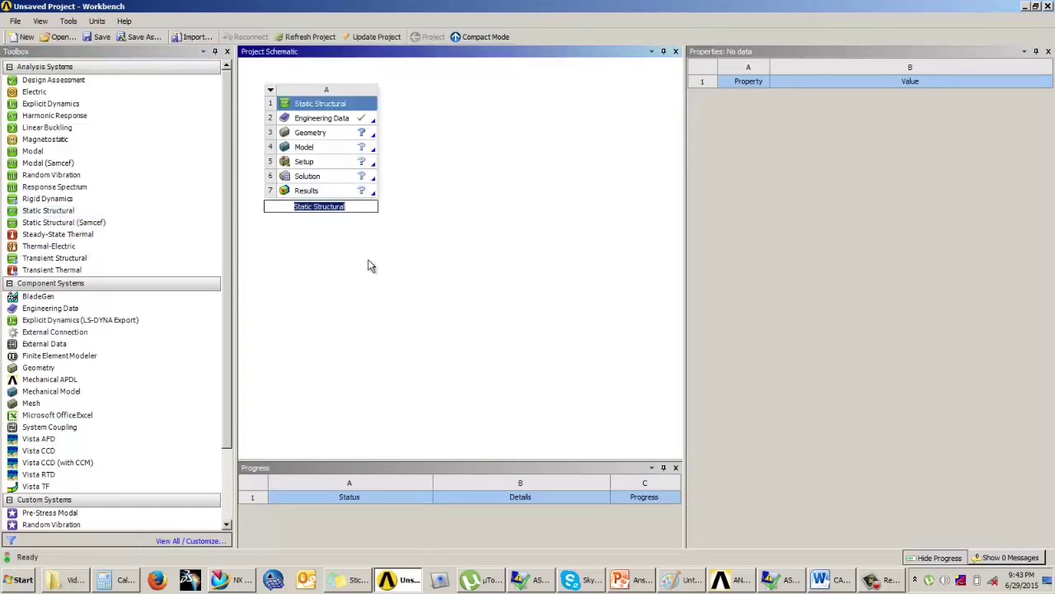
Step: Name the Static Structural system "linear bucklinganalysis 1"
{"action": "type", "text": "buck"}
{"action": "type", "text": "linganalysis 1"}
{"action": "key", "text": "Return"}
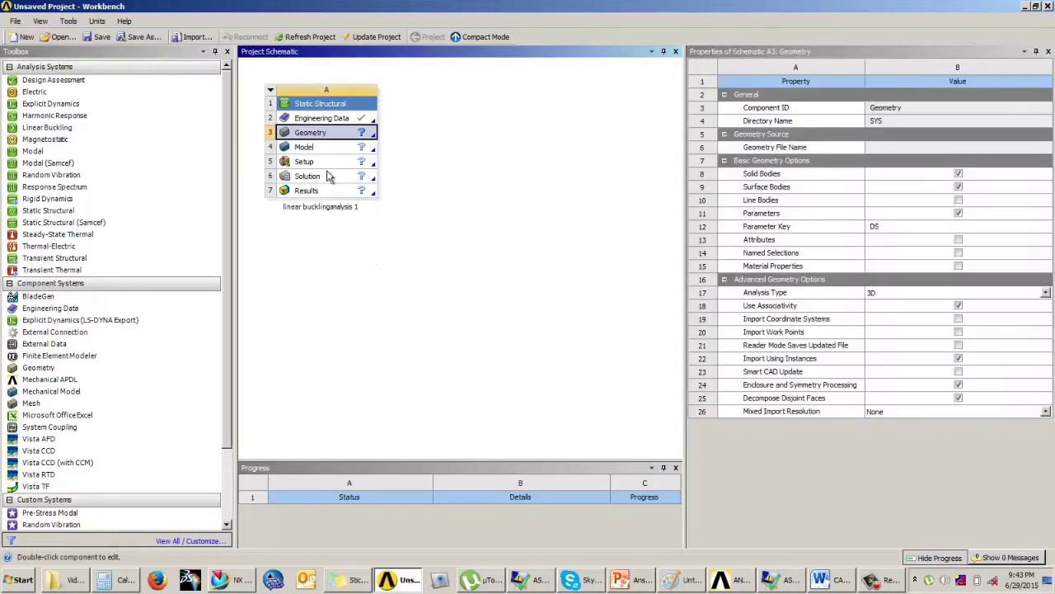
Step: Check the rod's material and dimensions on the Example 1 slide in PowerPoint, and return to the Workbench project
{"action": "left_click", "coordinate": [329, 122]}
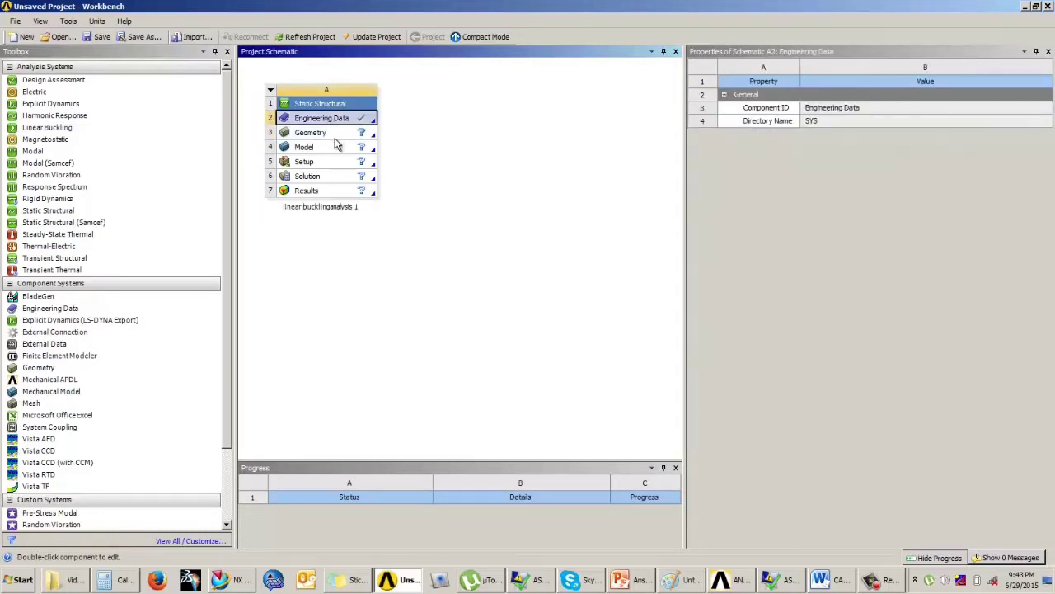
{"action": "left_click", "coordinate": [620, 580]}
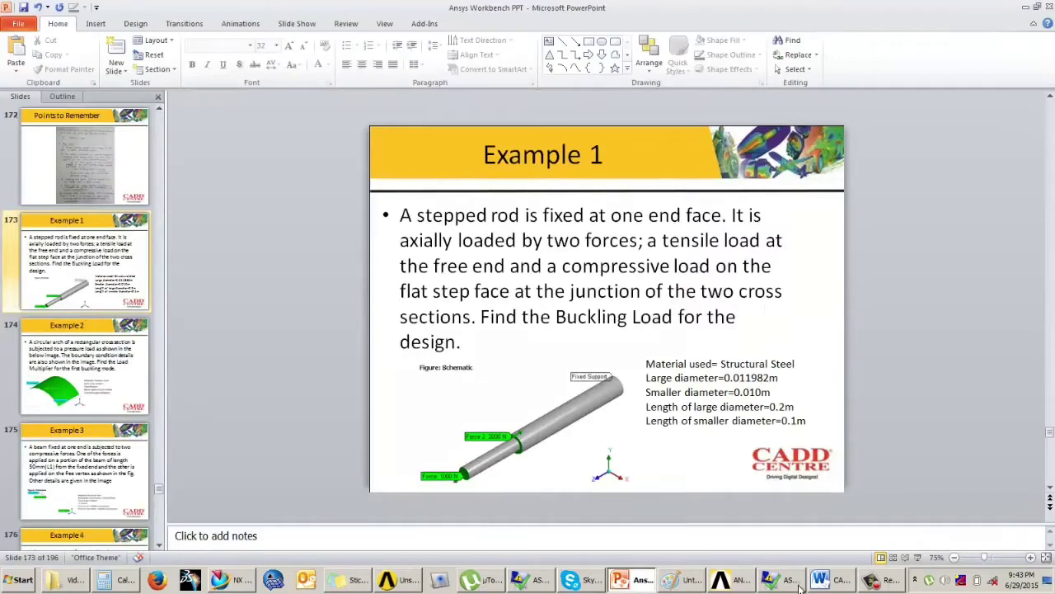
{"action": "left_click", "coordinate": [402, 582]}
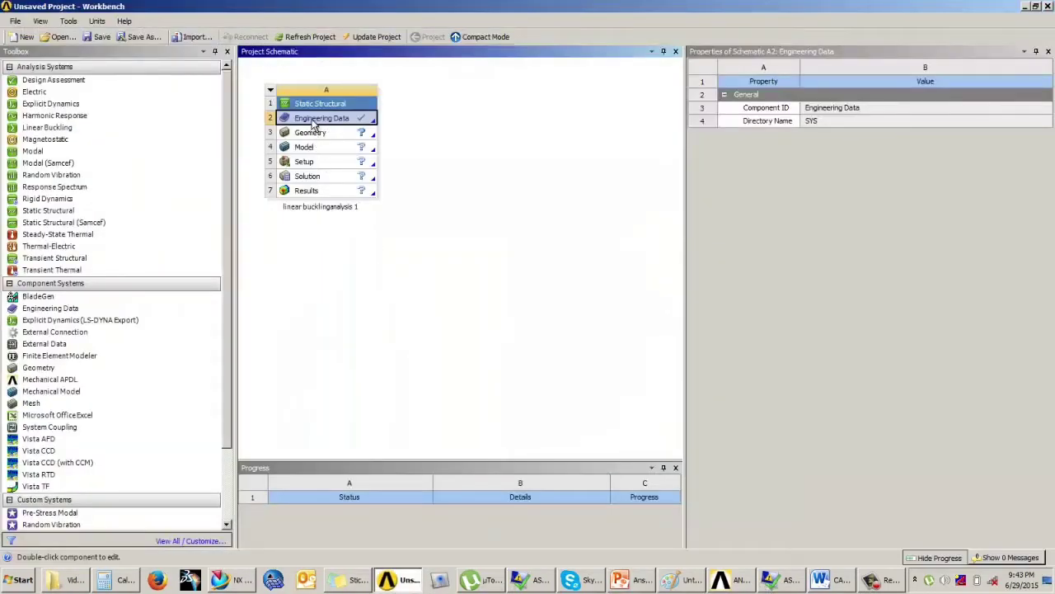
Step: Open the Static Structural system's Geometry in DesignModeler with meter as the length unit
{"action": "left_click", "coordinate": [317, 133]}
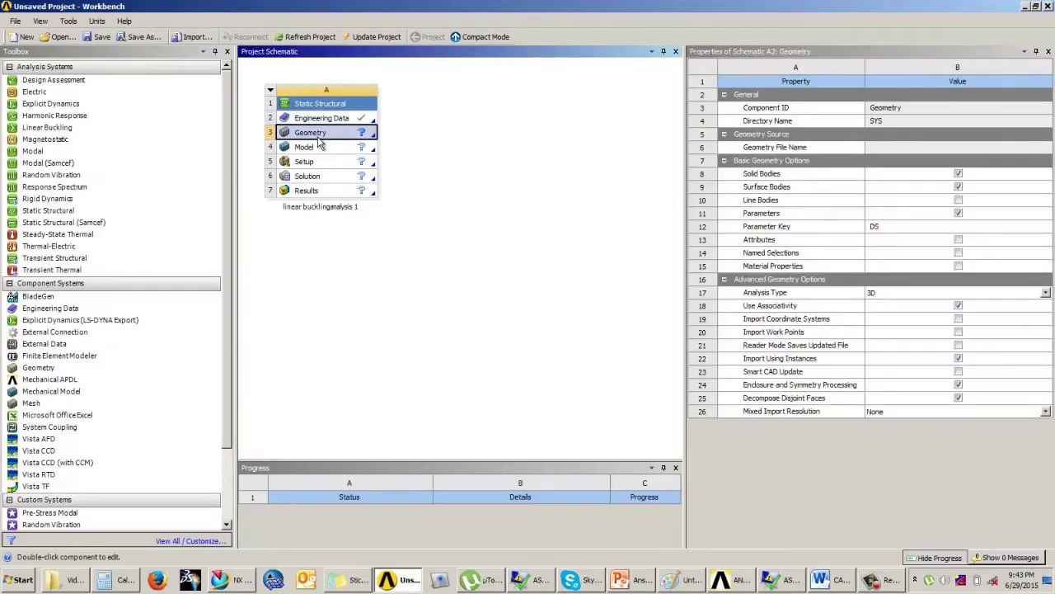
{"action": "double_click", "coordinate": [322, 139]}
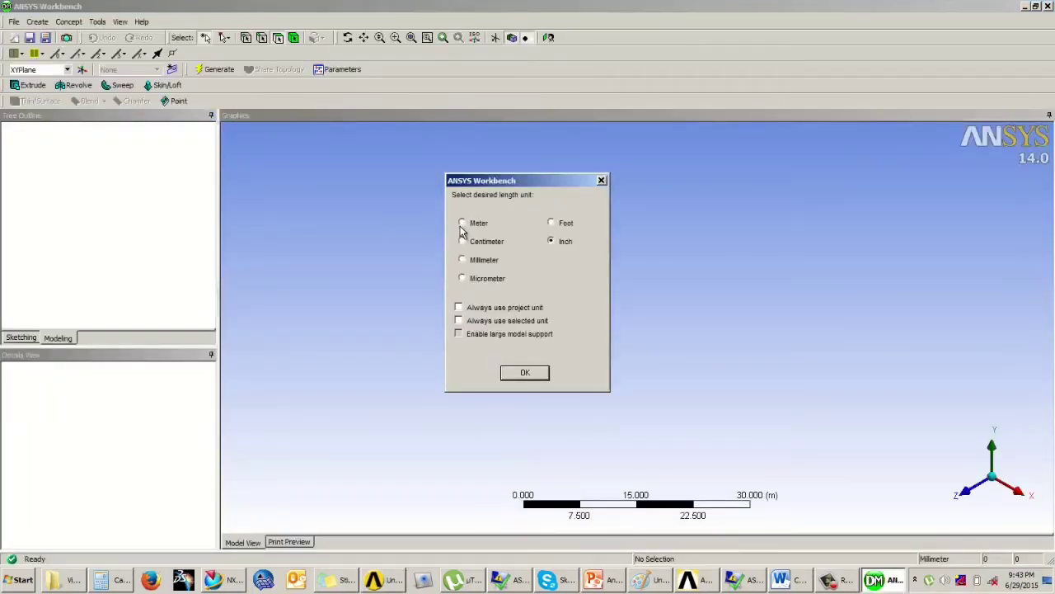
{"action": "left_click", "coordinate": [461, 224]}
{"action": "left_click", "coordinate": [510, 374]}
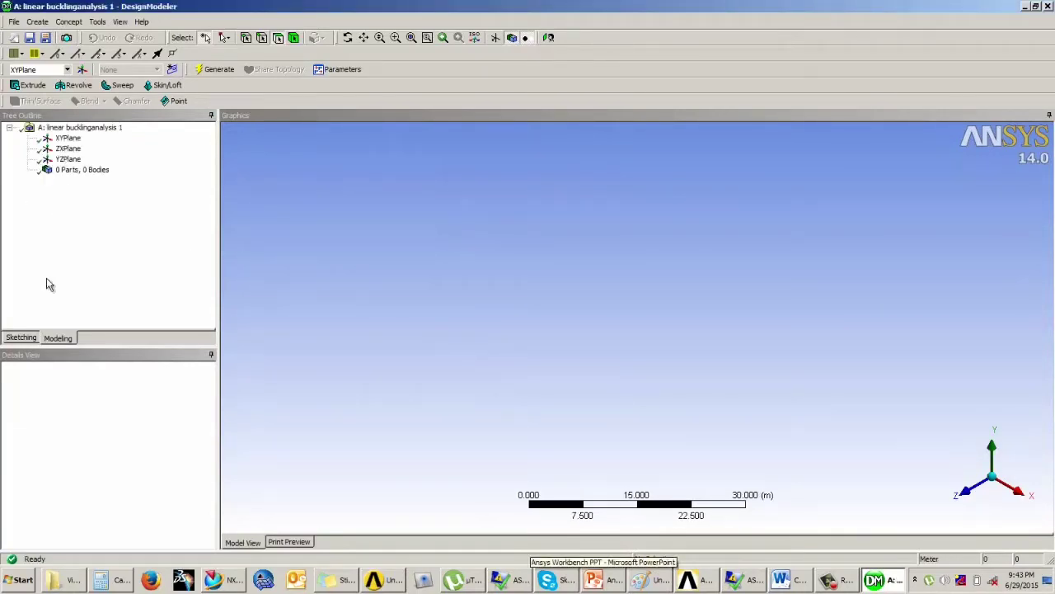
Step: Sketch a circle about 6.17 m in diameter on the ZXPlane, centred on the origin
{"action": "left_click", "coordinate": [68, 150]}
{"action": "left_click", "coordinate": [23, 338]}
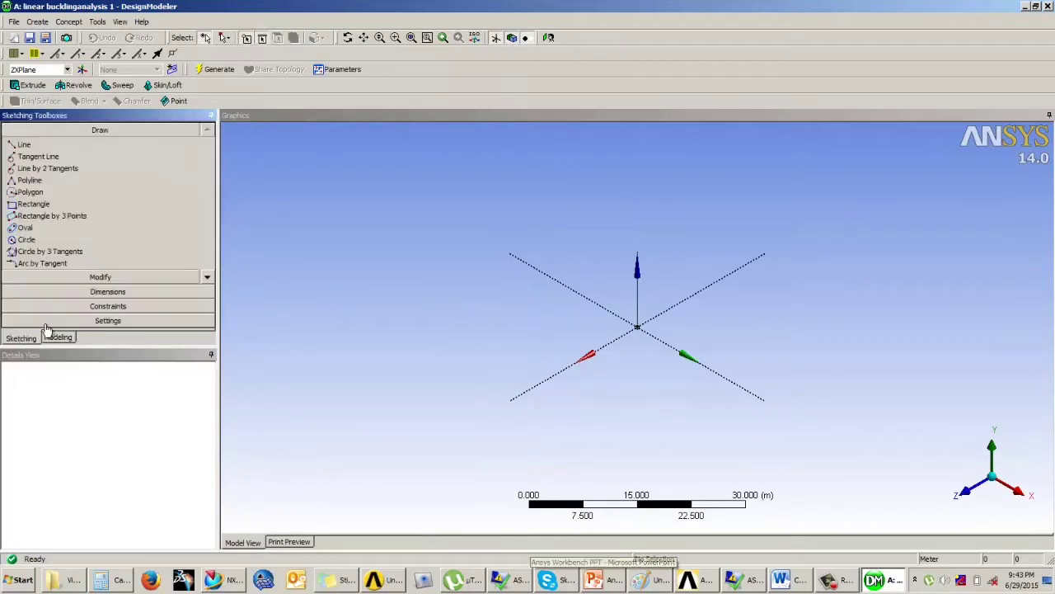
{"action": "left_click", "coordinate": [547, 38]}
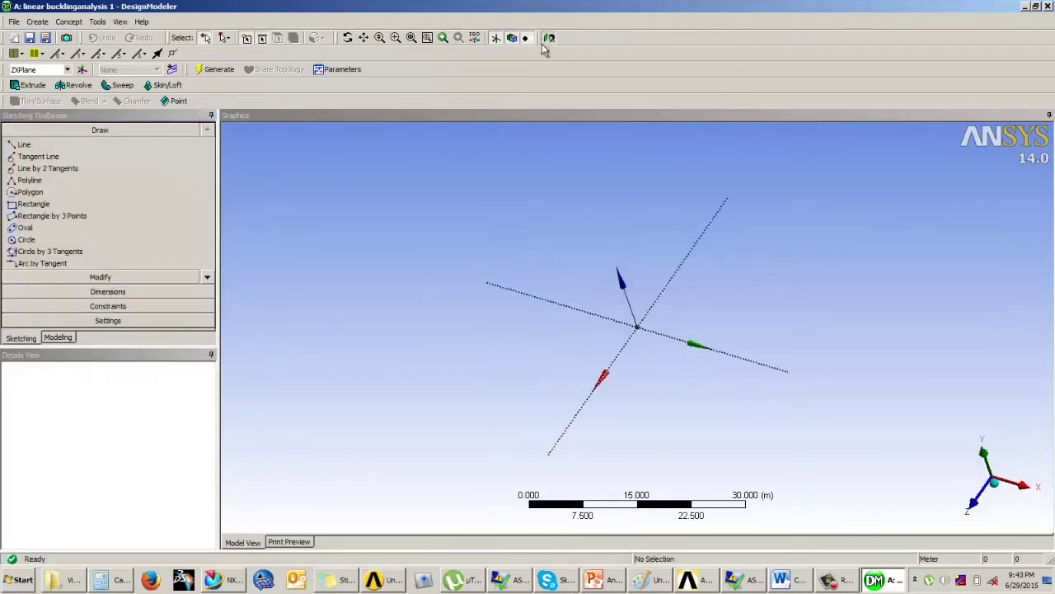
{"action": "left_click", "coordinate": [27, 240]}
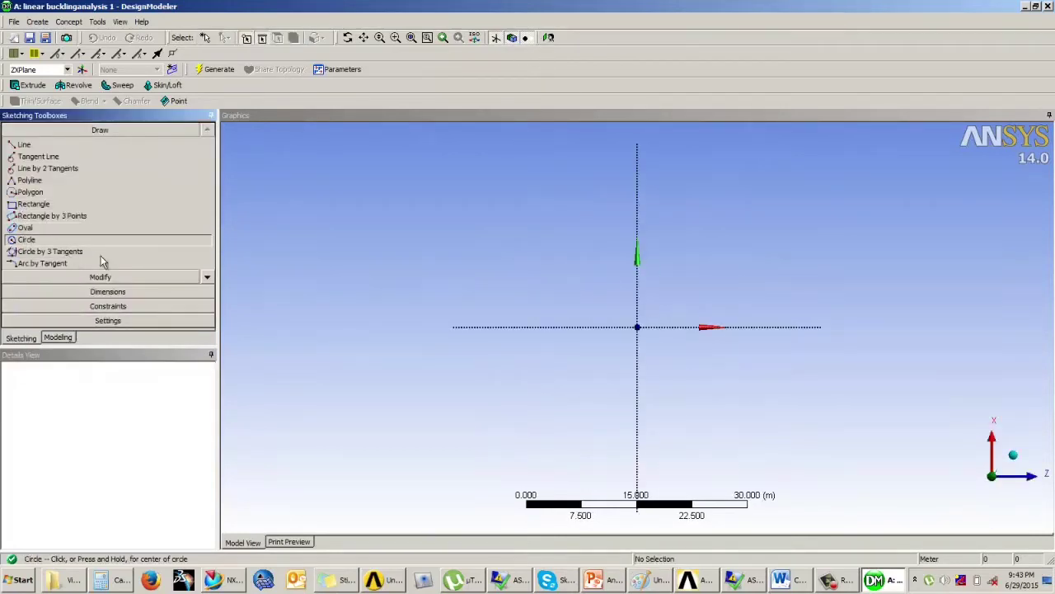
{"action": "left_click", "coordinate": [636, 326]}
{"action": "left_click", "coordinate": [656, 338]}
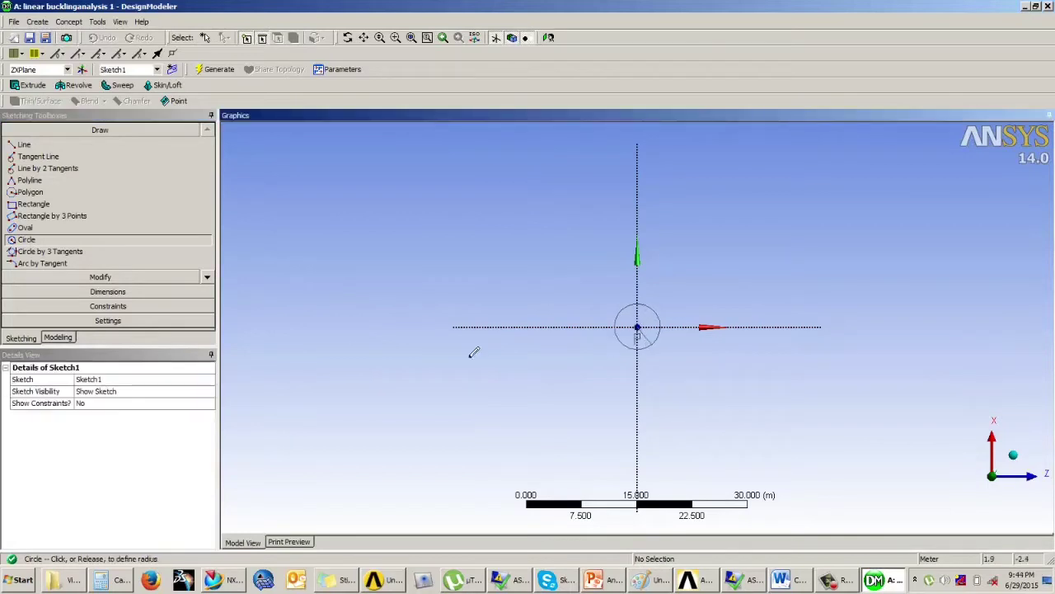
Step: Add a general dimension to the circle's diameter
{"action": "left_click", "coordinate": [107, 291]}
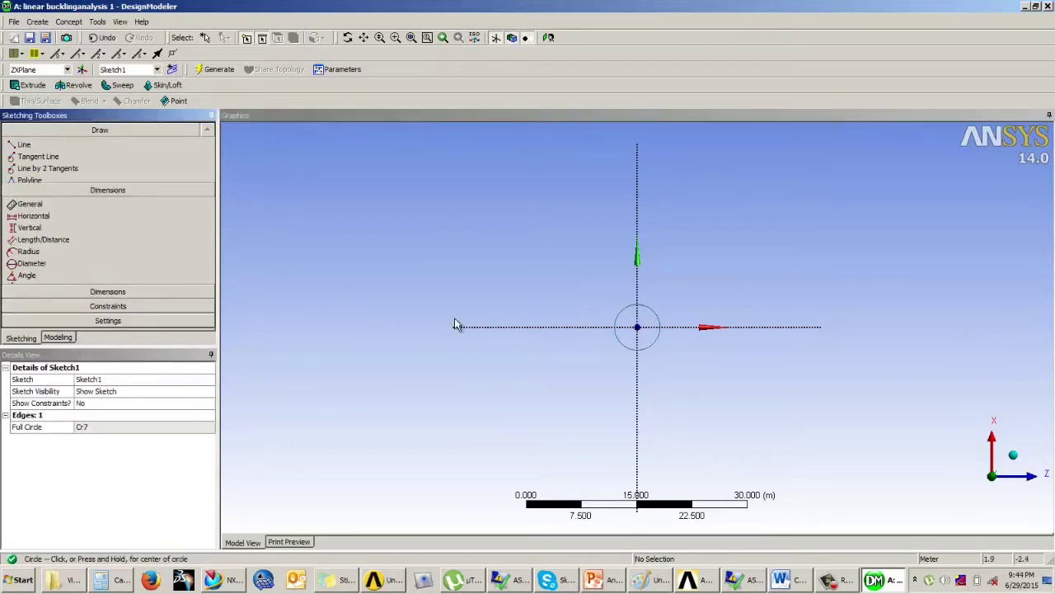
{"action": "left_click", "coordinate": [653, 312]}
{"action": "left_click", "coordinate": [677, 285]}
Step: Look up the large diameter on the Example 1 slide and set the circle's diameter to 0.011982 m
{"action": "left_click", "coordinate": [108, 426]}
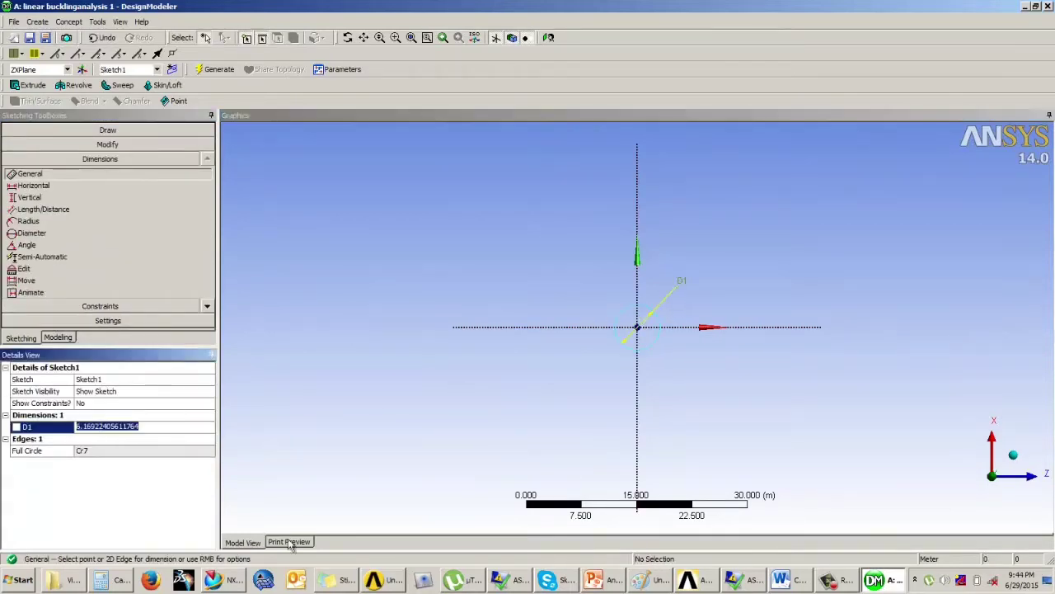
{"action": "left_click", "coordinate": [602, 582]}
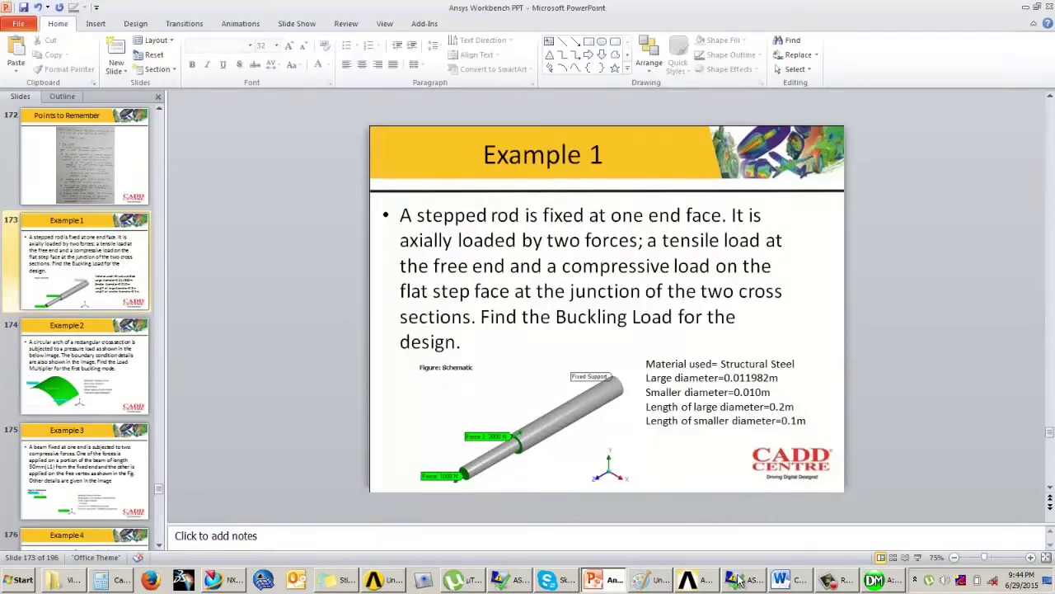
{"action": "left_click", "coordinate": [383, 581]}
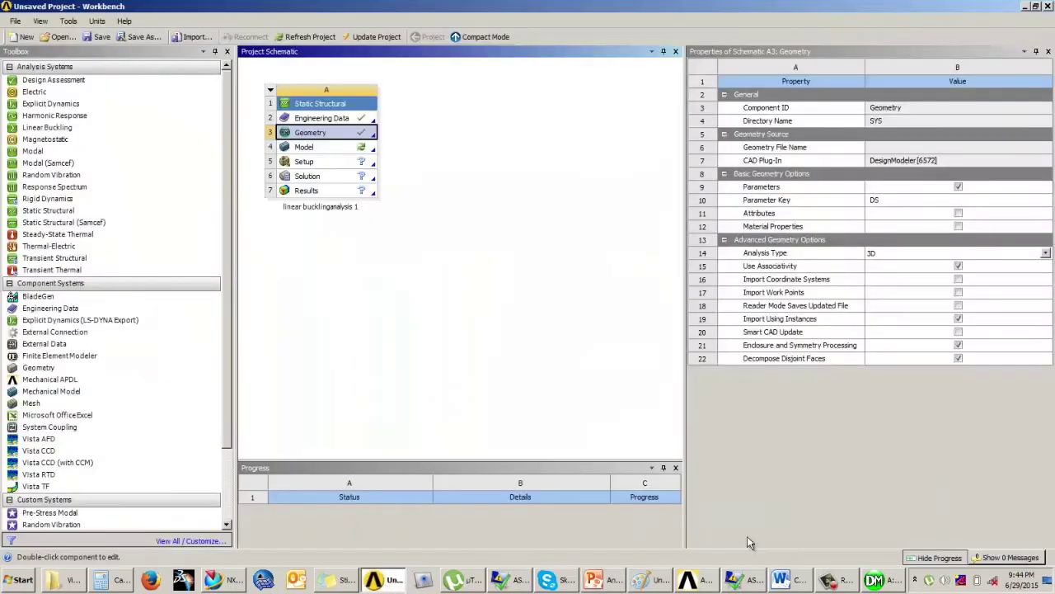
{"action": "left_click", "coordinate": [616, 583]}
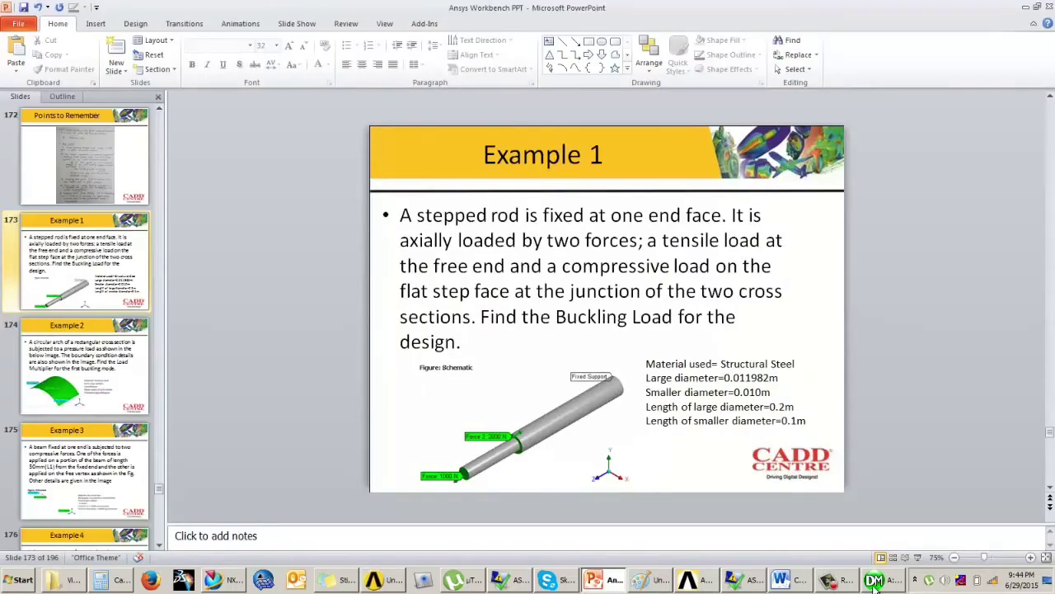
{"action": "left_click", "coordinate": [872, 582]}
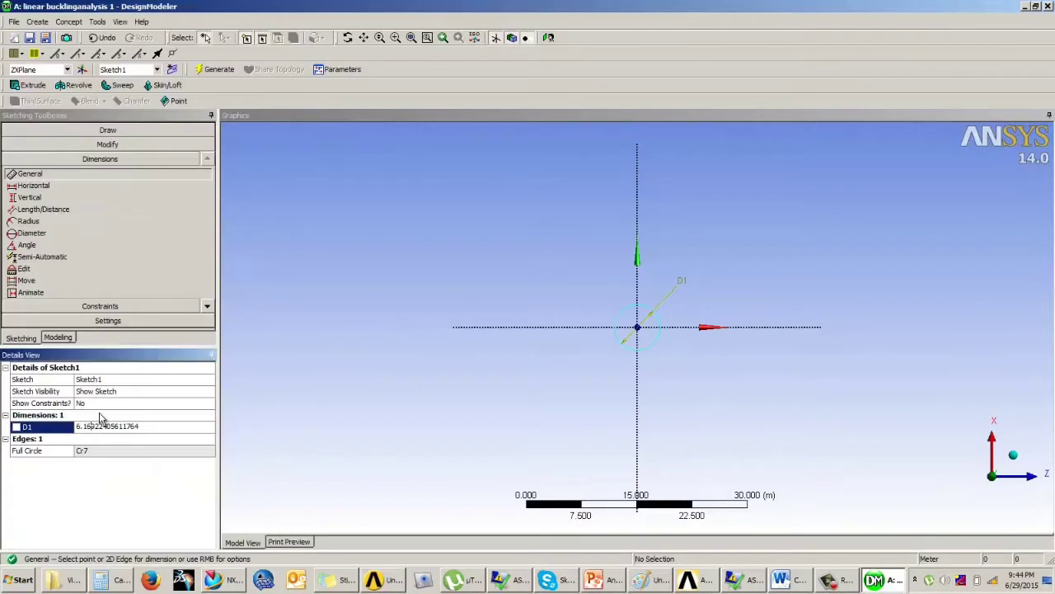
{"action": "left_click", "coordinate": [163, 422]}
{"action": "type", "text": "0.011982"}
{"action": "key", "text": "Return"}
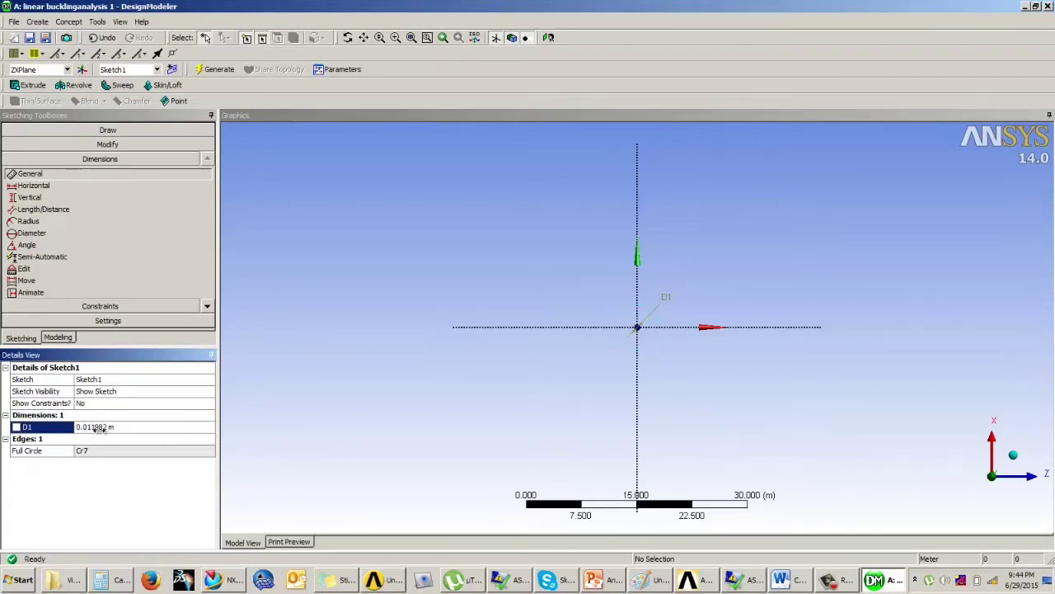
Step: Create an Extrude feature with the circle sketch on the ZXPlane as its geometry
{"action": "scroll", "coordinate": [648, 329], "scroll_direction": "up", "scroll_amount": 6}
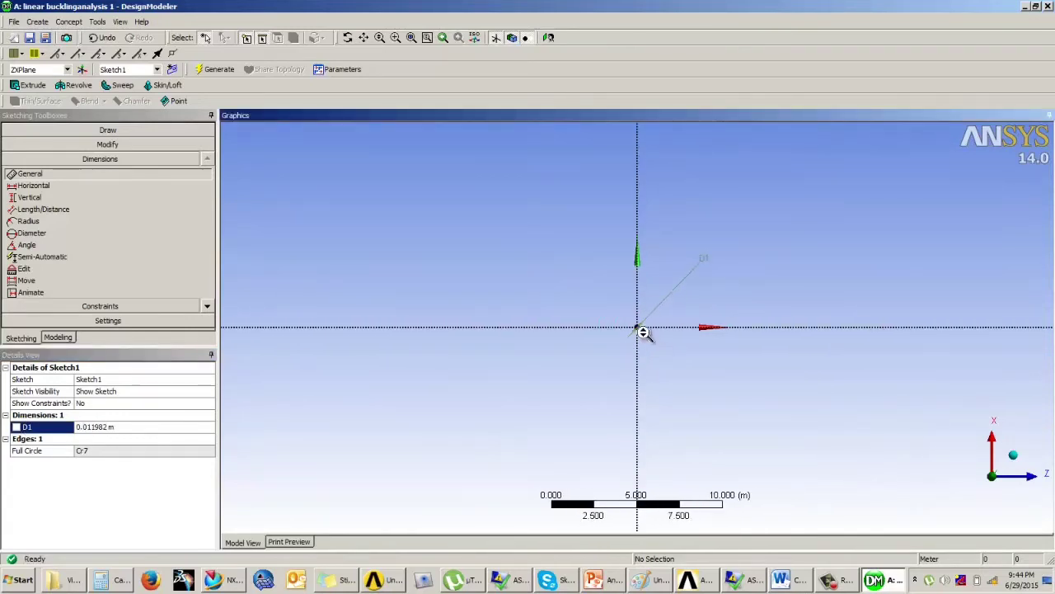
{"action": "scroll", "coordinate": [644, 333], "scroll_direction": "up", "scroll_amount": 8}
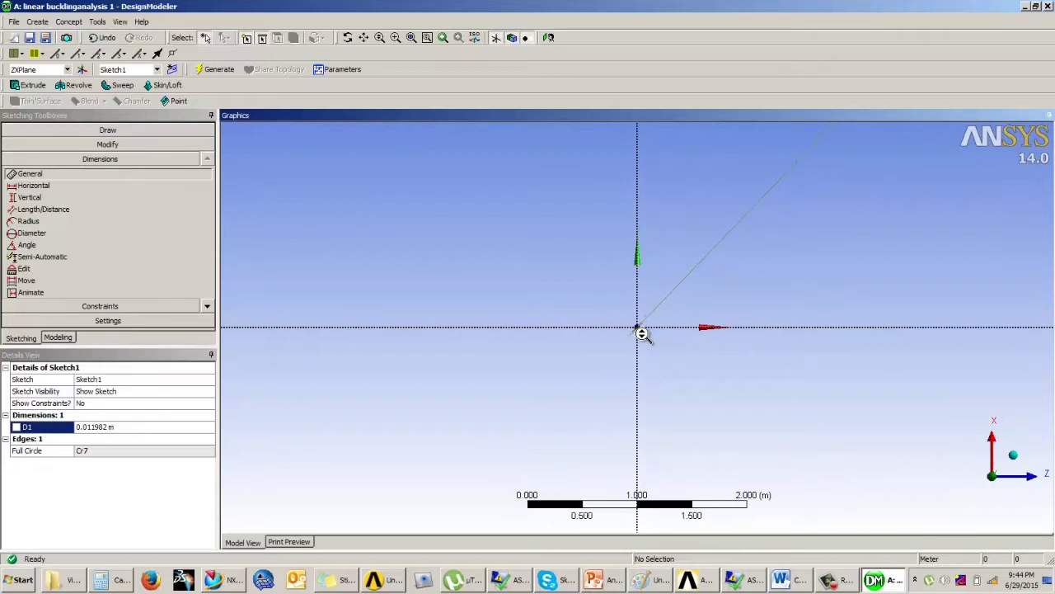
{"action": "scroll", "coordinate": [644, 338], "scroll_direction": "up", "scroll_amount": 5}
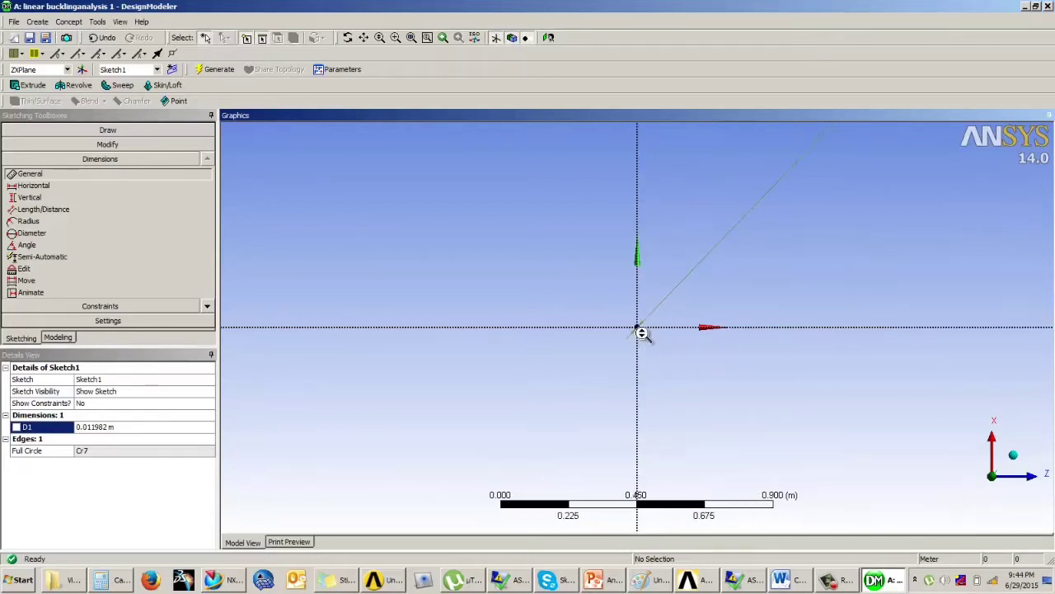
{"action": "scroll", "coordinate": [643, 338], "scroll_direction": "up", "scroll_amount": 6}
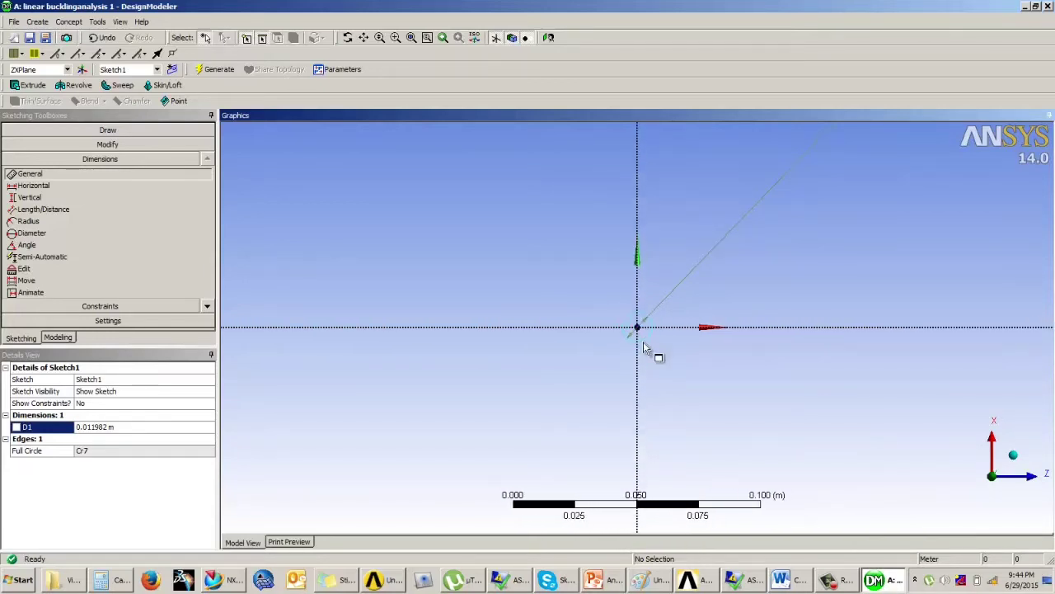
{"action": "scroll", "coordinate": [644, 344], "scroll_direction": "up", "scroll_amount": 2}
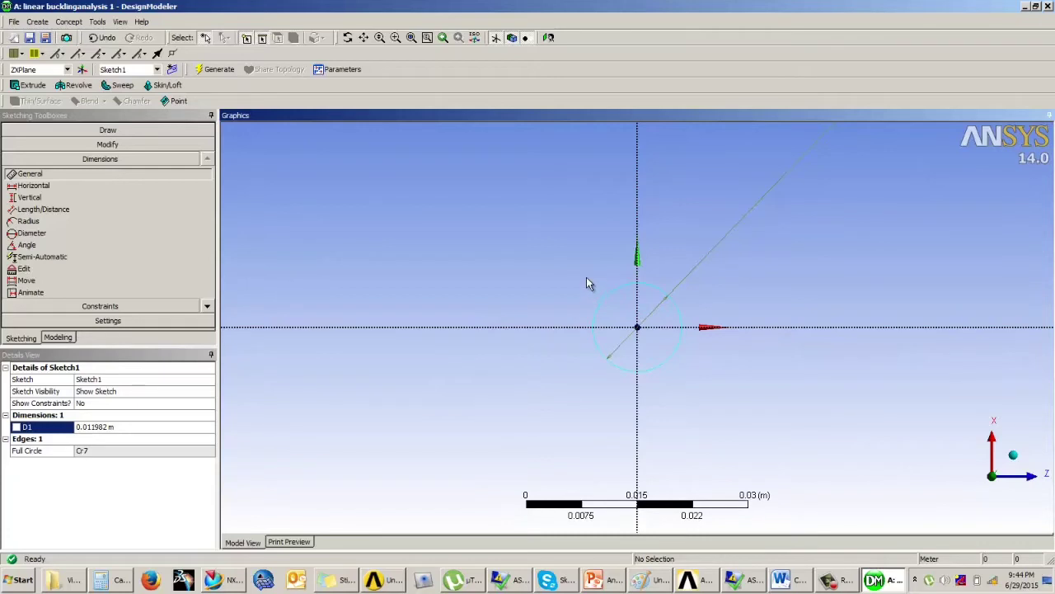
{"action": "left_click", "coordinate": [59, 339]}
{"action": "middle_click_drag", "start_coordinate": [568, 257], "coordinate": [497, 290]}
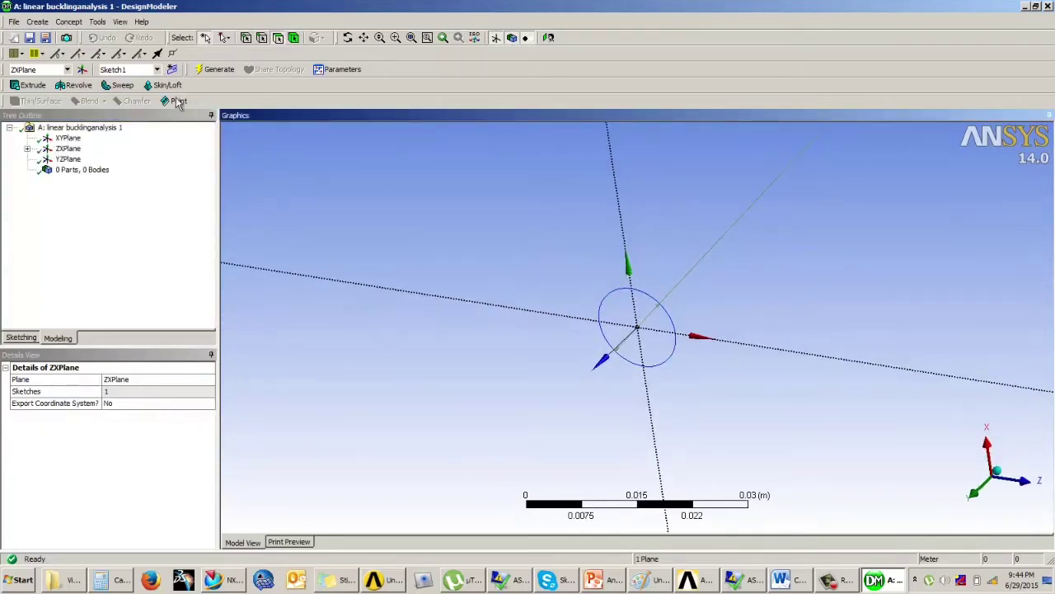
{"action": "left_click", "coordinate": [32, 85]}
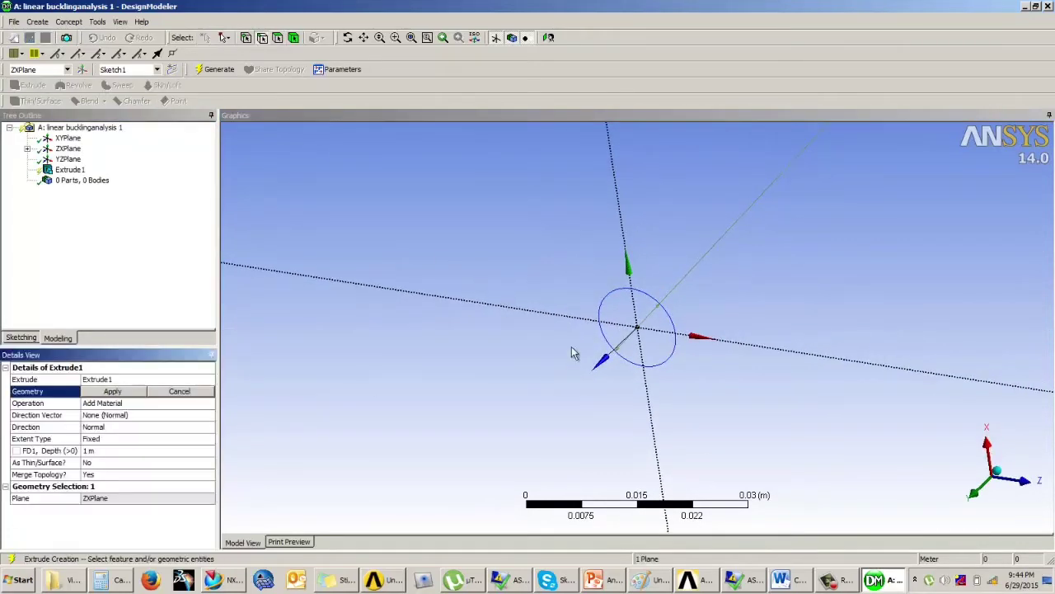
{"action": "left_click", "coordinate": [615, 303]}
{"action": "left_click", "coordinate": [107, 392]}
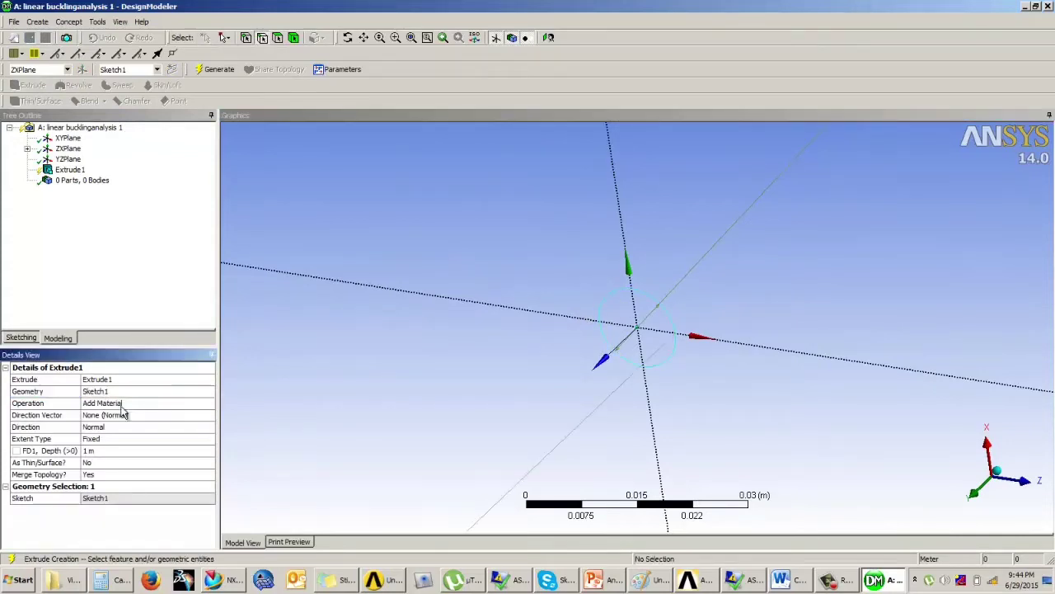
Step: Look up the large-diameter length on the Example 1 slide, set the extrusion depth to 0.2 m and generate the solid rod
{"action": "left_click", "coordinate": [106, 451]}
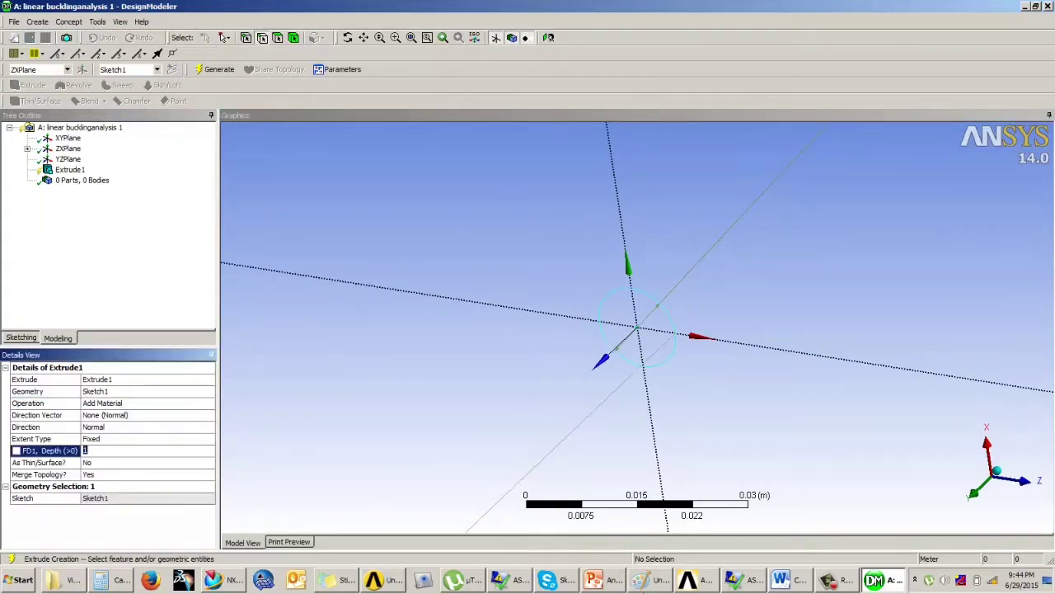
{"action": "left_click", "coordinate": [587, 582]}
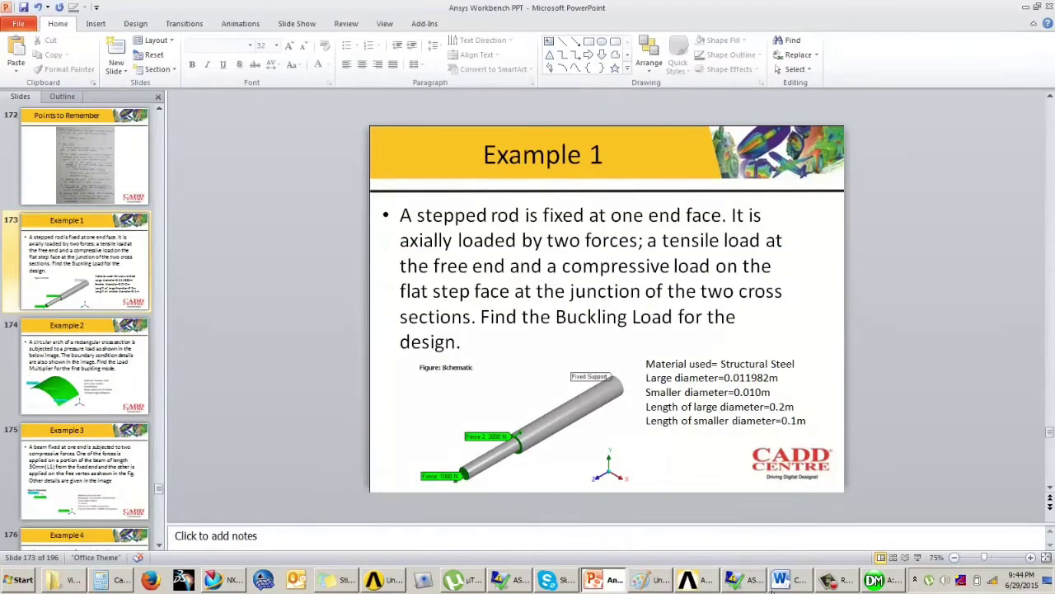
{"action": "left_click", "coordinate": [877, 581]}
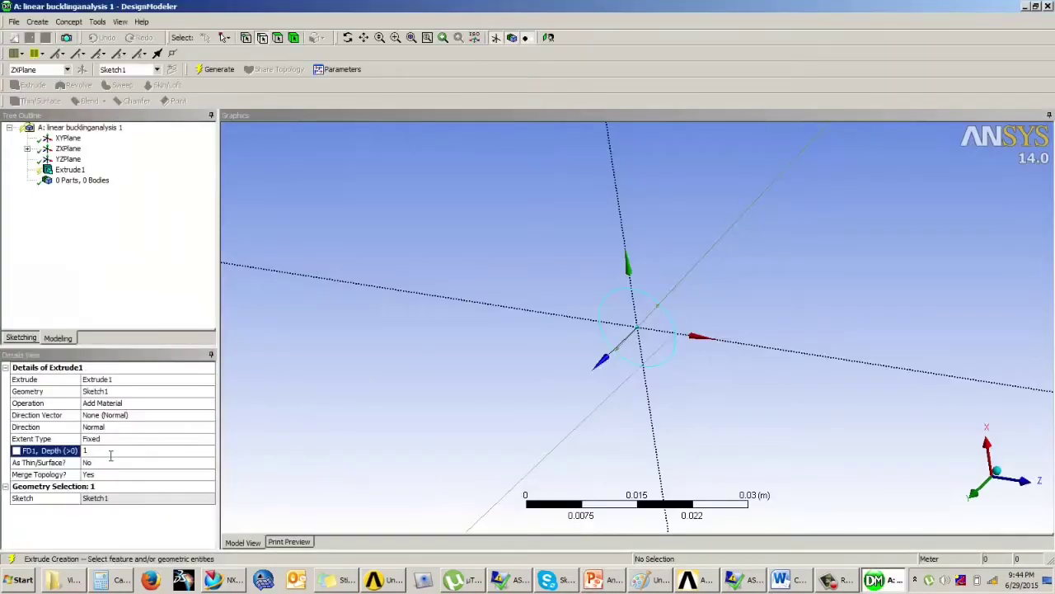
{"action": "left_click", "coordinate": [107, 450]}
{"action": "type", "text": "0.2"}
{"action": "key", "text": "Return"}
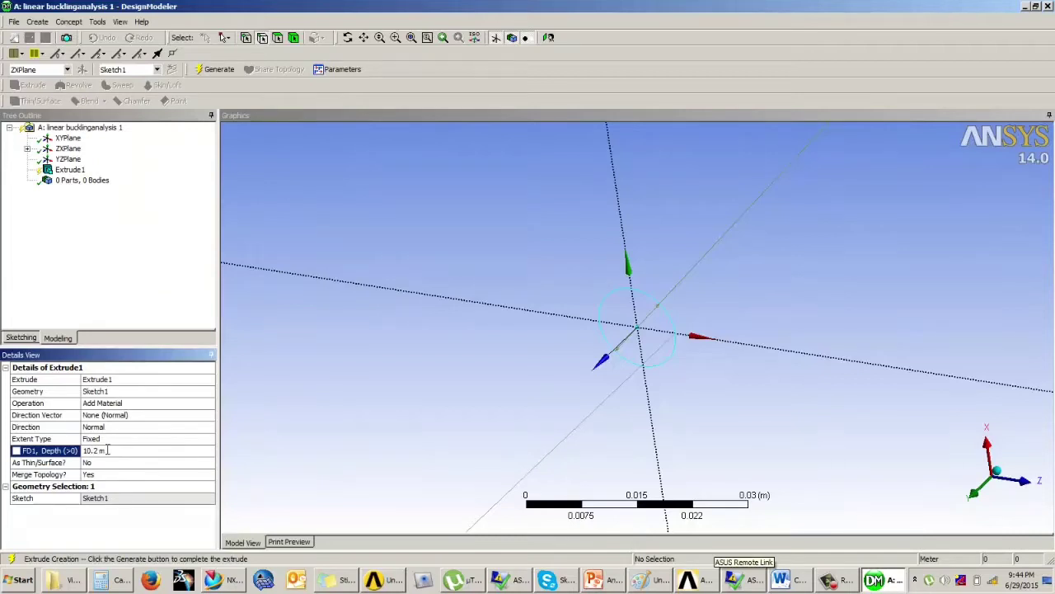
{"action": "left_click", "coordinate": [107, 450]}
{"action": "type", "text": "0.2"}
{"action": "key", "text": "Return"}
{"action": "left_click", "coordinate": [220, 71]}
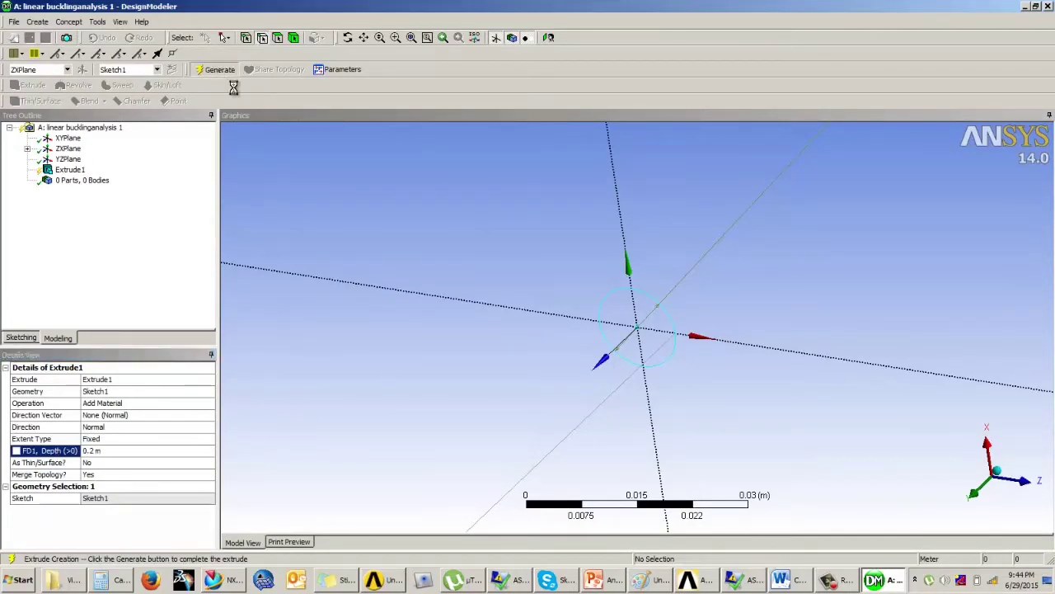
Step: Start a new sketch on the rod's flat end face opposite the ZXPlane
{"action": "middle_click_drag", "start_coordinate": [664, 260], "coordinate": [655, 272]}
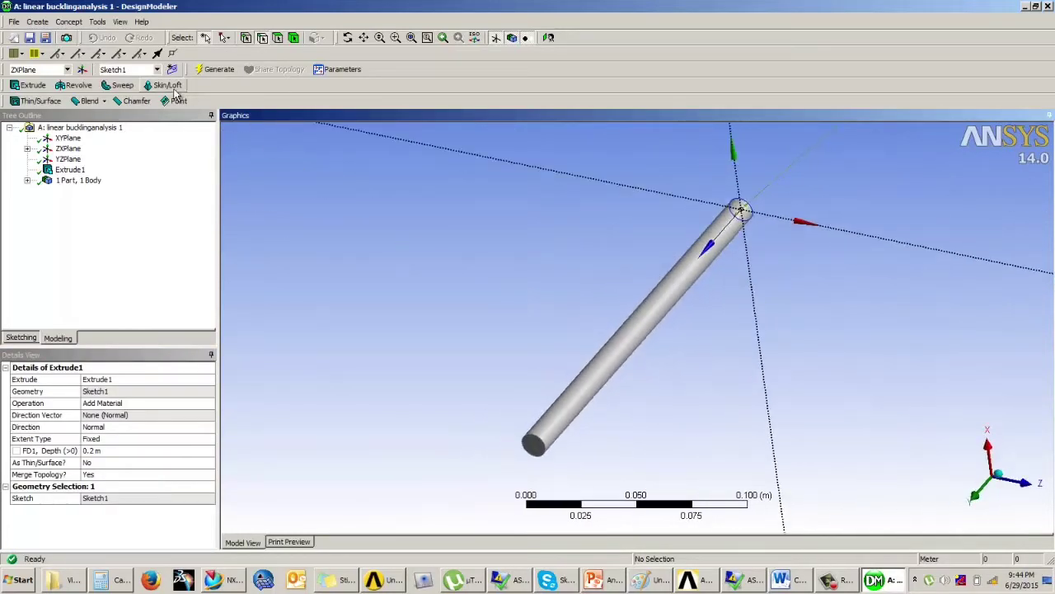
{"action": "left_click", "coordinate": [533, 449]}
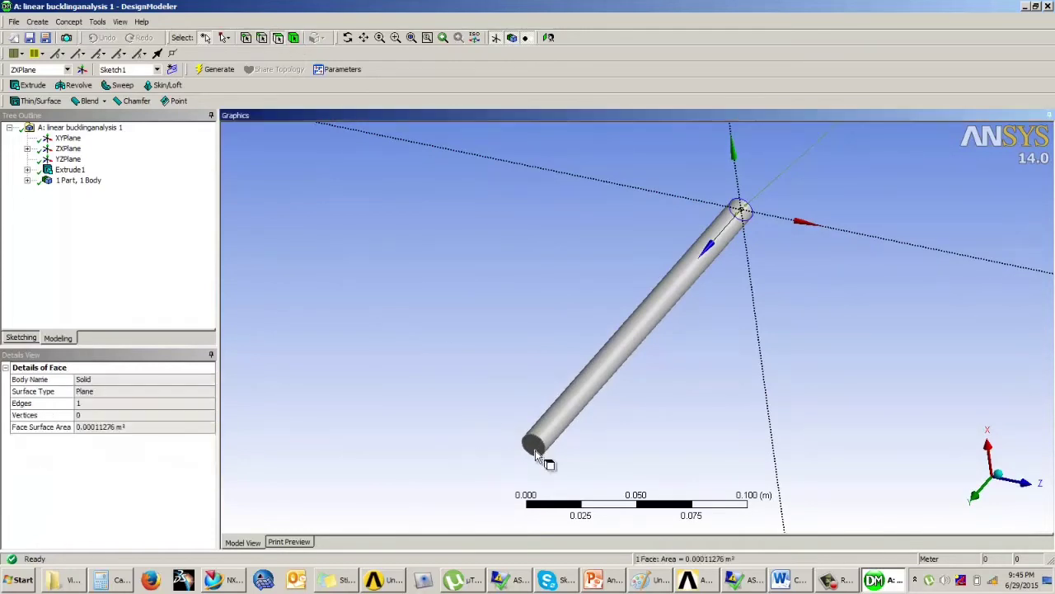
{"action": "left_click", "coordinate": [28, 337]}
{"action": "left_click", "coordinate": [549, 37]}
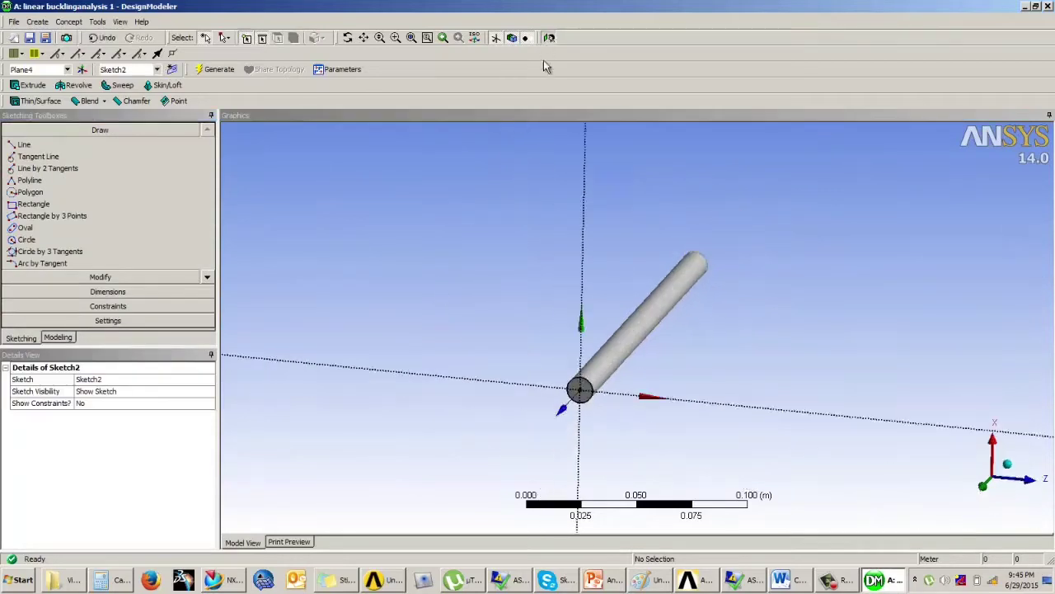
Step: Sketch a circle about 0.0058 m in diameter on the rod's end face, centred on the plane's origin
{"action": "left_click", "coordinate": [27, 240]}
{"action": "left_click", "coordinate": [636, 328]}
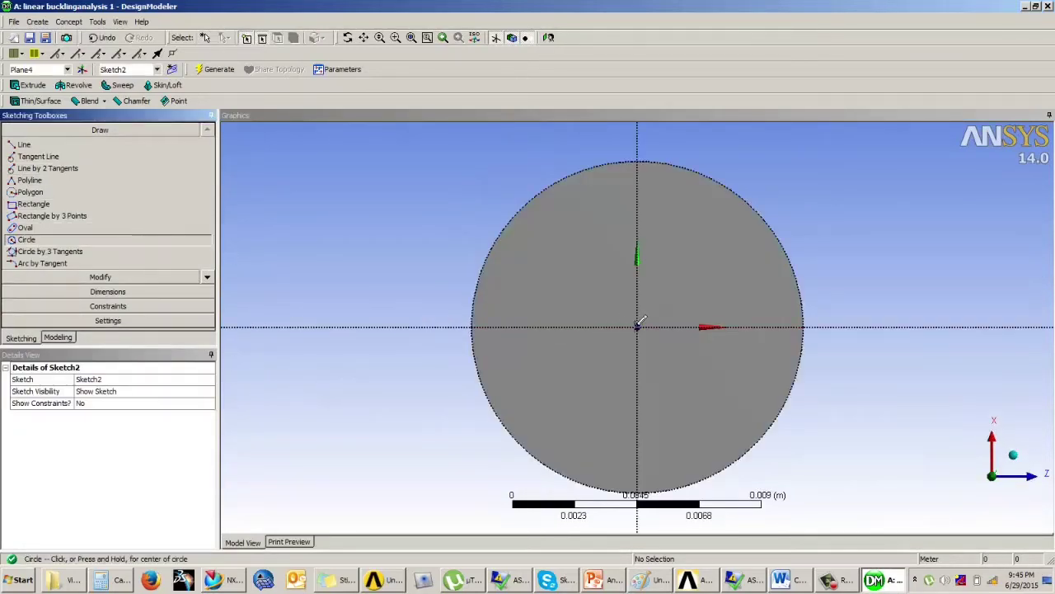
{"action": "left_click", "coordinate": [685, 388]}
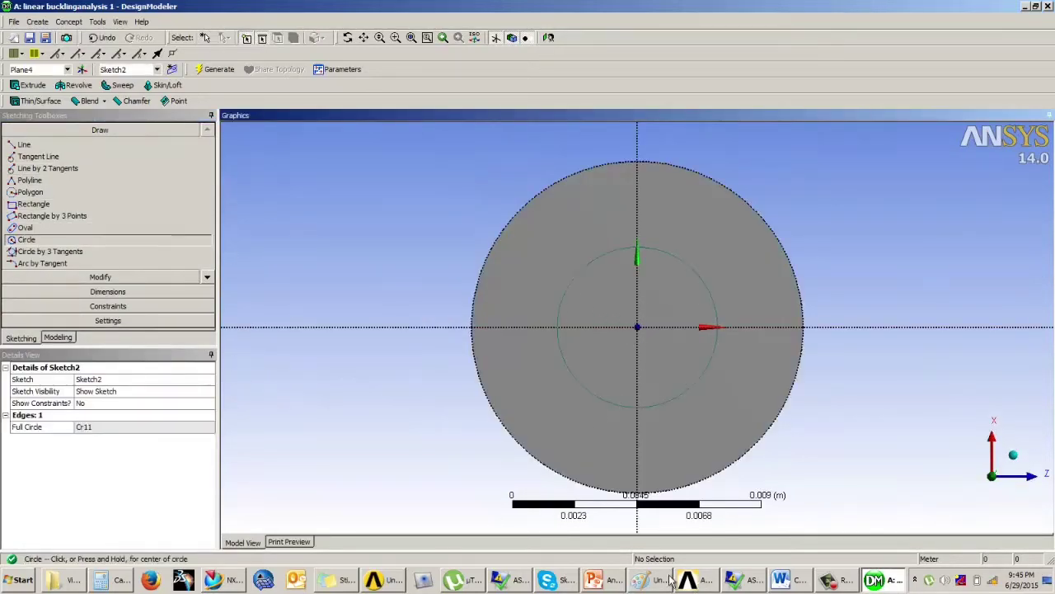
Step: Look up the smaller diameter on the Example 1 slide, dimension the new circle's diameter and set it to 0.010 m
{"action": "left_click", "coordinate": [610, 580]}
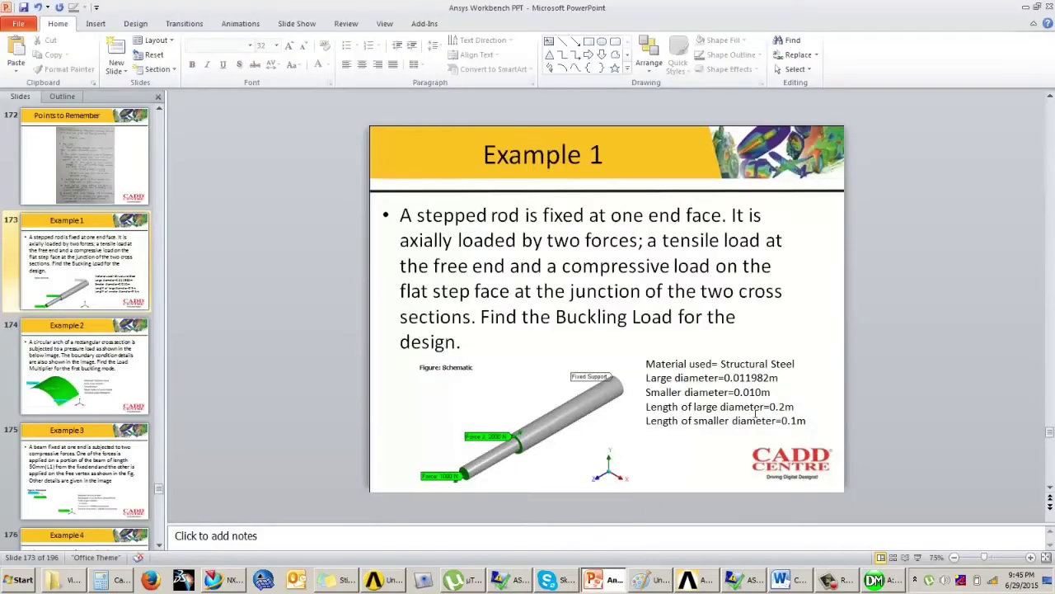
{"action": "left_click", "coordinate": [1025, 7]}
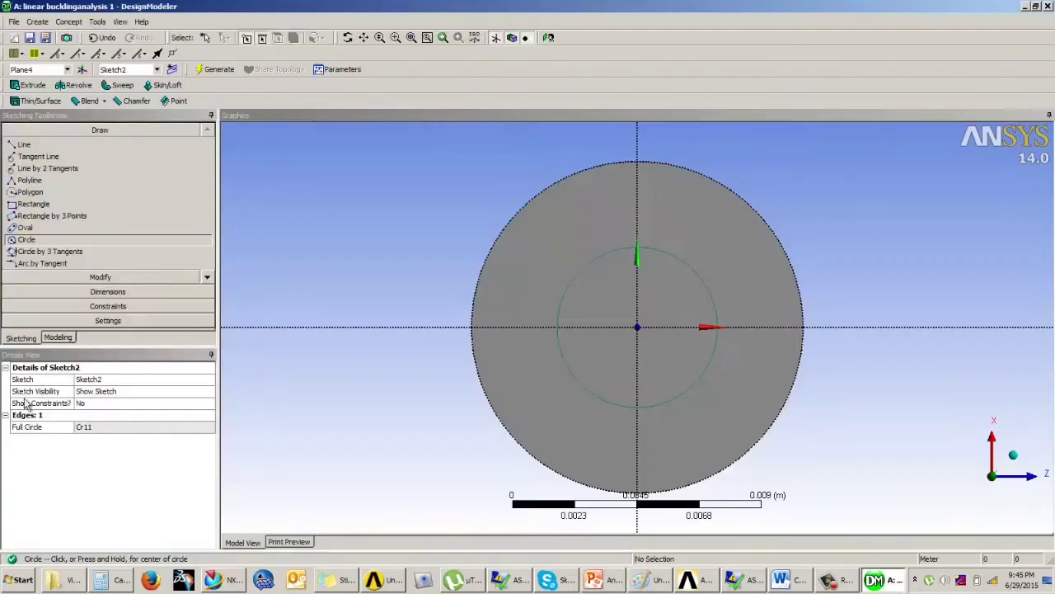
{"action": "left_click", "coordinate": [107, 291]}
{"action": "left_click", "coordinate": [663, 250]}
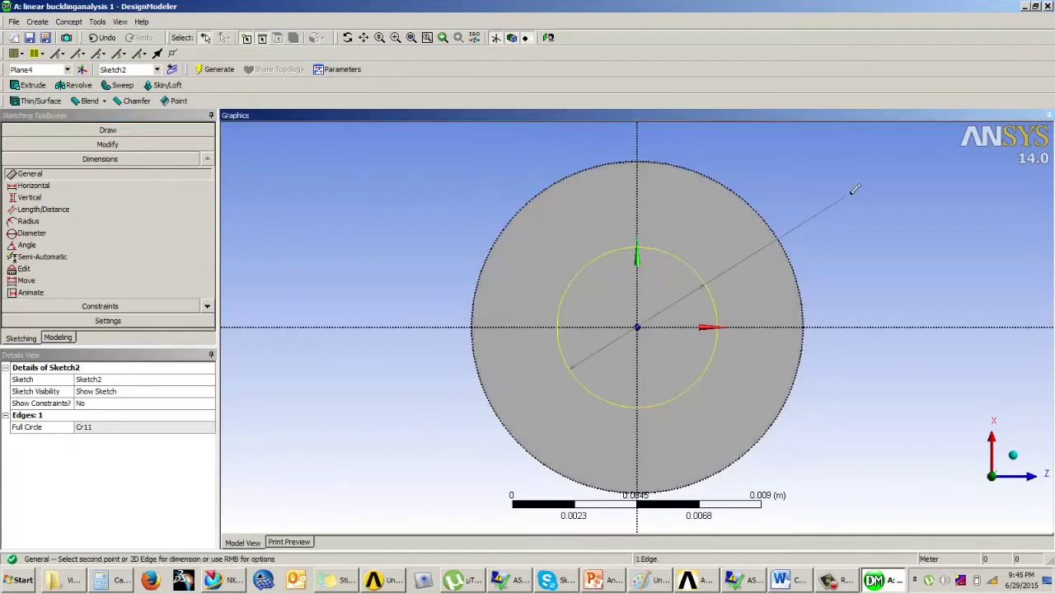
{"action": "left_click", "coordinate": [855, 189]}
{"action": "left_click", "coordinate": [97, 426]}
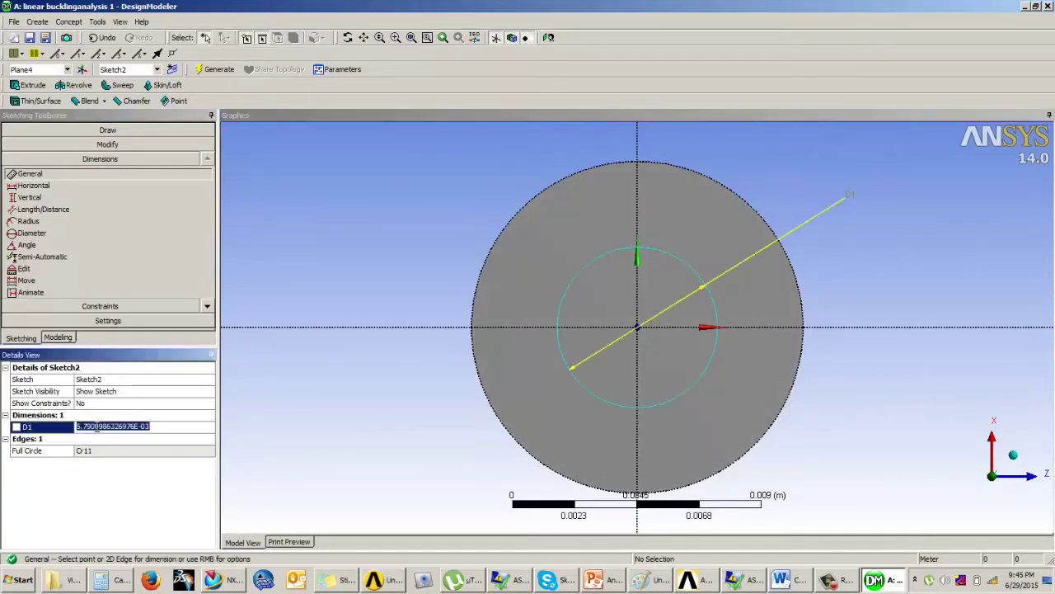
{"action": "type", "text": "0.010"}
{"action": "key", "text": "Return"}
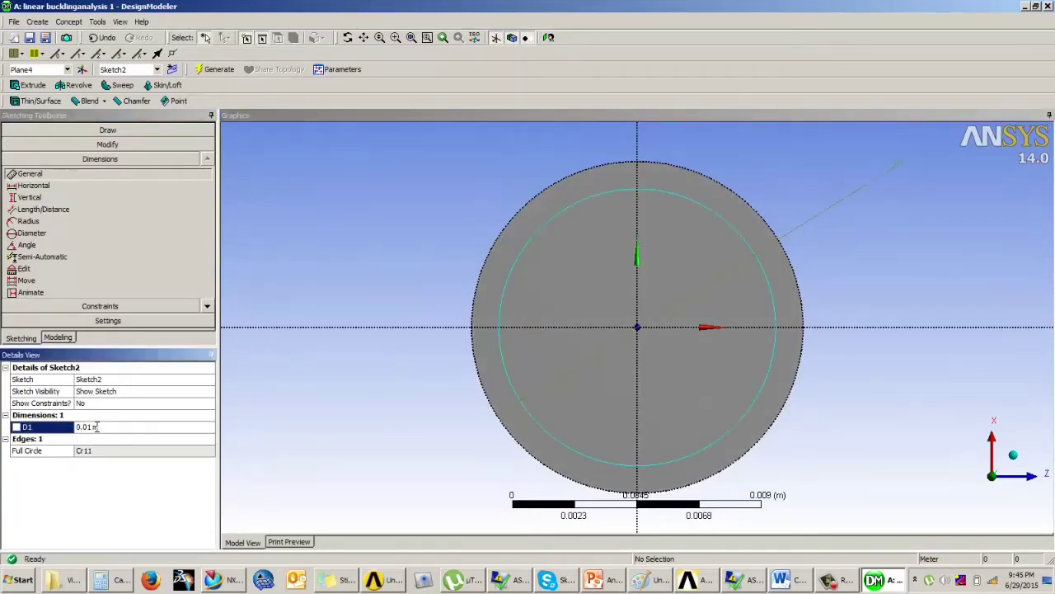
Step: Create an Extrude feature from the smaller circle's sketch with a depth of 0.1 m
{"action": "left_click", "coordinate": [69, 340]}
{"action": "middle_click_drag", "start_coordinate": [308, 318], "coordinate": [568, 254]}
{"action": "scroll", "coordinate": [627, 259], "scroll_direction": "down", "scroll_amount": 8}
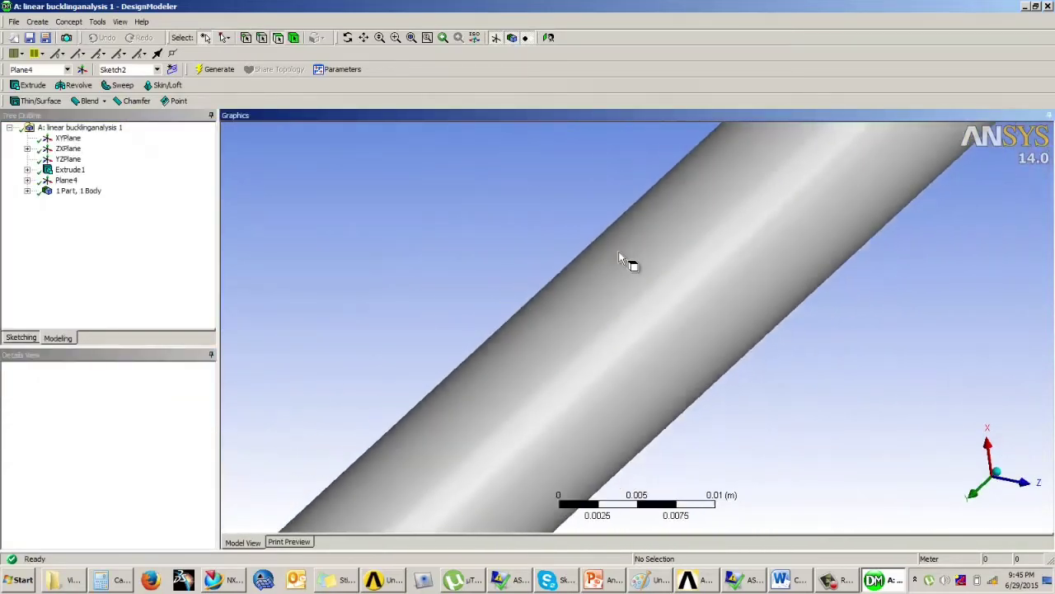
{"action": "left_click", "coordinate": [29, 85]}
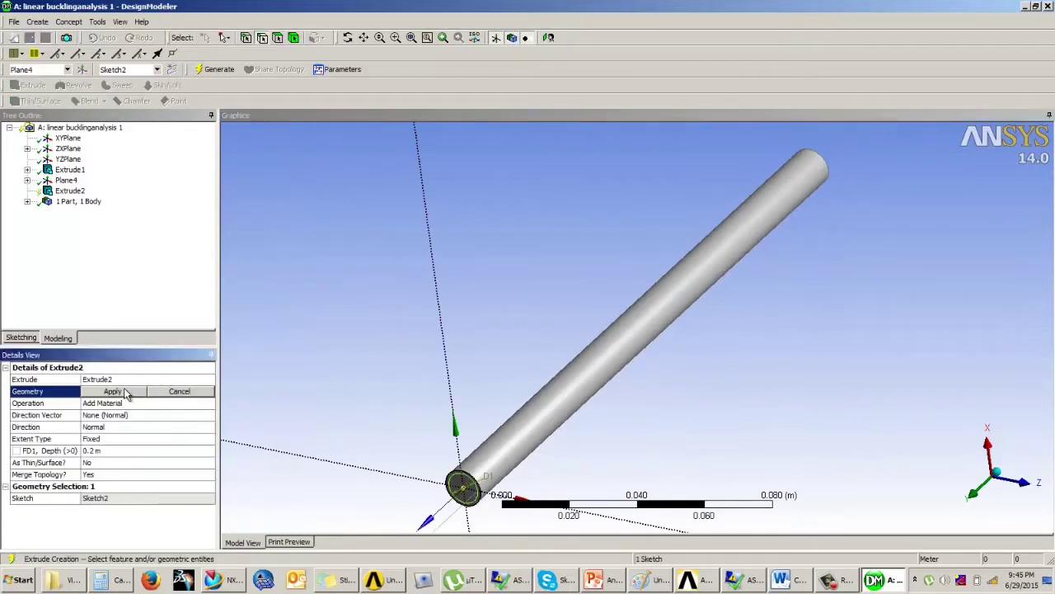
{"action": "left_click", "coordinate": [124, 452]}
{"action": "type", "text": "0.1"}
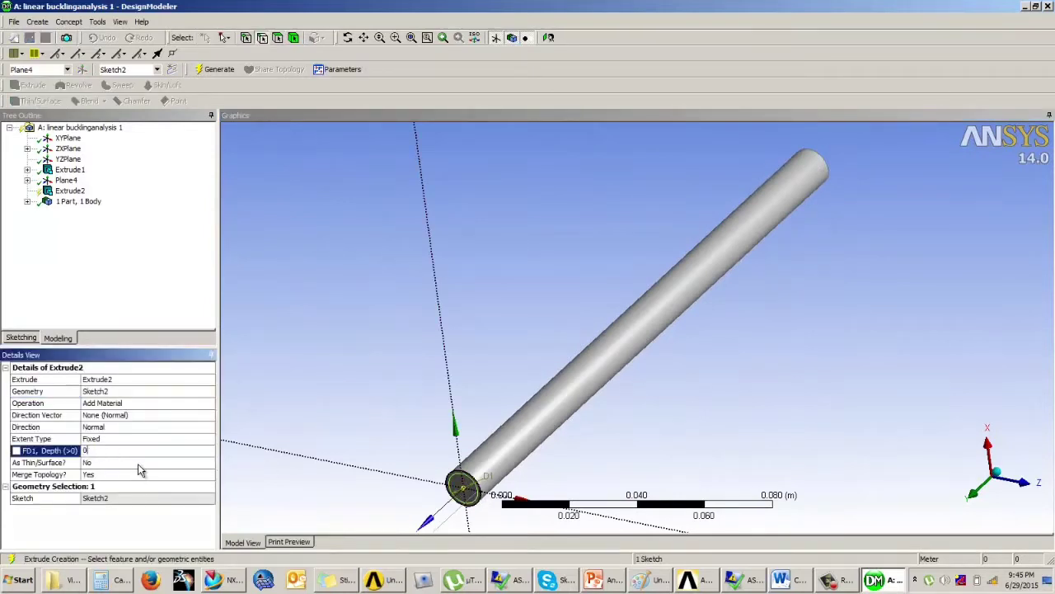
{"action": "key", "text": "Return"}
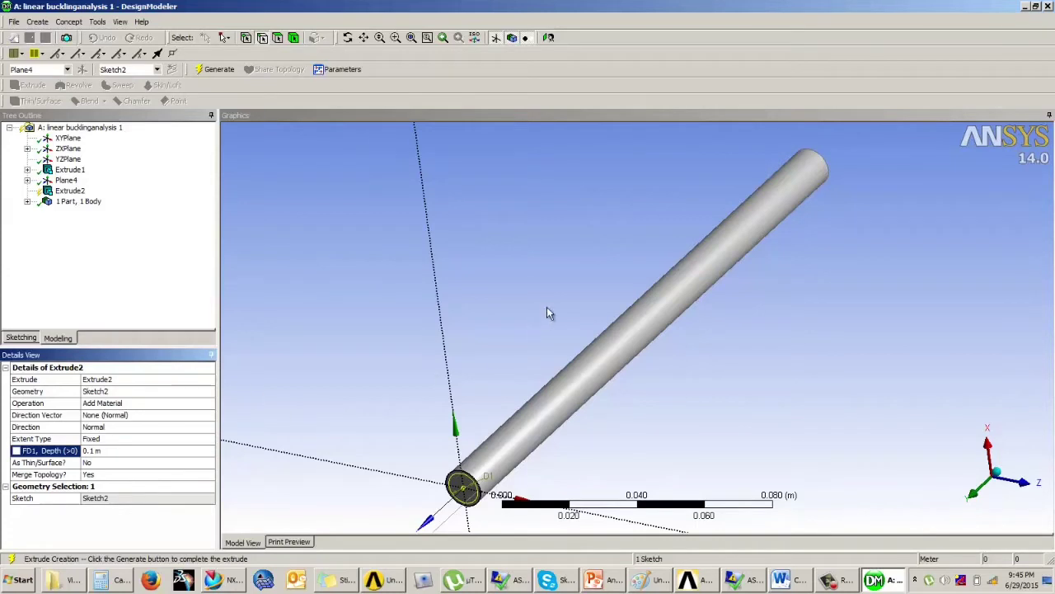
{"action": "left_click", "coordinate": [616, 232]}
{"action": "scroll", "coordinate": [615, 232], "scroll_direction": "up", "scroll_amount": 1}
{"action": "scroll", "coordinate": [629, 231], "scroll_direction": "down", "scroll_amount": 8}
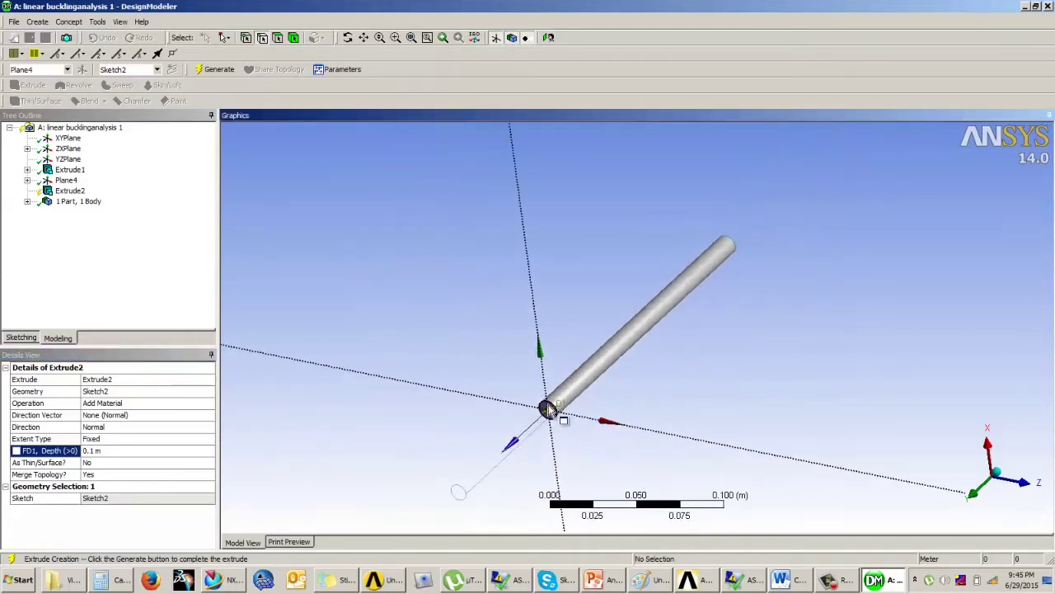
Step: Keep Add Material as the extrusion's operation and generate the smaller rod section
{"action": "left_click", "coordinate": [104, 404]}
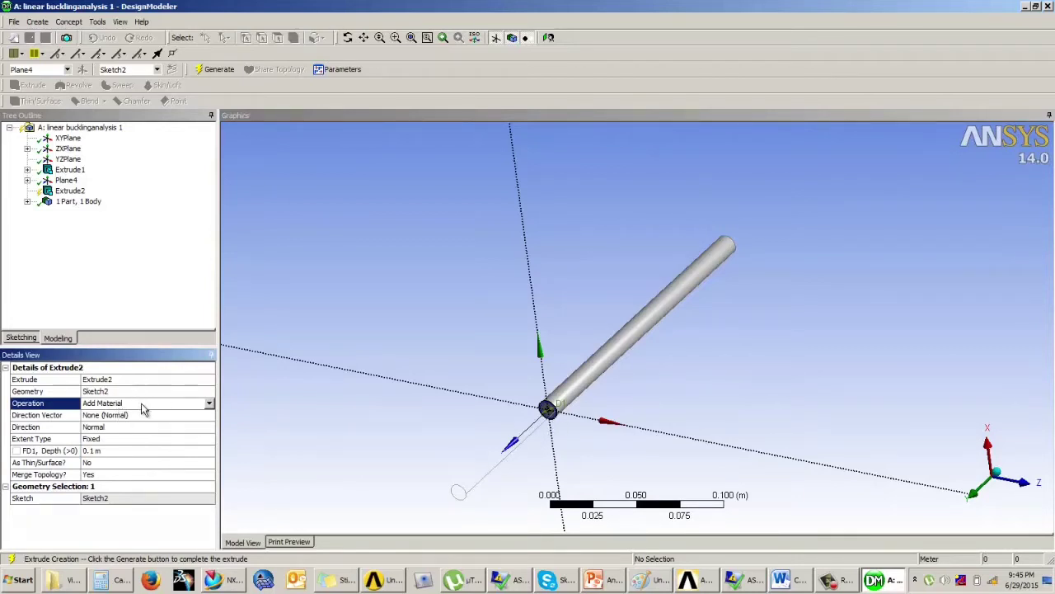
{"action": "left_click", "coordinate": [209, 403]}
{"action": "left_click", "coordinate": [136, 416]}
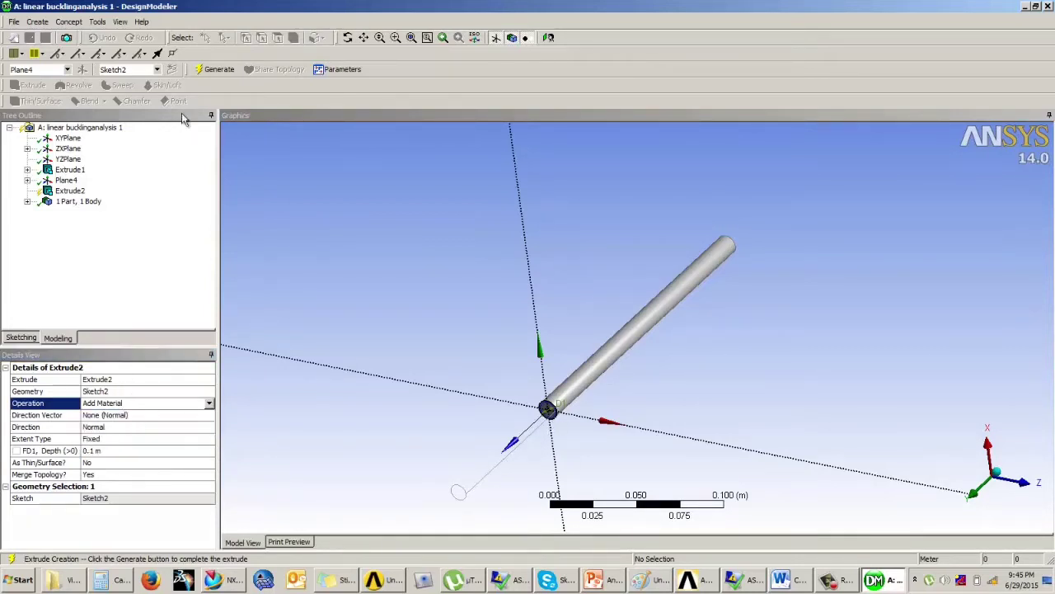
{"action": "left_click", "coordinate": [218, 71]}
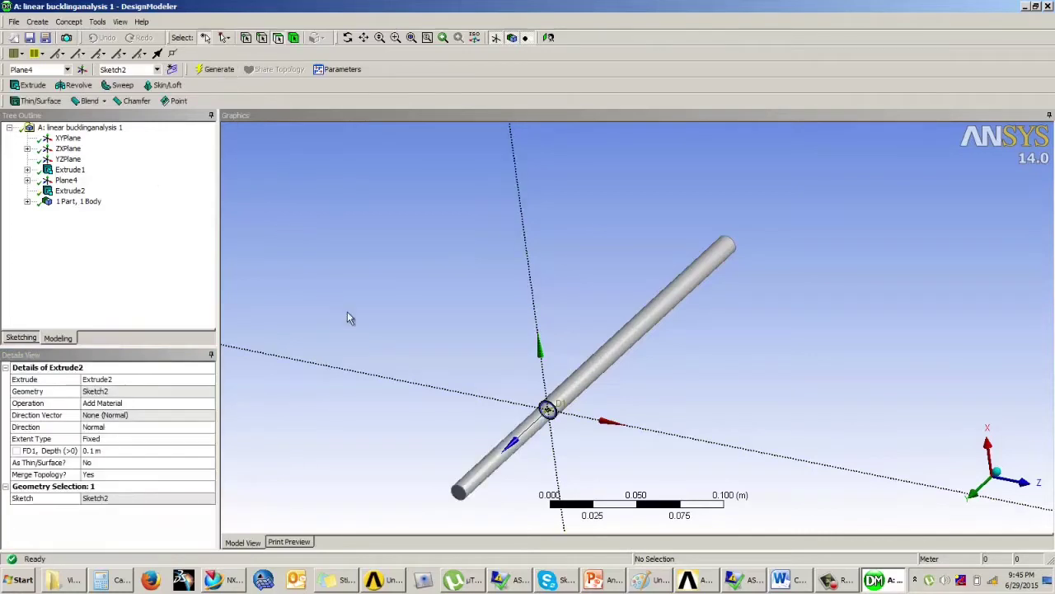
{"action": "middle_click_drag", "start_coordinate": [441, 340], "coordinate": [441, 363]}
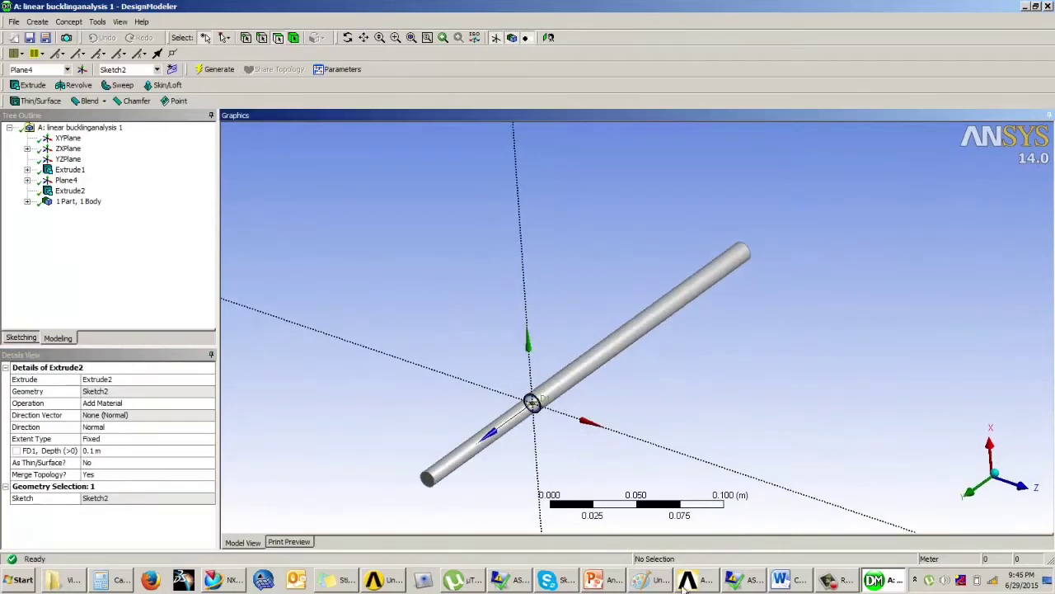
Step: Compare the finished stepped rod with the schematic on the Example 1 slide
{"action": "left_click", "coordinate": [590, 580]}
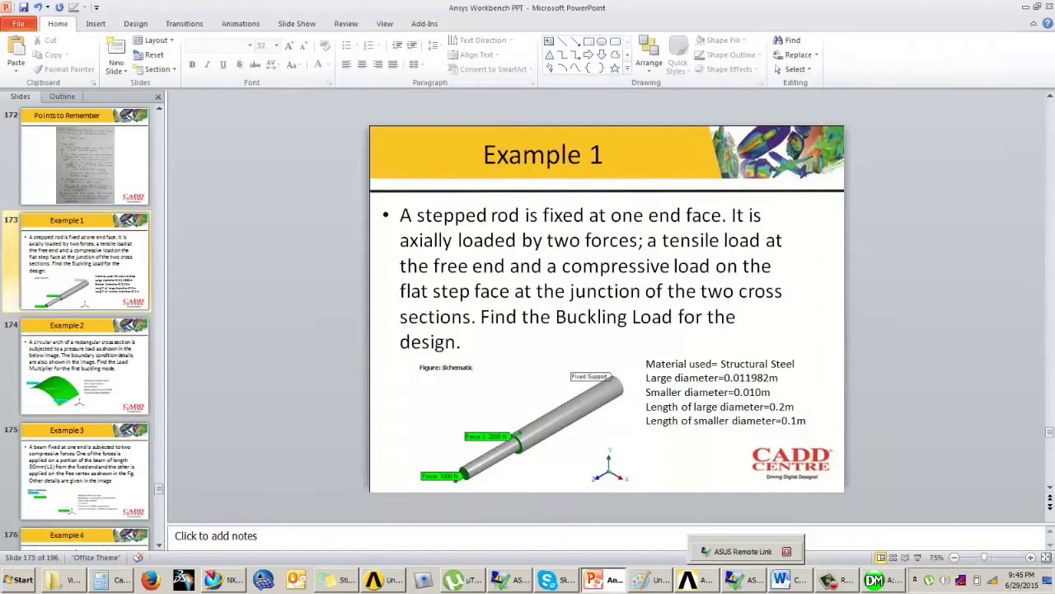
{"action": "left_click", "coordinate": [872, 582]}
{"action": "middle_click_drag", "start_coordinate": [631, 352], "coordinate": [768, 312]}
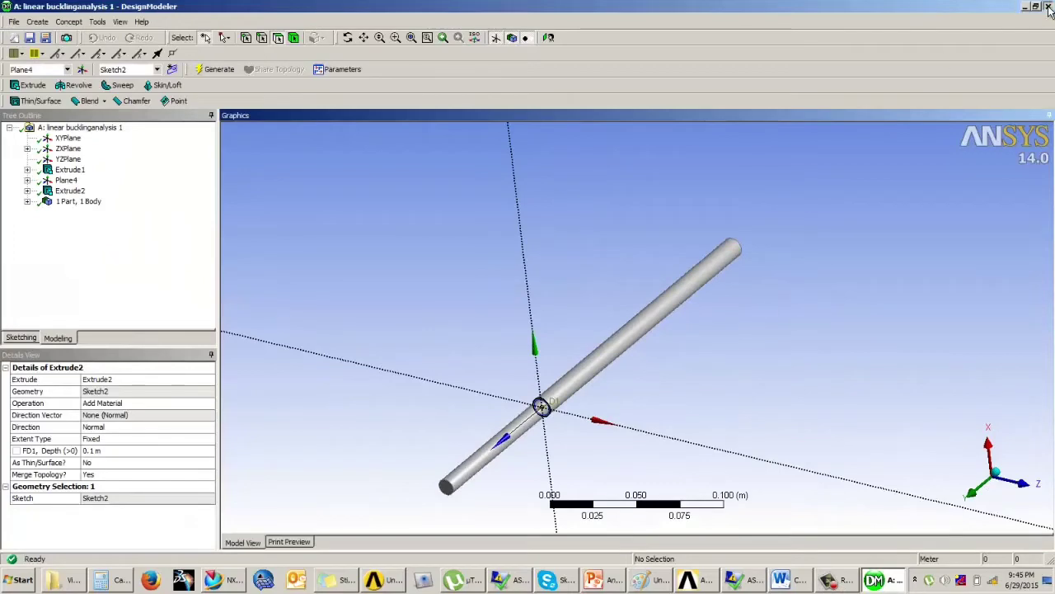
Step: Close DesignModeler, switch to Workbench and open the Static Structural system's Model in Mechanical
{"action": "key", "text": "alt+Tab"}
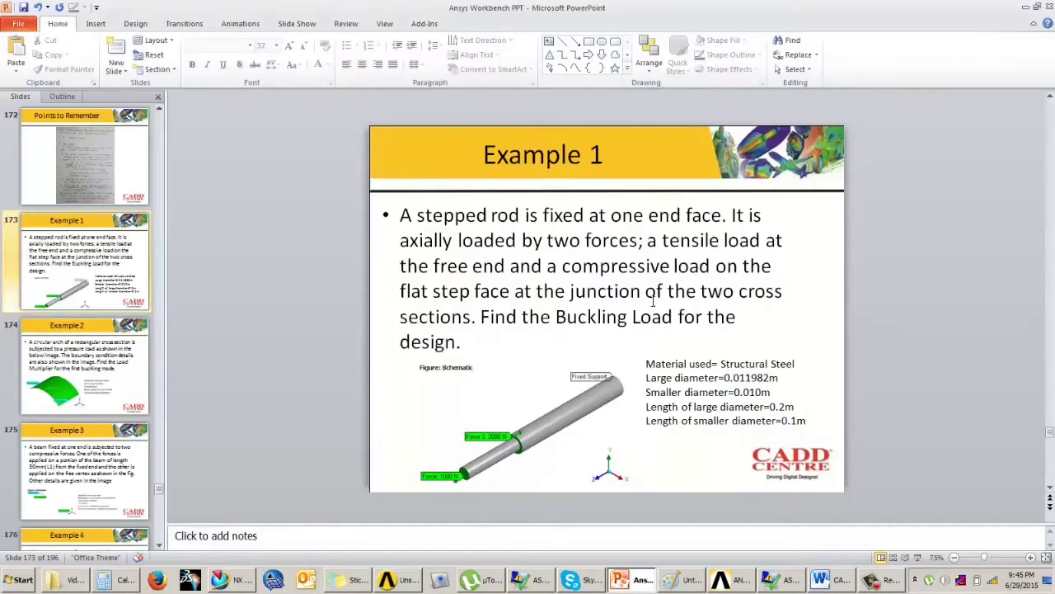
{"action": "left_click", "coordinate": [386, 579]}
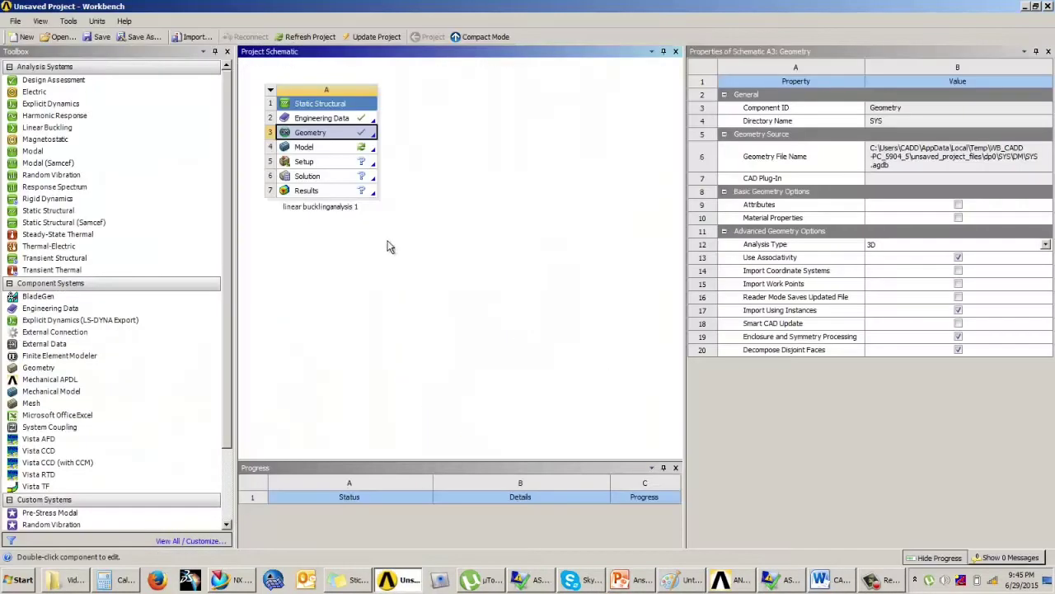
{"action": "double_click", "coordinate": [346, 146]}
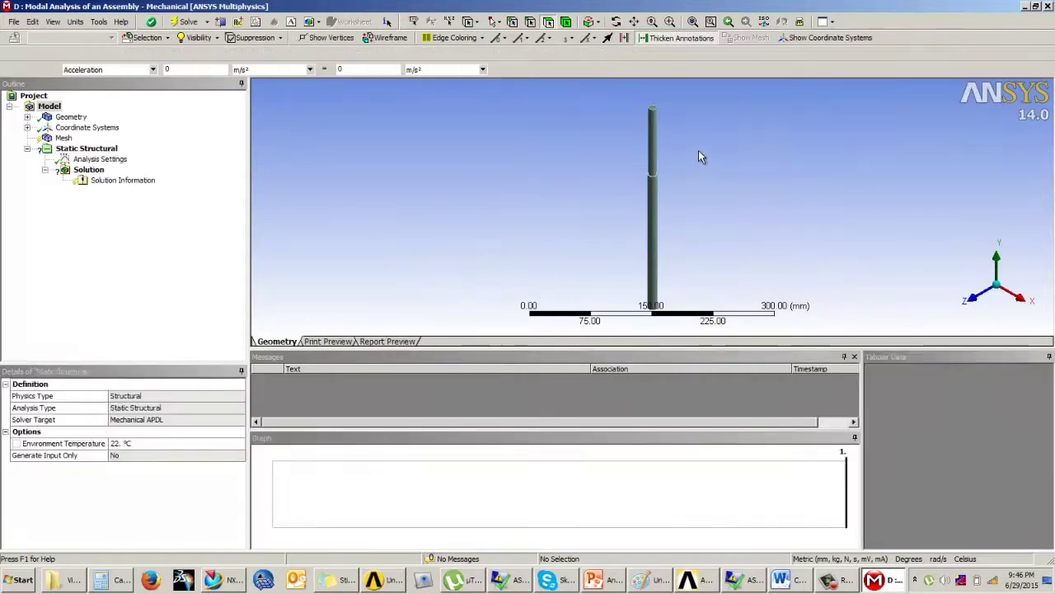
Step: Inspect the imported rod and check the material assigned to its solid body
{"action": "middle_click_drag", "start_coordinate": [700, 157], "coordinate": [600, 200]}
{"action": "scroll", "coordinate": [600, 198], "scroll_direction": "up", "scroll_amount": 6}
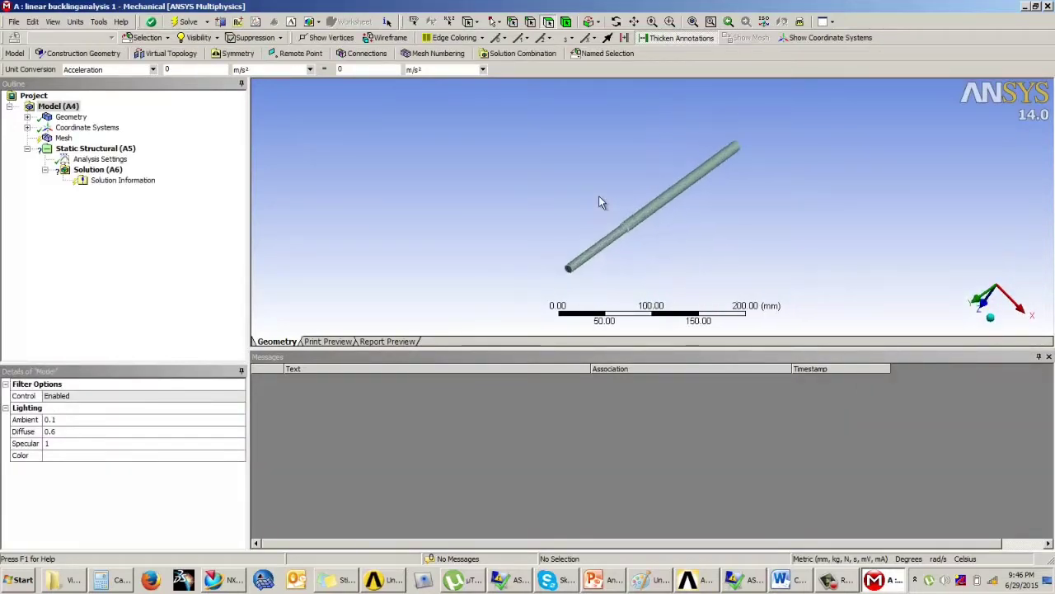
{"action": "middle_click_drag", "start_coordinate": [678, 210], "coordinate": [655, 220]}
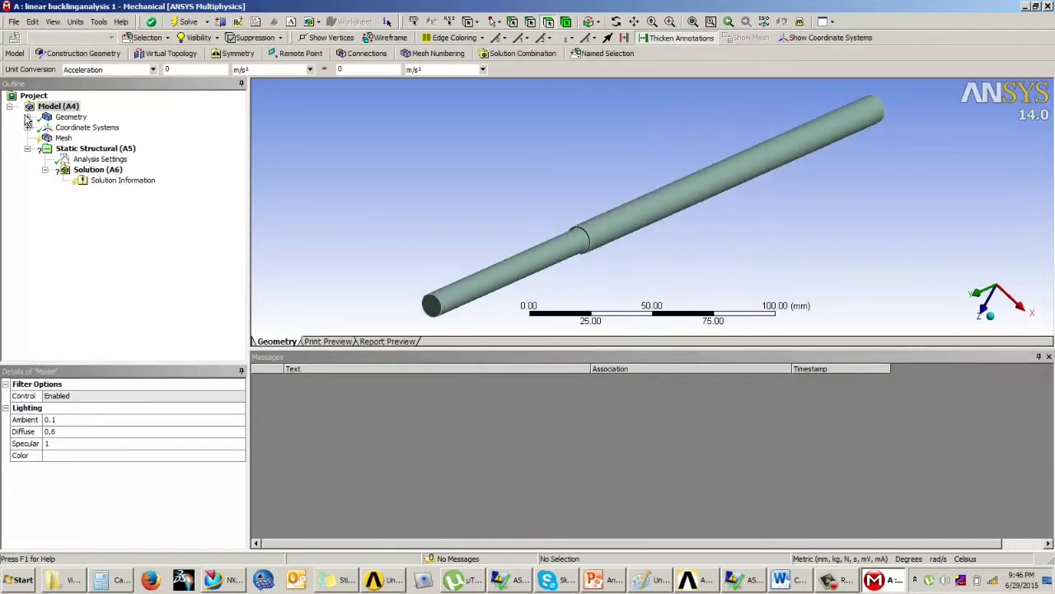
{"action": "left_click", "coordinate": [27, 117]}
{"action": "left_click", "coordinate": [80, 127]}
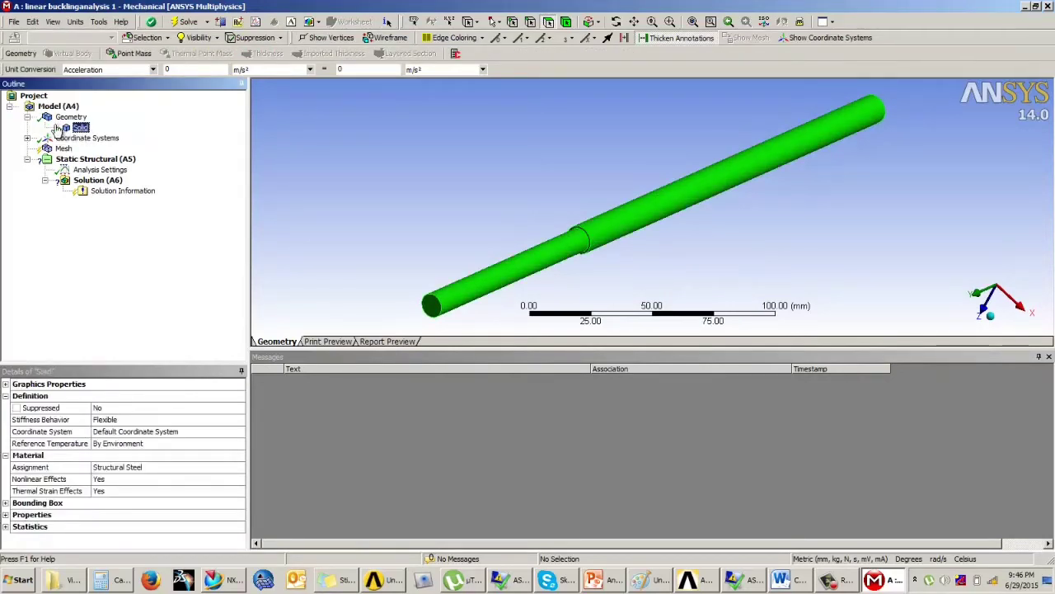
{"action": "left_click", "coordinate": [28, 117]}
Step: Generate the rod's mesh with the default mesh settings
{"action": "left_click", "coordinate": [64, 137]}
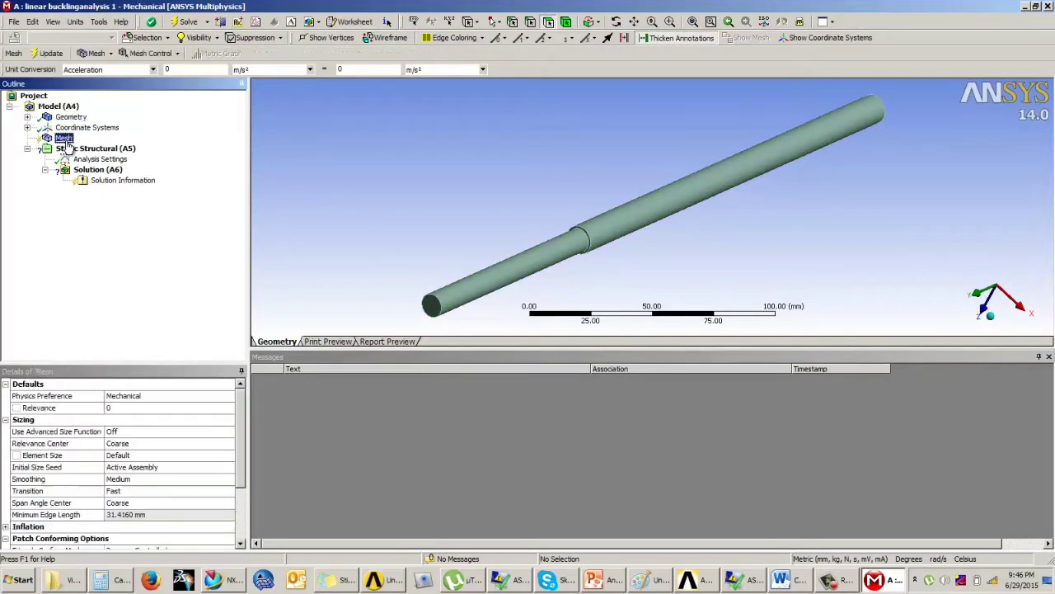
{"action": "left_click", "coordinate": [47, 53]}
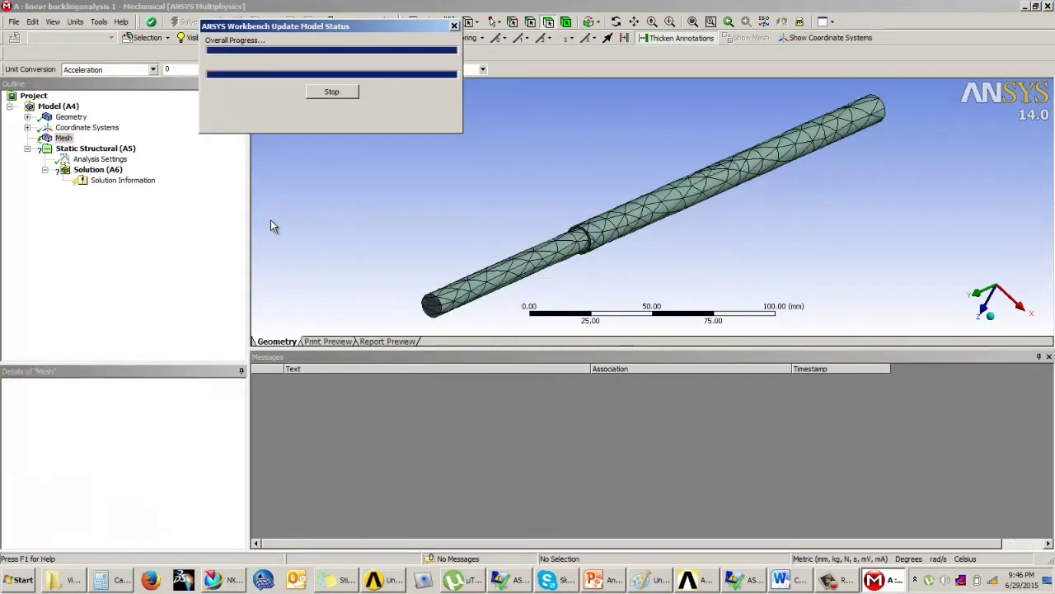
{"action": "middle_click_drag", "start_coordinate": [638, 209], "coordinate": [505, 211]}
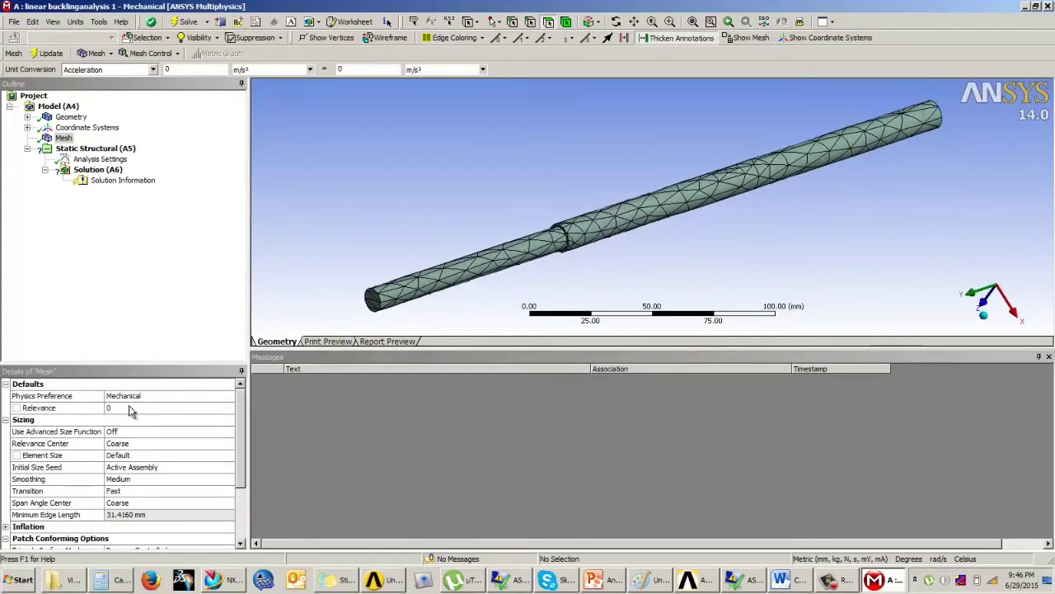
Step: Set the mesh's advanced size function to On: Proximity and Curvature and regenerate the mesh
{"action": "left_click", "coordinate": [119, 434]}
{"action": "left_click", "coordinate": [219, 435]}
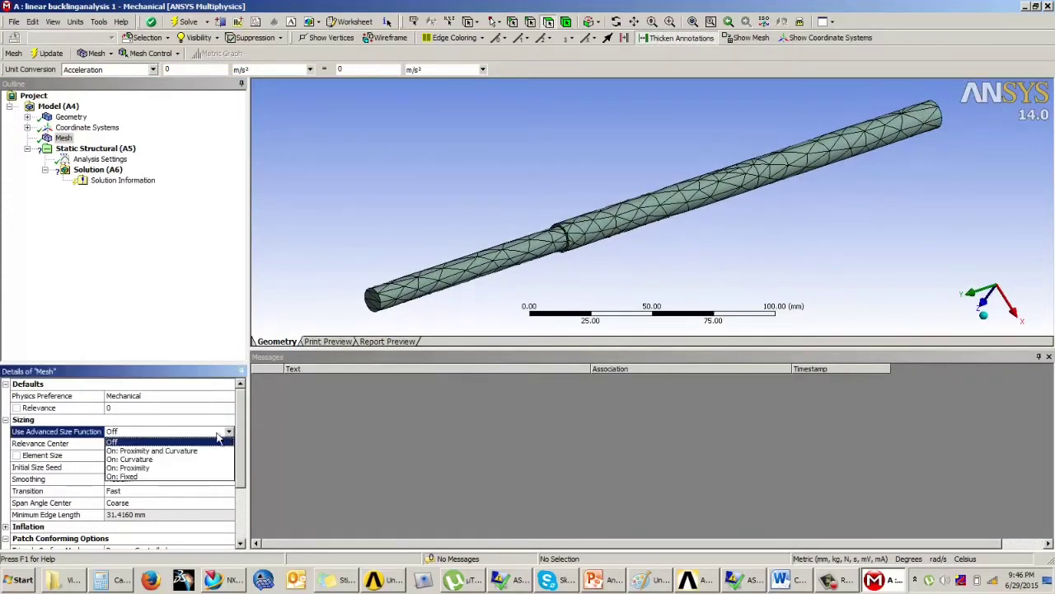
{"action": "left_click", "coordinate": [169, 451]}
{"action": "left_click", "coordinate": [52, 54]}
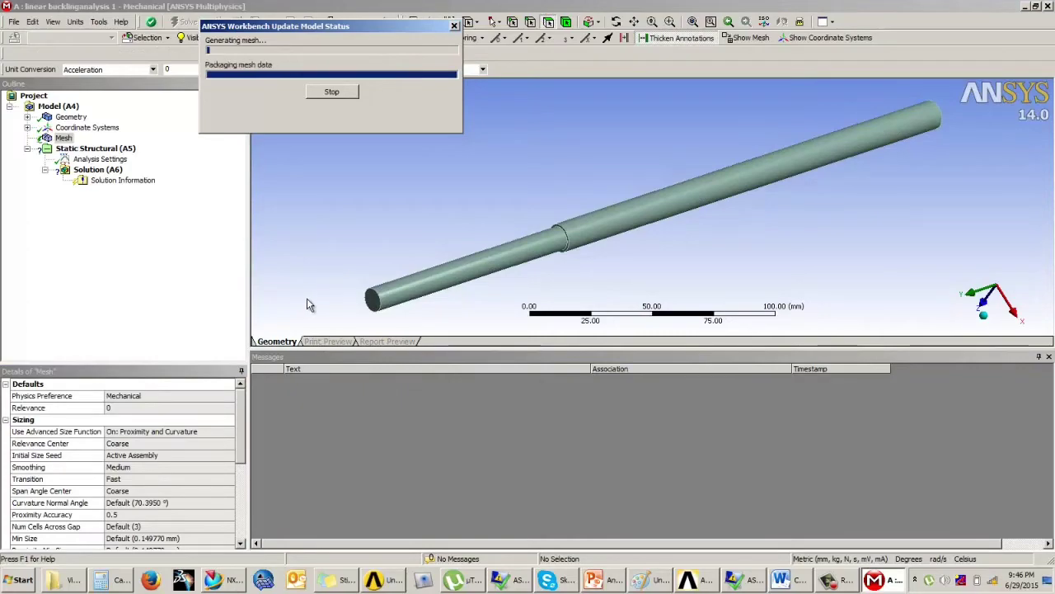
Step: Examine the mesh up close around the step face between the two rod diameters
{"action": "scroll", "coordinate": [541, 239], "scroll_direction": "up", "scroll_amount": 5}
{"action": "mouse_move", "coordinate": [502, 245]}
{"action": "middle_mouse_down"}
{"action": "mouse_move", "coordinate": [478, 238]}
{"action": "mouse_move", "coordinate": [508, 233]}
{"action": "middle_mouse_up"}
{"action": "scroll", "coordinate": [486, 248], "scroll_direction": "up", "scroll_amount": 4}
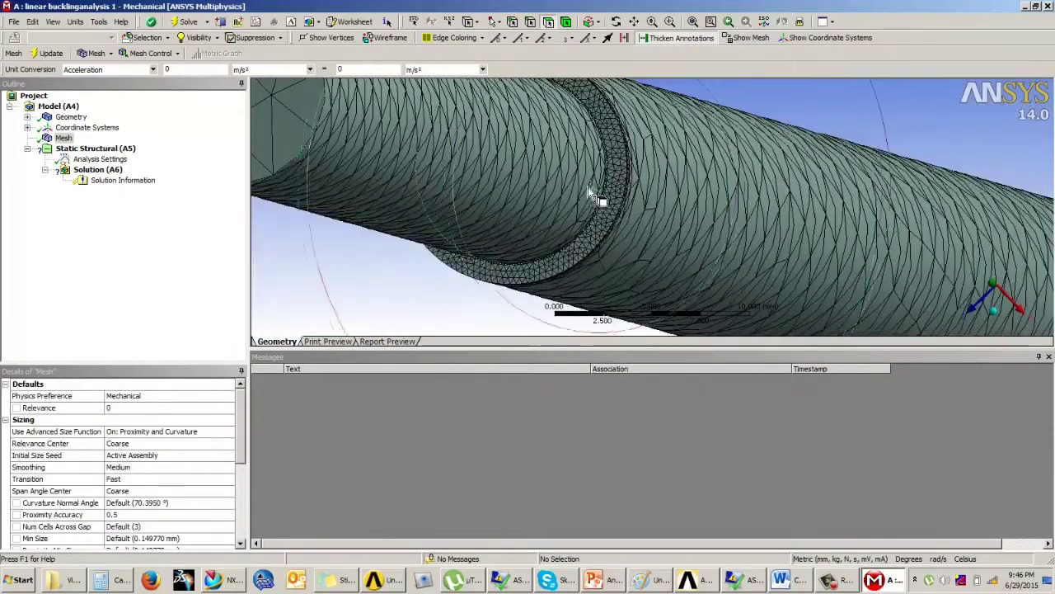
{"action": "scroll", "coordinate": [592, 192], "scroll_direction": "up", "scroll_amount": 3}
{"action": "scroll", "coordinate": [561, 194], "scroll_direction": "up", "scroll_amount": 3}
{"action": "scroll", "coordinate": [539, 188], "scroll_direction": "down", "scroll_amount": 6}
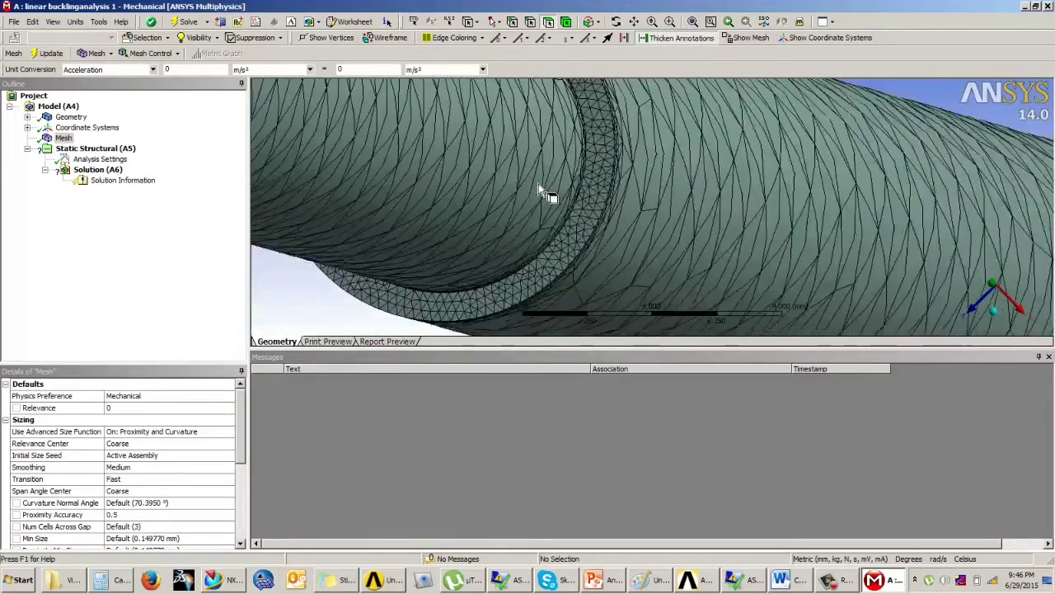
{"action": "scroll", "coordinate": [550, 191], "scroll_direction": "down", "scroll_amount": 7}
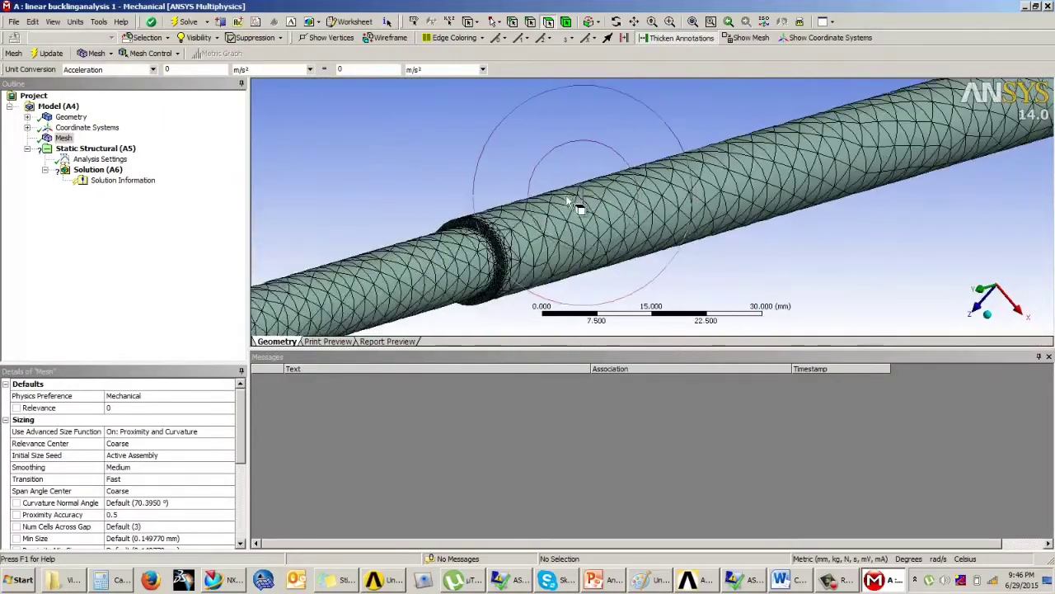
{"action": "scroll", "coordinate": [581, 204], "scroll_direction": "down", "scroll_amount": 2}
{"action": "middle_click_drag", "start_coordinate": [581, 203], "coordinate": [573, 198]}
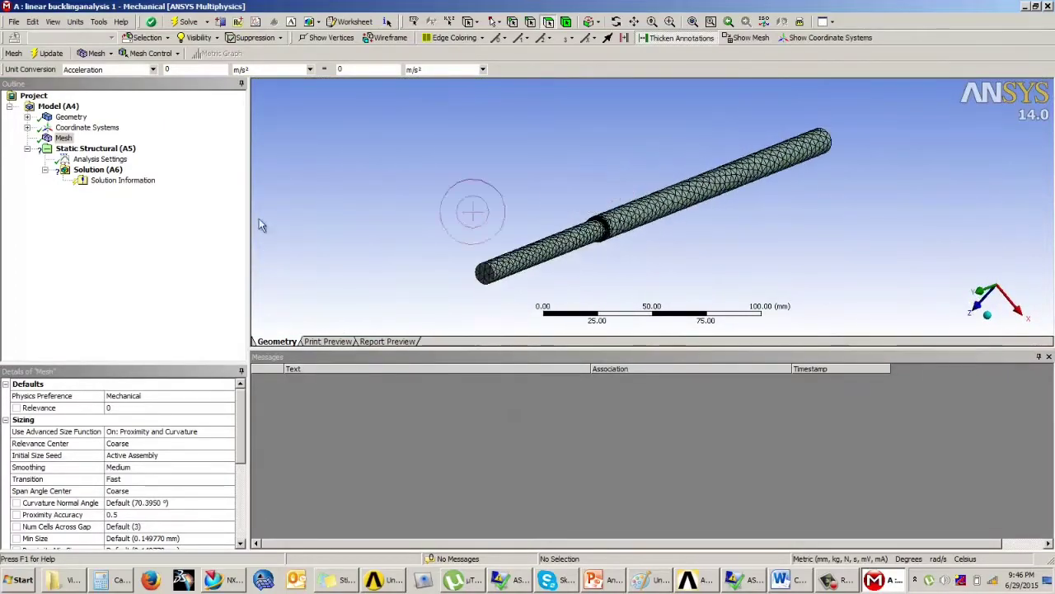
Step: Add a Fixed Support to the static structural analysis on the end face of the rod's larger section
{"action": "left_click", "coordinate": [95, 148]}
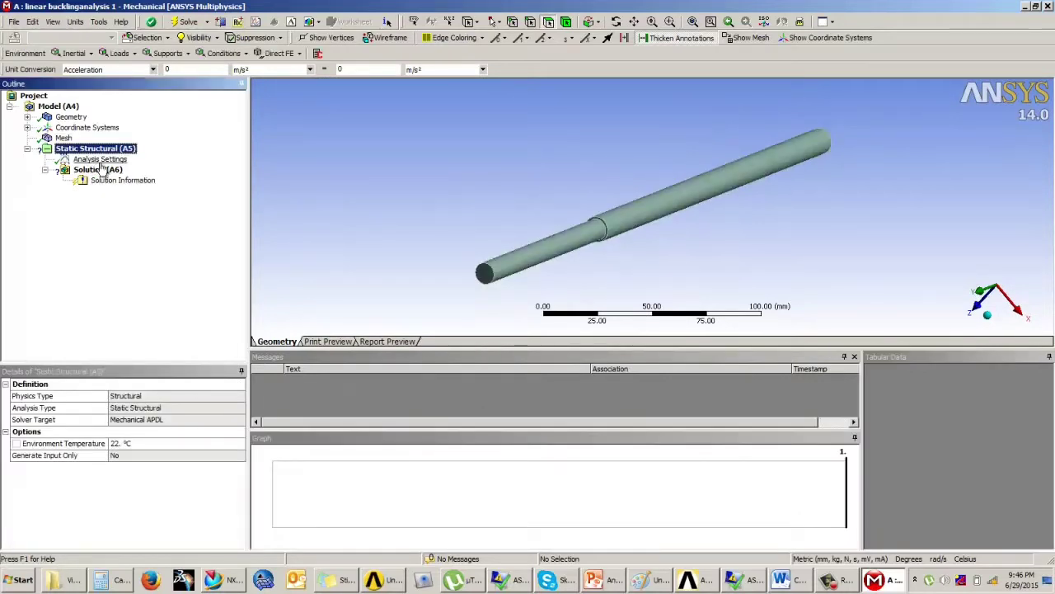
{"action": "left_click", "coordinate": [167, 53]}
{"action": "left_click", "coordinate": [174, 71]}
{"action": "middle_click_drag", "start_coordinate": [691, 182], "coordinate": [585, 192]}
{"action": "left_click", "coordinate": [901, 137]}
{"action": "left_click", "coordinate": [127, 415]}
{"action": "middle_click_drag", "start_coordinate": [709, 213], "coordinate": [473, 305]}
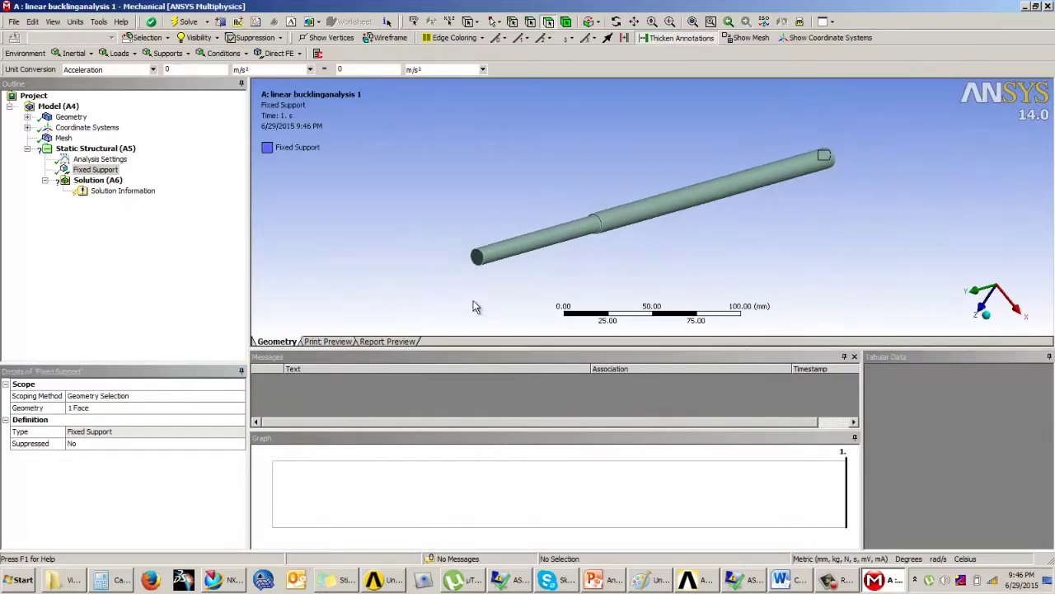
Step: Check the Example 1 slide's load data and add a 1000 N Force on the free end face of the rod's smaller section
{"action": "left_click", "coordinate": [604, 579]}
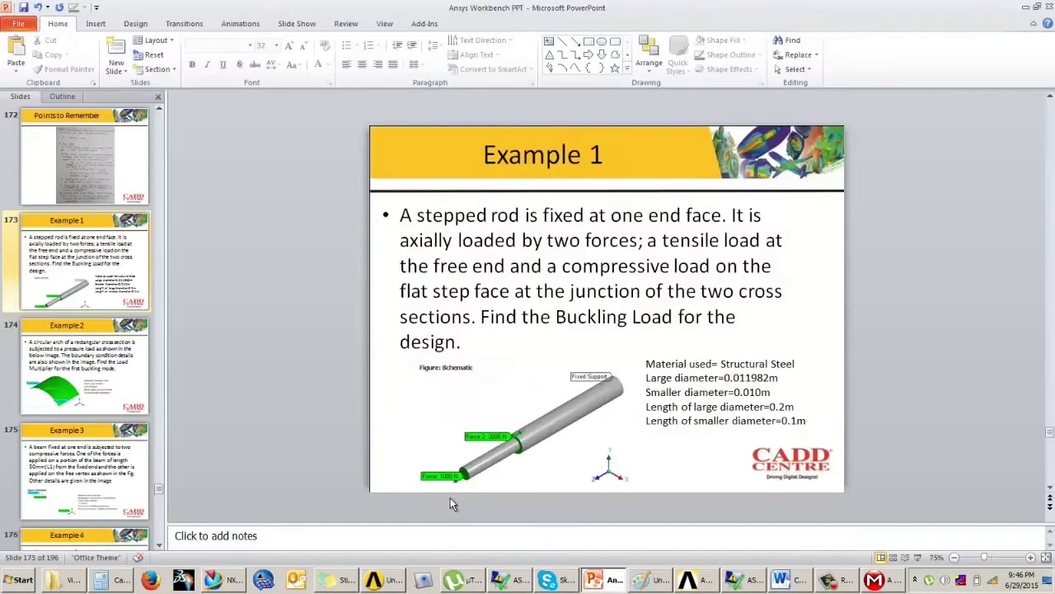
{"action": "left_click", "coordinate": [879, 587]}
{"action": "left_click", "coordinate": [95, 149]}
{"action": "left_click", "coordinate": [135, 54]}
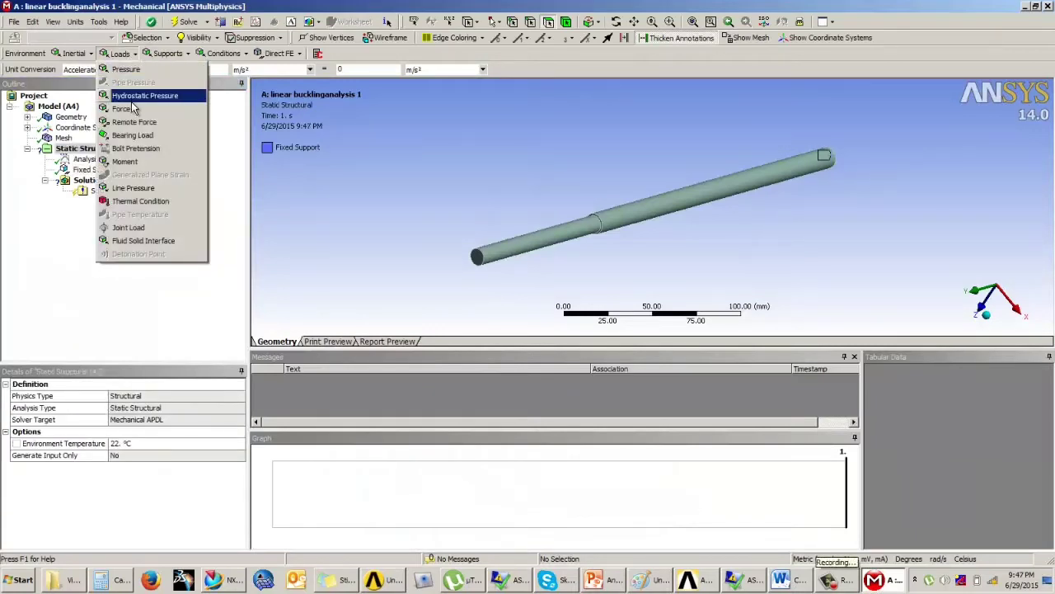
{"action": "left_click", "coordinate": [136, 108]}
{"action": "left_click", "coordinate": [476, 257]}
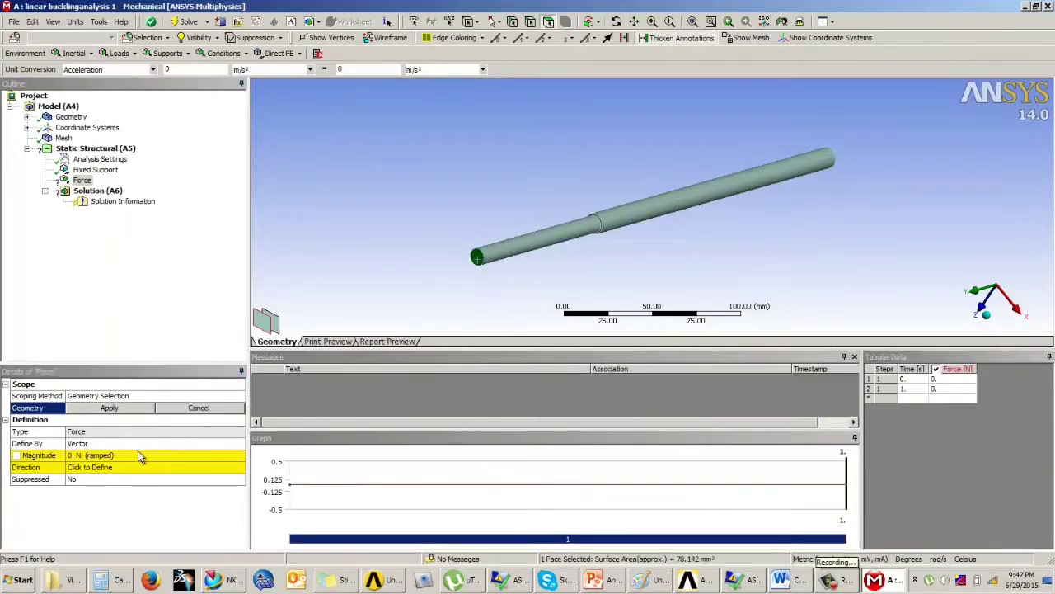
{"action": "left_click", "coordinate": [109, 407]}
{"action": "left_click", "coordinate": [100, 455]}
{"action": "type", "text": "10"}
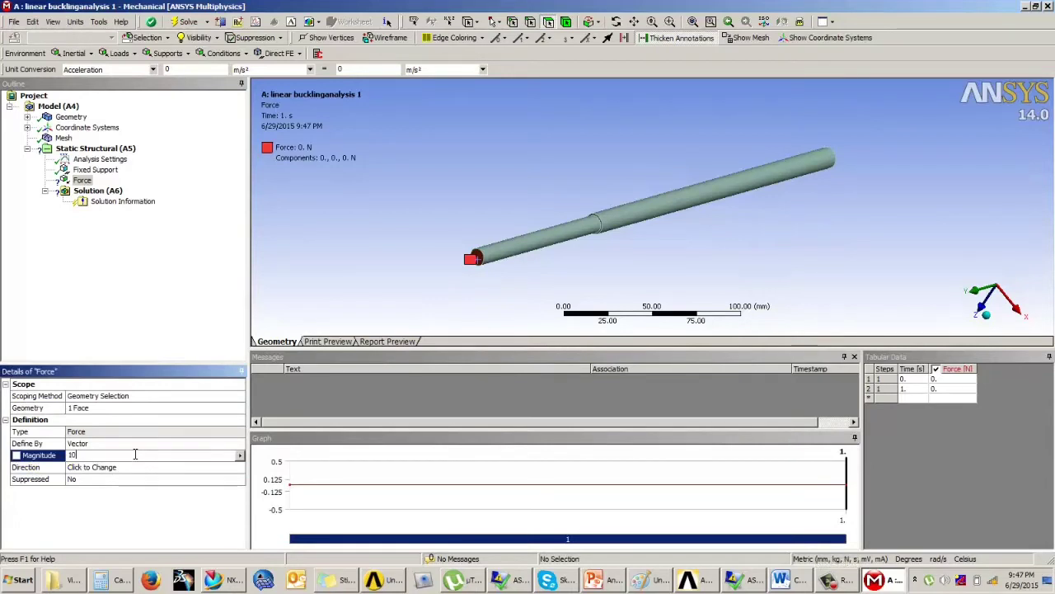
{"action": "type", "text": "00"}
{"action": "key", "text": "Return"}
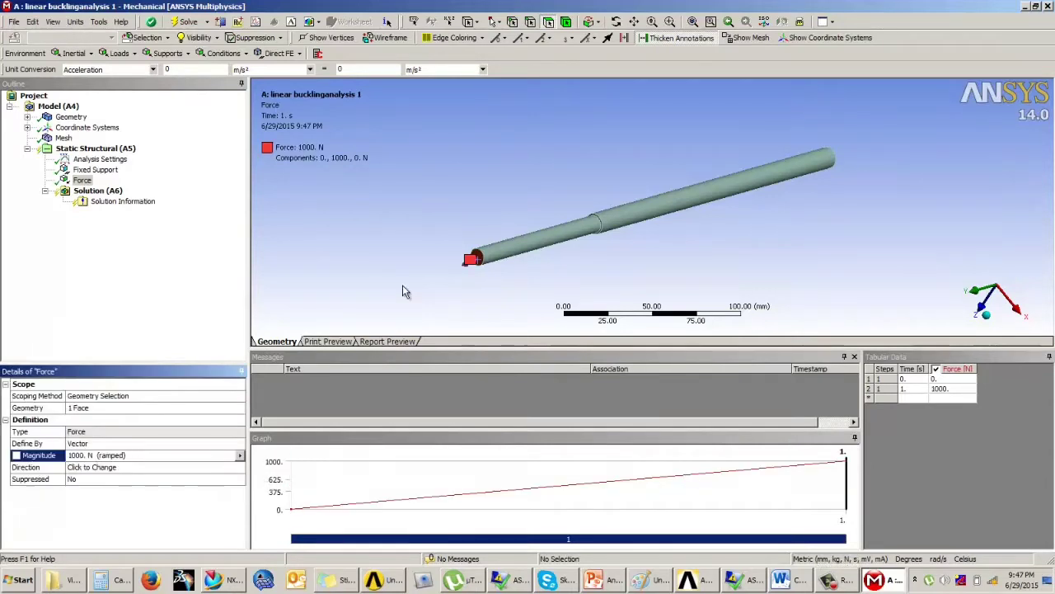
Step: Add a second Force of 2000 N on the flat step face between the rod's two diameters
{"action": "scroll", "coordinate": [444, 259], "scroll_direction": "up", "scroll_amount": 2}
{"action": "left_click", "coordinate": [95, 149]}
{"action": "left_click", "coordinate": [120, 54]}
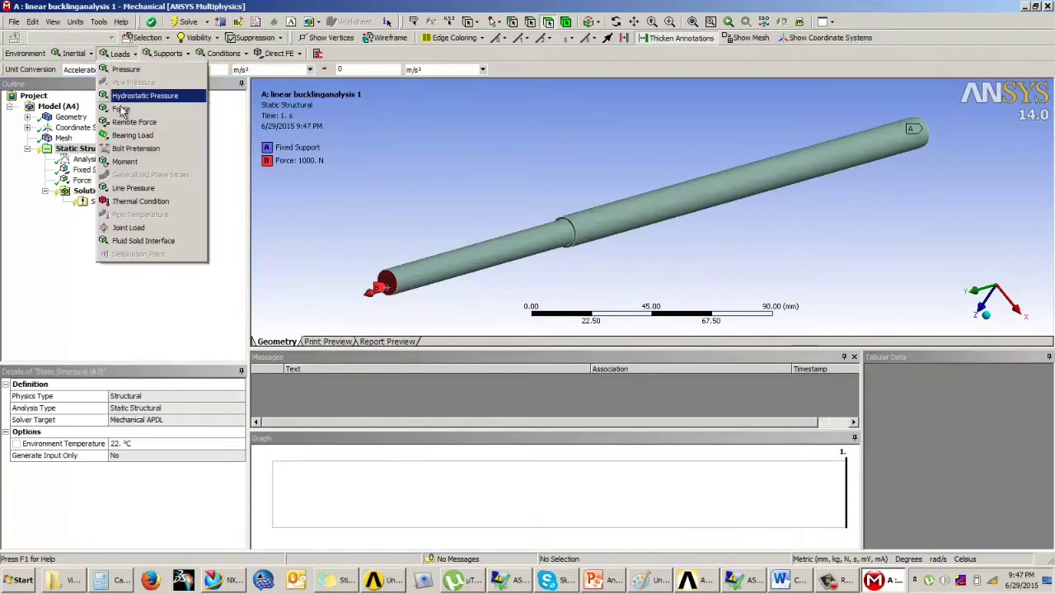
{"action": "left_click", "coordinate": [132, 108]}
{"action": "left_click", "coordinate": [567, 231]}
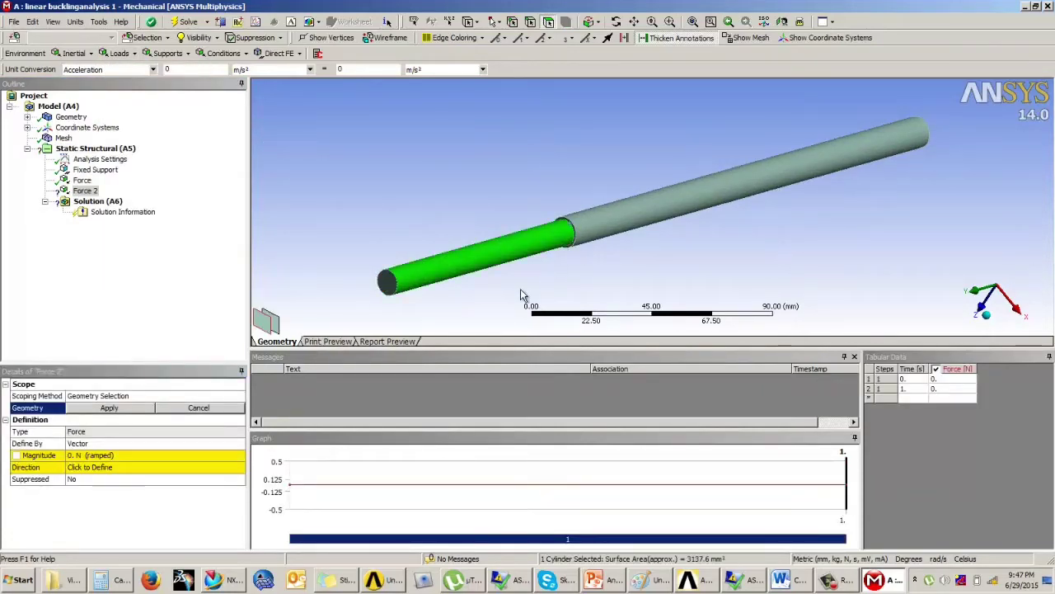
{"action": "scroll", "coordinate": [569, 237], "scroll_direction": "up", "scroll_amount": 3}
{"action": "scroll", "coordinate": [581, 235], "scroll_direction": "up", "scroll_amount": 3}
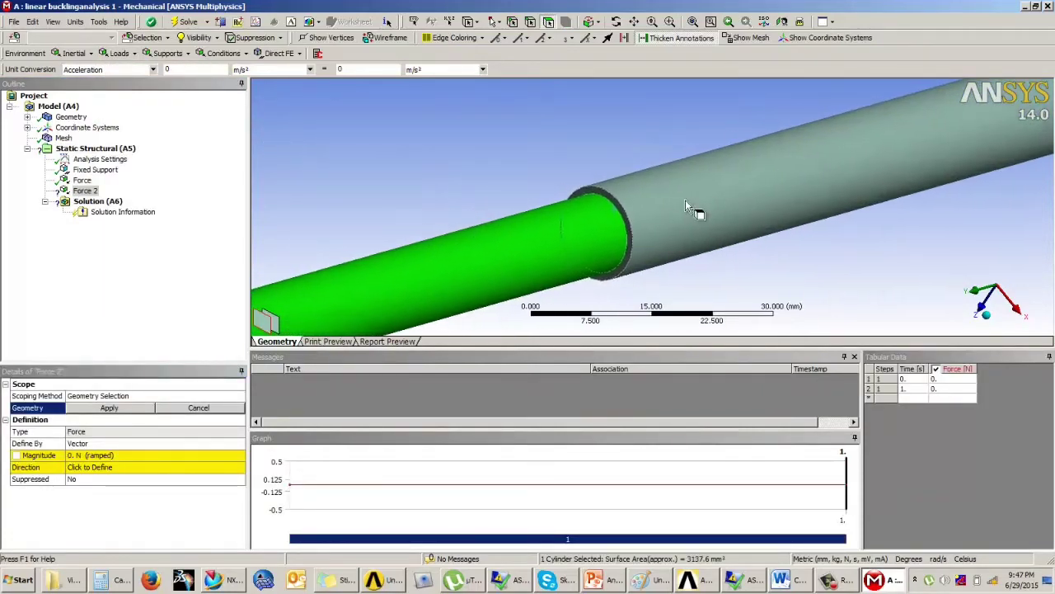
{"action": "left_click", "coordinate": [586, 238]}
{"action": "left_click", "coordinate": [109, 408]}
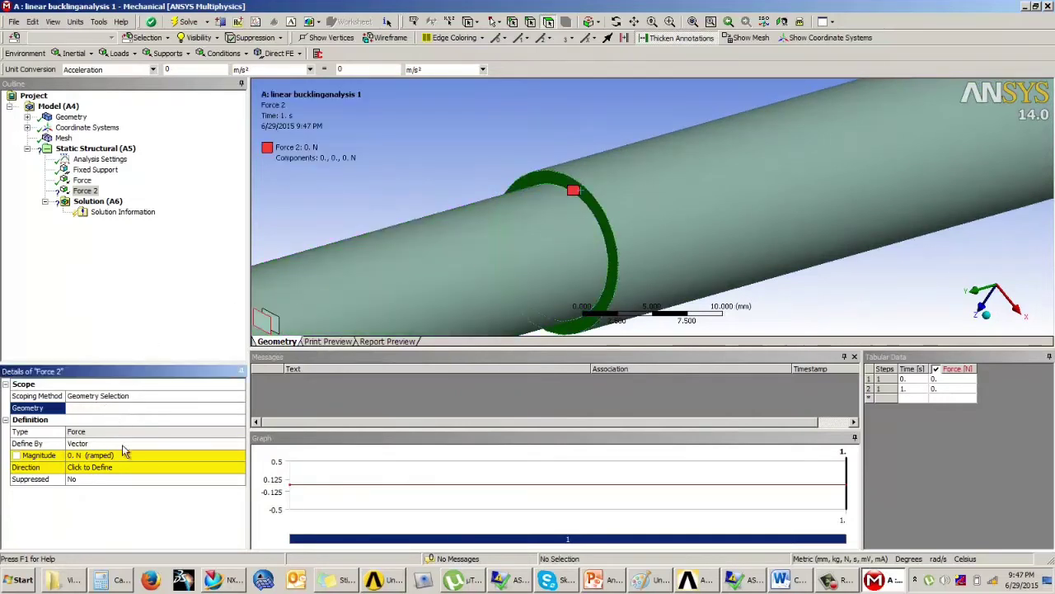
{"action": "left_click", "coordinate": [113, 455]}
{"action": "type", "text": "2000"}
{"action": "key", "text": "Return"}
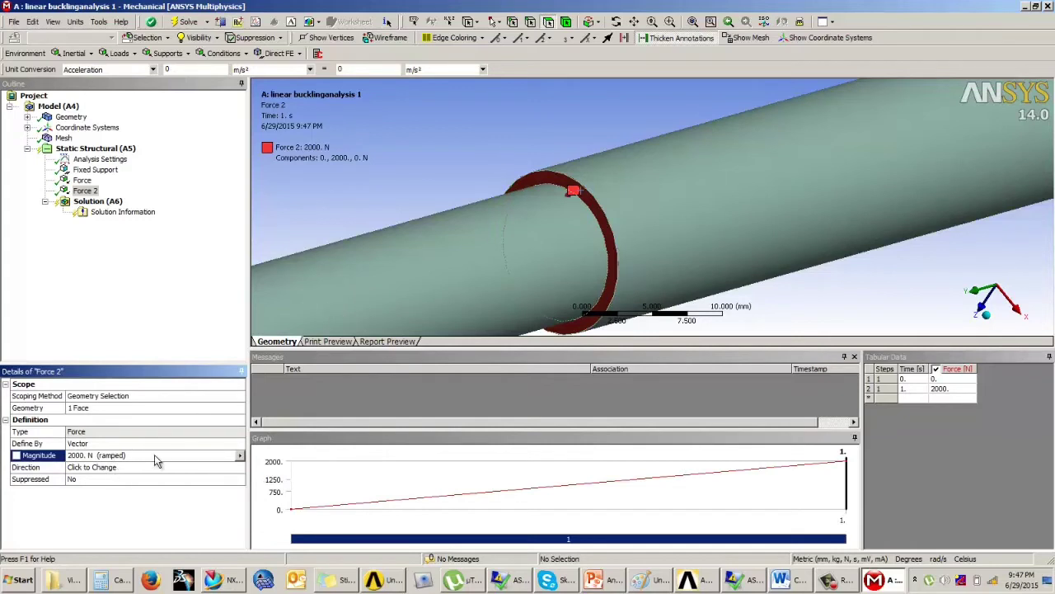
Step: Reverse the direction of the step-face force so it compresses the rod towards the fixed end
{"action": "left_click", "coordinate": [130, 466]}
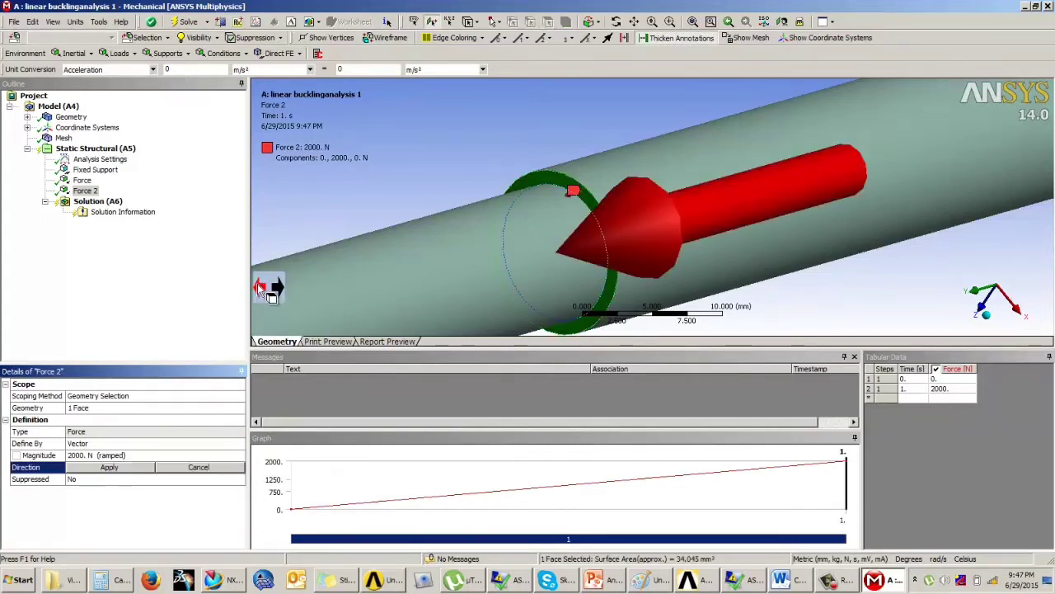
{"action": "left_click", "coordinate": [272, 287]}
{"action": "scroll", "coordinate": [514, 148], "scroll_direction": "down", "scroll_amount": 5}
{"action": "left_click", "coordinate": [115, 466]}
Step: Review the fixed support and both forces together on the rod
{"action": "scroll", "coordinate": [494, 203], "scroll_direction": "up", "scroll_amount": 2}
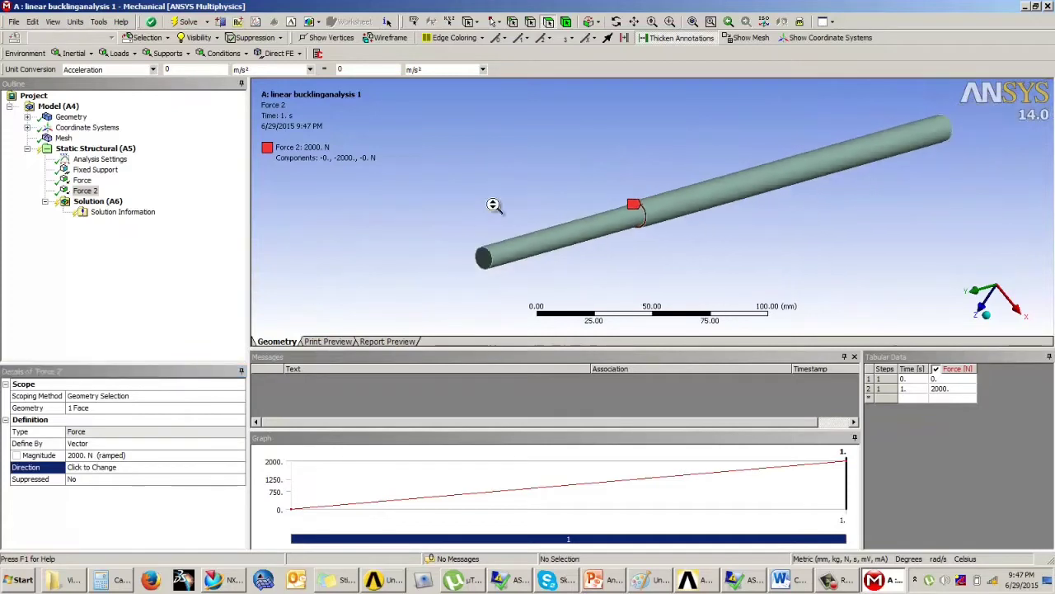
{"action": "scroll", "coordinate": [500, 207], "scroll_direction": "up", "scroll_amount": 1}
{"action": "left_click", "coordinate": [88, 190]}
{"action": "left_click", "coordinate": [88, 180], "text": "ctrl"}
{"action": "left_click", "coordinate": [91, 169], "text": "ctrl"}
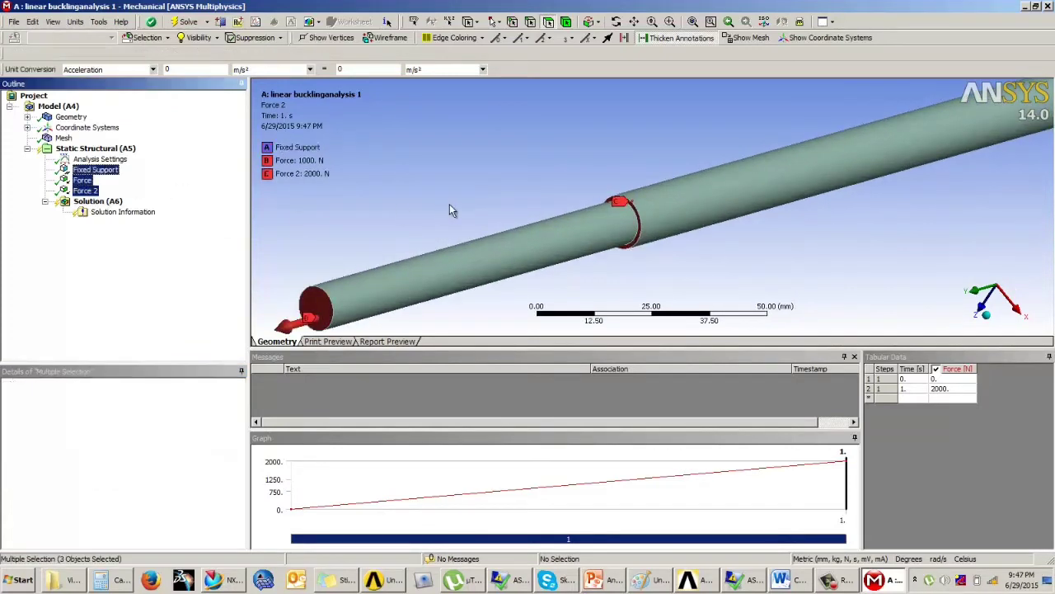
{"action": "scroll", "coordinate": [460, 205], "scroll_direction": "down", "scroll_amount": 4}
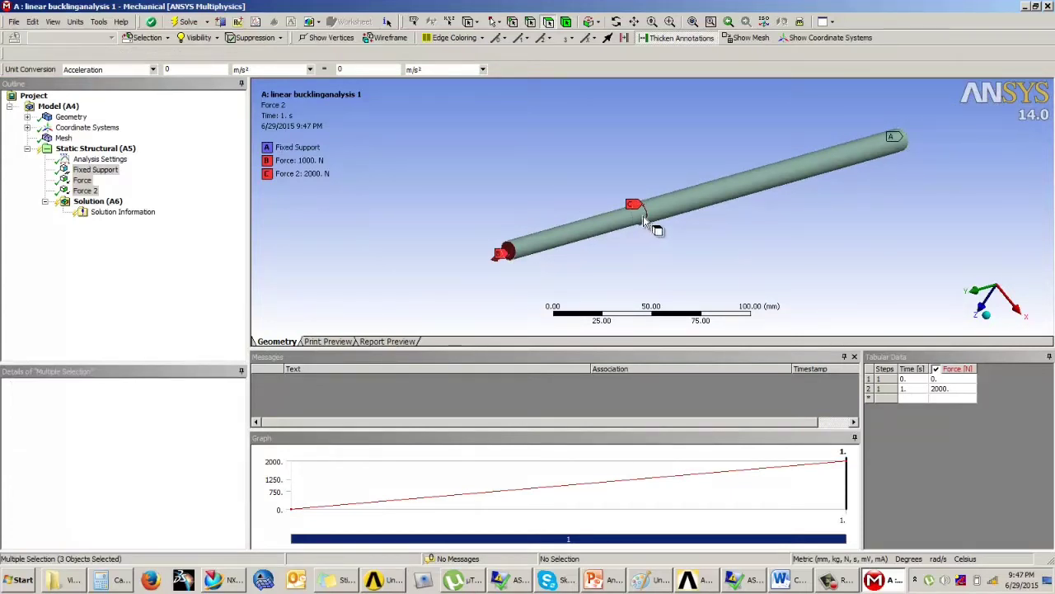
{"action": "left_click", "coordinate": [140, 249]}
Step: Add a Total Deformation result to the static structural solution and solve it
{"action": "left_click", "coordinate": [97, 201]}
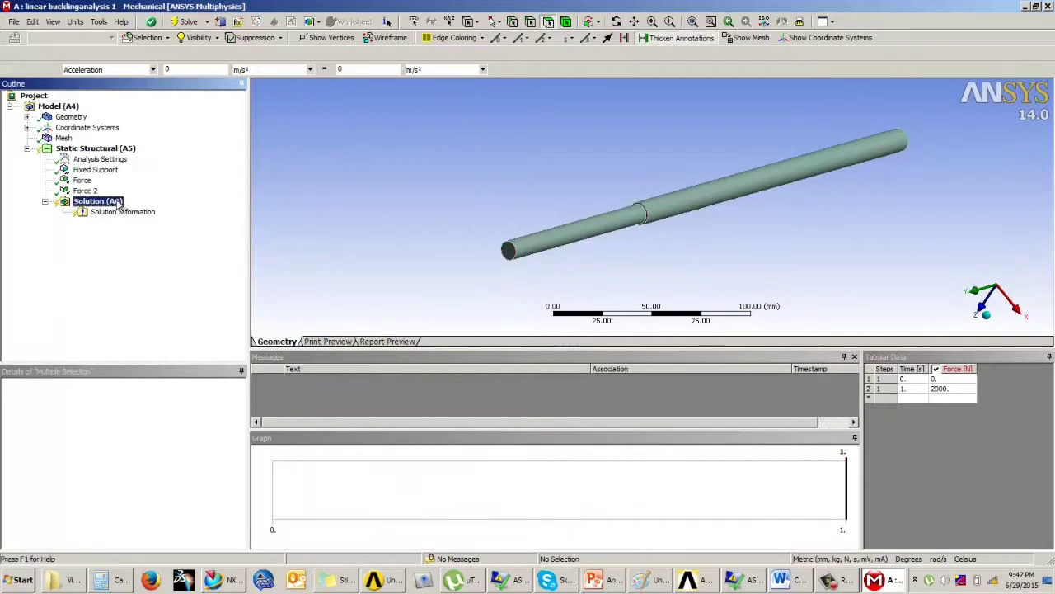
{"action": "left_click", "coordinate": [68, 52]}
{"action": "left_click", "coordinate": [74, 73]}
{"action": "left_click", "coordinate": [110, 203]}
{"action": "right_click", "coordinate": [109, 203]}
{"action": "left_click", "coordinate": [136, 224]}
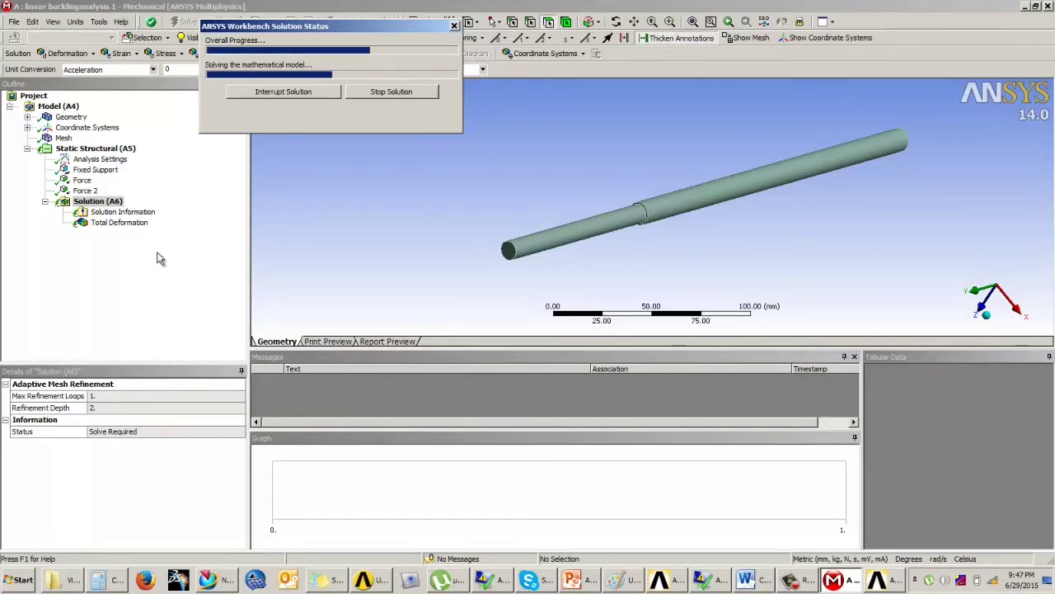
Step: Examine the static structural Total Deformation result on the rod
{"action": "left_click", "coordinate": [126, 224]}
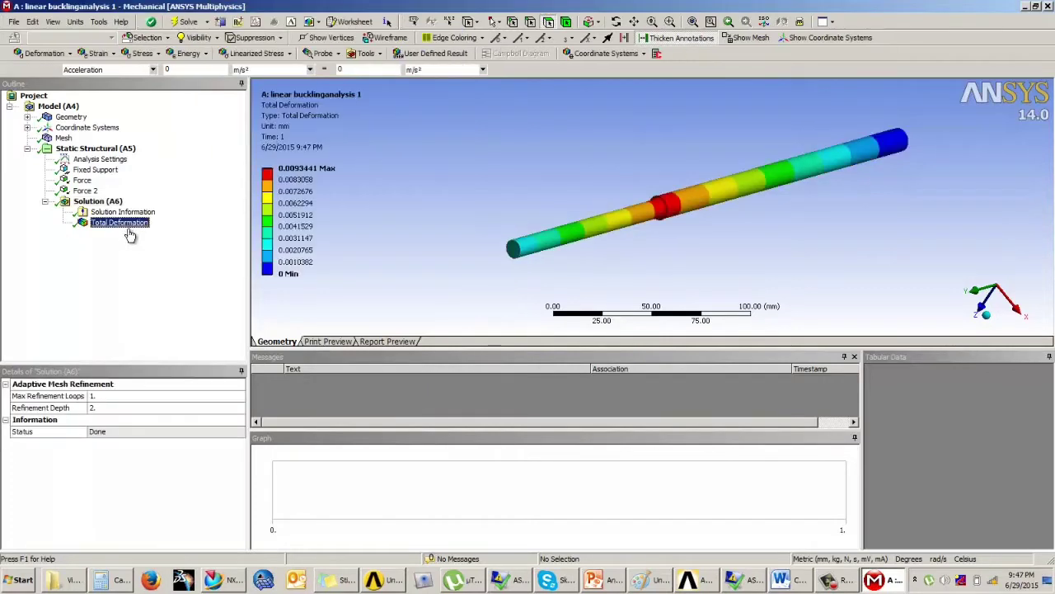
{"action": "scroll", "coordinate": [691, 247], "scroll_direction": "up", "scroll_amount": 5}
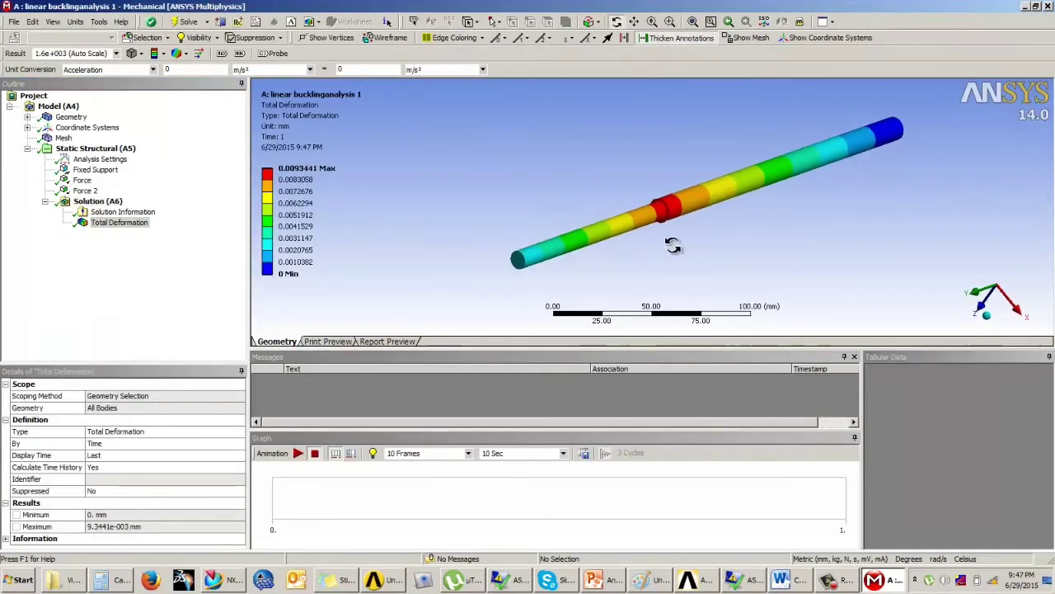
{"action": "scroll", "coordinate": [691, 247], "scroll_direction": "down", "scroll_amount": 2}
Step: Close Mechanical and, in the Workbench project, add a Linear Buckling system linked to the Static Structural system's Solution
{"action": "left_click", "coordinate": [1048, 7]}
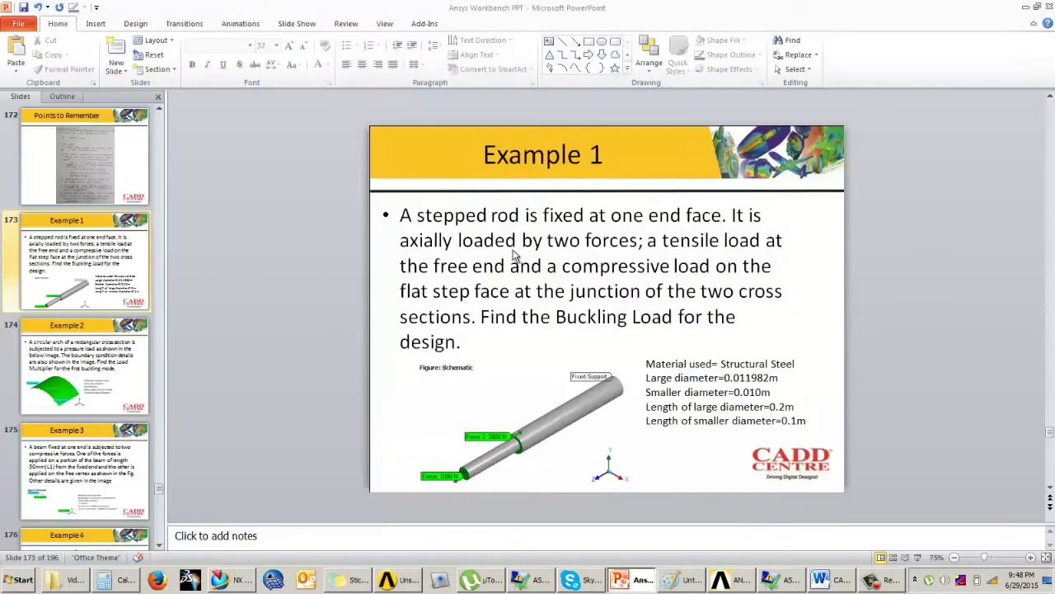
{"action": "left_click", "coordinate": [401, 580]}
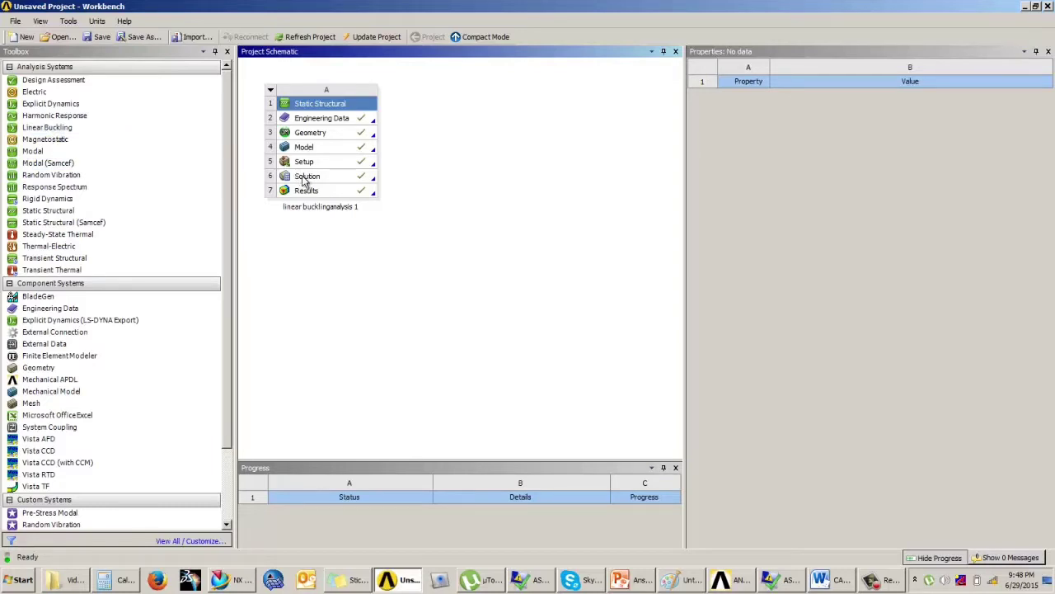
{"action": "mouse_move", "coordinate": [53, 131]}
{"action": "left_mouse_down"}
{"action": "mouse_move", "coordinate": [312, 186]}
{"action": "mouse_move", "coordinate": [70, 132]}
{"action": "left_mouse_up"}
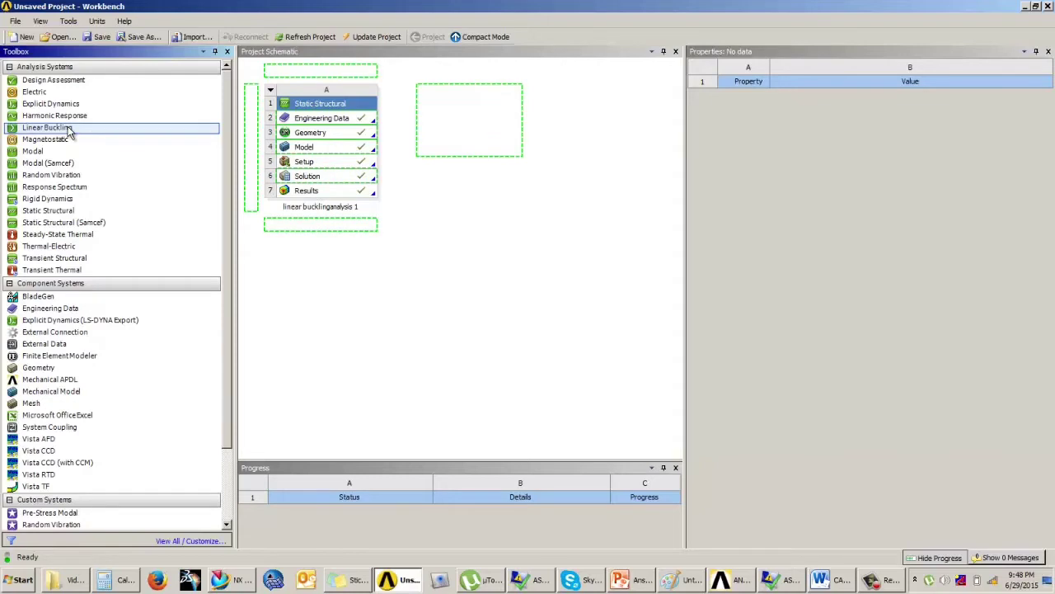
{"action": "left_click", "coordinate": [69, 128]}
{"action": "left_click_drag", "start_coordinate": [70, 134], "coordinate": [303, 183]}
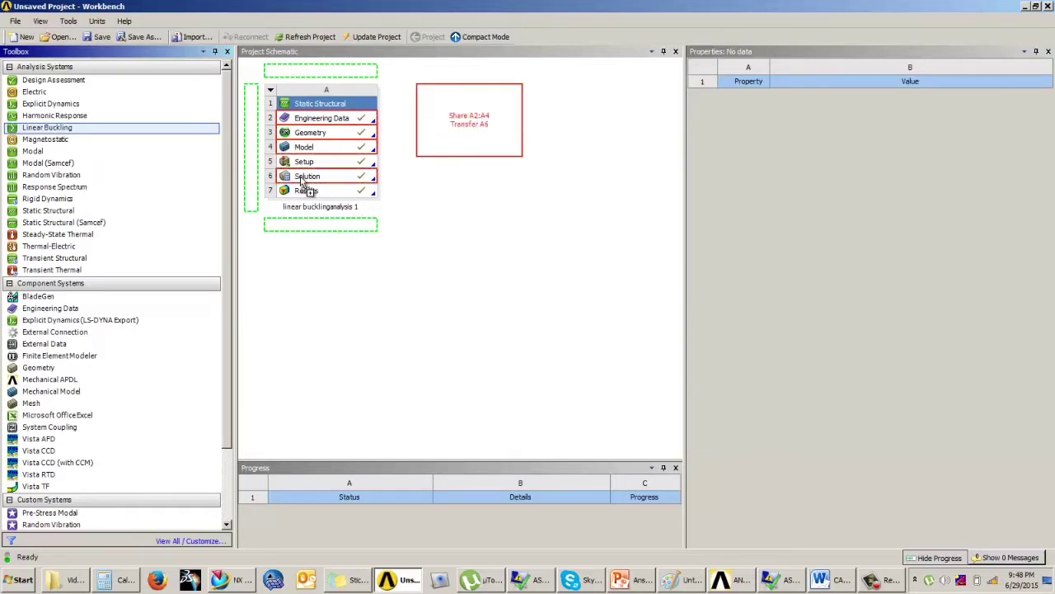
{"action": "left_click_drag", "start_coordinate": [302, 182], "coordinate": [304, 184]}
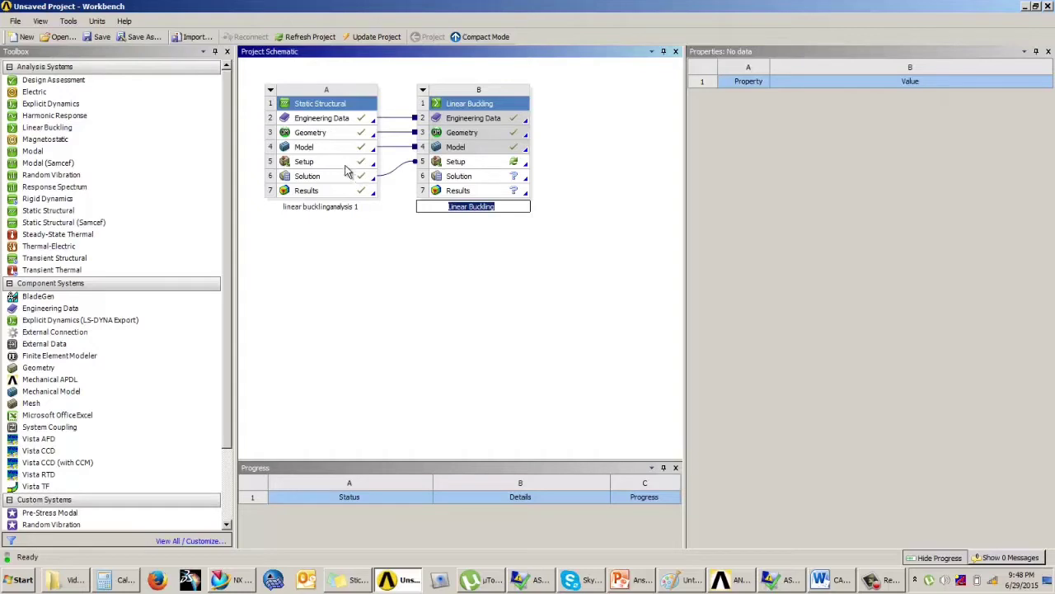
{"action": "left_click", "coordinate": [551, 191]}
Step: Open the Linear Buckling system's setup in Mechanical and check Max Modes to Find in its analysis settings
{"action": "double_click", "coordinate": [491, 168]}
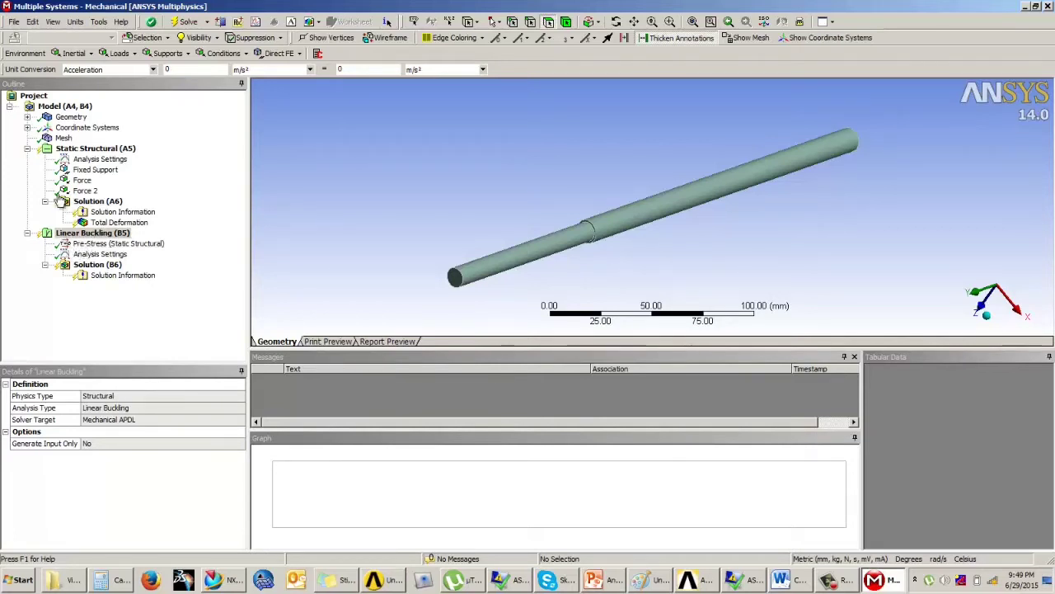
{"action": "left_click", "coordinate": [112, 255]}
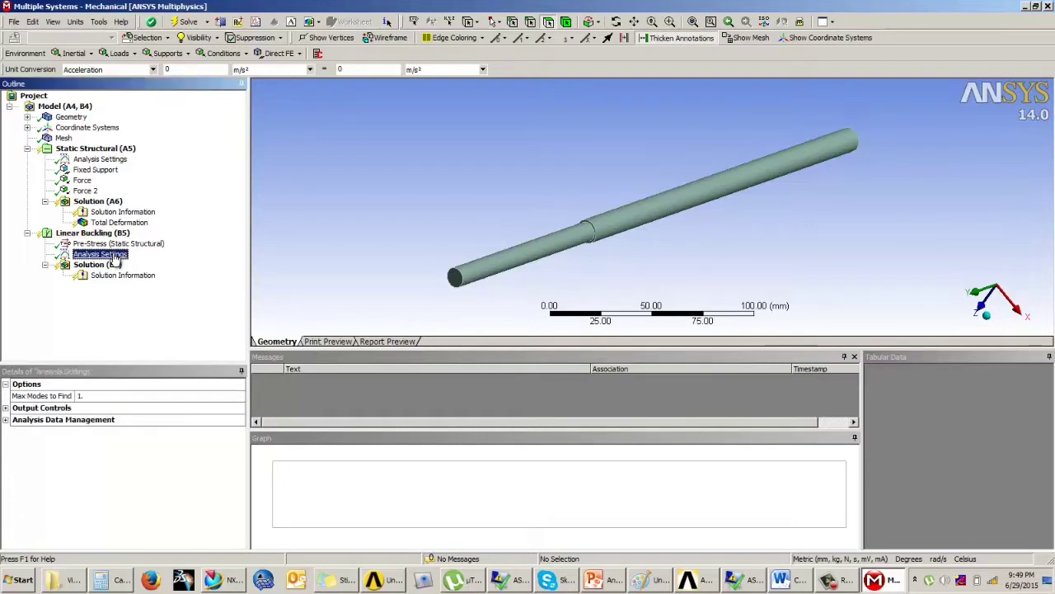
{"action": "left_click", "coordinate": [86, 397]}
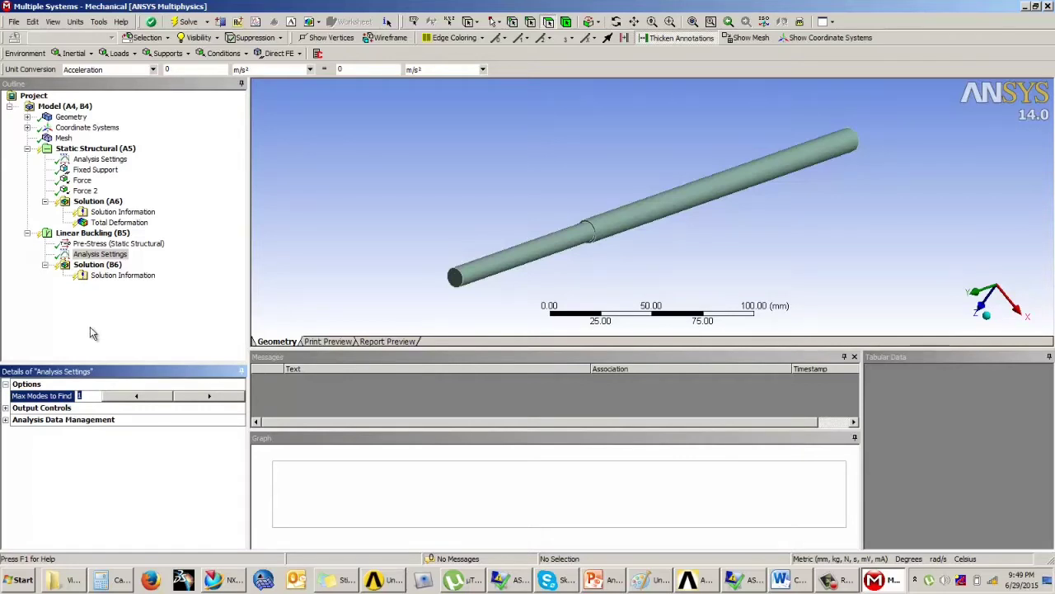
Step: Solve the Linear Buckling analysis
{"action": "left_click", "coordinate": [89, 265]}
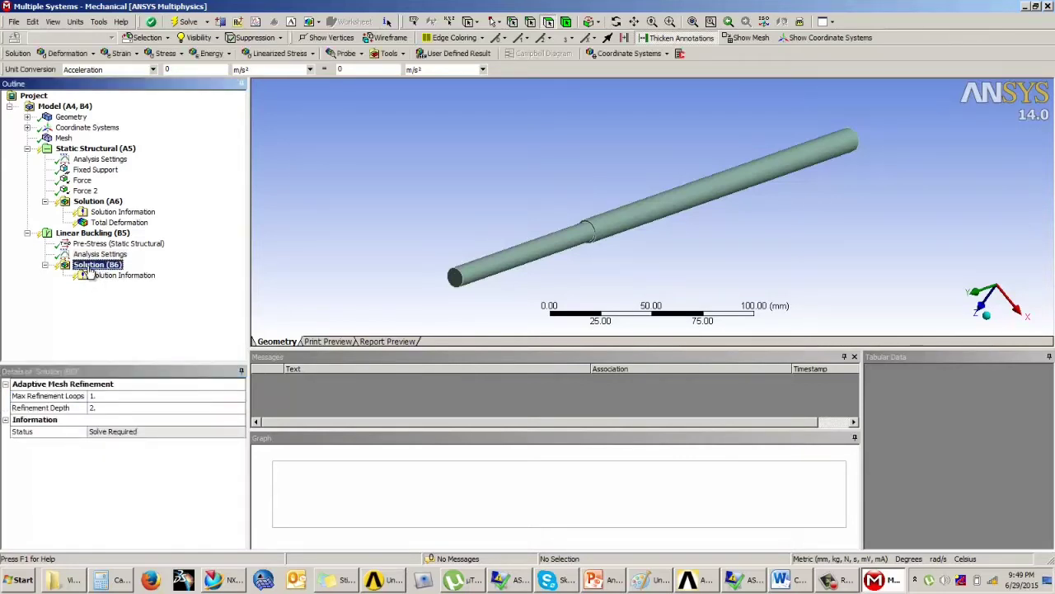
{"action": "right_click", "coordinate": [87, 269]}
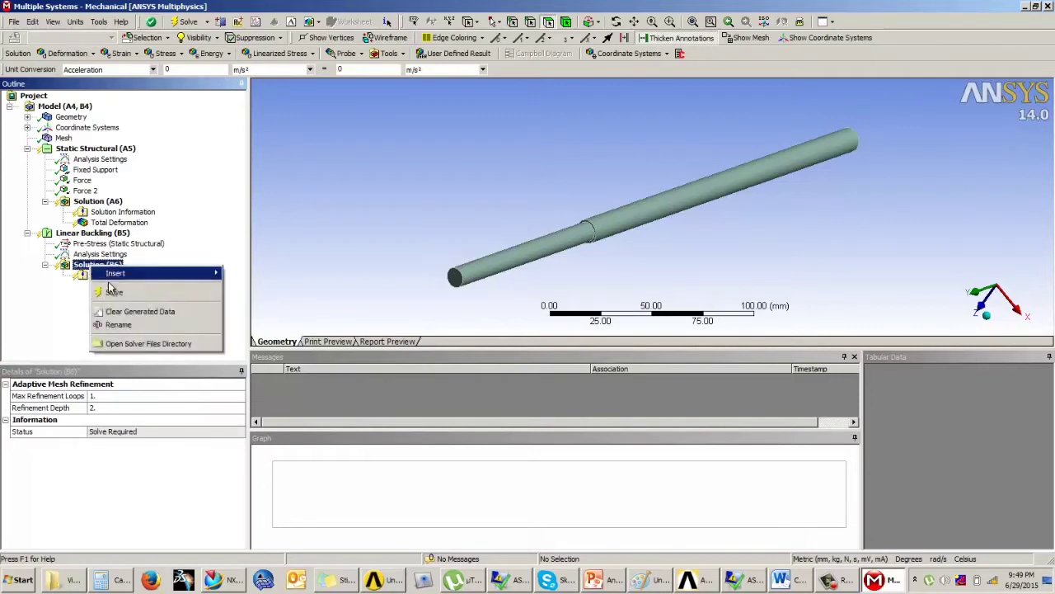
{"action": "left_click", "coordinate": [113, 294]}
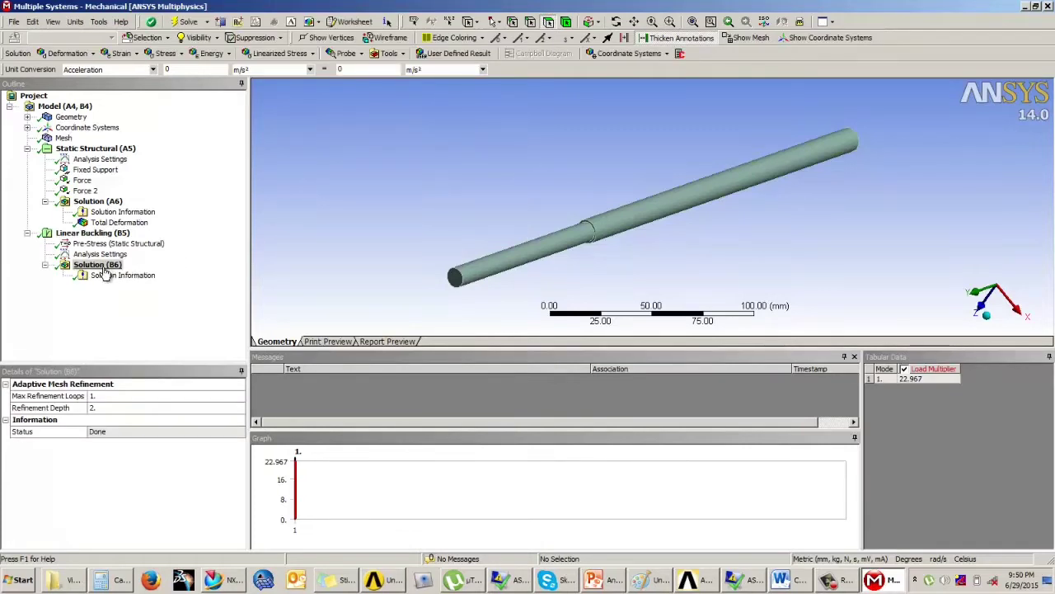
Step: Read the first mode's load multiplier and multiply 22.967 by 2000 in Calculator to get the step-face buckling load
{"action": "left_click", "coordinate": [101, 266]}
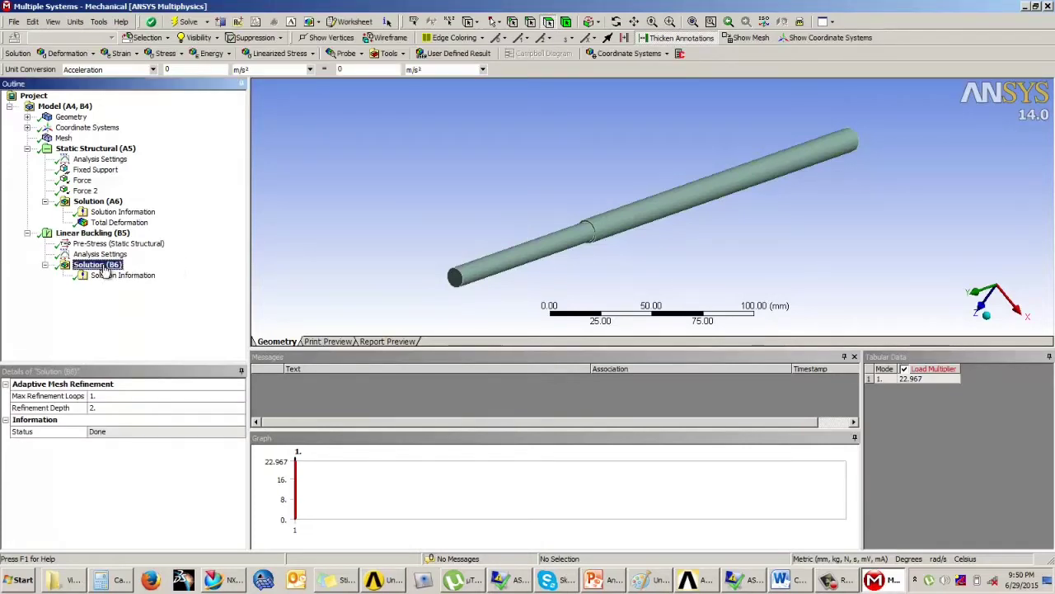
{"action": "left_click", "coordinate": [912, 380]}
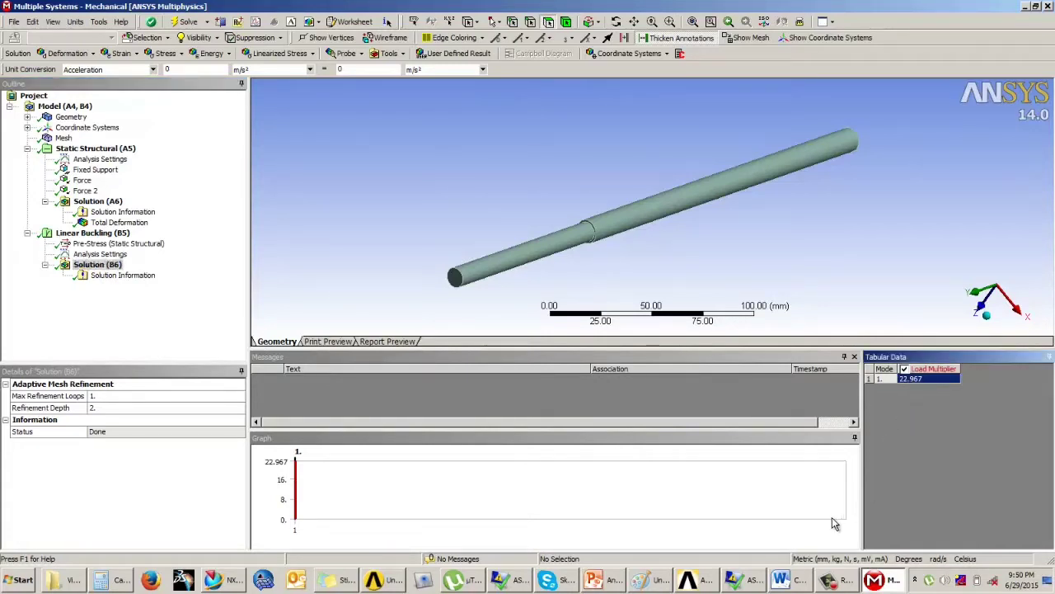
{"action": "left_click", "coordinate": [120, 581]}
{"action": "type", "text": "22."}
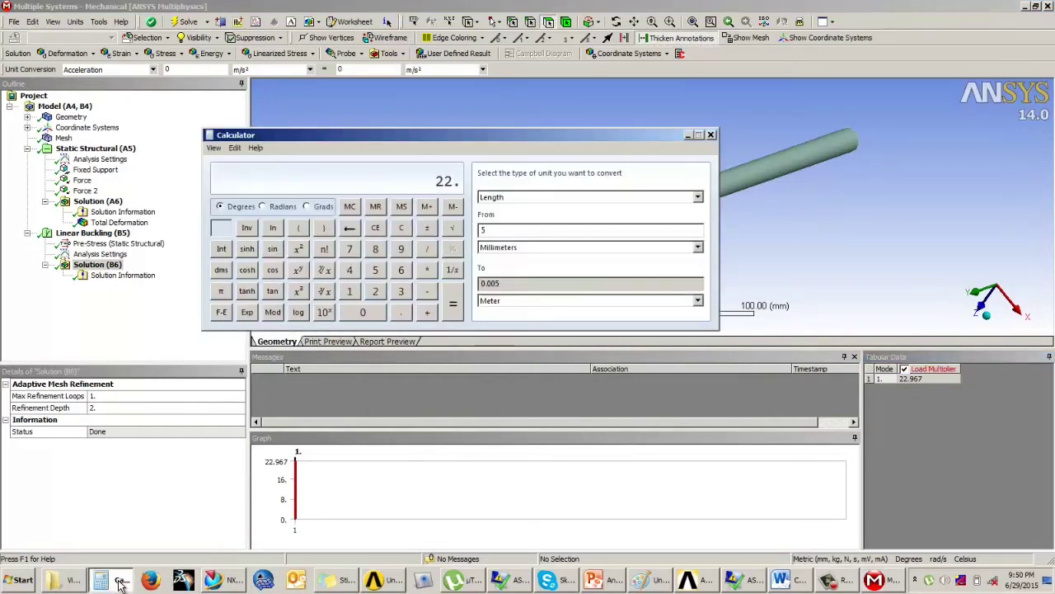
{"action": "type", "text": "967*2000"}
{"action": "key", "text": "Return"}
{"action": "left_click_drag", "start_coordinate": [476, 136], "coordinate": [398, 339]}
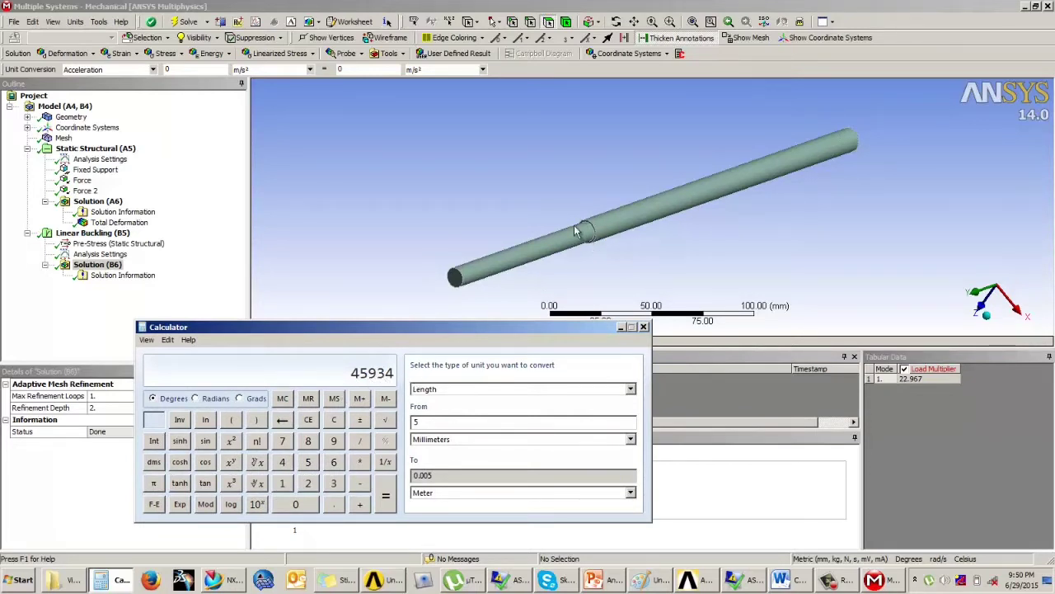
{"action": "left_click_drag", "start_coordinate": [454, 329], "coordinate": [480, 305]}
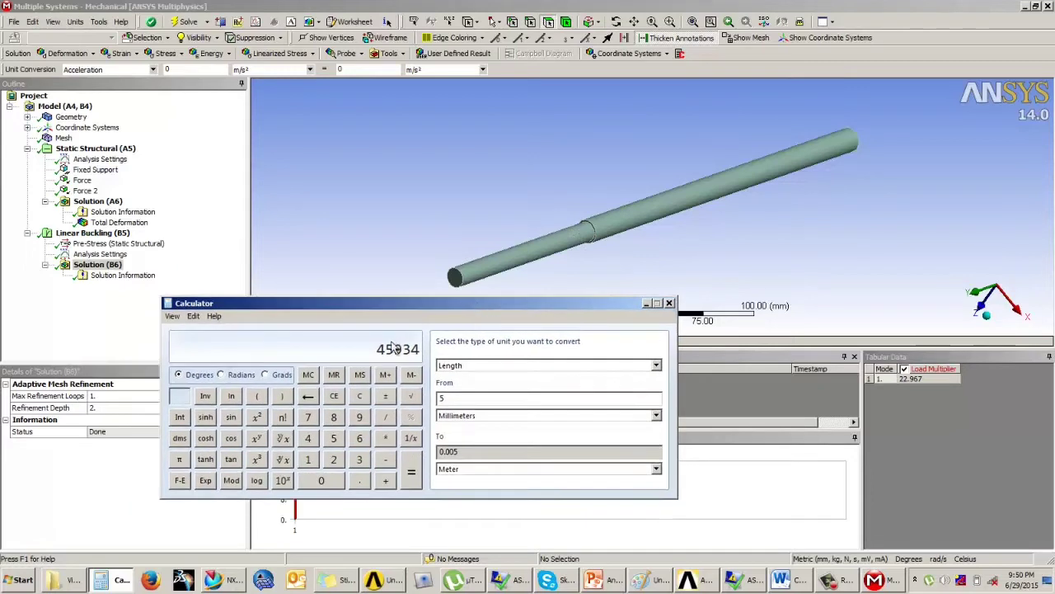
Step: Multiply 22.967 by 1000 in Calculator for the other applied force's buckling load, and return to Mechanical
{"action": "type", "text": "22."}
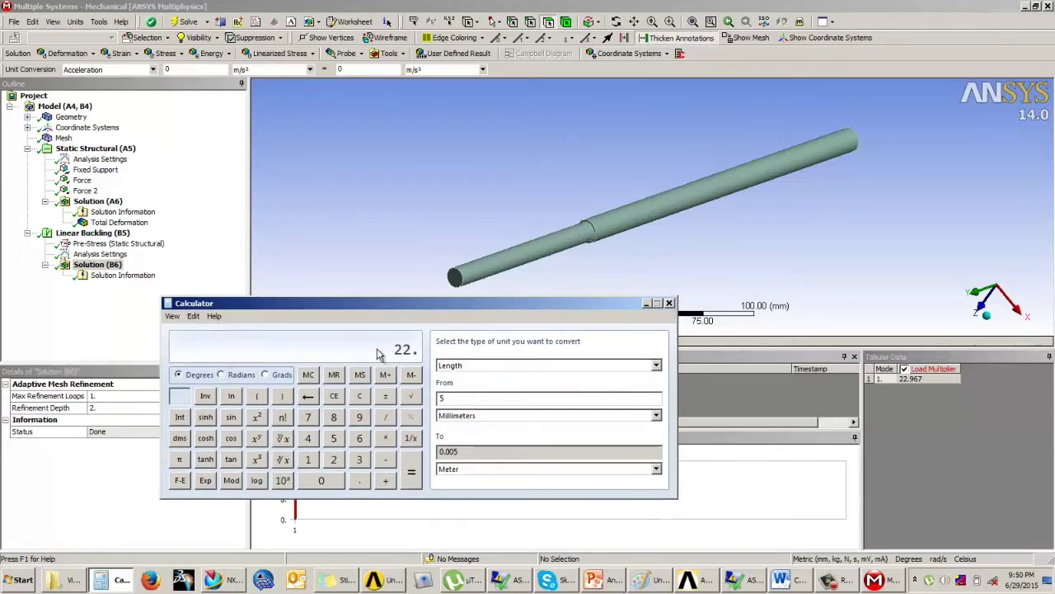
{"action": "type", "text": "967*"}
{"action": "type", "text": "1000"}
{"action": "key", "text": "Return"}
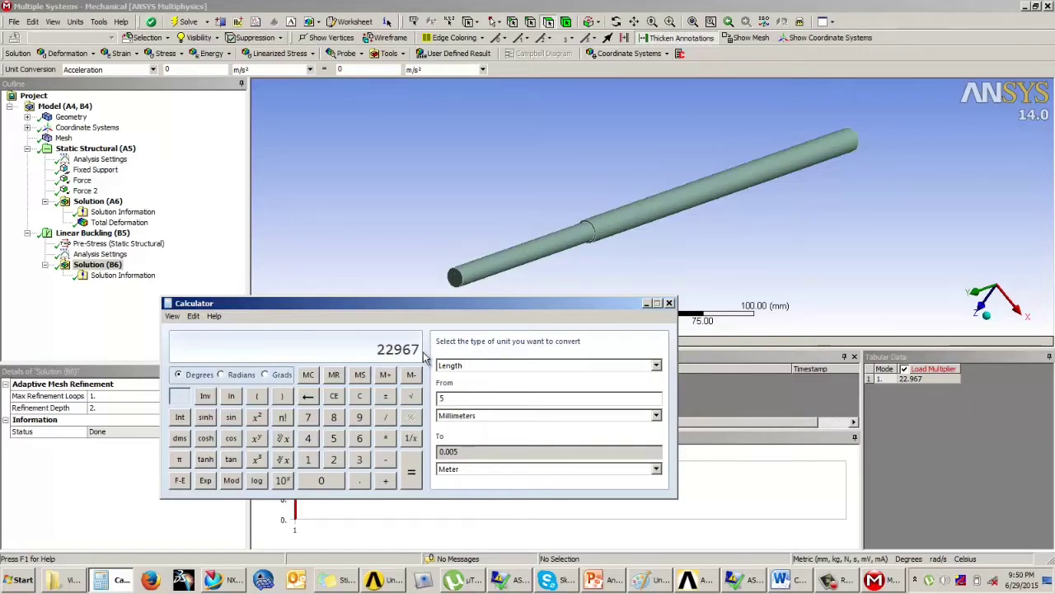
{"action": "left_click_drag", "start_coordinate": [418, 303], "coordinate": [429, 286]}
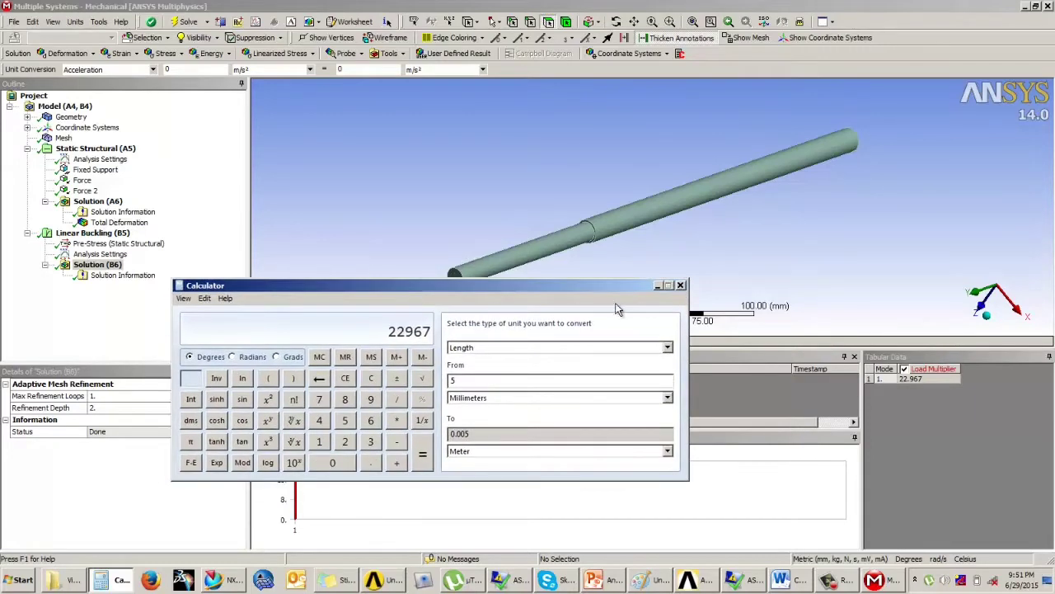
{"action": "left_click", "coordinate": [556, 184]}
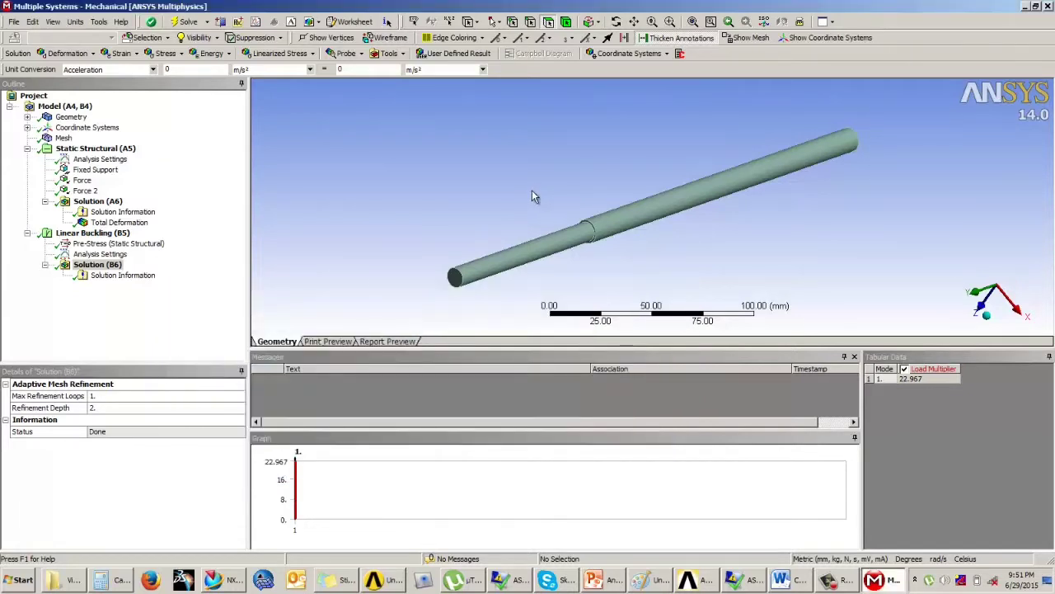
{"action": "middle_click_drag", "start_coordinate": [683, 223], "coordinate": [691, 227]}
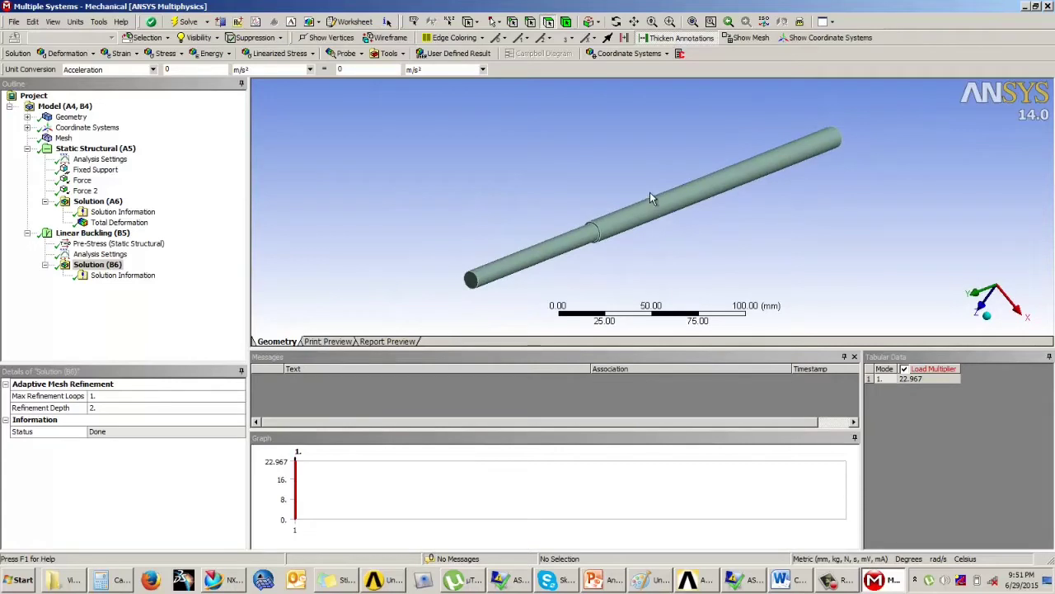
{"action": "scroll", "coordinate": [650, 198], "scroll_direction": "up", "scroll_amount": 2}
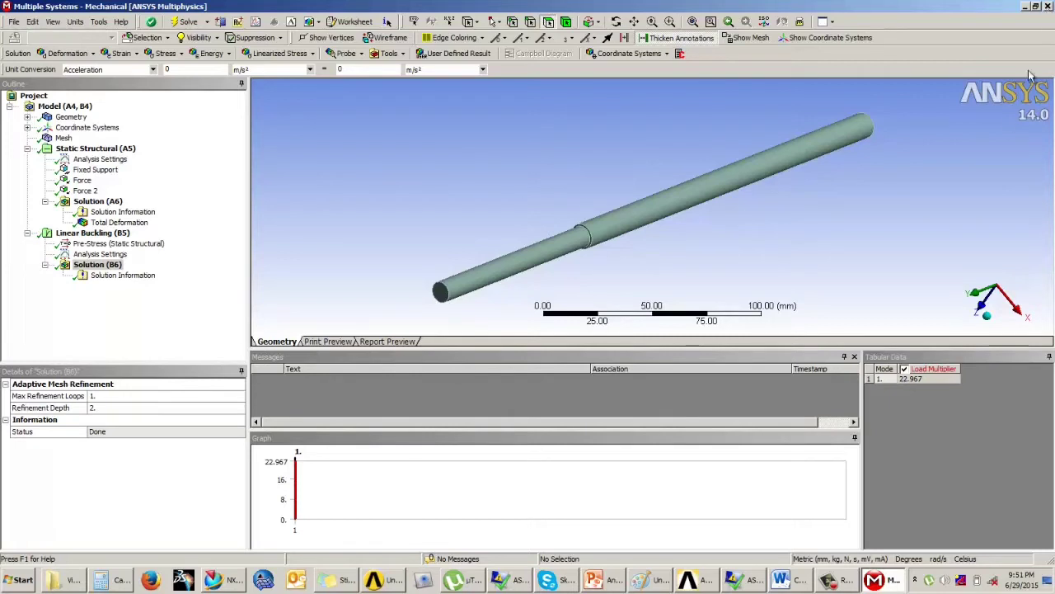
{"action": "left_click", "coordinate": [843, 585]}
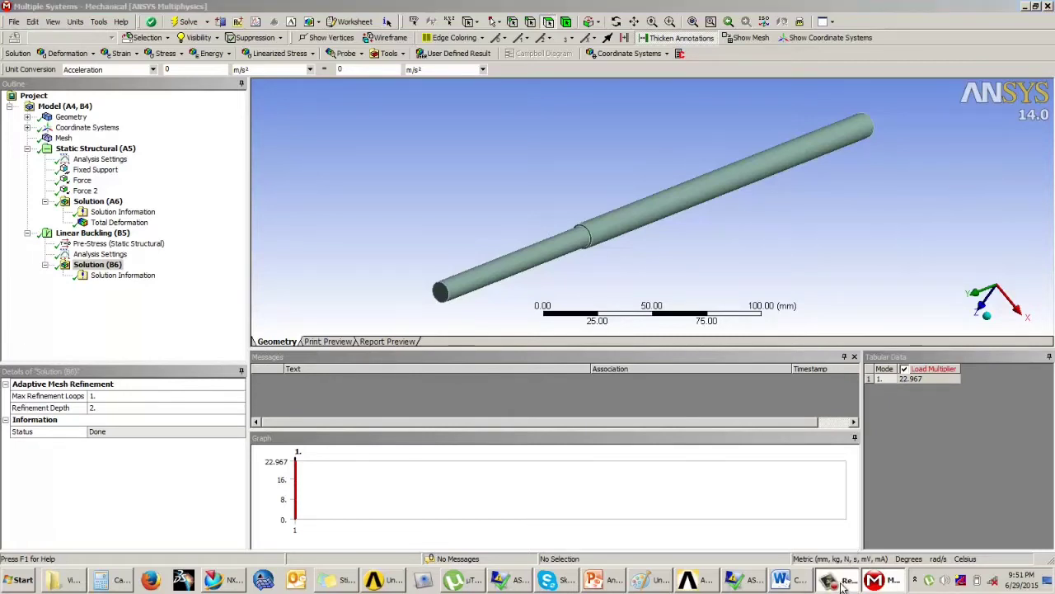
{"action": "left_click", "coordinate": [760, 363]}
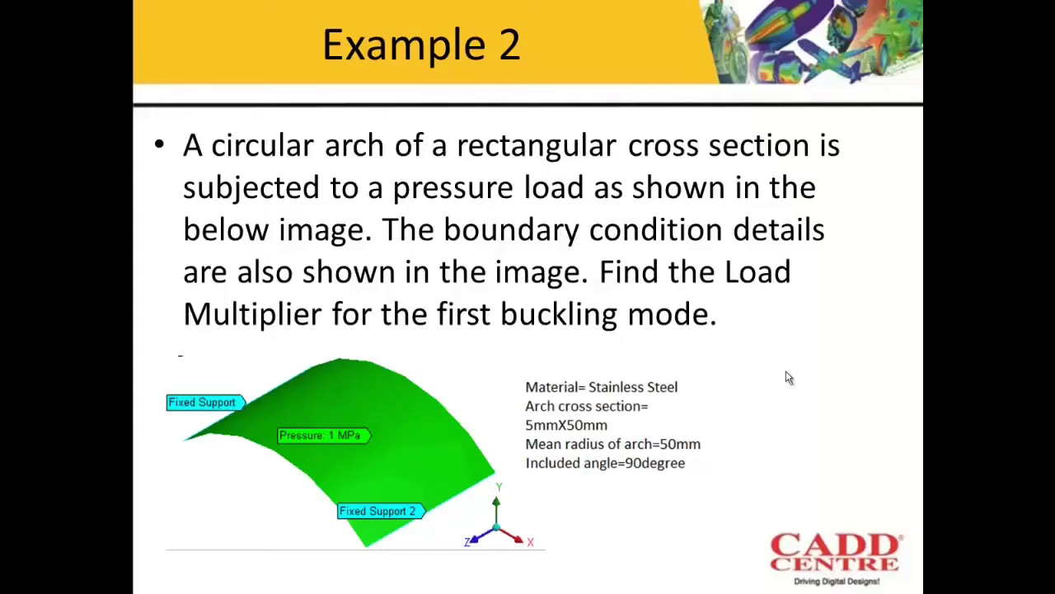
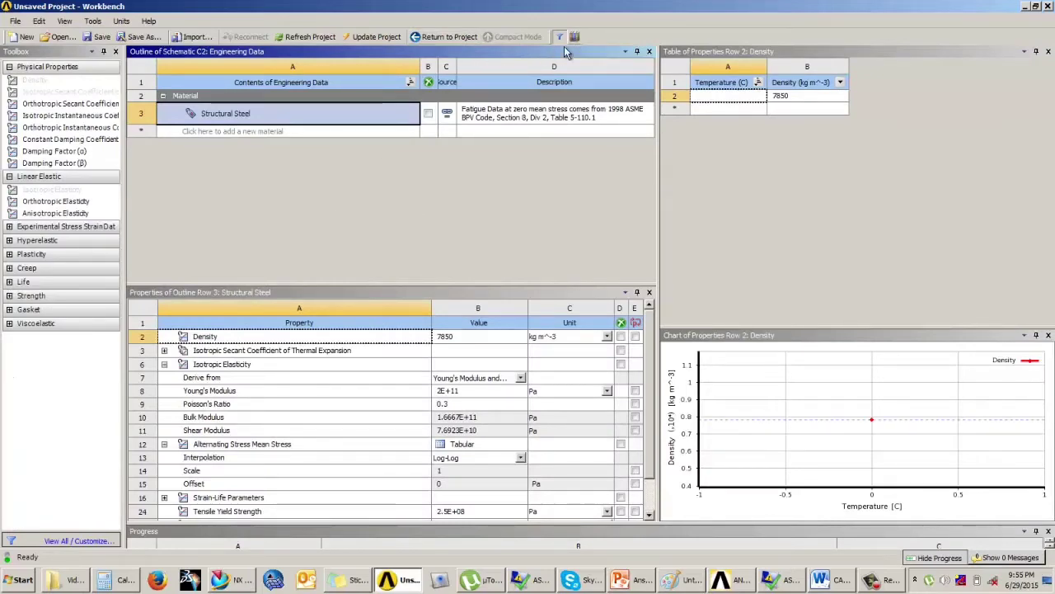
Step: Add Stainless Steel from the General Materials library to the second Static Structural system's Engineering Data, and return to the project
{"action": "left_click", "coordinate": [575, 38]}
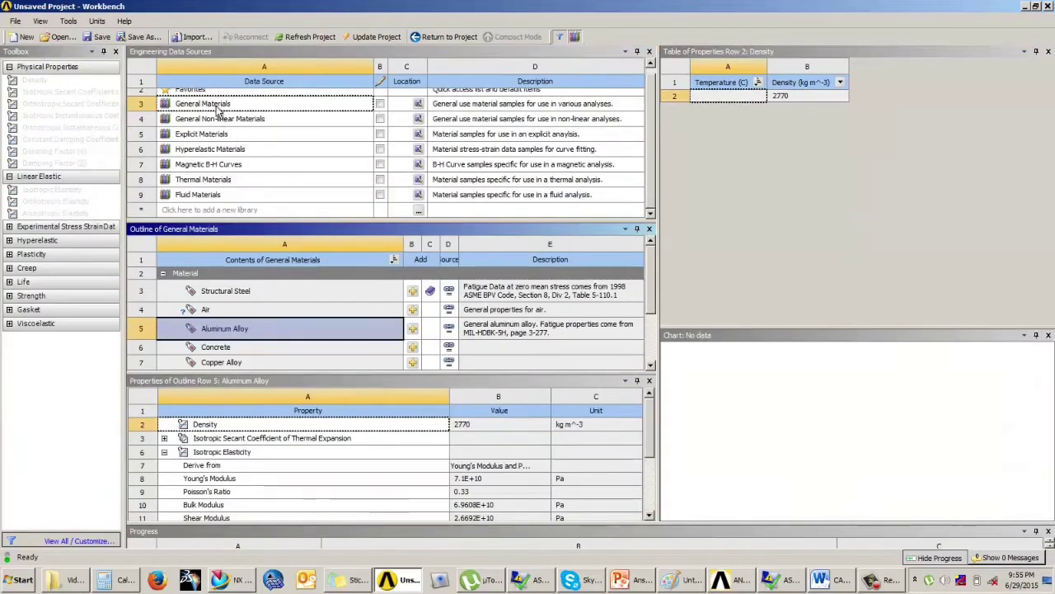
{"action": "left_click_drag", "start_coordinate": [649, 270], "coordinate": [651, 311]}
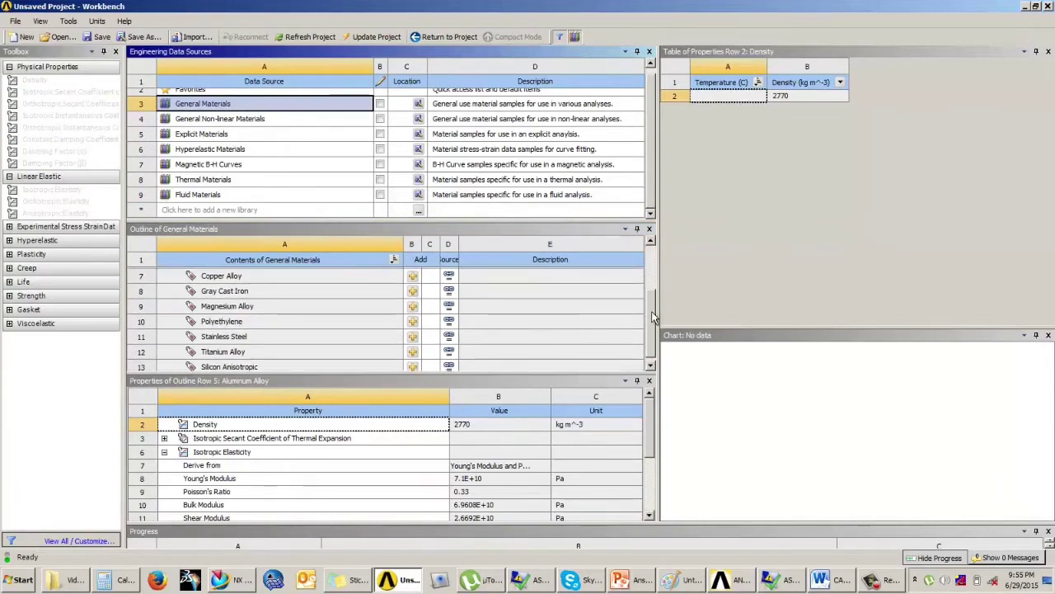
{"action": "left_click", "coordinate": [218, 337]}
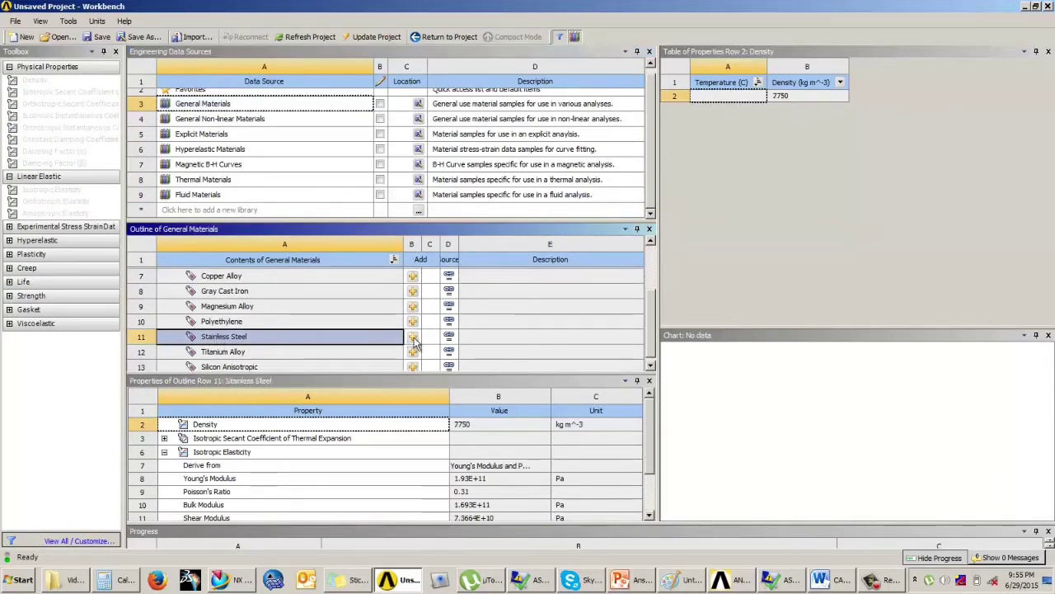
{"action": "left_click", "coordinate": [575, 36]}
{"action": "left_click", "coordinate": [235, 134]}
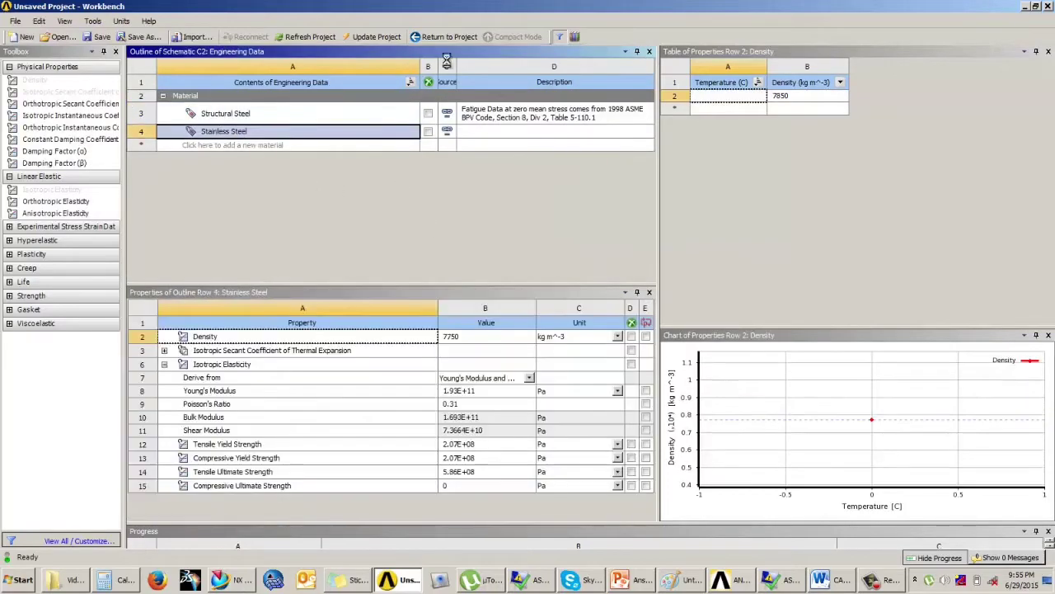
{"action": "left_click", "coordinate": [446, 37]}
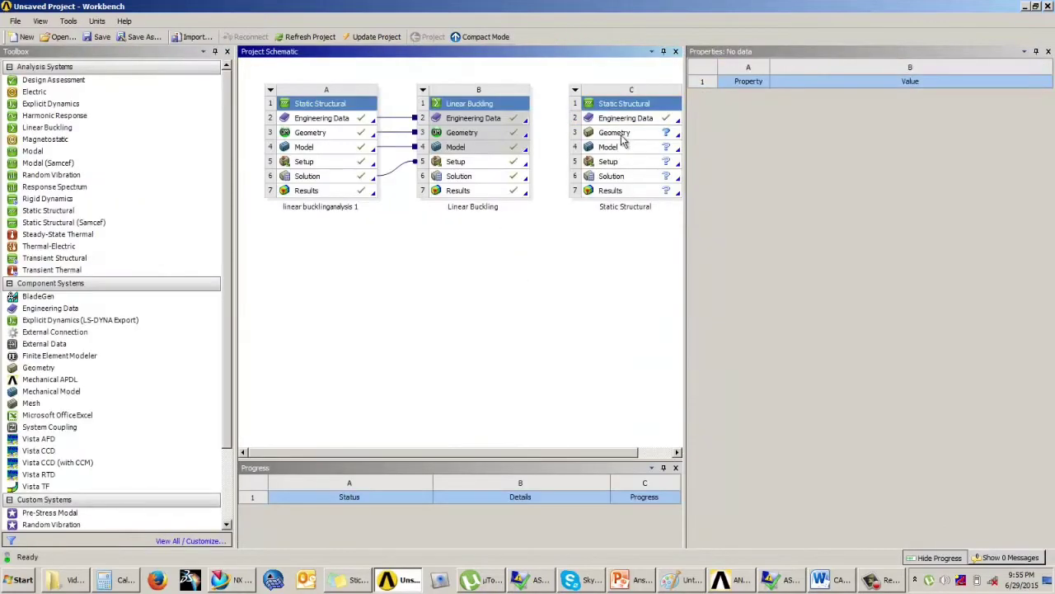
Step: Open the second Static Structural system's Geometry in DesignModeler with millimeter as the length unit
{"action": "left_click", "coordinate": [621, 137]}
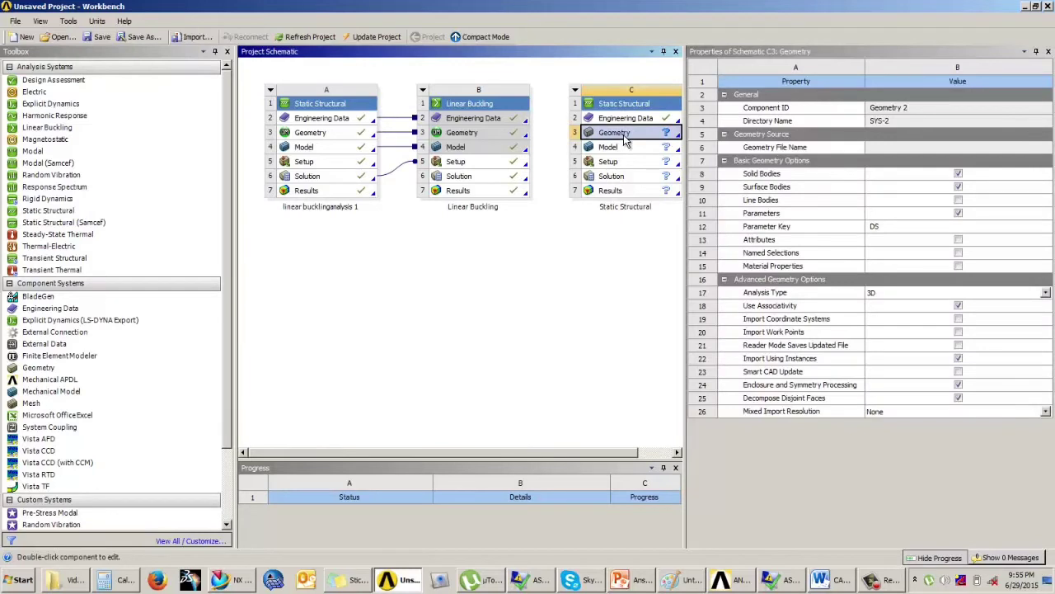
{"action": "double_click", "coordinate": [624, 138]}
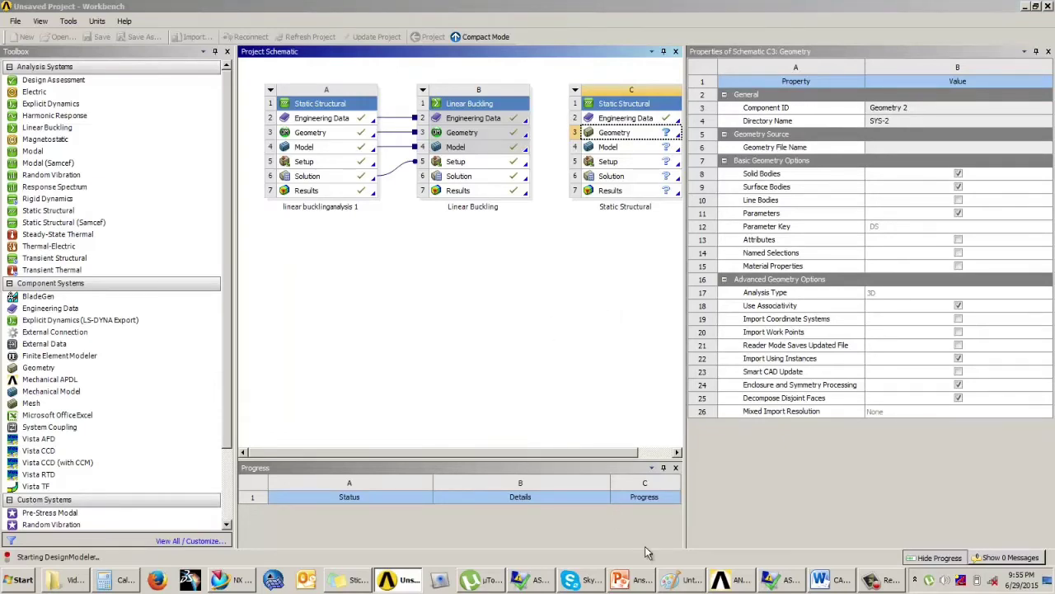
{"action": "left_click", "coordinate": [633, 581]}
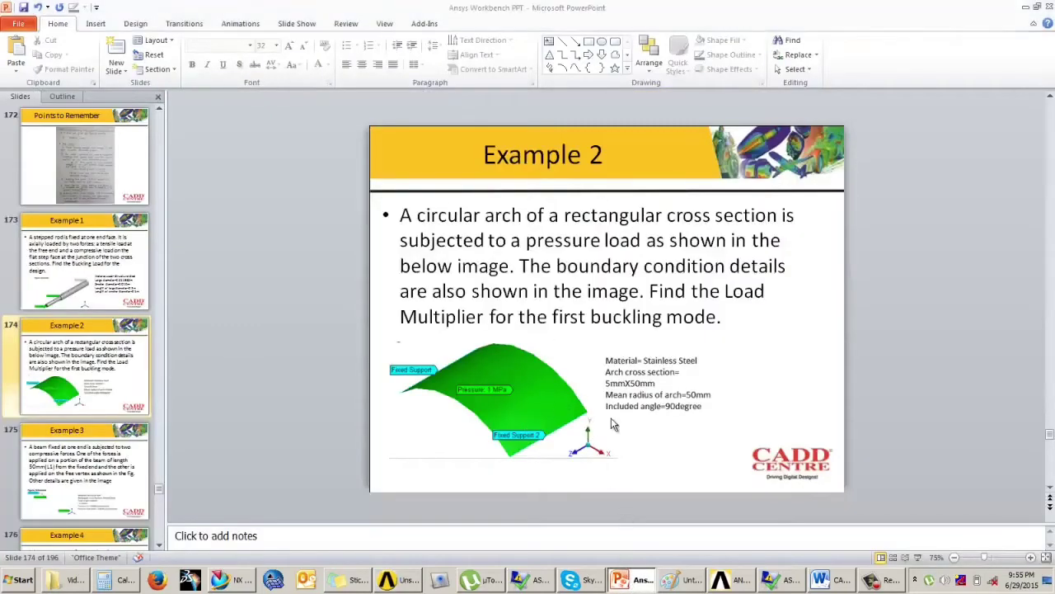
{"action": "left_click", "coordinate": [406, 581]}
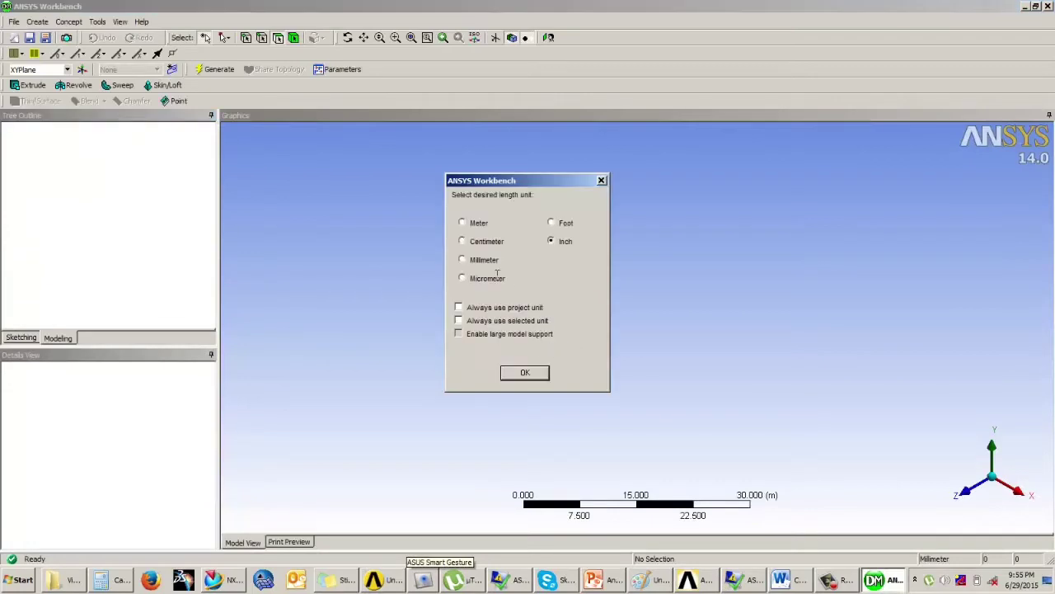
{"action": "left_click", "coordinate": [523, 376]}
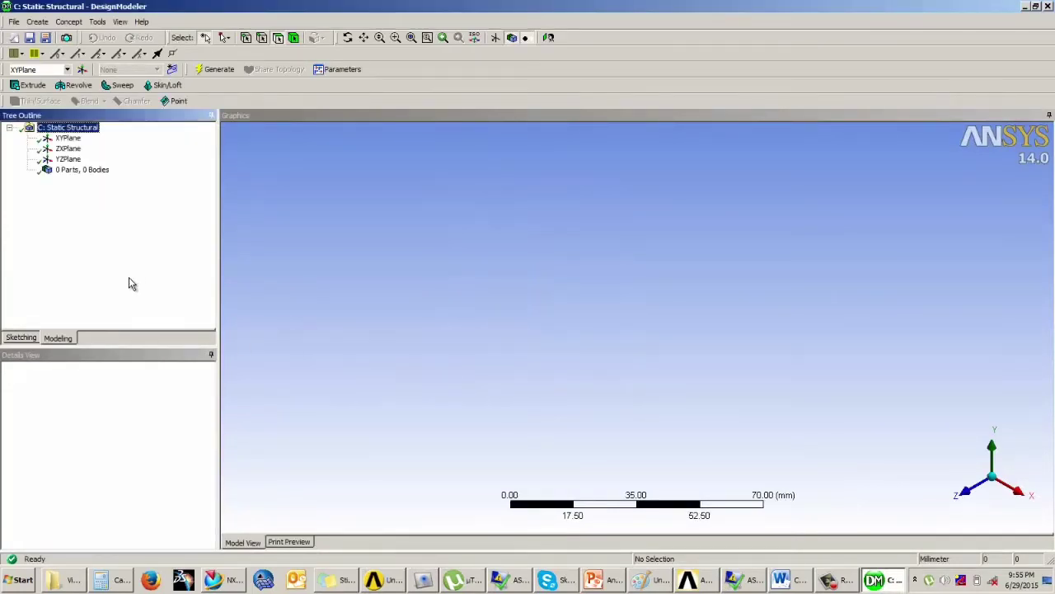
Step: Start sketching on the XYPlane with the view facing the plane
{"action": "left_click", "coordinate": [68, 138]}
{"action": "left_click", "coordinate": [21, 338]}
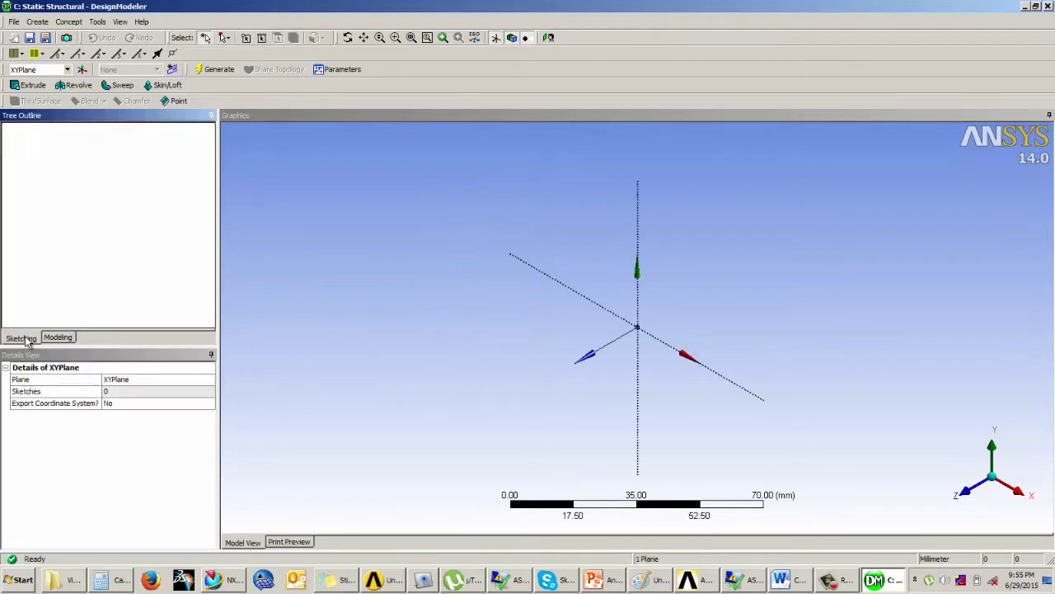
{"action": "left_click", "coordinate": [548, 37]}
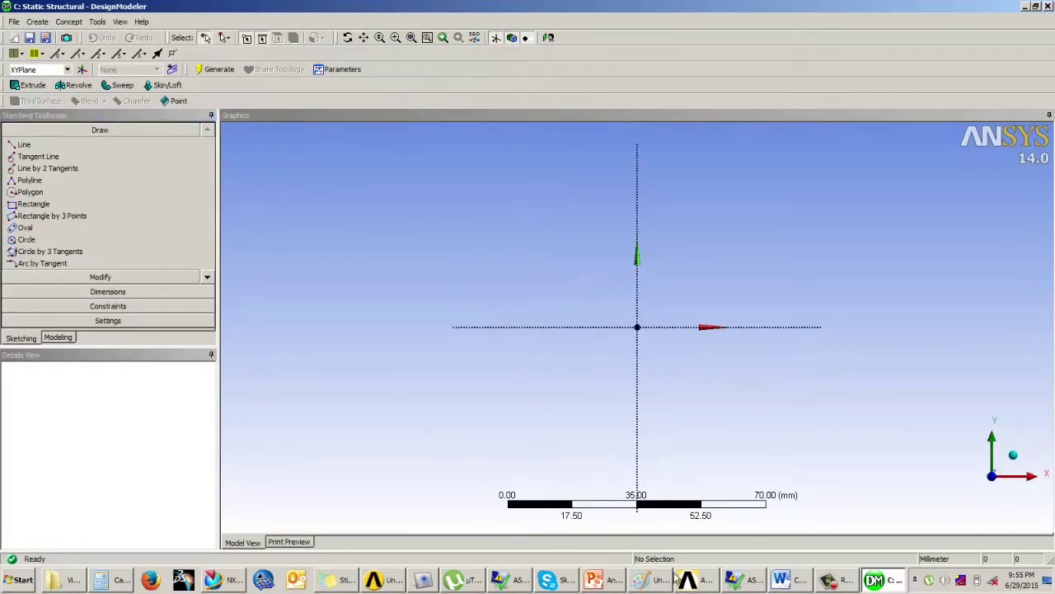
Step: Check the circular arch description on the Example 2 slide in PowerPoint, and return to DesignModeler
{"action": "left_click", "coordinate": [601, 580]}
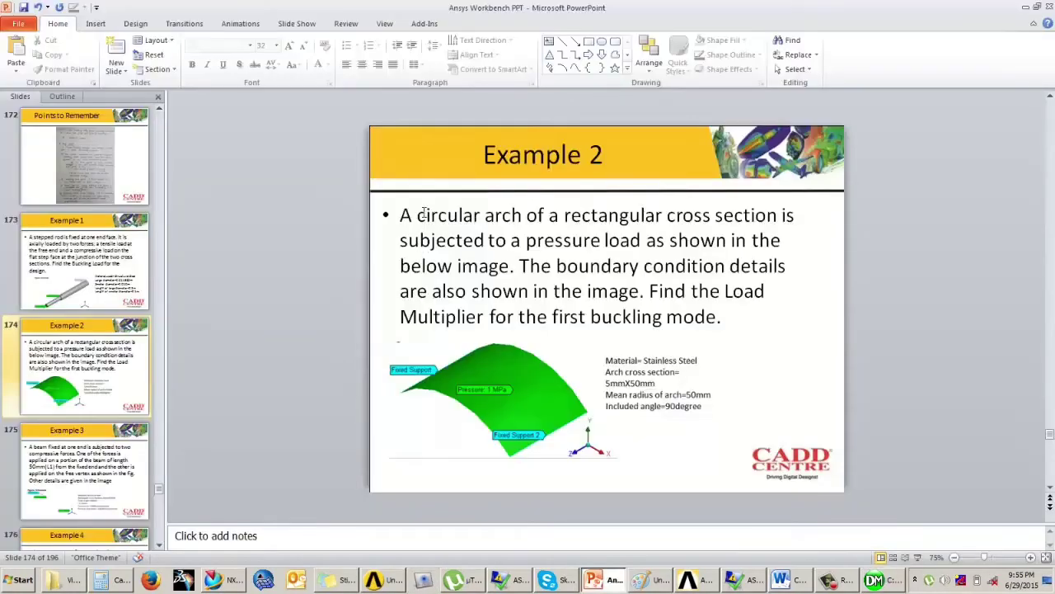
{"action": "left_click_drag", "start_coordinate": [418, 215], "coordinate": [518, 216]}
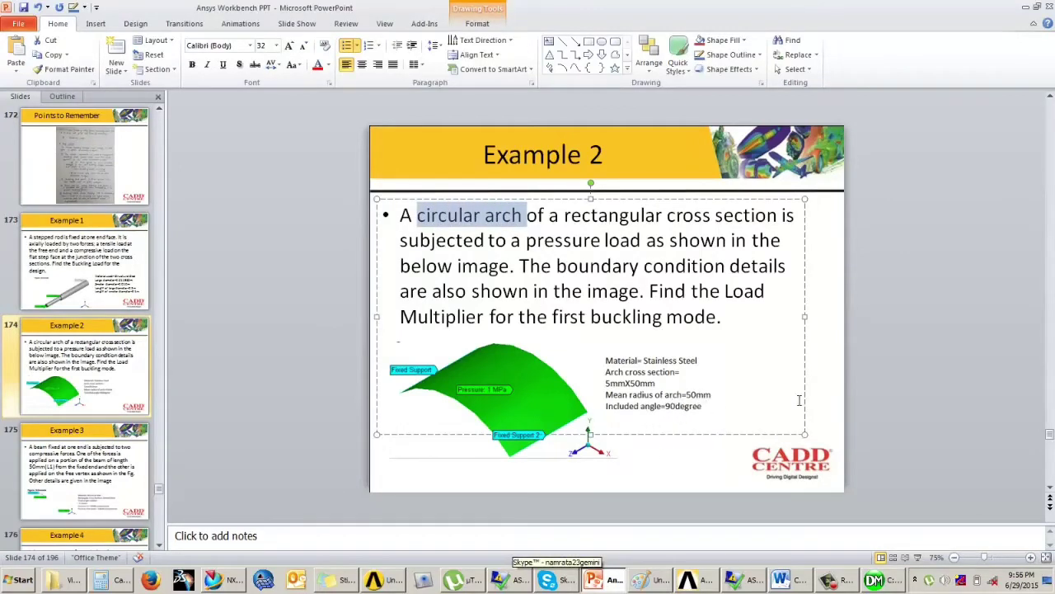
{"action": "left_click", "coordinate": [872, 473]}
{"action": "left_click", "coordinate": [875, 580]}
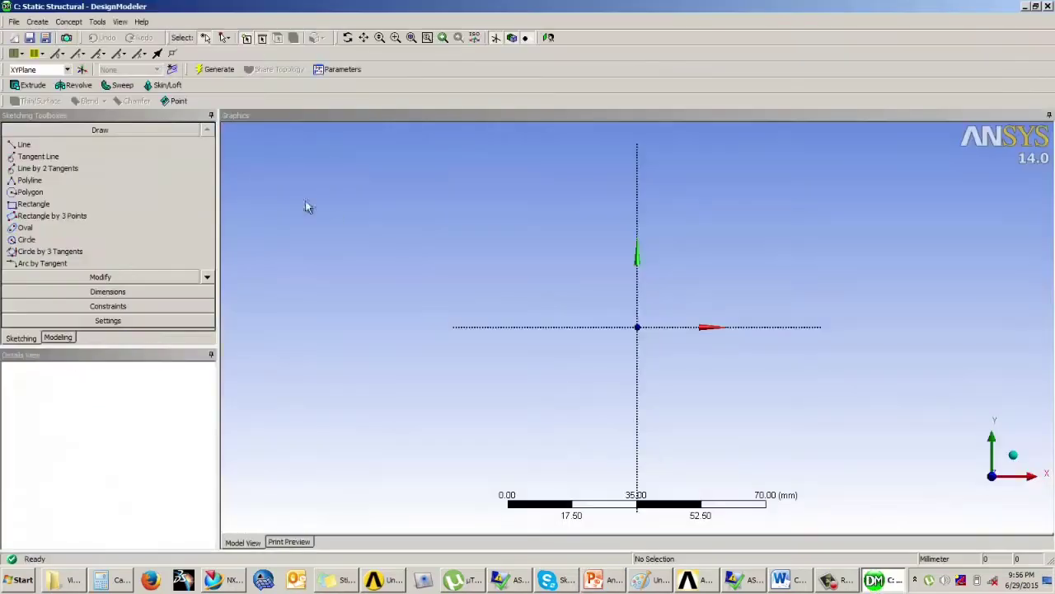
{"action": "left_click", "coordinate": [207, 277]}
{"action": "left_click", "coordinate": [207, 277]}
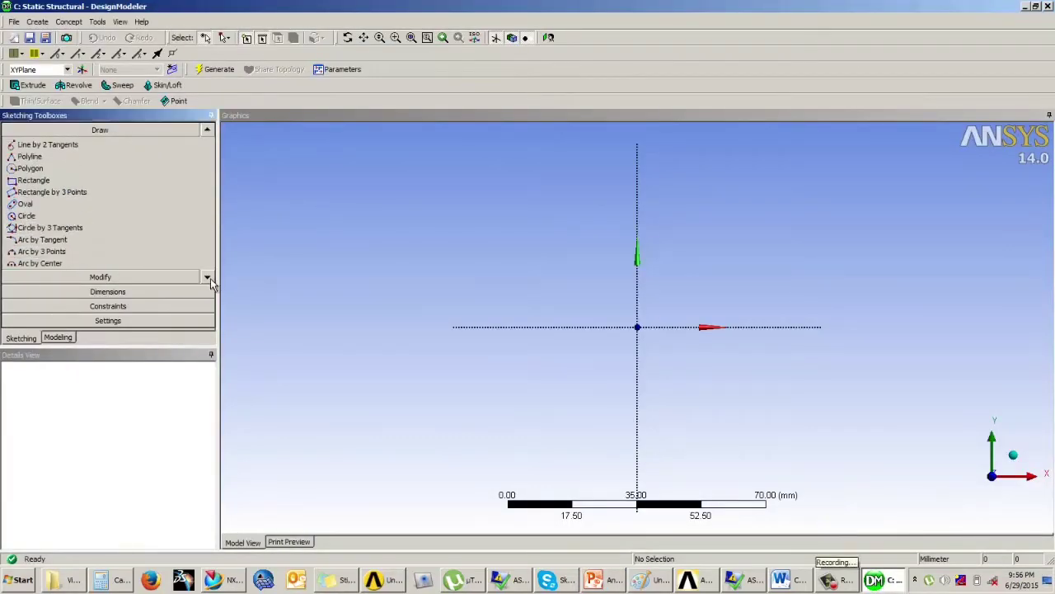
{"action": "left_click", "coordinate": [37, 263]}
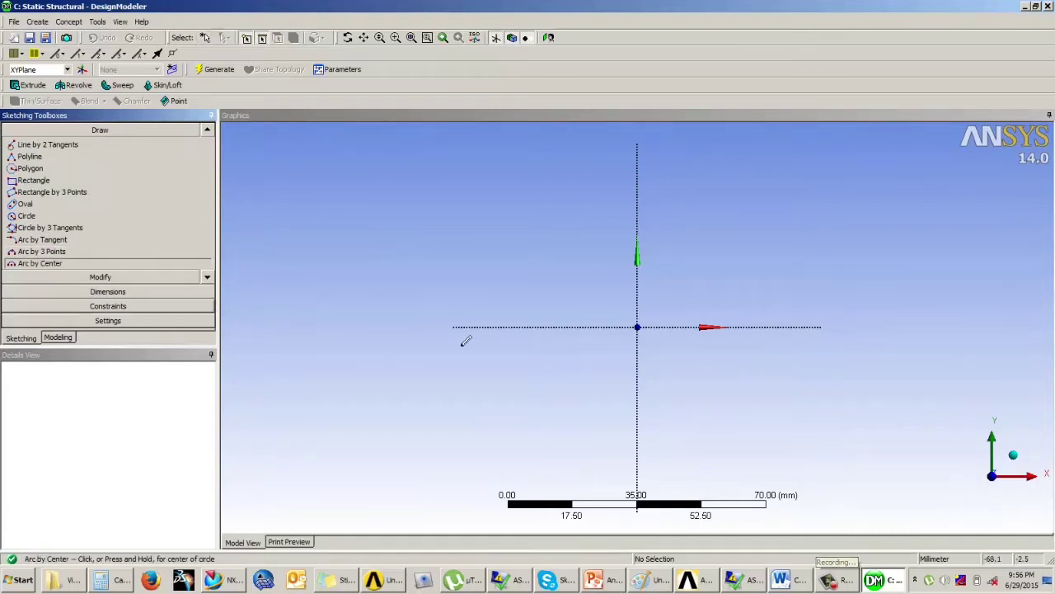
{"action": "left_click", "coordinate": [637, 327]}
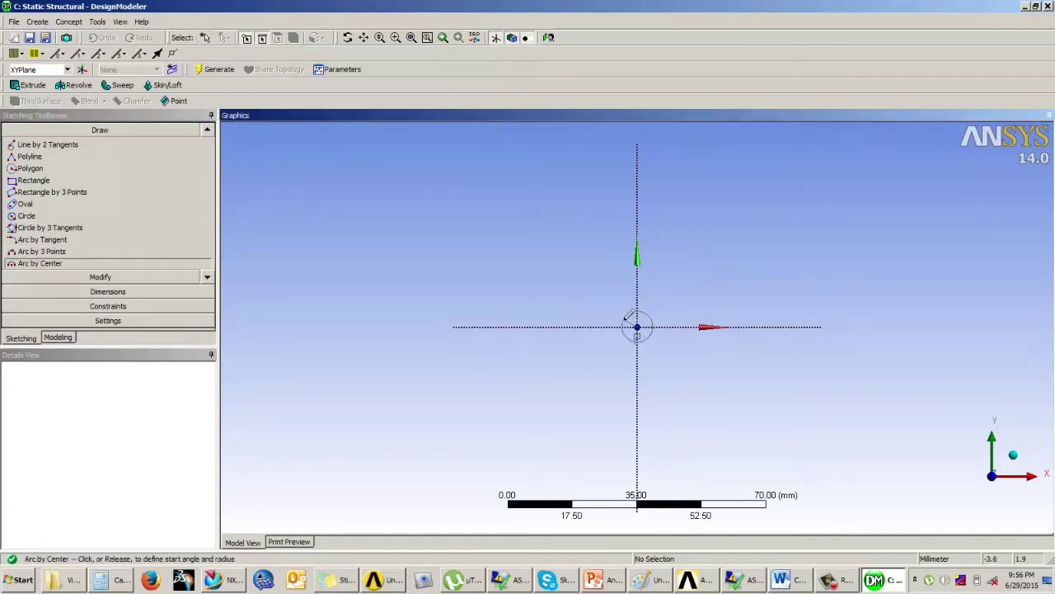
{"action": "key", "text": "Escape"}
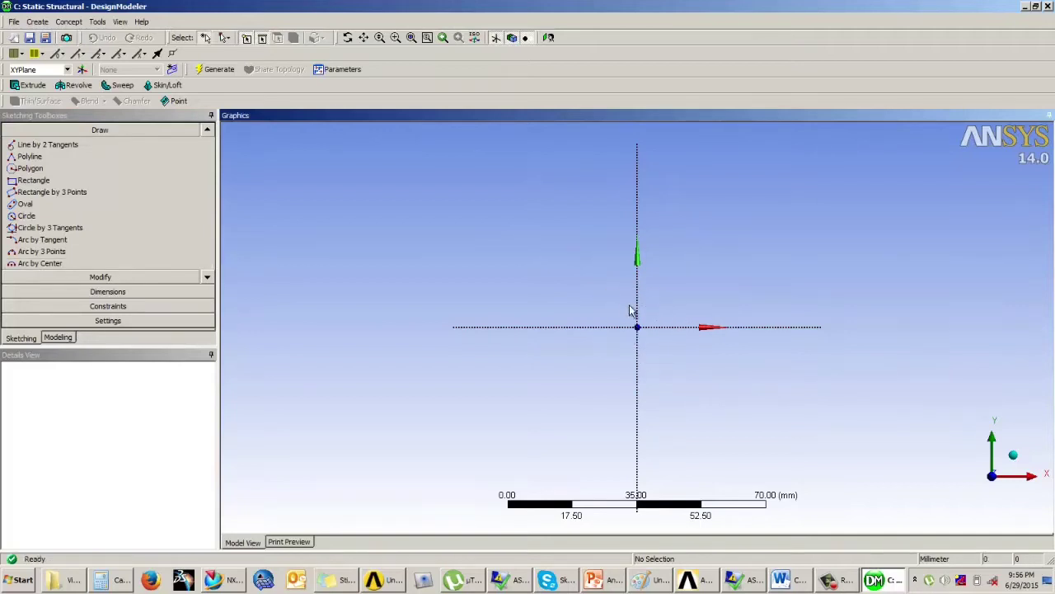
Step: Draw an Arc by Center of about 18 mm radius, roughly a half circle, centred on the vertical axis above the origin
{"action": "left_click", "coordinate": [33, 263]}
{"action": "left_click", "coordinate": [637, 296]}
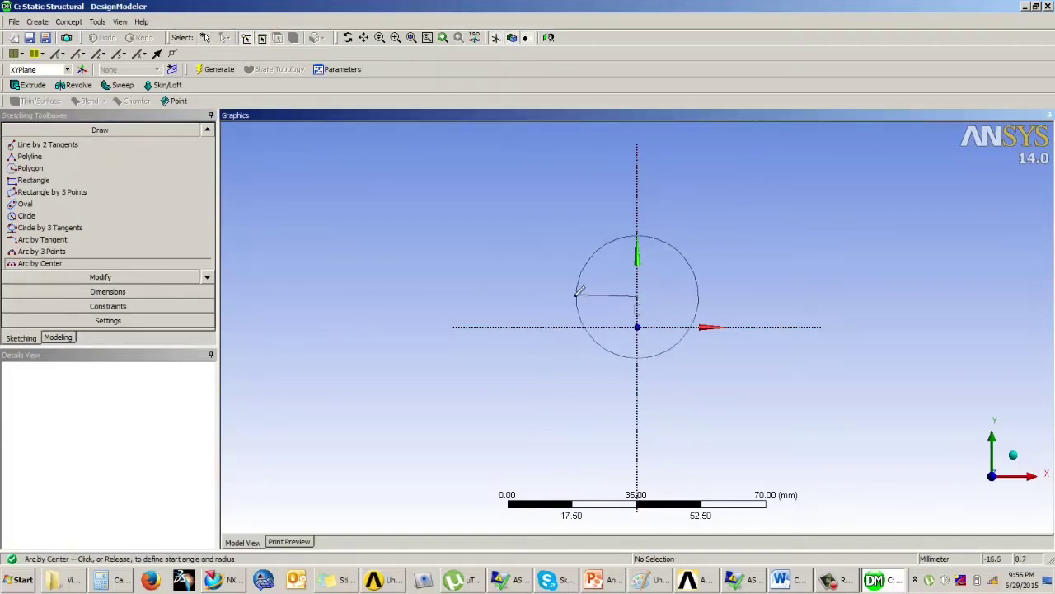
{"action": "left_click", "coordinate": [572, 297]}
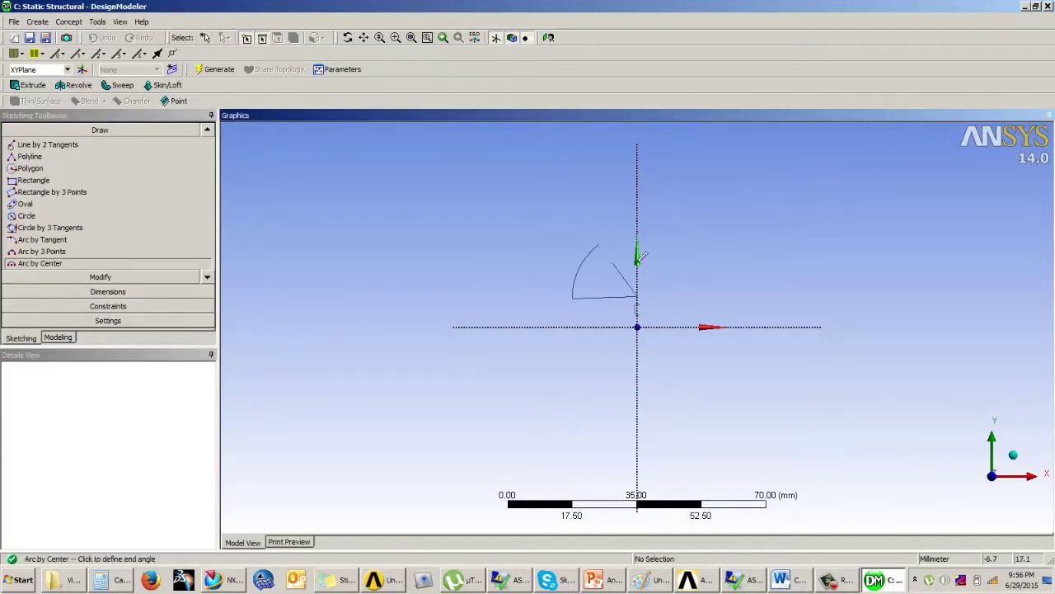
{"action": "left_click", "coordinate": [702, 291]}
Step: Dimension the arc's radius and set it to 50 mm
{"action": "left_click", "coordinate": [108, 291]}
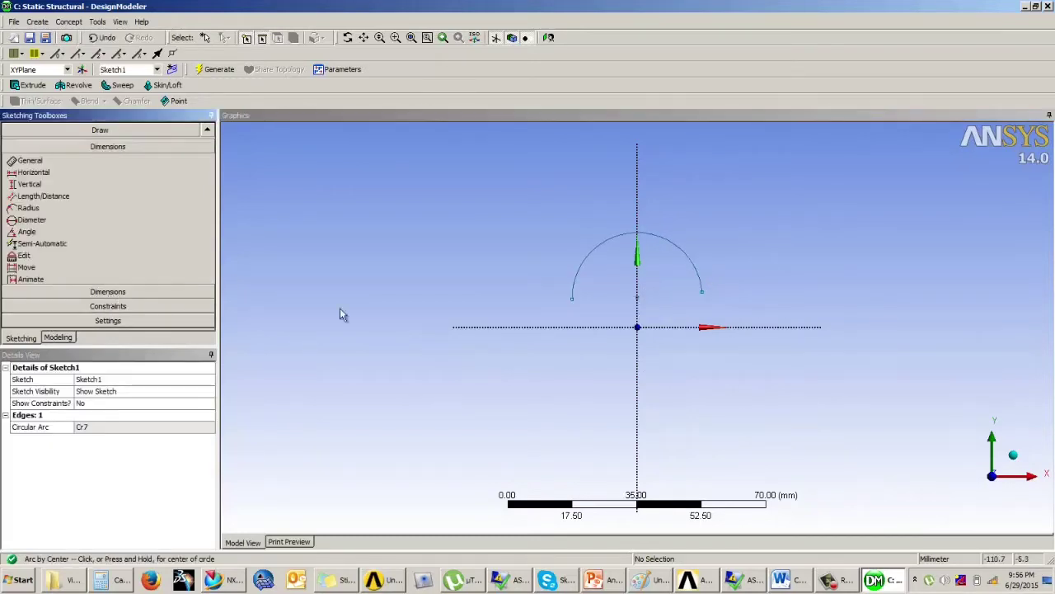
{"action": "left_click", "coordinate": [668, 249]}
{"action": "left_click", "coordinate": [745, 196]}
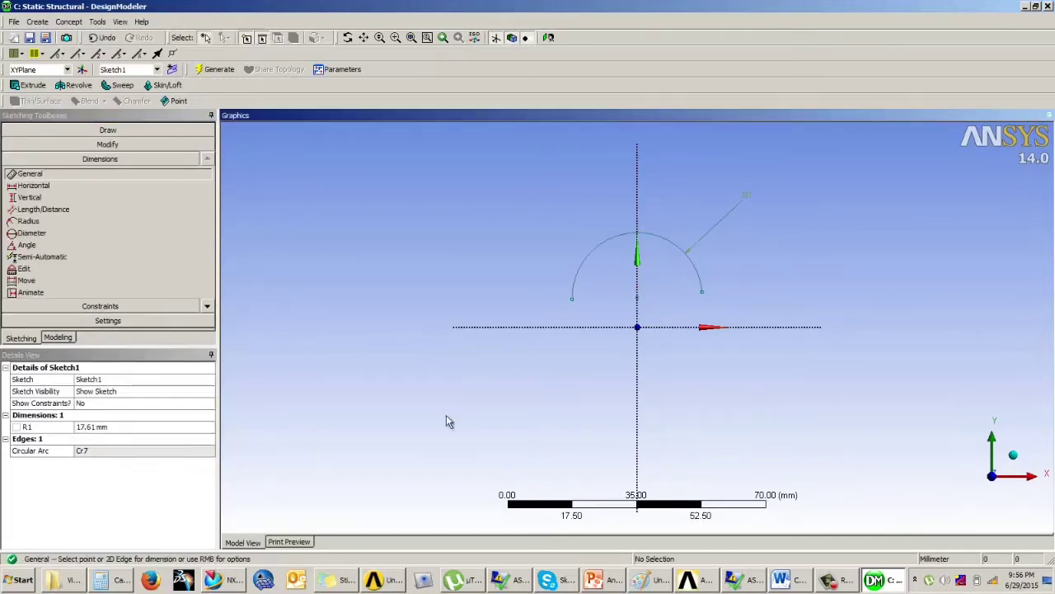
{"action": "left_click", "coordinate": [99, 426]}
{"action": "type", "text": "5"}
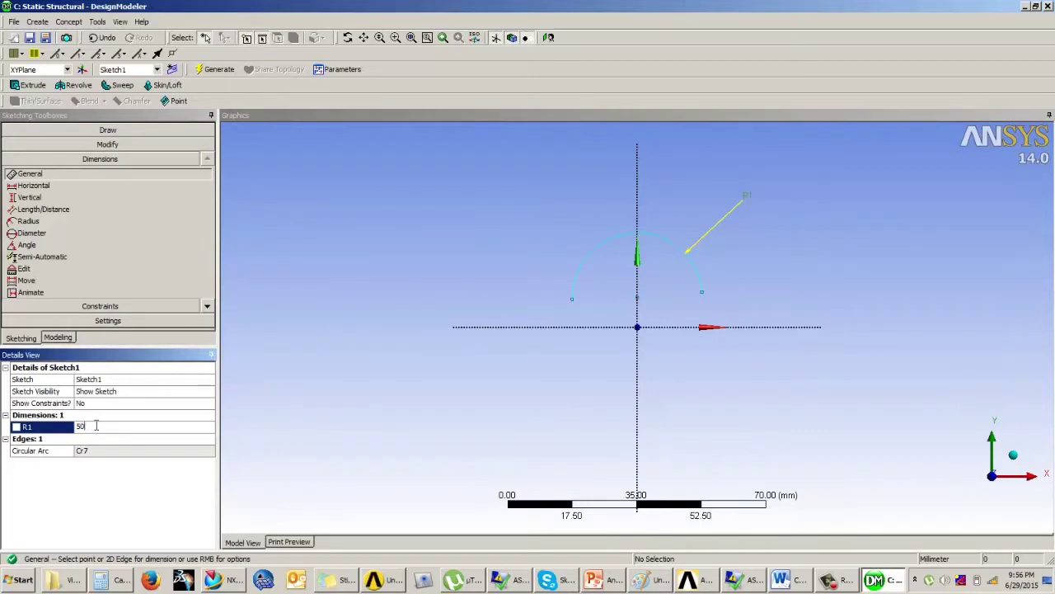
{"action": "type", "text": "0"}
{"action": "key", "text": "Return"}
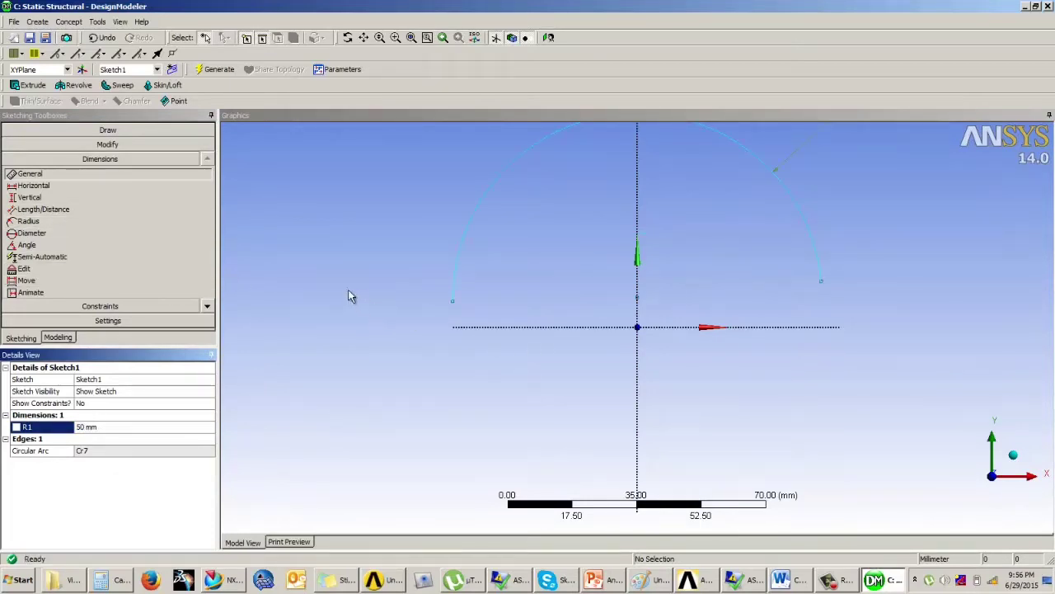
Step: Draw two lines from the origin, one to the upper left and one to the upper right, each crossing the arc at roughly 45°
{"action": "left_click", "coordinate": [106, 130]}
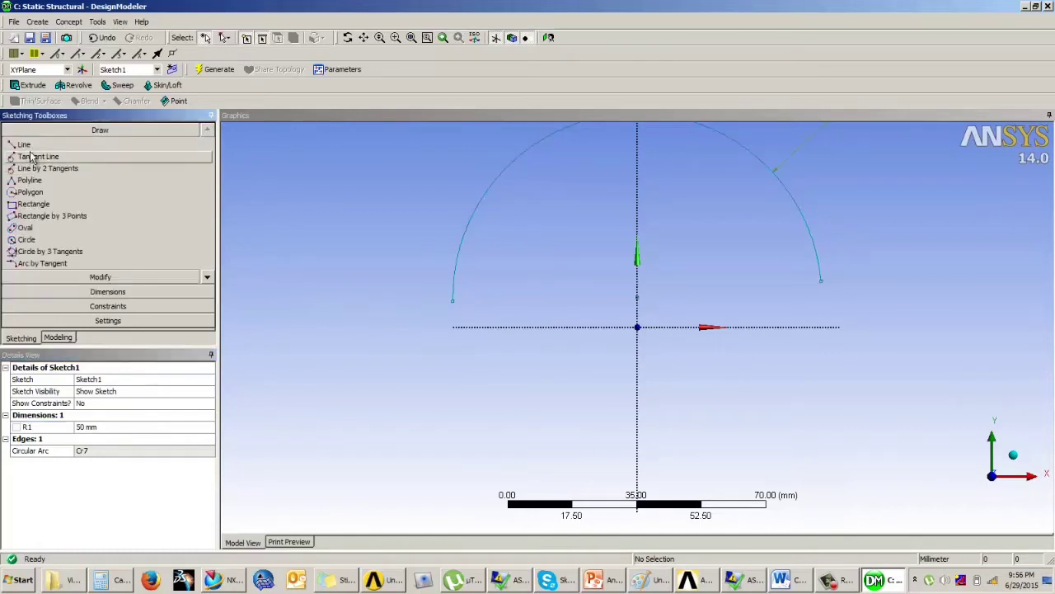
{"action": "left_click", "coordinate": [25, 145]}
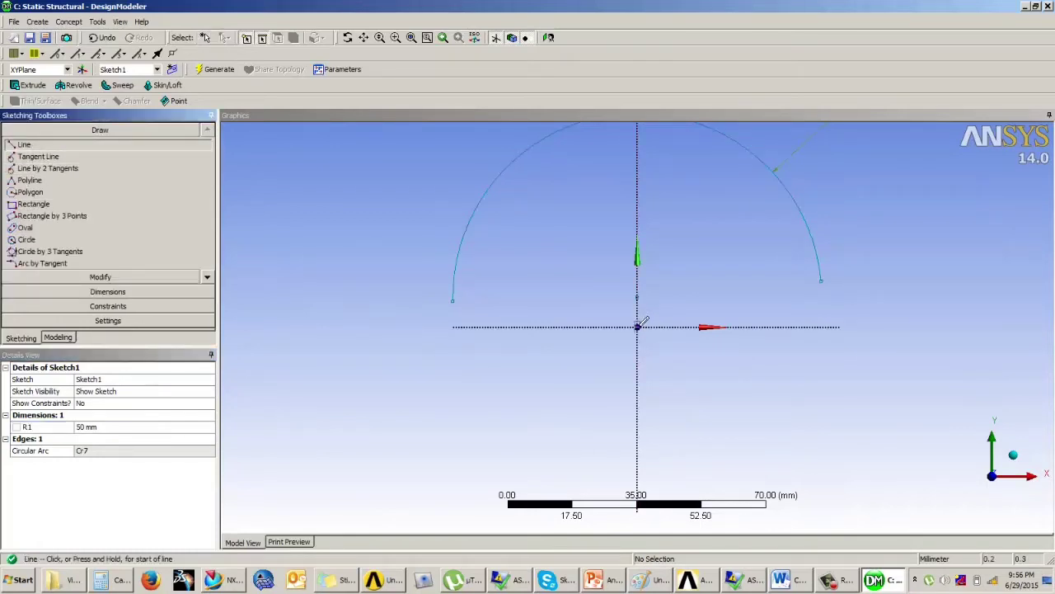
{"action": "mouse_move", "coordinate": [637, 327]}
{"action": "left_mouse_down"}
{"action": "mouse_move", "coordinate": [631, 283]}
{"action": "mouse_move", "coordinate": [468, 159]}
{"action": "left_mouse_up"}
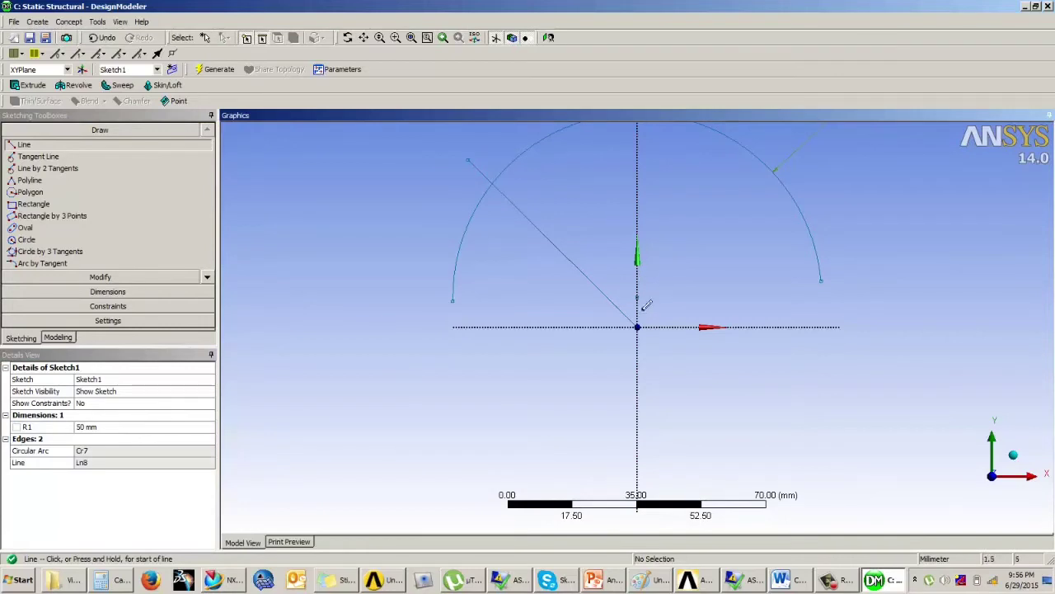
{"action": "left_click_drag", "start_coordinate": [640, 324], "coordinate": [841, 149]}
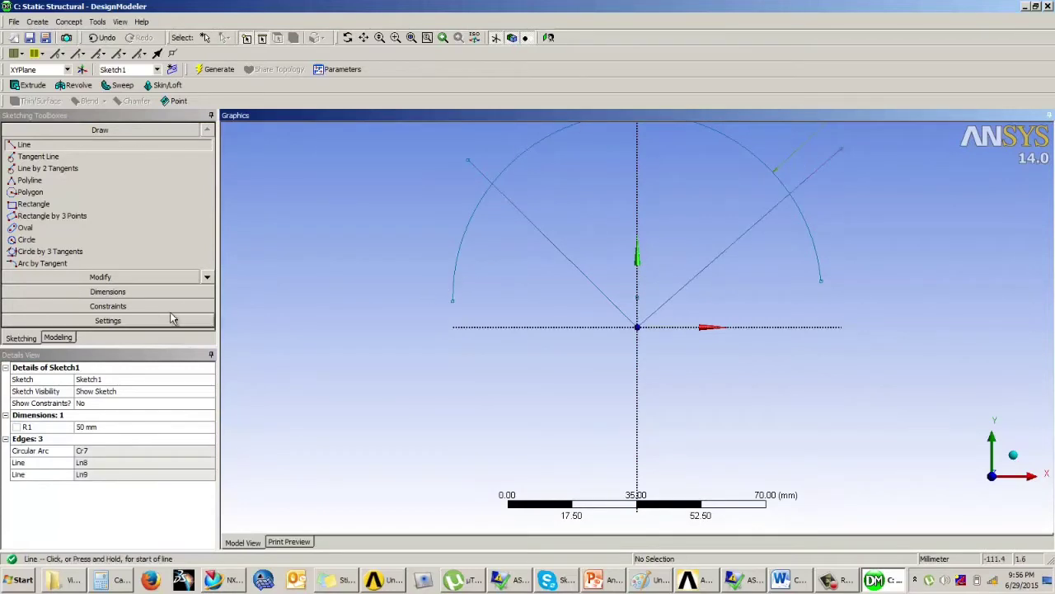
Step: Try an Angle dimension between the two lines, picking the left line first, and undo it
{"action": "left_click", "coordinate": [108, 292]}
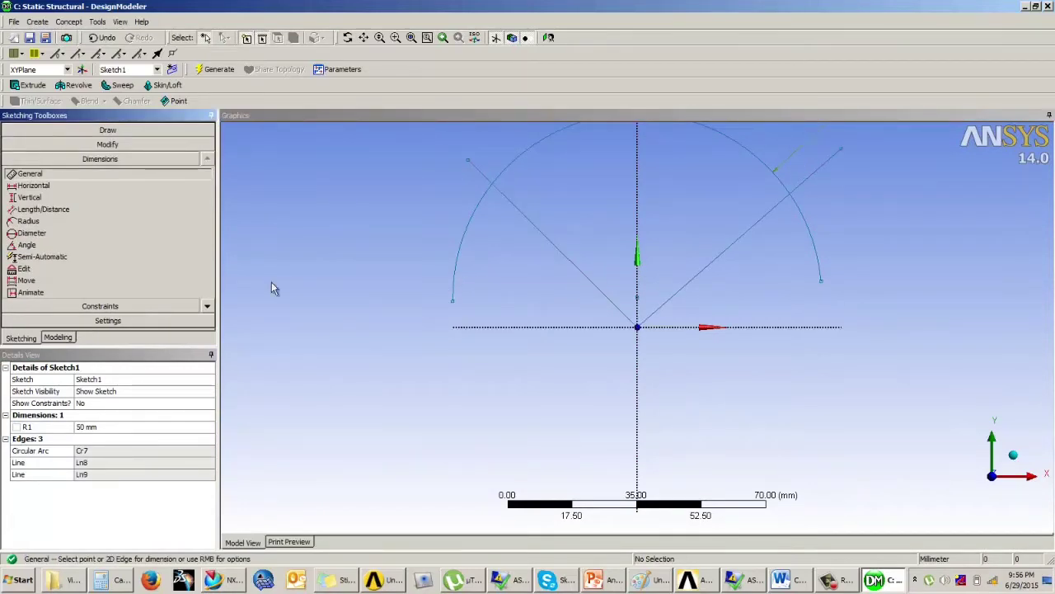
{"action": "left_click", "coordinate": [33, 245]}
{"action": "left_click", "coordinate": [566, 258]}
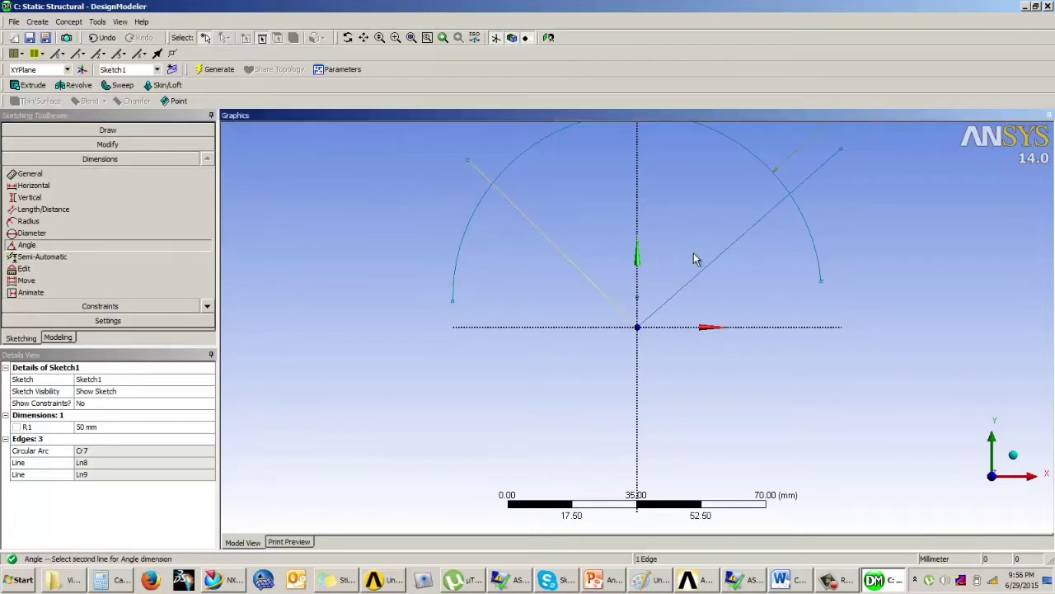
{"action": "left_click", "coordinate": [714, 266]}
{"action": "left_click", "coordinate": [666, 232]}
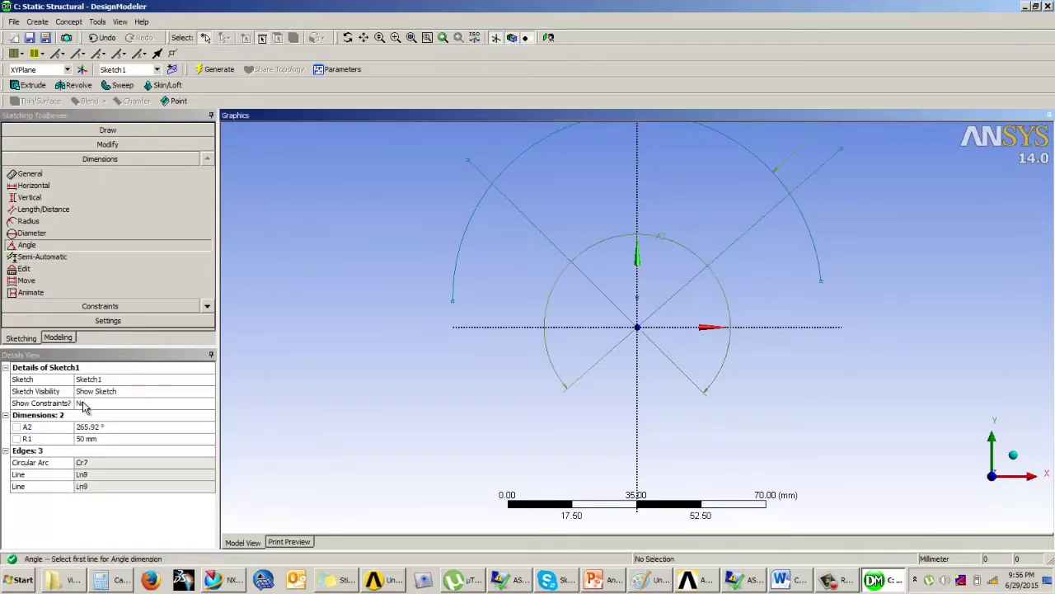
{"action": "left_click", "coordinate": [103, 426]}
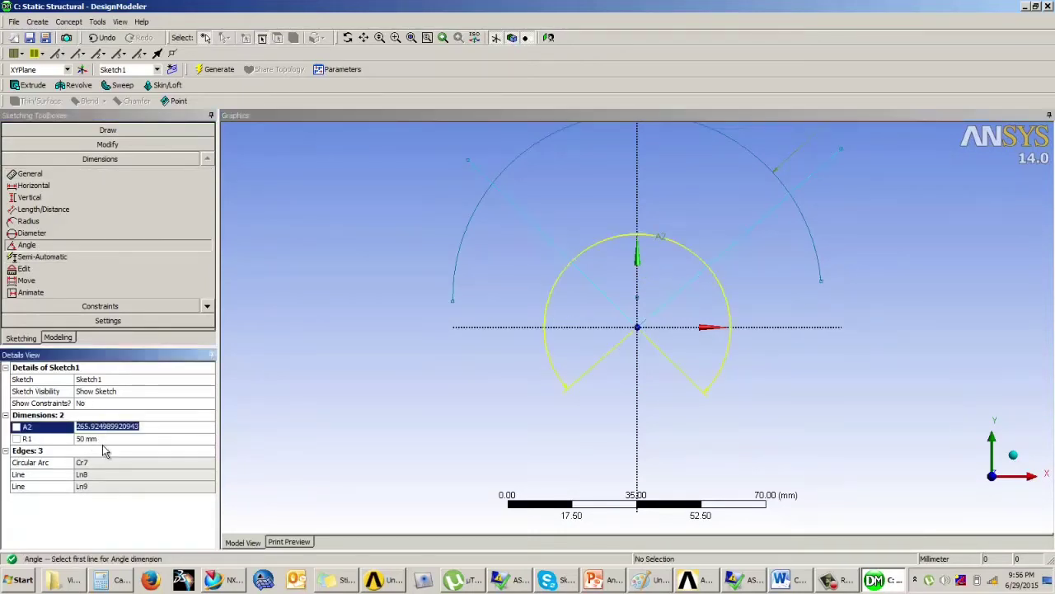
{"action": "left_click", "coordinate": [475, 358]}
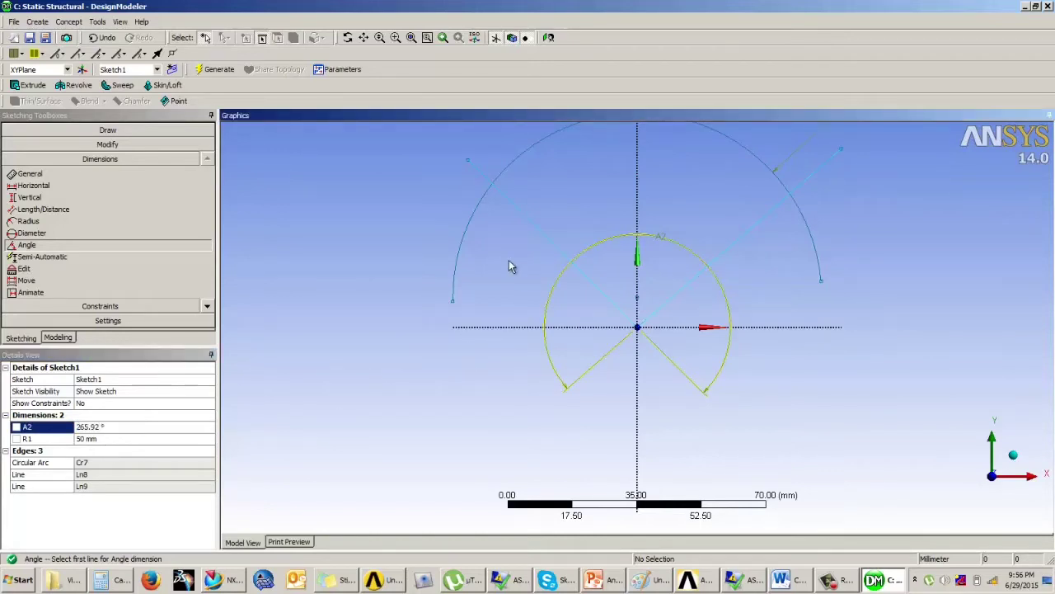
{"action": "left_click", "coordinate": [125, 425]}
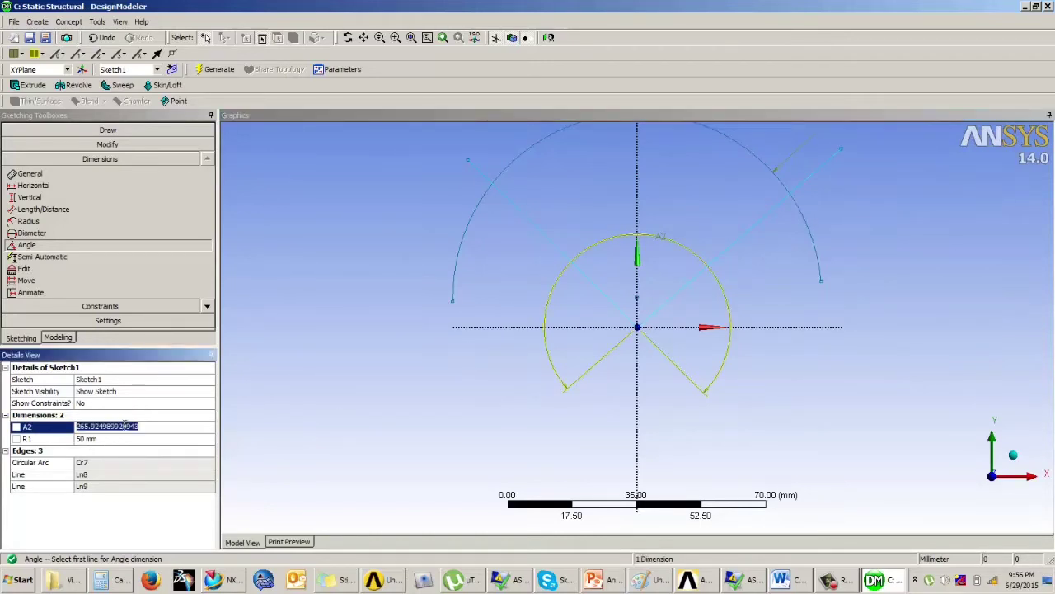
{"action": "left_click", "coordinate": [322, 429]}
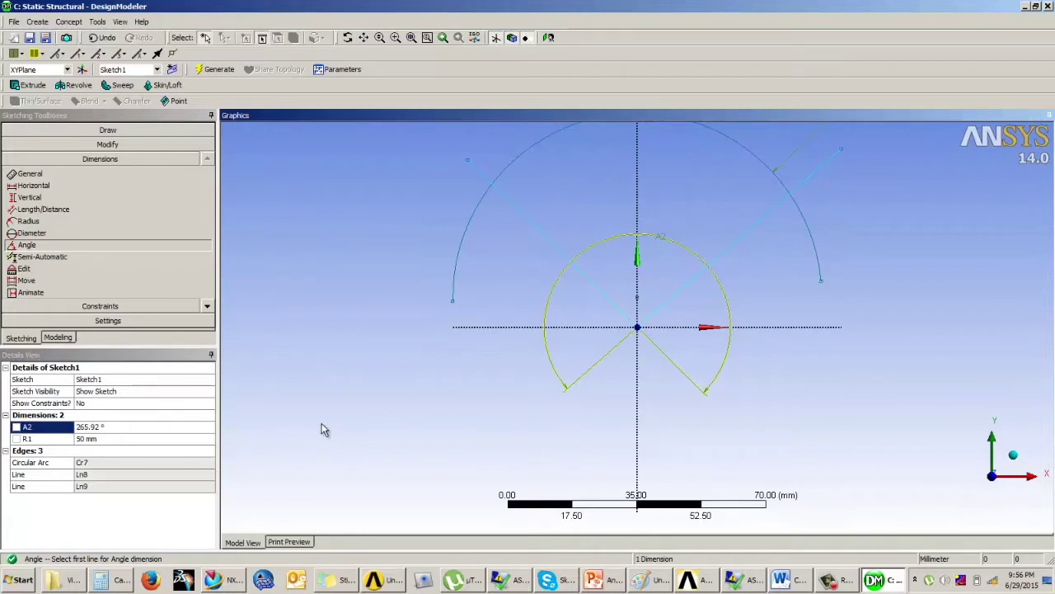
{"action": "key", "text": "ctrl+z"}
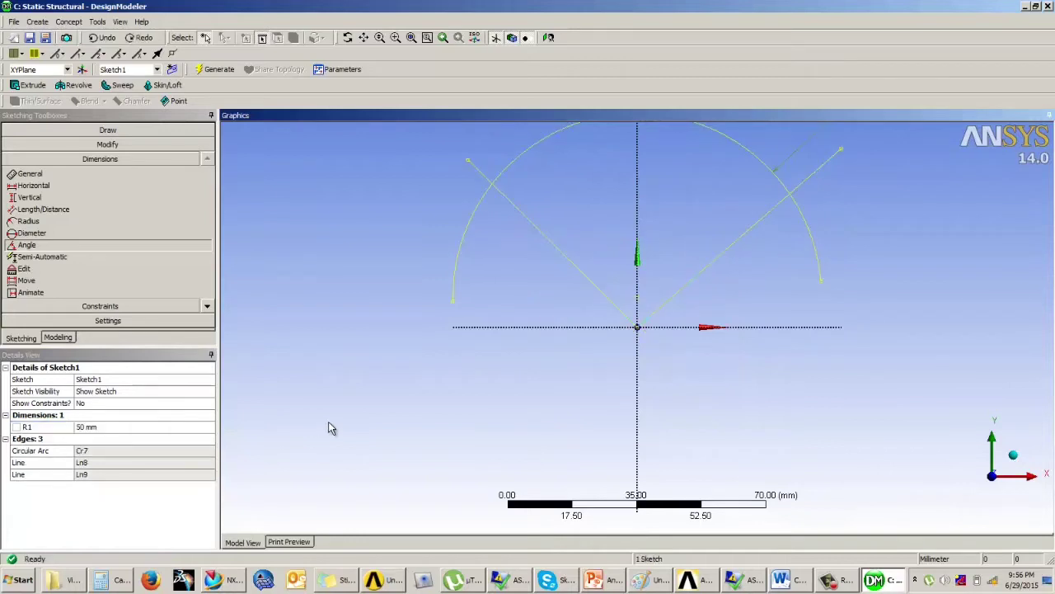
Step: Dimension the upper angle between the two lines, picking the right line first, and set it to 90°
{"action": "left_click", "coordinate": [733, 253]}
{"action": "left_click", "coordinate": [586, 278]}
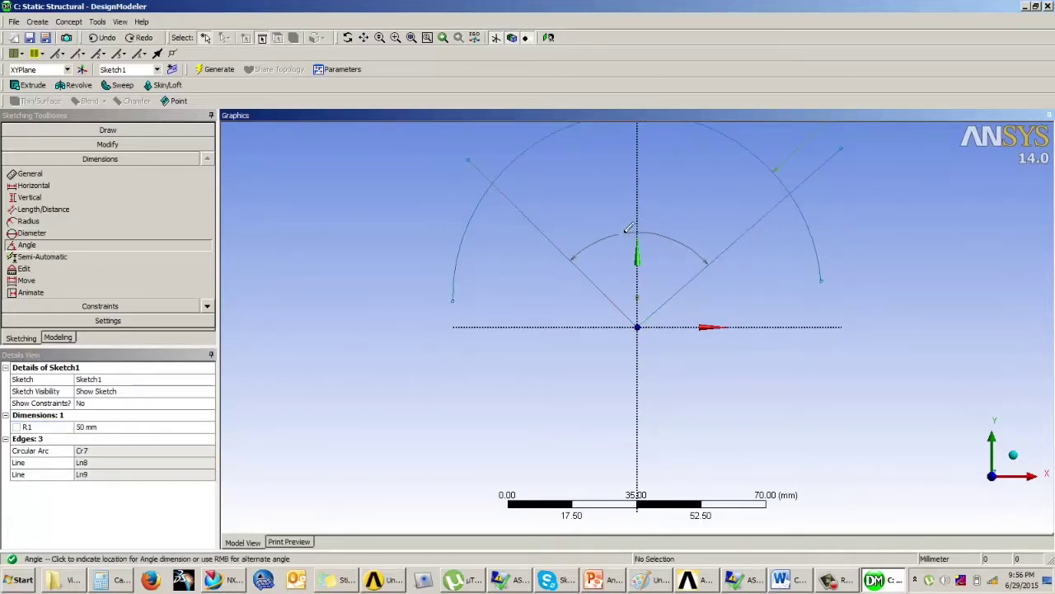
{"action": "left_click", "coordinate": [627, 237]}
{"action": "left_click", "coordinate": [107, 427]}
{"action": "type", "text": "90"}
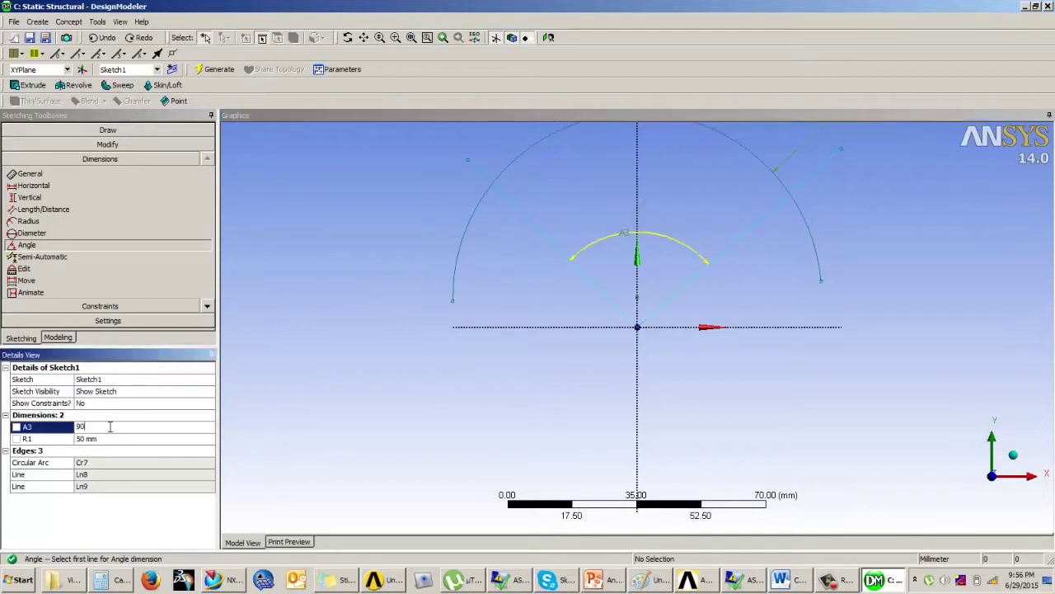
{"action": "key", "text": "Return"}
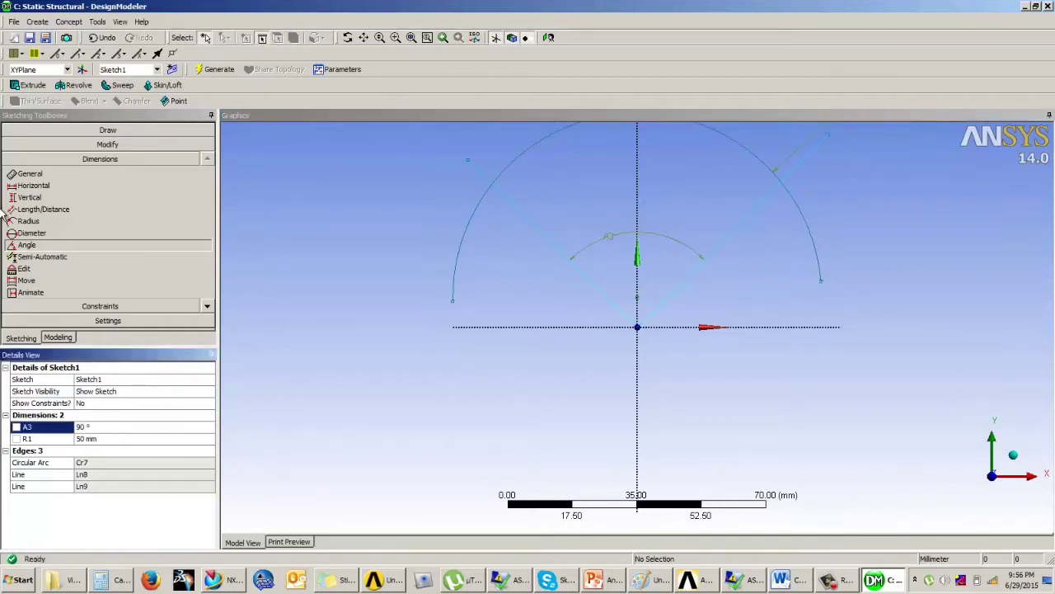
Step: Constrain the two slanted lines to be symmetric about the vertical axis
{"action": "left_click", "coordinate": [94, 306]}
{"action": "left_click", "coordinate": [37, 272]}
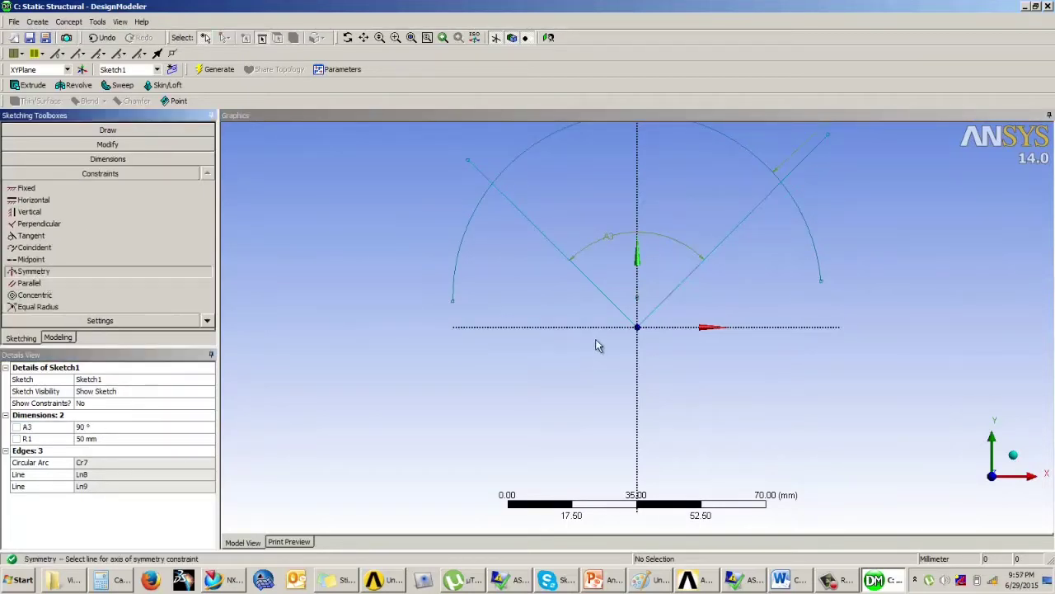
{"action": "left_click", "coordinate": [637, 285]}
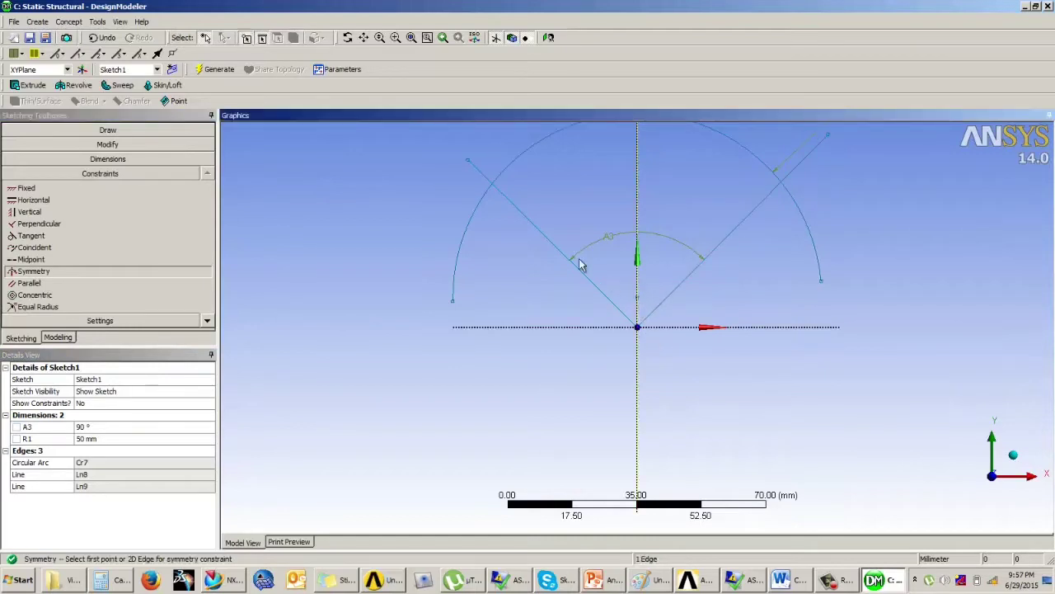
{"action": "left_click", "coordinate": [507, 194]}
{"action": "left_click", "coordinate": [728, 233]}
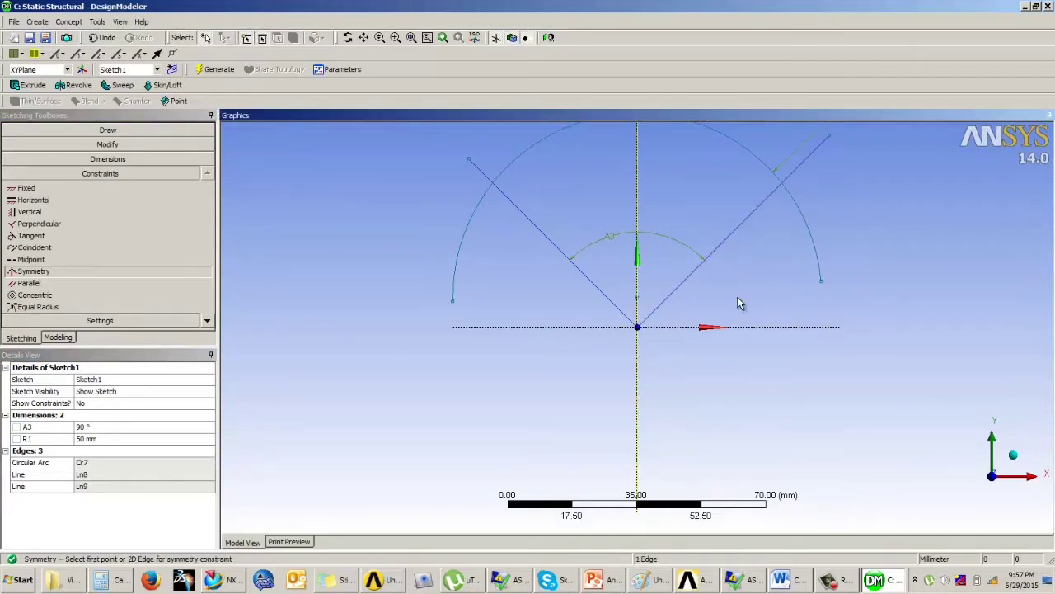
{"action": "key", "text": "Escape"}
Step: Trim the arc ends below the two slanted lines and the line ends extending beyond the arc
{"action": "scroll", "coordinate": [571, 396], "scroll_direction": "up", "scroll_amount": 1}
{"action": "scroll", "coordinate": [571, 395], "scroll_direction": "down", "scroll_amount": 2}
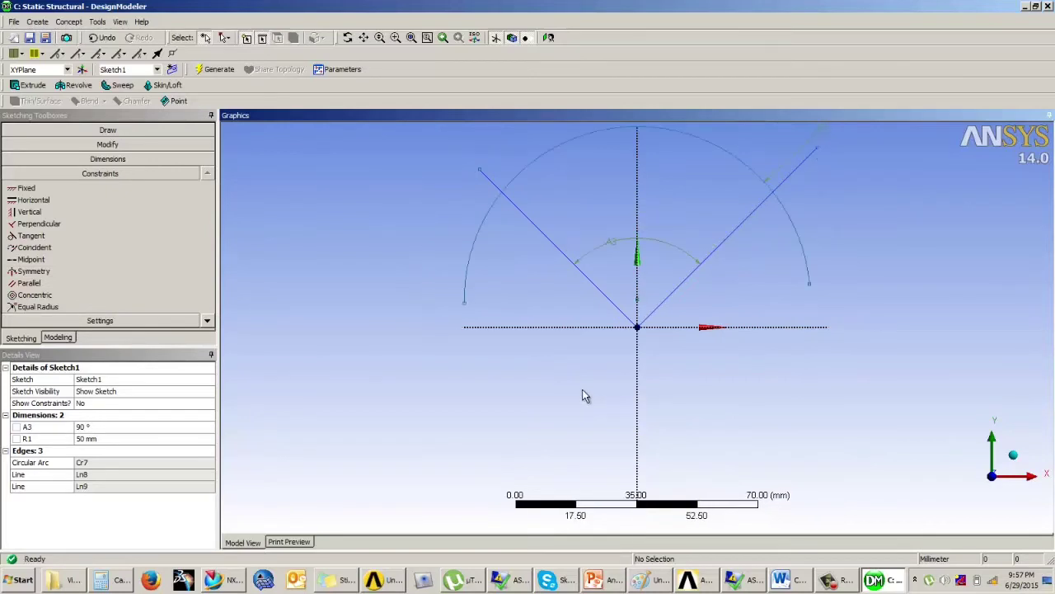
{"action": "scroll", "coordinate": [742, 307], "scroll_direction": "down", "scroll_amount": 3}
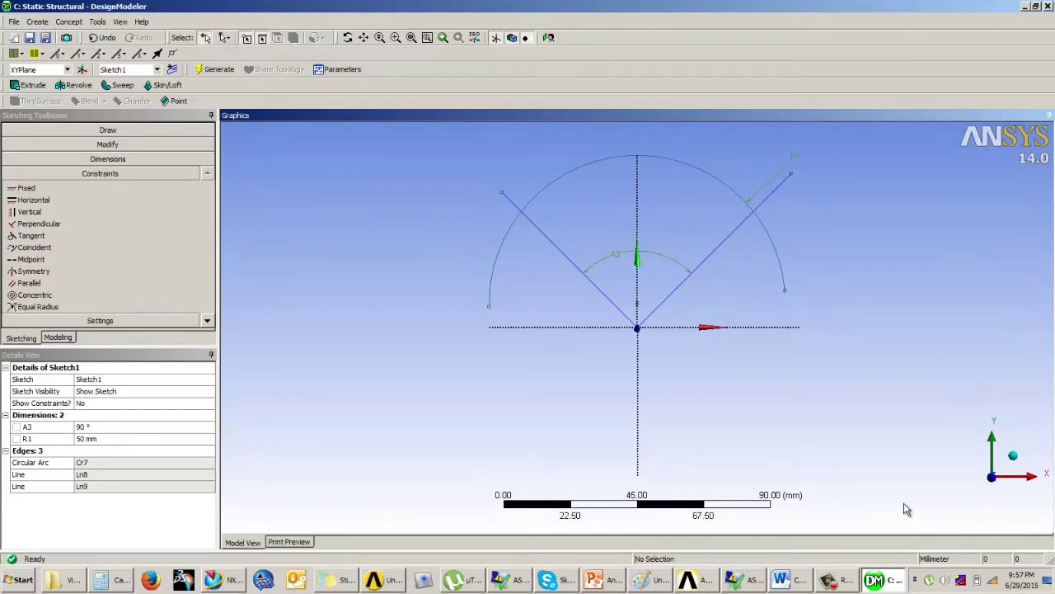
{"action": "left_click", "coordinate": [550, 40]}
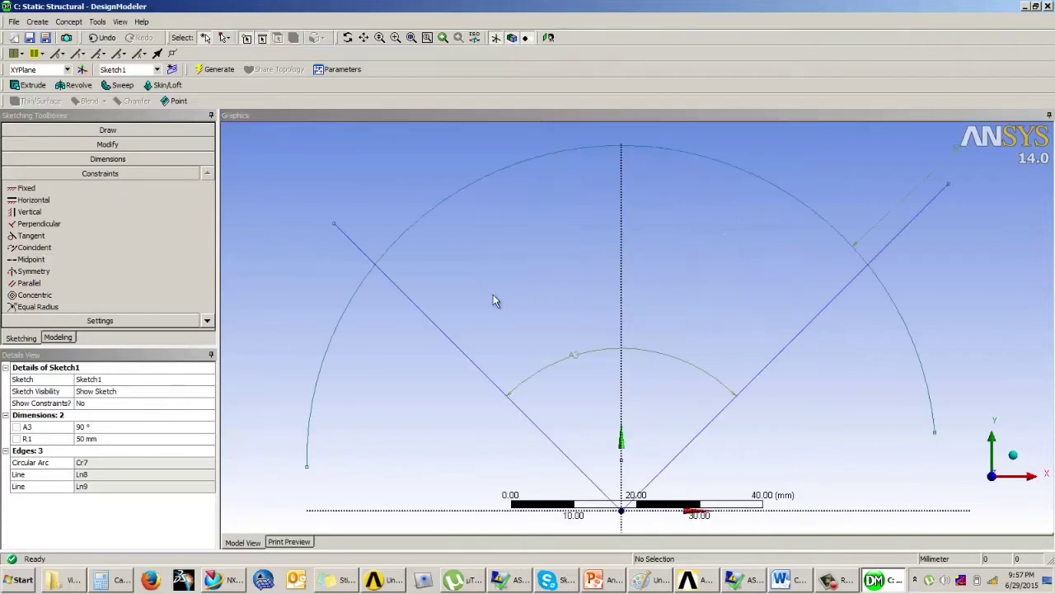
{"action": "left_click", "coordinate": [78, 146]}
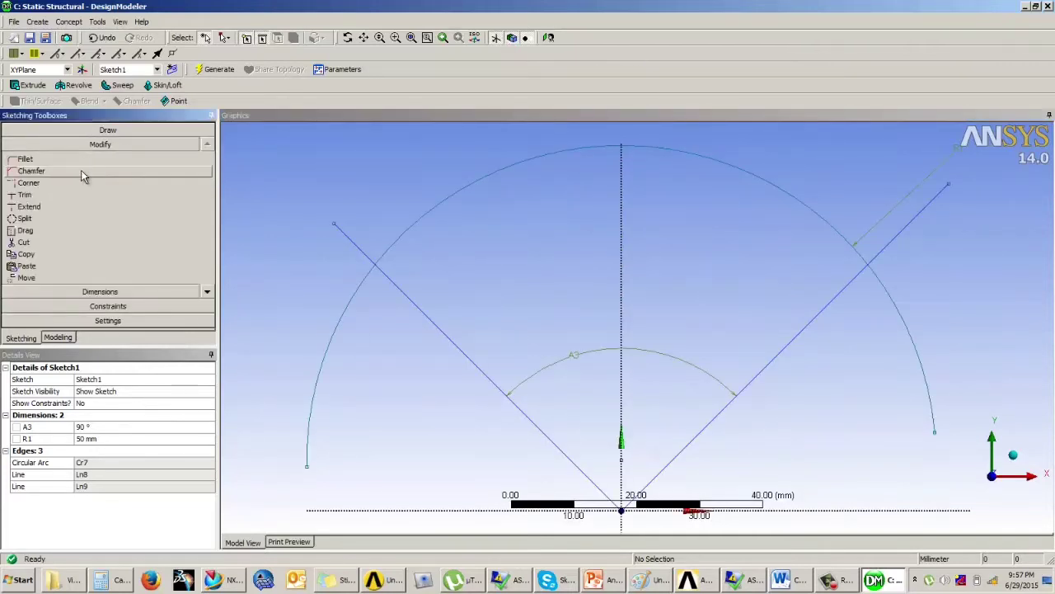
{"action": "left_click", "coordinate": [48, 195]}
{"action": "left_click", "coordinate": [361, 290]}
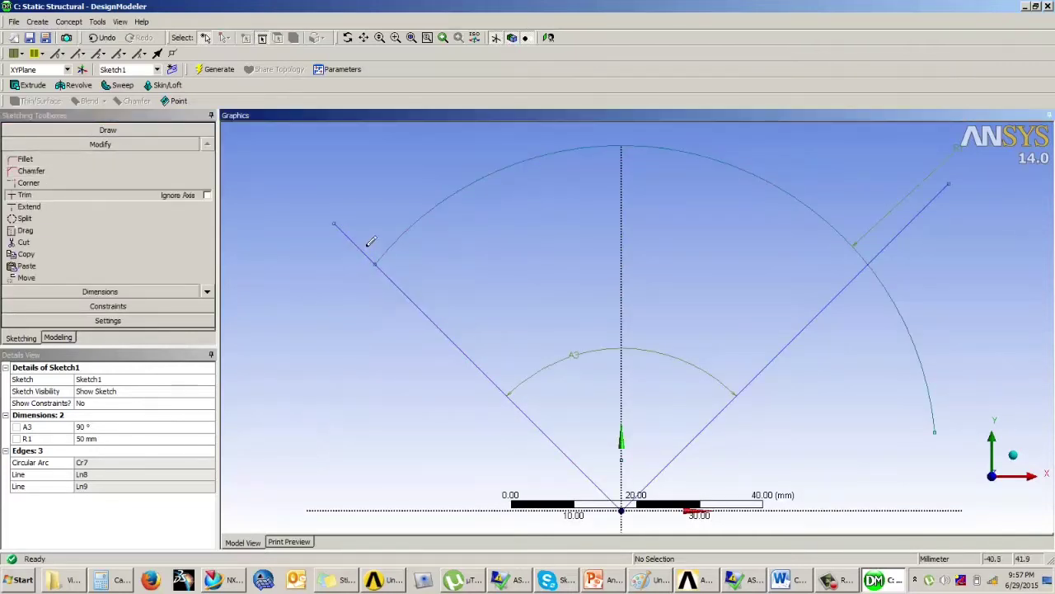
{"action": "left_click", "coordinate": [365, 249]}
{"action": "left_click", "coordinate": [890, 239]}
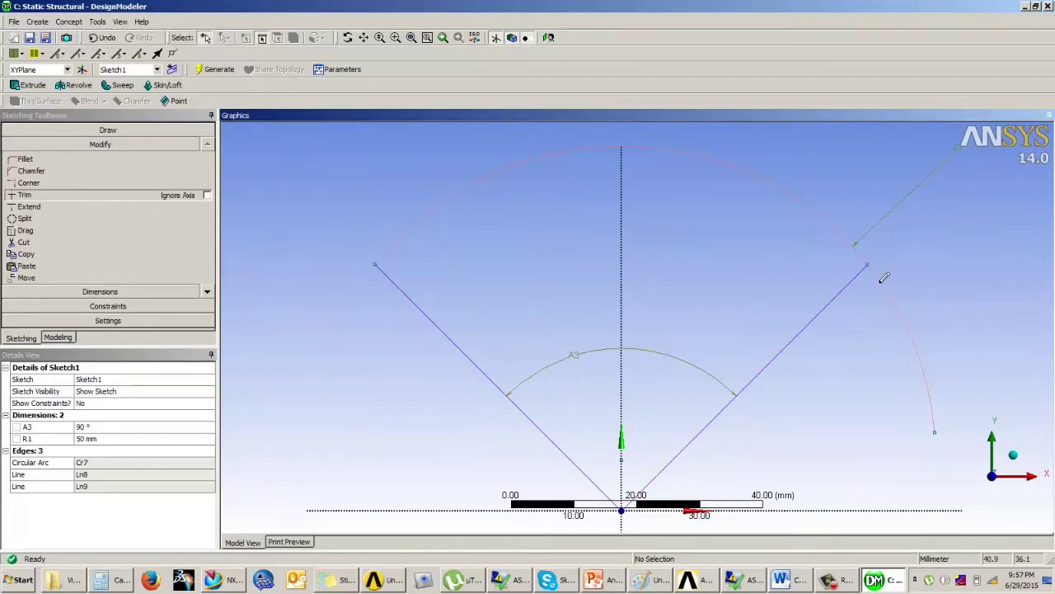
{"action": "left_click", "coordinate": [879, 280]}
{"action": "scroll", "coordinate": [738, 262], "scroll_direction": "down", "scroll_amount": 3}
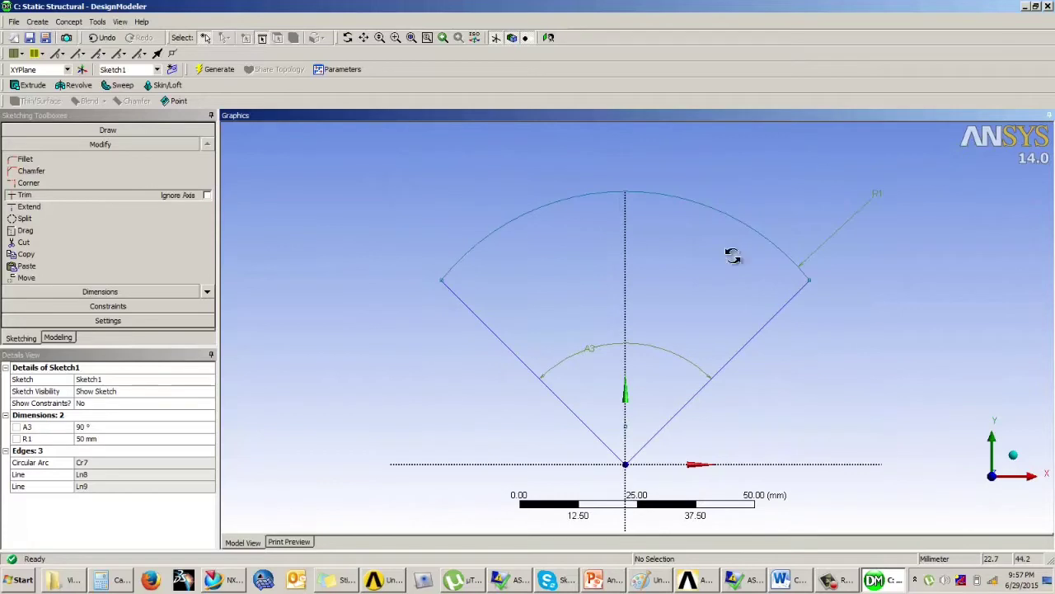
{"action": "key", "text": "Escape"}
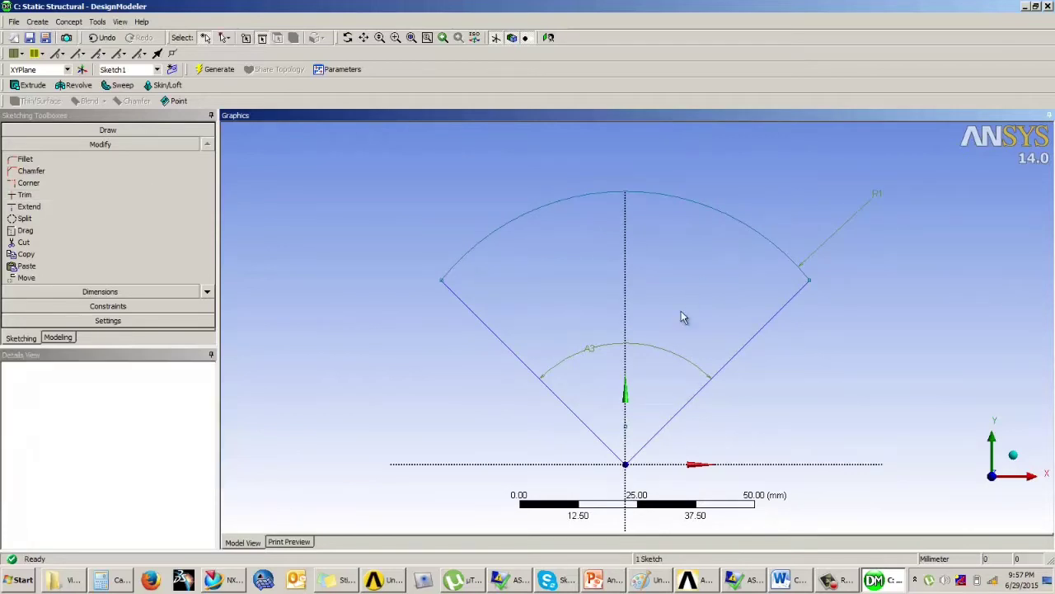
Step: Make the arc's centre point coincident with the origin
{"action": "scroll", "coordinate": [681, 317], "scroll_direction": "down", "scroll_amount": 2}
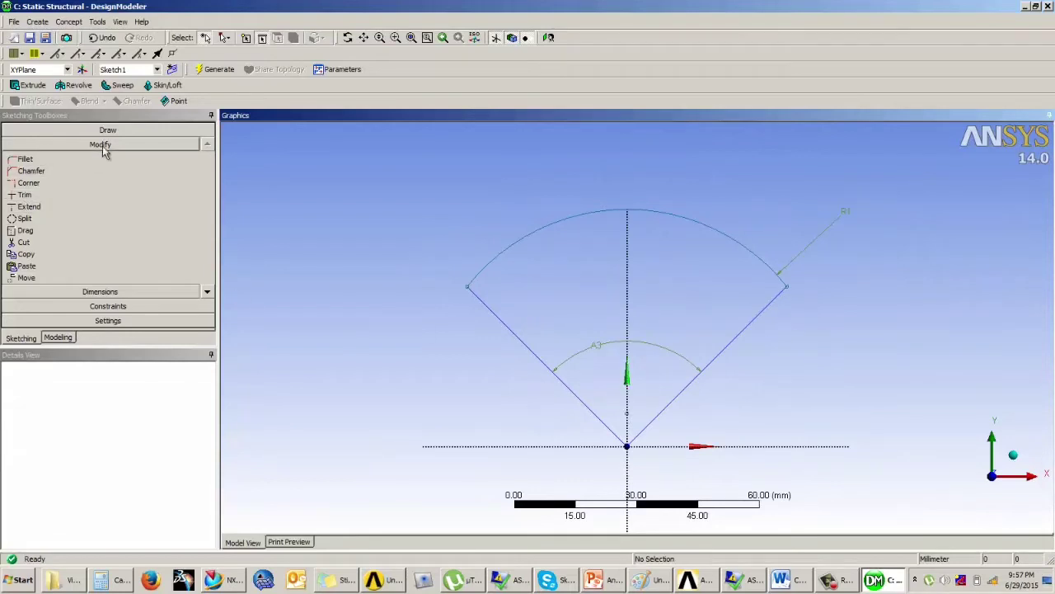
{"action": "left_click", "coordinate": [97, 292]}
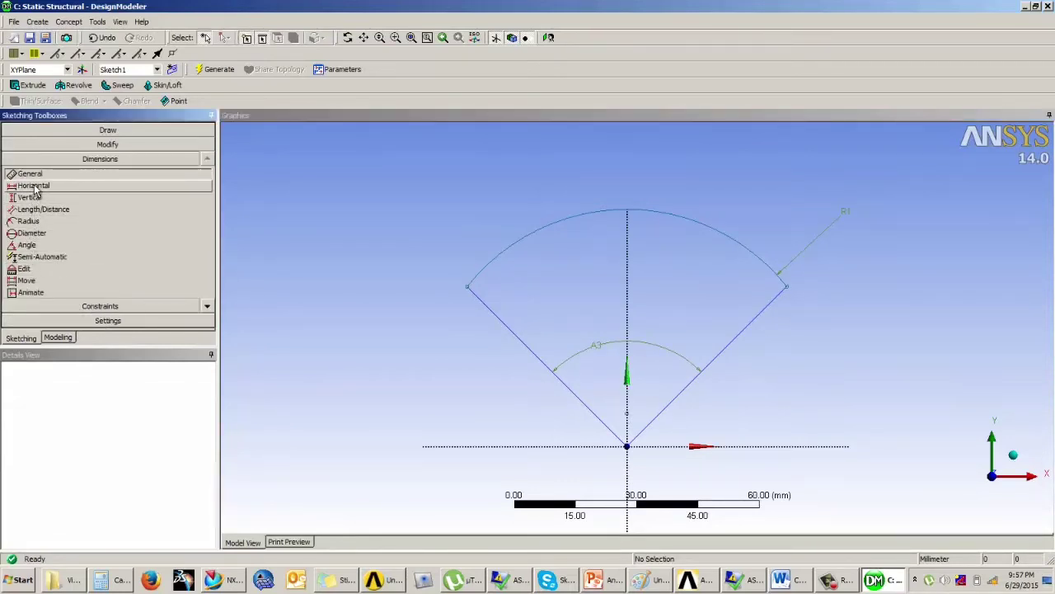
{"action": "left_click", "coordinate": [100, 308]}
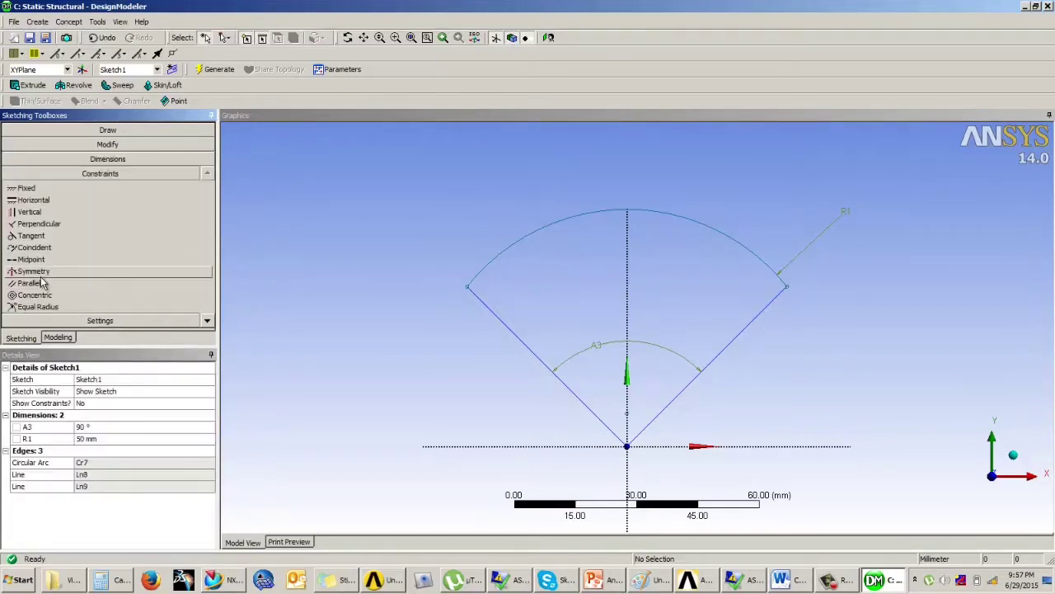
{"action": "left_click", "coordinate": [35, 247]}
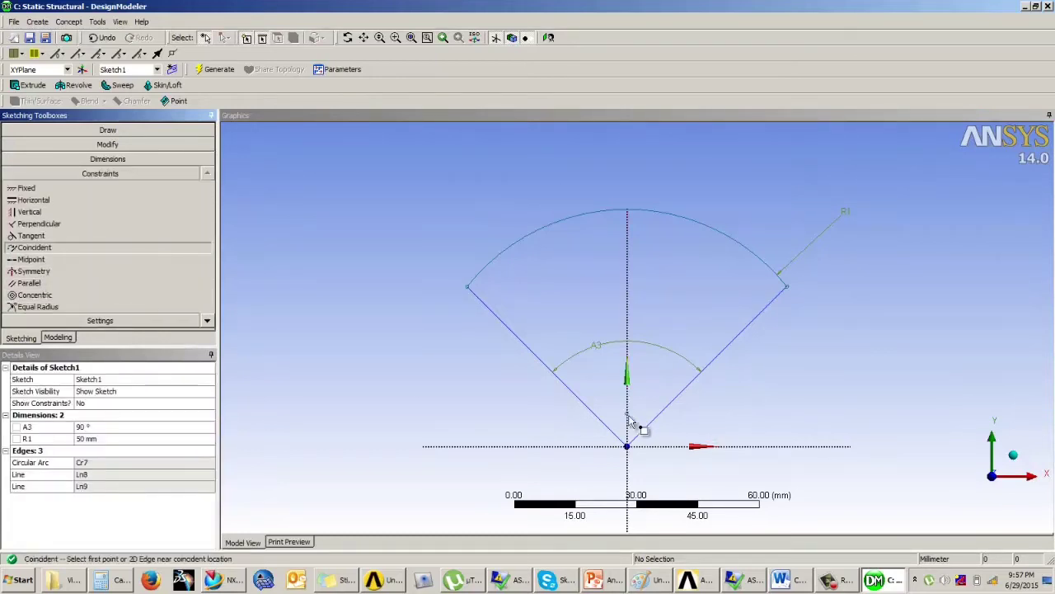
{"action": "left_click", "coordinate": [627, 446]}
{"action": "left_click", "coordinate": [627, 446]}
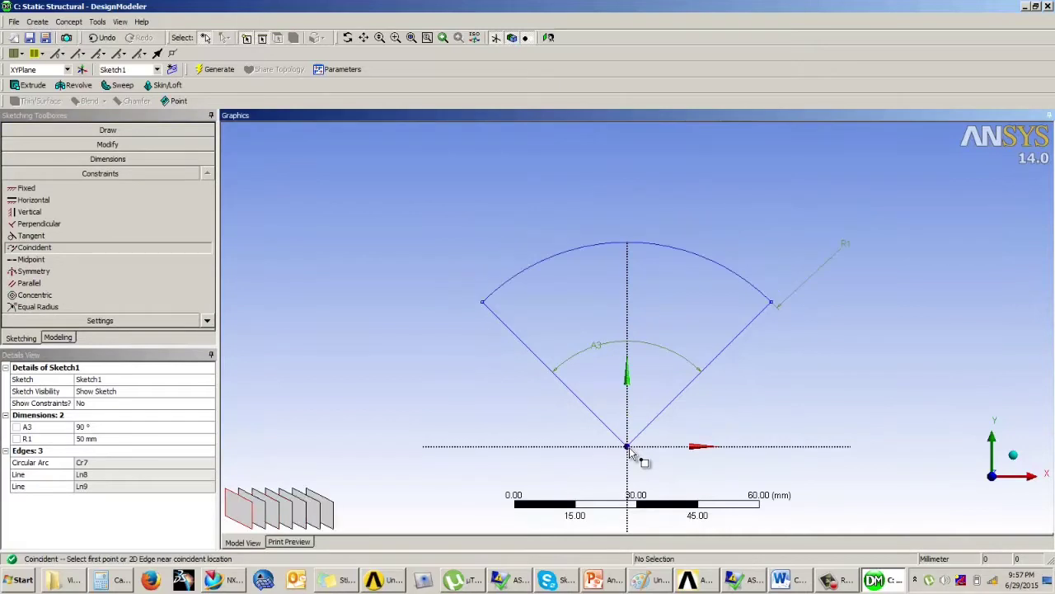
Step: Delete the two slanted lines, leaving only the arc in the sketch
{"action": "left_click", "coordinate": [724, 354]}
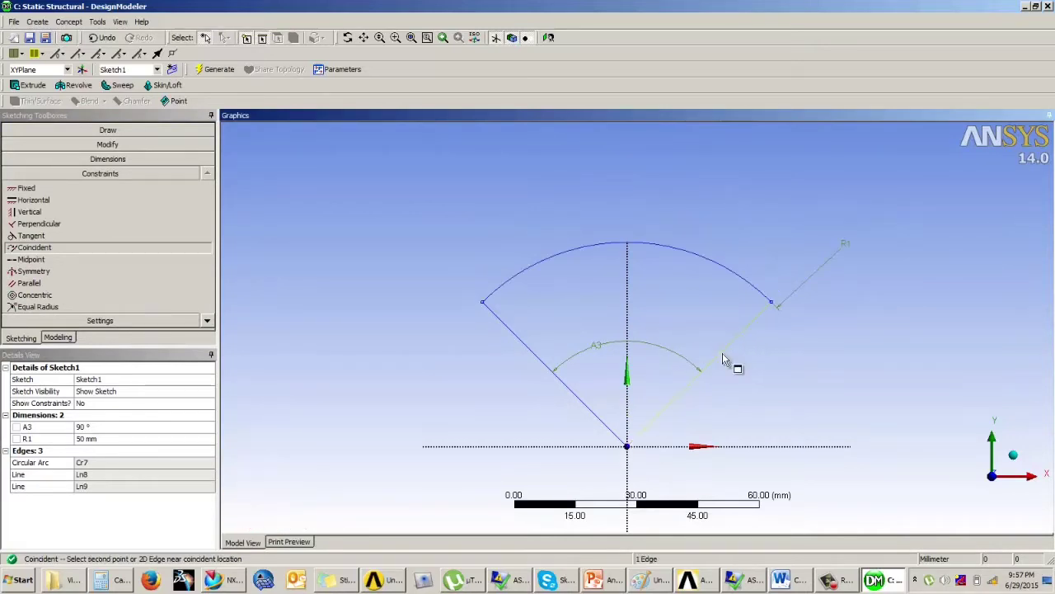
{"action": "key", "text": "Delete"}
{"action": "left_click", "coordinate": [538, 361]}
{"action": "left_click", "coordinate": [537, 367]}
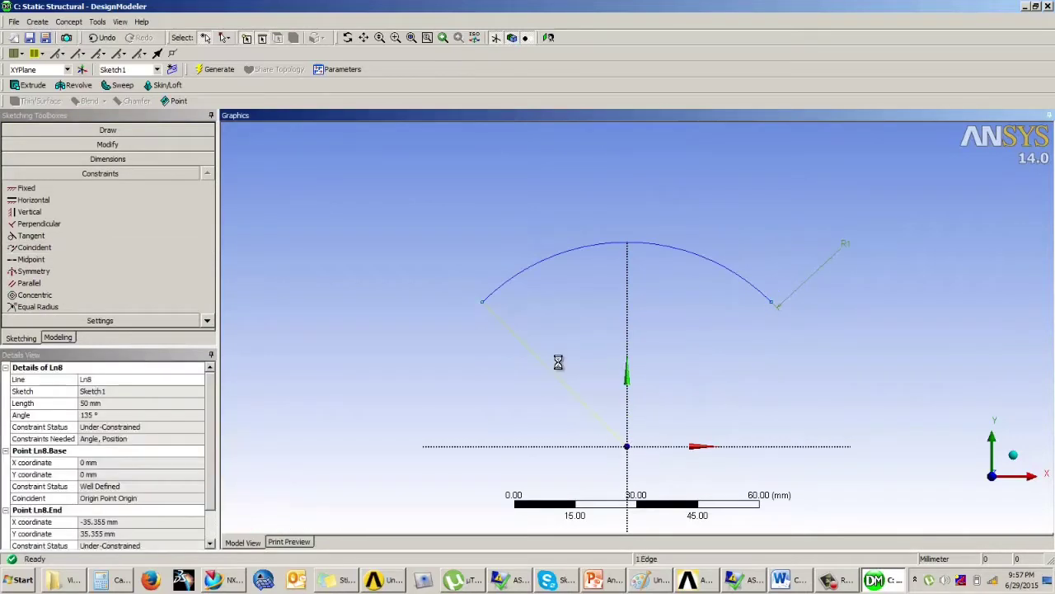
{"action": "key", "text": "Delete"}
Step: Extrude the arc sketch 50 mm normal to its plane and generate the arch surface
{"action": "scroll", "coordinate": [700, 338], "scroll_direction": "down", "scroll_amount": 2}
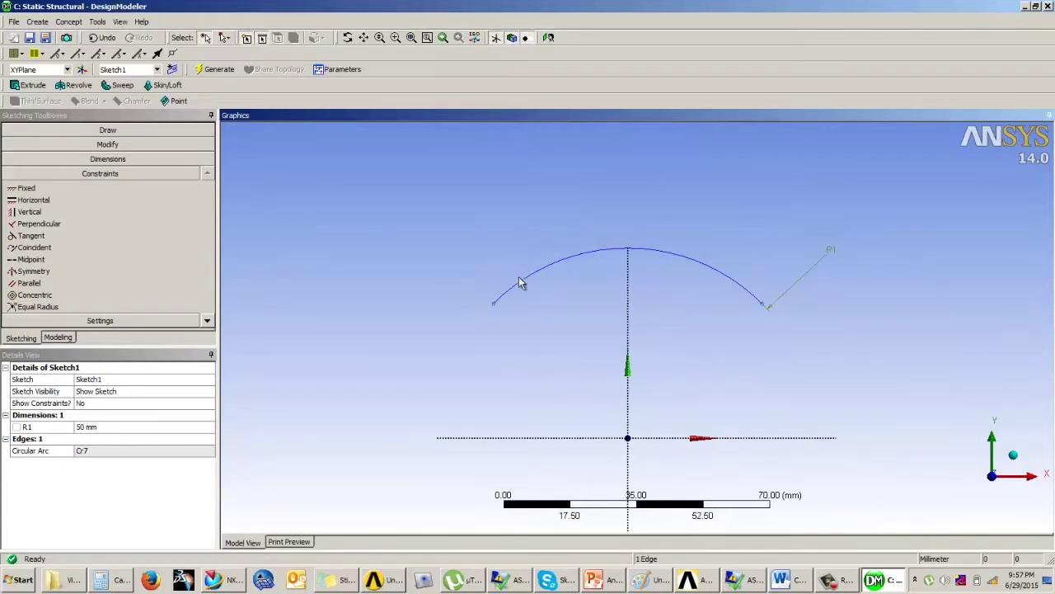
{"action": "left_click", "coordinate": [71, 338]}
{"action": "middle_click_drag", "start_coordinate": [639, 243], "coordinate": [485, 272]}
{"action": "left_click", "coordinate": [29, 85]}
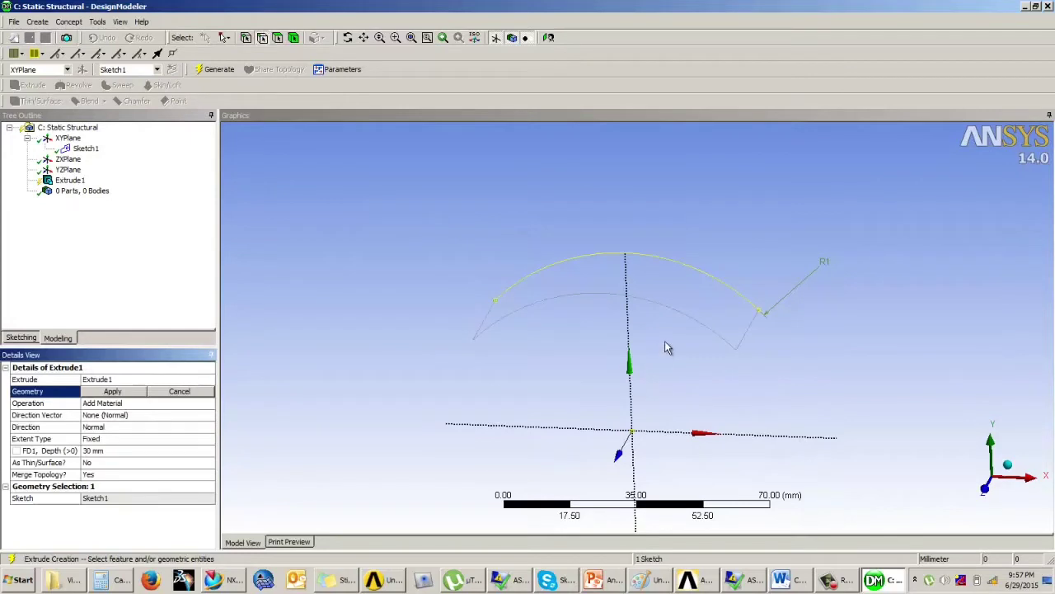
{"action": "mouse_move", "coordinate": [665, 342]}
{"action": "middle_mouse_down"}
{"action": "mouse_move", "coordinate": [606, 334]}
{"action": "mouse_move", "coordinate": [606, 351]}
{"action": "middle_mouse_up"}
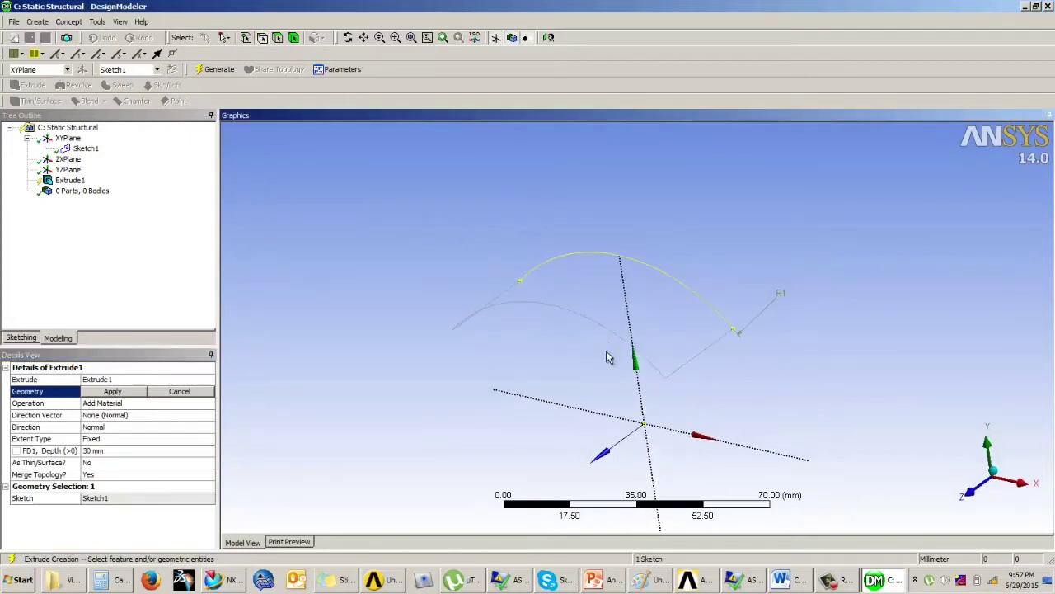
{"action": "left_click", "coordinate": [103, 451]}
{"action": "type", "text": "50"}
{"action": "key", "text": "Return"}
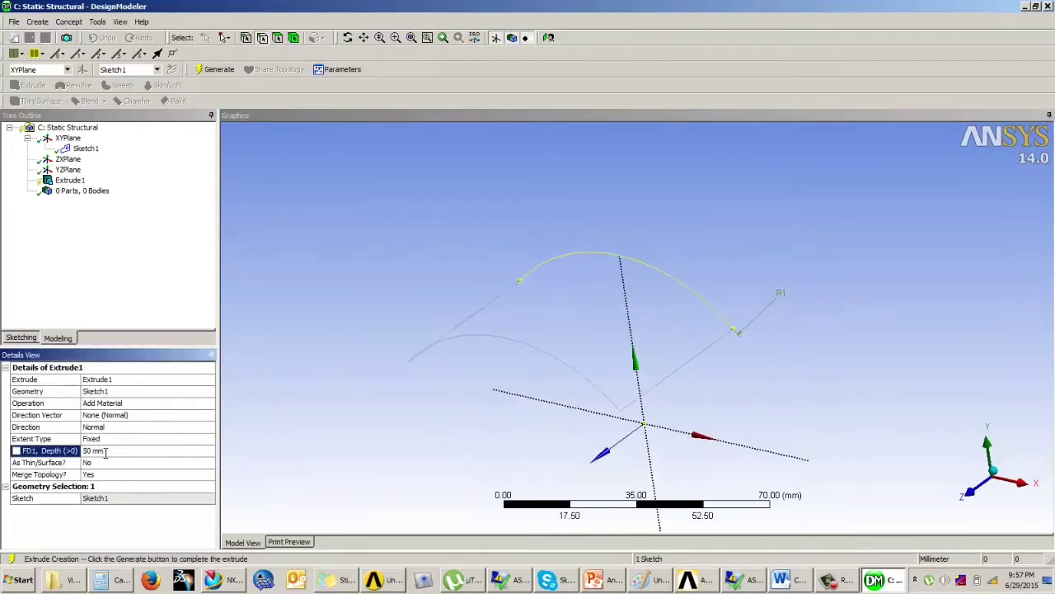
{"action": "left_click", "coordinate": [216, 69]}
{"action": "middle_click_drag", "start_coordinate": [487, 269], "coordinate": [533, 261]}
Step: Set the arch surface body's thickness to 5 mm
{"action": "left_click", "coordinate": [28, 191]}
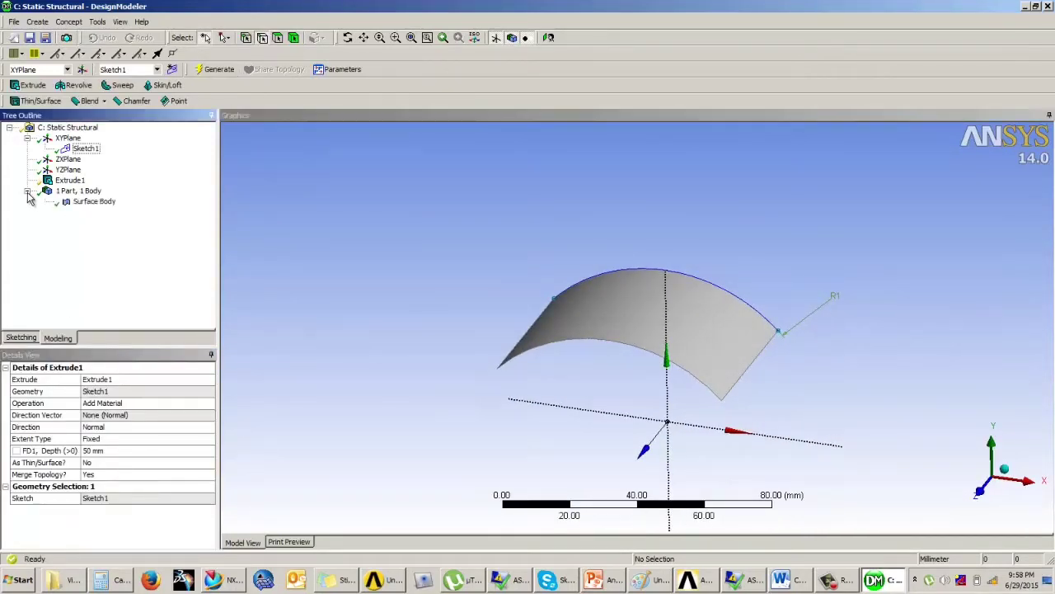
{"action": "left_click", "coordinate": [94, 201]}
{"action": "left_click", "coordinate": [93, 392]}
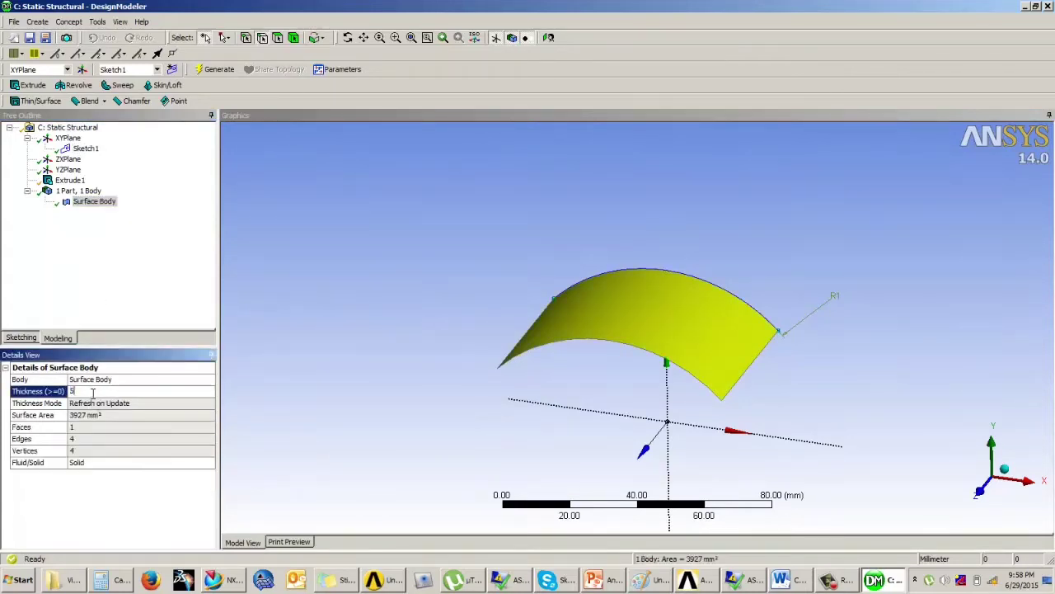
{"action": "key", "text": "Return"}
{"action": "left_click", "coordinate": [372, 325]}
{"action": "middle_click_drag", "start_coordinate": [496, 327], "coordinate": [542, 313]}
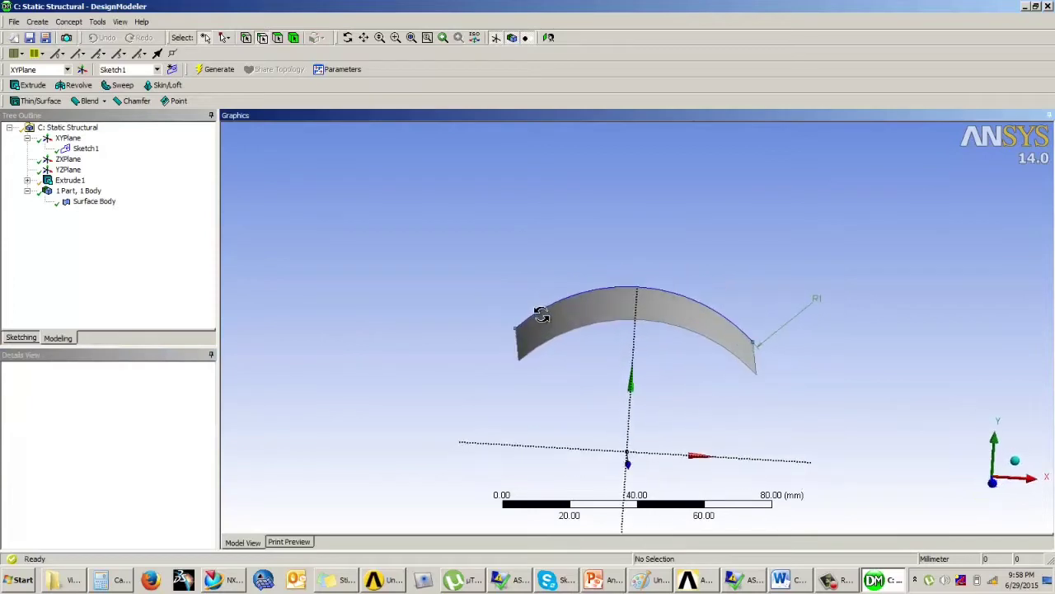
{"action": "left_click", "coordinate": [119, 22]}
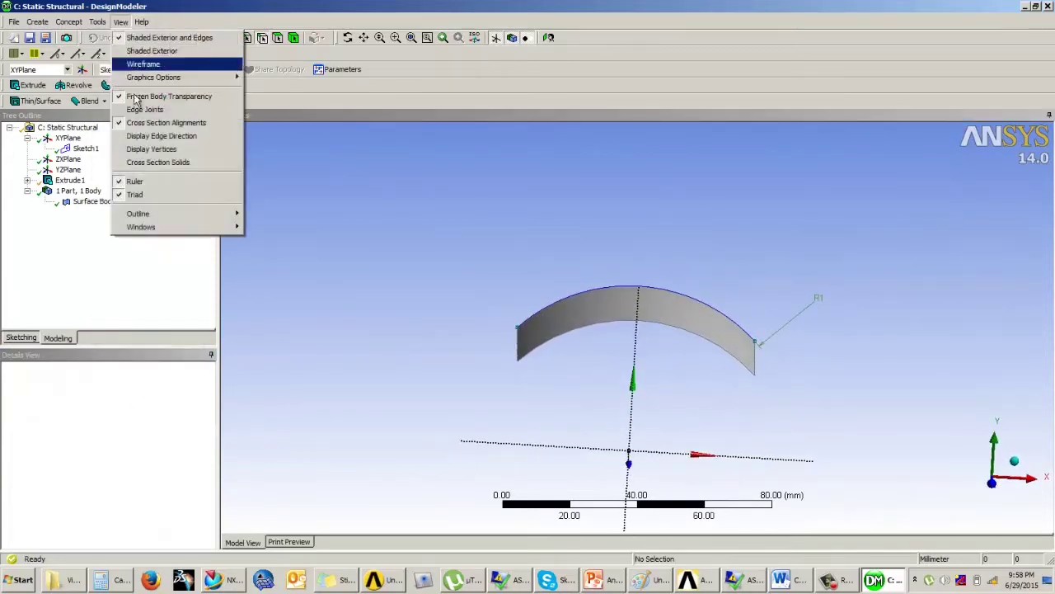
{"action": "left_click", "coordinate": [367, 174]}
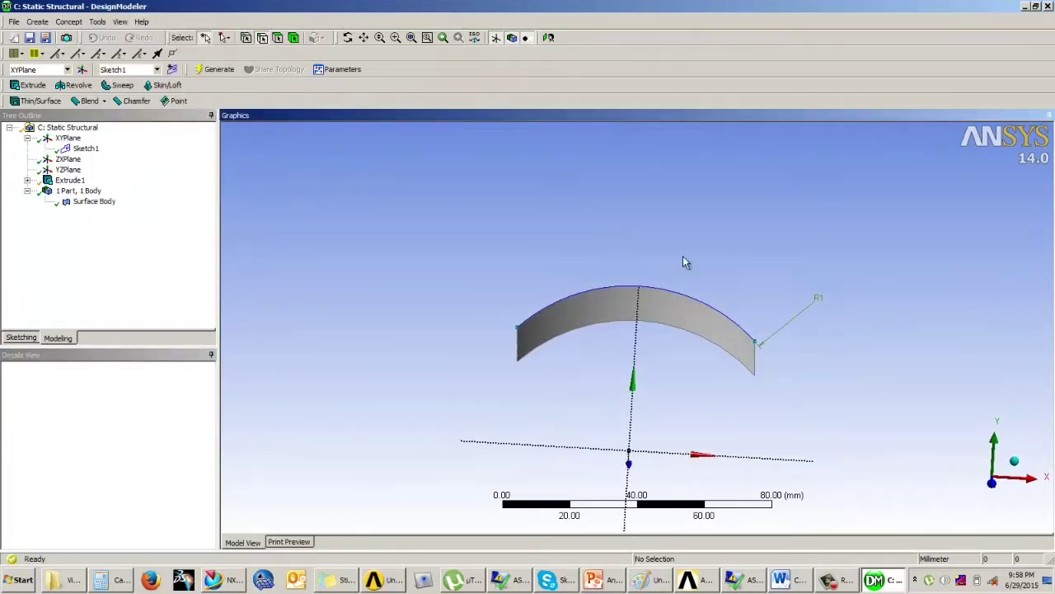
{"action": "middle_click_drag", "start_coordinate": [683, 257], "coordinate": [691, 283]}
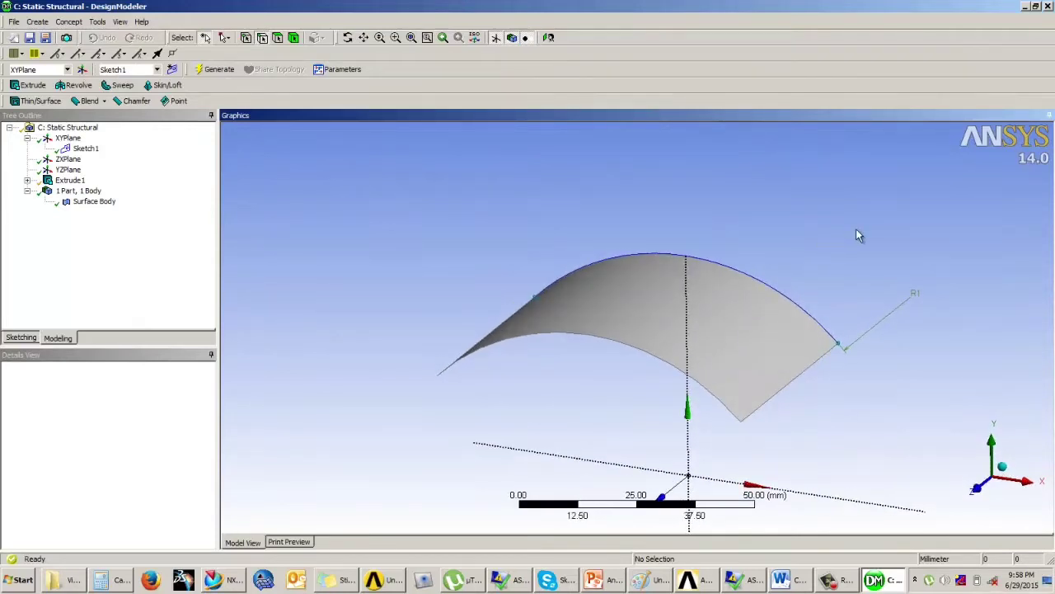
{"action": "middle_click_drag", "start_coordinate": [855, 234], "coordinate": [878, 222]}
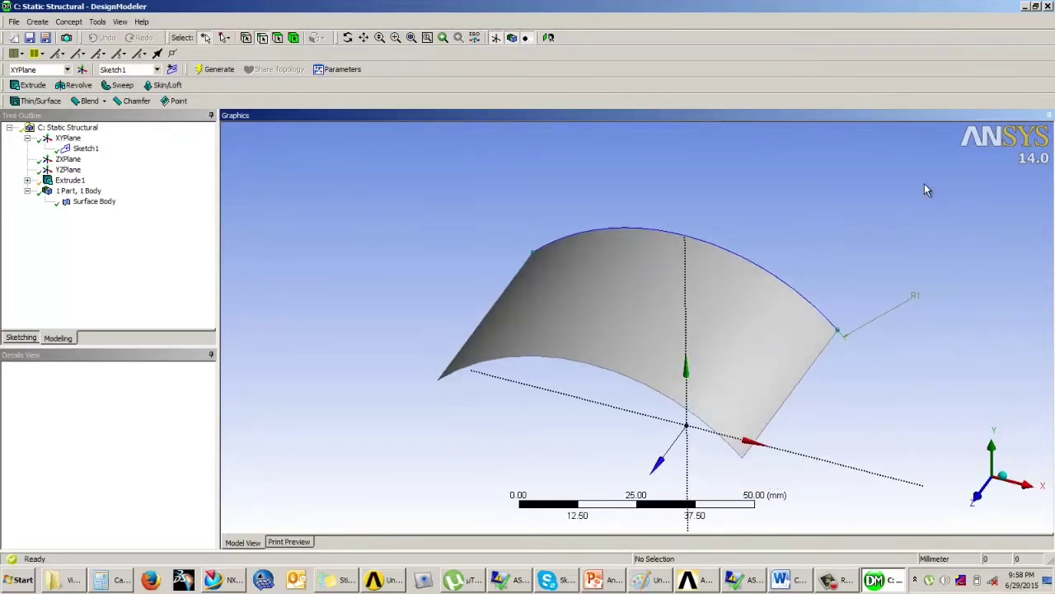
{"action": "middle_click_drag", "start_coordinate": [695, 289], "coordinate": [746, 280]}
{"action": "scroll", "coordinate": [808, 246], "scroll_direction": "up", "scroll_amount": 2}
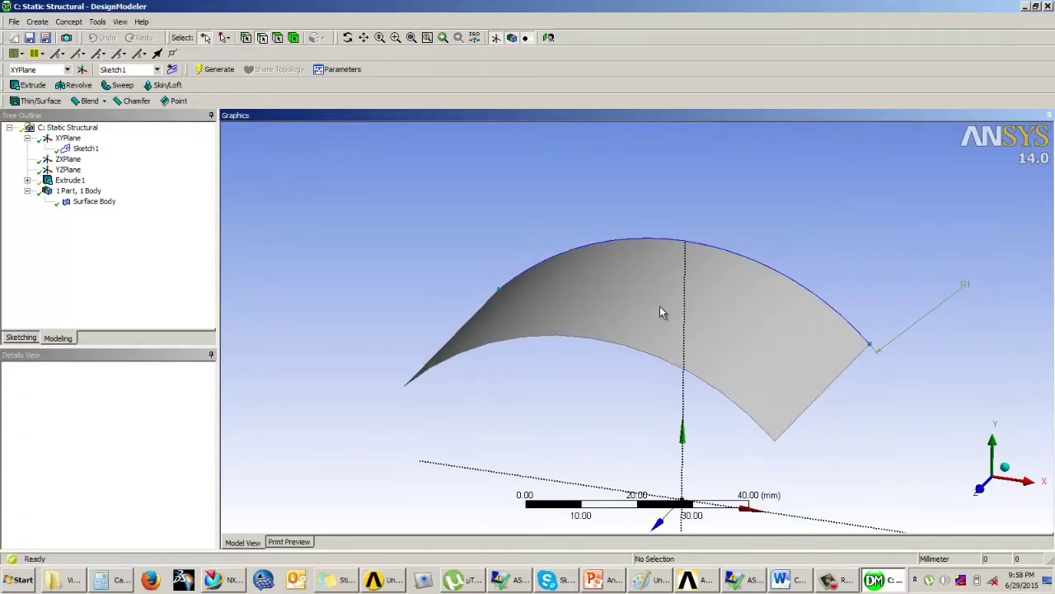
Step: Switch to the Workbench project and open the Model of Static Structural system C in Mechanical
{"action": "key", "text": "alt+Tab"}
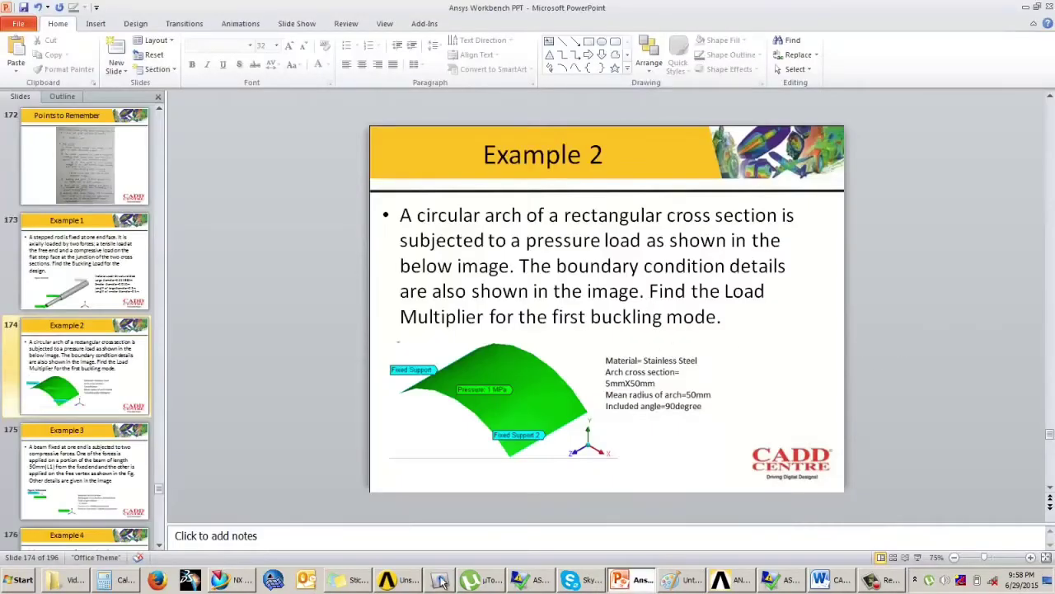
{"action": "left_click", "coordinate": [402, 580]}
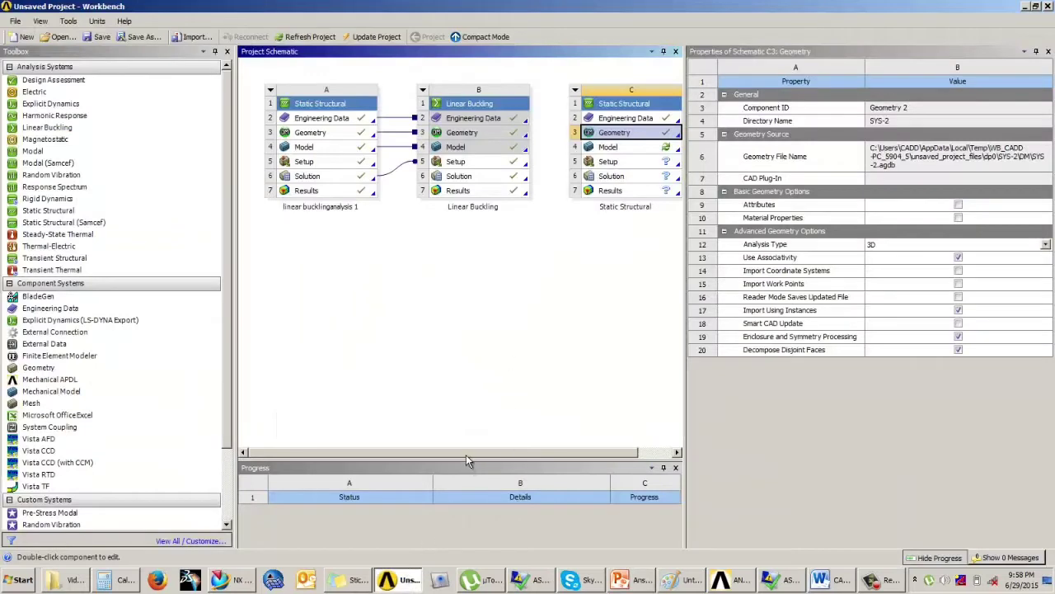
{"action": "left_click_drag", "start_coordinate": [466, 455], "coordinate": [563, 455]}
{"action": "left_click", "coordinate": [589, 148]}
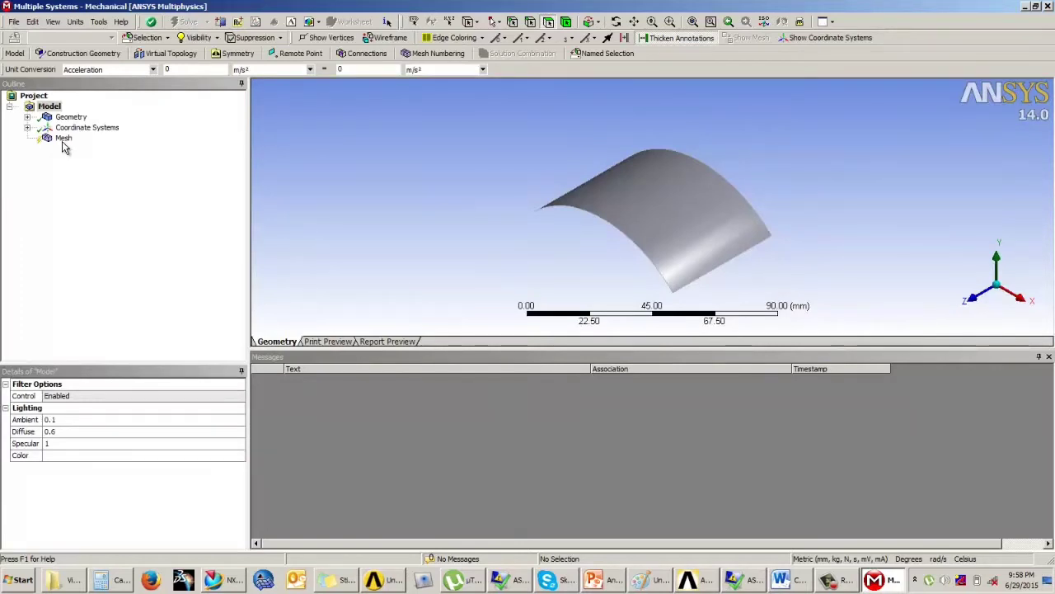
Step: Assign Stainless Steel as the material of the arch's surface body
{"action": "left_click", "coordinate": [62, 140]}
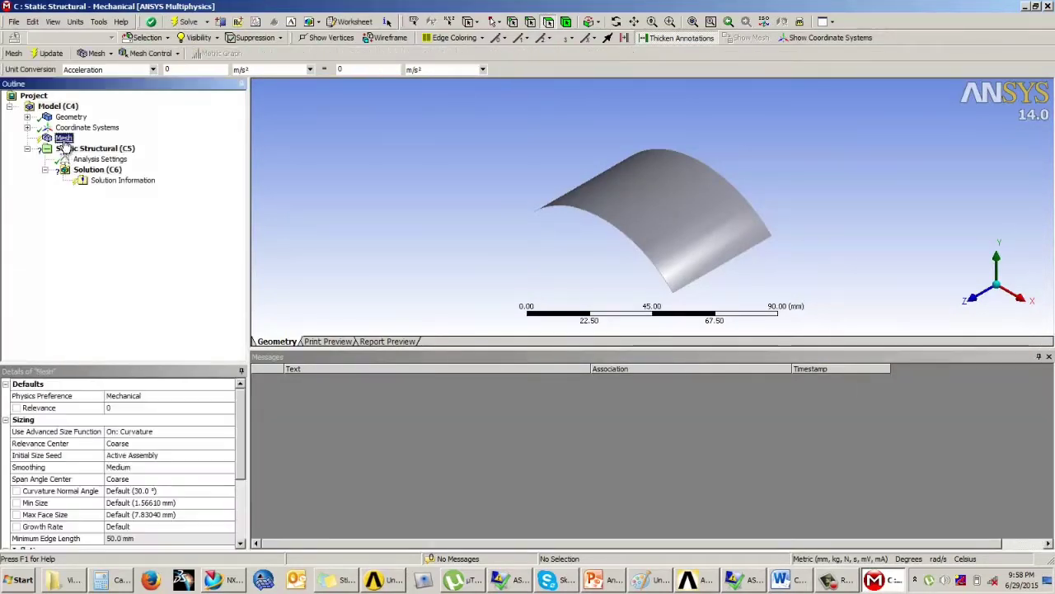
{"action": "left_click", "coordinate": [27, 116]}
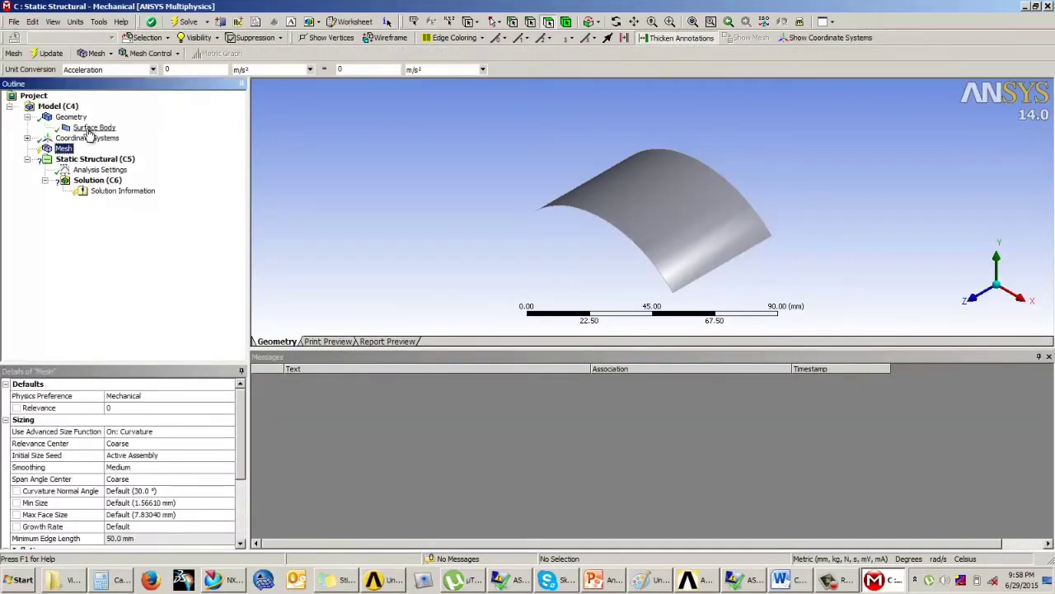
{"action": "left_click", "coordinate": [90, 128]}
{"action": "left_click", "coordinate": [158, 504]}
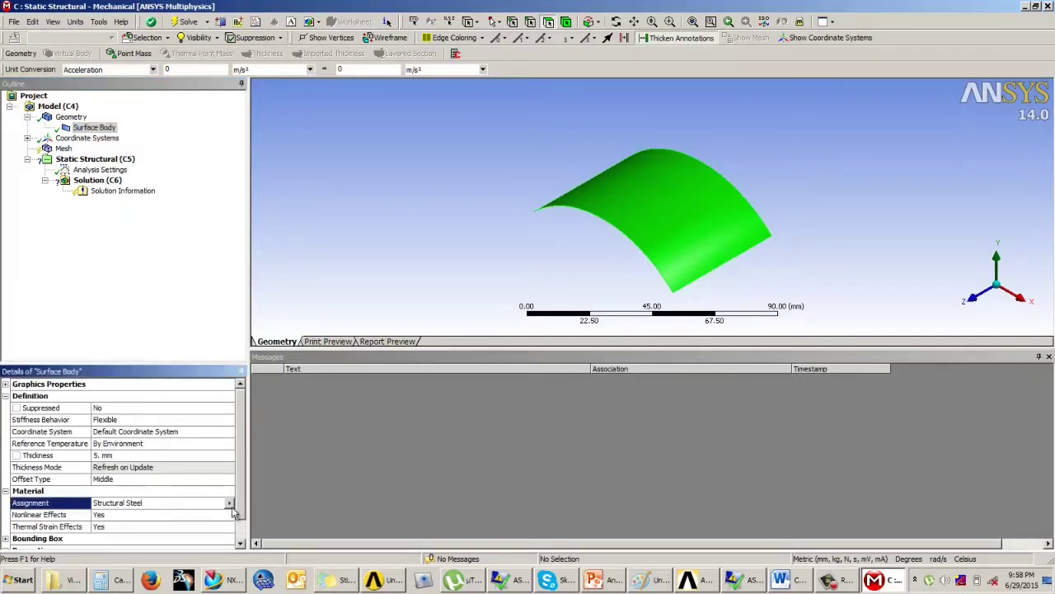
{"action": "left_click", "coordinate": [230, 503]}
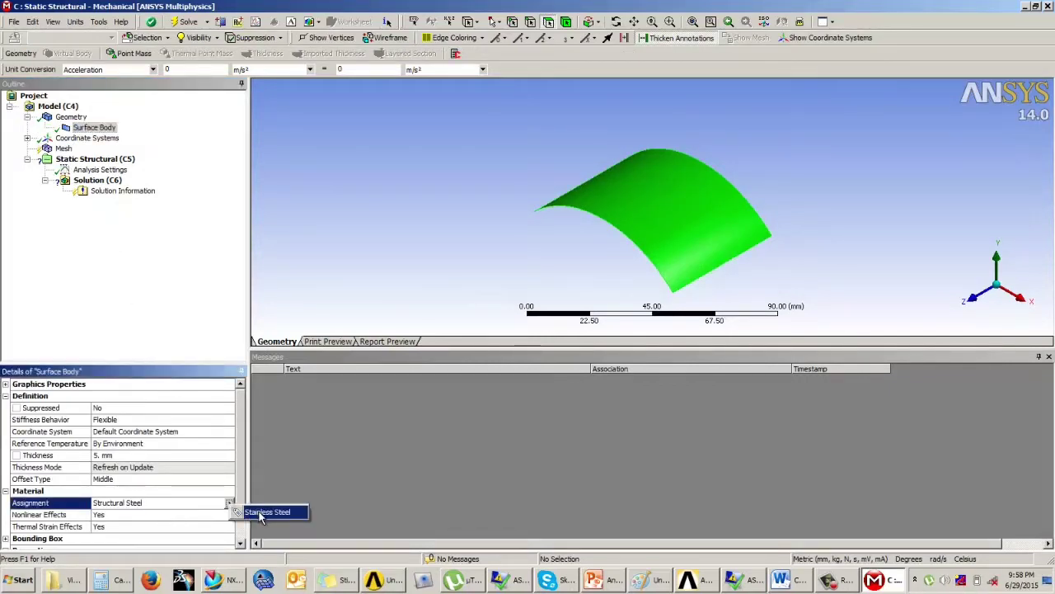
{"action": "left_click", "coordinate": [262, 513]}
{"action": "left_click", "coordinate": [840, 583]}
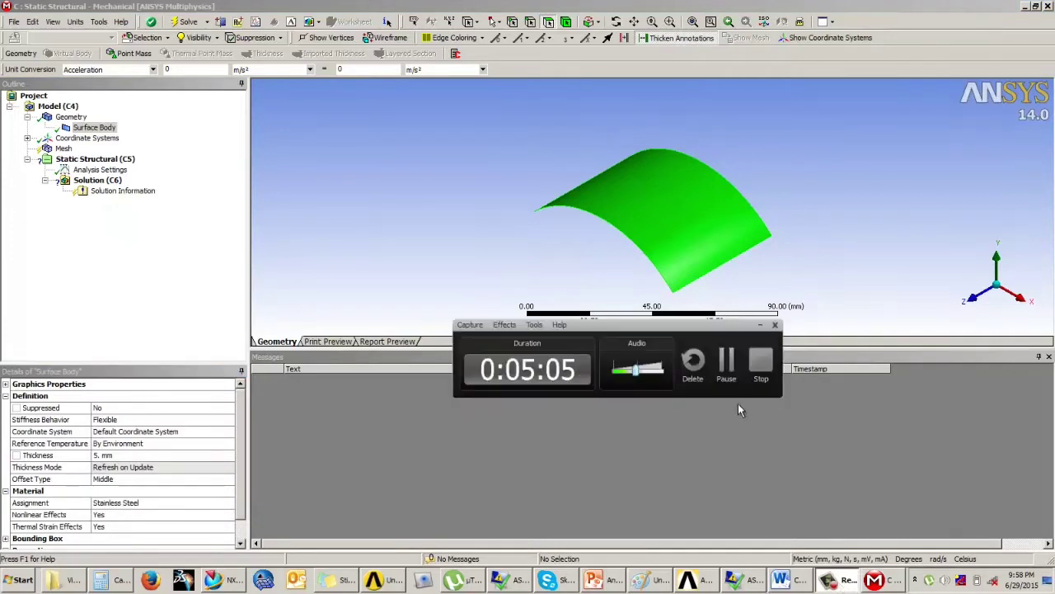
{"action": "left_click", "coordinate": [725, 361]}
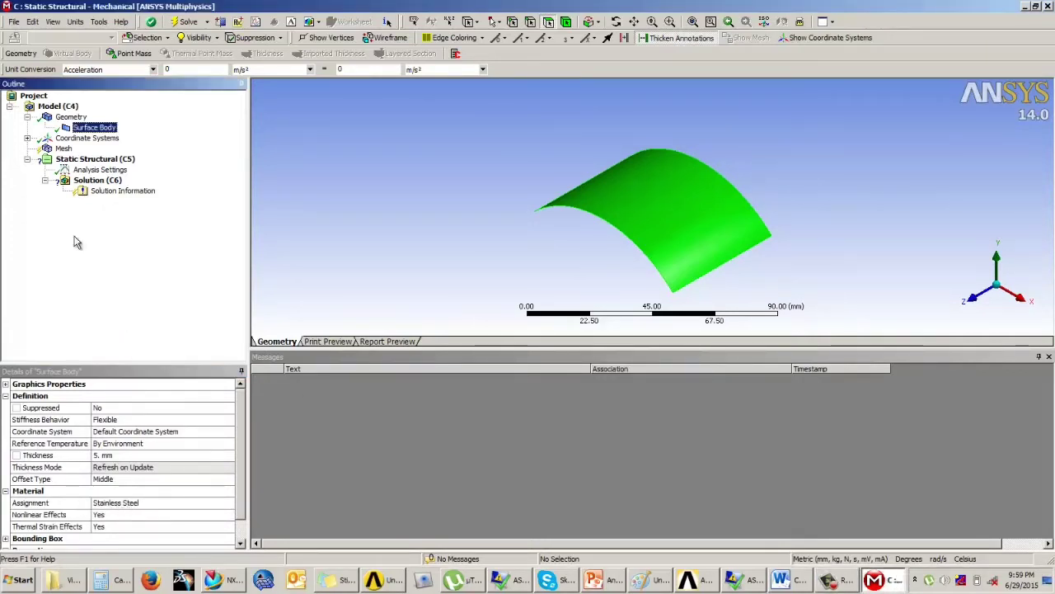
Step: Generate the arch's mesh with the default mesh settings
{"action": "left_click", "coordinate": [63, 149]}
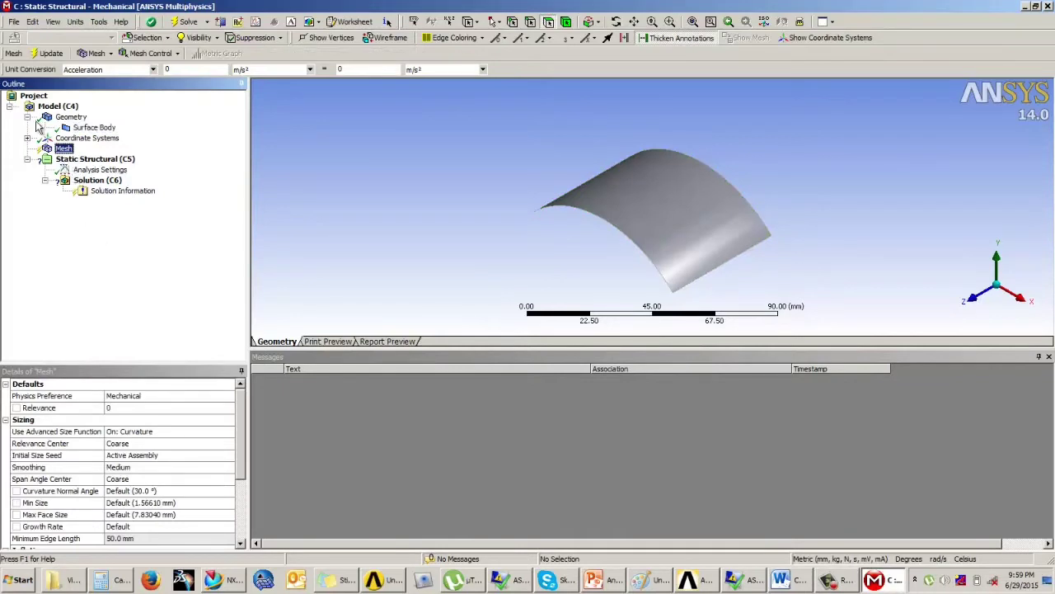
{"action": "left_click", "coordinate": [50, 55]}
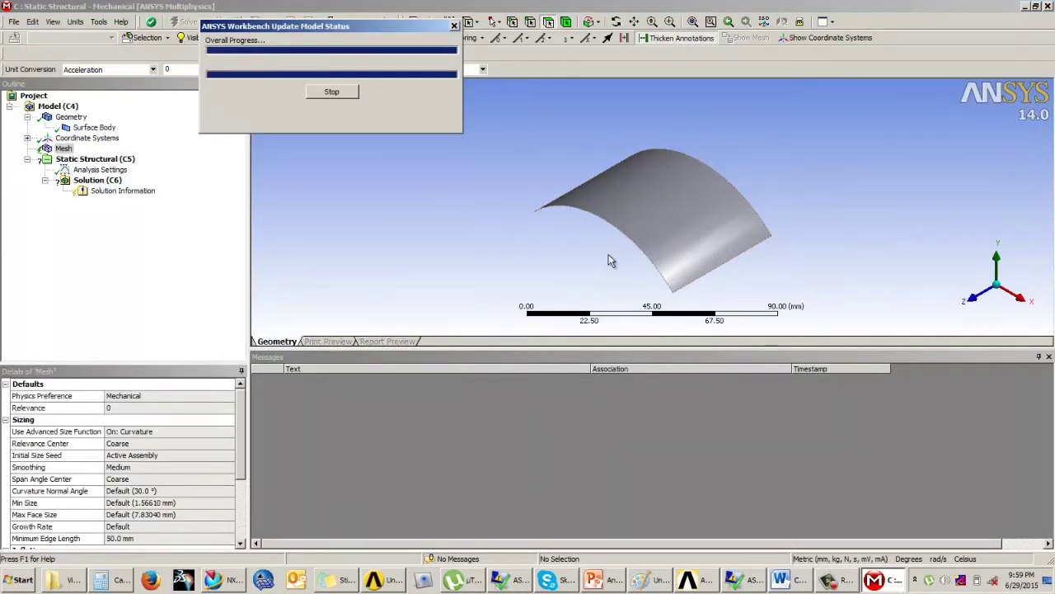
{"action": "middle_click_drag", "start_coordinate": [693, 206], "coordinate": [659, 236]}
{"action": "scroll", "coordinate": [660, 235], "scroll_direction": "up", "scroll_amount": 2}
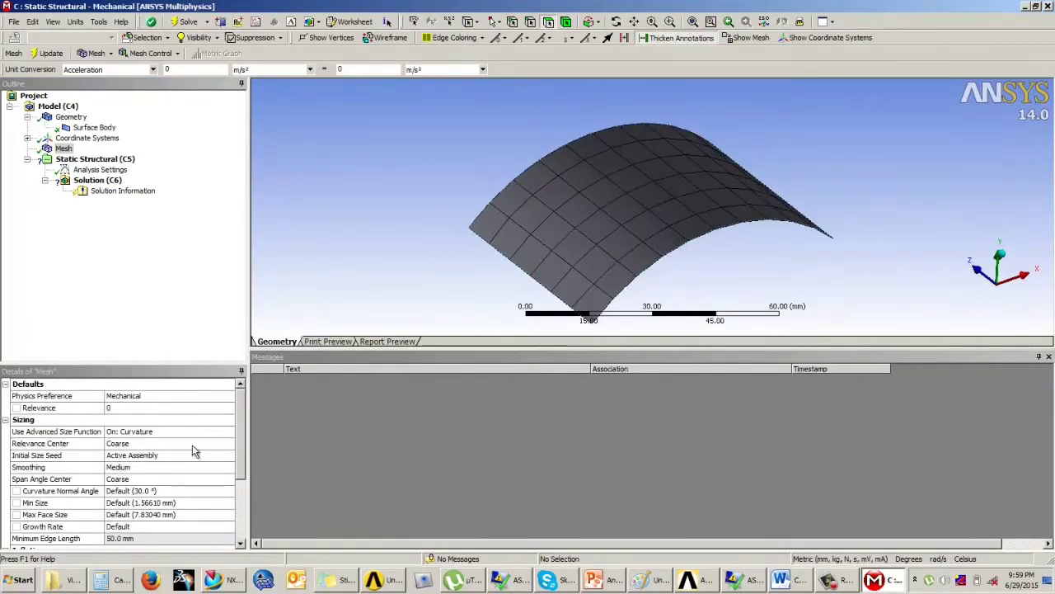
Step: Set the mesh relevance to 50 and update the arch's mesh
{"action": "left_click", "coordinate": [127, 410]}
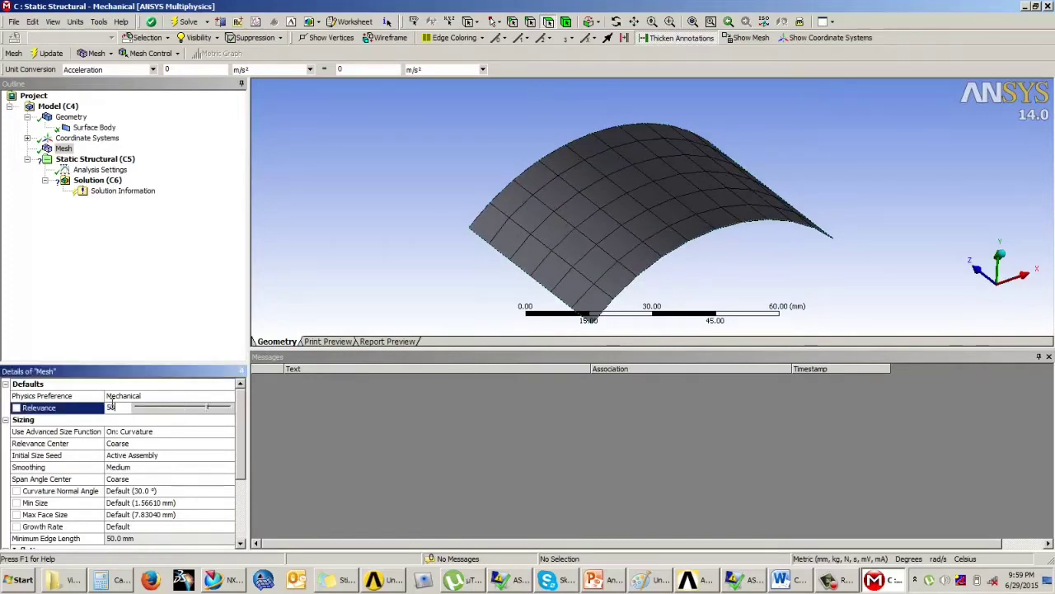
{"action": "key", "text": "Return"}
{"action": "left_click", "coordinate": [51, 53]}
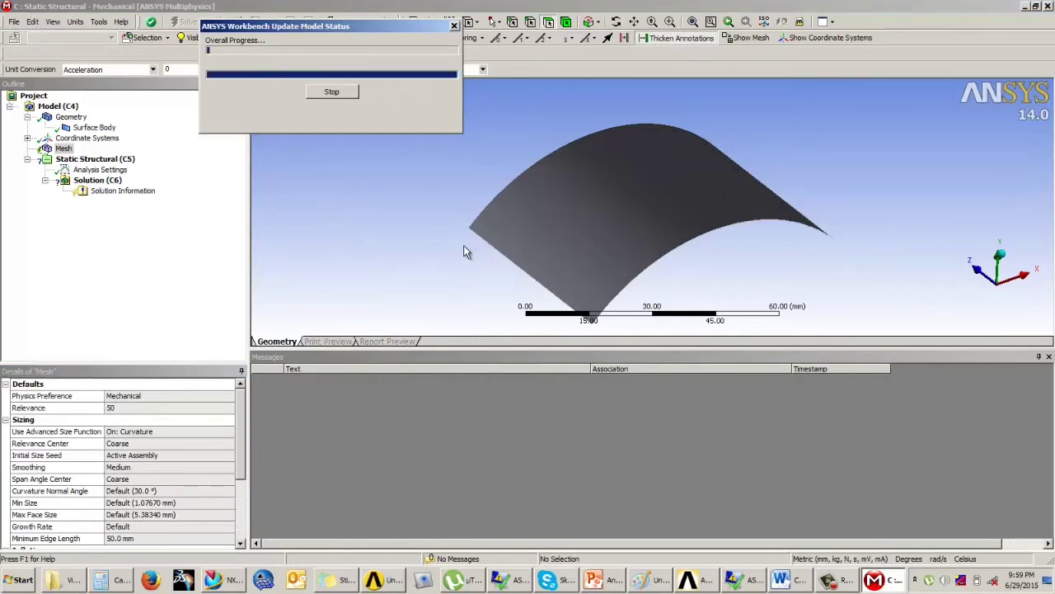
{"action": "middle_click_drag", "start_coordinate": [566, 200], "coordinate": [329, 222]}
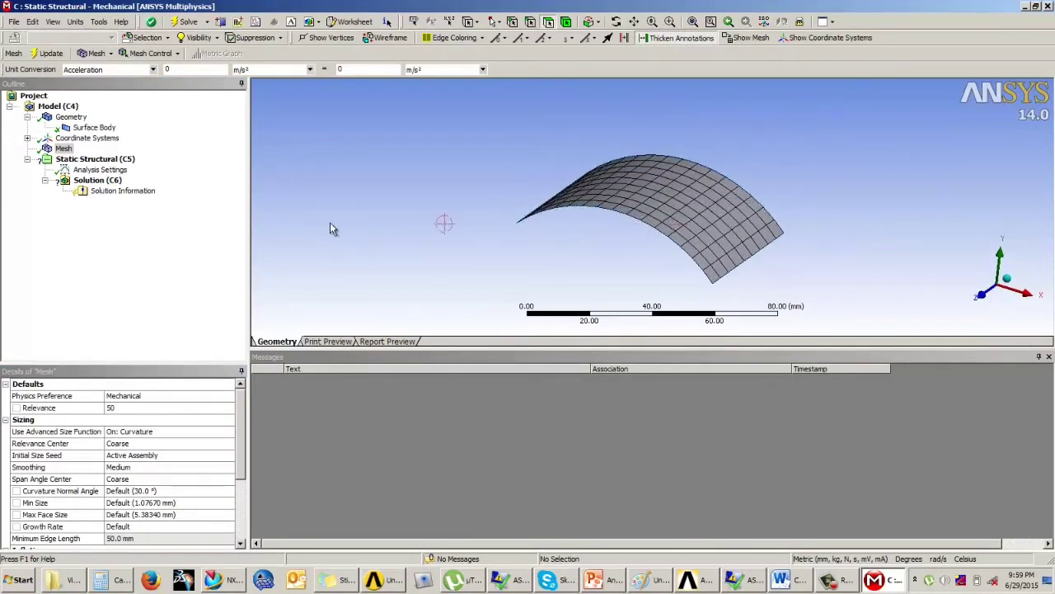
Step: Add a fixed support to the two straight end edges of the arch in the static structural analysis
{"action": "left_click", "coordinate": [95, 158]}
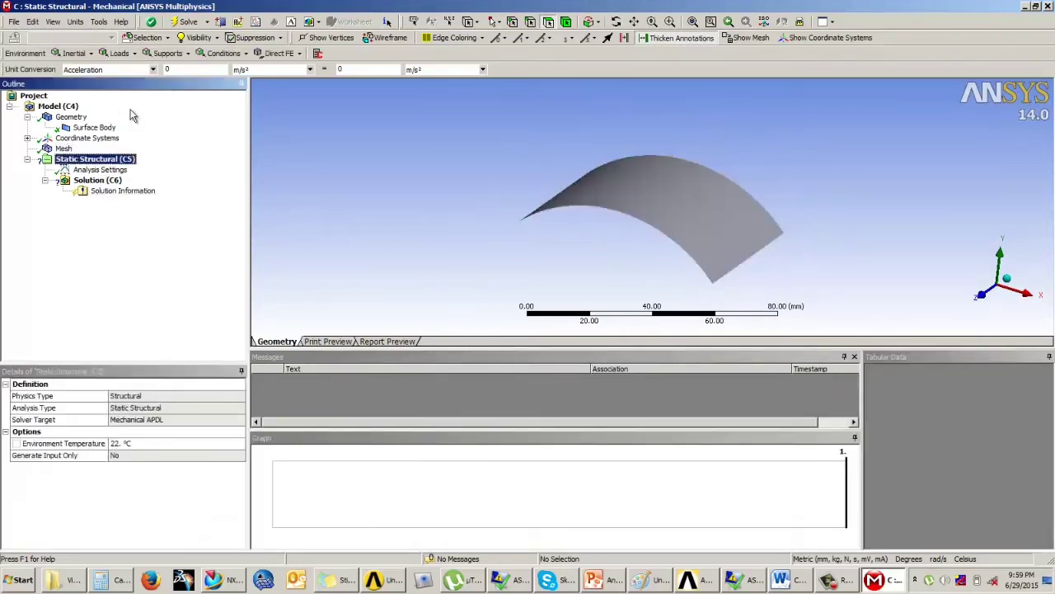
{"action": "left_click", "coordinate": [166, 53]}
{"action": "left_click", "coordinate": [174, 70]}
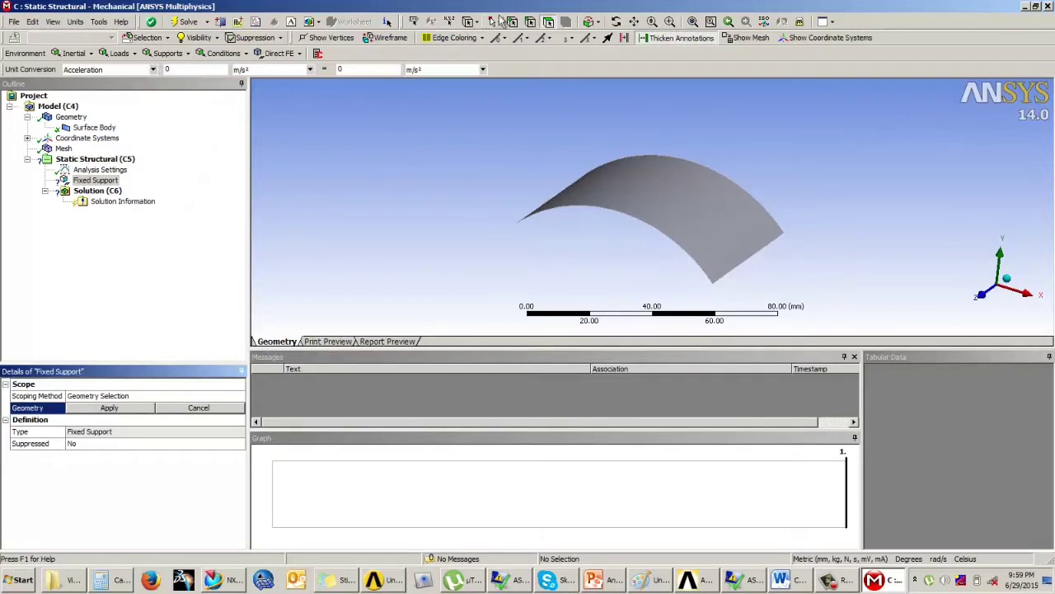
{"action": "left_click", "coordinate": [767, 255]}
{"action": "middle_click_drag", "start_coordinate": [690, 238], "coordinate": [647, 245]}
{"action": "left_click", "coordinate": [647, 245], "text": "ctrl"}
{"action": "middle_click_drag", "start_coordinate": [746, 245], "coordinate": [684, 216]}
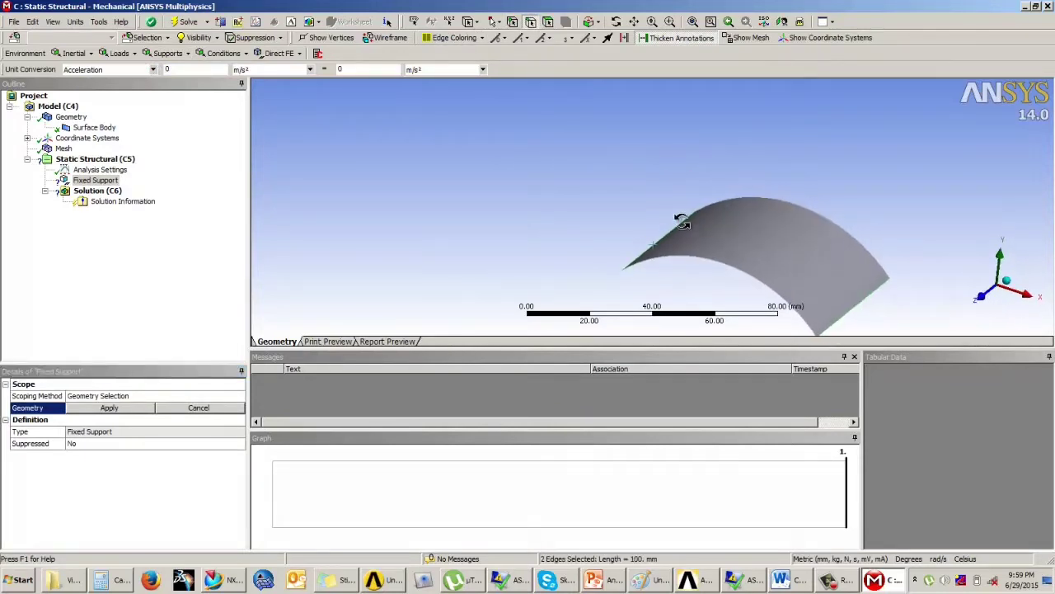
{"action": "left_click", "coordinate": [109, 408]}
{"action": "middle_click_drag", "start_coordinate": [725, 264], "coordinate": [633, 187]}
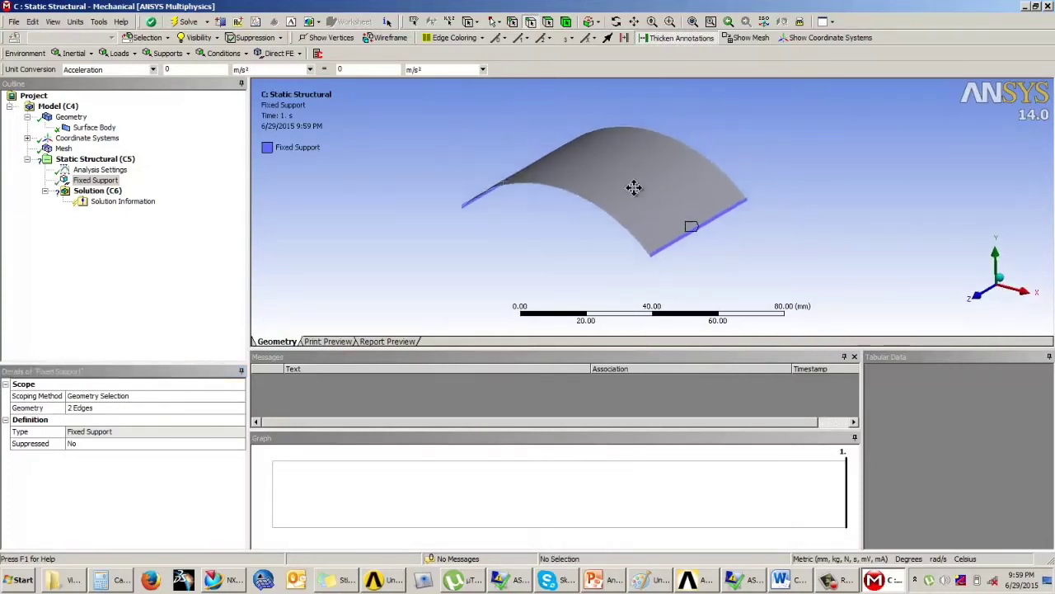
Step: Apply a 1 MPa pressure normal to the arch's curved face
{"action": "left_click", "coordinate": [88, 160]}
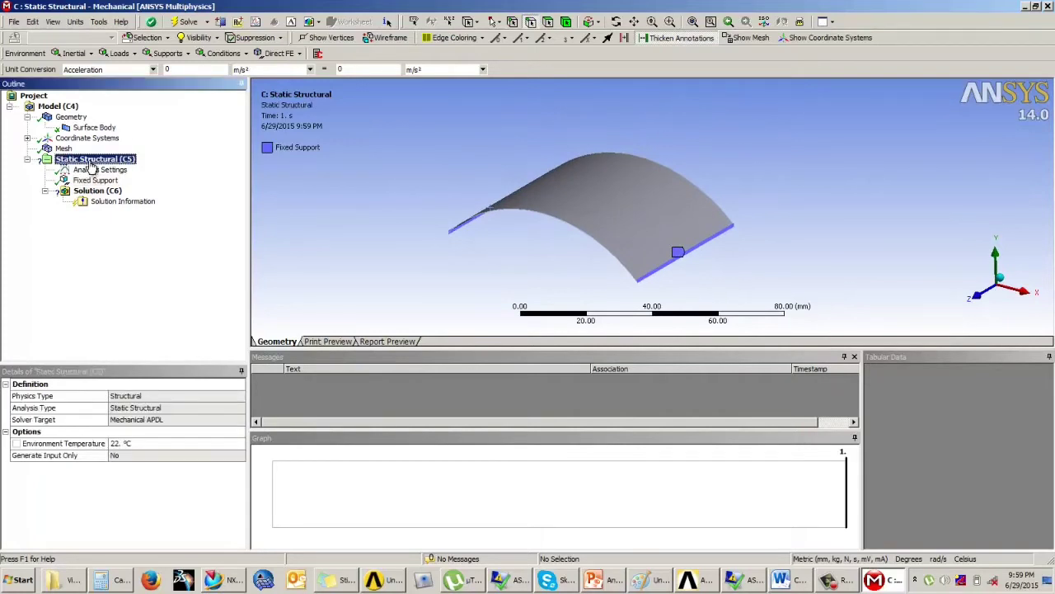
{"action": "left_click", "coordinate": [119, 53]}
{"action": "left_click", "coordinate": [126, 70]}
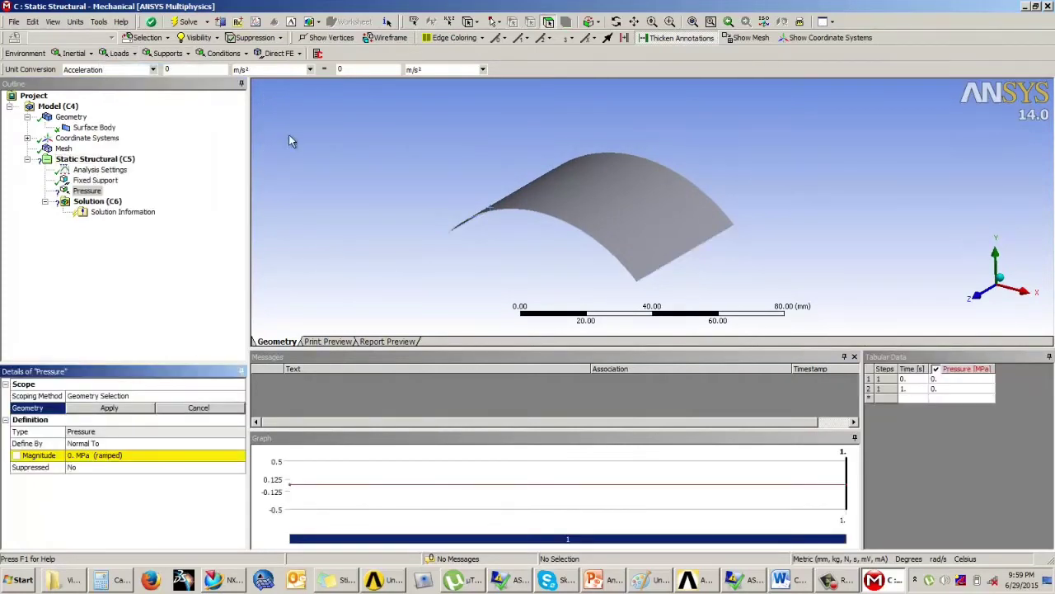
{"action": "left_click", "coordinate": [581, 200]}
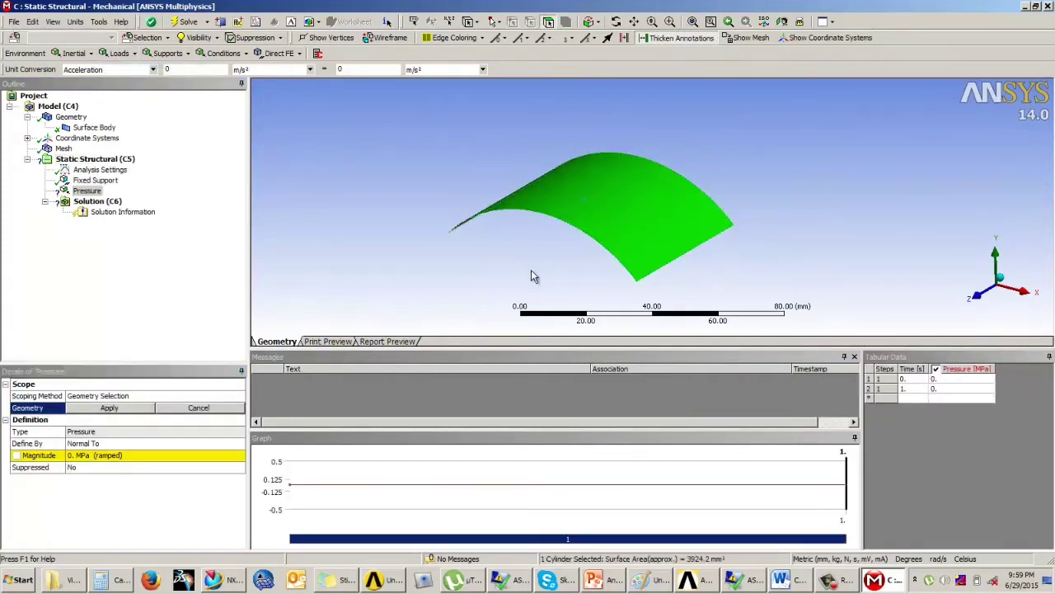
{"action": "left_click", "coordinate": [111, 408]}
{"action": "left_click", "coordinate": [97, 455]}
{"action": "type", "text": "1"}
{"action": "key", "text": "Return"}
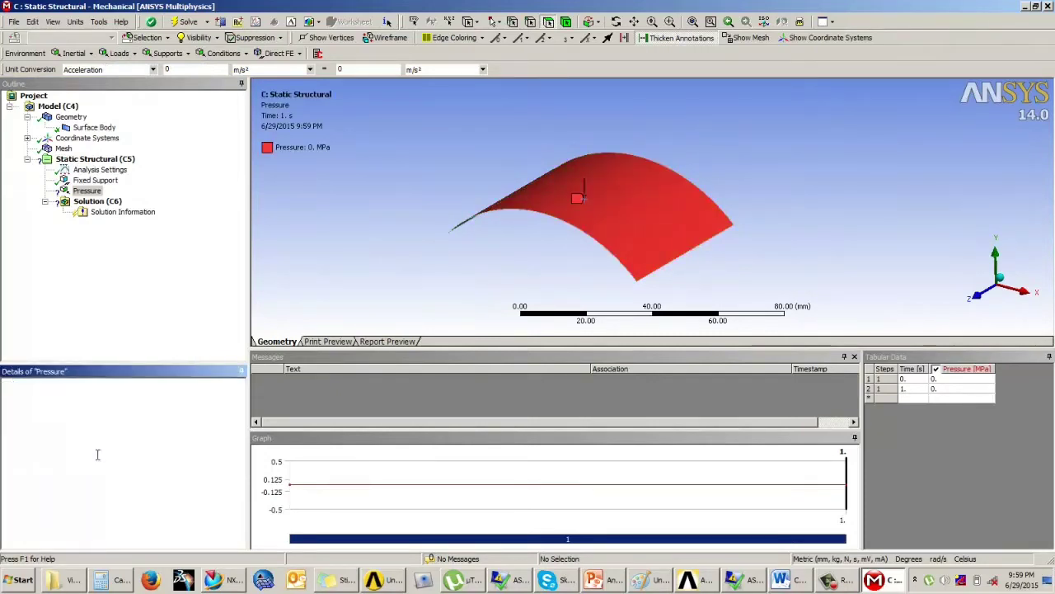
Step: Solve the arch's static structural analysis under the fixed supports and applied pressure
{"action": "left_click", "coordinate": [98, 201]}
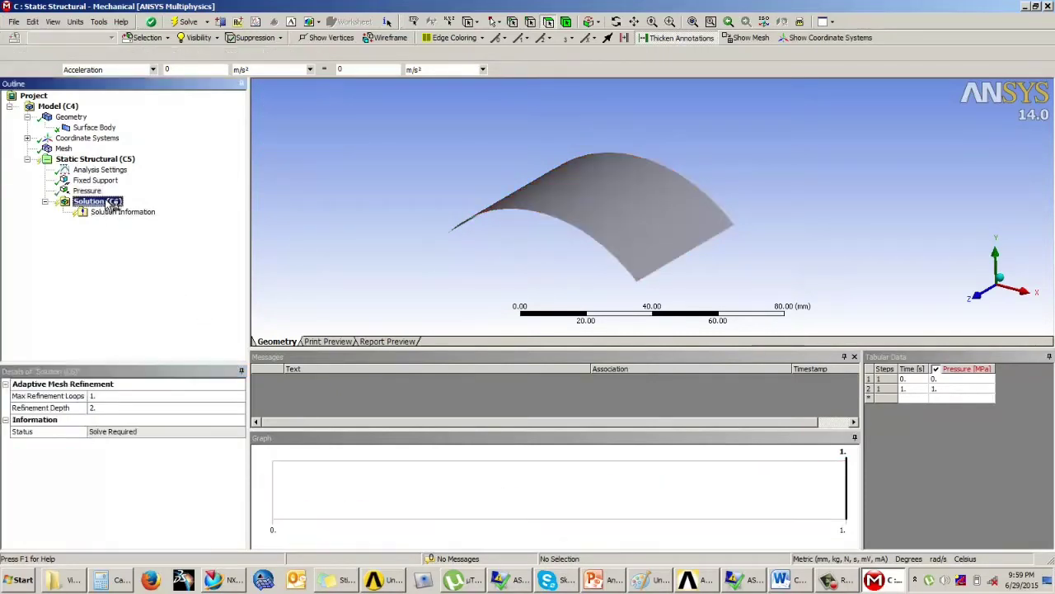
{"action": "right_click", "coordinate": [110, 206]}
{"action": "left_click", "coordinate": [129, 226]}
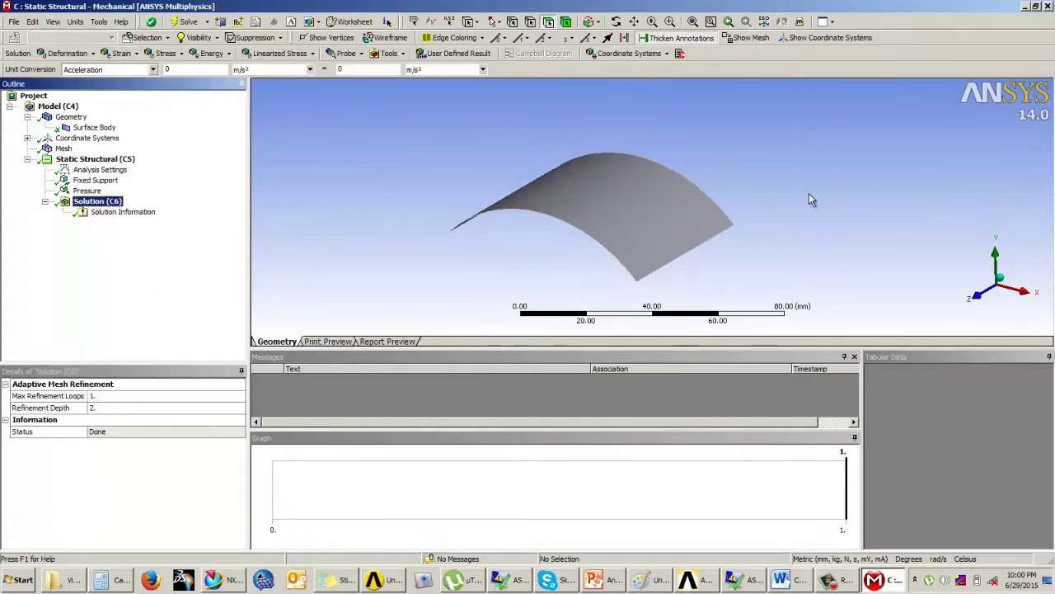
Step: Link a Linear Buckling system to the arch's static structural solution in the project schematic and open its setup
{"action": "left_click", "coordinate": [1048, 6]}
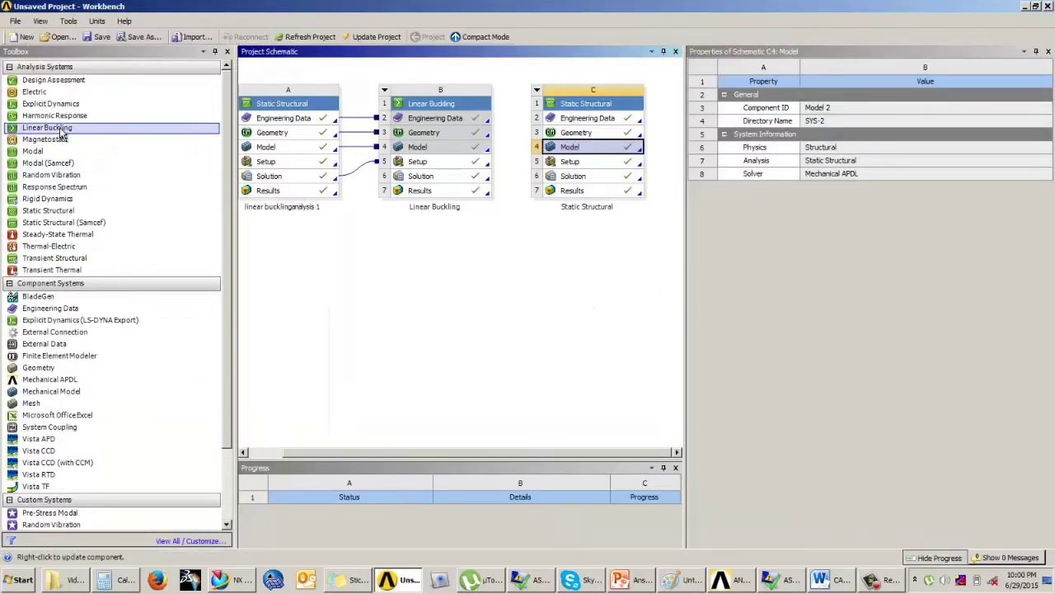
{"action": "left_click_drag", "start_coordinate": [60, 132], "coordinate": [592, 182]}
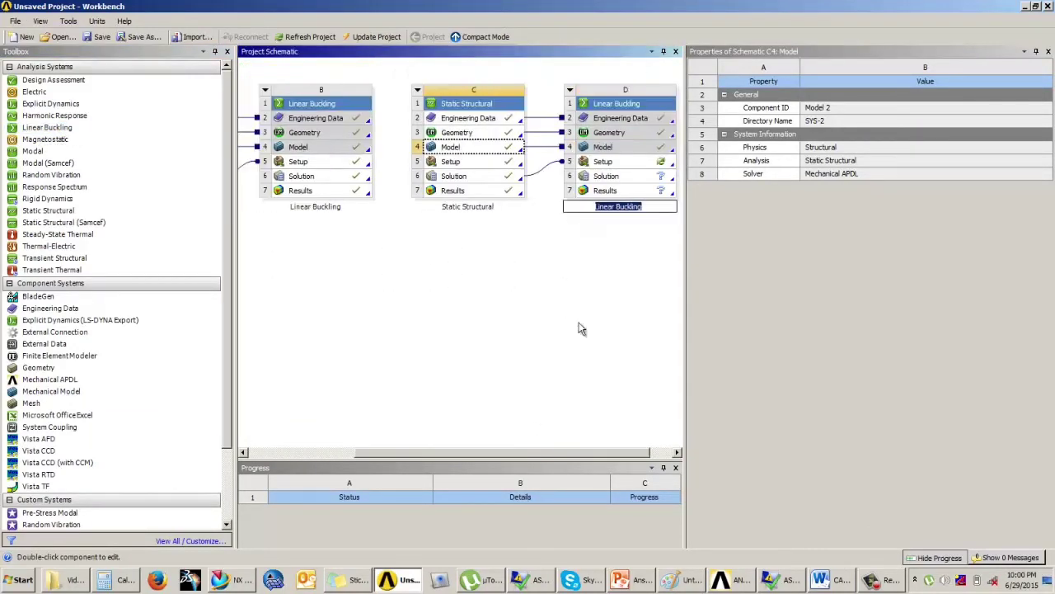
{"action": "left_click", "coordinate": [590, 292]}
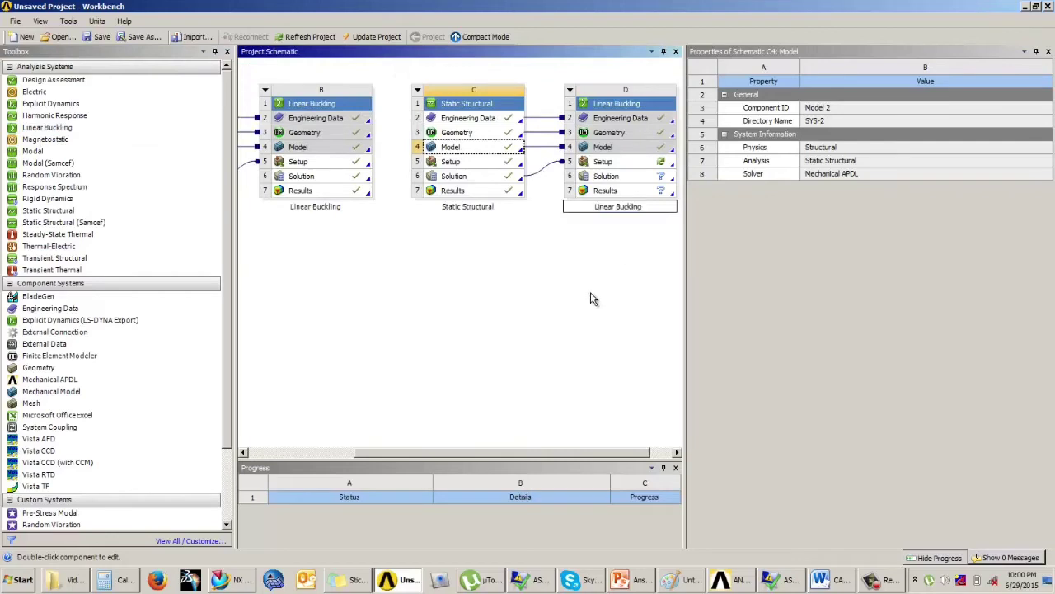
{"action": "double_click", "coordinate": [615, 165]}
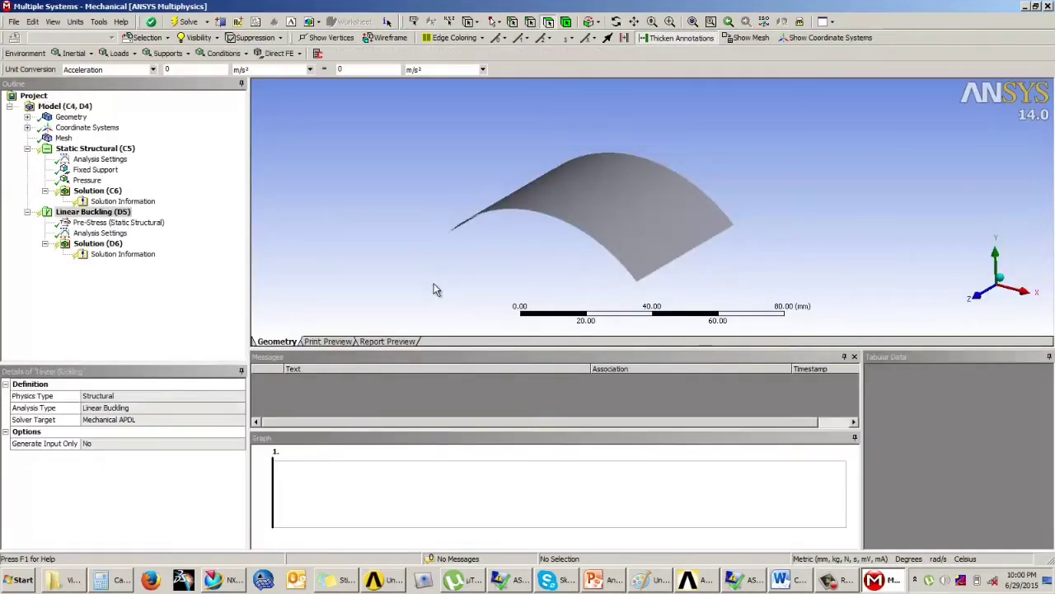
Step: Solve the arch's linear buckling analysis with the default analysis settings
{"action": "left_click", "coordinate": [94, 234]}
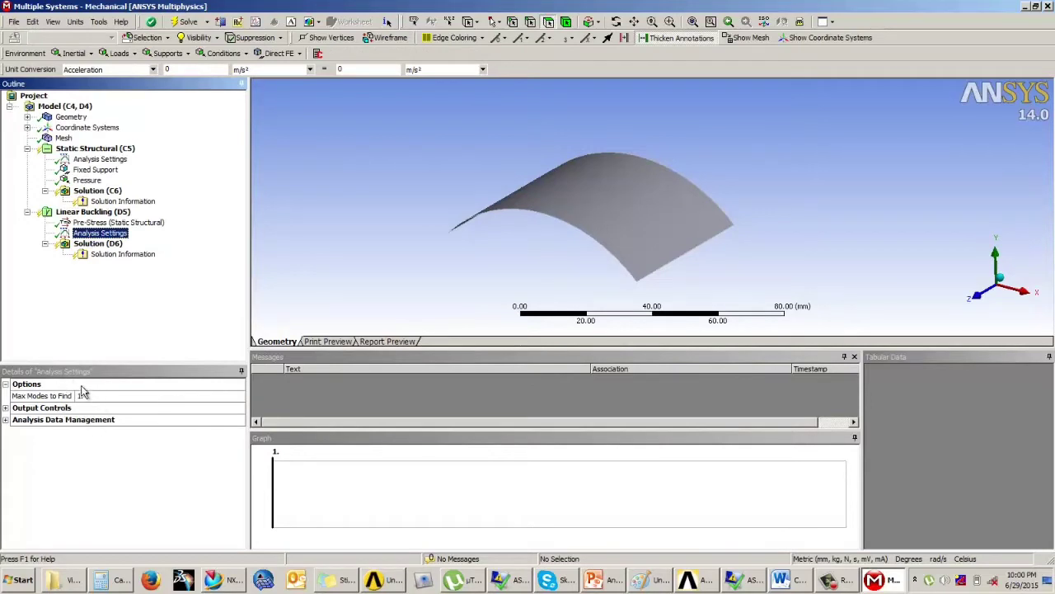
{"action": "left_click", "coordinate": [97, 243]}
{"action": "right_click", "coordinate": [92, 245]}
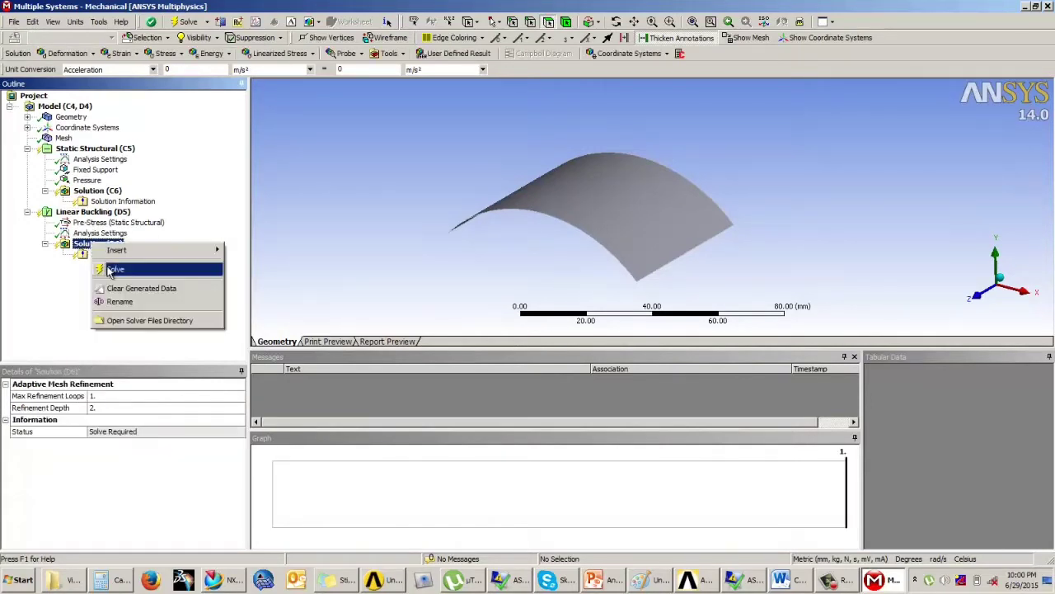
{"action": "left_click", "coordinate": [114, 269]}
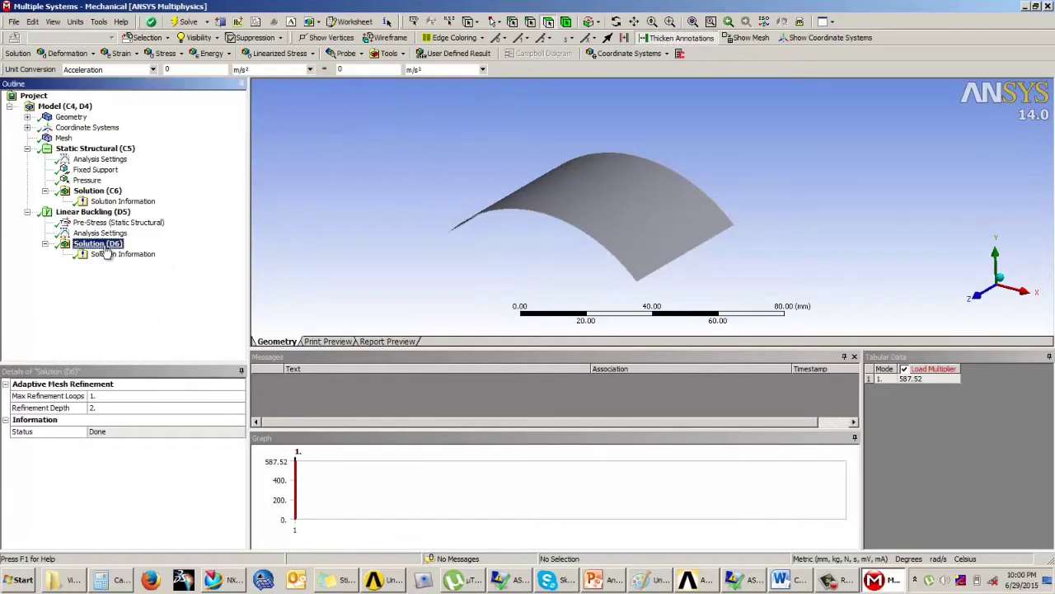
Step: Create a mode shape result from the first mode's load multiplier and evaluate its total deformation
{"action": "left_click", "coordinate": [911, 380]}
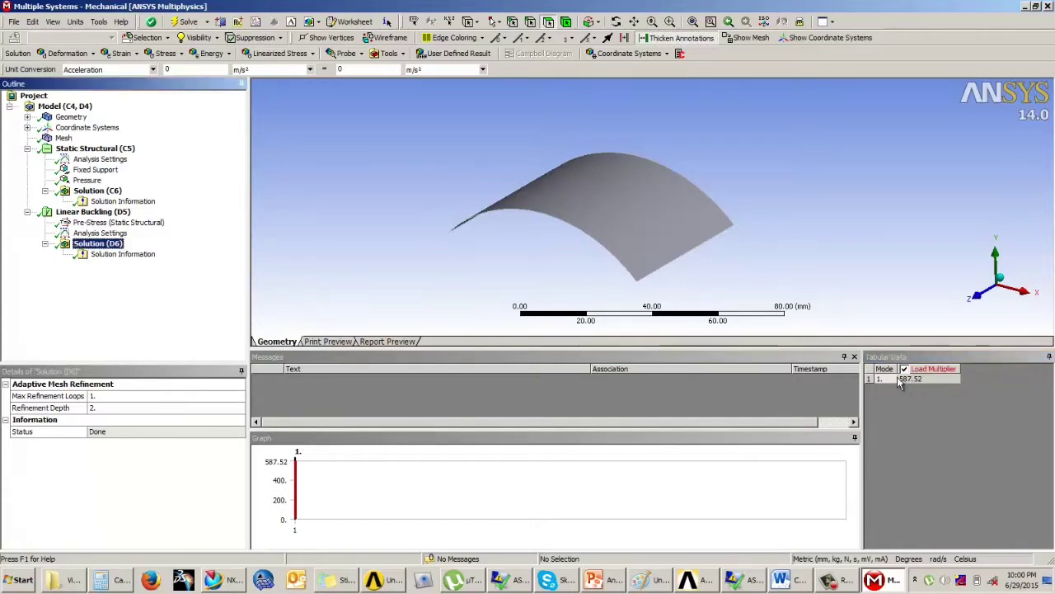
{"action": "left_click", "coordinate": [908, 379]}
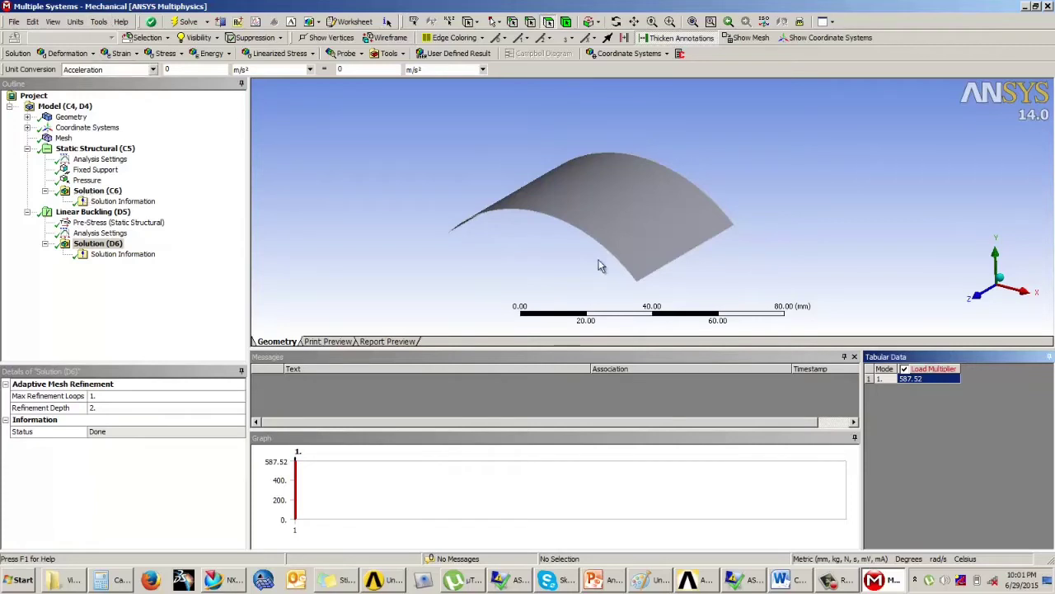
{"action": "left_click_drag", "start_coordinate": [601, 265], "coordinate": [608, 212]}
{"action": "right_click", "coordinate": [926, 381]}
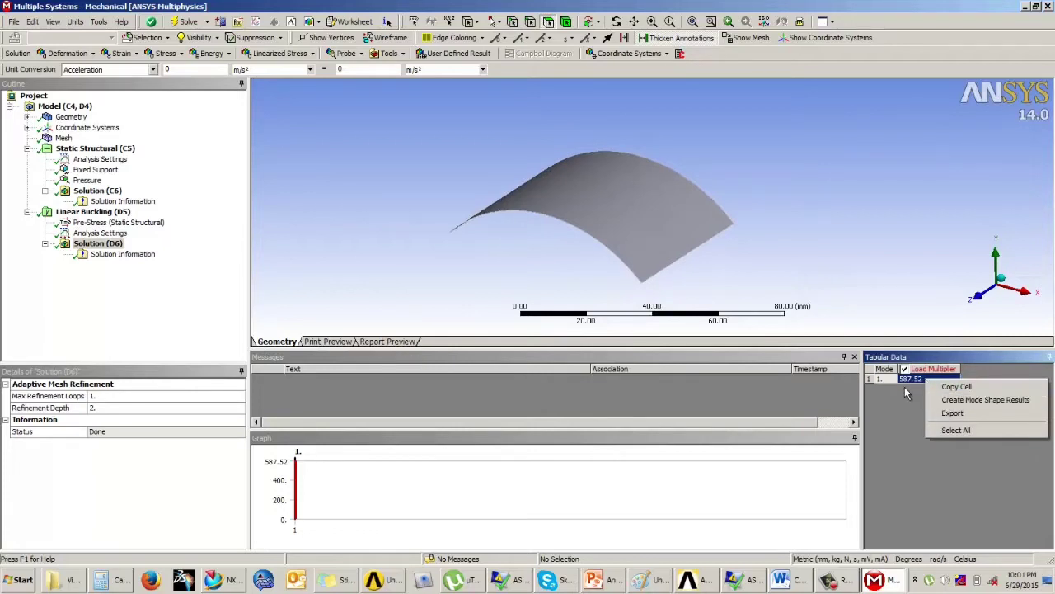
{"action": "left_click", "coordinate": [961, 402]}
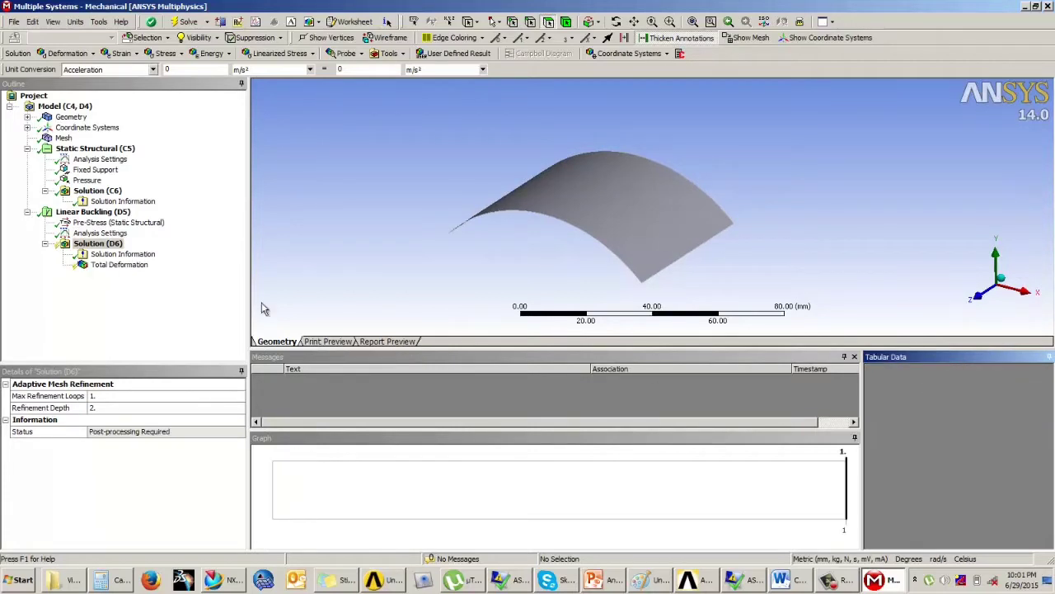
{"action": "left_click", "coordinate": [124, 264]}
{"action": "right_click", "coordinate": [135, 266]}
{"action": "left_click", "coordinate": [152, 291]}
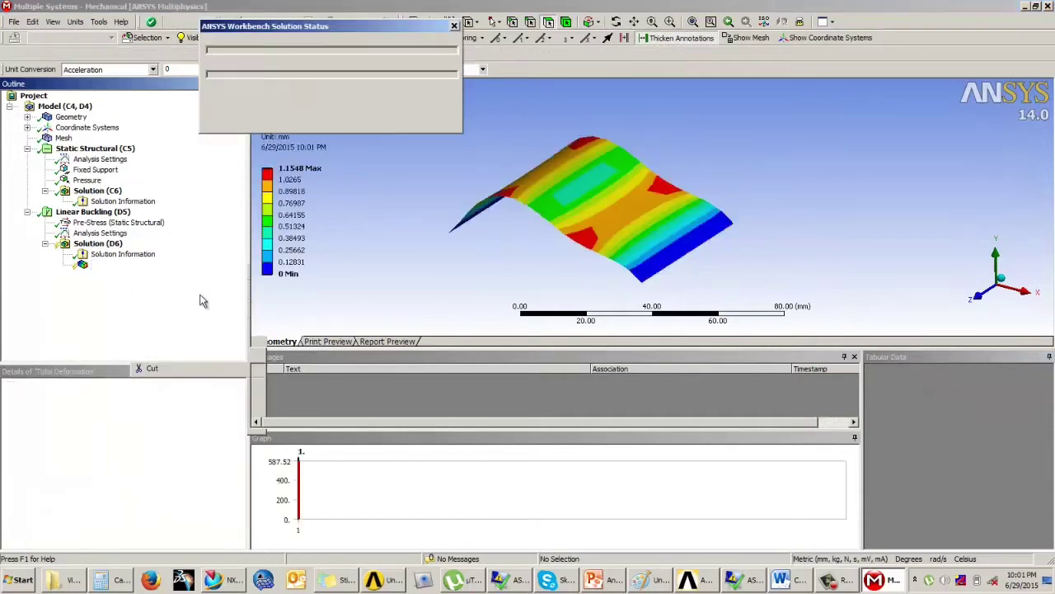
Step: Animate the arch's first buckling mode shape, examine the deformation, and stop the animation
{"action": "middle_click_drag", "start_coordinate": [582, 219], "coordinate": [623, 208]}
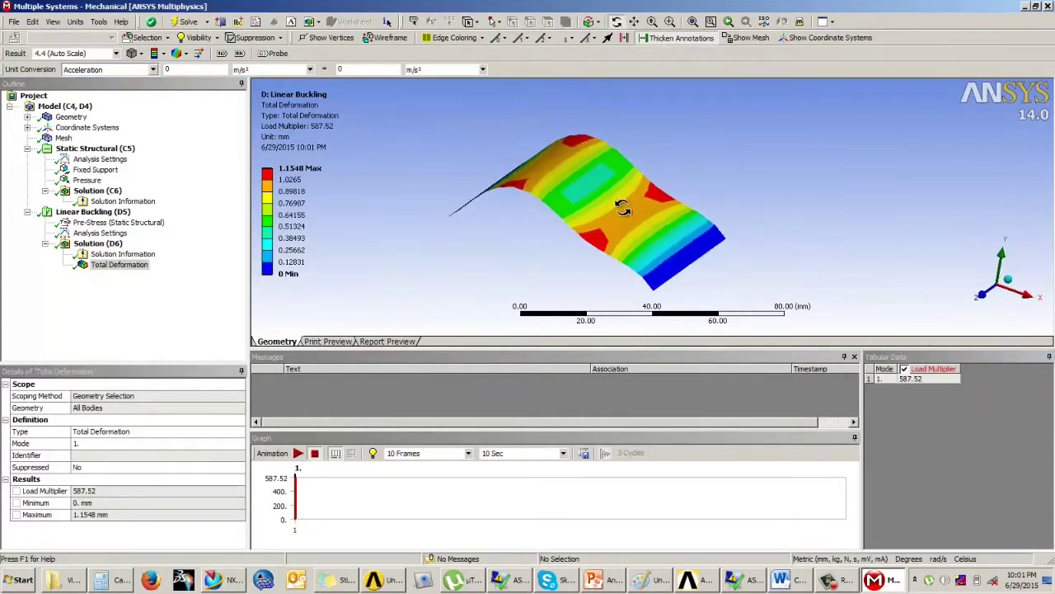
{"action": "left_click", "coordinate": [298, 453]}
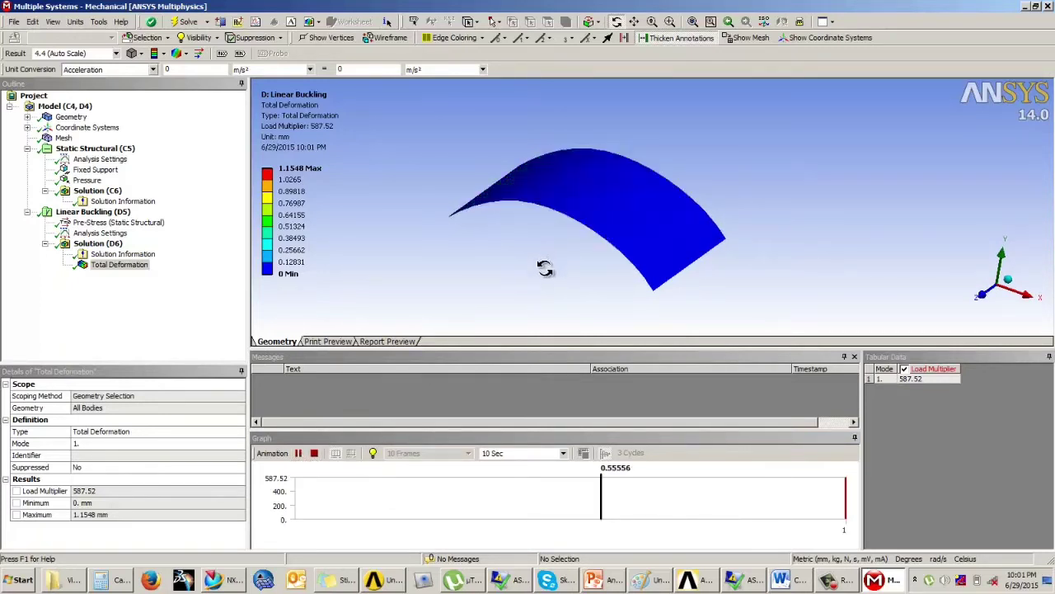
{"action": "left_click", "coordinate": [317, 455]}
{"action": "mouse_move", "coordinate": [599, 248]}
{"action": "left_mouse_down"}
{"action": "mouse_move", "coordinate": [570, 228]}
{"action": "mouse_move", "coordinate": [580, 242]}
{"action": "left_mouse_up"}
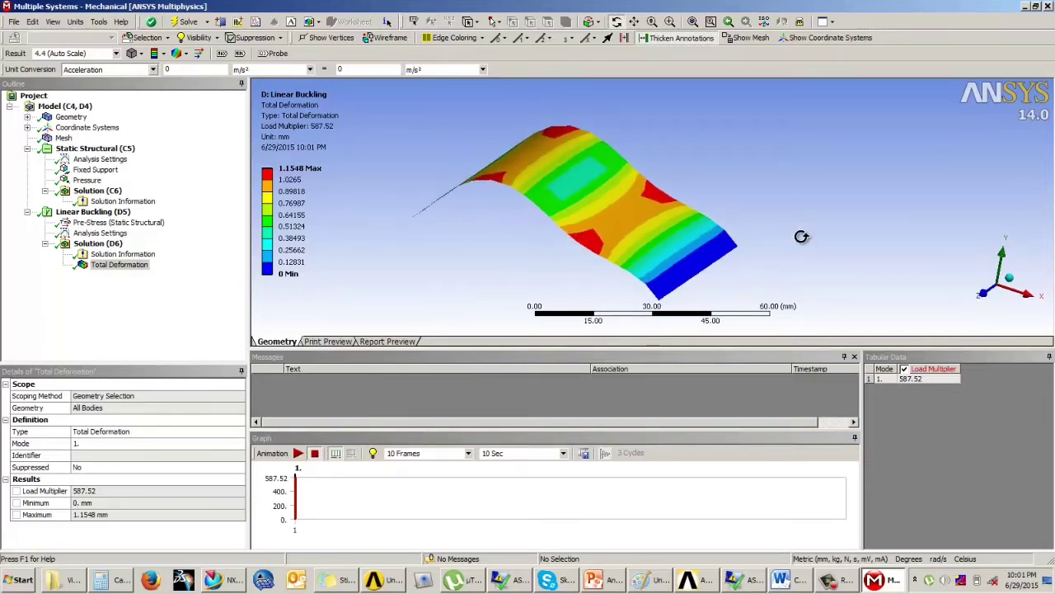
{"action": "left_click", "coordinate": [831, 581]}
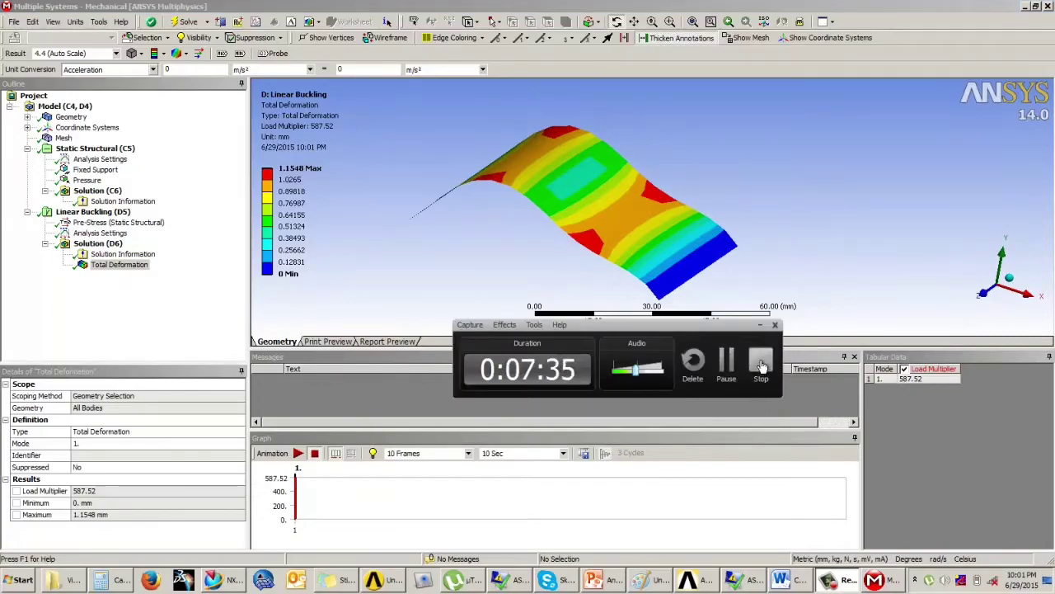
{"action": "left_click", "coordinate": [762, 363]}
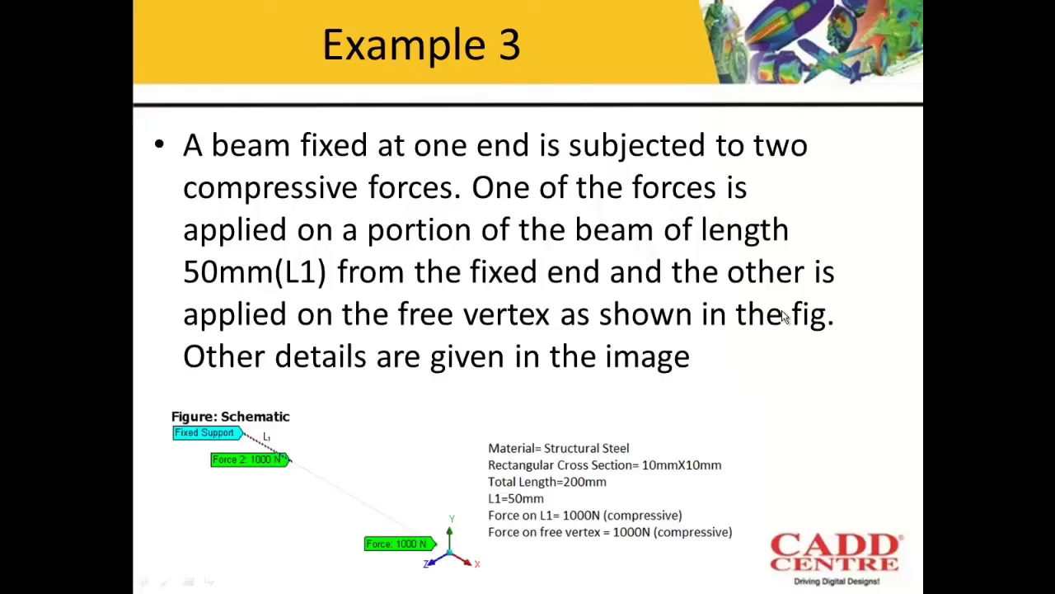
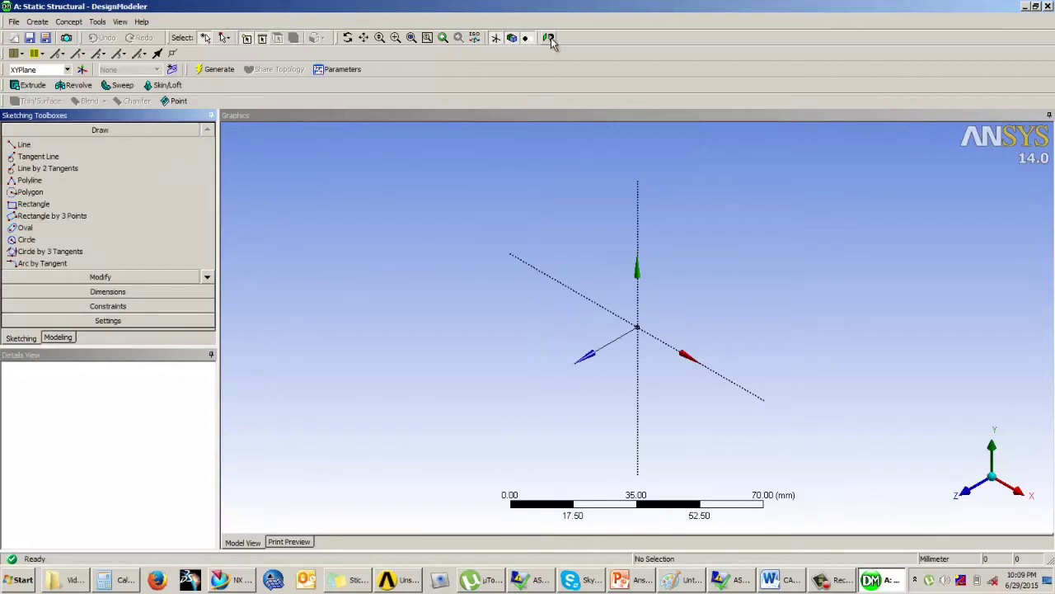
Step: Orient the view normal to the XY plane for sketching
{"action": "left_click", "coordinate": [548, 37]}
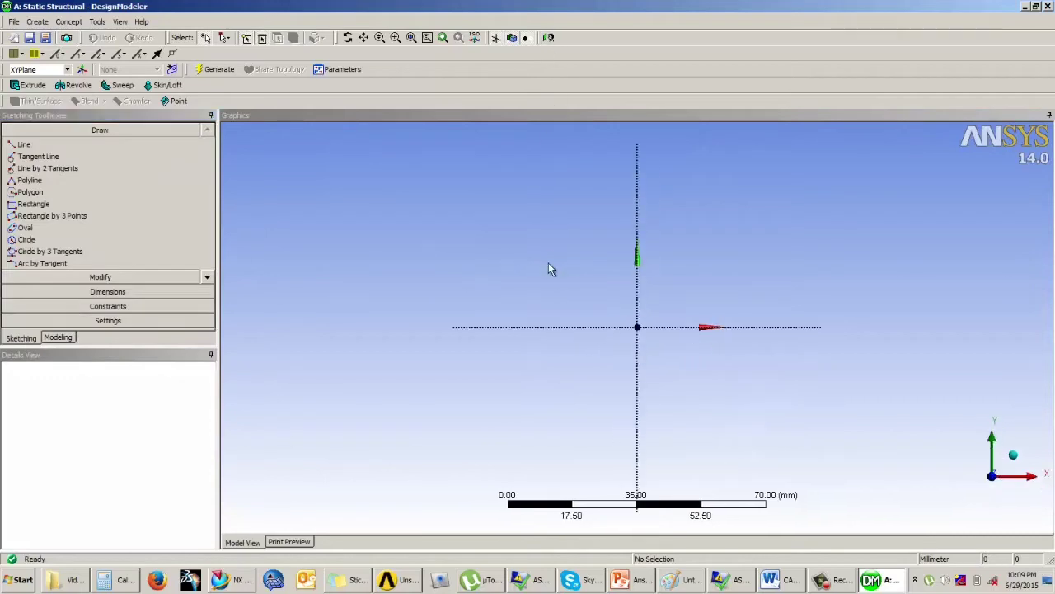
{"action": "left_click", "coordinate": [37, 149]}
{"action": "left_click_drag", "start_coordinate": [459, 228], "coordinate": [486, 229]}
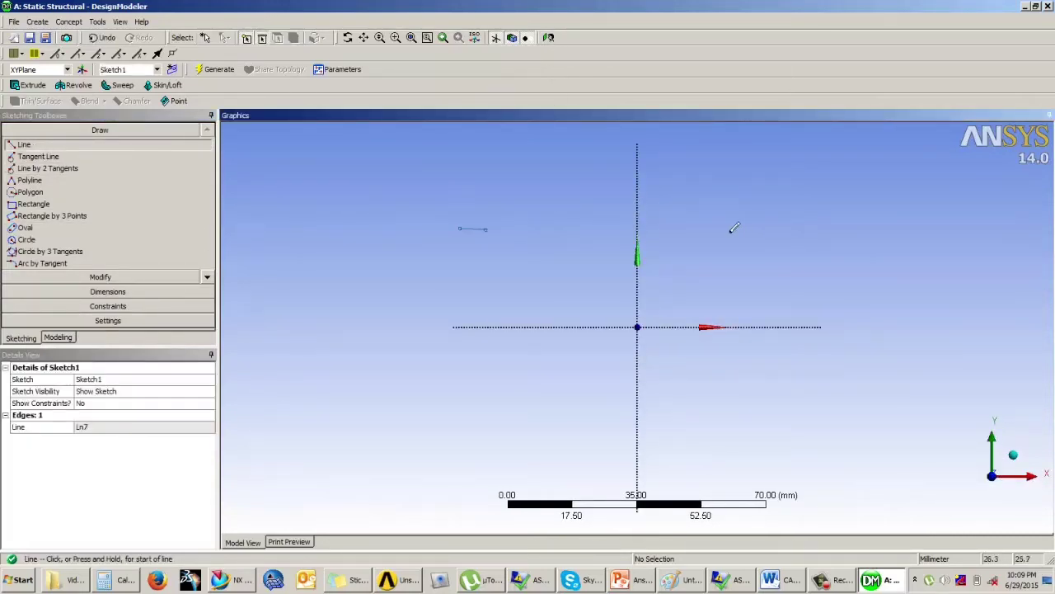
{"action": "key", "text": "ctrl+z"}
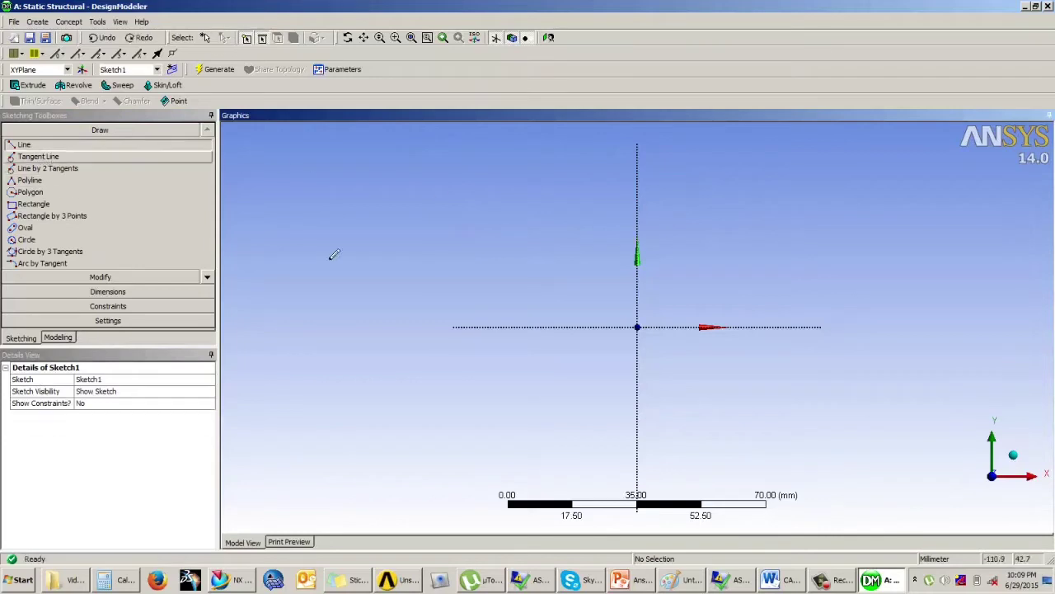
{"action": "left_click_drag", "start_coordinate": [466, 266], "coordinate": [831, 267]}
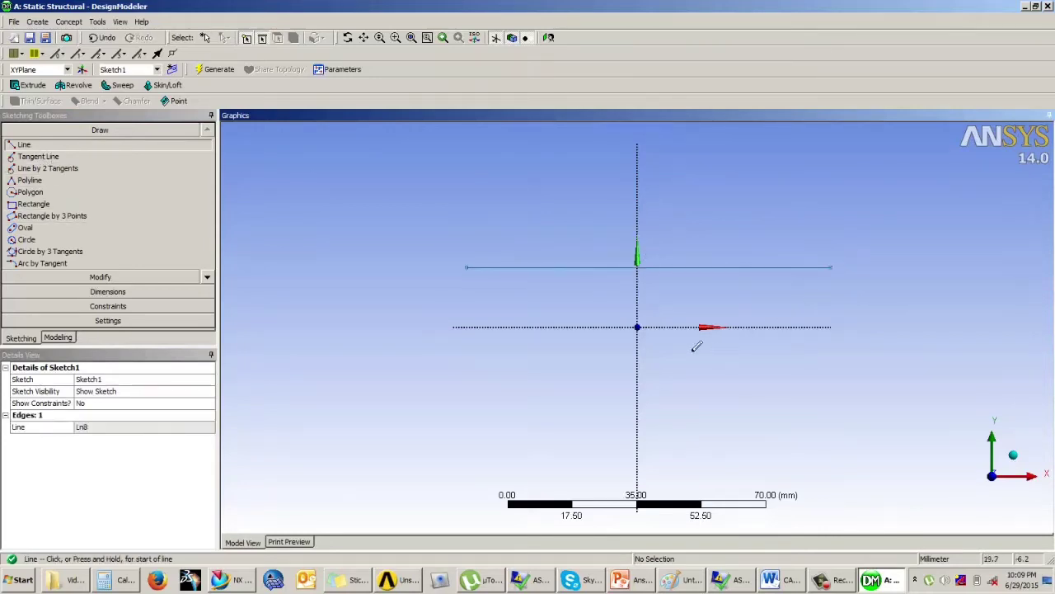
{"action": "key", "text": "ctrl+z"}
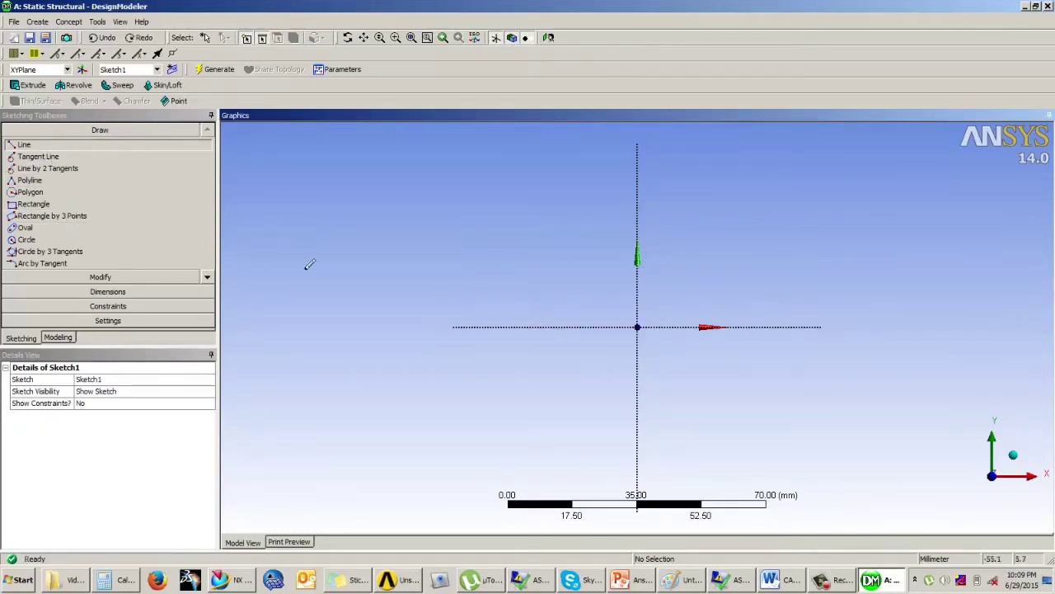
Step: Sketch an open-ended polyline of two collinear segments along the X axis, about 23 mm and 59 mm long
{"action": "left_click", "coordinate": [30, 180]}
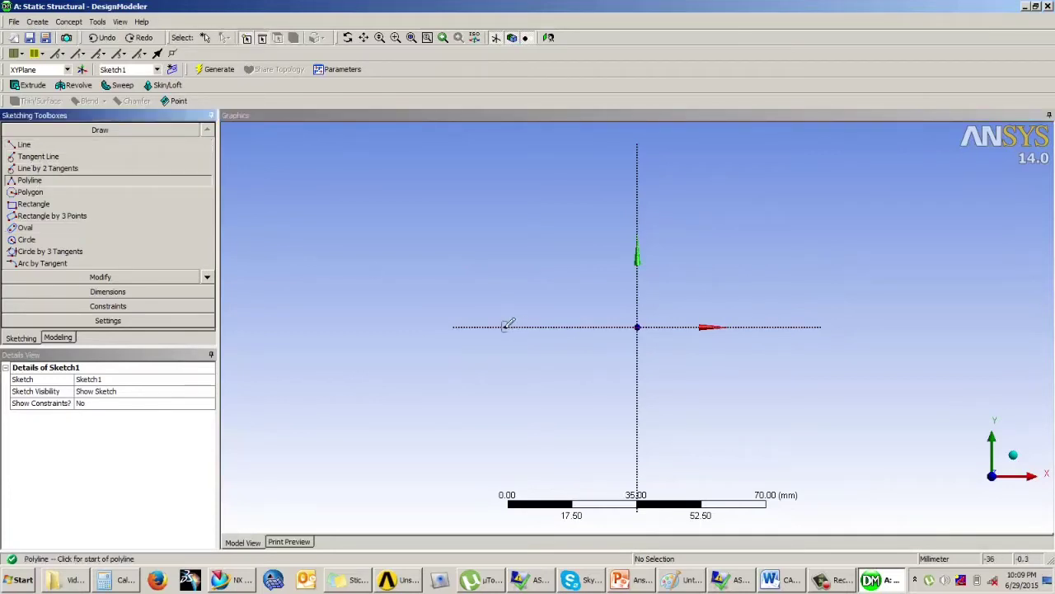
{"action": "left_click", "coordinate": [493, 326]}
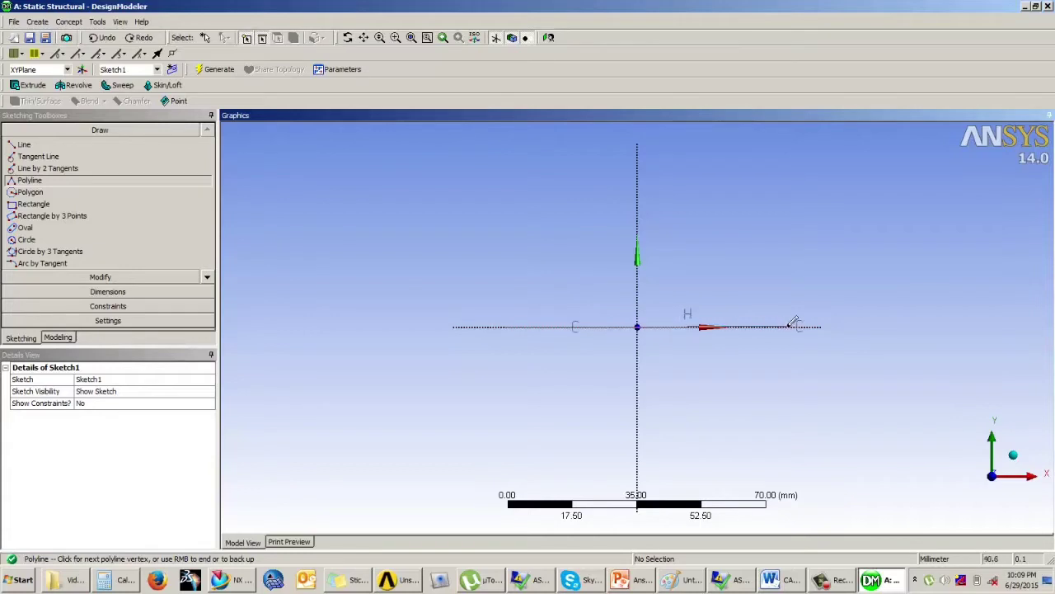
{"action": "left_click", "coordinate": [809, 327]}
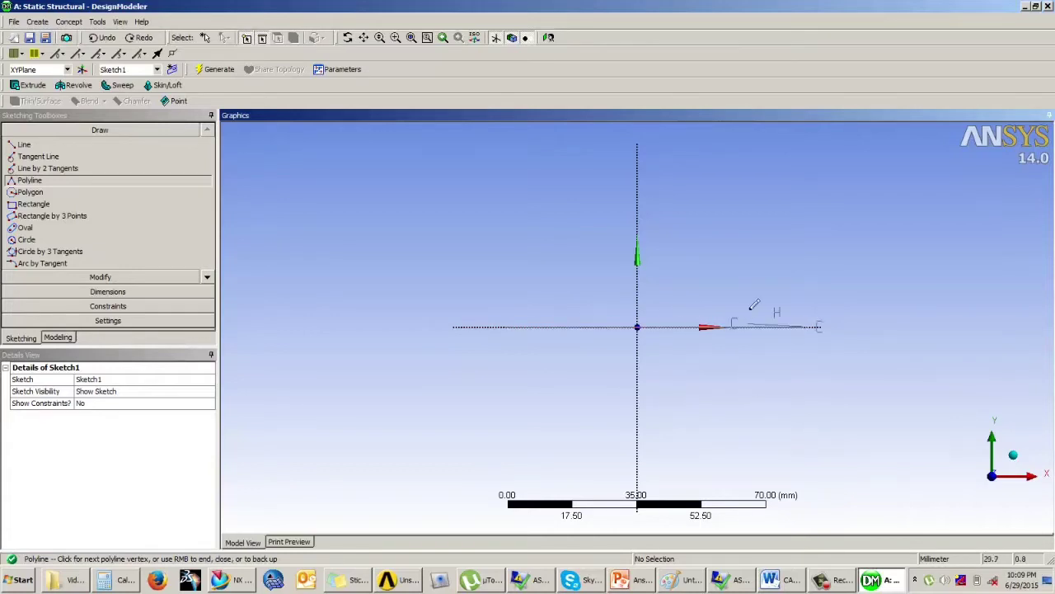
{"action": "right_click", "coordinate": [841, 258]}
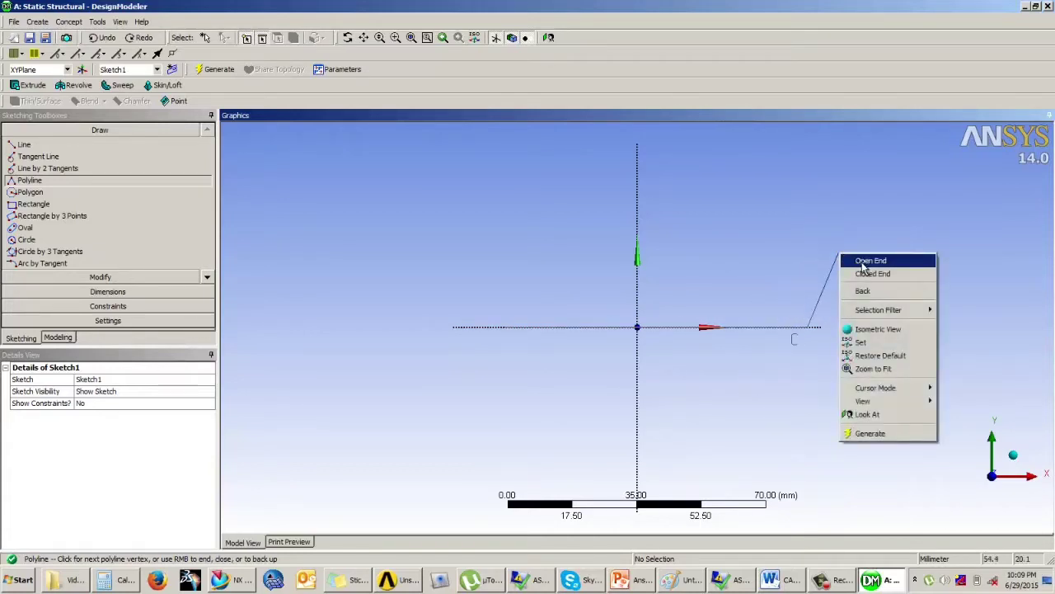
{"action": "left_click", "coordinate": [870, 261]}
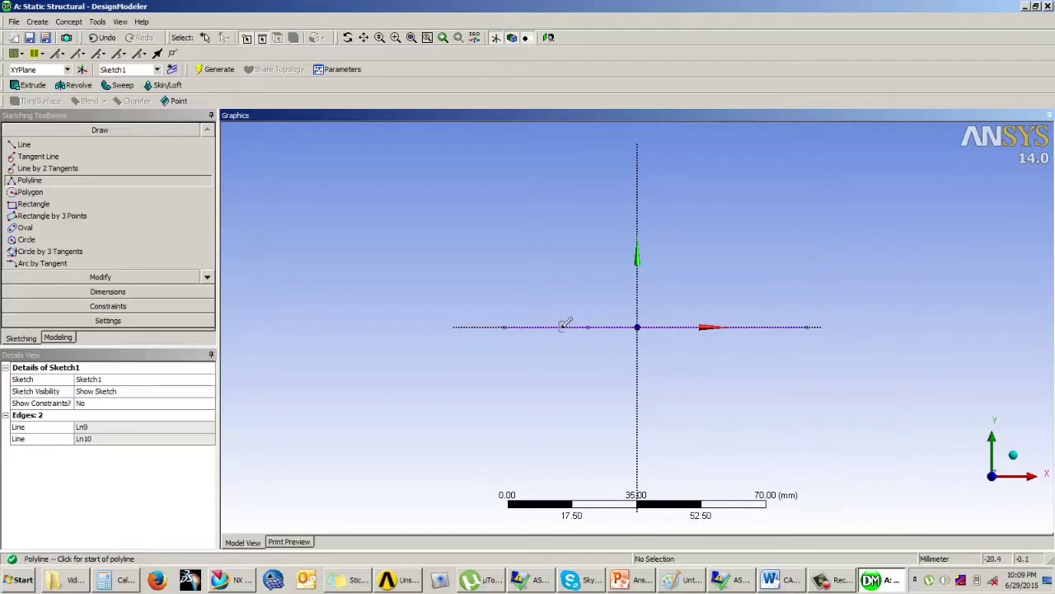
Step: Dimension the horizontal length of each of the two beam line segments
{"action": "left_click", "coordinate": [100, 293]}
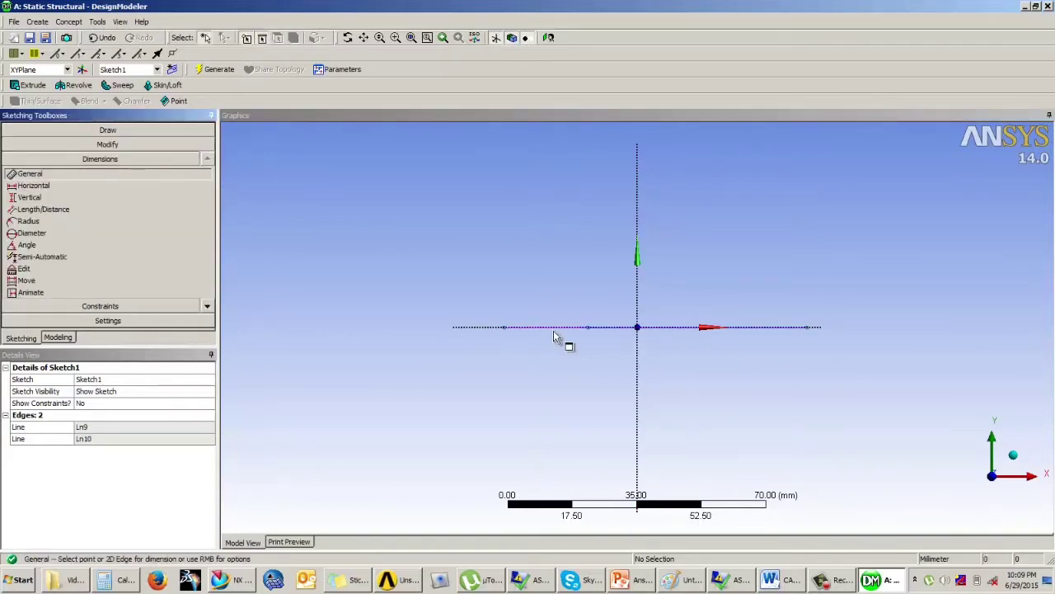
{"action": "left_click", "coordinate": [555, 331]}
{"action": "left_click", "coordinate": [560, 360]}
{"action": "left_click", "coordinate": [628, 346]}
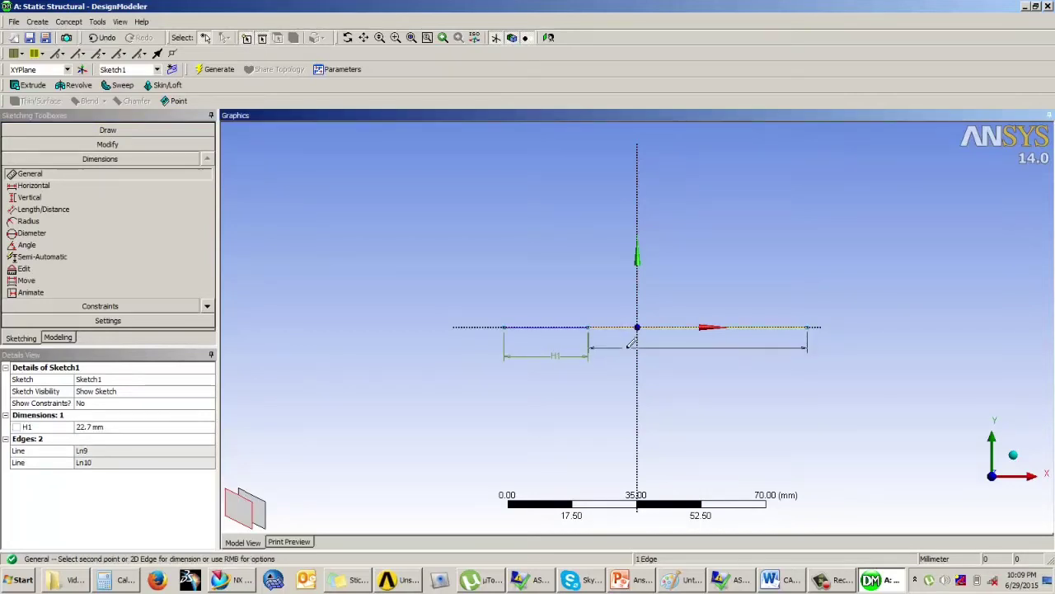
Step: Set the shorter beam segment's length to 50 mm and the longer segment's length to 150 mm
{"action": "left_click", "coordinate": [110, 427]}
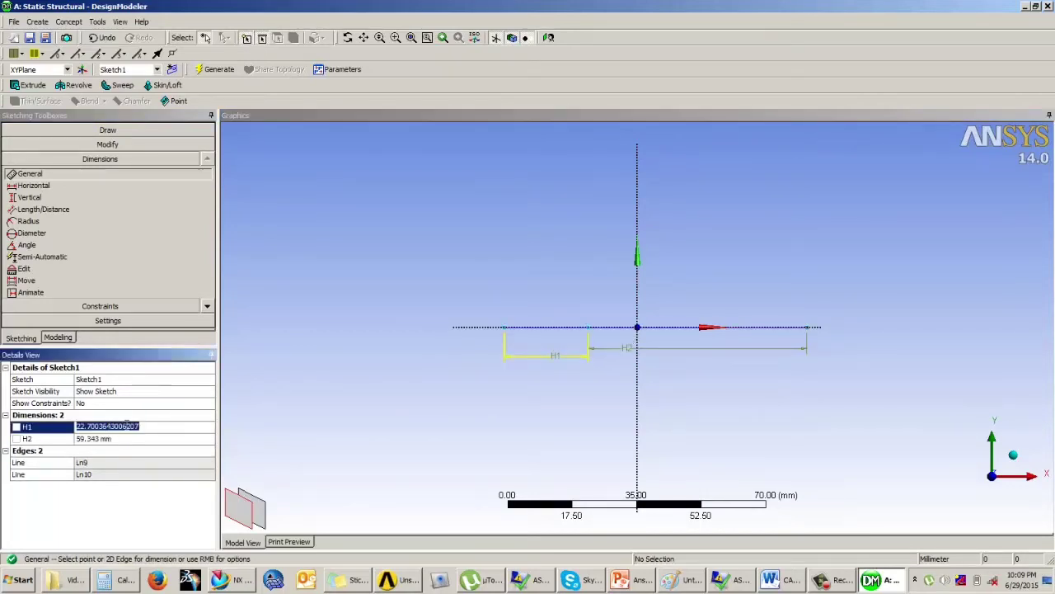
{"action": "type", "text": "50"}
{"action": "key", "text": "Return"}
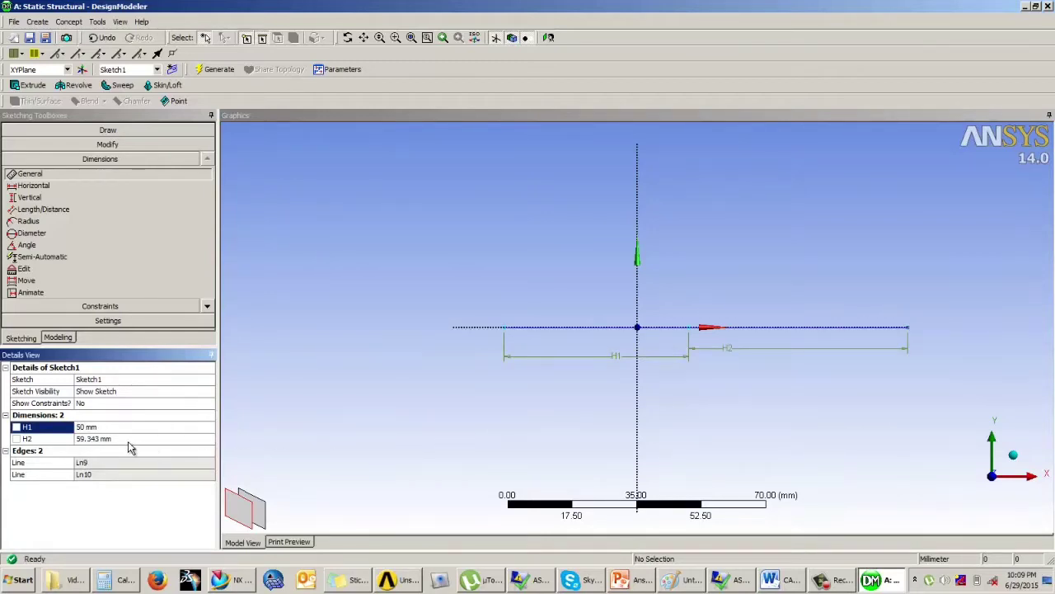
{"action": "left_click", "coordinate": [128, 439]}
{"action": "type", "text": "150"}
{"action": "key", "text": "Return"}
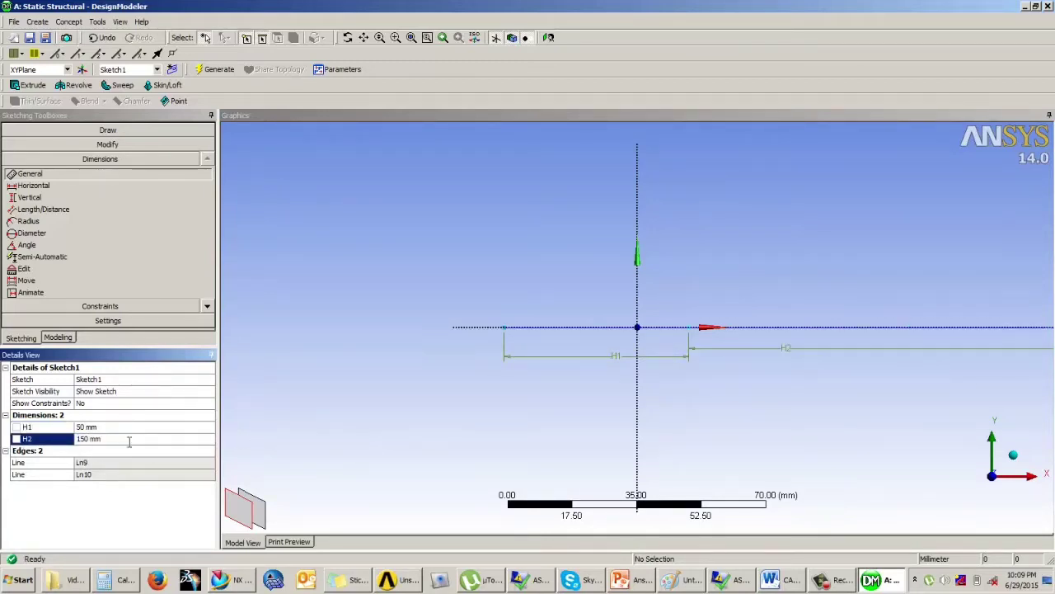
Step: Make the beam's two outer endpoints symmetric about the vertical Y axis and leave sketching
{"action": "left_click", "coordinate": [455, 278]}
{"action": "scroll", "coordinate": [453, 279], "scroll_direction": "up", "scroll_amount": 2}
{"action": "scroll", "coordinate": [453, 279], "scroll_direction": "down", "scroll_amount": 5}
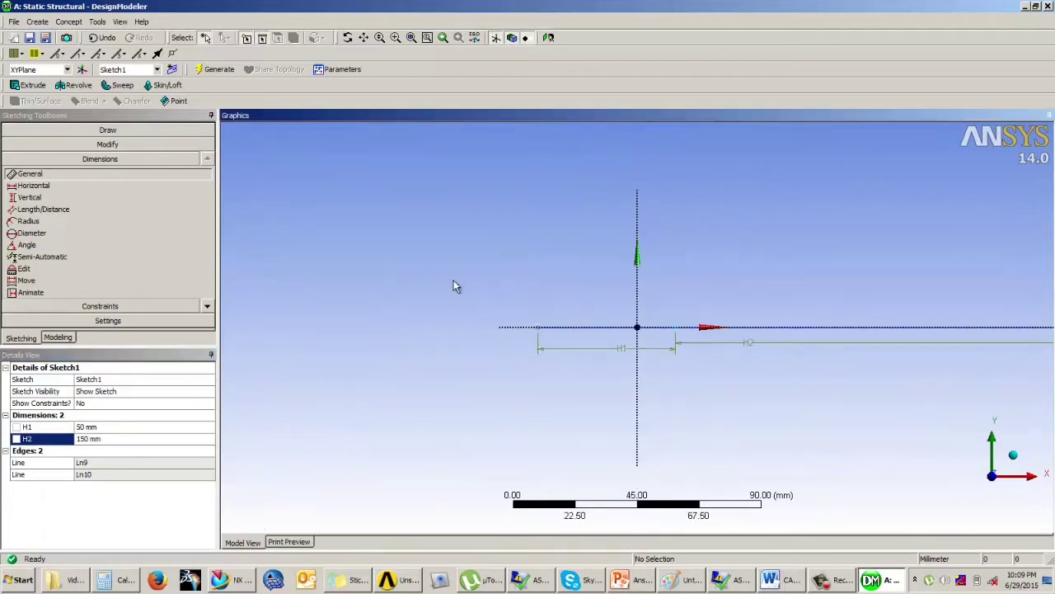
{"action": "left_click", "coordinate": [100, 306]}
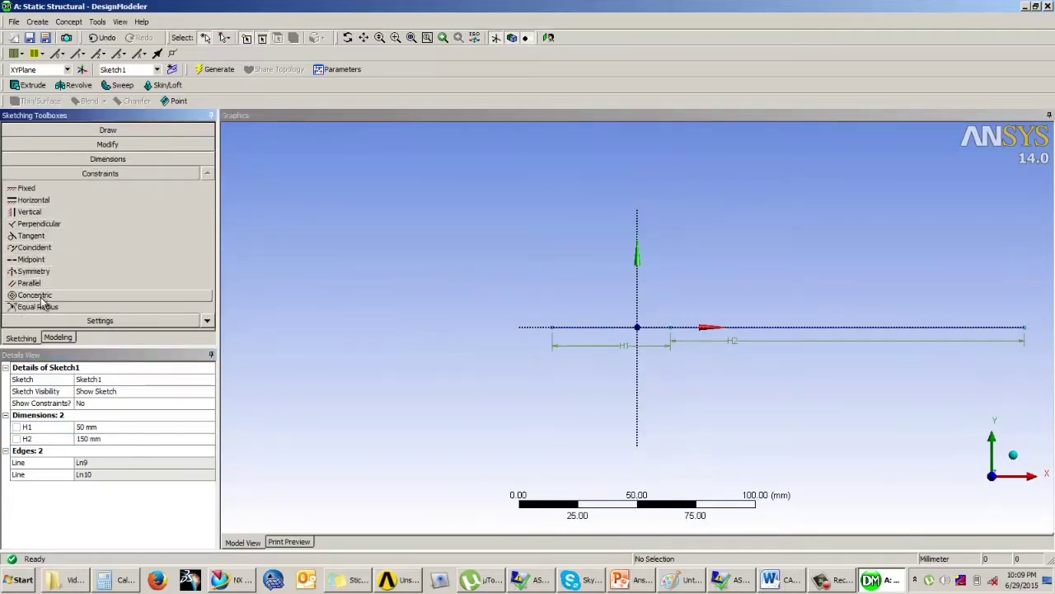
{"action": "left_click", "coordinate": [33, 270]}
{"action": "left_click", "coordinate": [637, 288]}
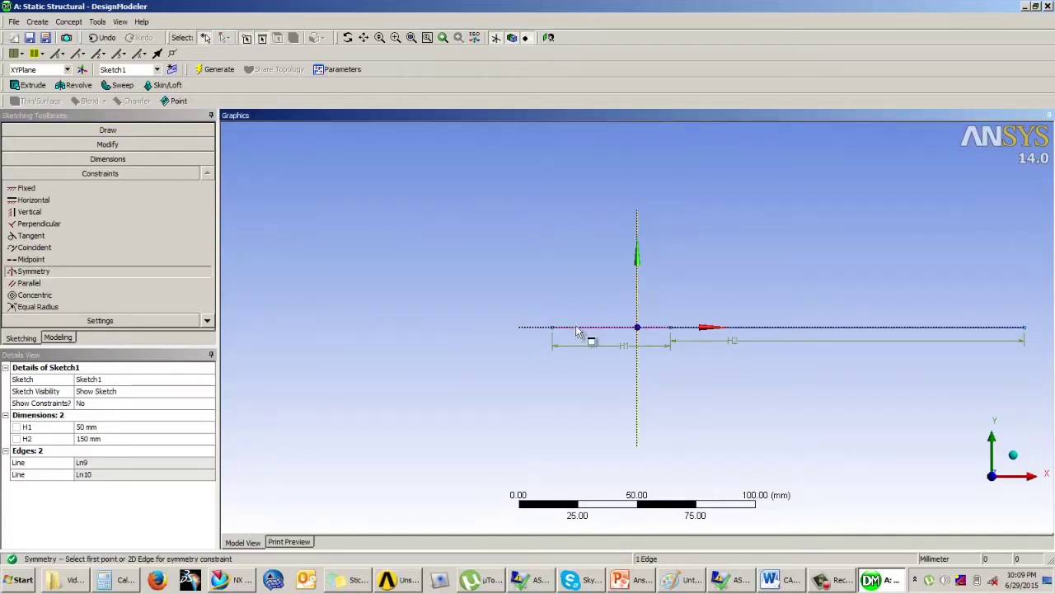
{"action": "left_click", "coordinate": [553, 330]}
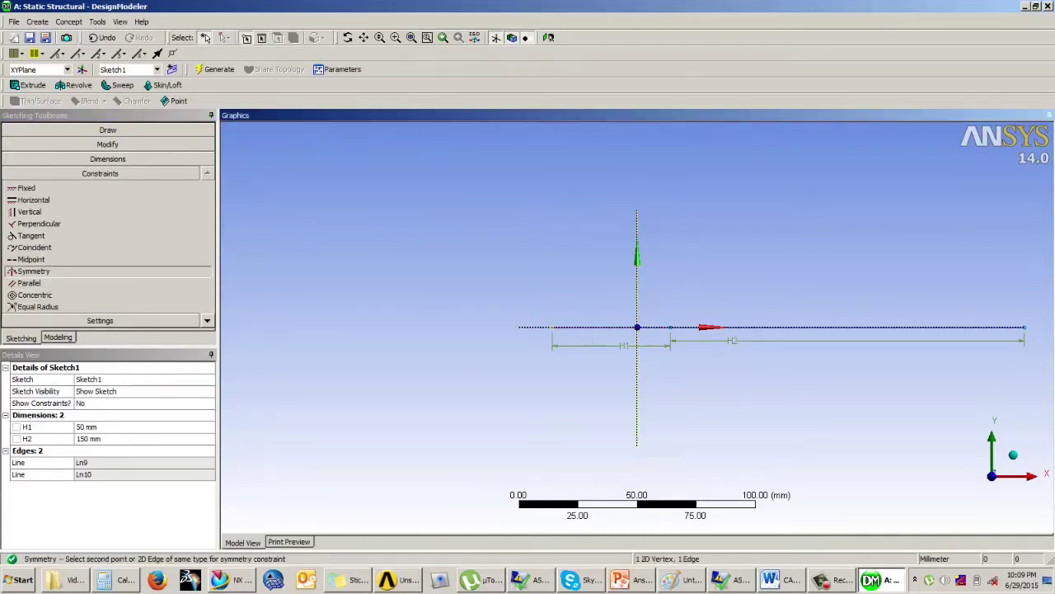
{"action": "left_click", "coordinate": [1027, 330]}
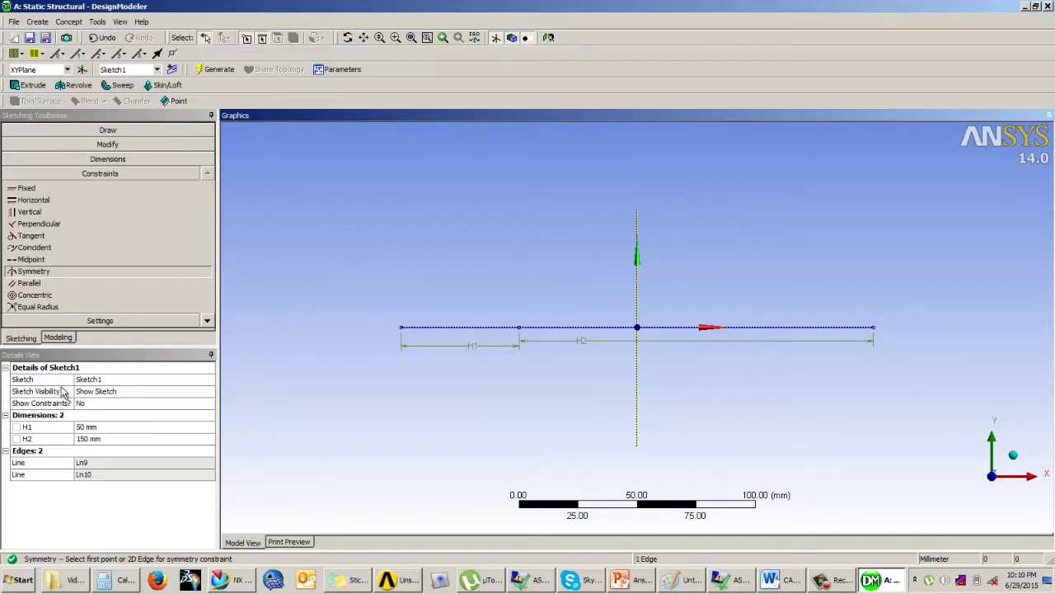
{"action": "left_click", "coordinate": [58, 339]}
Step: Check the Example 3 problem statement in PowerPoint against the beam sketch, returning to DesignModeler
{"action": "mouse_move", "coordinate": [507, 343]}
{"action": "middle_mouse_down"}
{"action": "mouse_move", "coordinate": [528, 341]}
{"action": "mouse_move", "coordinate": [527, 367]}
{"action": "mouse_move", "coordinate": [560, 346]}
{"action": "mouse_move", "coordinate": [354, 332]}
{"action": "mouse_move", "coordinate": [342, 348]}
{"action": "middle_mouse_up"}
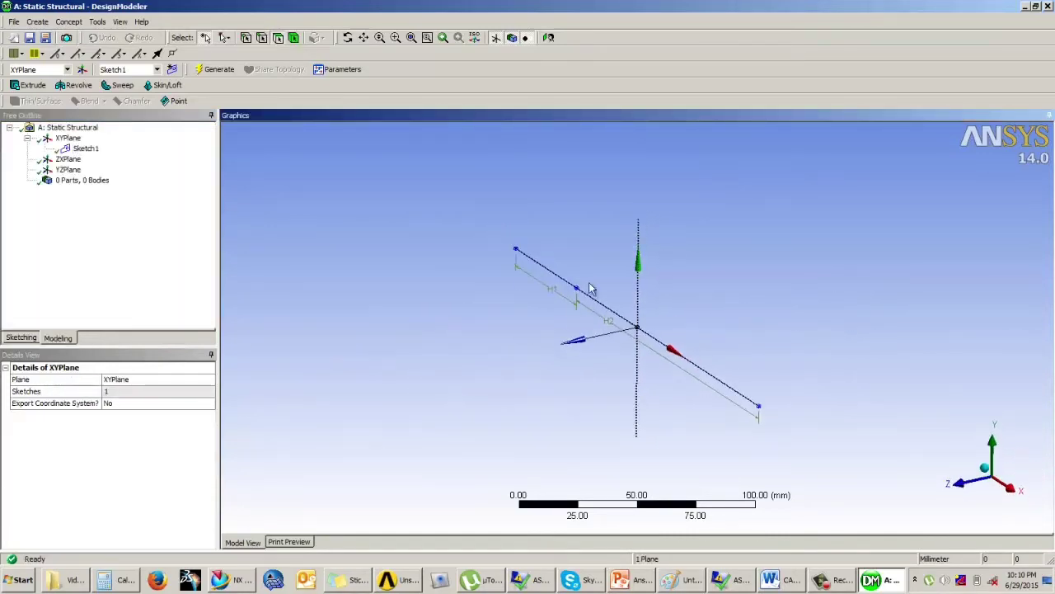
{"action": "mouse_move", "coordinate": [573, 267]}
{"action": "middle_mouse_down"}
{"action": "mouse_move", "coordinate": [561, 255]}
{"action": "mouse_move", "coordinate": [635, 266]}
{"action": "mouse_move", "coordinate": [585, 276]}
{"action": "middle_mouse_up"}
{"action": "left_click", "coordinate": [419, 346]}
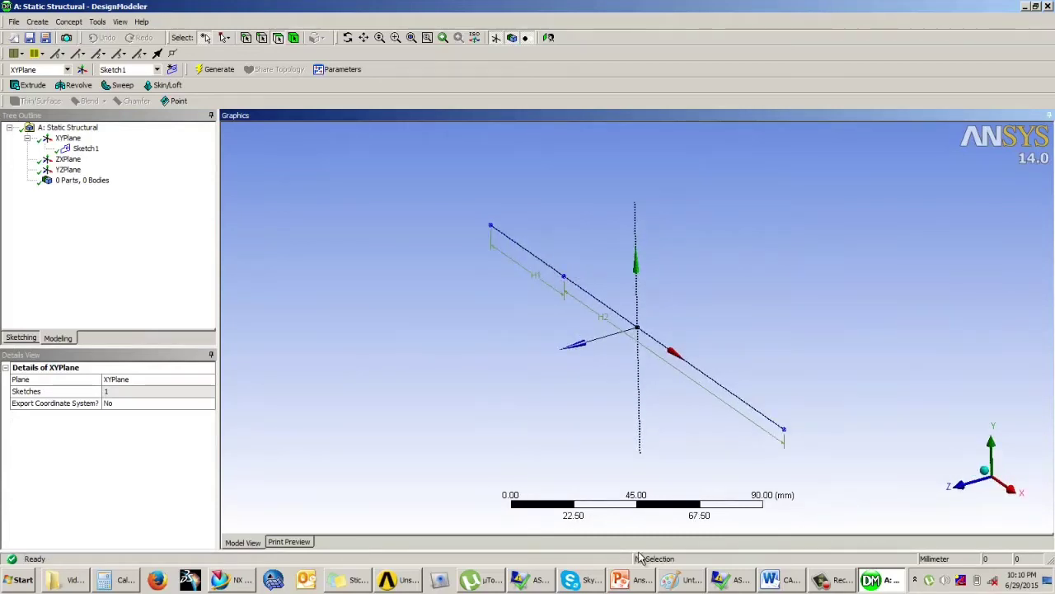
{"action": "left_click", "coordinate": [640, 580]}
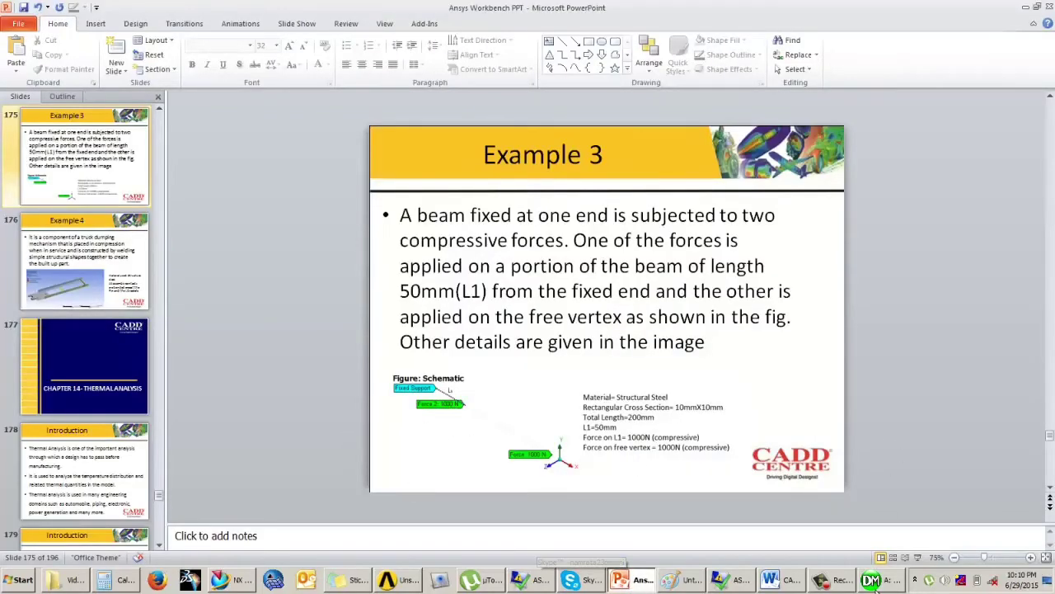
{"action": "left_click", "coordinate": [887, 581]}
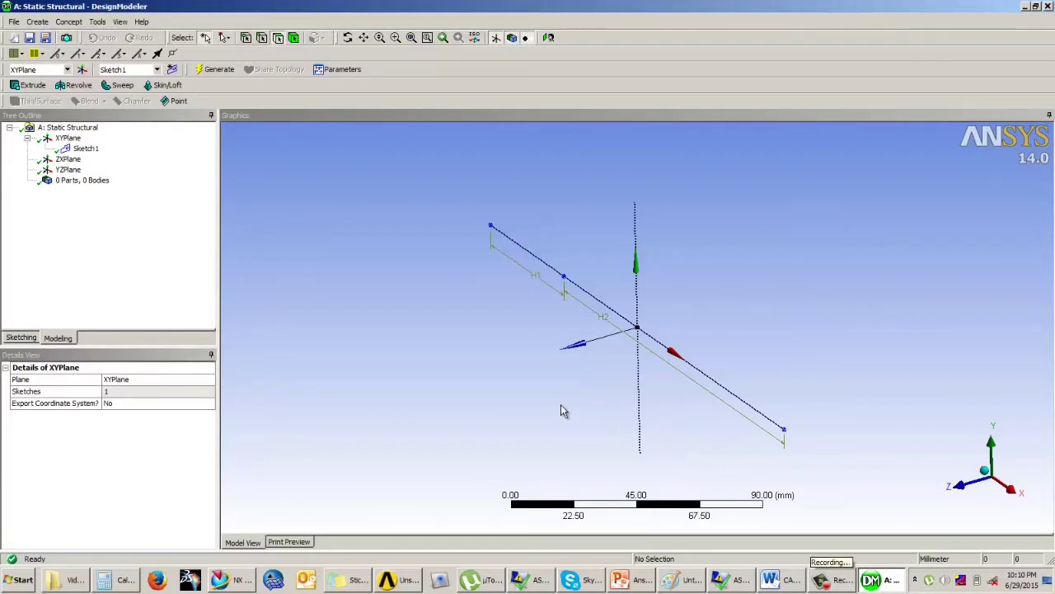
{"action": "left_click", "coordinate": [472, 381]}
{"action": "scroll", "coordinate": [502, 297], "scroll_direction": "up", "scroll_amount": 3}
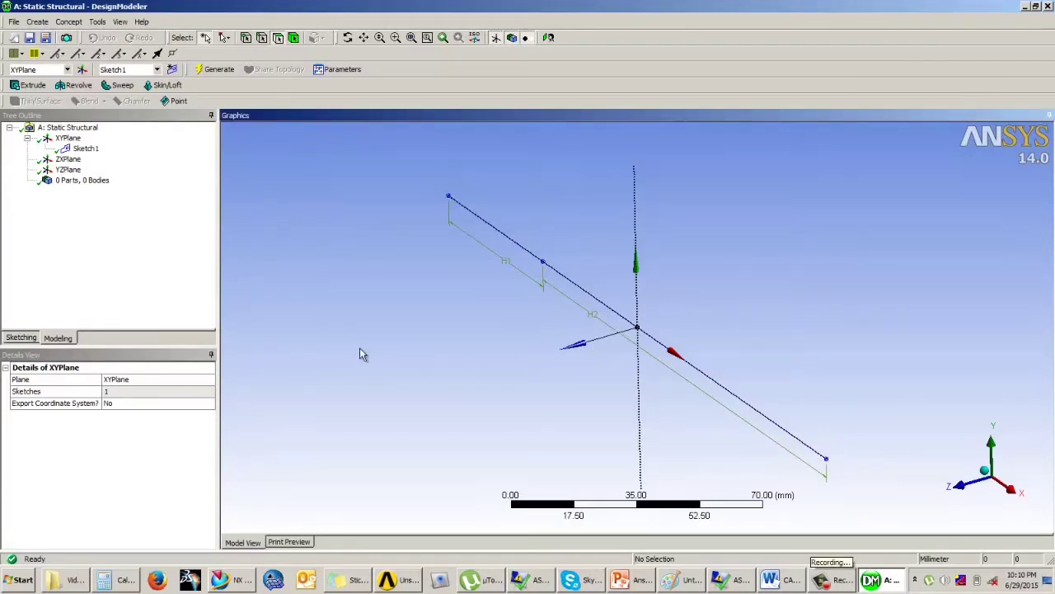
Step: Create a rectangular cross section 10 mm wide and 10 mm high
{"action": "left_click", "coordinate": [70, 22]}
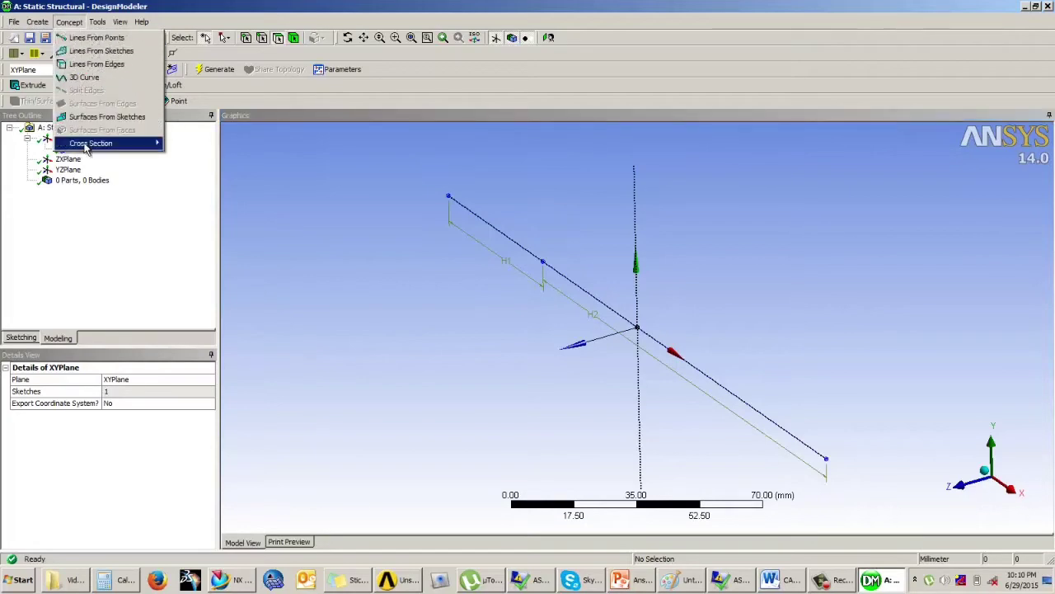
{"action": "mouse_move", "coordinate": [85, 147]}
{"action": "left_click", "coordinate": [228, 147]}
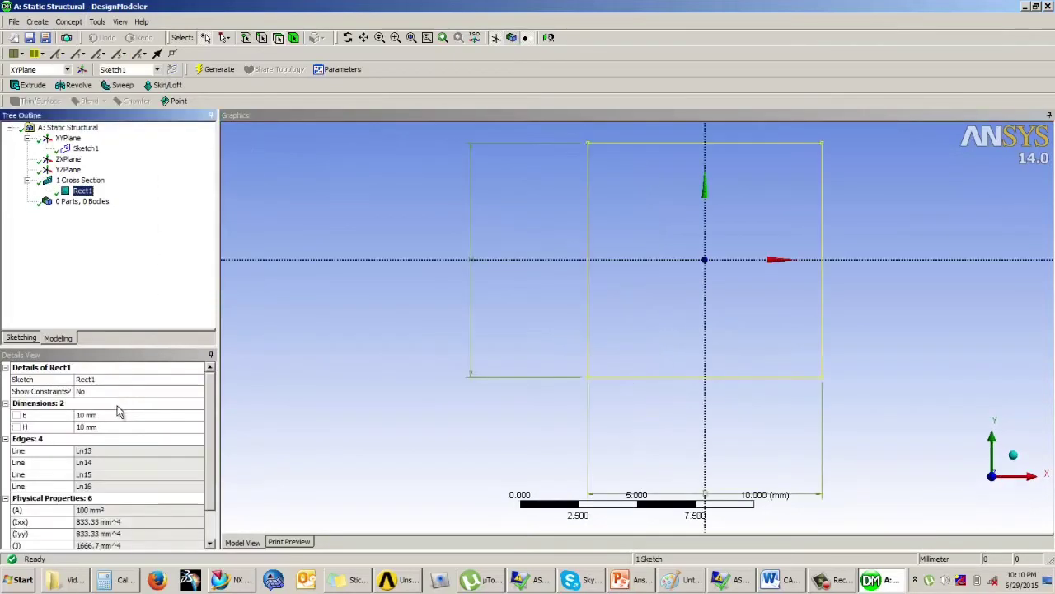
{"action": "left_click", "coordinate": [95, 426]}
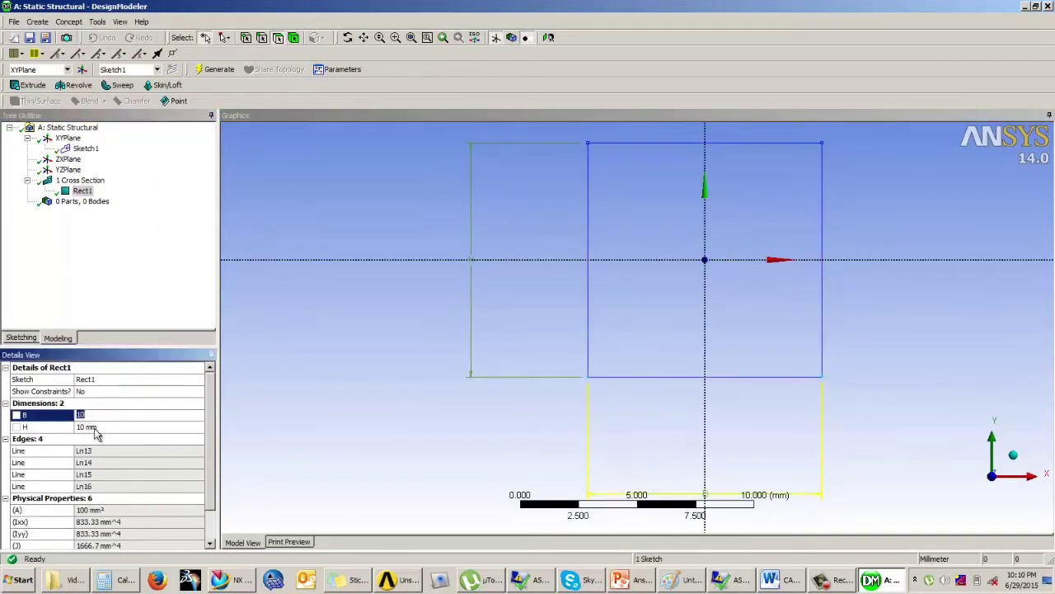
{"action": "left_click", "coordinate": [92, 227]}
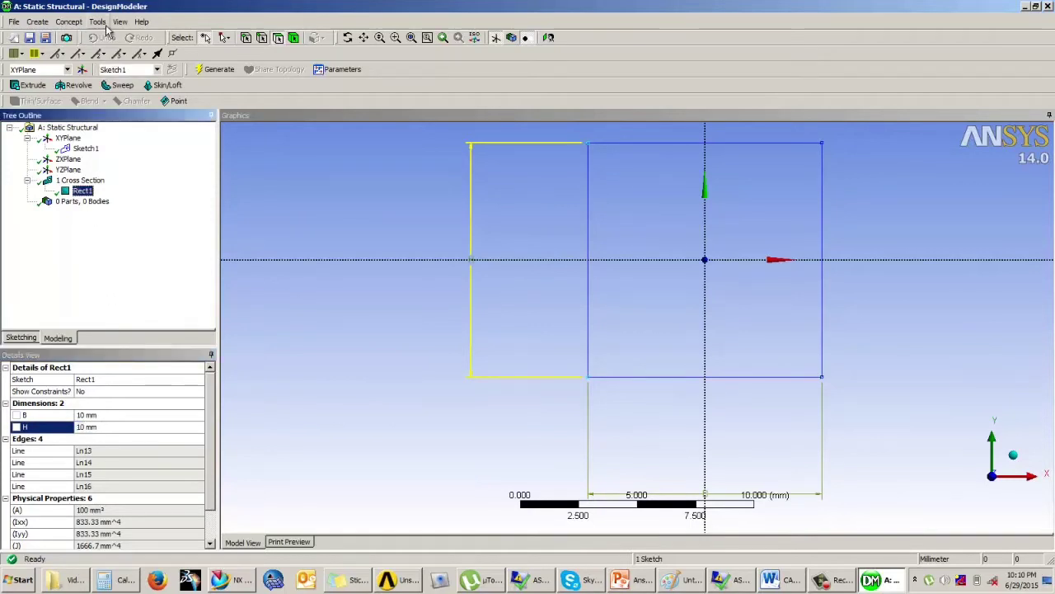
Step: Generate a line body from the beam sketch using Lines From Sketches with the Add Material operation
{"action": "left_click", "coordinate": [70, 22]}
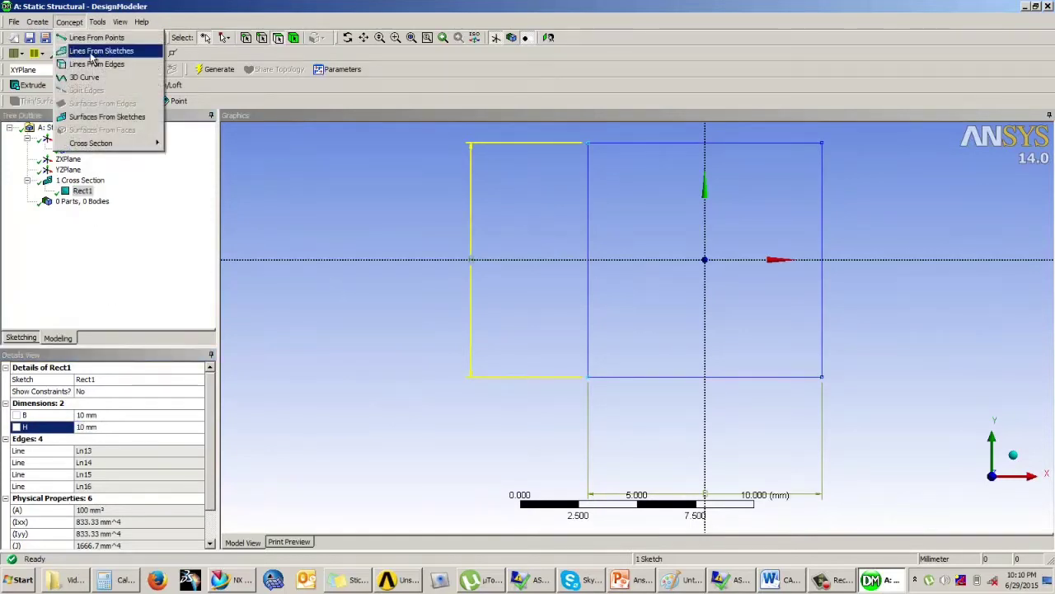
{"action": "left_click", "coordinate": [94, 52]}
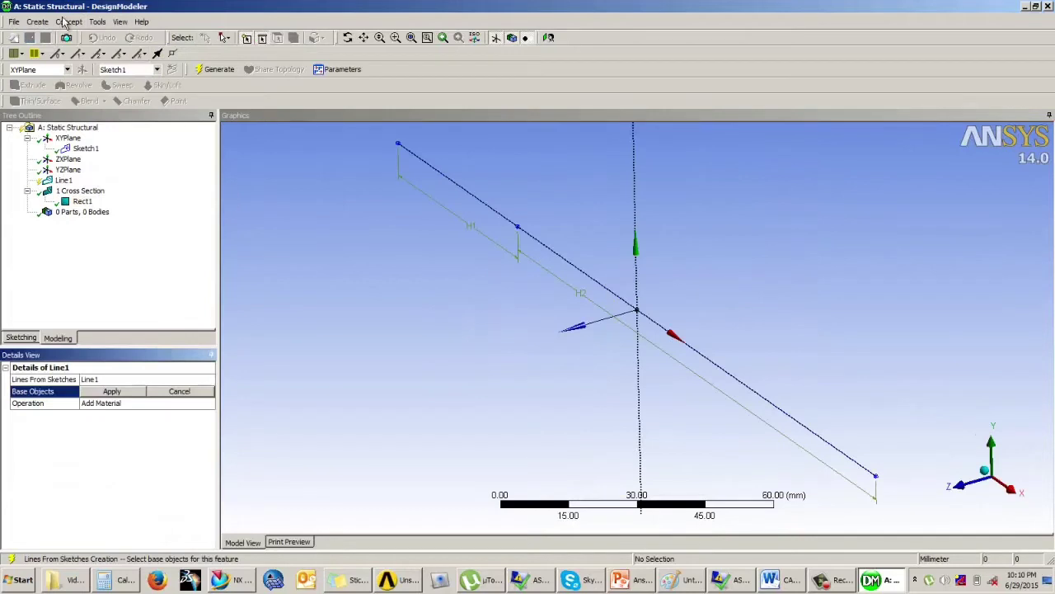
{"action": "left_click", "coordinate": [586, 279]}
{"action": "left_click", "coordinate": [124, 393]}
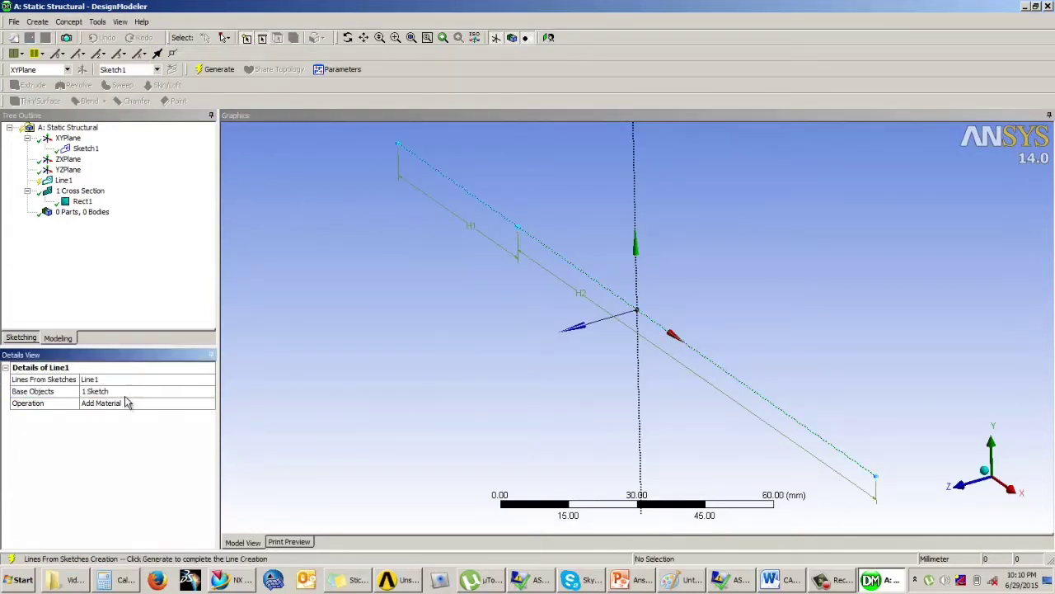
{"action": "left_click", "coordinate": [216, 69]}
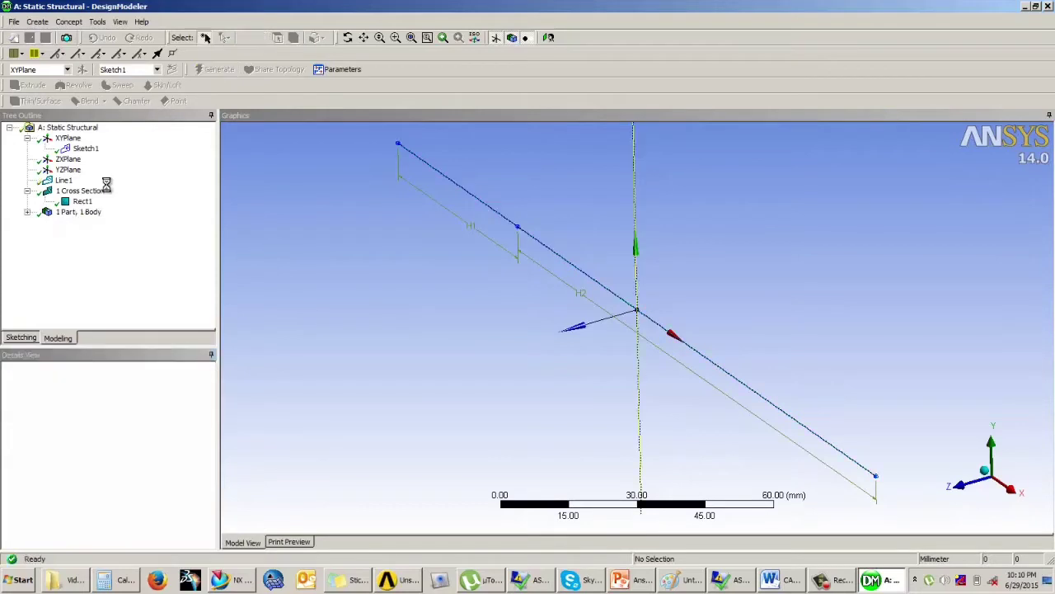
Step: Assign the Rect1 cross section to the line body and regenerate the model
{"action": "left_click", "coordinate": [28, 212]}
{"action": "left_click", "coordinate": [88, 222]}
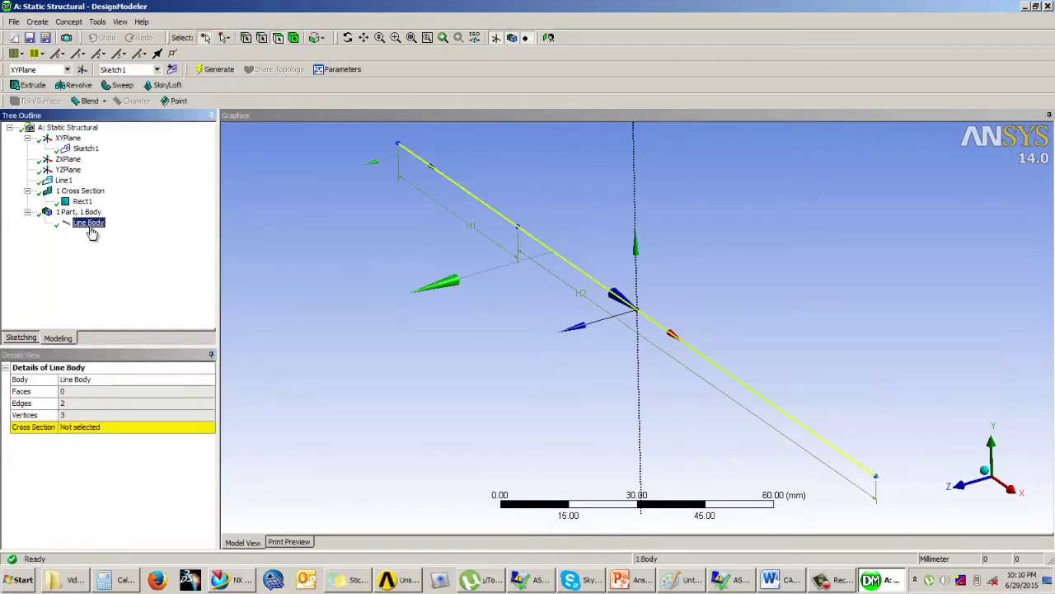
{"action": "left_click", "coordinate": [109, 426]}
{"action": "left_click", "coordinate": [209, 428]}
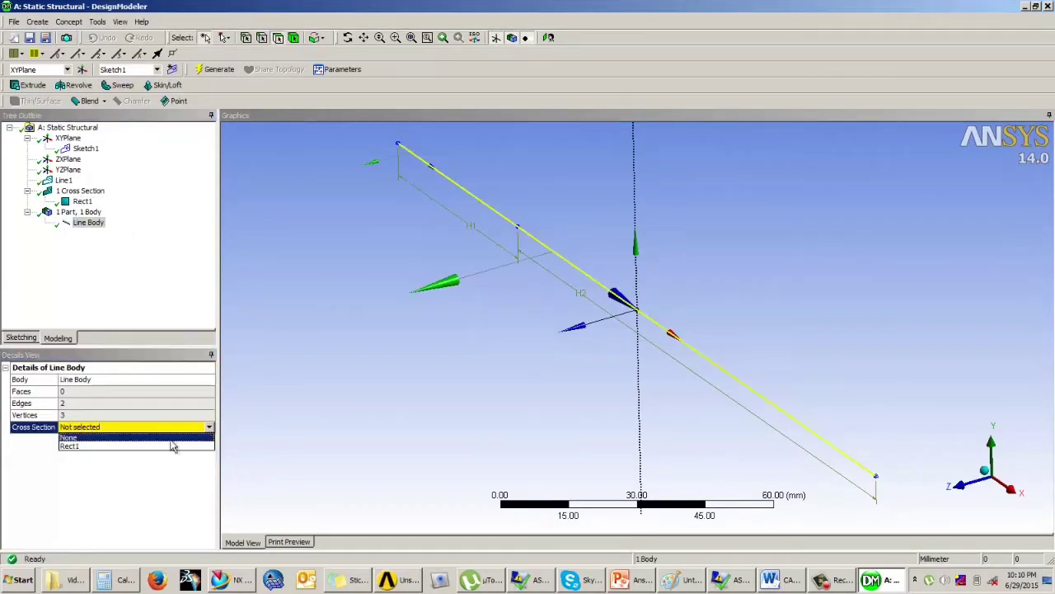
{"action": "left_click", "coordinate": [113, 446]}
{"action": "left_click", "coordinate": [213, 69]}
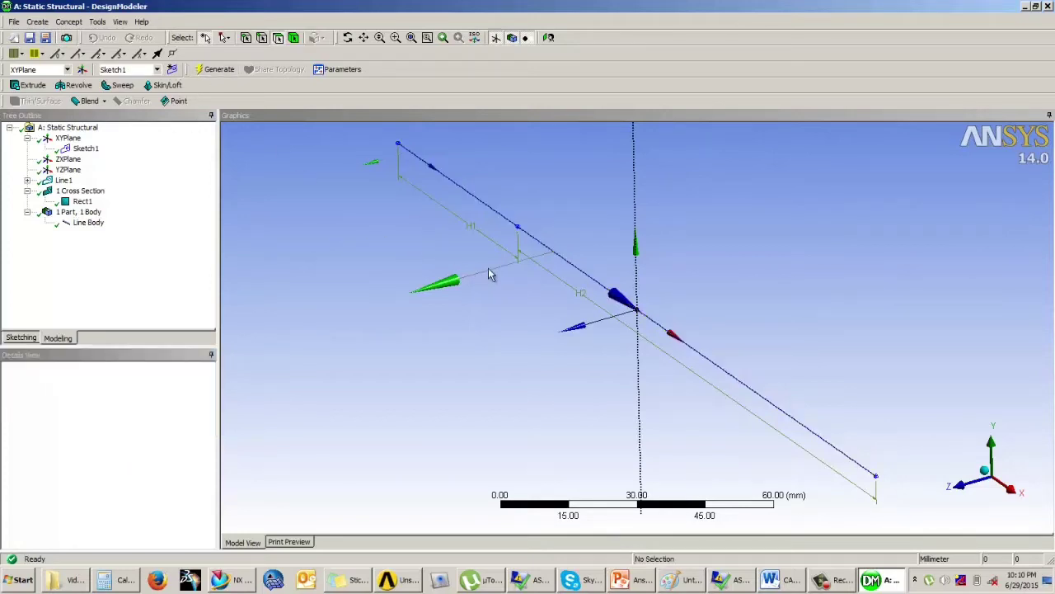
Step: Display the beam with its cross-section solids and inspect its shape
{"action": "middle_click_drag", "start_coordinate": [488, 268], "coordinate": [511, 276]}
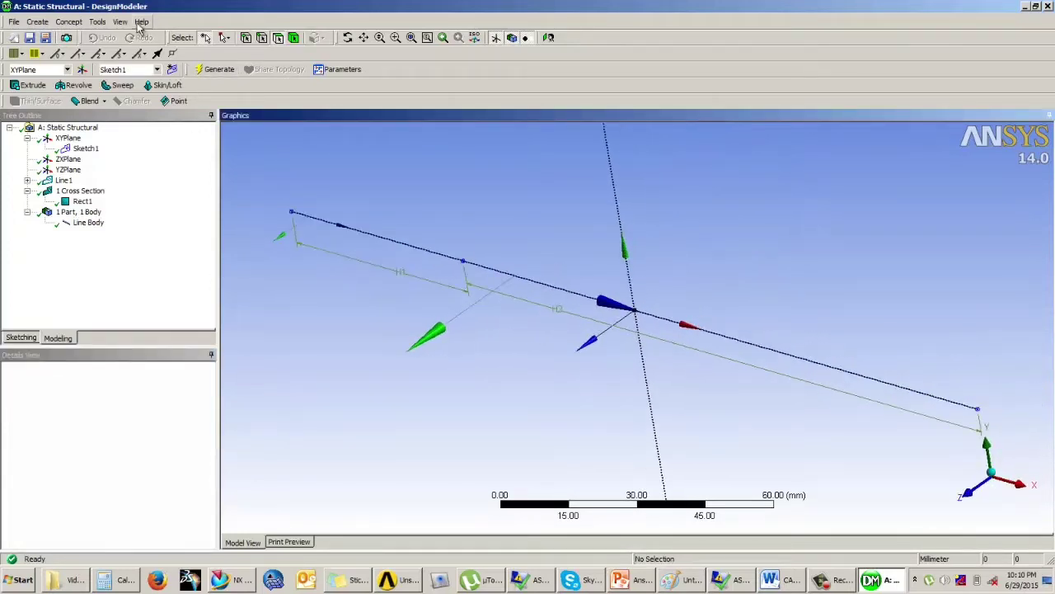
{"action": "left_click", "coordinate": [120, 22]}
{"action": "left_click", "coordinate": [155, 162]}
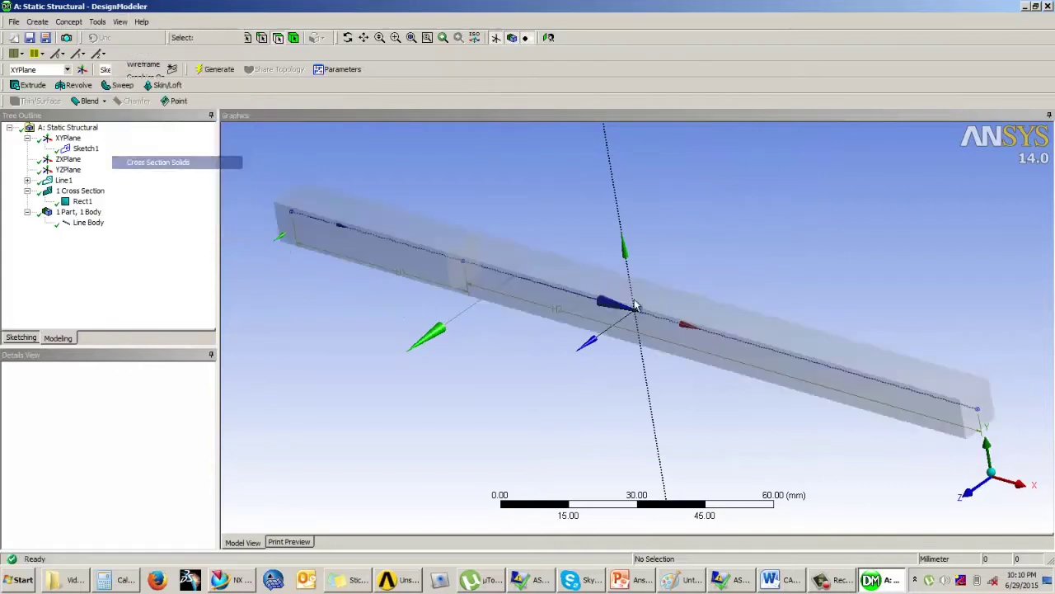
{"action": "mouse_move", "coordinate": [611, 302]}
{"action": "middle_mouse_down"}
{"action": "mouse_move", "coordinate": [690, 268]}
{"action": "mouse_move", "coordinate": [605, 286]}
{"action": "mouse_move", "coordinate": [617, 285]}
{"action": "mouse_move", "coordinate": [601, 302]}
{"action": "middle_mouse_up"}
{"action": "scroll", "coordinate": [613, 290], "scroll_direction": "down", "scroll_amount": 2}
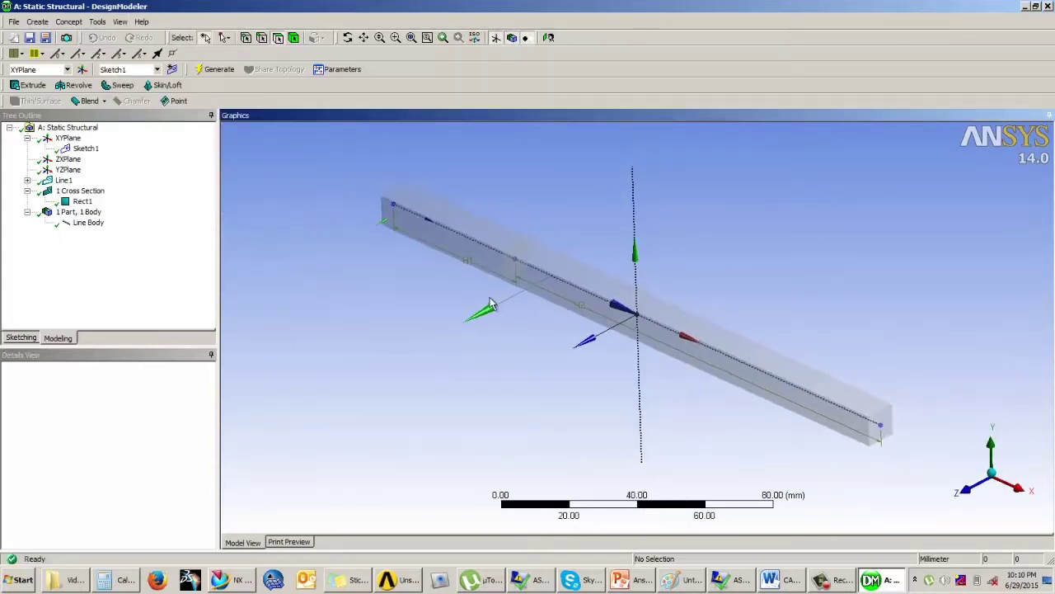
{"action": "middle_click_drag", "start_coordinate": [686, 276], "coordinate": [555, 273]}
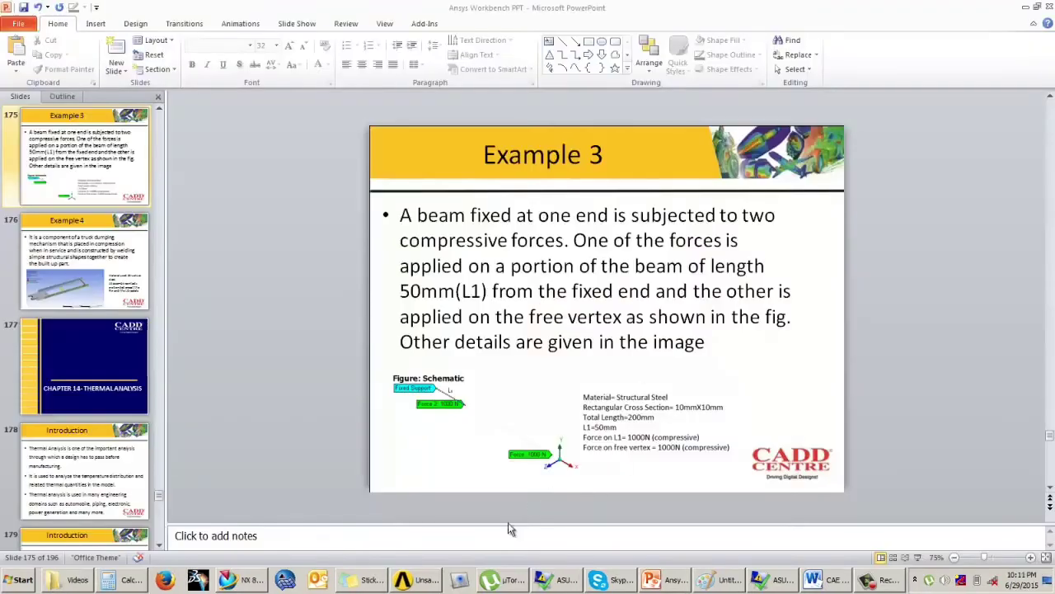
Step: Switch to Workbench and open the Static Structural system's Model in Mechanical
{"action": "left_click", "coordinate": [419, 580]}
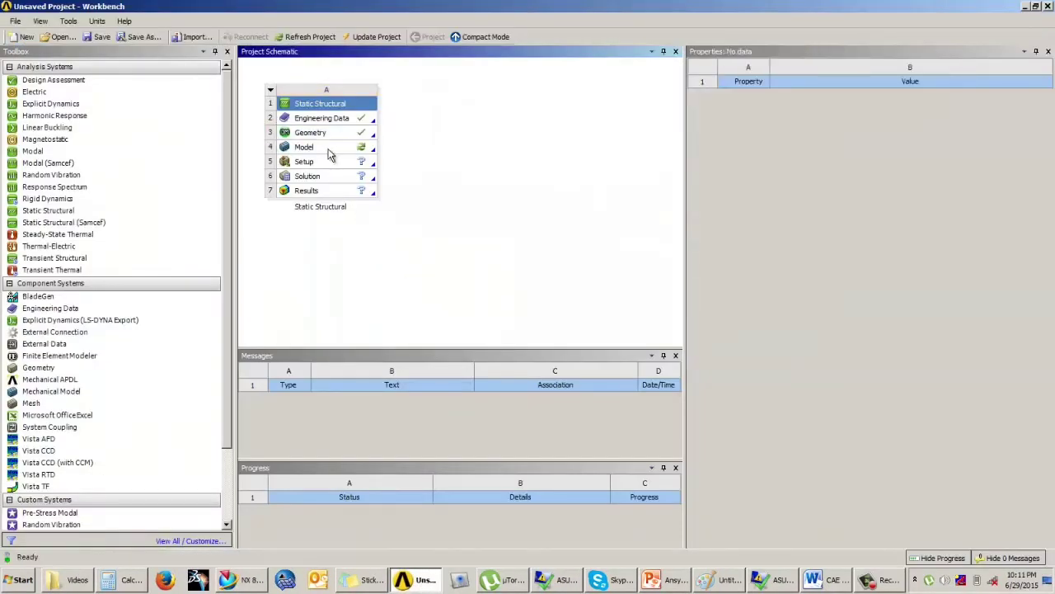
{"action": "double_click", "coordinate": [329, 150]}
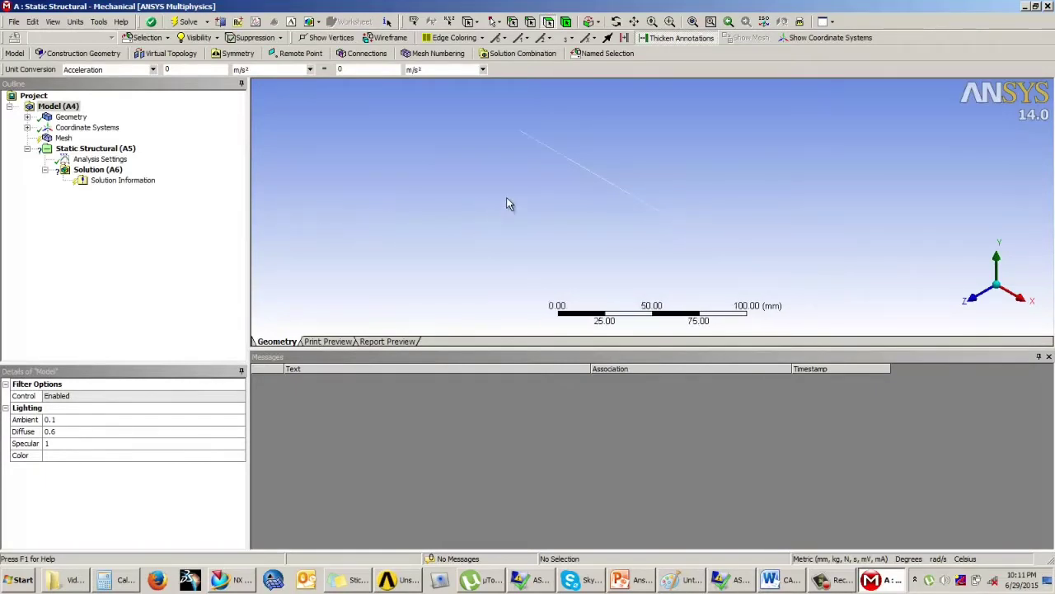
{"action": "mouse_move", "coordinate": [568, 217]}
{"action": "middle_mouse_down"}
{"action": "mouse_move", "coordinate": [572, 207]}
{"action": "mouse_move", "coordinate": [580, 218]}
{"action": "middle_mouse_up"}
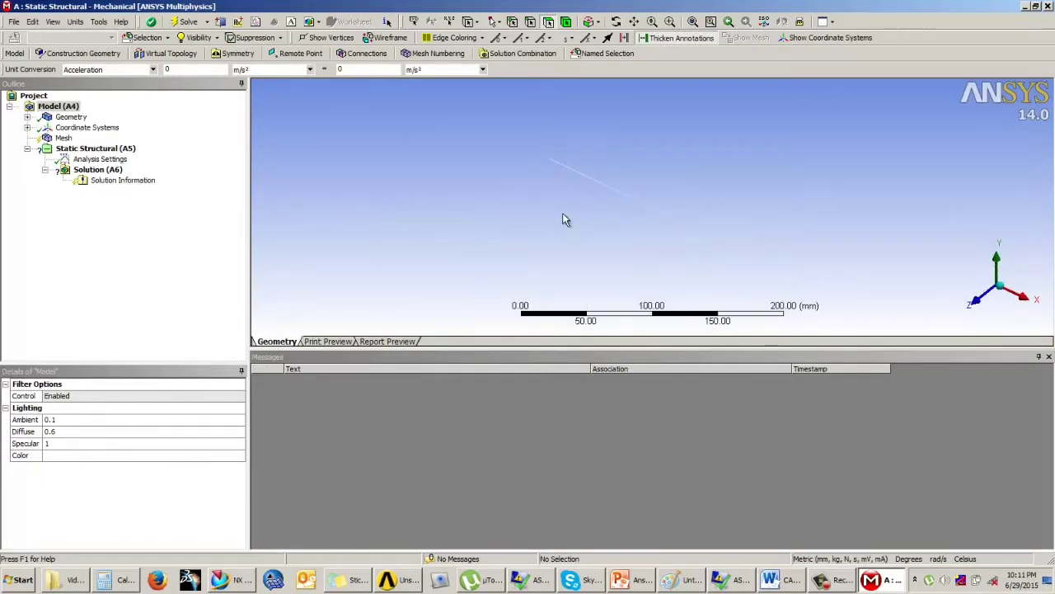
{"action": "scroll", "coordinate": [562, 219], "scroll_direction": "up", "scroll_amount": 2}
Step: Mesh the beam with the default settings, and update the mesh with a relevance of 50
{"action": "left_click", "coordinate": [63, 139]}
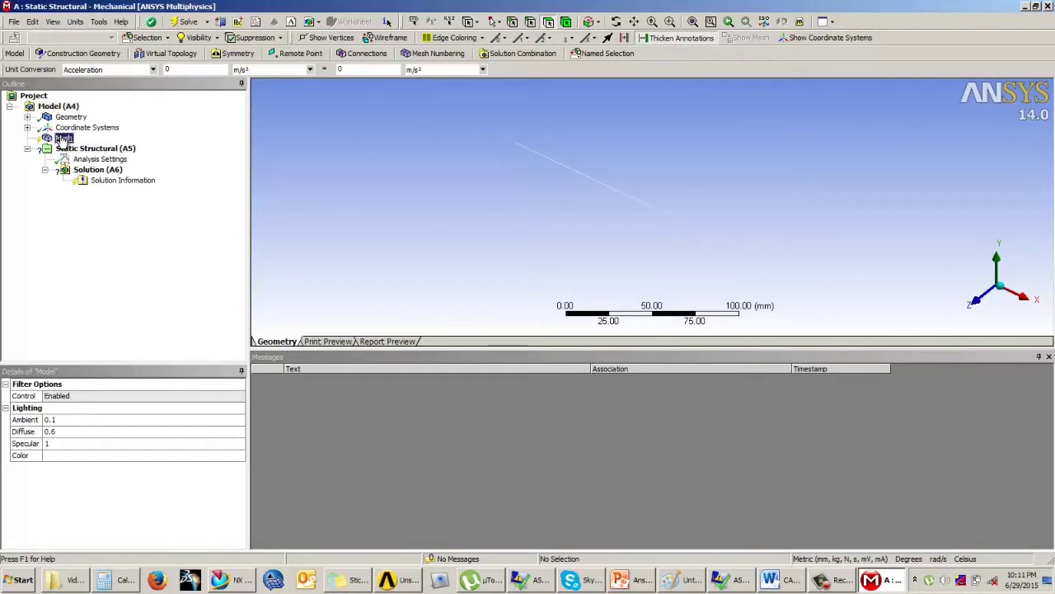
{"action": "left_click", "coordinate": [48, 53]}
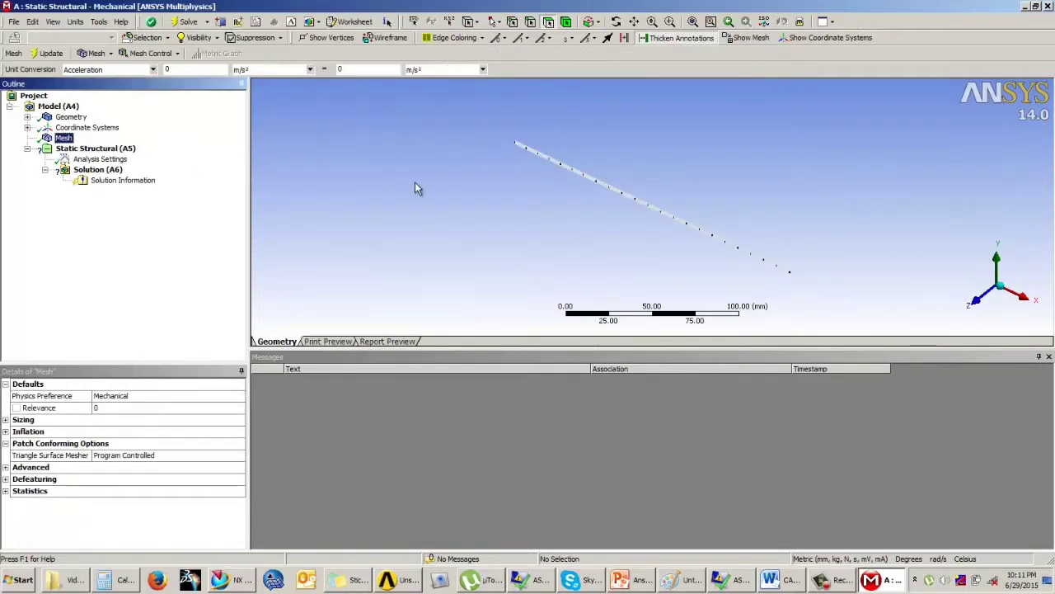
{"action": "left_click", "coordinate": [108, 409]}
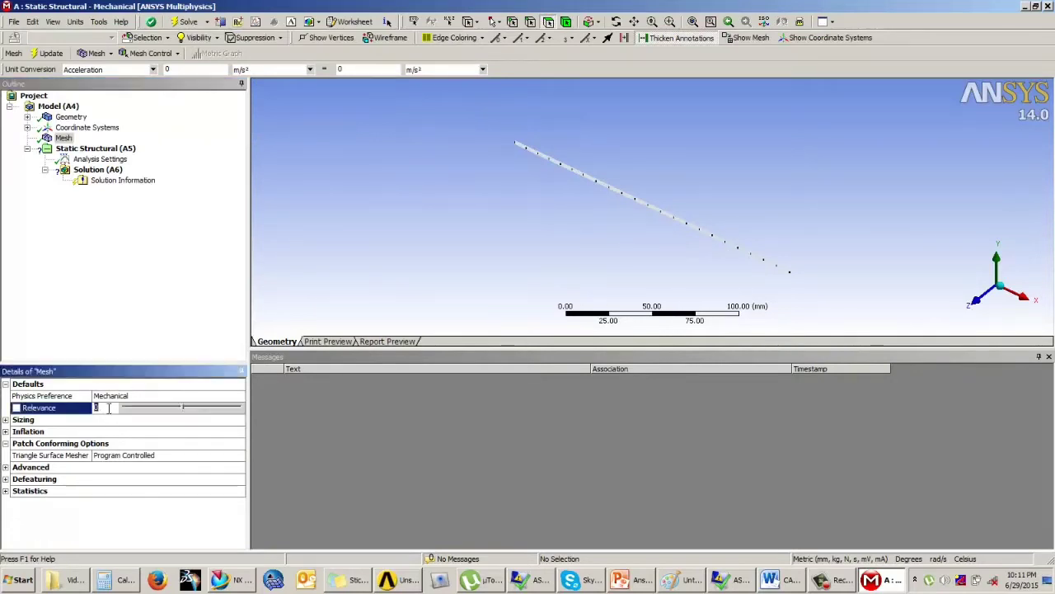
{"action": "type", "text": "50"}
{"action": "key", "text": "Return"}
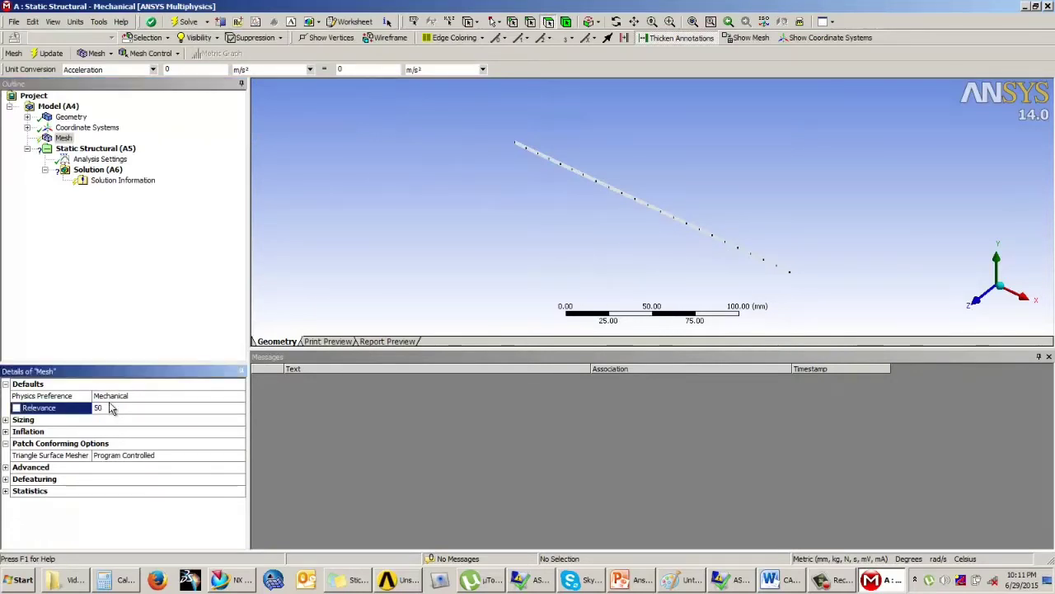
{"action": "left_click", "coordinate": [48, 53]}
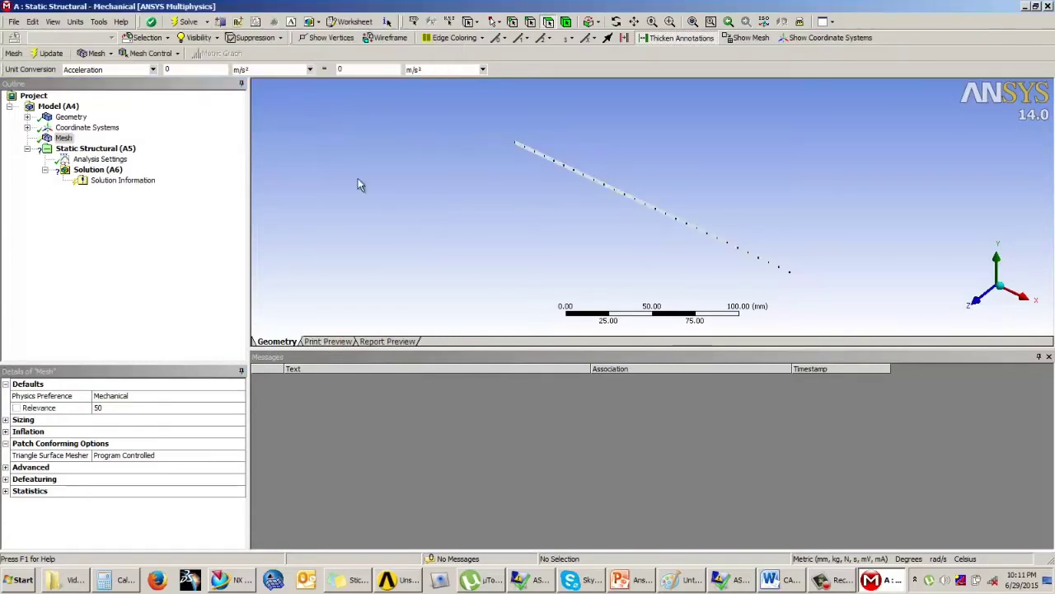
Step: Turn on the display of cross-section solids for the geometry in Mechanical
{"action": "left_click", "coordinate": [52, 21]}
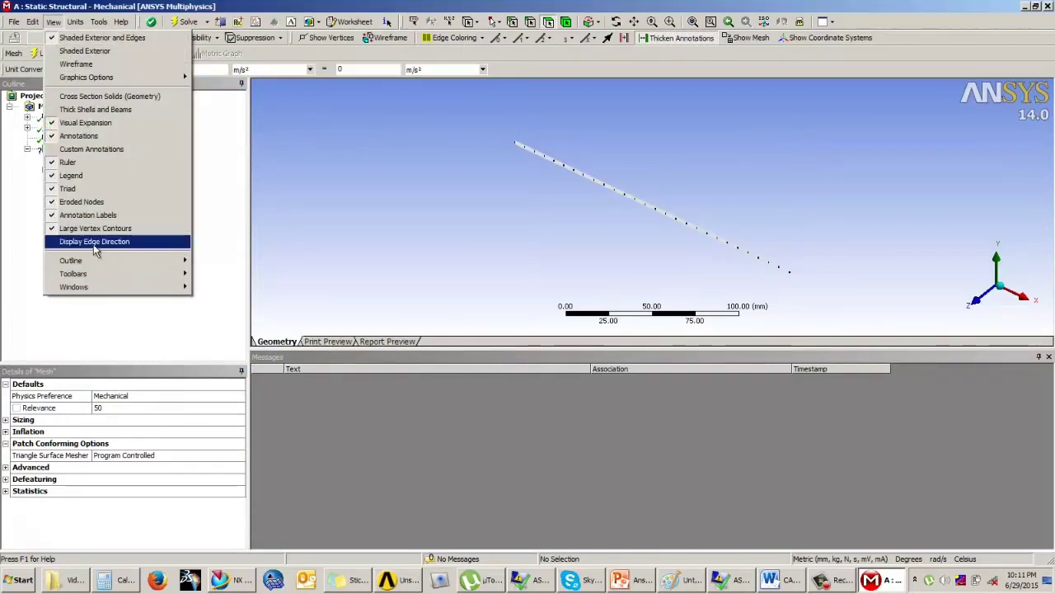
{"action": "left_click", "coordinate": [103, 96]}
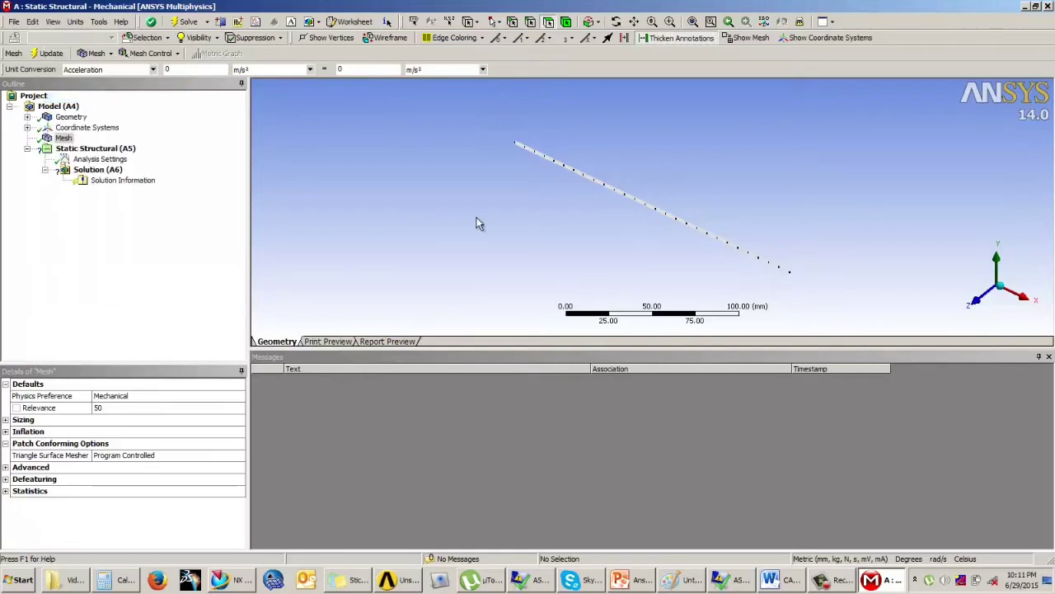
Step: Inspect the meshed beam, go to the Static Structural environment and turn off the display of cross-section solids for the geometry
{"action": "scroll", "coordinate": [583, 214], "scroll_direction": "up", "scroll_amount": 5}
{"action": "scroll", "coordinate": [584, 211], "scroll_direction": "down", "scroll_amount": 5}
{"action": "middle_click_drag", "start_coordinate": [587, 211], "coordinate": [706, 213]}
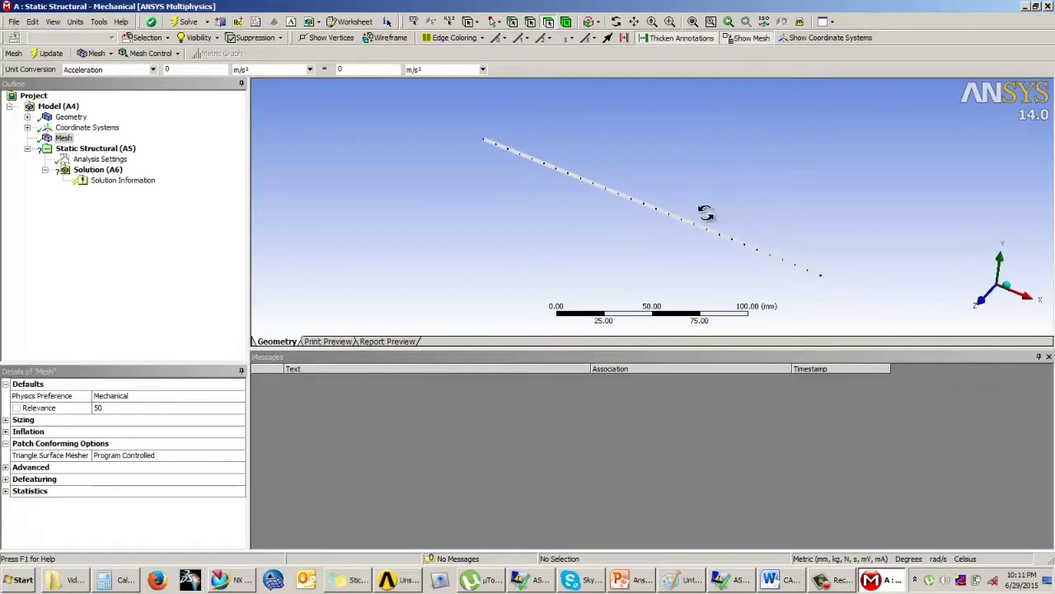
{"action": "left_click", "coordinate": [75, 151]}
{"action": "middle_click_drag", "start_coordinate": [395, 178], "coordinate": [575, 183]}
{"action": "left_click", "coordinate": [52, 21]}
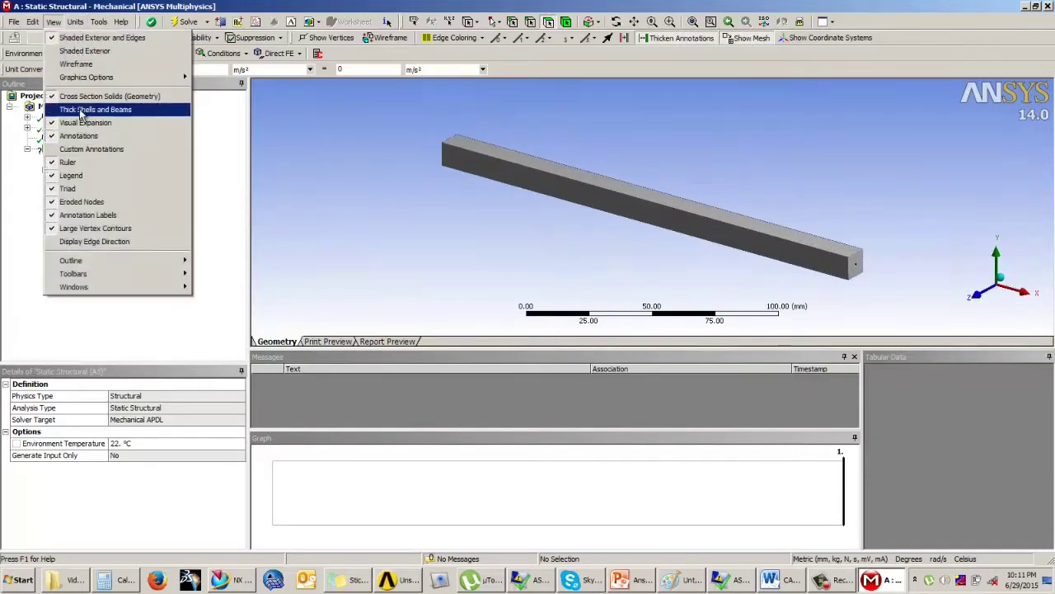
{"action": "left_click", "coordinate": [85, 97]}
{"action": "left_click", "coordinate": [53, 22]}
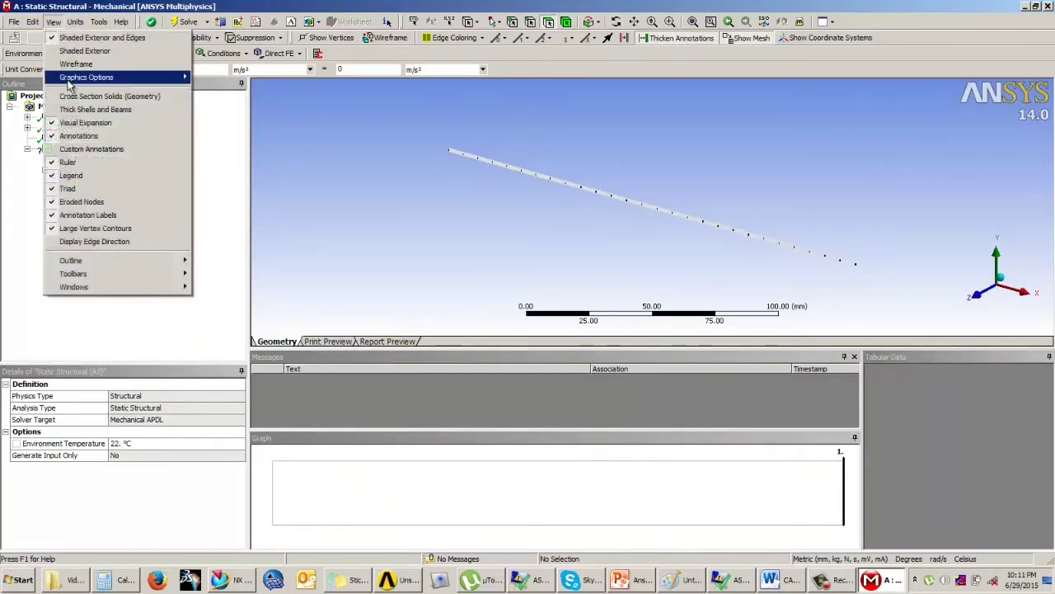
{"action": "left_click", "coordinate": [70, 98]}
{"action": "left_click", "coordinate": [53, 21]}
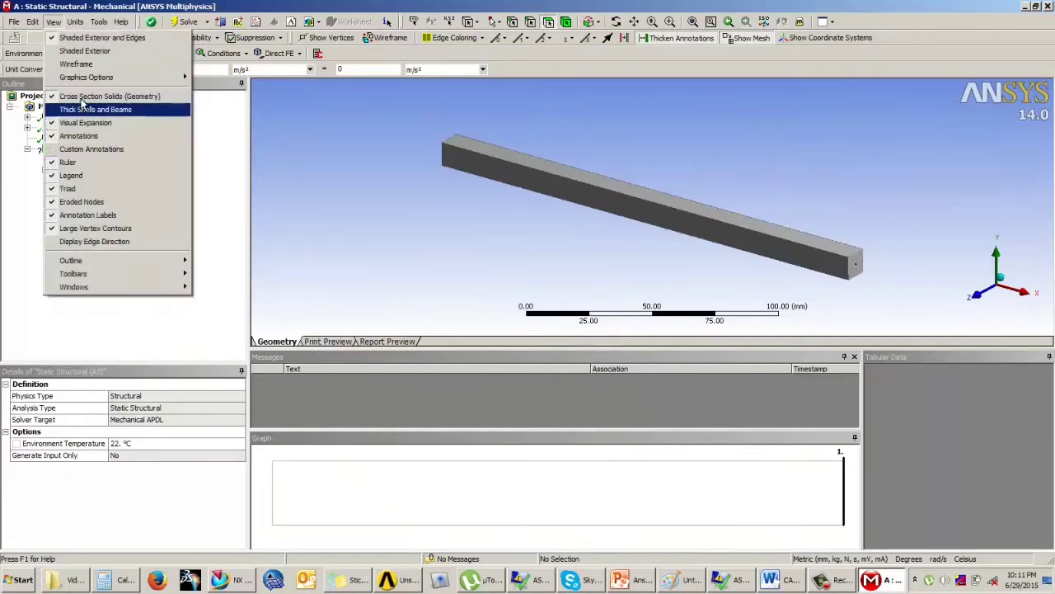
{"action": "left_click", "coordinate": [79, 104]}
{"action": "middle_click_drag", "start_coordinate": [633, 186], "coordinate": [397, 236]}
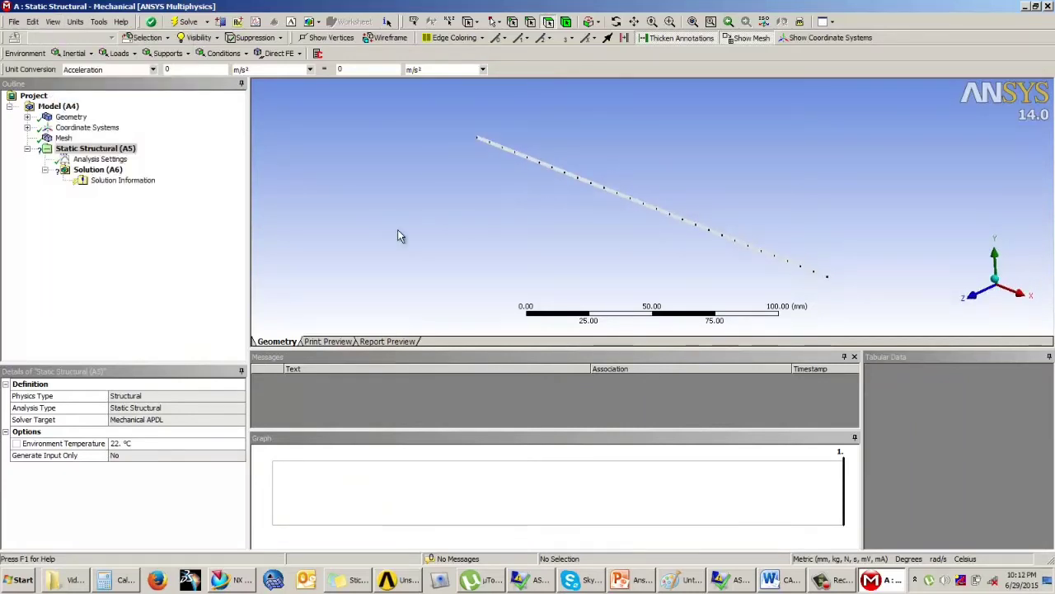
Step: Apply a fixed support to the end vertex of the beam's 50 mm segment
{"action": "left_click", "coordinate": [98, 149]}
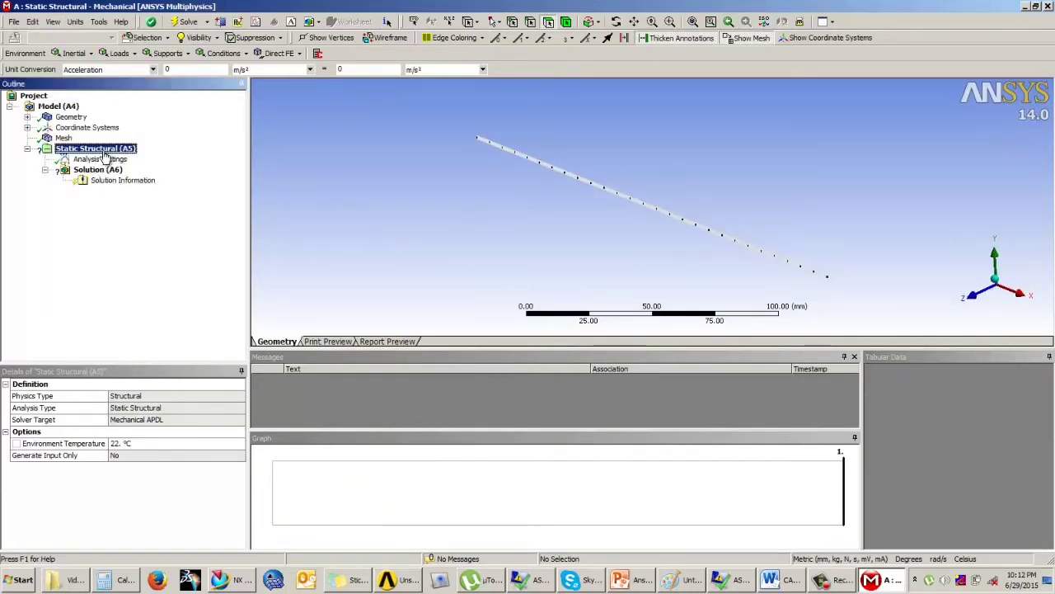
{"action": "left_click", "coordinate": [169, 52]}
{"action": "left_click", "coordinate": [178, 69]}
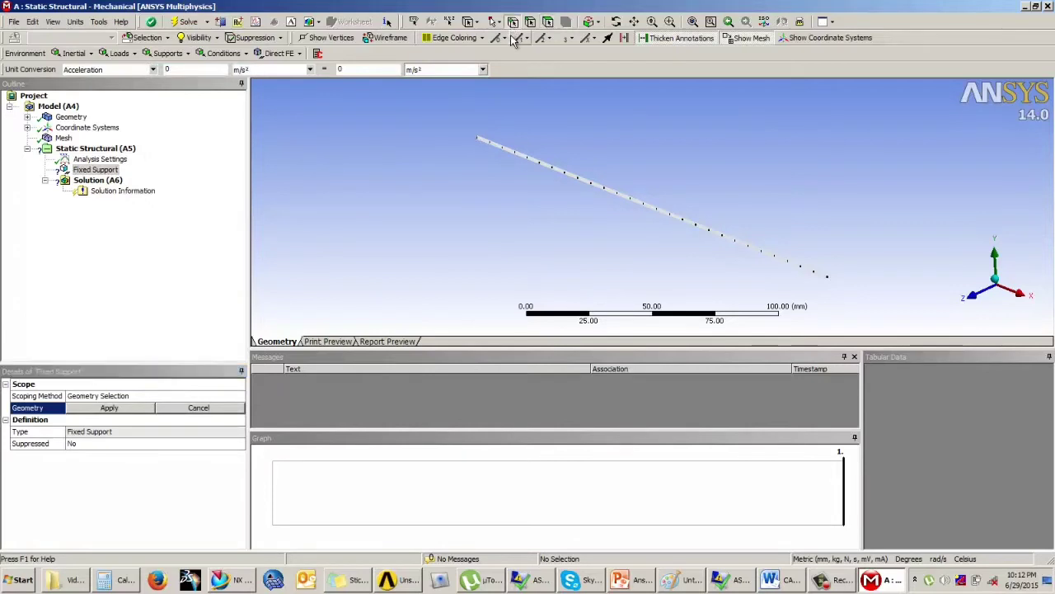
{"action": "left_click", "coordinate": [480, 135]}
{"action": "middle_click_drag", "start_coordinate": [484, 133], "coordinate": [518, 186]}
{"action": "left_click", "coordinate": [109, 408]}
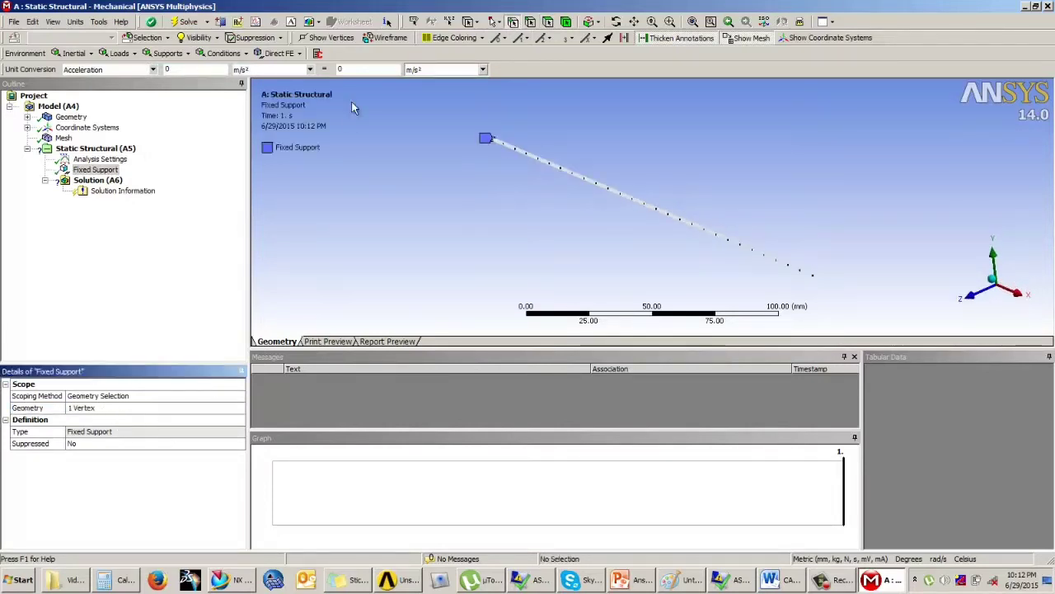
Step: Check the Example 3 slide in PowerPoint and add a 1000 N force in Mechanical at the vertex 50 mm from the fixed end
{"action": "left_click", "coordinate": [630, 582]}
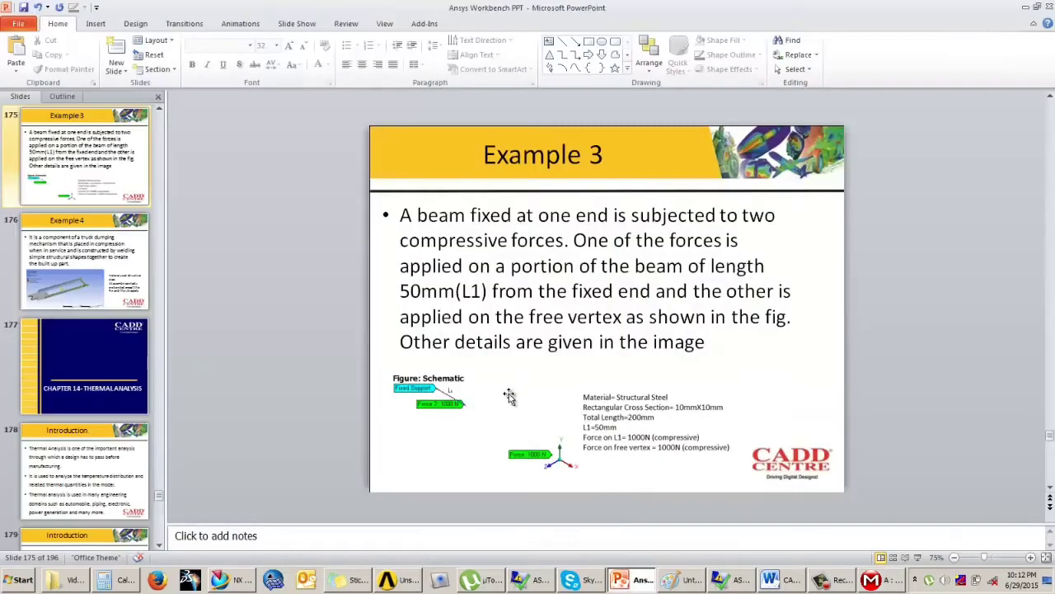
{"action": "left_click", "coordinate": [886, 580]}
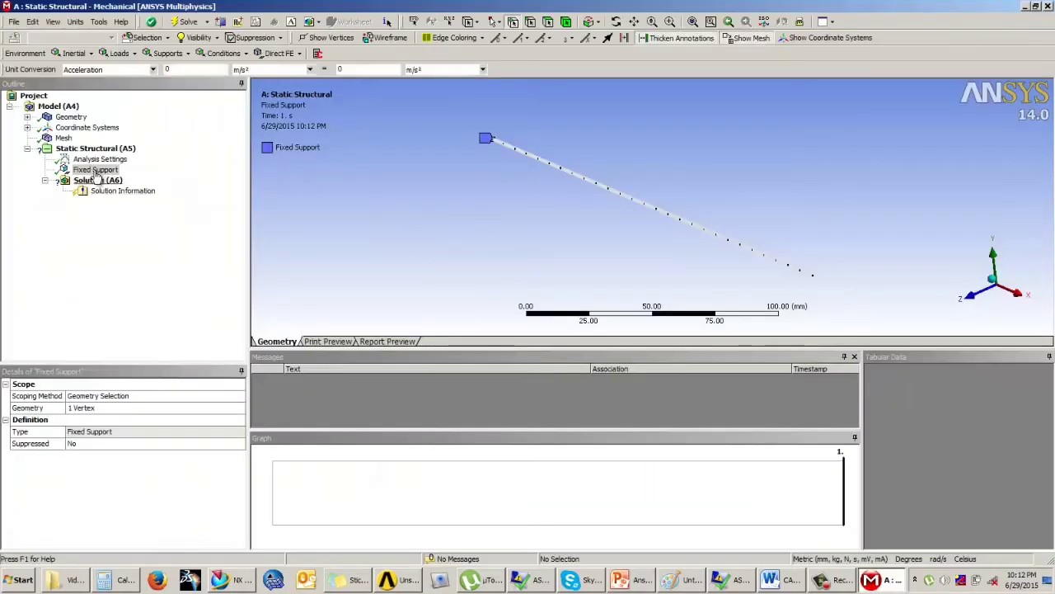
{"action": "left_click", "coordinate": [119, 53]}
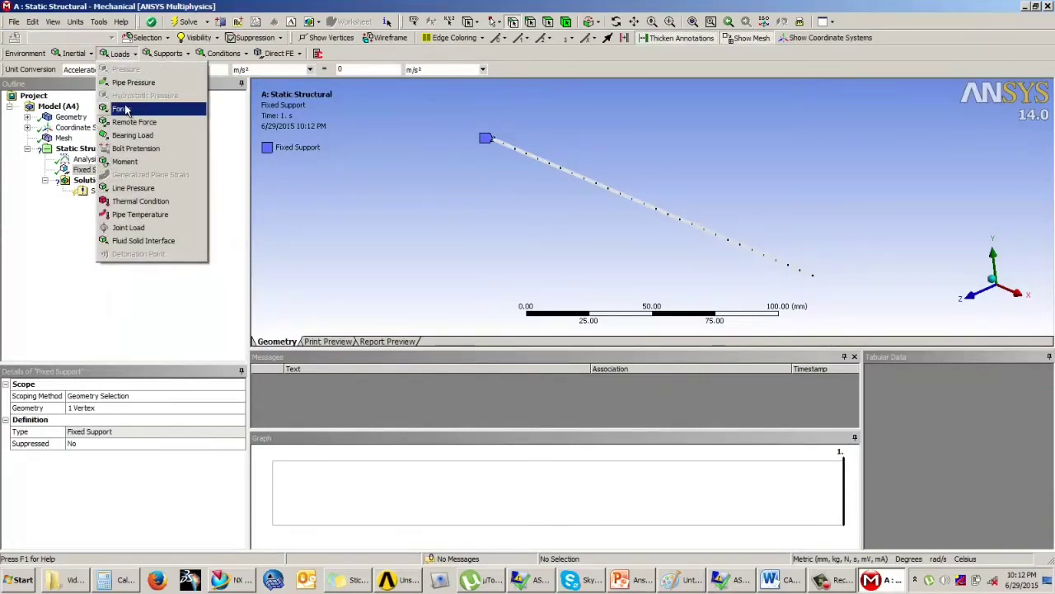
{"action": "left_click", "coordinate": [120, 108]}
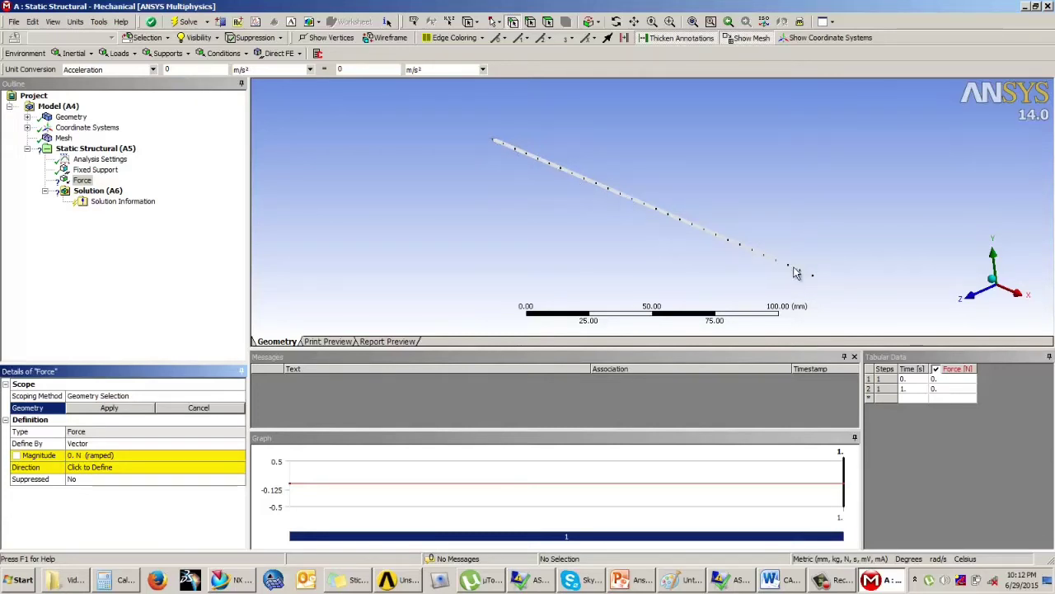
{"action": "left_click", "coordinate": [572, 185]}
{"action": "left_click", "coordinate": [110, 408]}
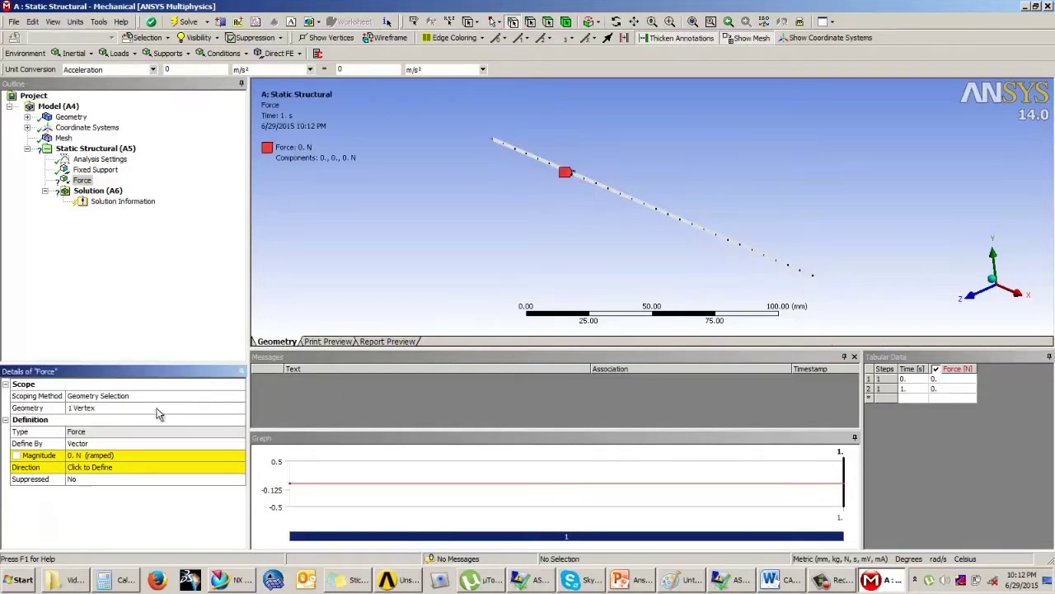
{"action": "left_click", "coordinate": [100, 455]}
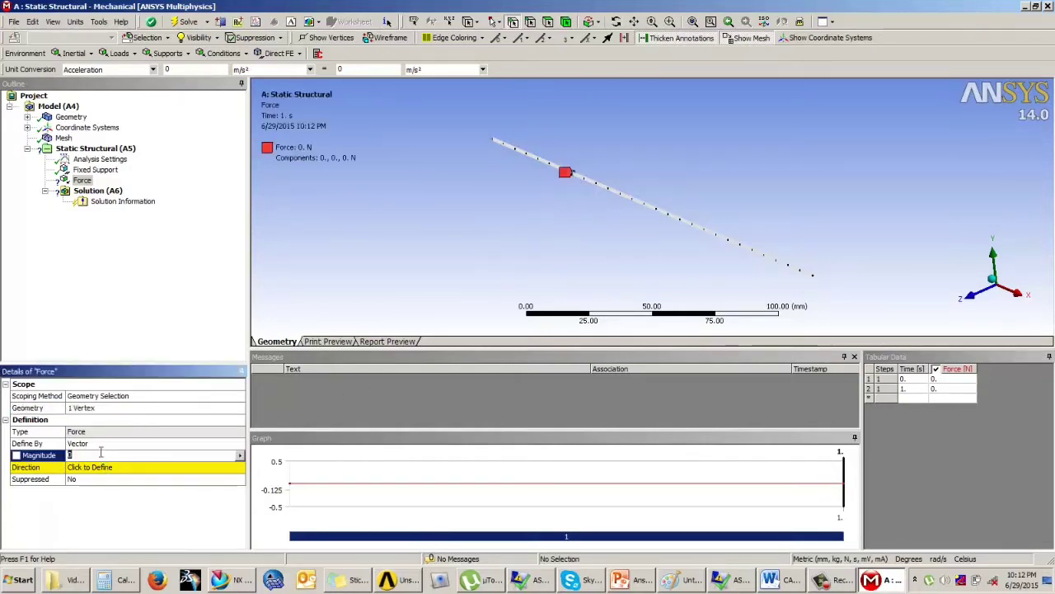
{"action": "type", "text": "1000"}
{"action": "key", "text": "Return"}
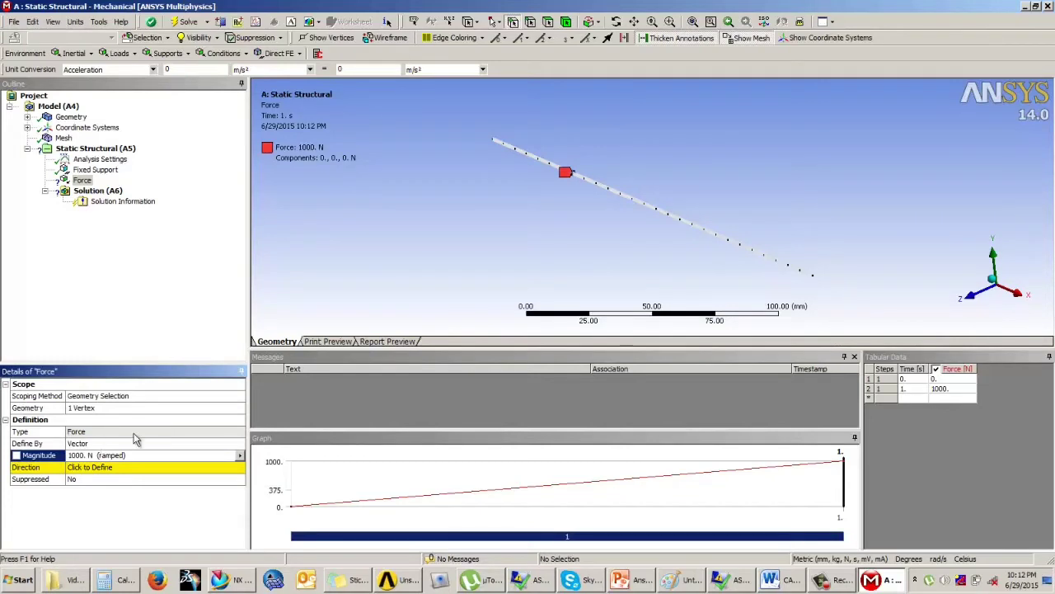
Step: Define the force's direction along the 150 mm edge of the beam
{"action": "left_click", "coordinate": [117, 466]}
{"action": "left_click", "coordinate": [643, 209]}
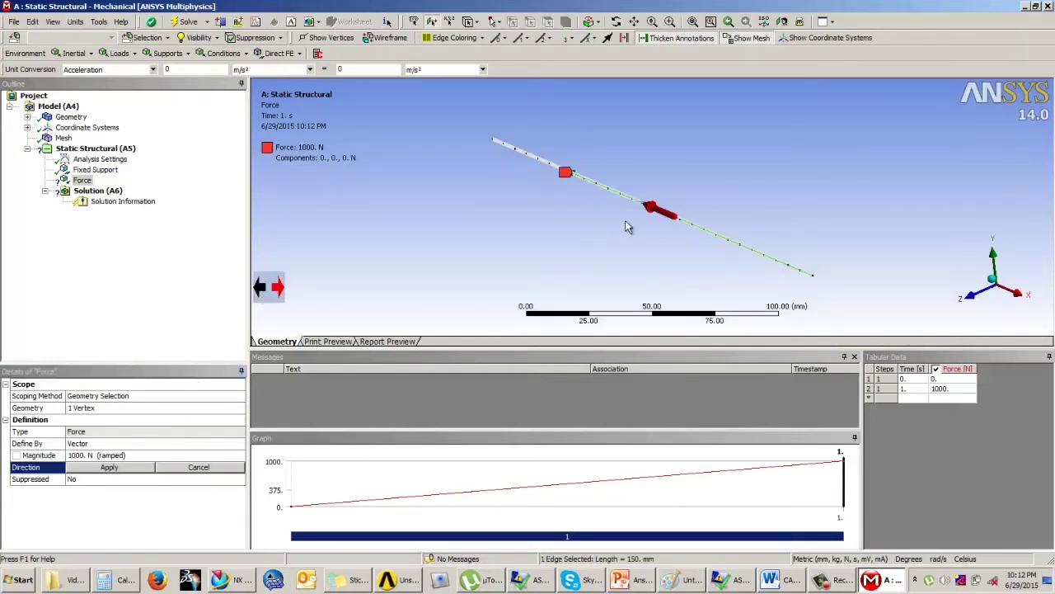
{"action": "left_click", "coordinate": [91, 150]}
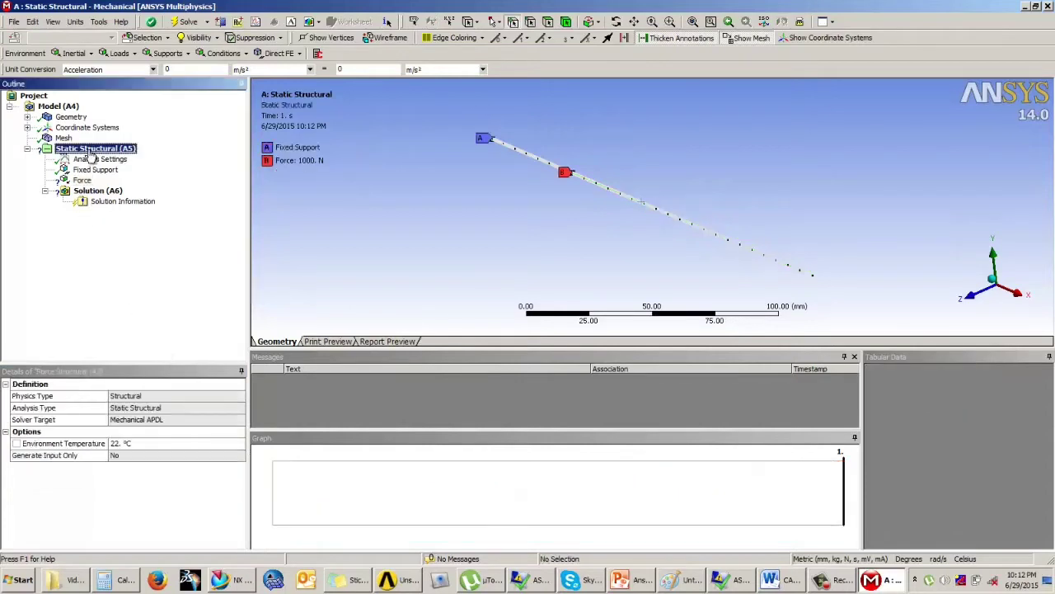
{"action": "left_click", "coordinate": [93, 179]}
{"action": "left_click", "coordinate": [87, 467]}
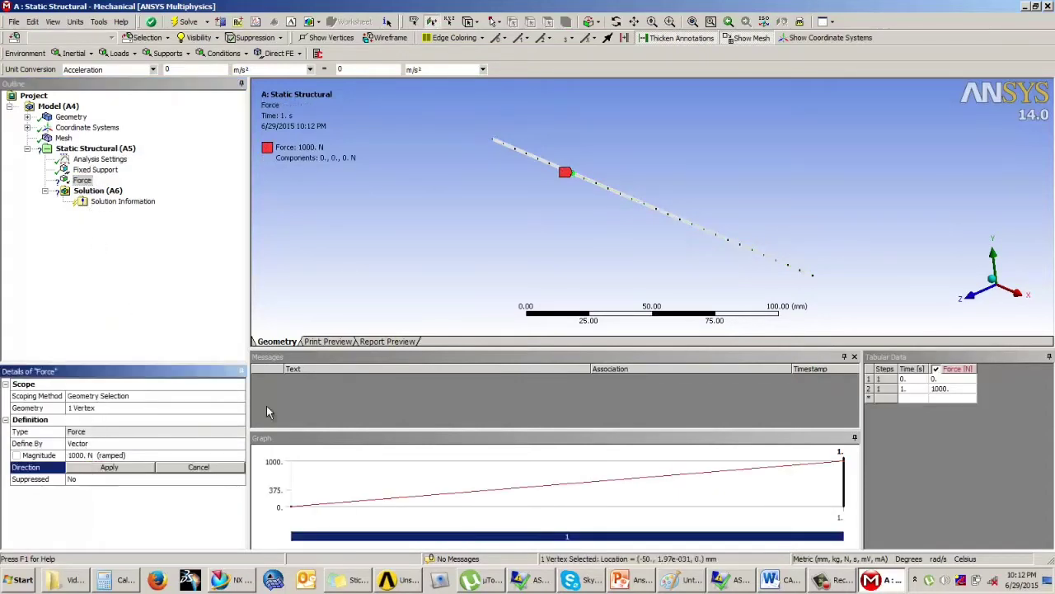
{"action": "left_click", "coordinate": [678, 213]}
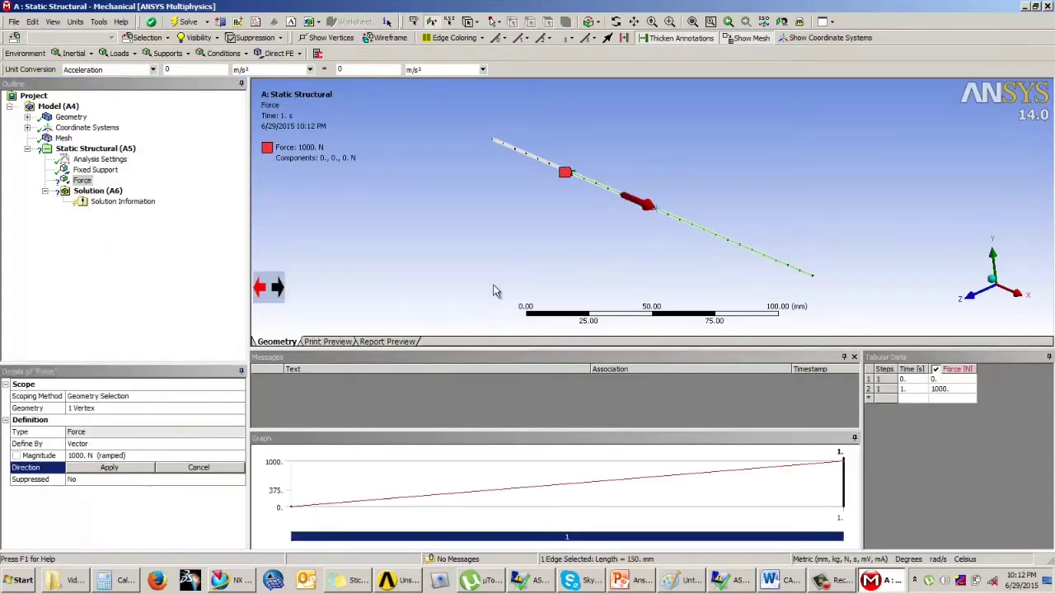
{"action": "left_click", "coordinate": [124, 467]}
{"action": "left_click", "coordinate": [116, 467]}
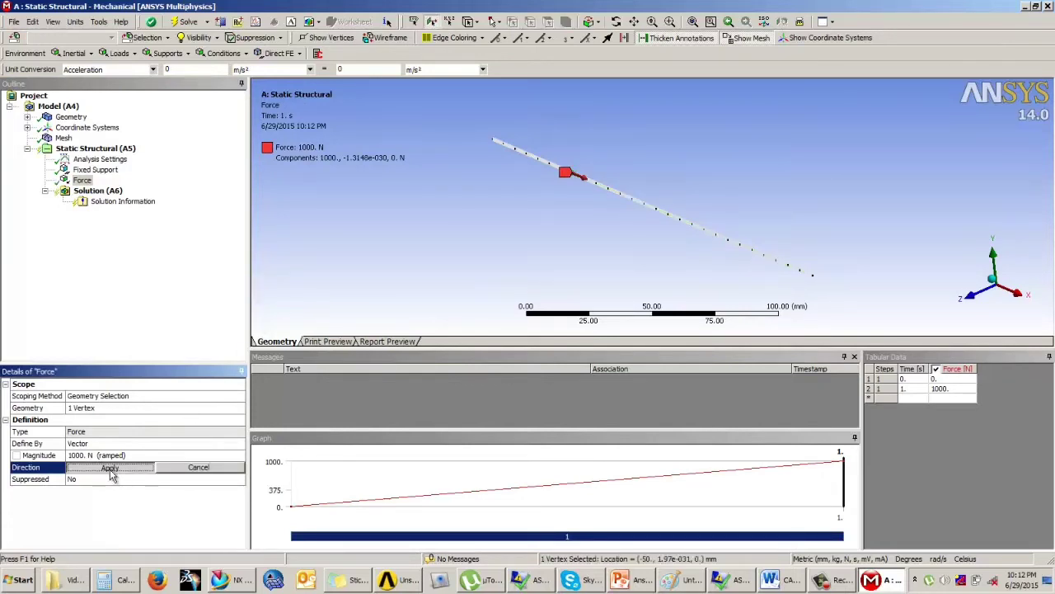
Step: Redefine the force's direction along the 50 mm edge and flip it to point towards the fixed end
{"action": "left_click", "coordinate": [322, 314]}
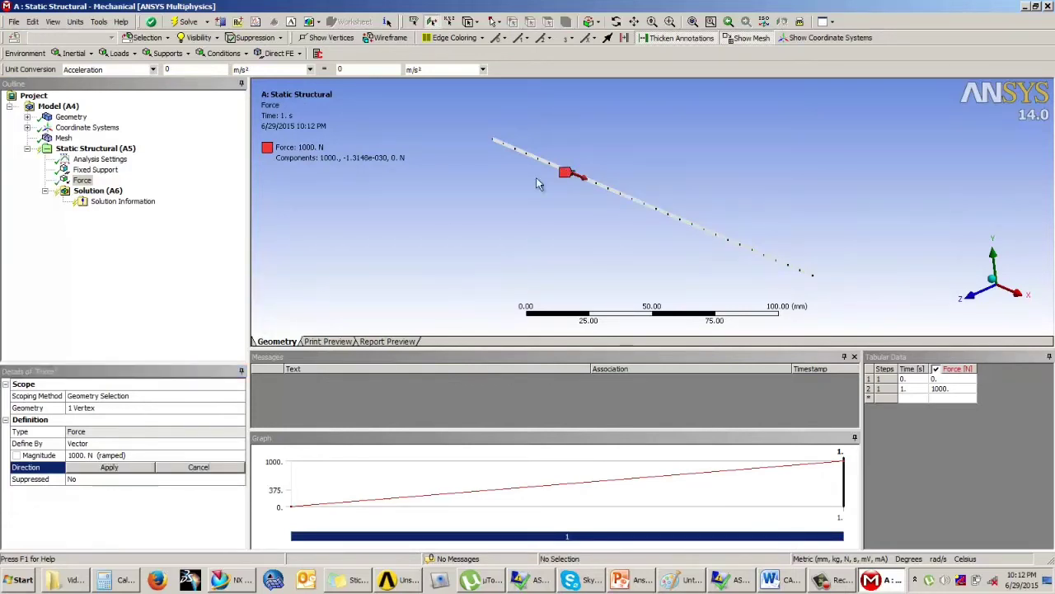
{"action": "left_click", "coordinate": [95, 456]}
{"action": "left_click", "coordinate": [108, 467]}
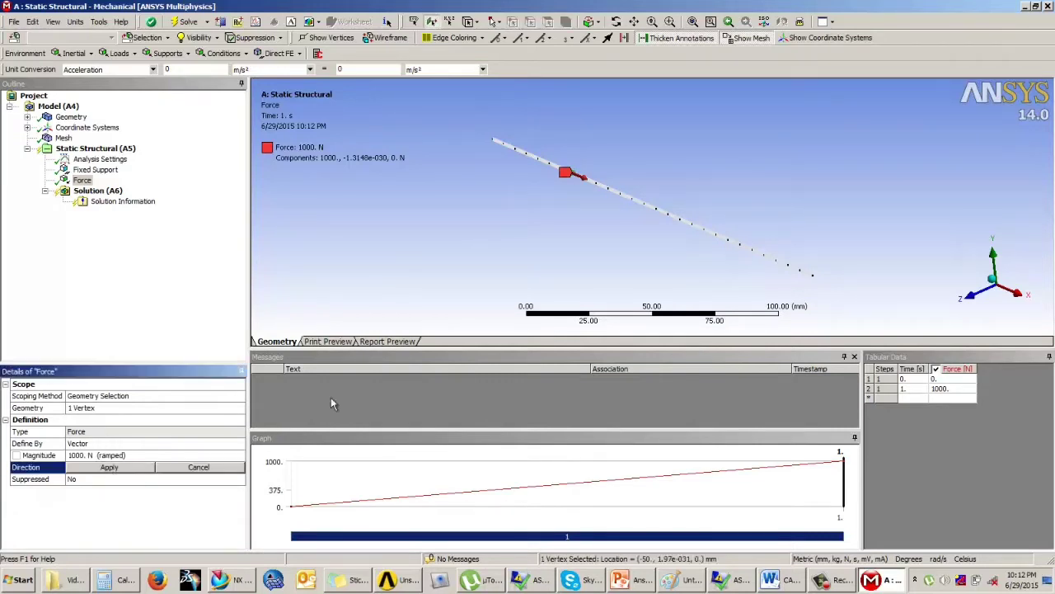
{"action": "left_click", "coordinate": [535, 162]}
{"action": "left_click", "coordinate": [538, 163]}
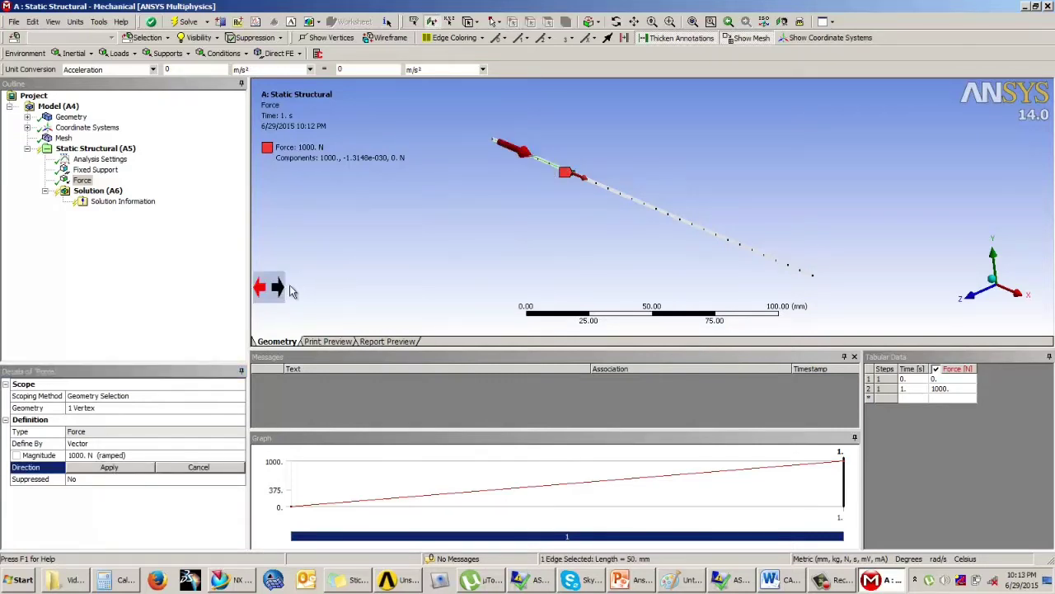
{"action": "left_click", "coordinate": [278, 288]}
{"action": "left_click", "coordinate": [128, 468]}
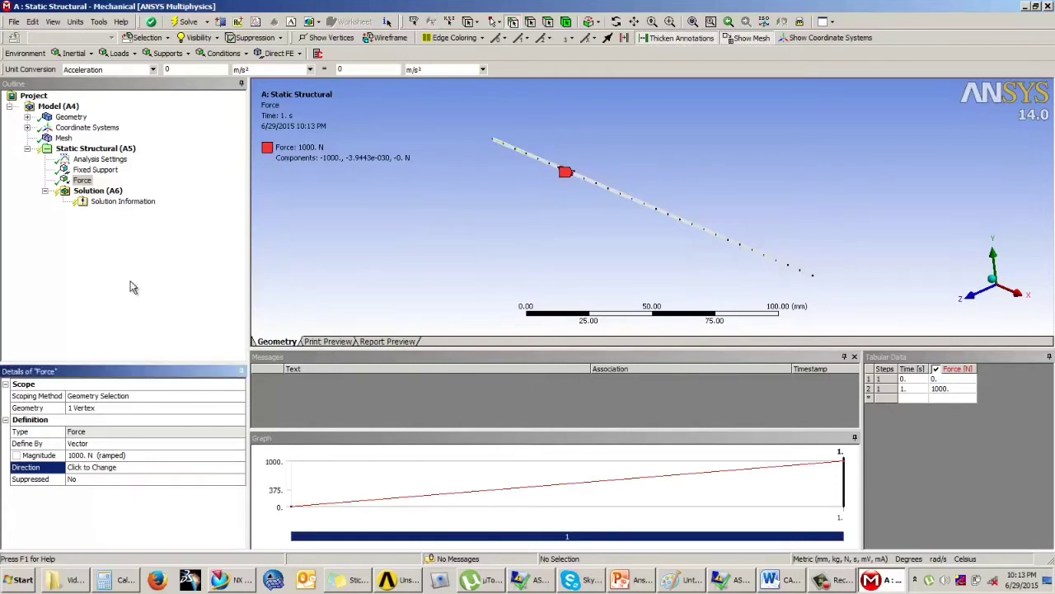
{"action": "left_click", "coordinate": [83, 180]}
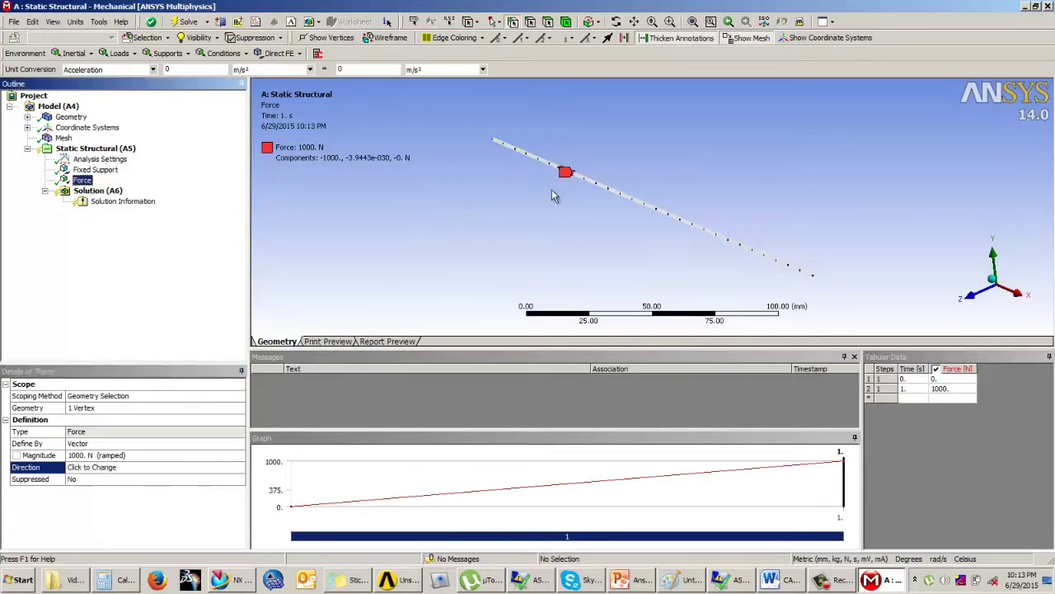
Step: Add a second force of 1000 N at the beam's free end vertex, directed along the 150 mm edge towards the fixed end
{"action": "left_click", "coordinate": [95, 148]}
{"action": "left_click", "coordinate": [121, 54]}
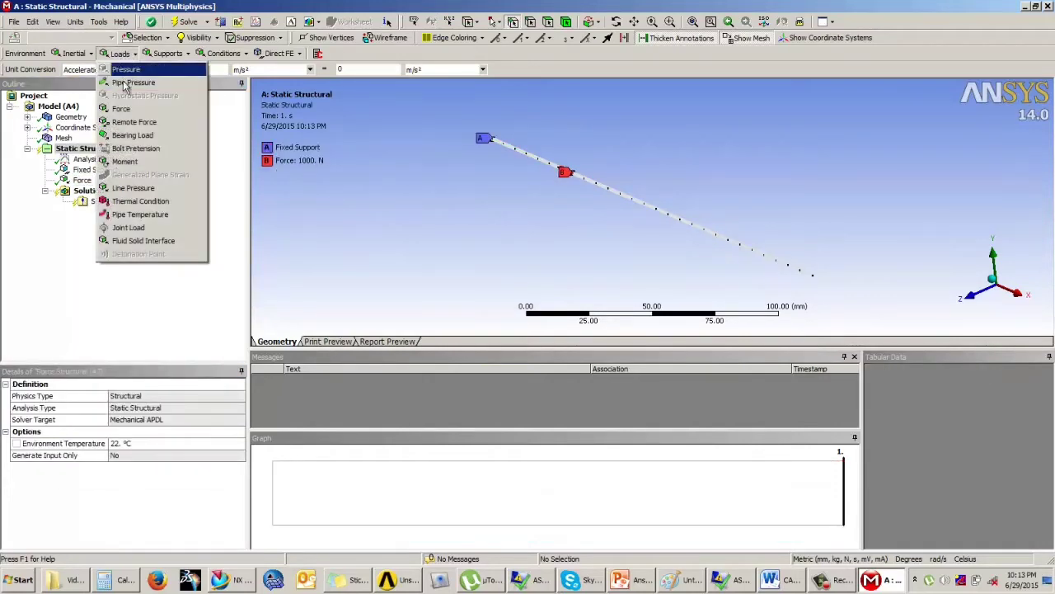
{"action": "left_click", "coordinate": [124, 110]}
{"action": "left_click", "coordinate": [814, 279]}
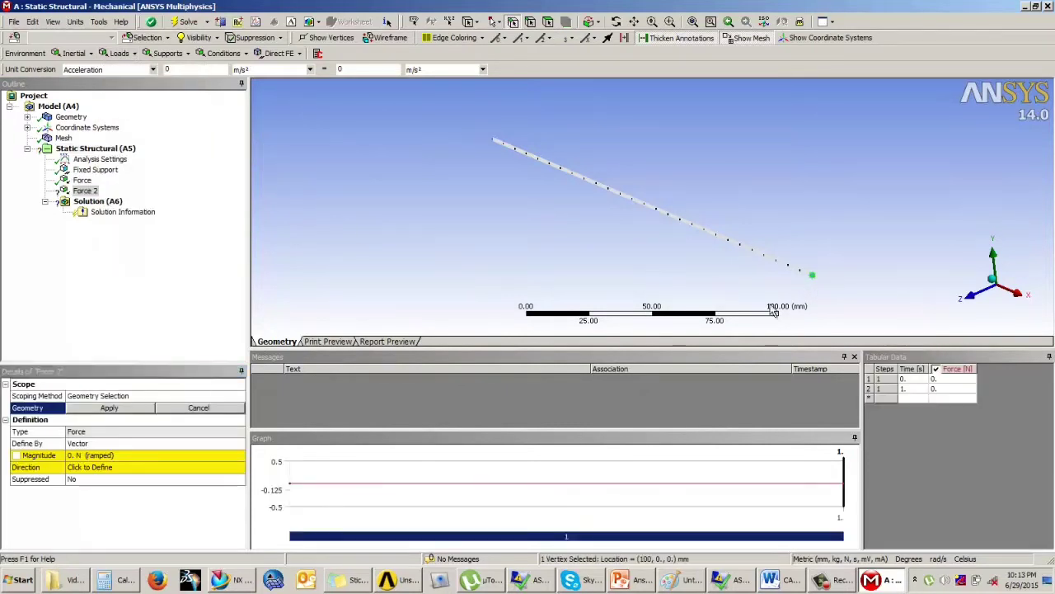
{"action": "left_click", "coordinate": [109, 408]}
{"action": "left_click", "coordinate": [108, 455]}
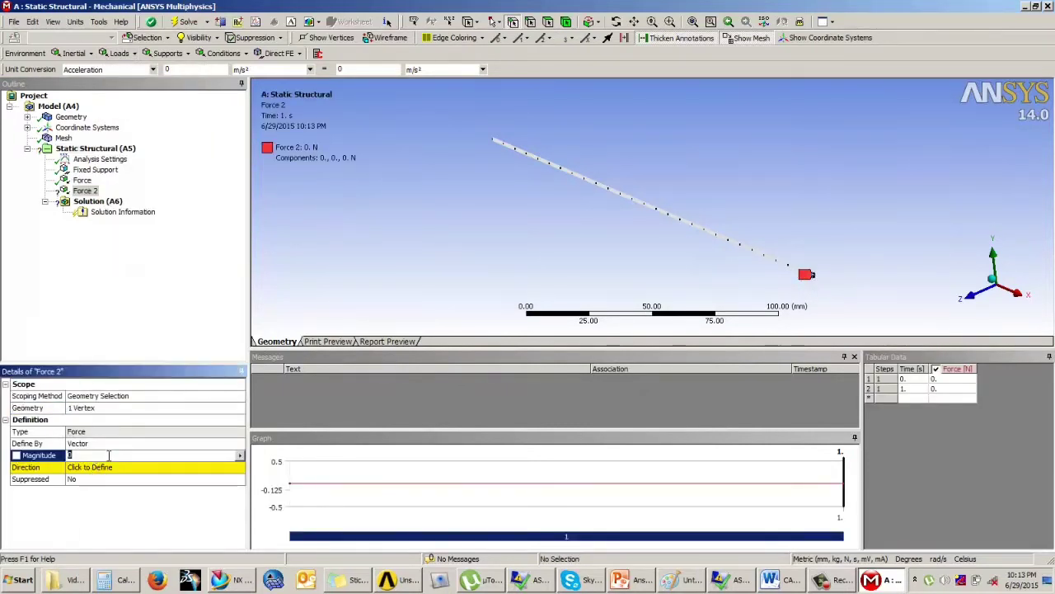
{"action": "key", "text": "Return"}
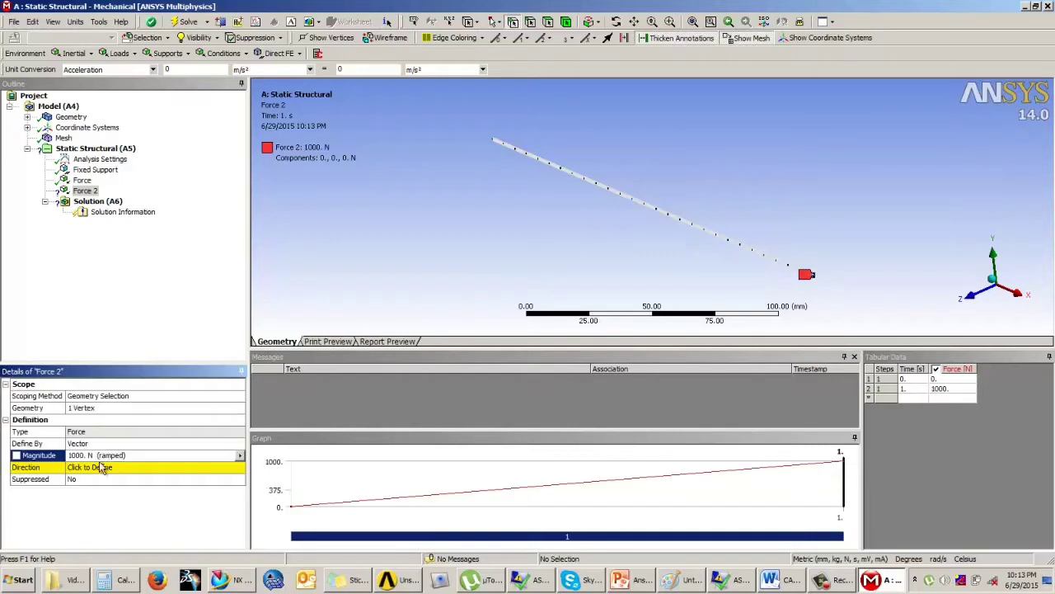
{"action": "left_click", "coordinate": [99, 466]}
{"action": "left_click", "coordinate": [753, 254]}
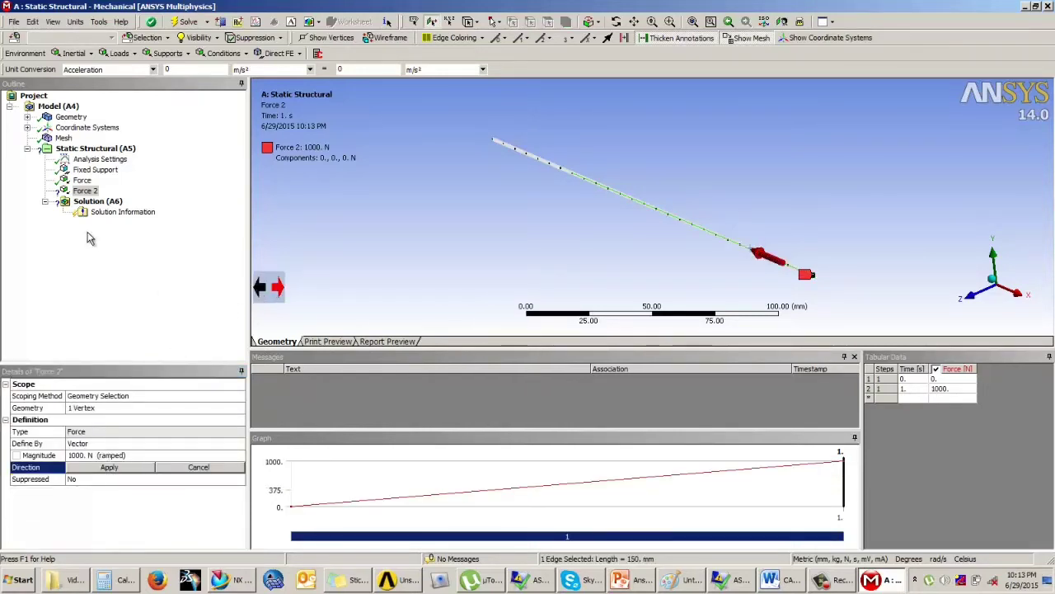
{"action": "left_click", "coordinate": [103, 468]}
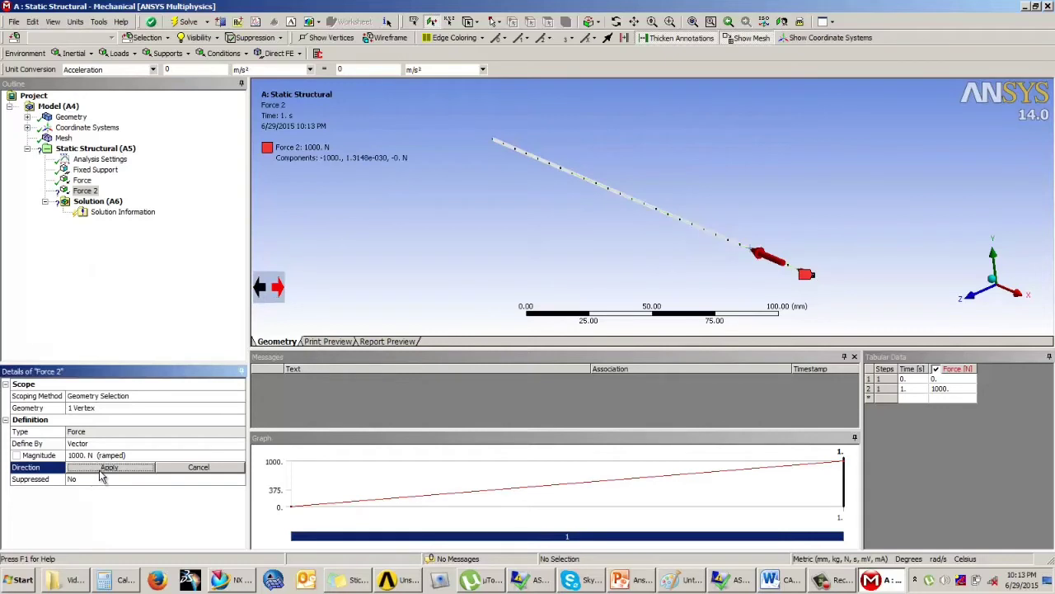
Step: Show the fixed support and both forces together on the beam to check their placement
{"action": "left_click", "coordinate": [93, 170]}
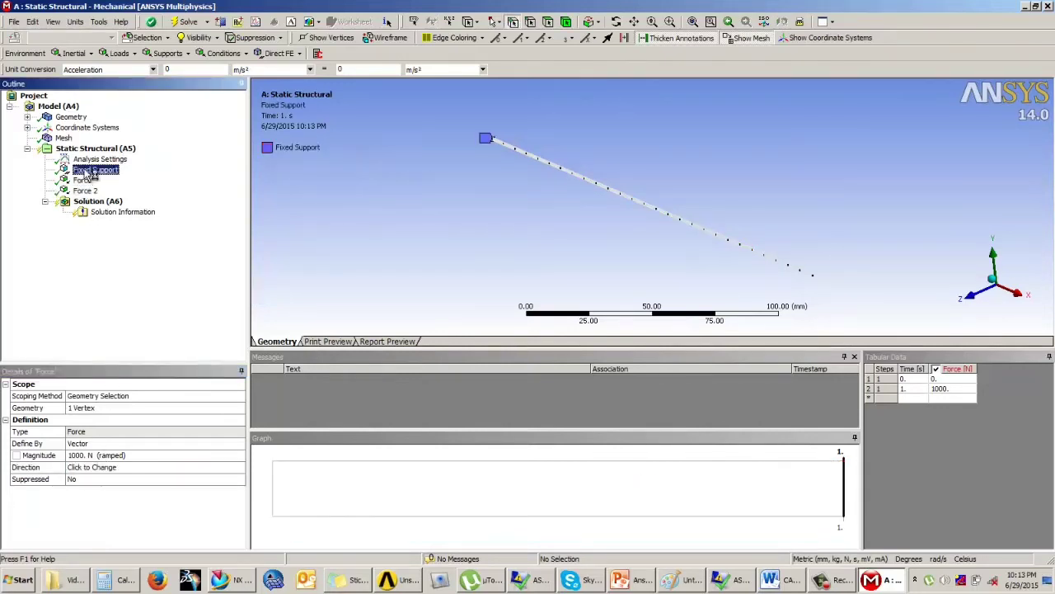
{"action": "left_click", "coordinate": [85, 190], "text": "shift"}
{"action": "middle_click_drag", "start_coordinate": [593, 238], "coordinate": [517, 238]}
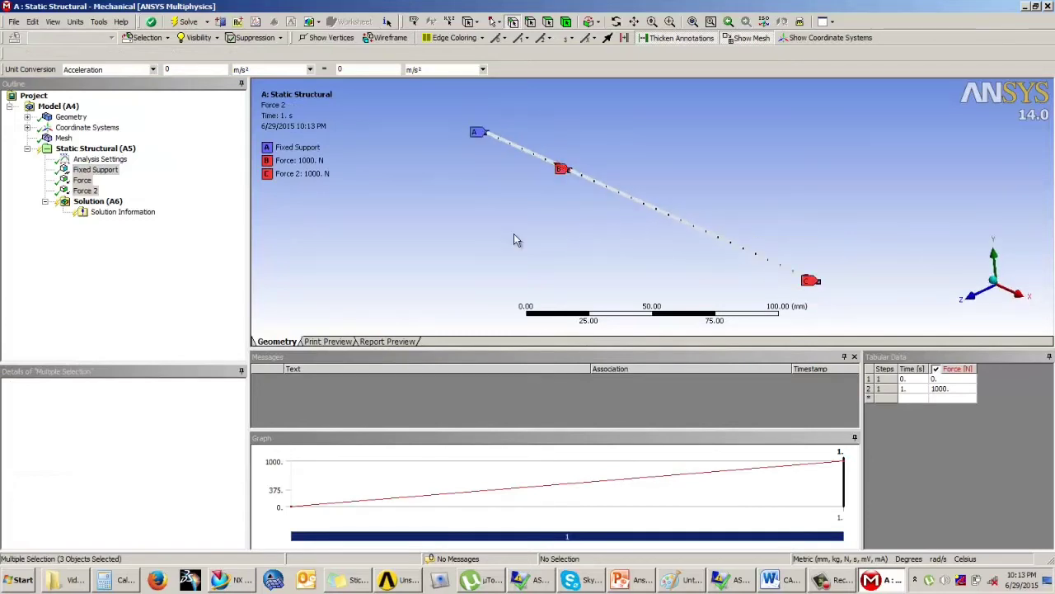
Step: Solve the static structural analysis
{"action": "left_click", "coordinate": [104, 205]}
{"action": "right_click", "coordinate": [106, 206]}
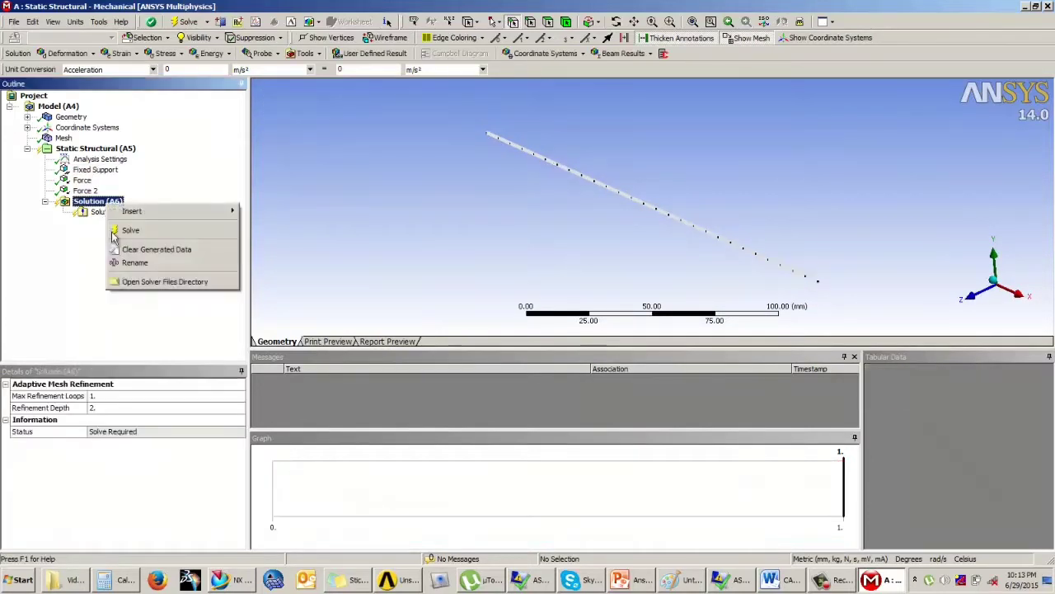
{"action": "left_click", "coordinate": [120, 230]}
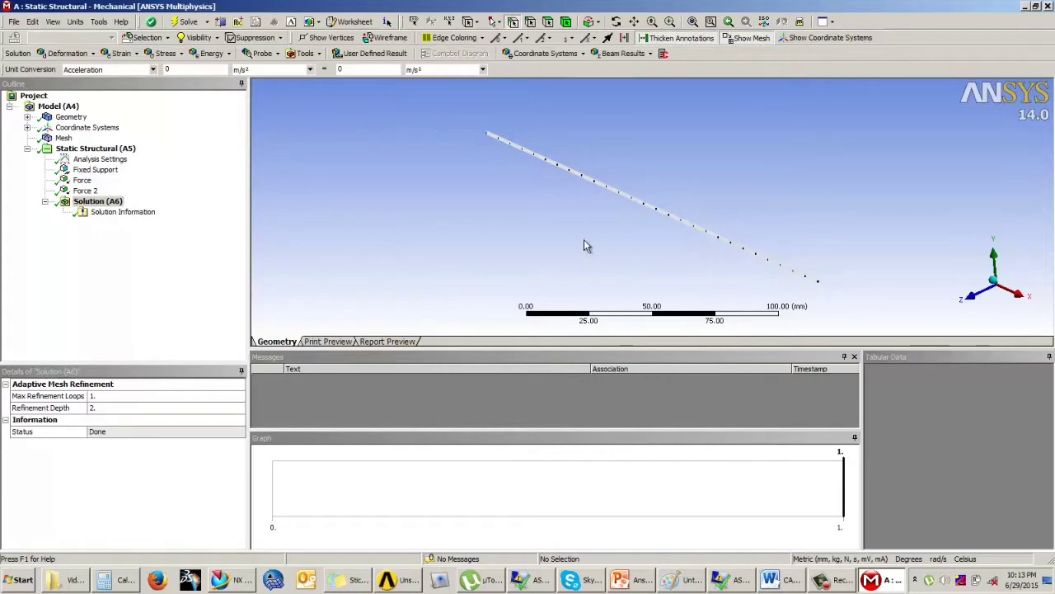
Step: Add a Linear Buckling system linked to the Static Structural solution in the Workbench project and open its setup
{"action": "left_click", "coordinate": [1048, 7]}
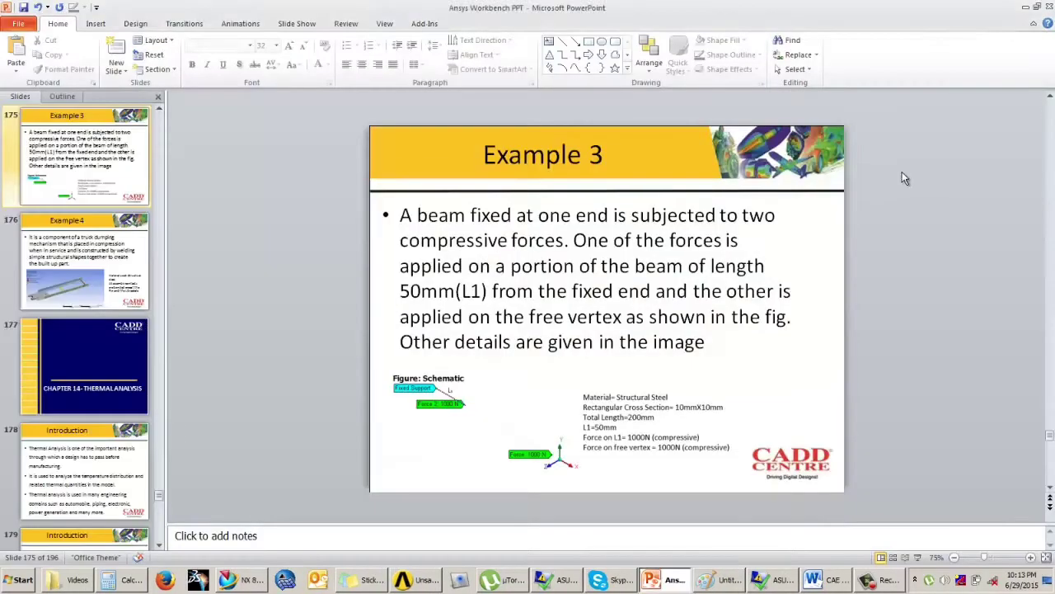
{"action": "left_click", "coordinate": [423, 580]}
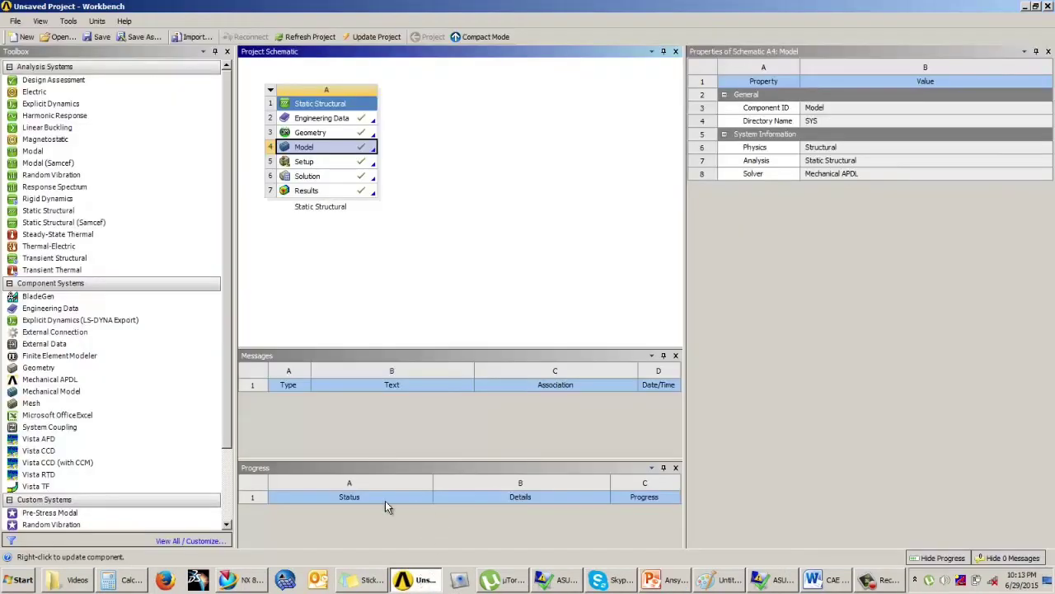
{"action": "left_click", "coordinate": [52, 129]}
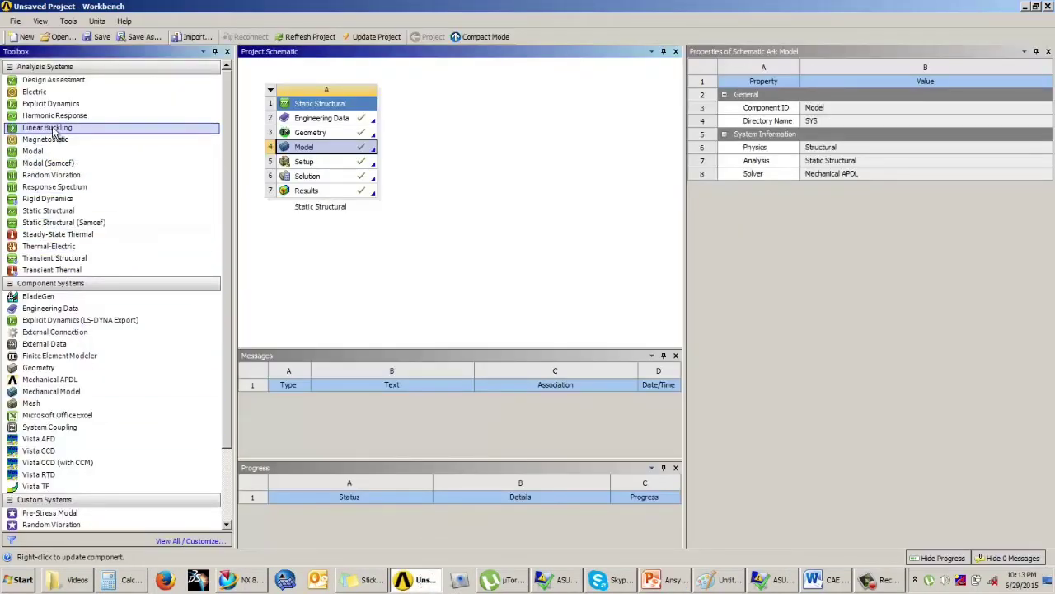
{"action": "left_click_drag", "start_coordinate": [52, 131], "coordinate": [312, 181]}
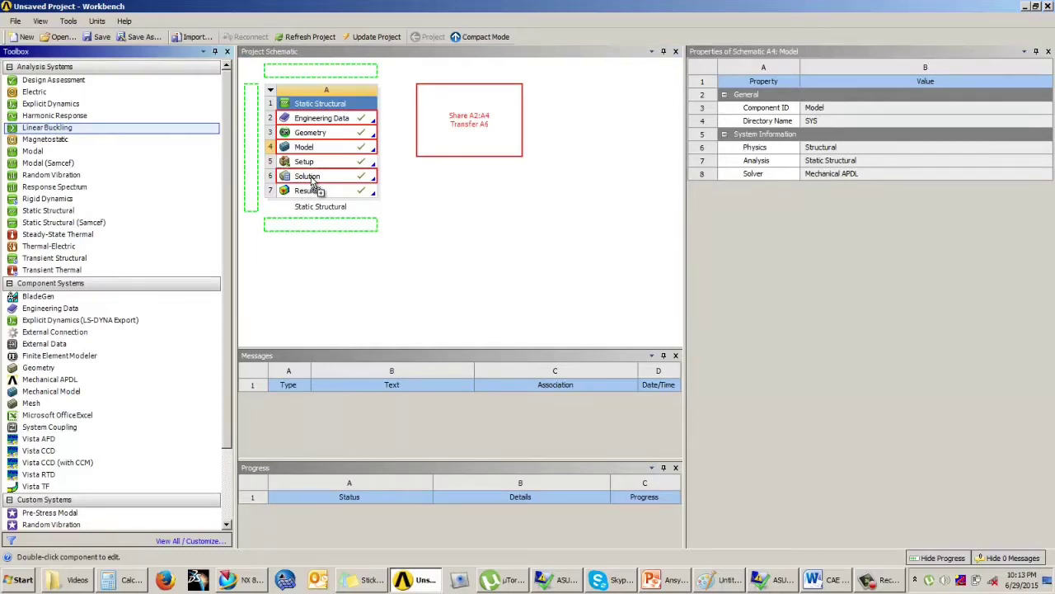
{"action": "left_click_drag", "start_coordinate": [313, 182], "coordinate": [314, 184]}
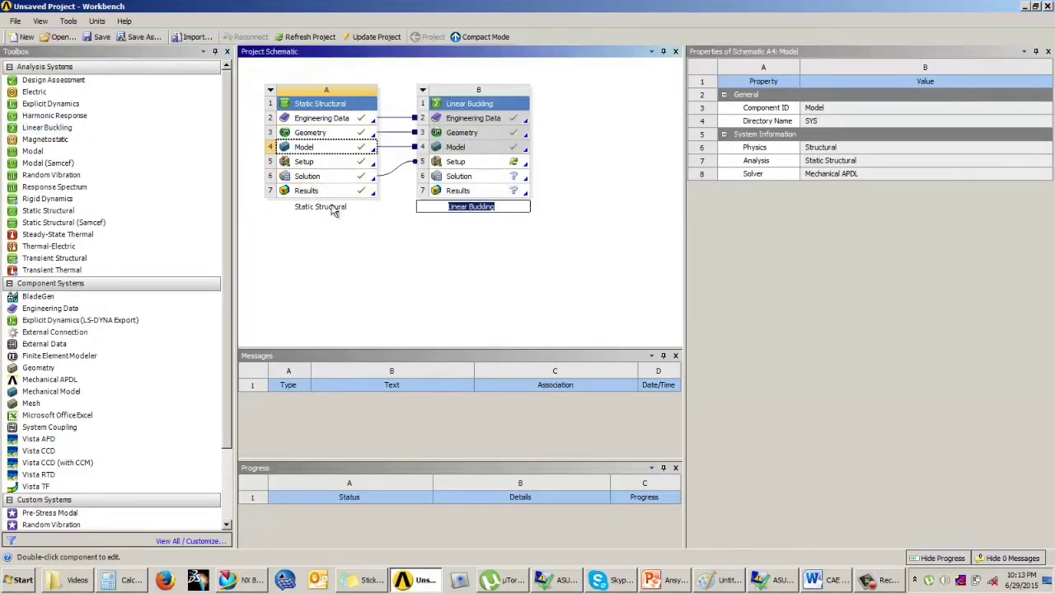
{"action": "left_click", "coordinate": [464, 164]}
{"action": "double_click", "coordinate": [464, 163]}
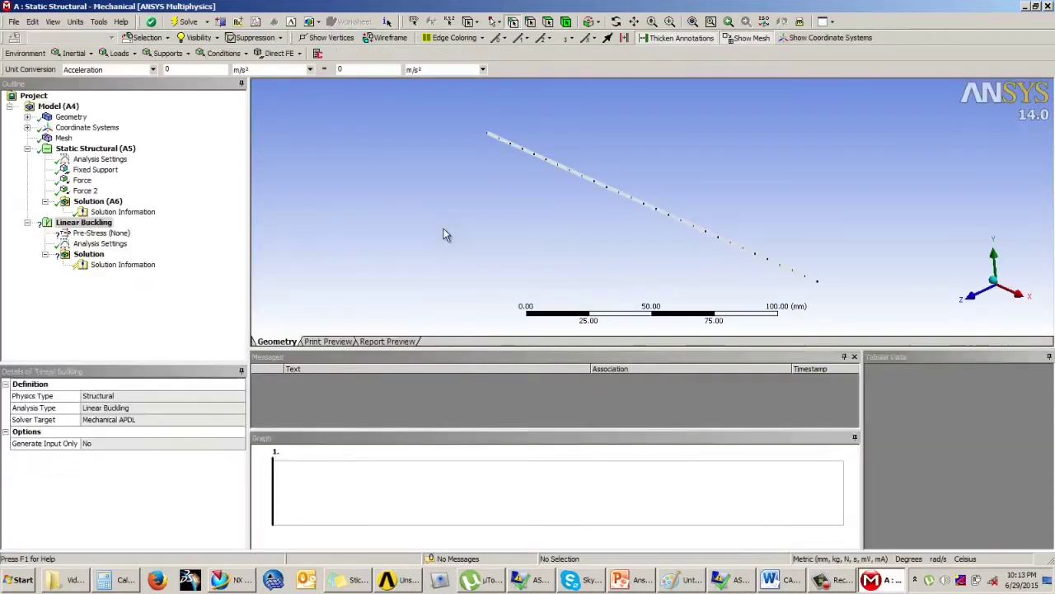
Step: Set the Stress and Strain output controls to Yes in the linear buckling analysis settings
{"action": "left_click", "coordinate": [100, 244]}
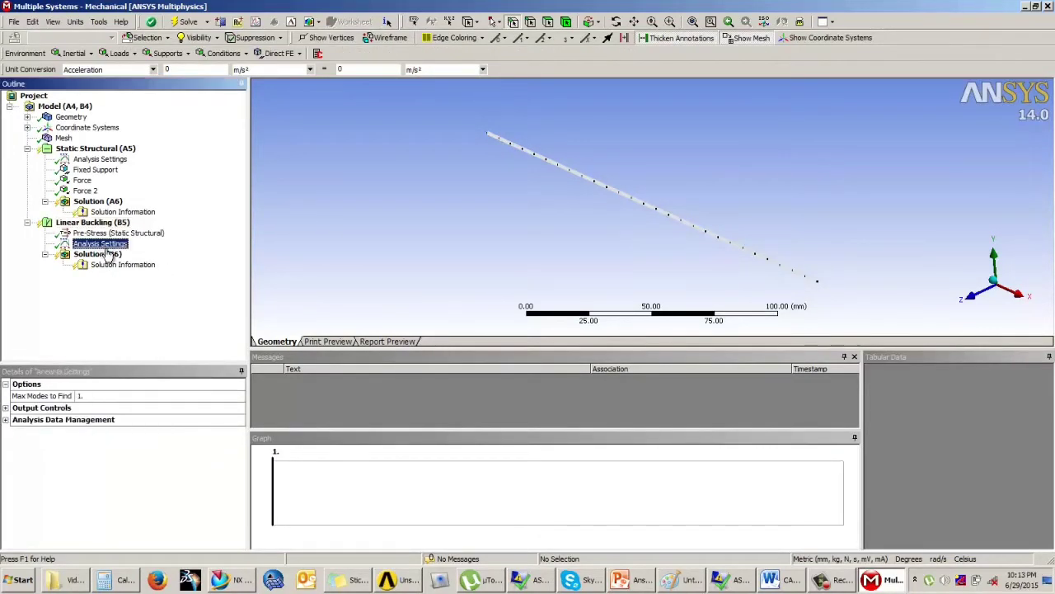
{"action": "left_click", "coordinate": [88, 396]}
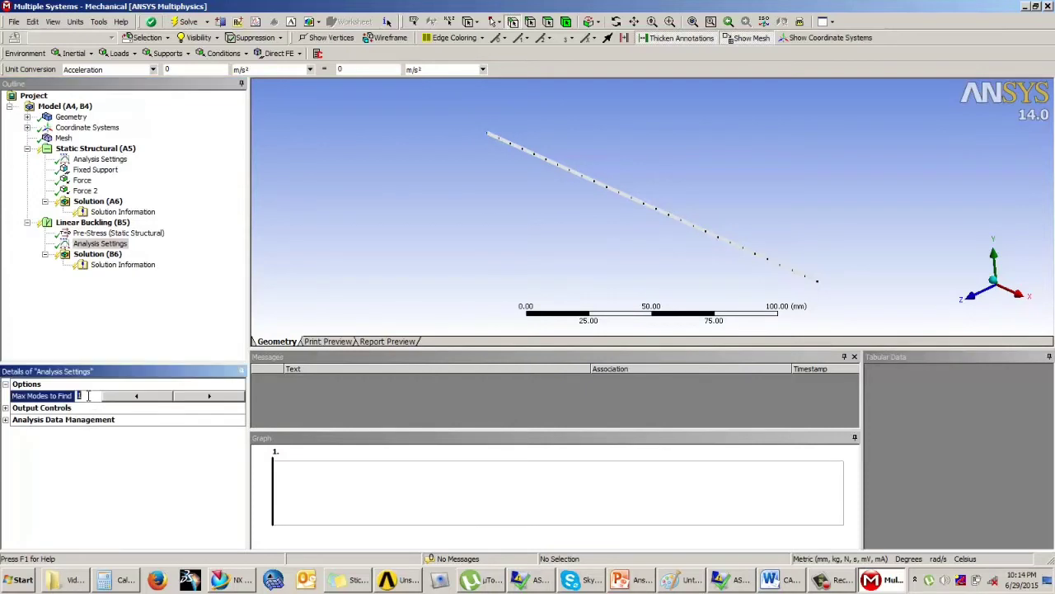
{"action": "left_click", "coordinate": [6, 408]}
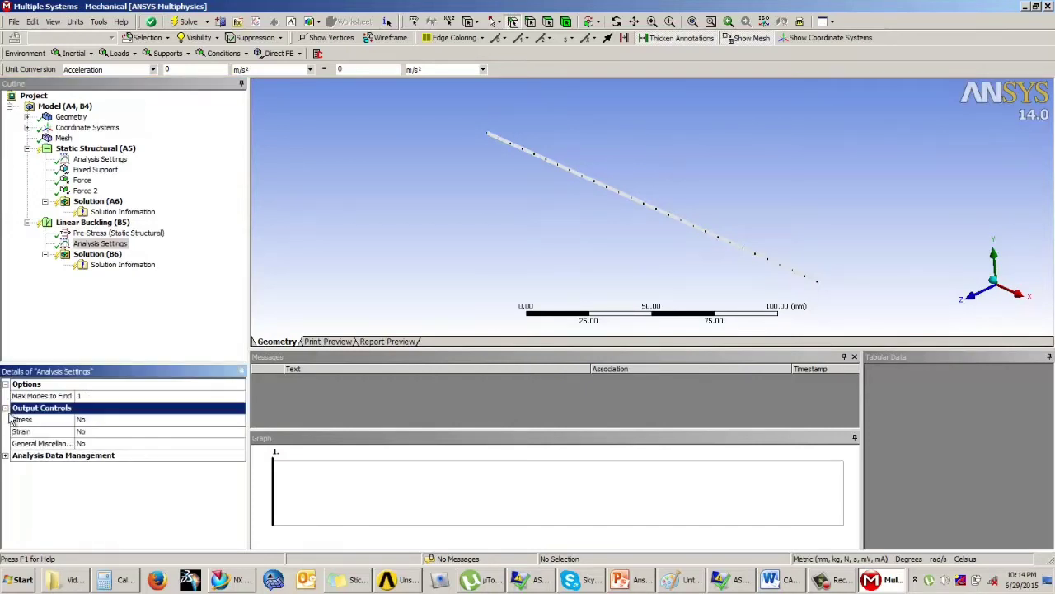
{"action": "left_click", "coordinate": [89, 420]}
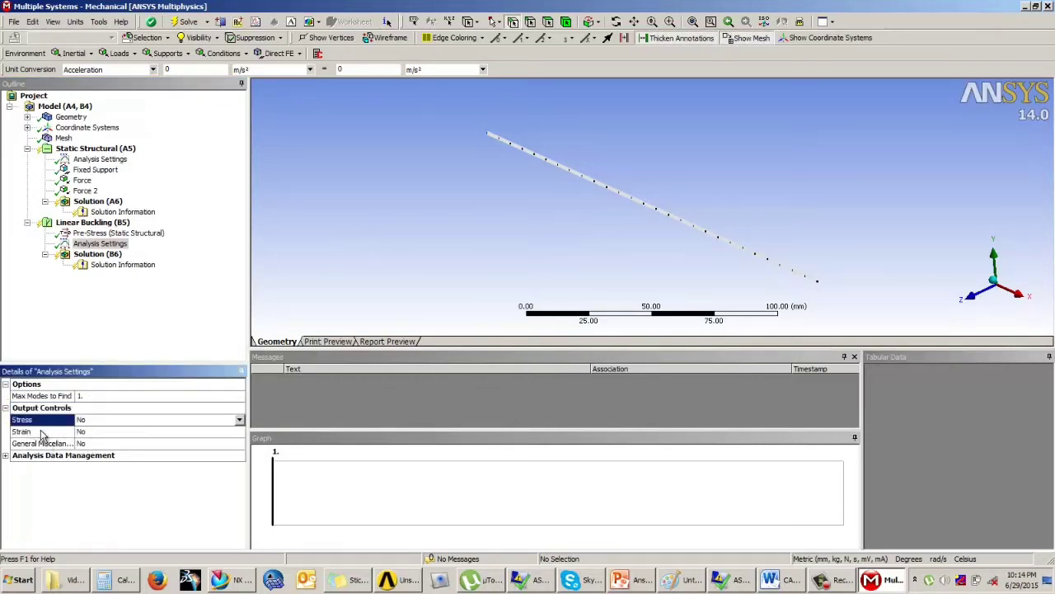
{"action": "left_click", "coordinate": [237, 422]}
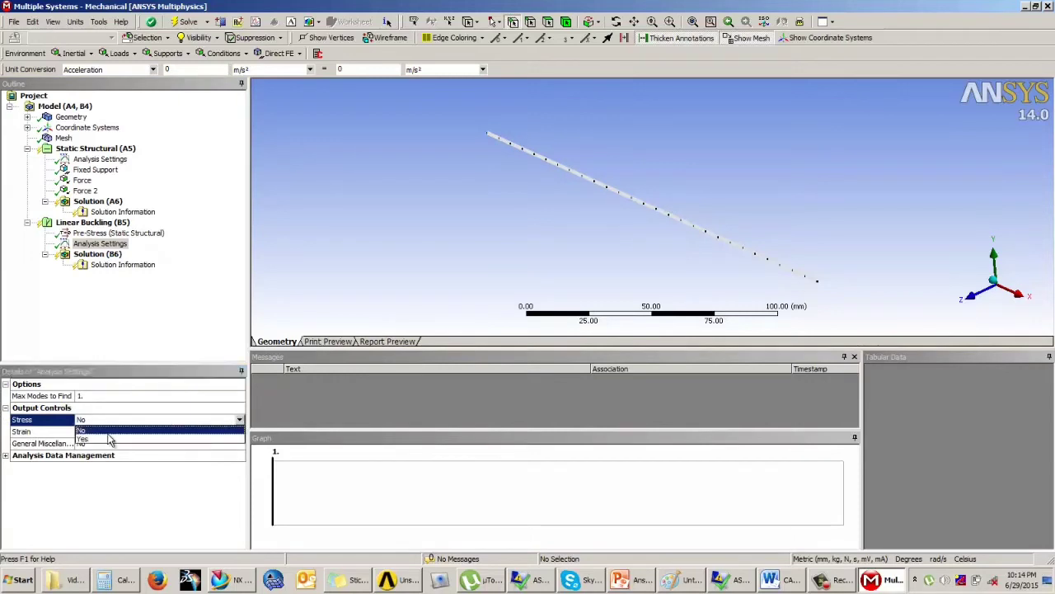
{"action": "left_click", "coordinate": [82, 433]}
{"action": "left_click", "coordinate": [238, 437]}
{"action": "left_click", "coordinate": [238, 434]}
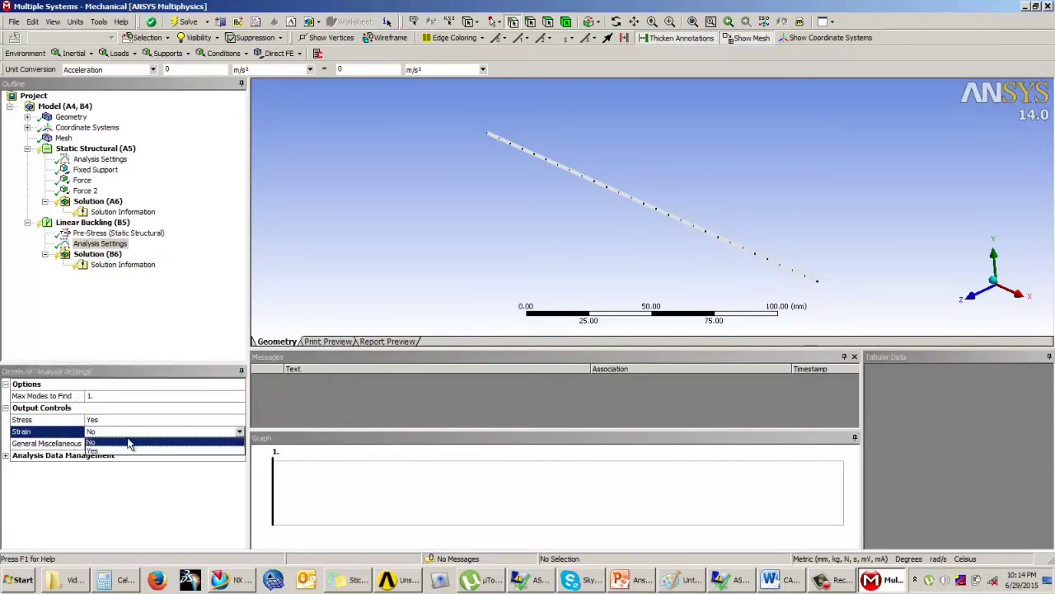
{"action": "left_click", "coordinate": [108, 449]}
Step: Solve the linear buckling analysis
{"action": "left_click", "coordinate": [98, 255]}
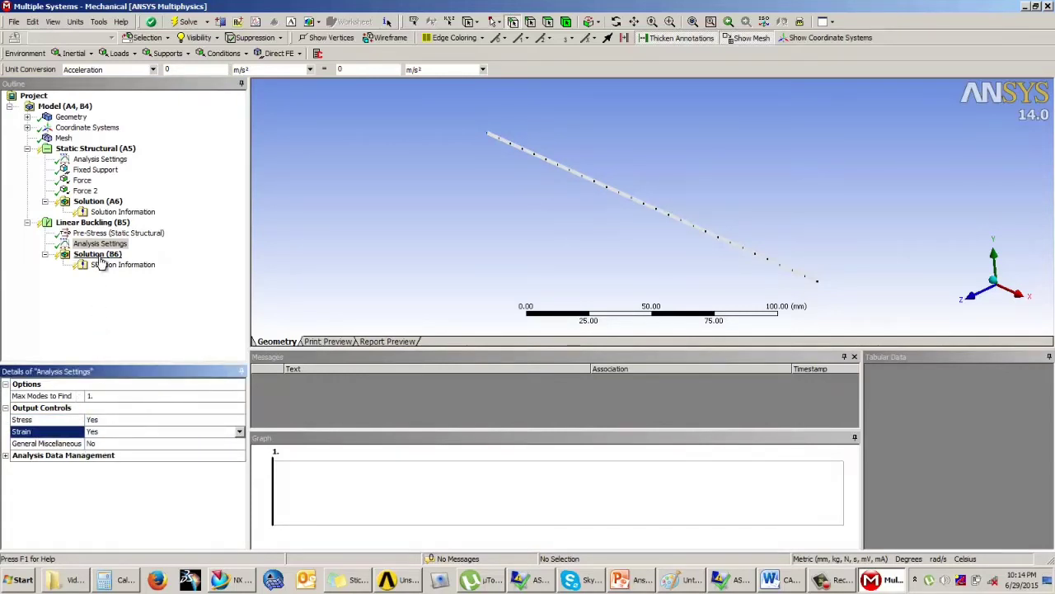
{"action": "right_click", "coordinate": [101, 257]}
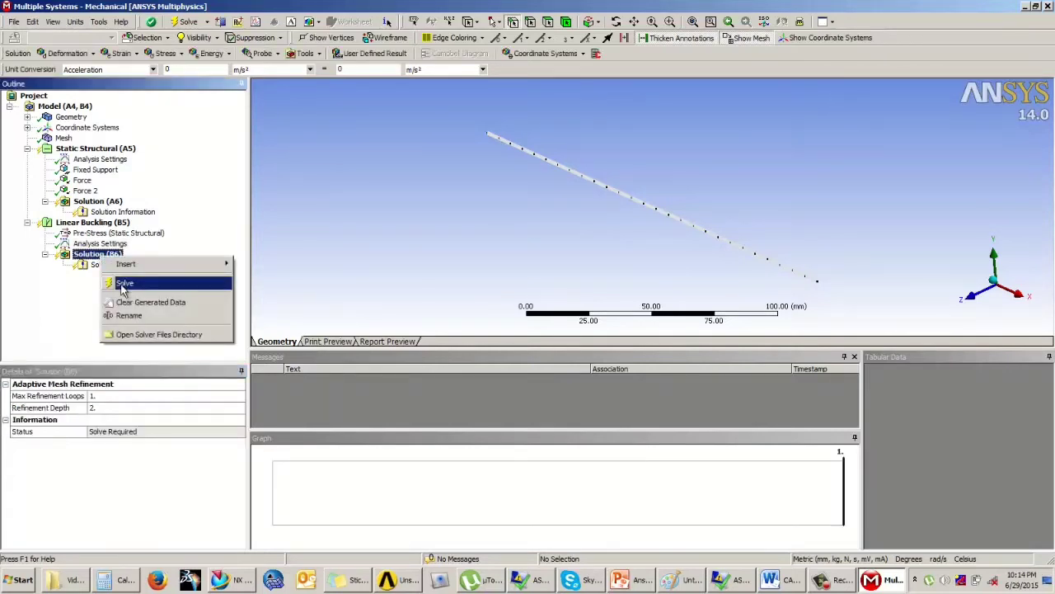
{"action": "left_click", "coordinate": [124, 285]}
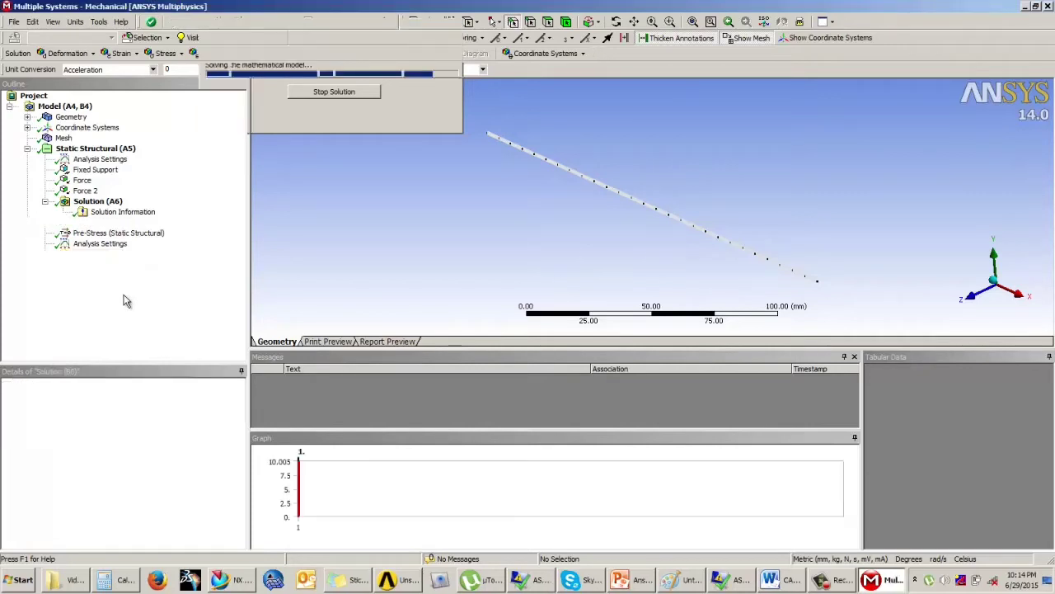
Step: Create and evaluate a total deformation result for buckling mode 1 and play its animation briefly
{"action": "left_click", "coordinate": [923, 379]}
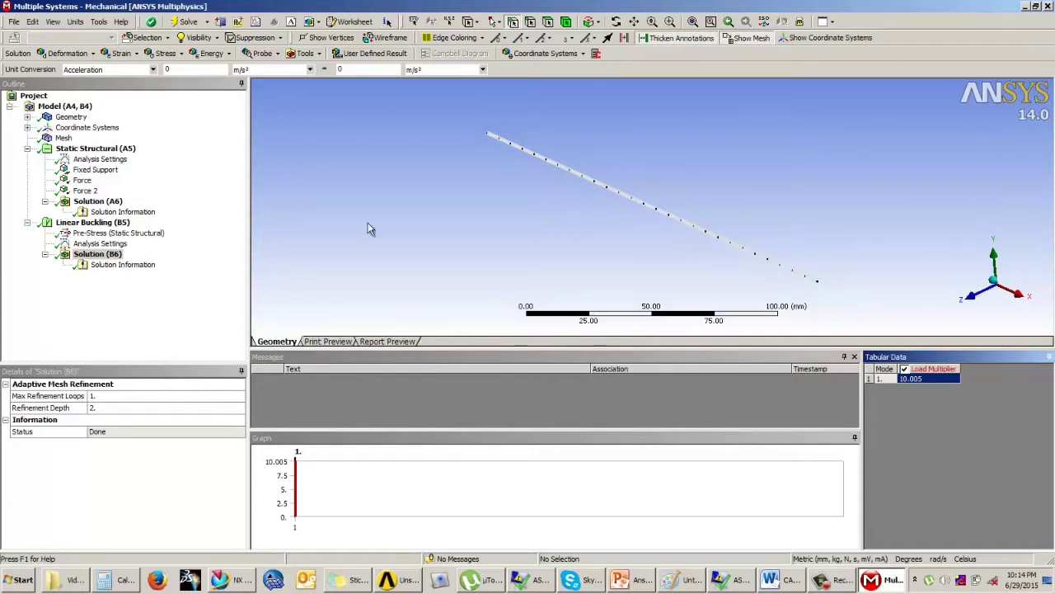
{"action": "right_click", "coordinate": [913, 382]}
{"action": "left_click", "coordinate": [942, 398]}
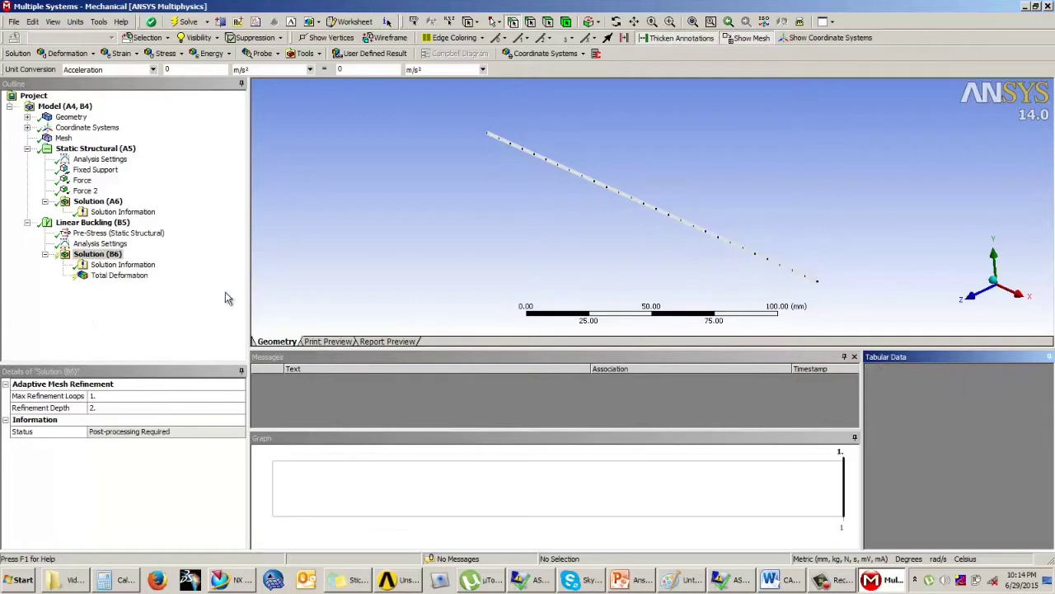
{"action": "right_click", "coordinate": [119, 279]}
{"action": "left_click", "coordinate": [147, 298]}
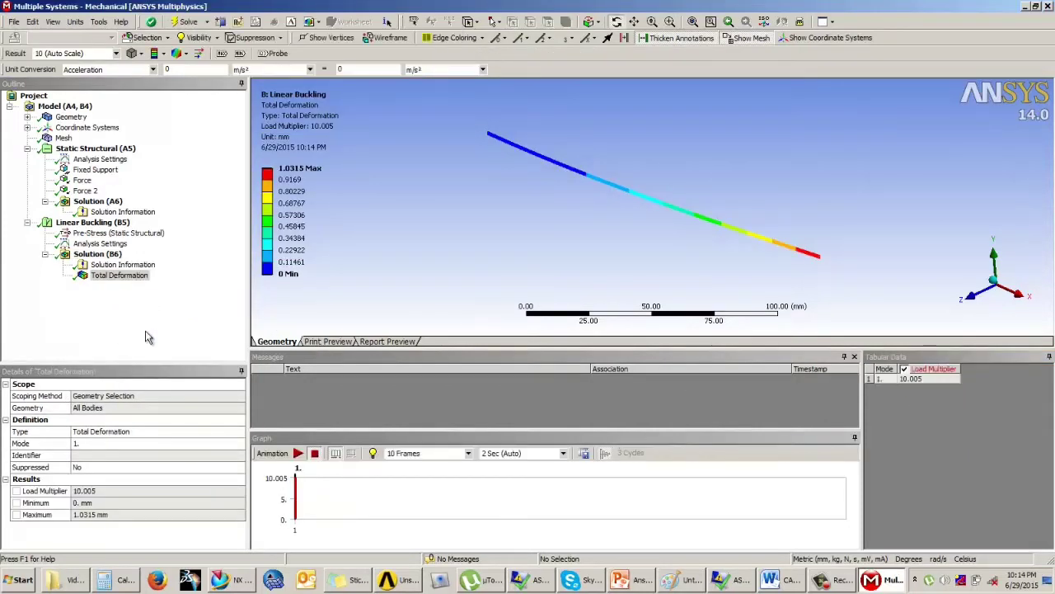
{"action": "left_click", "coordinate": [298, 454]}
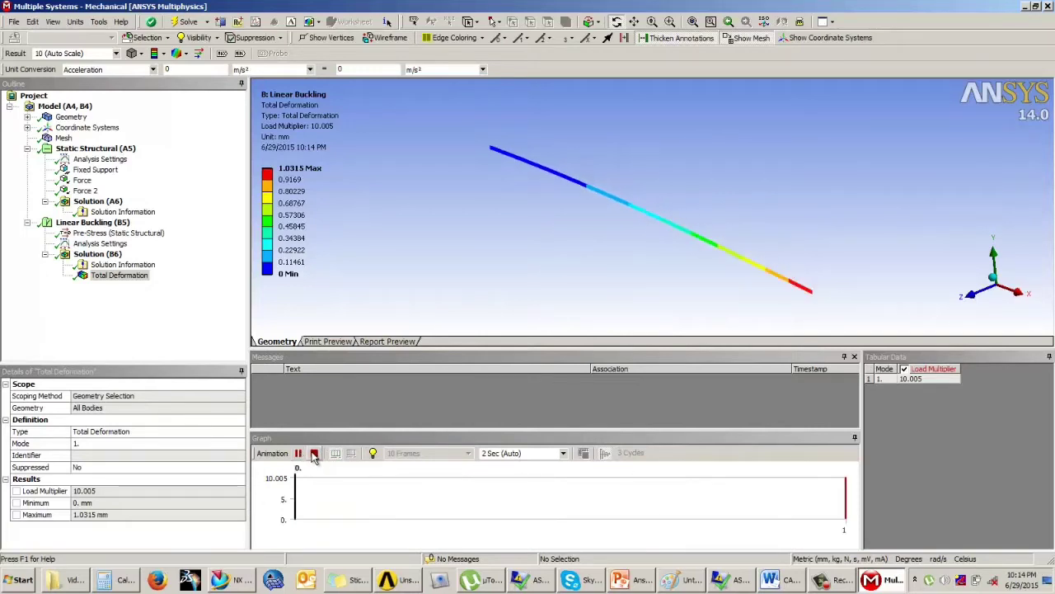
{"action": "left_click", "coordinate": [314, 454]}
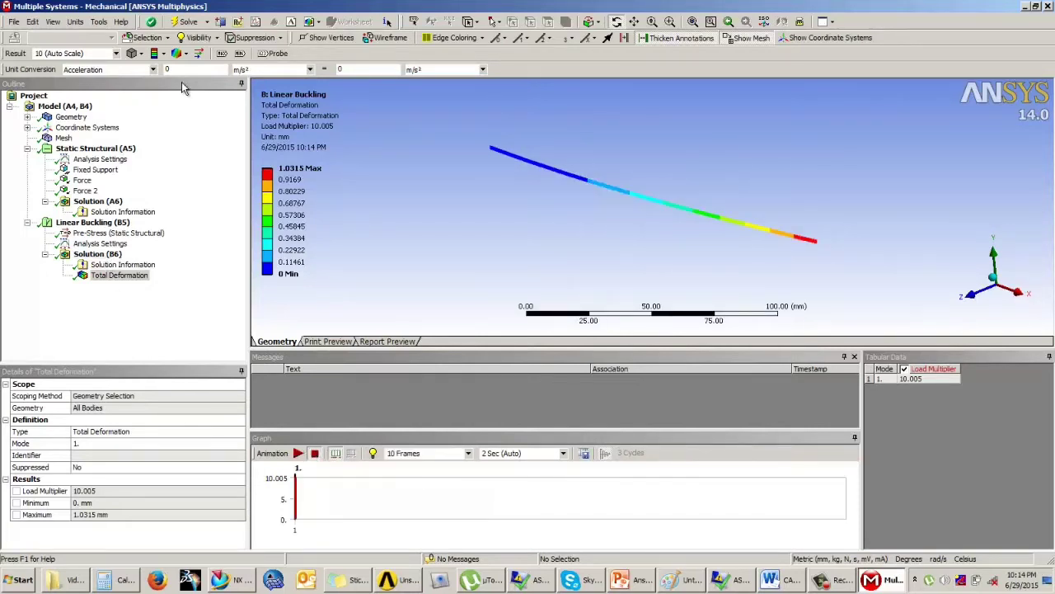
{"action": "left_click", "coordinate": [97, 254]}
{"action": "left_click", "coordinate": [165, 53]}
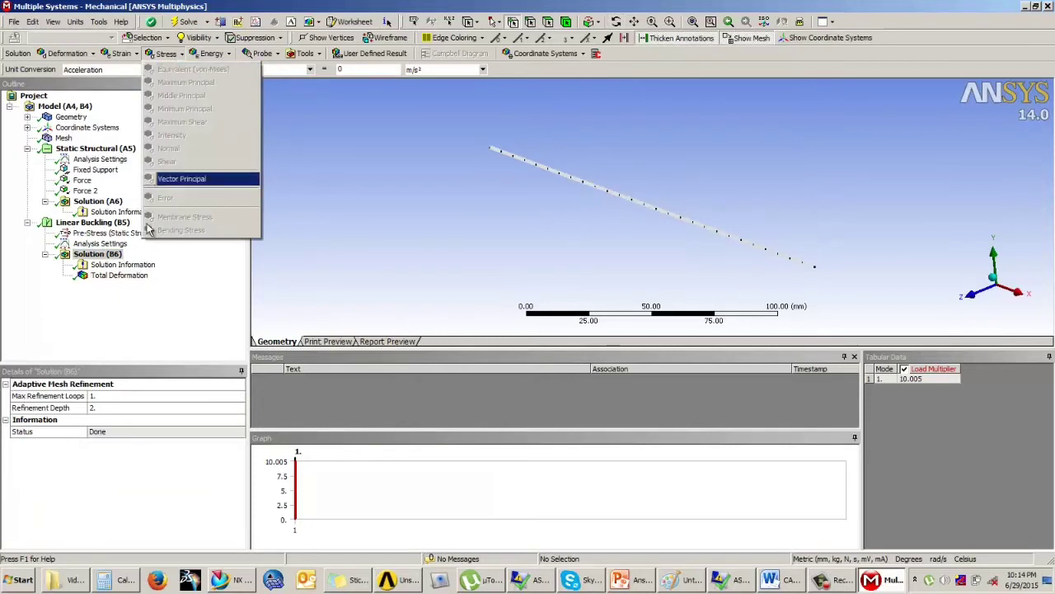
{"action": "left_click", "coordinate": [305, 53]}
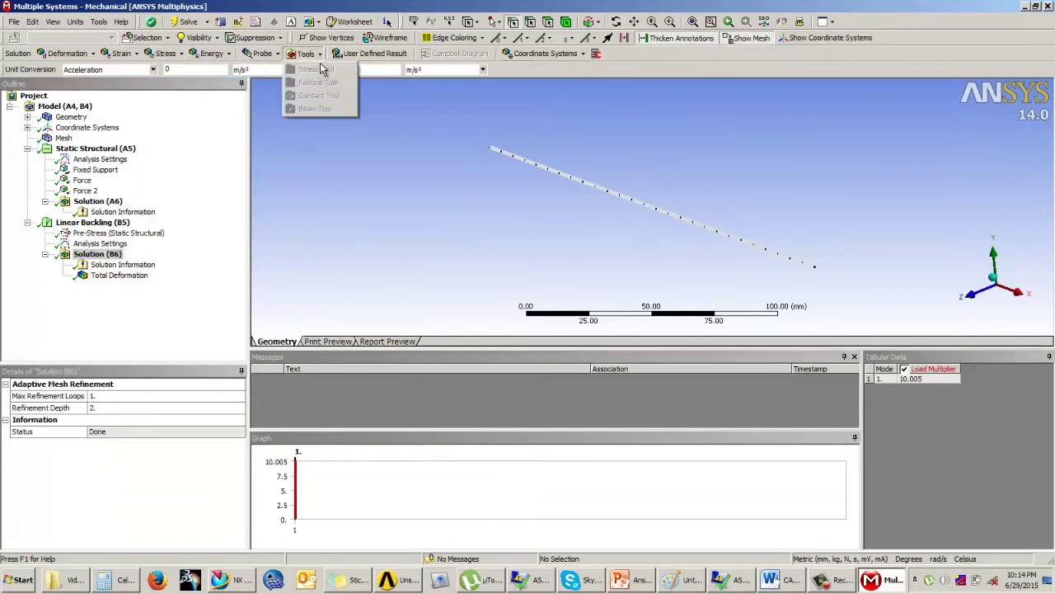
{"action": "left_click", "coordinate": [472, 158]}
{"action": "left_click", "coordinate": [108, 255]}
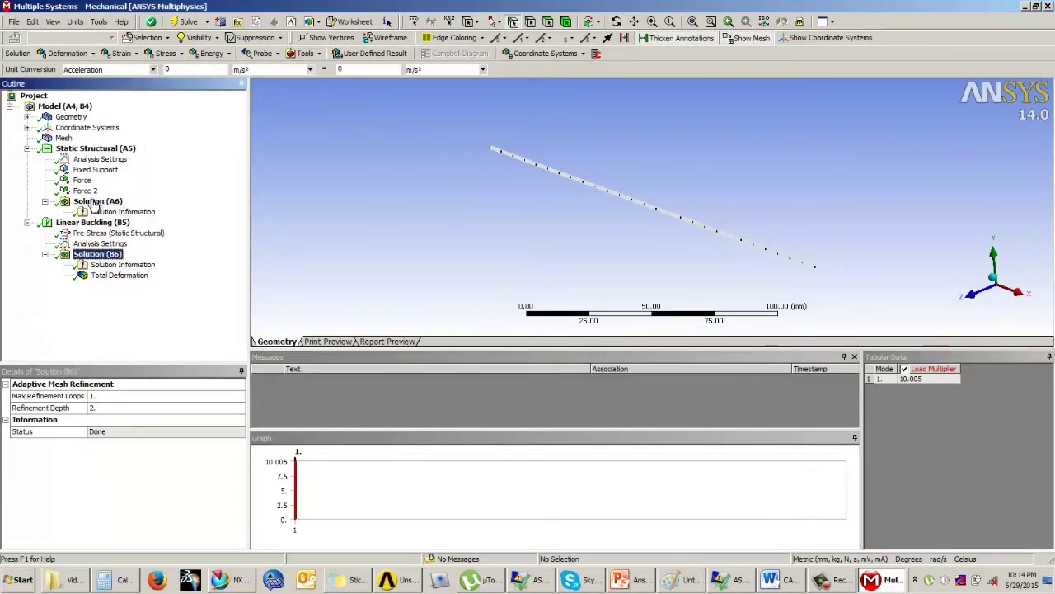
Step: Add a Beam Tool to the static structural solution and evaluate its stress results
{"action": "left_click", "coordinate": [96, 202]}
{"action": "left_click", "coordinate": [305, 53]}
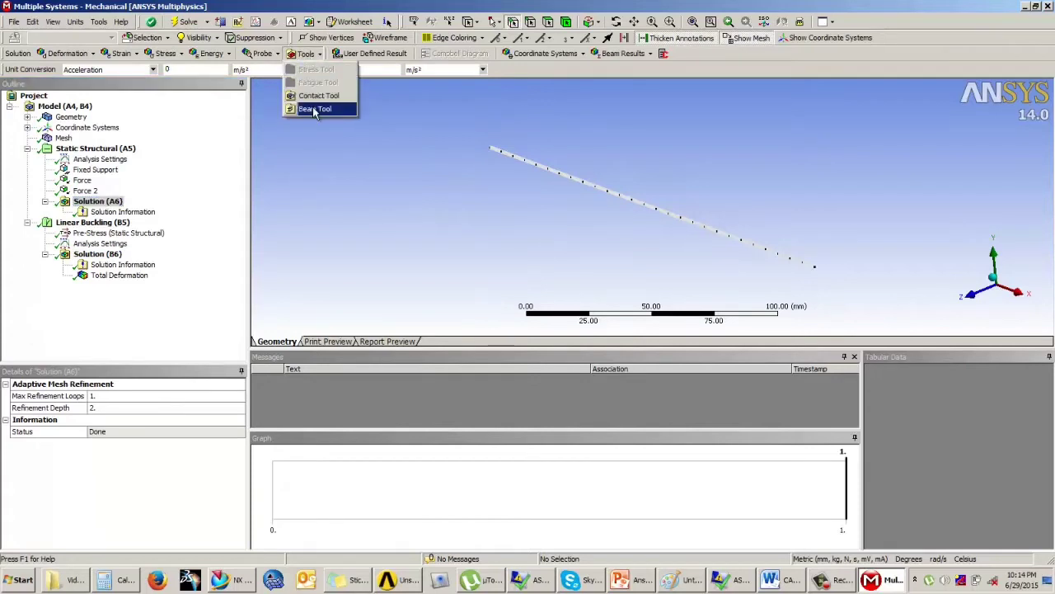
{"action": "left_click", "coordinate": [314, 110]}
{"action": "left_click", "coordinate": [63, 223]}
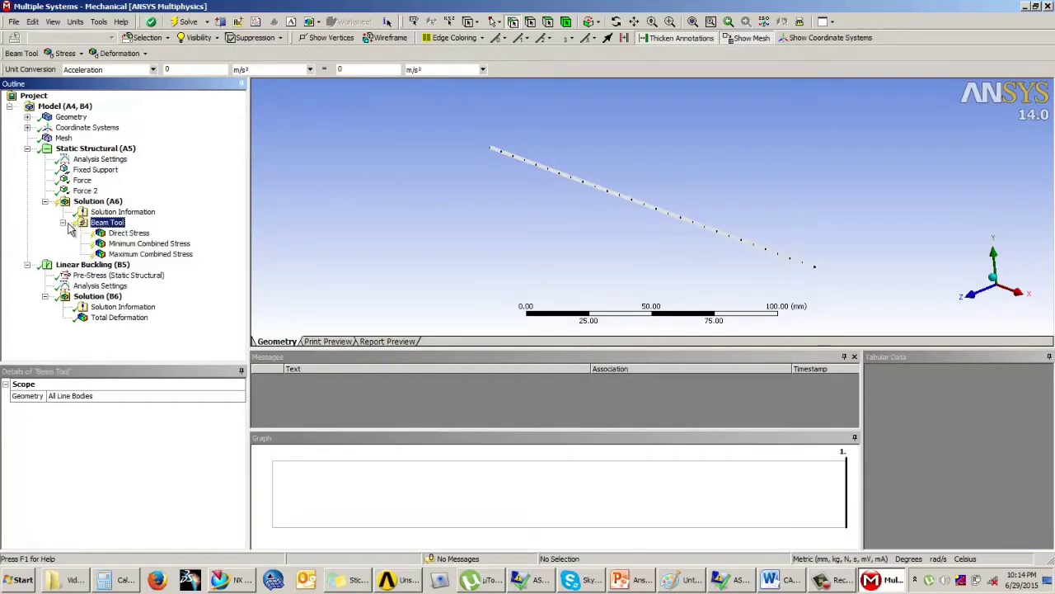
{"action": "right_click", "coordinate": [120, 223]}
{"action": "left_click", "coordinate": [140, 249]}
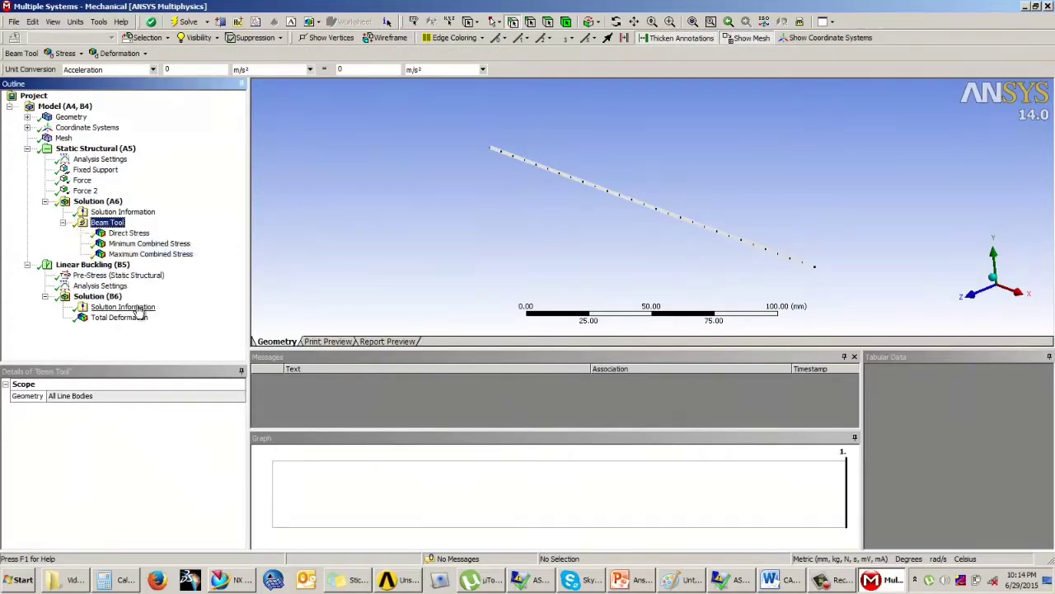
Step: Review the beam's direct stress, minimum combined stress and maximum combined stress plots
{"action": "left_click", "coordinate": [129, 234]}
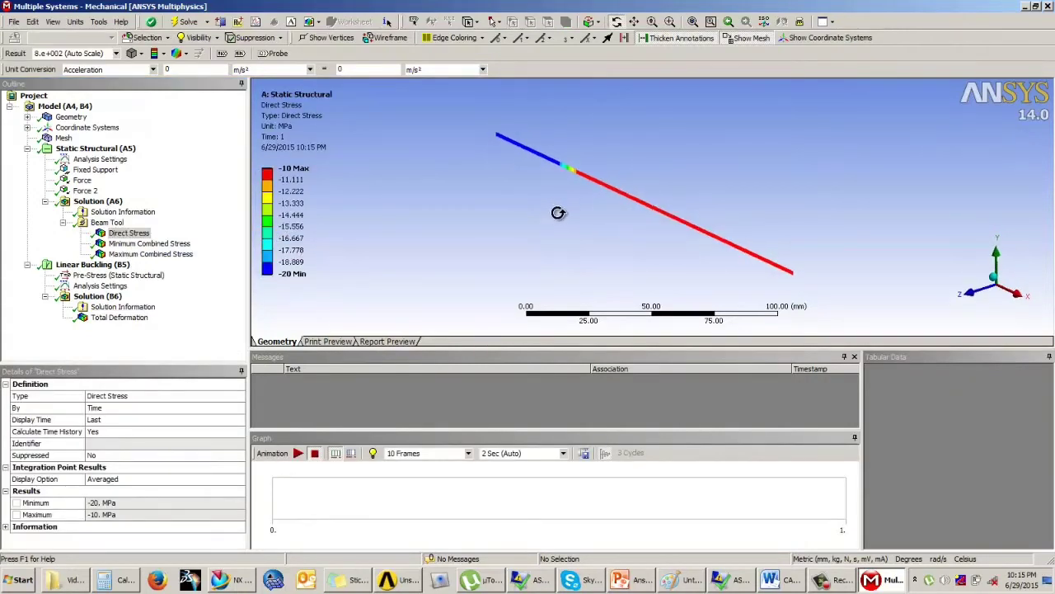
{"action": "left_click", "coordinate": [149, 243]}
{"action": "left_click", "coordinate": [150, 254]}
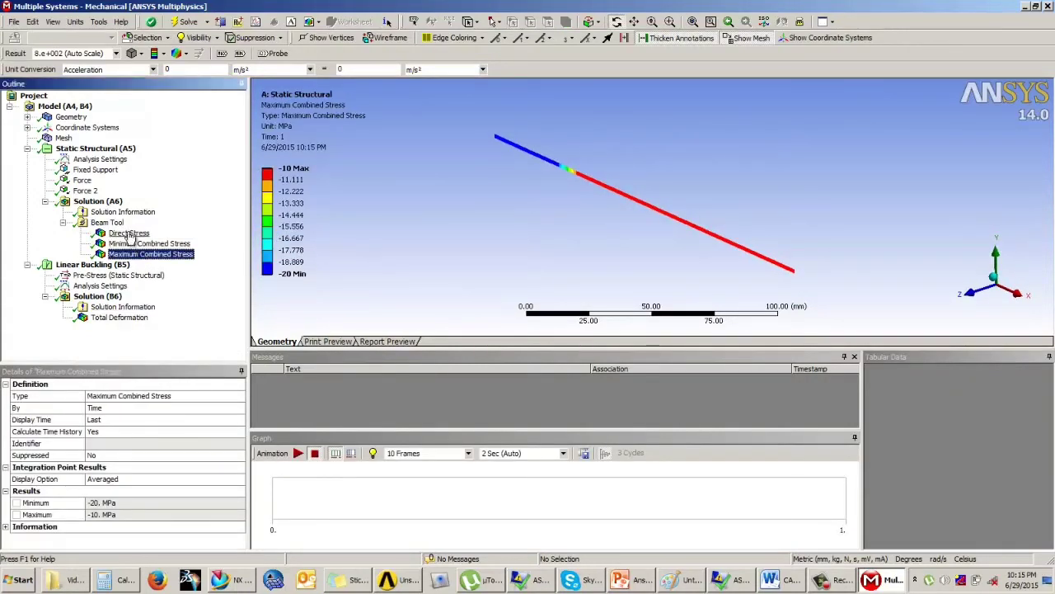
{"action": "left_click", "coordinate": [128, 234]}
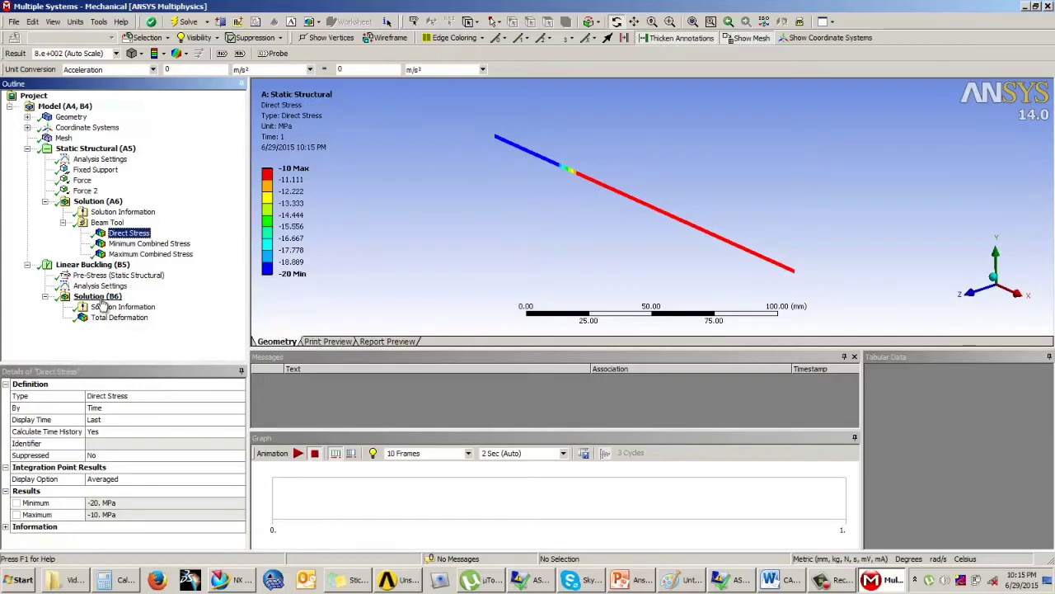
Step: Show the total deformation of the buckling solution and examine the buckled shape closely
{"action": "left_click", "coordinate": [97, 296]}
{"action": "left_click", "coordinate": [119, 319]}
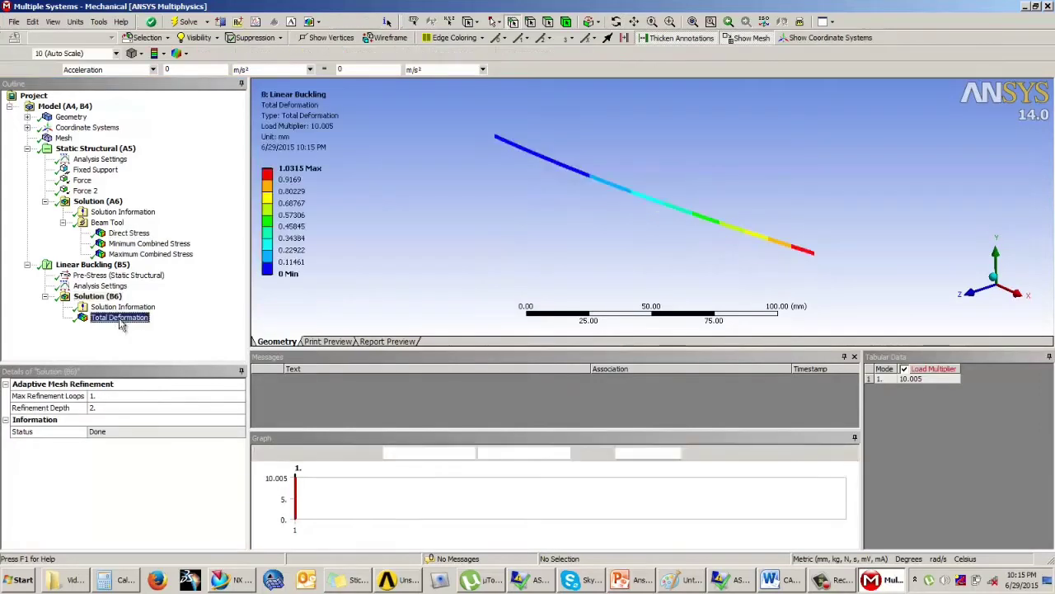
{"action": "middle_click_drag", "start_coordinate": [570, 219], "coordinate": [659, 221]}
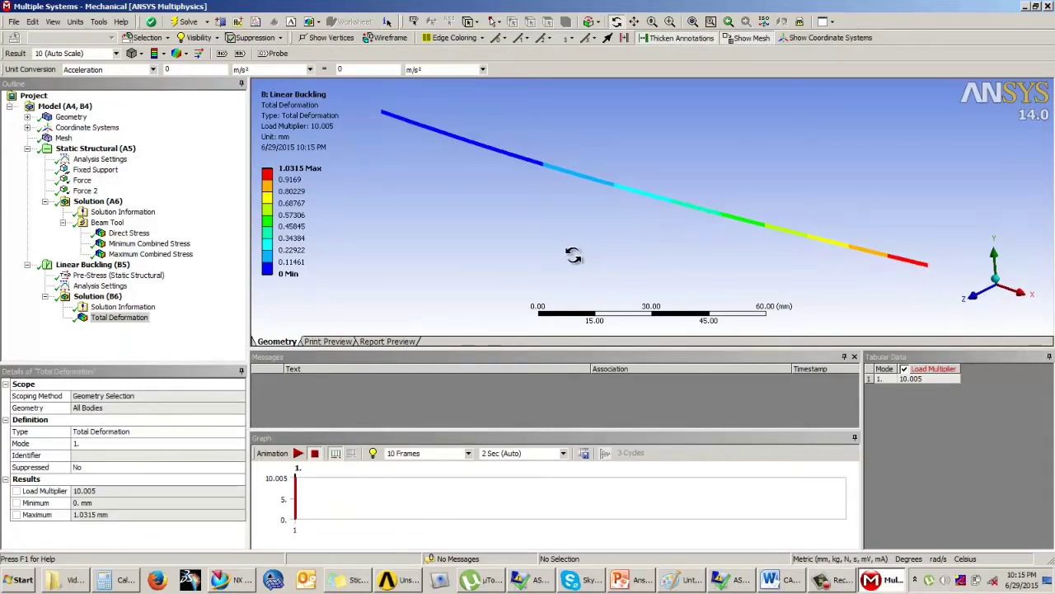
{"action": "left_click", "coordinate": [822, 581]}
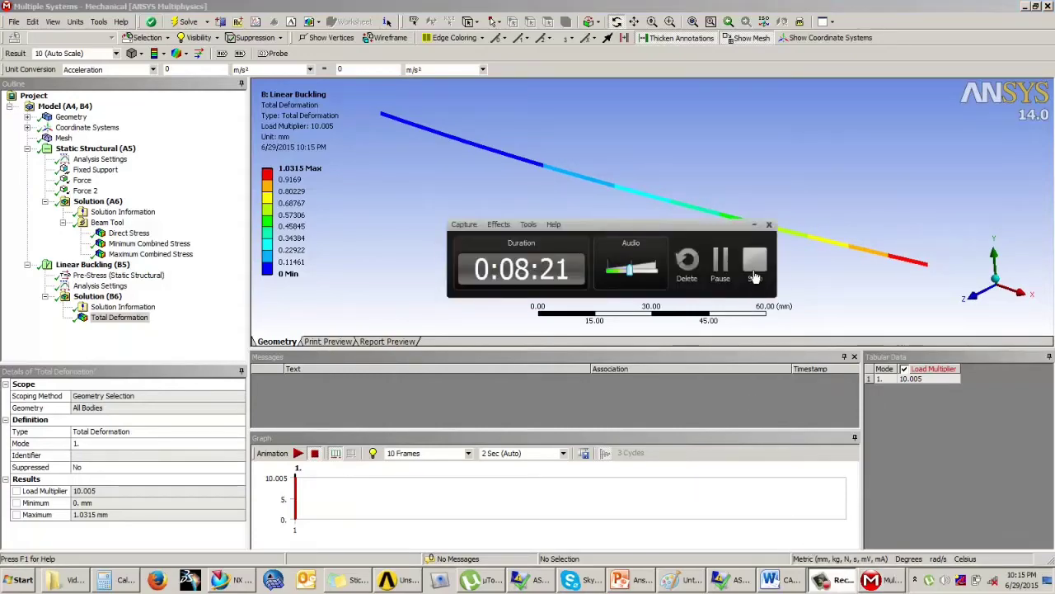
{"action": "left_click", "coordinate": [755, 275]}
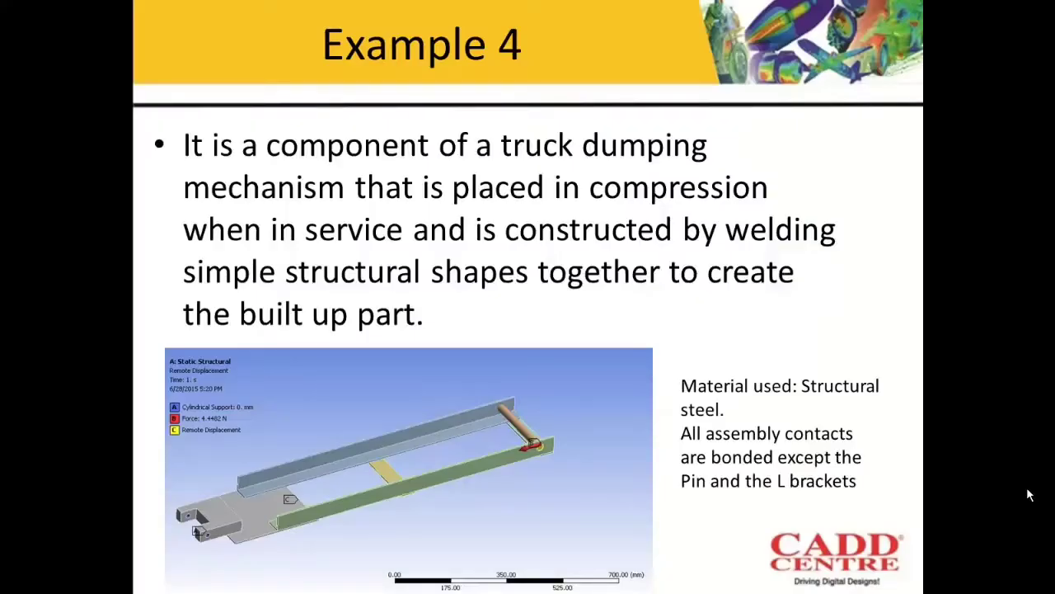
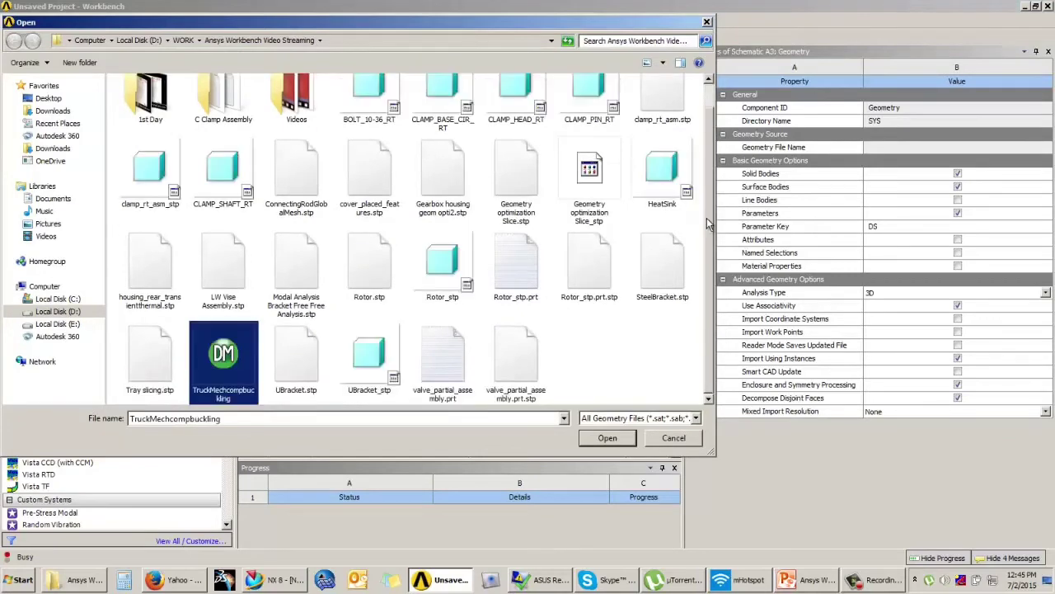
Step: Import the TruckMechcompbuckling geometry file into the Static Structural system and open it in DesignModeler
{"action": "left_click", "coordinate": [604, 438]}
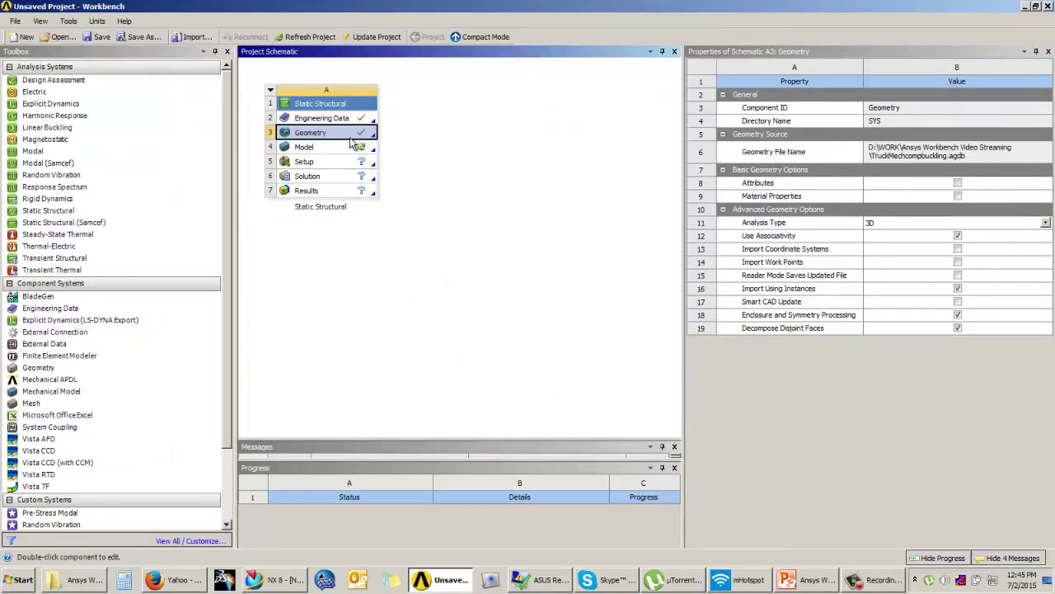
{"action": "double_click", "coordinate": [340, 132]}
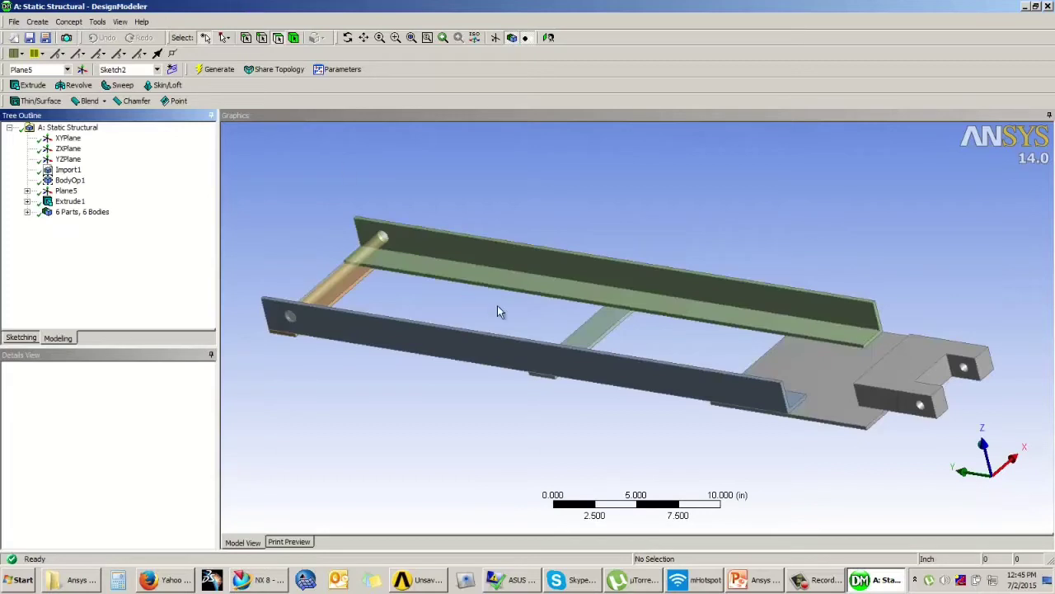
Step: Inspect the truck mechanism assembly from several angles, listing its bodies and displaying the pin rod as opaque
{"action": "middle_click_drag", "start_coordinate": [646, 247], "coordinate": [717, 266]}
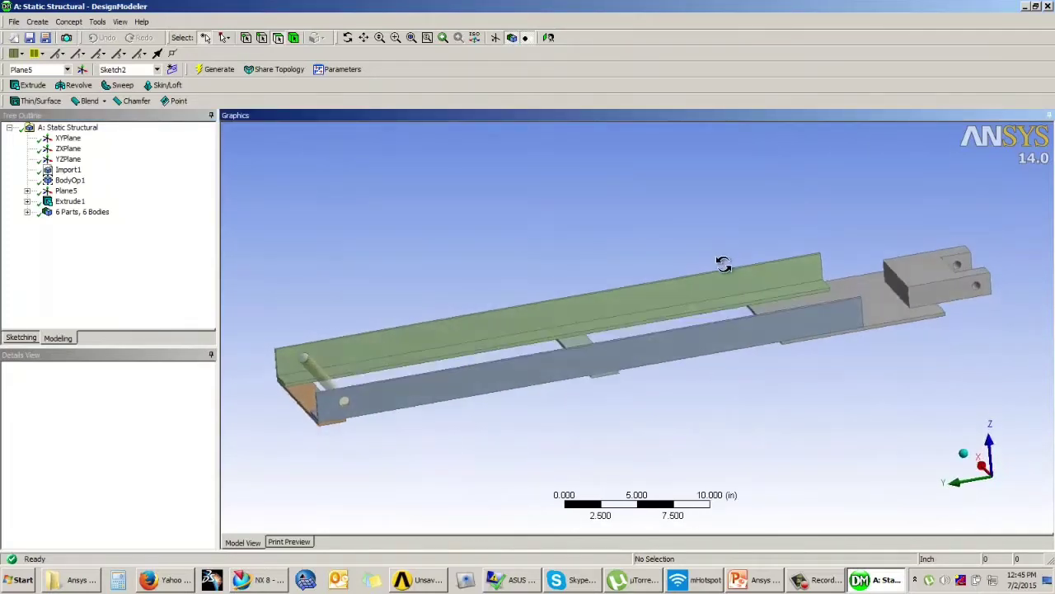
{"action": "left_click", "coordinate": [28, 212]}
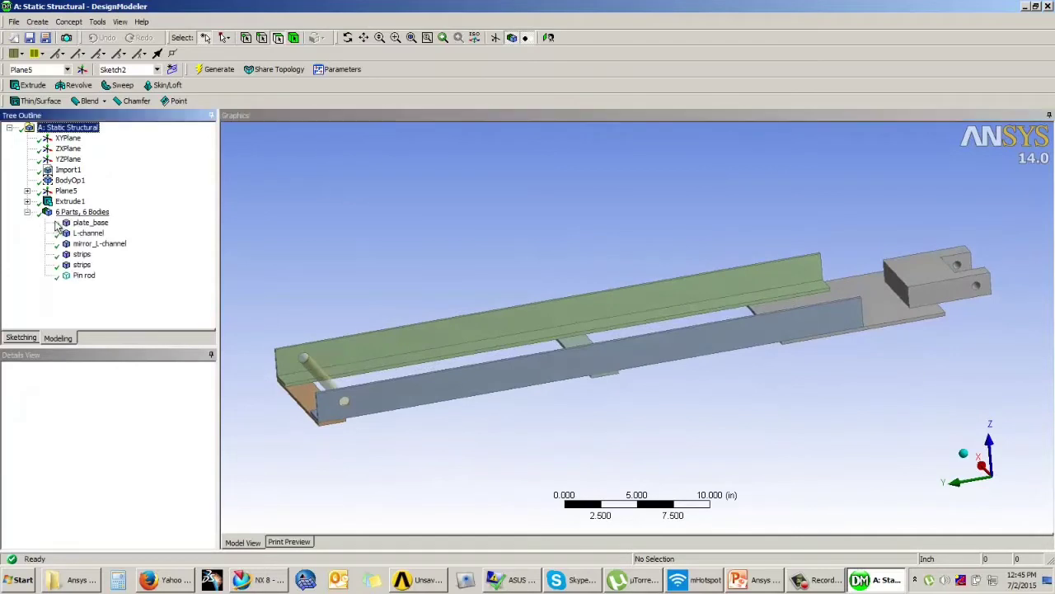
{"action": "left_click", "coordinate": [120, 23]}
{"action": "left_click", "coordinate": [144, 94]}
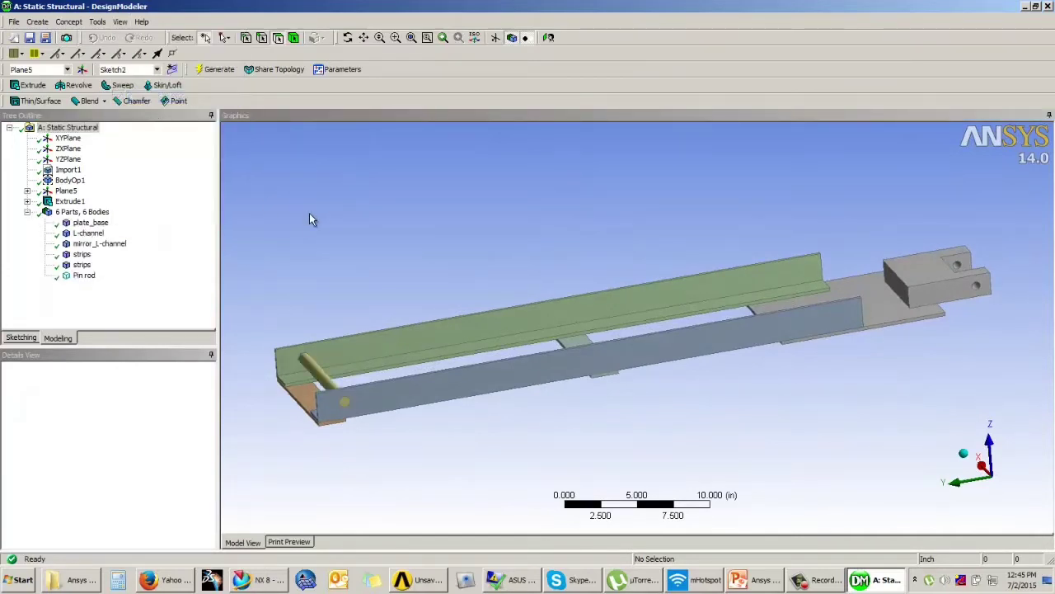
{"action": "middle_click_drag", "start_coordinate": [622, 415], "coordinate": [551, 368]}
{"action": "middle_click_drag", "start_coordinate": [527, 298], "coordinate": [479, 347]}
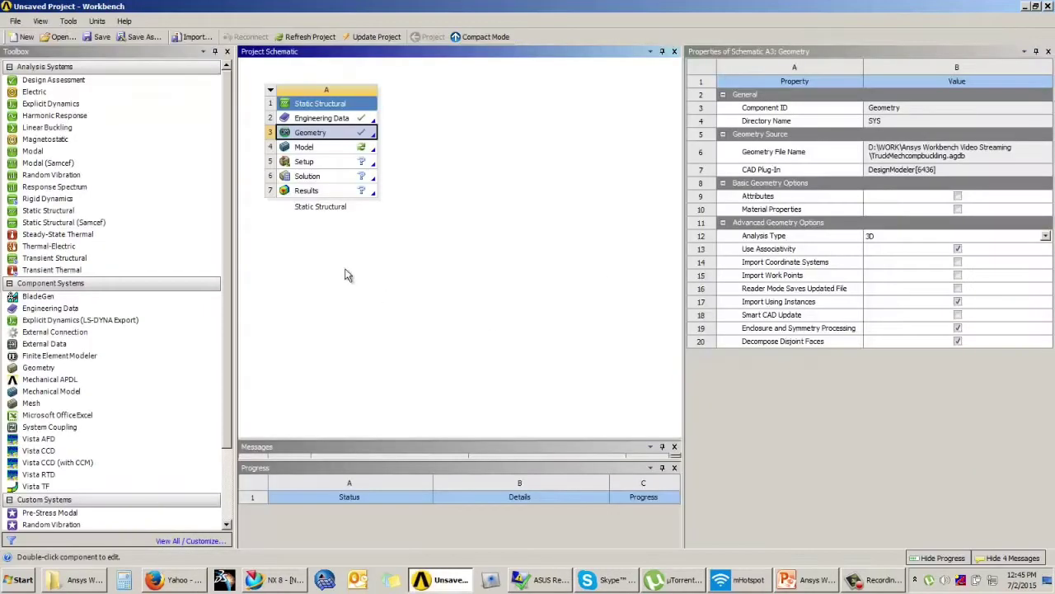
Step: Open the Model cell of the Static Structural system in Mechanical
{"action": "left_click", "coordinate": [307, 149]}
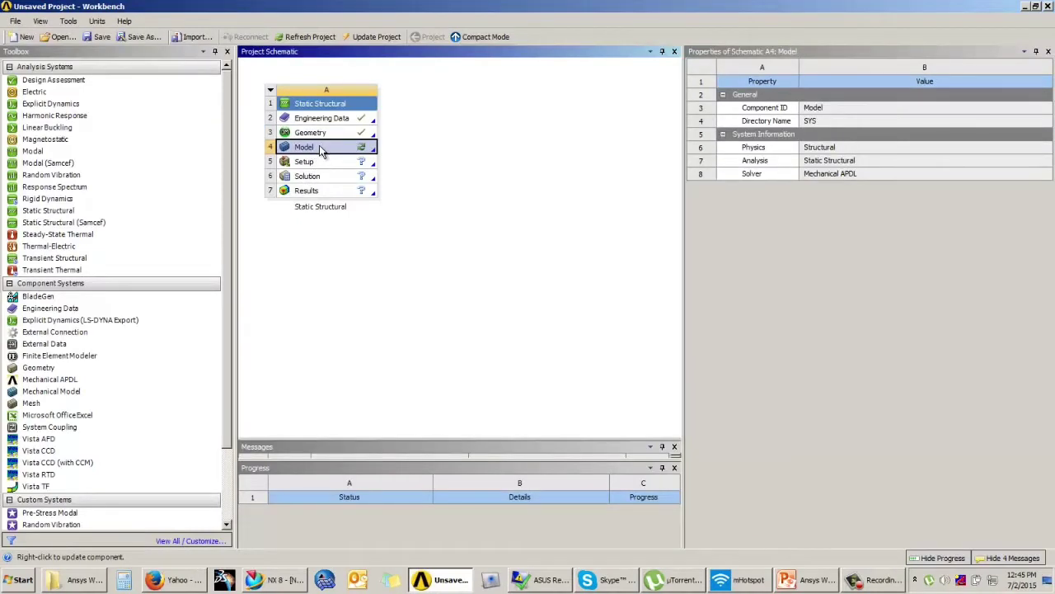
{"action": "double_click", "coordinate": [321, 149]}
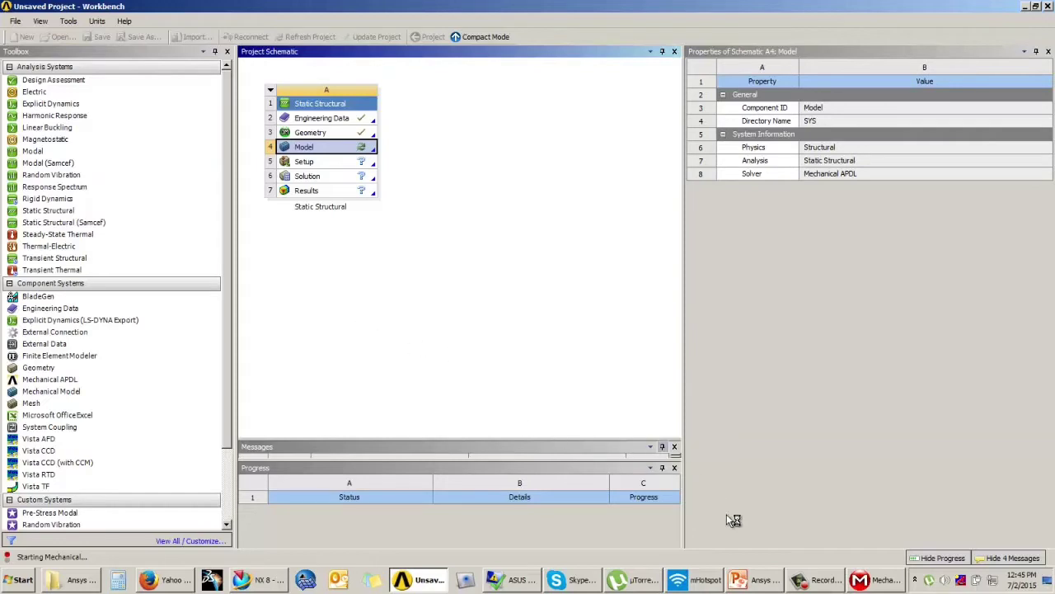
{"action": "mouse_move", "coordinate": [865, 583]}
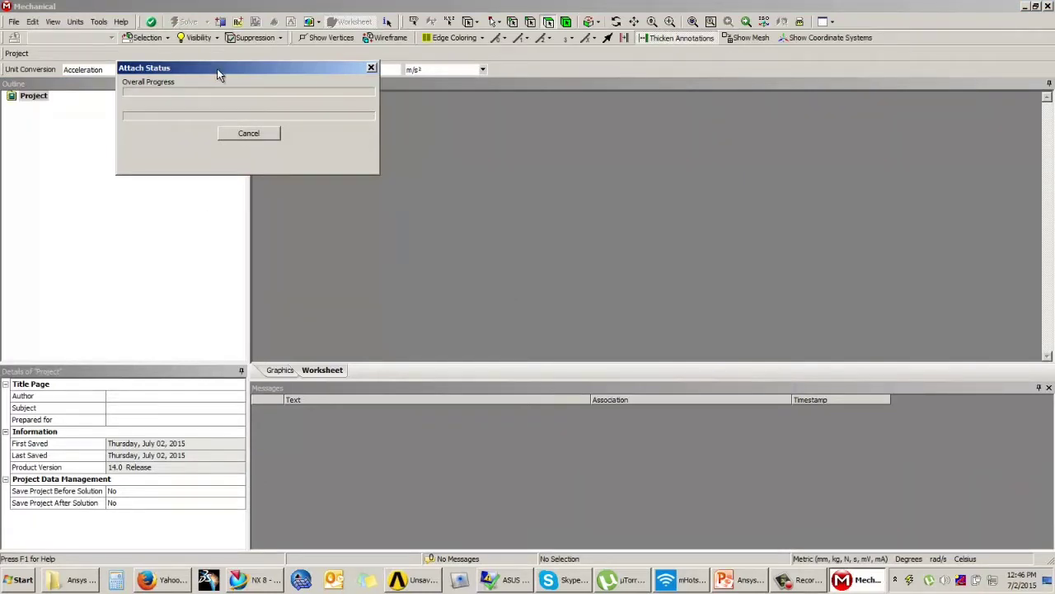
{"action": "left_click_drag", "start_coordinate": [217, 69], "coordinate": [373, 141]}
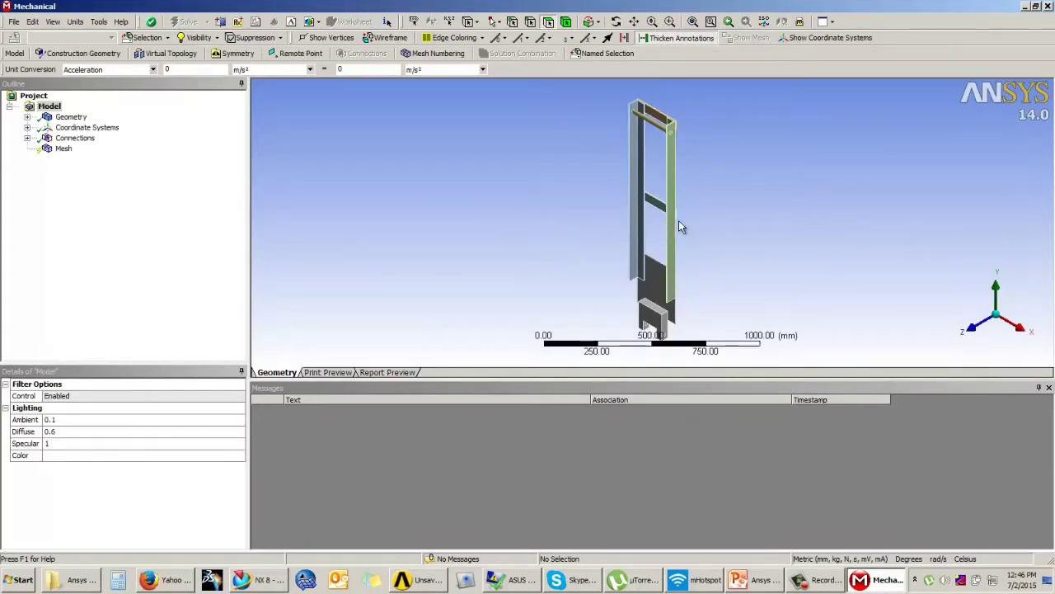
Step: Check the material assignment of all six bodies, from plate_base to Pin rod
{"action": "middle_click_drag", "start_coordinate": [603, 238], "coordinate": [686, 156]}
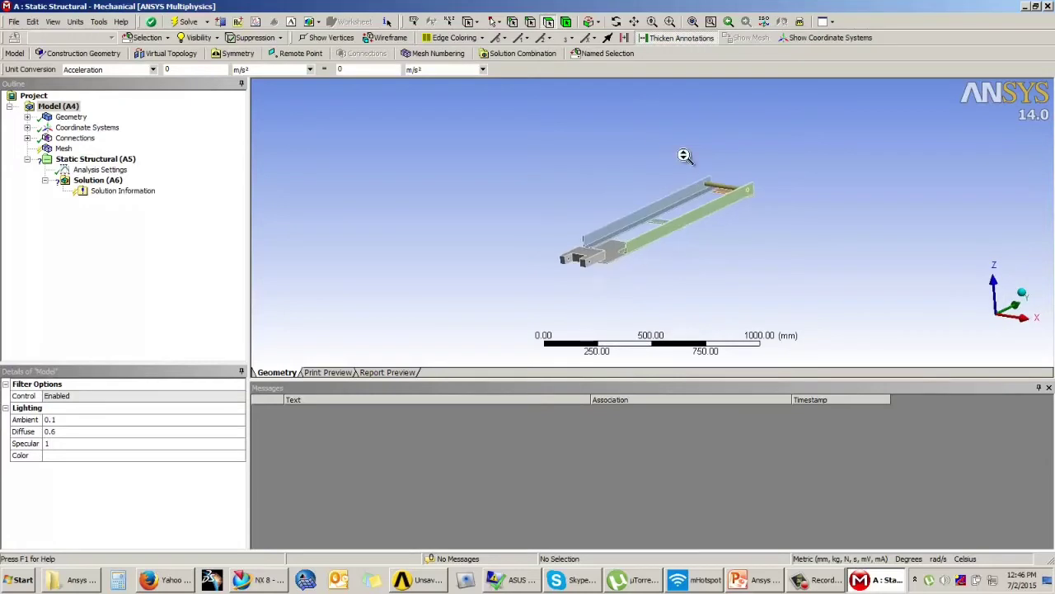
{"action": "scroll", "coordinate": [699, 224], "scroll_direction": "up", "scroll_amount": 3}
{"action": "left_click", "coordinate": [28, 117]}
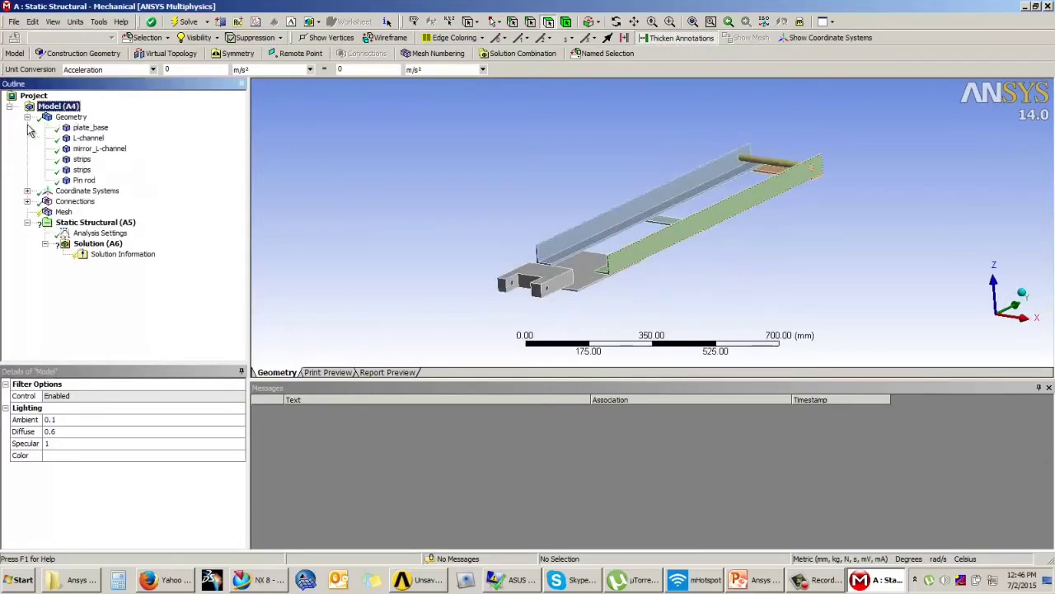
{"action": "left_click_drag", "start_coordinate": [91, 129], "coordinate": [86, 181]}
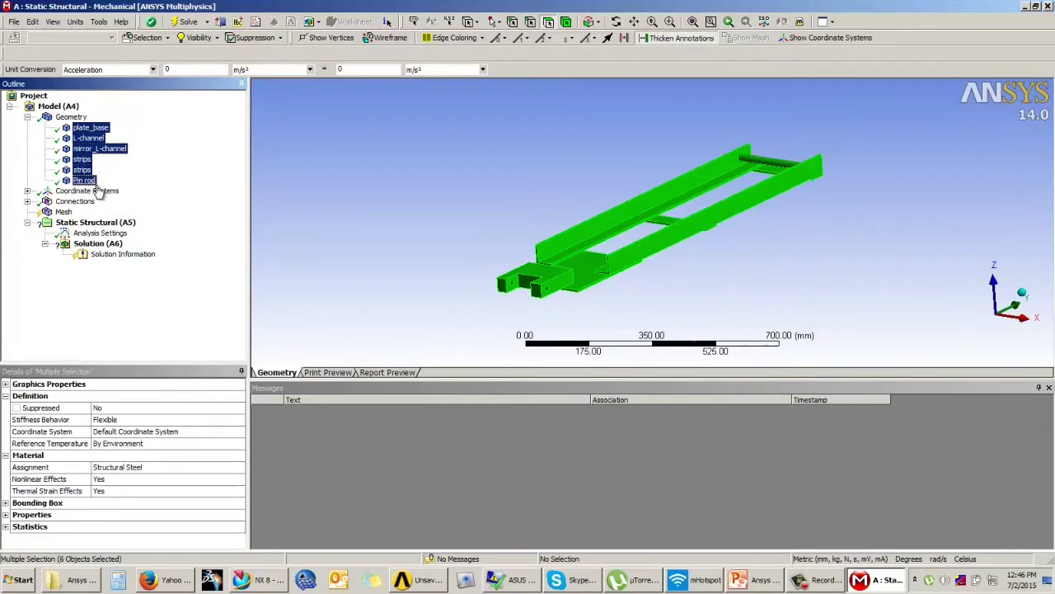
{"action": "middle_click_drag", "start_coordinate": [649, 203], "coordinate": [640, 228]}
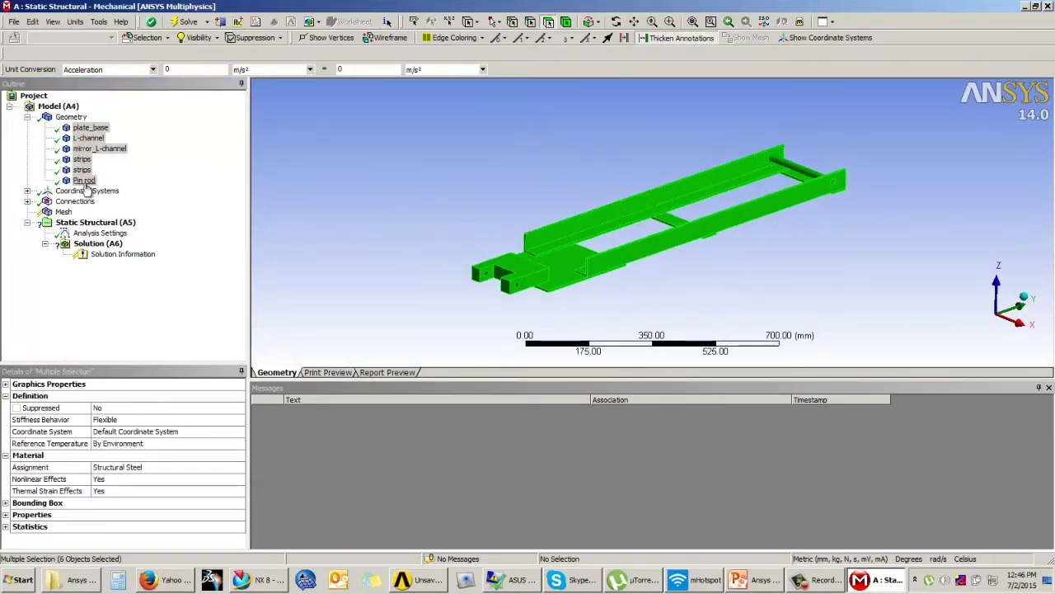
{"action": "left_click", "coordinate": [132, 469]}
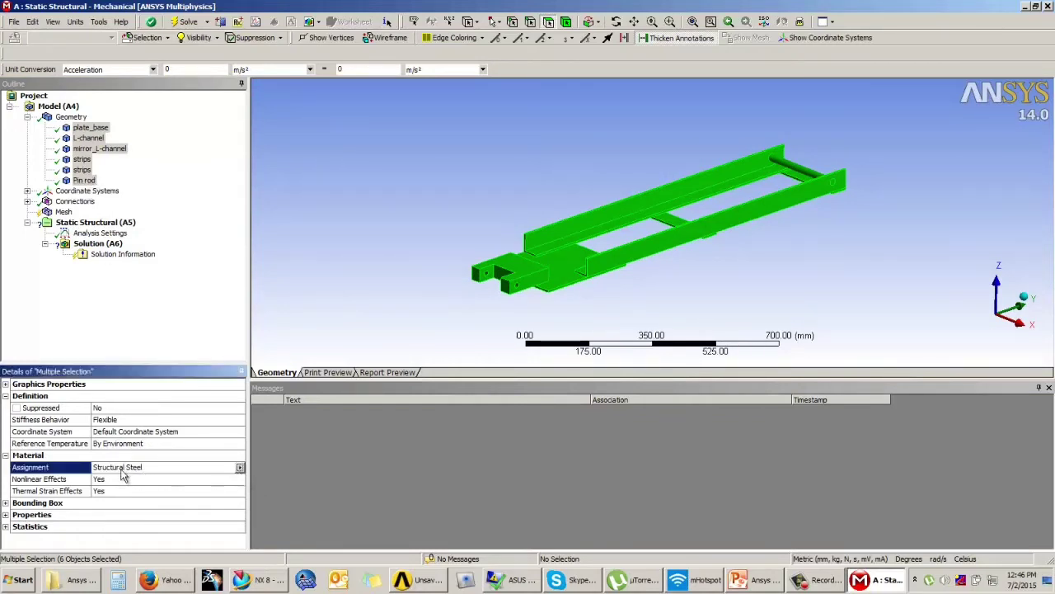
{"action": "left_click", "coordinate": [136, 325]}
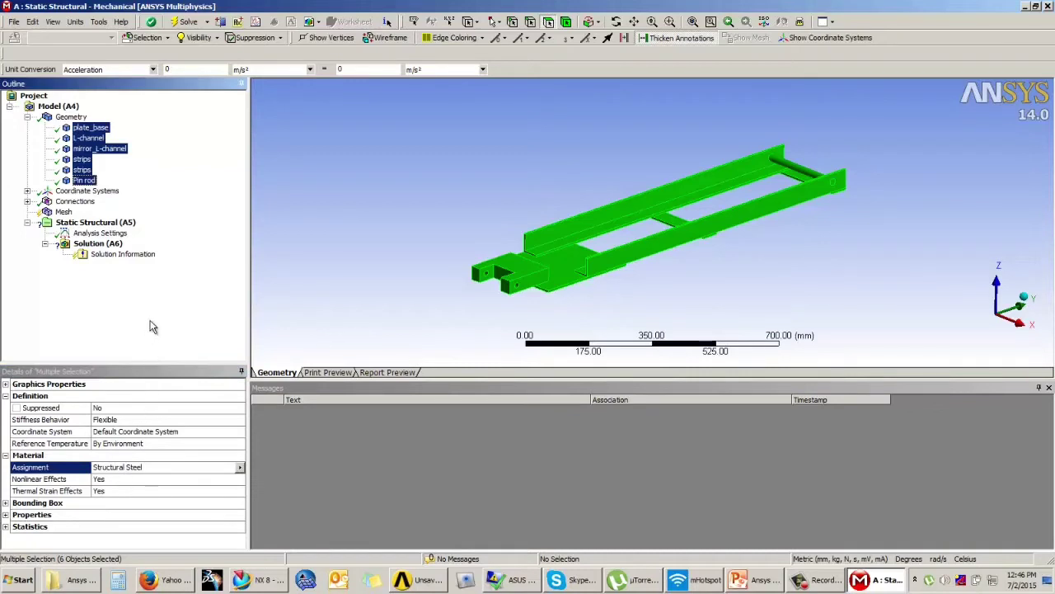
Step: List the model's contact regions and inspect Contact Regions 2, 3 and 4
{"action": "left_click", "coordinate": [28, 202]}
{"action": "left_click", "coordinate": [45, 212]}
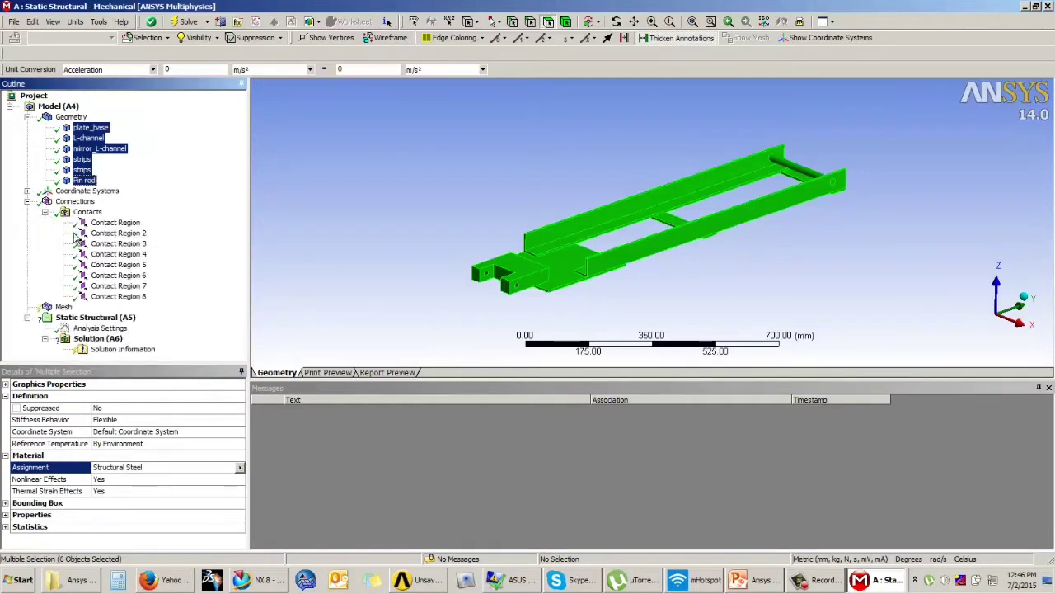
{"action": "left_click", "coordinate": [122, 233]}
{"action": "left_click", "coordinate": [123, 244]}
{"action": "left_click", "coordinate": [123, 253]}
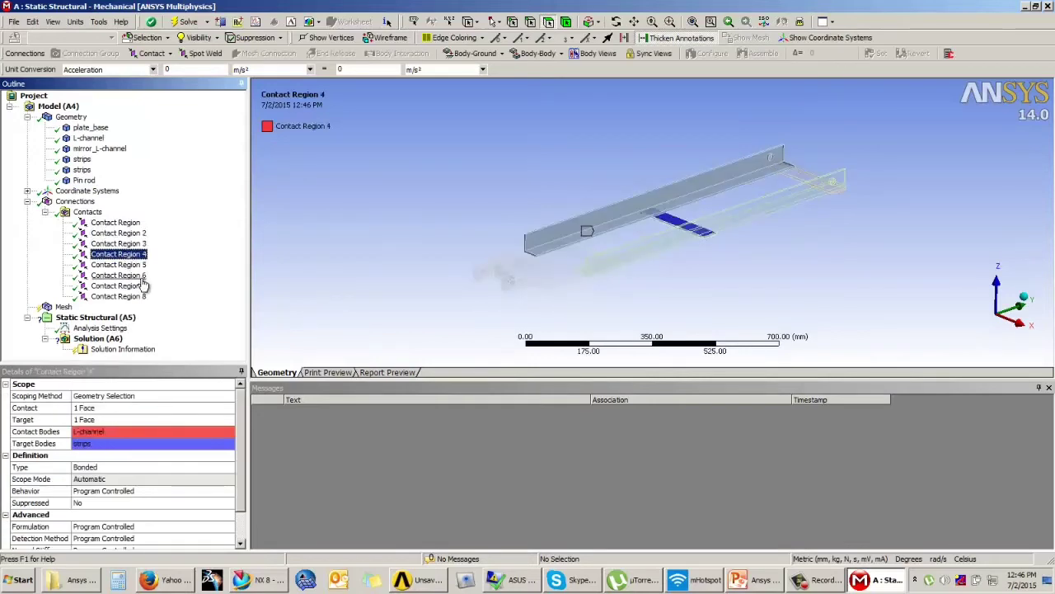
Step: Read the assembly contact note on the Example 4 slide in PowerPoint and return to Mechanical
{"action": "left_click", "coordinate": [743, 583]}
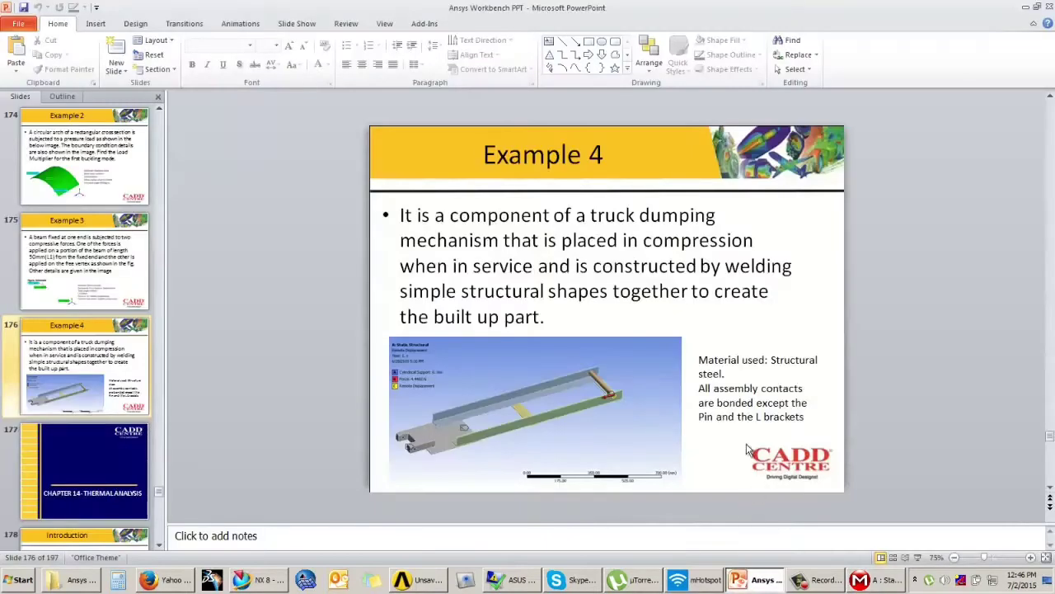
{"action": "left_click_drag", "start_coordinate": [699, 387], "coordinate": [805, 417]}
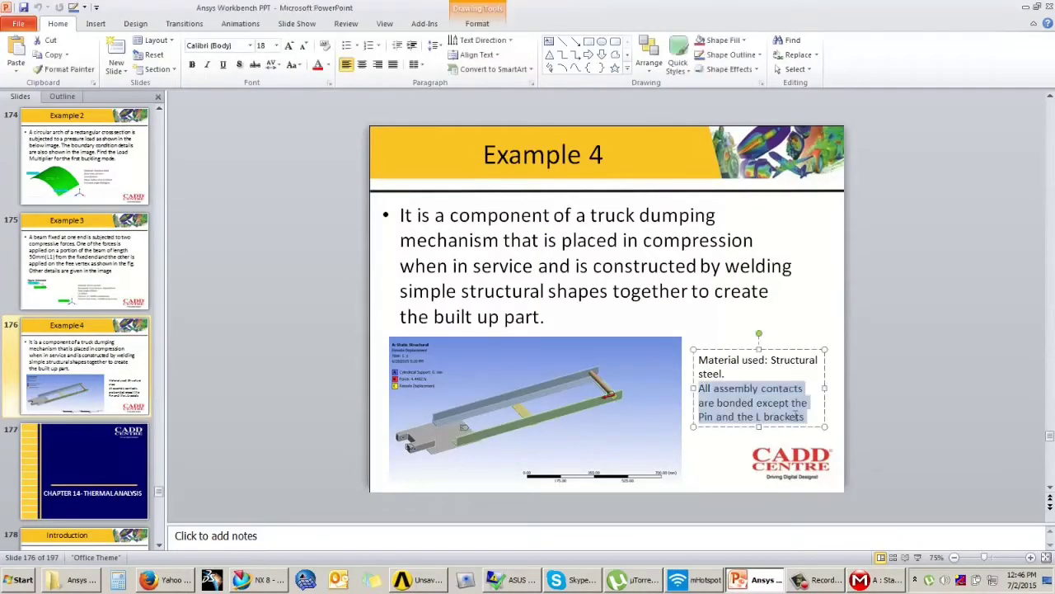
{"action": "left_click", "coordinate": [893, 424]}
{"action": "left_click", "coordinate": [878, 579]}
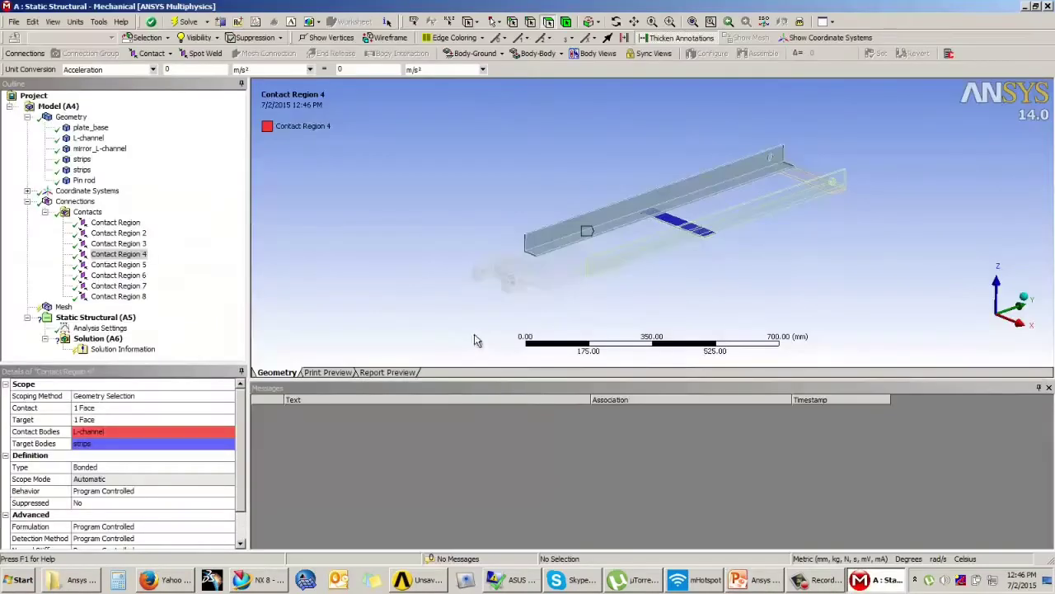
Step: Inspect Contact Regions 6, 7 and 8 to identify which ones join the pin rod to an L-channel
{"action": "left_click", "coordinate": [132, 296]}
{"action": "left_click", "coordinate": [126, 288]}
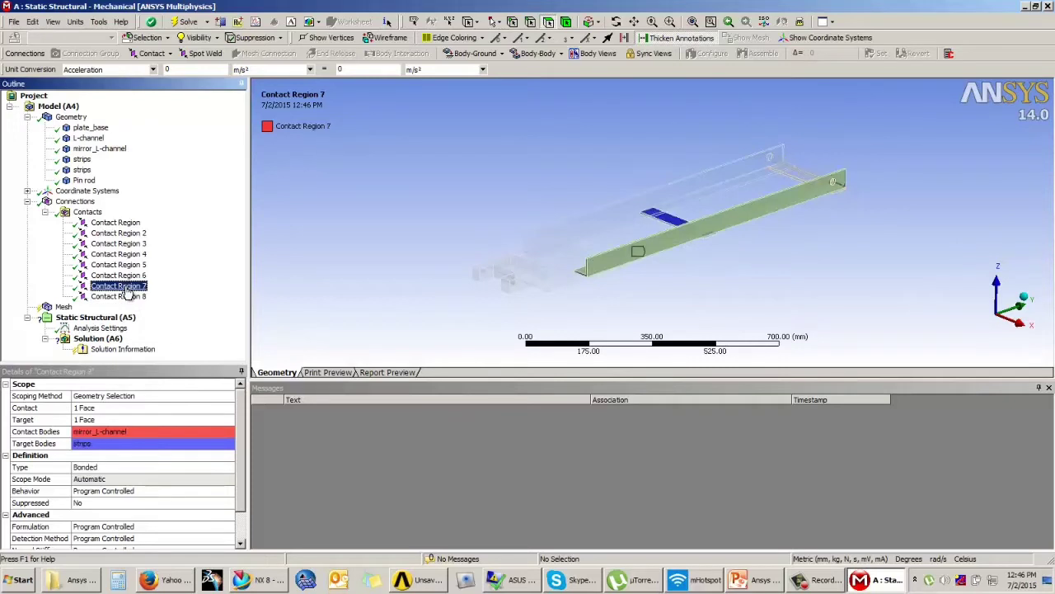
{"action": "left_click", "coordinate": [122, 296]}
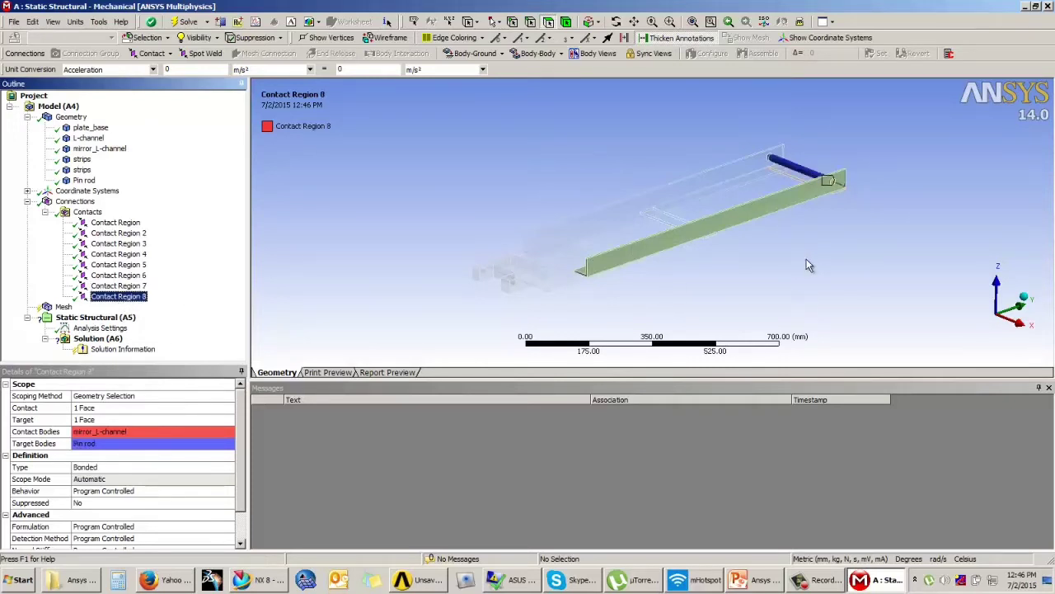
{"action": "scroll", "coordinate": [862, 224], "scroll_direction": "up", "scroll_amount": 8}
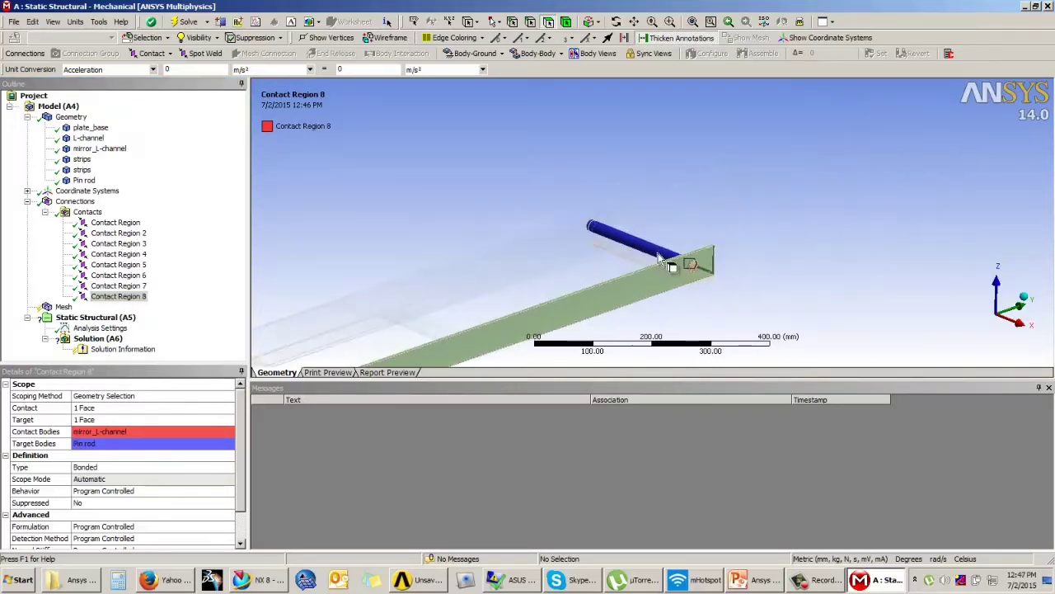
{"action": "middle_click_drag", "start_coordinate": [630, 270], "coordinate": [668, 214], "text": "ctrl"}
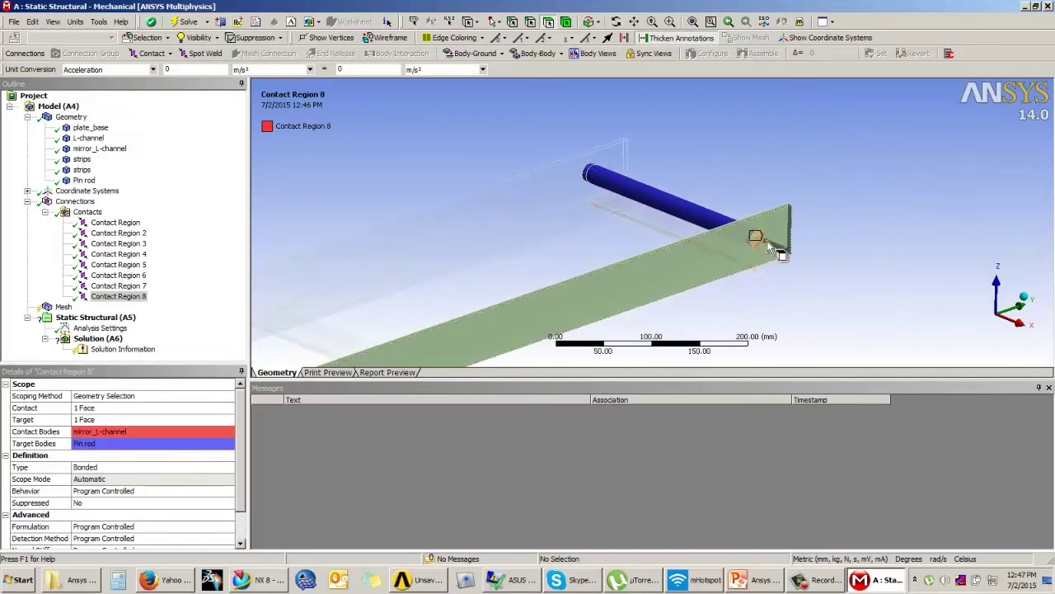
{"action": "left_click", "coordinate": [130, 276]}
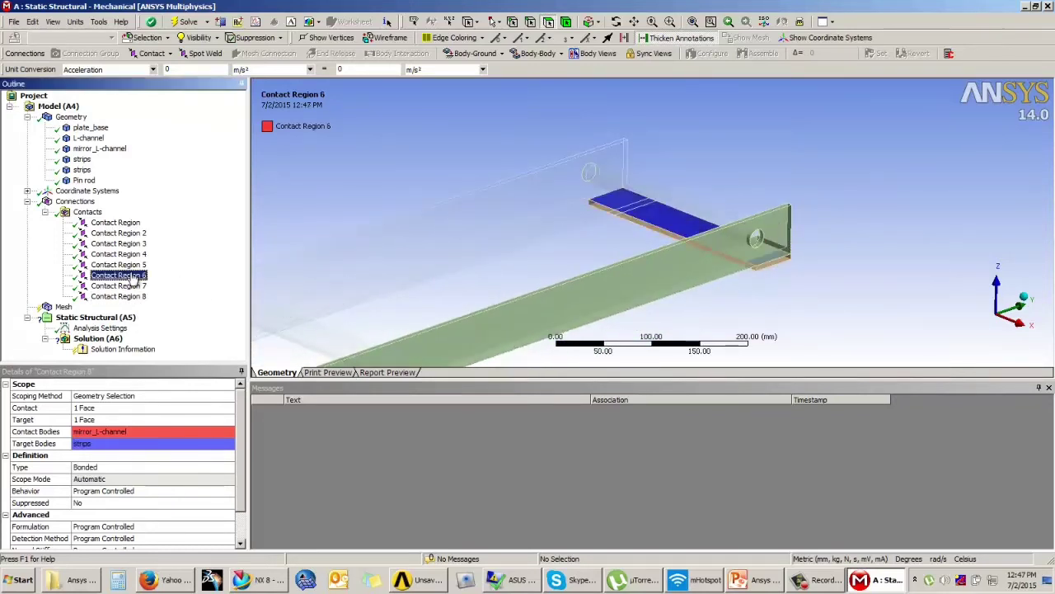
Step: Set the contact type between the L-channel and the pin rod (Contact Region 5) to No Separation
{"action": "left_click", "coordinate": [131, 266]}
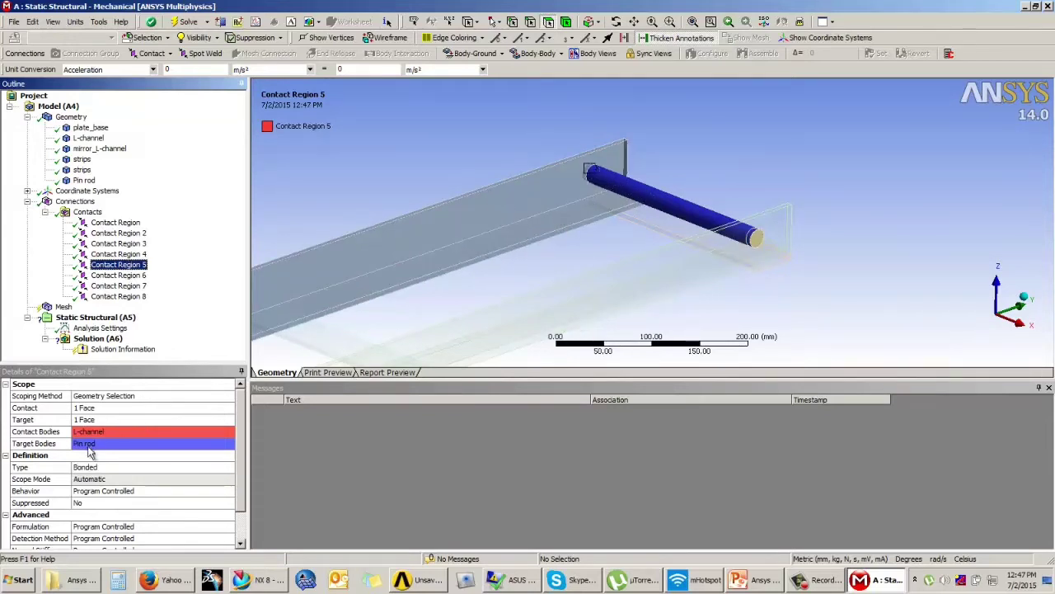
{"action": "left_click", "coordinate": [202, 466]}
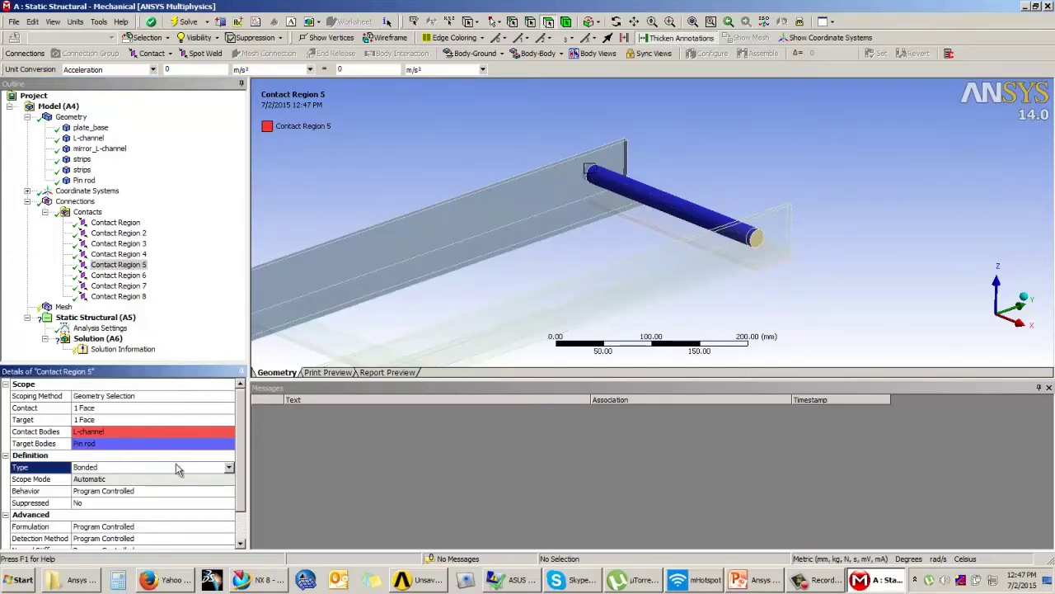
{"action": "left_click", "coordinate": [230, 468]}
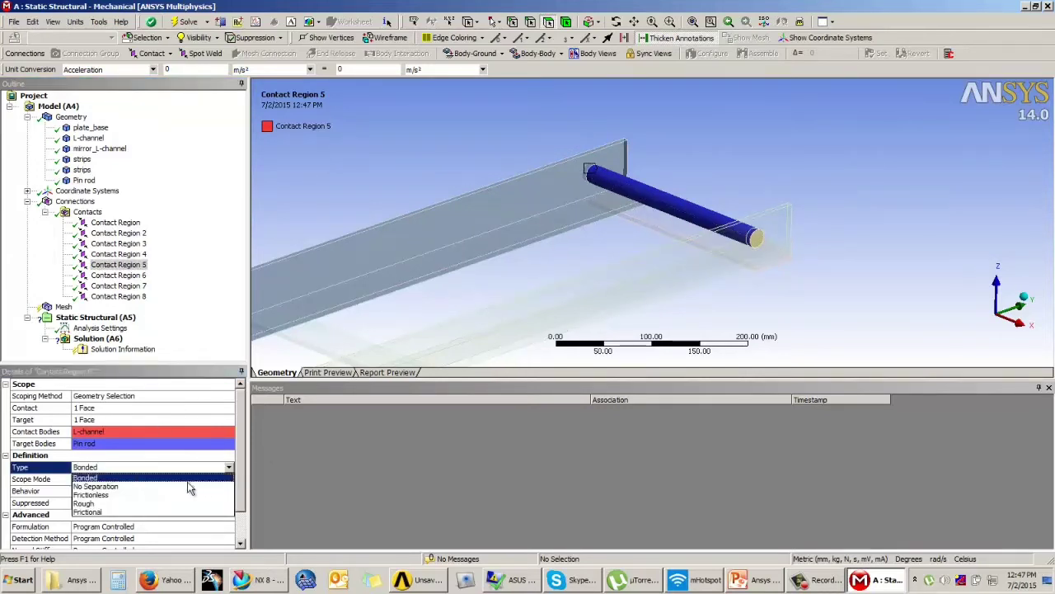
{"action": "left_click", "coordinate": [129, 485]}
Step: Change the contact between mirror_L-channel and the pin rod (Contact Region 8) to type No Separation
{"action": "left_click", "coordinate": [141, 299]}
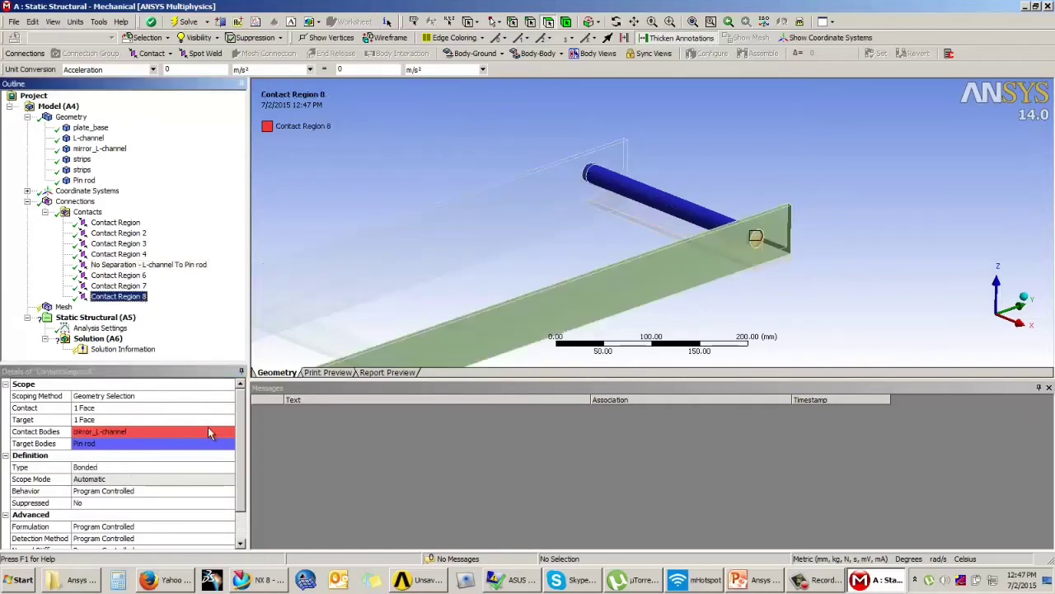
{"action": "left_click", "coordinate": [226, 468]}
{"action": "left_click", "coordinate": [230, 468]}
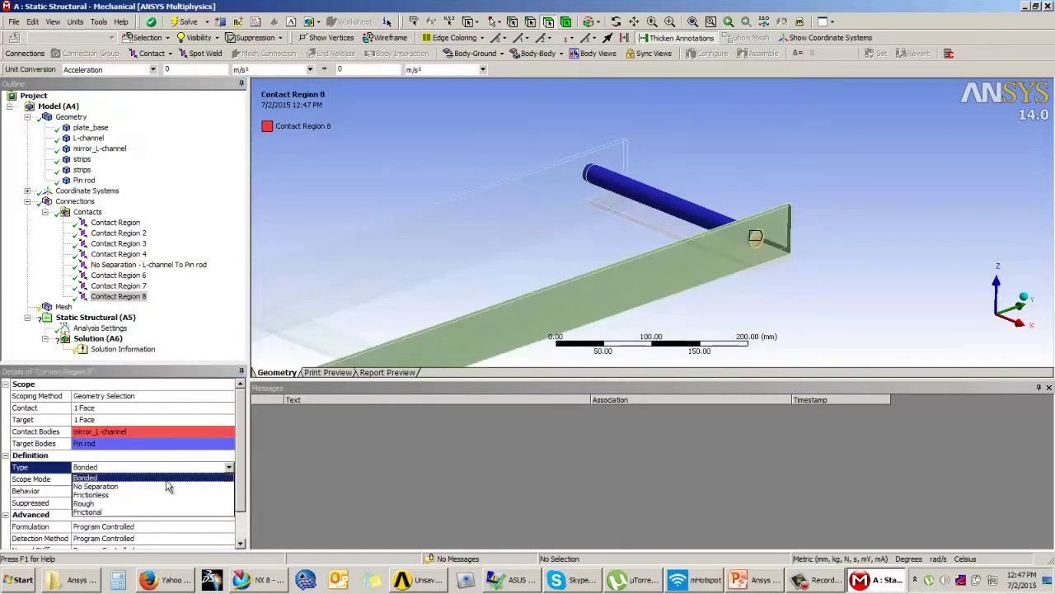
{"action": "left_click", "coordinate": [127, 488]}
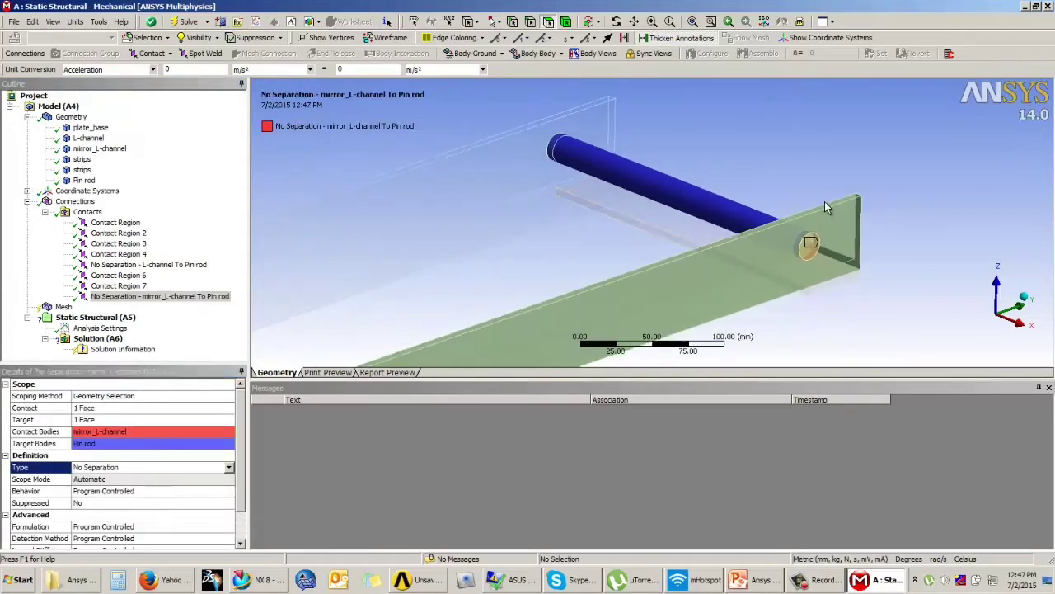
Step: Review the first three contact regions, including those between the base plate and the L-channels, and collapse the contact list
{"action": "left_click", "coordinate": [125, 245]}
{"action": "left_click", "coordinate": [125, 234]}
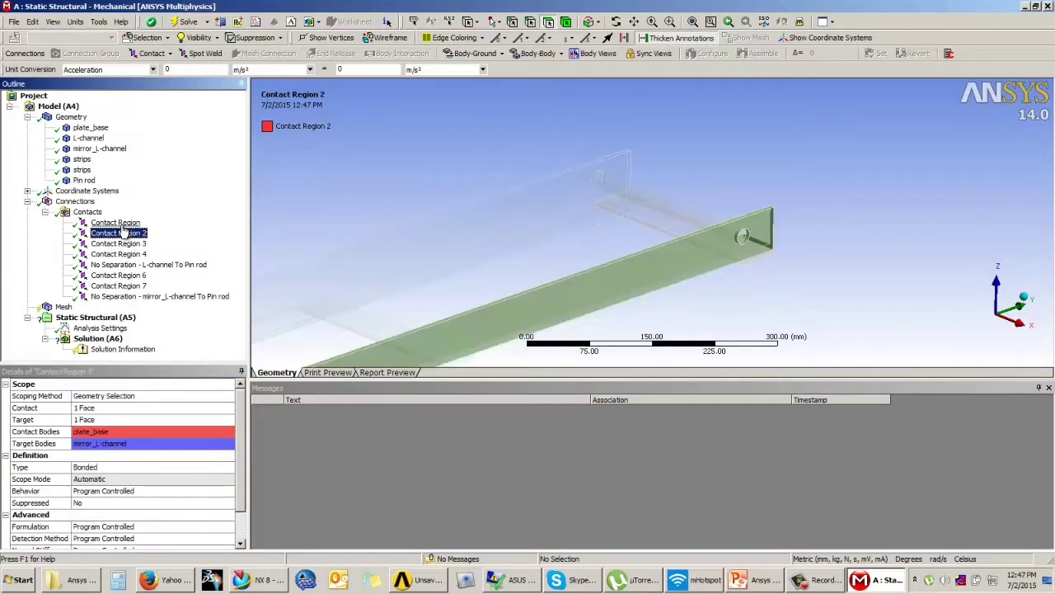
{"action": "left_click", "coordinate": [123, 223]}
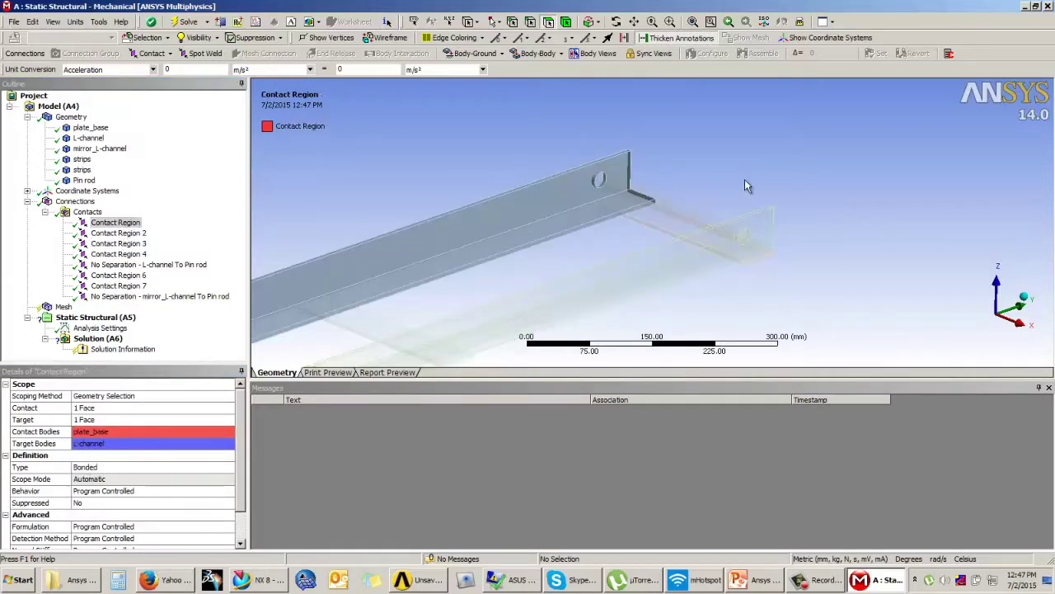
{"action": "scroll", "coordinate": [781, 168], "scroll_direction": "up", "scroll_amount": 3}
{"action": "scroll", "coordinate": [784, 167], "scroll_direction": "down", "scroll_amount": 5}
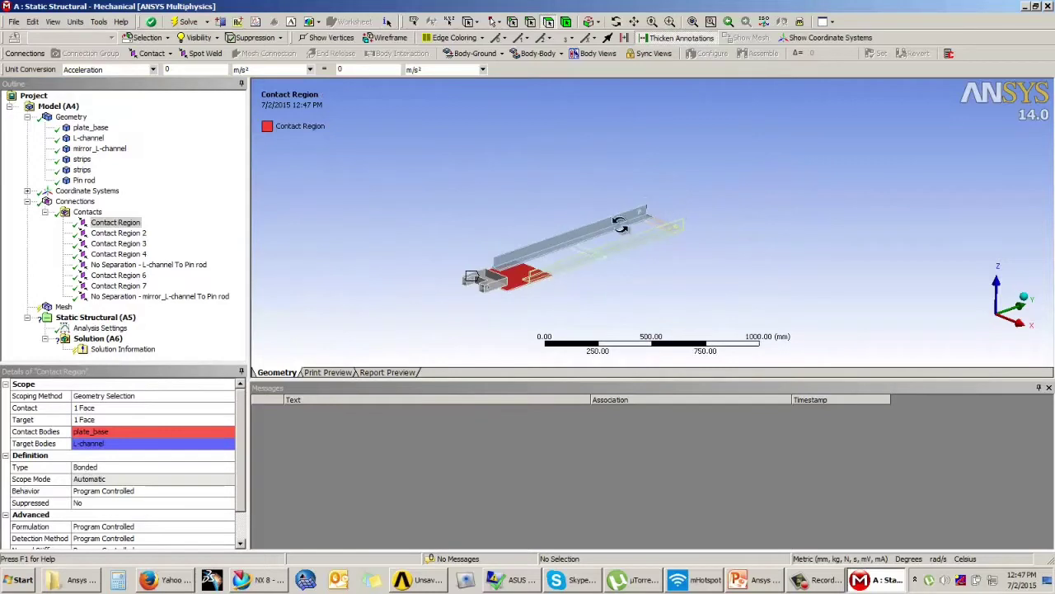
{"action": "middle_click_drag", "start_coordinate": [620, 225], "coordinate": [575, 230]}
{"action": "left_click", "coordinate": [46, 212]}
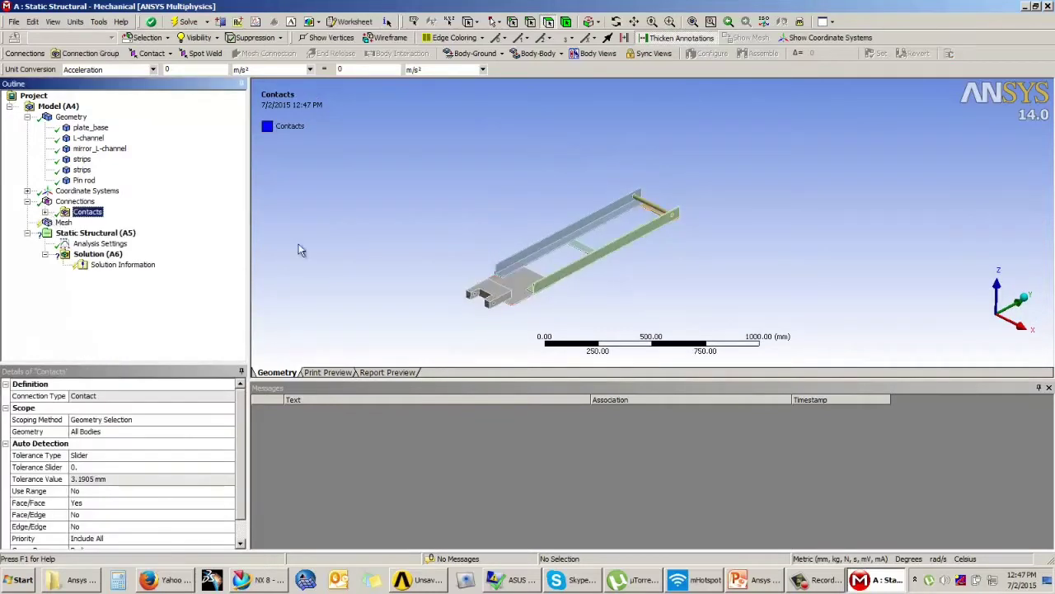
Step: Generate the mesh for the whole assembly with the default mesh settings
{"action": "scroll", "coordinate": [552, 271], "scroll_direction": "up", "scroll_amount": 2}
{"action": "middle_click_drag", "start_coordinate": [523, 274], "coordinate": [605, 211], "text": "ctrl"}
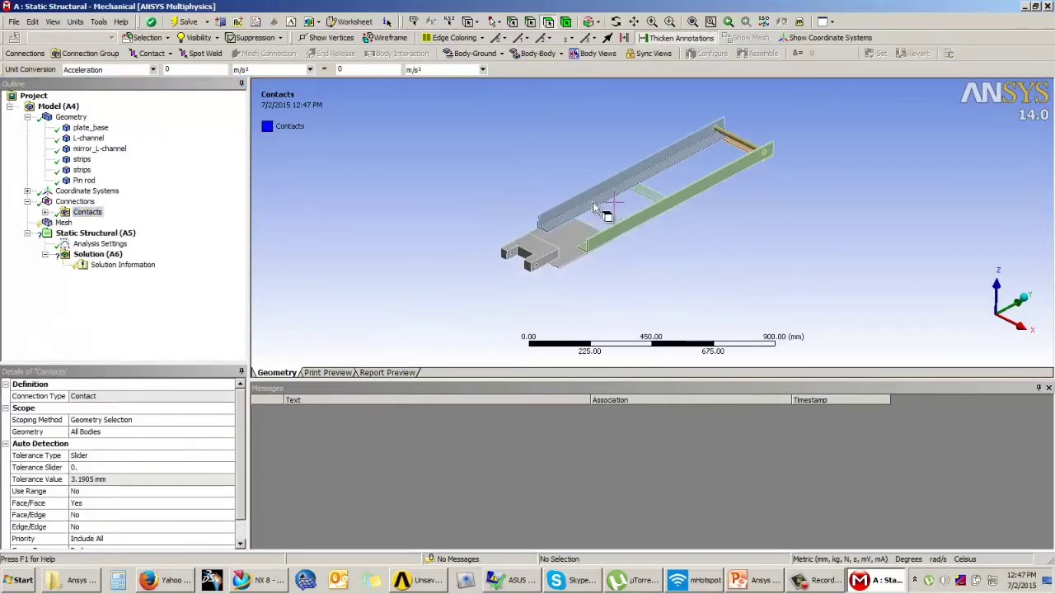
{"action": "scroll", "coordinate": [605, 211], "scroll_direction": "up", "scroll_amount": 2}
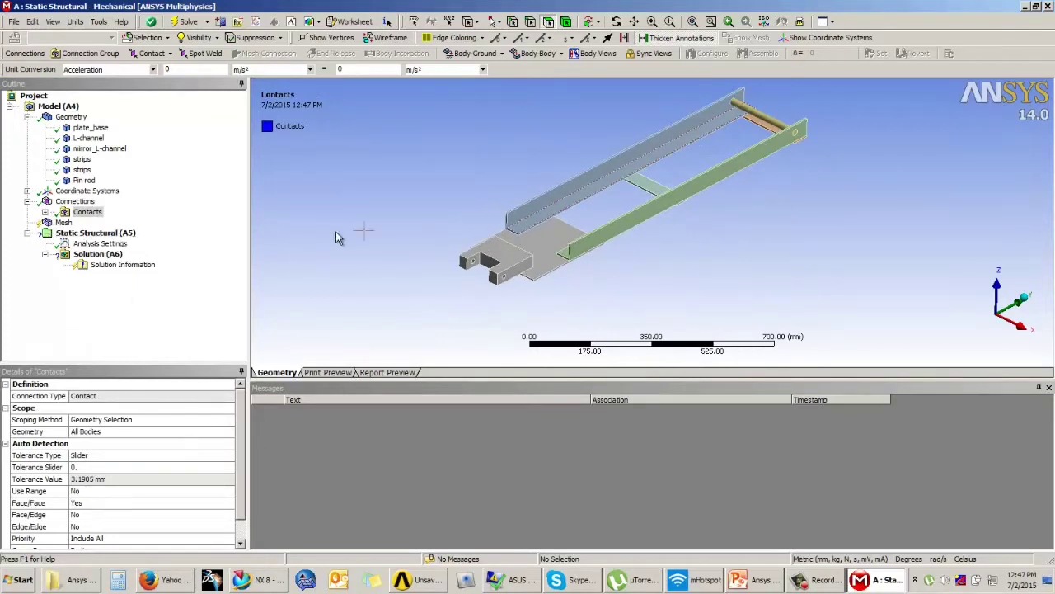
{"action": "left_click", "coordinate": [64, 222]}
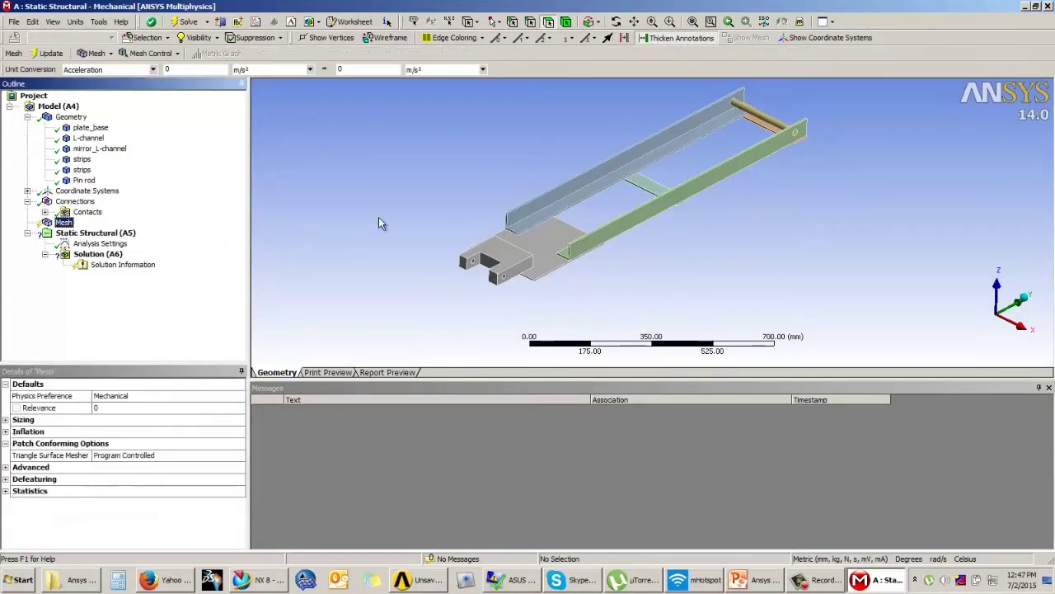
{"action": "left_click", "coordinate": [51, 55]}
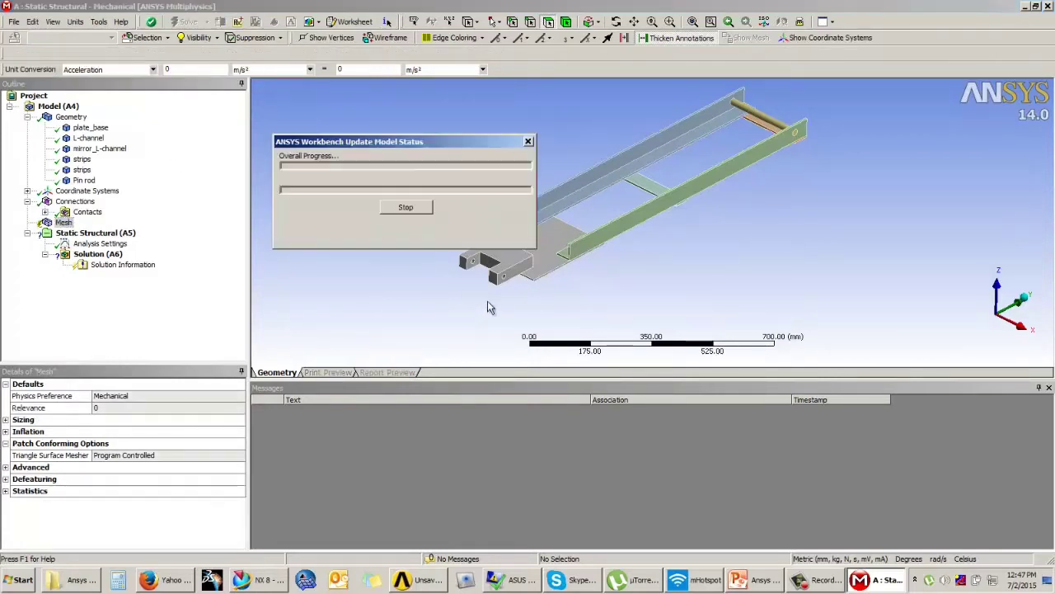
{"action": "middle_click_drag", "start_coordinate": [636, 245], "coordinate": [677, 277], "text": "ctrl"}
{"action": "scroll", "coordinate": [589, 288], "scroll_direction": "up", "scroll_amount": 2}
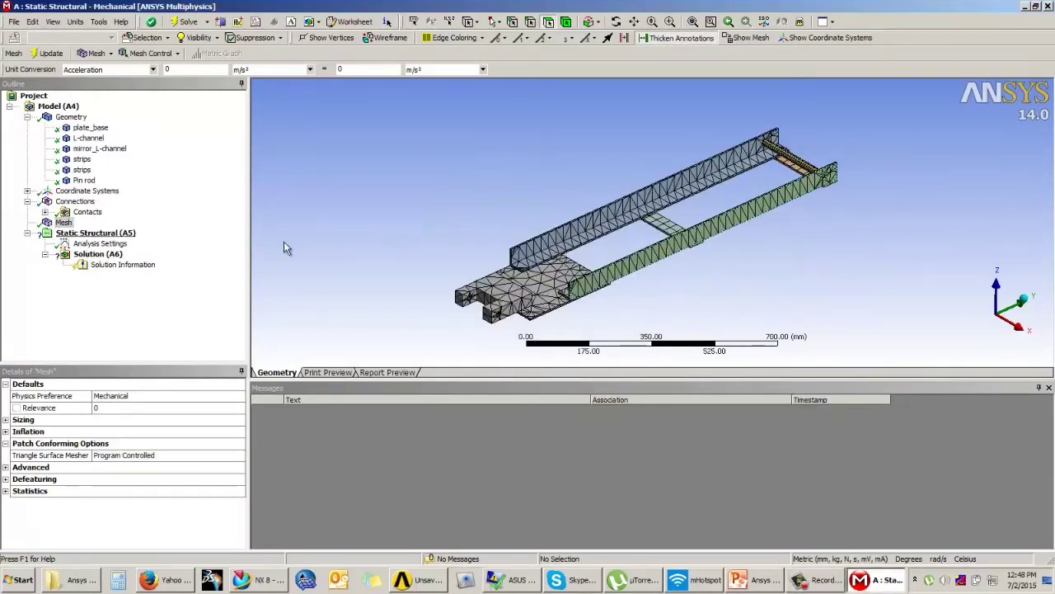
Step: Add a sizing control to the mesh and scope it to the base plate body
{"action": "left_click", "coordinate": [168, 292]}
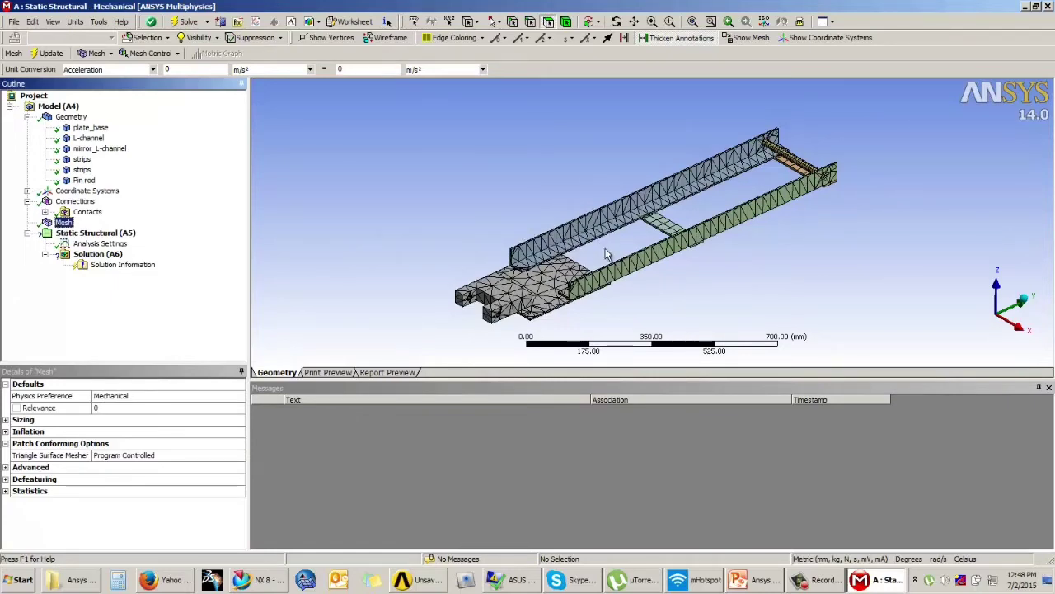
{"action": "left_click", "coordinate": [652, 275]}
{"action": "scroll", "coordinate": [655, 274], "scroll_direction": "down", "scroll_amount": 1}
{"action": "middle_click_drag", "start_coordinate": [658, 271], "coordinate": [637, 265], "text": "ctrl"}
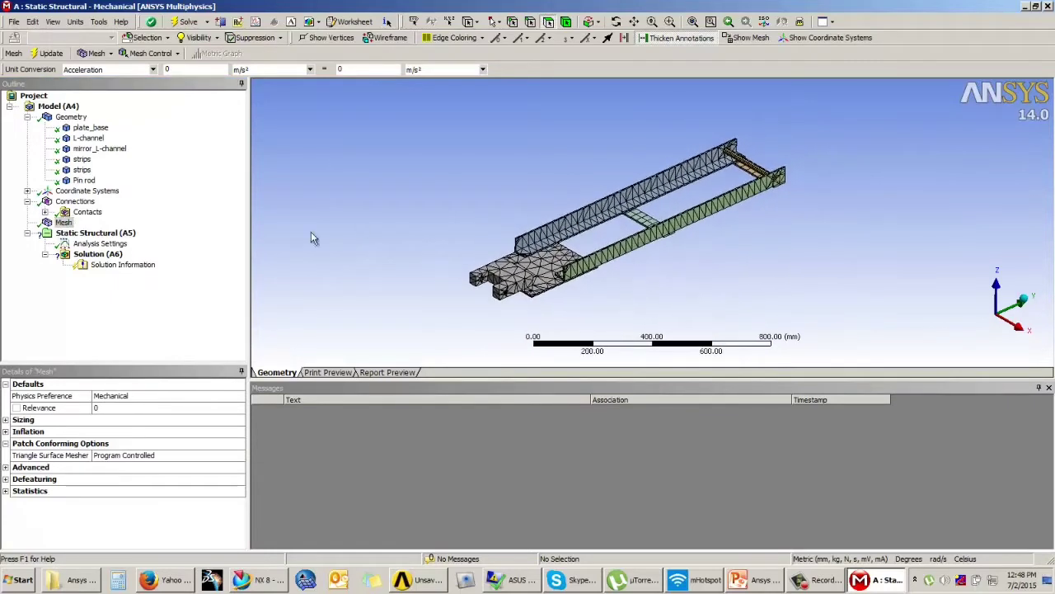
{"action": "left_click", "coordinate": [70, 298]}
{"action": "left_click", "coordinate": [165, 56]}
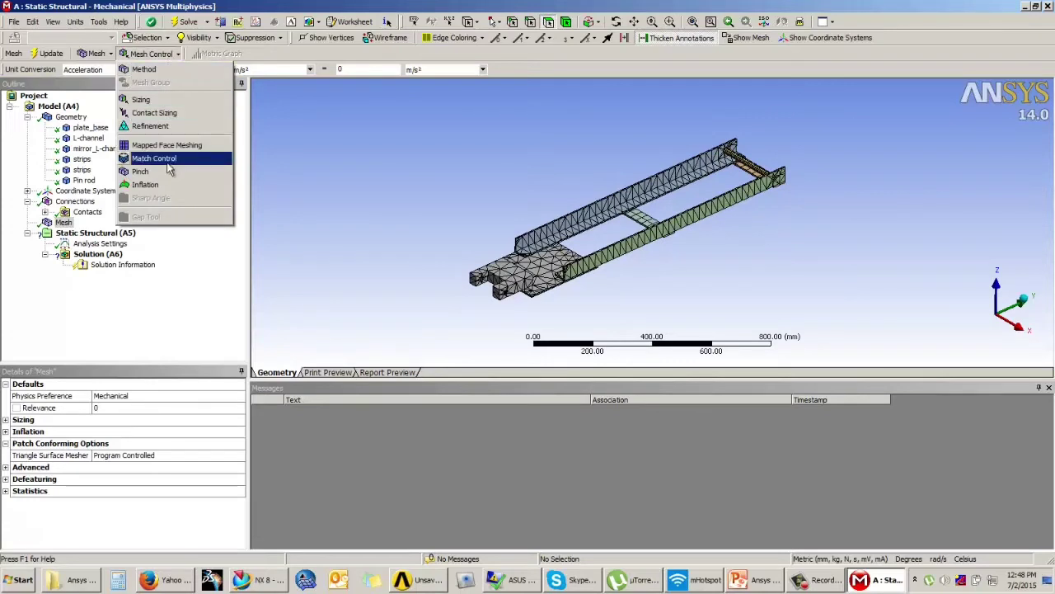
{"action": "left_click", "coordinate": [153, 103]}
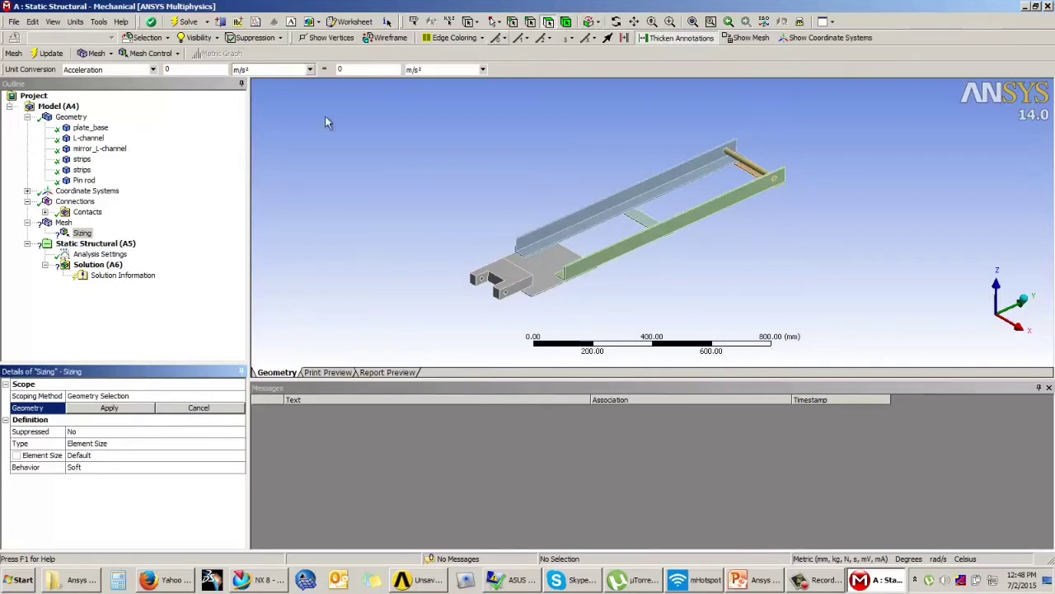
{"action": "left_click", "coordinate": [83, 234]}
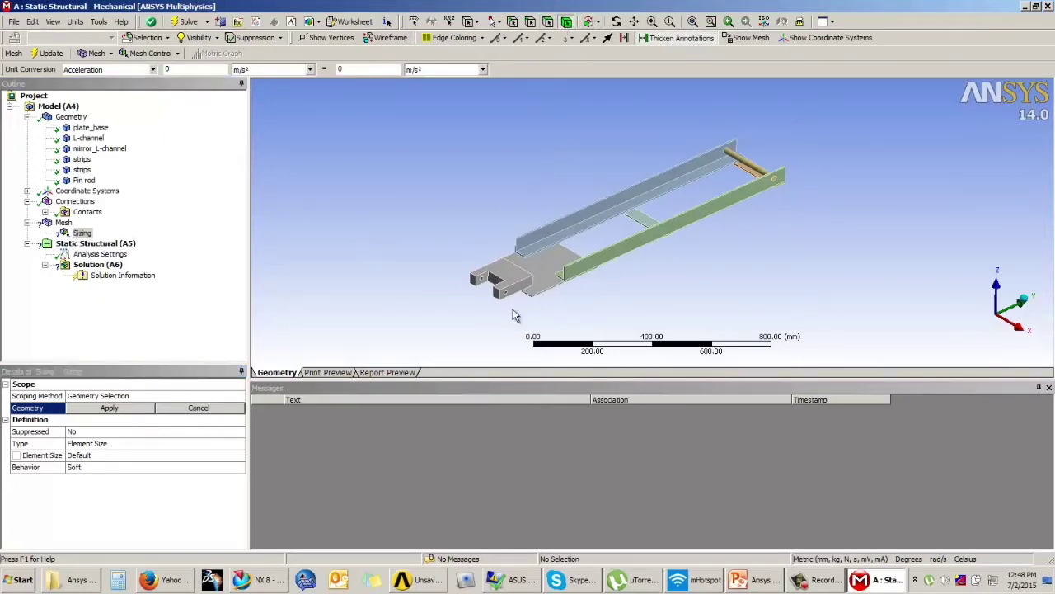
{"action": "left_click", "coordinate": [521, 281]}
{"action": "left_click", "coordinate": [109, 408]}
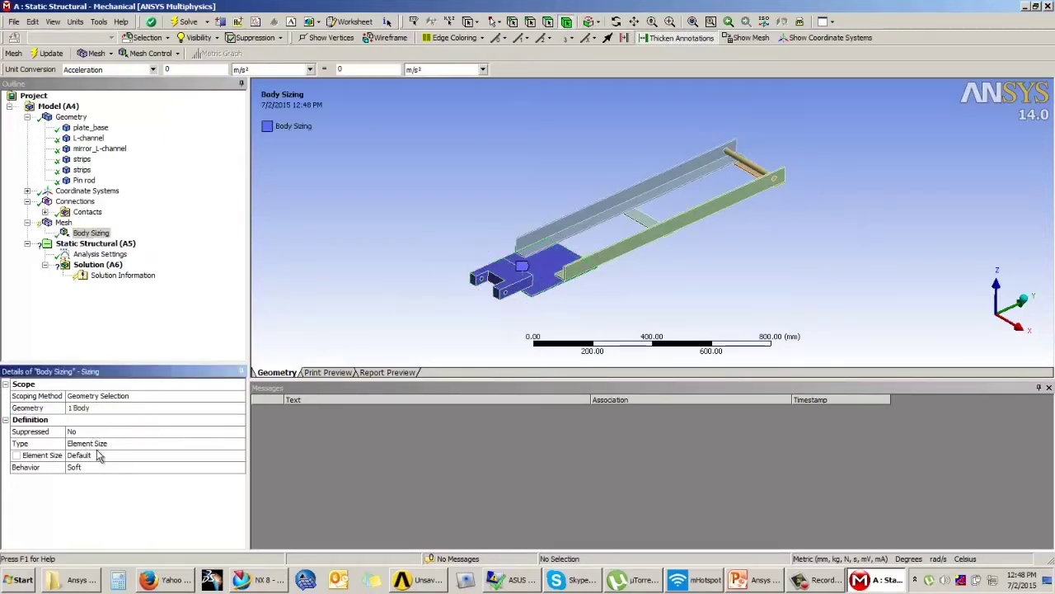
Step: Set the base plate sizing's element size to 20 mm and update the mesh
{"action": "left_click", "coordinate": [99, 445]}
{"action": "left_click", "coordinate": [99, 455]}
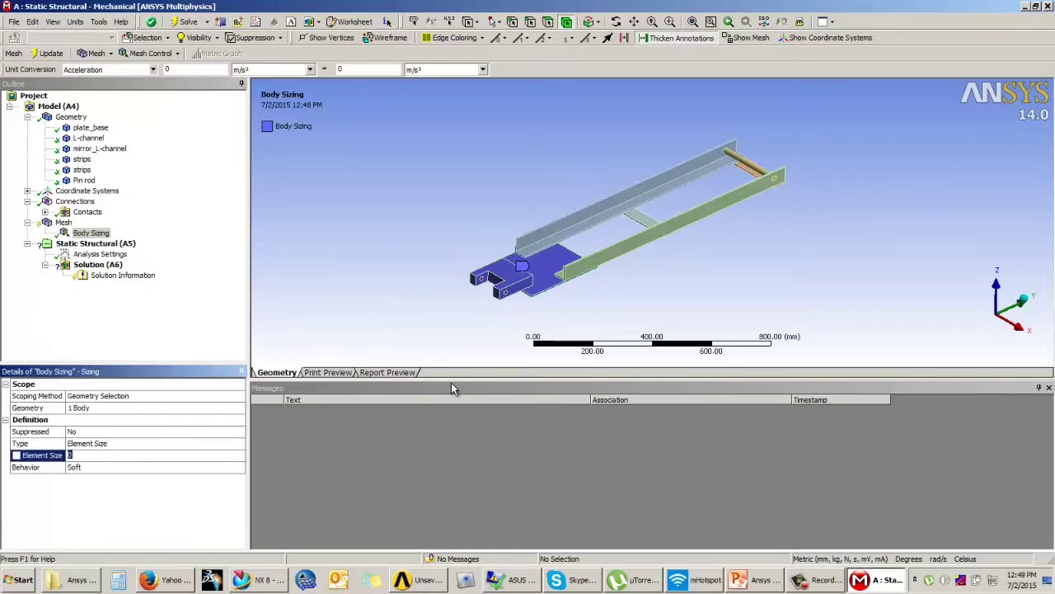
{"action": "type", "text": "2"}
{"action": "key", "text": "Return"}
{"action": "type", "text": "10"}
{"action": "key", "text": "Return"}
{"action": "key", "text": "Return"}
{"action": "type", "text": "20"}
{"action": "key", "text": "Return"}
{"action": "left_click", "coordinate": [47, 53]}
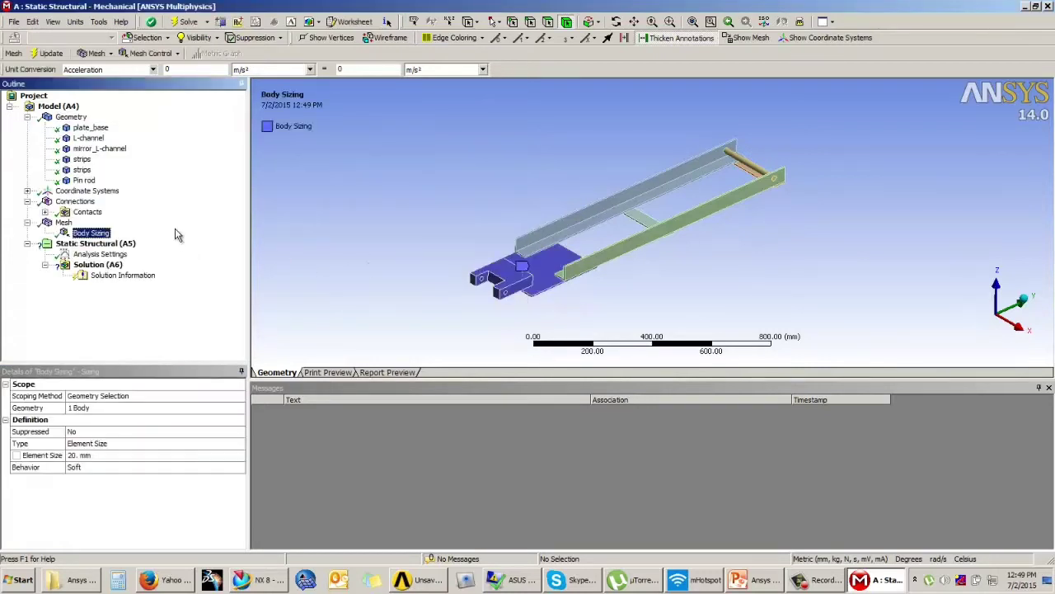
Step: Add a second mesh sizing control scoped to both L-channels, the two strips and the pin rod
{"action": "left_click", "coordinate": [151, 53]}
{"action": "left_click", "coordinate": [142, 100]}
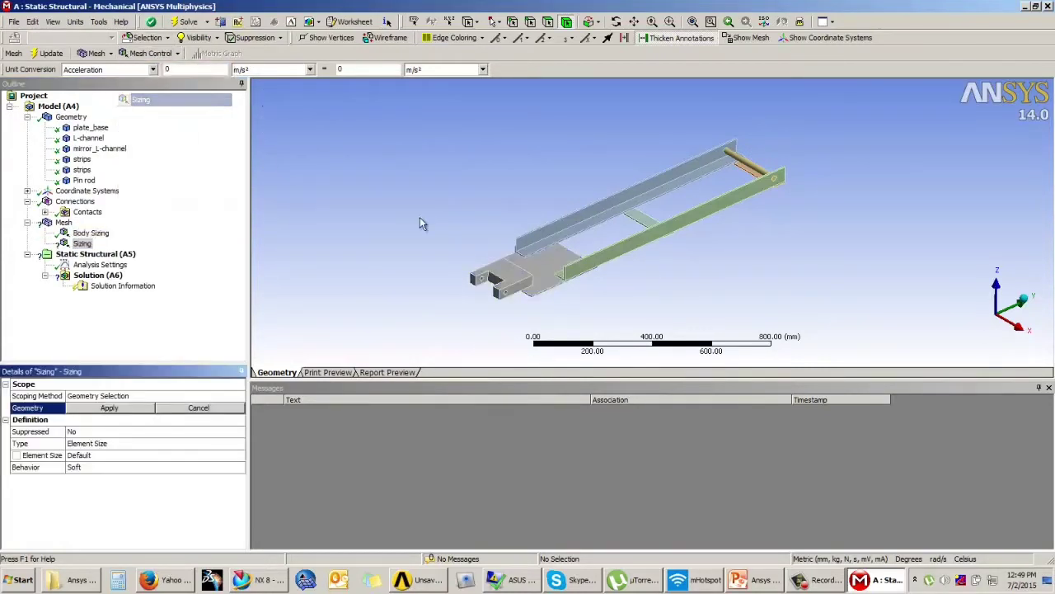
{"action": "left_click", "coordinate": [639, 244]}
{"action": "left_click", "coordinate": [594, 230], "text": "ctrl"}
{"action": "left_click", "coordinate": [639, 218], "text": "ctrl"}
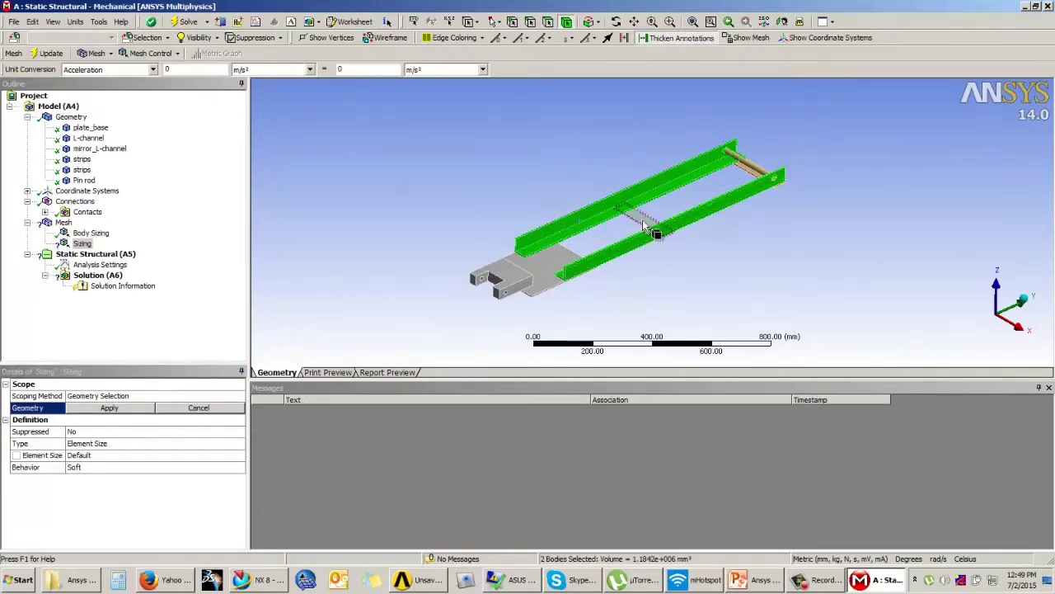
{"action": "left_click", "coordinate": [746, 178], "text": "ctrl"}
{"action": "left_click", "coordinate": [750, 169], "text": "ctrl"}
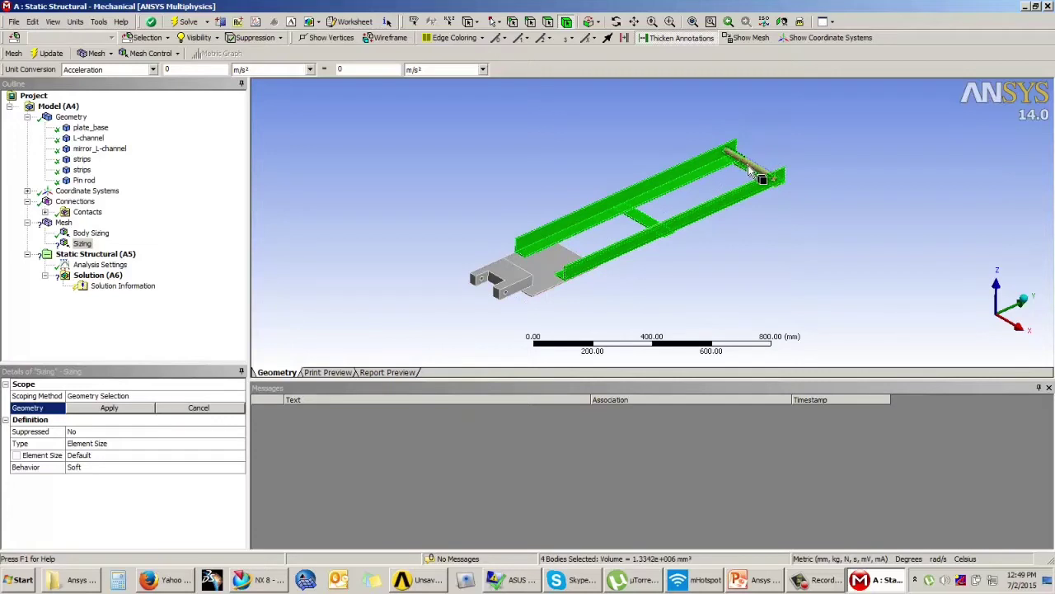
{"action": "left_click", "coordinate": [109, 407]}
Step: Set the element size of the second body sizing to 12 mm and update the mesh
{"action": "left_click", "coordinate": [91, 456]}
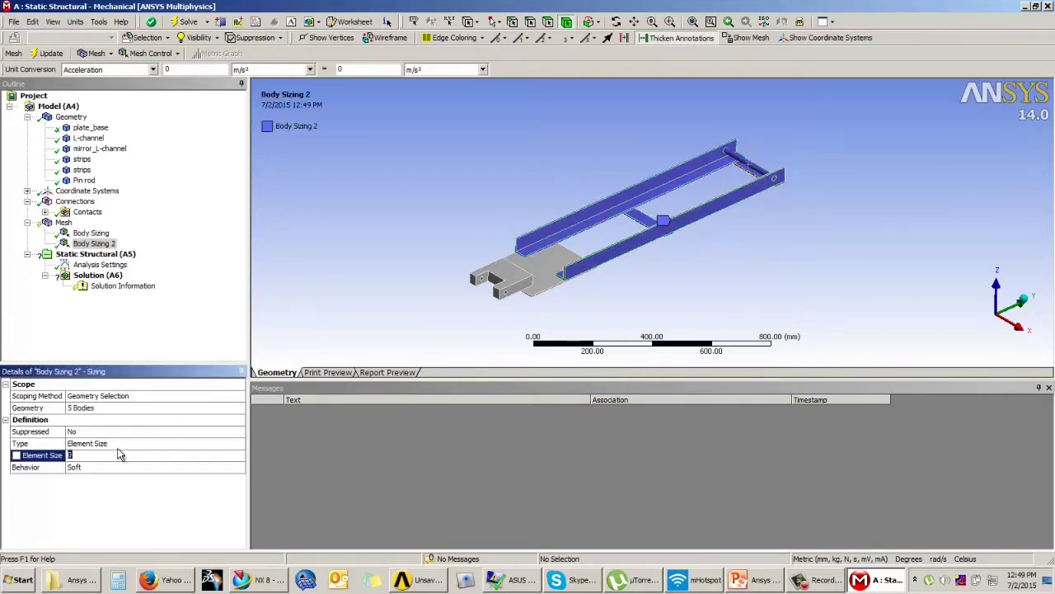
{"action": "type", "text": "10"}
{"action": "key", "text": "Return"}
{"action": "type", "text": "15"}
{"action": "key", "text": "Return"}
{"action": "key", "text": "Return"}
{"action": "left_click", "coordinate": [51, 53]}
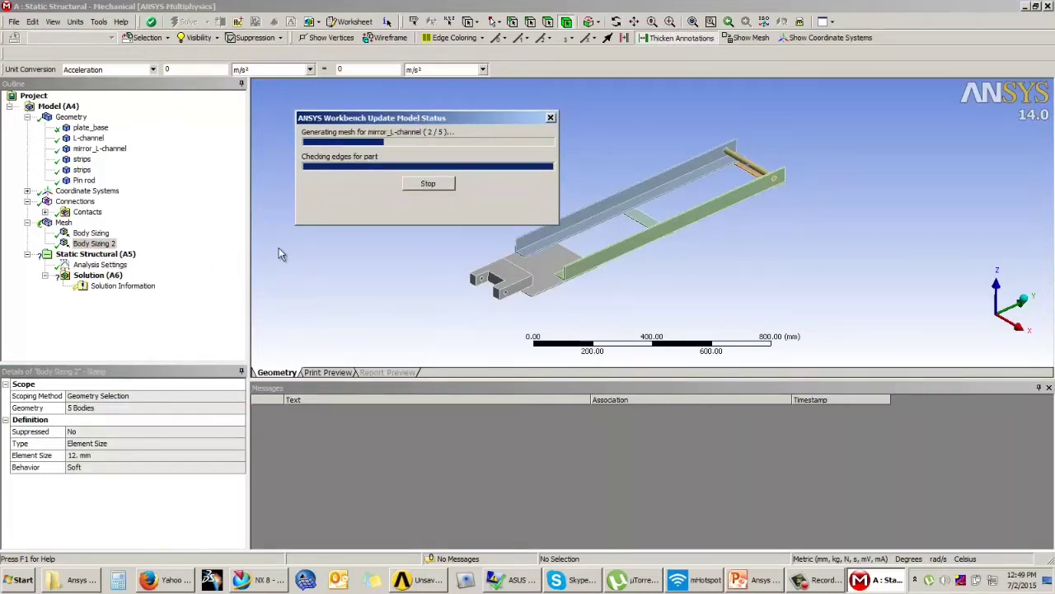
{"action": "left_click", "coordinate": [429, 185]}
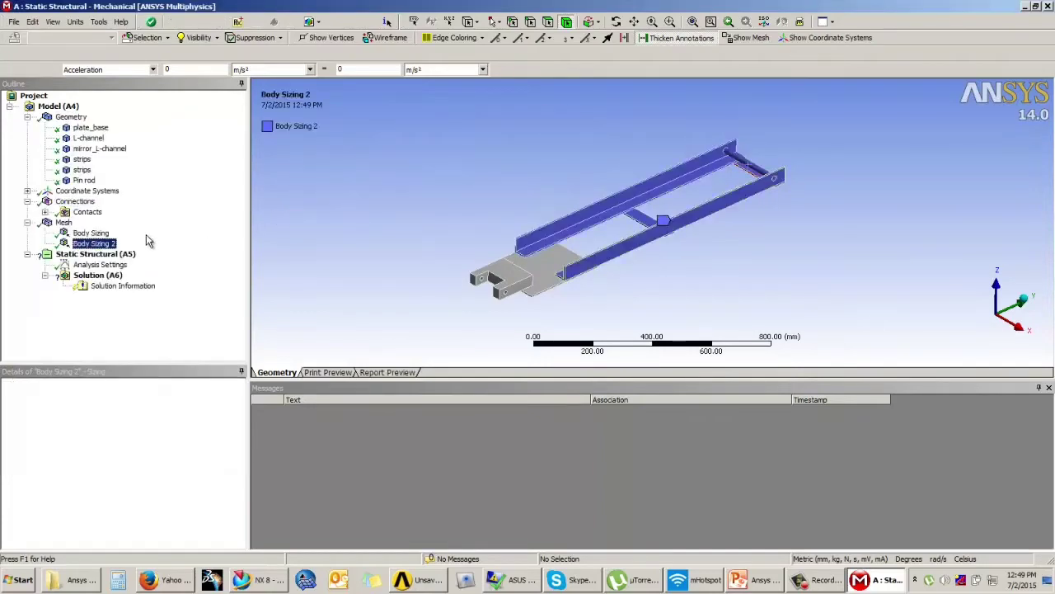
Step: Examine the refined mesh on the base plate, L-channels, strips and pin rod
{"action": "left_click", "coordinate": [63, 222]}
{"action": "scroll", "coordinate": [594, 246], "scroll_direction": "up", "scroll_amount": 3}
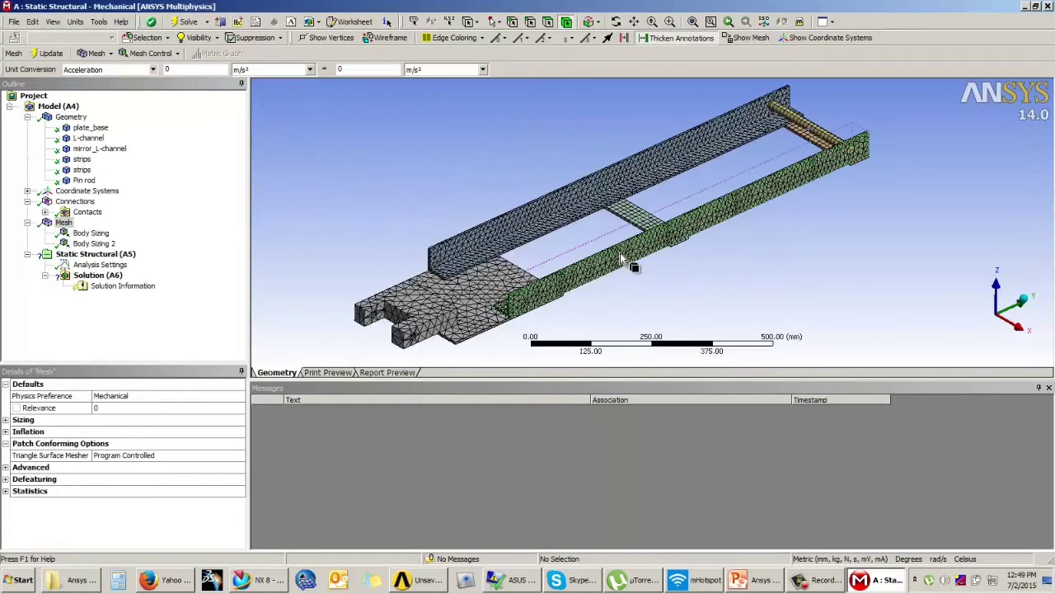
{"action": "middle_click_drag", "start_coordinate": [579, 252], "coordinate": [670, 234], "text": "ctrl"}
{"action": "scroll", "coordinate": [671, 234], "scroll_direction": "up", "scroll_amount": 3}
{"action": "scroll", "coordinate": [674, 234], "scroll_direction": "down", "scroll_amount": 2}
{"action": "middle_click_drag", "start_coordinate": [733, 226], "coordinate": [648, 236], "text": "ctrl"}
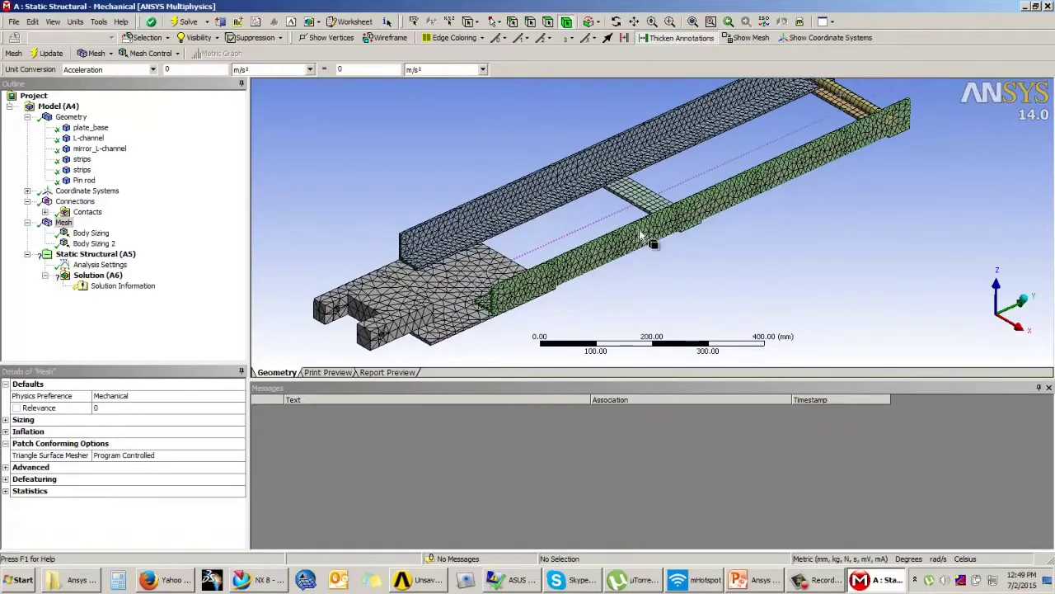
{"action": "scroll", "coordinate": [643, 236], "scroll_direction": "down", "scroll_amount": 3}
{"action": "middle_click_drag", "start_coordinate": [560, 247], "coordinate": [658, 246]}
{"action": "scroll", "coordinate": [655, 238], "scroll_direction": "up", "scroll_amount": 1}
{"action": "left_click", "coordinate": [64, 222]}
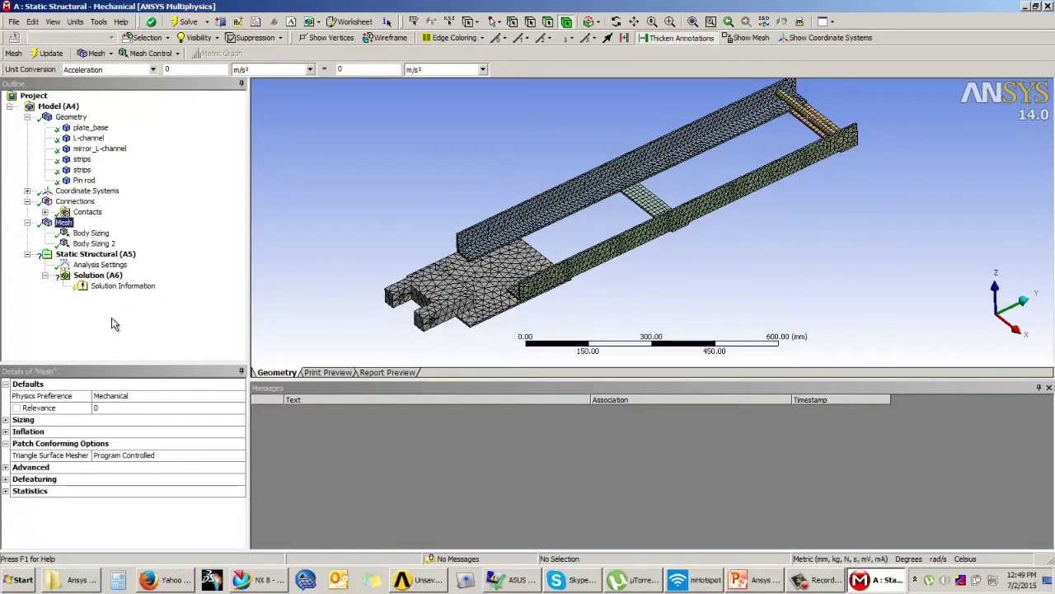
Step: Check the boundary conditions on the Example 4 slide in PowerPoint, and return to the static structural analysis in ANSYS Mechanical
{"action": "left_click", "coordinate": [83, 255]}
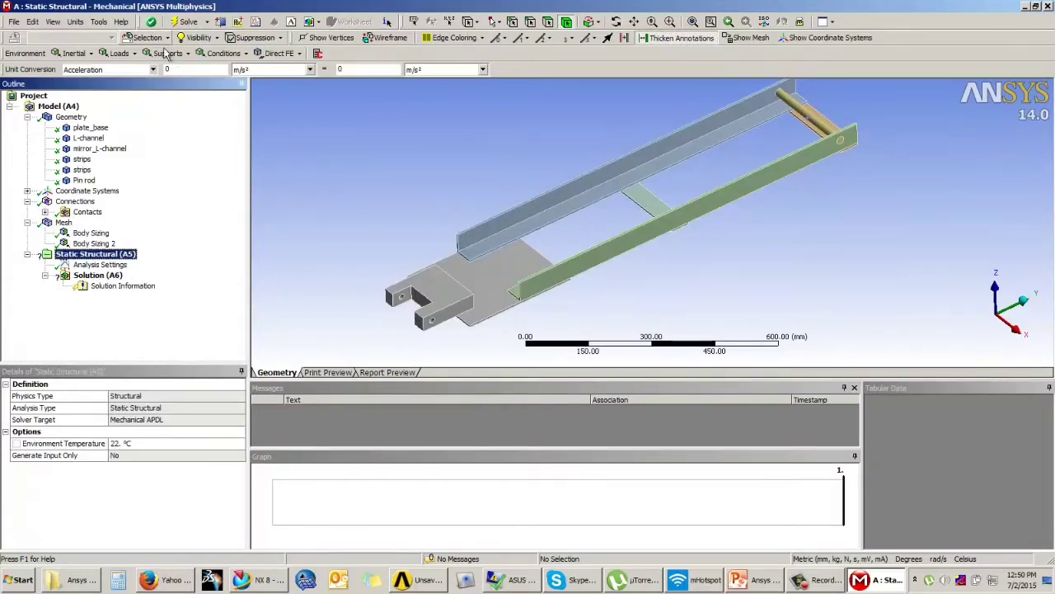
{"action": "left_click", "coordinate": [747, 580]}
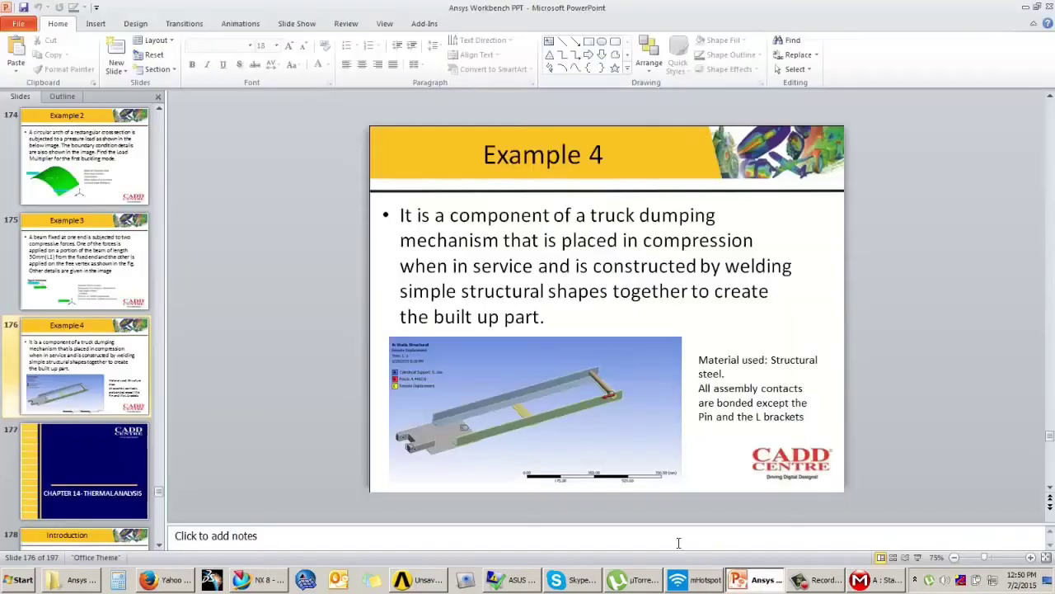
{"action": "left_click", "coordinate": [917, 558]}
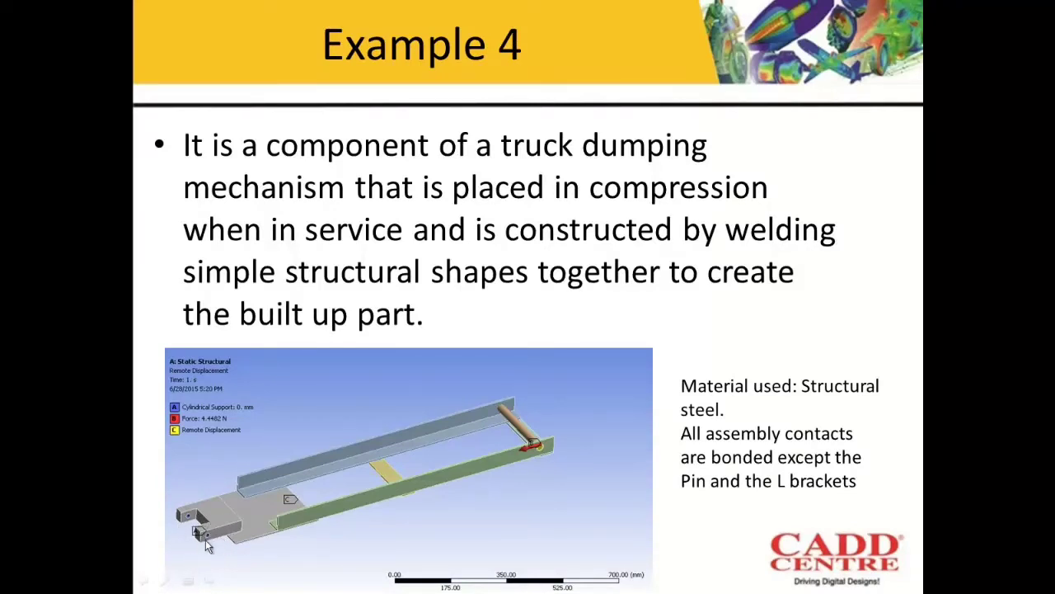
{"action": "key", "text": "Escape"}
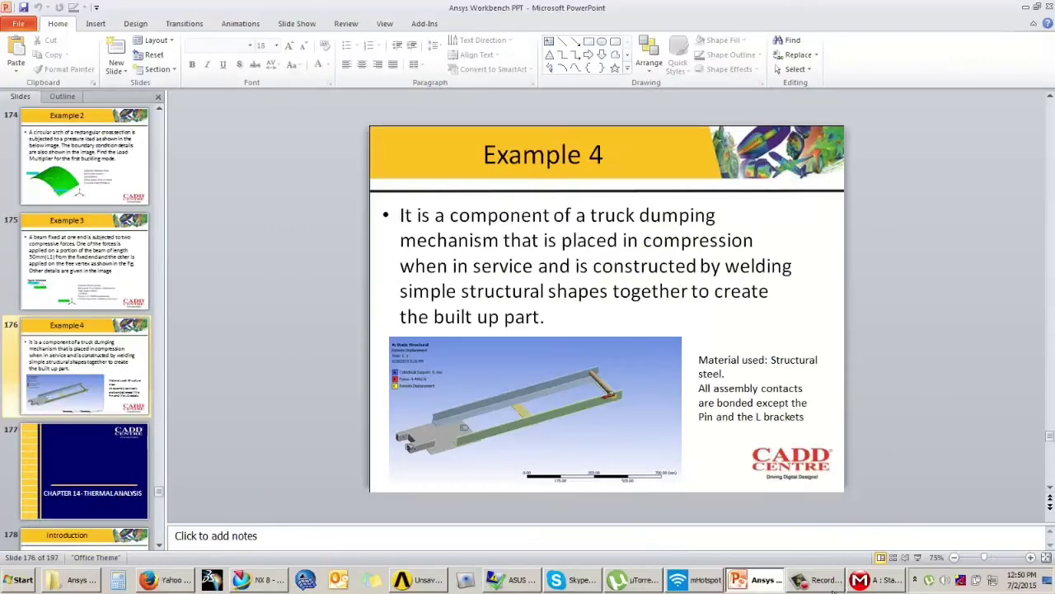
{"action": "left_click", "coordinate": [879, 579]}
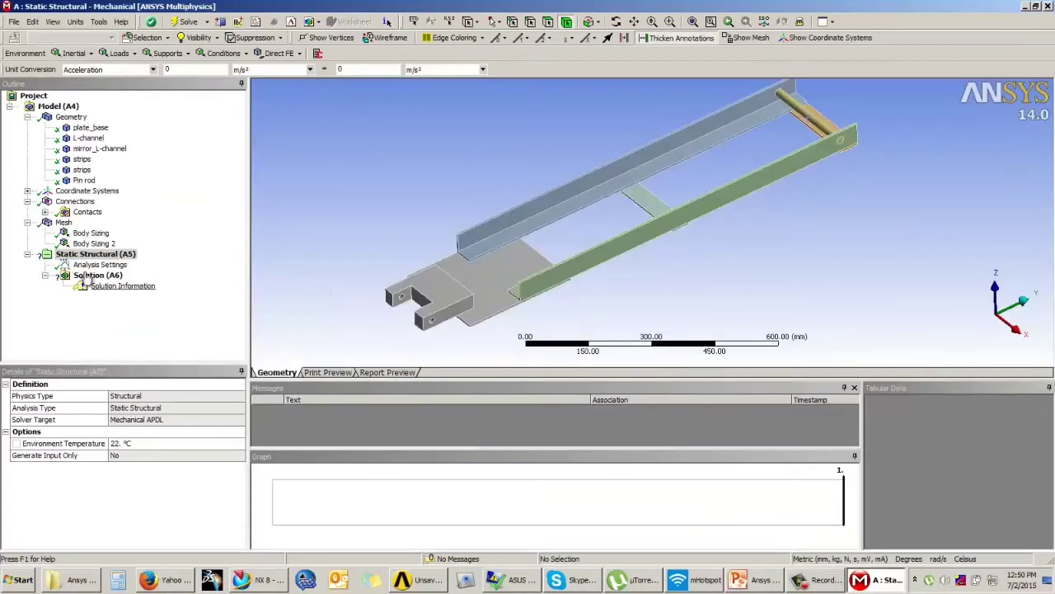
Step: Insert a cylindrical support and select the cylindrical faces of both holes in the base plate's fork arms
{"action": "left_click", "coordinate": [94, 254]}
{"action": "left_click", "coordinate": [167, 52]}
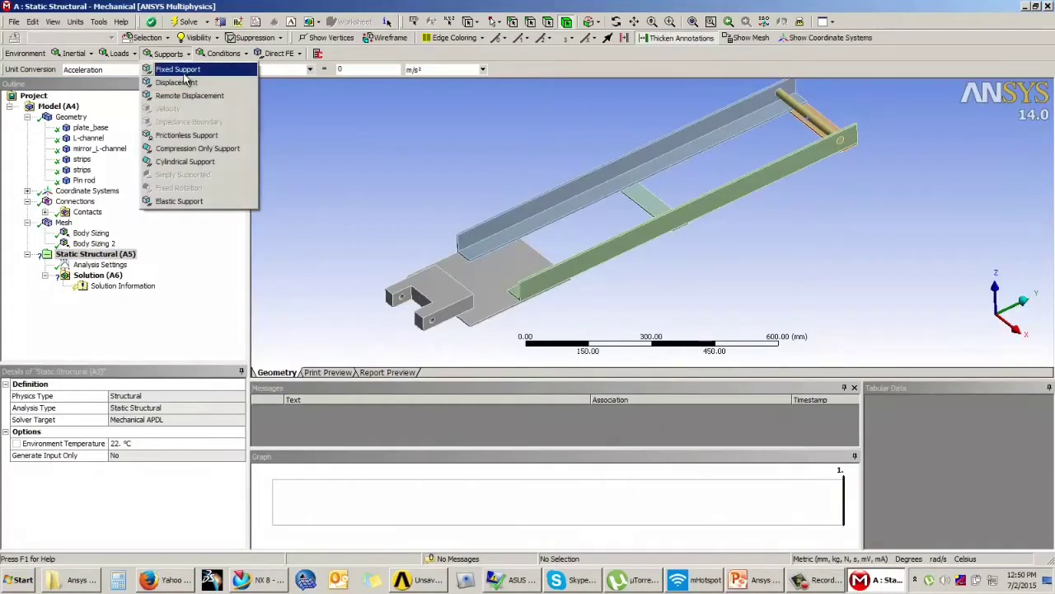
{"action": "left_click", "coordinate": [182, 161]}
{"action": "scroll", "coordinate": [474, 264], "scroll_direction": "up", "scroll_amount": 10}
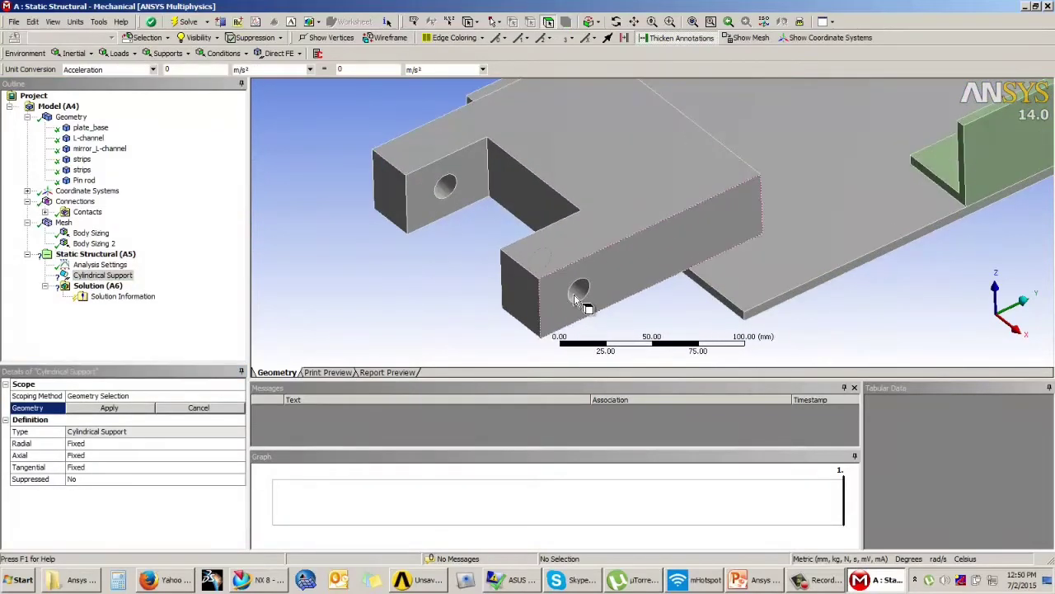
{"action": "left_click", "coordinate": [579, 293]}
{"action": "left_click", "coordinate": [446, 188], "text": "ctrl"}
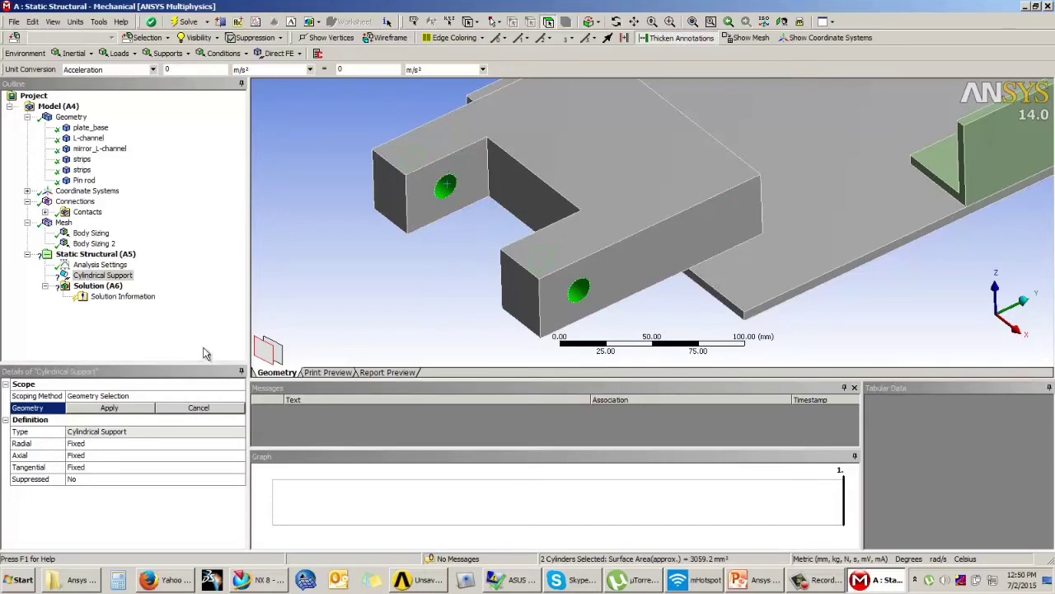
Step: Switch to Paint and brush a black perspective sketch of a block with a circular hole in its front face
{"action": "left_click", "coordinate": [15, 582]}
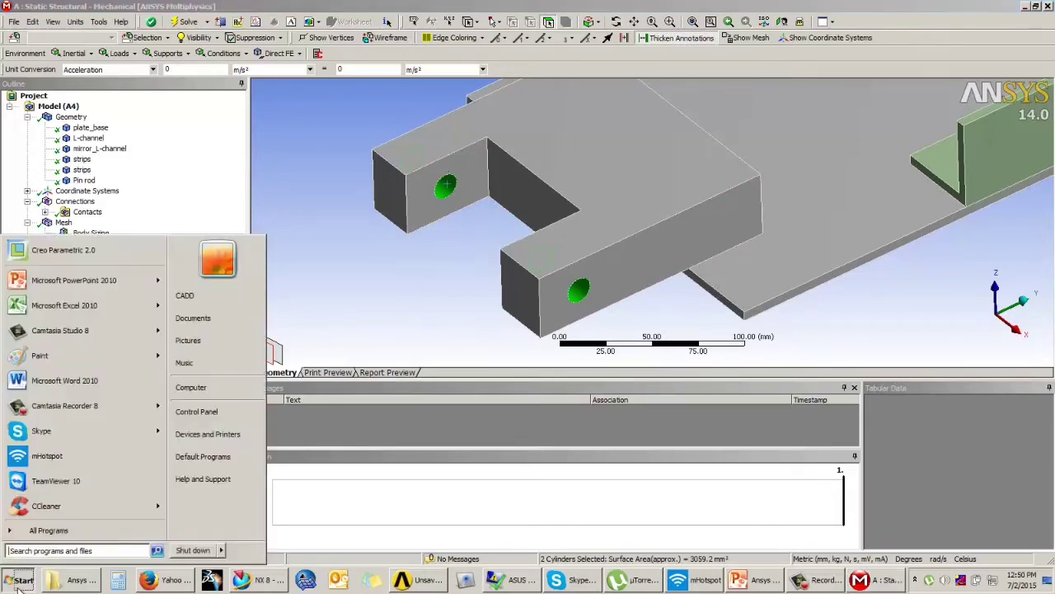
{"action": "left_click", "coordinate": [461, 265]}
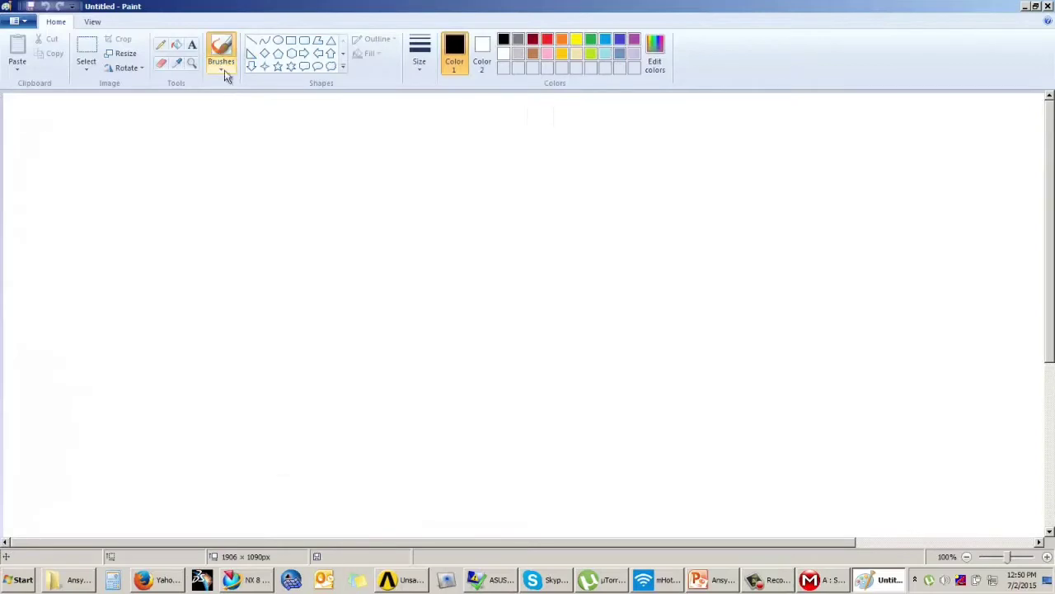
{"action": "left_click", "coordinate": [224, 71]}
{"action": "mouse_move", "coordinate": [250, 309]}
{"action": "left_mouse_down"}
{"action": "mouse_move", "coordinate": [493, 205]}
{"action": "mouse_move", "coordinate": [544, 344]}
{"action": "mouse_move", "coordinate": [412, 462]}
{"action": "mouse_move", "coordinate": [282, 493]}
{"action": "left_mouse_up"}
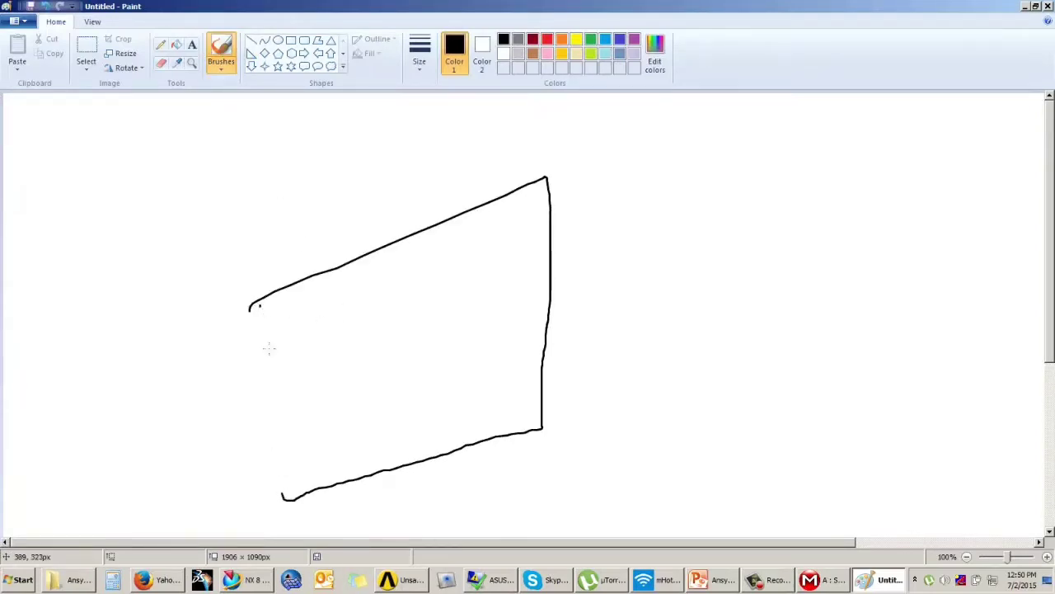
{"action": "left_click_drag", "start_coordinate": [269, 348], "coordinate": [282, 506]}
{"action": "mouse_move", "coordinate": [544, 176]}
{"action": "left_mouse_down"}
{"action": "mouse_move", "coordinate": [372, 169]}
{"action": "mouse_move", "coordinate": [219, 299]}
{"action": "mouse_move", "coordinate": [249, 307]}
{"action": "left_mouse_up"}
{"action": "mouse_move", "coordinate": [158, 277]}
{"action": "left_mouse_down"}
{"action": "mouse_move", "coordinate": [184, 434]}
{"action": "mouse_move", "coordinate": [290, 510]}
{"action": "left_mouse_up"}
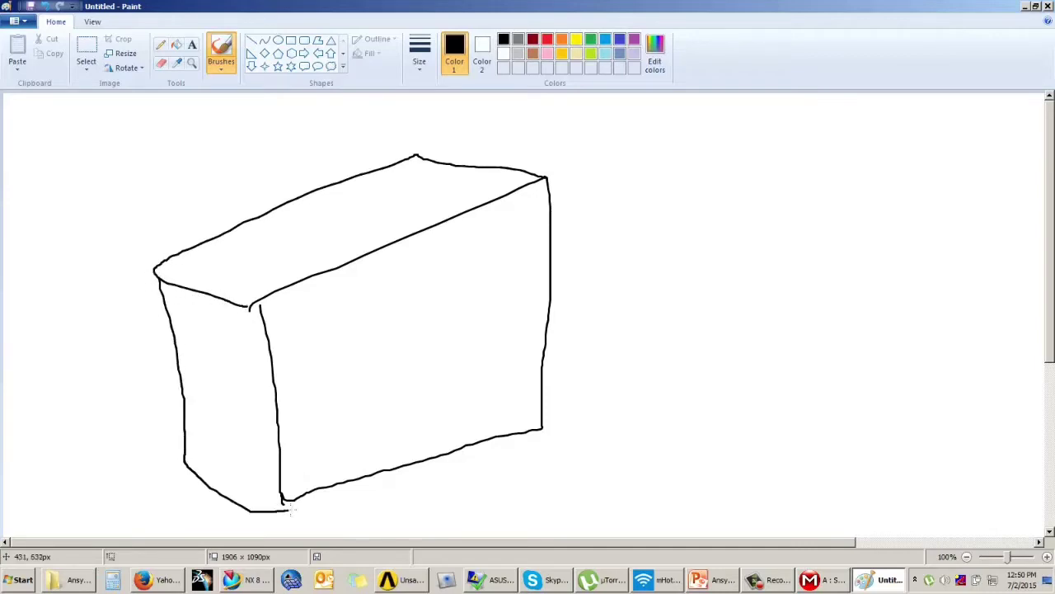
{"action": "mouse_move", "coordinate": [364, 340]}
{"action": "left_mouse_down"}
{"action": "mouse_move", "coordinate": [416, 400]}
{"action": "mouse_move", "coordinate": [411, 314]}
{"action": "left_mouse_up"}
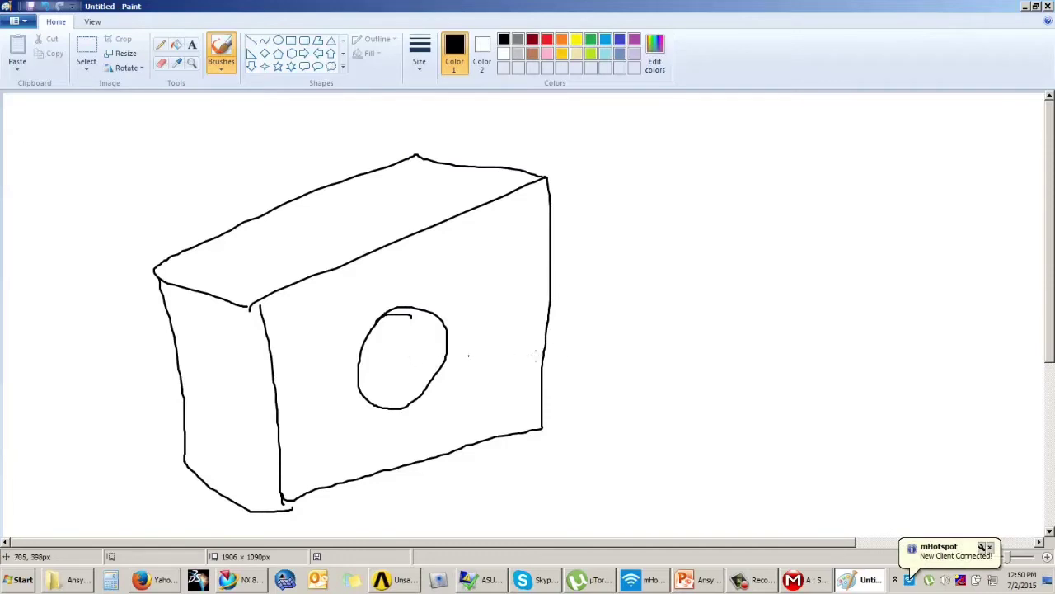
{"action": "scroll", "coordinate": [462, 352], "scroll_direction": "down", "scroll_amount": 2}
{"action": "scroll", "coordinate": [446, 344], "scroll_direction": "up", "scroll_amount": 2}
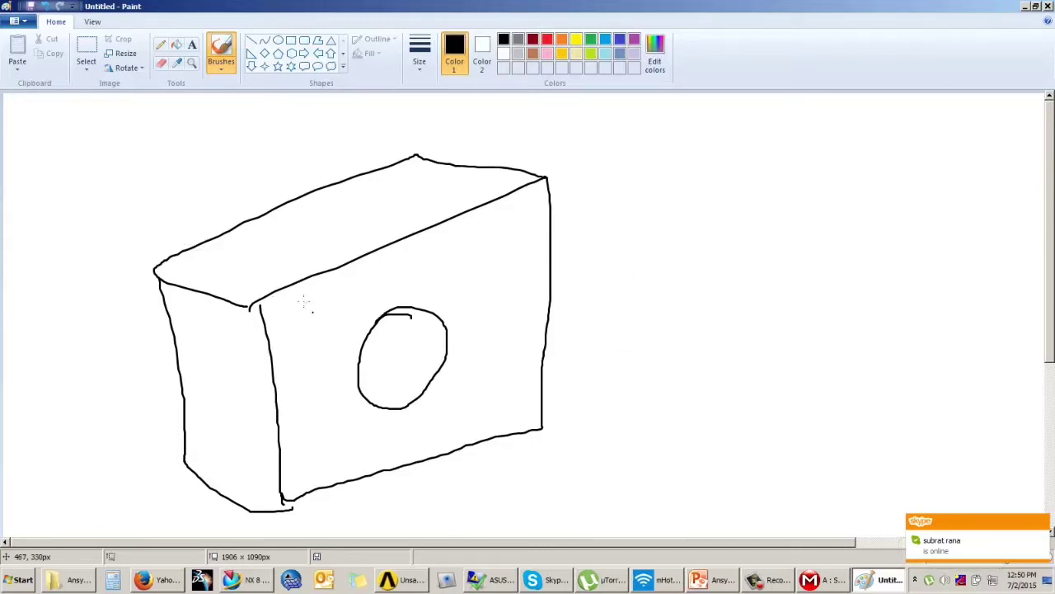
Step: Draw double-headed diagonal, horizontal and vertical arrows through the hole to illustrate the cylindrical support's directions
{"action": "mouse_move", "coordinate": [164, 209]}
{"action": "left_mouse_down"}
{"action": "mouse_move", "coordinate": [422, 358]}
{"action": "mouse_move", "coordinate": [675, 475]}
{"action": "left_mouse_up"}
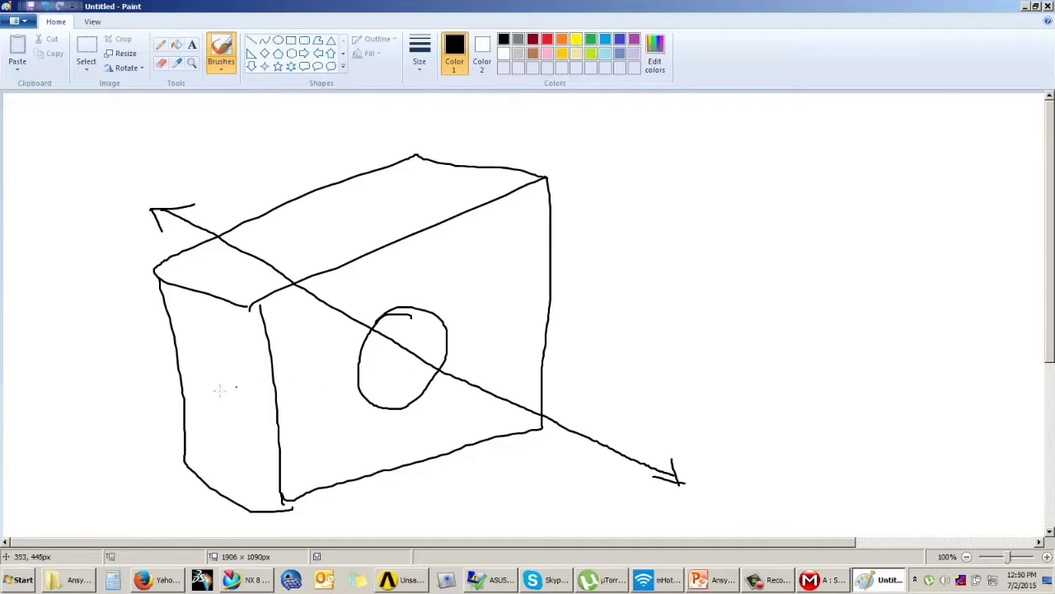
{"action": "left_click_drag", "start_coordinate": [221, 391], "coordinate": [596, 335]}
{"action": "left_click_drag", "start_coordinate": [411, 236], "coordinate": [407, 476]}
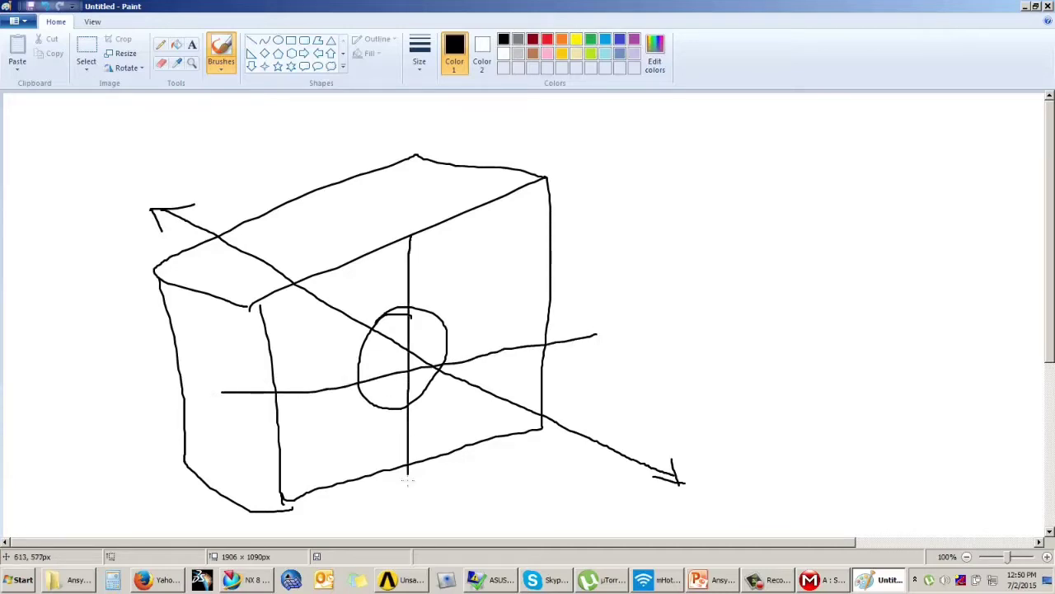
{"action": "left_click_drag", "start_coordinate": [409, 238], "coordinate": [438, 266]}
{"action": "left_click_drag", "start_coordinate": [236, 386], "coordinate": [219, 393]}
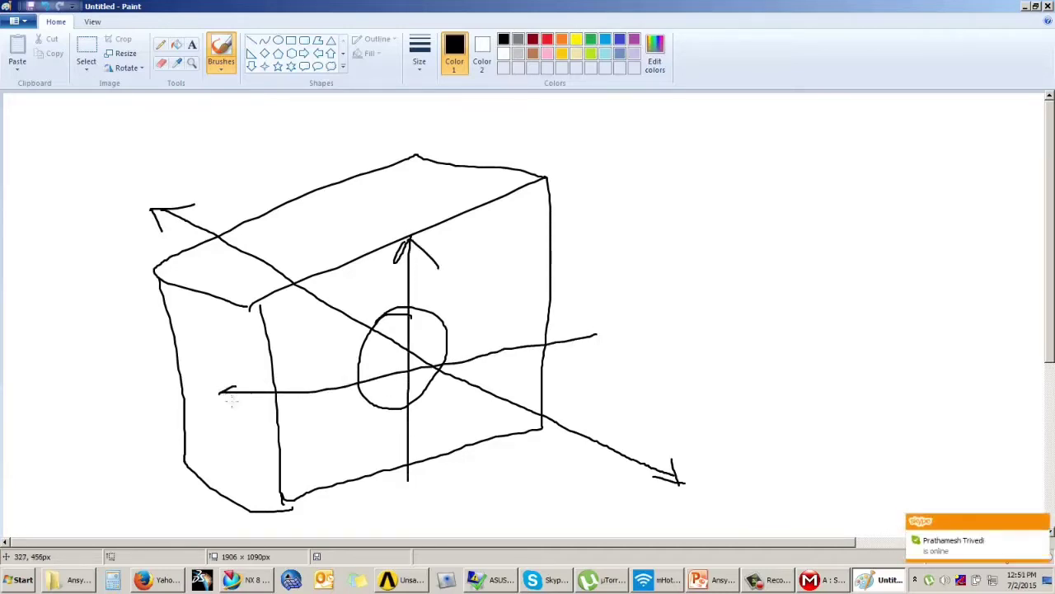
{"action": "left_click_drag", "start_coordinate": [395, 476], "coordinate": [421, 472]}
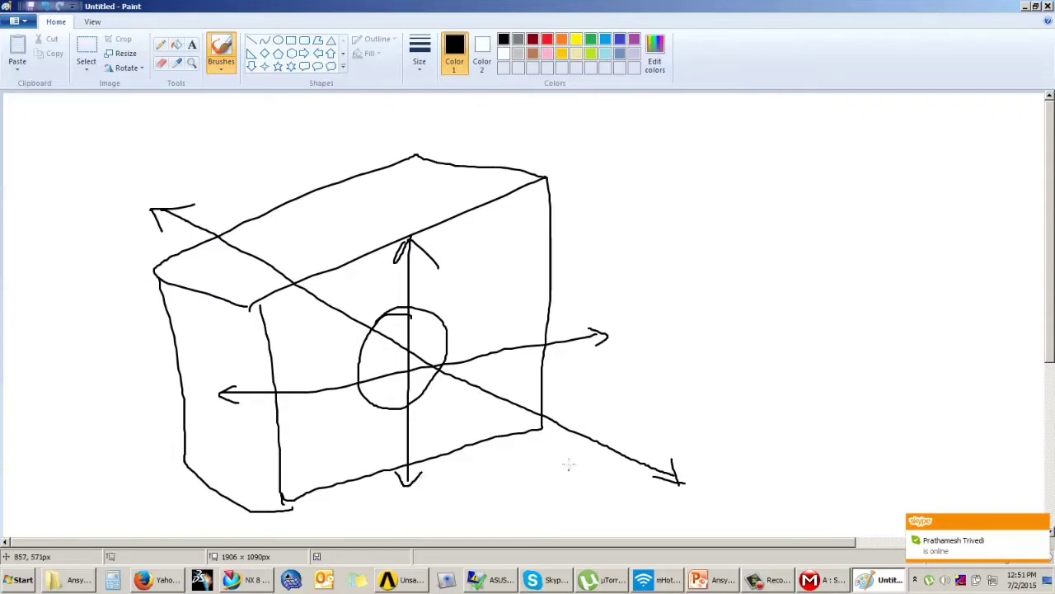
Step: Brush a curved arrow around the sketch's diagonal axis, and handwrite "axial" beside the diagonal arrow and "radial" beside the horizontal arrow
{"action": "mouse_move", "coordinate": [568, 468]}
{"action": "left_mouse_down"}
{"action": "mouse_move", "coordinate": [649, 464]}
{"action": "mouse_move", "coordinate": [706, 510]}
{"action": "left_mouse_up"}
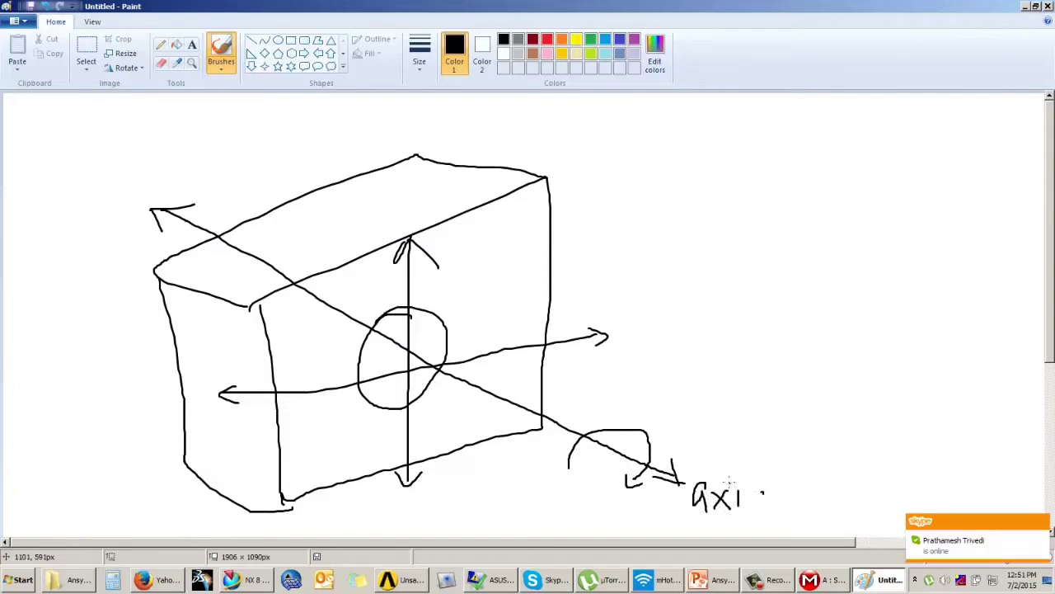
{"action": "left_click_drag", "start_coordinate": [774, 467], "coordinate": [778, 503]}
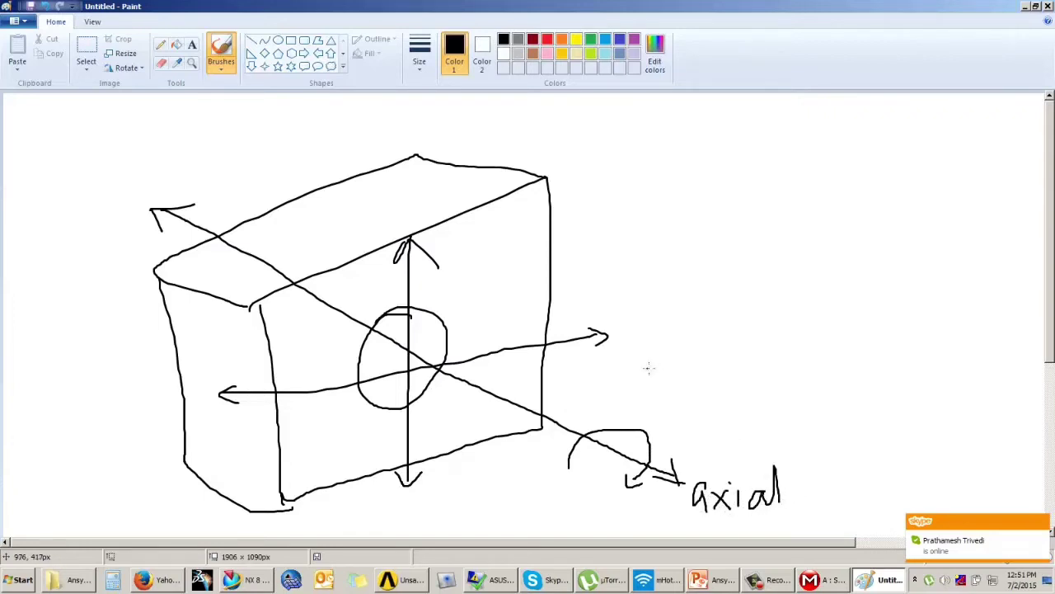
{"action": "mouse_move", "coordinate": [616, 338]}
{"action": "left_mouse_down"}
{"action": "mouse_move", "coordinate": [633, 324]}
{"action": "mouse_move", "coordinate": [675, 338]}
{"action": "left_mouse_up"}
{"action": "mouse_move", "coordinate": [682, 301]}
{"action": "left_mouse_down"}
{"action": "mouse_move", "coordinate": [684, 338]}
{"action": "mouse_move", "coordinate": [734, 341]}
{"action": "left_mouse_up"}
{"action": "left_click_drag", "start_coordinate": [740, 312], "coordinate": [738, 346]}
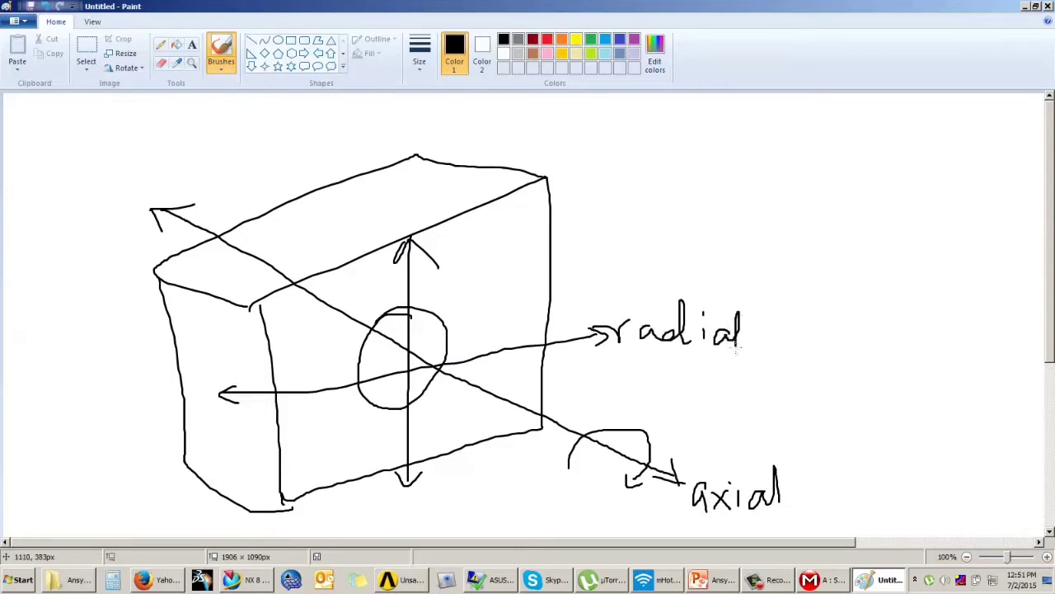
Step: Retrace the horizontal, vertical and curved arrows, and handwrite "tangential" next to the curved arrow
{"action": "left_click_drag", "start_coordinate": [261, 396], "coordinate": [534, 338]}
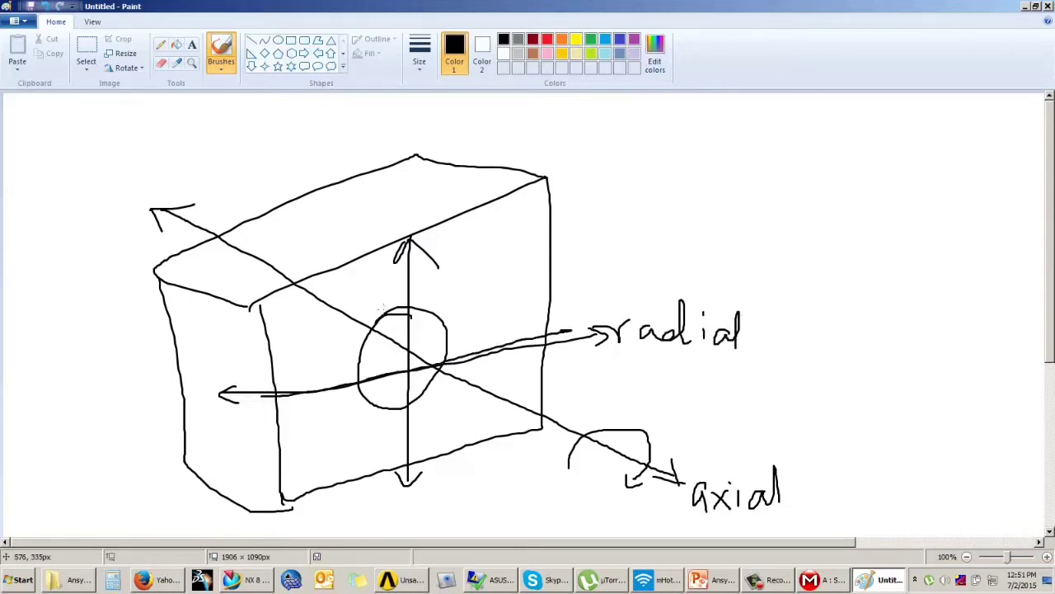
{"action": "left_click_drag", "start_coordinate": [407, 247], "coordinate": [406, 468]}
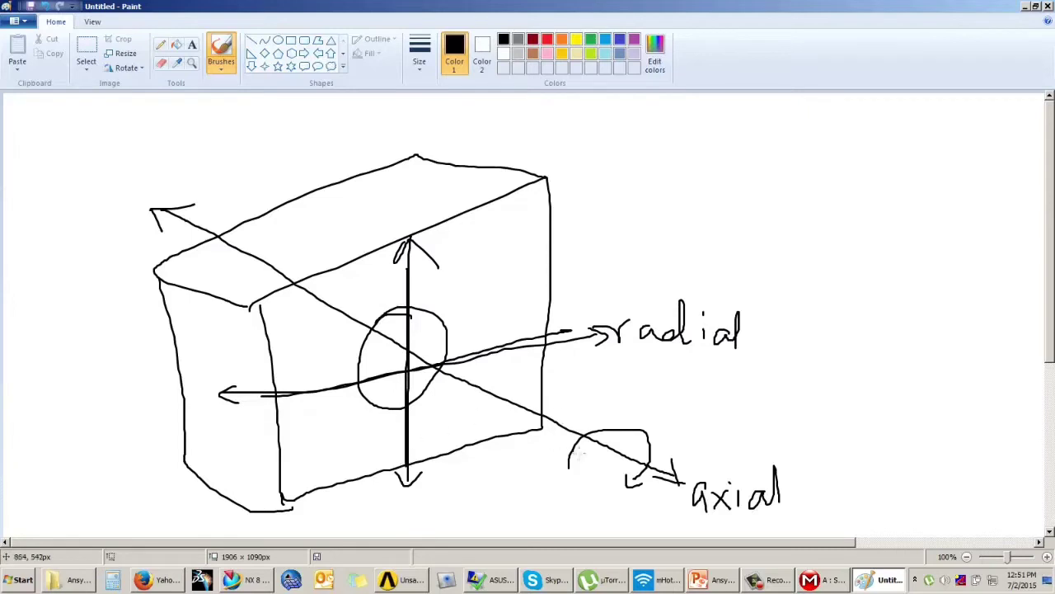
{"action": "left_click_drag", "start_coordinate": [585, 440], "coordinate": [648, 463]}
{"action": "mouse_move", "coordinate": [645, 414]}
{"action": "left_mouse_down"}
{"action": "mouse_move", "coordinate": [655, 439]}
{"action": "mouse_move", "coordinate": [663, 423]}
{"action": "left_mouse_up"}
{"action": "mouse_move", "coordinate": [668, 420]}
{"action": "left_mouse_down"}
{"action": "mouse_move", "coordinate": [720, 441]}
{"action": "mouse_move", "coordinate": [728, 418]}
{"action": "left_mouse_up"}
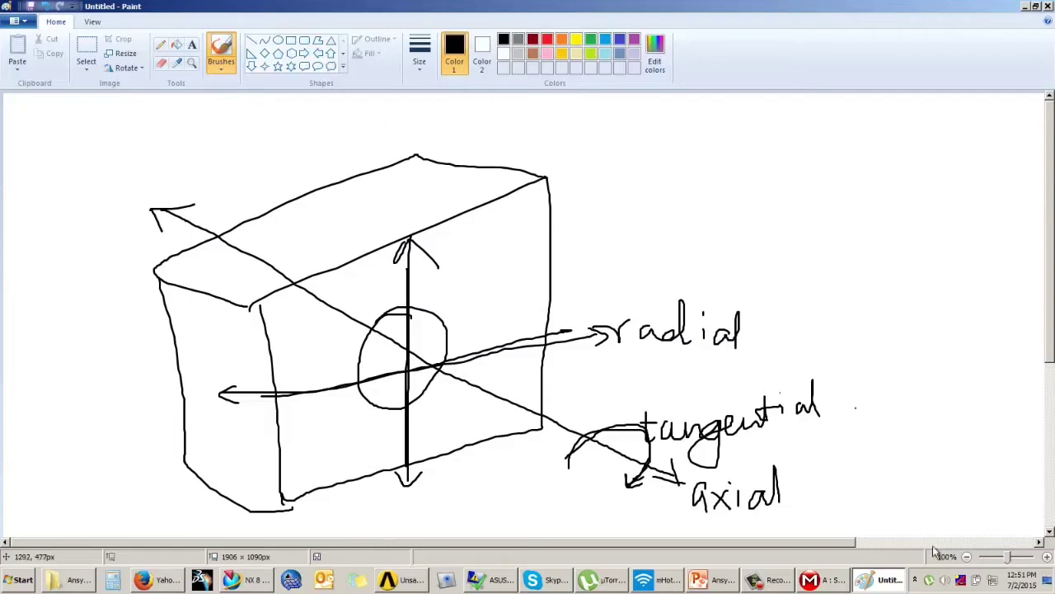
Step: Return to ANSYS Mechanical, apply the two selected hole faces to the cylindrical support and set its tangential direction to Free
{"action": "left_click", "coordinate": [819, 582]}
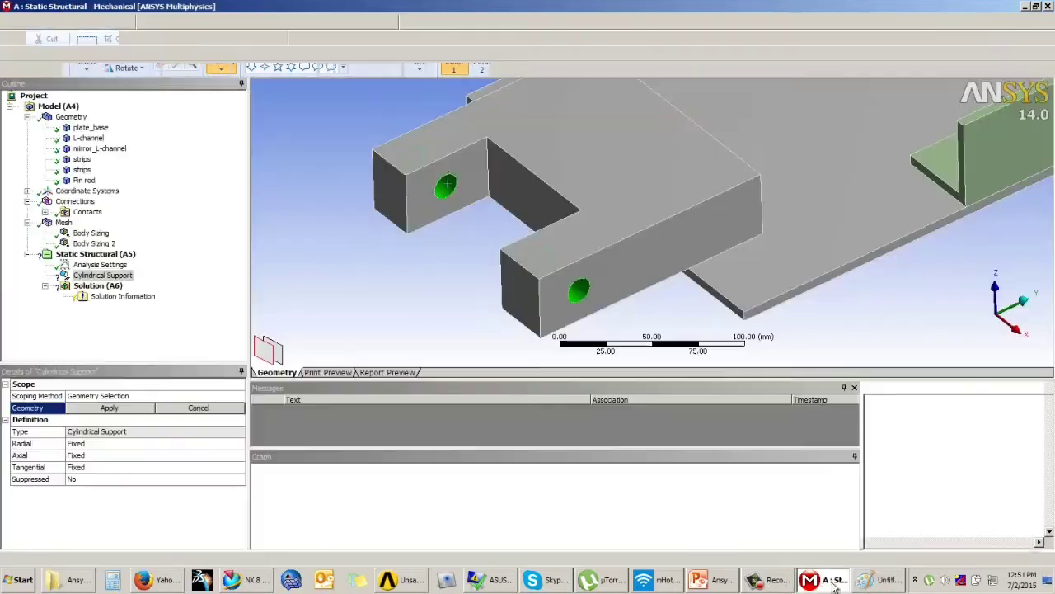
{"action": "left_click", "coordinate": [118, 411]}
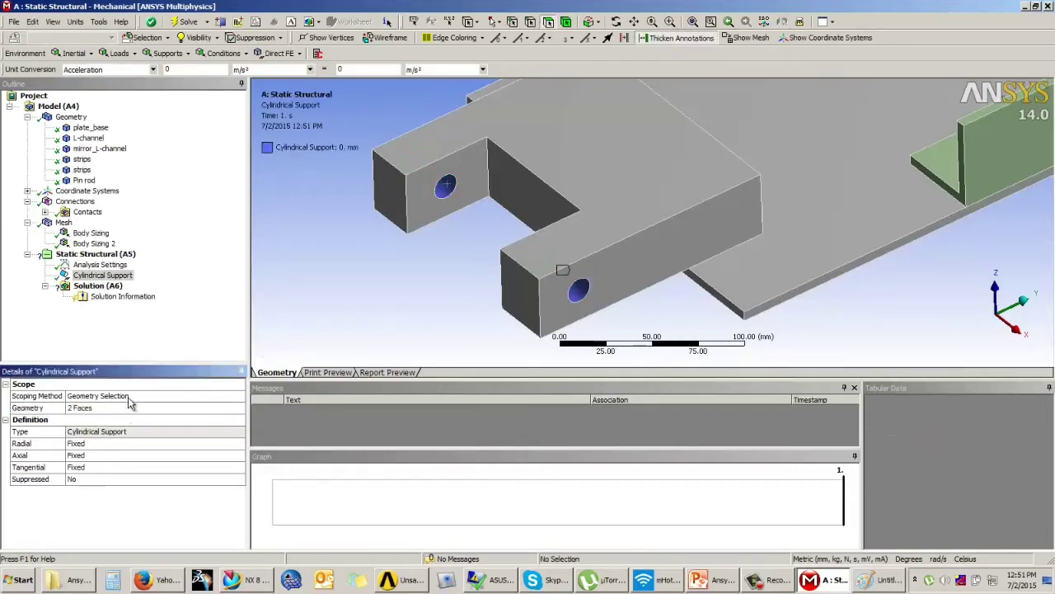
{"action": "left_click", "coordinate": [39, 457]}
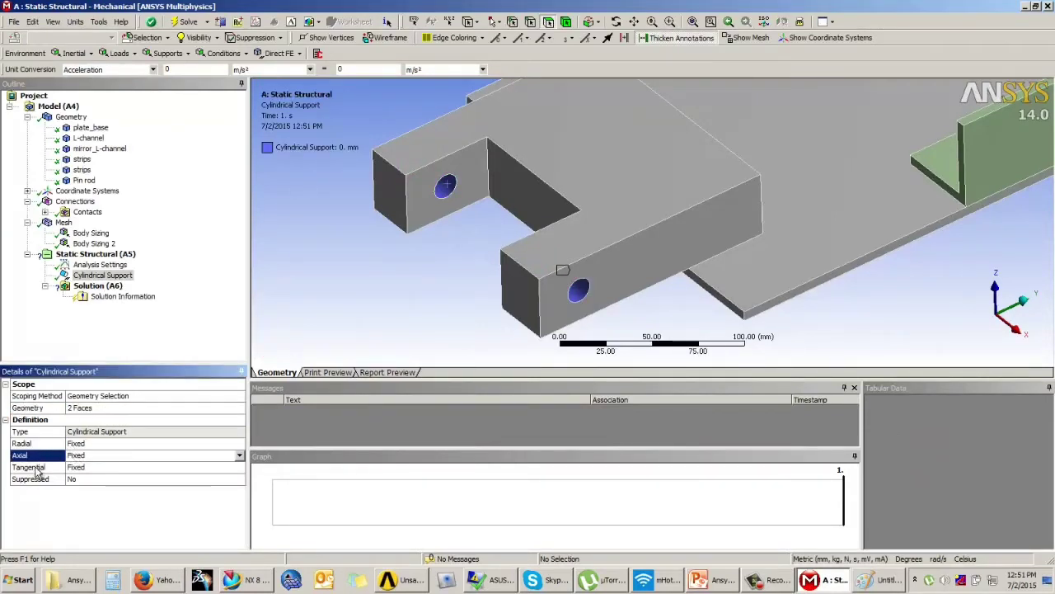
{"action": "left_click", "coordinate": [27, 468]}
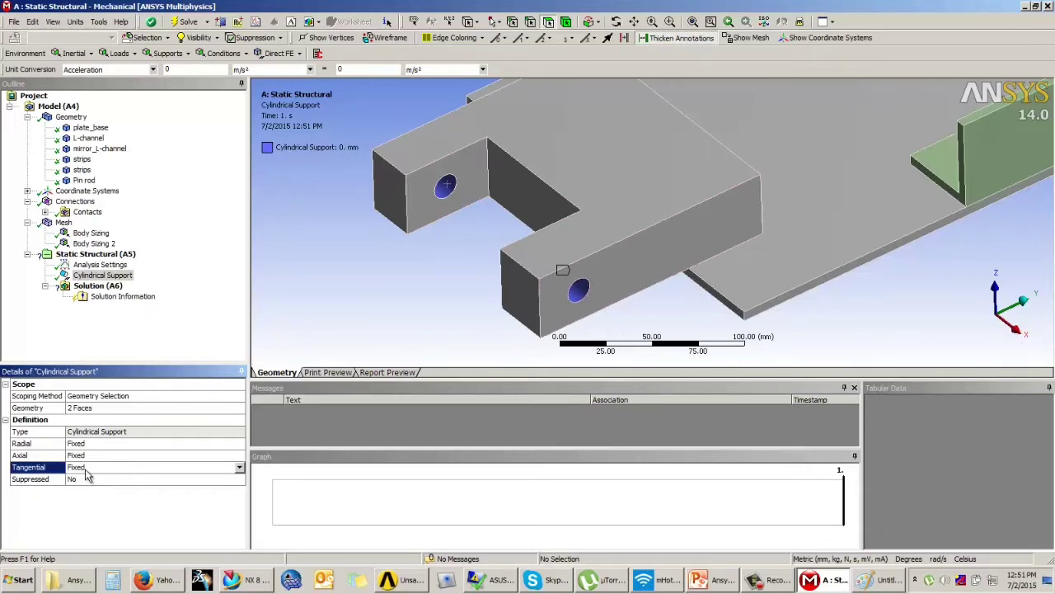
{"action": "left_click", "coordinate": [240, 470]}
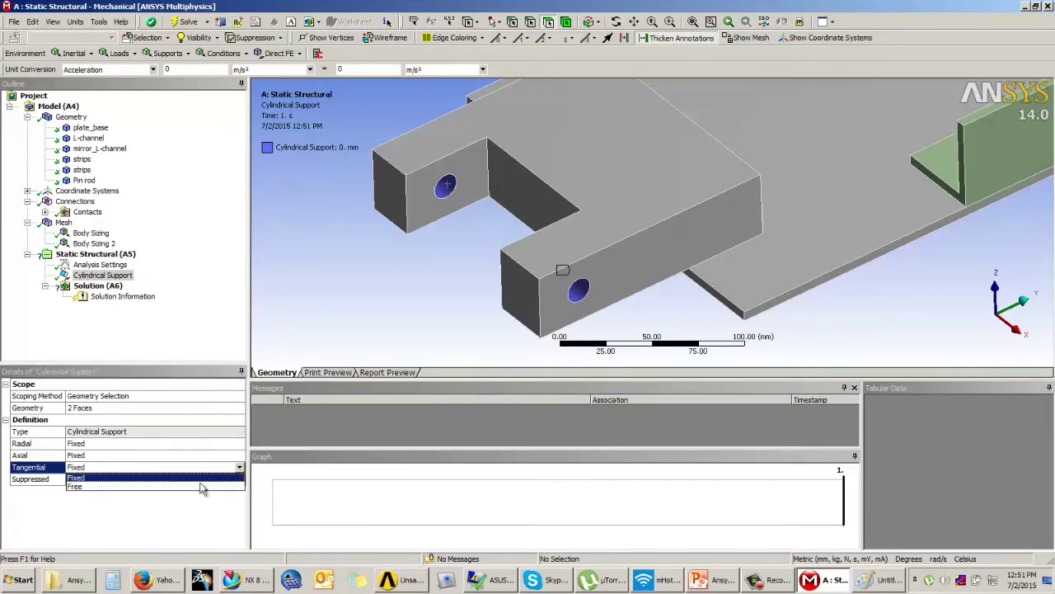
{"action": "left_click", "coordinate": [98, 488]}
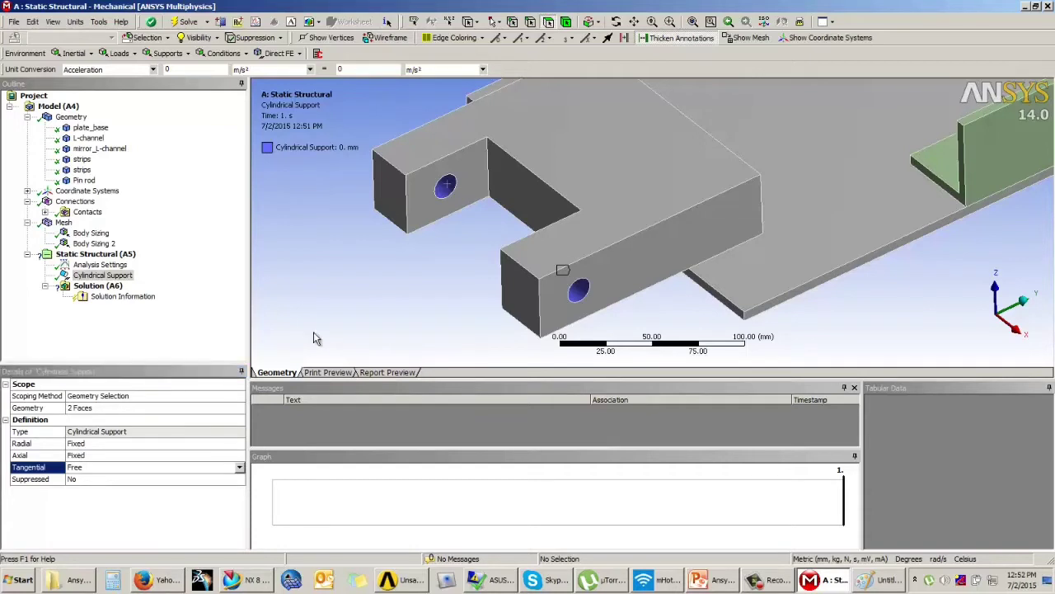
Step: Insert a remote displacement into the static structural analysis and bring its displacement and rotation components into view
{"action": "scroll", "coordinate": [415, 283], "scroll_direction": "up", "scroll_amount": 4}
{"action": "scroll", "coordinate": [412, 285], "scroll_direction": "down", "scroll_amount": 6}
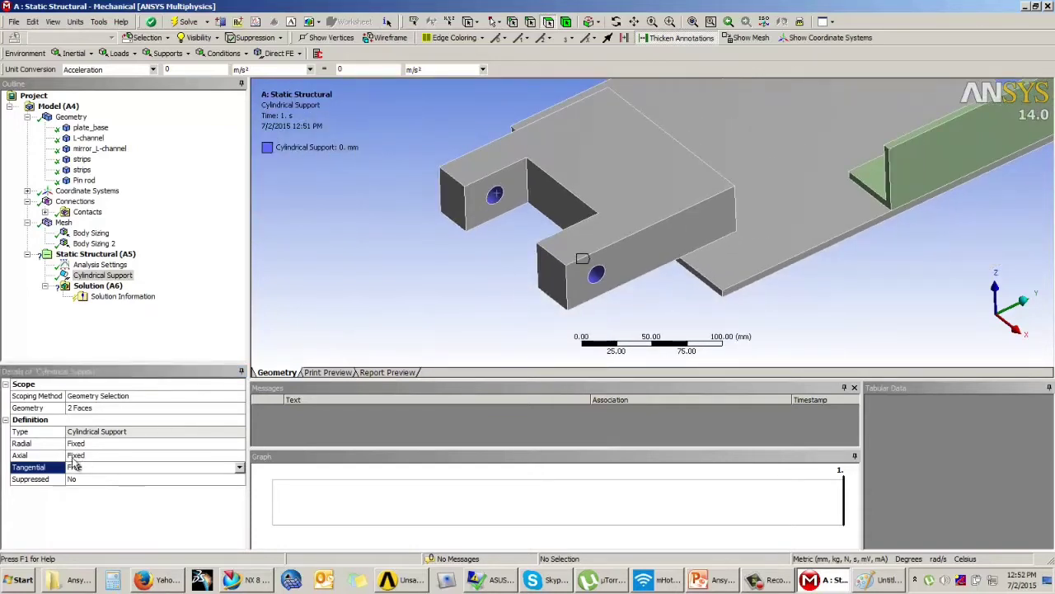
{"action": "scroll", "coordinate": [512, 291], "scroll_direction": "down", "scroll_amount": 3}
{"action": "left_click_drag", "start_coordinate": [629, 274], "coordinate": [514, 322]}
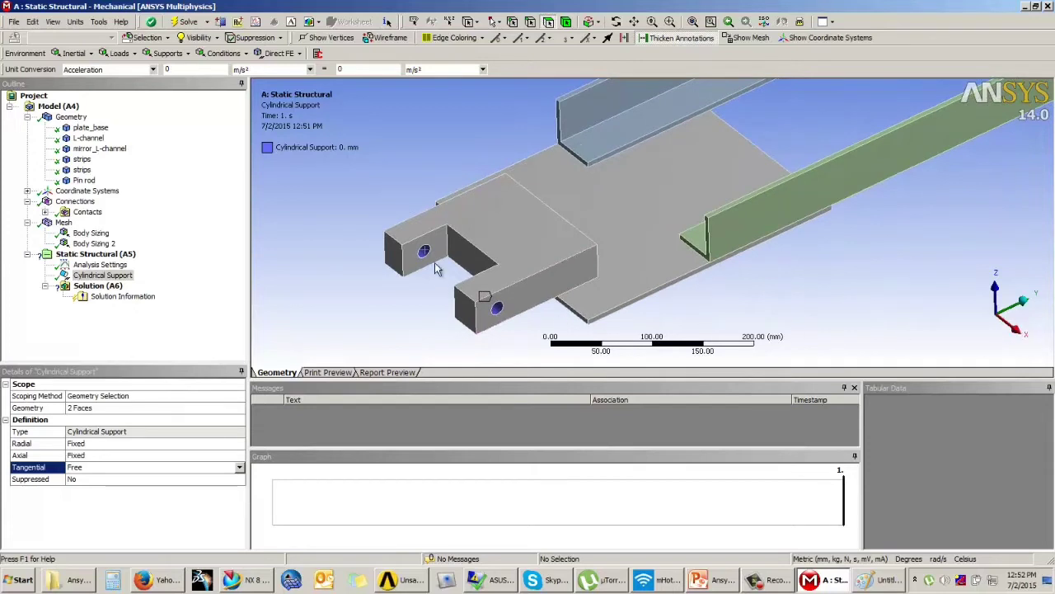
{"action": "scroll", "coordinate": [683, 223], "scroll_direction": "up", "scroll_amount": 4}
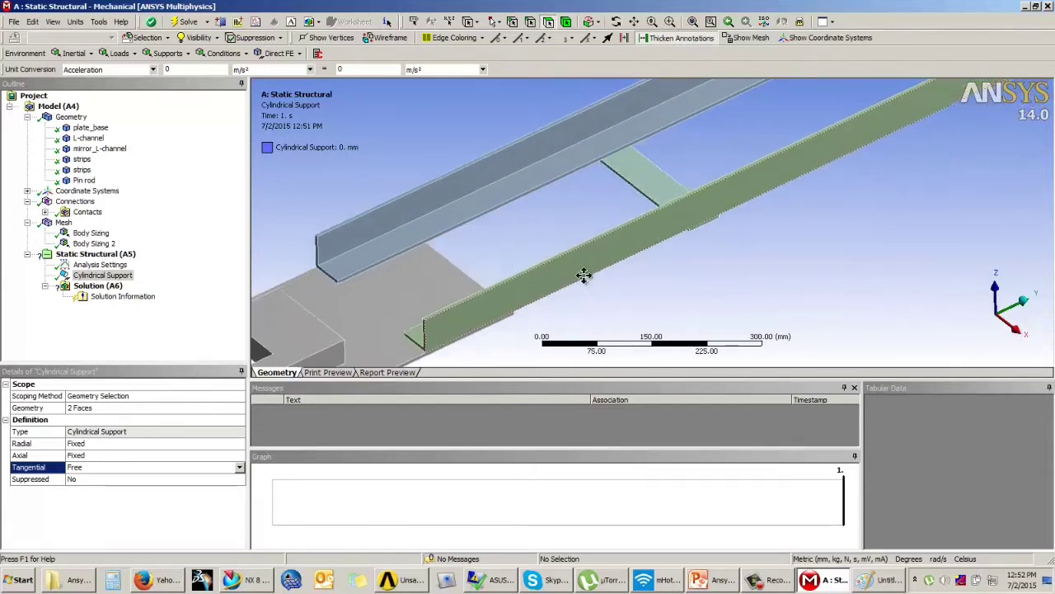
{"action": "middle_click_drag", "start_coordinate": [583, 276], "coordinate": [548, 297], "text": "ctrl"}
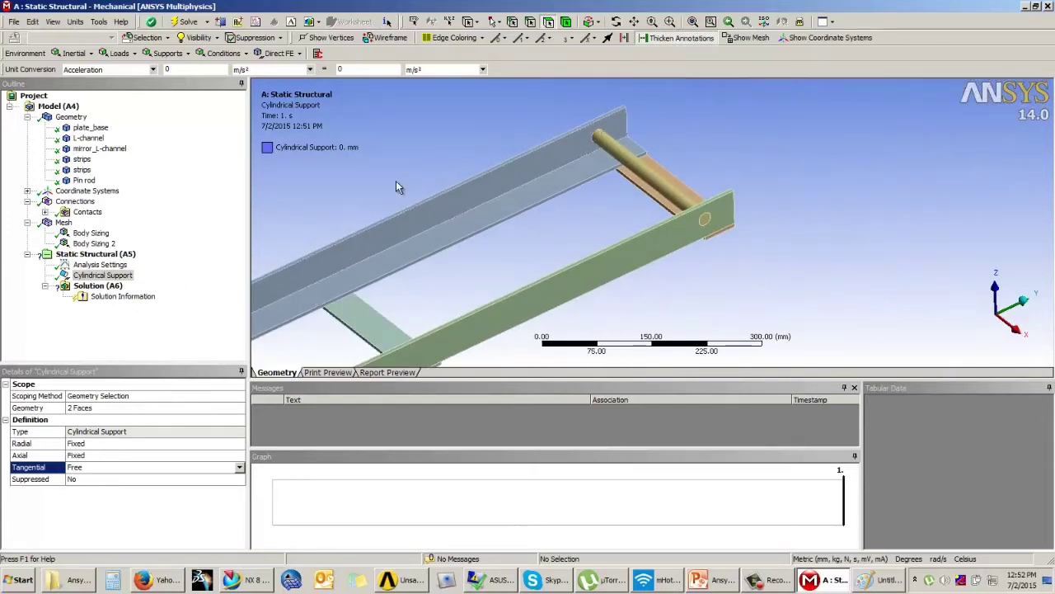
{"action": "middle_click_drag", "start_coordinate": [396, 180], "coordinate": [443, 225], "text": "ctrl"}
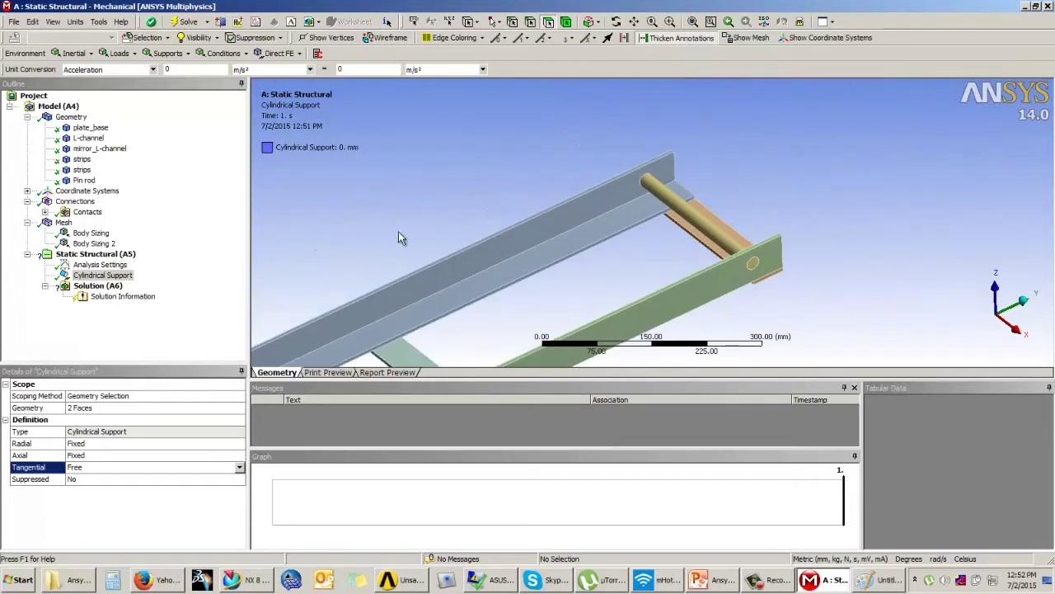
{"action": "left_click", "coordinate": [169, 53]}
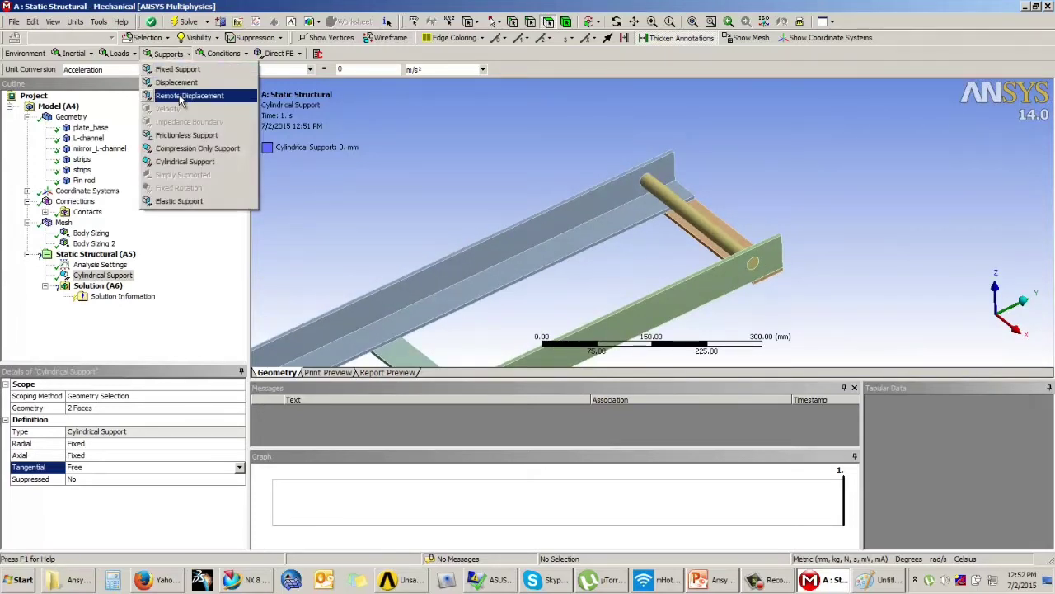
{"action": "left_click", "coordinate": [181, 96]}
{"action": "middle_click_drag", "start_coordinate": [523, 250], "coordinate": [612, 145], "text": "ctrl"}
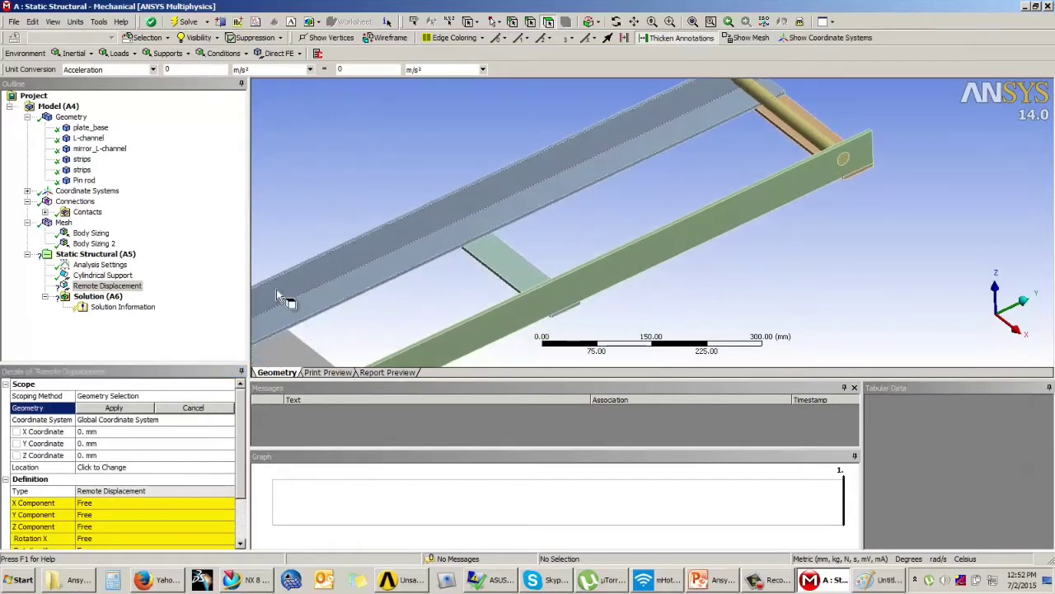
{"action": "left_click_drag", "start_coordinate": [240, 432], "coordinate": [243, 488]}
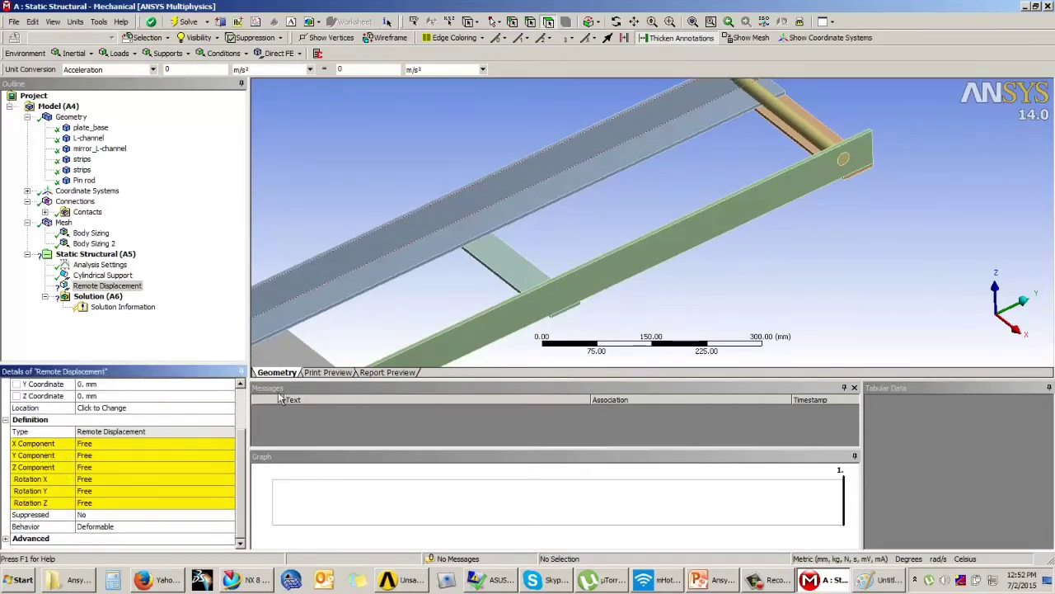
Step: Switch to Paint, clear the canvas and brush a long horizontal bar with a horizontal arrow beyond its far end
{"action": "middle_click_drag", "start_coordinate": [711, 289], "coordinate": [780, 256]}
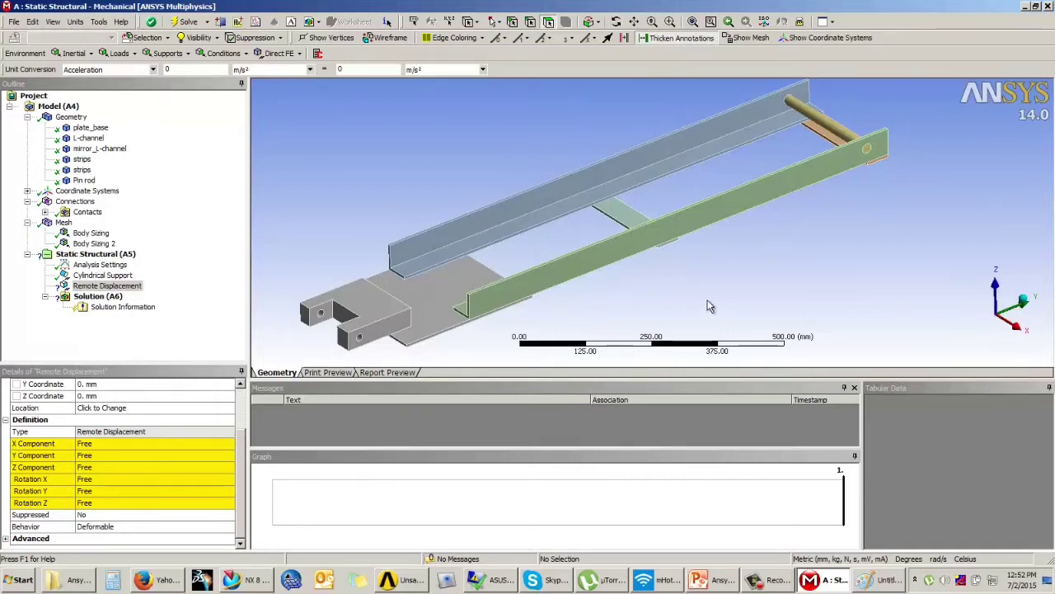
{"action": "middle_click_drag", "start_coordinate": [709, 306], "coordinate": [701, 326]}
{"action": "left_click", "coordinate": [874, 580]}
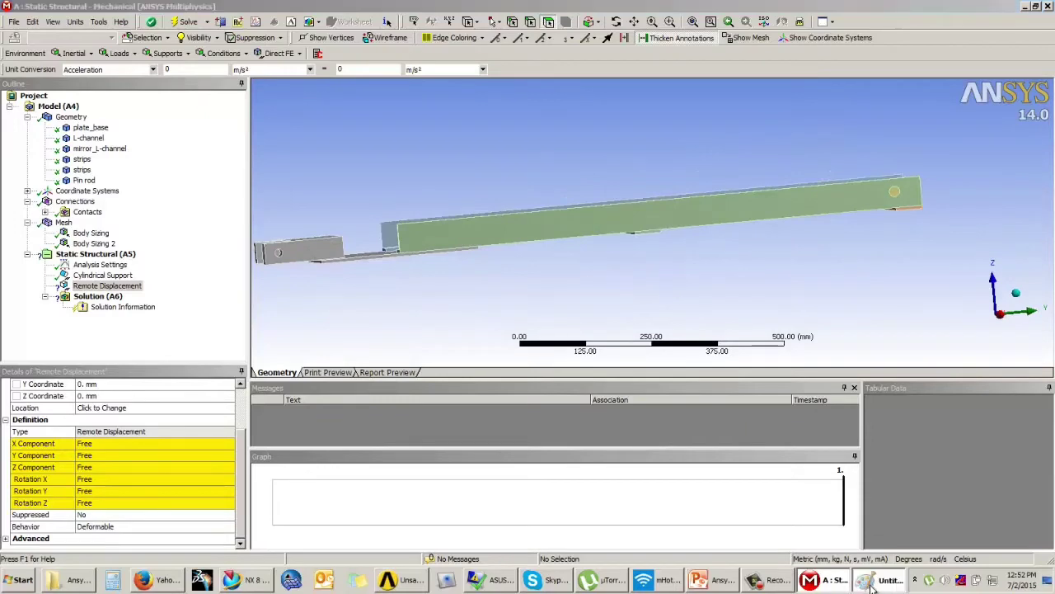
{"action": "key", "text": "ctrl+a"}
{"action": "key", "text": "Delete"}
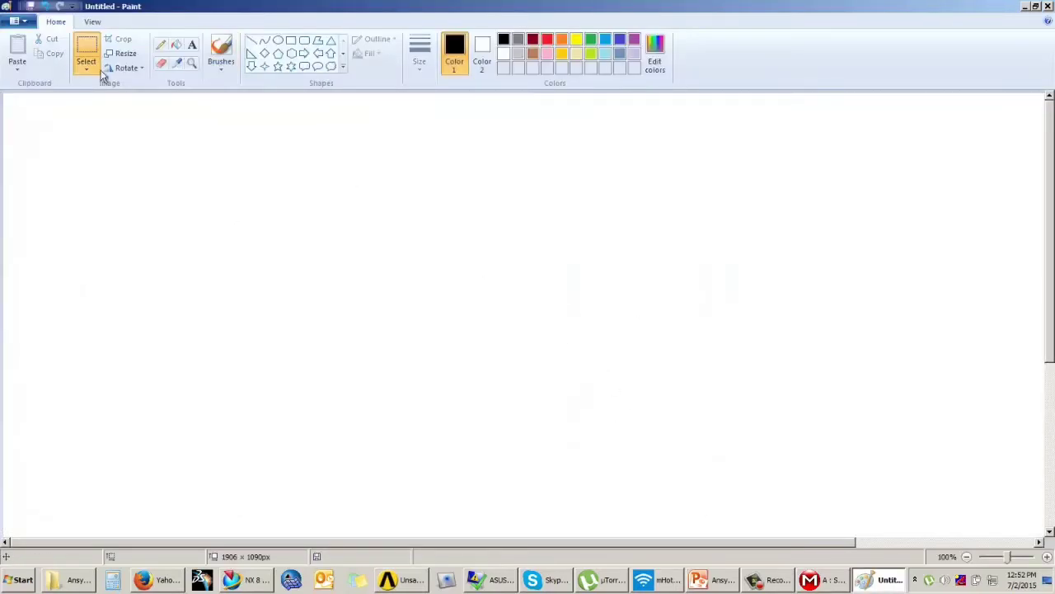
{"action": "left_click", "coordinate": [215, 51]}
{"action": "mouse_move", "coordinate": [346, 239]}
{"action": "left_mouse_down"}
{"action": "mouse_move", "coordinate": [817, 240]}
{"action": "mouse_move", "coordinate": [701, 284]}
{"action": "mouse_move", "coordinate": [343, 286]}
{"action": "left_mouse_up"}
{"action": "left_click_drag", "start_coordinate": [947, 268], "coordinate": [946, 283]}
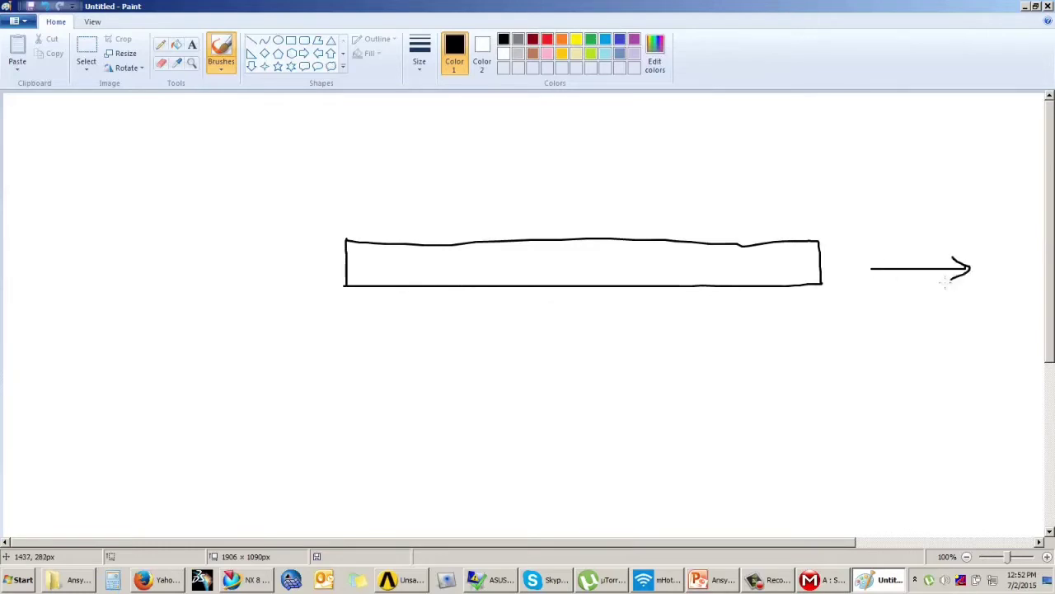
Step: Add a vertical arrow and origin dot to the axes, and brush a crossed-out upward arrow above the bar's end
{"action": "left_click_drag", "start_coordinate": [872, 256], "coordinate": [863, 178]}
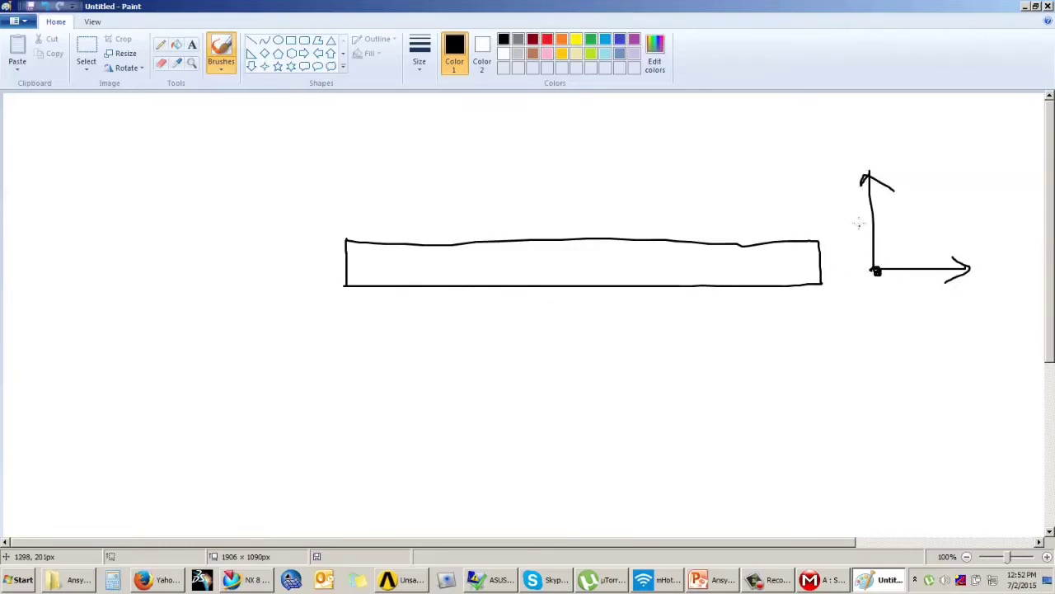
{"action": "mouse_move", "coordinate": [794, 227]}
{"action": "left_mouse_down"}
{"action": "mouse_move", "coordinate": [802, 165]}
{"action": "mouse_move", "coordinate": [815, 174]}
{"action": "mouse_move", "coordinate": [816, 213]}
{"action": "mouse_move", "coordinate": [778, 218]}
{"action": "left_mouse_up"}
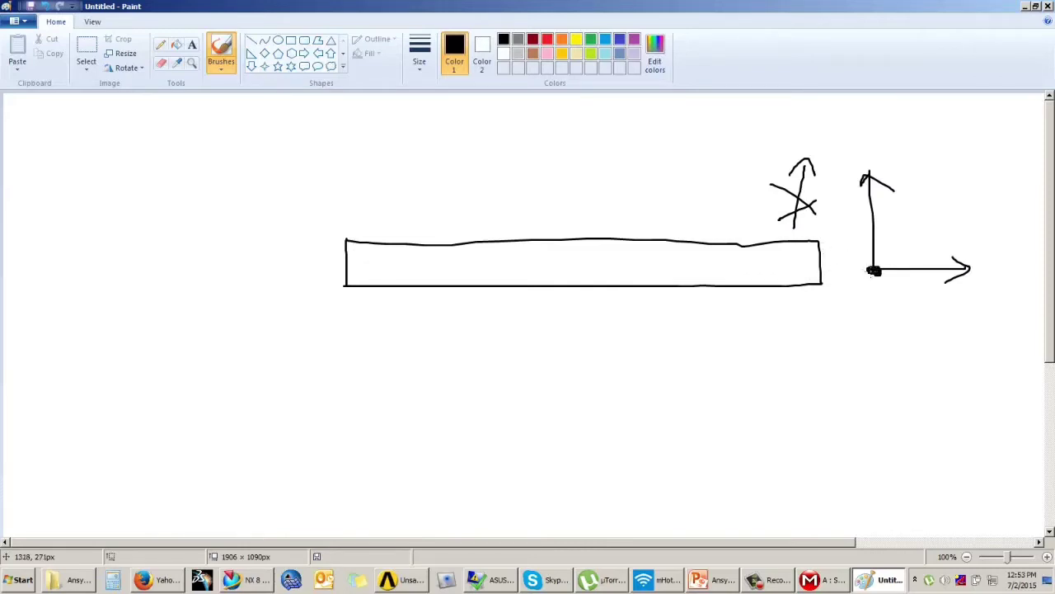
{"action": "left_click_drag", "start_coordinate": [769, 251], "coordinate": [756, 307]}
Step: Return to ANSYS Mechanical and set the remote displacement's Z component to 0 mm
{"action": "left_click", "coordinate": [1024, 5]}
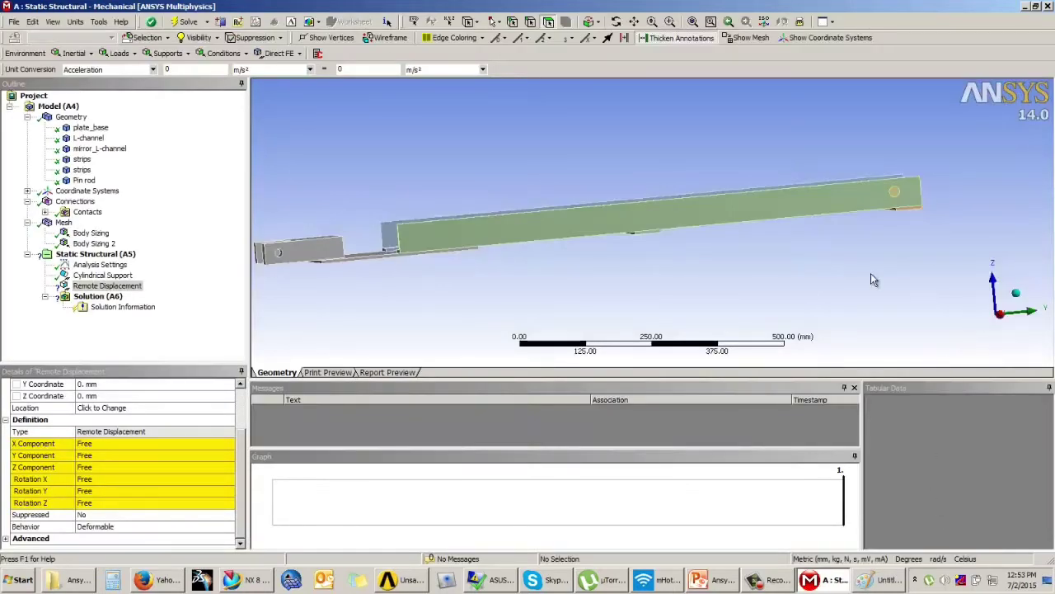
{"action": "left_click_drag", "start_coordinate": [871, 278], "coordinate": [852, 292]}
{"action": "middle_click_drag", "start_coordinate": [853, 292], "coordinate": [854, 281]}
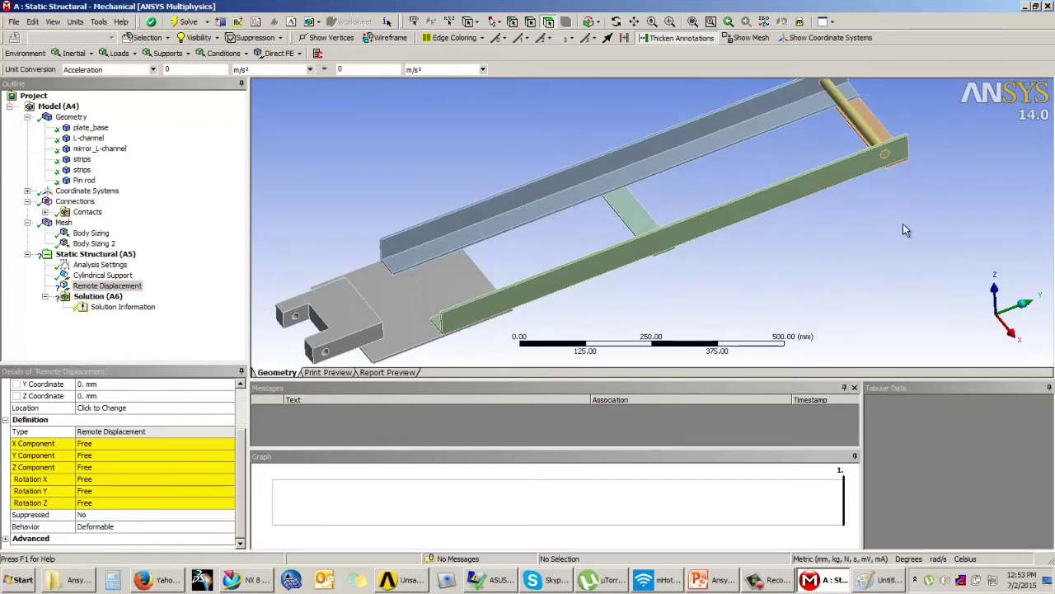
{"action": "middle_click_drag", "start_coordinate": [903, 230], "coordinate": [852, 258]}
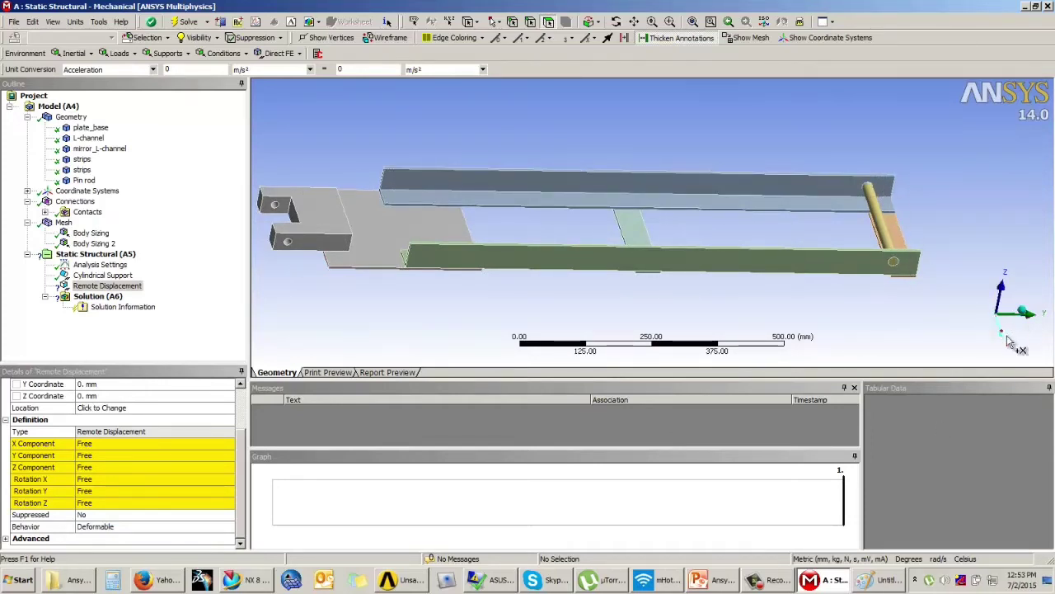
{"action": "mouse_move", "coordinate": [802, 264]}
{"action": "middle_mouse_down"}
{"action": "mouse_move", "coordinate": [888, 241]}
{"action": "mouse_move", "coordinate": [801, 246]}
{"action": "middle_mouse_up"}
{"action": "scroll", "coordinate": [800, 244], "scroll_direction": "down", "scroll_amount": 2}
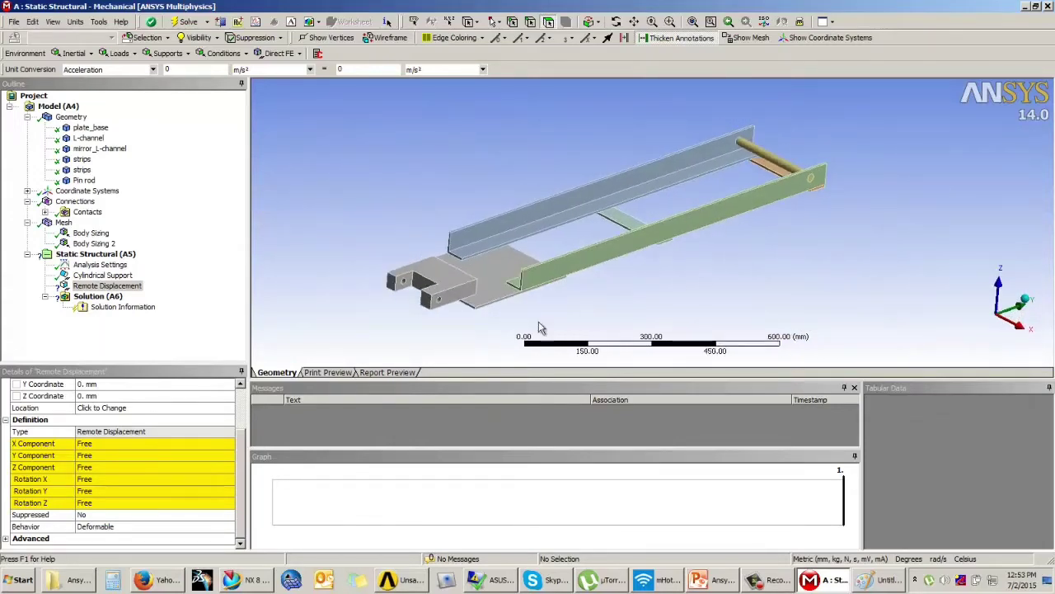
{"action": "middle_click_drag", "start_coordinate": [578, 261], "coordinate": [523, 263]}
{"action": "left_click", "coordinate": [88, 453]}
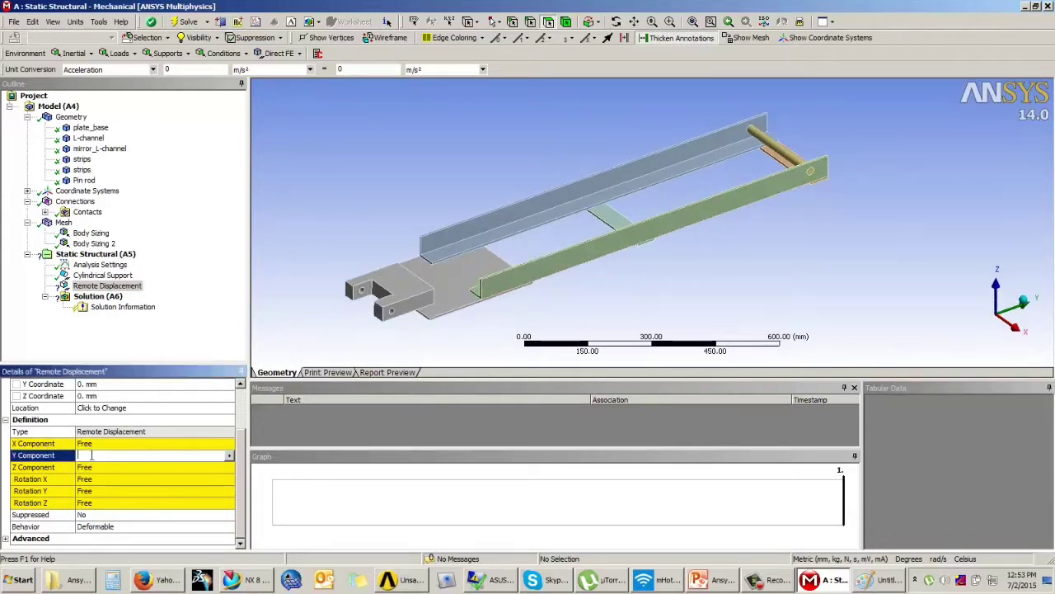
{"action": "left_click", "coordinate": [91, 467]}
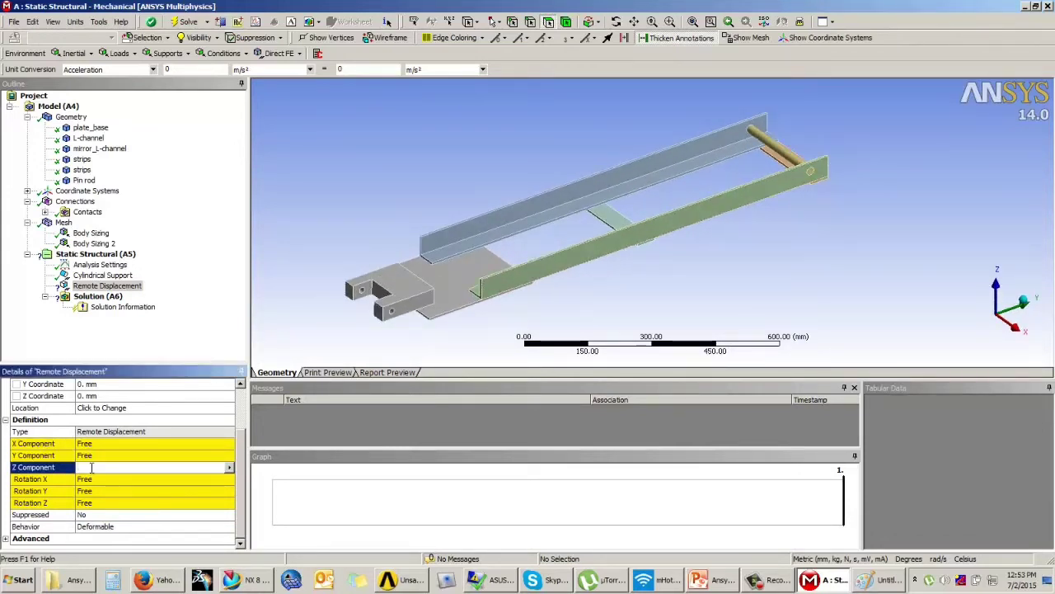
{"action": "type", "text": "0"}
{"action": "key", "text": "Return"}
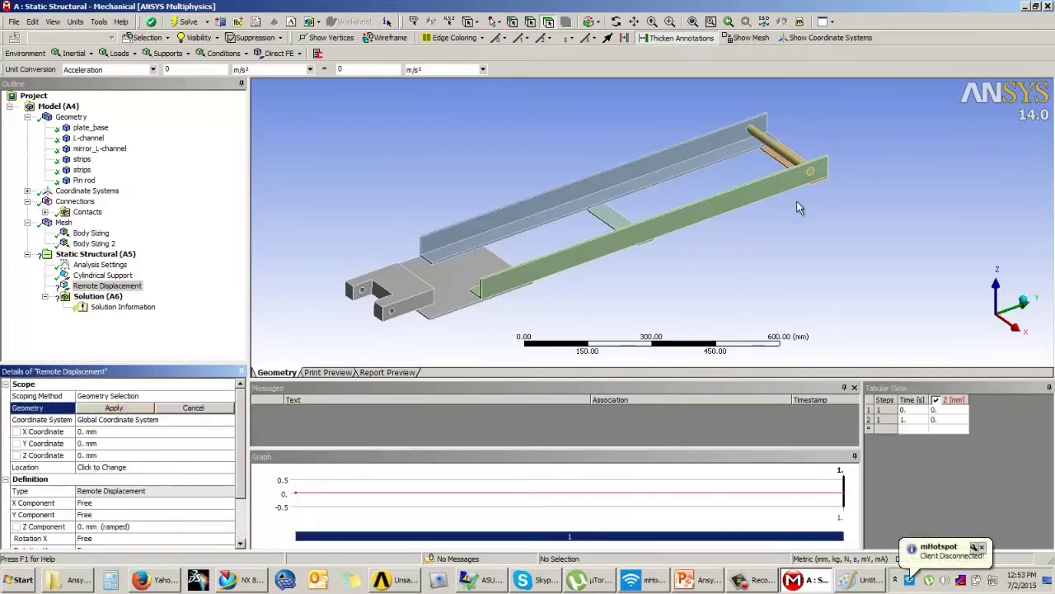
Step: Scope the remote displacement to the two end faces of the pin rod
{"action": "scroll", "coordinate": [825, 281], "scroll_direction": "up", "scroll_amount": 4}
{"action": "middle_click_drag", "start_coordinate": [801, 262], "coordinate": [777, 219], "text": "ctrl"}
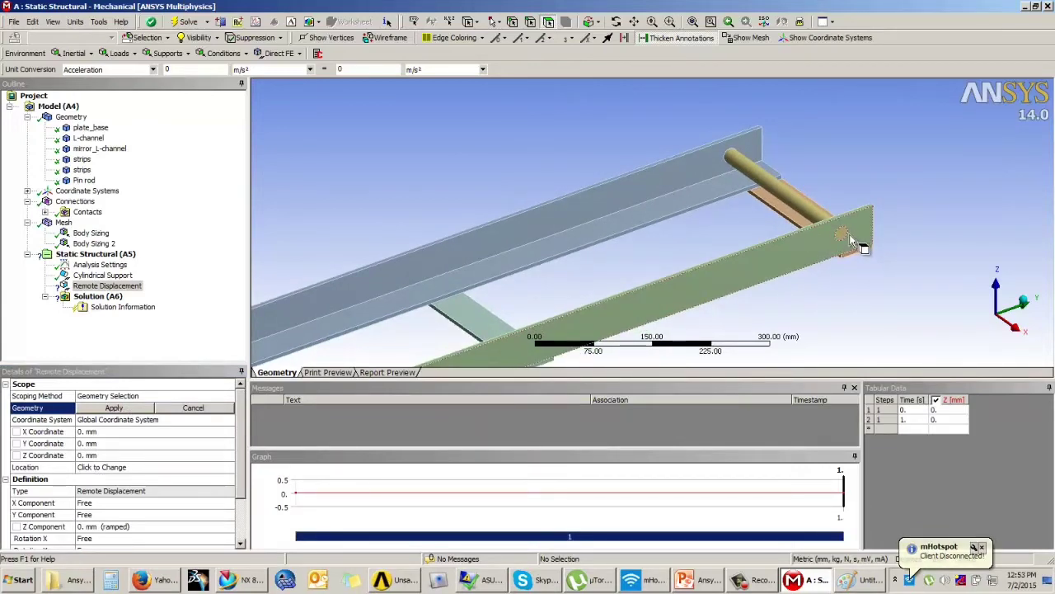
{"action": "left_click", "coordinate": [843, 236]}
{"action": "middle_click_drag", "start_coordinate": [644, 208], "coordinate": [523, 205]}
{"action": "left_click", "coordinate": [523, 165], "text": "ctrl"}
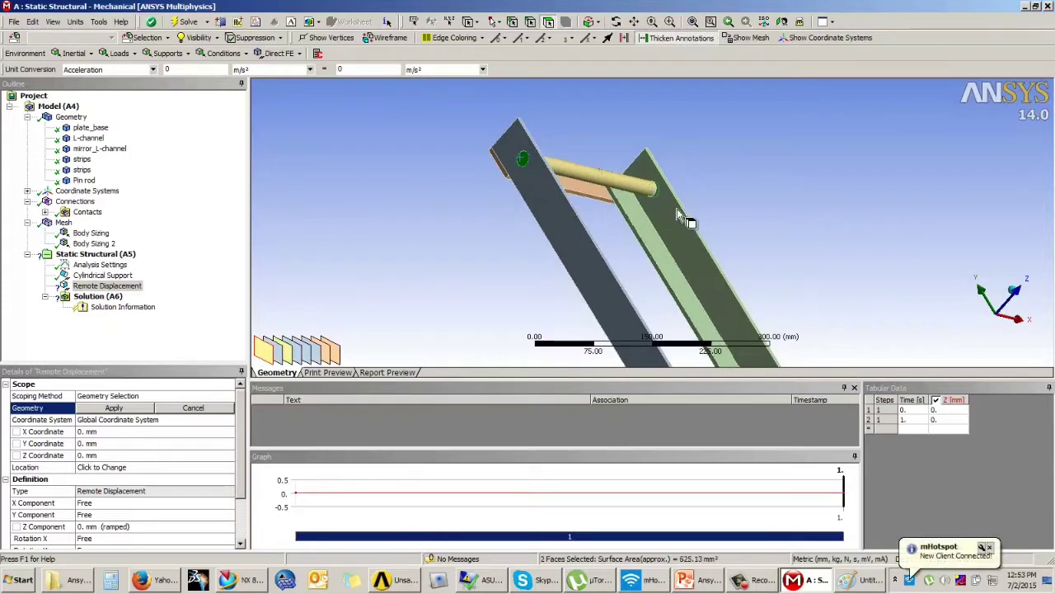
{"action": "middle_click_drag", "start_coordinate": [681, 217], "coordinate": [537, 384]}
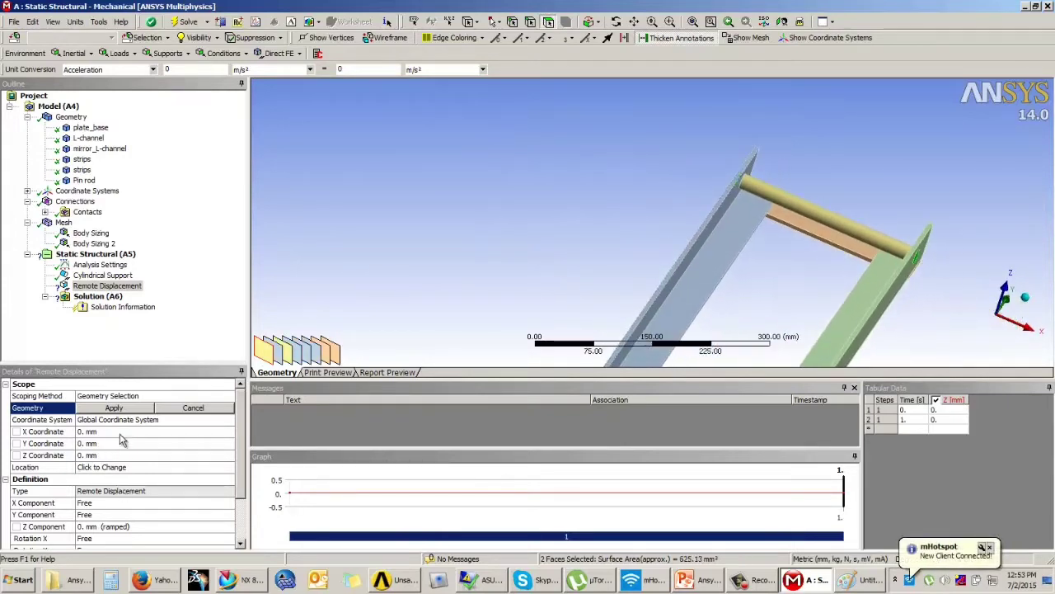
{"action": "left_click", "coordinate": [124, 408]}
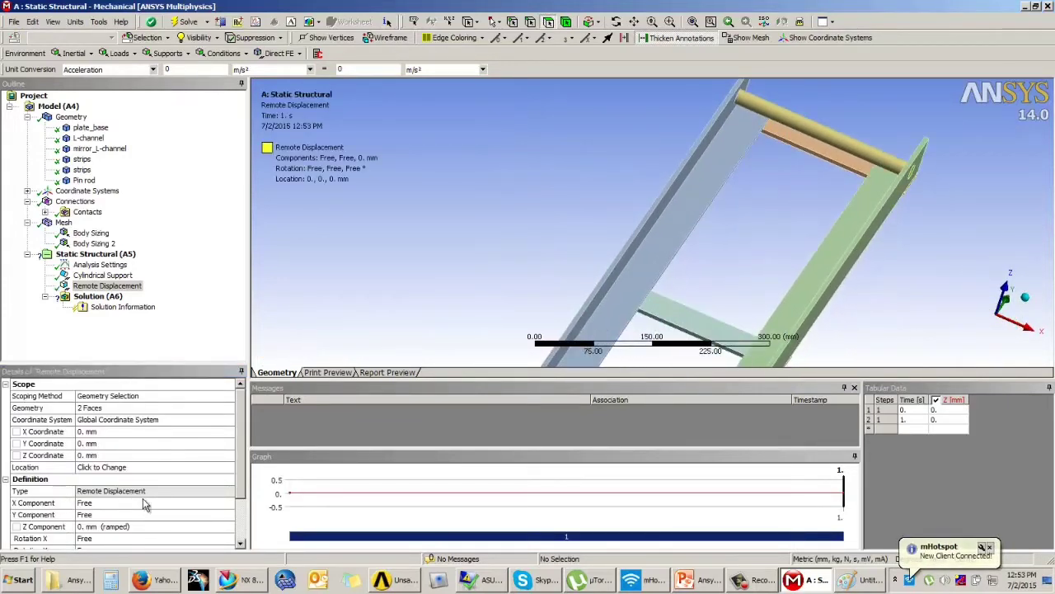
Step: Set the remote displacement's Rotation X and Rotation Y to 0°
{"action": "scroll", "coordinate": [83, 507], "scroll_direction": "down", "scroll_amount": 2}
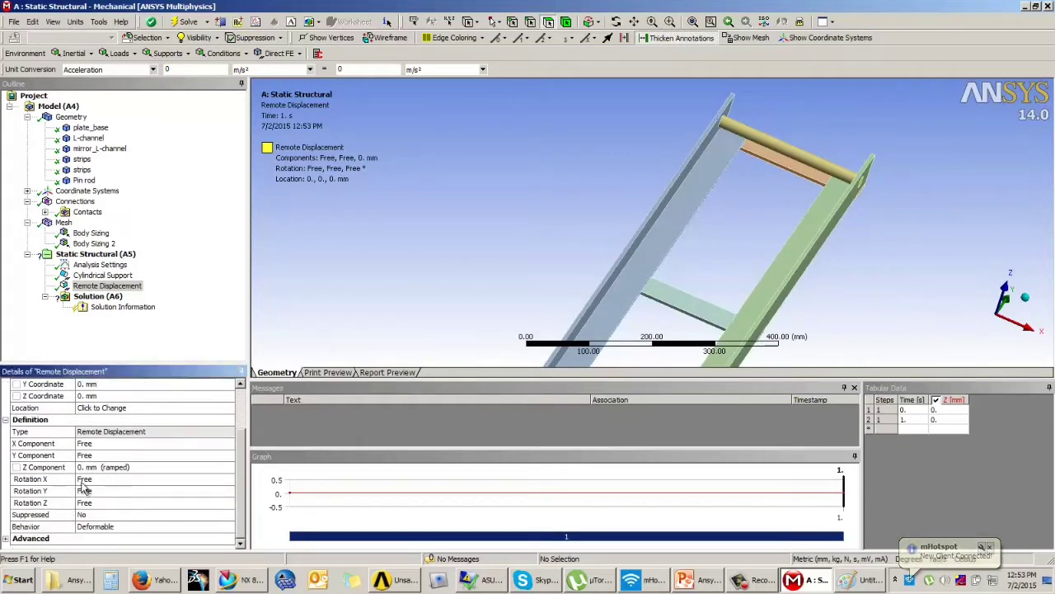
{"action": "left_click", "coordinate": [83, 481]}
{"action": "left_click", "coordinate": [95, 489]}
{"action": "left_click", "coordinate": [95, 480]}
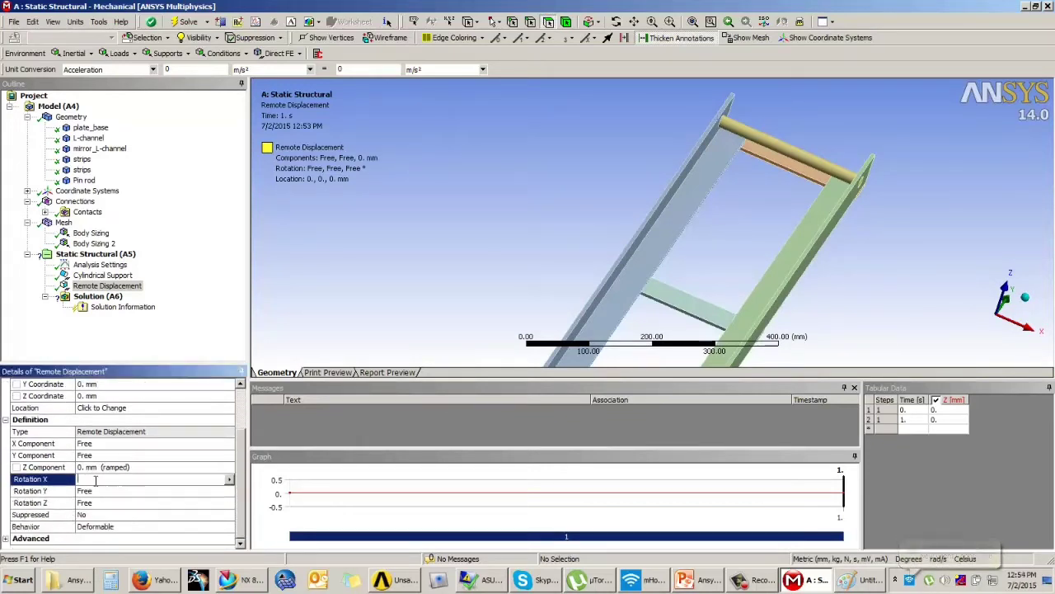
{"action": "type", "text": "0"}
{"action": "key", "text": "Return"}
{"action": "scroll", "coordinate": [130, 506], "scroll_direction": "down", "scroll_amount": 2}
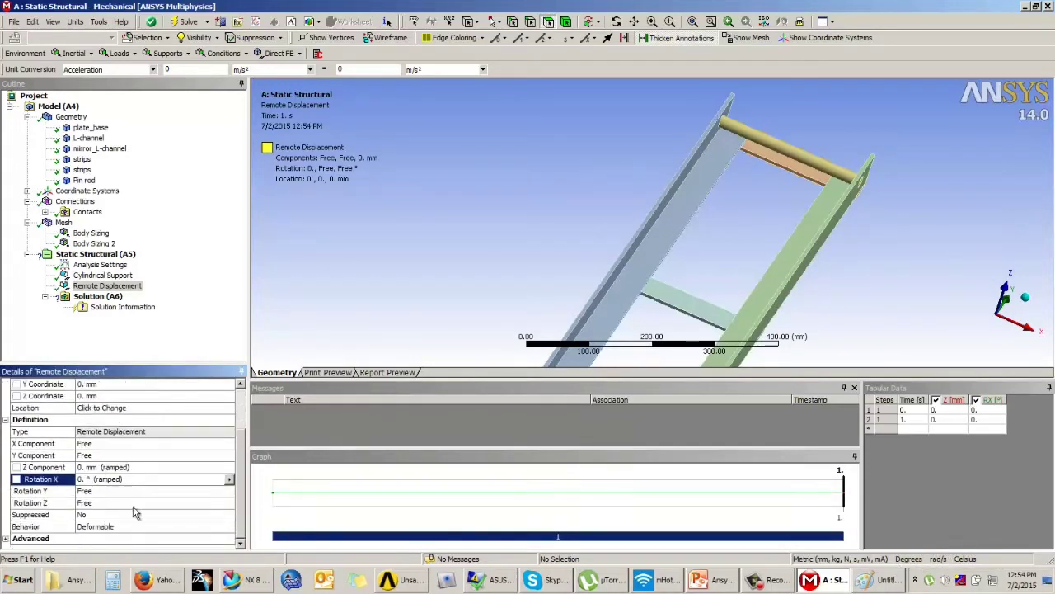
{"action": "left_click", "coordinate": [95, 491]}
{"action": "type", "text": "0"}
{"action": "key", "text": "Return"}
Step: Insert a force into the static structural analysis and scope it to the pin rod's end face on the green L-channel side
{"action": "middle_click_drag", "start_coordinate": [487, 262], "coordinate": [595, 305]}
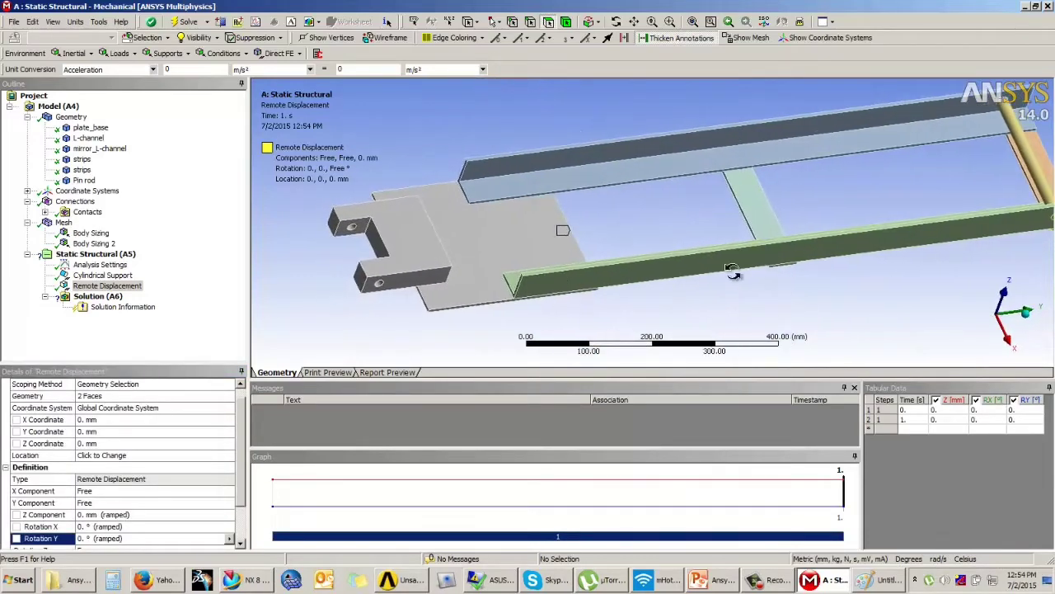
{"action": "middle_click_drag", "start_coordinate": [734, 272], "coordinate": [782, 270]}
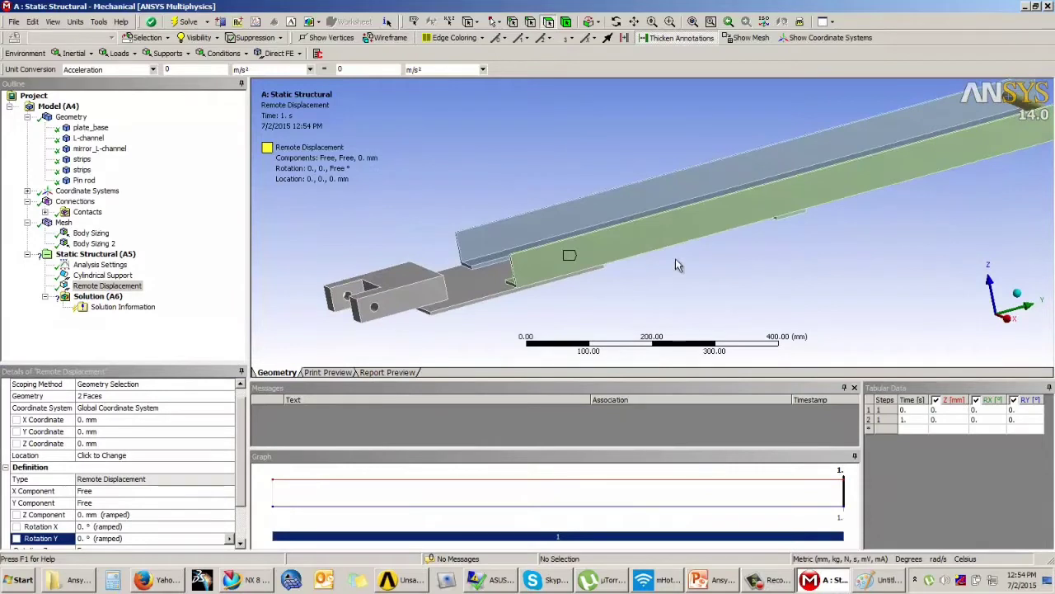
{"action": "scroll", "coordinate": [685, 240], "scroll_direction": "down", "scroll_amount": 2}
{"action": "middle_click_drag", "start_coordinate": [691, 257], "coordinate": [707, 295]}
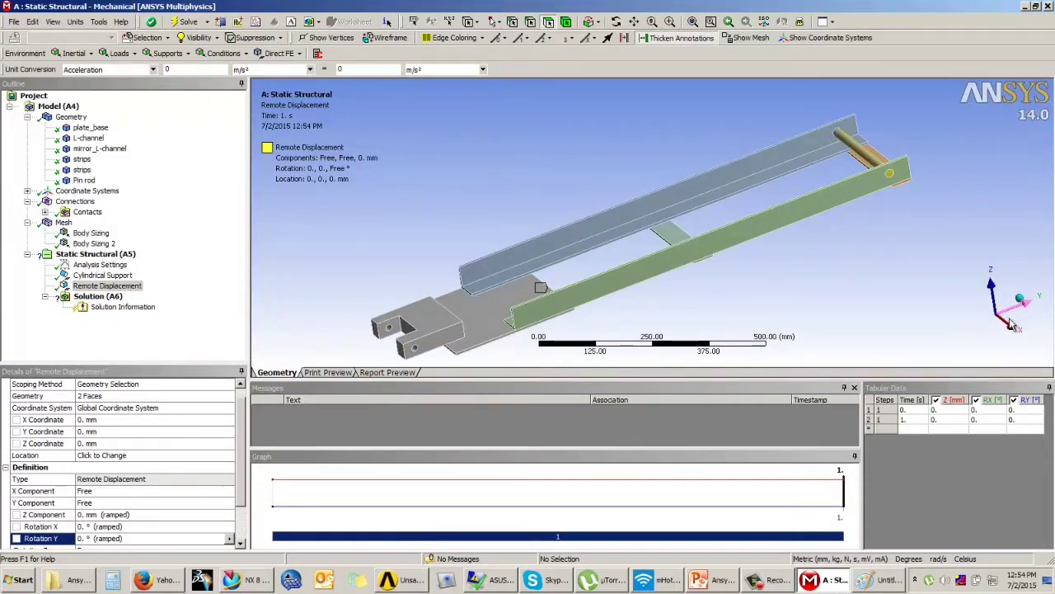
{"action": "left_click", "coordinate": [98, 255]}
{"action": "left_click", "coordinate": [116, 53]}
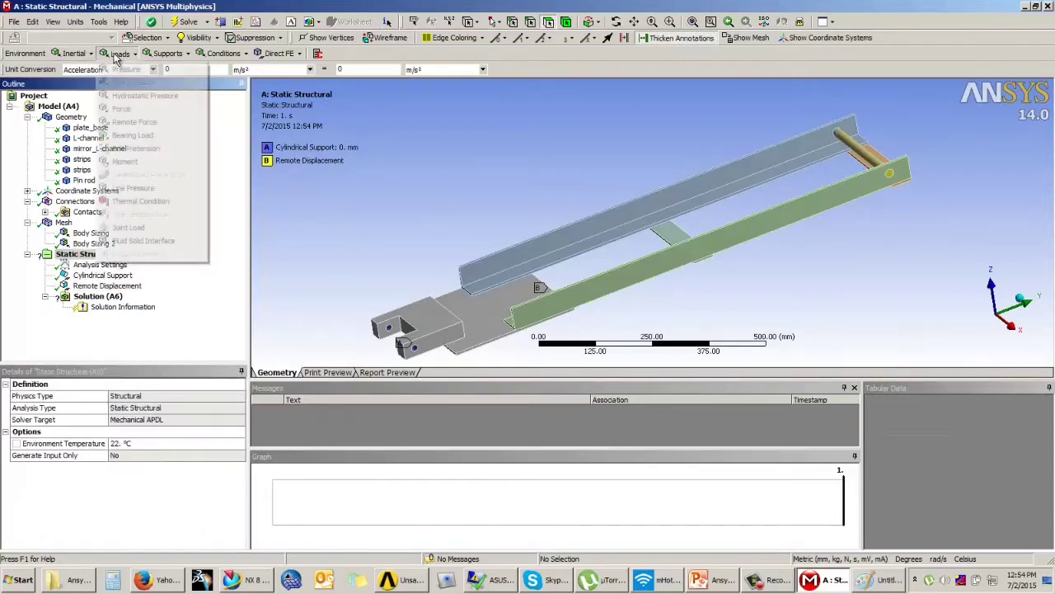
{"action": "left_click", "coordinate": [132, 111]}
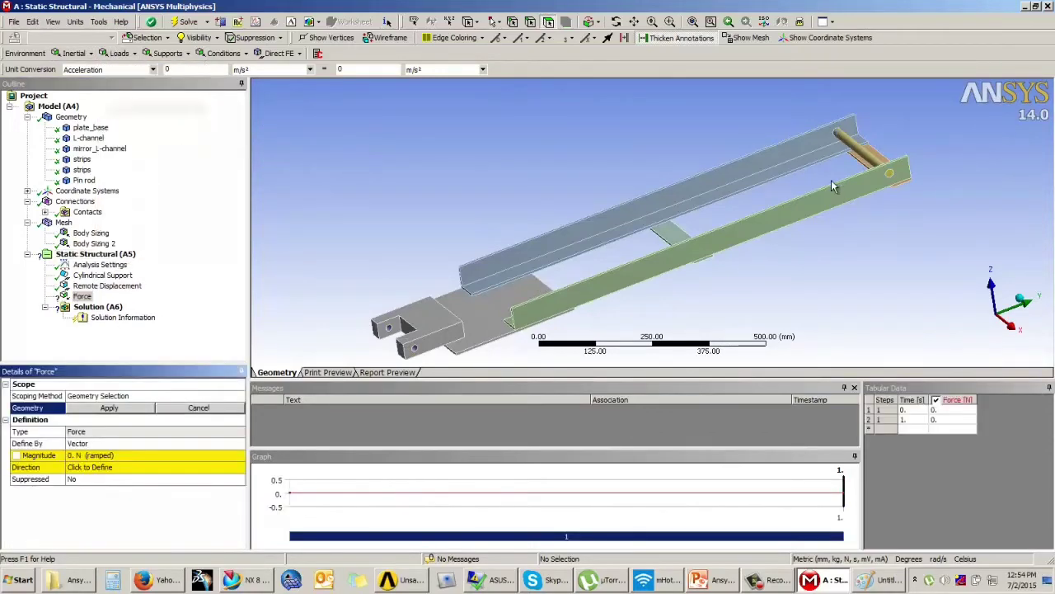
{"action": "left_click", "coordinate": [891, 174]}
{"action": "left_click", "coordinate": [108, 408]}
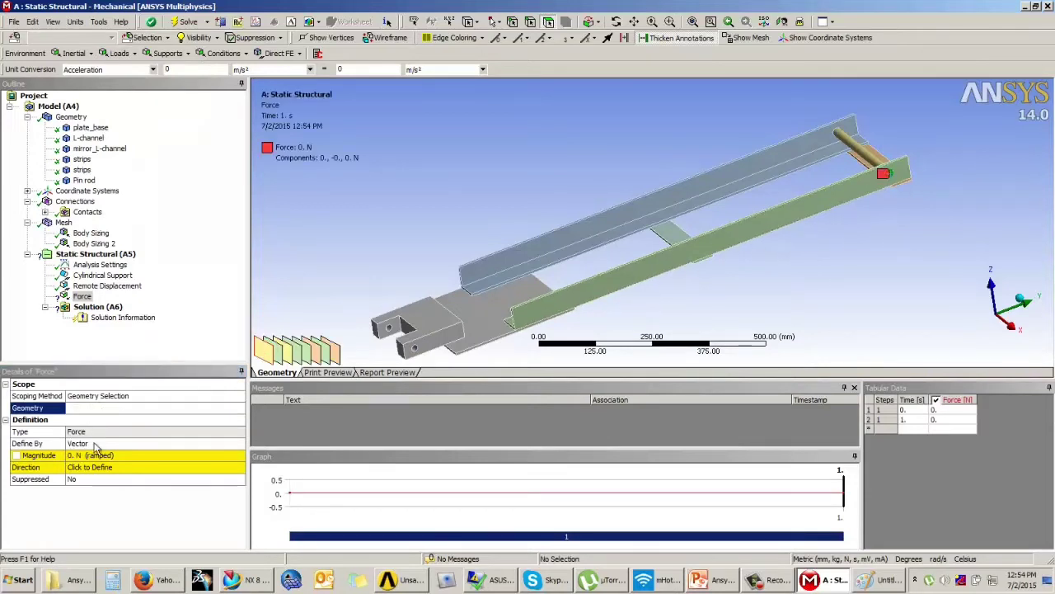
Step: Set the force magnitude to 1 N and direct it along the L-channel's long edge toward the base plate
{"action": "left_click", "coordinate": [113, 455]}
{"action": "type", "text": "1"}
{"action": "key", "text": "Return"}
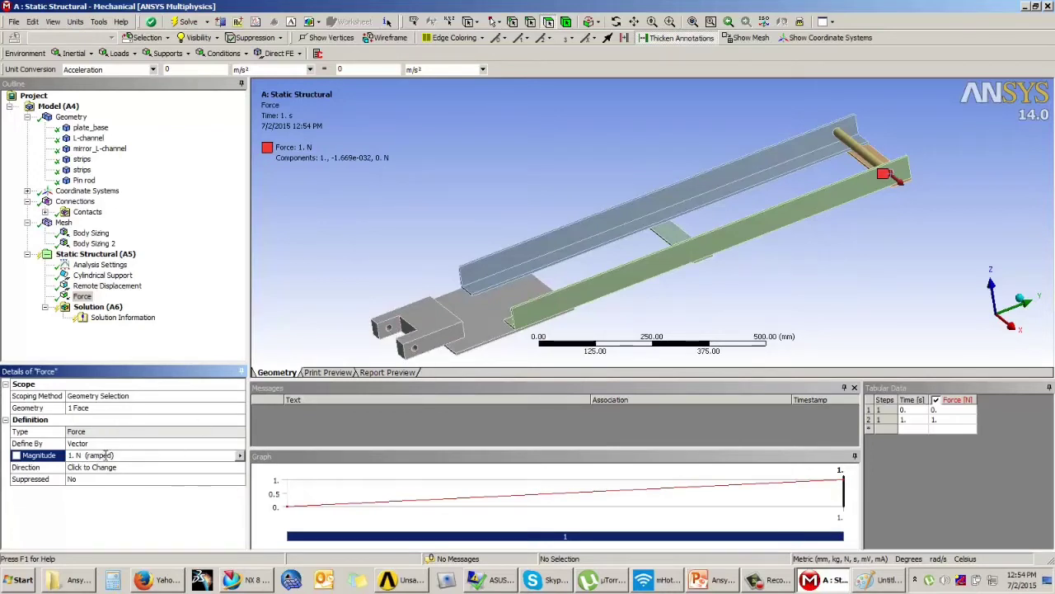
{"action": "left_click", "coordinate": [130, 468]}
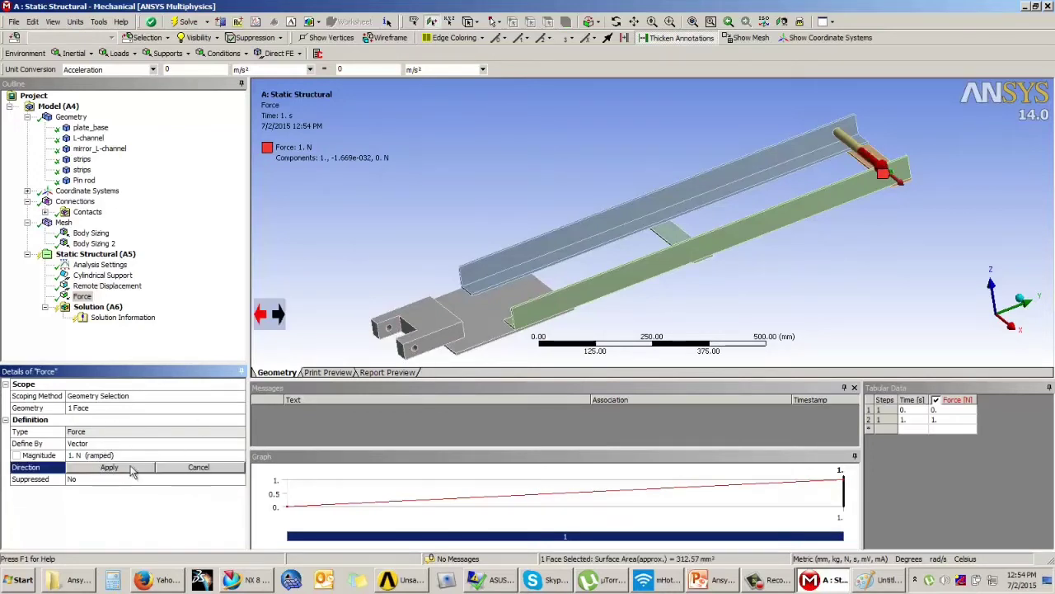
{"action": "left_click", "coordinate": [827, 188]}
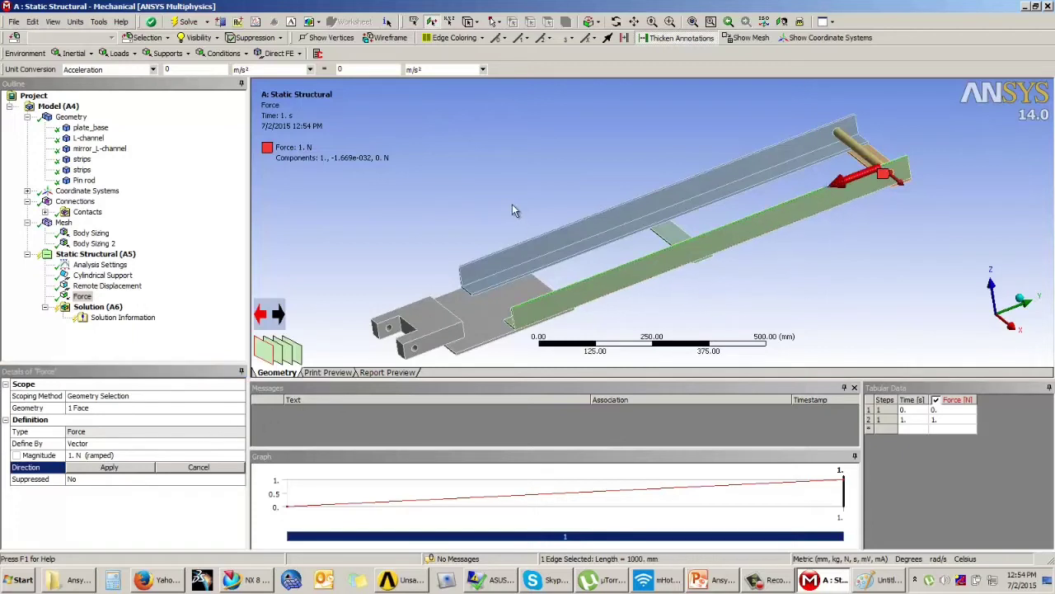
{"action": "left_click", "coordinate": [109, 467]}
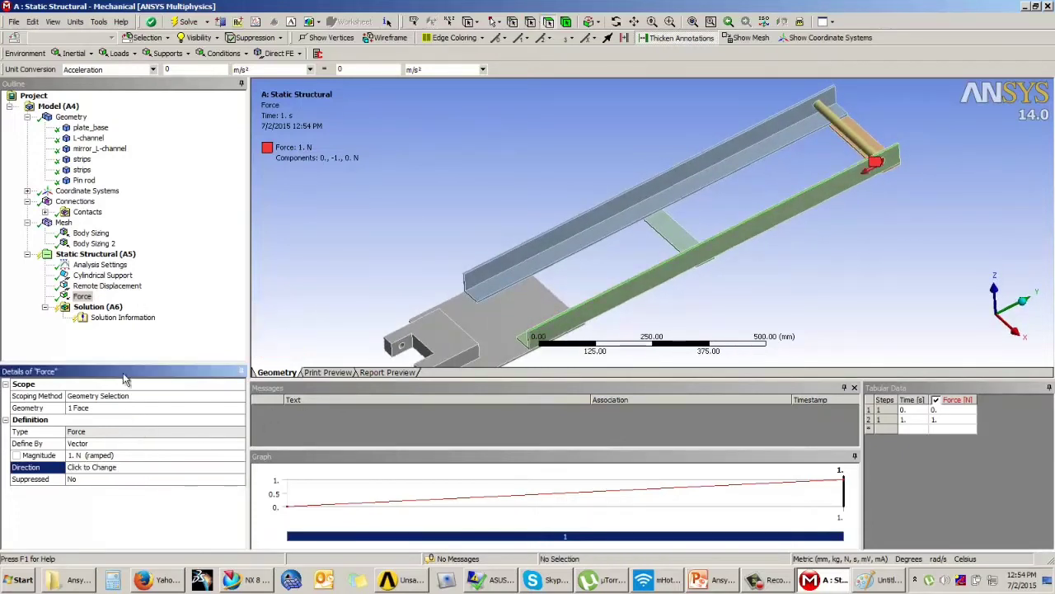
Step: Solve the static structural analysis
{"action": "left_click", "coordinate": [97, 309]}
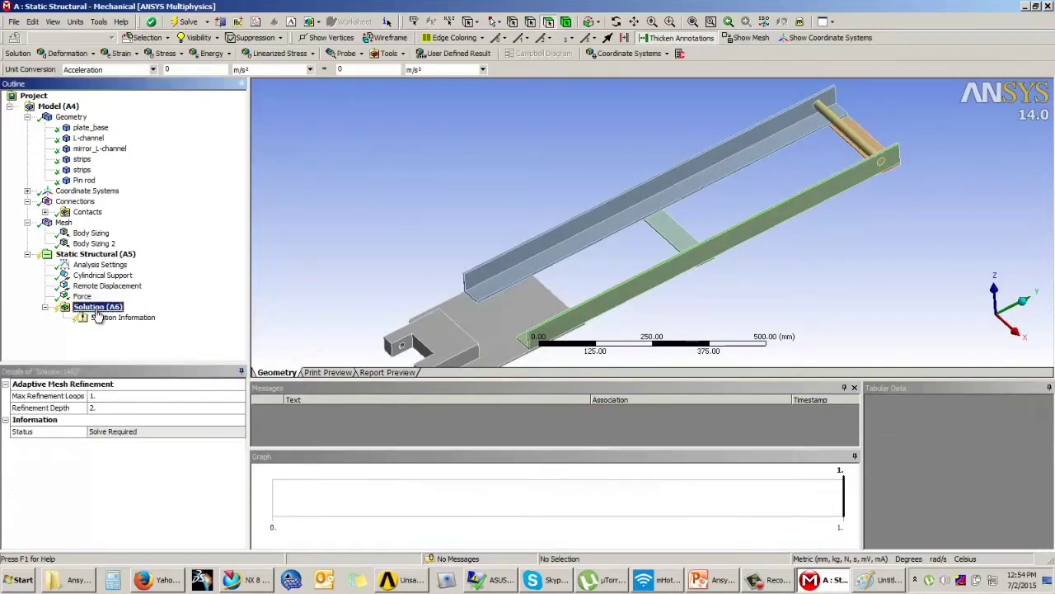
{"action": "right_click", "coordinate": [105, 312]}
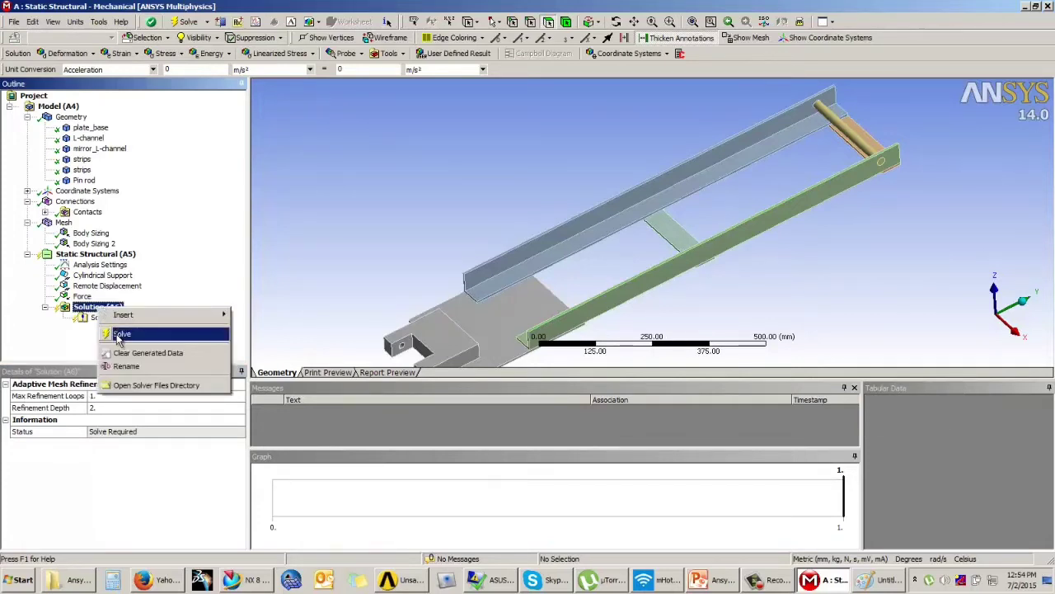
{"action": "left_click", "coordinate": [64, 342]}
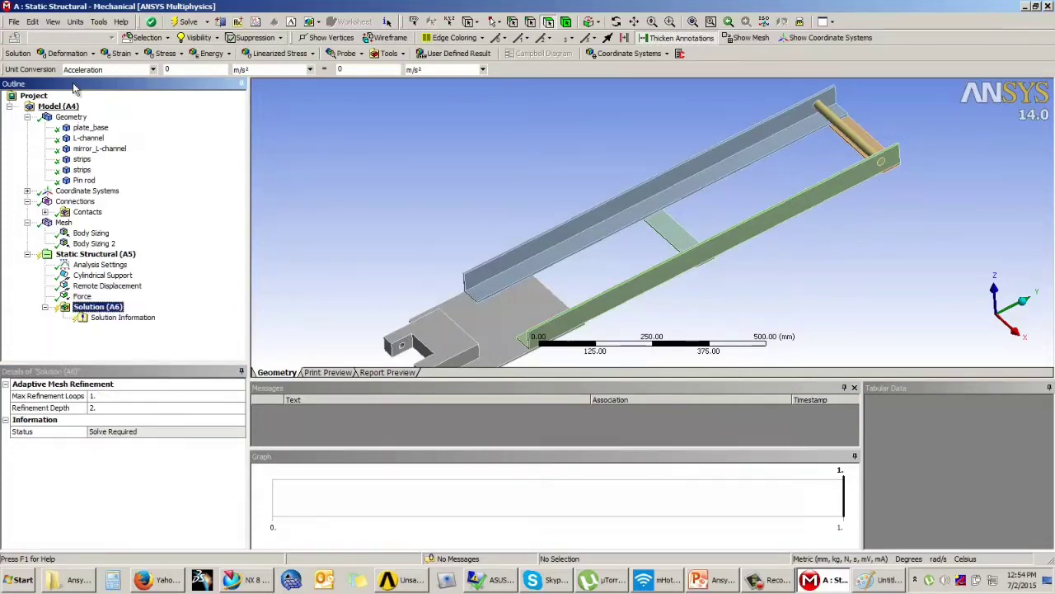
{"action": "right_click", "coordinate": [115, 310]}
{"action": "left_click", "coordinate": [125, 334]}
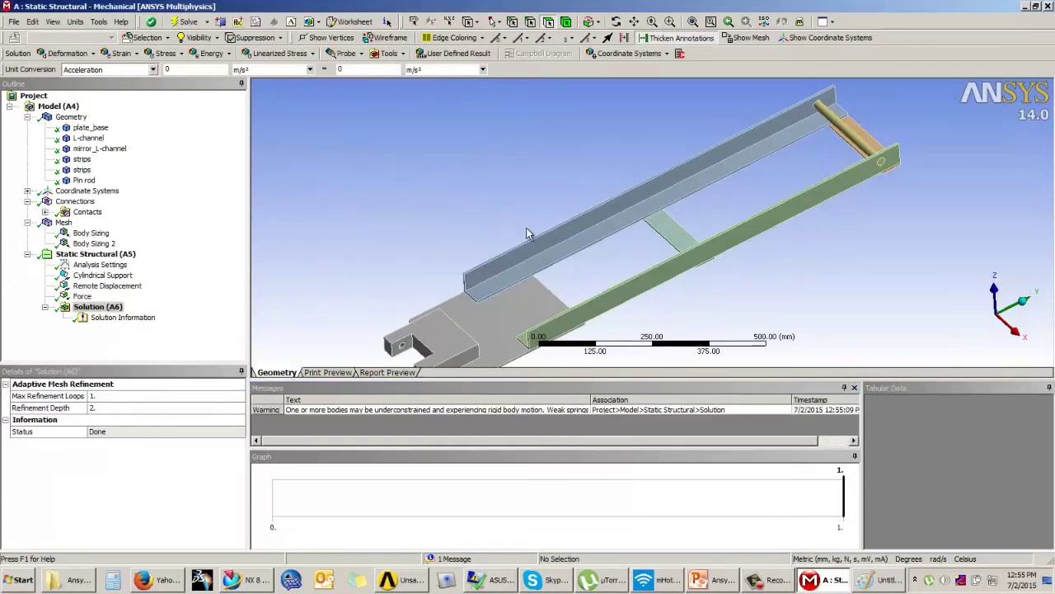
Step: Close Mechanical and, in the Workbench project, add a Linear Buckling system linked to the Static Structural solution
{"action": "middle_click_drag", "start_coordinate": [532, 236], "coordinate": [538, 206], "text": "ctrl"}
{"action": "scroll", "coordinate": [540, 201], "scroll_direction": "up", "scroll_amount": 1}
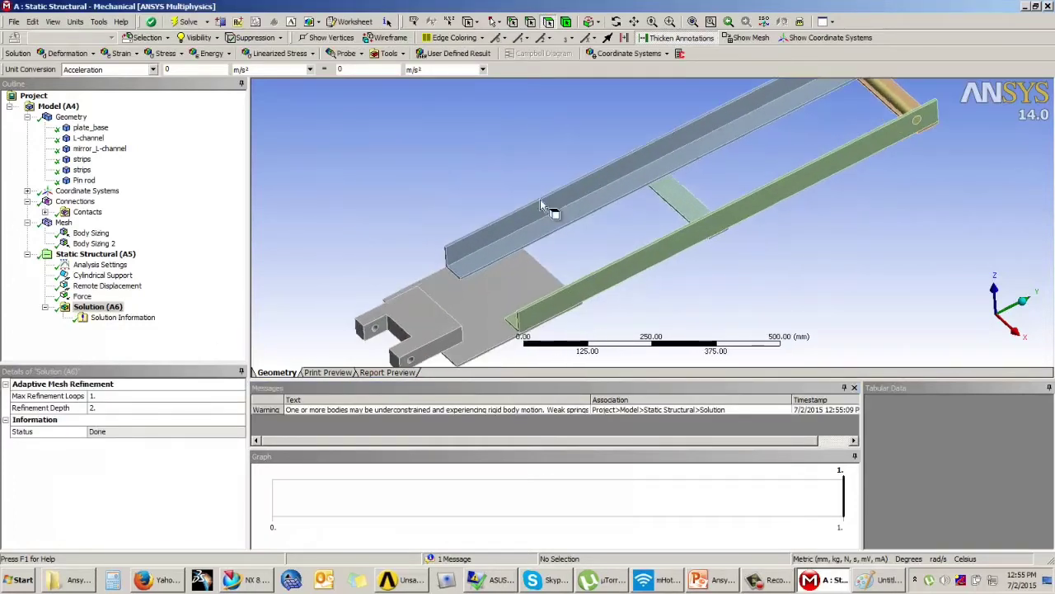
{"action": "left_click", "coordinate": [1048, 7]}
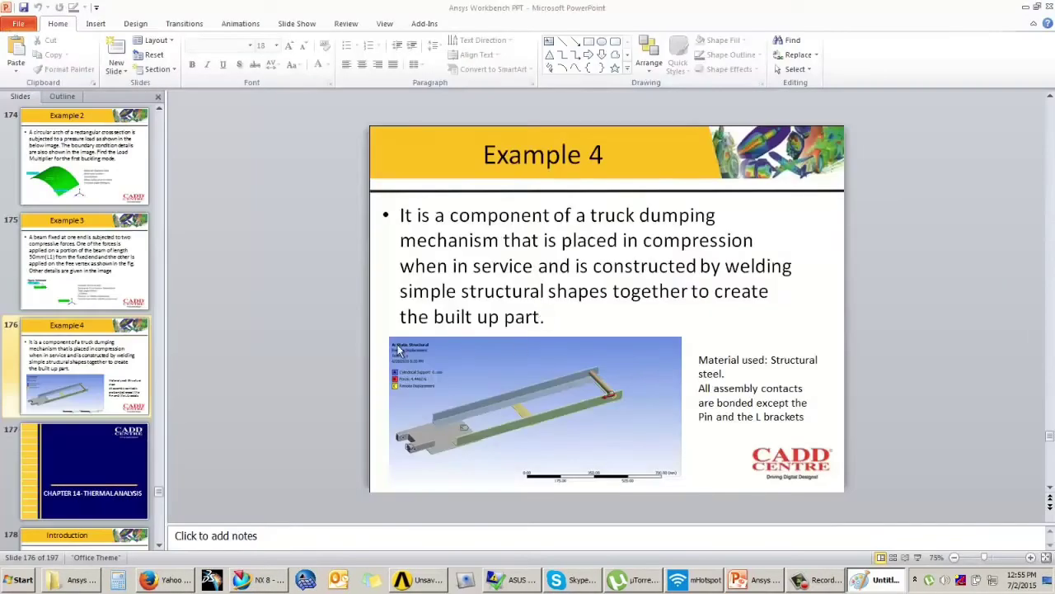
{"action": "left_click", "coordinate": [403, 582]}
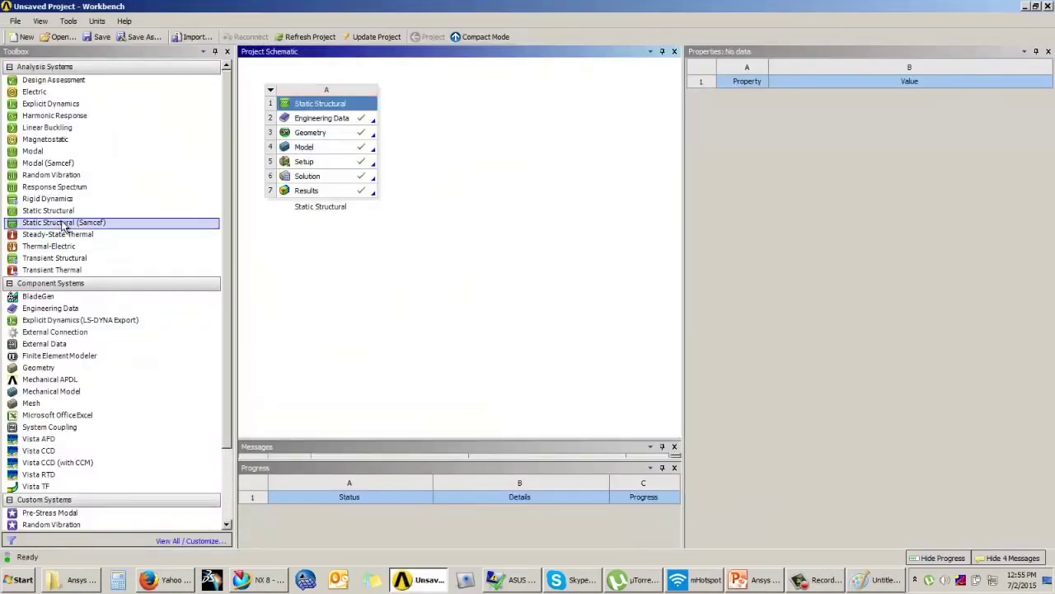
{"action": "left_click_drag", "start_coordinate": [59, 129], "coordinate": [309, 183]}
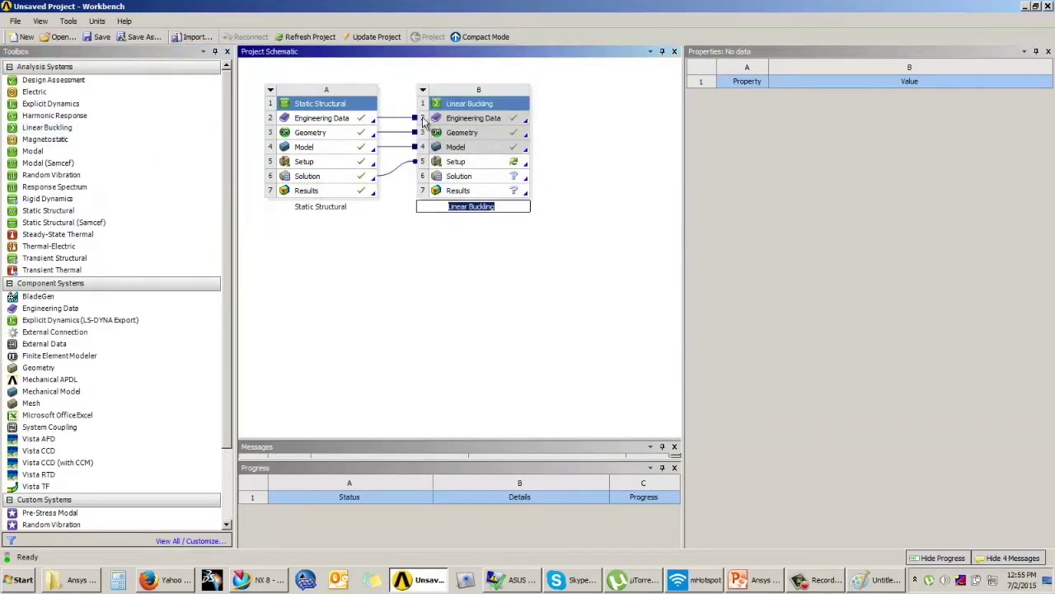
{"action": "left_click", "coordinate": [582, 202]}
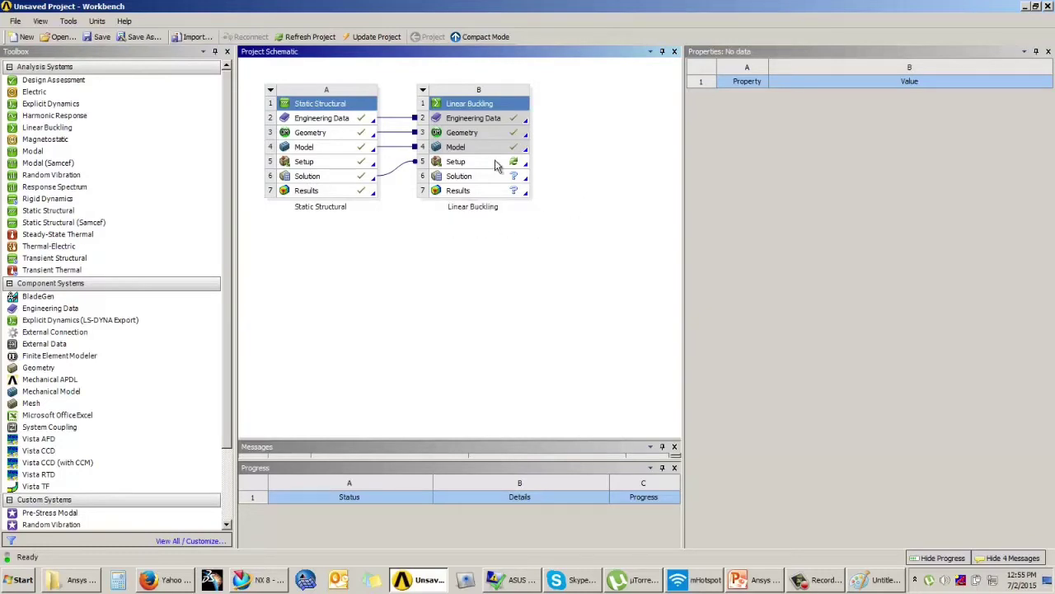
Step: Open the Linear Buckling setup in Mechanical, check its analysis settings and solve the buckling solution
{"action": "double_click", "coordinate": [497, 165]}
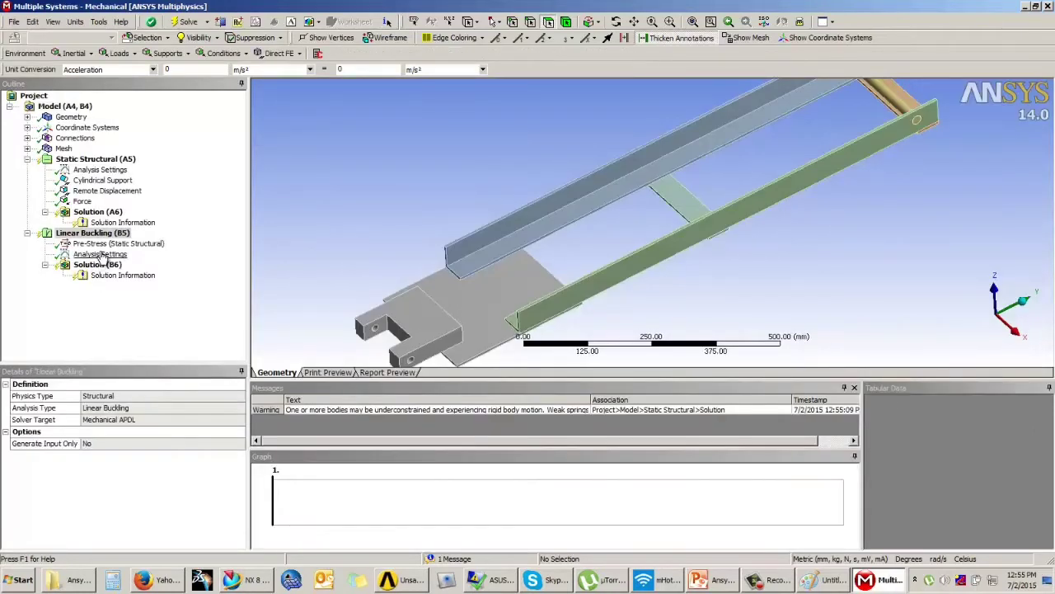
{"action": "left_click", "coordinate": [101, 255]}
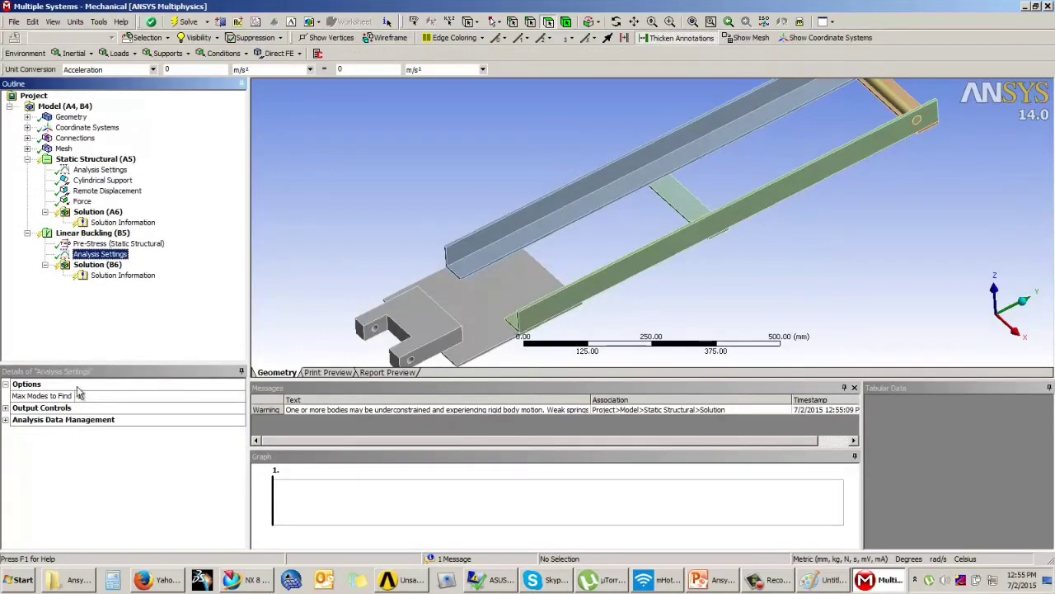
{"action": "left_click", "coordinate": [102, 265]}
{"action": "right_click", "coordinate": [104, 266]}
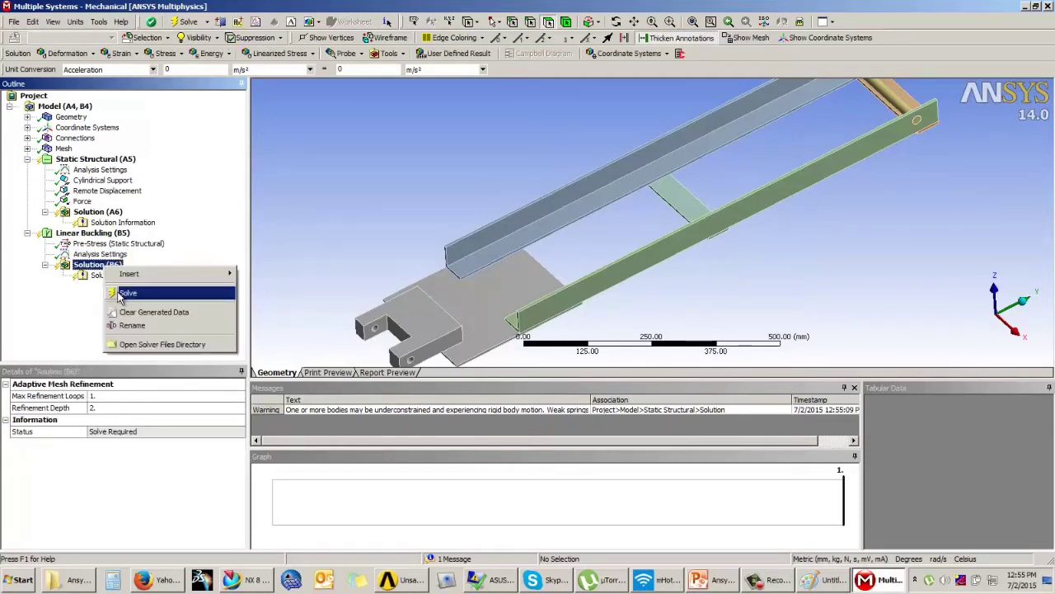
{"action": "left_click", "coordinate": [124, 292]}
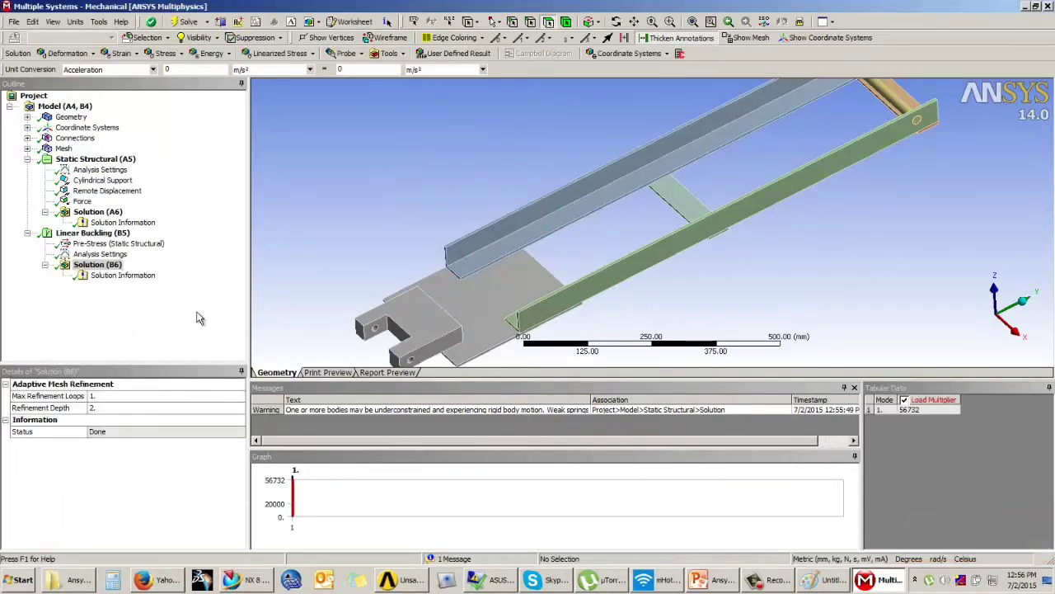
Step: Examine the first mode's load multiplier and view the whole mechanism
{"action": "left_click", "coordinate": [919, 409]}
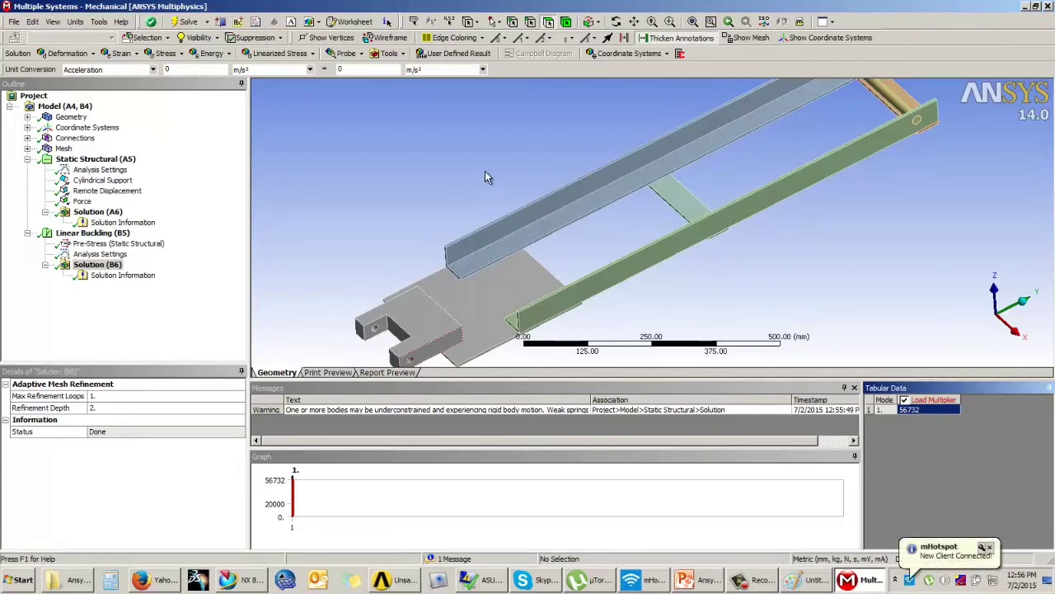
{"action": "scroll", "coordinate": [499, 185], "scroll_direction": "up", "scroll_amount": 3}
{"action": "scroll", "coordinate": [511, 193], "scroll_direction": "down", "scroll_amount": 6}
{"action": "middle_click_drag", "start_coordinate": [725, 223], "coordinate": [748, 243]}
{"action": "scroll", "coordinate": [757, 252], "scroll_direction": "up", "scroll_amount": 2}
{"action": "scroll", "coordinate": [741, 227], "scroll_direction": "up", "scroll_amount": 1}
{"action": "left_click", "coordinate": [221, 323]}
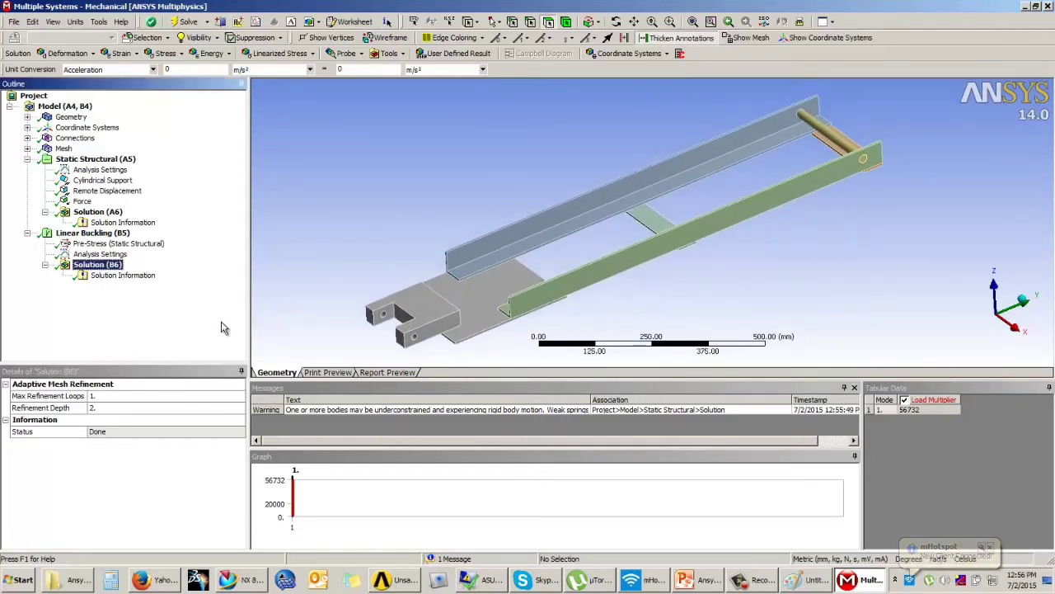
{"action": "middle_click_drag", "start_coordinate": [619, 290], "coordinate": [608, 276]}
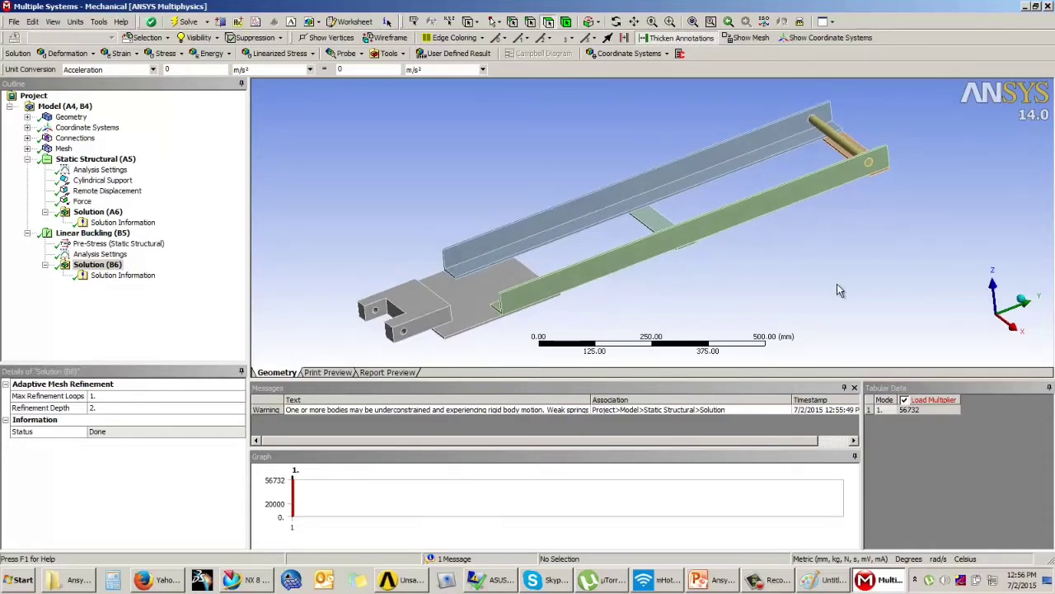
{"action": "left_click", "coordinate": [771, 584]}
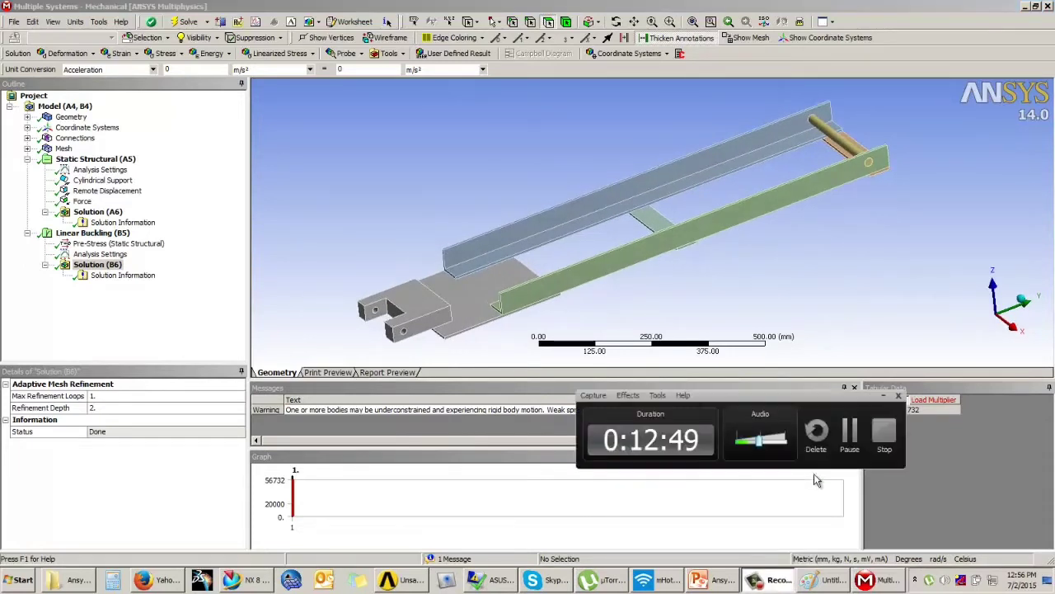
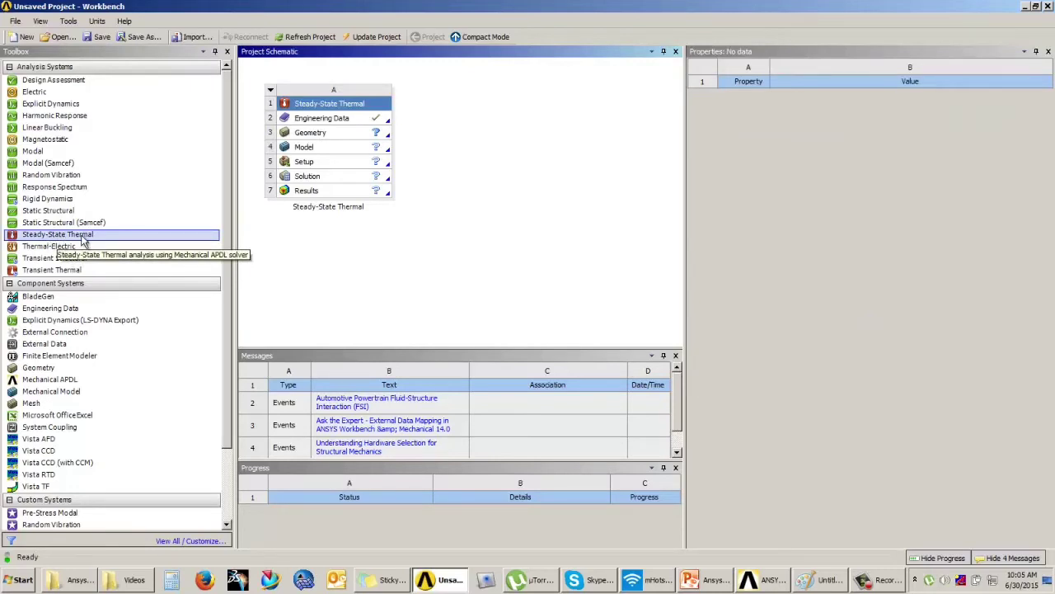
Step: Check the Example 1 problem statement in the presentation, then add a second Steady-State Thermal system in Workbench named "Gearbox housing"
{"action": "left_click", "coordinate": [691, 581]}
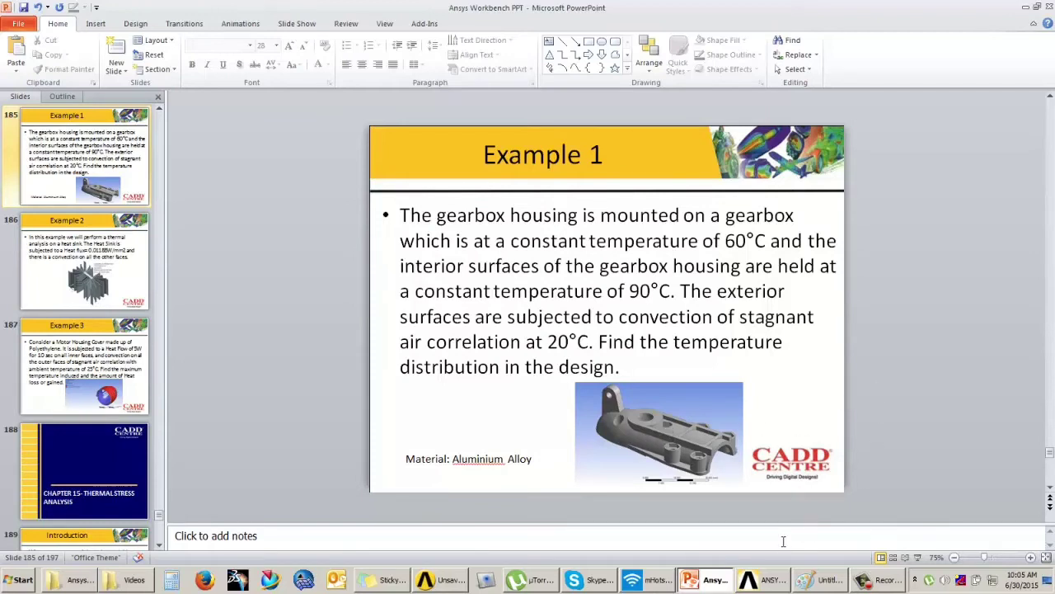
{"action": "left_click", "coordinate": [449, 581]}
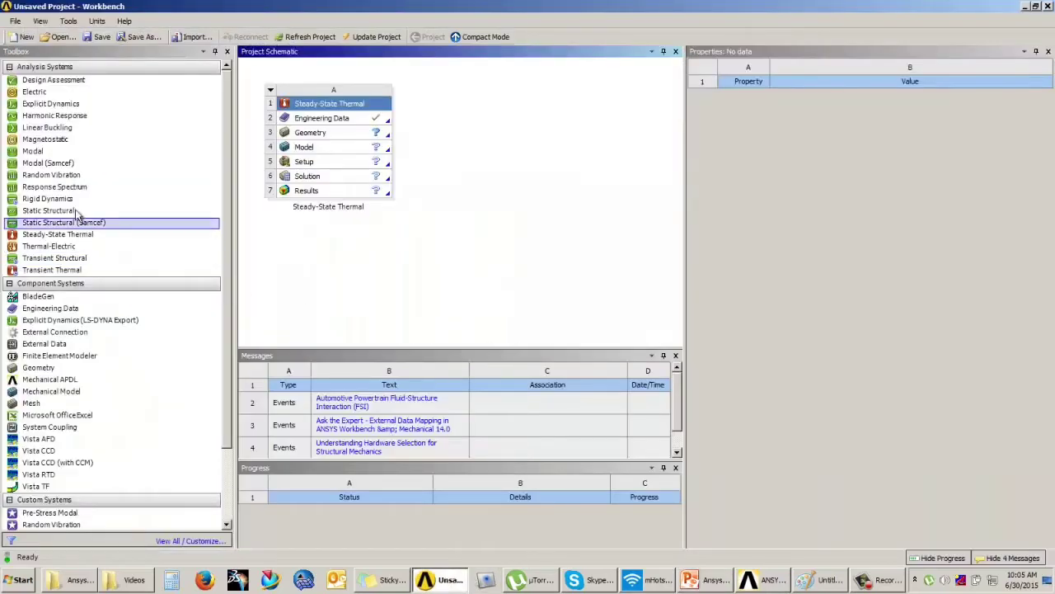
{"action": "left_click_drag", "start_coordinate": [55, 239], "coordinate": [468, 148]}
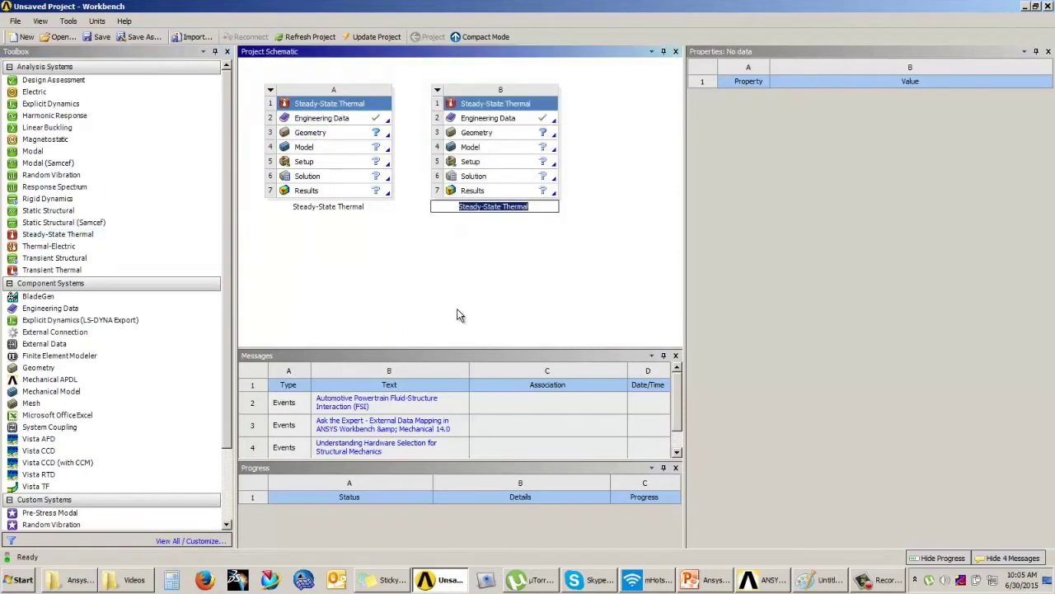
{"action": "type", "text": "g"}
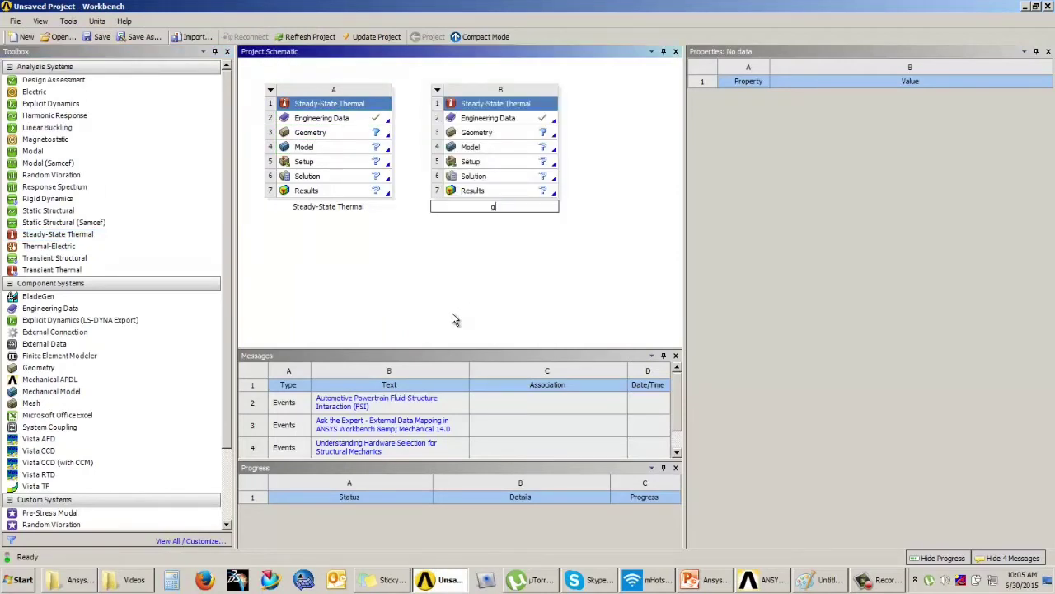
{"action": "type", "text": "Gearbox housing"}
{"action": "key", "text": "Return"}
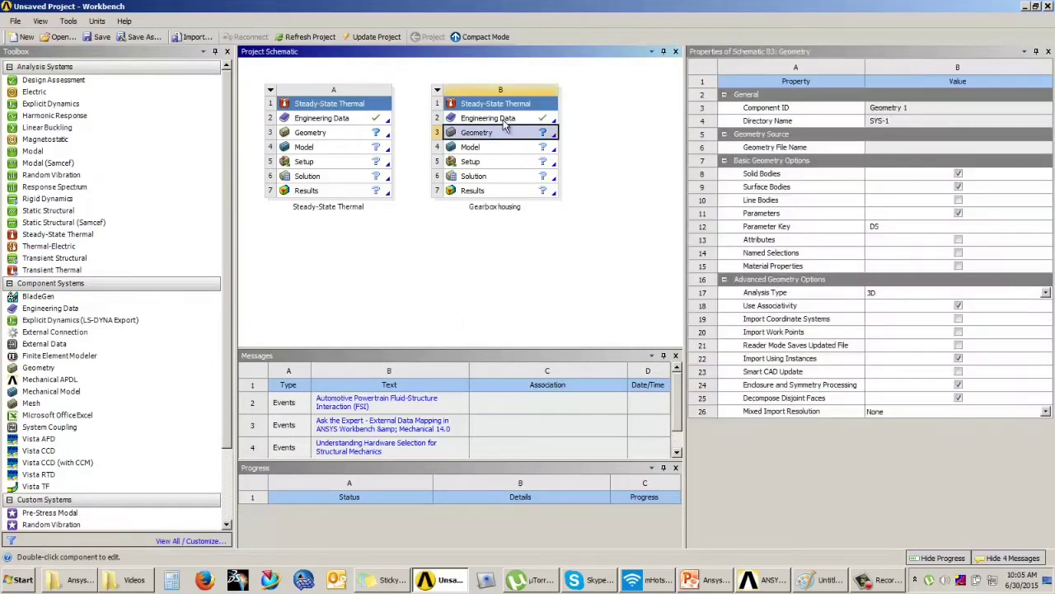
Step: Add Aluminum Alloy from the General Materials library to the Gearbox housing system's engineering data, and look through the Thermal Materials library
{"action": "left_click", "coordinate": [509, 122]}
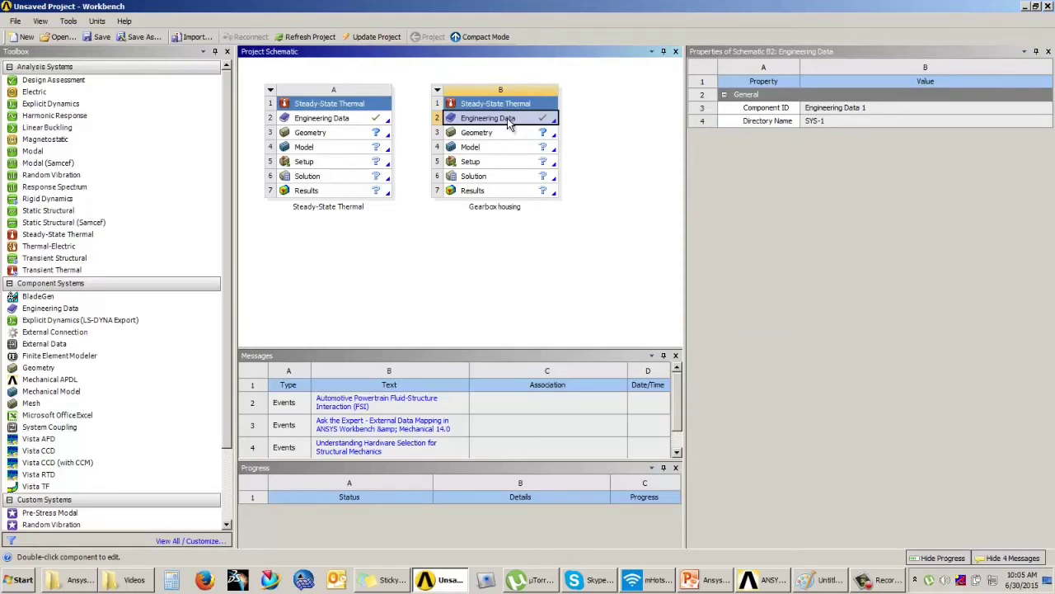
{"action": "double_click", "coordinate": [508, 122]}
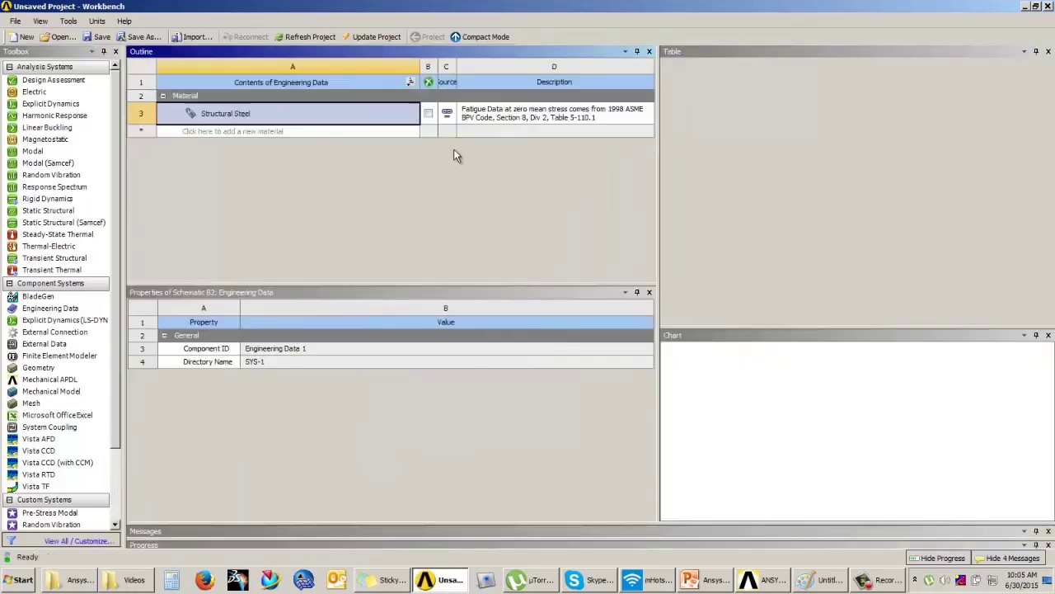
{"action": "left_click", "coordinate": [575, 36]}
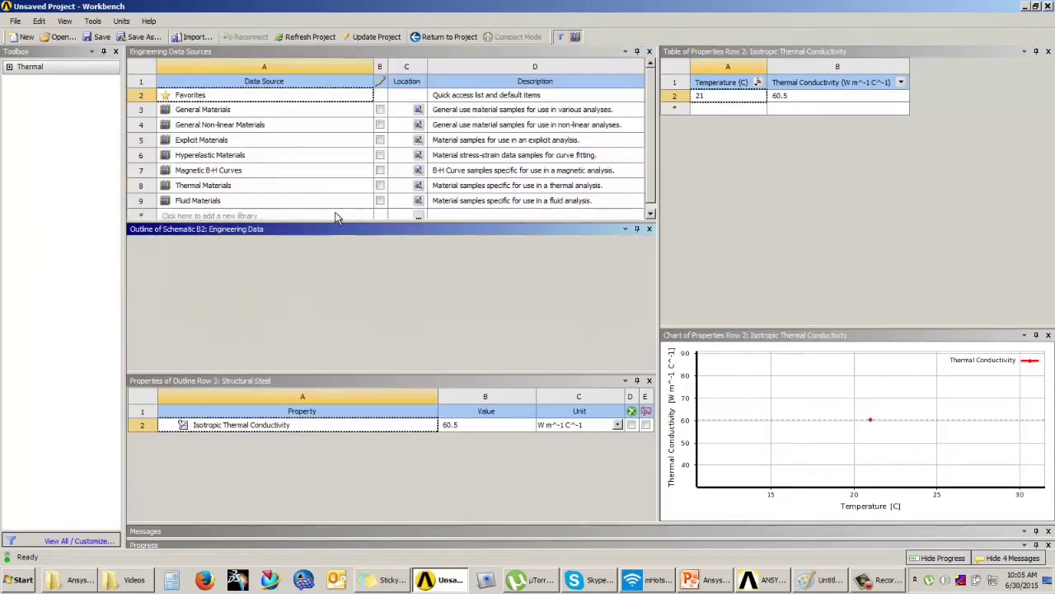
{"action": "left_click", "coordinate": [220, 111]}
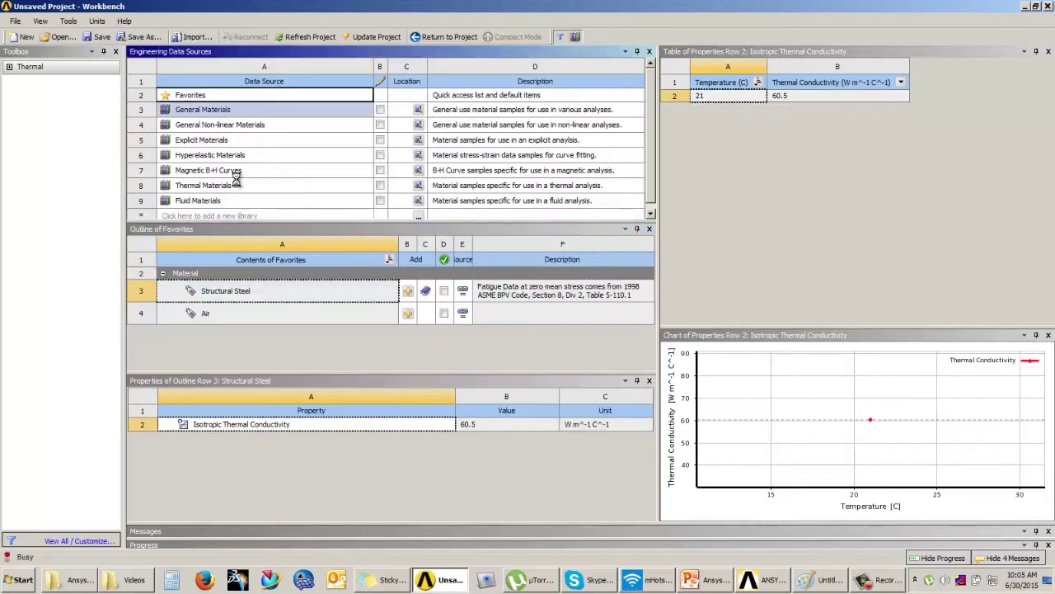
{"action": "left_click", "coordinate": [247, 329]}
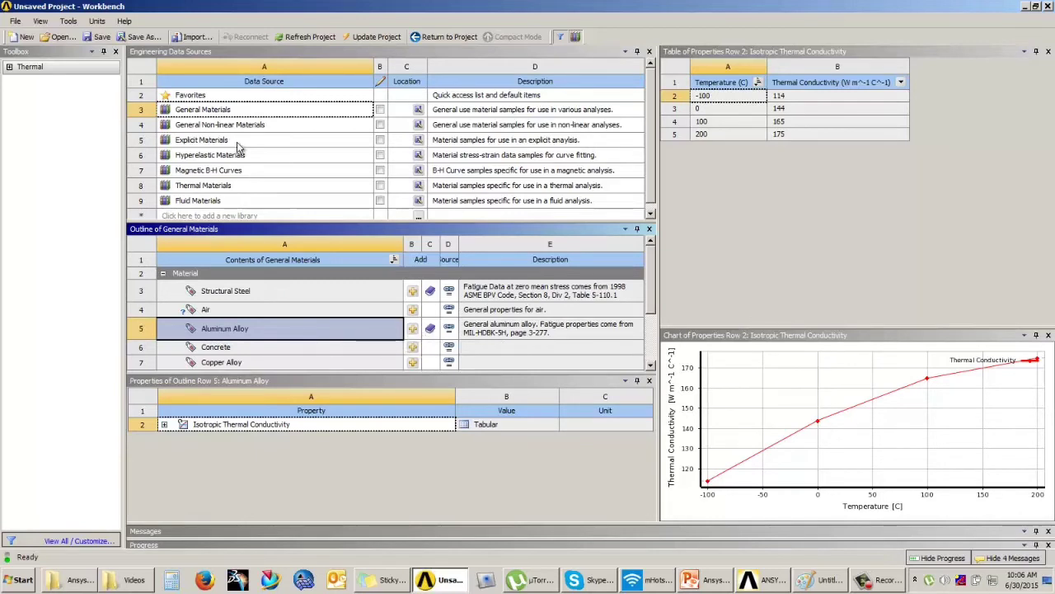
{"action": "left_click", "coordinate": [211, 186]}
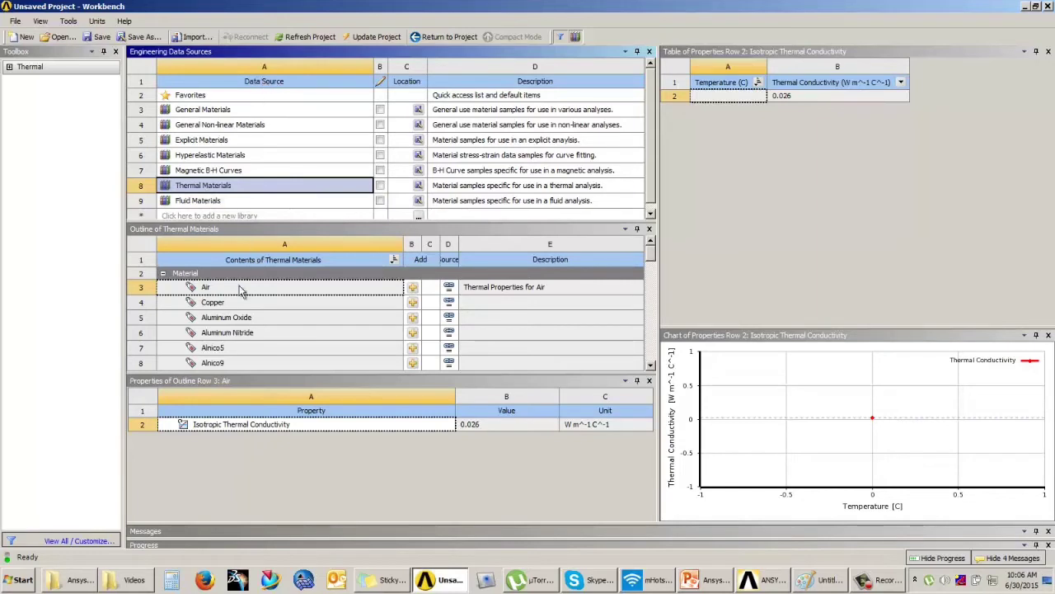
{"action": "mouse_move", "coordinate": [652, 253]}
{"action": "left_mouse_down"}
{"action": "mouse_move", "coordinate": [653, 339]}
{"action": "mouse_move", "coordinate": [648, 252]}
{"action": "left_mouse_up"}
{"action": "left_click", "coordinate": [216, 110]}
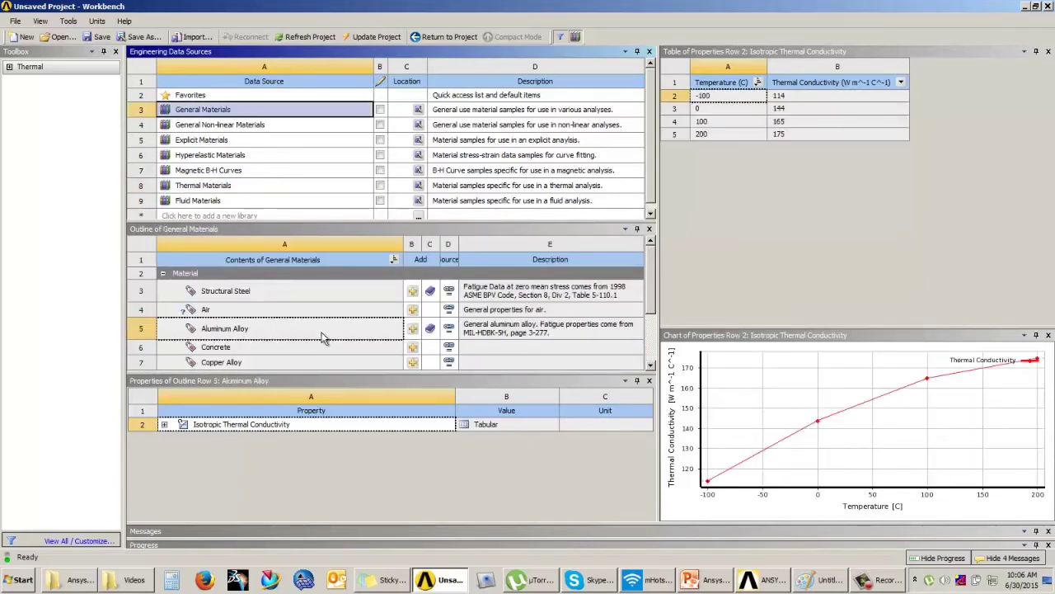
{"action": "left_click", "coordinate": [576, 37]}
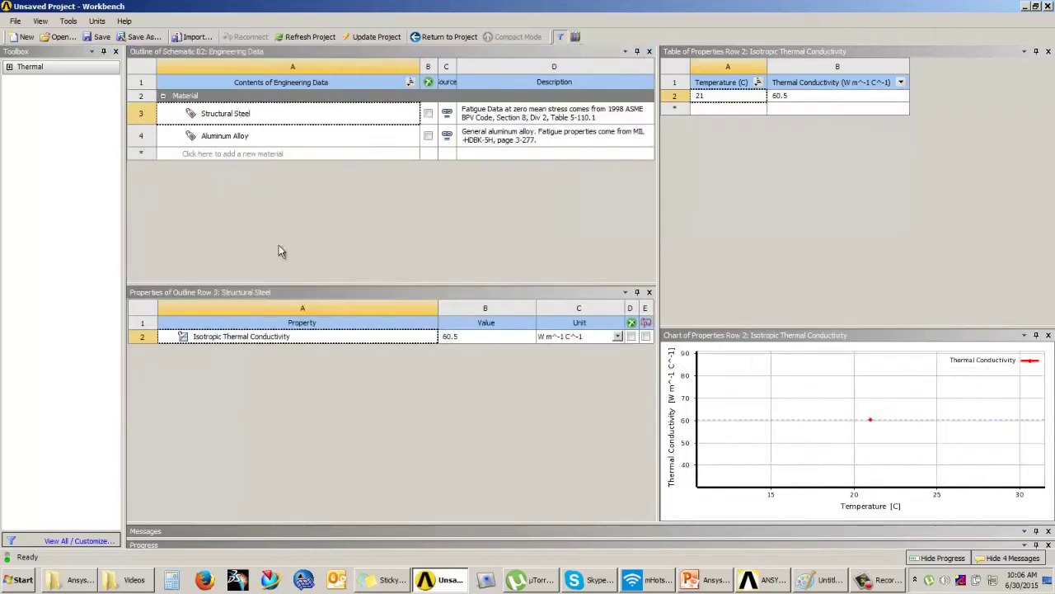
Step: Review Aluminum Alloy's isotropic thermal conductivity in the engineering data and return to the project schematic
{"action": "left_click", "coordinate": [241, 138]}
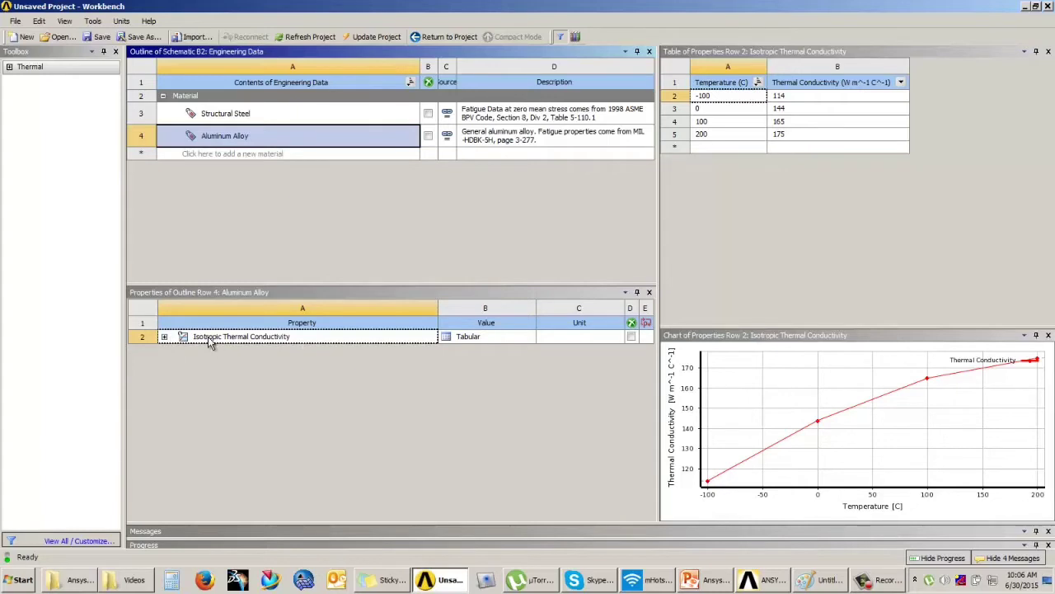
{"action": "left_click", "coordinate": [164, 336]}
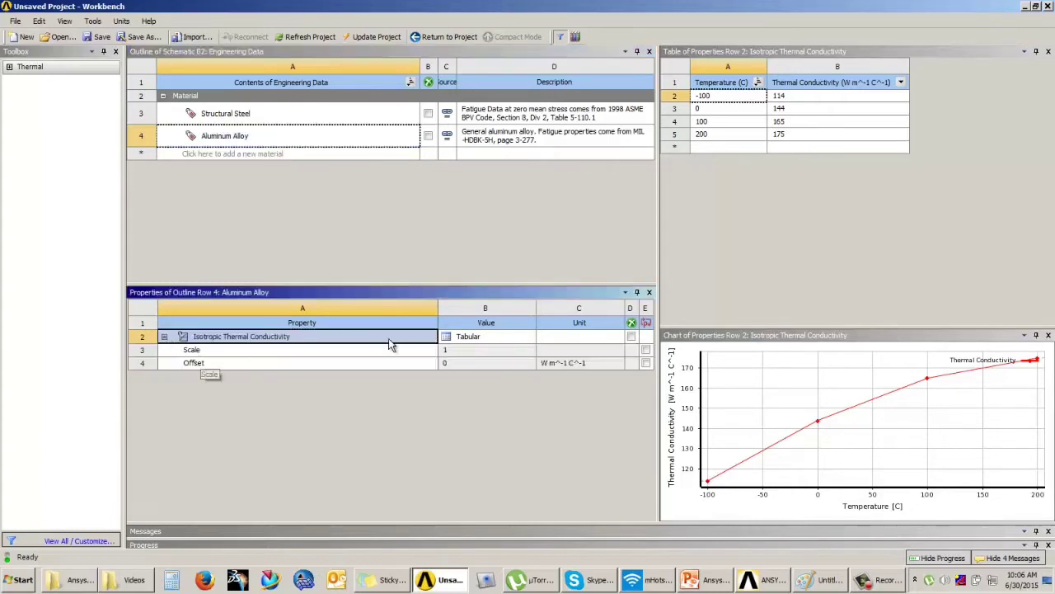
{"action": "left_click", "coordinate": [492, 224]}
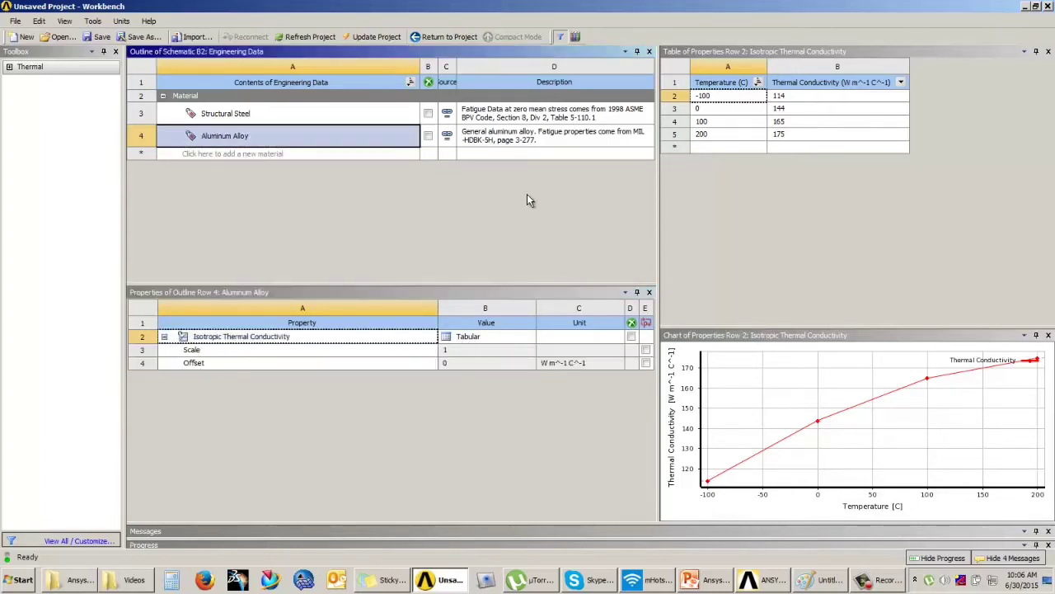
{"action": "left_click", "coordinate": [449, 37]}
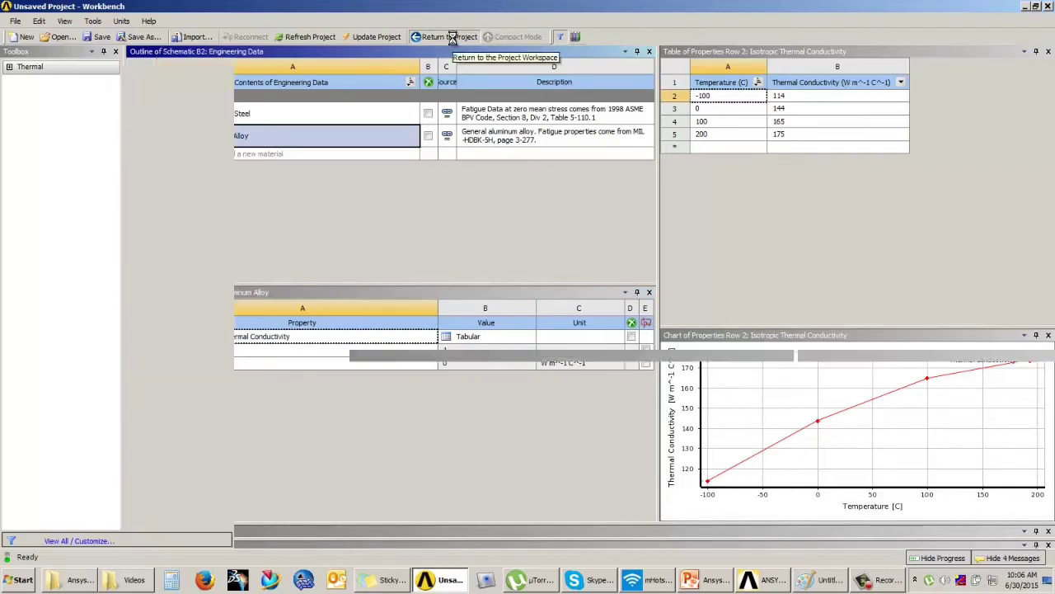
Step: Recheck the Example 1 slide, then import "Gearbox housing geom opti2.stp" as the geometry of the Gearbox housing system
{"action": "left_click", "coordinate": [497, 135]}
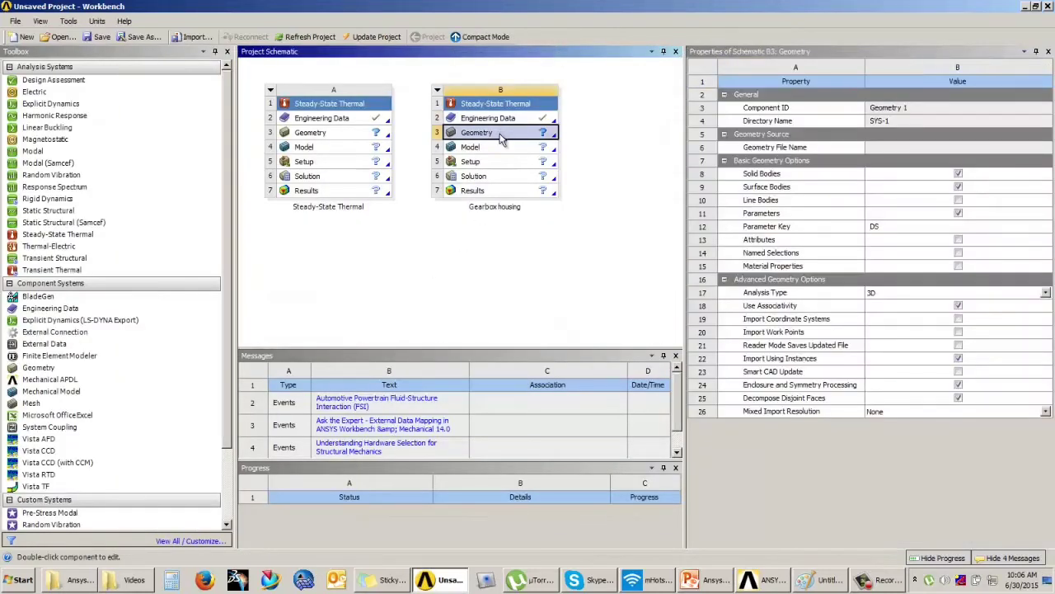
{"action": "left_click", "coordinate": [694, 584]}
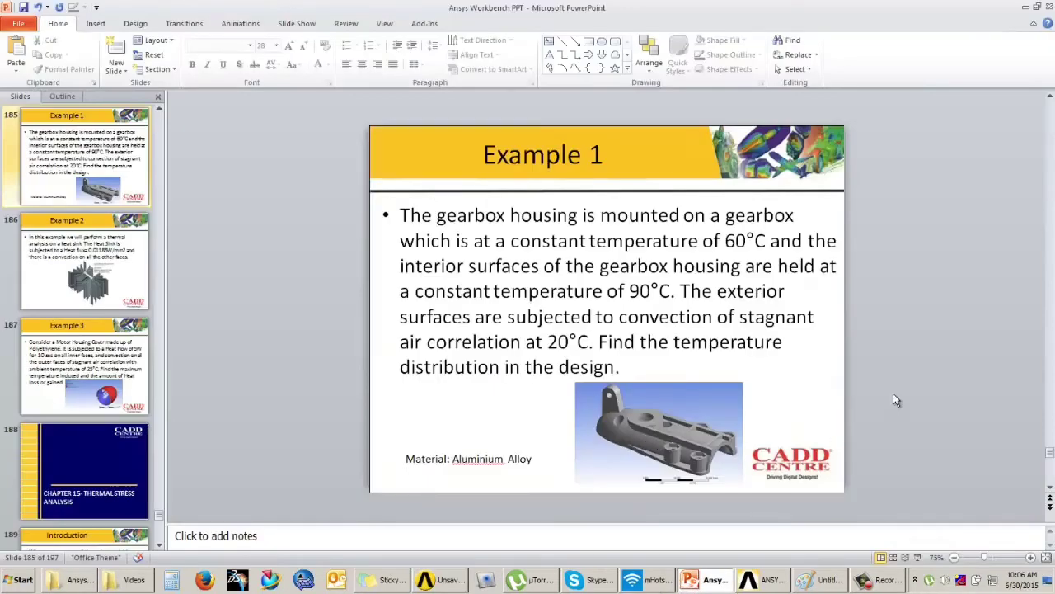
{"action": "mouse_move", "coordinate": [451, 583]}
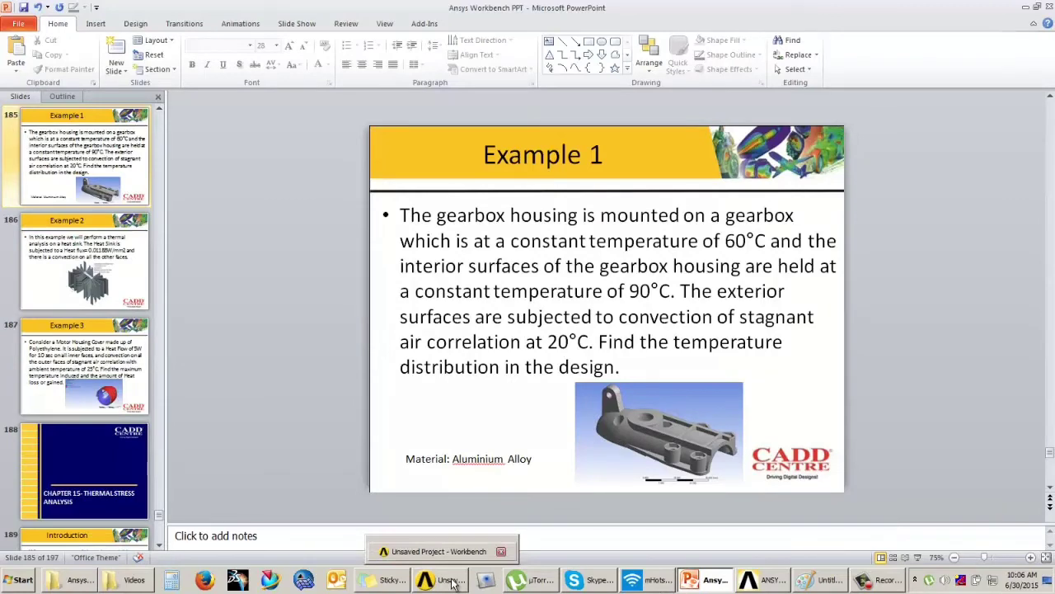
{"action": "left_click", "coordinate": [452, 583]}
{"action": "left_click", "coordinate": [524, 242]}
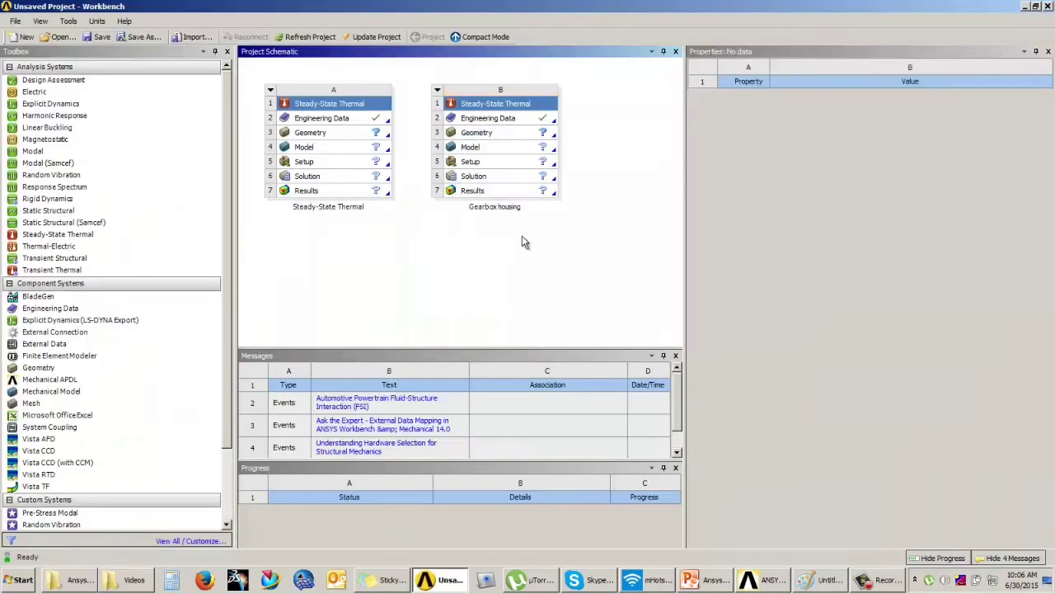
{"action": "left_click", "coordinate": [495, 134]}
{"action": "right_click", "coordinate": [497, 136]}
{"action": "mouse_move", "coordinate": [536, 157]}
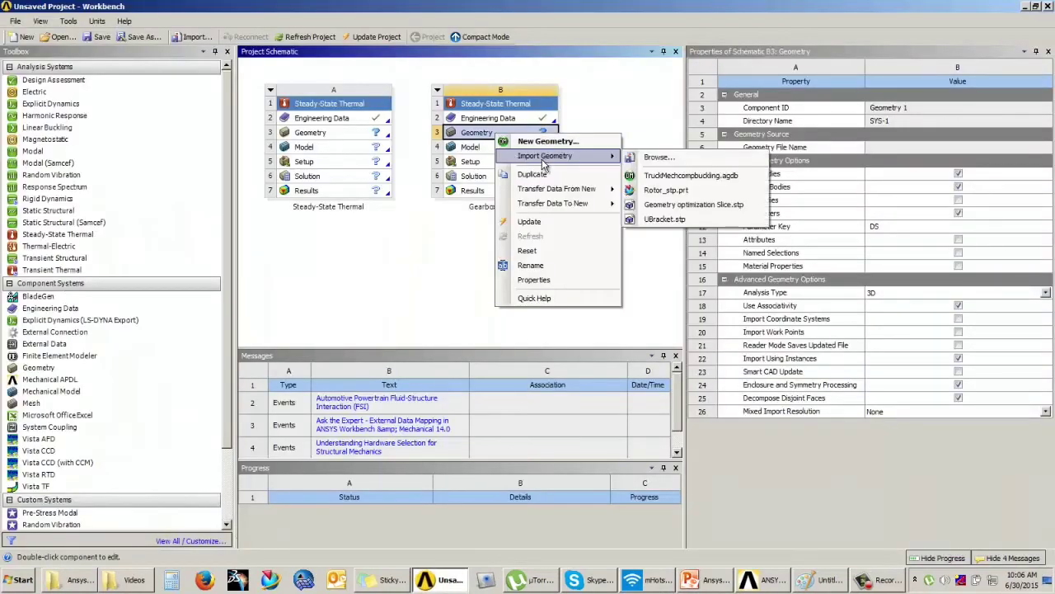
{"action": "left_click", "coordinate": [655, 157]}
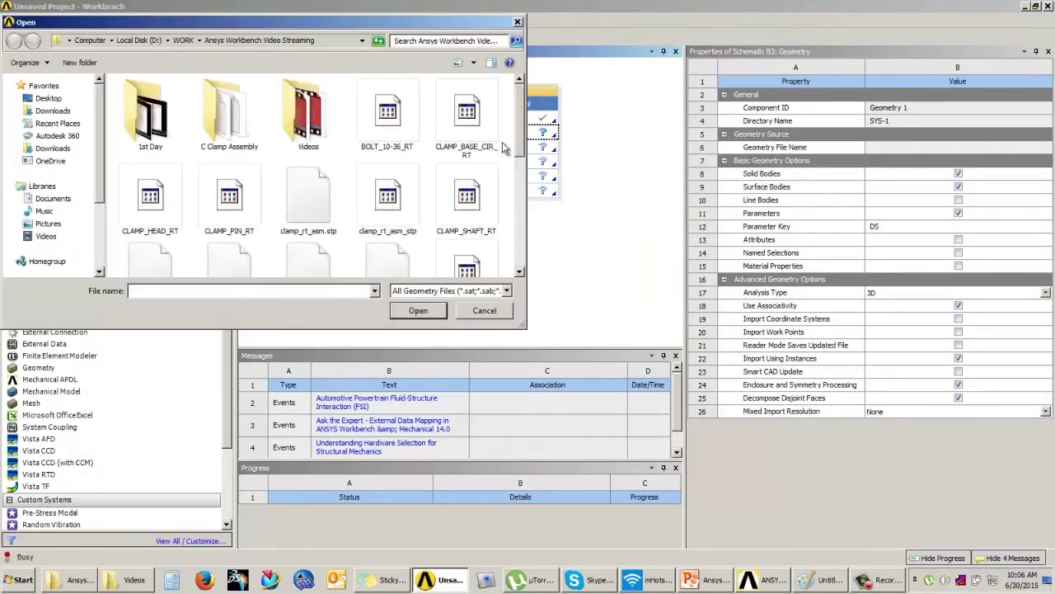
{"action": "scroll", "coordinate": [512, 155], "scroll_direction": "down", "scroll_amount": 3}
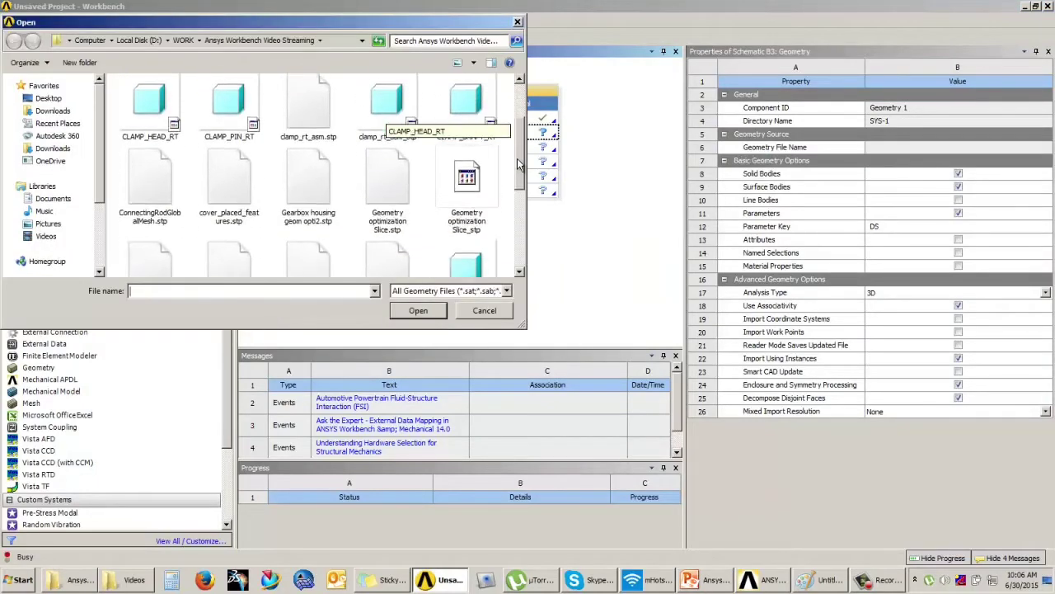
{"action": "left_click", "coordinate": [323, 160]}
{"action": "left_click", "coordinate": [418, 310]}
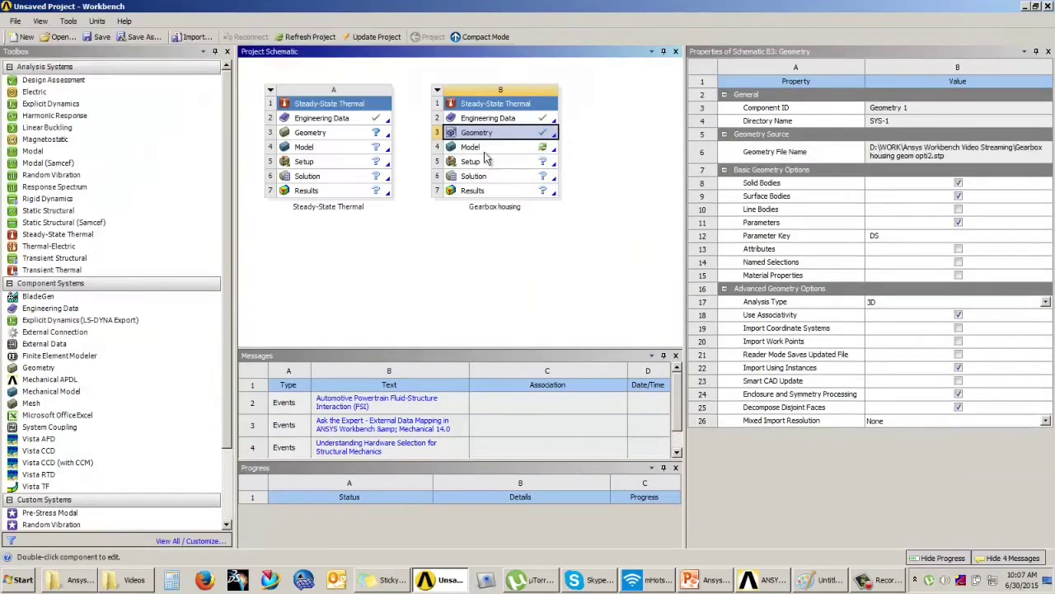
Step: Open the Gearbox housing geometry in DesignModeler with millimeter as the length unit, generate the import and inspect the housing's interior
{"action": "double_click", "coordinate": [494, 132]}
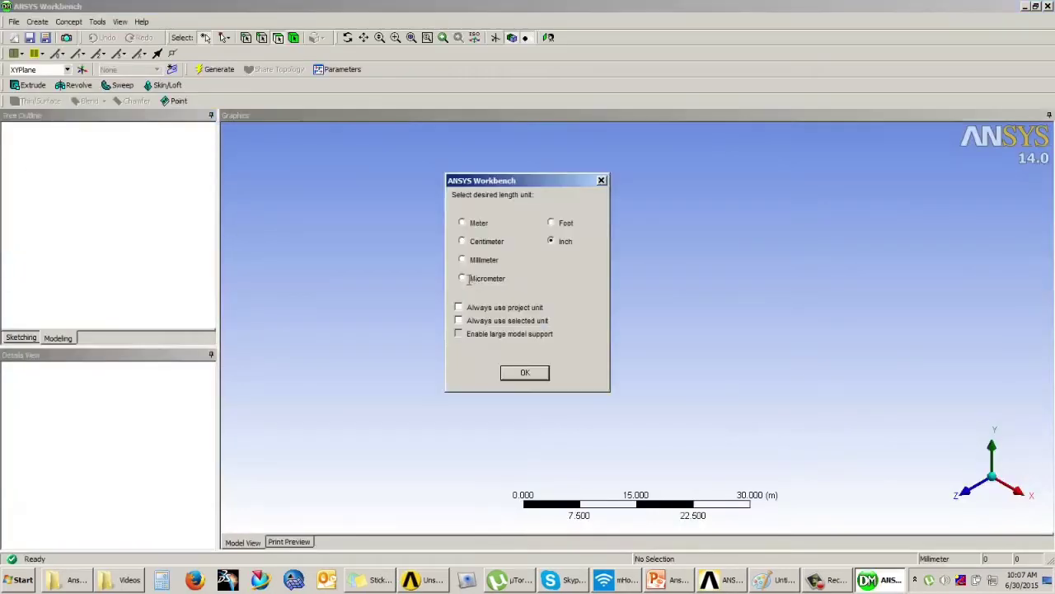
{"action": "left_click", "coordinate": [462, 260]}
{"action": "left_click", "coordinate": [525, 373]}
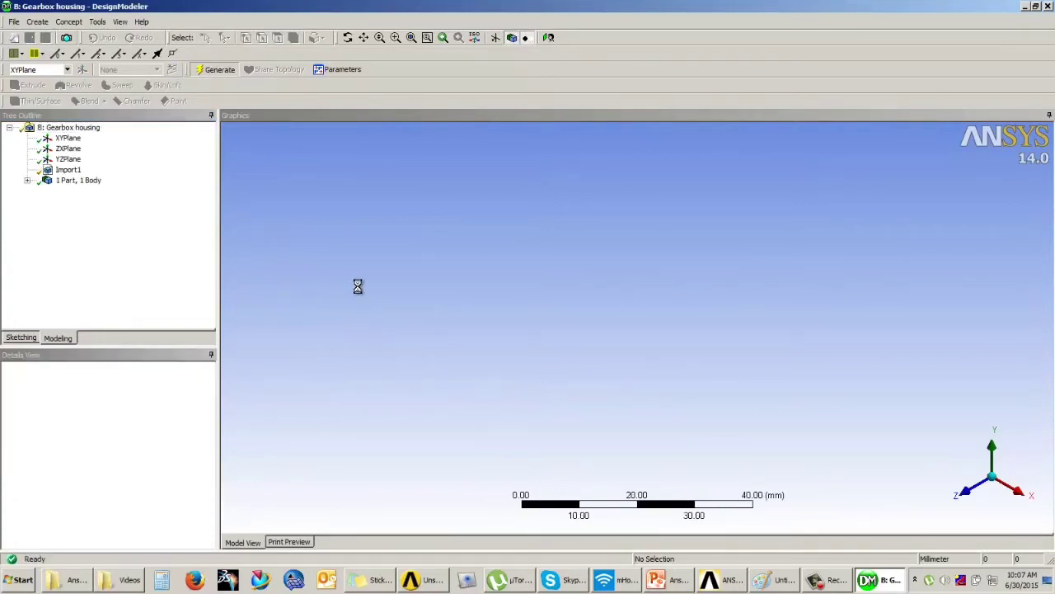
{"action": "middle_click_drag", "start_coordinate": [464, 349], "coordinate": [680, 336]}
{"action": "scroll", "coordinate": [657, 316], "scroll_direction": "down", "scroll_amount": 1}
{"action": "scroll", "coordinate": [739, 317], "scroll_direction": "up", "scroll_amount": 5}
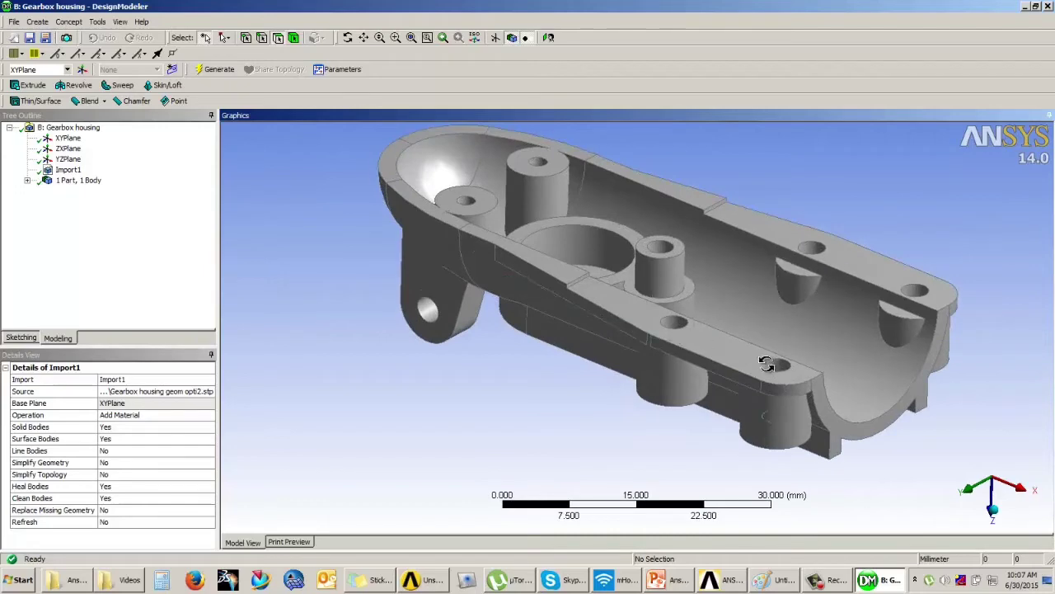
{"action": "middle_click_drag", "start_coordinate": [779, 252], "coordinate": [414, 370]}
{"action": "scroll", "coordinate": [747, 226], "scroll_direction": "up", "scroll_amount": 2}
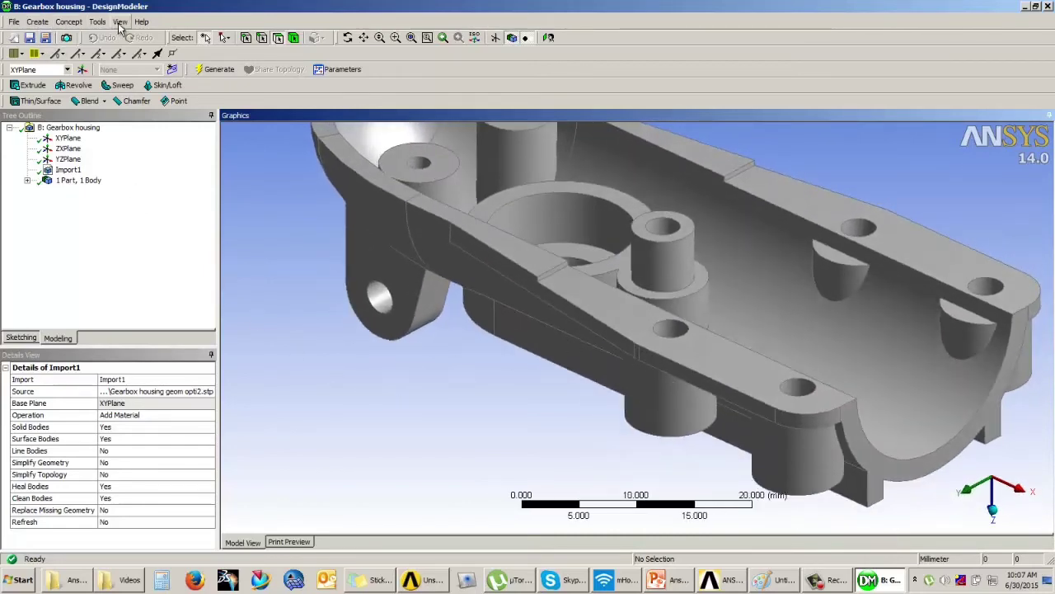
Step: Generate a By Cavity Fill from the two faces of the recessed step on the housing's near rim
{"action": "left_click", "coordinate": [38, 21]}
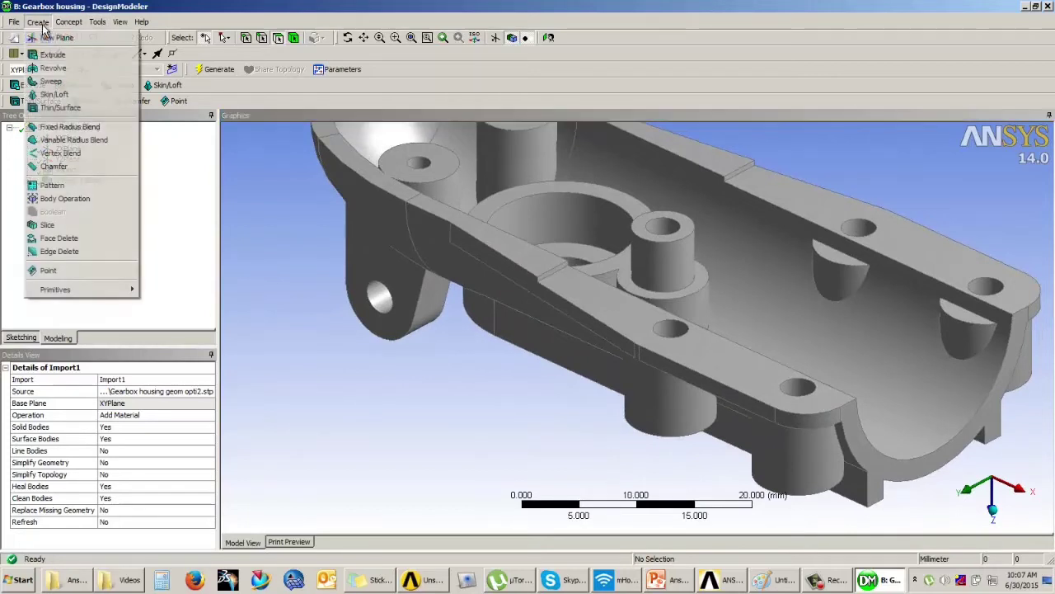
{"action": "mouse_move", "coordinate": [97, 21]}
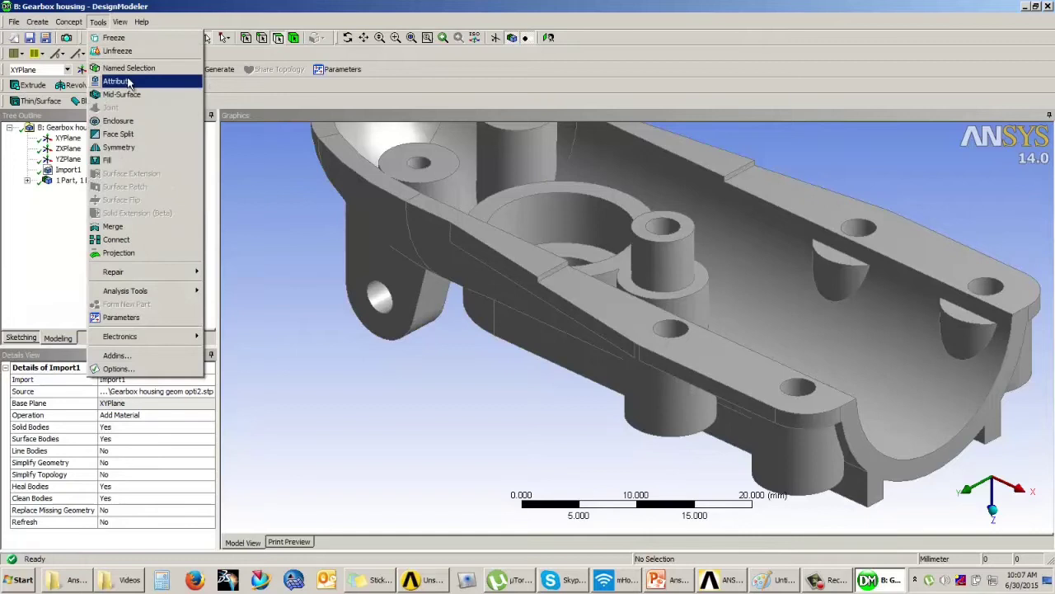
{"action": "left_click", "coordinate": [115, 160]}
{"action": "left_click", "coordinate": [596, 309]}
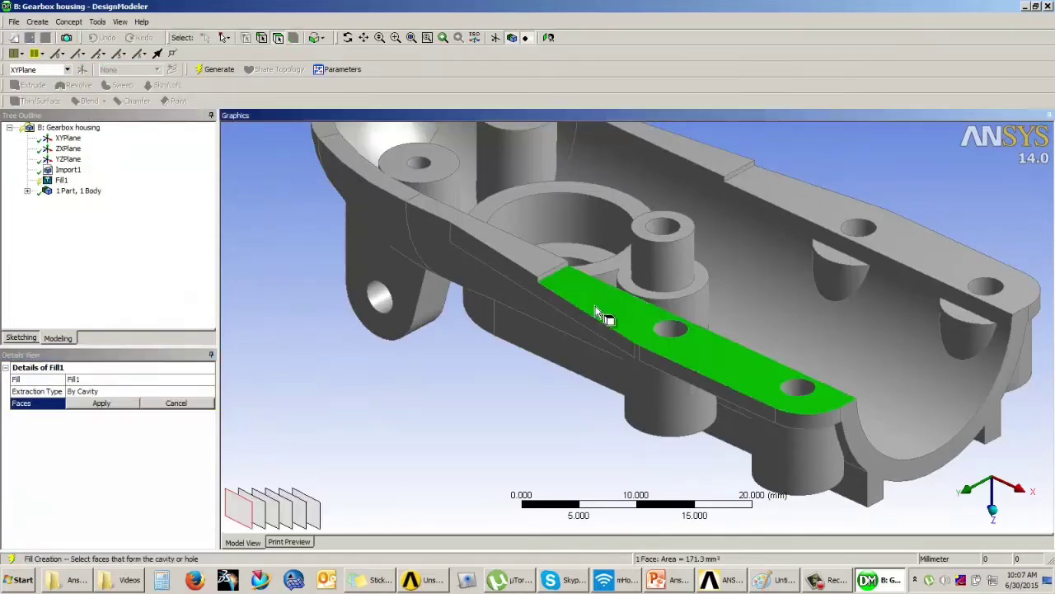
{"action": "left_click", "coordinate": [569, 277], "text": "ctrl"}
{"action": "left_click", "coordinate": [102, 403]}
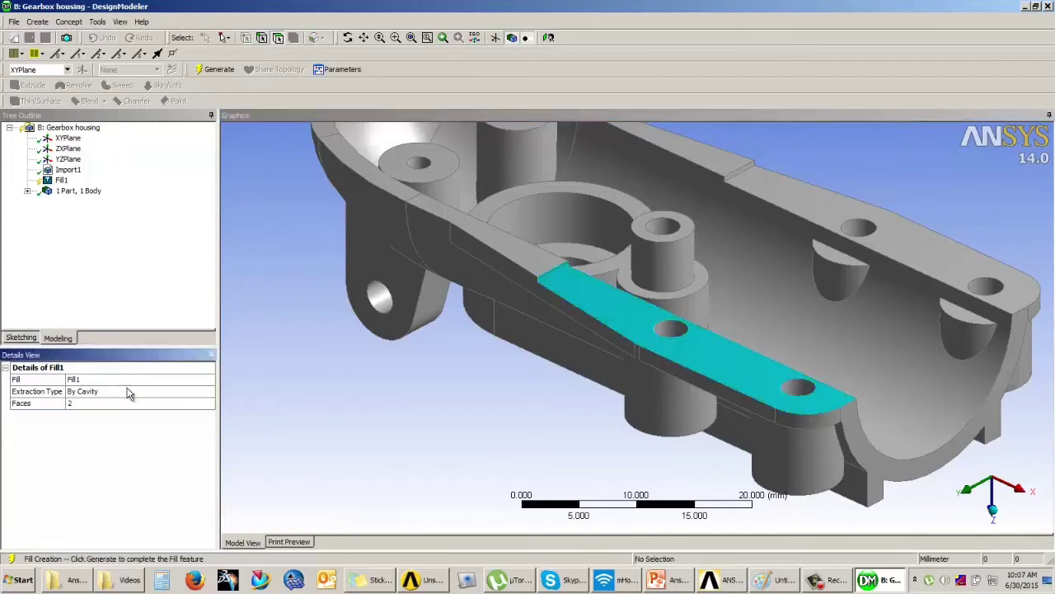
{"action": "left_click", "coordinate": [214, 69]}
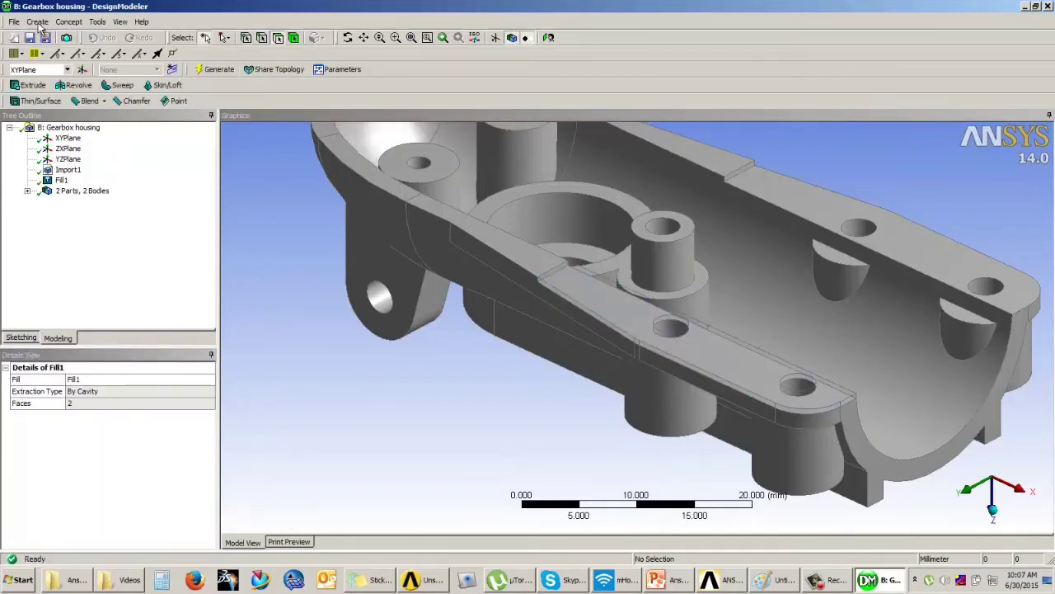
Step: Generate a second By Cavity Fill from the two faces of the recessed step on the housing's far rim
{"action": "left_click", "coordinate": [97, 22]}
{"action": "left_click", "coordinate": [124, 159]}
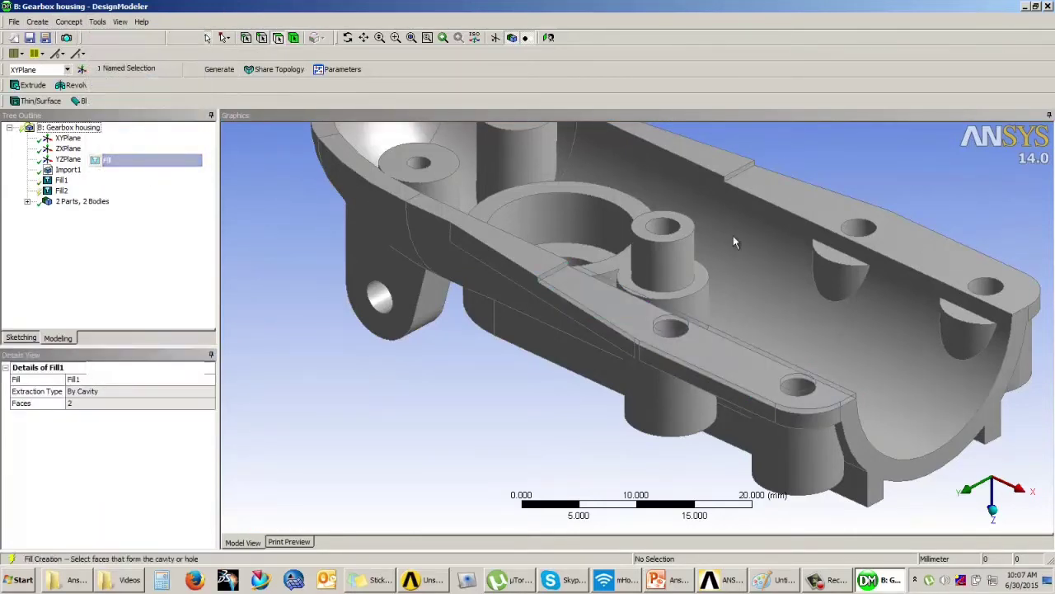
{"action": "left_click", "coordinate": [752, 178]}
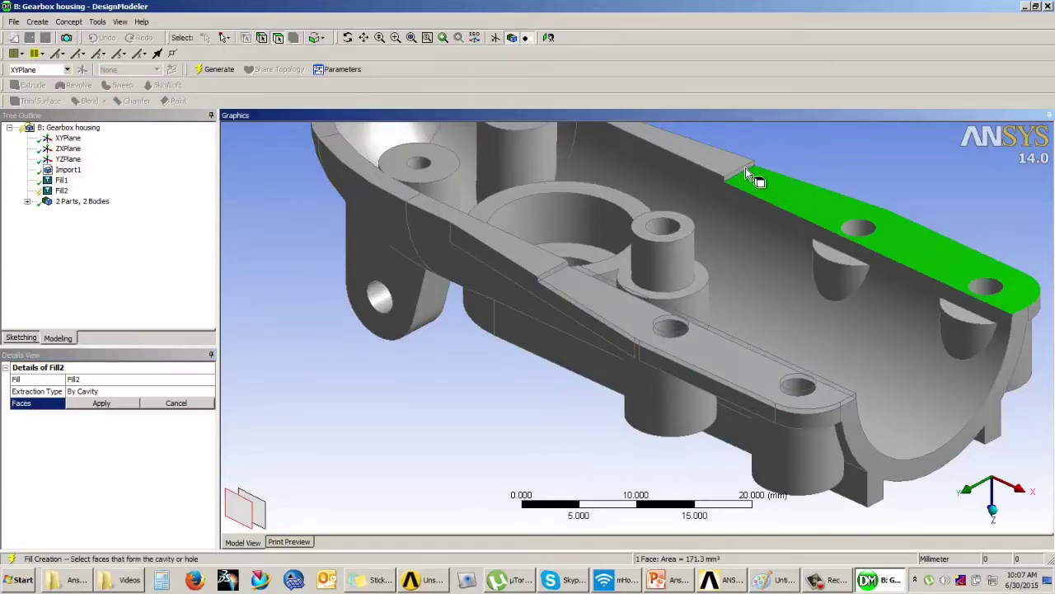
{"action": "left_click", "coordinate": [745, 168], "text": "ctrl"}
{"action": "left_click", "coordinate": [103, 403]}
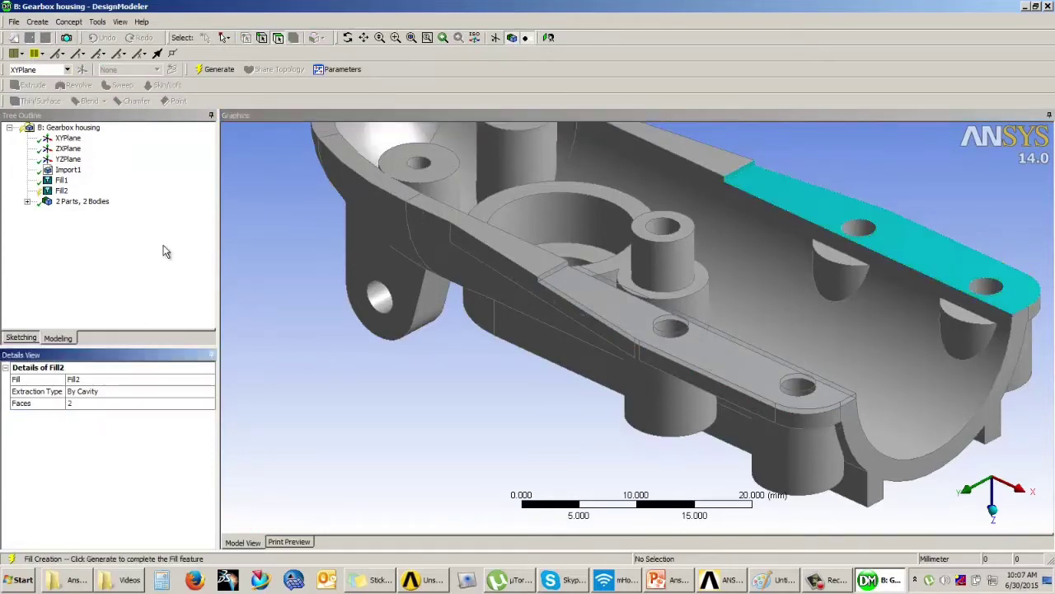
{"action": "left_click", "coordinate": [210, 72]}
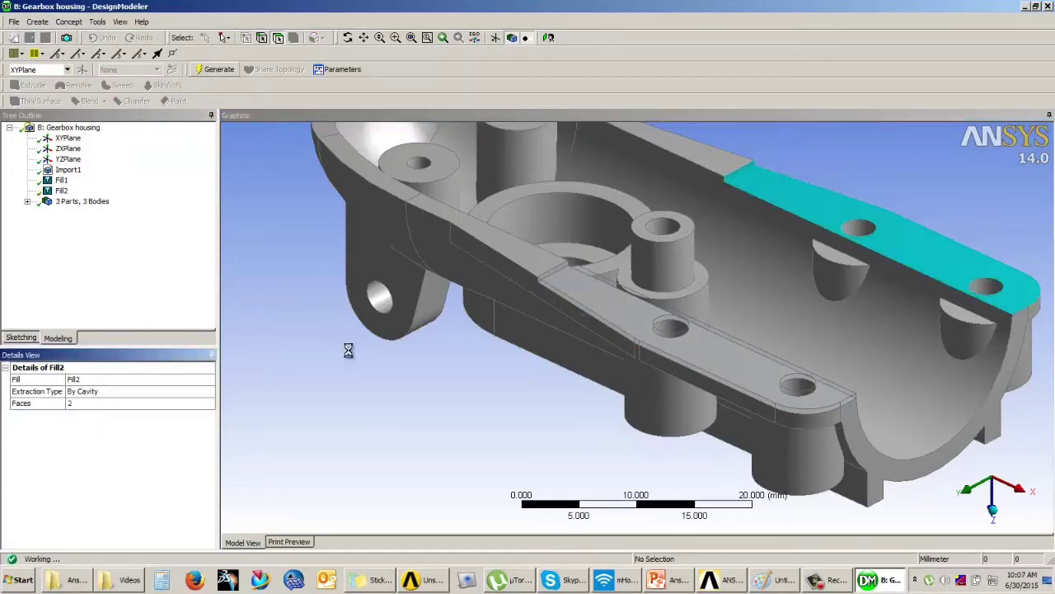
Step: Unite the housing and the two fill bodies into one body with a Boolean operation
{"action": "left_click", "coordinate": [38, 23]}
{"action": "left_click", "coordinate": [62, 213]}
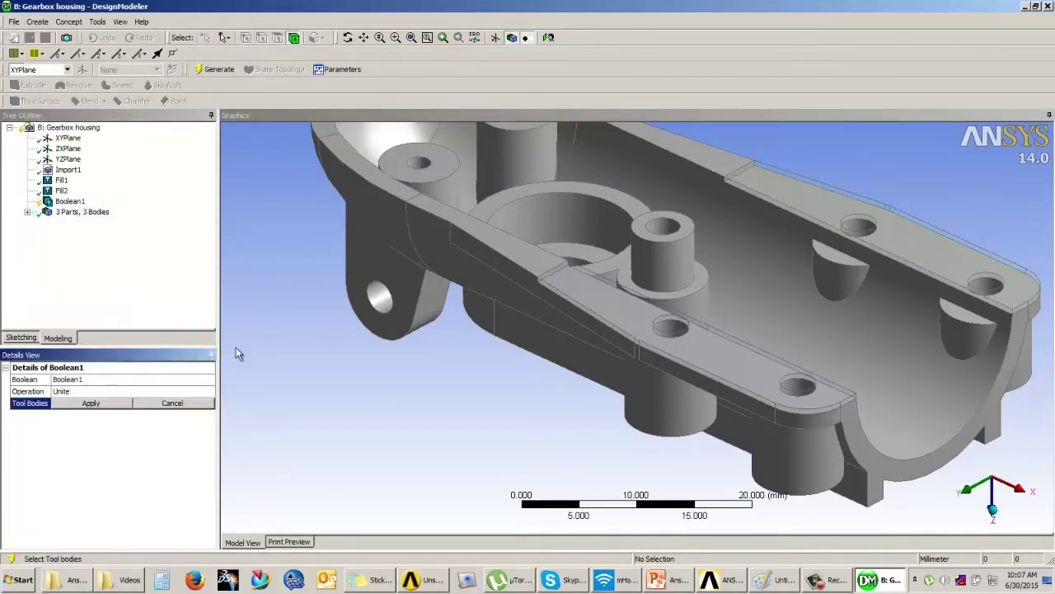
{"action": "left_click", "coordinate": [420, 242]}
{"action": "left_click", "coordinate": [623, 299], "text": "ctrl"}
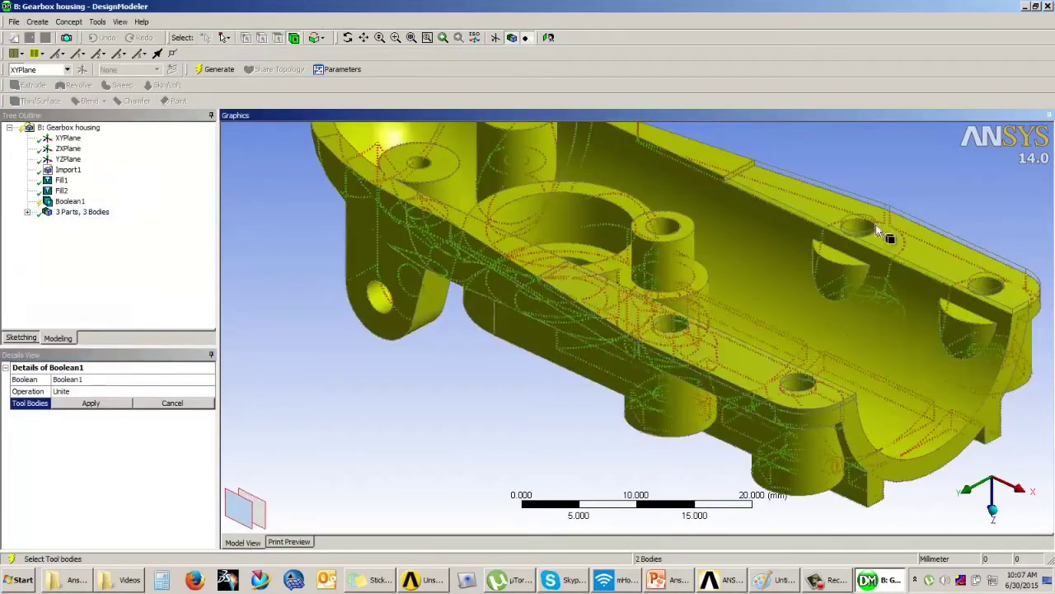
{"action": "left_click", "coordinate": [862, 218], "text": "ctrl"}
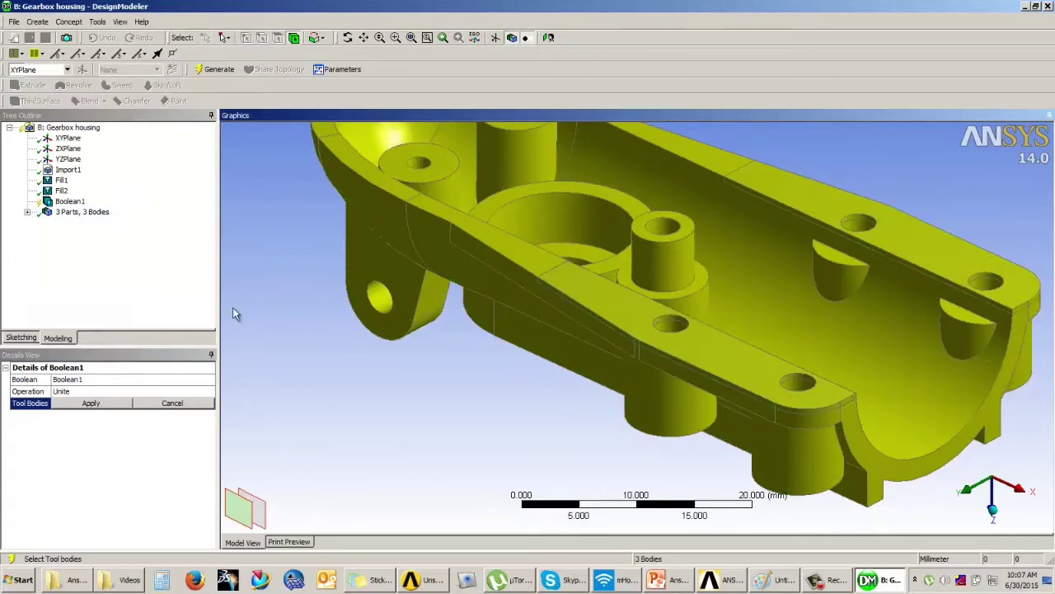
{"action": "left_click", "coordinate": [90, 402]}
{"action": "left_click", "coordinate": [216, 69]}
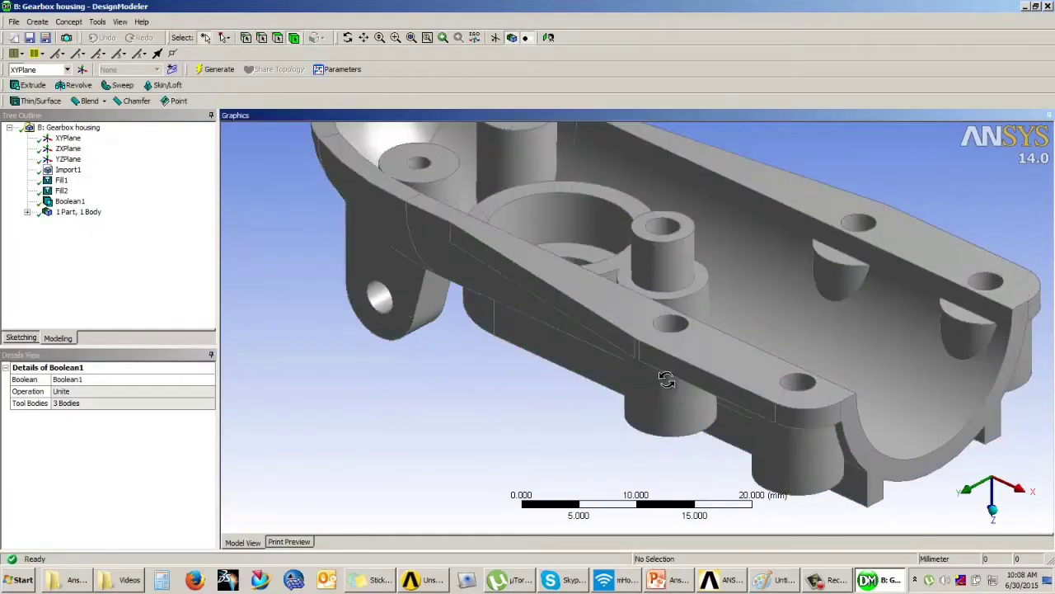
Step: Inspect the united housing from the inside and outside, checking the filled rims, bosses and bearing seat
{"action": "left_click_drag", "start_coordinate": [666, 379], "coordinate": [482, 317]}
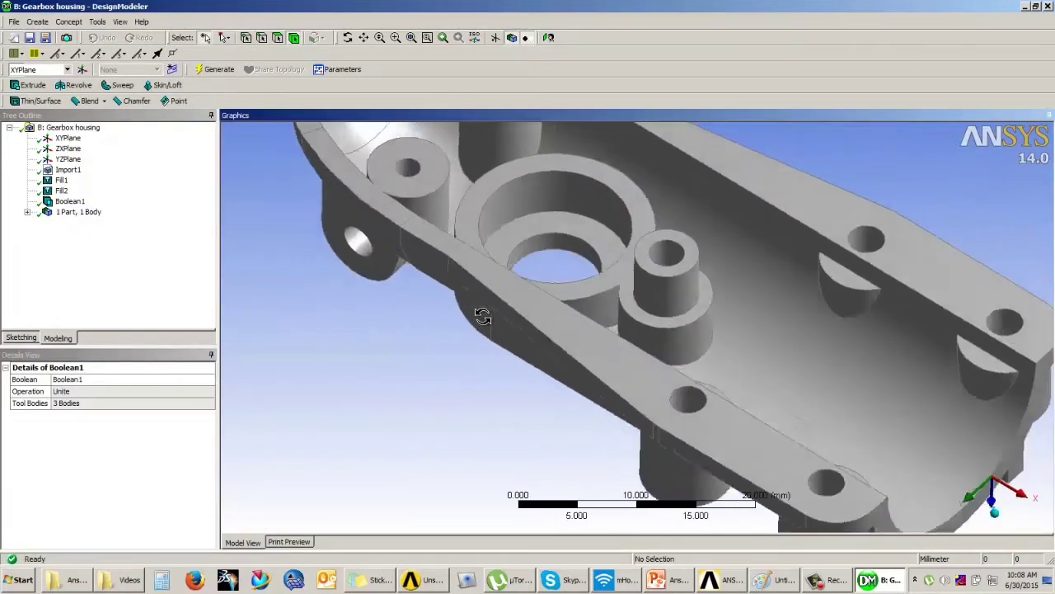
{"action": "middle_click_drag", "start_coordinate": [482, 316], "coordinate": [483, 307]}
{"action": "scroll", "coordinate": [487, 317], "scroll_direction": "up", "scroll_amount": 3}
{"action": "scroll", "coordinate": [488, 318], "scroll_direction": "down", "scroll_amount": 5}
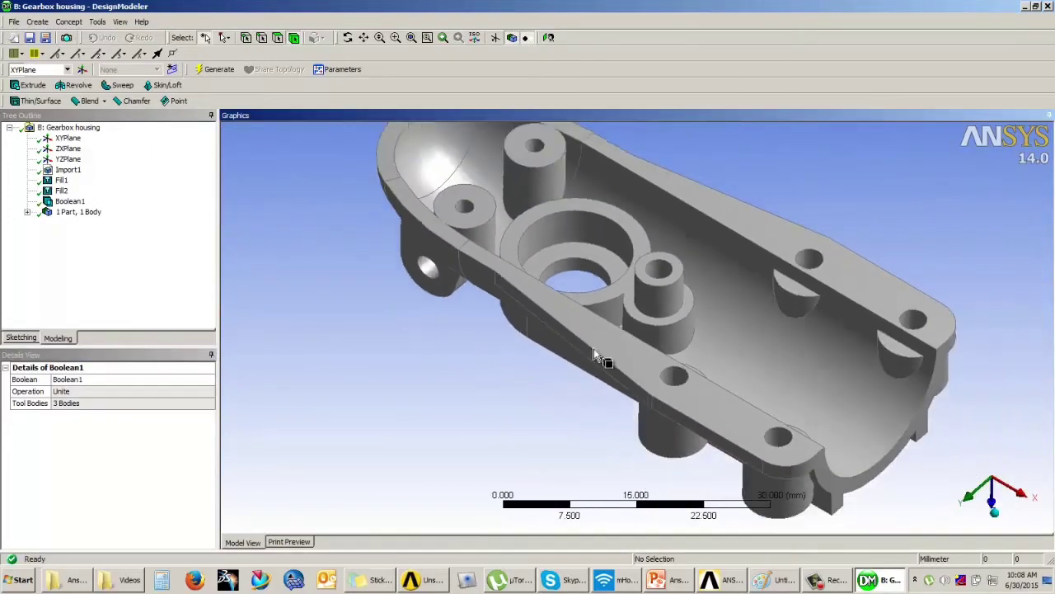
{"action": "middle_click_drag", "start_coordinate": [594, 353], "coordinate": [672, 342]}
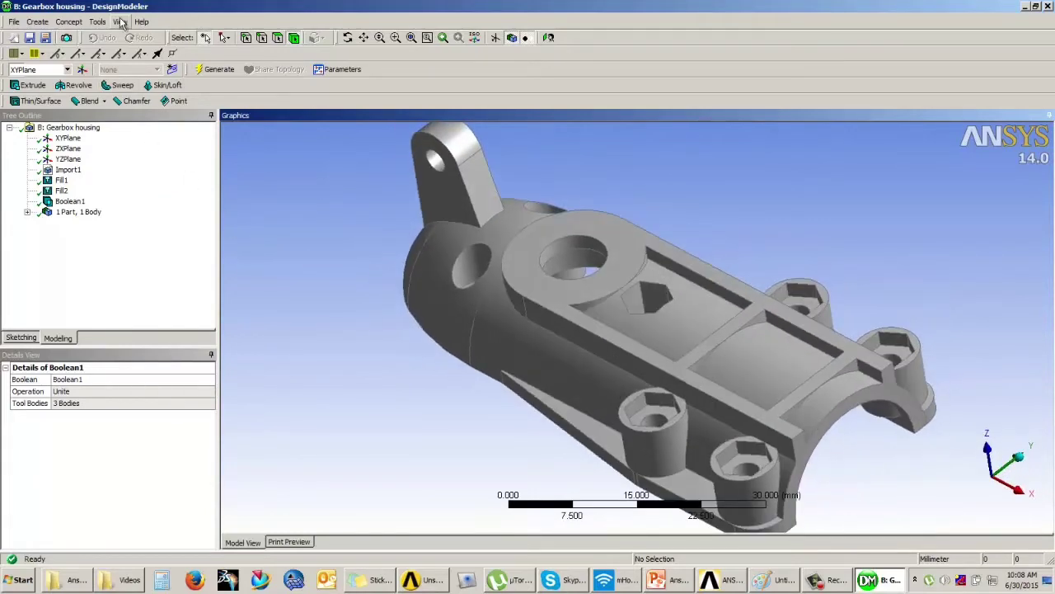
{"action": "middle_click_drag", "start_coordinate": [425, 359], "coordinate": [536, 324]}
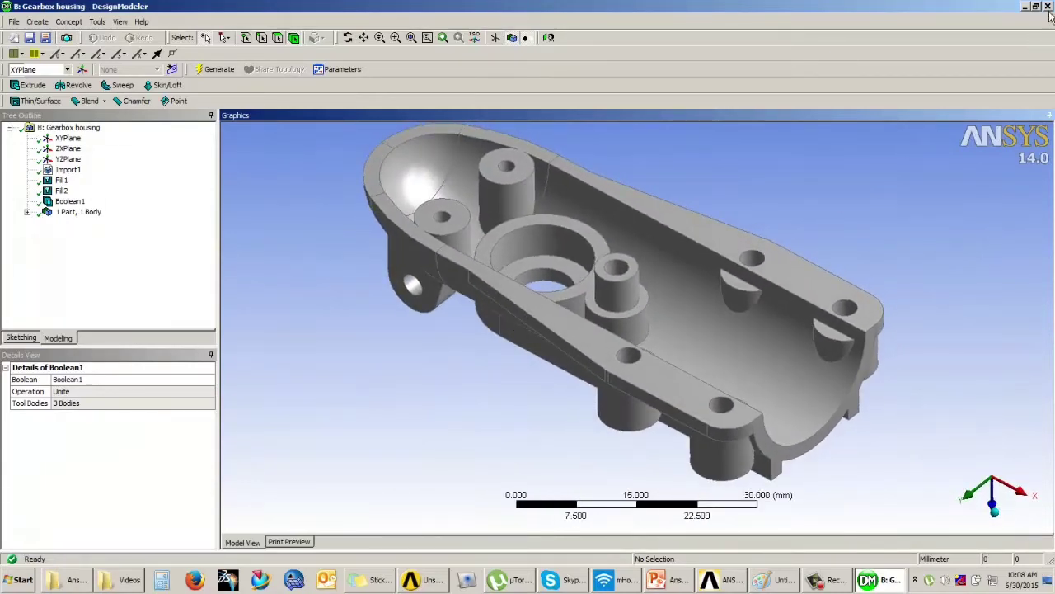
{"action": "middle_click_drag", "start_coordinate": [692, 225], "coordinate": [701, 221]}
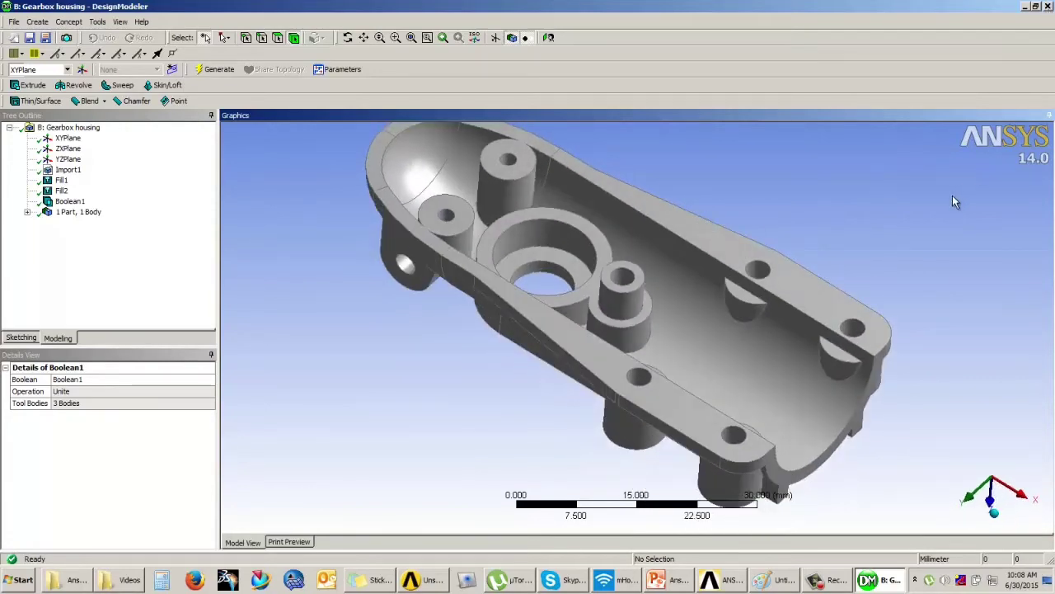
{"action": "middle_click_drag", "start_coordinate": [542, 288], "coordinate": [469, 116]}
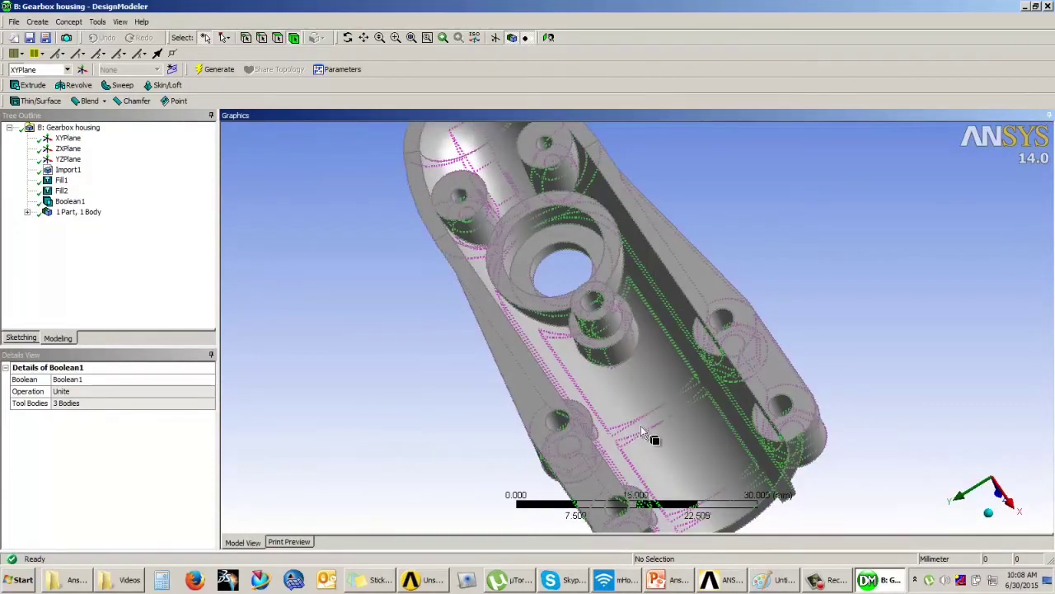
{"action": "left_click", "coordinate": [988, 512]}
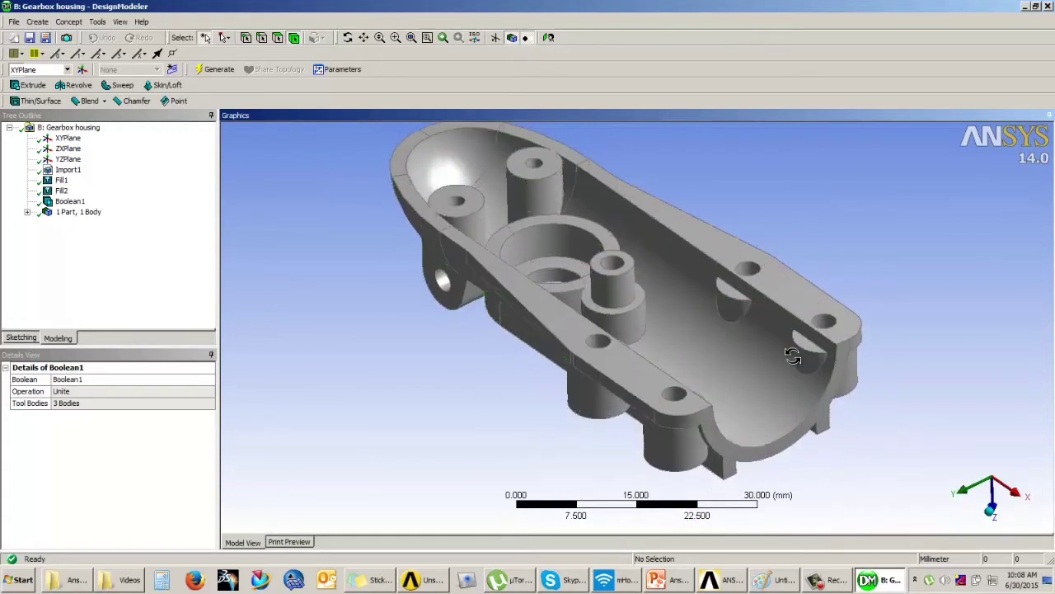
{"action": "middle_click_drag", "start_coordinate": [792, 357], "coordinate": [914, 224]}
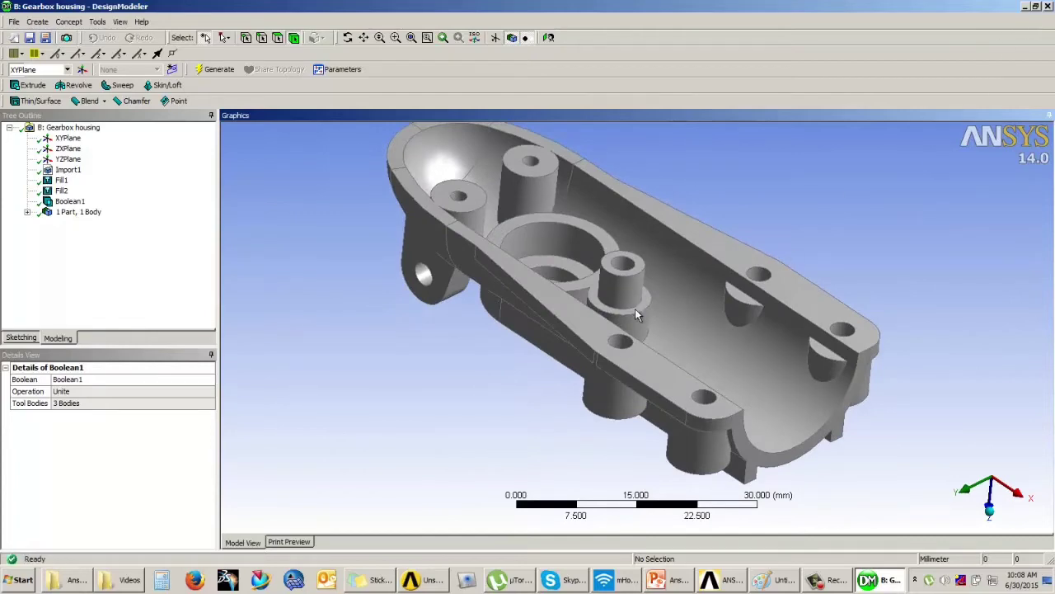
Step: Close DesignModeler and open the Model of the Gearbox housing system in Mechanical
{"action": "key", "text": "alt+F4"}
{"action": "left_click", "coordinate": [521, 285]}
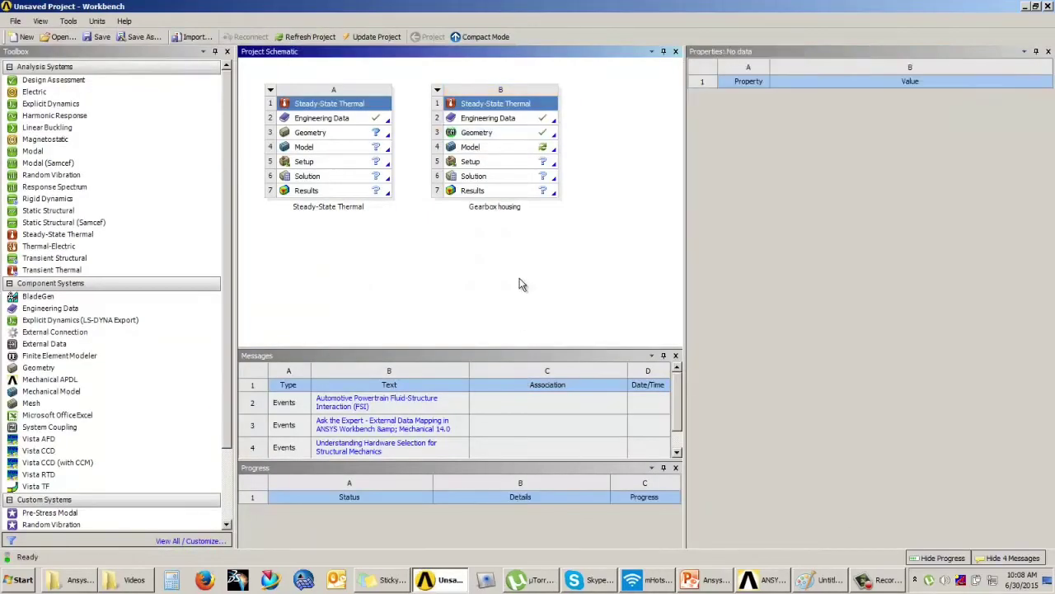
{"action": "left_click", "coordinate": [501, 147]}
{"action": "double_click", "coordinate": [485, 149]}
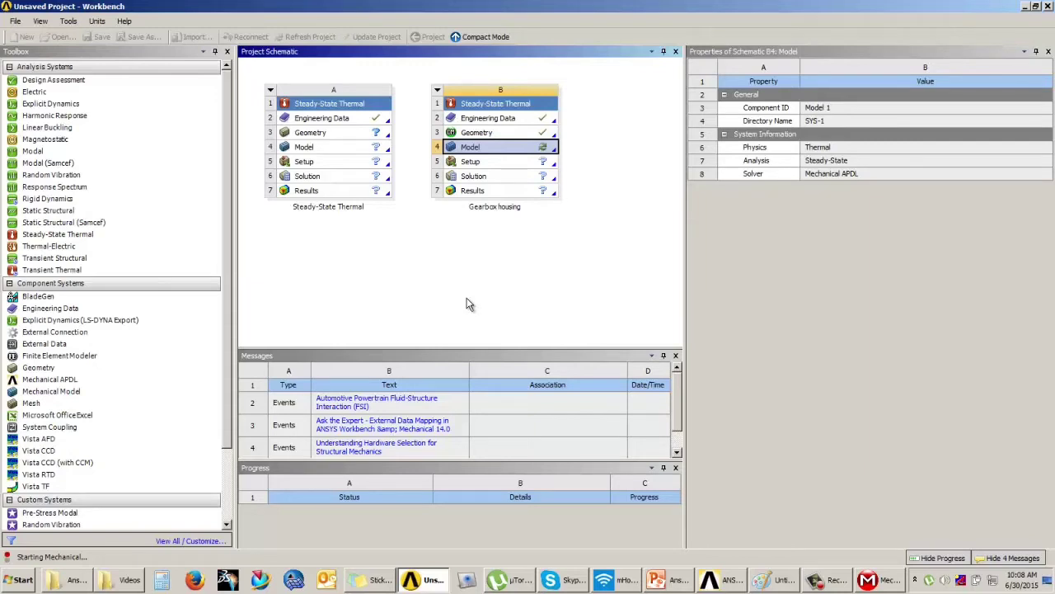
{"action": "mouse_move", "coordinate": [874, 580]}
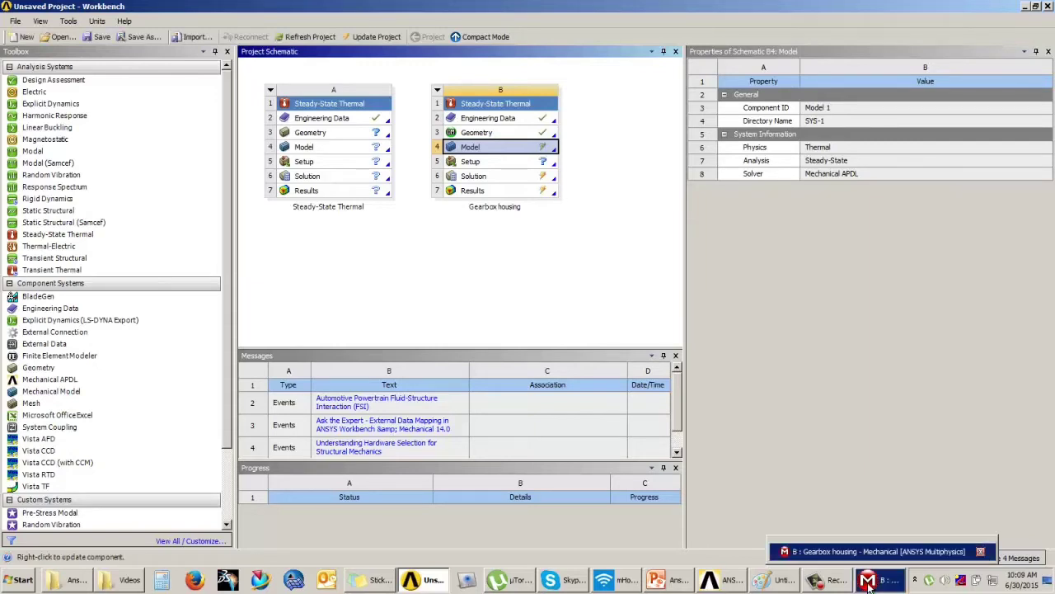
{"action": "left_click", "coordinate": [880, 582]}
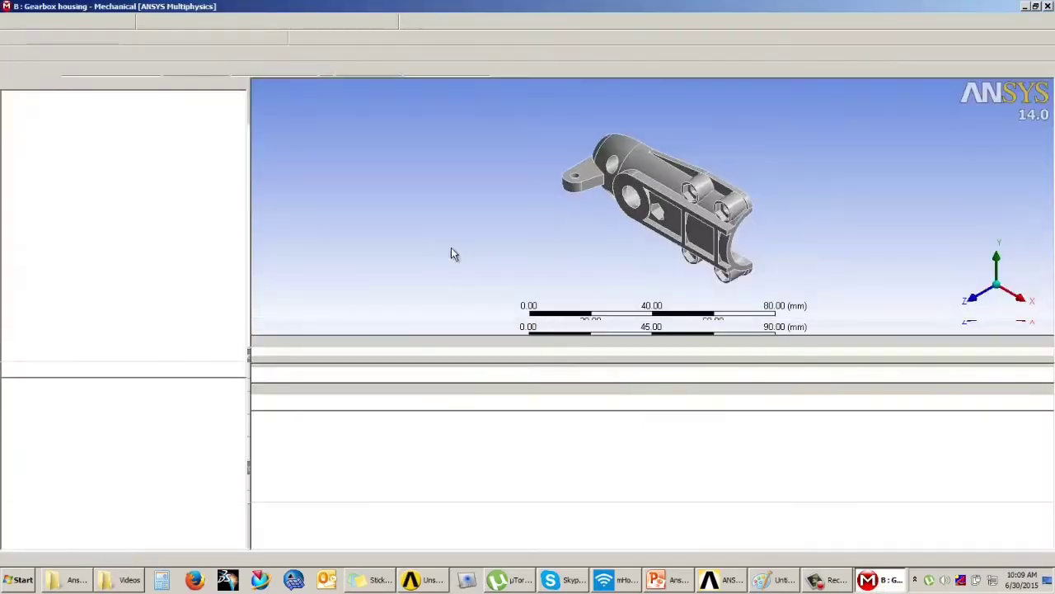
Step: Examine the housing model, then review the Steady-State Thermal environment's heat loads, conditions, initial temperature and analysis settings
{"action": "mouse_move", "coordinate": [556, 244]}
{"action": "middle_mouse_down"}
{"action": "mouse_move", "coordinate": [608, 173]}
{"action": "mouse_move", "coordinate": [575, 172]}
{"action": "middle_mouse_up"}
{"action": "scroll", "coordinate": [635, 227], "scroll_direction": "up", "scroll_amount": 2}
{"action": "scroll", "coordinate": [635, 227], "scroll_direction": "down", "scroll_amount": 1}
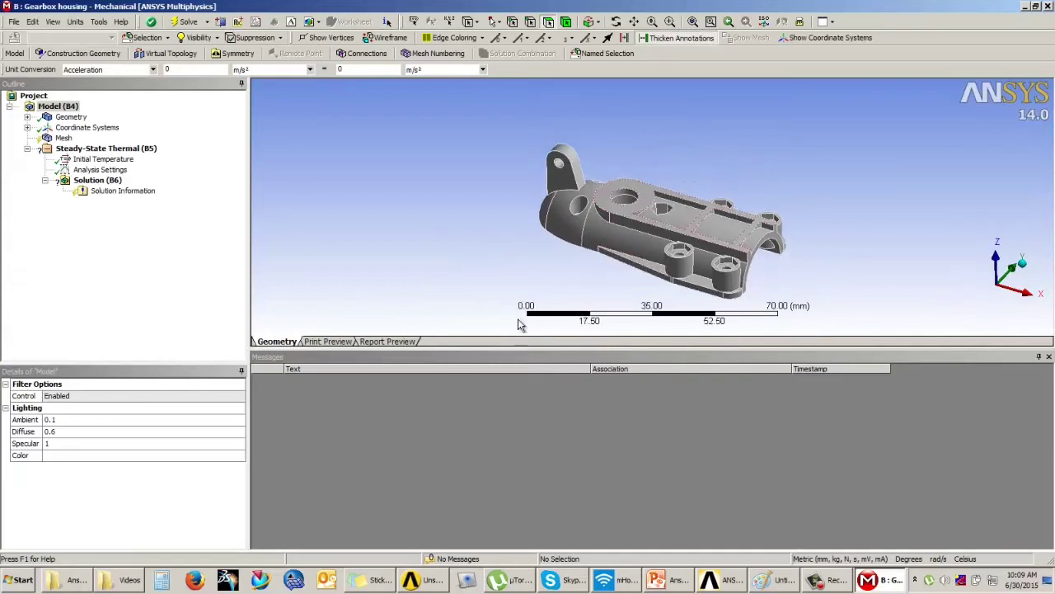
{"action": "left_click_drag", "start_coordinate": [495, 351], "coordinate": [498, 383]}
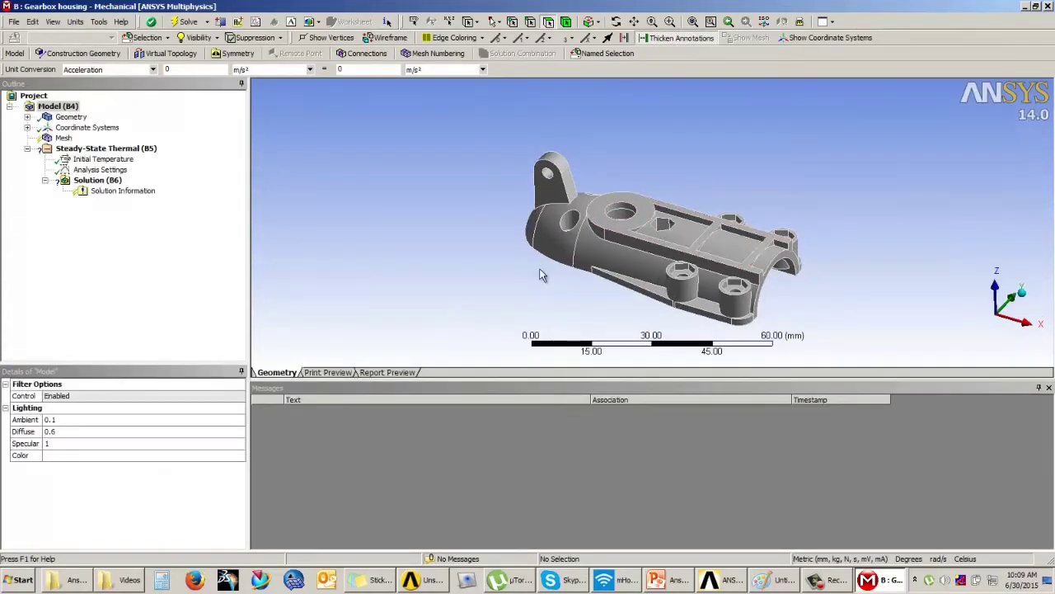
{"action": "middle_click_drag", "start_coordinate": [540, 275], "coordinate": [597, 251]}
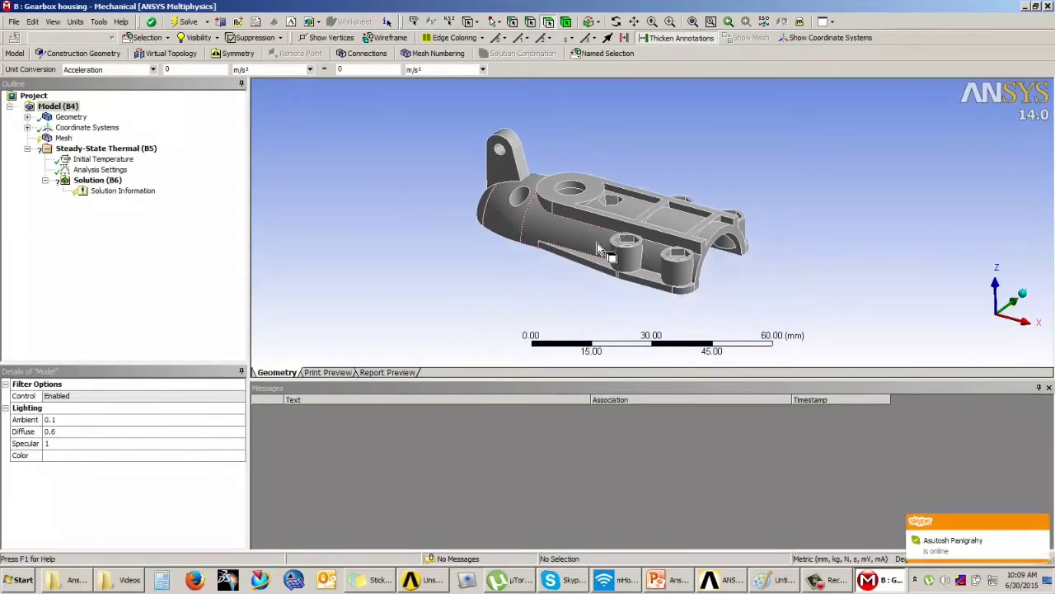
{"action": "scroll", "coordinate": [598, 248], "scroll_direction": "up", "scroll_amount": 1}
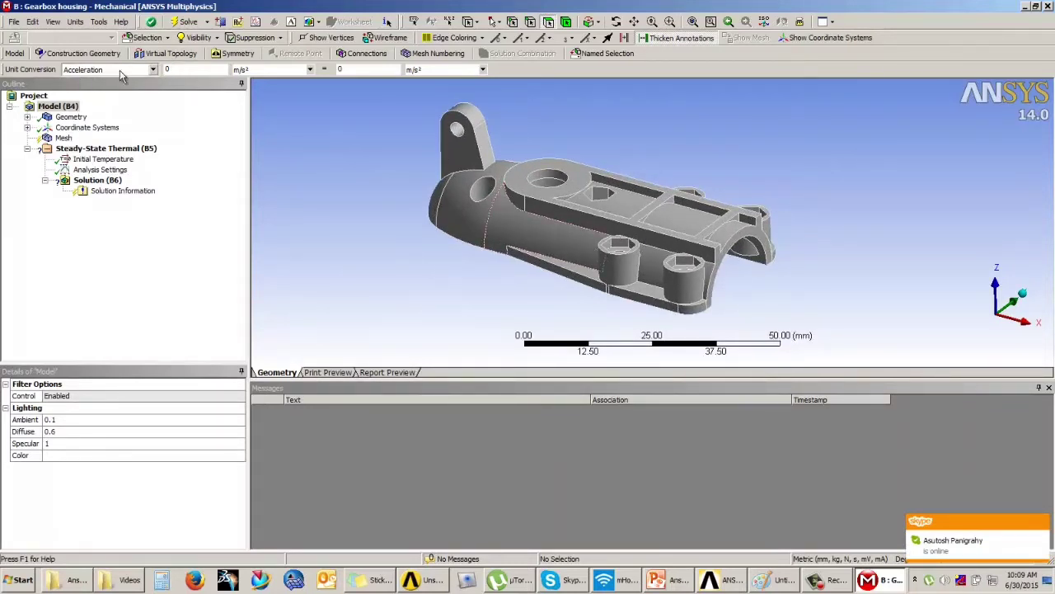
{"action": "left_click", "coordinate": [103, 149]}
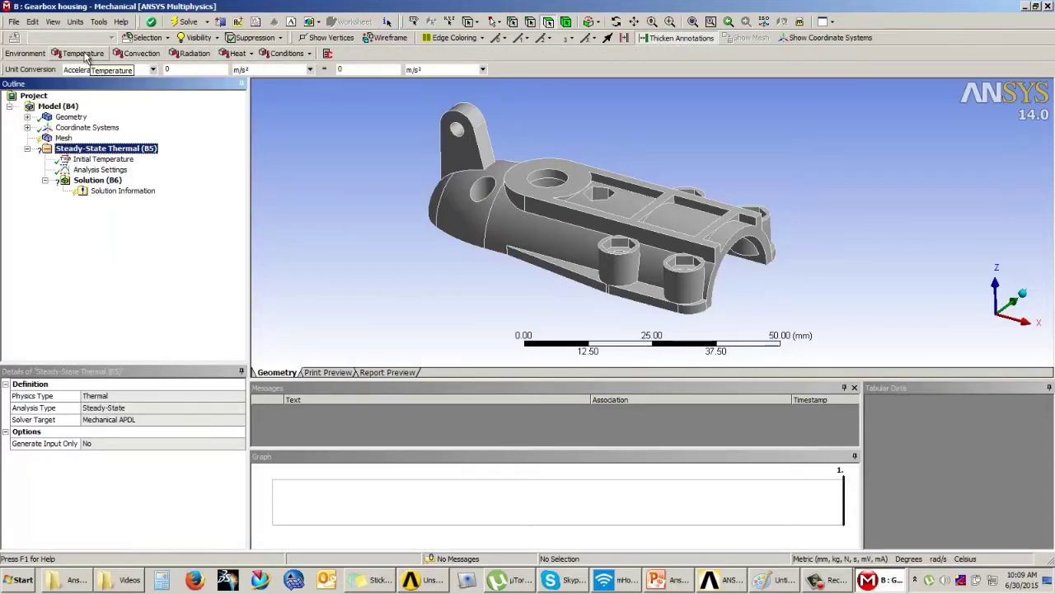
{"action": "left_click", "coordinate": [251, 54]}
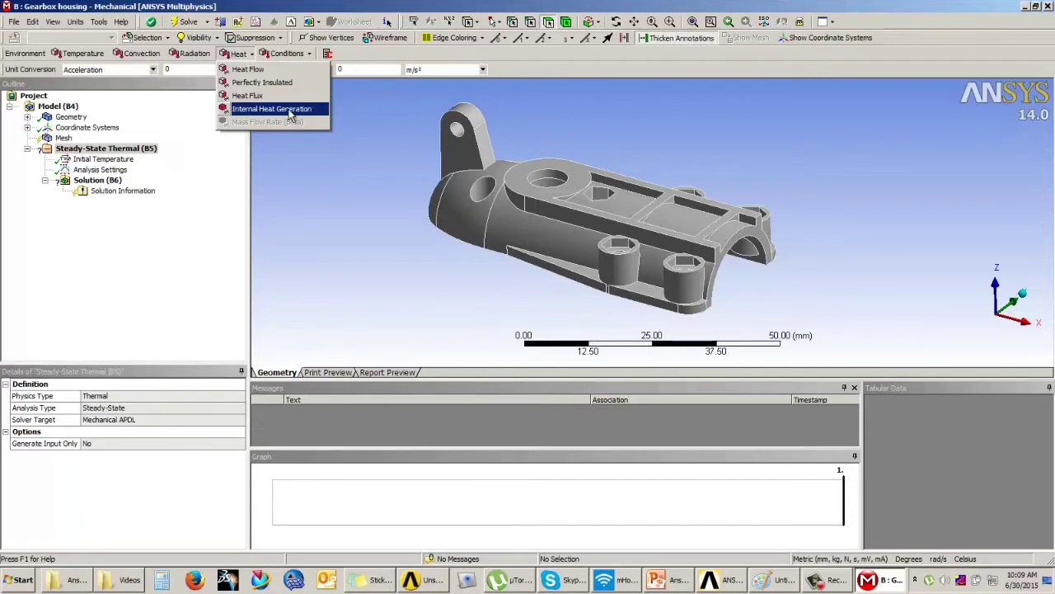
{"action": "left_click", "coordinate": [287, 54]}
{"action": "left_click", "coordinate": [285, 121]}
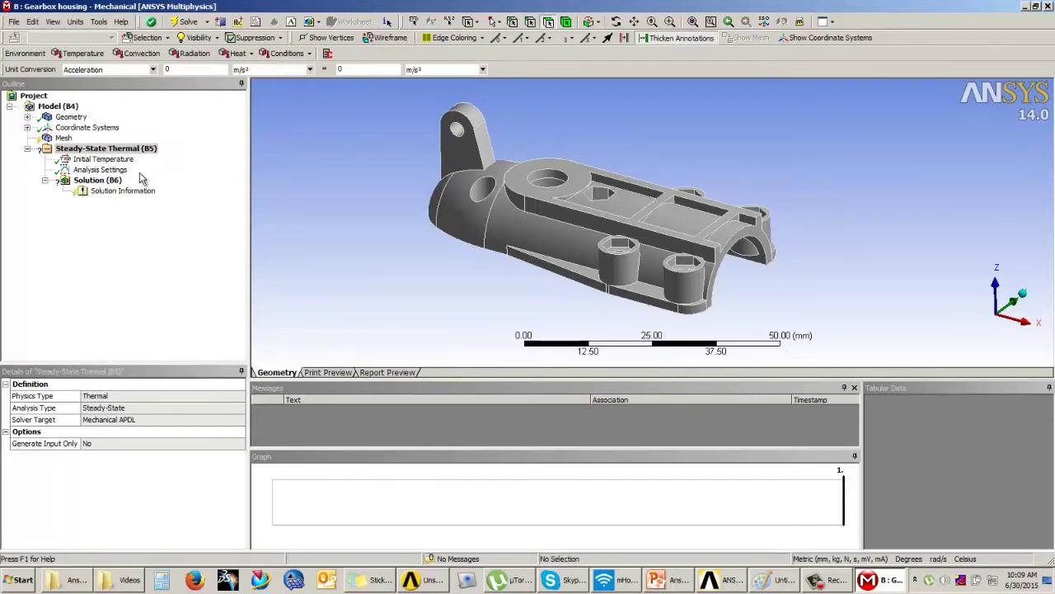
{"action": "left_click", "coordinate": [109, 159]}
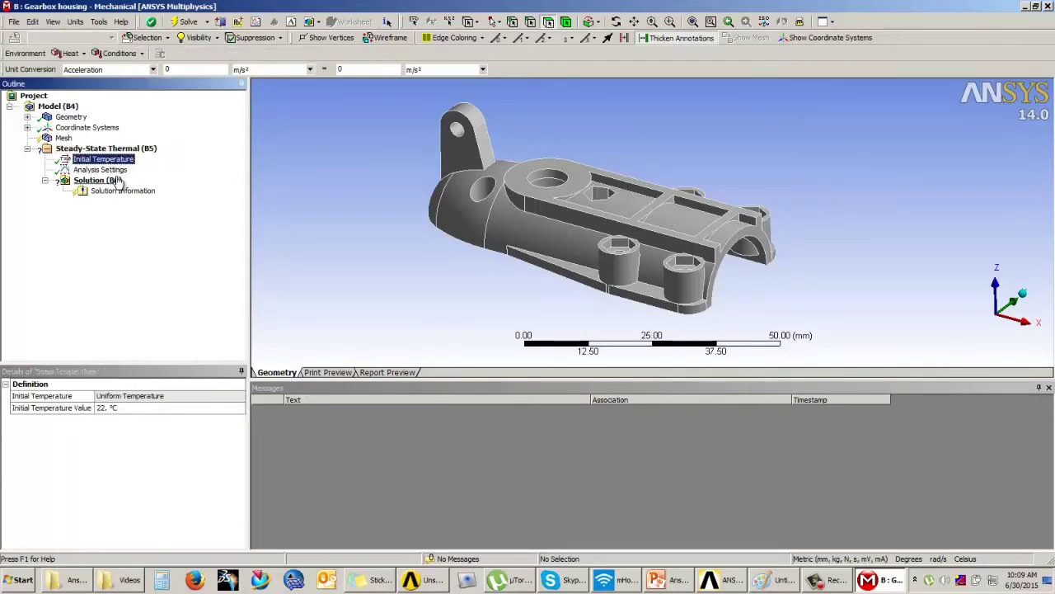
{"action": "key", "text": "Down"}
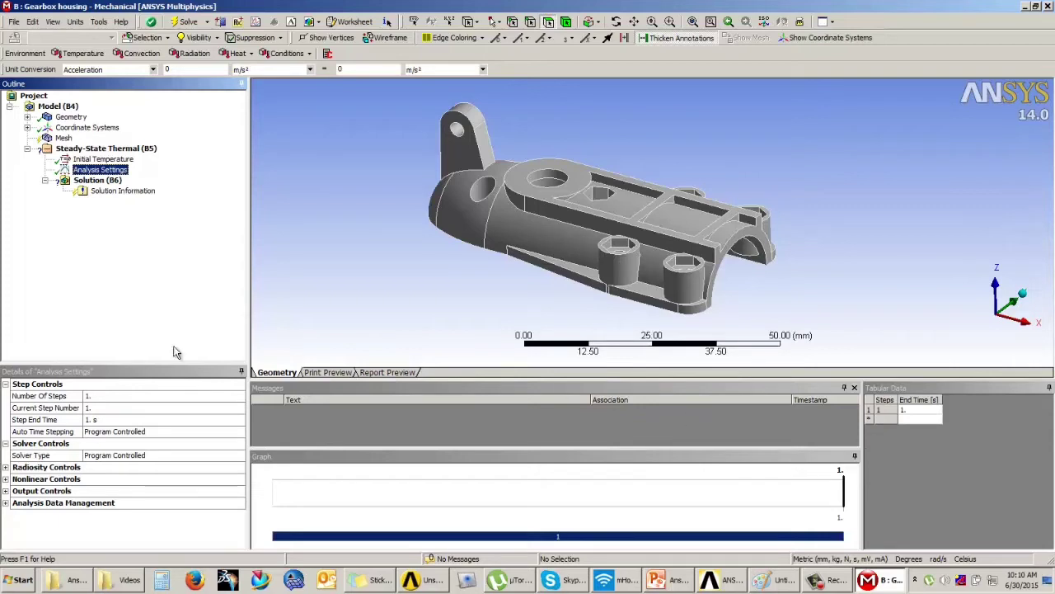
Step: Assign Aluminum Alloy as the material of the gearbox_housing1 body
{"action": "left_click", "coordinate": [28, 117]}
{"action": "mouse_move", "coordinate": [387, 229]}
{"action": "middle_mouse_down"}
{"action": "mouse_move", "coordinate": [389, 219]}
{"action": "mouse_move", "coordinate": [388, 233]}
{"action": "middle_mouse_up"}
{"action": "left_click", "coordinate": [99, 128]}
{"action": "left_click", "coordinate": [165, 468]}
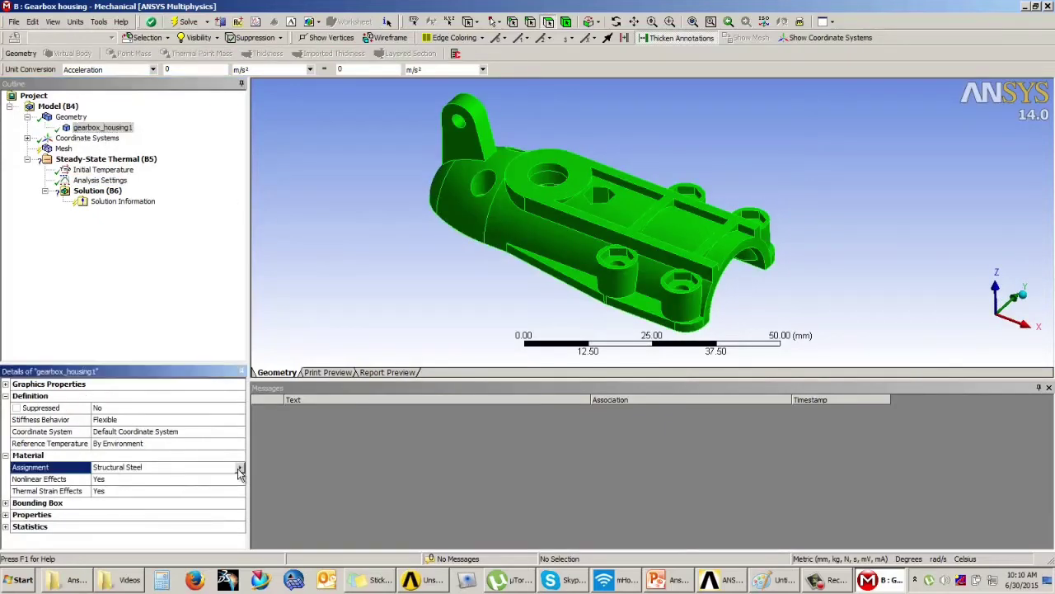
{"action": "left_click", "coordinate": [239, 467]}
{"action": "left_click", "coordinate": [282, 478]}
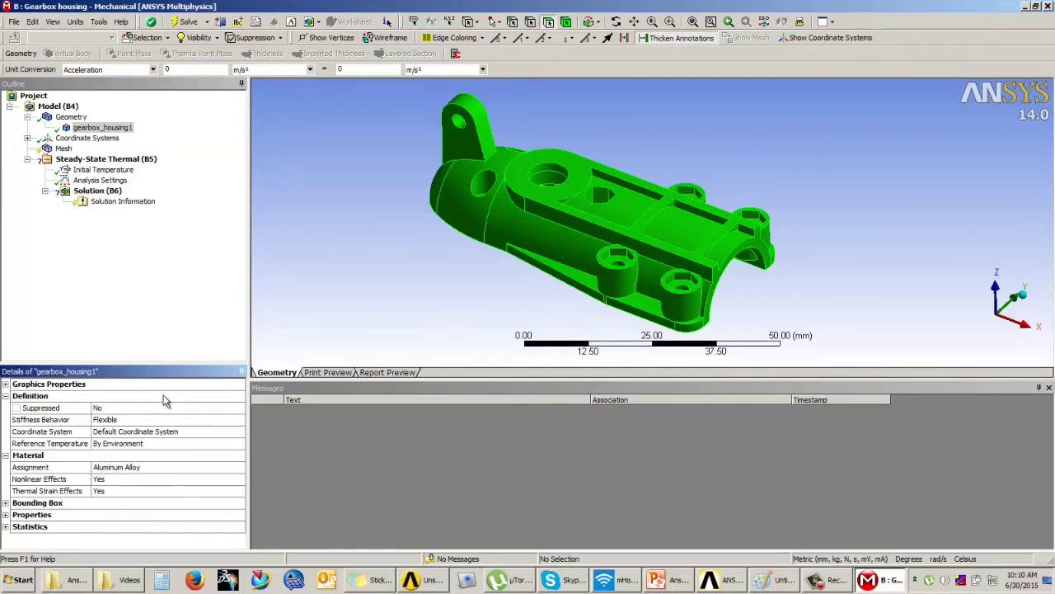
{"action": "left_click", "coordinate": [169, 299]}
Step: Generate the housing's mesh with the default settings and turn the model to view its meshed interior
{"action": "left_click", "coordinate": [63, 149]}
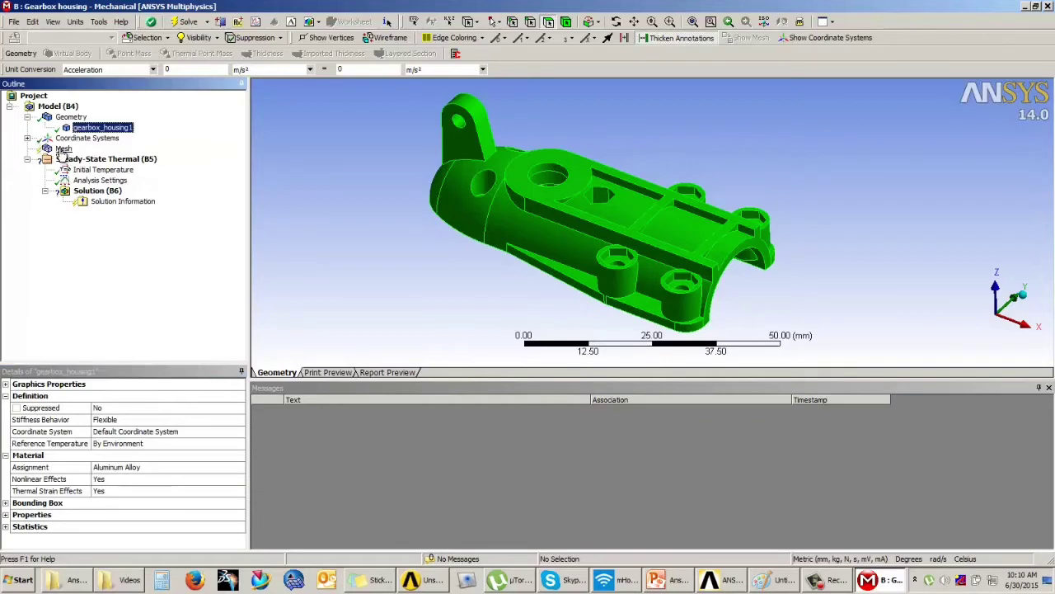
{"action": "mouse_move", "coordinate": [417, 247]}
{"action": "middle_mouse_down"}
{"action": "mouse_move", "coordinate": [426, 227]}
{"action": "mouse_move", "coordinate": [411, 235]}
{"action": "middle_mouse_up"}
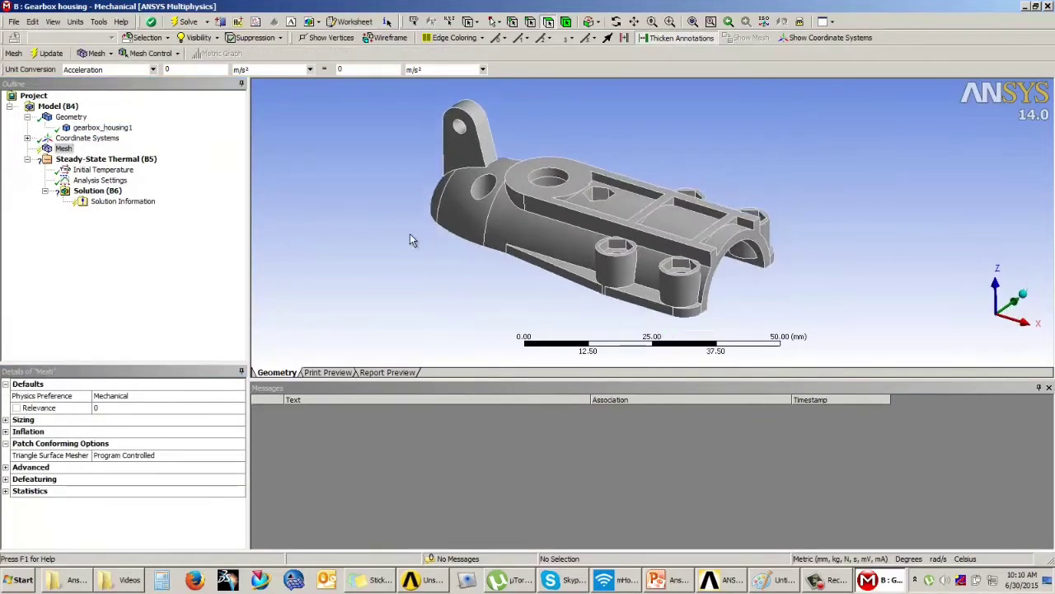
{"action": "left_click", "coordinate": [52, 54]}
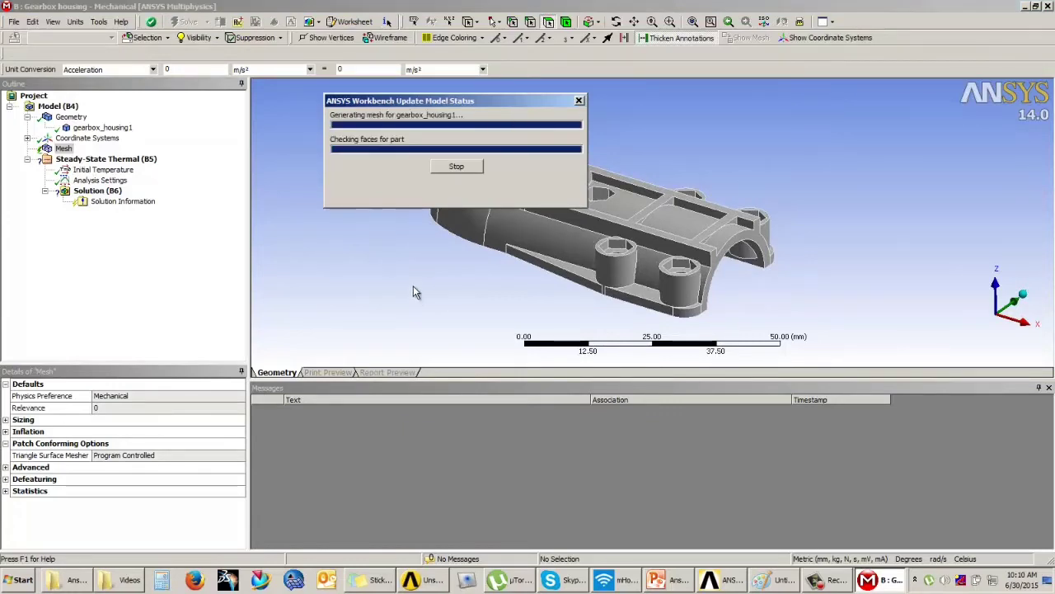
{"action": "middle_click_drag", "start_coordinate": [454, 283], "coordinate": [511, 194]}
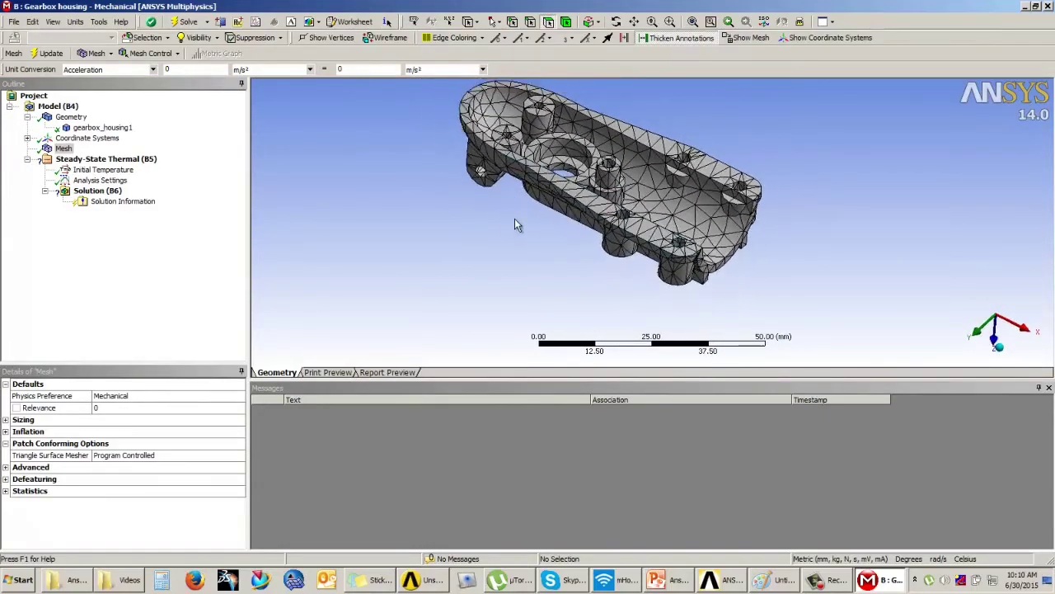
Step: Set the mesh sizing's advanced size function to On: Proximity and Curvature and review the resulting sizing settings
{"action": "middle_click_drag", "start_coordinate": [508, 157], "coordinate": [491, 201], "text": "ctrl"}
{"action": "scroll", "coordinate": [536, 234], "scroll_direction": "up", "scroll_amount": 2}
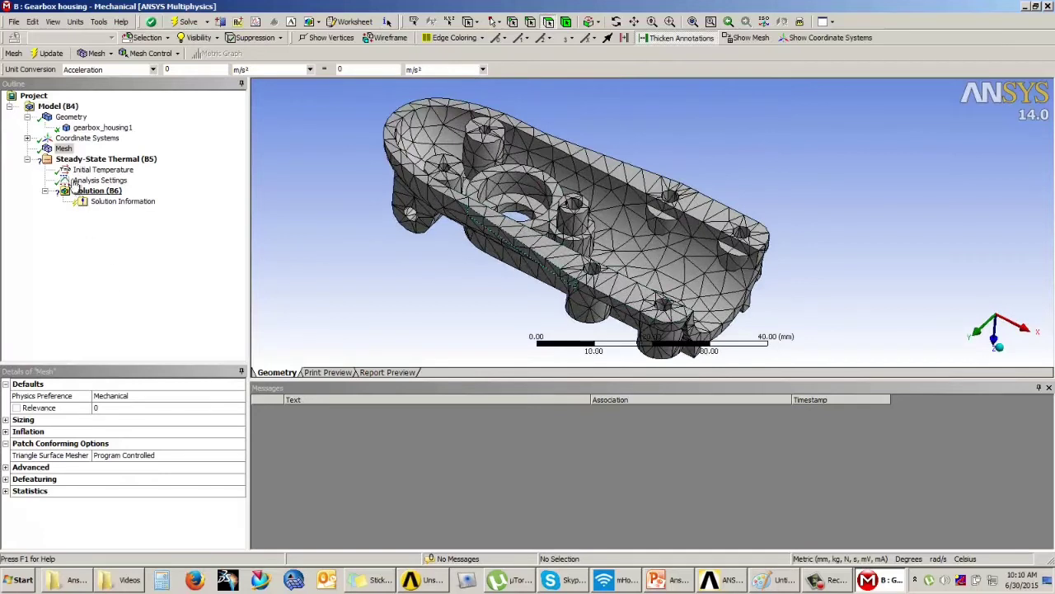
{"action": "double_click", "coordinate": [13, 421]}
{"action": "left_click", "coordinate": [219, 432]}
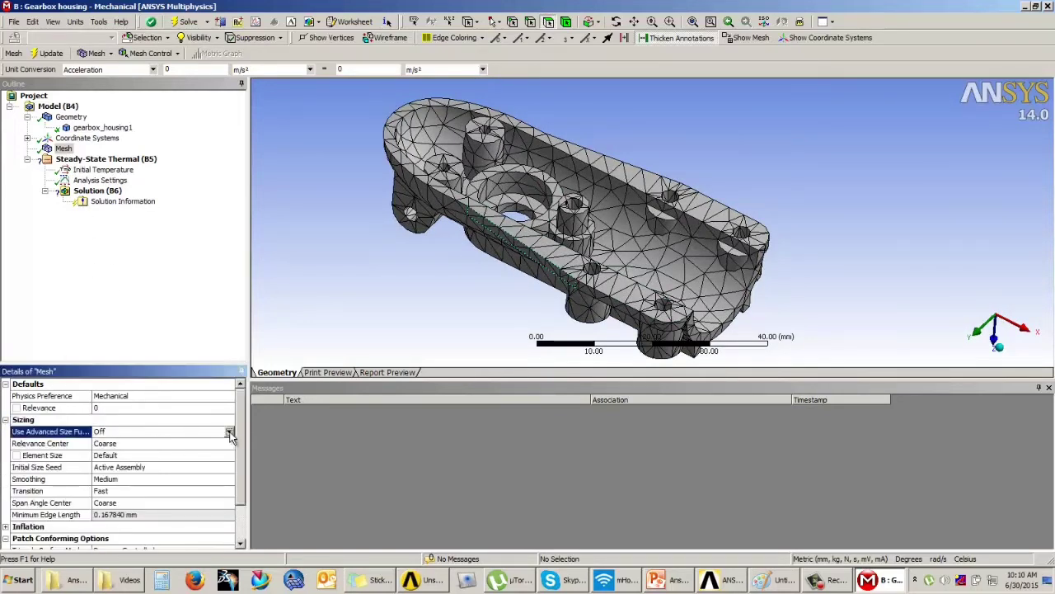
{"action": "left_click", "coordinate": [229, 432]}
{"action": "left_click", "coordinate": [137, 451]}
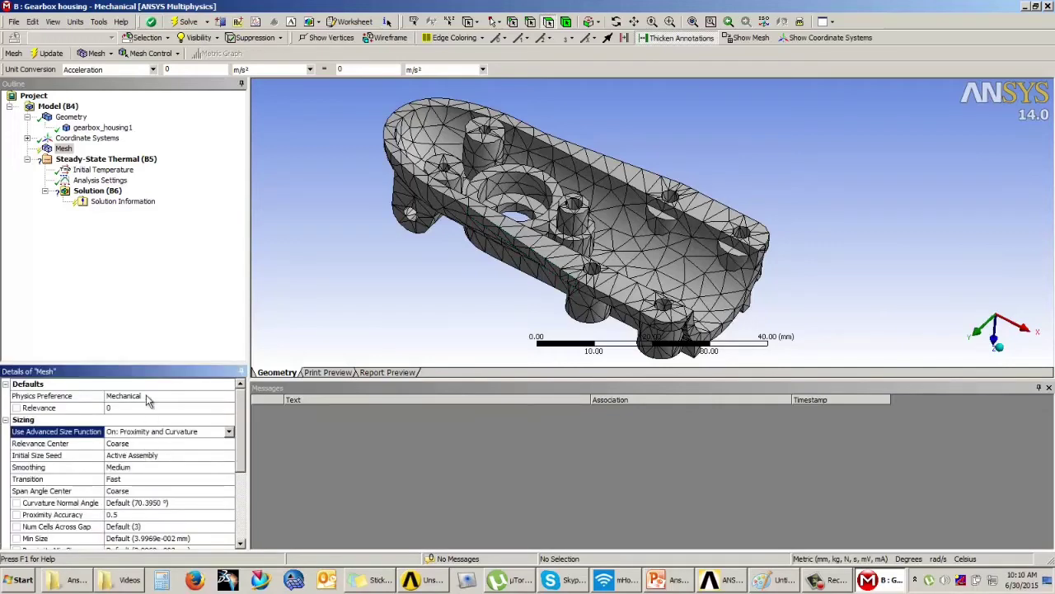
{"action": "left_click_drag", "start_coordinate": [242, 412], "coordinate": [243, 454]}
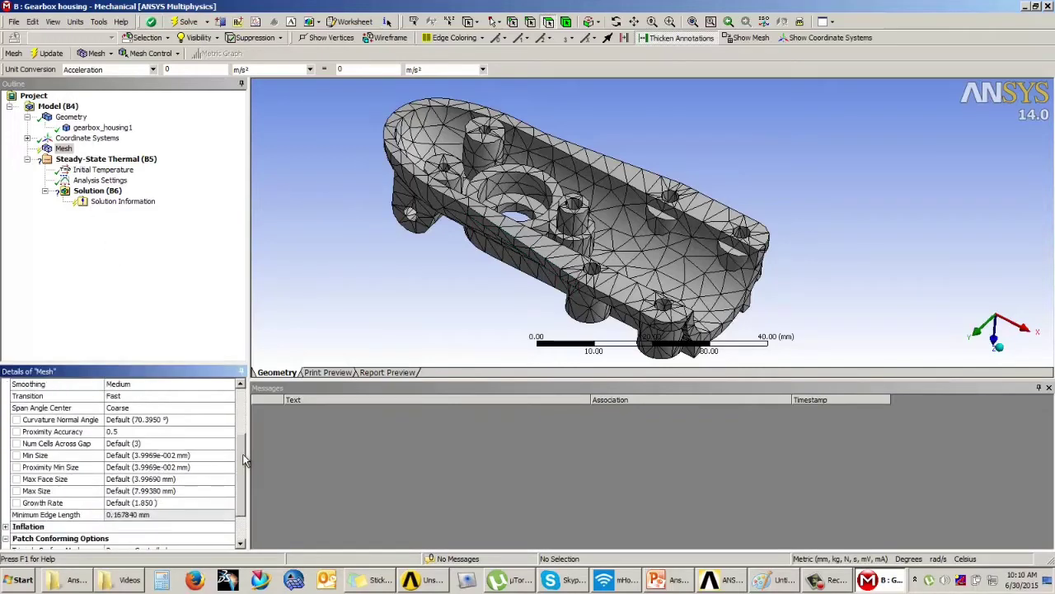
Step: Update the housing's mesh with the new sizing and turn the model to inspect its meshed interior
{"action": "left_click", "coordinate": [47, 52]}
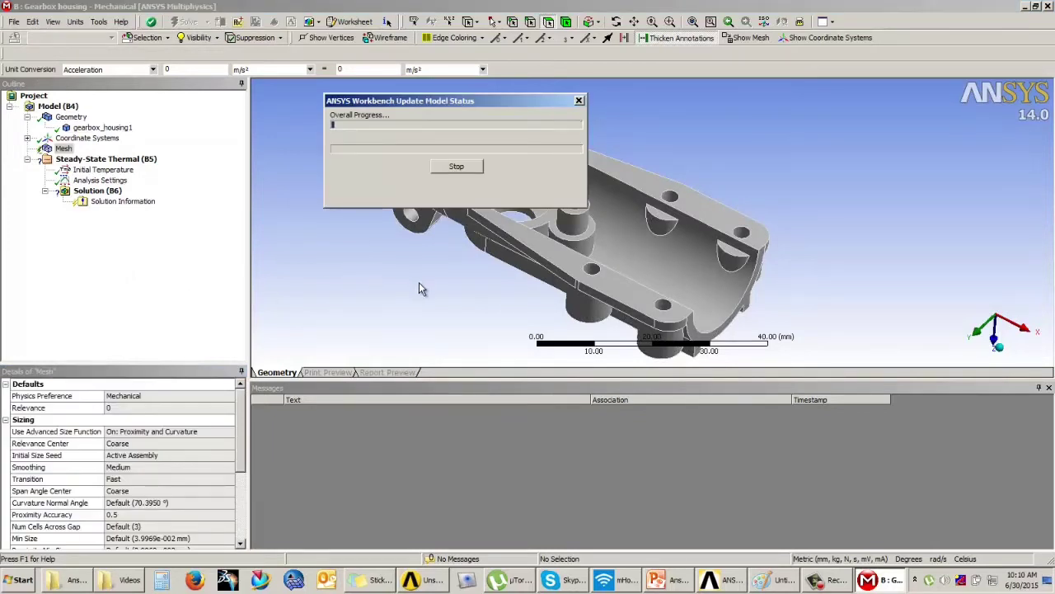
{"action": "left_click_drag", "start_coordinate": [445, 102], "coordinate": [237, 69]}
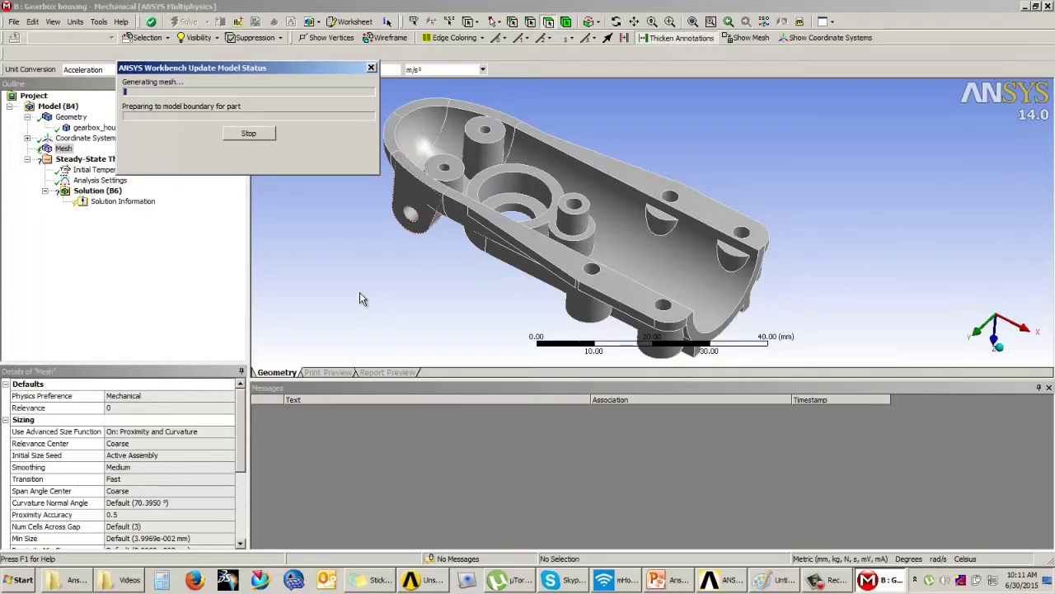
{"action": "middle_click_drag", "start_coordinate": [436, 297], "coordinate": [474, 280]}
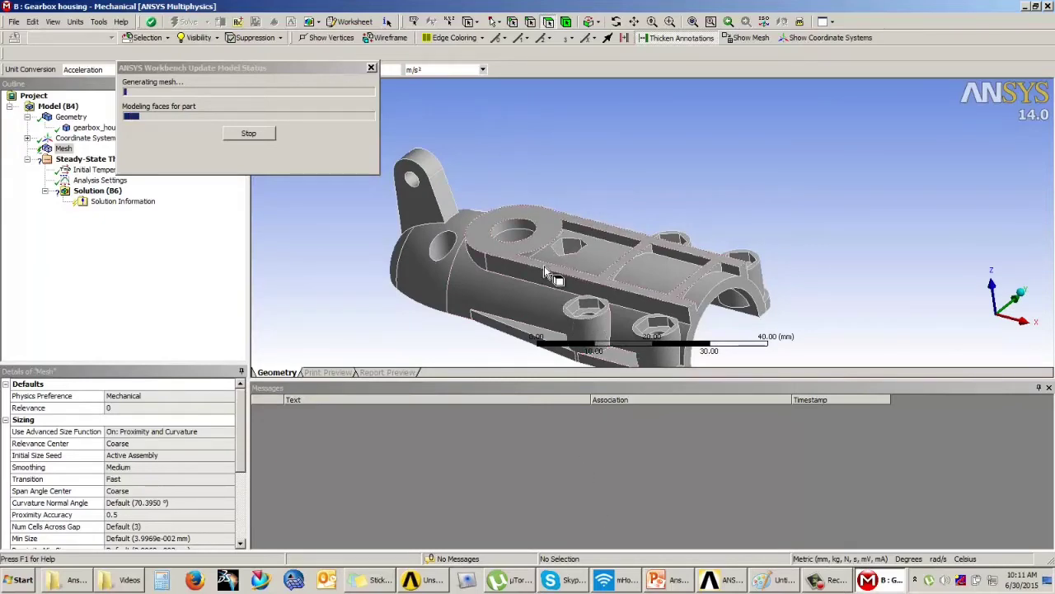
{"action": "left_click_drag", "start_coordinate": [544, 253], "coordinate": [647, 185], "text": "ctrl"}
{"action": "middle_click_drag", "start_coordinate": [706, 288], "coordinate": [661, 237], "text": "ctrl"}
{"action": "scroll", "coordinate": [659, 237], "scroll_direction": "up", "scroll_amount": 2}
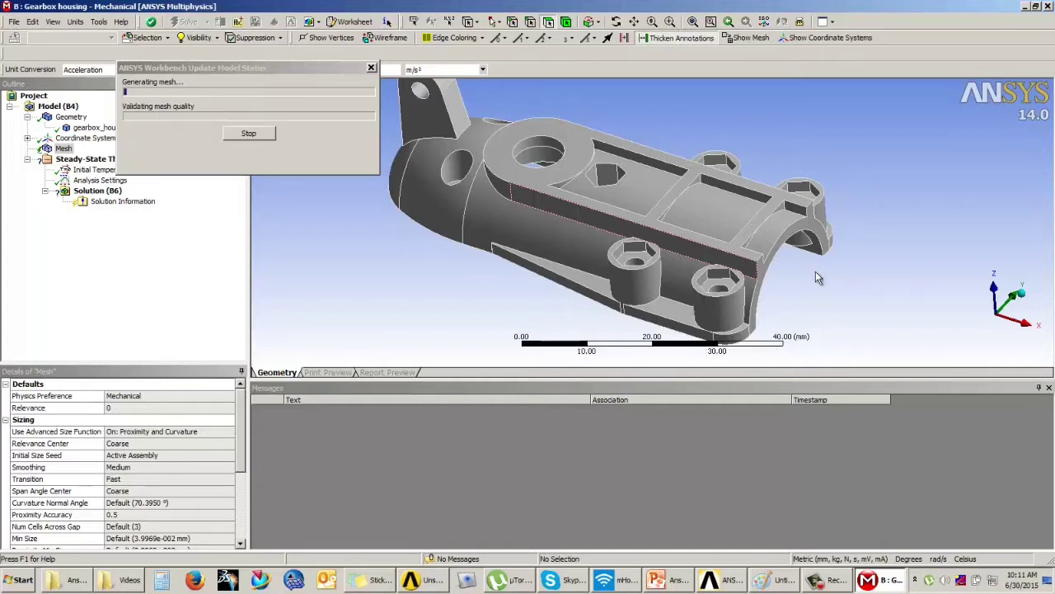
{"action": "left_click", "coordinate": [818, 582]}
{"action": "left_click", "coordinate": [744, 325]}
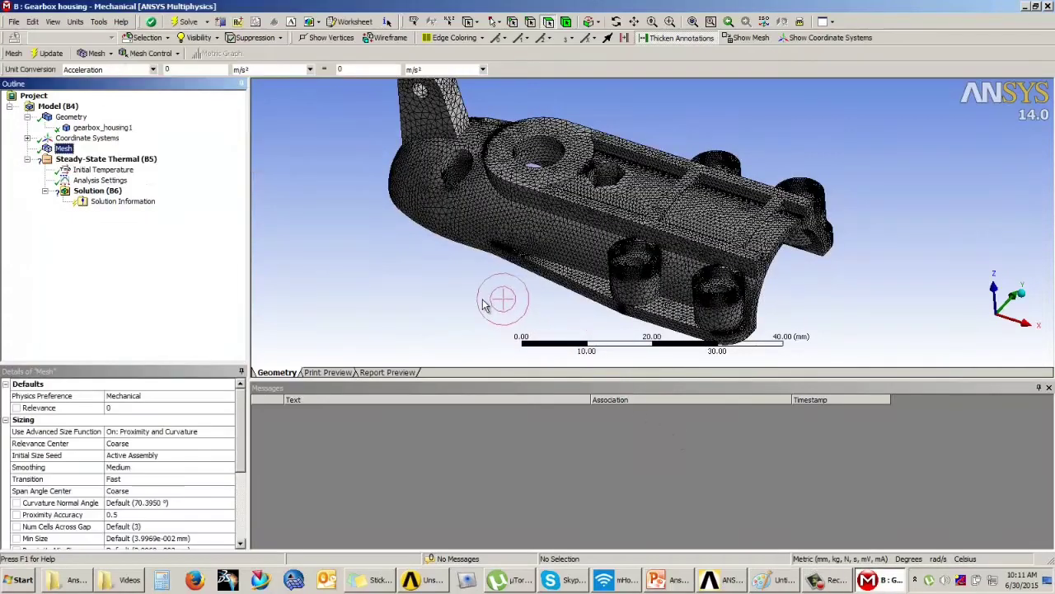
{"action": "mouse_move", "coordinate": [485, 305]}
{"action": "middle_mouse_down"}
{"action": "mouse_move", "coordinate": [458, 269]}
{"action": "mouse_move", "coordinate": [503, 206]}
{"action": "mouse_move", "coordinate": [504, 229]}
{"action": "mouse_move", "coordinate": [577, 261]}
{"action": "mouse_move", "coordinate": [440, 236]}
{"action": "mouse_move", "coordinate": [376, 197]}
{"action": "mouse_move", "coordinate": [464, 238]}
{"action": "mouse_move", "coordinate": [408, 245]}
{"action": "mouse_move", "coordinate": [483, 265]}
{"action": "mouse_move", "coordinate": [448, 283]}
{"action": "mouse_move", "coordinate": [305, 309]}
{"action": "mouse_move", "coordinate": [414, 258]}
{"action": "mouse_move", "coordinate": [495, 198]}
{"action": "mouse_move", "coordinate": [473, 118]}
{"action": "mouse_move", "coordinate": [408, 140]}
{"action": "mouse_move", "coordinate": [421, 147]}
{"action": "middle_mouse_up"}
{"action": "scroll", "coordinate": [551, 249], "scroll_direction": "up", "scroll_amount": 5}
{"action": "scroll", "coordinate": [419, 262], "scroll_direction": "down", "scroll_amount": 10}
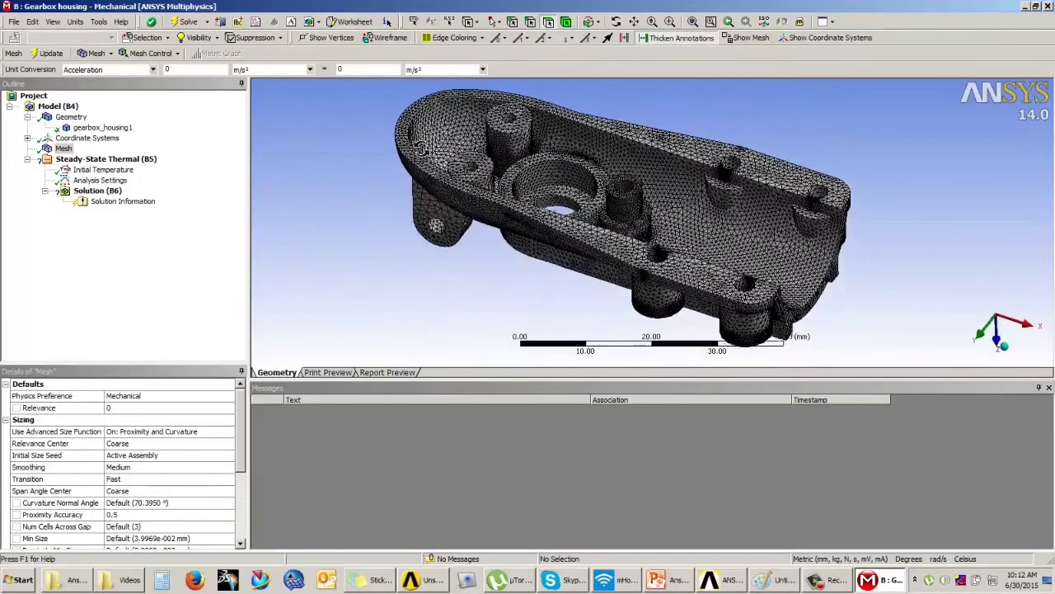
Step: Show the mesh statistics with the node and element counts and chart the Element Quality mesh metric
{"action": "left_click", "coordinate": [238, 507]}
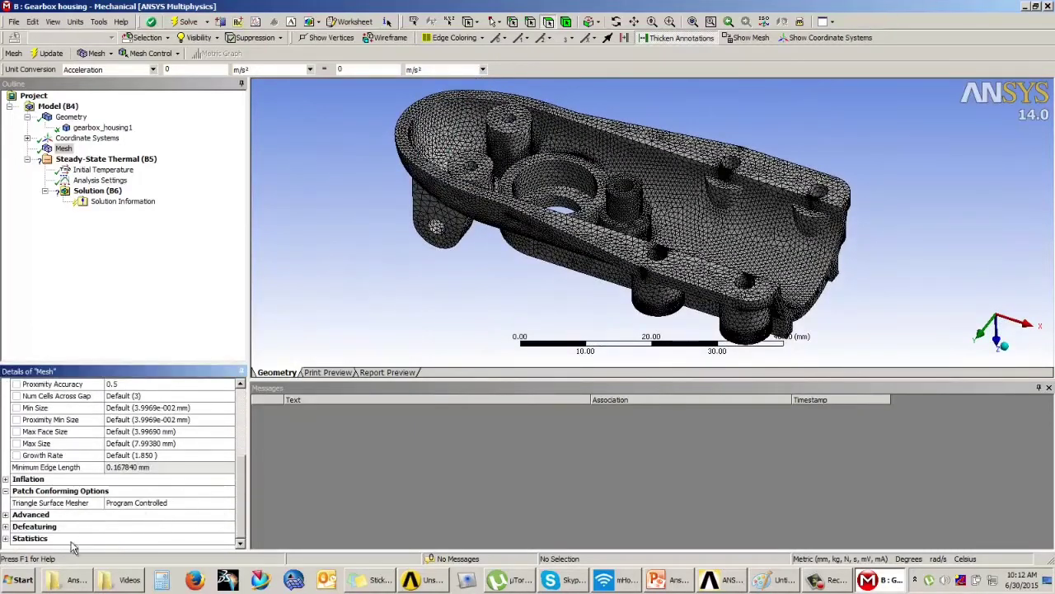
{"action": "left_click", "coordinate": [7, 538]}
{"action": "scroll", "coordinate": [239, 491], "scroll_direction": "down", "scroll_amount": 1}
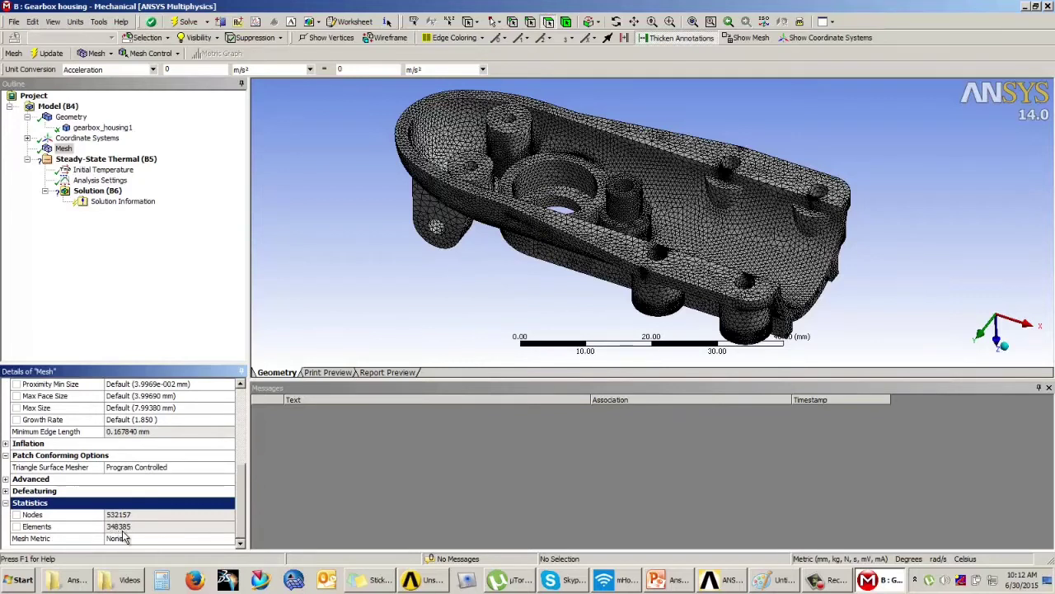
{"action": "left_click", "coordinate": [210, 542]}
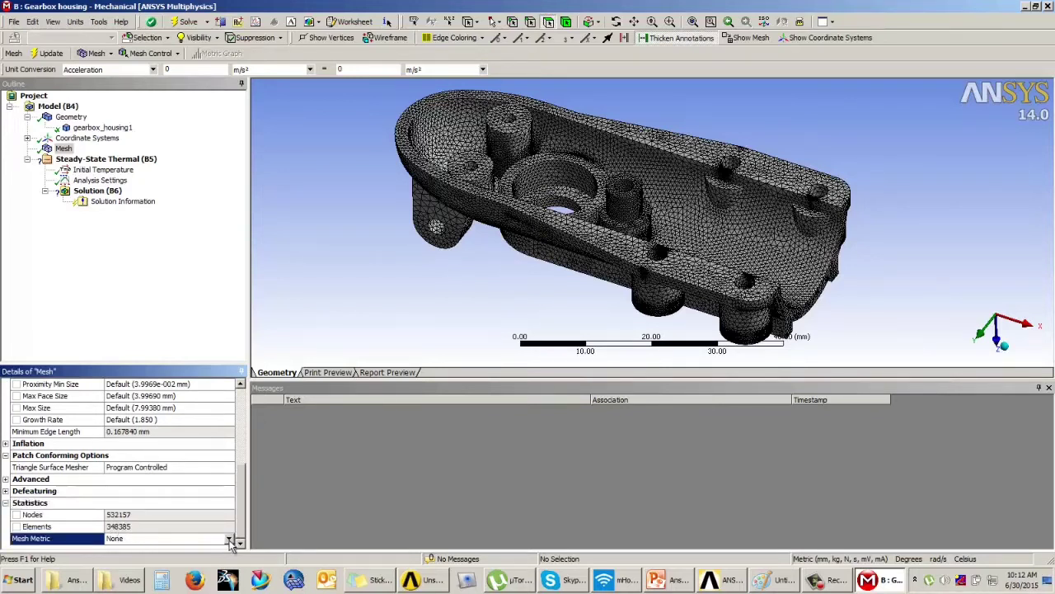
{"action": "left_click", "coordinate": [229, 539]}
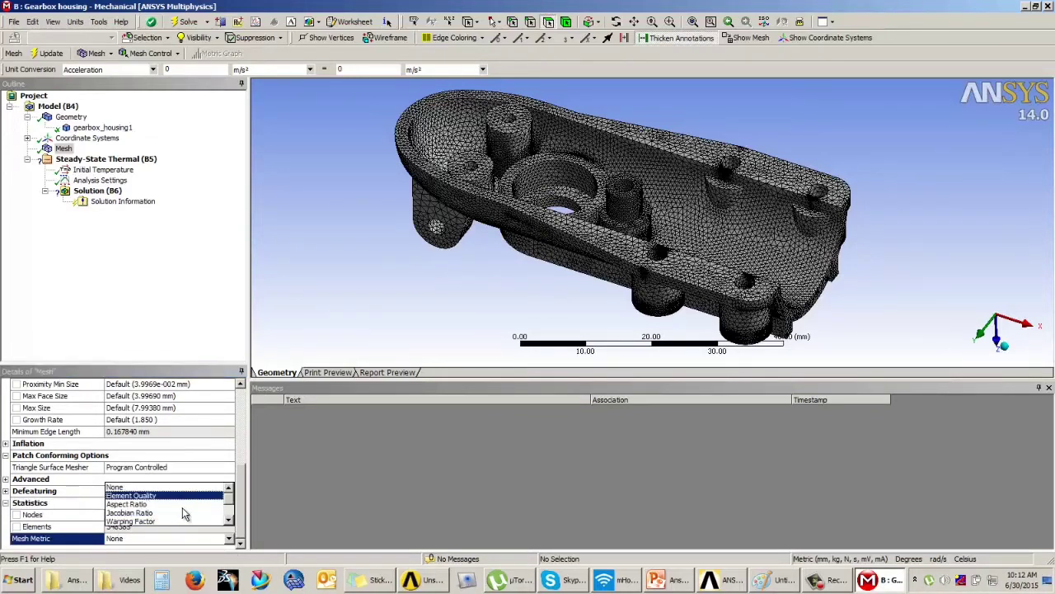
{"action": "left_click", "coordinate": [183, 508]}
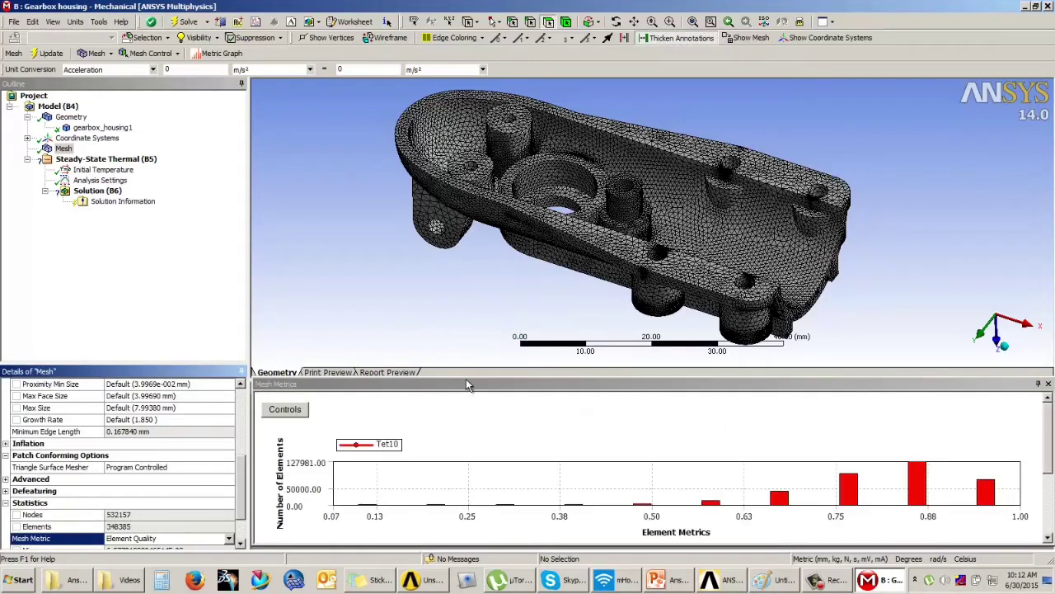
Step: Enlarge the element quality chart and display the elements belonging to its individual higher-quality bars
{"action": "left_click_drag", "start_coordinate": [467, 377], "coordinate": [470, 307]}
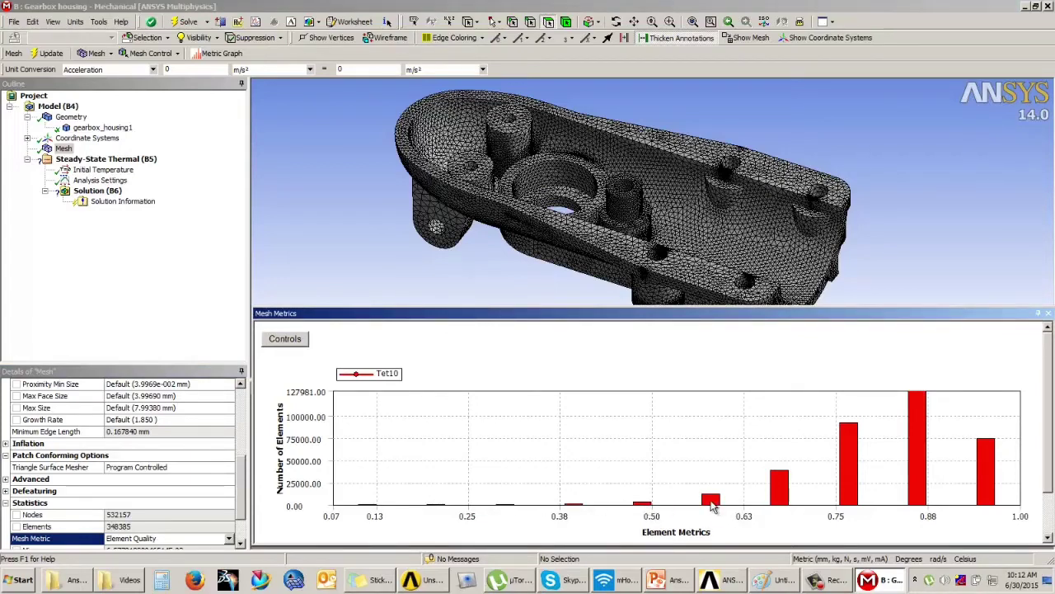
{"action": "left_click", "coordinate": [786, 484]}
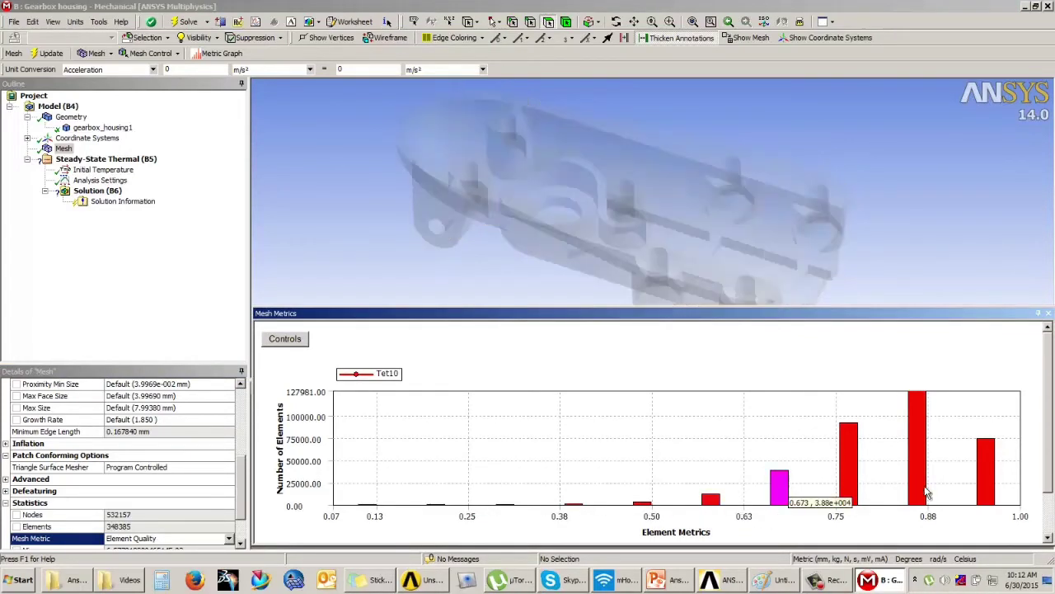
{"action": "left_click", "coordinate": [992, 489]}
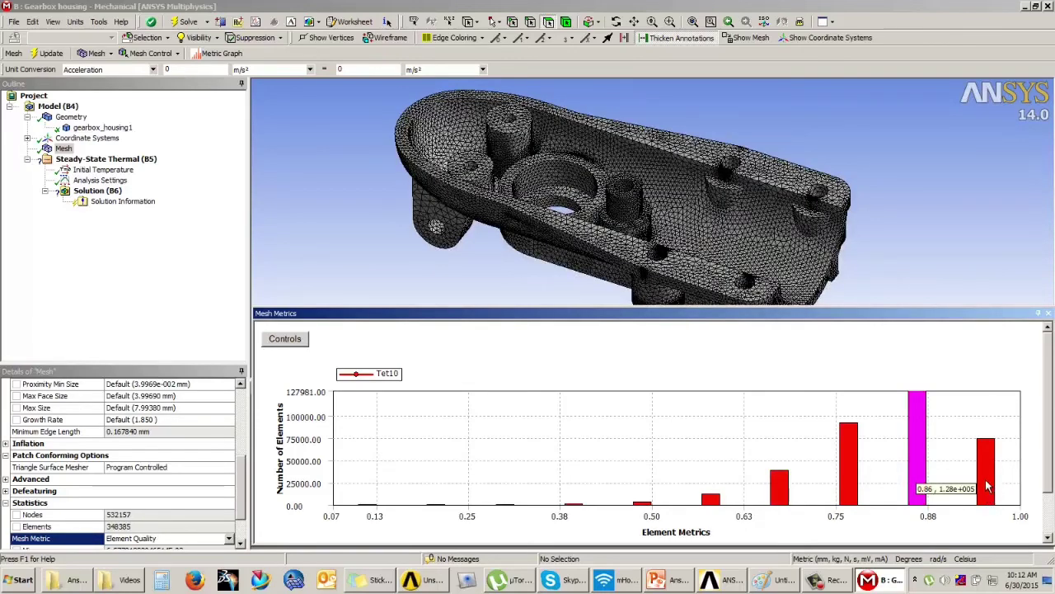
{"action": "left_click", "coordinate": [987, 470]}
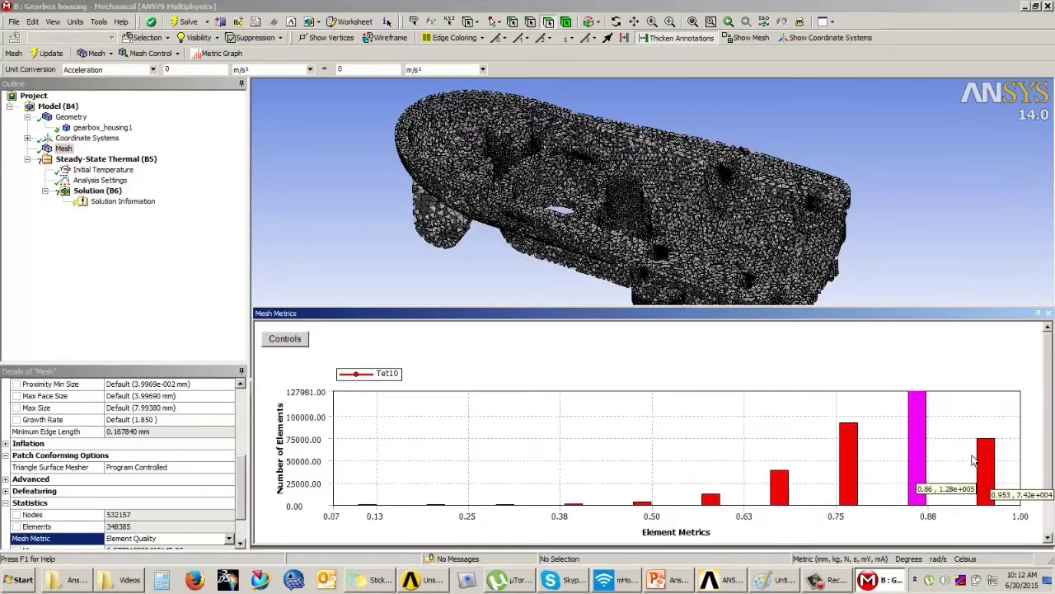
{"action": "left_click", "coordinate": [981, 463]}
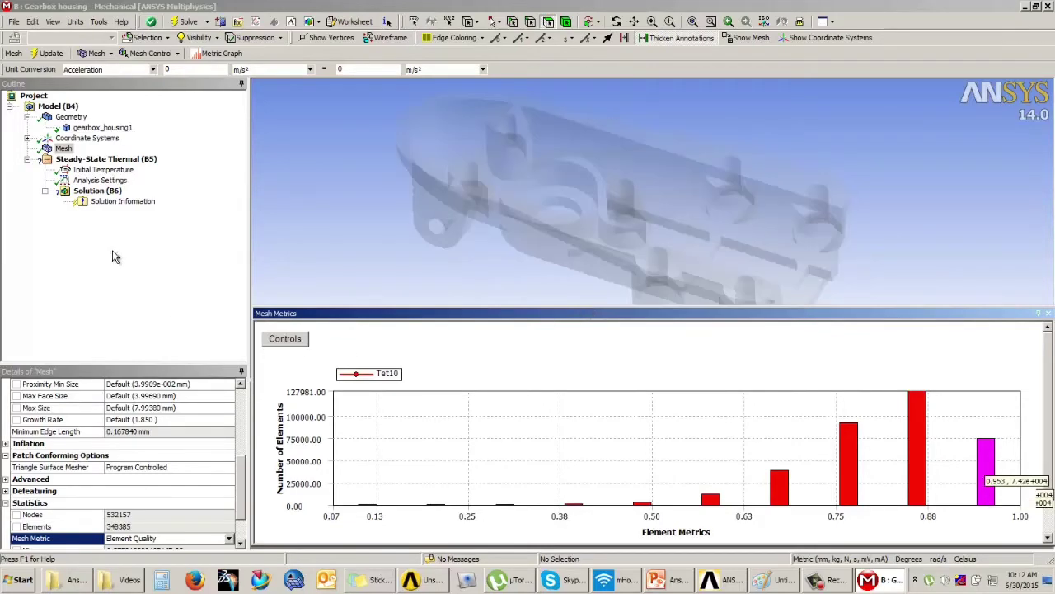
{"action": "left_click", "coordinate": [64, 148]}
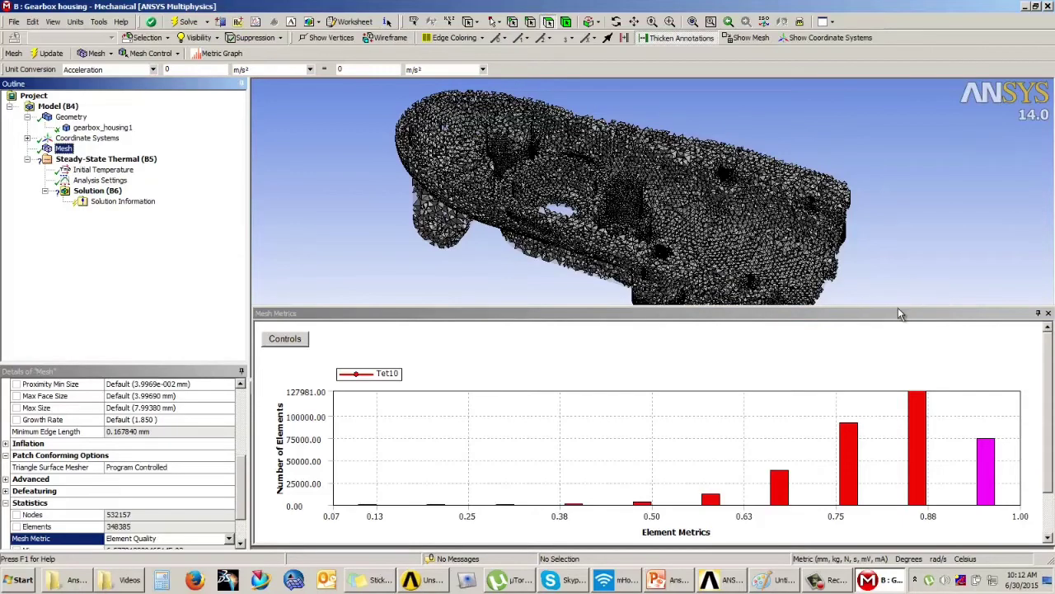
Step: Shrink the mesh metrics chart and set the mesh metric back to None
{"action": "left_click_drag", "start_coordinate": [899, 307], "coordinate": [900, 463]}
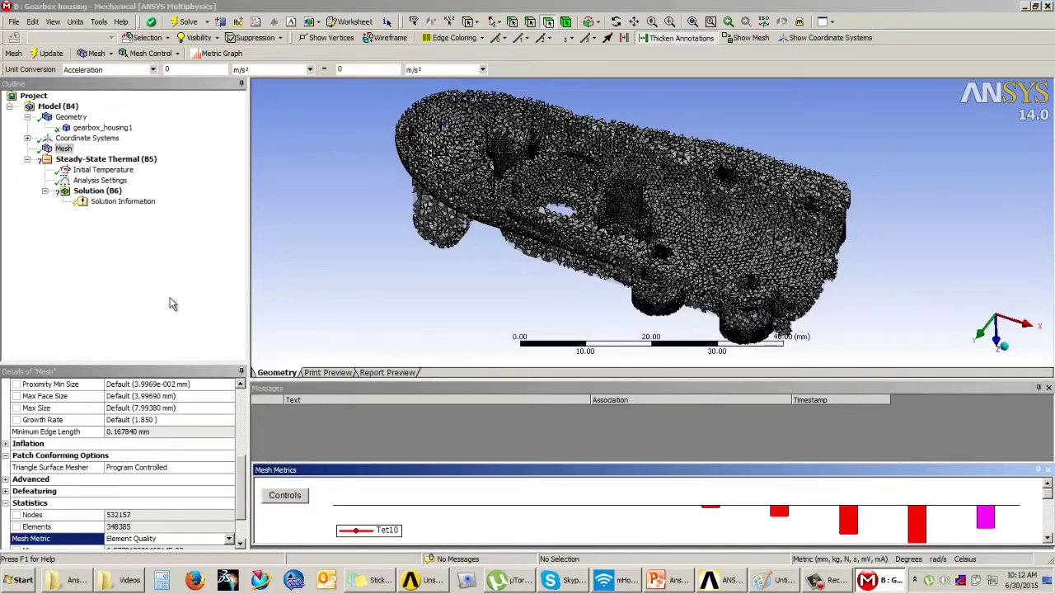
{"action": "left_click", "coordinate": [197, 538]}
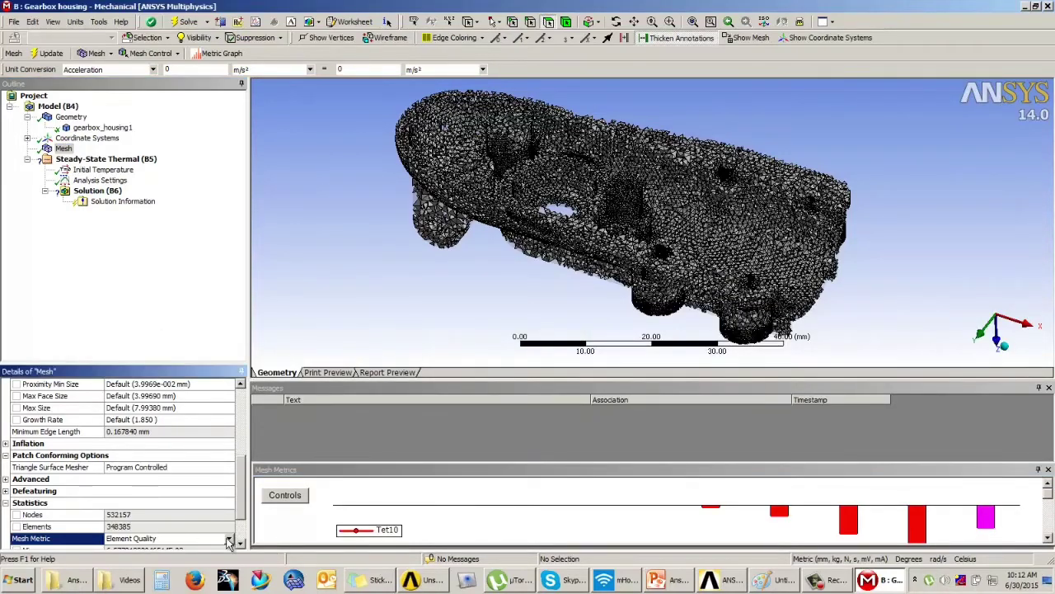
{"action": "left_click", "coordinate": [228, 538]}
{"action": "left_click", "coordinate": [115, 487]}
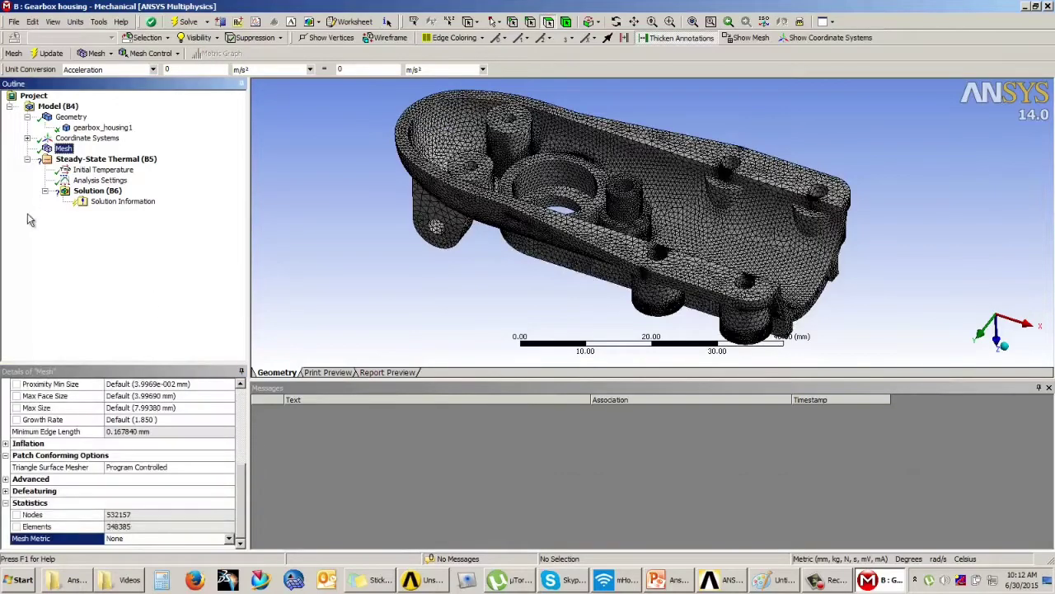
Step: Examine the refined mesh up close around the housing's rim, bosses and interior surfaces
{"action": "middle_click_drag", "start_coordinate": [409, 232], "coordinate": [403, 222]}
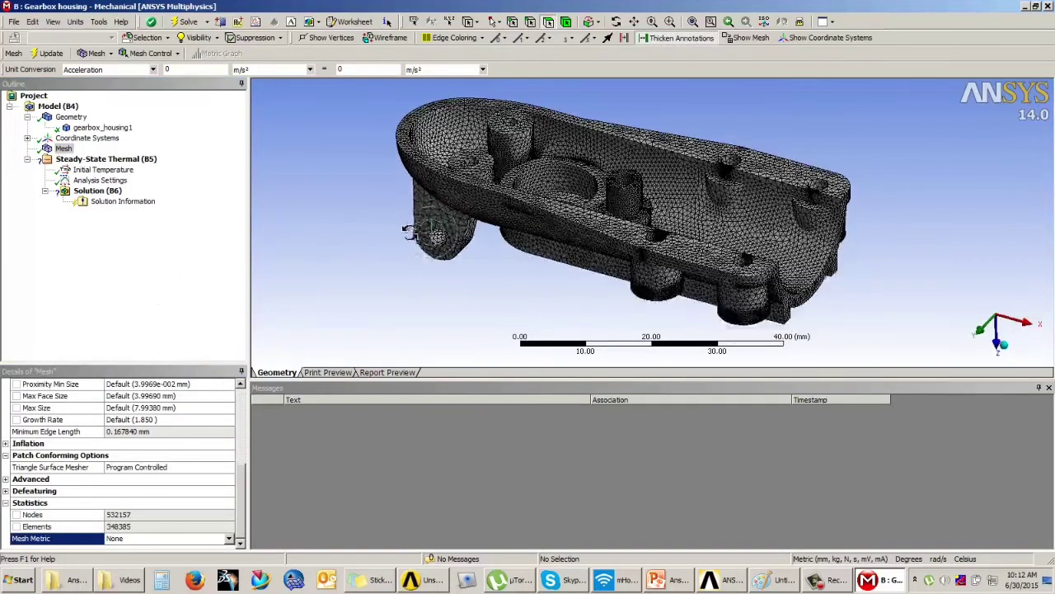
{"action": "scroll", "coordinate": [495, 209], "scroll_direction": "up", "scroll_amount": 3}
{"action": "scroll", "coordinate": [528, 222], "scroll_direction": "down", "scroll_amount": 2}
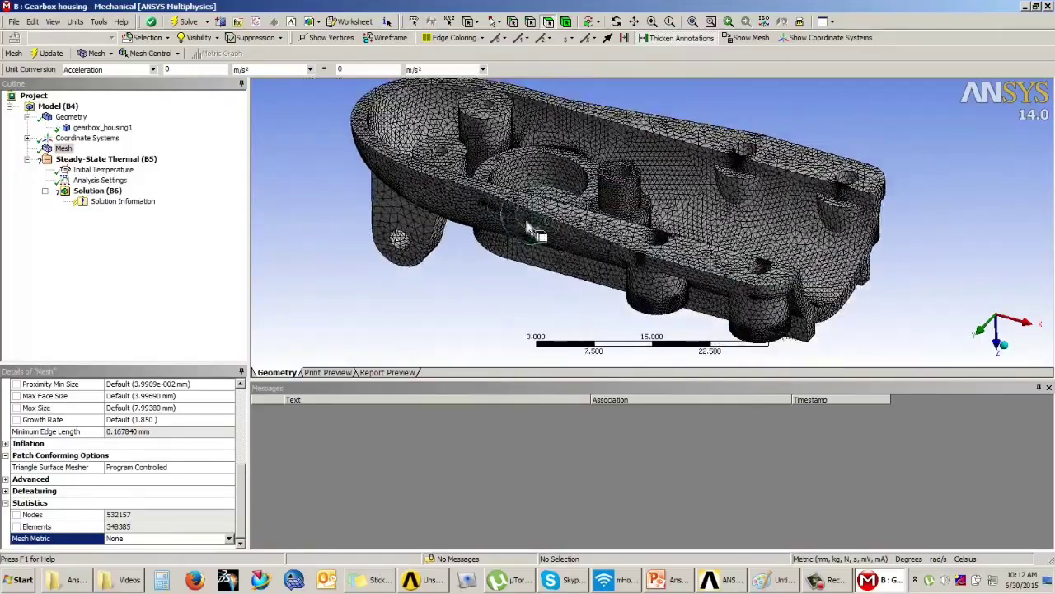
{"action": "middle_click_drag", "start_coordinate": [528, 223], "coordinate": [510, 247]}
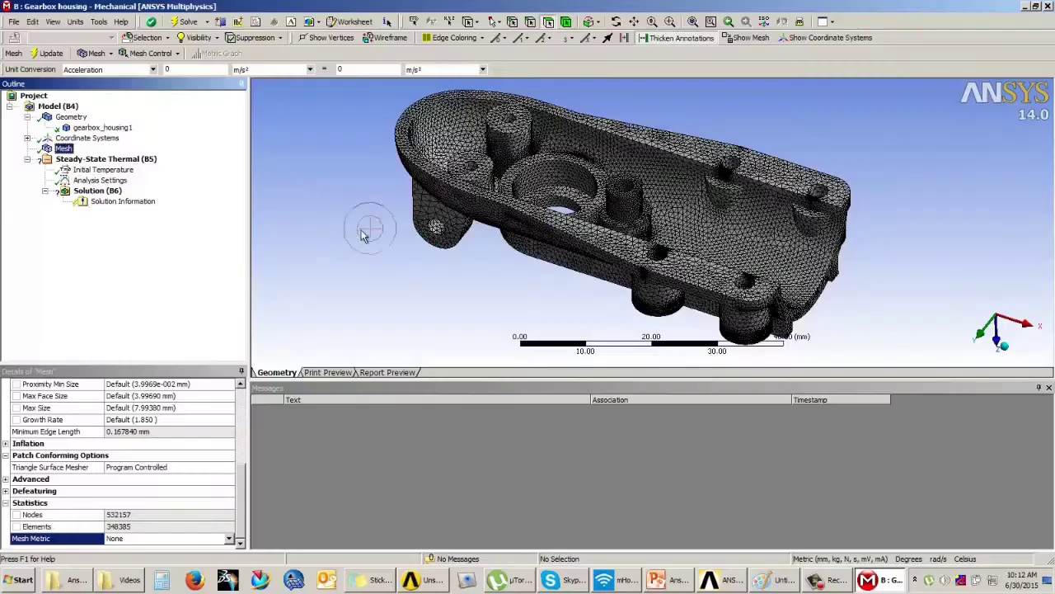
{"action": "middle_click_drag", "start_coordinate": [365, 223], "coordinate": [346, 245]}
{"action": "scroll", "coordinate": [495, 212], "scroll_direction": "up", "scroll_amount": 5}
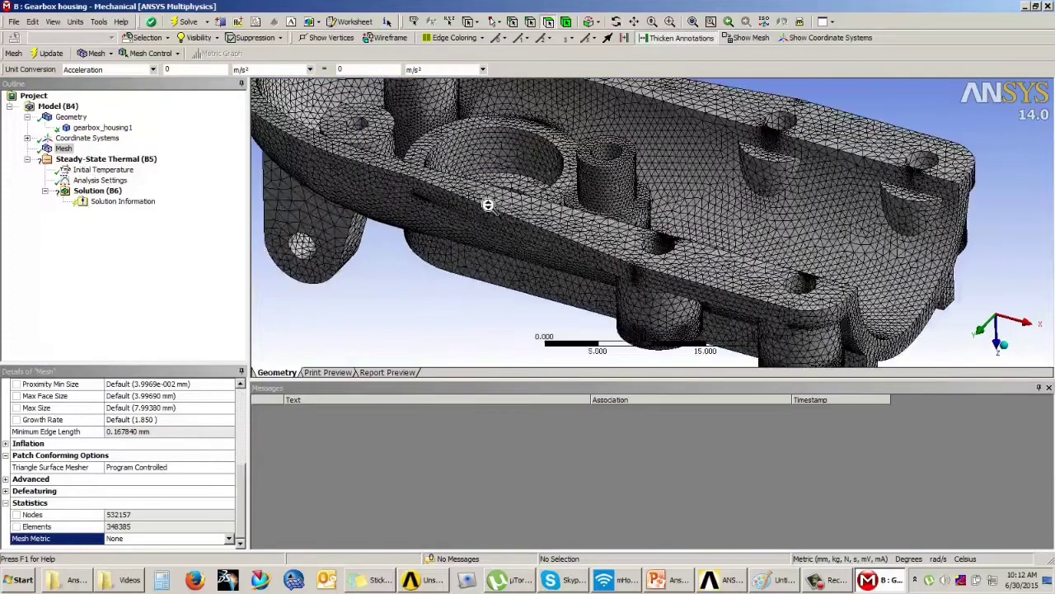
{"action": "scroll", "coordinate": [495, 206], "scroll_direction": "down", "scroll_amount": 3}
{"action": "middle_click_drag", "start_coordinate": [545, 234], "coordinate": [507, 248], "text": "ctrl"}
{"action": "scroll", "coordinate": [516, 245], "scroll_direction": "down", "scroll_amount": 1}
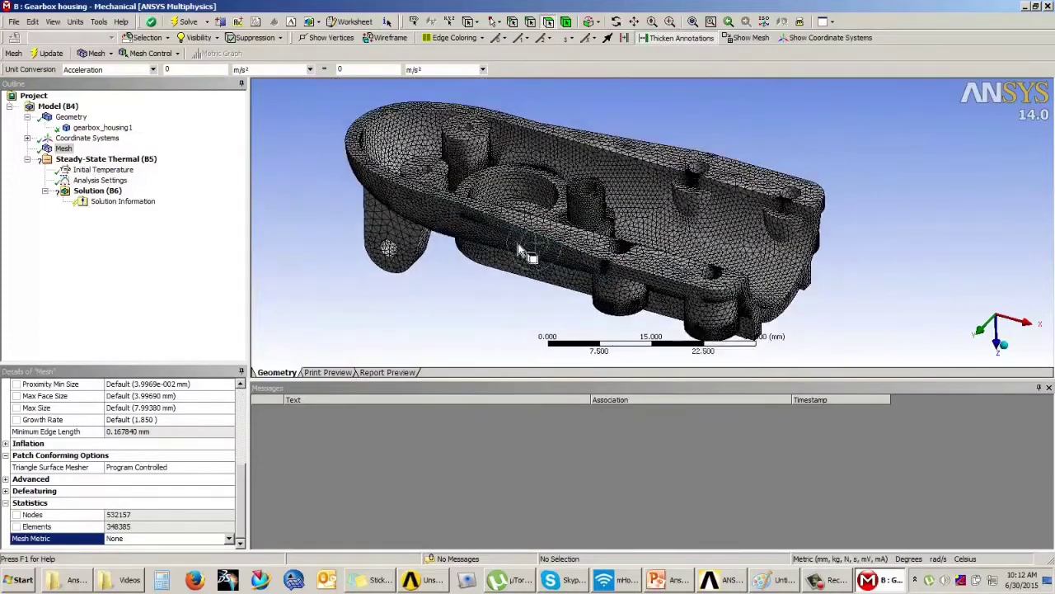
Step: Switch to the PowerPoint slide of Example 1 and read the temperature conditions for the mounting and interior surfaces
{"action": "left_click", "coordinate": [658, 580]}
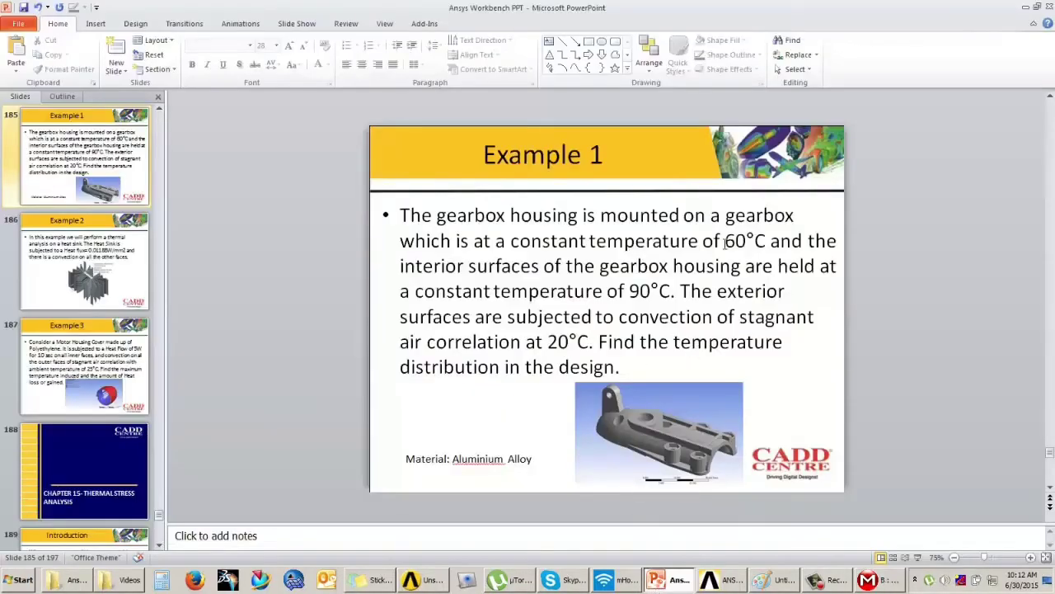
{"action": "left_click_drag", "start_coordinate": [511, 242], "coordinate": [759, 239]}
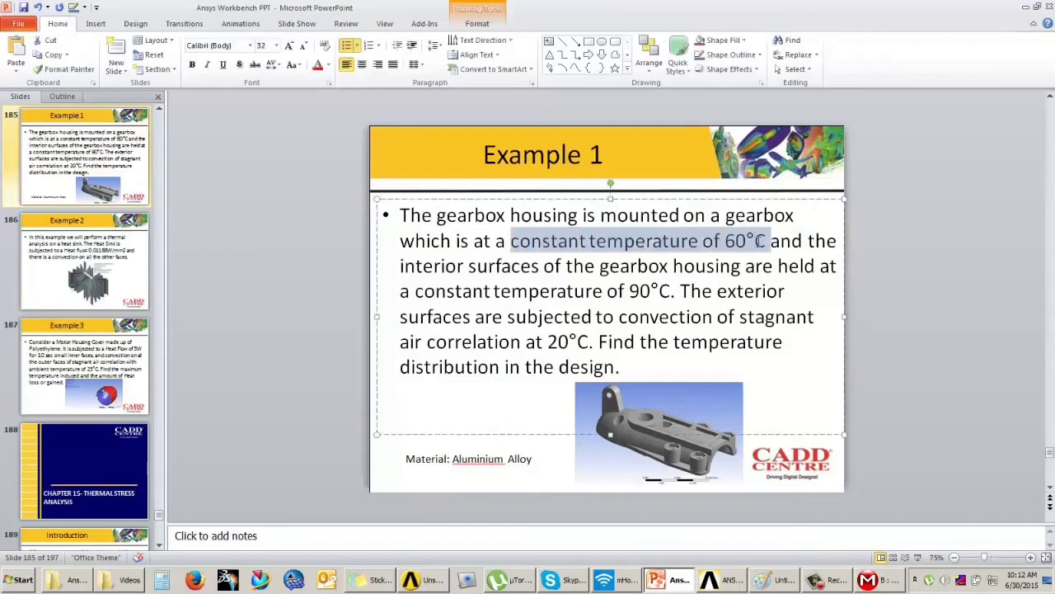
{"action": "left_click_drag", "start_coordinate": [401, 267], "coordinate": [722, 266]}
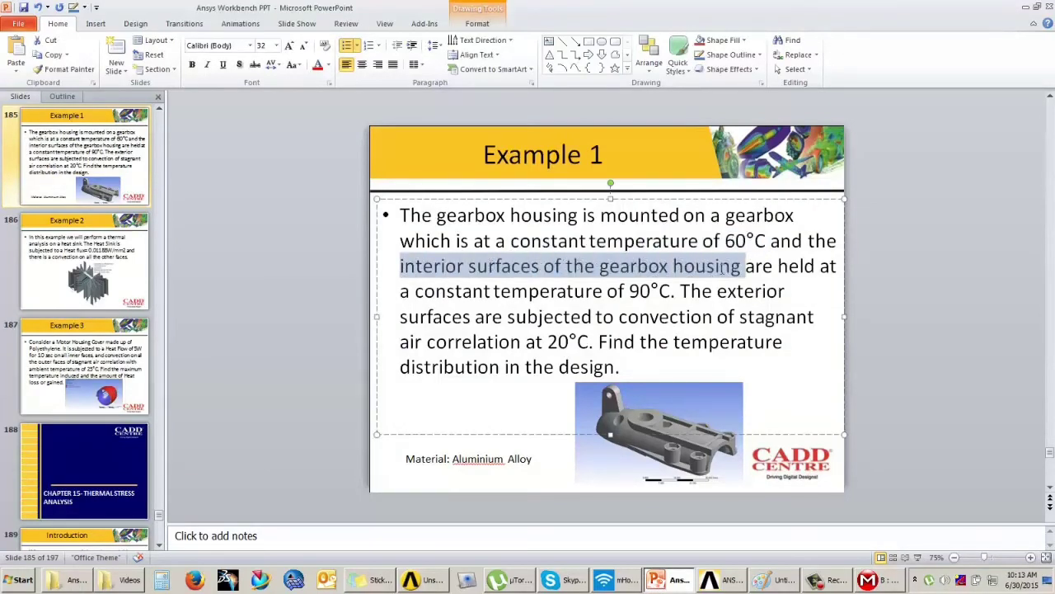
{"action": "left_click", "coordinate": [877, 346]}
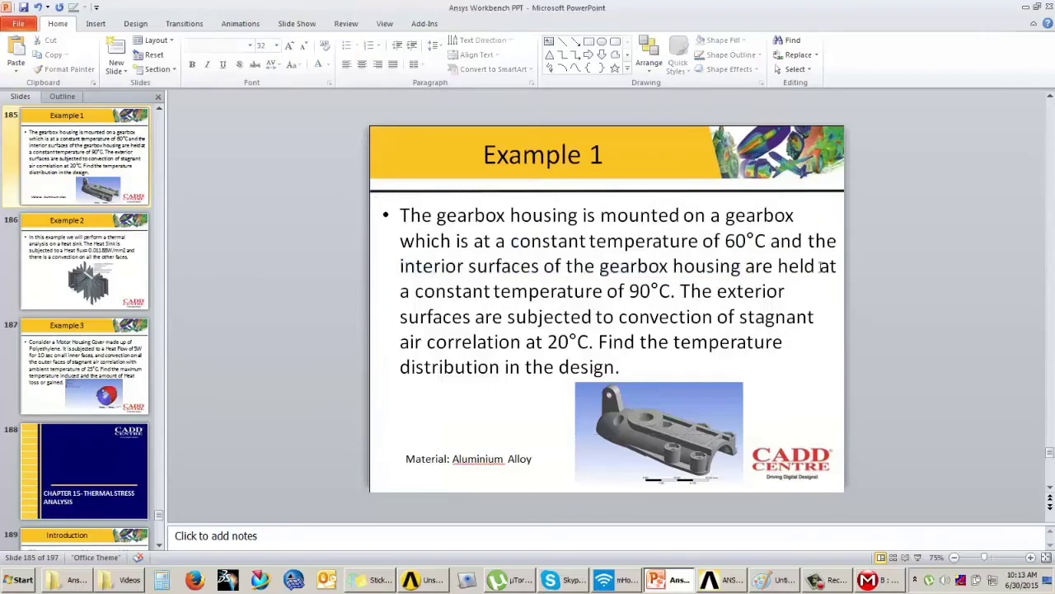
Step: Switch back to ANSYS Mechanical and add a temperature load scoped to the six mounting faces on the rim and two tall bosses
{"action": "left_click", "coordinate": [872, 580]}
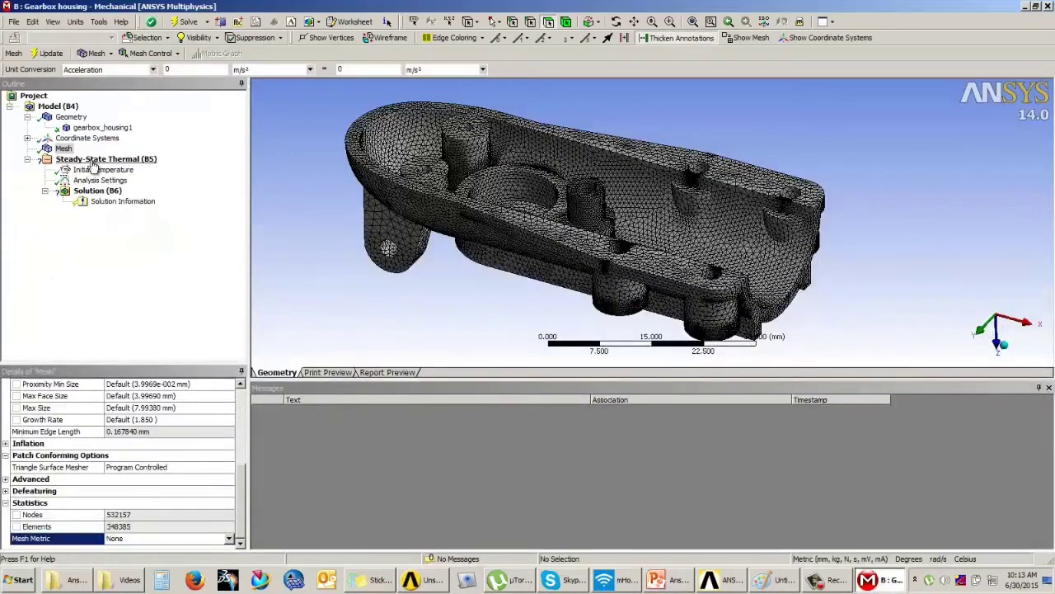
{"action": "left_click", "coordinate": [92, 160]}
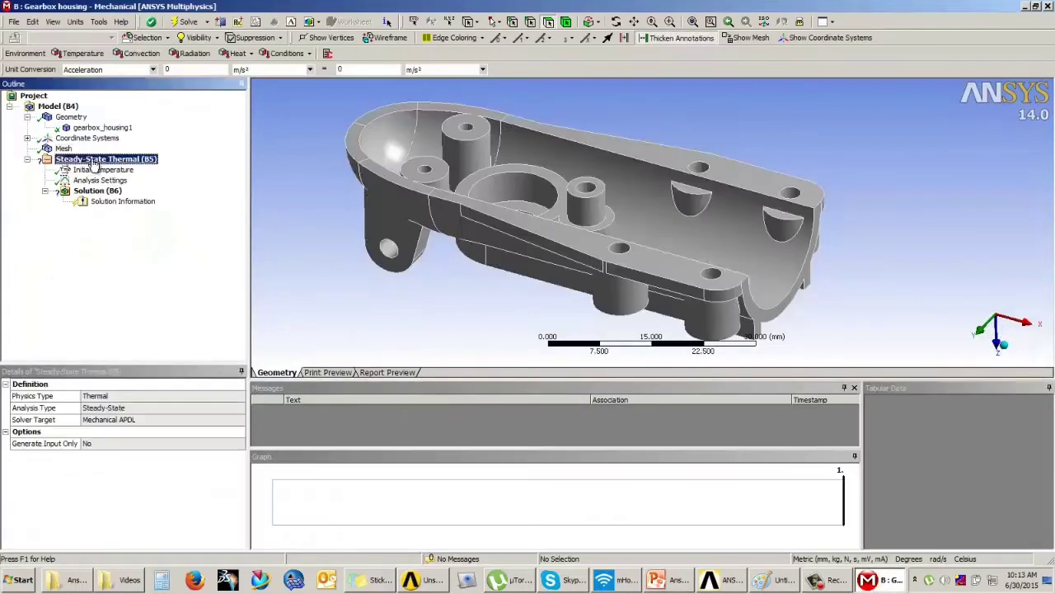
{"action": "left_click", "coordinate": [85, 54]}
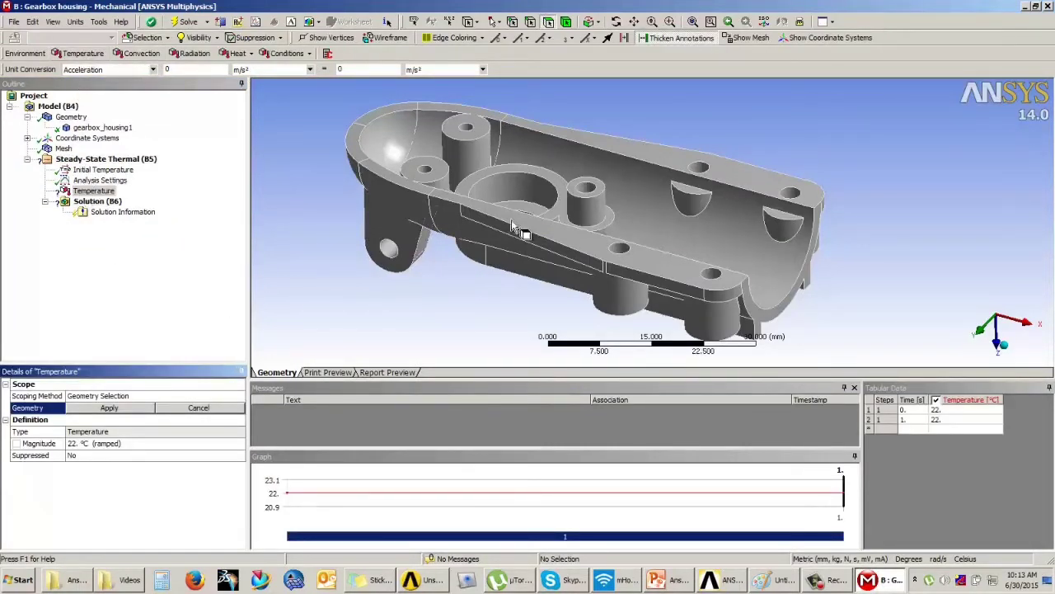
{"action": "left_click", "coordinate": [626, 161]}
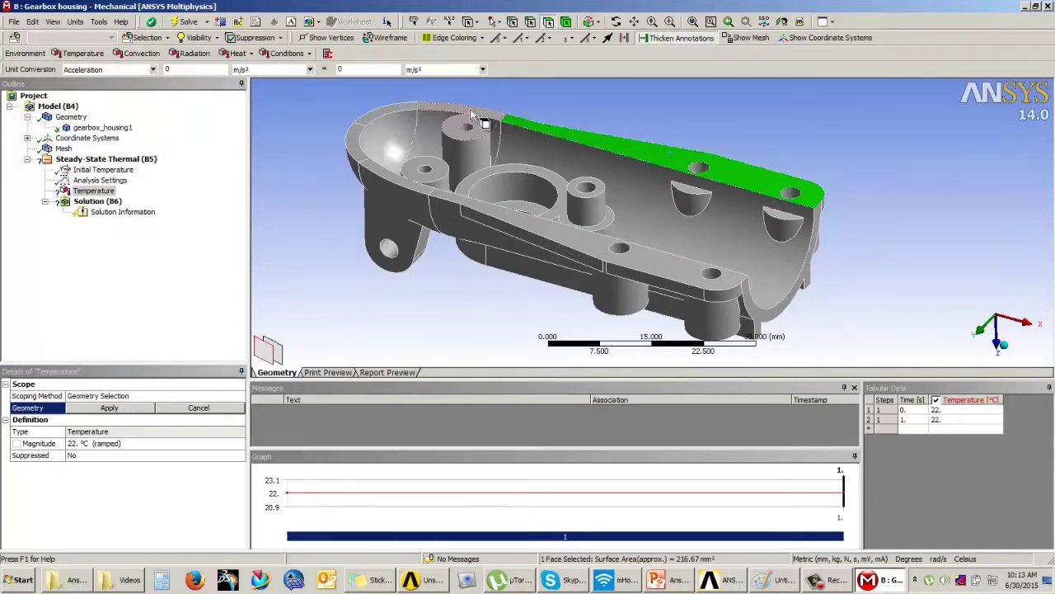
{"action": "left_click", "coordinate": [415, 108], "text": "ctrl"}
{"action": "left_click", "coordinate": [462, 124], "text": "ctrl"}
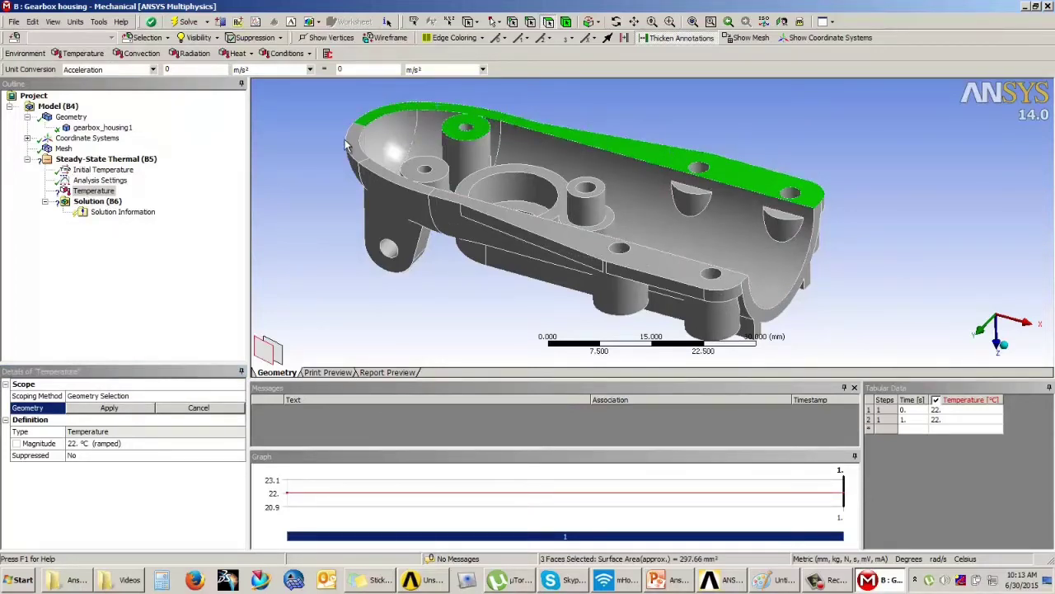
{"action": "left_click", "coordinate": [356, 147], "text": "ctrl"}
{"action": "left_click", "coordinate": [424, 169], "text": "ctrl"}
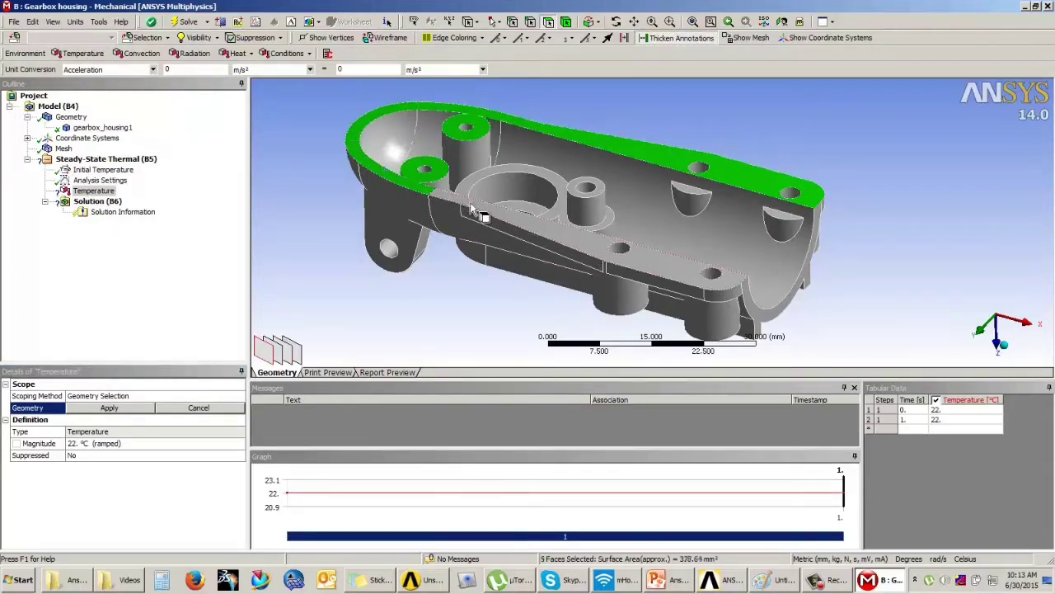
{"action": "left_click", "coordinate": [573, 252], "text": "ctrl"}
{"action": "middle_click_drag", "start_coordinate": [587, 221], "coordinate": [572, 284]}
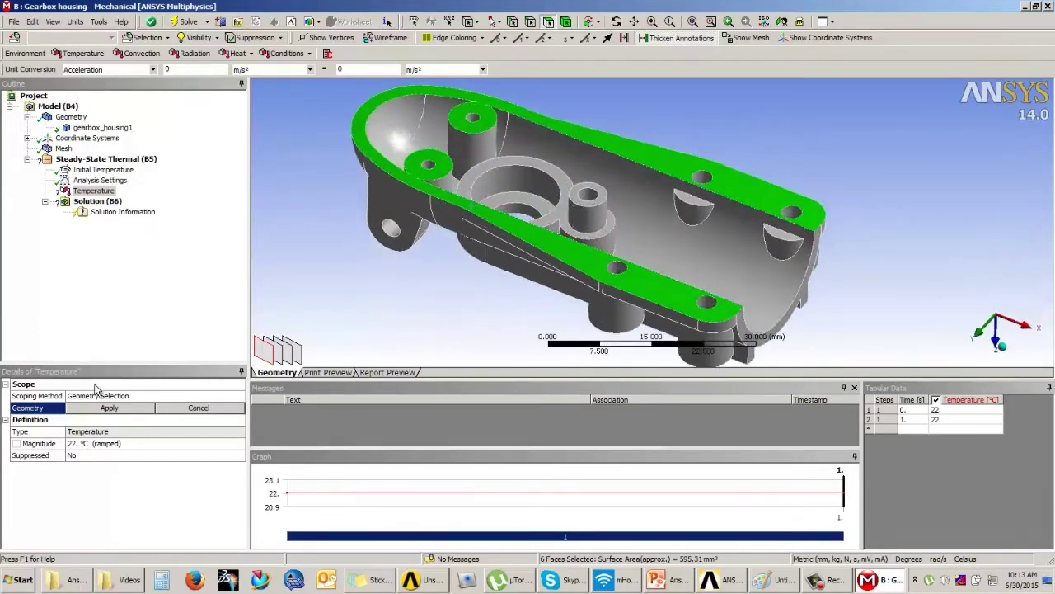
{"action": "left_click", "coordinate": [107, 408]}
Step: Set the mounting-face temperature magnitude to 60 °C and check the temperature unit options
{"action": "left_click", "coordinate": [98, 443]}
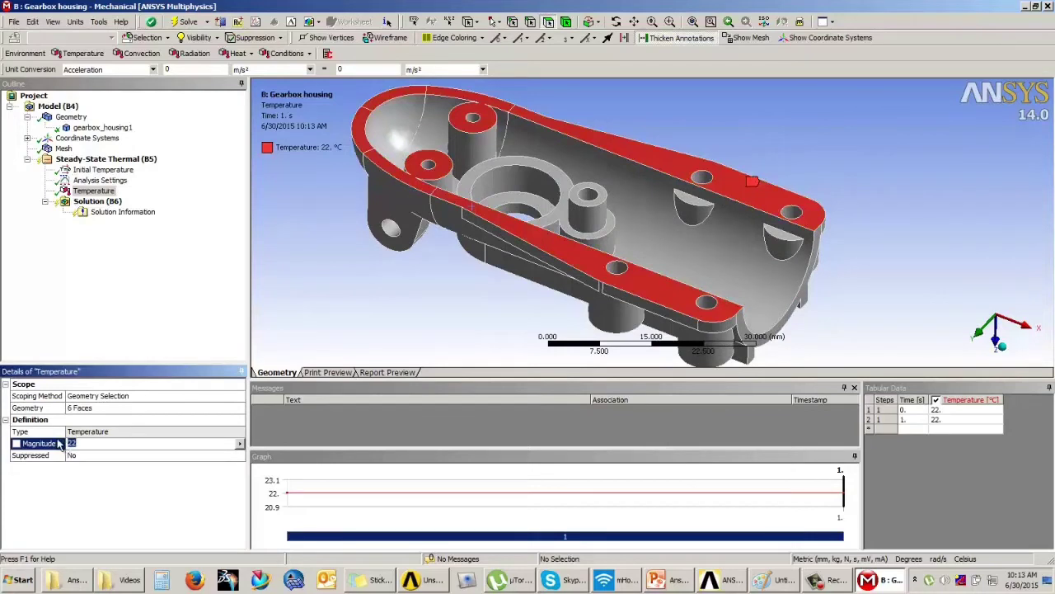
{"action": "type", "text": "60"}
{"action": "key", "text": "Return"}
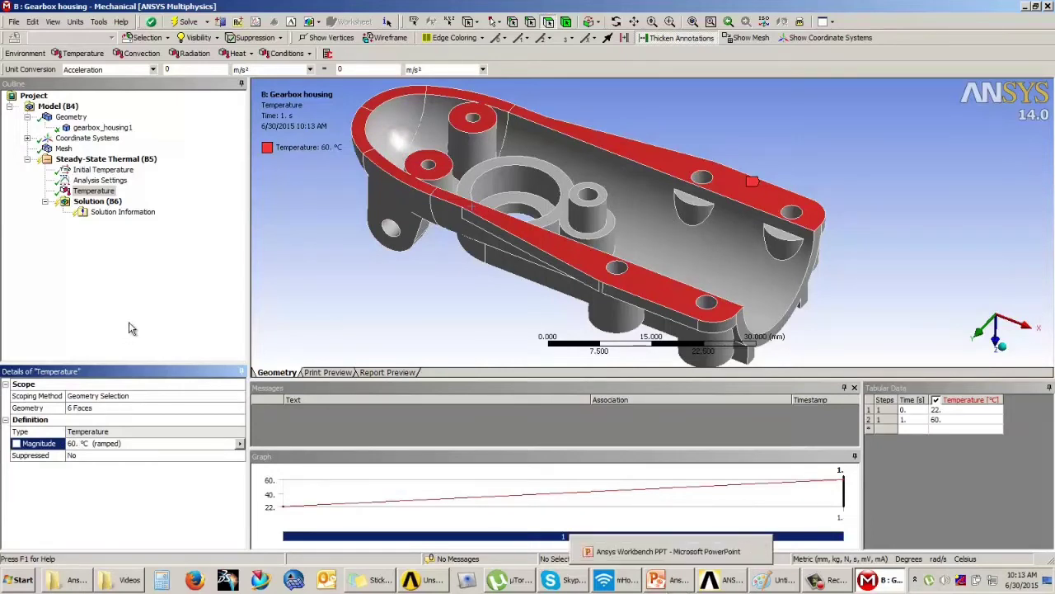
{"action": "left_click", "coordinate": [77, 23]}
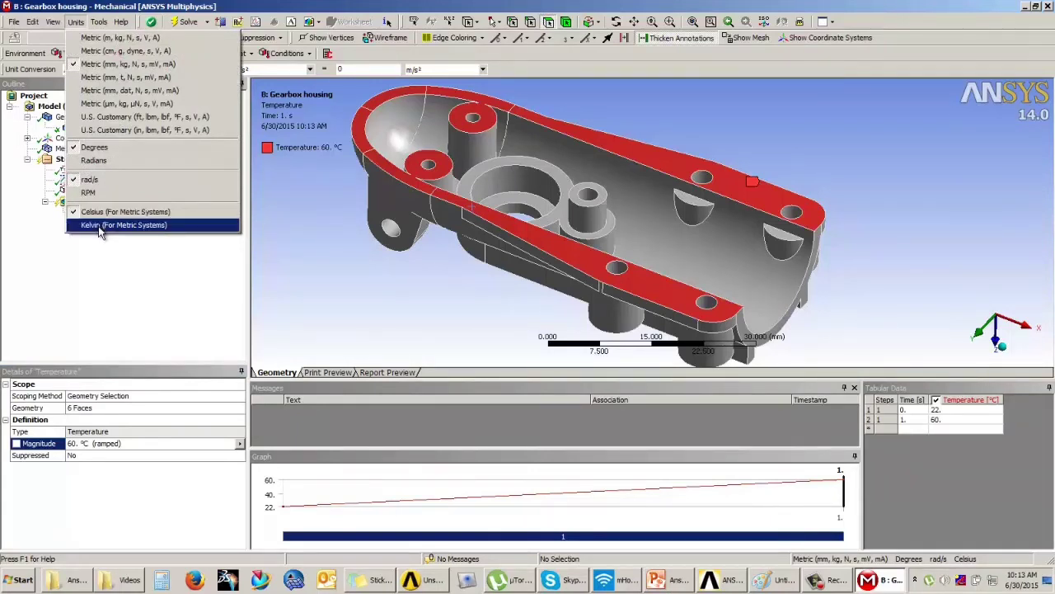
{"action": "left_click", "coordinate": [140, 280]}
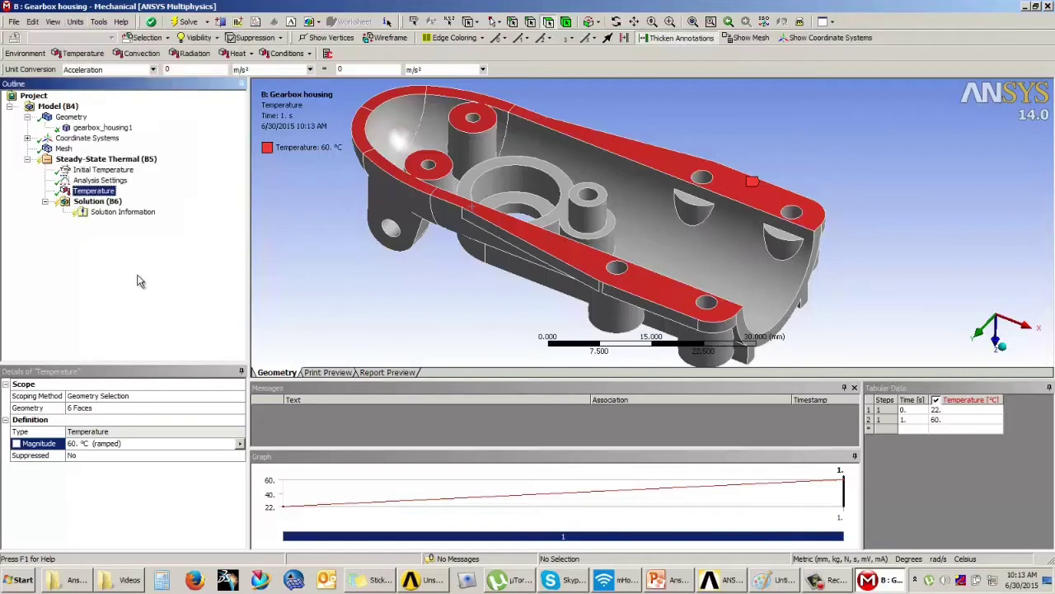
Step: Switch to the PowerPoint slide of Example 1 and read the constant temperature specified for the interior surfaces
{"action": "middle_click_drag", "start_coordinate": [487, 252], "coordinate": [521, 147]}
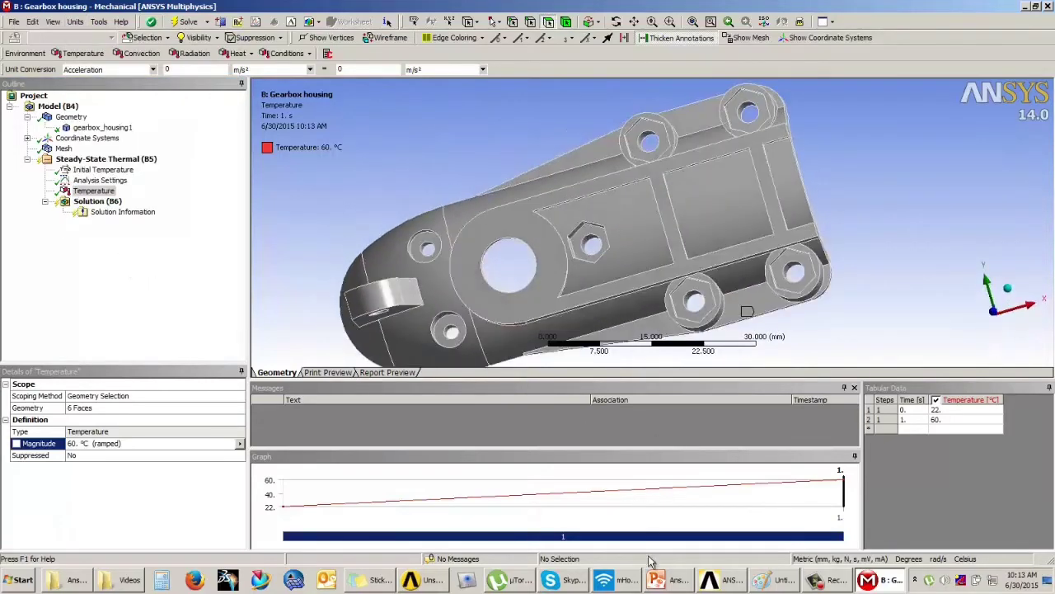
{"action": "left_click", "coordinate": [669, 580]}
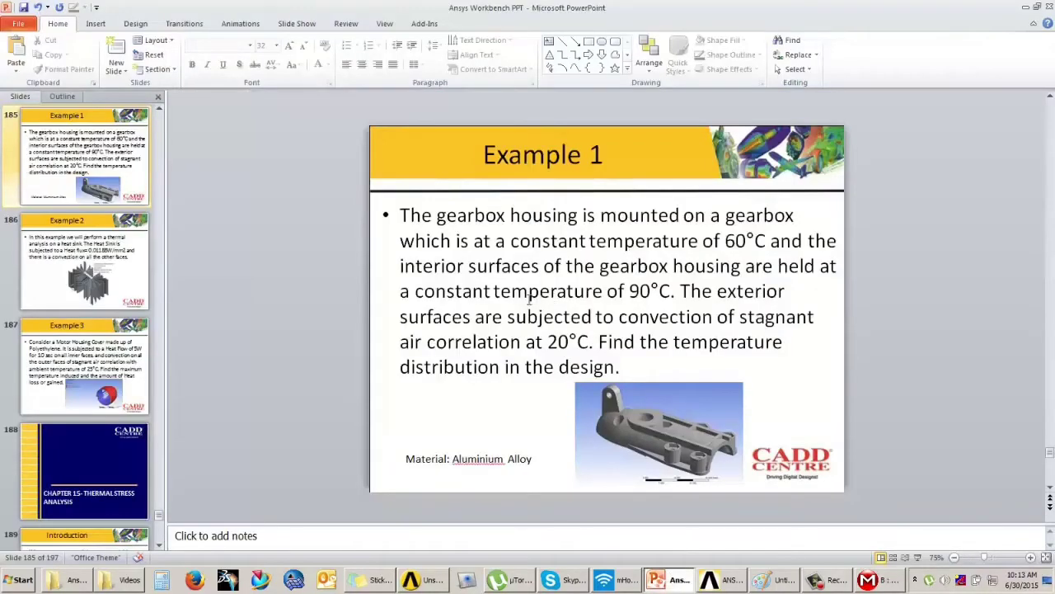
{"action": "left_click_drag", "start_coordinate": [674, 291], "coordinate": [632, 291]}
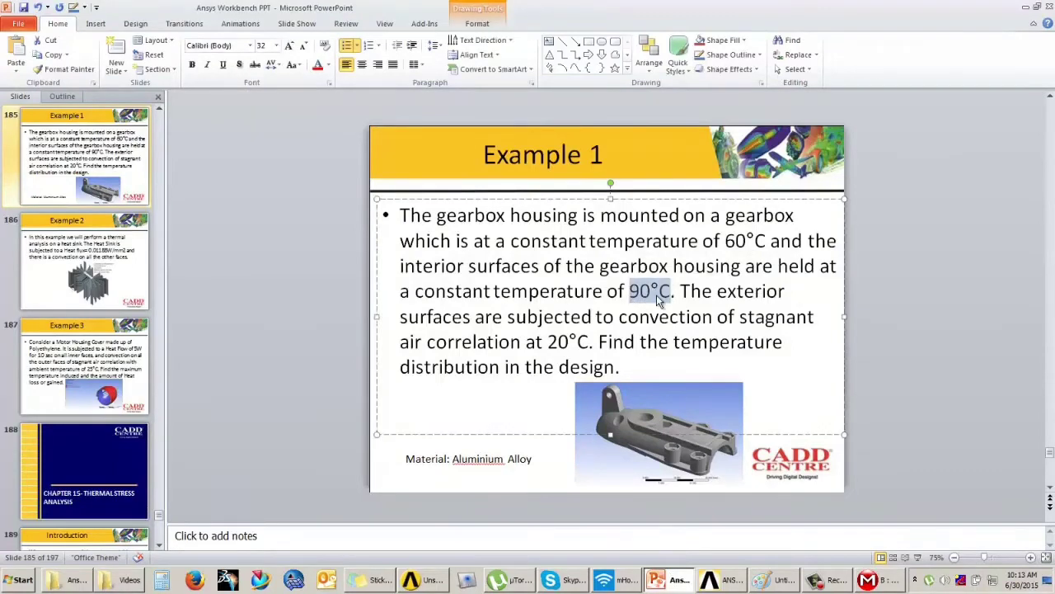
{"action": "left_click", "coordinate": [961, 364]}
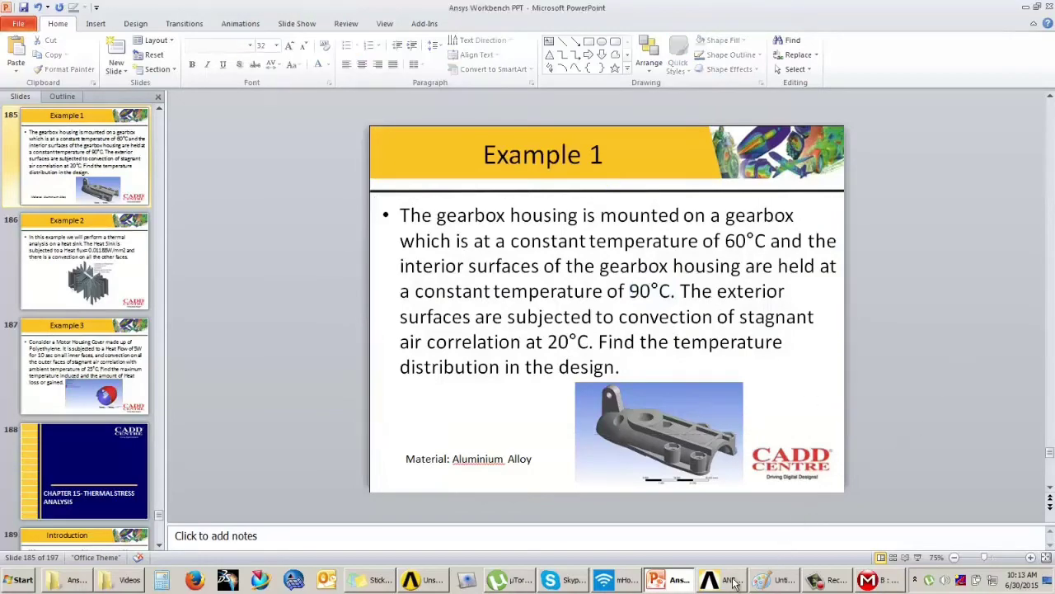
Step: Return to ANSYS Mechanical, add a second temperature load and select the three main inner shell faces of the housing
{"action": "left_click", "coordinate": [854, 581]}
{"action": "left_click_drag", "start_coordinate": [460, 252], "coordinate": [431, 255]}
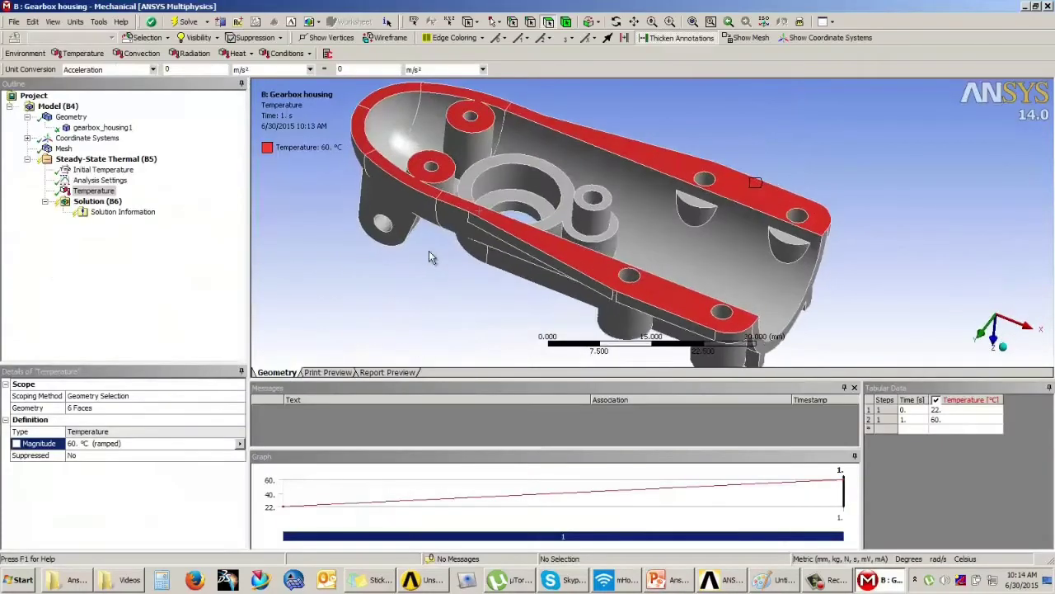
{"action": "left_click", "coordinate": [83, 53]}
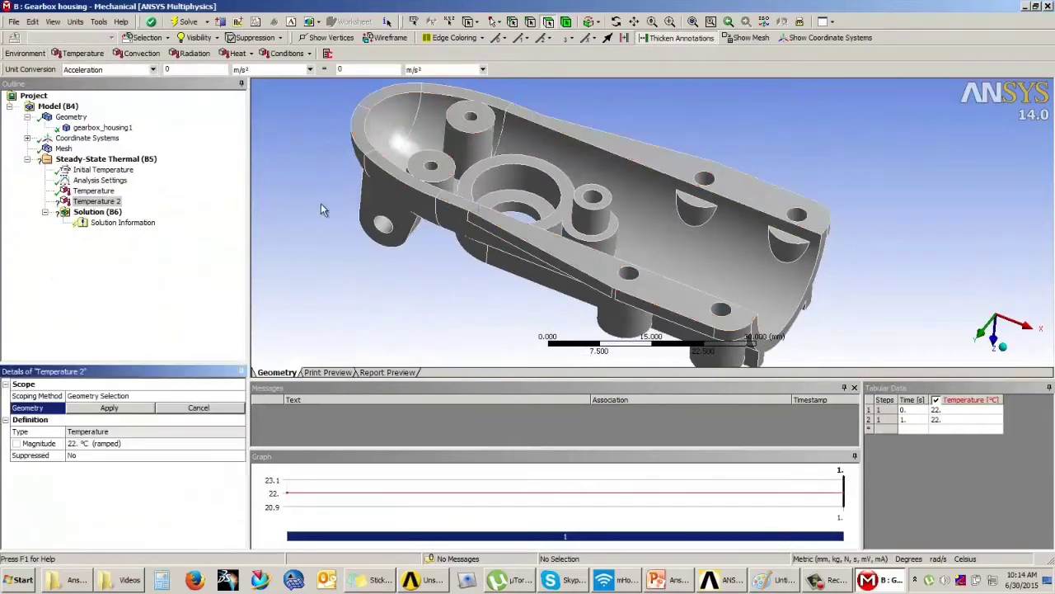
{"action": "middle_click_drag", "start_coordinate": [333, 188], "coordinate": [348, 195]}
{"action": "middle_click_drag", "start_coordinate": [574, 163], "coordinate": [620, 183]}
{"action": "left_click", "coordinate": [620, 182]}
{"action": "left_click", "coordinate": [511, 132], "text": "ctrl"}
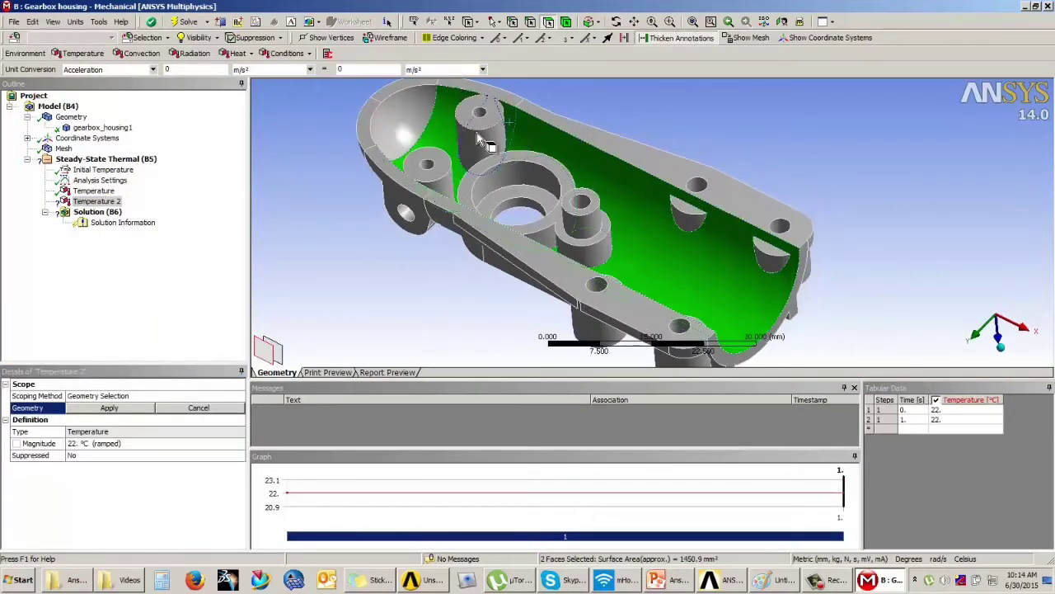
{"action": "left_click", "coordinate": [433, 120], "text": "ctrl"}
{"action": "middle_click_drag", "start_coordinate": [433, 119], "coordinate": [574, 231]}
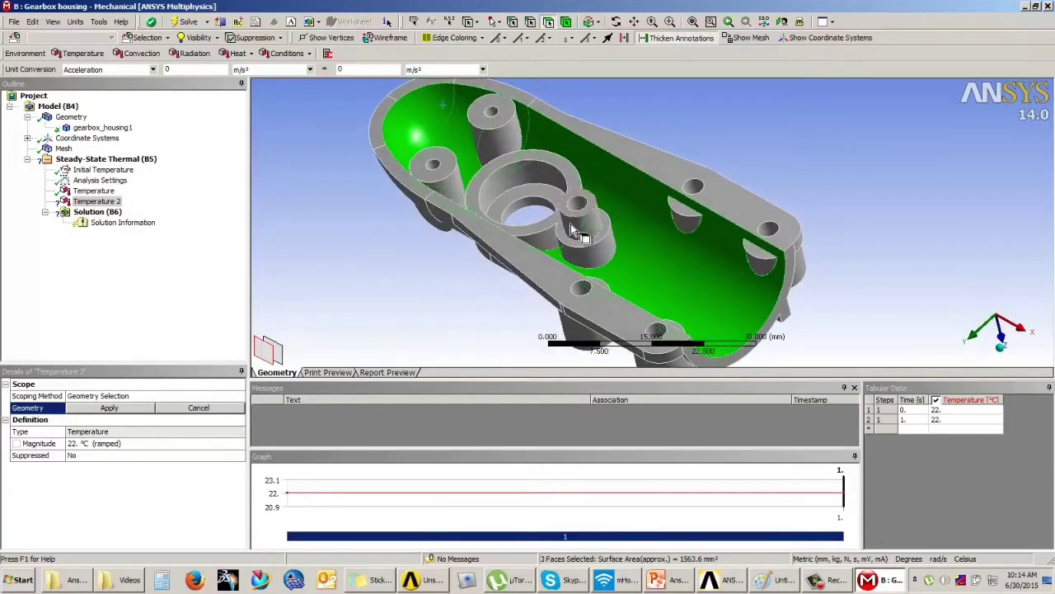
Step: Add the raised ring's faces, the stepped boss's faces and the sides of the two tall bosses to the selection
{"action": "left_click", "coordinate": [551, 158], "text": "ctrl"}
{"action": "left_click", "coordinate": [536, 170], "text": "ctrl"}
{"action": "left_click", "coordinate": [537, 188], "text": "ctrl"}
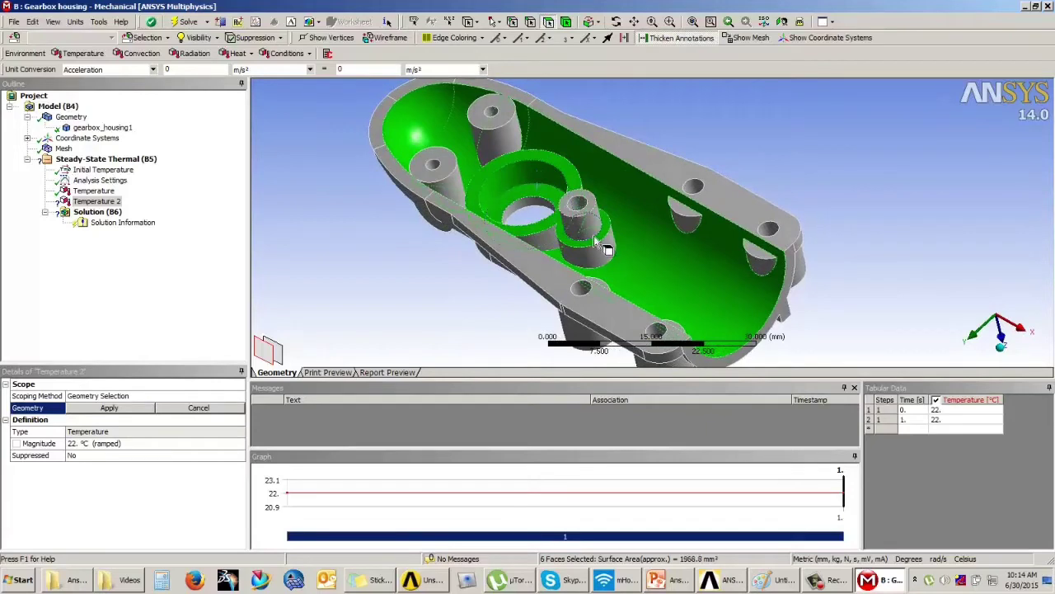
{"action": "left_click", "coordinate": [595, 247], "text": "ctrl"}
{"action": "left_click", "coordinate": [574, 231], "text": "ctrl"}
{"action": "mouse_move", "coordinate": [574, 235]}
{"action": "middle_mouse_down"}
{"action": "mouse_move", "coordinate": [560, 223]}
{"action": "mouse_move", "coordinate": [567, 230]}
{"action": "middle_mouse_up"}
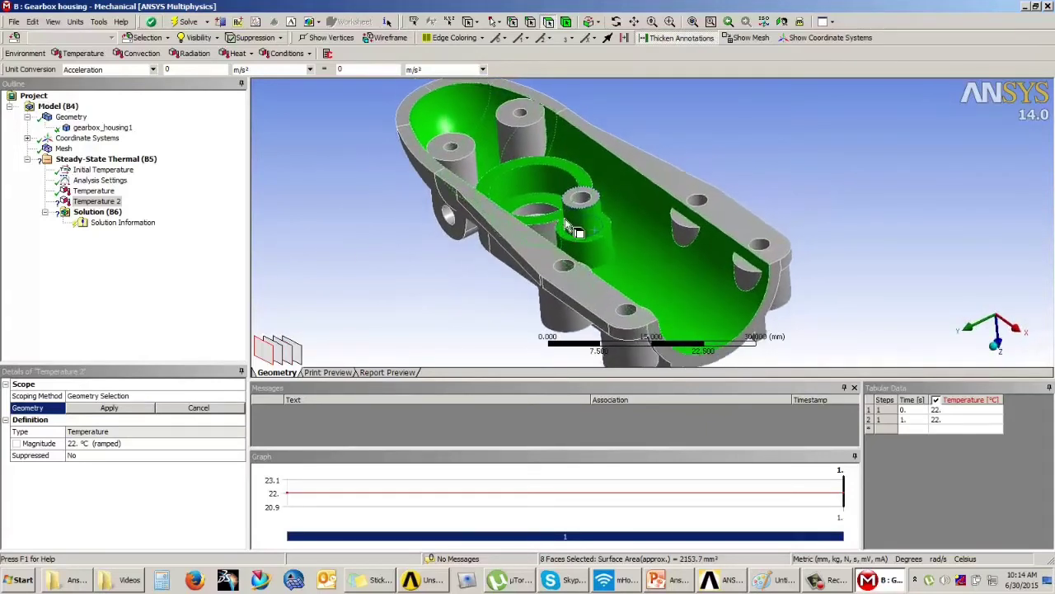
{"action": "left_click", "coordinate": [527, 145], "text": "ctrl"}
{"action": "left_click", "coordinate": [470, 166], "text": "ctrl"}
Step: Add the top and side faces of the small half-round bosses along both inner walls to the selection
{"action": "middle_click_drag", "start_coordinate": [509, 175], "coordinate": [532, 174]}
{"action": "left_click", "coordinate": [669, 226], "text": "ctrl"}
{"action": "left_click", "coordinate": [676, 231], "text": "ctrl"}
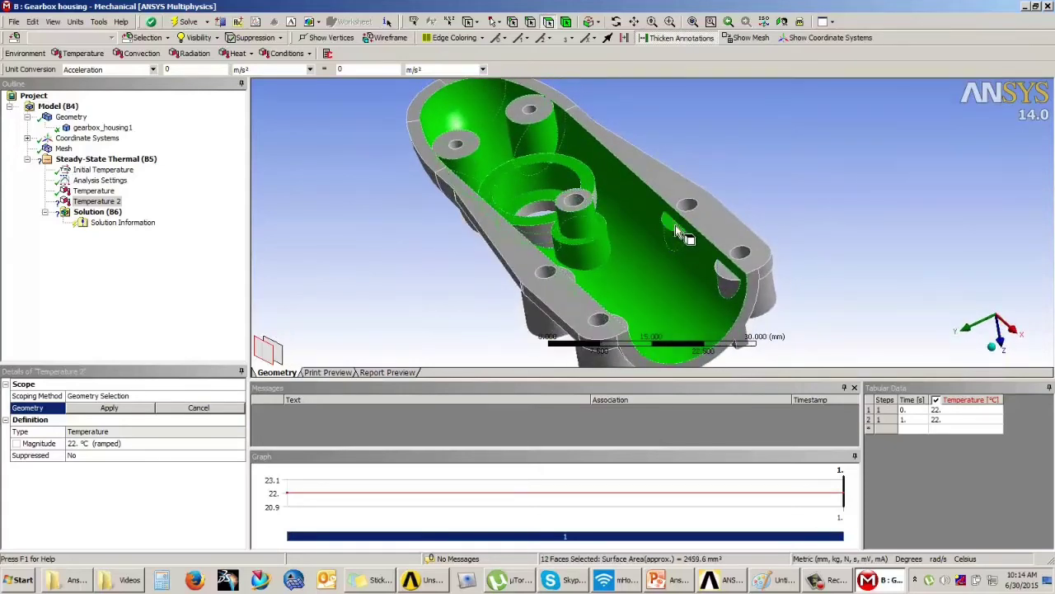
{"action": "left_click", "coordinate": [731, 286], "text": "ctrl"}
{"action": "left_click", "coordinate": [733, 278], "text": "ctrl"}
{"action": "middle_click_drag", "start_coordinate": [705, 284], "coordinate": [565, 294]}
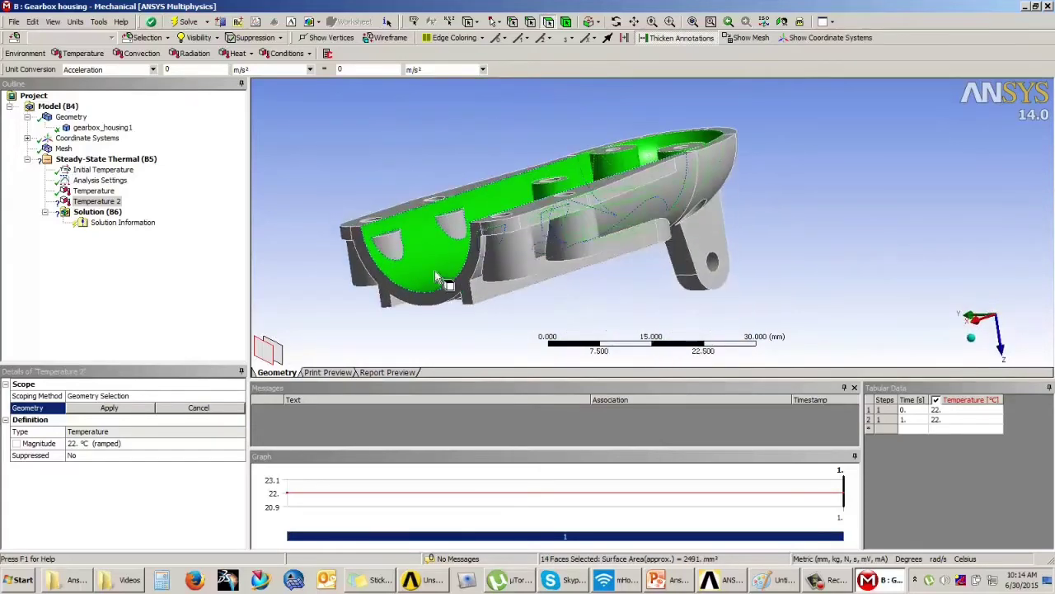
{"action": "left_click", "coordinate": [394, 250], "text": "ctrl"}
{"action": "middle_click_drag", "start_coordinate": [494, 200], "coordinate": [502, 231]}
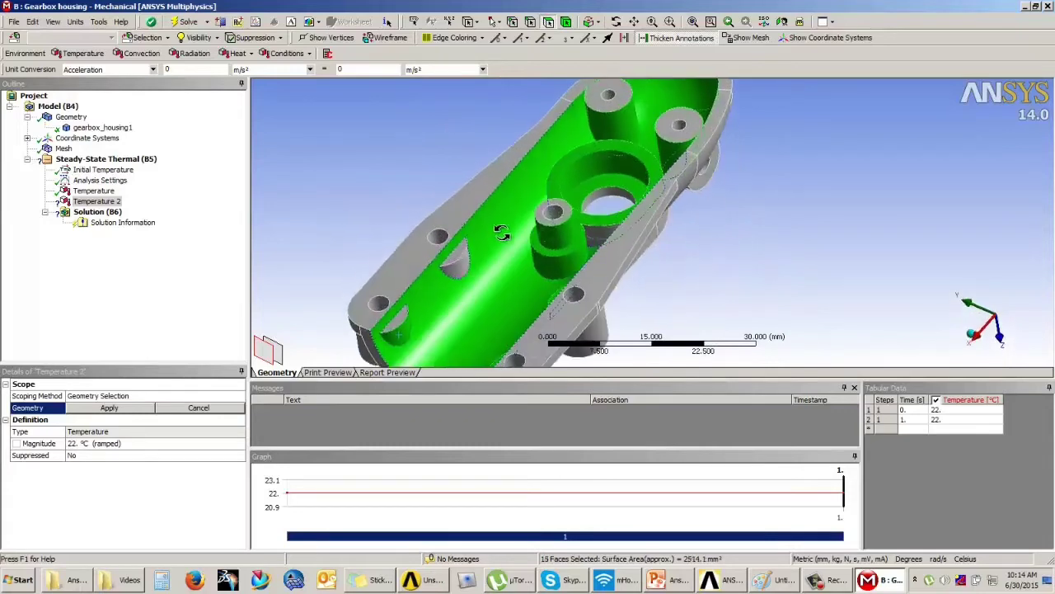
{"action": "left_click", "coordinate": [457, 275], "text": "ctrl"}
{"action": "left_click", "coordinate": [454, 267], "text": "ctrl"}
{"action": "left_click", "coordinate": [404, 322], "text": "ctrl"}
Step: Scope the second temperature load to the selected interior faces and set its magnitude to 90 °C
{"action": "middle_click_drag", "start_coordinate": [498, 254], "coordinate": [642, 270]}
{"action": "middle_click_drag", "start_coordinate": [600, 242], "coordinate": [485, 252]}
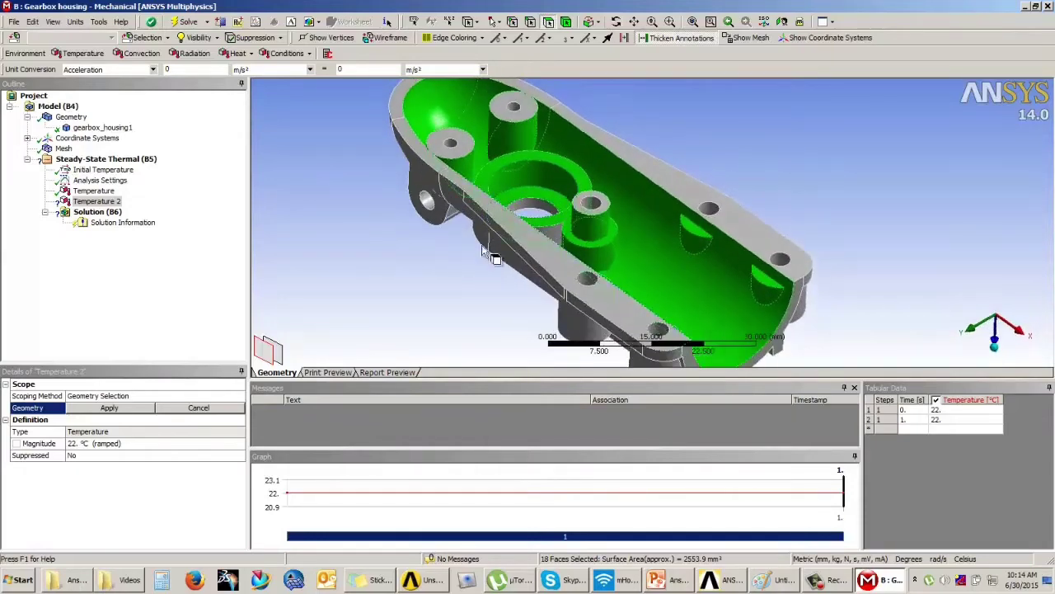
{"action": "left_click", "coordinate": [109, 408]}
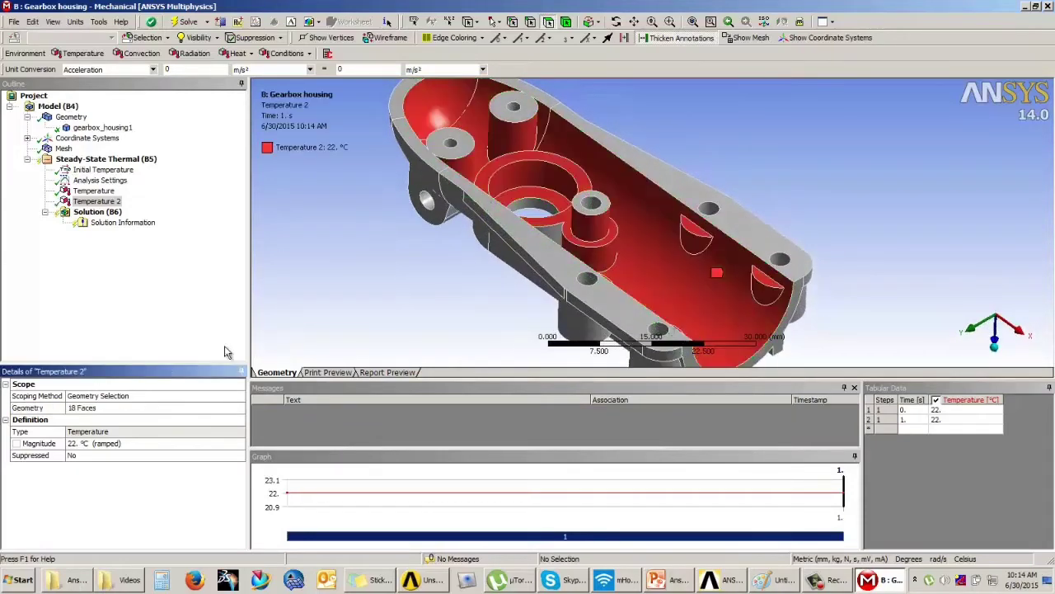
{"action": "left_click", "coordinate": [101, 444]}
{"action": "key", "text": "Return"}
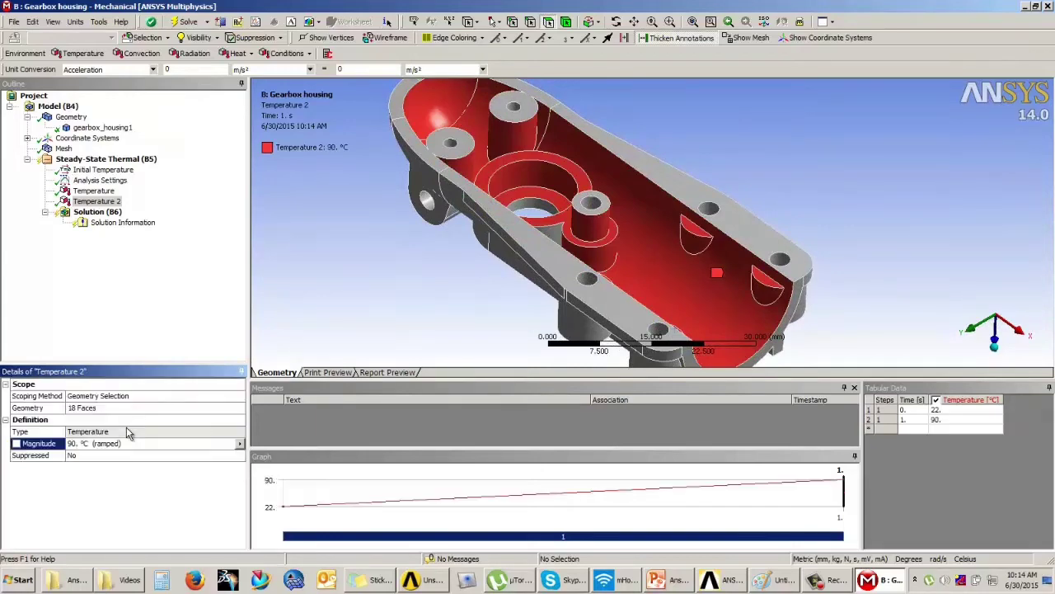
{"action": "middle_click_drag", "start_coordinate": [404, 263], "coordinate": [413, 305]}
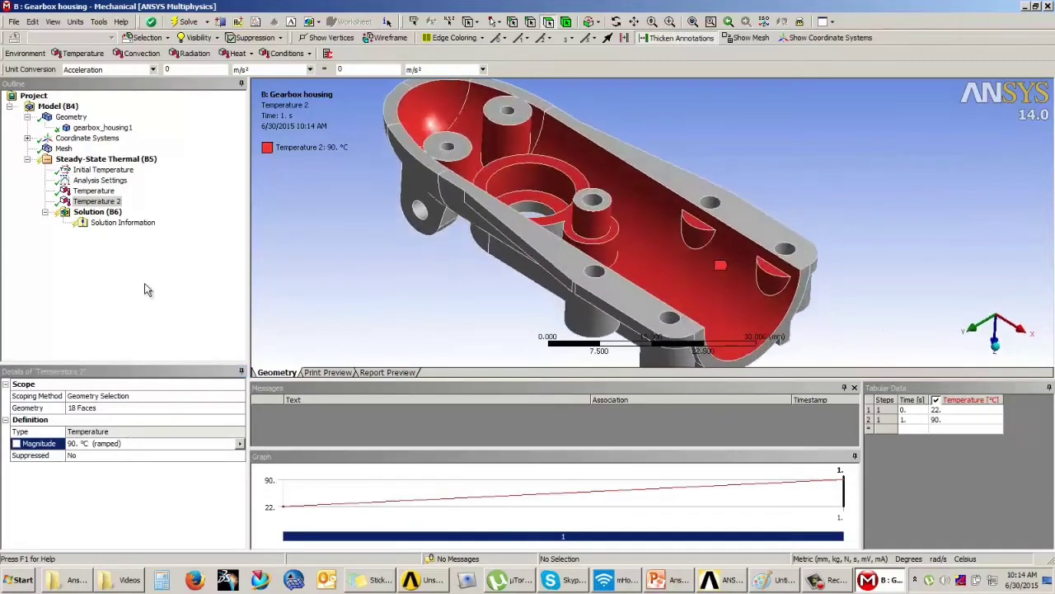
Step: Switch to the PowerPoint slide and read the stagnant air convection condition for the housing's exterior surfaces
{"action": "left_click", "coordinate": [657, 580]}
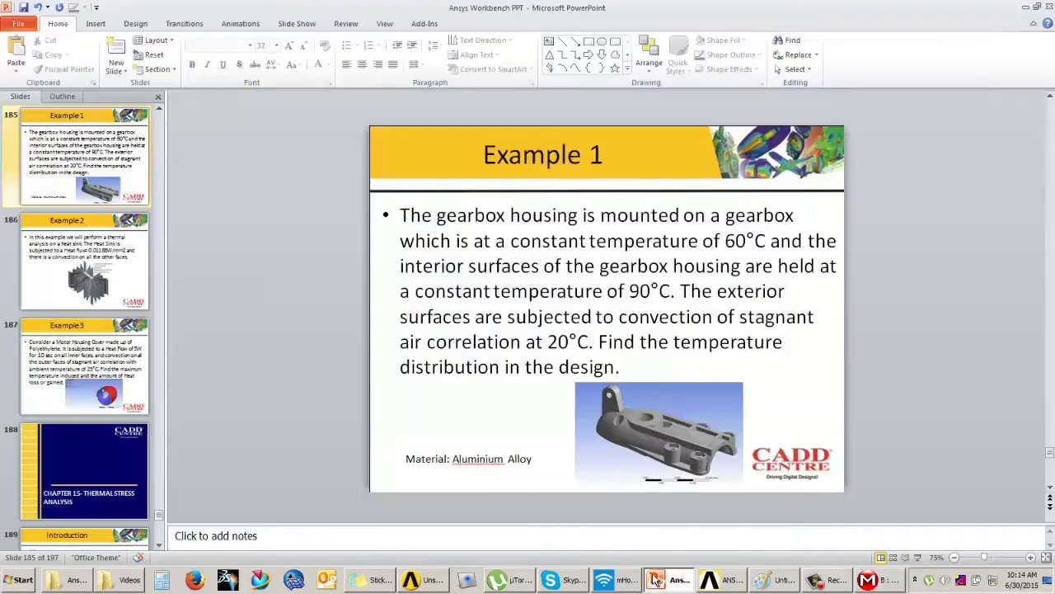
{"action": "mouse_move", "coordinate": [693, 291]}
{"action": "left_mouse_down"}
{"action": "mouse_move", "coordinate": [817, 319]}
{"action": "mouse_move", "coordinate": [793, 358]}
{"action": "mouse_move", "coordinate": [622, 367]}
{"action": "left_mouse_up"}
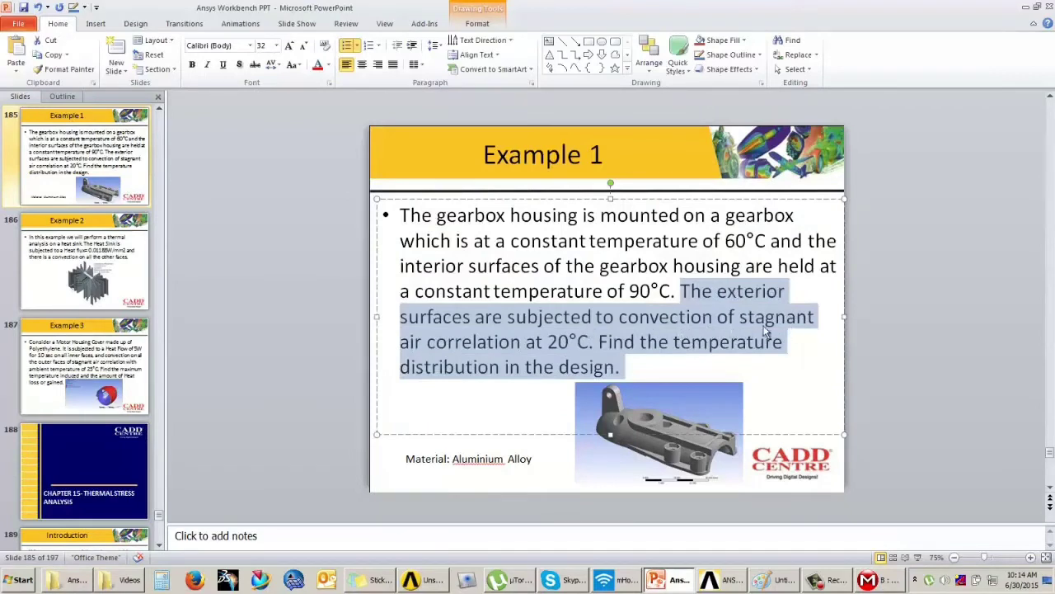
{"action": "left_click", "coordinate": [850, 490]}
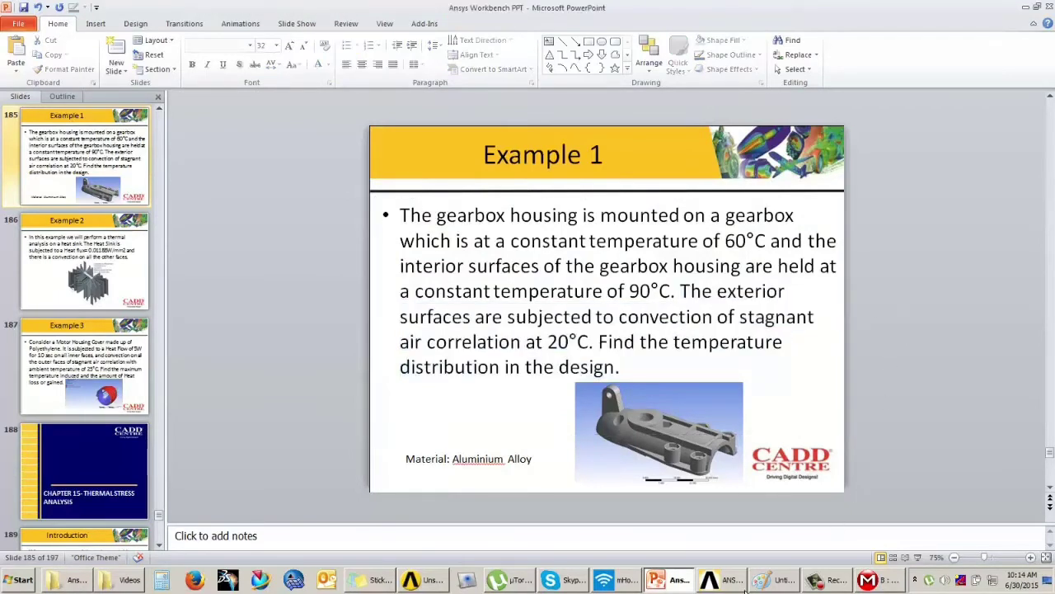
{"action": "left_click", "coordinate": [880, 579]}
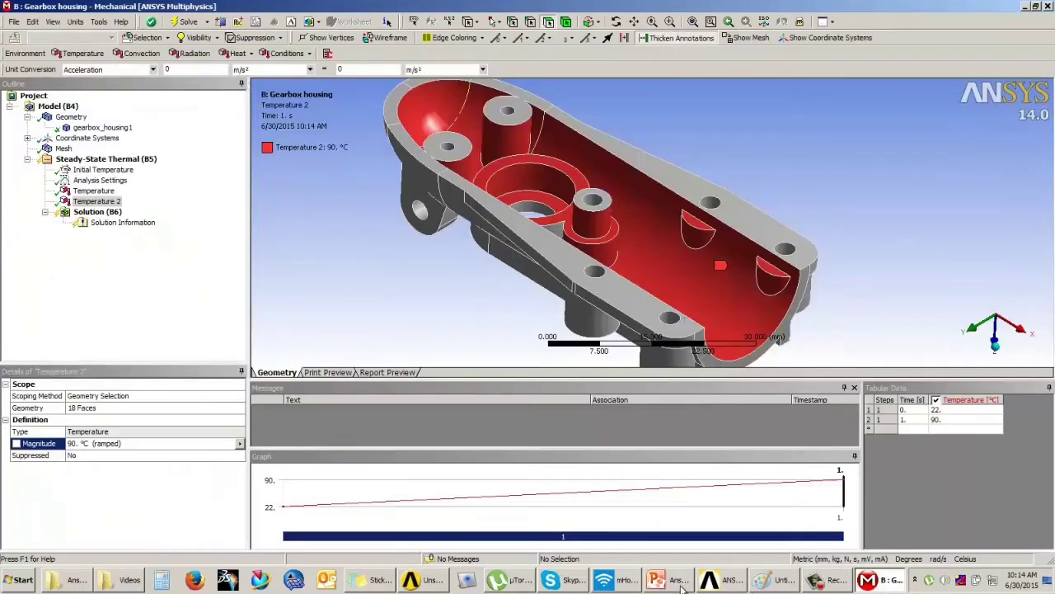
{"action": "left_click", "coordinate": [678, 581]}
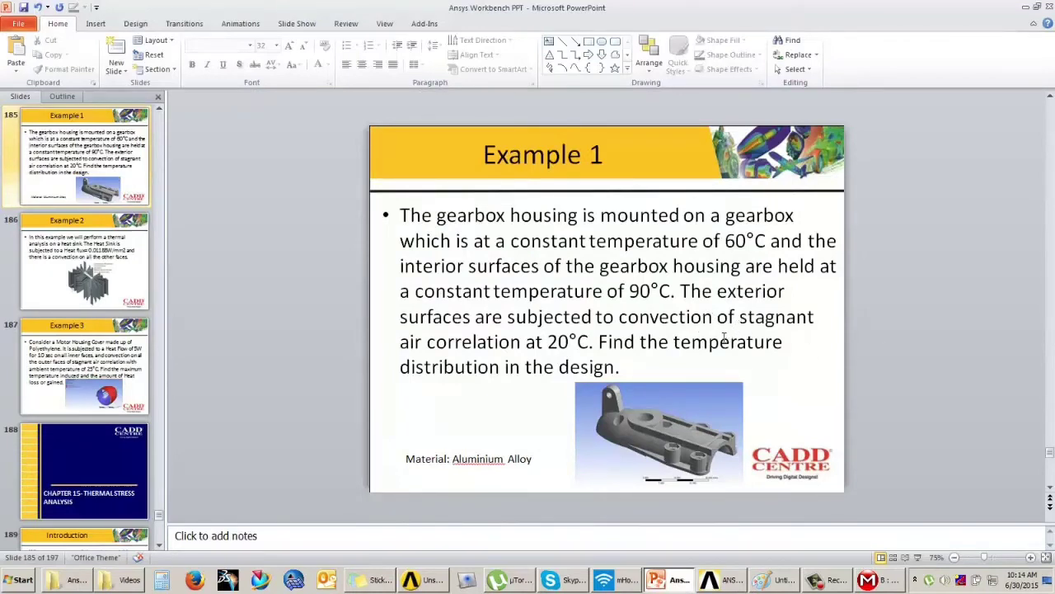
{"action": "mouse_move", "coordinate": [681, 290]}
{"action": "left_mouse_down"}
{"action": "mouse_move", "coordinate": [772, 287]}
{"action": "mouse_move", "coordinate": [829, 322]}
{"action": "mouse_move", "coordinate": [718, 346]}
{"action": "mouse_move", "coordinate": [428, 333]}
{"action": "left_mouse_up"}
{"action": "left_click", "coordinate": [953, 298]}
Step: Switch back to ANSYS Mechanical and add a convection load to the Steady-State Thermal analysis
{"action": "left_click", "coordinate": [876, 579]}
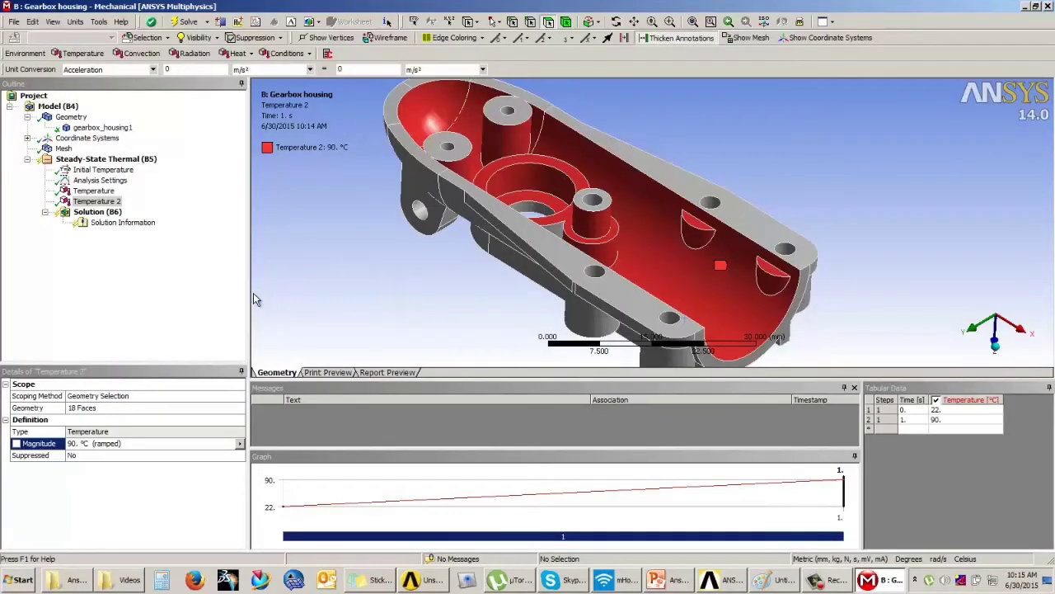
{"action": "left_click", "coordinate": [107, 159]}
{"action": "left_click", "coordinate": [141, 55]}
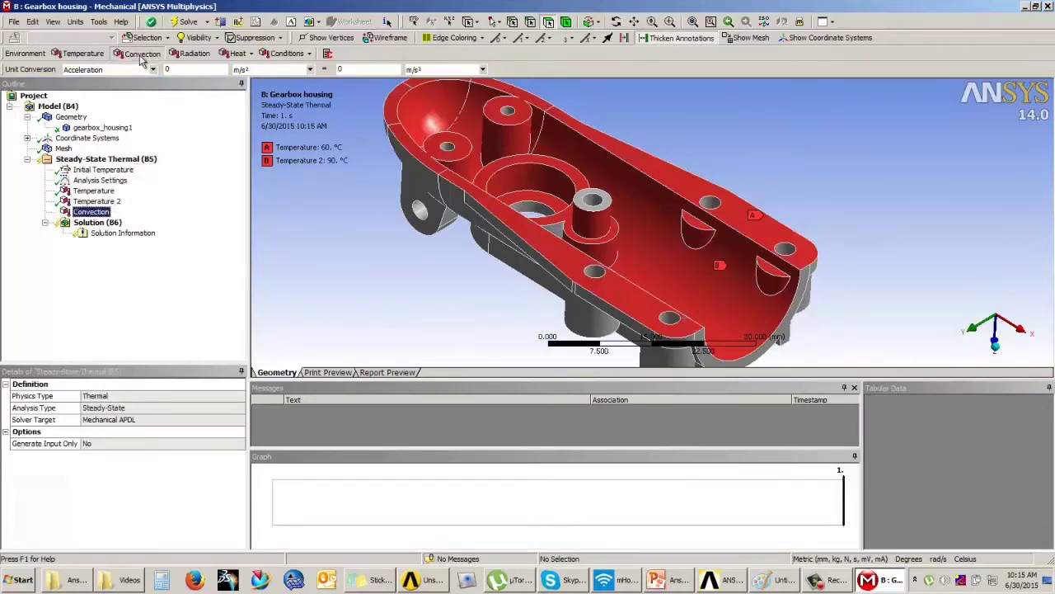
Step: Select the outer faces of the domed body, mounting lug, raised top pad, pockets and near-side wall for the convection load
{"action": "middle_click_drag", "start_coordinate": [440, 275], "coordinate": [351, 243]}
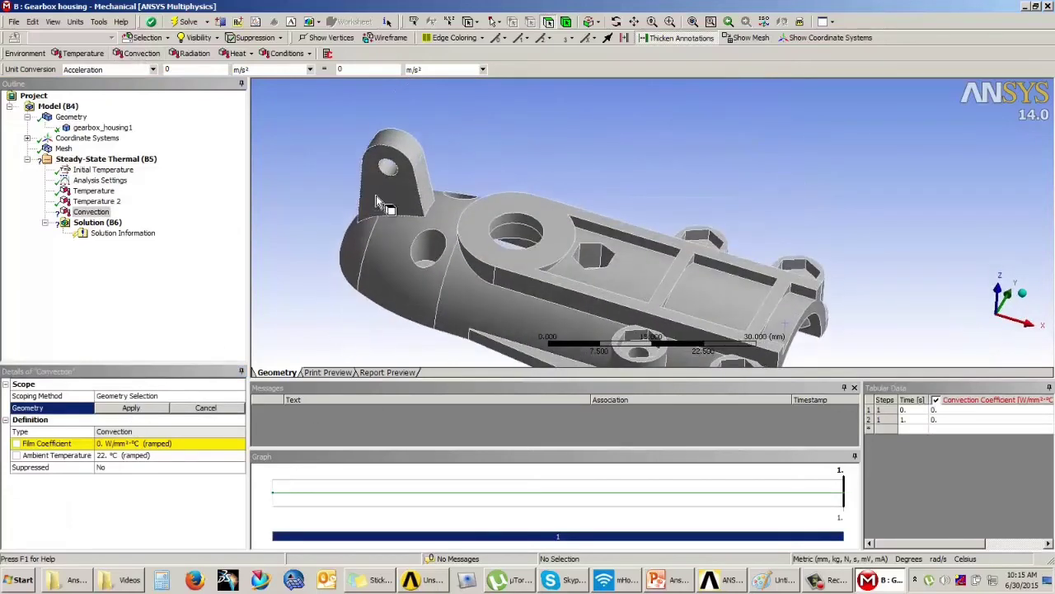
{"action": "middle_click_drag", "start_coordinate": [624, 292], "coordinate": [554, 216]}
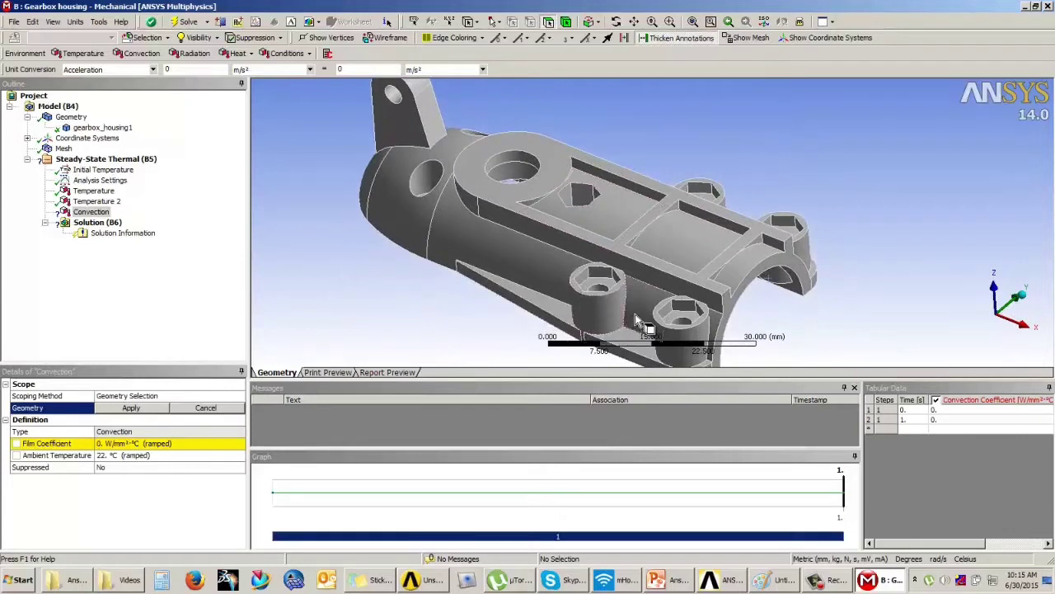
{"action": "mouse_move", "coordinate": [563, 284]}
{"action": "left_mouse_down"}
{"action": "mouse_move", "coordinate": [381, 182]}
{"action": "mouse_move", "coordinate": [423, 89]}
{"action": "mouse_move", "coordinate": [491, 198]}
{"action": "mouse_move", "coordinate": [481, 167]}
{"action": "mouse_move", "coordinate": [663, 227]}
{"action": "mouse_move", "coordinate": [701, 251]}
{"action": "mouse_move", "coordinate": [685, 211]}
{"action": "left_mouse_up"}
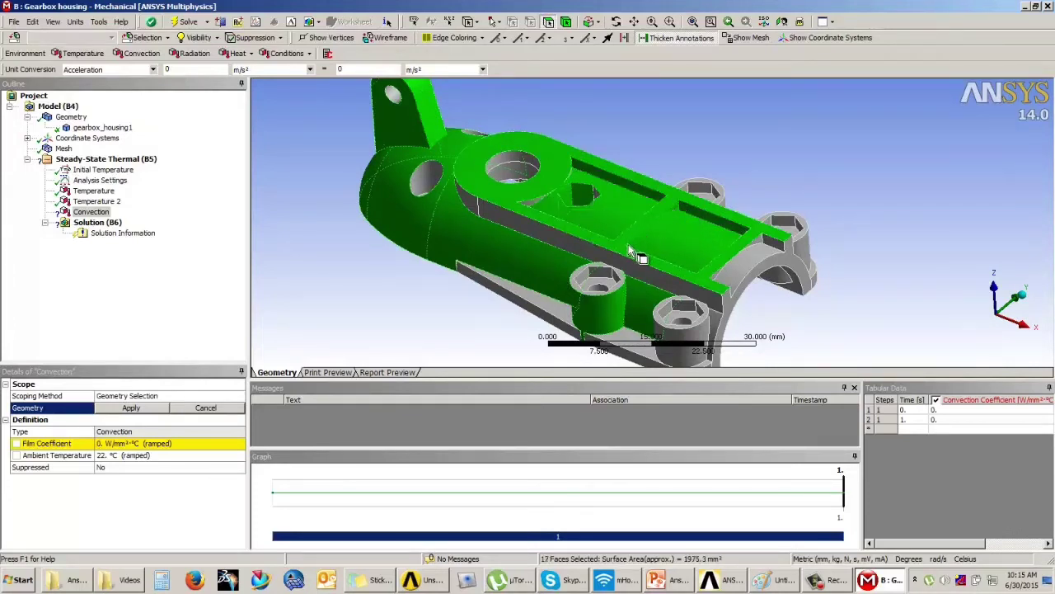
{"action": "left_click", "coordinate": [572, 168], "text": "ctrl"}
{"action": "middle_click_drag", "start_coordinate": [588, 165], "coordinate": [587, 198]}
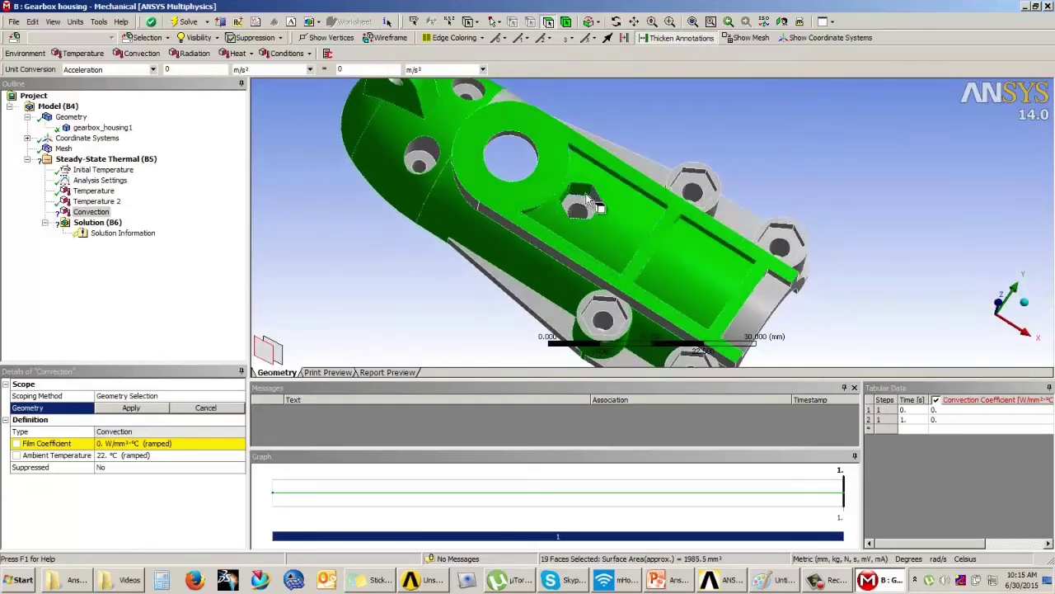
Step: Add the rim and hexagonal recess faces of the two far-side bolt bosses to the selection
{"action": "left_click", "coordinate": [683, 183], "text": "ctrl"}
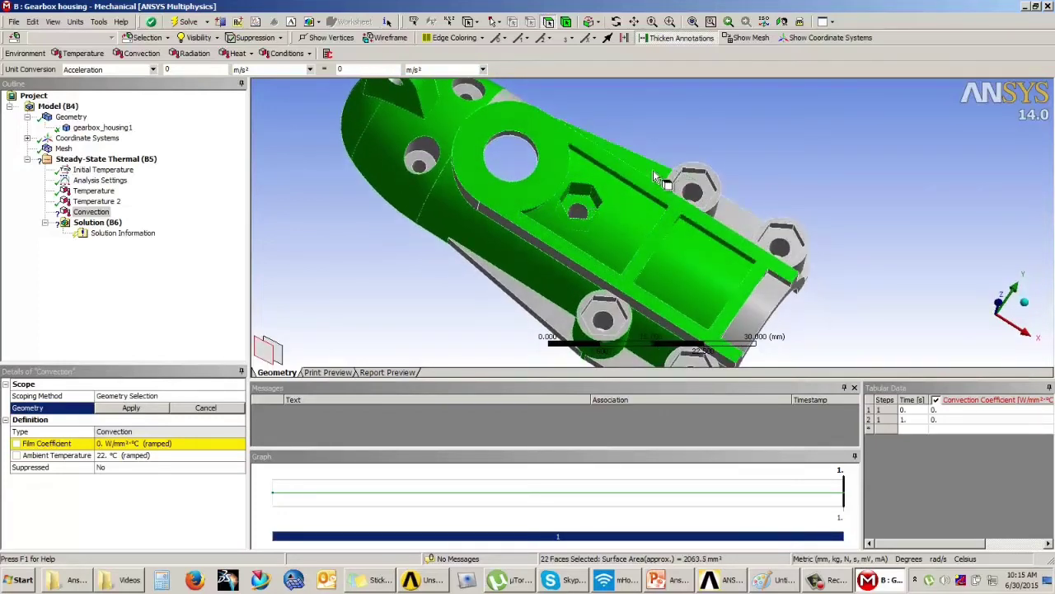
{"action": "left_click", "coordinate": [694, 172], "text": "ctrl"}
{"action": "left_click", "coordinate": [707, 178], "text": "ctrl"}
{"action": "left_click", "coordinate": [712, 191], "text": "ctrl"}
{"action": "left_click", "coordinate": [767, 227], "text": "ctrl"}
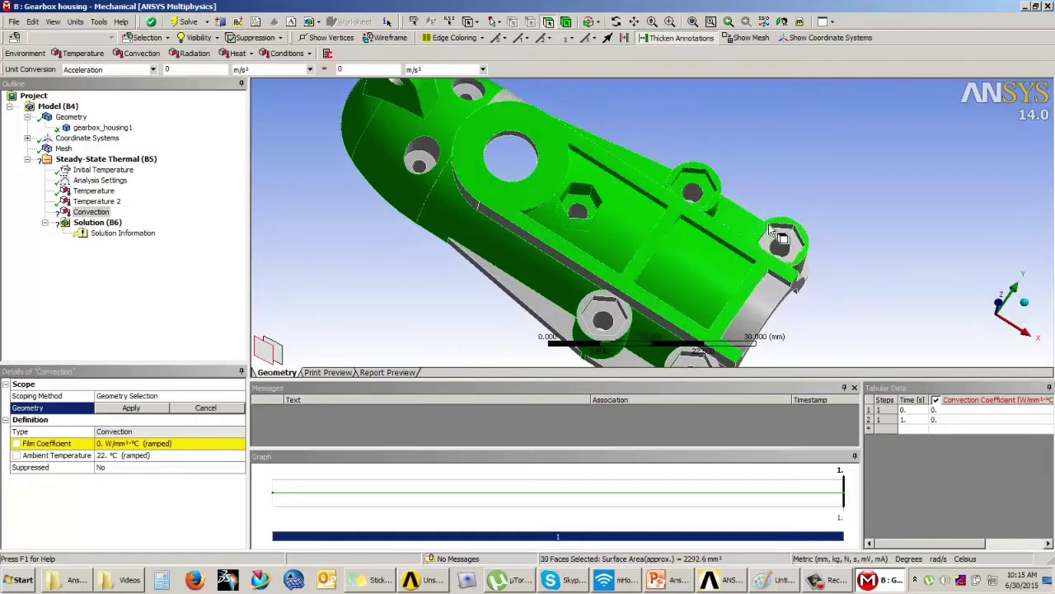
{"action": "left_click", "coordinate": [771, 235], "text": "ctrl"}
{"action": "left_click", "coordinate": [790, 236], "text": "ctrl"}
{"action": "left_click", "coordinate": [801, 243], "text": "ctrl"}
{"action": "left_click", "coordinate": [780, 227], "text": "ctrl"}
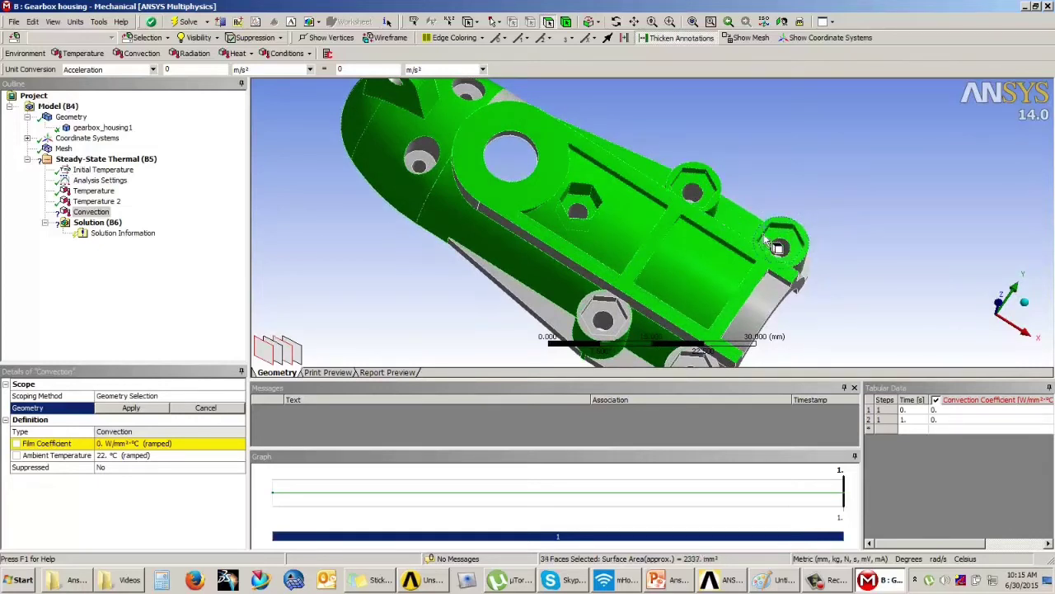
Step: Add the near-side inner bolt boss's rim and hexagonal recess faces and the top faces beside the arched open end
{"action": "left_click", "coordinate": [628, 314], "text": "ctrl"}
{"action": "left_click", "coordinate": [614, 305], "text": "ctrl"}
{"action": "left_click", "coordinate": [604, 299], "text": "ctrl"}
{"action": "left_click", "coordinate": [618, 296], "text": "ctrl"}
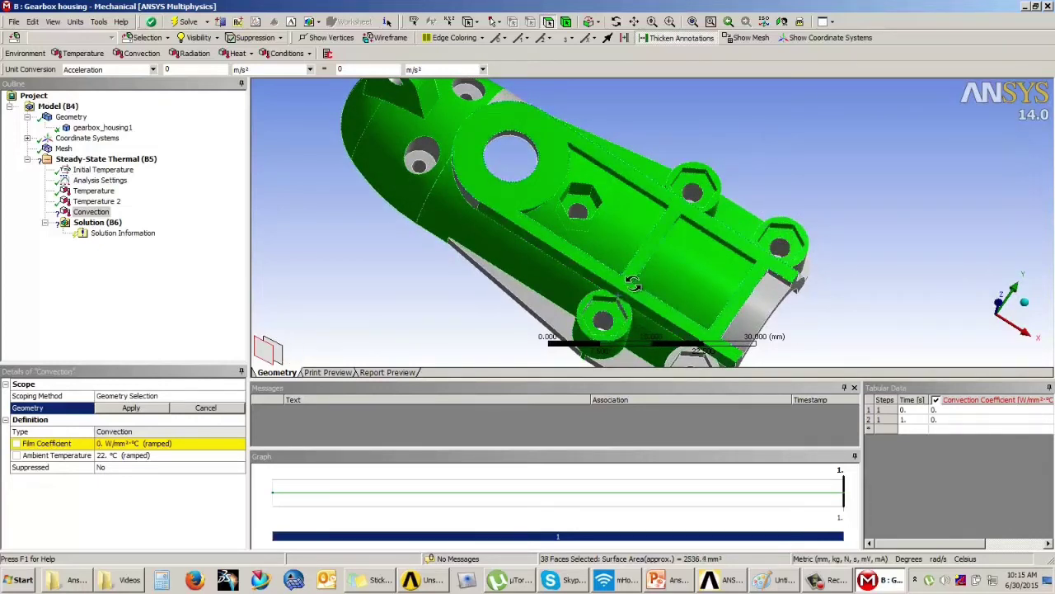
{"action": "middle_click_drag", "start_coordinate": [618, 301], "coordinate": [746, 263]}
{"action": "left_click", "coordinate": [757, 259], "text": "ctrl"}
{"action": "left_click", "coordinate": [752, 262], "text": "ctrl"}
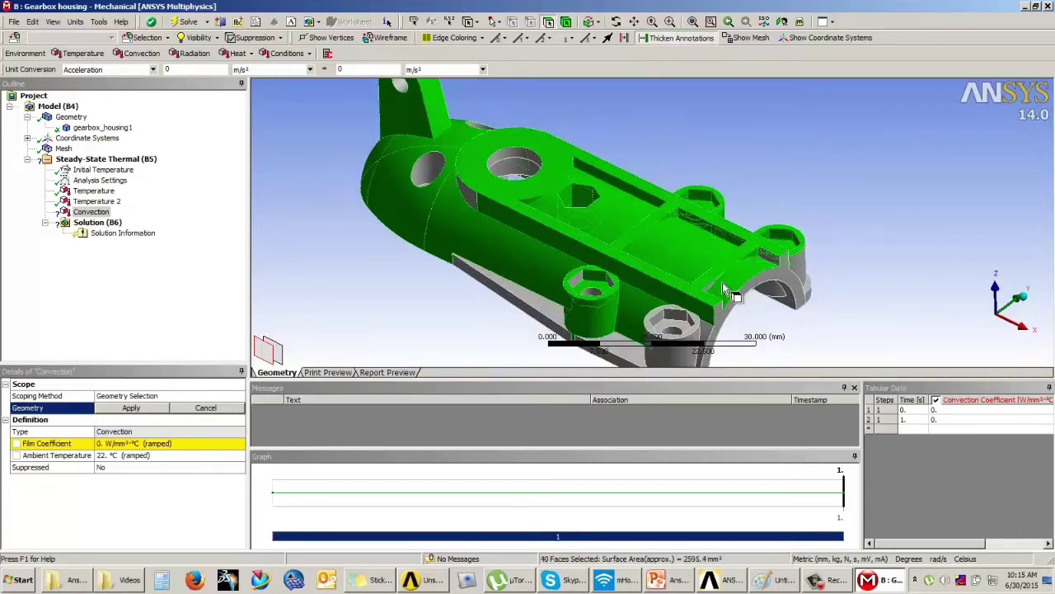
Step: Add the side, rim and hexagonal recess faces of the near-side bolt boss closest to the open end
{"action": "left_click", "coordinate": [711, 306], "text": "ctrl"}
{"action": "left_click", "coordinate": [699, 344], "text": "ctrl"}
{"action": "left_click", "coordinate": [697, 337], "text": "ctrl"}
{"action": "left_click", "coordinate": [698, 323], "text": "ctrl"}
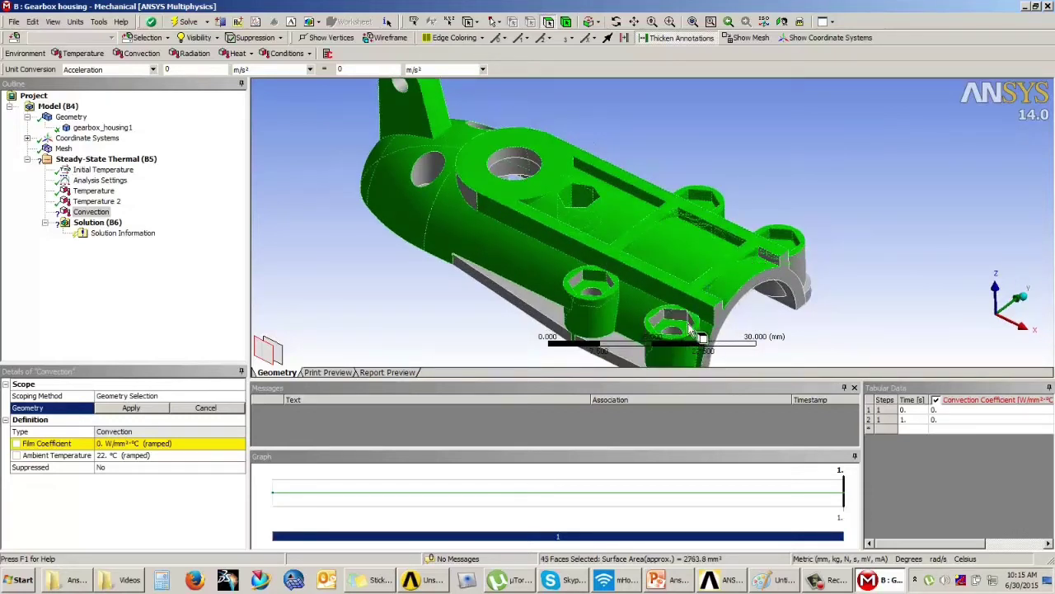
{"action": "left_click", "coordinate": [689, 315], "text": "ctrl"}
{"action": "left_click", "coordinate": [676, 315], "text": "ctrl"}
{"action": "left_click", "coordinate": [664, 316], "text": "ctrl"}
{"action": "left_click", "coordinate": [655, 323], "text": "ctrl"}
Step: Add the near-side mounting flange faces and the curved side of the raised top pad to the selection
{"action": "left_click", "coordinate": [624, 342], "text": "ctrl"}
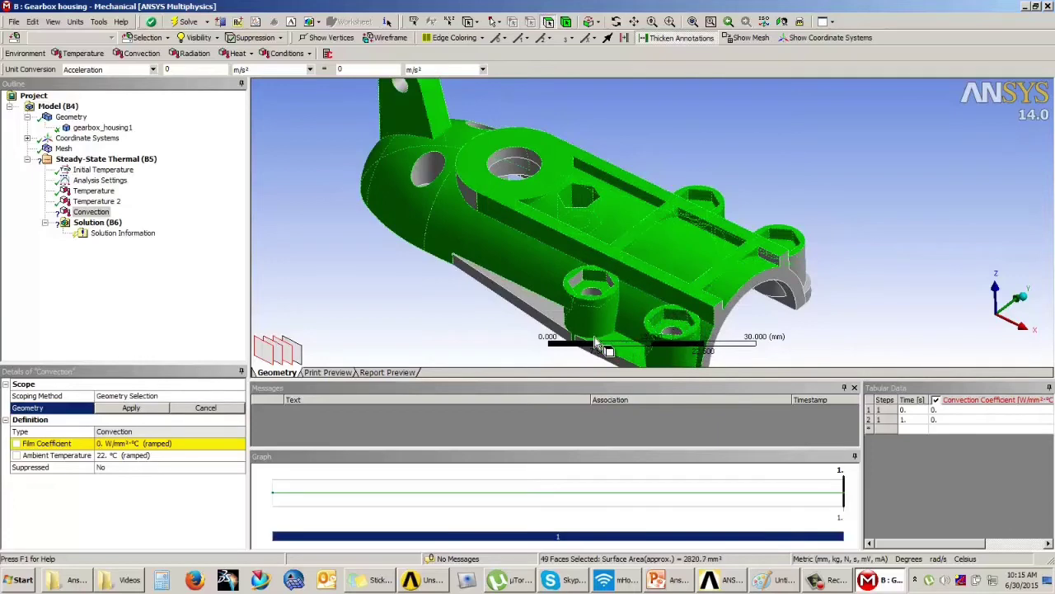
{"action": "left_click", "coordinate": [560, 323], "text": "ctrl"}
{"action": "left_click", "coordinate": [545, 310], "text": "ctrl"}
{"action": "left_click", "coordinate": [475, 216], "text": "ctrl"}
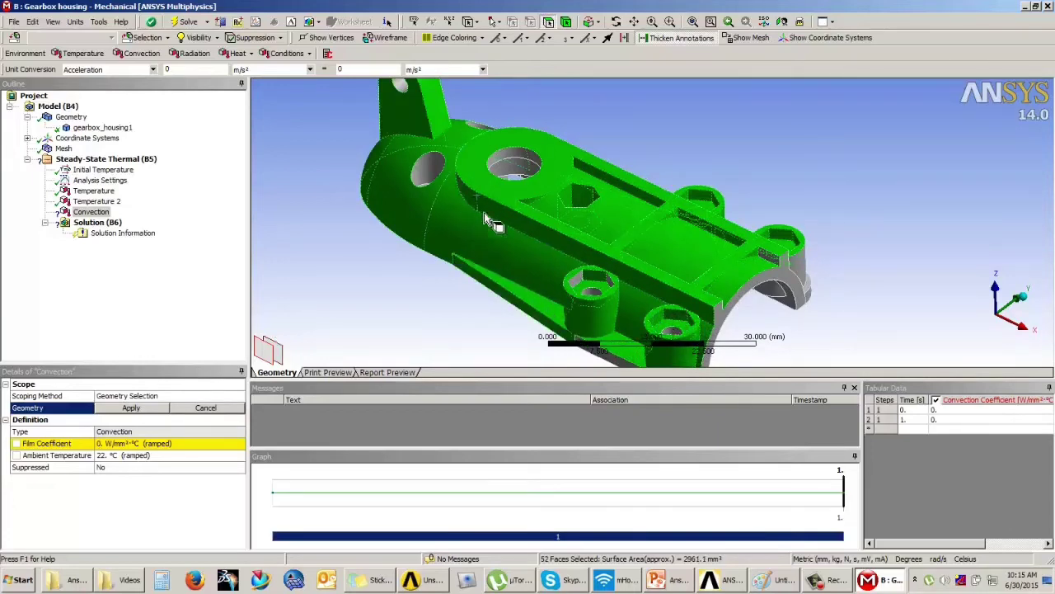
Step: Add the opposite side's outer walls, raised-pad side, bolt boss side and mounting flange edge faces to the selection
{"action": "middle_click_drag", "start_coordinate": [484, 212], "coordinate": [468, 243]}
{"action": "left_click", "coordinate": [468, 245], "text": "ctrl"}
{"action": "left_click", "coordinate": [493, 274], "text": "ctrl"}
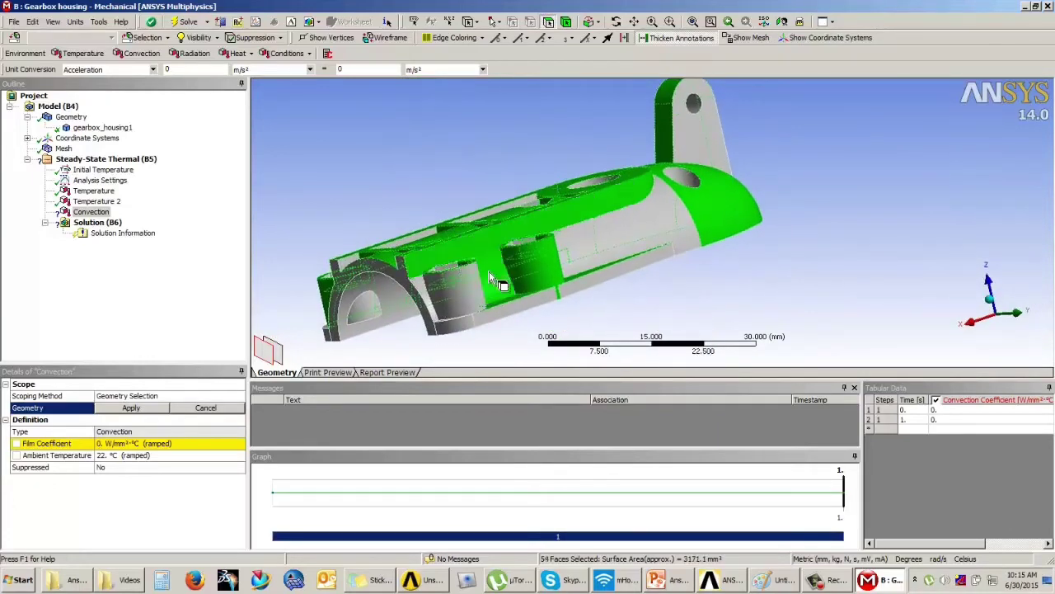
{"action": "left_click", "coordinate": [464, 288], "text": "ctrl"}
{"action": "left_click", "coordinate": [612, 232], "text": "ctrl"}
{"action": "left_click", "coordinate": [631, 255], "text": "ctrl"}
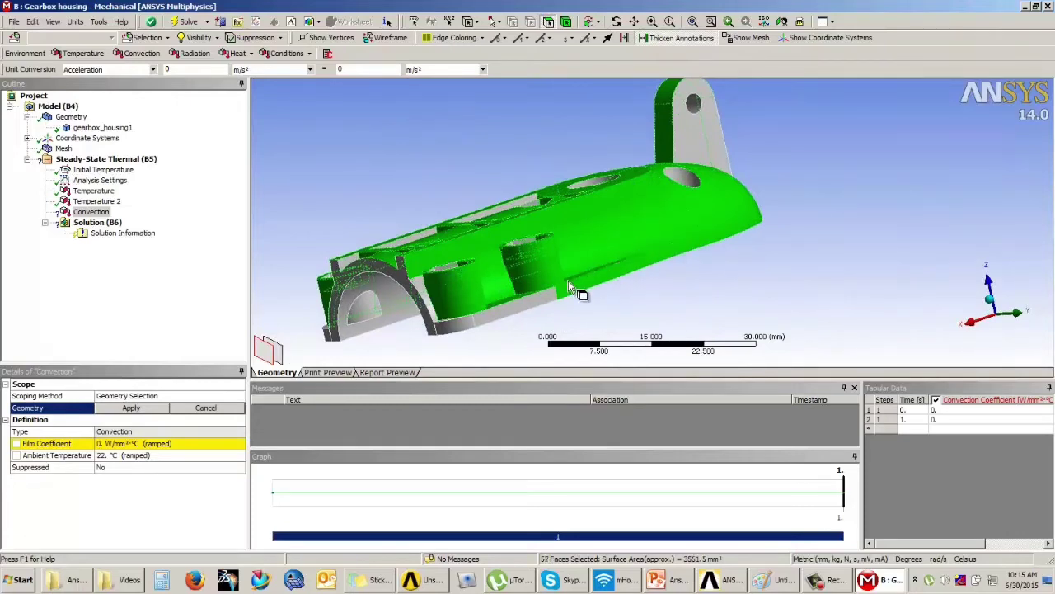
{"action": "left_click", "coordinate": [532, 299], "text": "ctrl"}
{"action": "left_click", "coordinate": [454, 321], "text": "ctrl"}
{"action": "left_click", "coordinate": [430, 301], "text": "ctrl"}
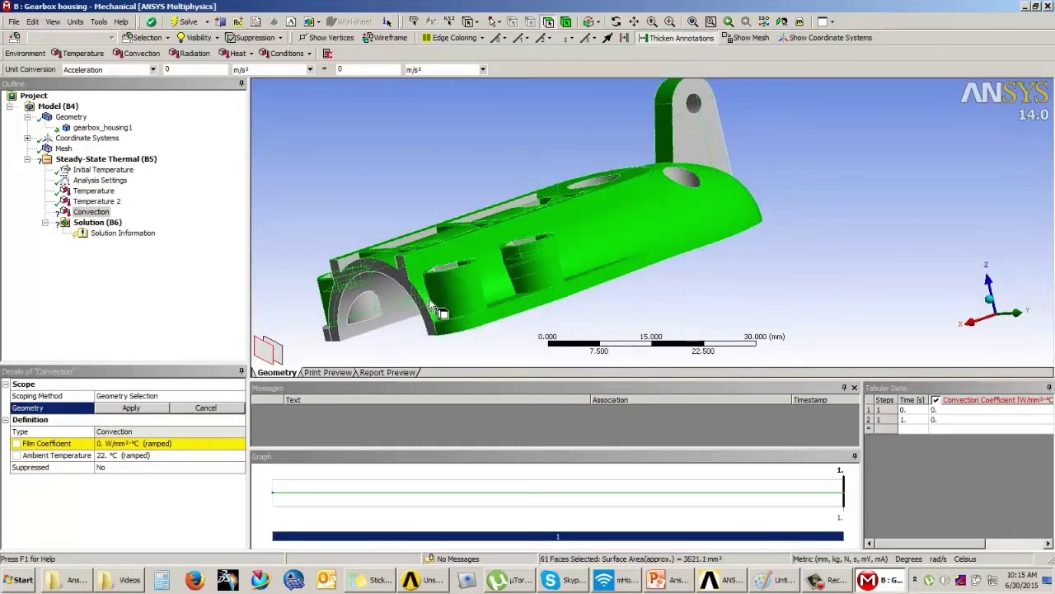
{"action": "left_click", "coordinate": [434, 295], "text": "ctrl"}
Step: Add missed faces of the central hexagonal recess and the round counterbore on the domed end to the selection
{"action": "middle_click_drag", "start_coordinate": [496, 274], "coordinate": [761, 107]}
{"action": "left_click", "coordinate": [532, 310], "text": "ctrl"}
{"action": "left_click", "coordinate": [605, 167], "text": "ctrl"}
{"action": "left_click", "coordinate": [615, 153], "text": "ctrl"}
{"action": "left_click", "coordinate": [766, 110], "text": "ctrl"}
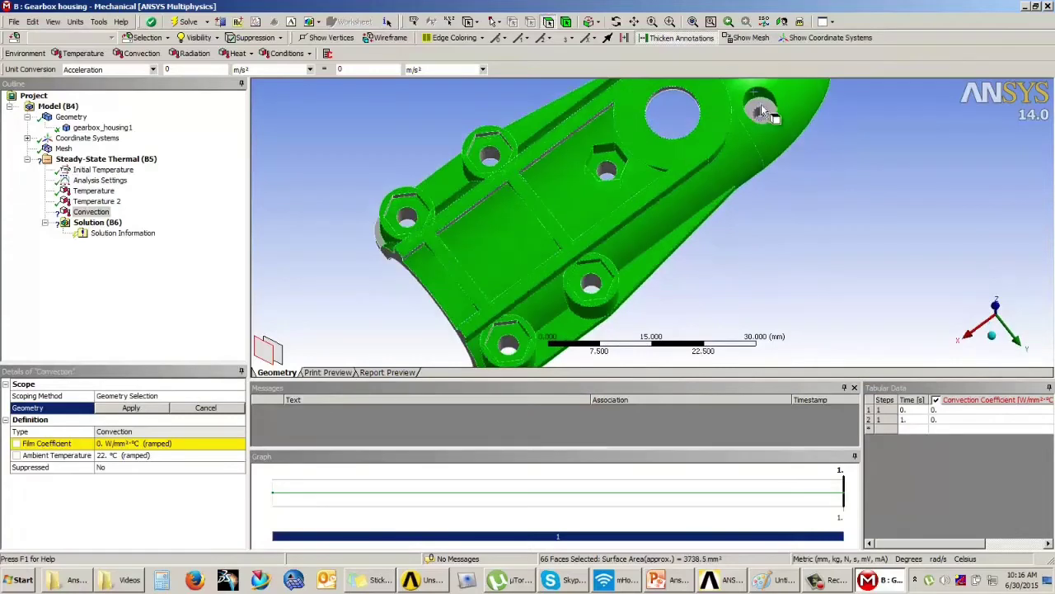
{"action": "left_click", "coordinate": [760, 108], "text": "ctrl"}
Step: Add the inner side faces of the long rails bordering the top pockets to the selection
{"action": "middle_click_drag", "start_coordinate": [595, 193], "coordinate": [612, 196]}
{"action": "middle_click_drag", "start_coordinate": [631, 124], "coordinate": [553, 202], "text": "ctrl"}
{"action": "scroll", "coordinate": [612, 250], "scroll_direction": "up", "scroll_amount": 2}
{"action": "left_click", "coordinate": [613, 250], "text": "ctrl"}
{"action": "left_click", "coordinate": [618, 251], "text": "ctrl"}
{"action": "left_click", "coordinate": [414, 191], "text": "ctrl"}
{"action": "left_click", "coordinate": [506, 162], "text": "ctrl"}
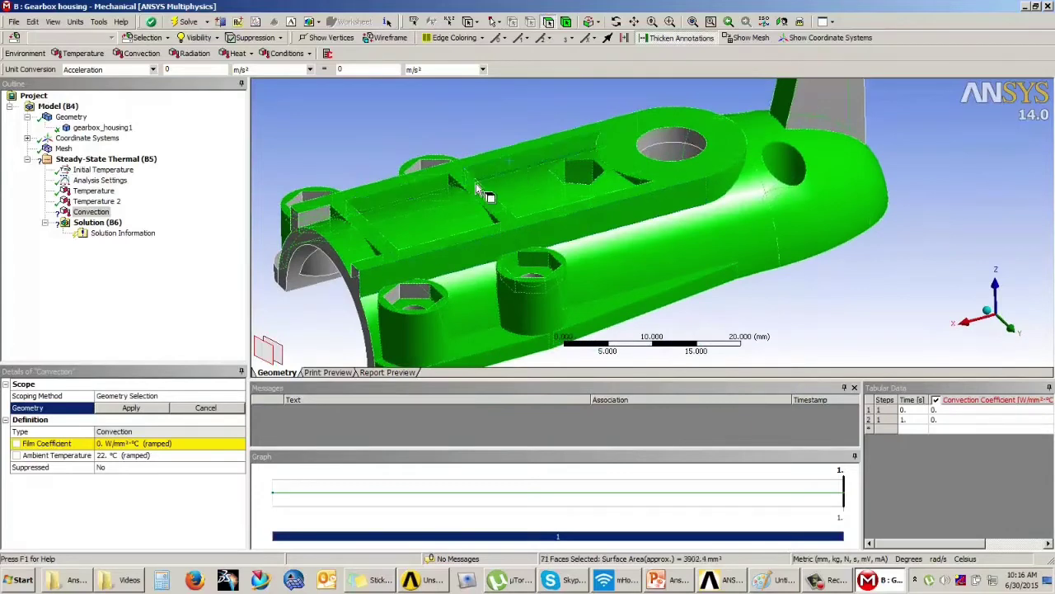
{"action": "left_click", "coordinate": [385, 270], "text": "ctrl"}
Step: Add the exposed side faces of the cross ribs in the top pockets and missed hexagonal recess faces to the selection
{"action": "middle_click_drag", "start_coordinate": [385, 269], "coordinate": [568, 165]}
{"action": "left_click", "coordinate": [488, 276], "text": "ctrl"}
{"action": "left_click", "coordinate": [375, 330], "text": "ctrl"}
{"action": "left_click", "coordinate": [384, 323], "text": "ctrl"}
{"action": "left_click", "coordinate": [508, 198], "text": "ctrl"}
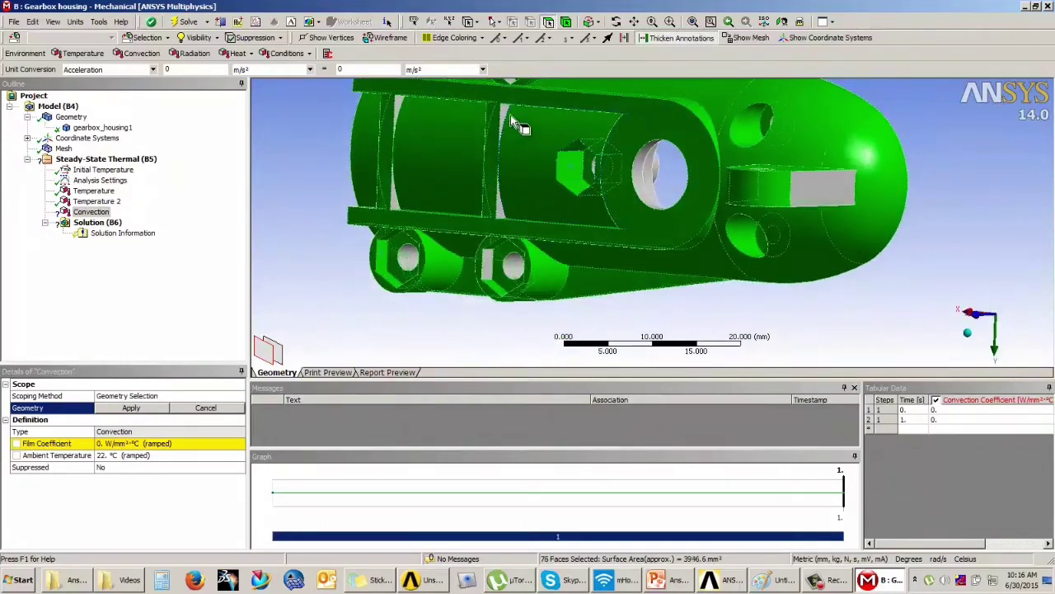
{"action": "left_click", "coordinate": [508, 114], "text": "ctrl"}
{"action": "left_click", "coordinate": [499, 205], "text": "ctrl"}
{"action": "left_click", "coordinate": [397, 105], "text": "ctrl"}
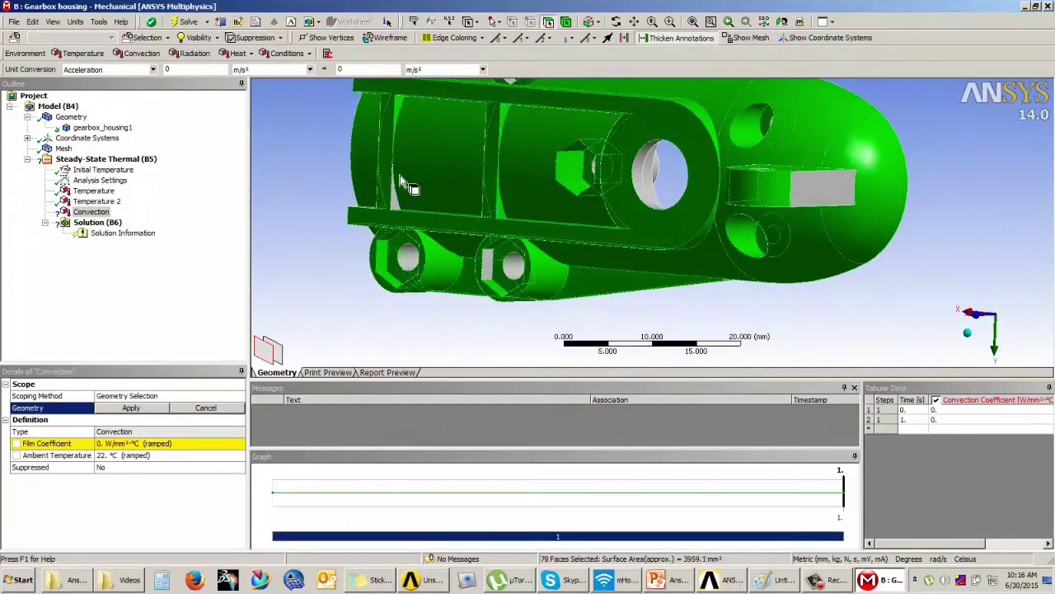
{"action": "left_click", "coordinate": [398, 202], "text": "ctrl"}
Step: Add the remaining unselected hexagonal recess walls of the bolt bosses to the selection
{"action": "middle_click_drag", "start_coordinate": [398, 202], "coordinate": [625, 218]}
{"action": "left_click", "coordinate": [478, 195], "text": "ctrl"}
{"action": "left_click", "coordinate": [492, 157], "text": "ctrl"}
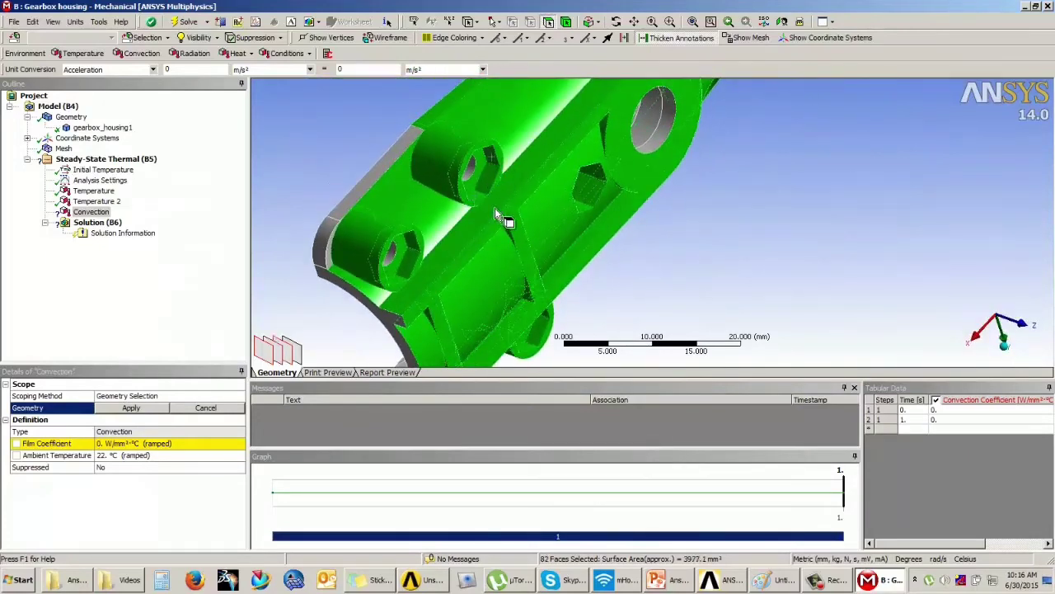
{"action": "middle_click_drag", "start_coordinate": [494, 211], "coordinate": [435, 187]}
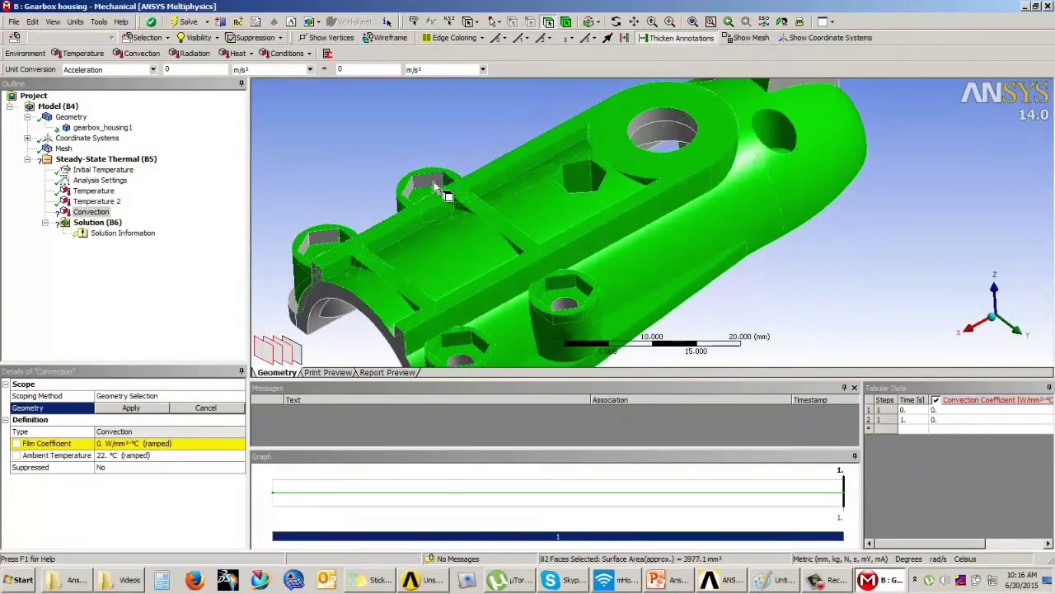
{"action": "left_click", "coordinate": [432, 183], "text": "ctrl"}
{"action": "left_click", "coordinate": [321, 241], "text": "ctrl"}
{"action": "left_click", "coordinate": [315, 249], "text": "ctrl"}
{"action": "middle_click_drag", "start_coordinate": [413, 229], "coordinate": [375, 250]}
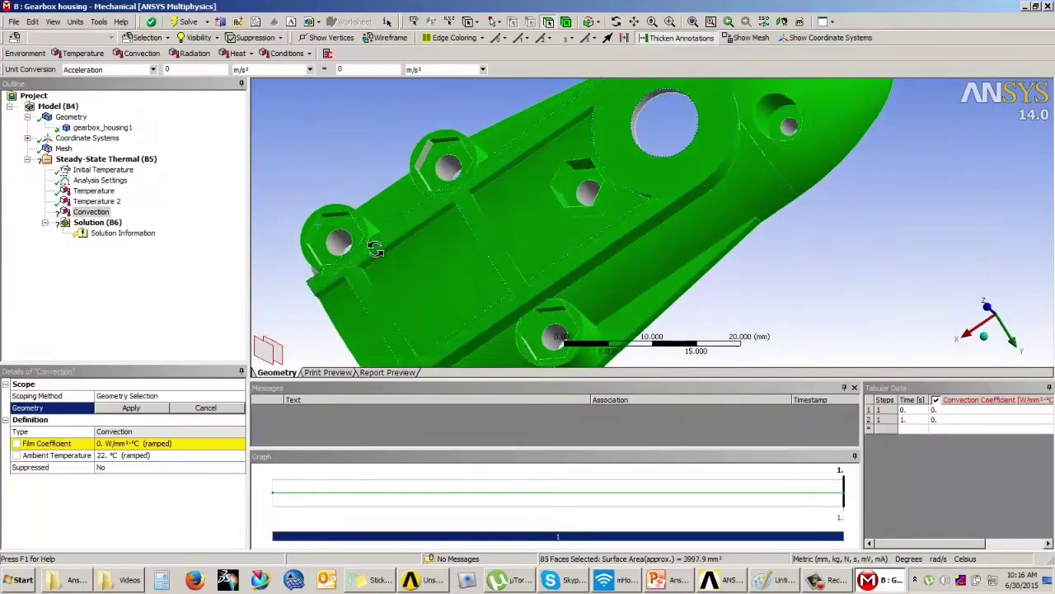
{"action": "left_click", "coordinate": [442, 166], "text": "ctrl"}
Step: Add the last unselected bolt boss faces and the narrow flange faces beside the open end to the selection
{"action": "middle_click_drag", "start_coordinate": [443, 165], "coordinate": [564, 141]}
{"action": "left_click", "coordinate": [446, 137], "text": "ctrl"}
{"action": "left_click", "coordinate": [350, 191], "text": "ctrl"}
{"action": "middle_click_drag", "start_coordinate": [459, 241], "coordinate": [535, 164]}
{"action": "left_click", "coordinate": [544, 213], "text": "ctrl"}
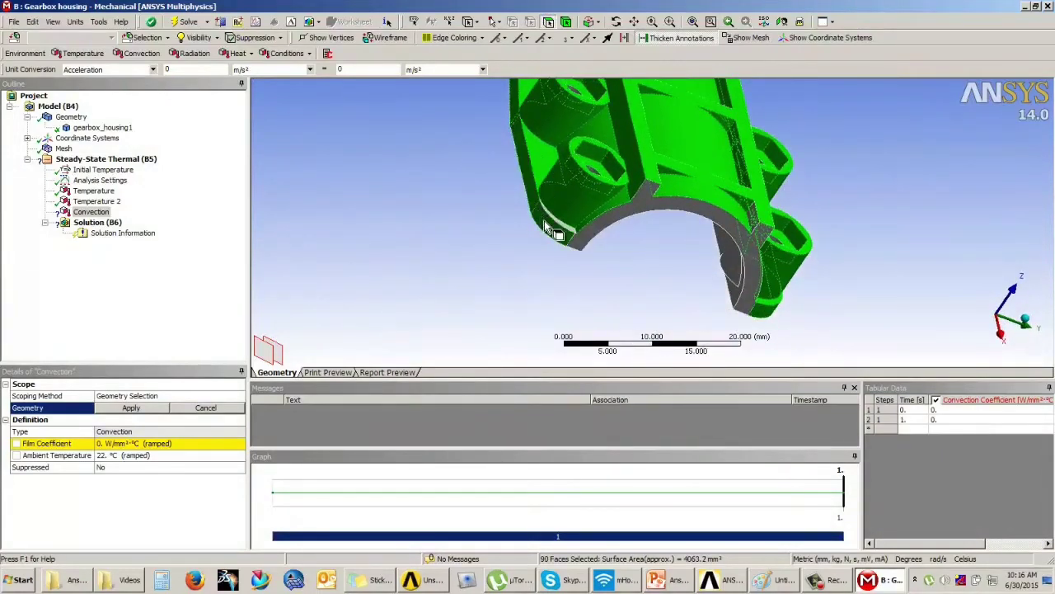
{"action": "left_click", "coordinate": [561, 223], "text": "ctrl"}
{"action": "middle_click_drag", "start_coordinate": [595, 204], "coordinate": [600, 229]}
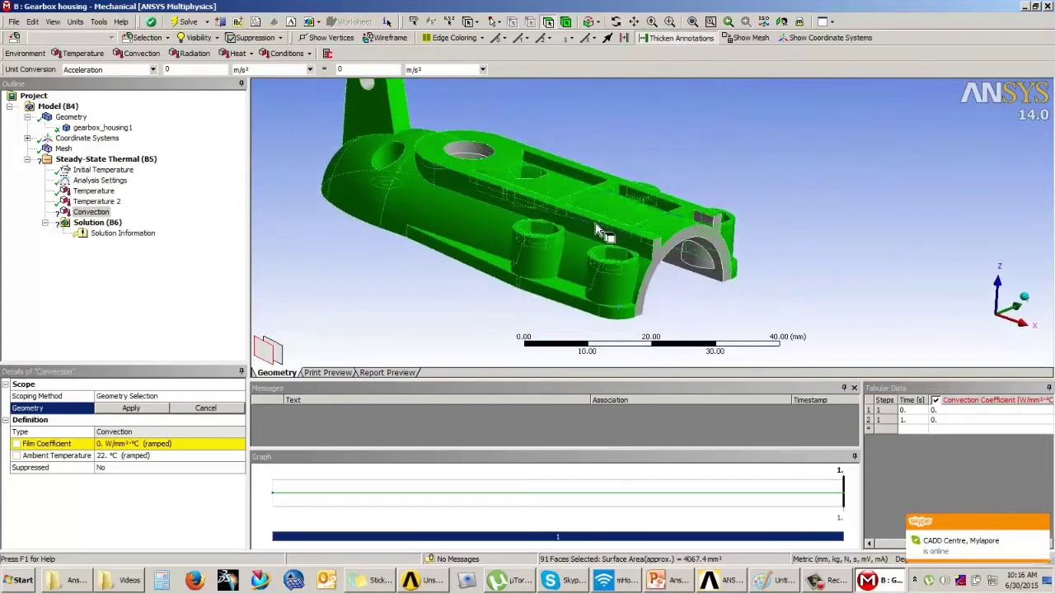
Step: Scope the convection load to the selected exterior faces and set its ambient temperature to 20 °C
{"action": "left_click", "coordinate": [145, 409]}
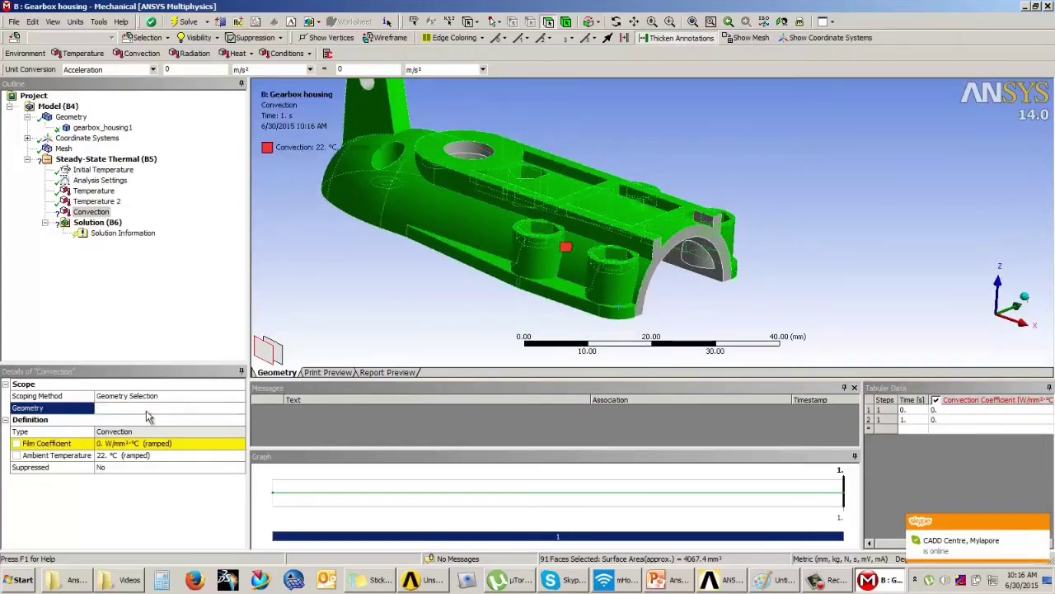
{"action": "left_click", "coordinate": [122, 444]}
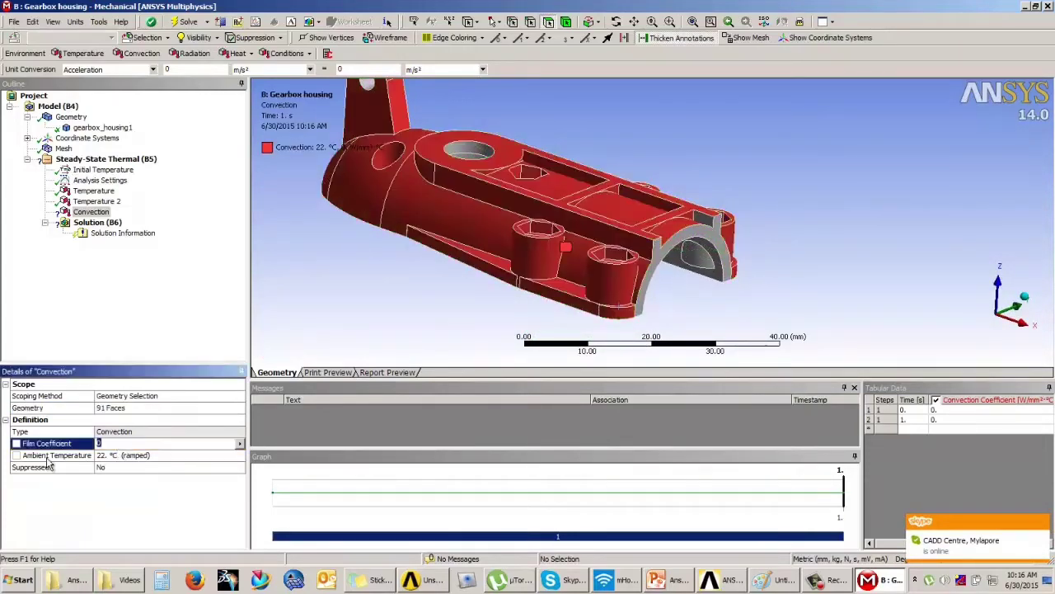
{"action": "left_click", "coordinate": [132, 456]}
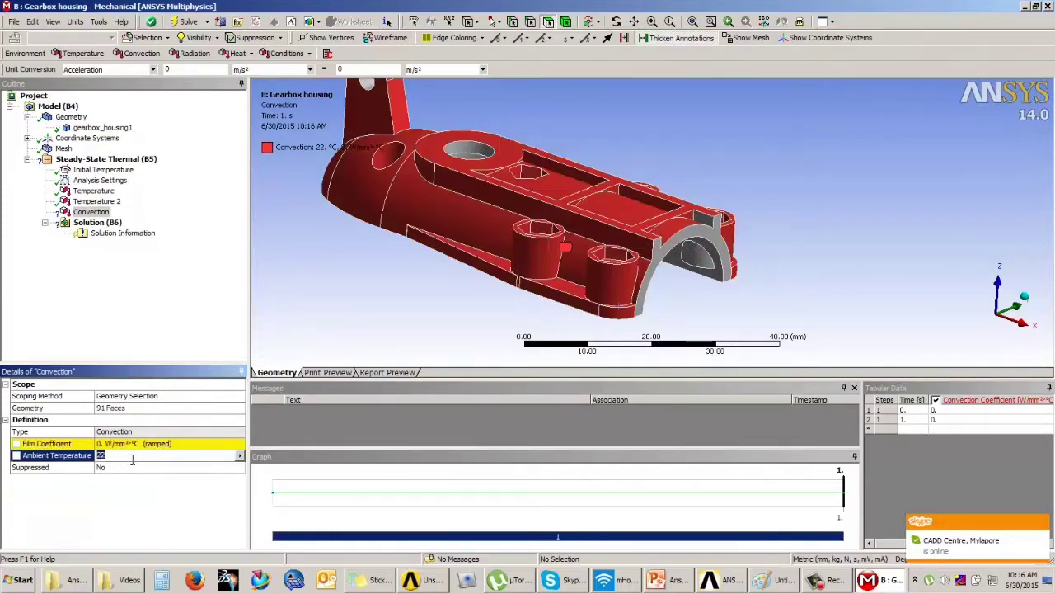
{"action": "left_click", "coordinate": [669, 580]}
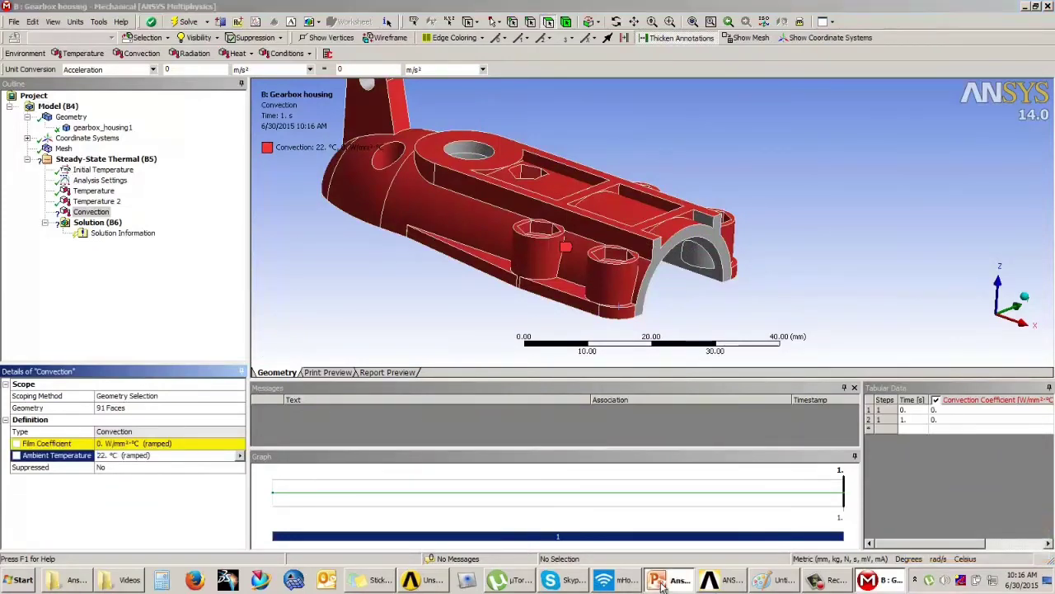
{"action": "key", "text": "alt+Tab"}
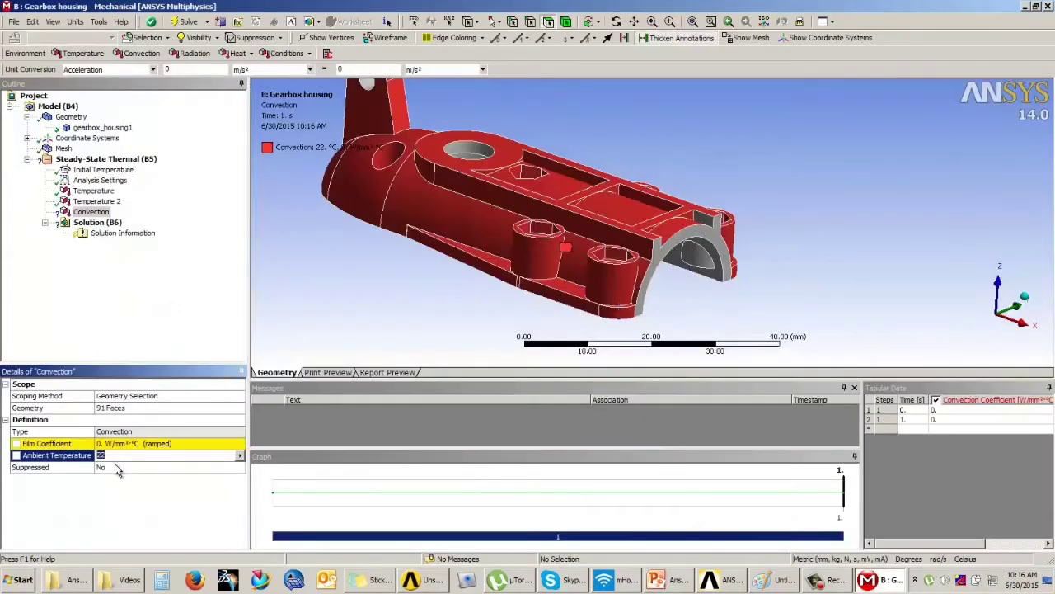
{"action": "key", "text": "Return"}
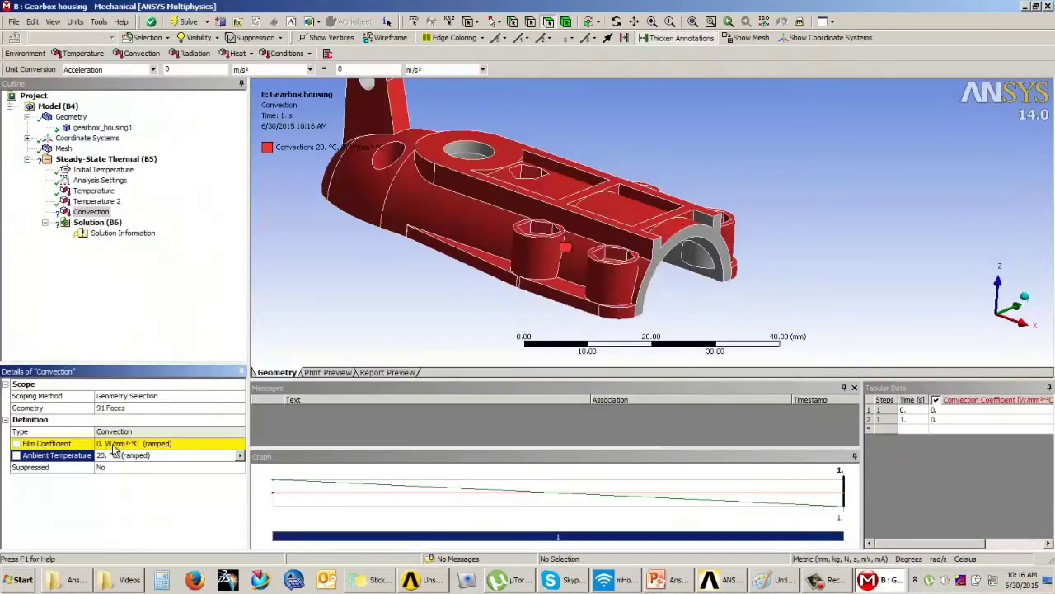
Step: Open the sample convection data library for importing the exterior convection load's film coefficient
{"action": "left_click", "coordinate": [117, 444]}
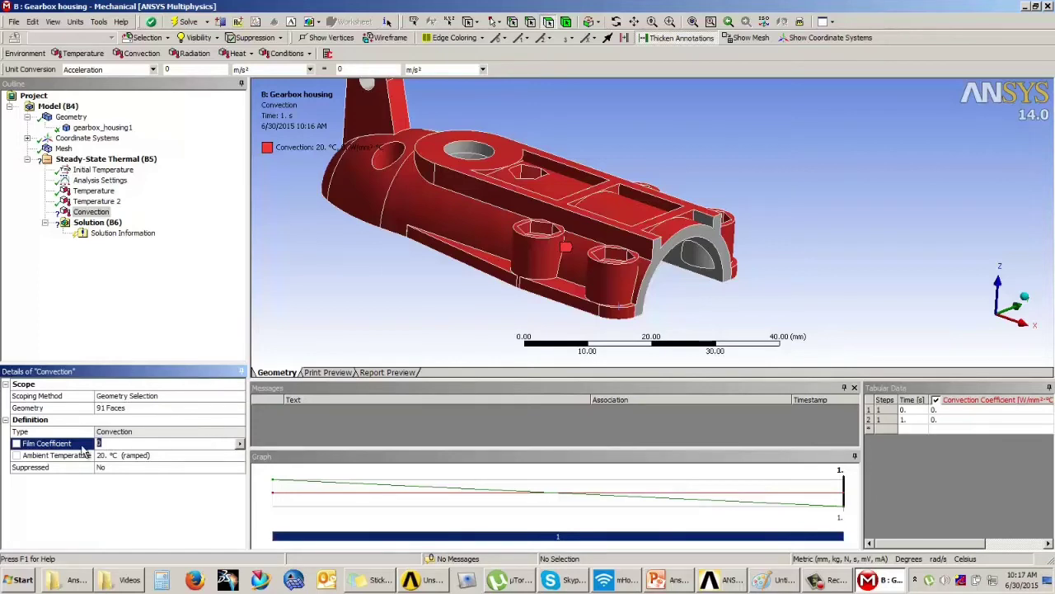
{"action": "left_click", "coordinate": [240, 445]}
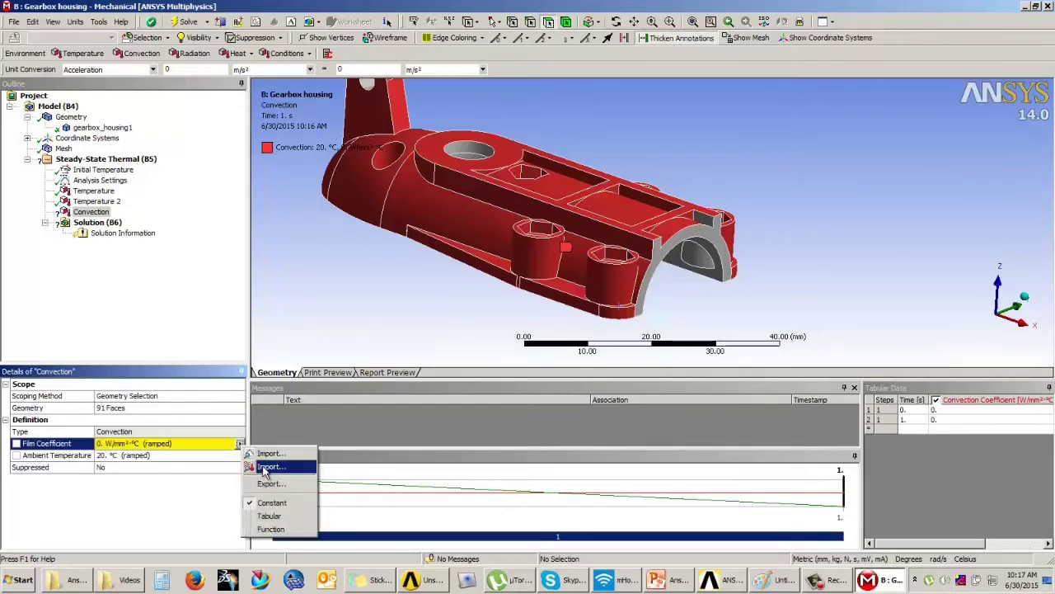
{"action": "left_click", "coordinate": [265, 467]}
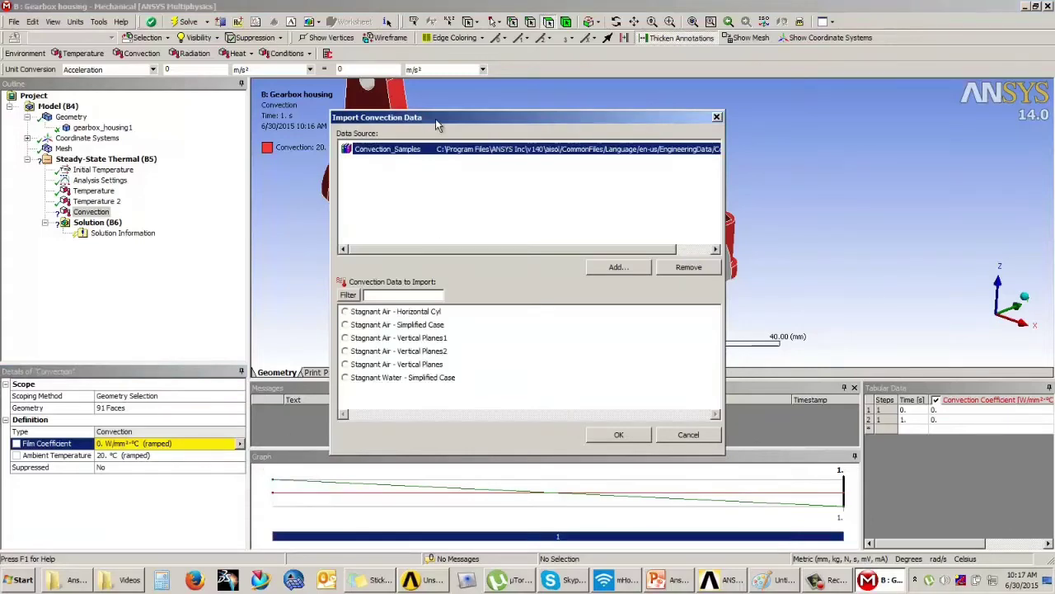
{"action": "left_click_drag", "start_coordinate": [436, 119], "coordinate": [350, 105]}
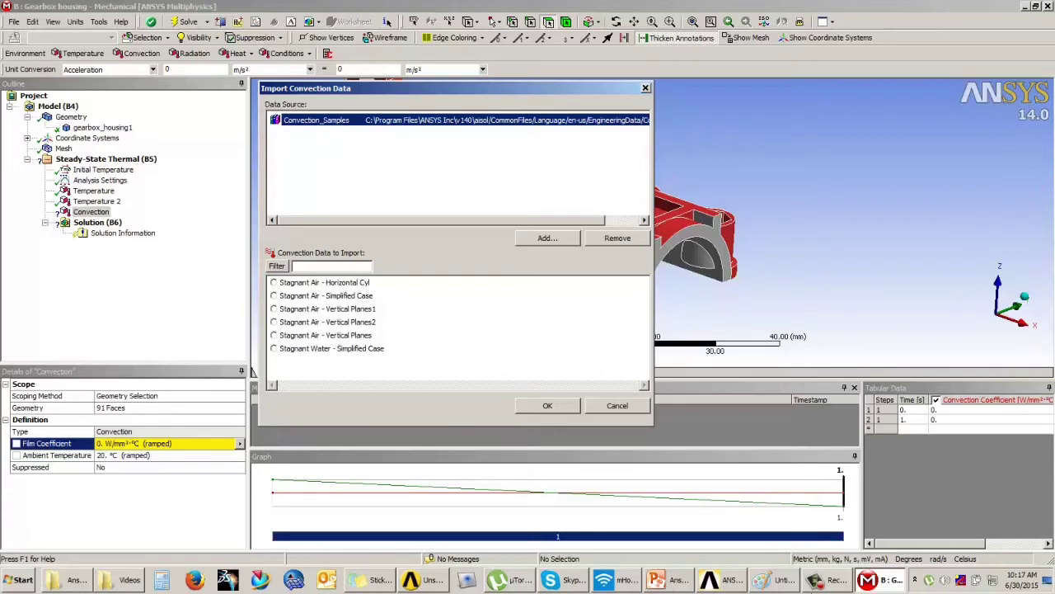
Step: Switch to Paint, clear the canvas and brush an upright rectangle with a broken vertical centre line
{"action": "left_click", "coordinate": [779, 582]}
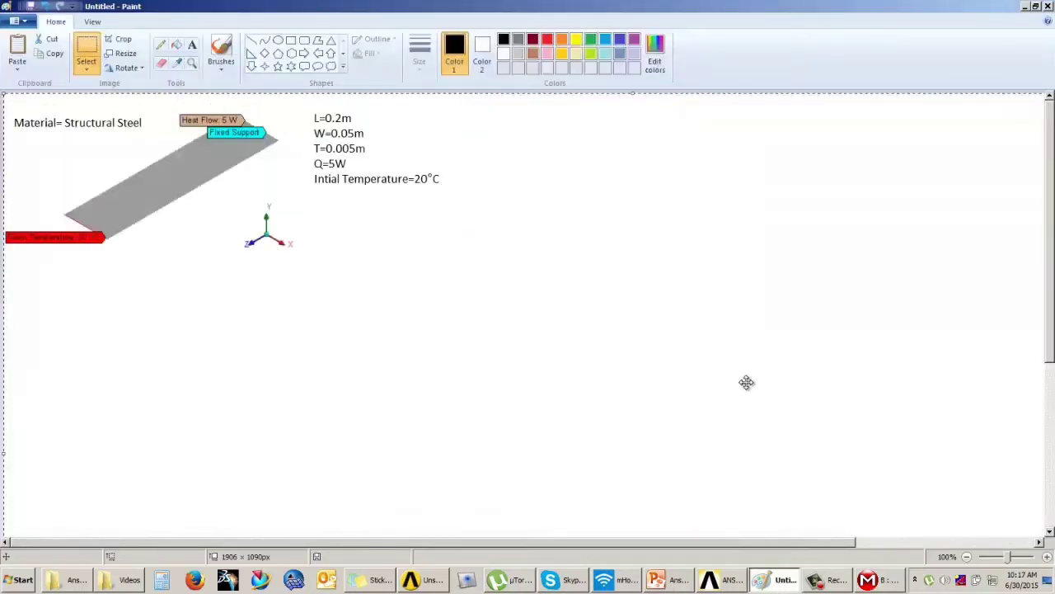
{"action": "key", "text": "Delete"}
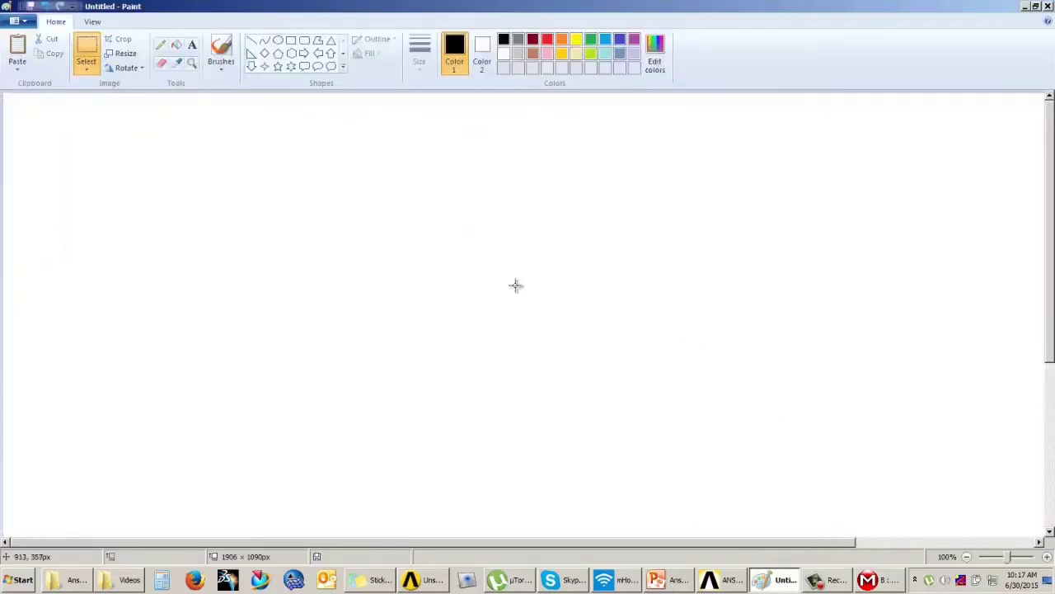
{"action": "left_click", "coordinate": [221, 51]}
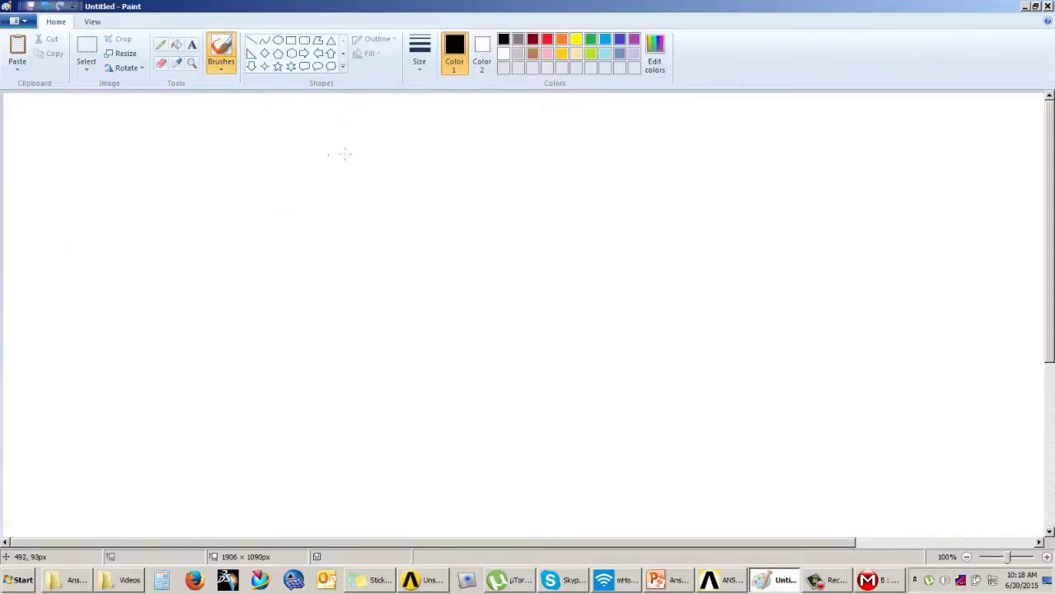
{"action": "mouse_move", "coordinate": [344, 153]}
{"action": "left_mouse_down"}
{"action": "mouse_move", "coordinate": [316, 154]}
{"action": "mouse_move", "coordinate": [435, 364]}
{"action": "left_mouse_up"}
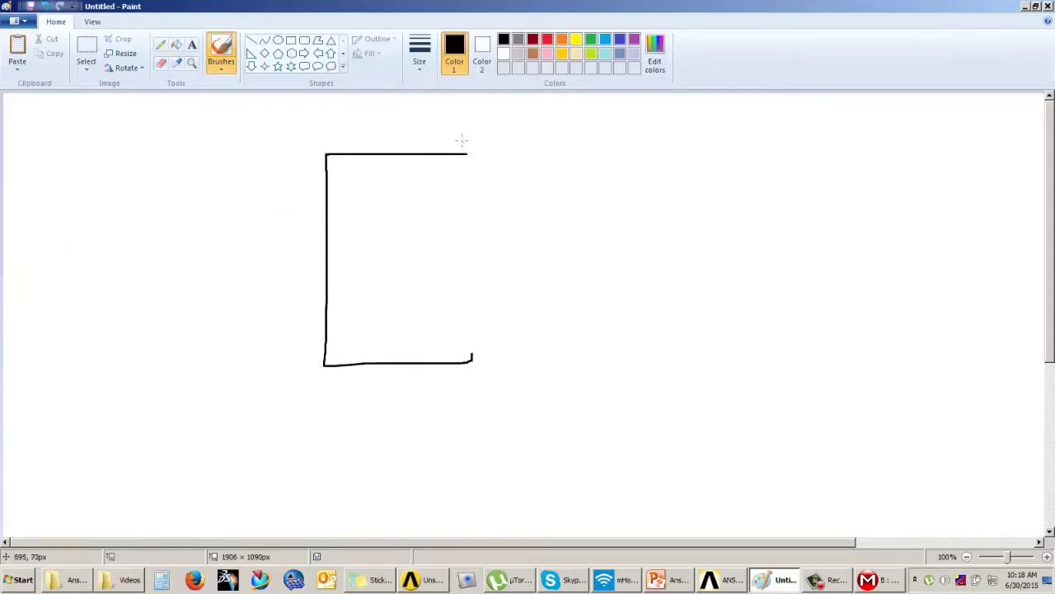
{"action": "left_click_drag", "start_coordinate": [462, 140], "coordinate": [471, 348]}
{"action": "left_click_drag", "start_coordinate": [395, 166], "coordinate": [396, 238]}
{"action": "left_click_drag", "start_coordinate": [398, 266], "coordinate": [399, 299]}
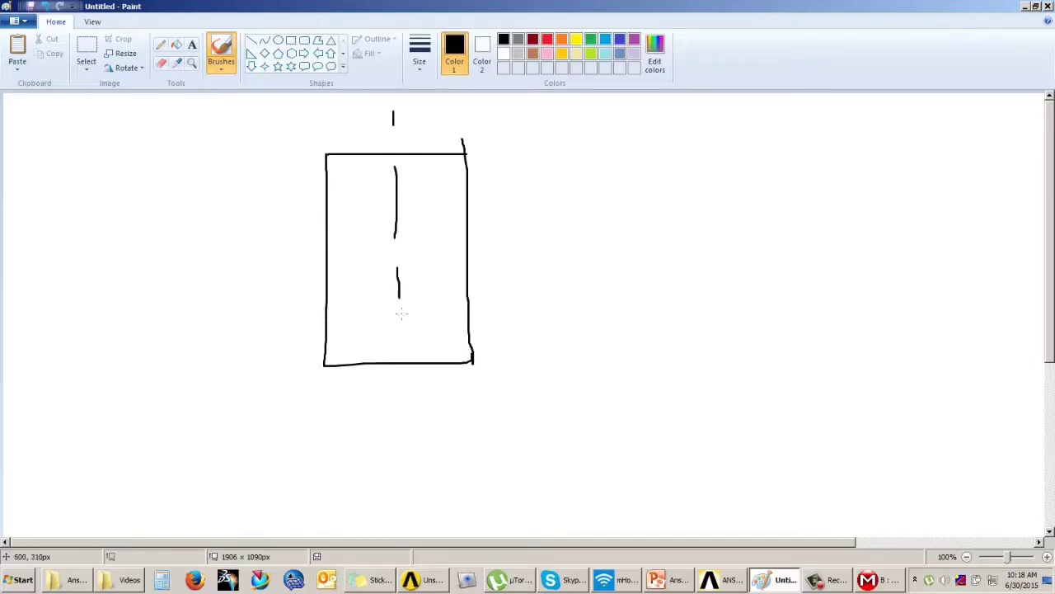
{"action": "mouse_move", "coordinate": [608, 296]}
{"action": "left_mouse_down"}
{"action": "mouse_move", "coordinate": [653, 278]}
{"action": "mouse_move", "coordinate": [872, 253]}
{"action": "mouse_move", "coordinate": [767, 349]}
{"action": "mouse_move", "coordinate": [639, 396]}
{"action": "mouse_move", "coordinate": [636, 366]}
{"action": "mouse_move", "coordinate": [652, 394]}
{"action": "left_mouse_up"}
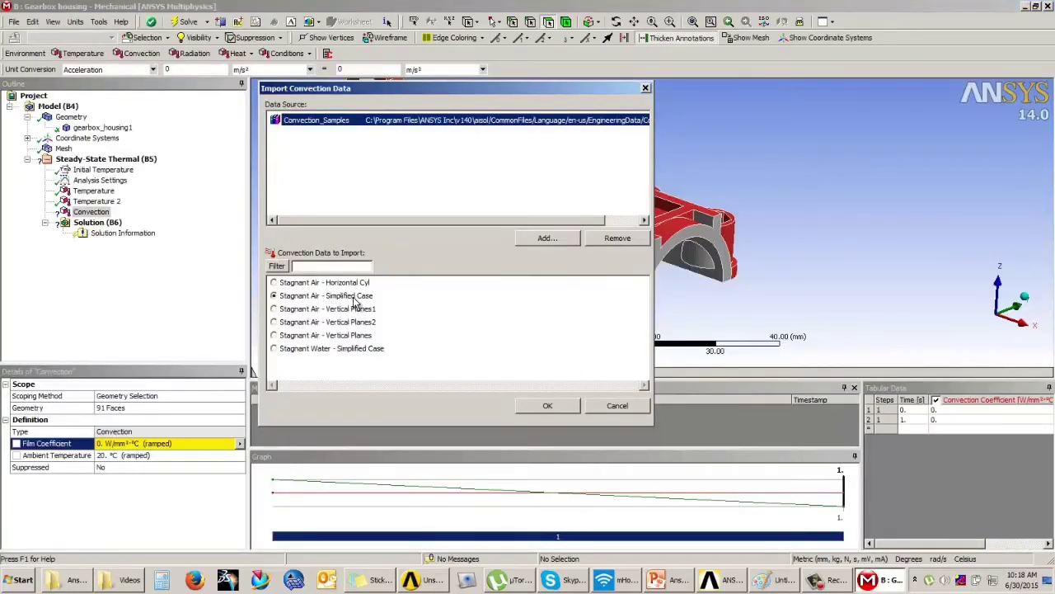
Step: Return to Mechanical and import the Stagnant Air - Simplified Case data as the convection load's film coefficient
{"action": "left_click_drag", "start_coordinate": [500, 89], "coordinate": [528, 68]}
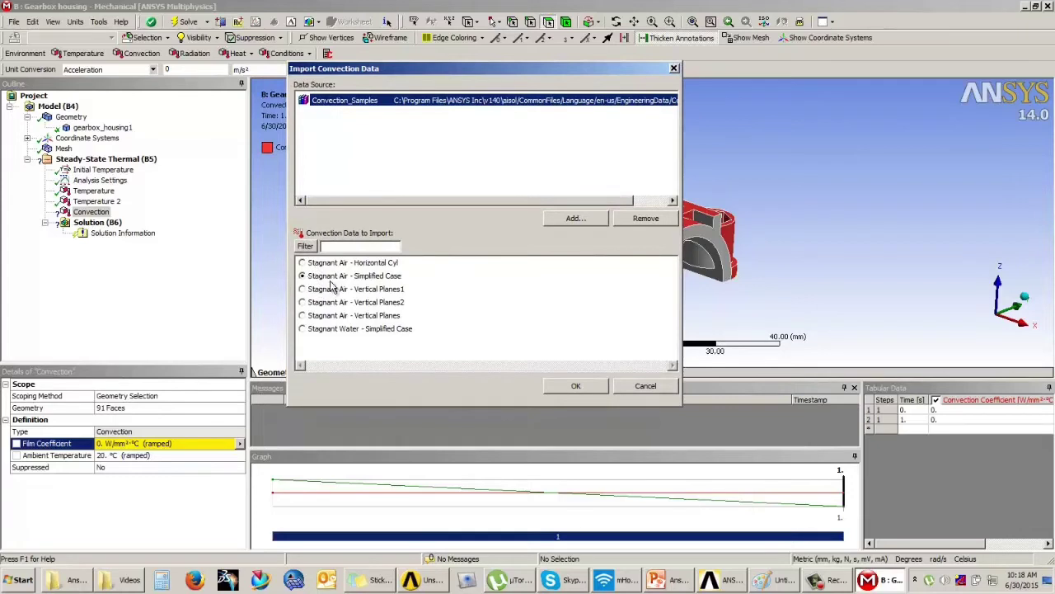
{"action": "left_click", "coordinate": [576, 387]}
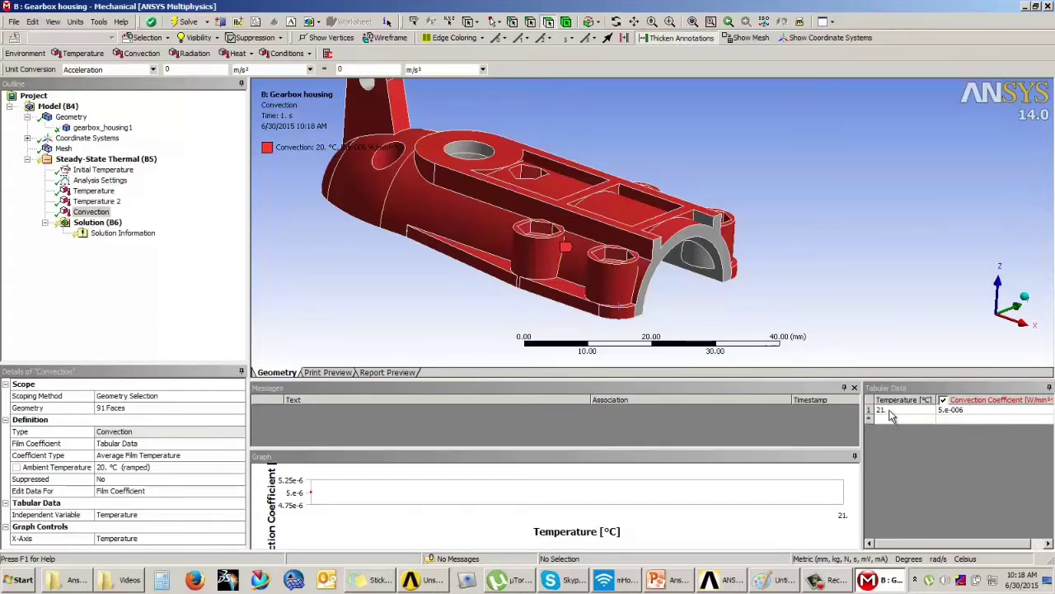
{"action": "left_click", "coordinate": [965, 416]}
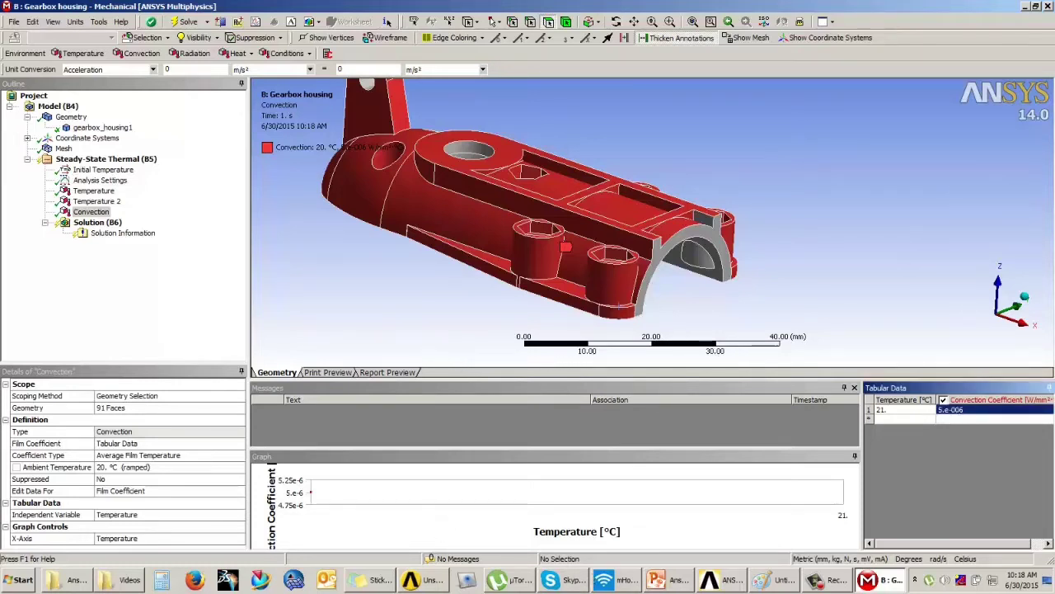
Step: Check the Example 1 slide in PowerPoint, then return to Mechanical and display both temperature loads and the convection load together
{"action": "left_click", "coordinate": [675, 579]}
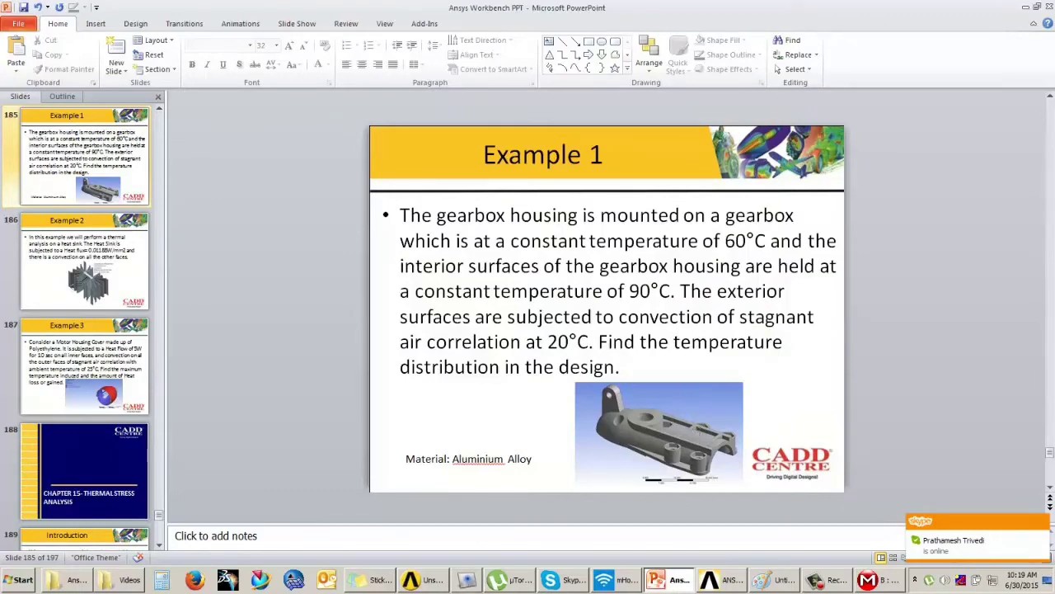
{"action": "left_click", "coordinate": [881, 579]}
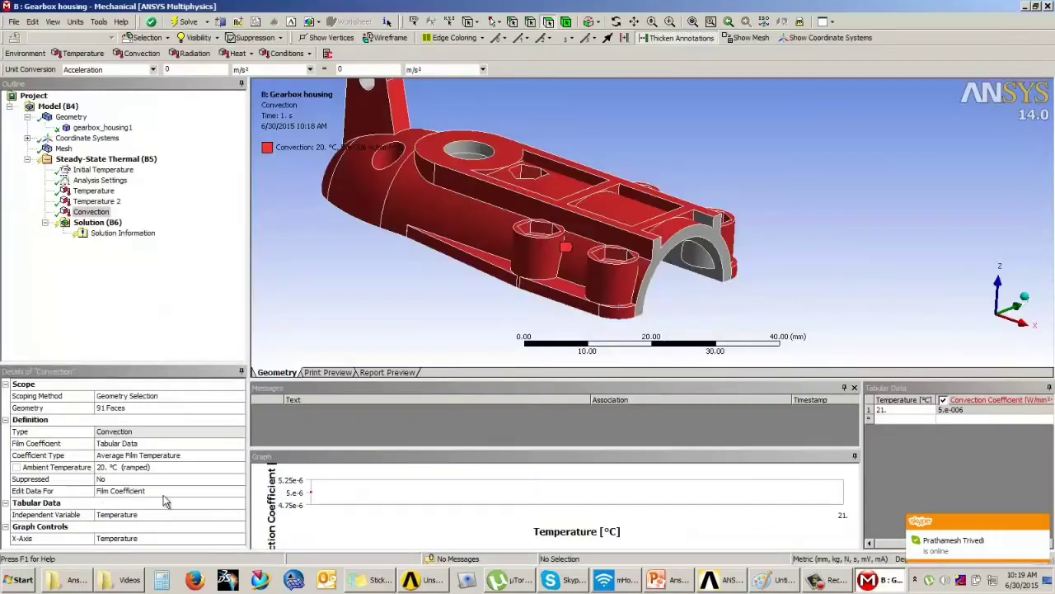
{"action": "left_click", "coordinate": [106, 299]}
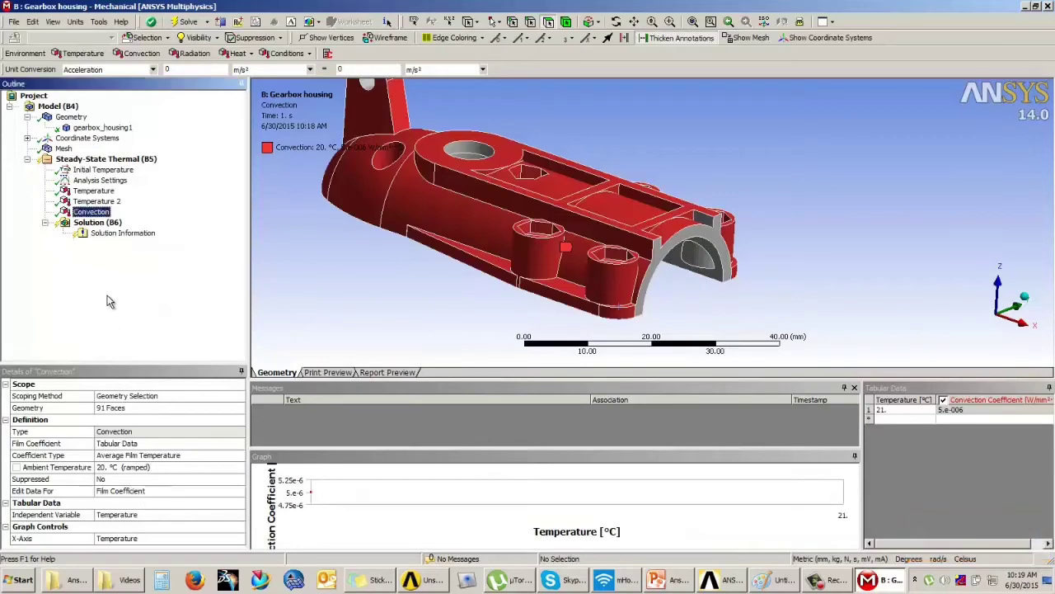
{"action": "left_click", "coordinate": [95, 191]}
{"action": "left_click", "coordinate": [95, 201], "text": "ctrl"}
{"action": "left_click", "coordinate": [91, 212], "text": "ctrl"}
{"action": "middle_click_drag", "start_coordinate": [363, 235], "coordinate": [305, 198]}
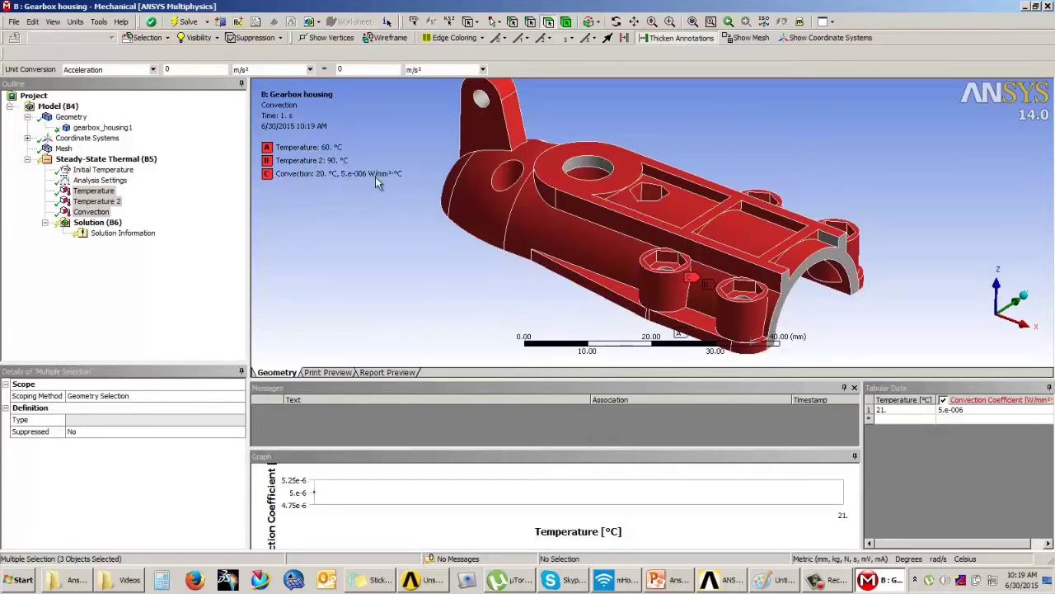
Step: Read which result Example 1 asks for on the PowerPoint slide, then return to the Solution branch in Mechanical
{"action": "left_click", "coordinate": [98, 223]}
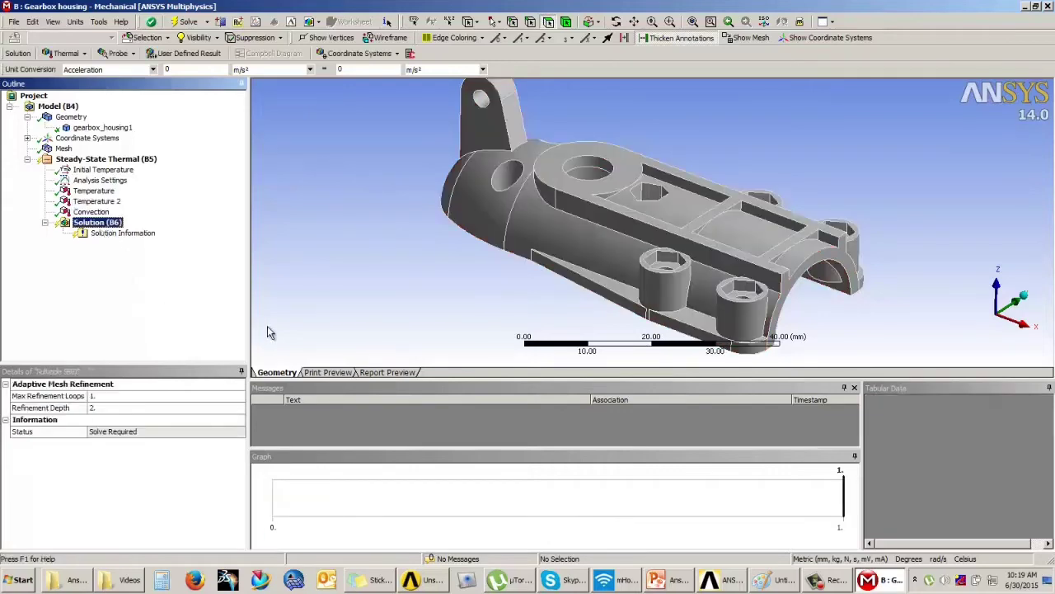
{"action": "left_click", "coordinate": [670, 580]}
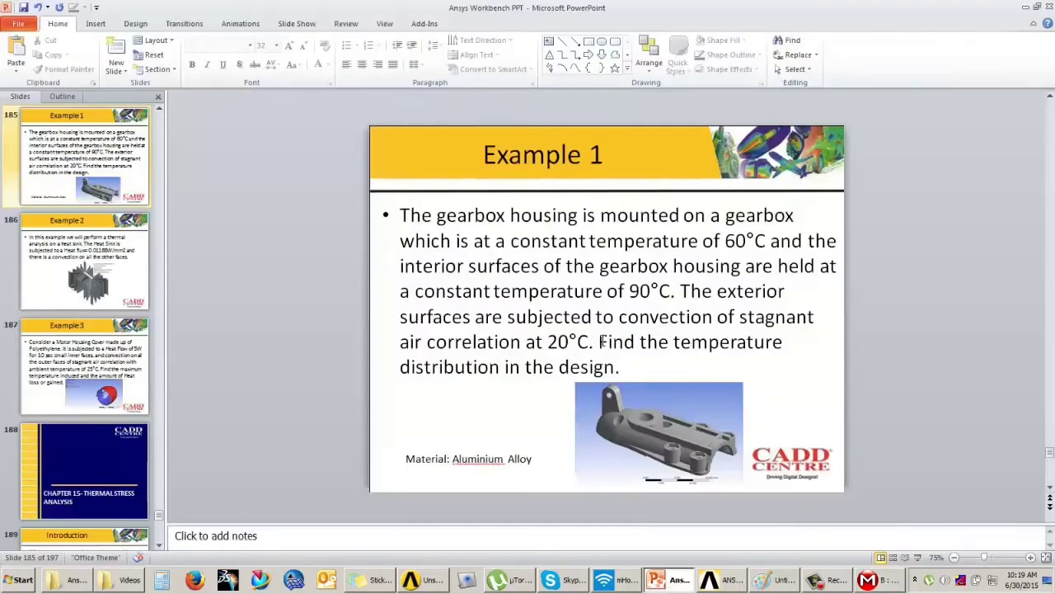
{"action": "mouse_move", "coordinate": [601, 341]}
{"action": "left_mouse_down"}
{"action": "mouse_move", "coordinate": [754, 344]}
{"action": "mouse_move", "coordinate": [706, 363]}
{"action": "left_mouse_up"}
{"action": "left_click", "coordinate": [906, 350]}
{"action": "left_click", "coordinate": [876, 579]}
{"action": "left_click", "coordinate": [106, 225]}
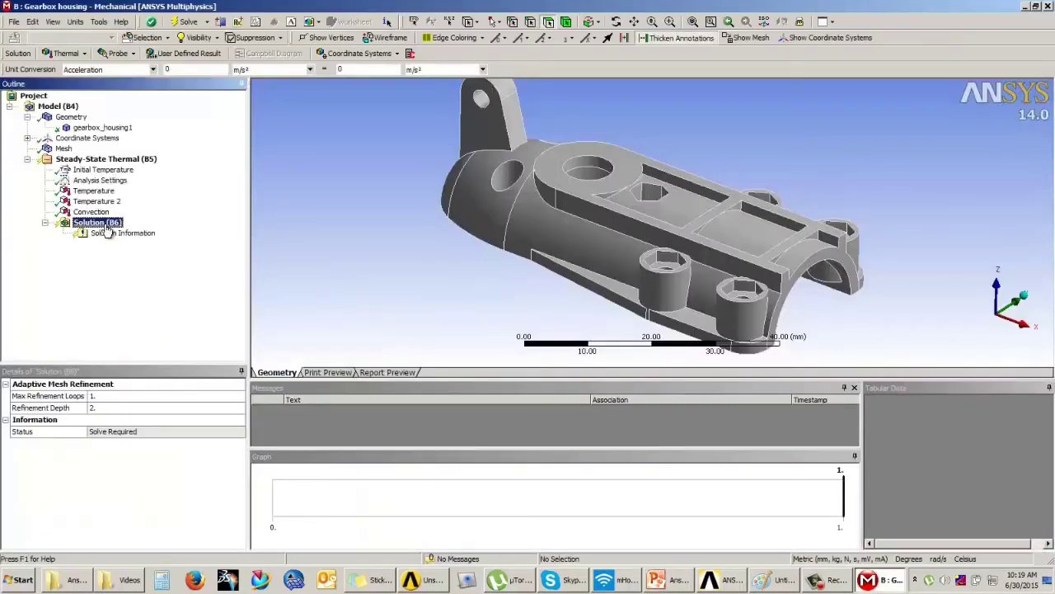
{"action": "left_click", "coordinate": [66, 53]}
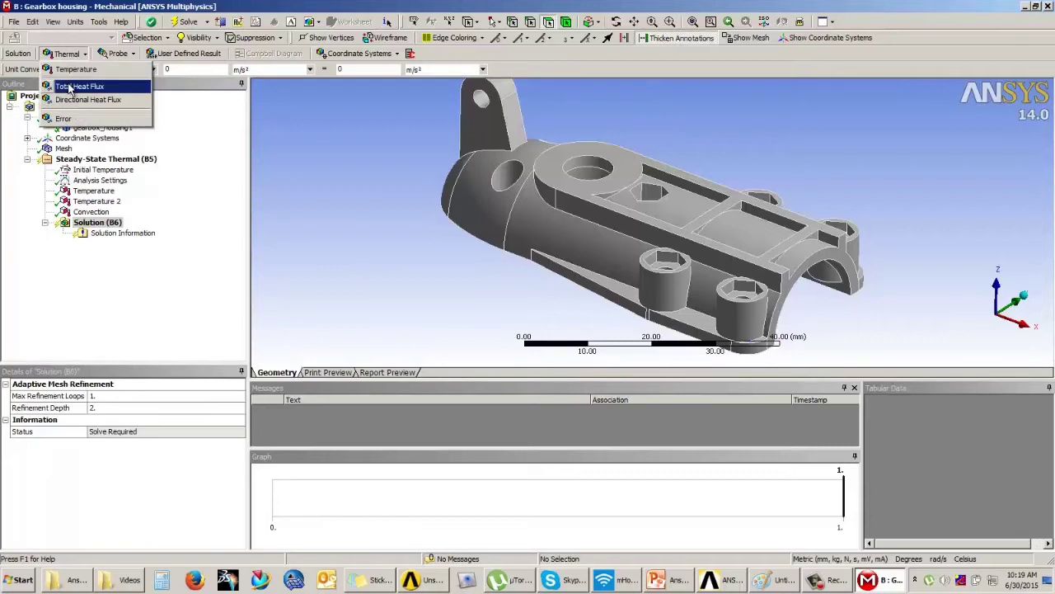
{"action": "left_click", "coordinate": [122, 57]}
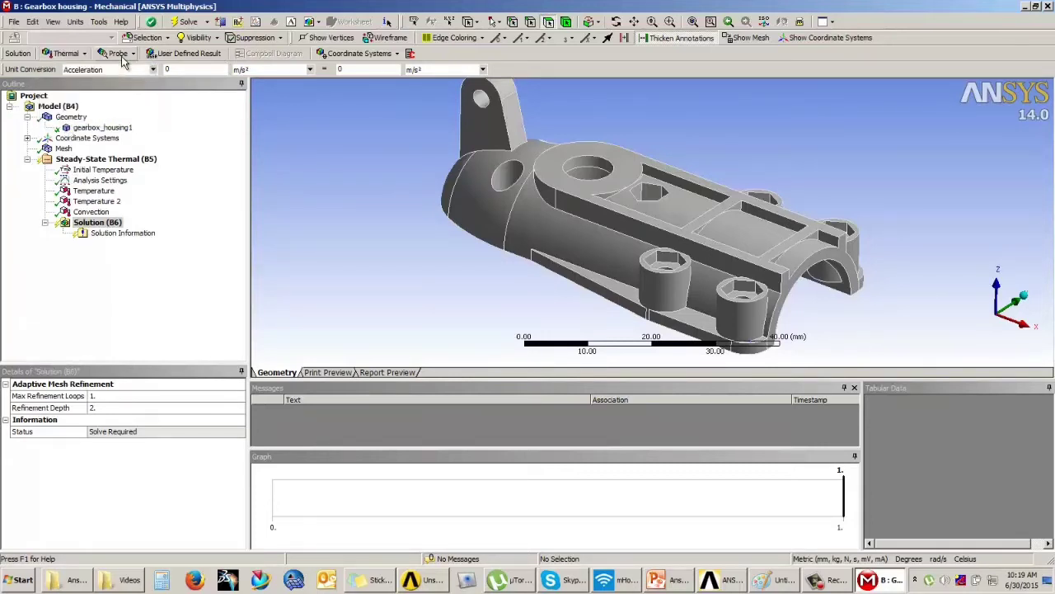
{"action": "left_click", "coordinate": [122, 55]}
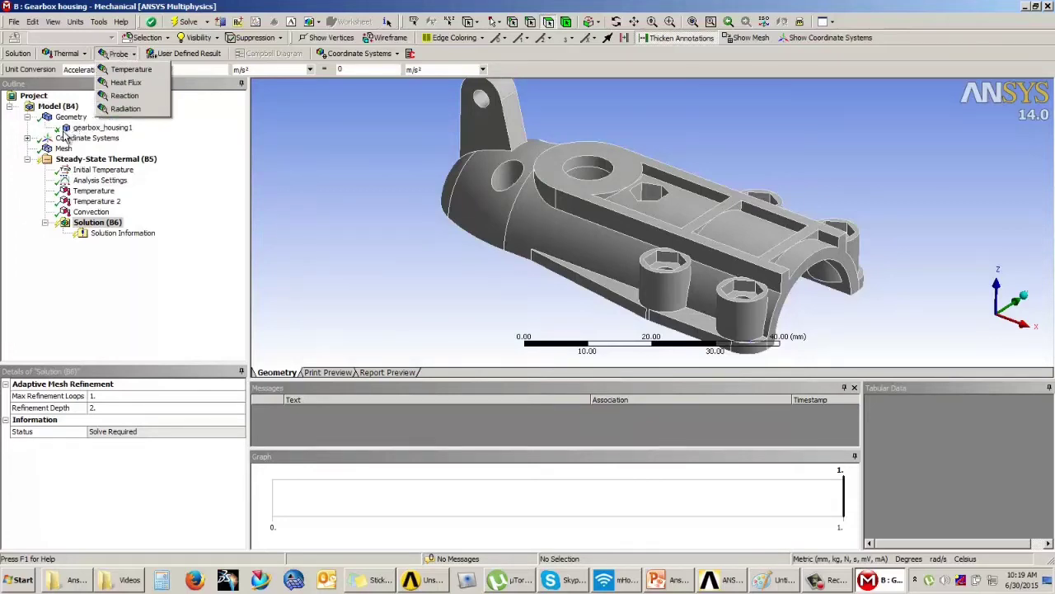
{"action": "left_click", "coordinate": [81, 272]}
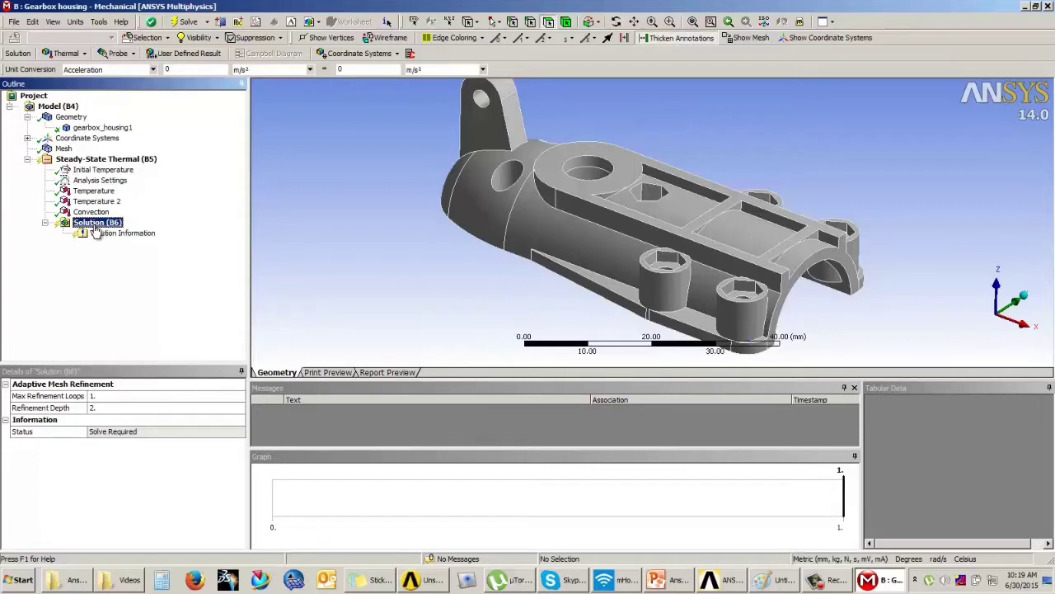
Step: Add a thermal Temperature result covering all bodies to the solution
{"action": "left_click", "coordinate": [65, 53]}
{"action": "left_click", "coordinate": [72, 69]}
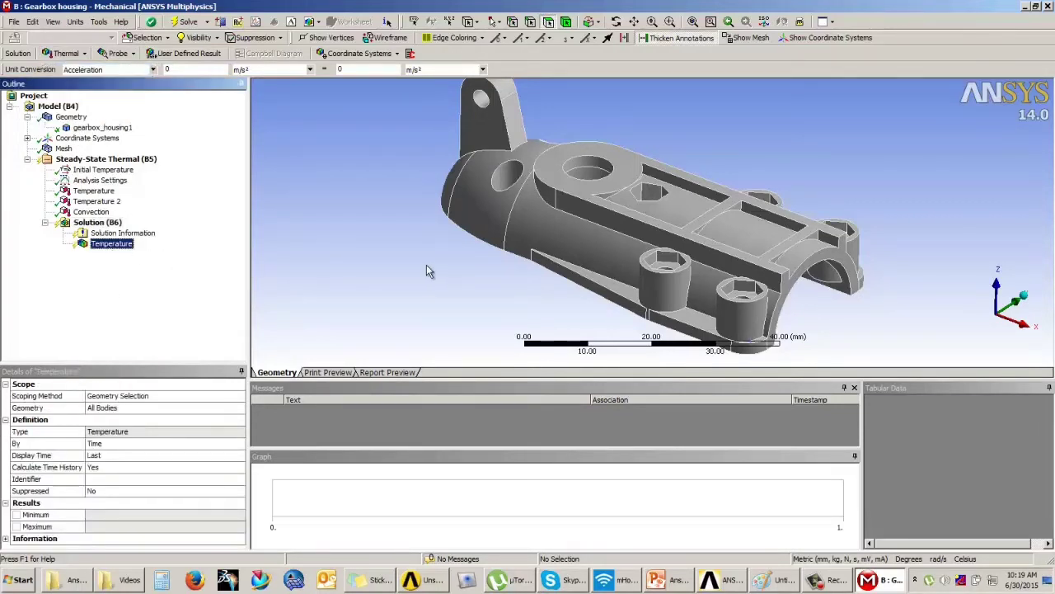
{"action": "left_click", "coordinate": [418, 293]}
{"action": "scroll", "coordinate": [440, 285], "scroll_direction": "up", "scroll_amount": 3}
{"action": "scroll", "coordinate": [452, 283], "scroll_direction": "down", "scroll_amount": 5}
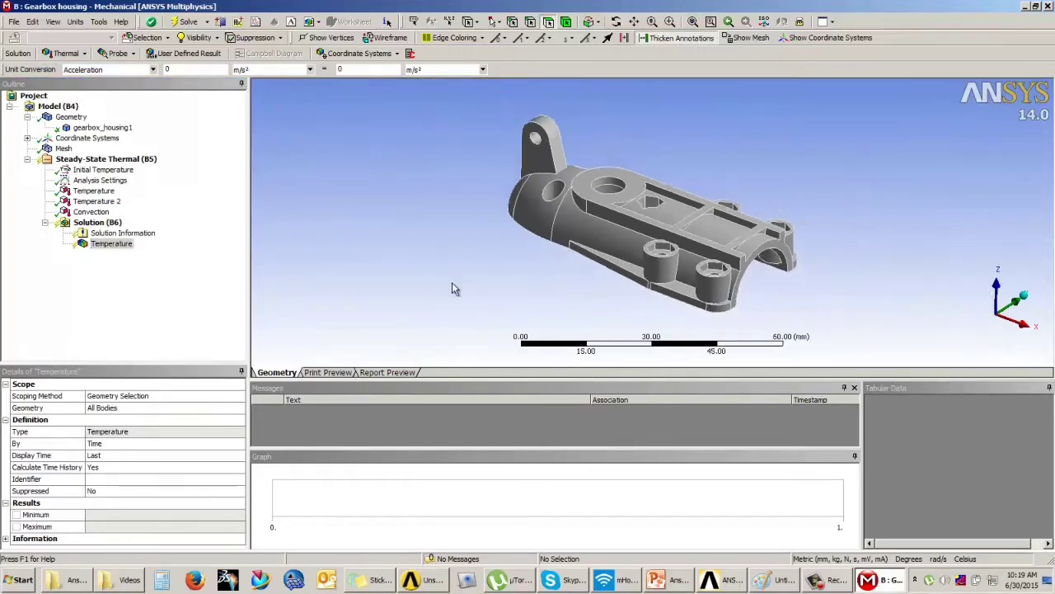
{"action": "middle_click_drag", "start_coordinate": [566, 270], "coordinate": [597, 149]}
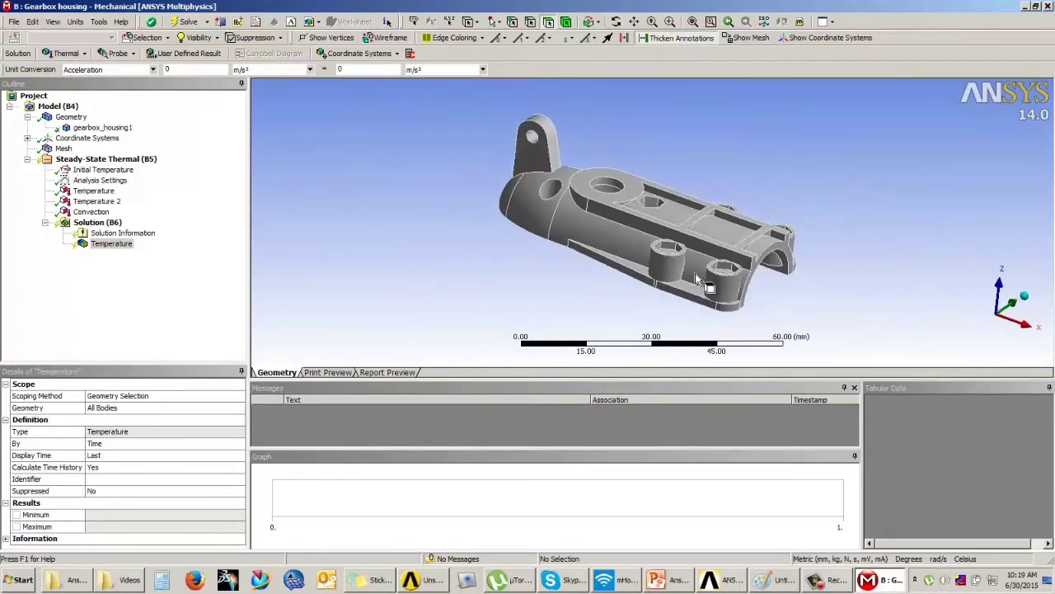
Step: Add a second Temperature result scoped to the two curved floor faces of the housing's top pockets
{"action": "left_click", "coordinate": [68, 54]}
{"action": "left_click", "coordinate": [83, 68]}
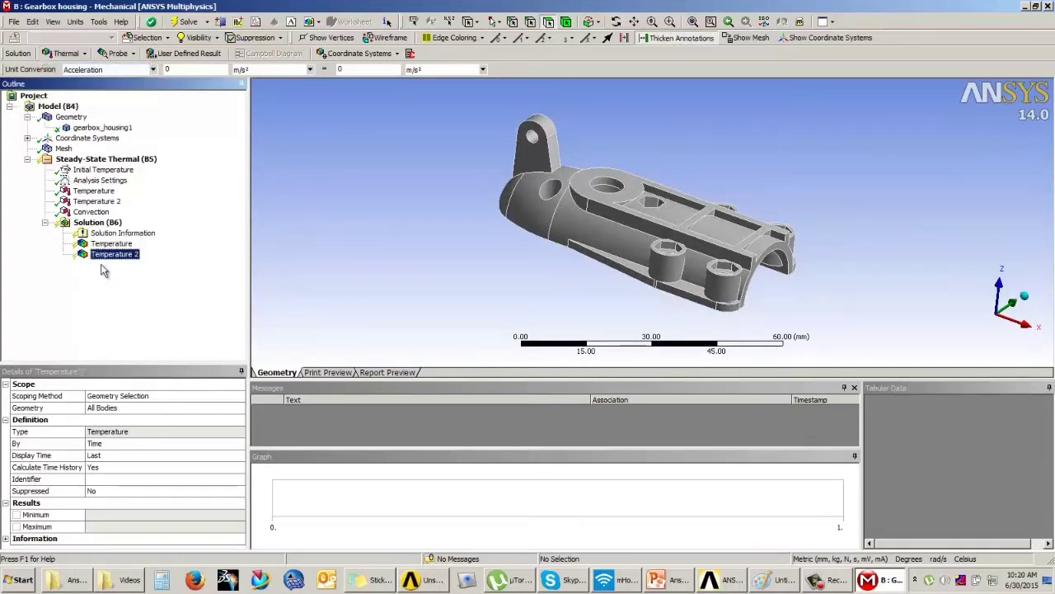
{"action": "middle_click_drag", "start_coordinate": [596, 275], "coordinate": [572, 294]}
{"action": "scroll", "coordinate": [589, 247], "scroll_direction": "up", "scroll_amount": 4}
{"action": "middle_click_drag", "start_coordinate": [505, 224], "coordinate": [582, 283]}
{"action": "left_click", "coordinate": [591, 231]}
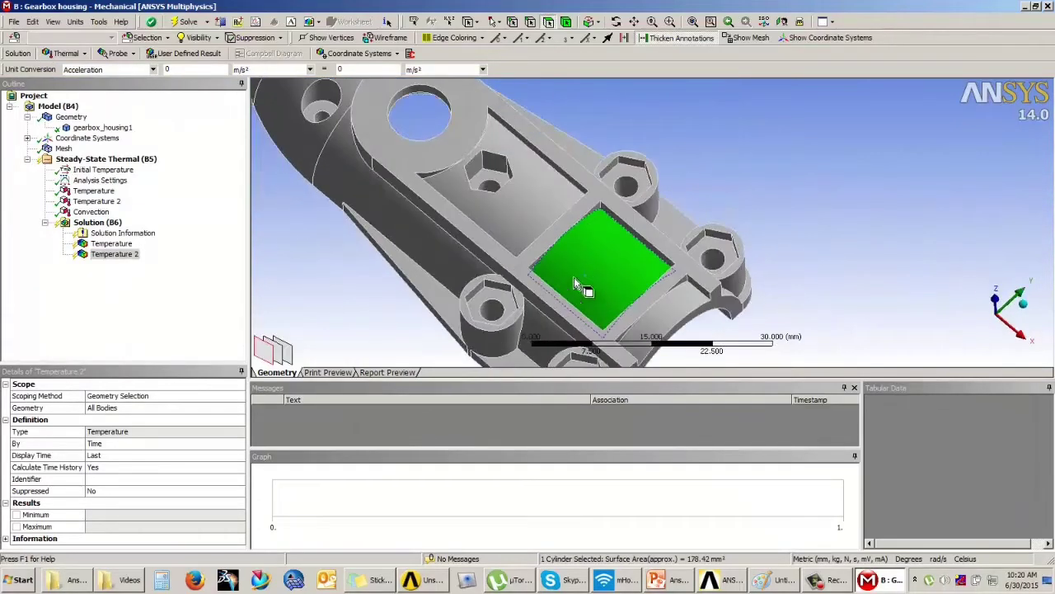
{"action": "left_click", "coordinate": [541, 216], "text": "ctrl"}
{"action": "middle_click_drag", "start_coordinate": [541, 216], "coordinate": [525, 215]}
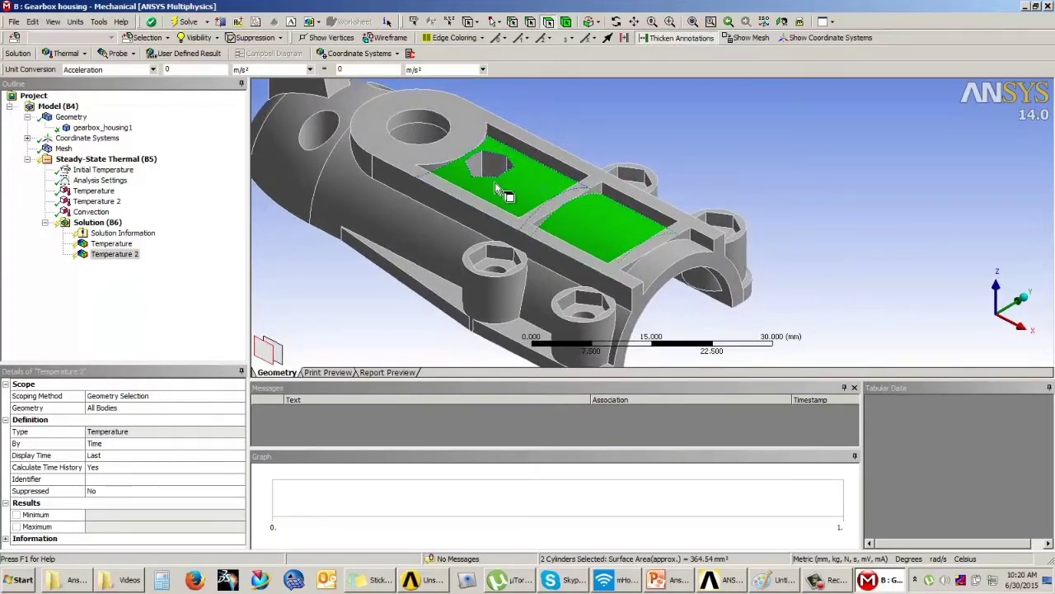
{"action": "left_click", "coordinate": [103, 409]}
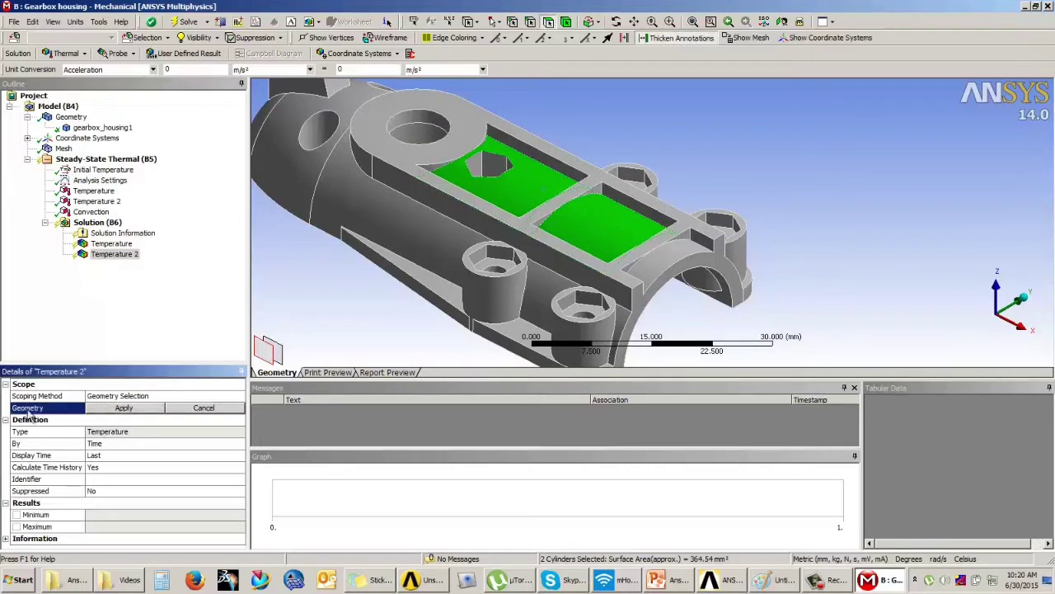
{"action": "left_click", "coordinate": [124, 409]}
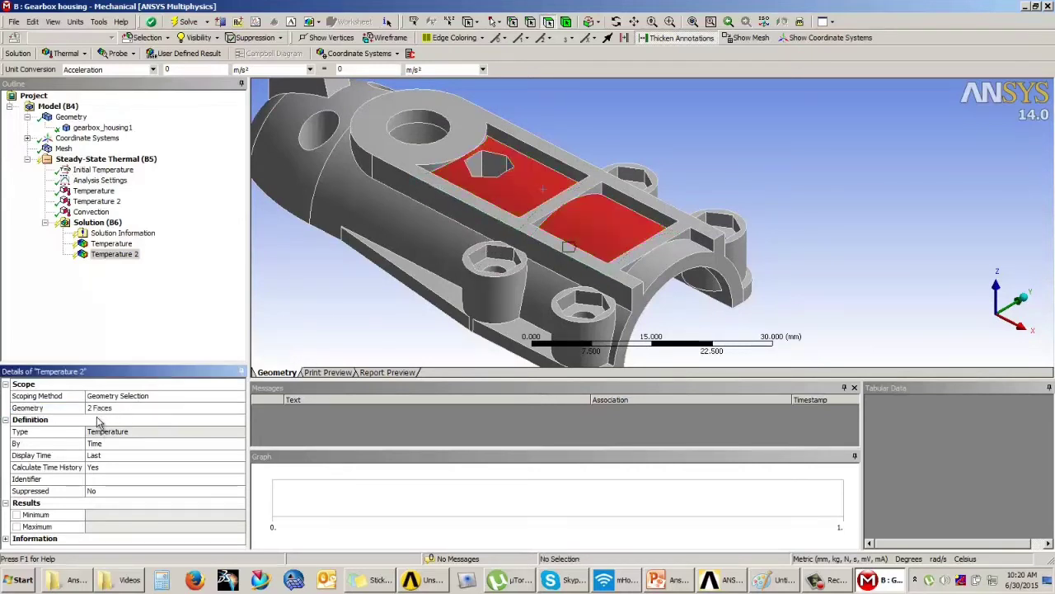
Step: Solve the steady-state thermal analysis of the gearbox housing
{"action": "left_click", "coordinate": [113, 255]}
{"action": "left_click", "coordinate": [100, 225]}
{"action": "right_click", "coordinate": [100, 225]}
{"action": "left_click", "coordinate": [131, 280]}
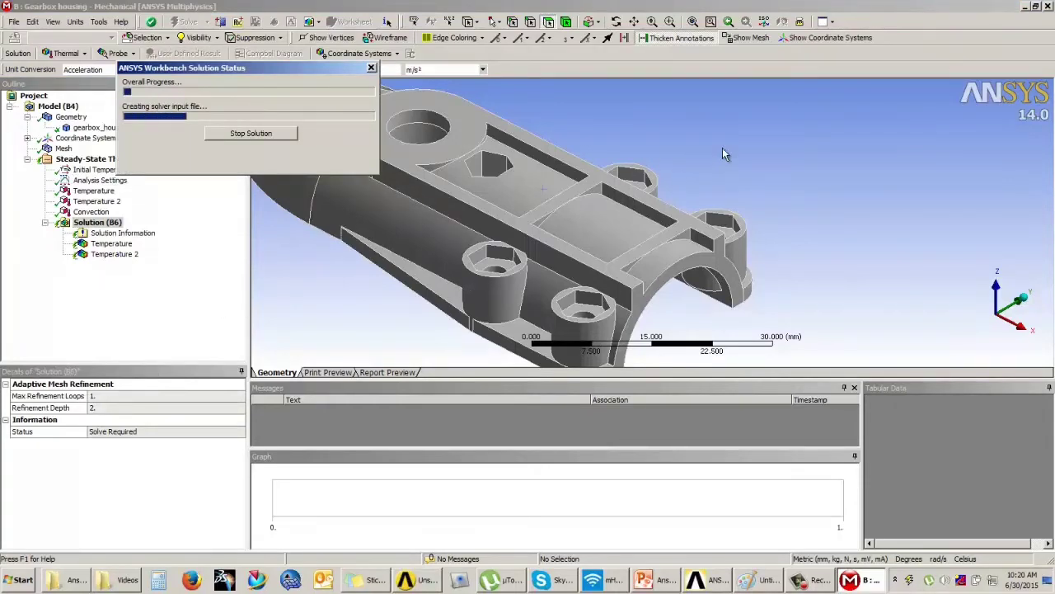
{"action": "left_click", "coordinate": [820, 180]}
{"action": "scroll", "coordinate": [832, 189], "scroll_direction": "up", "scroll_amount": 3}
{"action": "scroll", "coordinate": [832, 189], "scroll_direction": "down", "scroll_amount": 6}
{"action": "middle_click_drag", "start_coordinate": [832, 189], "coordinate": [697, 171]}
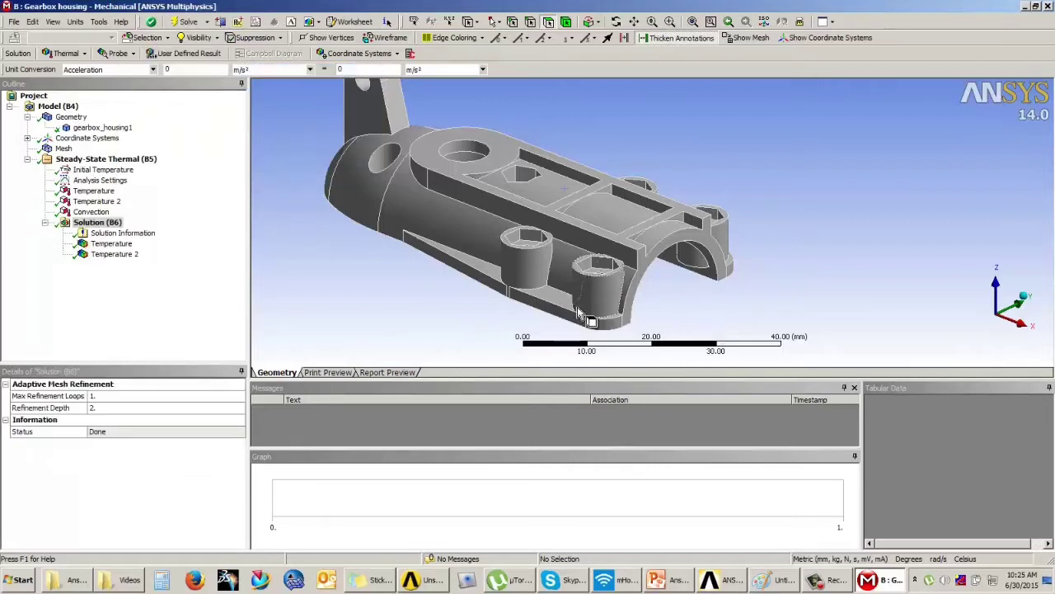
{"action": "scroll", "coordinate": [796, 232], "scroll_direction": "up", "scroll_amount": 5}
{"action": "scroll", "coordinate": [797, 231], "scroll_direction": "down", "scroll_amount": 5}
{"action": "scroll", "coordinate": [797, 238], "scroll_direction": "down", "scroll_amount": 3}
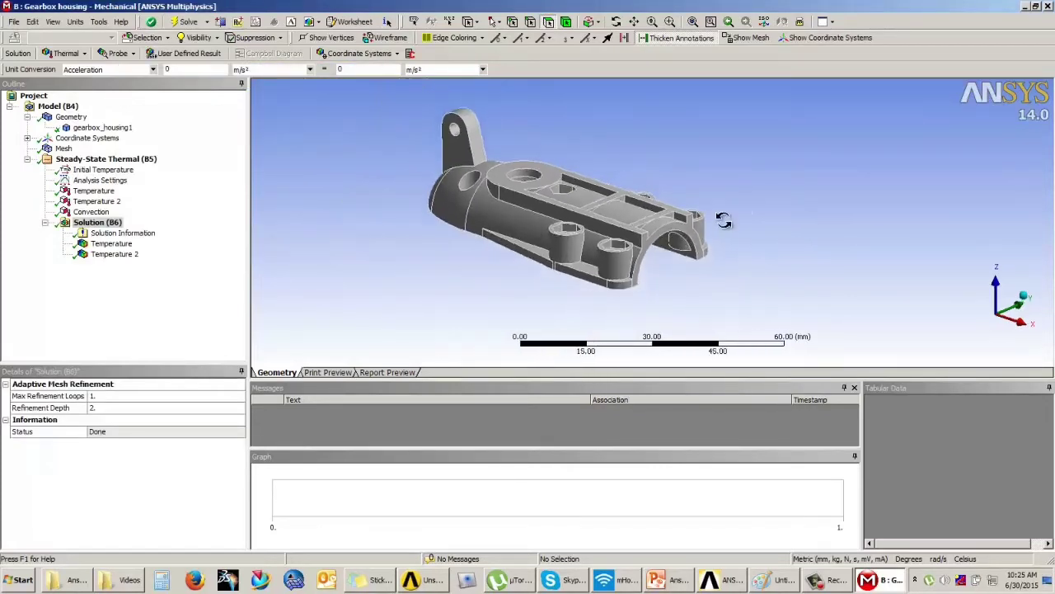
Step: Examine the solved temperature contours on the whole gearbox housing and on the two pocket floor faces
{"action": "left_click", "coordinate": [116, 244]}
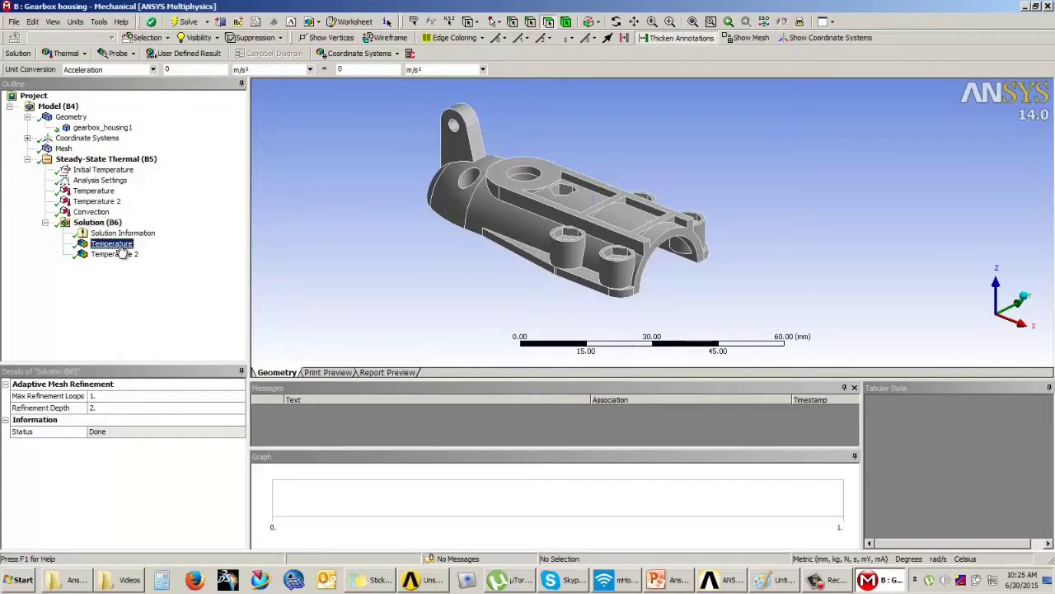
{"action": "left_click_drag", "start_coordinate": [459, 259], "coordinate": [457, 223]}
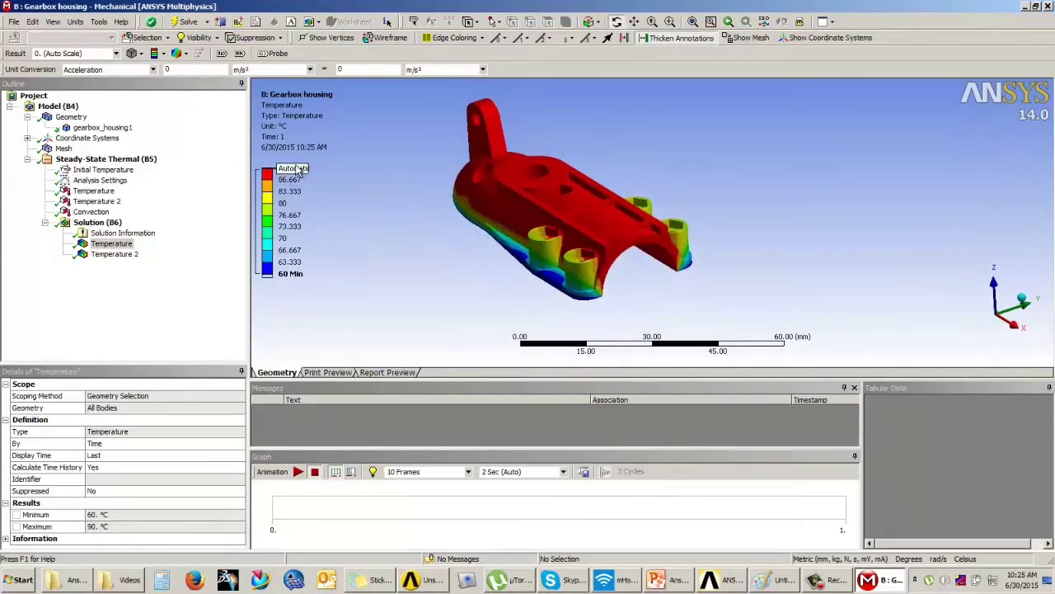
{"action": "left_click_drag", "start_coordinate": [520, 247], "coordinate": [516, 310]}
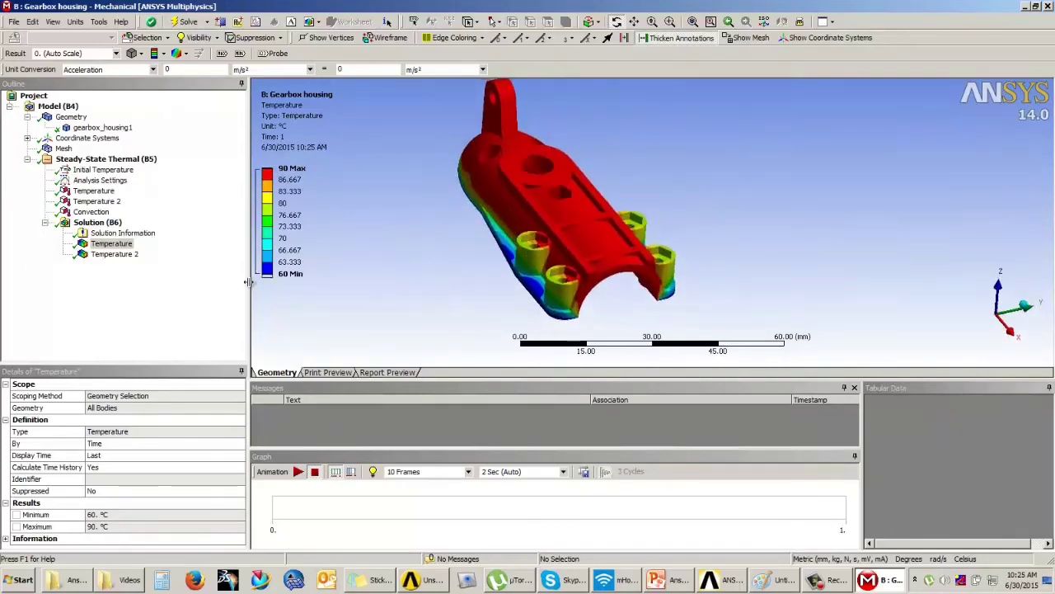
{"action": "left_click", "coordinate": [107, 255]}
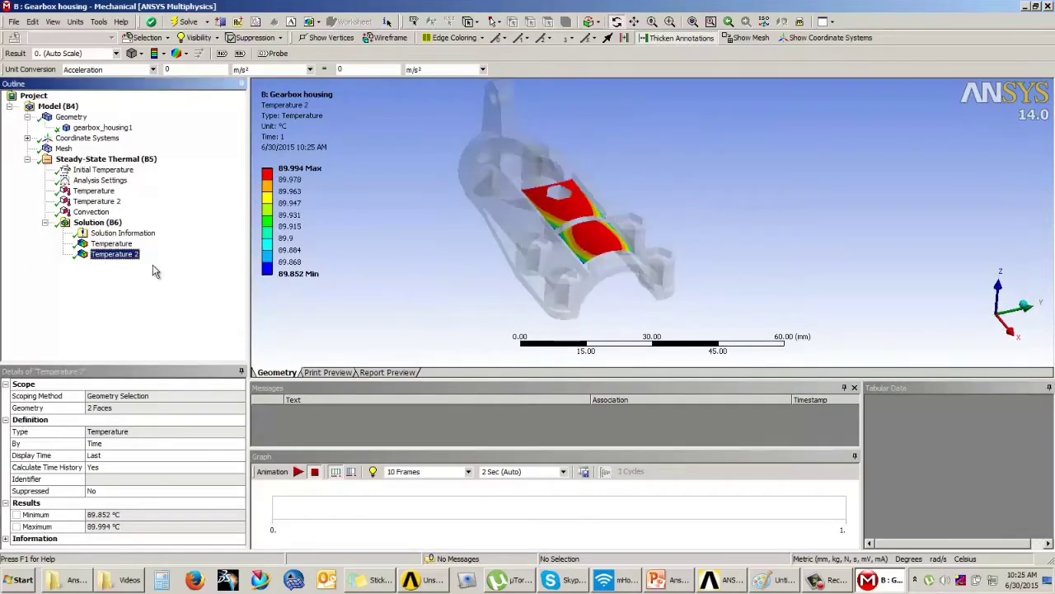
{"action": "left_click_drag", "start_coordinate": [448, 226], "coordinate": [642, 242]}
{"action": "scroll", "coordinate": [560, 212], "scroll_direction": "up", "scroll_amount": 5}
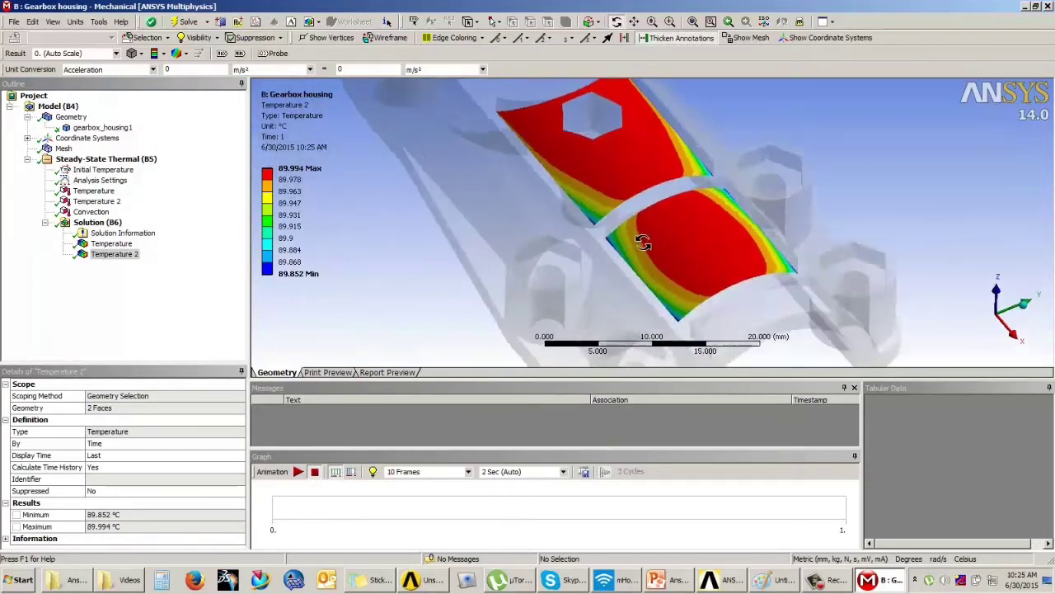
{"action": "scroll", "coordinate": [648, 239], "scroll_direction": "down", "scroll_amount": 5}
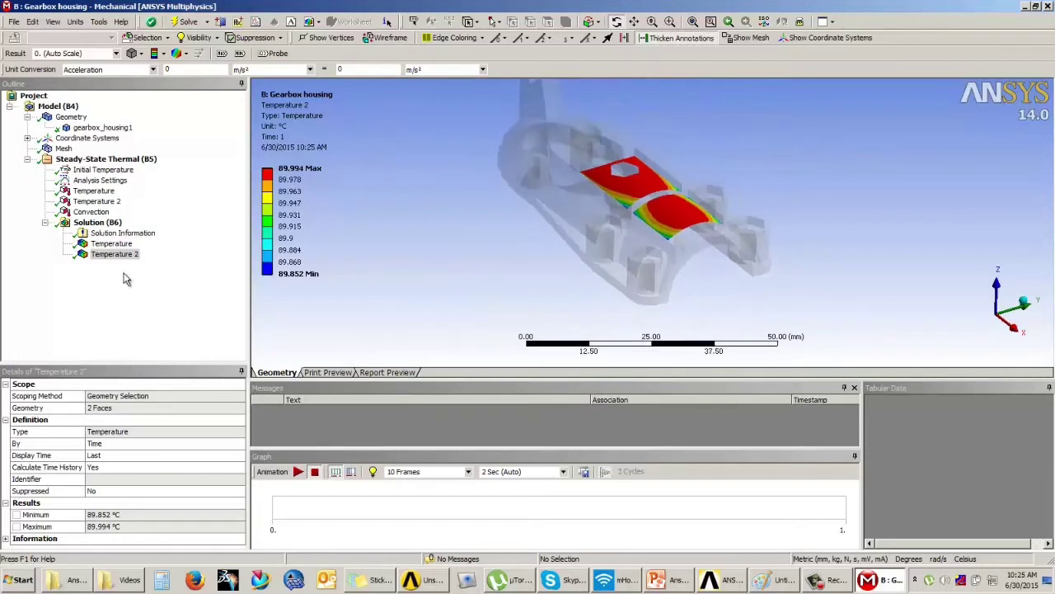
{"action": "left_click", "coordinate": [114, 244]}
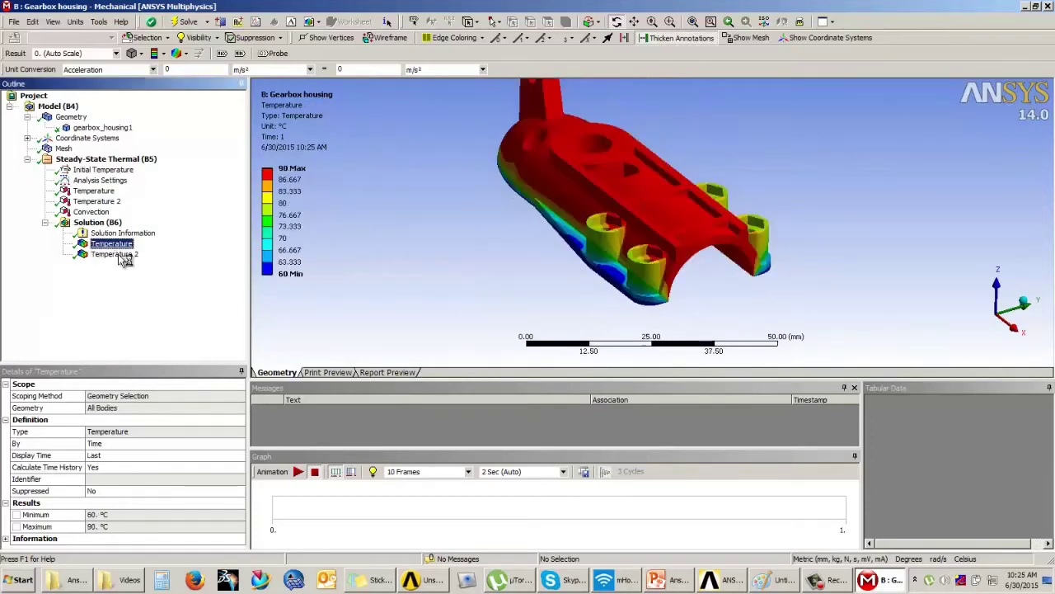
{"action": "left_click_drag", "start_coordinate": [560, 261], "coordinate": [549, 224]}
{"action": "left_click", "coordinate": [113, 240]}
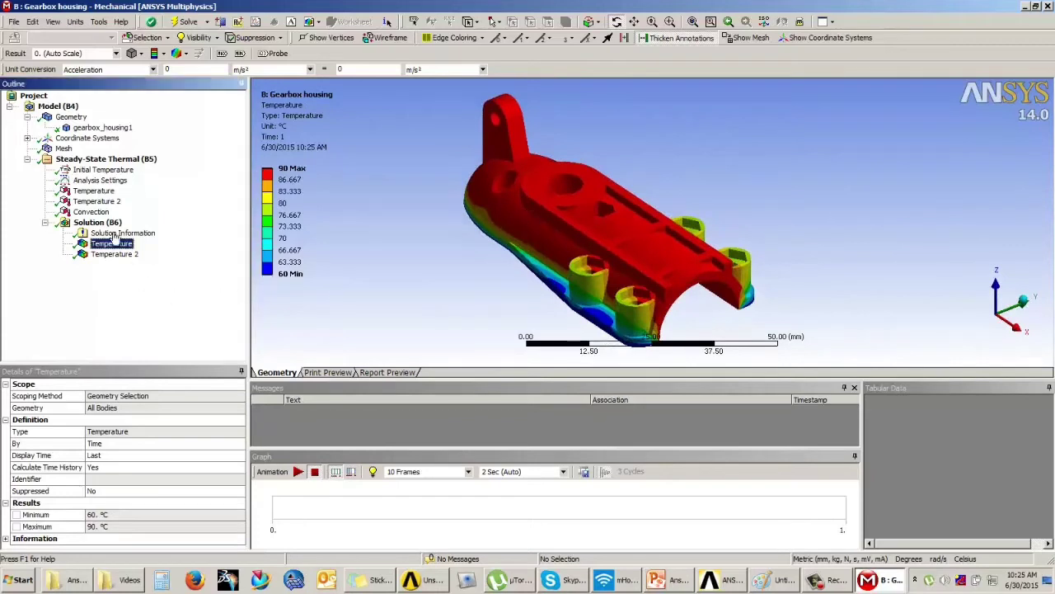
Step: Add a Total Heat Flux result covering all bodies to the solution
{"action": "left_click", "coordinate": [92, 223]}
{"action": "left_click", "coordinate": [66, 53]}
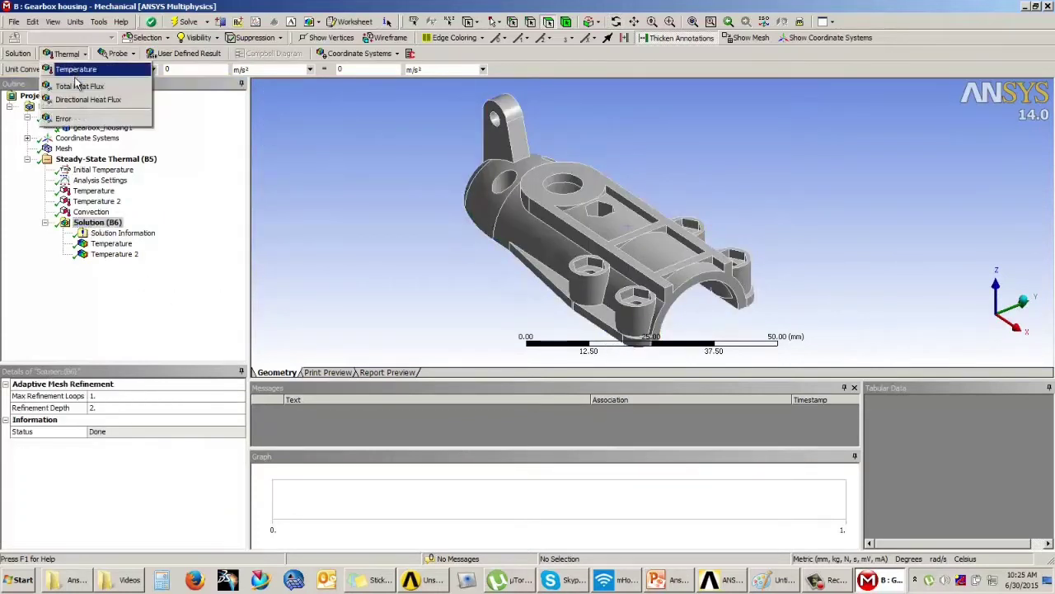
{"action": "left_click", "coordinate": [79, 86]}
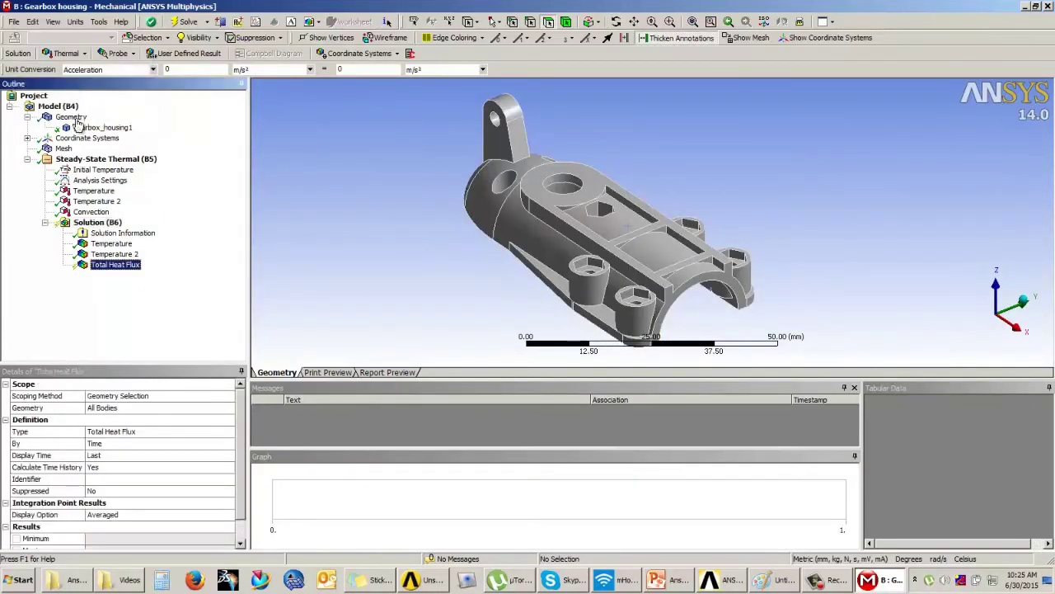
Step: Evaluate the Total Heat Flux result for the gearbox housing
{"action": "right_click", "coordinate": [103, 272]}
{"action": "left_click", "coordinate": [133, 295]}
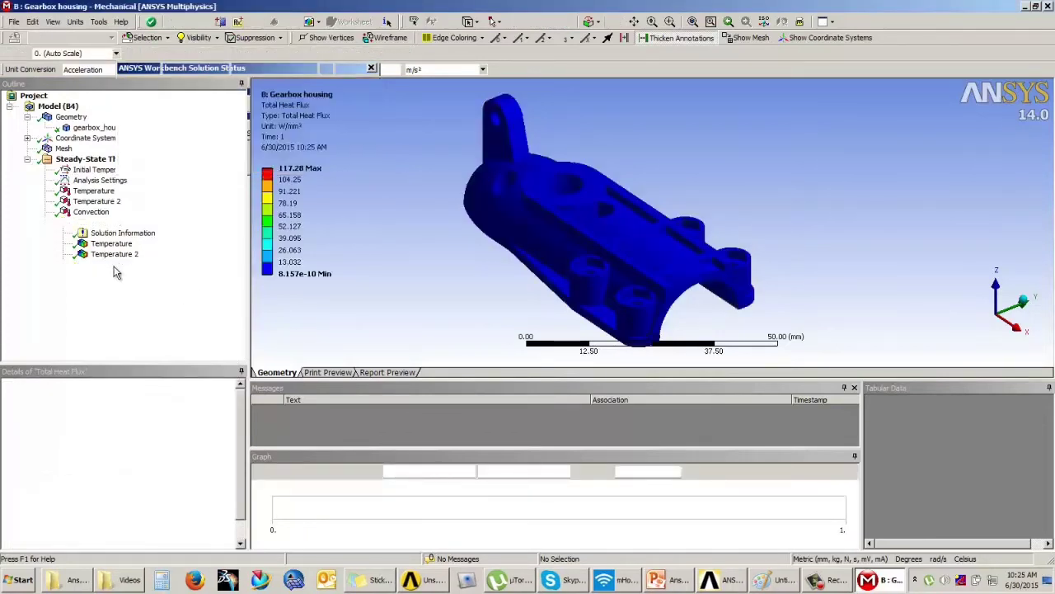
{"action": "left_click_drag", "start_coordinate": [435, 243], "coordinate": [557, 225]}
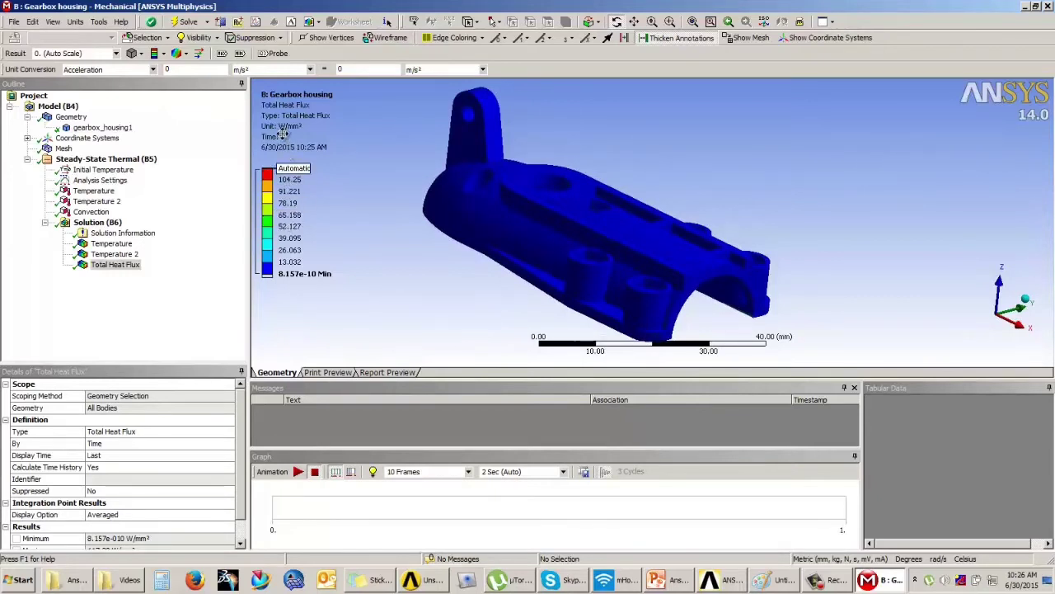
{"action": "left_click_drag", "start_coordinate": [476, 207], "coordinate": [593, 222]}
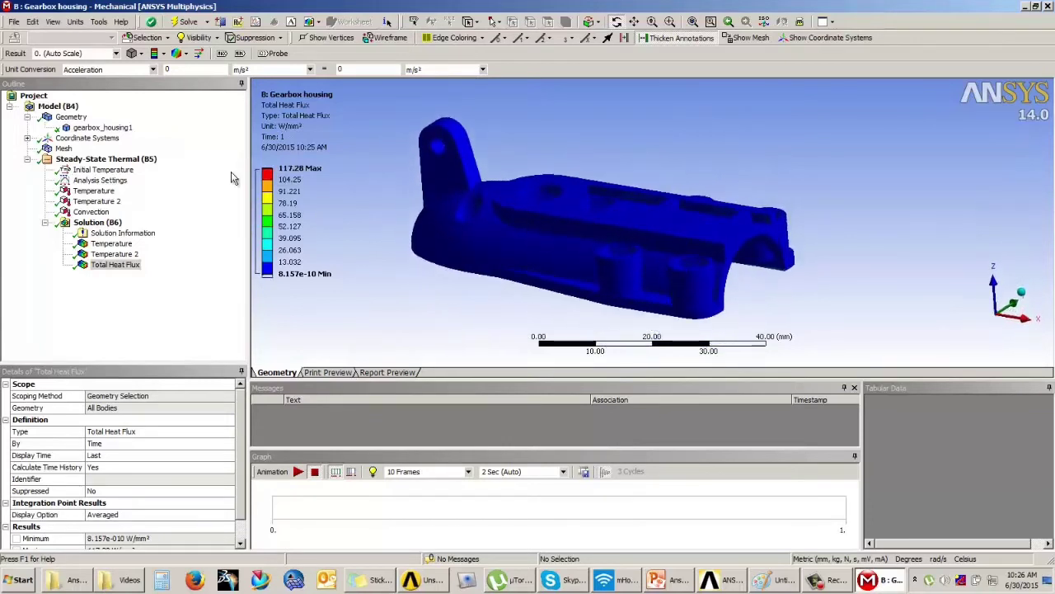
Step: Display the Total Heat Flux result as vectors and examine them around the bolt holes and rim of the housing's underside
{"action": "left_click", "coordinate": [200, 54]}
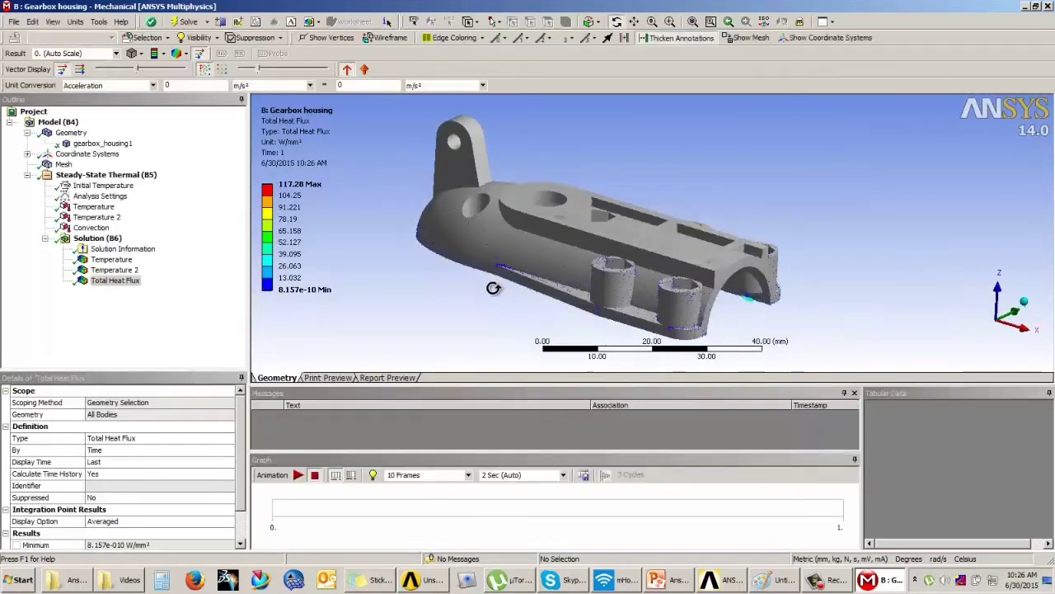
{"action": "left_click_drag", "start_coordinate": [517, 305], "coordinate": [606, 157]}
{"action": "scroll", "coordinate": [614, 151], "scroll_direction": "up", "scroll_amount": 5}
{"action": "middle_click_drag", "start_coordinate": [680, 174], "coordinate": [759, 272], "text": "ctrl"}
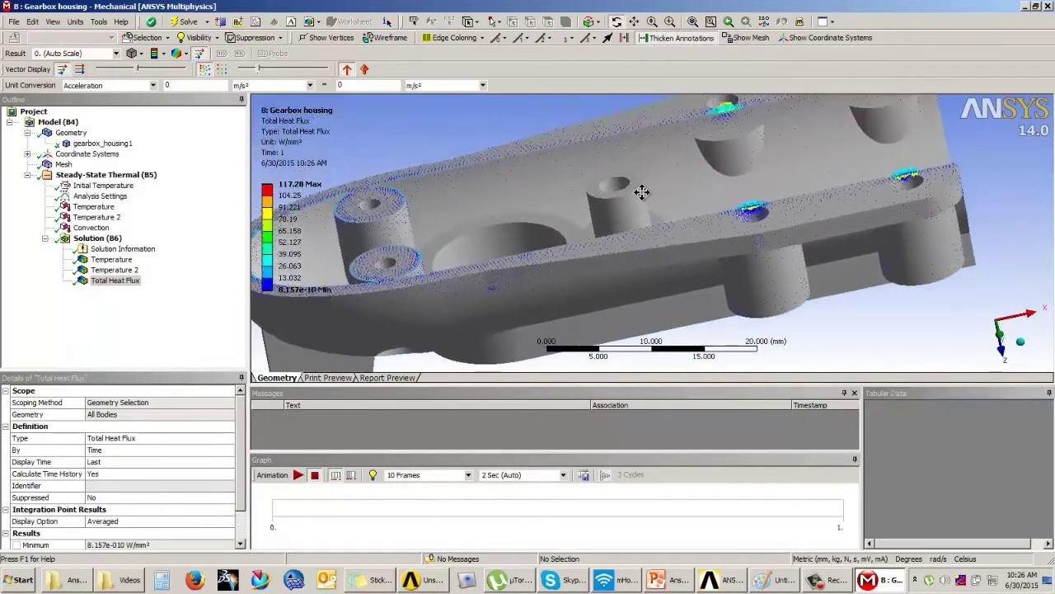
{"action": "middle_click_drag", "start_coordinate": [643, 193], "coordinate": [530, 183]}
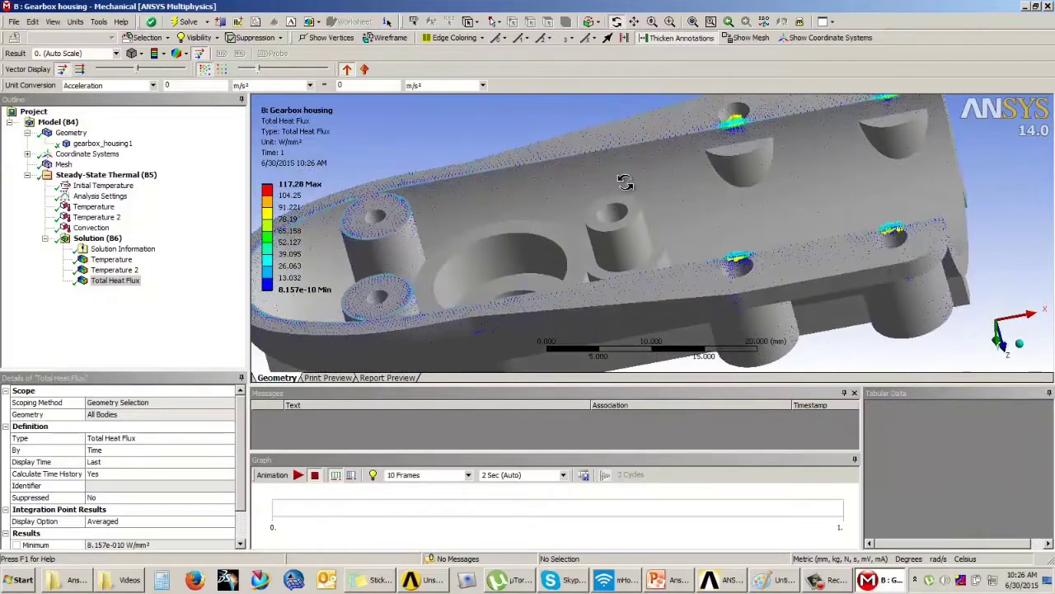
{"action": "scroll", "coordinate": [678, 133], "scroll_direction": "up", "scroll_amount": 1}
{"action": "scroll", "coordinate": [676, 134], "scroll_direction": "up", "scroll_amount": 2}
{"action": "scroll", "coordinate": [666, 164], "scroll_direction": "down", "scroll_amount": 2}
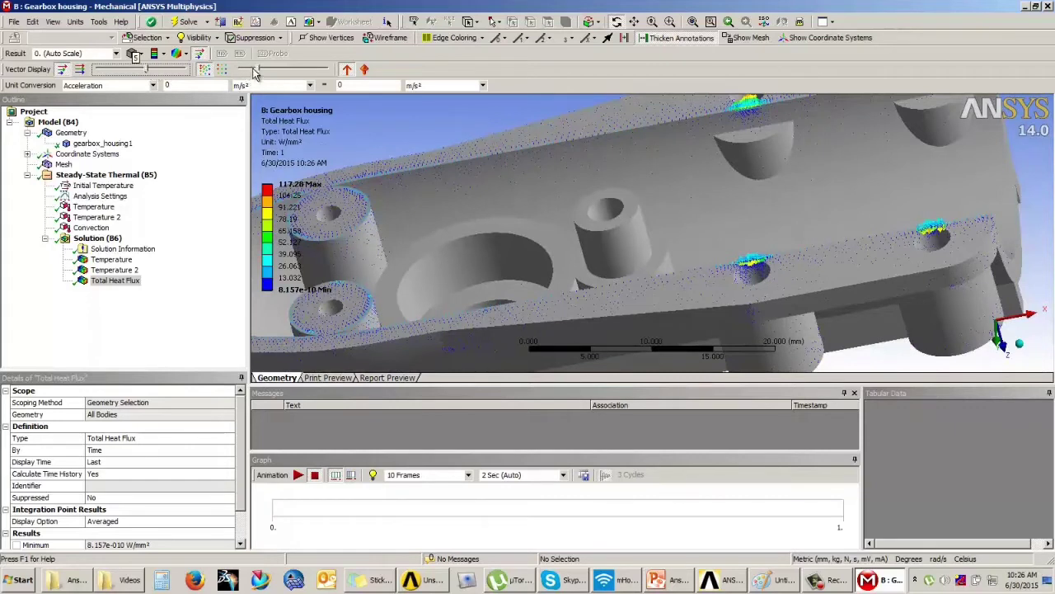
Step: Increase the length of the heat flux vector arrows so the flow direction is easier to read
{"action": "left_click_drag", "start_coordinate": [256, 70], "coordinate": [260, 73]}
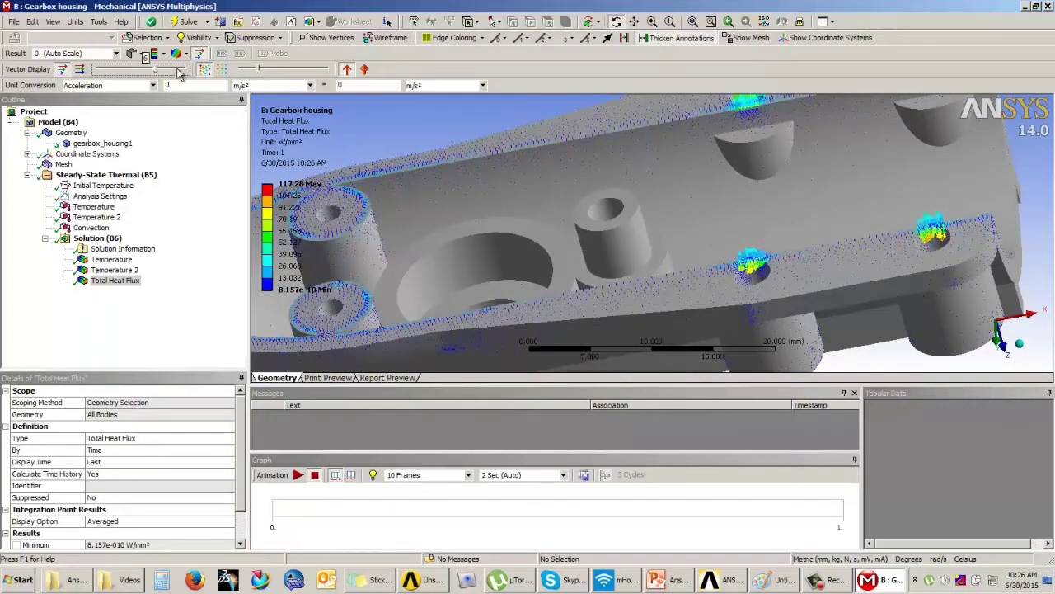
{"action": "left_click_drag", "start_coordinate": [157, 70], "coordinate": [151, 69]}
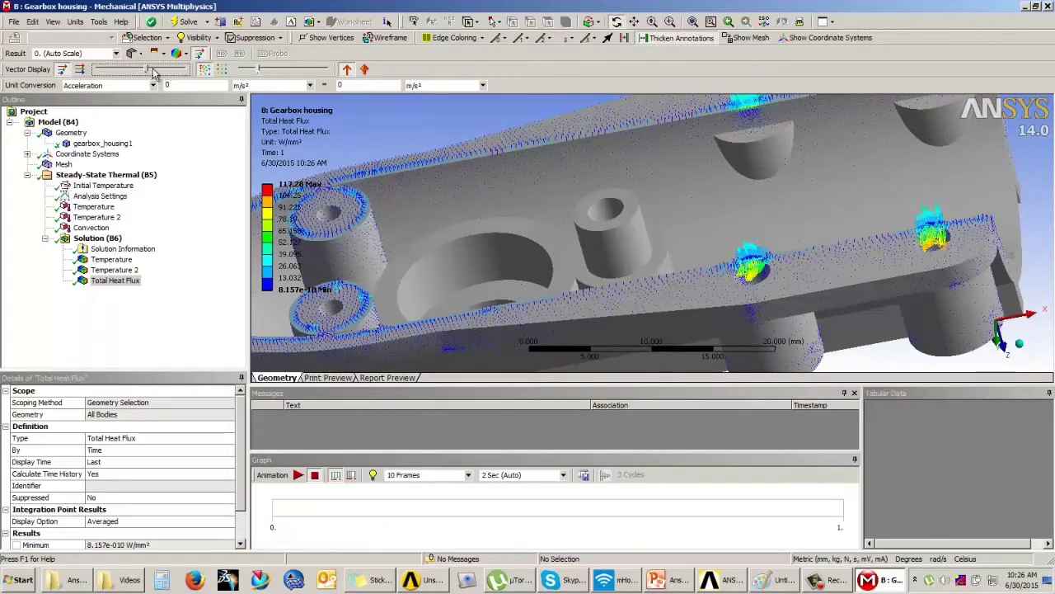
{"action": "left_click", "coordinate": [144, 71]}
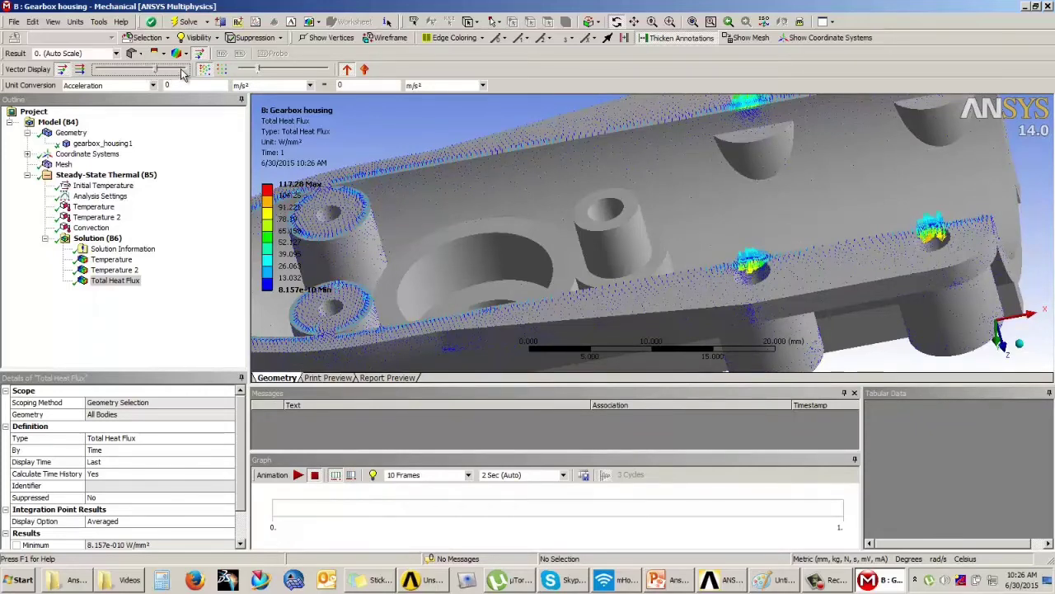
{"action": "left_click", "coordinate": [181, 70]}
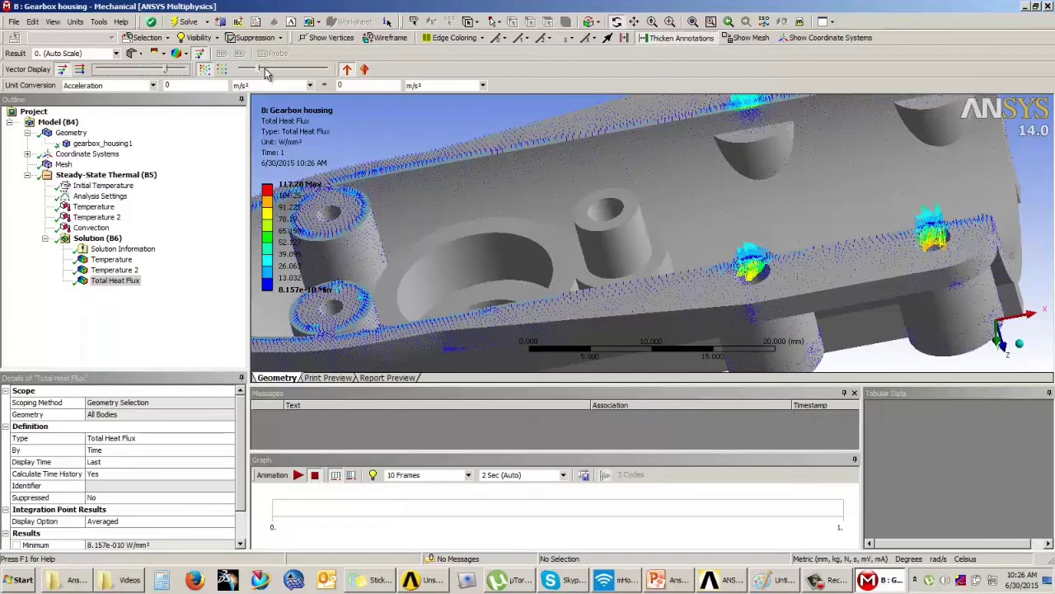
{"action": "left_click", "coordinate": [264, 71]}
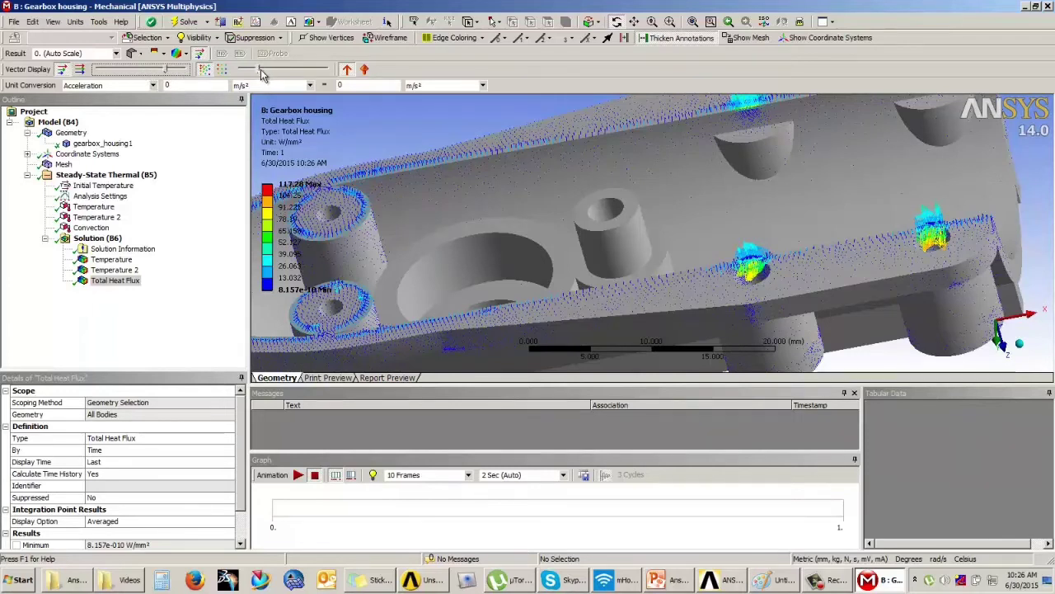
Step: Play the Total Heat Flux vector animation, stop it, and show the Total Heat Flux result again
{"action": "left_click", "coordinate": [299, 476]}
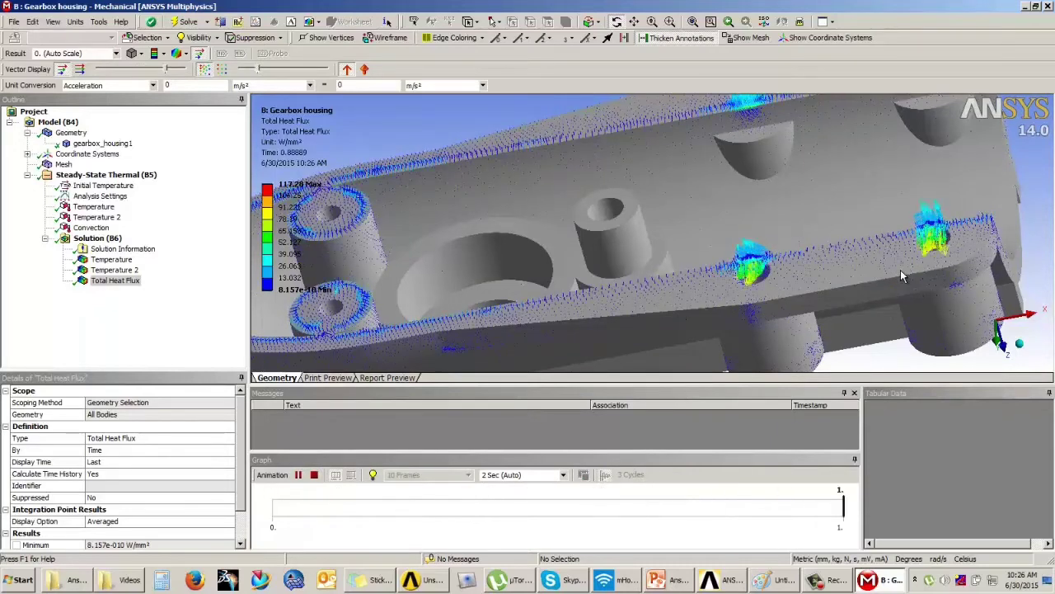
{"action": "left_click", "coordinate": [315, 475]}
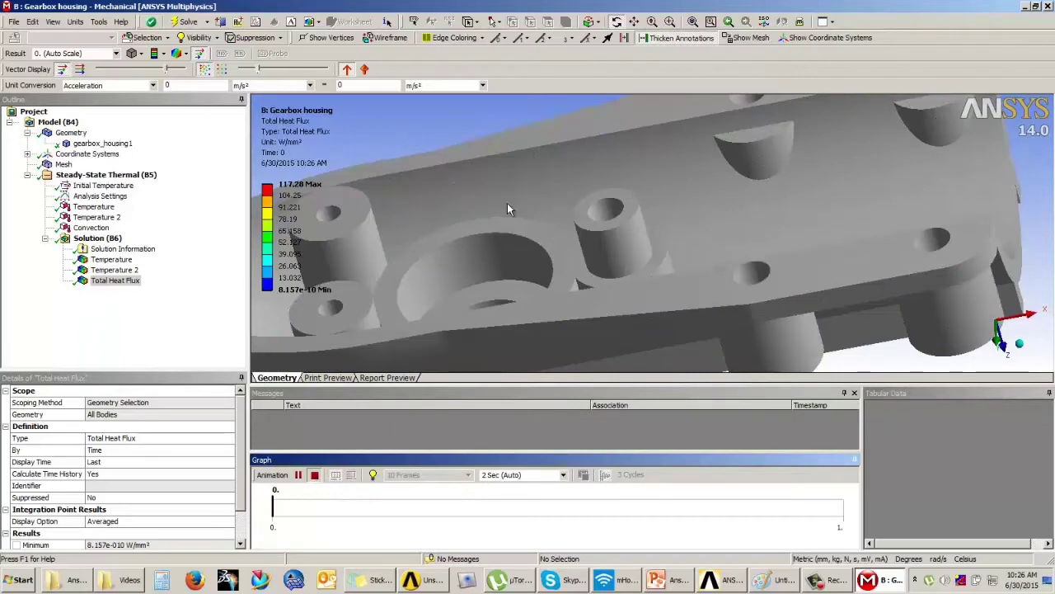
{"action": "left_click", "coordinate": [94, 281]}
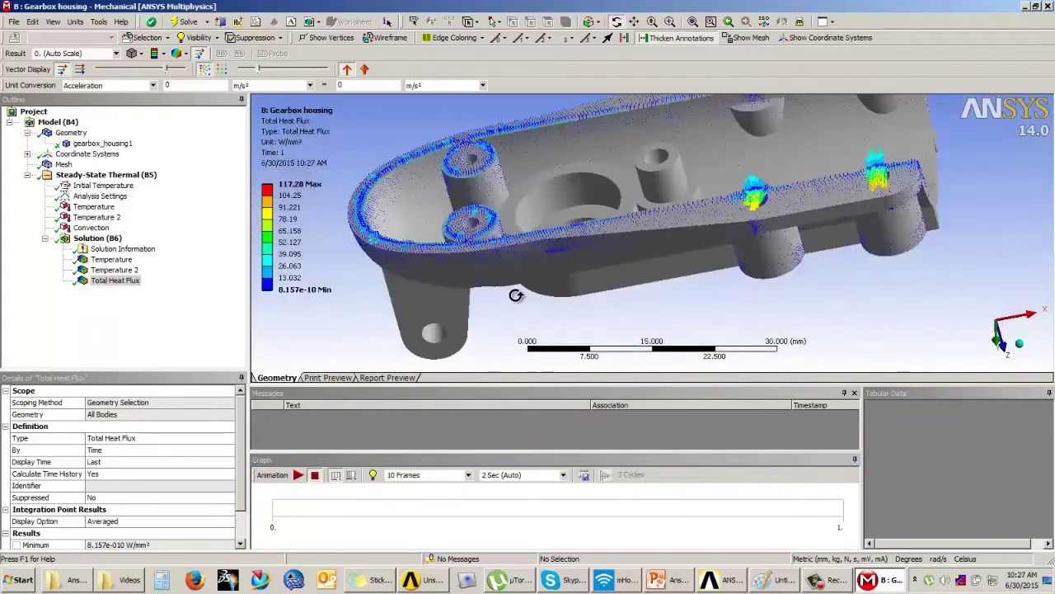
Step: Review the housing's temperature results alongside the Total Heat Flux result from the upper side
{"action": "left_click_drag", "start_coordinate": [514, 309], "coordinate": [376, 241]}
{"action": "left_click", "coordinate": [111, 269]}
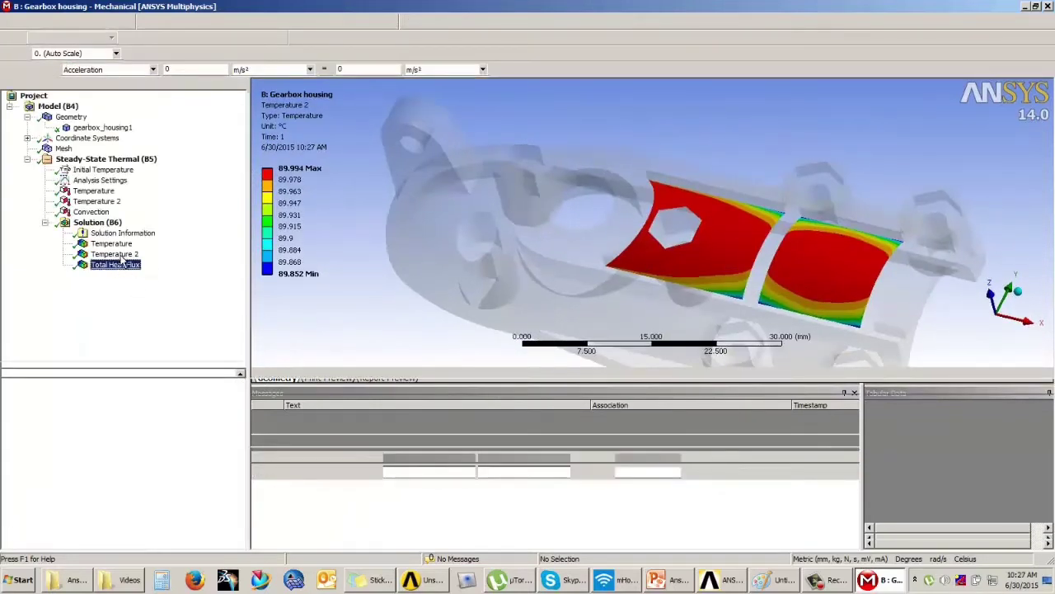
{"action": "left_click", "coordinate": [122, 258]}
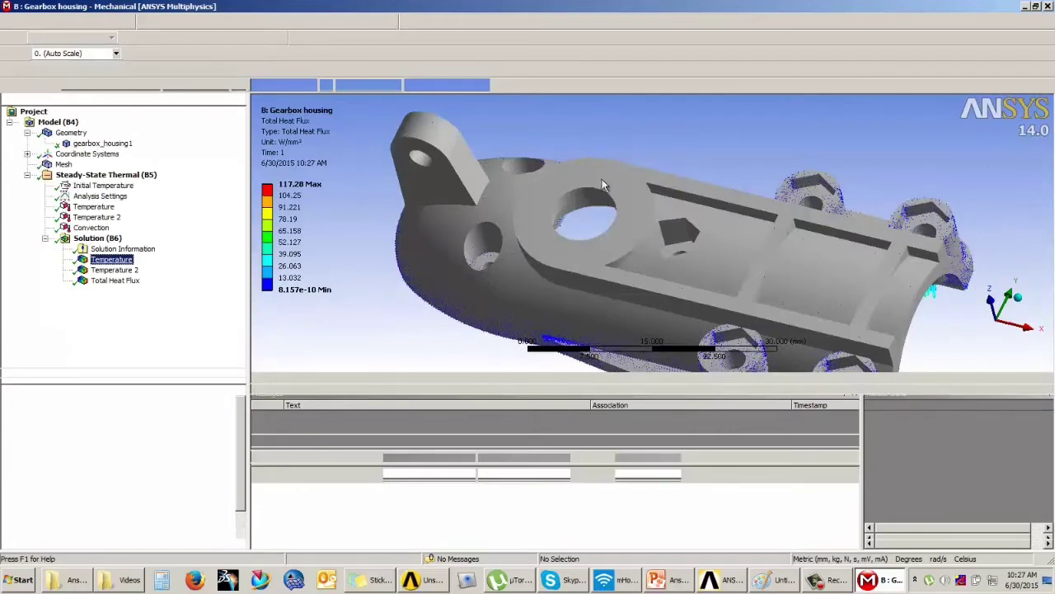
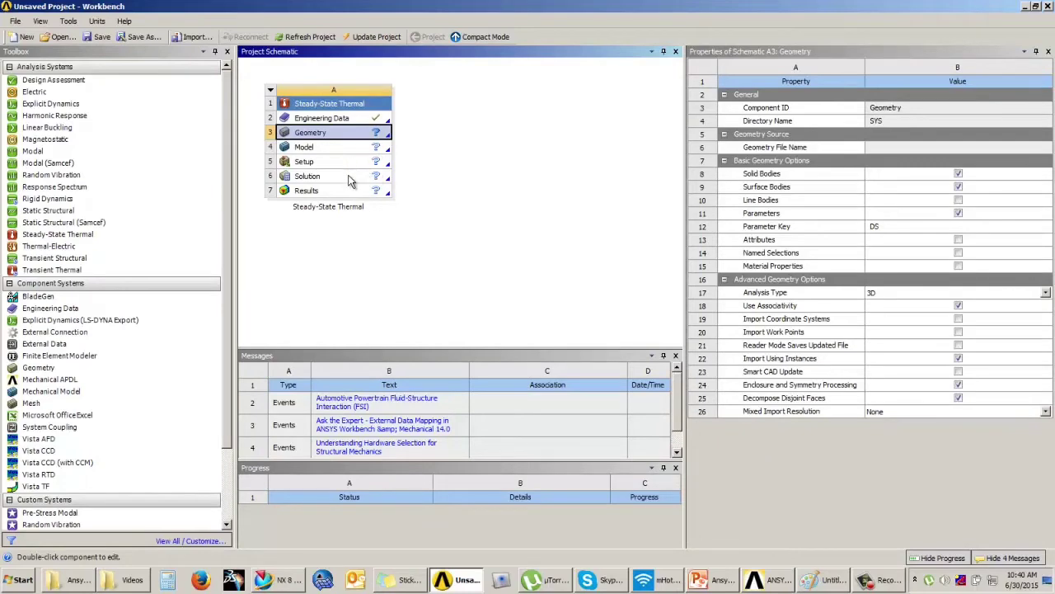
Step: Import the HeatSink part file as the geometry of the Steady-State Thermal system
{"action": "mouse_move", "coordinate": [384, 154]}
{"action": "left_click", "coordinate": [494, 157]}
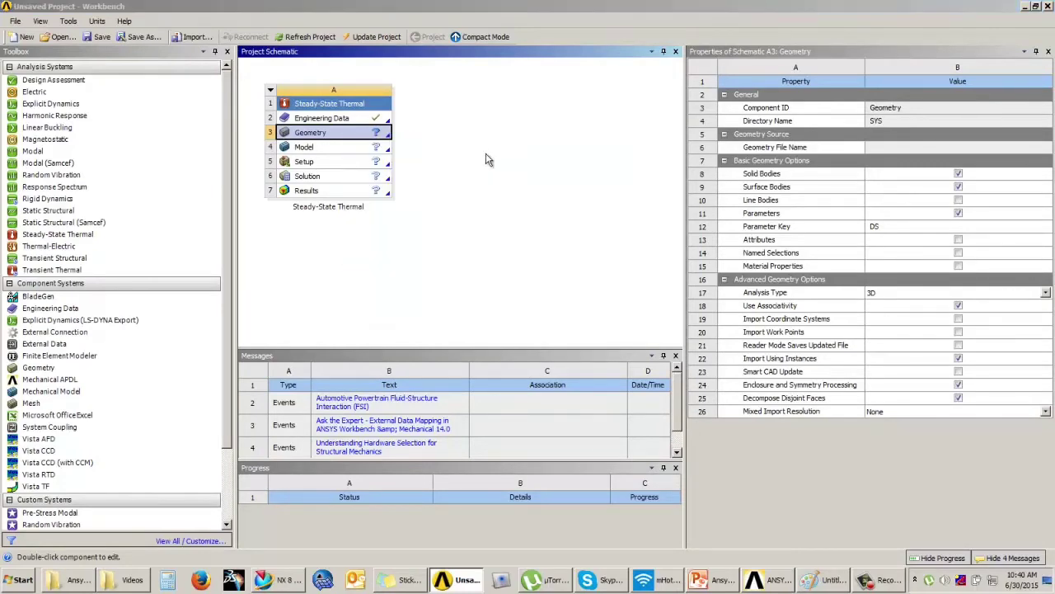
{"action": "left_click", "coordinate": [652, 224]}
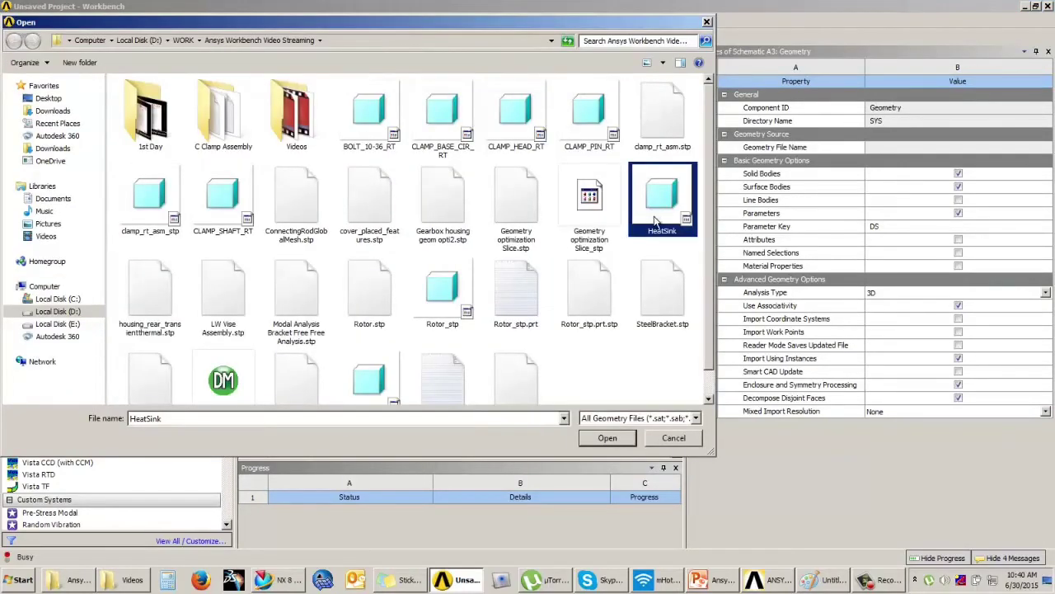
{"action": "left_click", "coordinate": [604, 440]}
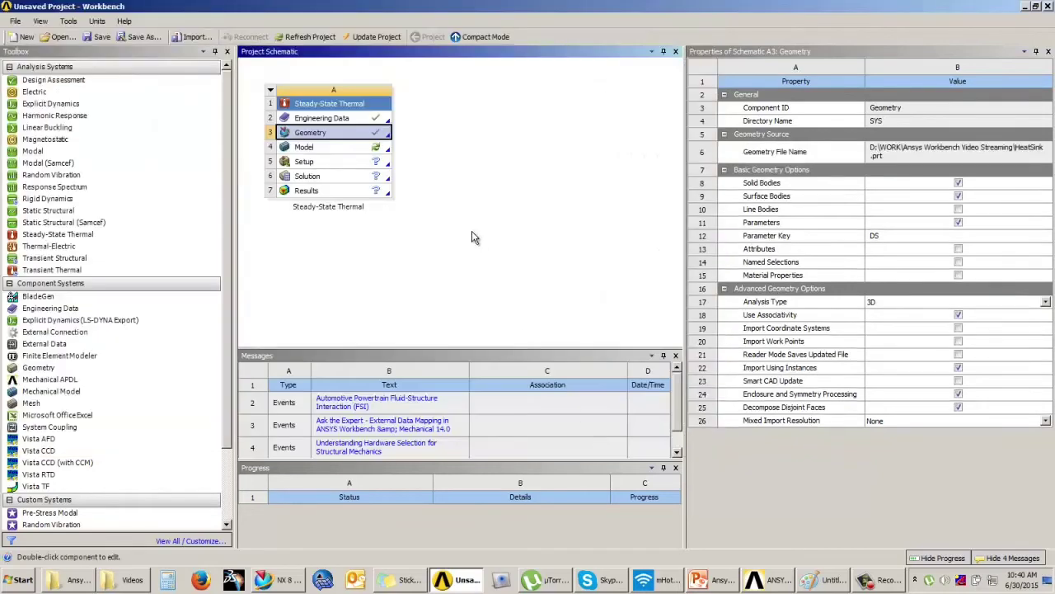
Step: Open the heat sink geometry in DesignModeler with millimetre units and generate the imported body
{"action": "double_click", "coordinate": [366, 136]}
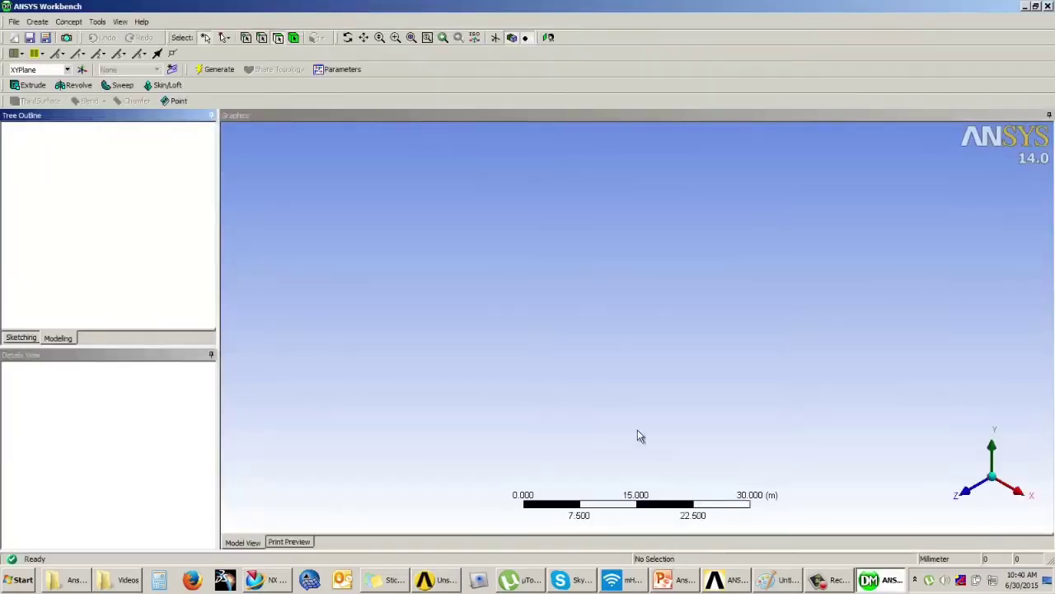
{"action": "left_click", "coordinate": [524, 373]}
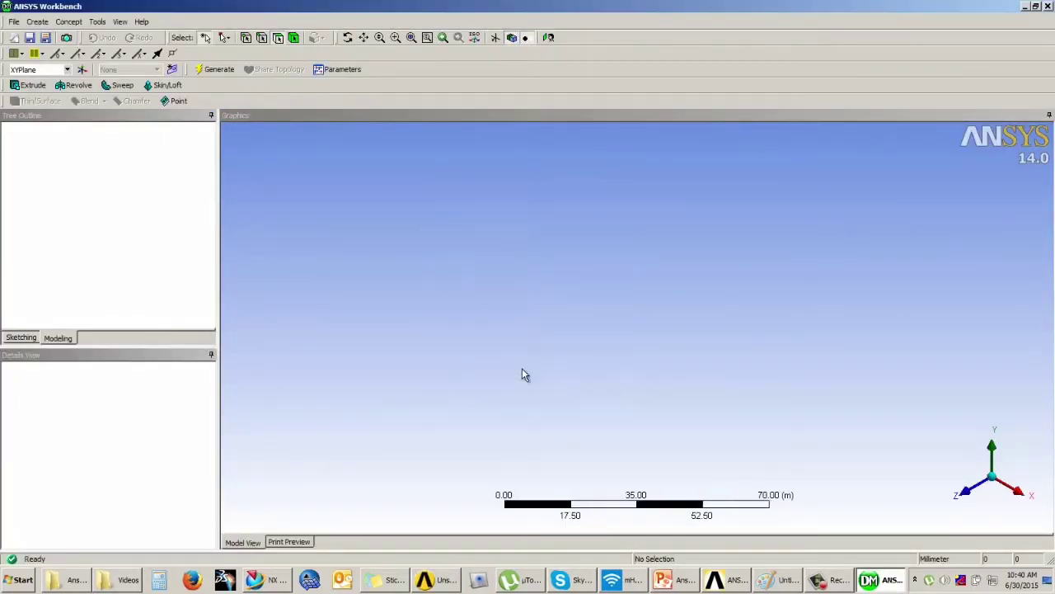
{"action": "left_click", "coordinate": [216, 71]}
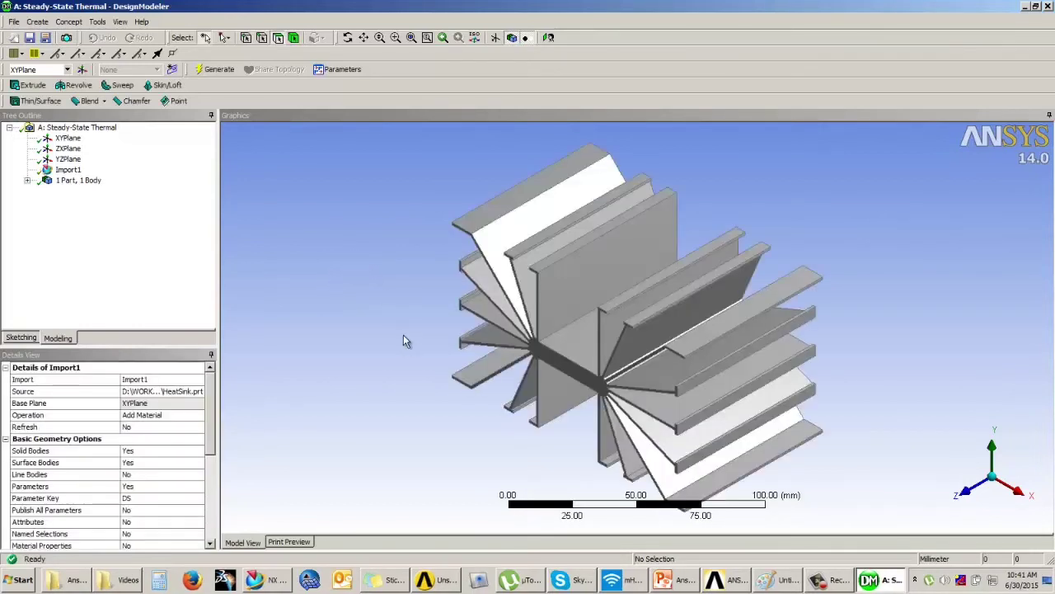
Step: Examine the heat sink's central web and radiating fins from several directions
{"action": "middle_click_drag", "start_coordinate": [489, 390], "coordinate": [744, 350]}
{"action": "middle_click_drag", "start_coordinate": [708, 427], "coordinate": [601, 360]}
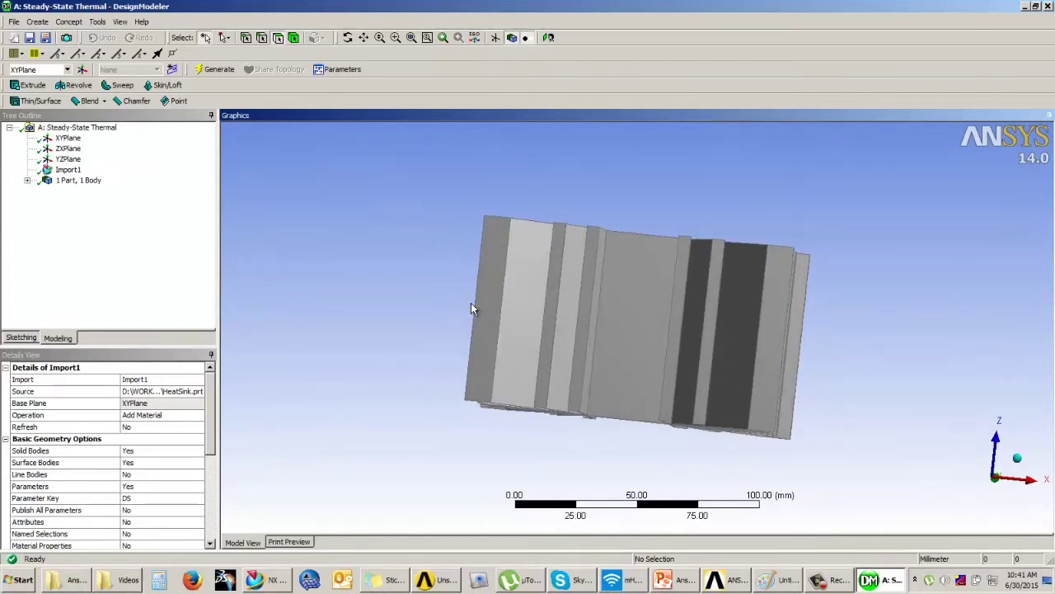
{"action": "middle_click_drag", "start_coordinate": [860, 356], "coordinate": [1038, 480]}
{"action": "middle_click_drag", "start_coordinate": [651, 354], "coordinate": [636, 267]}
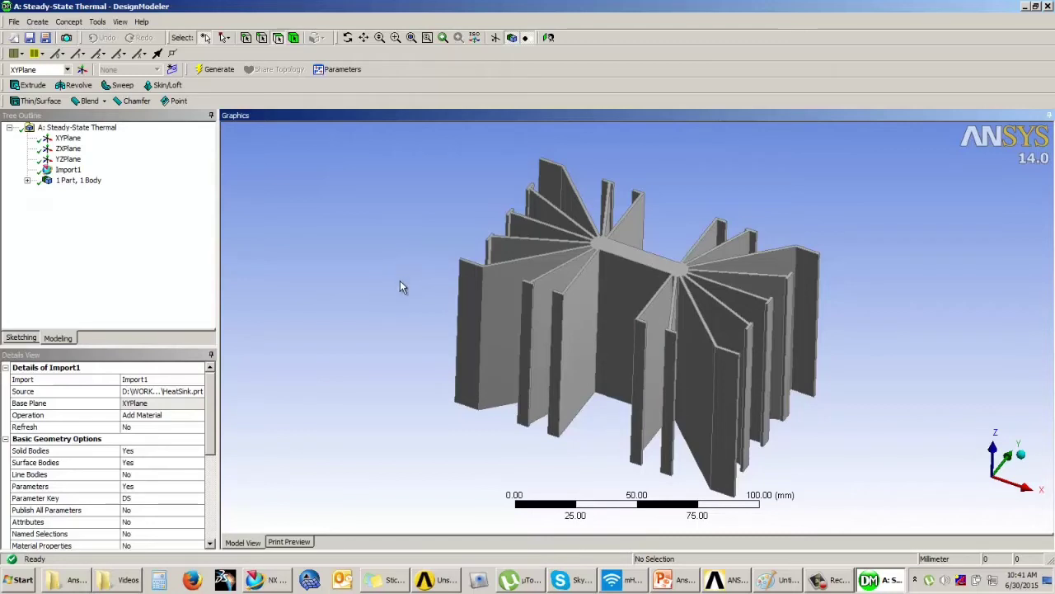
{"action": "middle_click_drag", "start_coordinate": [414, 287], "coordinate": [441, 275]}
{"action": "middle_click_drag", "start_coordinate": [585, 300], "coordinate": [619, 302]}
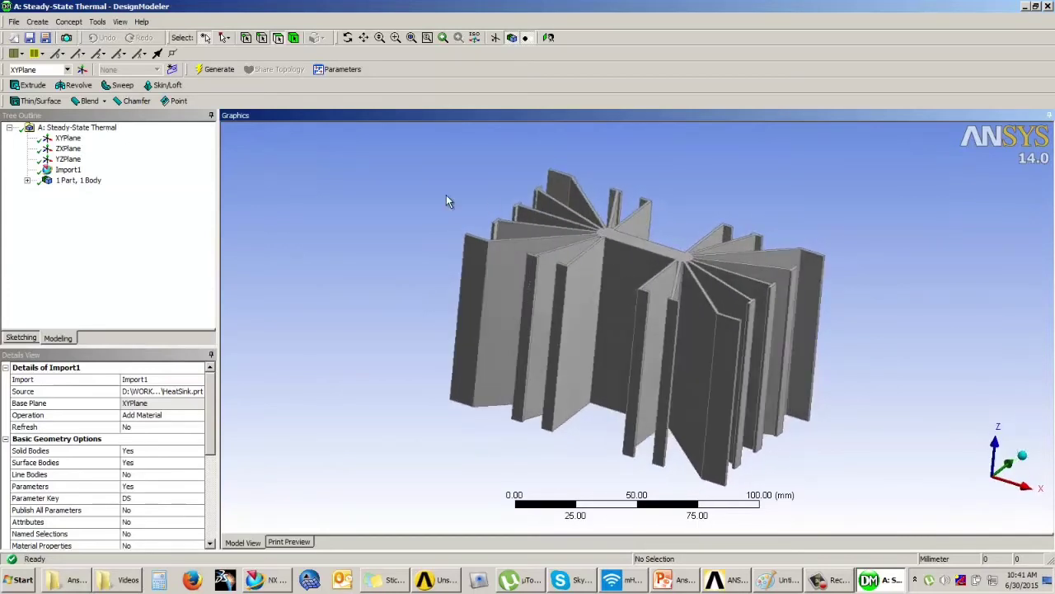
{"action": "middle_click_drag", "start_coordinate": [446, 196], "coordinate": [417, 220]}
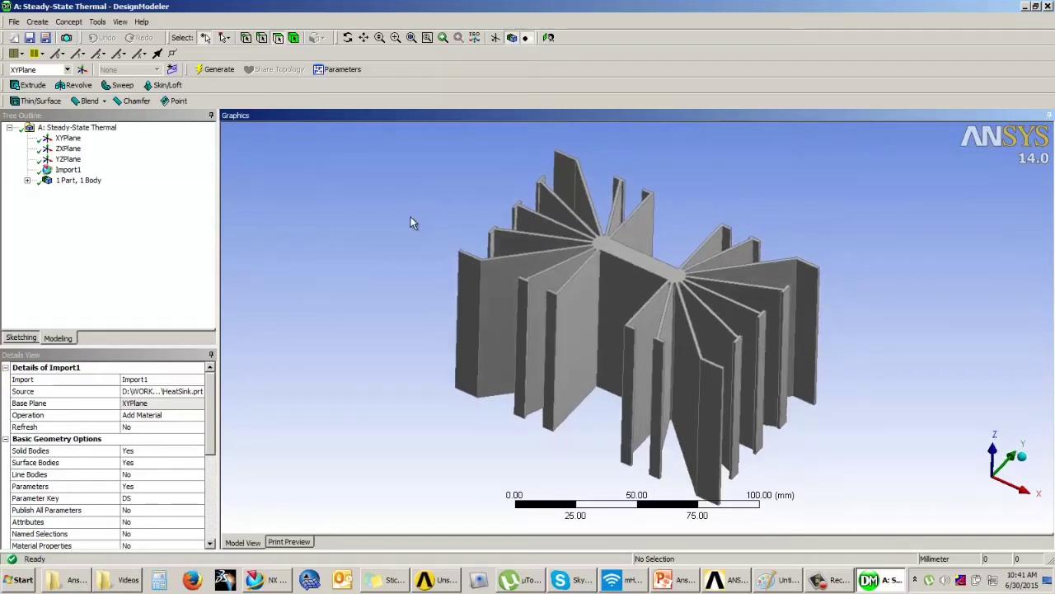
Step: Check the location and orientation of the ZXPlane, XYPlane and YZPlane relative to the heat sink
{"action": "left_click", "coordinate": [68, 148]}
{"action": "middle_click_drag", "start_coordinate": [448, 269], "coordinate": [223, 206]}
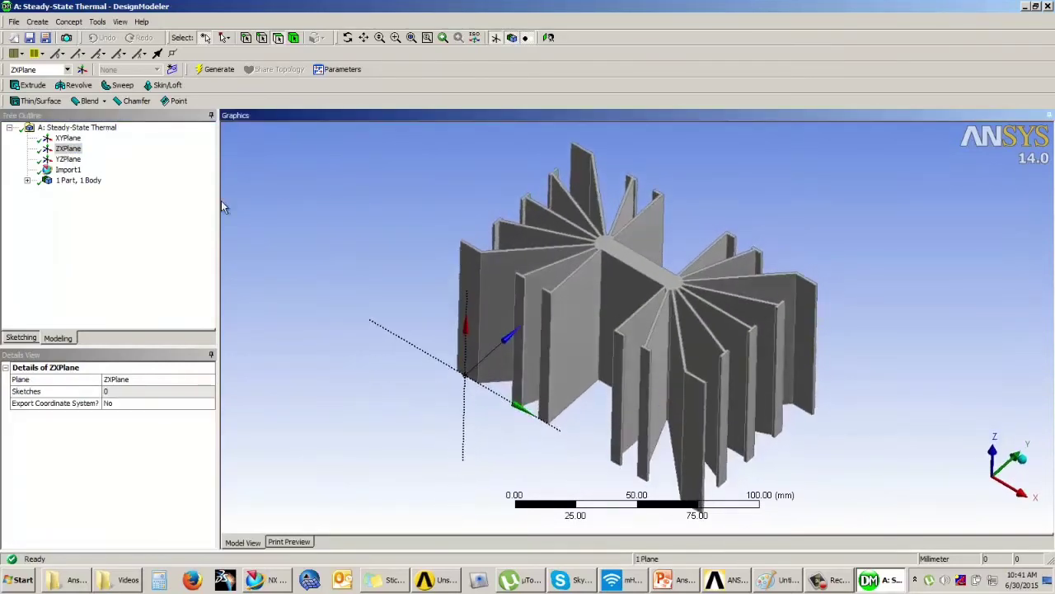
{"action": "left_click", "coordinate": [67, 138]}
{"action": "left_click", "coordinate": [68, 158]}
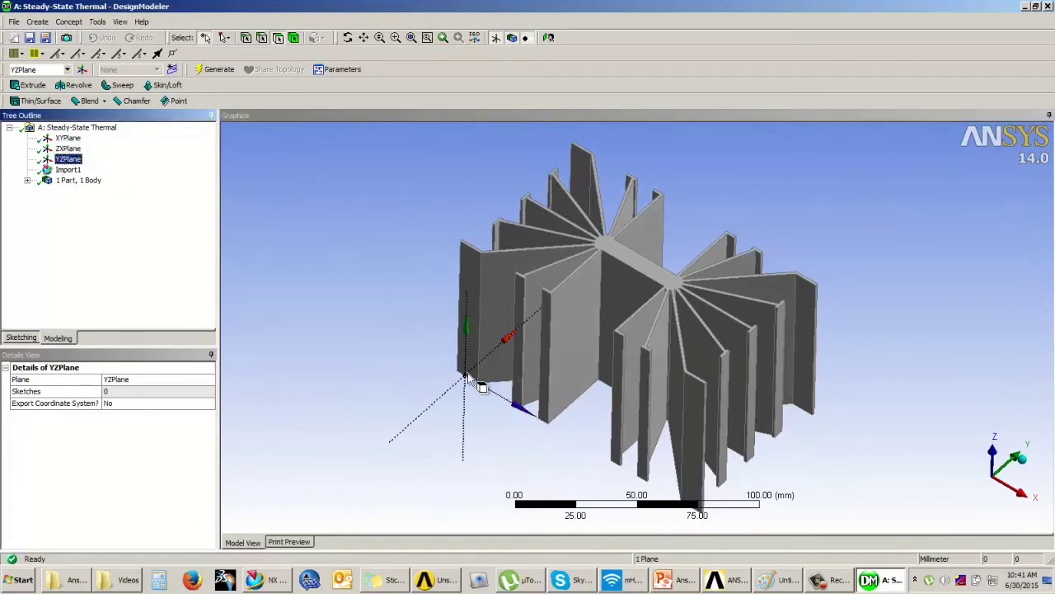
{"action": "middle_click_drag", "start_coordinate": [569, 375], "coordinate": [519, 388]}
{"action": "middle_click_drag", "start_coordinate": [532, 342], "coordinate": [629, 332]}
{"action": "middle_click_drag", "start_coordinate": [467, 376], "coordinate": [511, 347]}
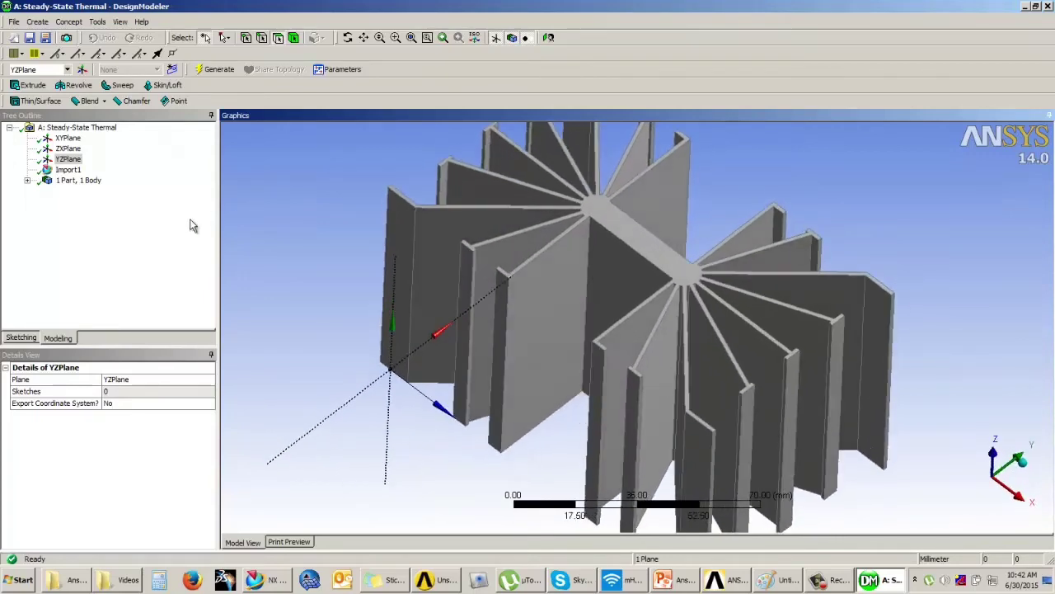
Step: Add a new plane based on the YZPlane and set its first transform to Offset Z
{"action": "left_click", "coordinate": [68, 158]}
{"action": "left_click", "coordinate": [83, 69]}
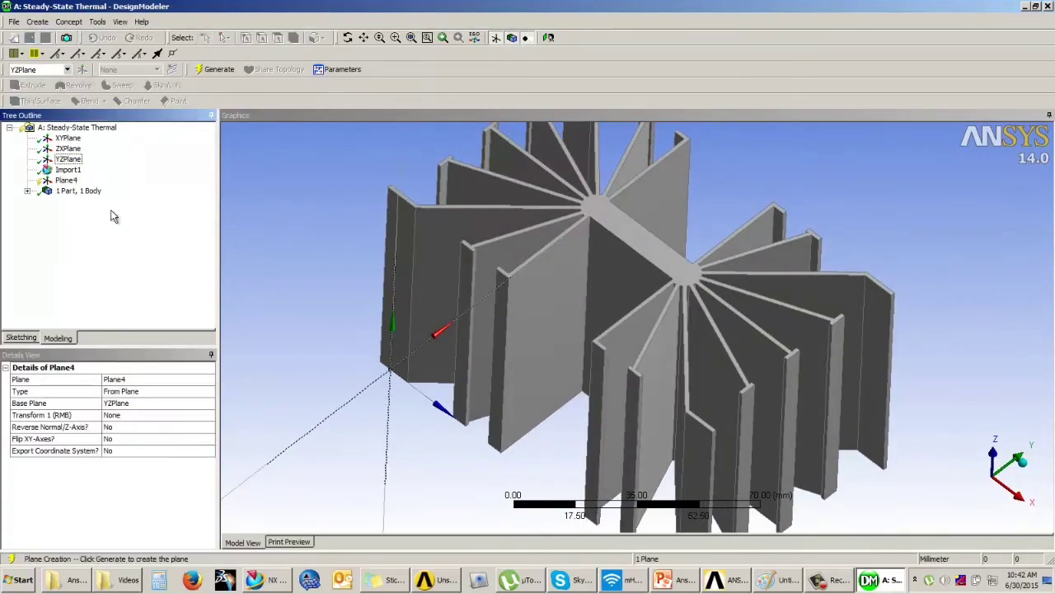
{"action": "middle_click_drag", "start_coordinate": [405, 352], "coordinate": [400, 323]}
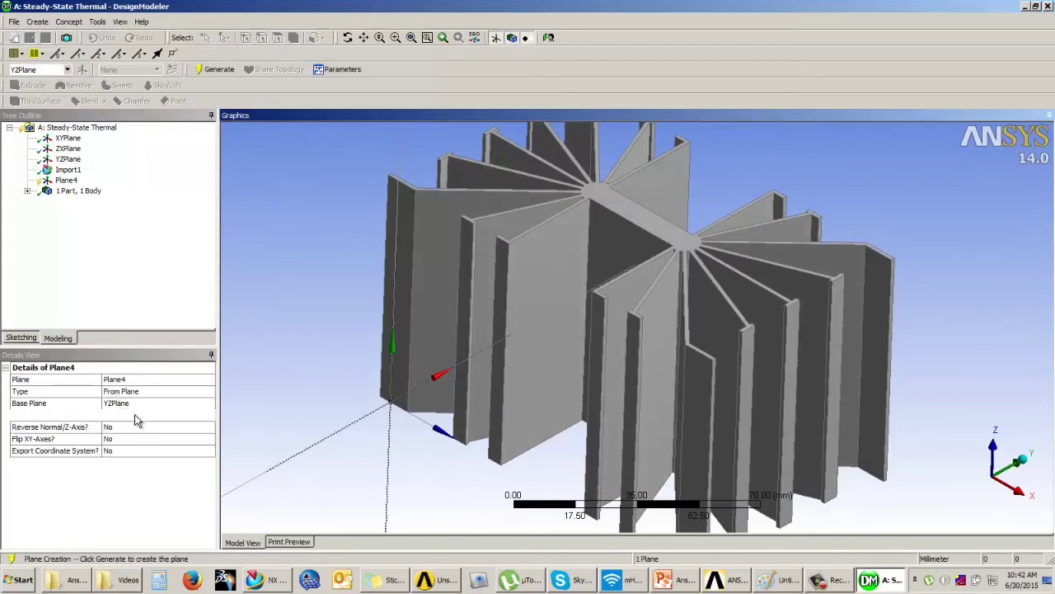
{"action": "left_click", "coordinate": [128, 417]}
{"action": "left_click", "coordinate": [134, 420]}
{"action": "left_click", "coordinate": [134, 468]}
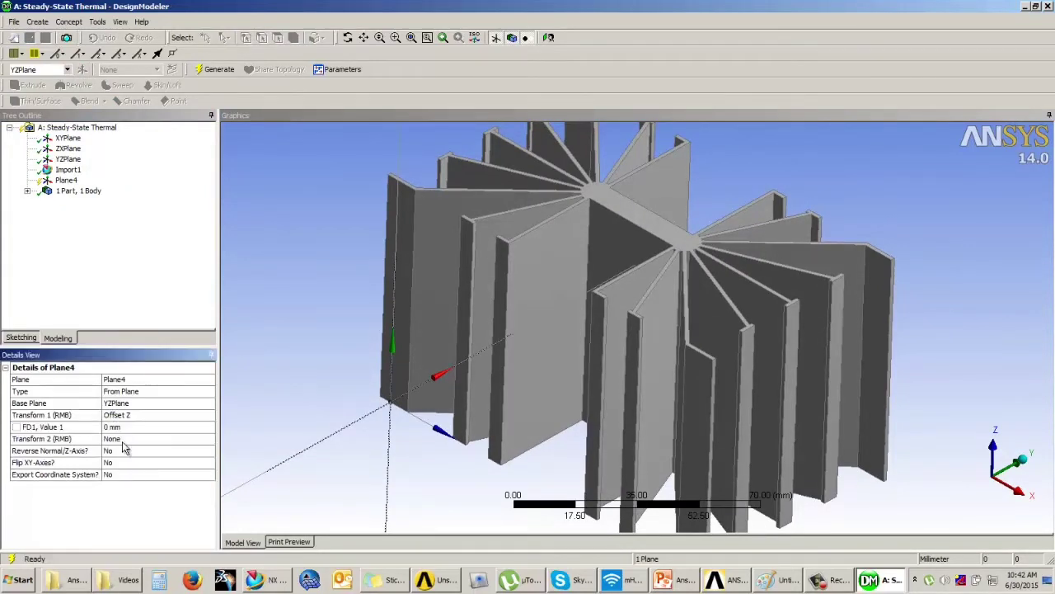
Step: Set the new plane's Z offset to 25 mm and check its position against the heat sink
{"action": "left_click", "coordinate": [126, 427]}
{"action": "type", "text": "25"}
{"action": "key", "text": "Return"}
{"action": "middle_click_drag", "start_coordinate": [499, 262], "coordinate": [488, 295]}
{"action": "scroll", "coordinate": [488, 290], "scroll_direction": "up", "scroll_amount": 1}
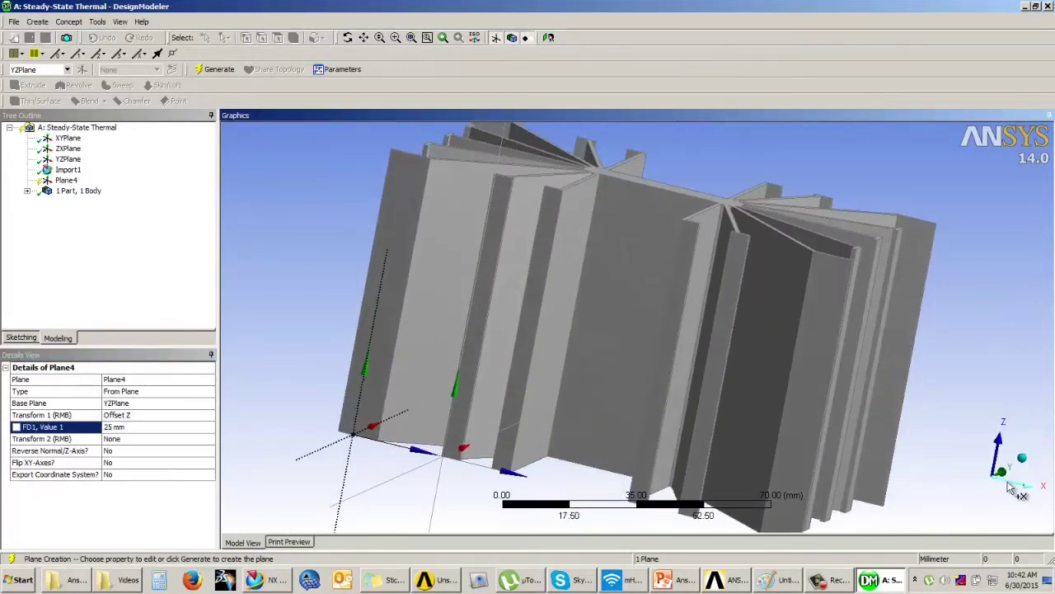
Step: Try Z offsets of 50 mm and 75 mm for Plane4 against the heat sink's side profile
{"action": "left_click", "coordinate": [1003, 470]}
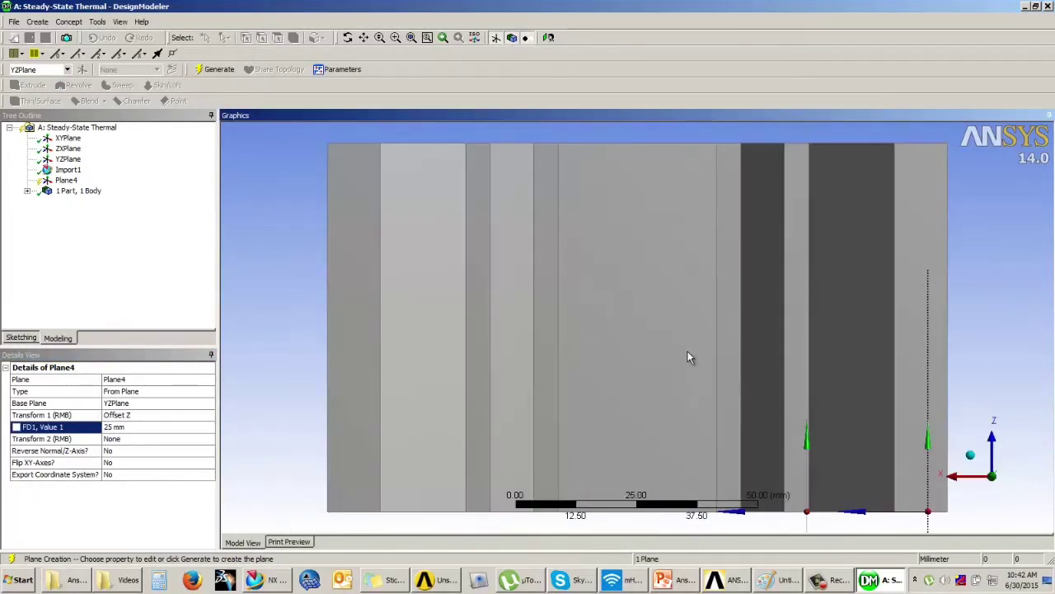
{"action": "middle_click_drag", "start_coordinate": [688, 352], "coordinate": [654, 263], "text": "ctrl"}
{"action": "left_click", "coordinate": [132, 426]}
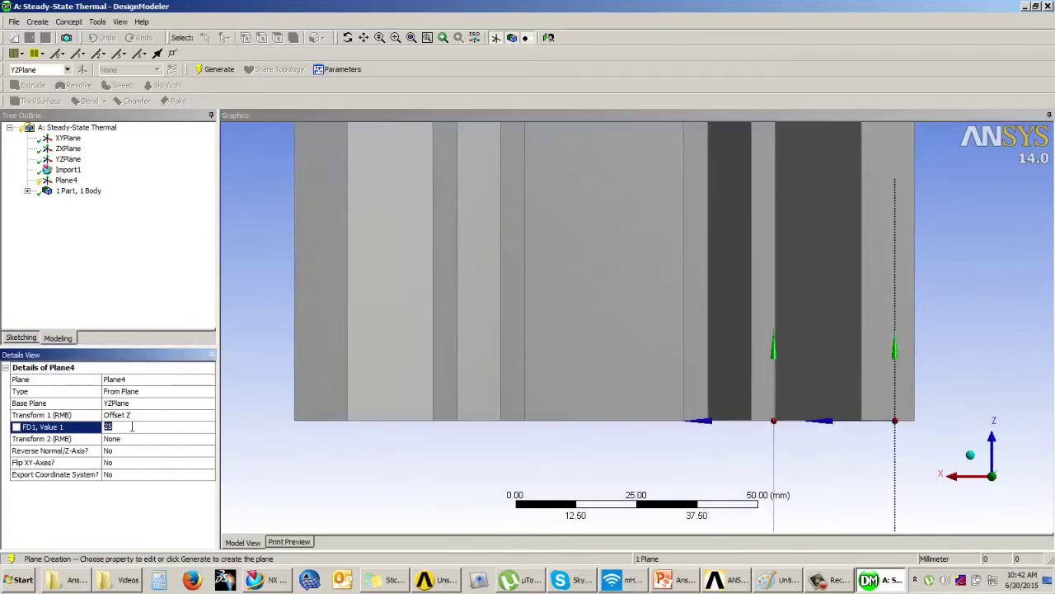
{"action": "type", "text": "50"}
{"action": "key", "text": "Return"}
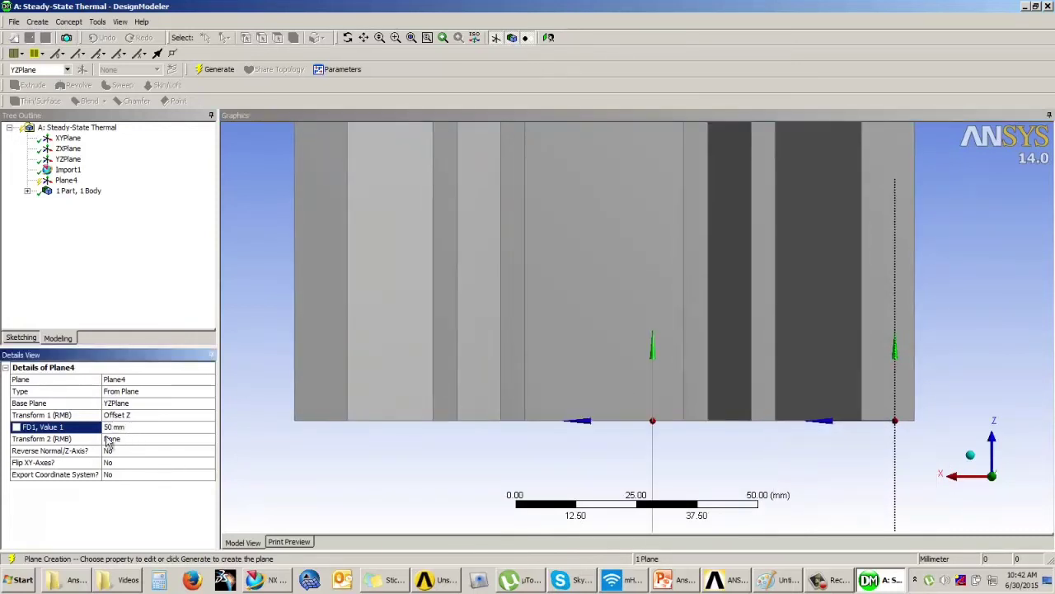
{"action": "key", "text": "Return"}
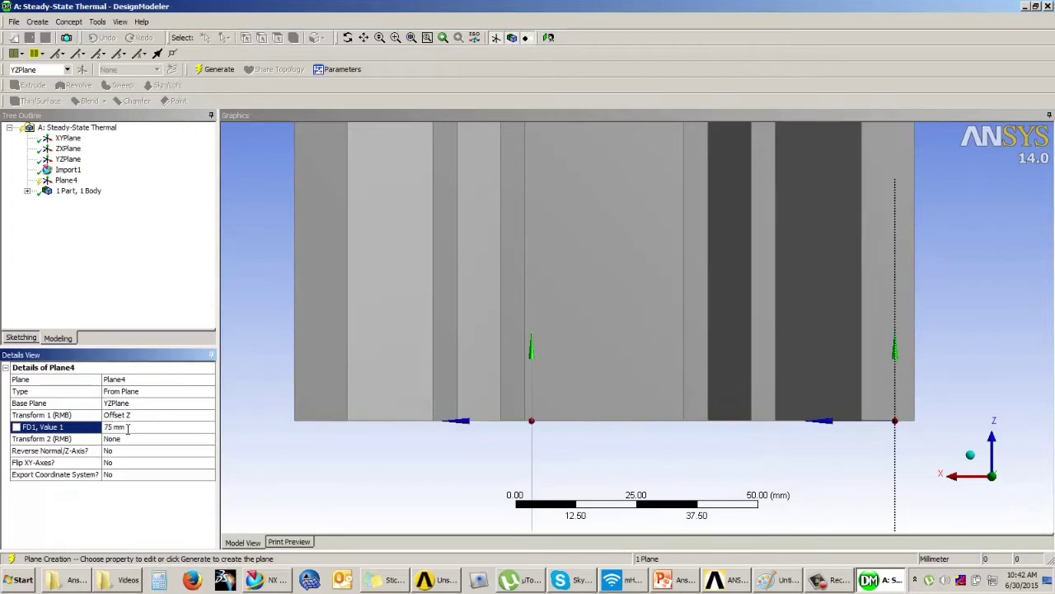
Step: Set Plane4's Z offset to 60 mm and generate the plane
{"action": "left_click", "coordinate": [132, 426]}
{"action": "type", "text": "60"}
{"action": "key", "text": "Return"}
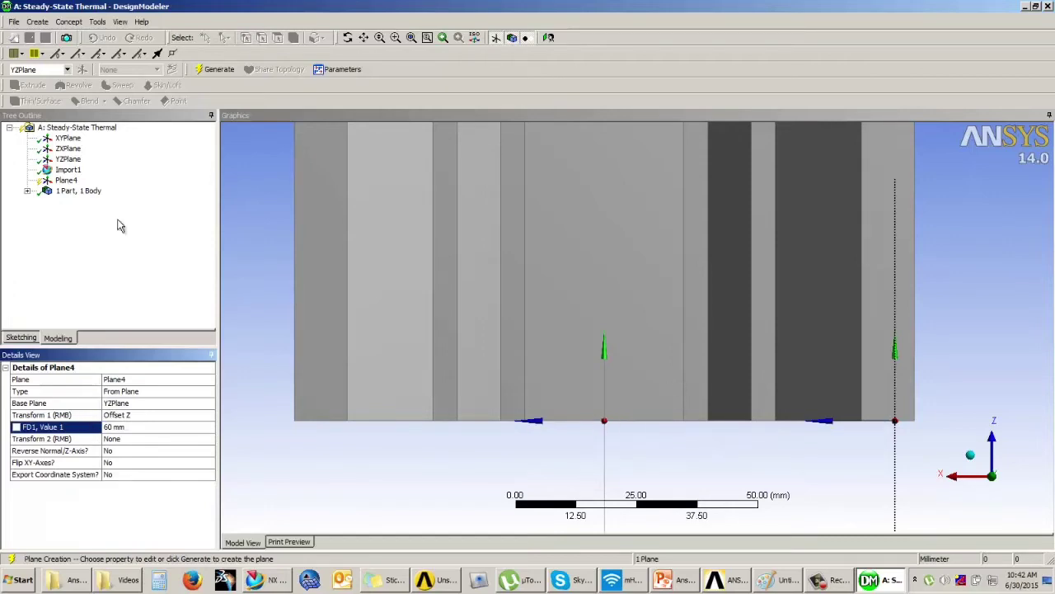
{"action": "left_click", "coordinate": [216, 69]}
{"action": "middle_click_drag", "start_coordinate": [654, 266], "coordinate": [495, 297]}
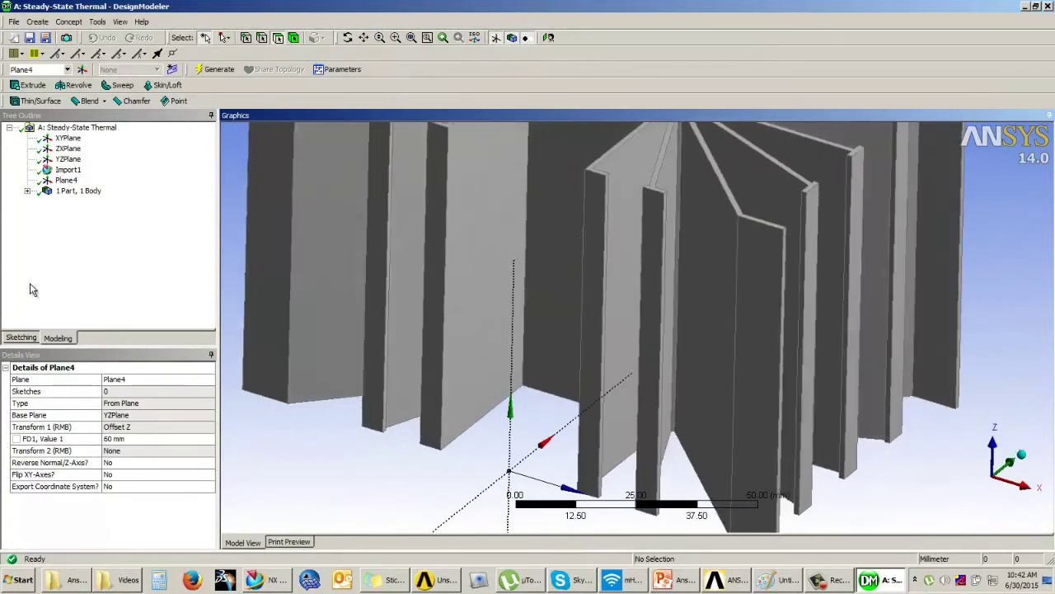
Step: Add another plane based on the XYPlane and set its first transform to Offset Z
{"action": "left_click", "coordinate": [81, 69]}
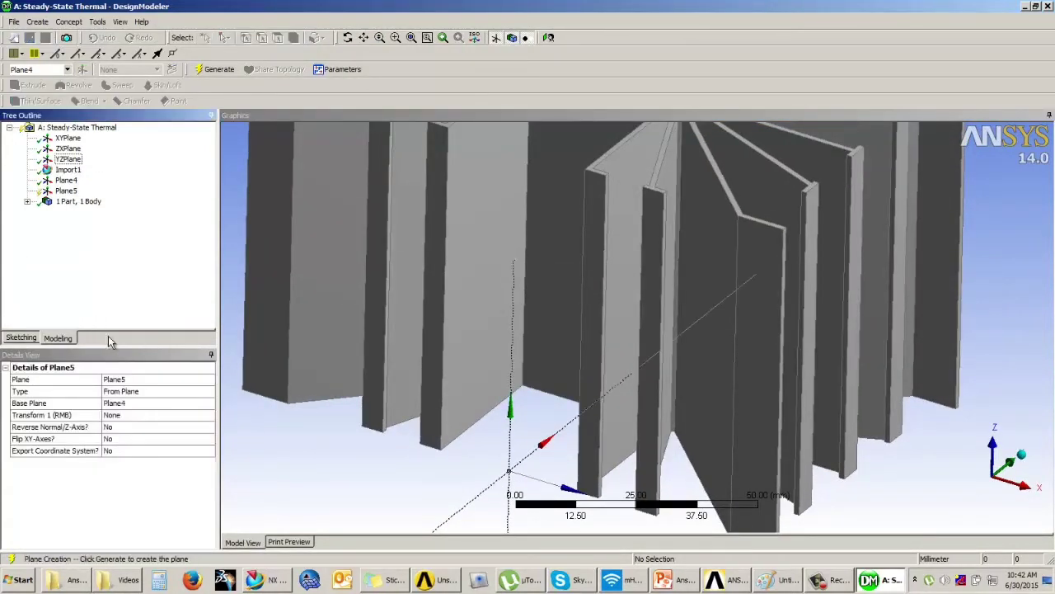
{"action": "left_click", "coordinate": [136, 404]}
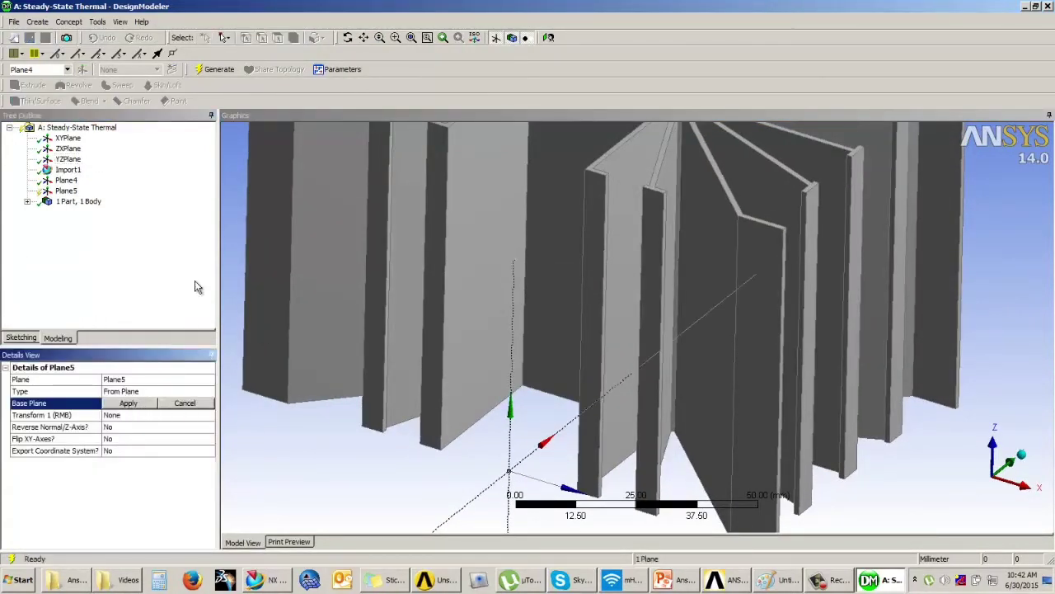
{"action": "left_click", "coordinate": [66, 139]}
{"action": "middle_click_drag", "start_coordinate": [887, 358], "coordinate": [887, 364]}
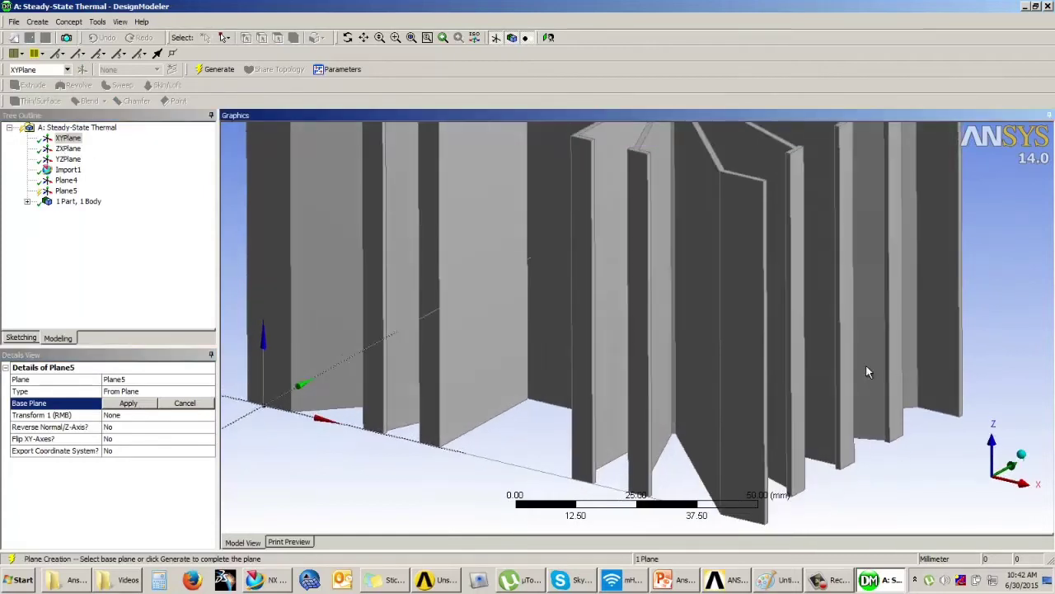
{"action": "left_click", "coordinate": [130, 404]}
{"action": "left_click", "coordinate": [142, 416]}
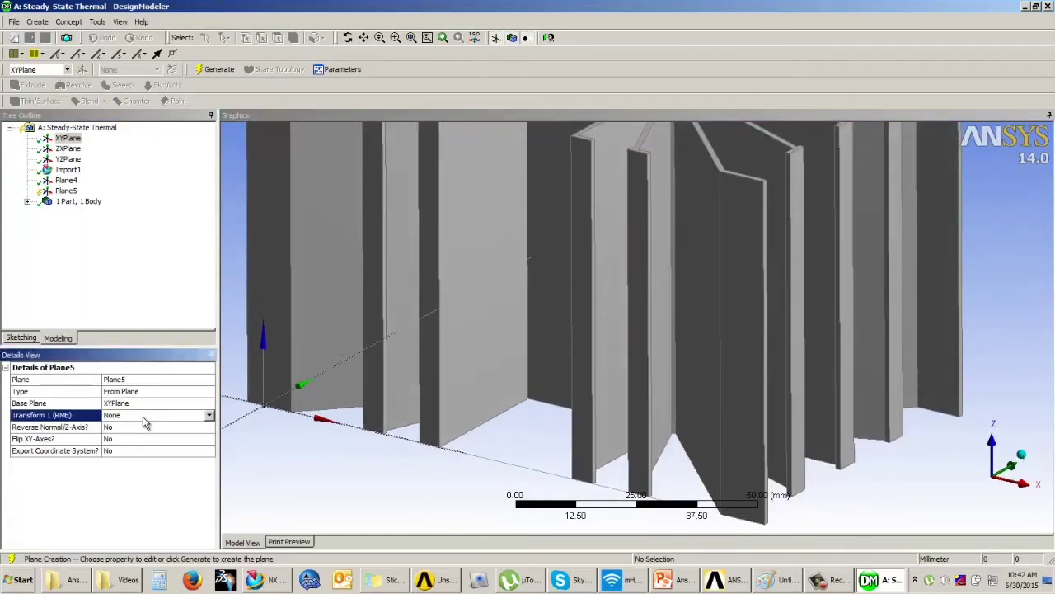
{"action": "left_click", "coordinate": [210, 417]}
{"action": "left_click", "coordinate": [145, 470]}
Step: Try Z offsets of 60 mm and 25 mm for Plane5 against the heat sink's height
{"action": "middle_click_drag", "start_coordinate": [408, 376], "coordinate": [478, 358]}
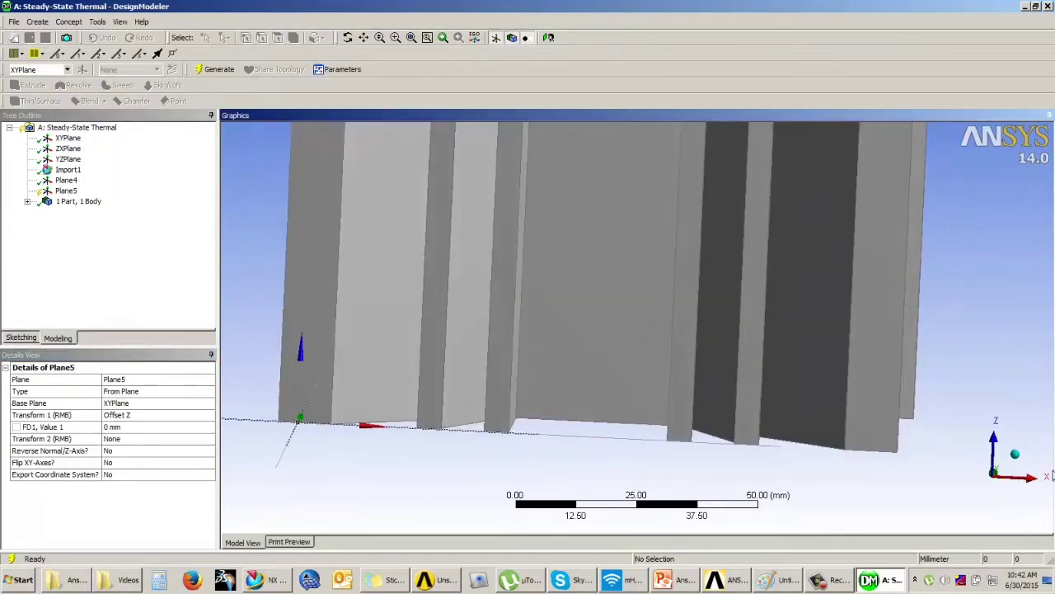
{"action": "left_click", "coordinate": [991, 478]}
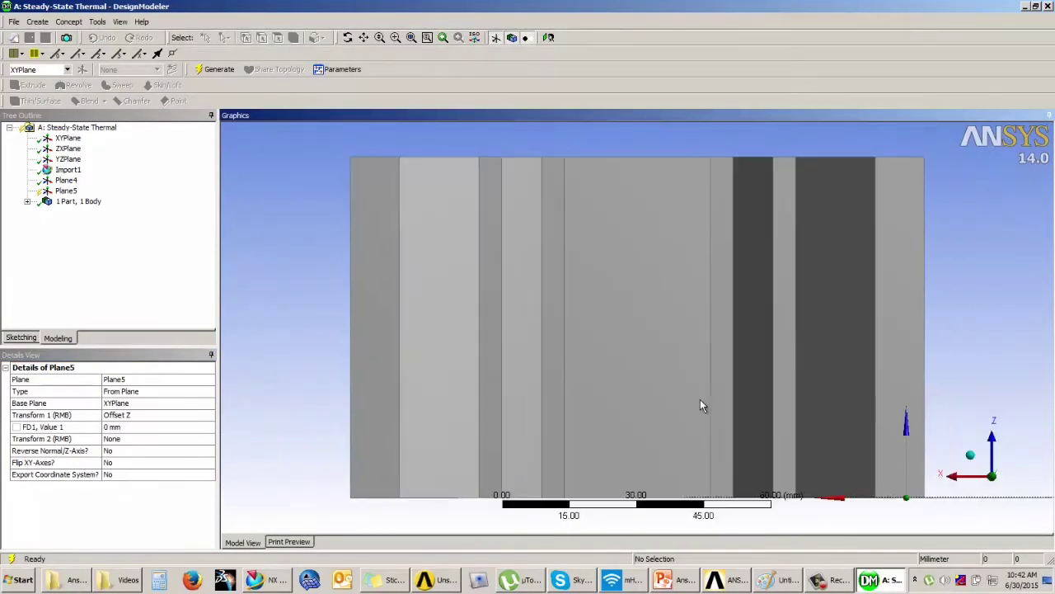
{"action": "left_click", "coordinate": [130, 425]}
{"action": "type", "text": "60"}
{"action": "key", "text": "Return"}
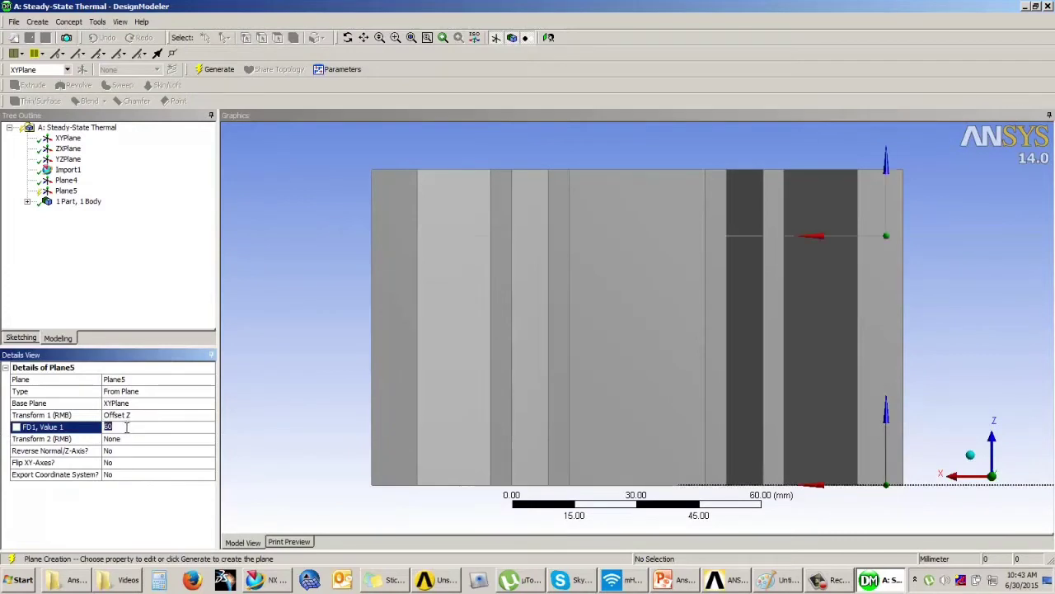
{"action": "type", "text": "25"}
{"action": "key", "text": "Return"}
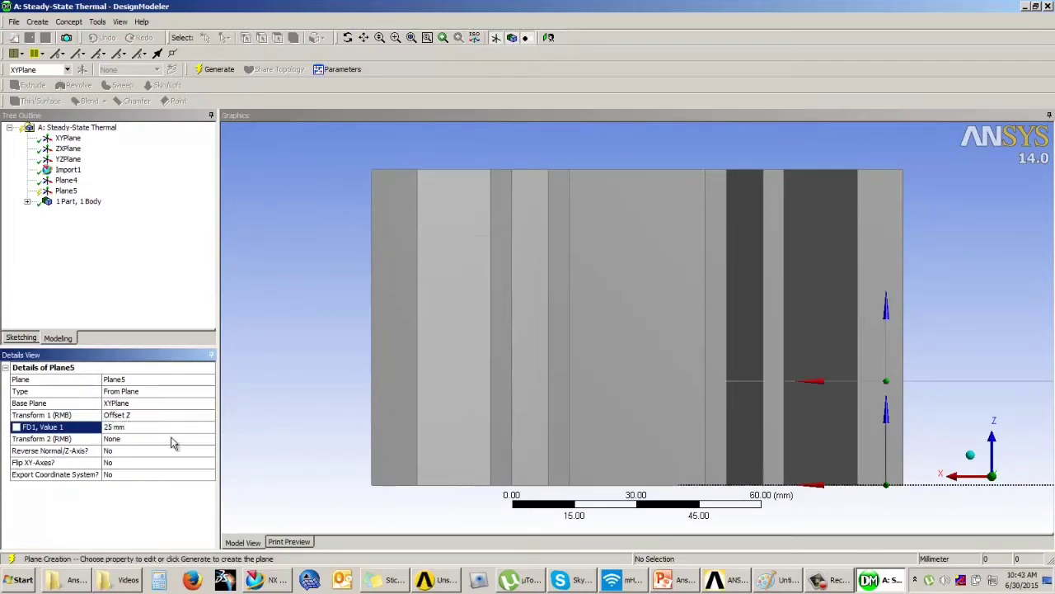
Step: Try Z offsets of 30 mm, 35 mm and 40 mm for Plane5
{"action": "left_click", "coordinate": [147, 427]}
{"action": "type", "text": "30"}
{"action": "key", "text": "Return"}
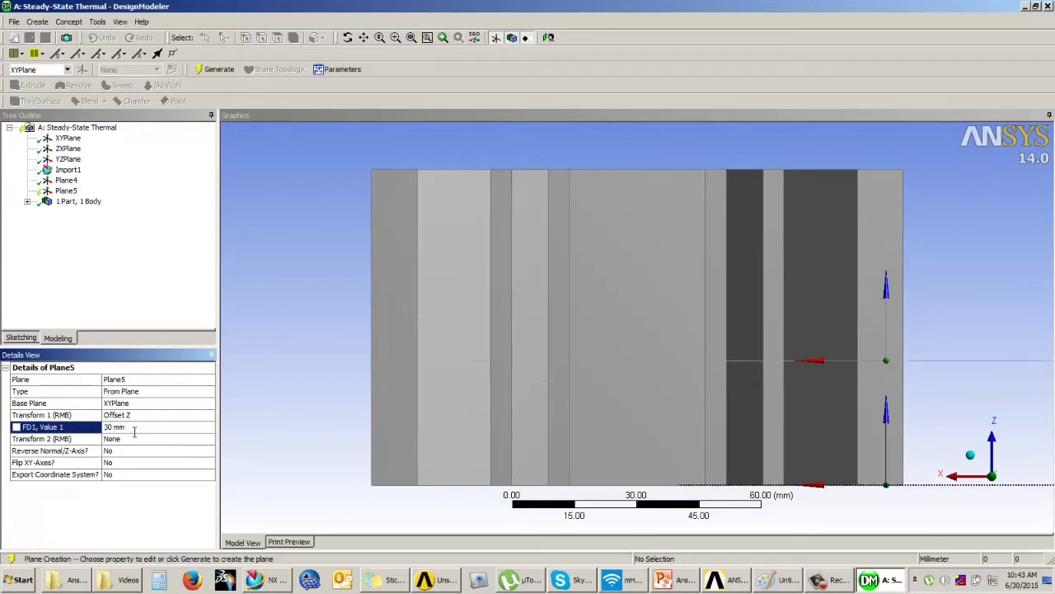
{"action": "type", "text": "35"}
{"action": "key", "text": "Return"}
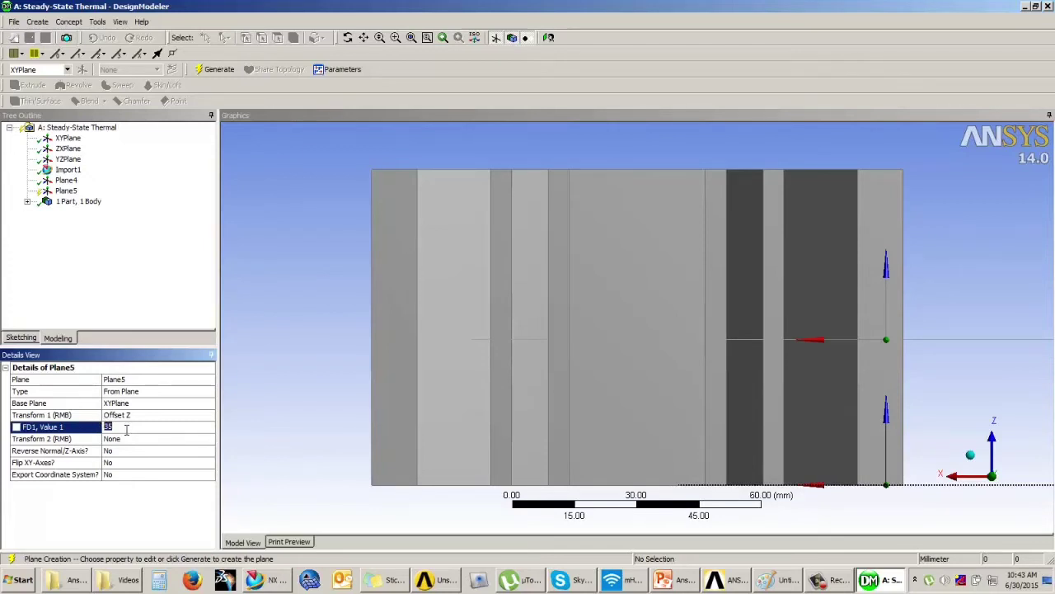
{"action": "type", "text": "40"}
{"action": "key", "text": "Return"}
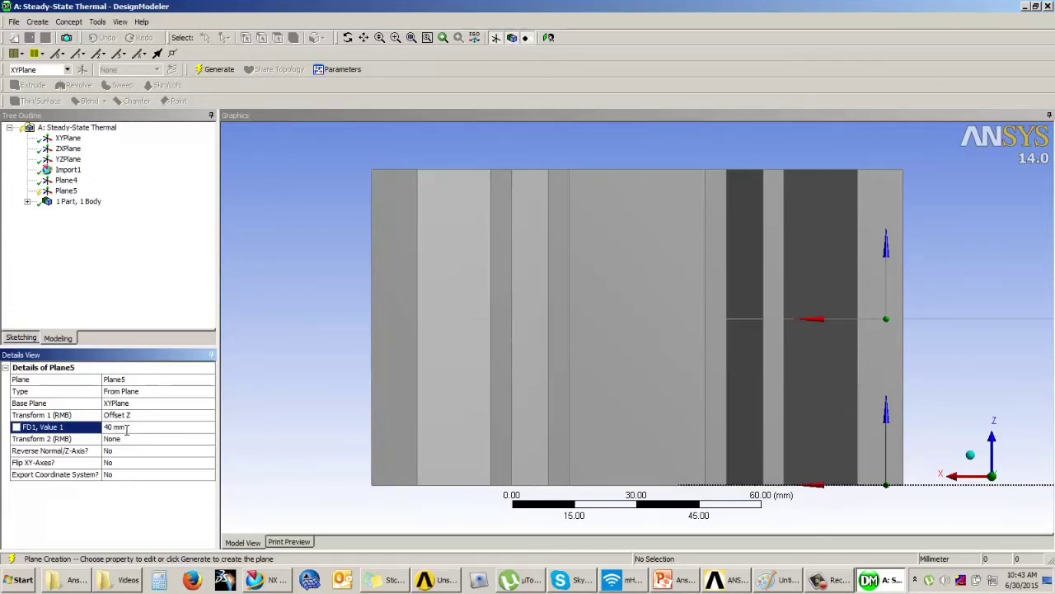
Step: Set Plane5's Z offset to 35 mm and generate the plane
{"action": "left_click", "coordinate": [130, 426]}
{"action": "key", "text": "Return"}
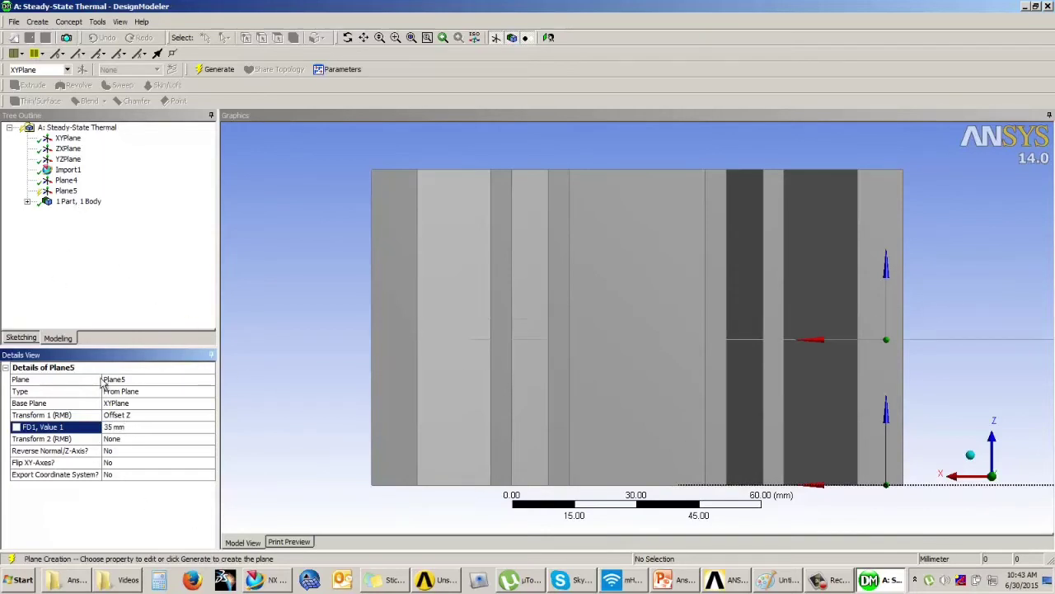
{"action": "left_click", "coordinate": [216, 69]}
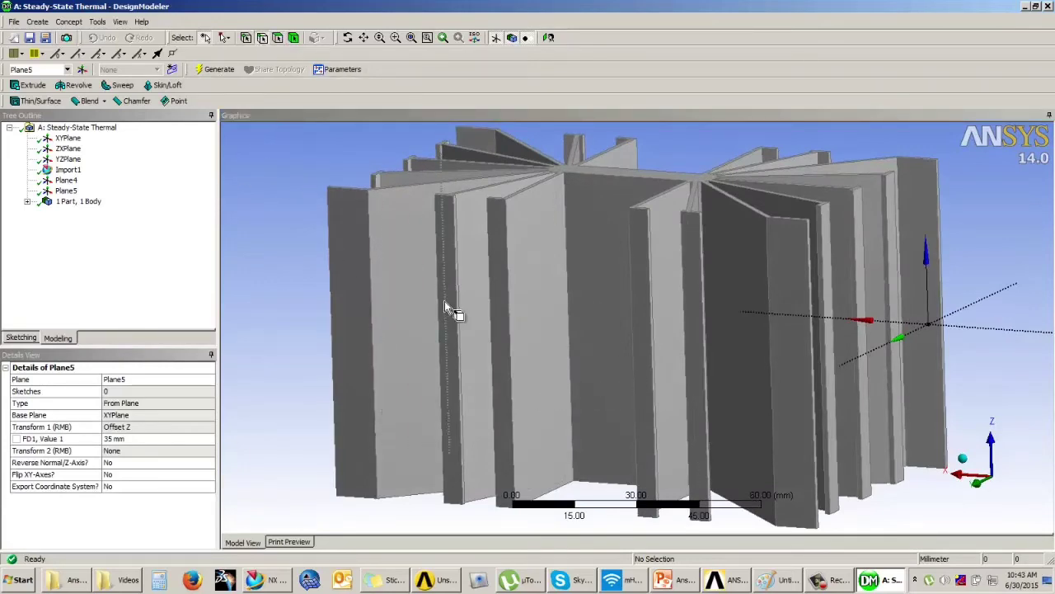
{"action": "middle_click_drag", "start_coordinate": [912, 358], "coordinate": [838, 360]}
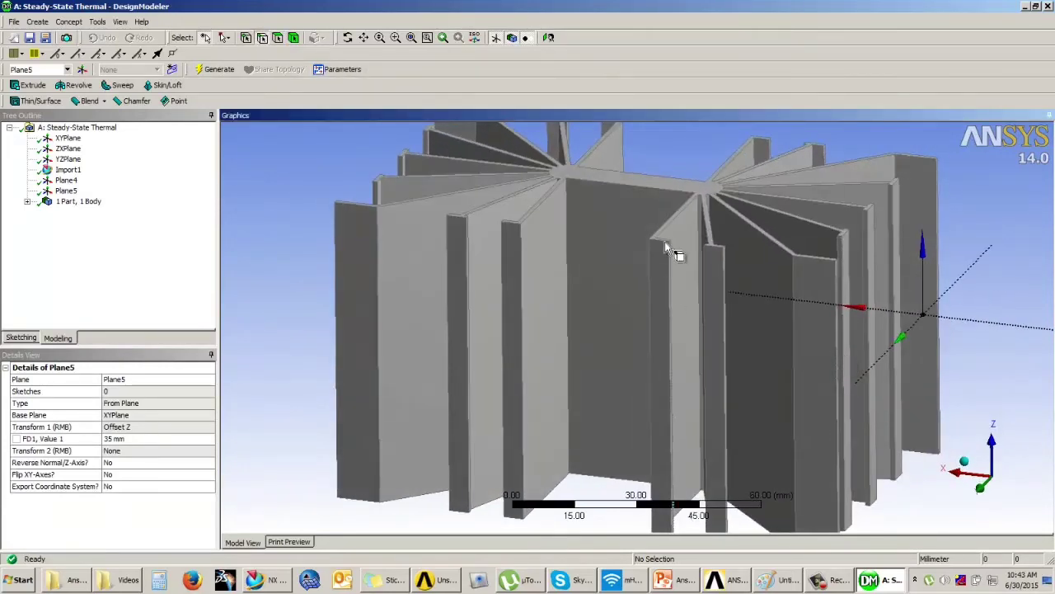
Step: Measure the vertical edge between the heat sink's central web and a fin, and check Plane5's offset
{"action": "left_click", "coordinate": [566, 221]}
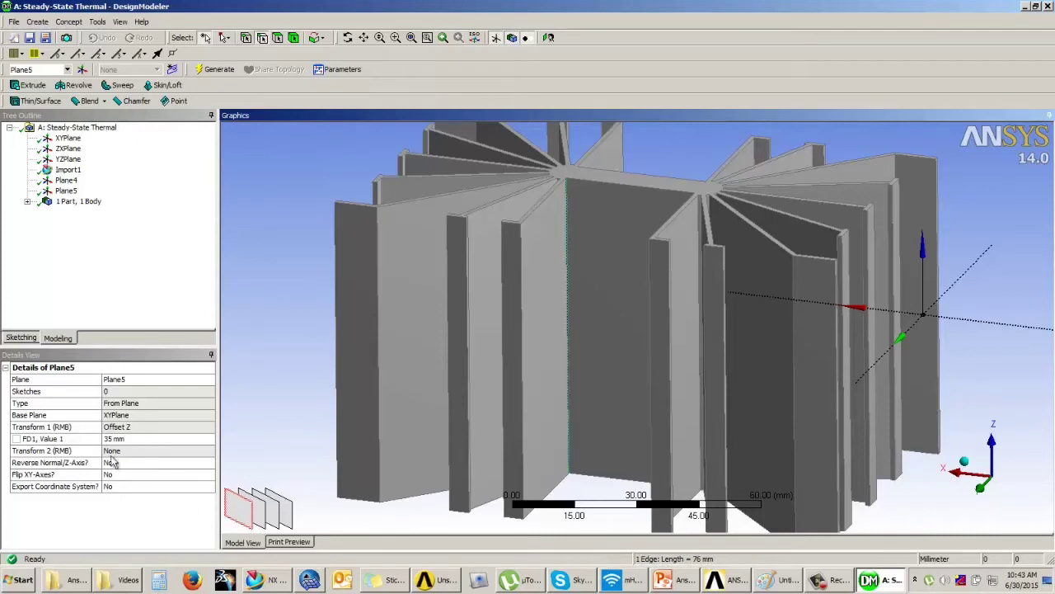
{"action": "left_click", "coordinate": [66, 191]}
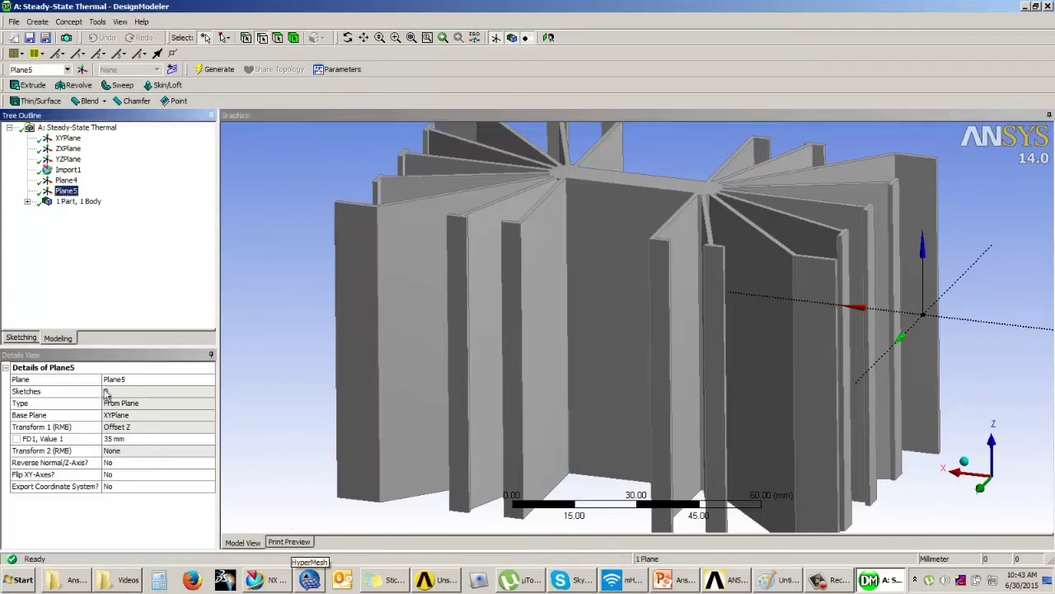
{"action": "left_click", "coordinate": [121, 438]}
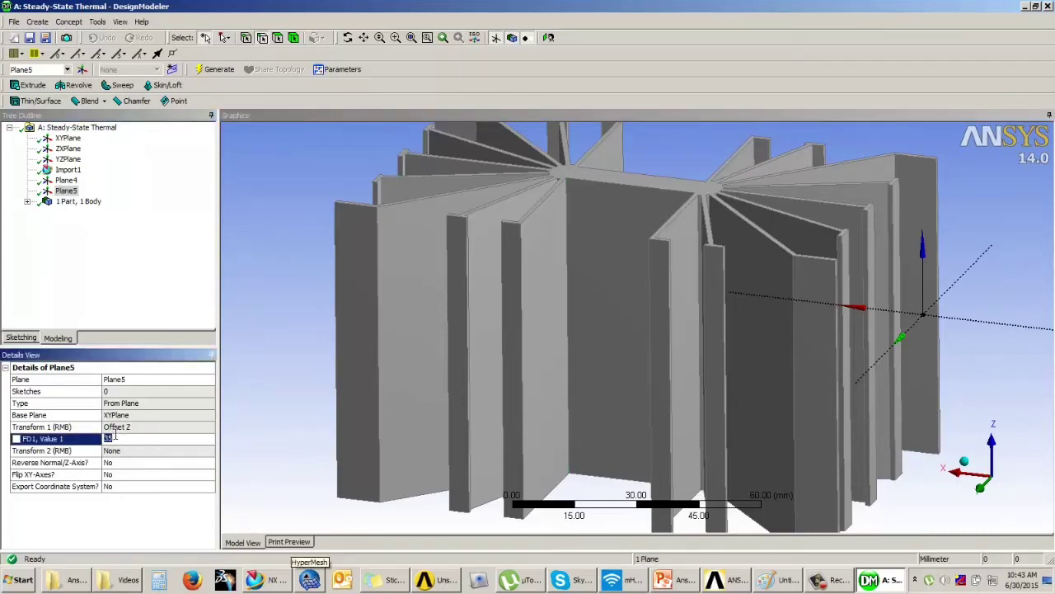
{"action": "key", "text": "Return"}
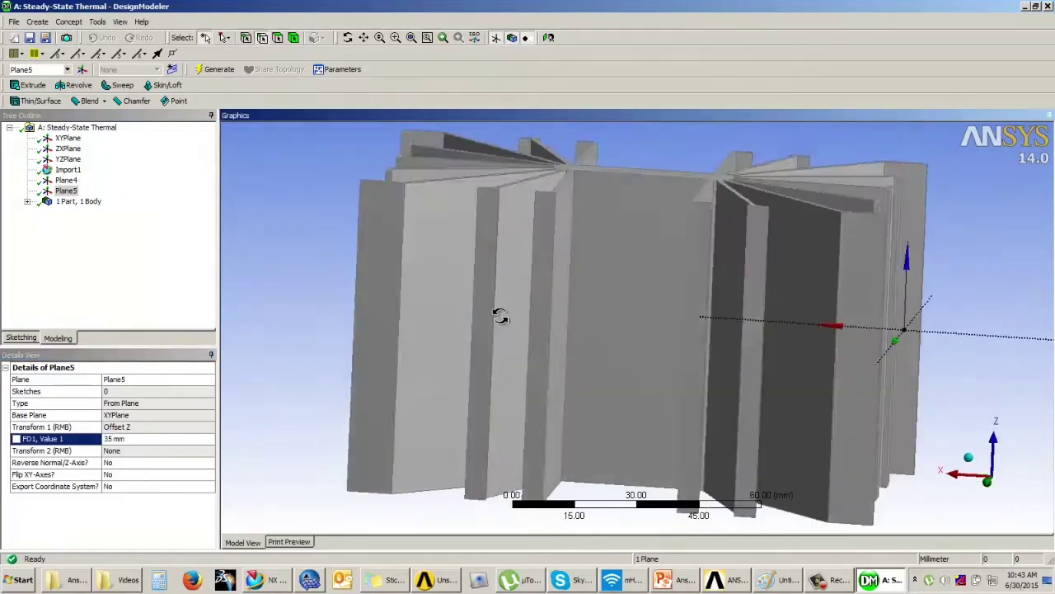
{"action": "left_click", "coordinate": [833, 581]}
{"action": "left_click", "coordinate": [665, 328]}
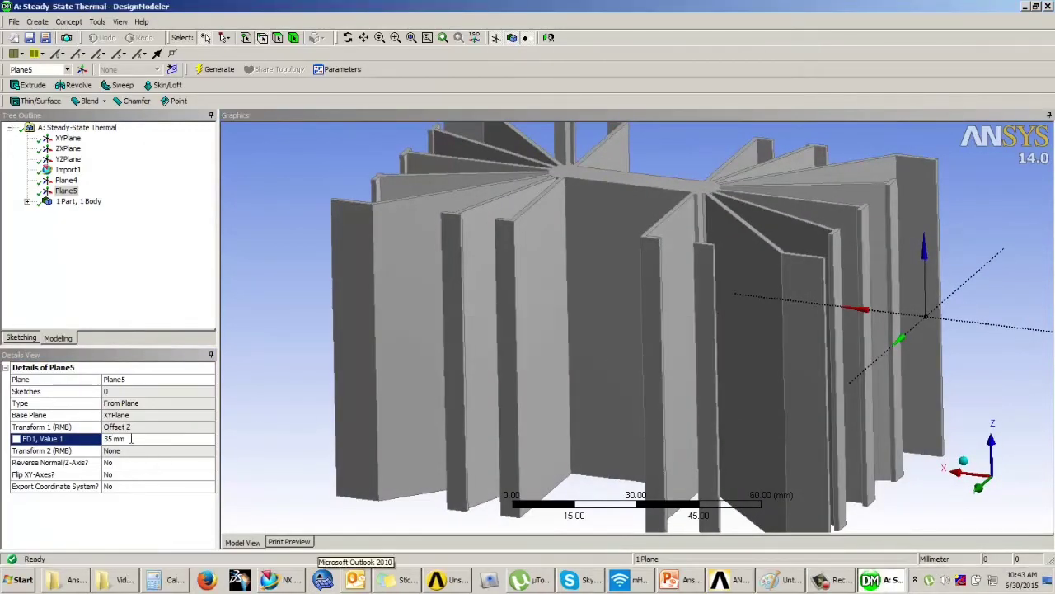
Step: Set Plane5's Z offset to 38 mm, regenerate the model and check the plane's position
{"action": "left_click", "coordinate": [130, 438]}
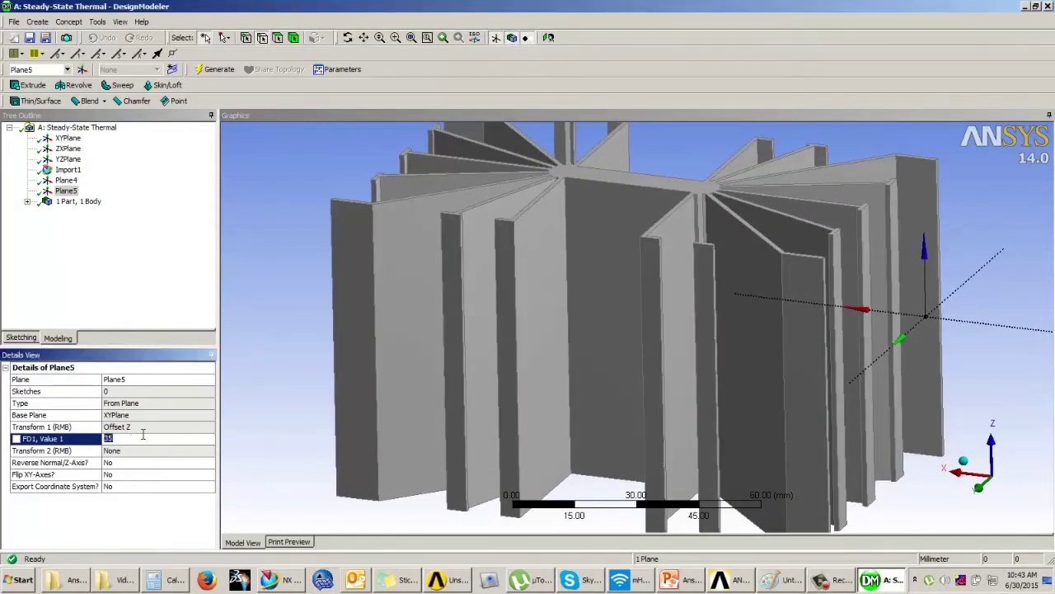
{"action": "type", "text": "38"}
{"action": "key", "text": "Return"}
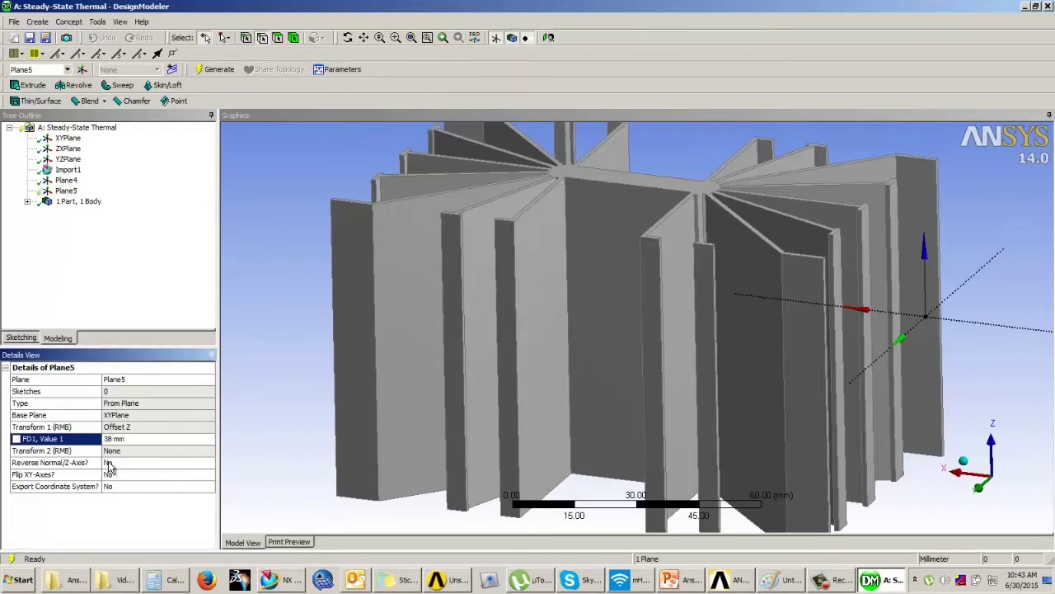
{"action": "left_click", "coordinate": [229, 72]}
{"action": "middle_click_drag", "start_coordinate": [615, 375], "coordinate": [677, 384]}
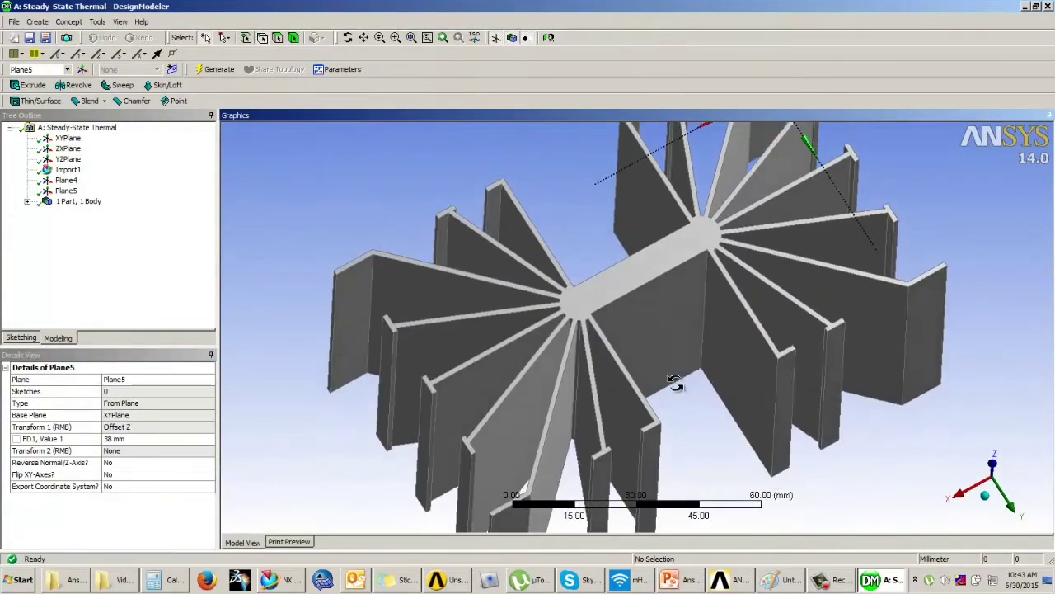
{"action": "middle_click_drag", "start_coordinate": [715, 312], "coordinate": [614, 296]}
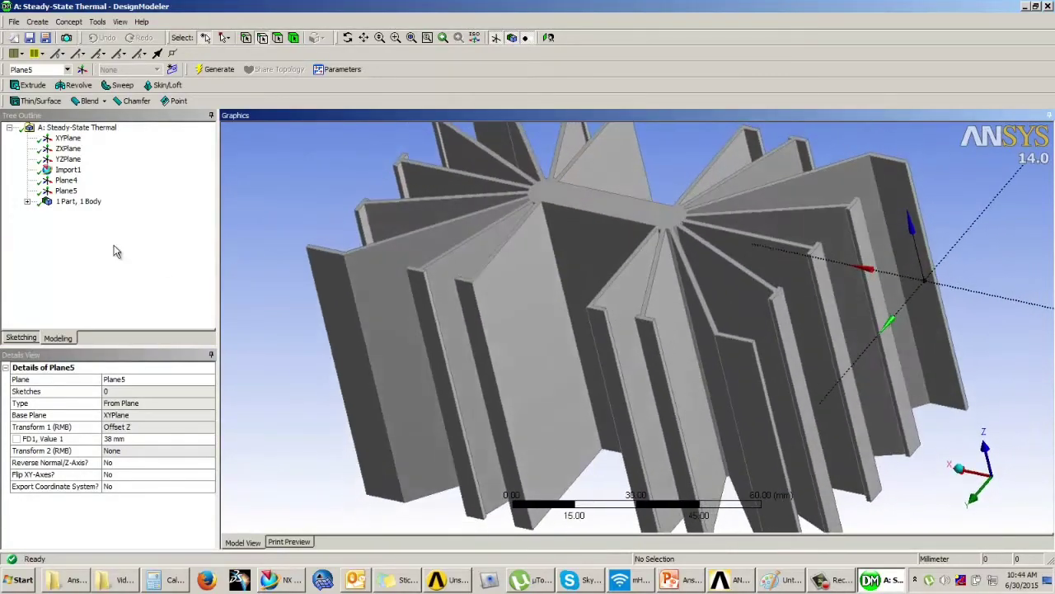
Step: Add a Symmetry feature to the heat sink and set its number of planes to 2
{"action": "left_click", "coordinate": [66, 179]}
{"action": "left_click", "coordinate": [97, 22]}
{"action": "left_click", "coordinate": [126, 147]}
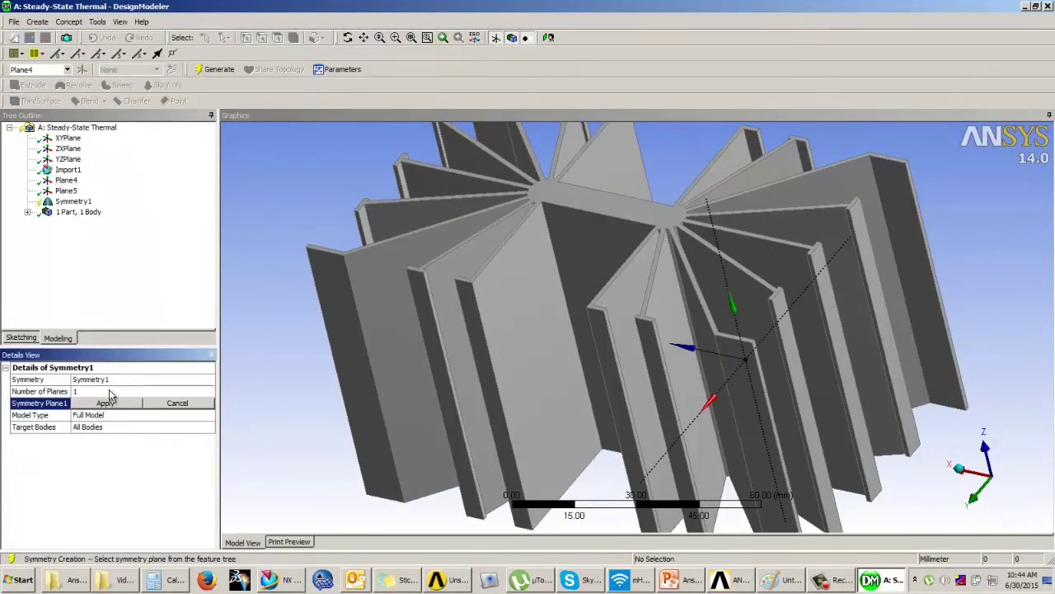
{"action": "left_click", "coordinate": [116, 391]}
{"action": "left_click", "coordinate": [209, 391]}
{"action": "left_click", "coordinate": [91, 409]}
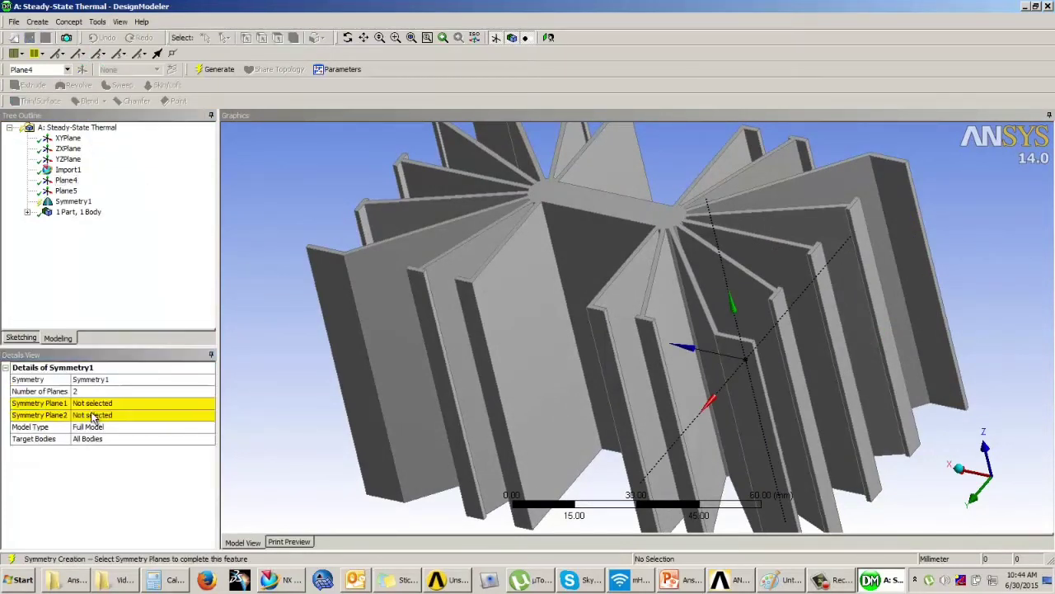
Step: Assign Plane4 as the first symmetry plane and Plane5 as the second
{"action": "left_click", "coordinate": [89, 403]}
{"action": "left_click", "coordinate": [65, 190]}
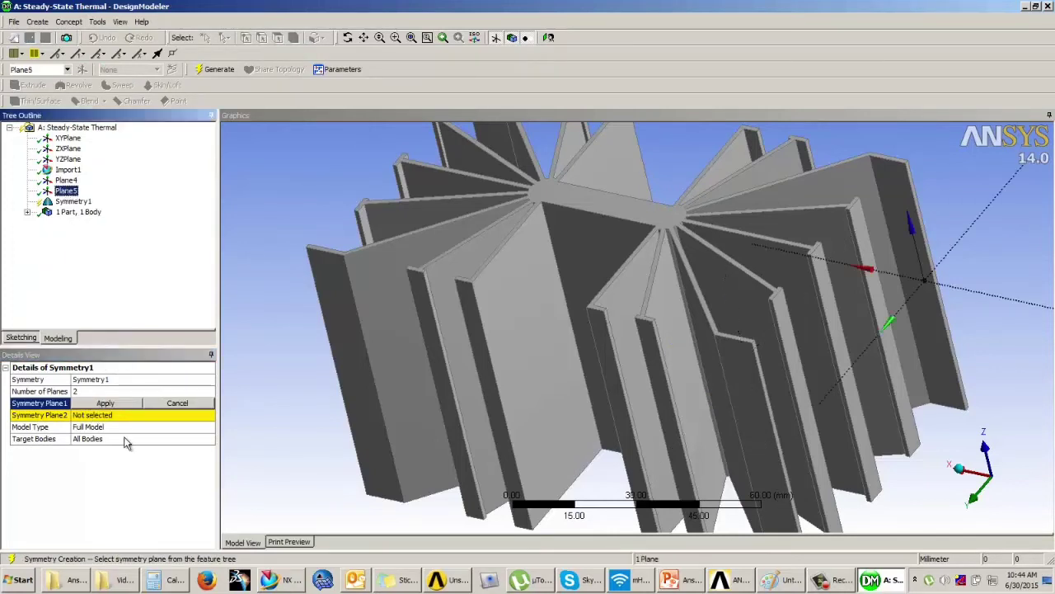
{"action": "left_click", "coordinate": [109, 410]}
{"action": "left_click", "coordinate": [107, 403]}
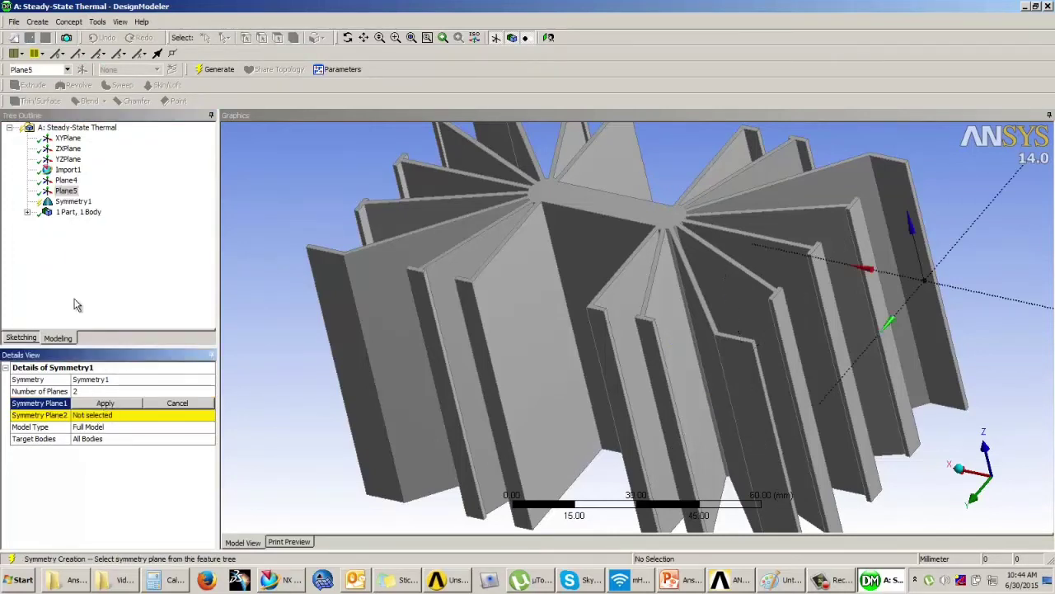
{"action": "left_click", "coordinate": [65, 180]}
{"action": "left_click", "coordinate": [105, 403]}
{"action": "left_click", "coordinate": [99, 415]}
{"action": "left_click", "coordinate": [66, 191]}
{"action": "left_click", "coordinate": [106, 415]}
Step: Generate the symmetry feature to cut the heat sink down to a quarter and inspect the remaining body
{"action": "middle_click_drag", "start_coordinate": [598, 318], "coordinate": [608, 294]}
{"action": "left_click", "coordinate": [218, 69]}
{"action": "middle_click_drag", "start_coordinate": [502, 242], "coordinate": [553, 334]}
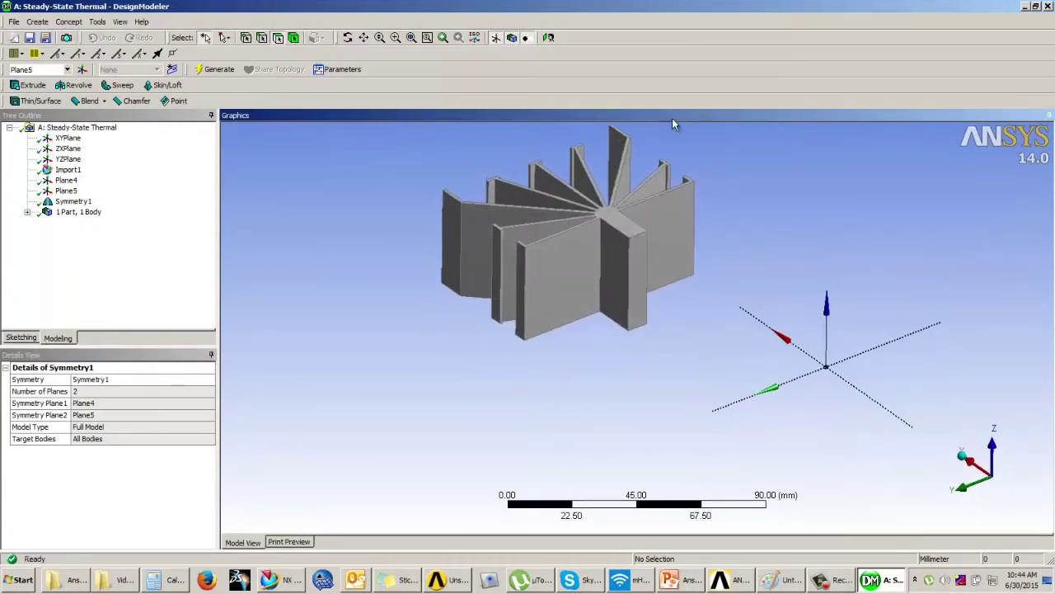
{"action": "scroll", "coordinate": [721, 293], "scroll_direction": "up", "scroll_amount": 1}
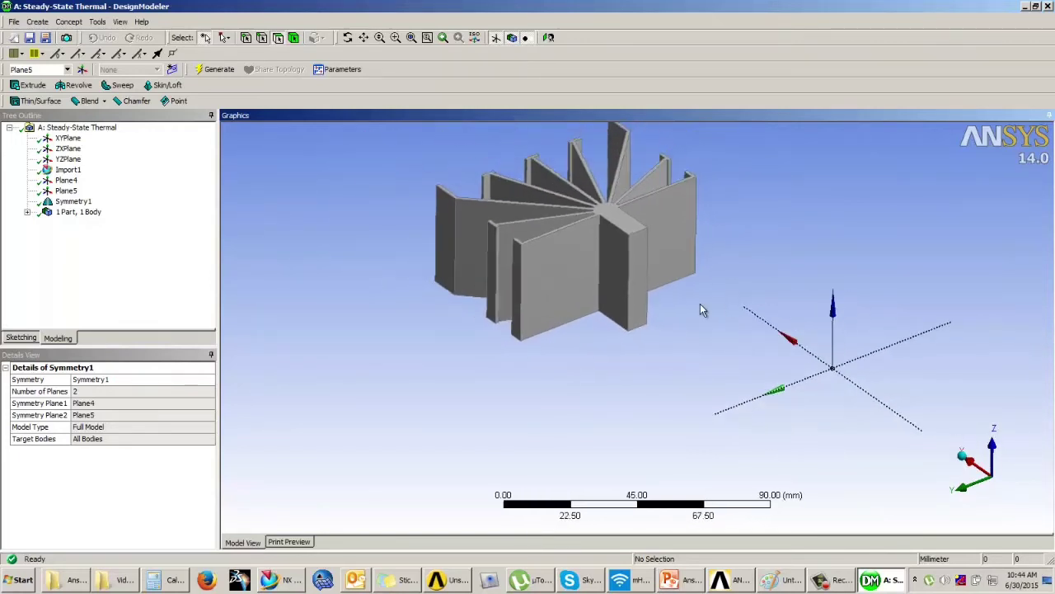
Step: Return to the Workbench project and open the Steady-State Thermal model in Mechanical, checking the quarter heat sink
{"action": "scroll", "coordinate": [705, 303], "scroll_direction": "down", "scroll_amount": 1}
{"action": "middle_click_drag", "start_coordinate": [676, 262], "coordinate": [582, 306], "text": "ctrl"}
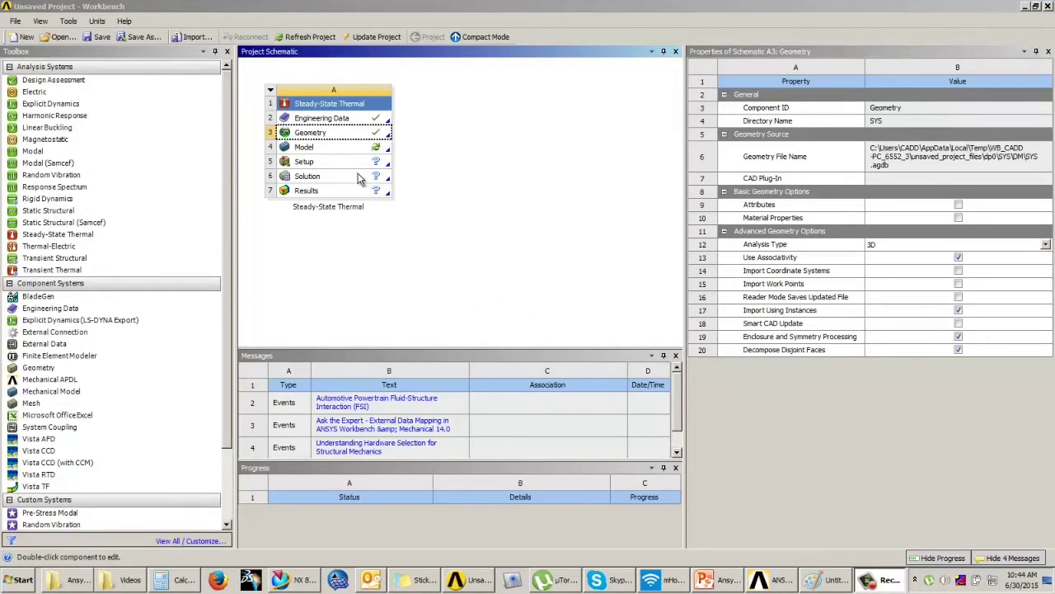
{"action": "left_click", "coordinate": [349, 149]}
{"action": "double_click", "coordinate": [353, 153]}
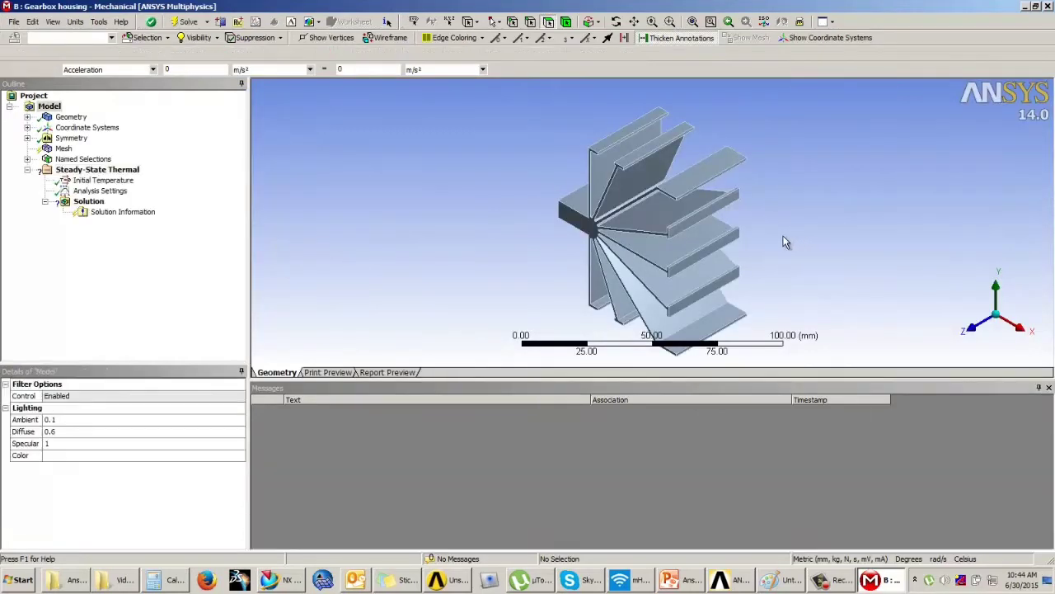
{"action": "middle_click_drag", "start_coordinate": [681, 280], "coordinate": [274, 199]}
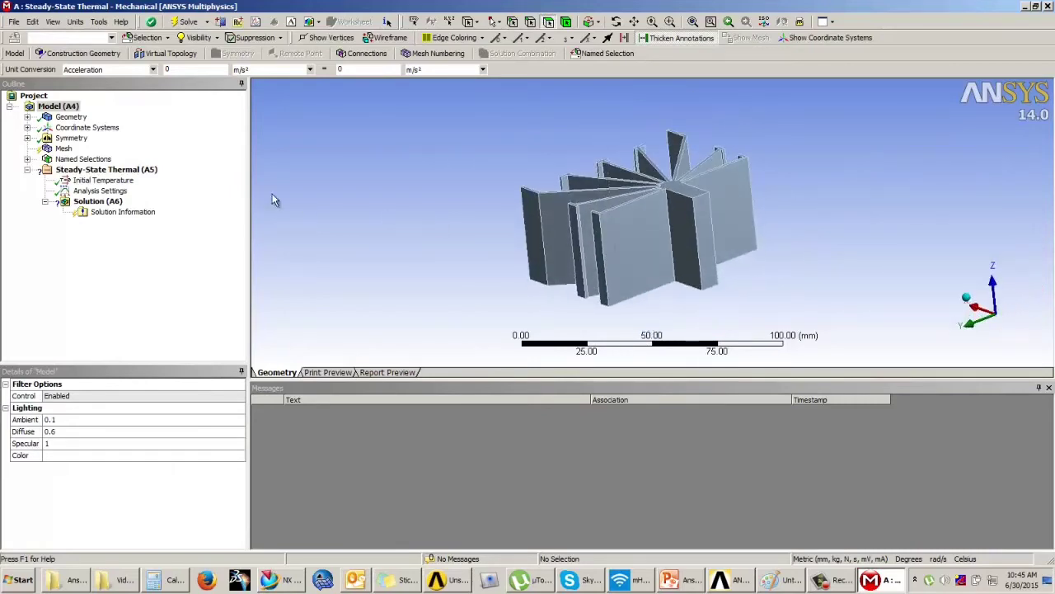
Step: Assign Aluminum Alloy as the material of the HeatSink body
{"action": "left_click", "coordinate": [27, 117]}
{"action": "left_click", "coordinate": [86, 127]}
{"action": "left_click", "coordinate": [142, 468]}
{"action": "left_click", "coordinate": [239, 468]}
{"action": "left_click", "coordinate": [269, 478]}
{"action": "middle_click_drag", "start_coordinate": [460, 241], "coordinate": [494, 238]}
{"action": "left_click", "coordinate": [116, 265]}
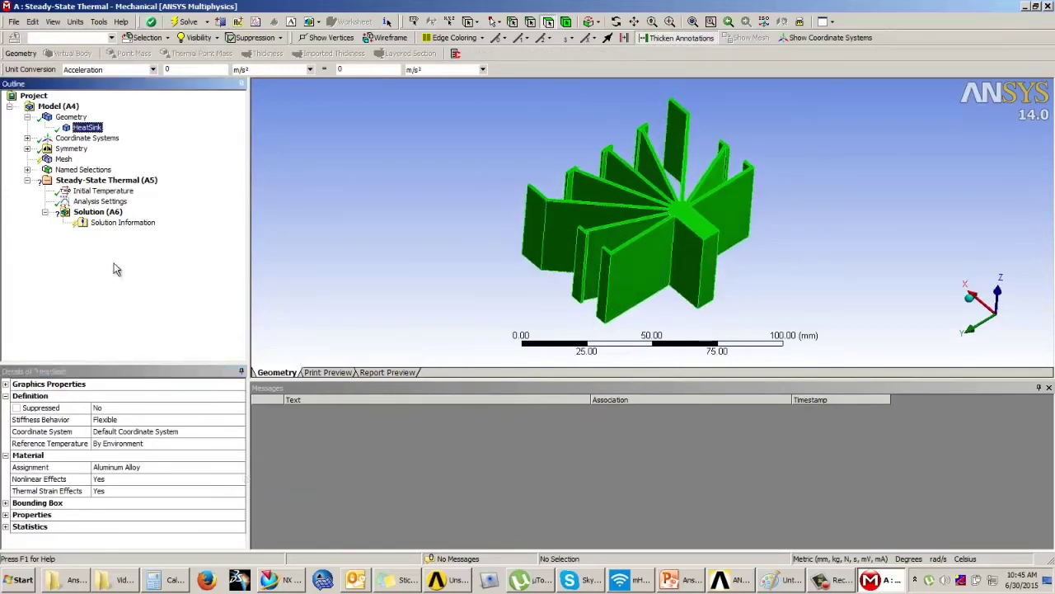
Step: Show the imported symmetry regions and generate the heat sink mesh with the default settings
{"action": "left_click", "coordinate": [62, 159]}
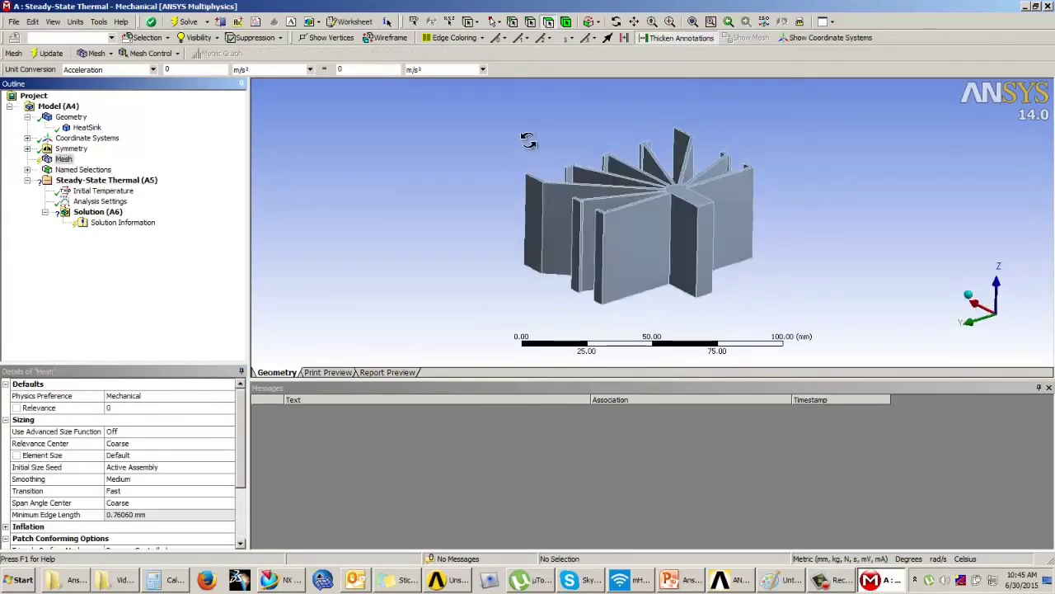
{"action": "left_click", "coordinate": [27, 148]}
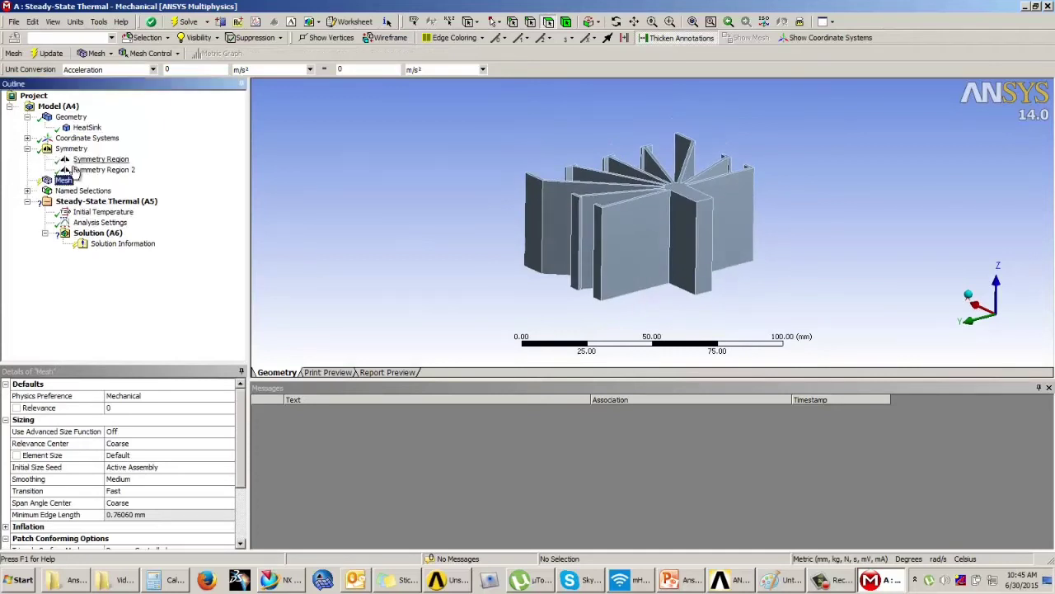
{"action": "left_click", "coordinate": [50, 53]}
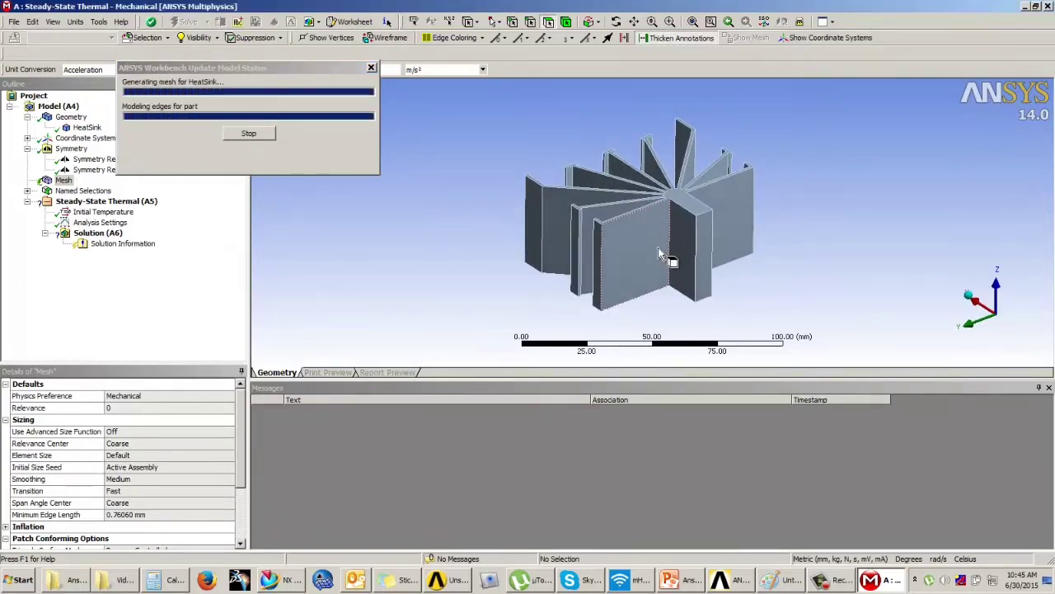
{"action": "middle_click_drag", "start_coordinate": [683, 256], "coordinate": [669, 218]}
Step: Set the mesh relevance to 50, update the mesh and inspect the refined elements on the fins and hub
{"action": "left_click", "coordinate": [124, 407]}
{"action": "type", "text": "50"}
{"action": "key", "text": "Return"}
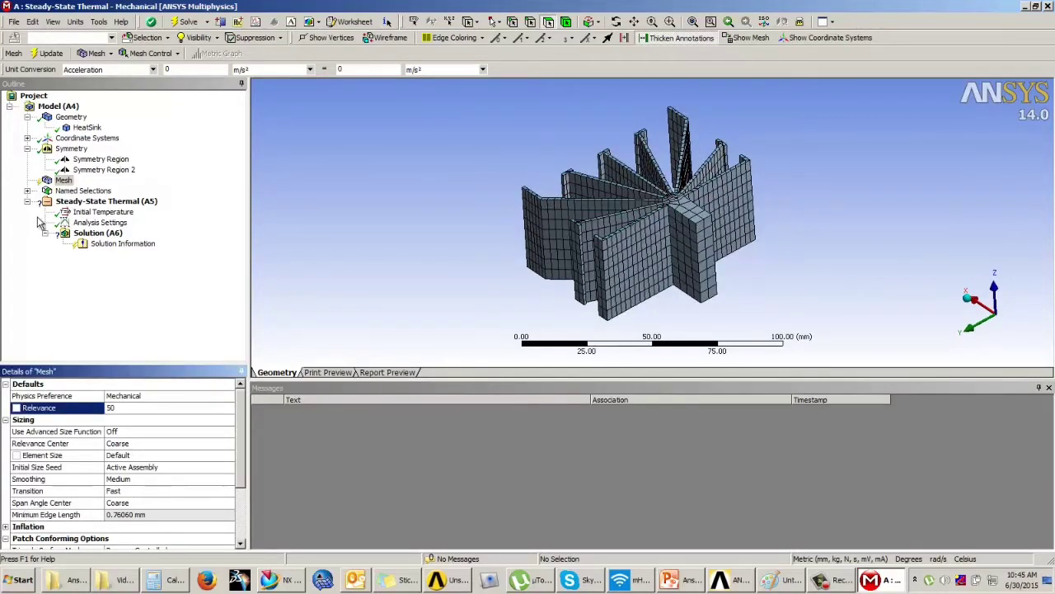
{"action": "left_click", "coordinate": [46, 52]}
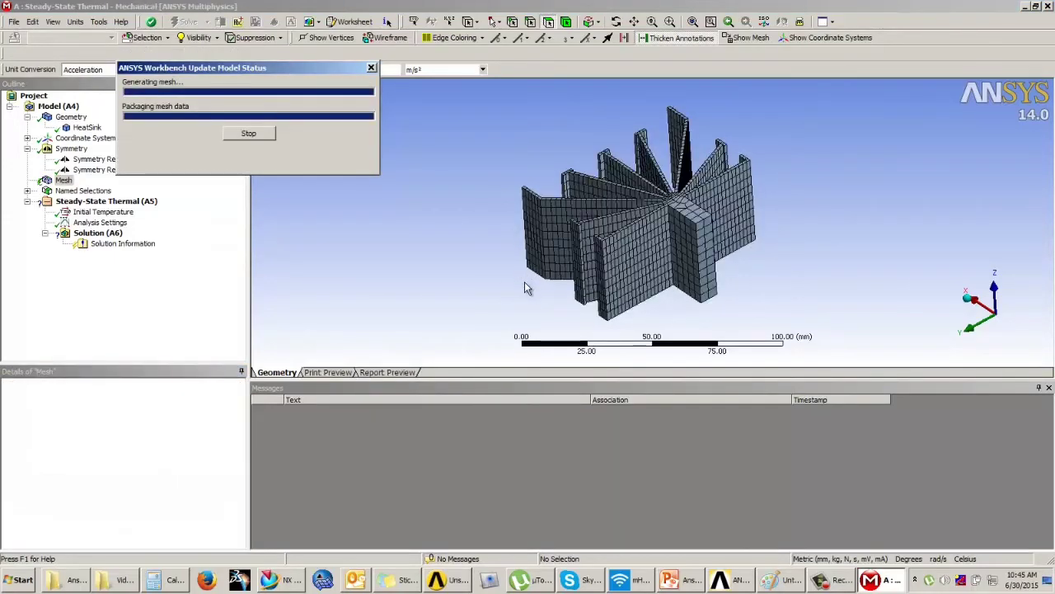
{"action": "middle_click_drag", "start_coordinate": [702, 235], "coordinate": [684, 251]}
{"action": "scroll", "coordinate": [685, 252], "scroll_direction": "up", "scroll_amount": 2}
{"action": "scroll", "coordinate": [645, 231], "scroll_direction": "up", "scroll_amount": 2}
{"action": "scroll", "coordinate": [643, 227], "scroll_direction": "up", "scroll_amount": 1}
{"action": "scroll", "coordinate": [640, 215], "scroll_direction": "down", "scroll_amount": 1}
{"action": "middle_click_drag", "start_coordinate": [630, 160], "coordinate": [647, 241], "text": "ctrl"}
{"action": "scroll", "coordinate": [637, 232], "scroll_direction": "down", "scroll_amount": 2}
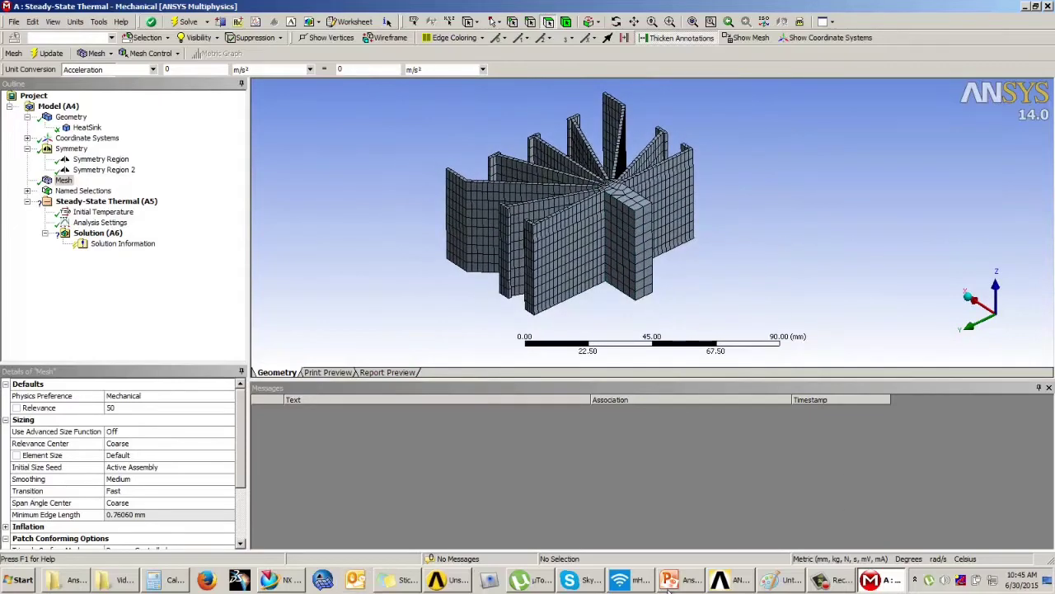
Step: Switch to PowerPoint and present the Example 2 slide to read the heat sink's thermal loads
{"action": "left_click", "coordinate": [669, 586]}
{"action": "left_click", "coordinate": [919, 558]}
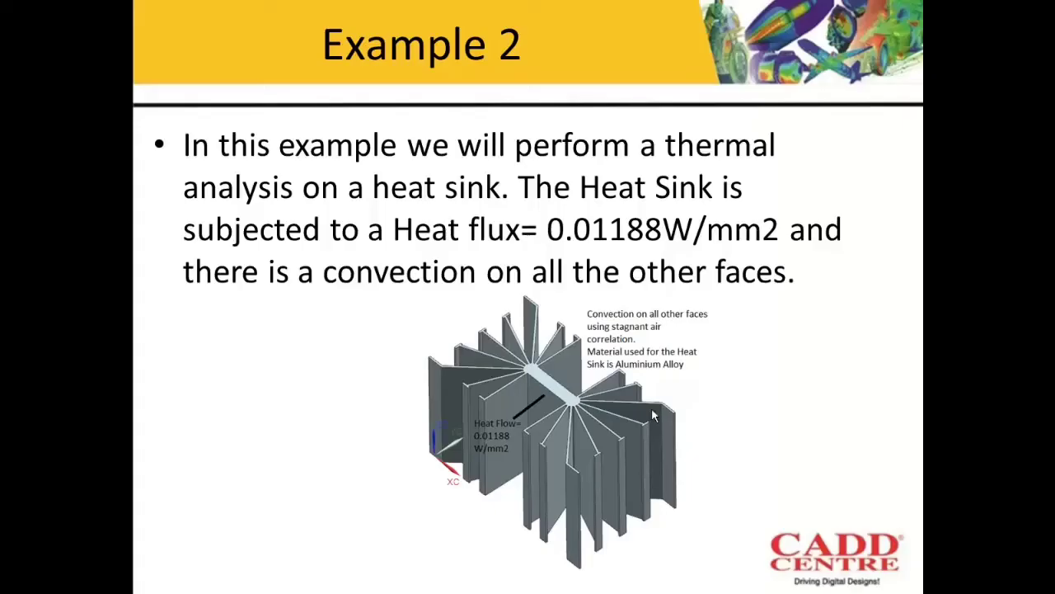
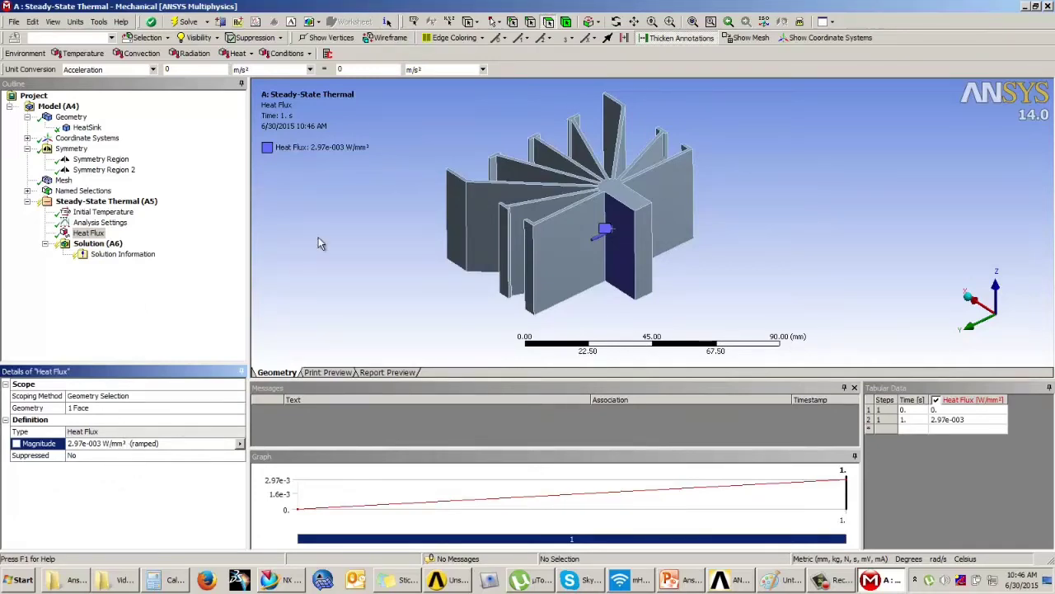
Step: Check the convection requirement on the Example 2 slide in PowerPoint and return to Mechanical
{"action": "left_click", "coordinate": [691, 580]}
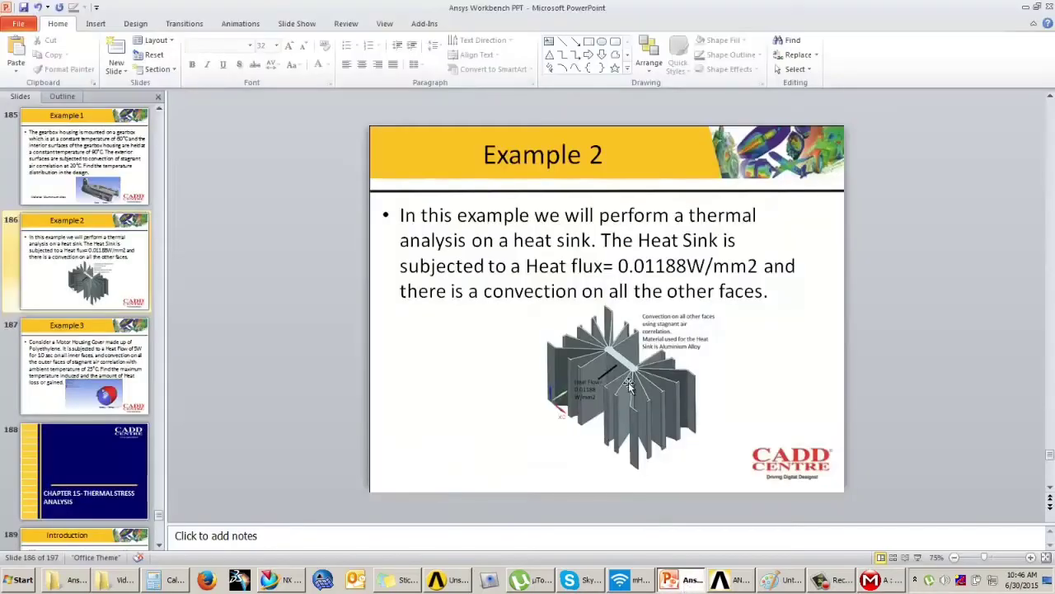
{"action": "left_click_drag", "start_coordinate": [409, 294], "coordinate": [749, 295]}
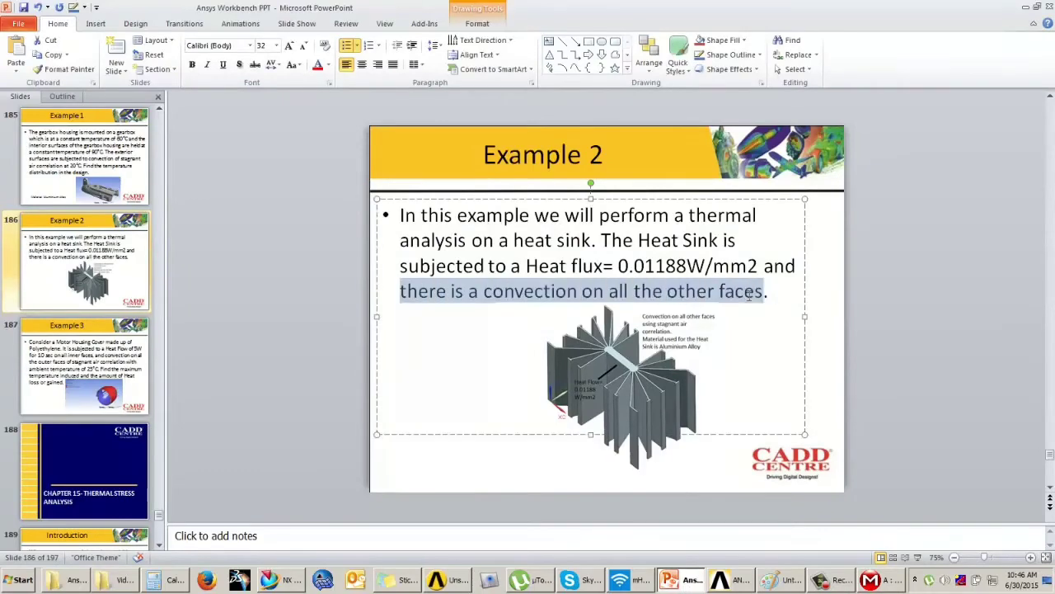
{"action": "left_click", "coordinate": [898, 306]}
{"action": "left_click", "coordinate": [873, 580]}
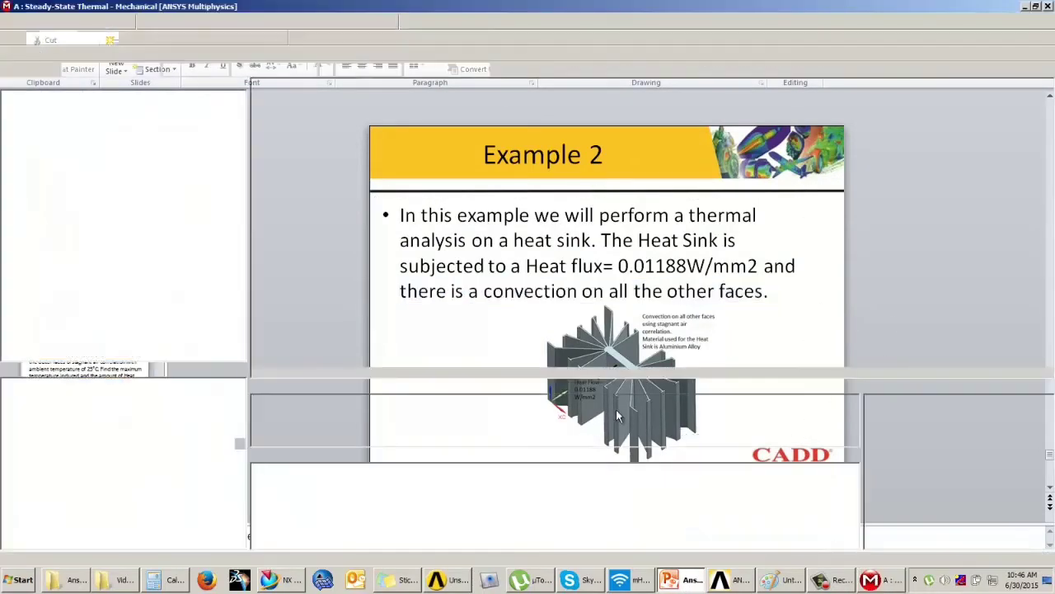
Step: Add a Convection load to the thermal analysis and select the block's narrow face and upper profile face, excluding the heat flux face
{"action": "left_click", "coordinate": [88, 203]}
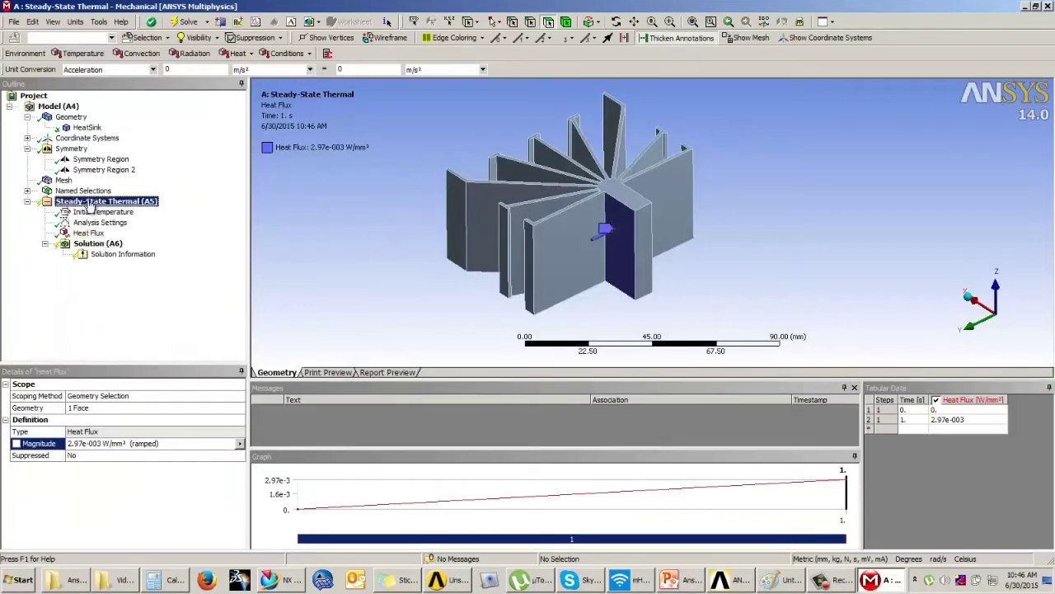
{"action": "left_click", "coordinate": [139, 54]}
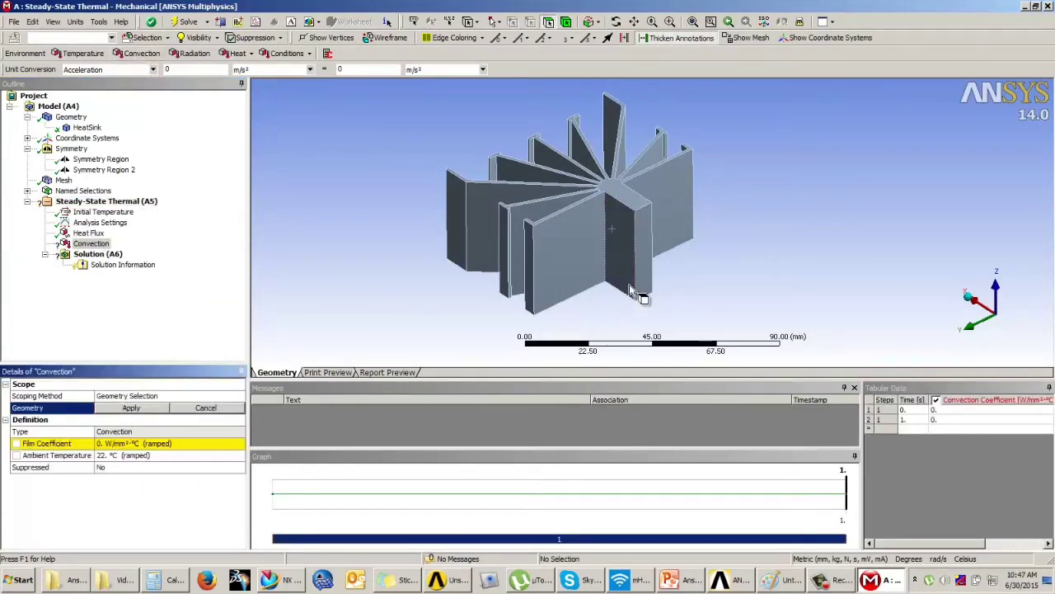
{"action": "mouse_move", "coordinate": [662, 230]}
{"action": "middle_mouse_down"}
{"action": "mouse_move", "coordinate": [684, 238]}
{"action": "mouse_move", "coordinate": [656, 245]}
{"action": "middle_mouse_up"}
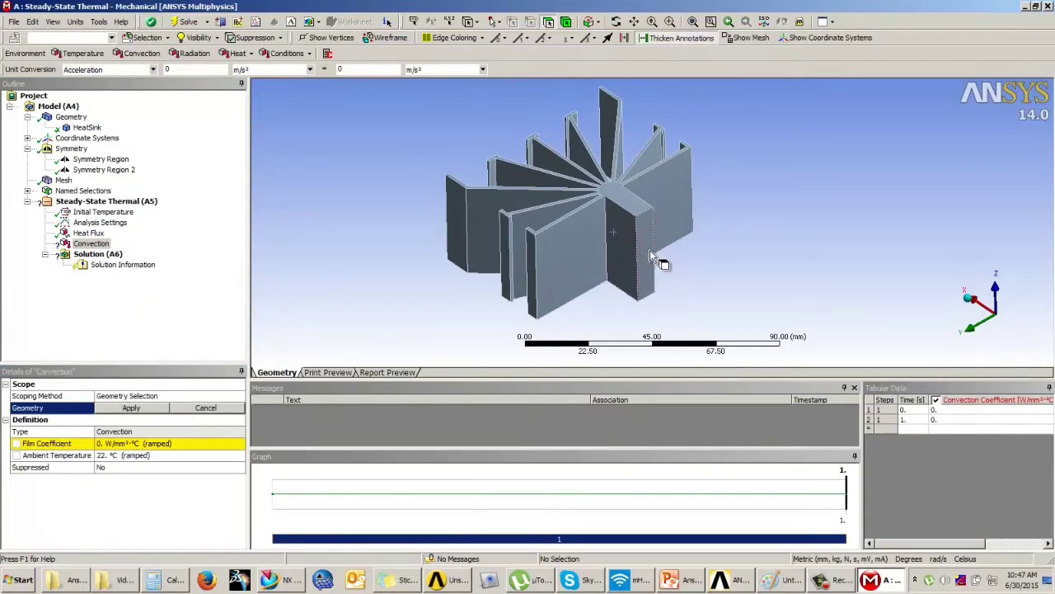
{"action": "left_click_drag", "start_coordinate": [648, 258], "coordinate": [632, 216]}
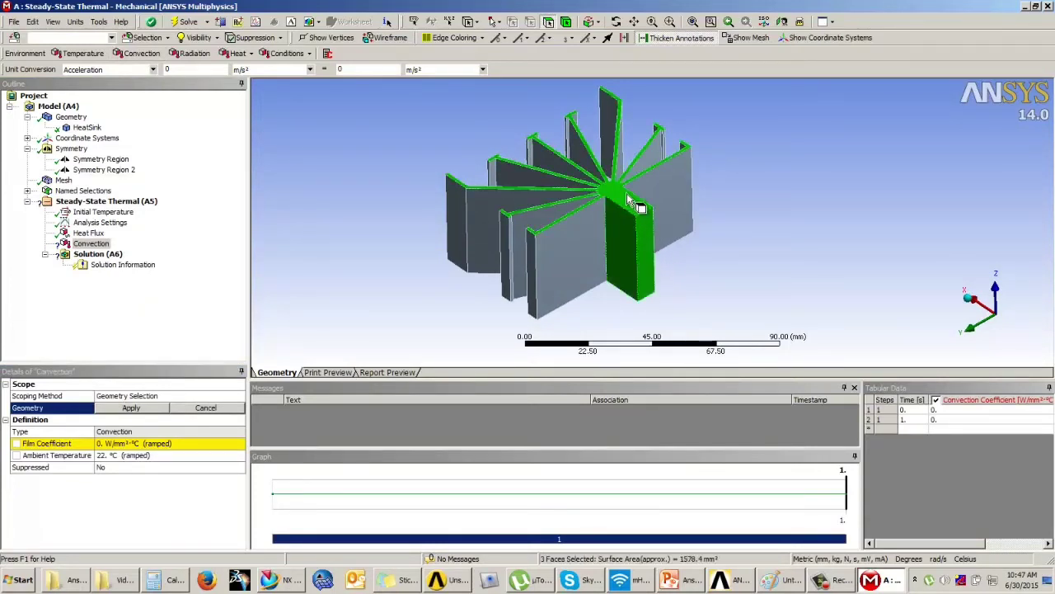
{"action": "left_click", "coordinate": [628, 235], "text": "ctrl"}
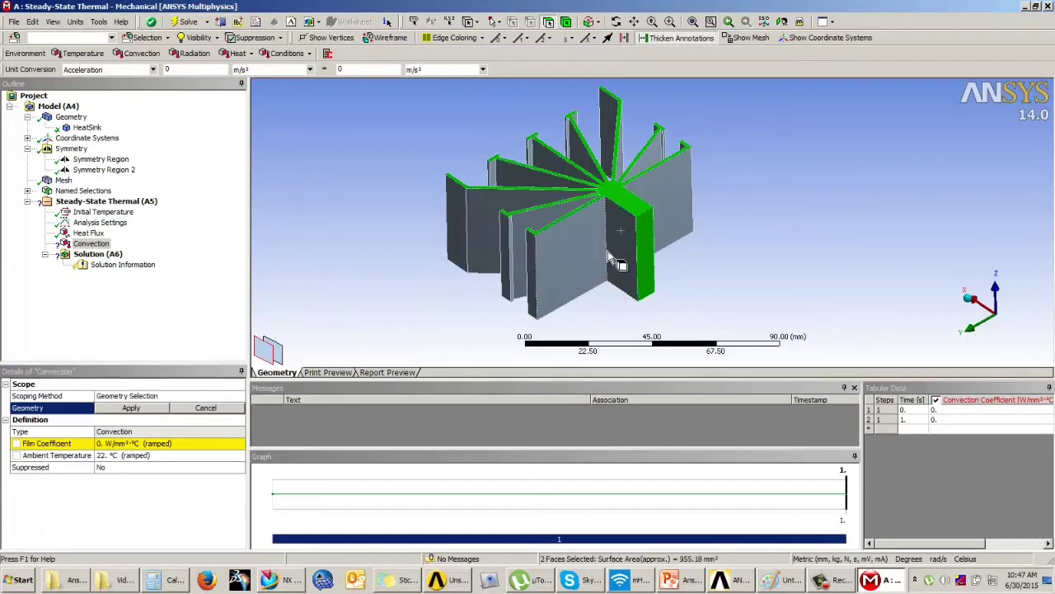
Step: Add the side, tip and lip faces of the fins around the hub to the convection face selection
{"action": "left_click", "coordinate": [592, 251], "text": "ctrl"}
{"action": "left_click_drag", "start_coordinate": [531, 272], "coordinate": [461, 234], "text": "ctrl"}
{"action": "mouse_move", "coordinate": [488, 189]}
{"action": "left_mouse_down", "text": "ctrl"}
{"action": "mouse_move", "coordinate": [546, 162]}
{"action": "mouse_move", "coordinate": [572, 125]}
{"action": "mouse_move", "coordinate": [624, 130]}
{"action": "mouse_move", "coordinate": [625, 159]}
{"action": "left_mouse_up", "text": "ctrl"}
{"action": "middle_click_drag", "start_coordinate": [625, 159], "coordinate": [617, 239]}
{"action": "mouse_move", "coordinate": [608, 220]}
{"action": "left_mouse_down", "text": "ctrl"}
{"action": "mouse_move", "coordinate": [584, 200]}
{"action": "mouse_move", "coordinate": [537, 192]}
{"action": "mouse_move", "coordinate": [441, 196]}
{"action": "left_mouse_up", "text": "ctrl"}
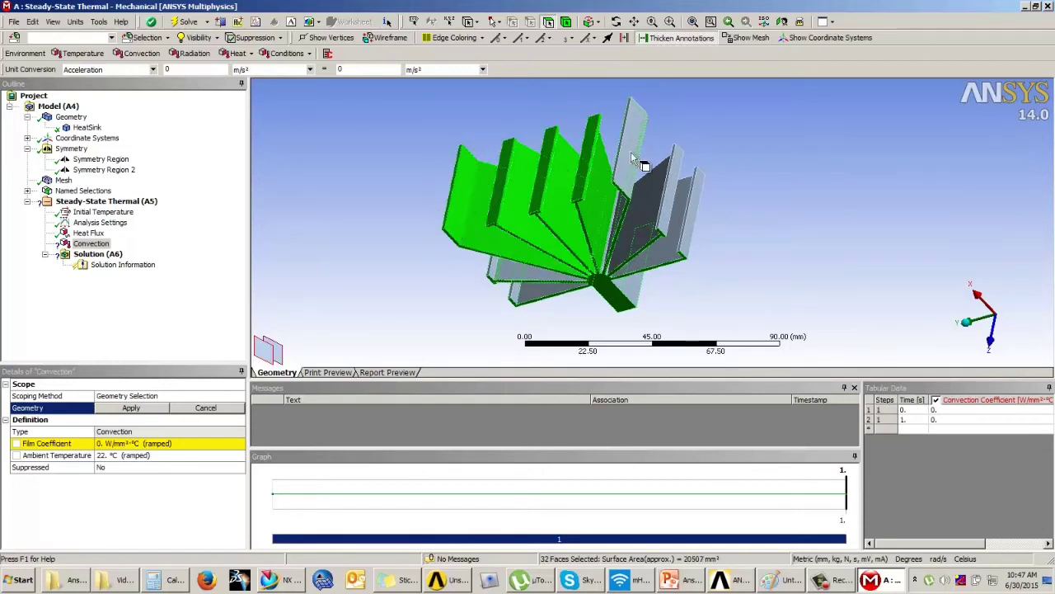
Step: Extend the convection selection with the remaining upright fin faces and the broad faces of the two lowest fins on one side
{"action": "left_click_drag", "start_coordinate": [618, 169], "coordinate": [607, 206], "text": "ctrl"}
{"action": "middle_click_drag", "start_coordinate": [617, 211], "coordinate": [629, 234]}
{"action": "left_click", "coordinate": [603, 238], "text": "ctrl"}
{"action": "mouse_move", "coordinate": [563, 252]}
{"action": "middle_mouse_down"}
{"action": "mouse_move", "coordinate": [589, 255]}
{"action": "mouse_move", "coordinate": [569, 254]}
{"action": "middle_mouse_up"}
{"action": "left_click", "coordinate": [577, 254], "text": "ctrl"}
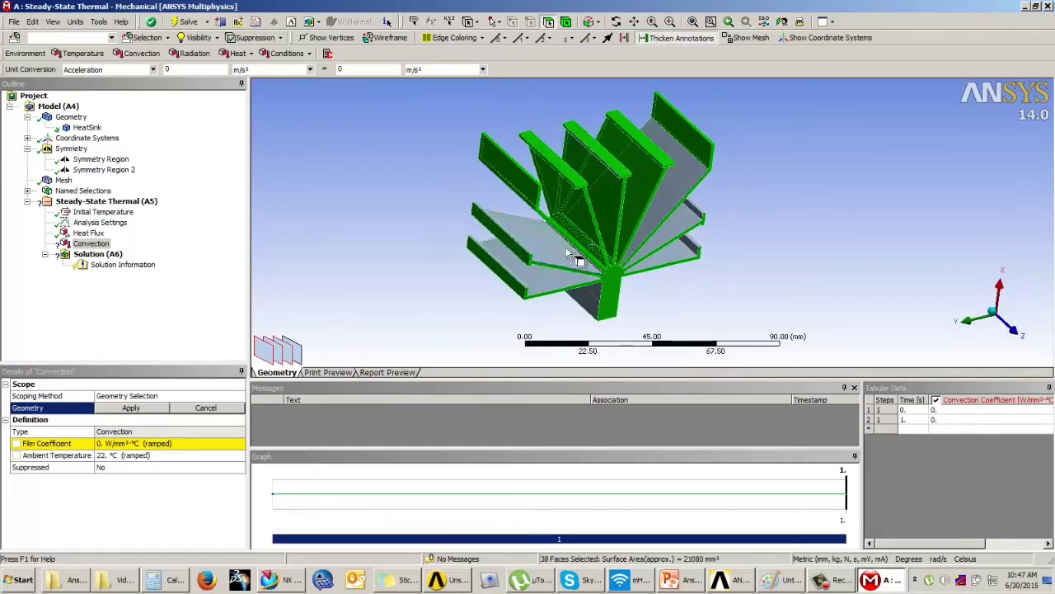
{"action": "mouse_move", "coordinate": [565, 249]}
{"action": "left_mouse_down", "text": "ctrl"}
{"action": "mouse_move", "coordinate": [523, 254]}
{"action": "mouse_move", "coordinate": [512, 273]}
{"action": "left_mouse_up", "text": "ctrl"}
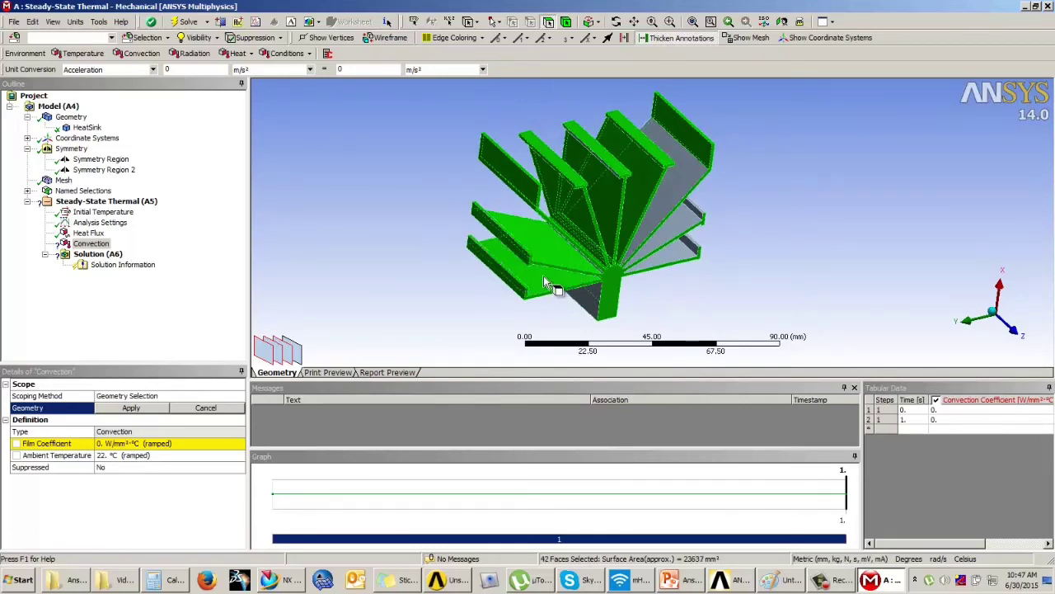
Step: Add the partly hidden faces between the lowest fins near the hub to the convection selection
{"action": "scroll", "coordinate": [568, 258], "scroll_direction": "up", "scroll_amount": 6}
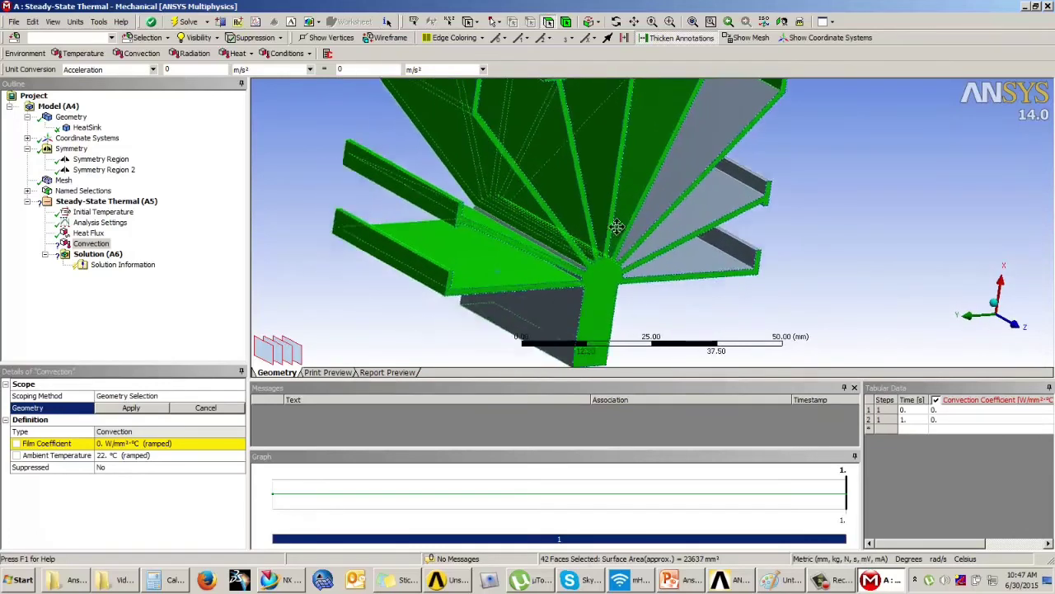
{"action": "scroll", "coordinate": [620, 239], "scroll_direction": "up", "scroll_amount": 6}
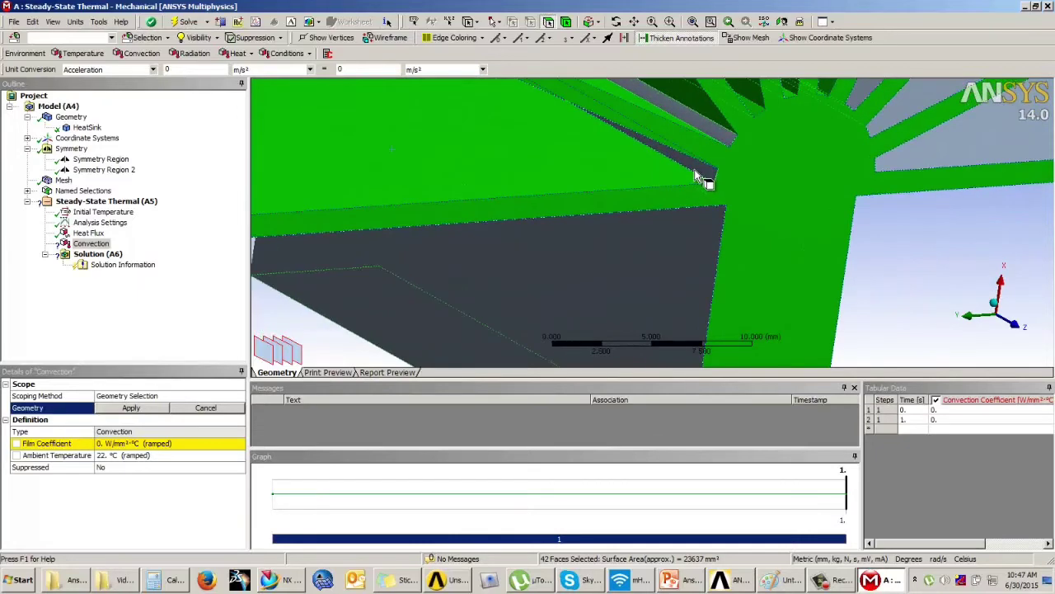
{"action": "left_click", "coordinate": [702, 174], "text": "ctrl"}
{"action": "middle_click_drag", "start_coordinate": [722, 142], "coordinate": [709, 156]}
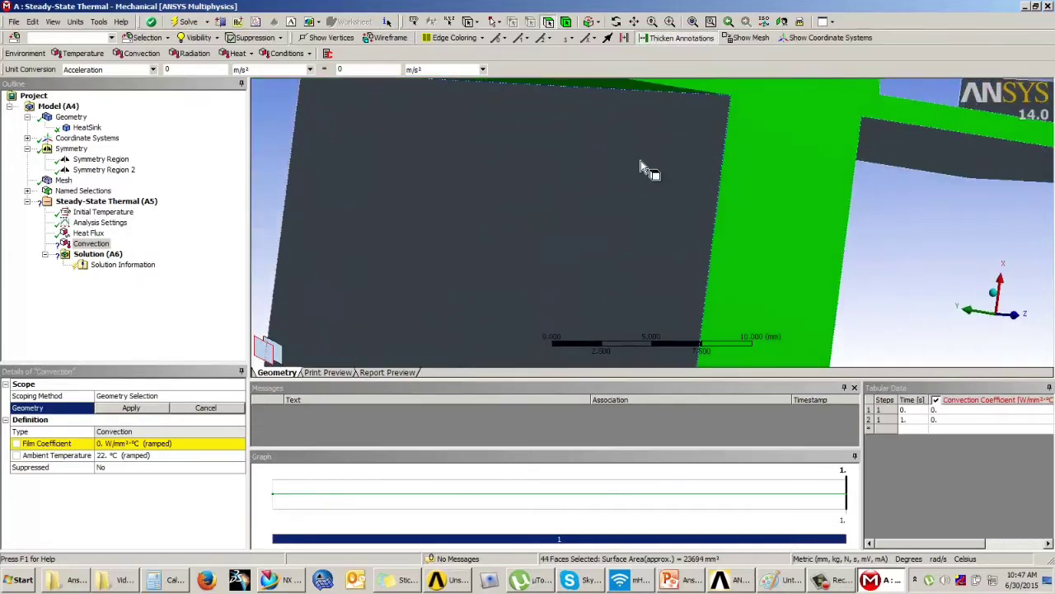
{"action": "left_click", "coordinate": [641, 161], "text": "ctrl"}
Step: Add the underside of the lowest fin and the neighbouring outer lip and fin faces on the opposite side to the convection selection
{"action": "scroll", "coordinate": [664, 165], "scroll_direction": "down", "scroll_amount": 5}
{"action": "middle_click_drag", "start_coordinate": [683, 202], "coordinate": [814, 159]}
{"action": "left_click", "coordinate": [701, 166], "text": "ctrl"}
{"action": "middle_click_drag", "start_coordinate": [701, 166], "coordinate": [579, 190]}
{"action": "left_click", "coordinate": [632, 215], "text": "ctrl"}
{"action": "left_click", "coordinate": [714, 180], "text": "ctrl"}
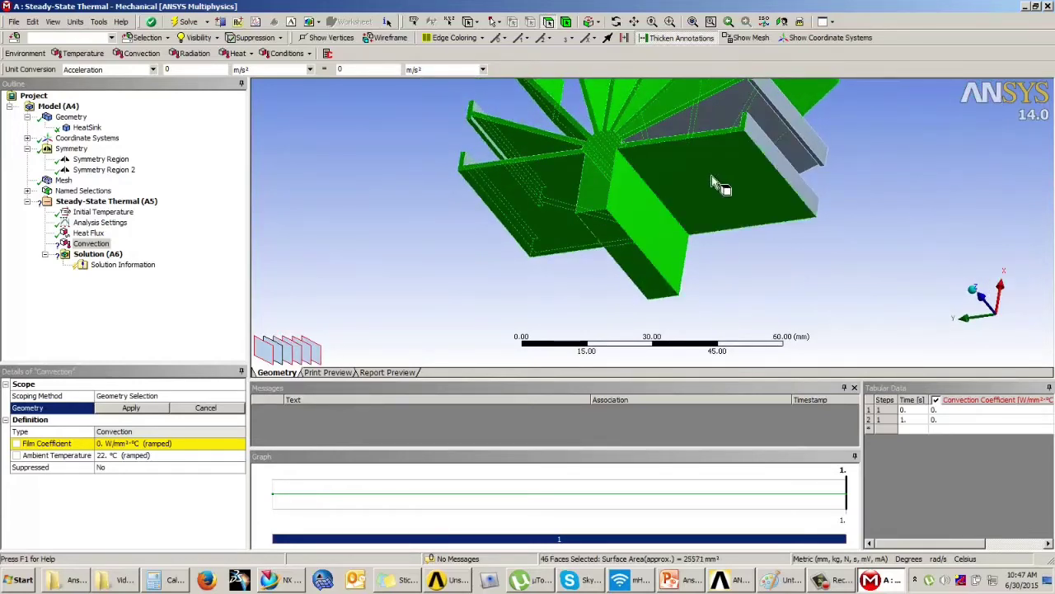
{"action": "left_click_drag", "start_coordinate": [761, 138], "coordinate": [795, 91], "text": "ctrl"}
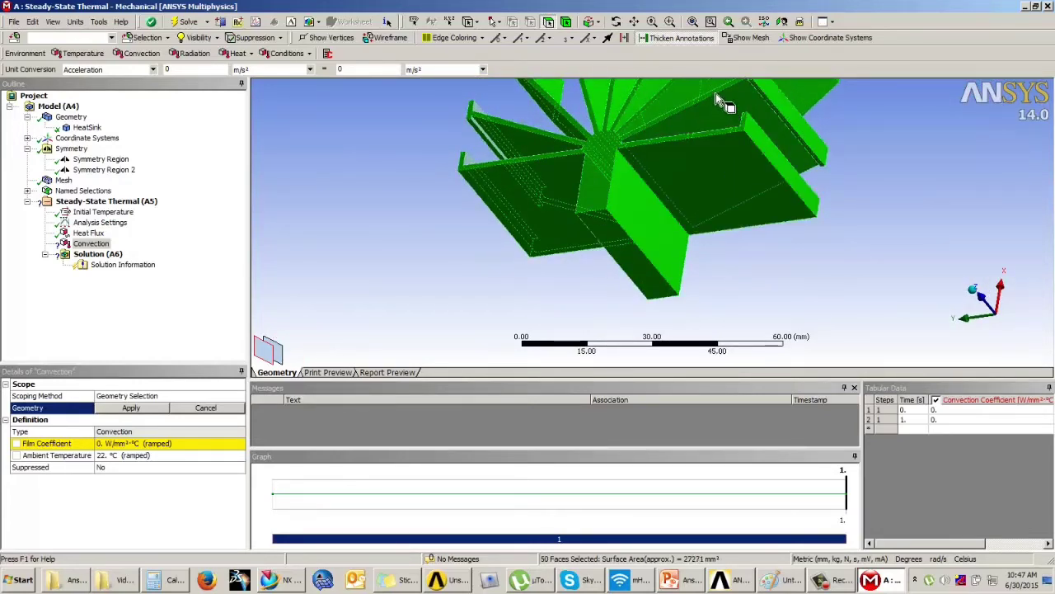
Step: Add the inner faces and lip edges of the lower fins, the opposite end profile face and the remaining large fin face to the convection selection
{"action": "middle_click_drag", "start_coordinate": [707, 137], "coordinate": [614, 152]}
{"action": "left_click_drag", "start_coordinate": [619, 236], "coordinate": [614, 192], "text": "ctrl"}
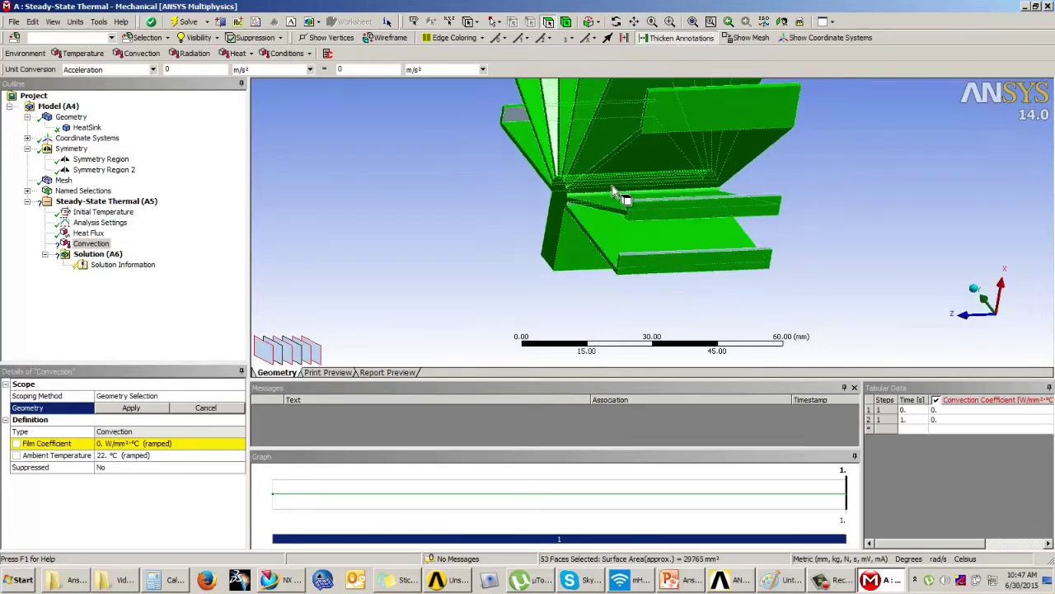
{"action": "left_click", "coordinate": [651, 252], "text": "ctrl"}
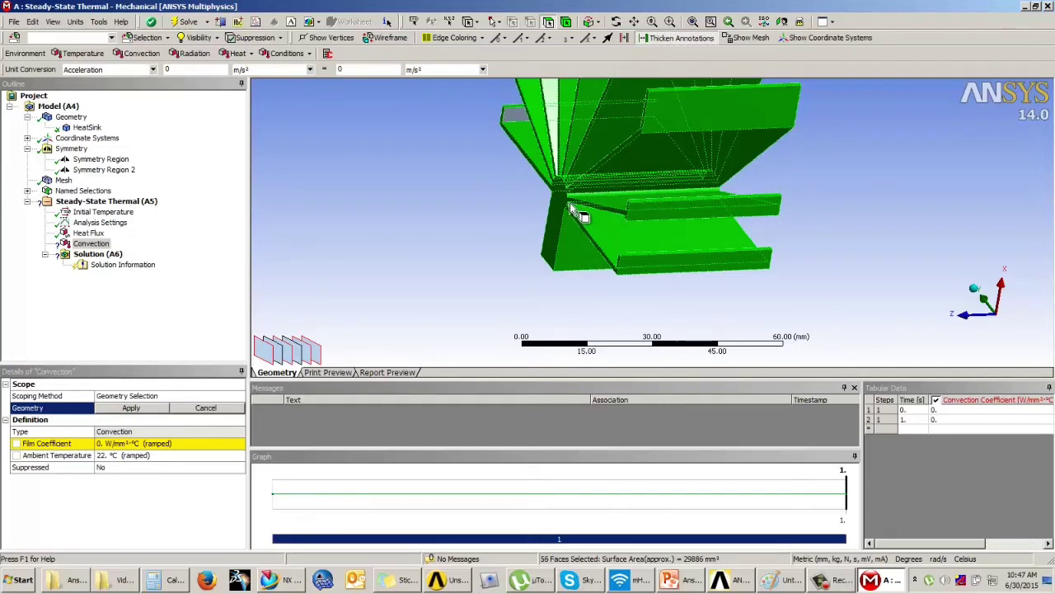
{"action": "middle_click_drag", "start_coordinate": [676, 228], "coordinate": [475, 206]}
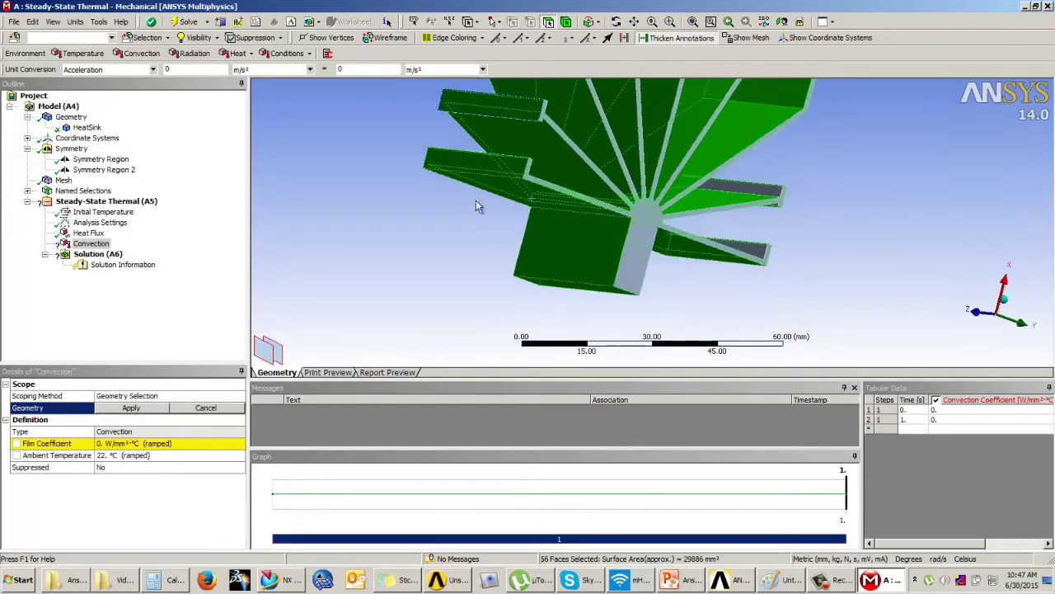
{"action": "left_click", "coordinate": [579, 191], "text": "ctrl"}
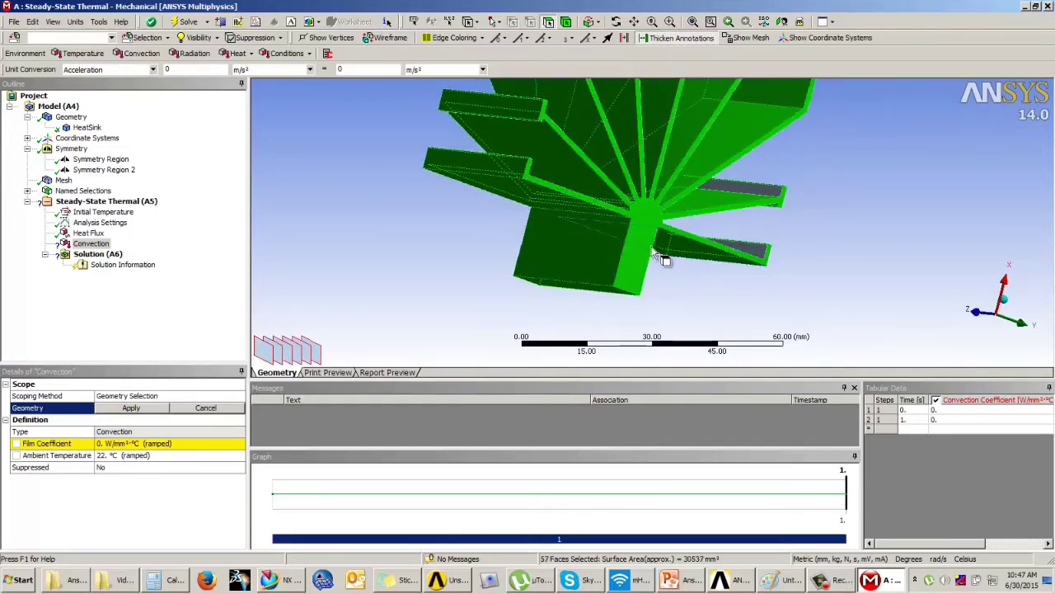
{"action": "middle_click_drag", "start_coordinate": [663, 257], "coordinate": [476, 187]}
{"action": "middle_click_drag", "start_coordinate": [587, 179], "coordinate": [573, 208]}
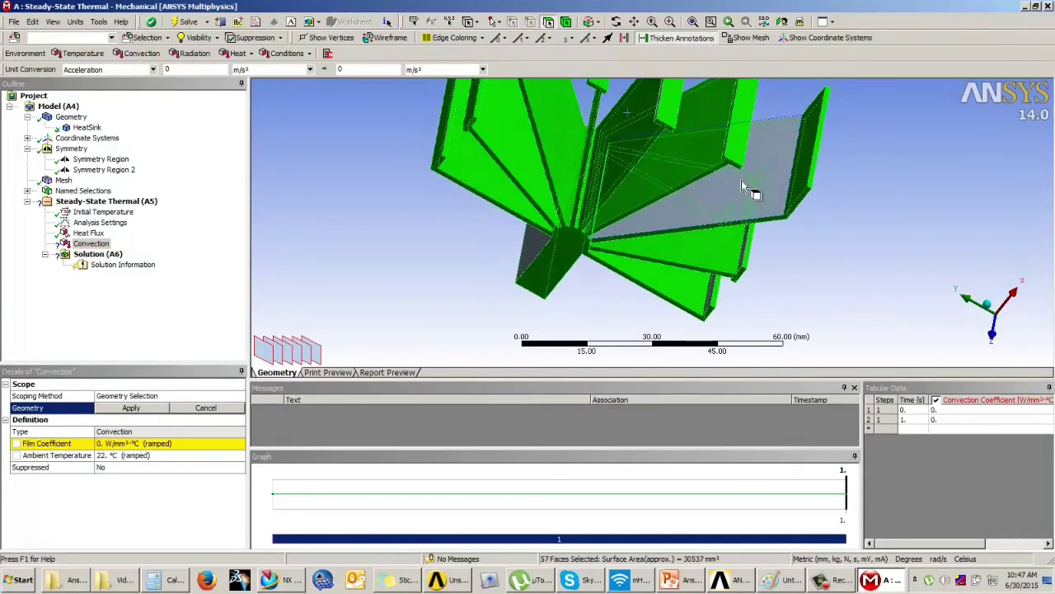
{"action": "left_click", "coordinate": [742, 180], "text": "ctrl"}
Step: Add the missed narrow inner lip faces of the lower fins to the convection selection
{"action": "middle_click_drag", "start_coordinate": [691, 183], "coordinate": [280, 264]}
{"action": "scroll", "coordinate": [647, 239], "scroll_direction": "up", "scroll_amount": 5}
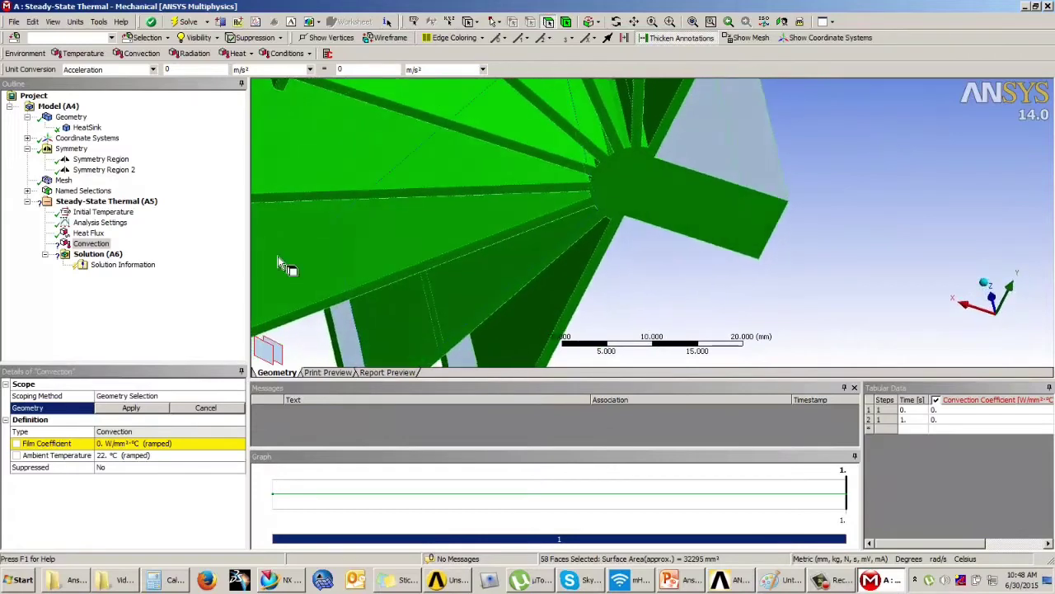
{"action": "left_click", "coordinate": [352, 327], "text": "ctrl"}
{"action": "middle_click_drag", "start_coordinate": [428, 281], "coordinate": [683, 290]}
{"action": "middle_click_drag", "start_coordinate": [677, 239], "coordinate": [616, 322], "text": "ctrl"}
{"action": "left_click", "coordinate": [456, 210], "text": "ctrl"}
{"action": "middle_click_drag", "start_coordinate": [624, 264], "coordinate": [583, 304], "text": "ctrl"}
{"action": "middle_click_drag", "start_coordinate": [438, 282], "coordinate": [451, 256]}
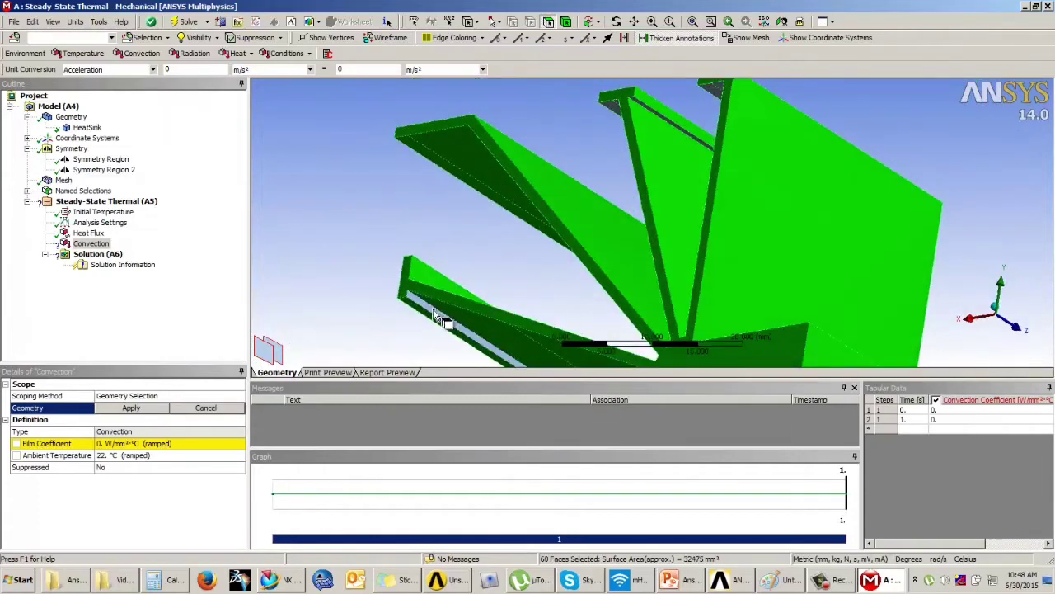
Step: Add the remaining narrow lip faces at the outer ends of the neighbouring fins to the convection selection
{"action": "middle_click_drag", "start_coordinate": [635, 133], "coordinate": [659, 185]}
{"action": "left_click", "coordinate": [611, 135], "text": "ctrl"}
{"action": "left_click", "coordinate": [629, 126], "text": "ctrl"}
{"action": "left_click", "coordinate": [715, 100], "text": "ctrl"}
{"action": "left_click", "coordinate": [629, 110], "text": "ctrl"}
{"action": "scroll", "coordinate": [673, 137], "scroll_direction": "up", "scroll_amount": 3}
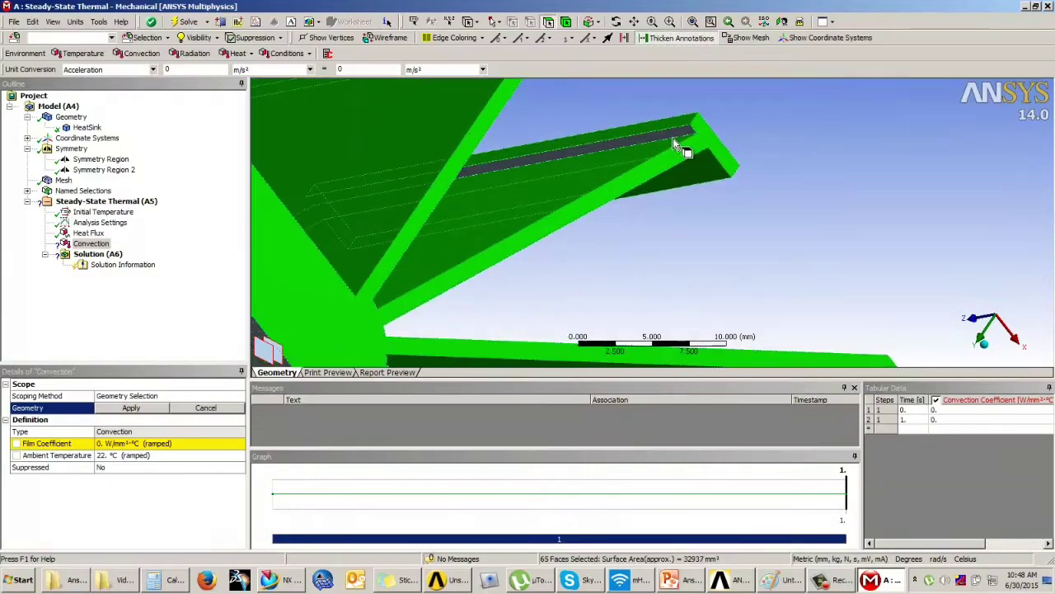
{"action": "left_click", "coordinate": [673, 138], "text": "ctrl"}
Step: Add the last missed lip edge strip on the upper fins and apply the selected faces as the convection's geometry
{"action": "scroll", "coordinate": [765, 195], "scroll_direction": "down", "scroll_amount": 3}
{"action": "middle_click_drag", "start_coordinate": [765, 195], "coordinate": [640, 243]}
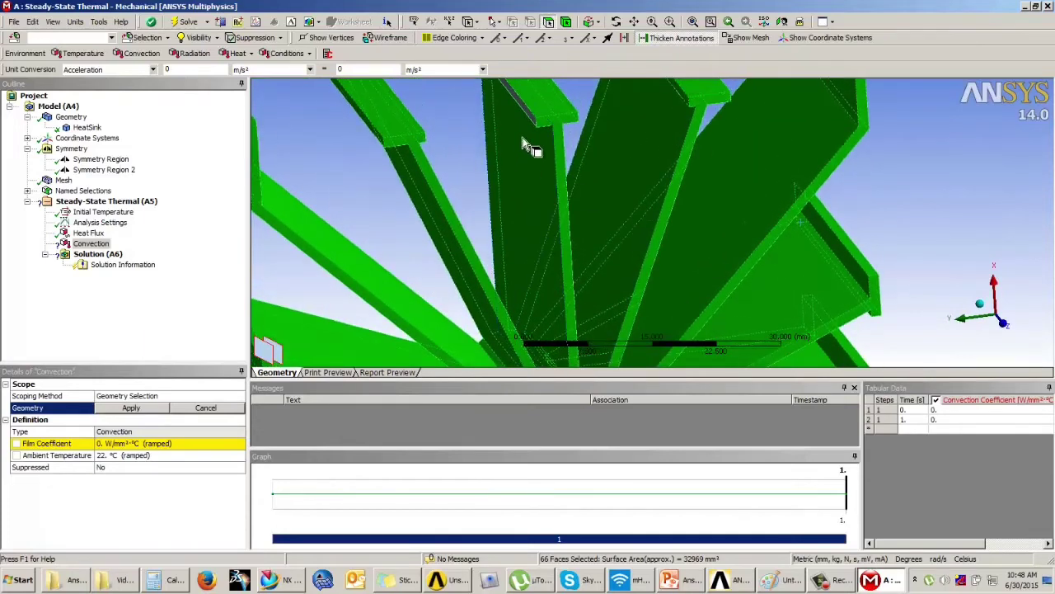
{"action": "middle_click_drag", "start_coordinate": [562, 154], "coordinate": [840, 183]}
{"action": "left_click", "coordinate": [932, 150], "text": "ctrl"}
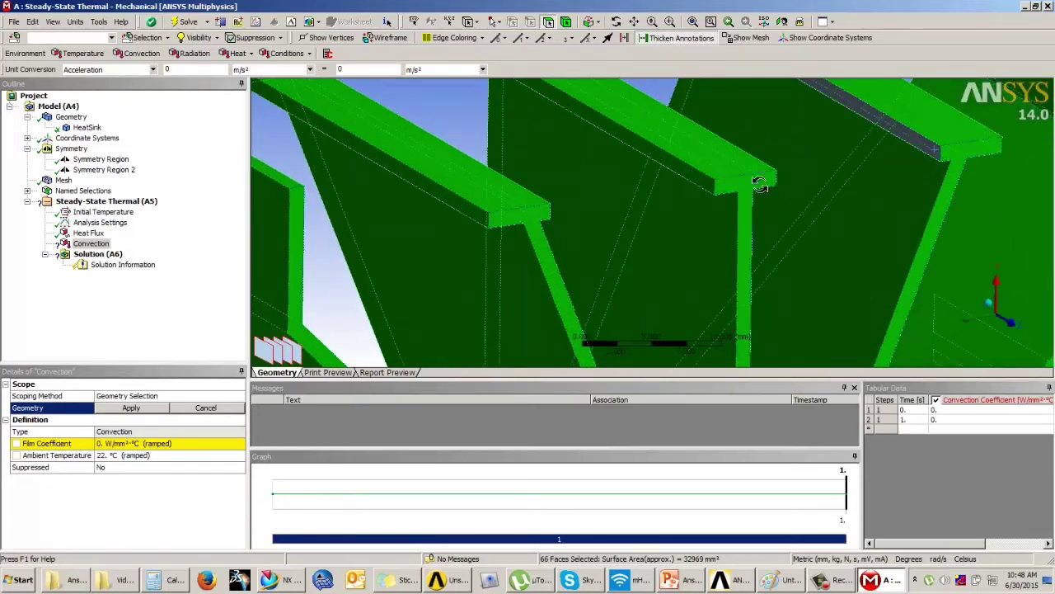
{"action": "middle_click_drag", "start_coordinate": [759, 181], "coordinate": [878, 198]}
{"action": "middle_click_drag", "start_coordinate": [760, 234], "coordinate": [641, 267]}
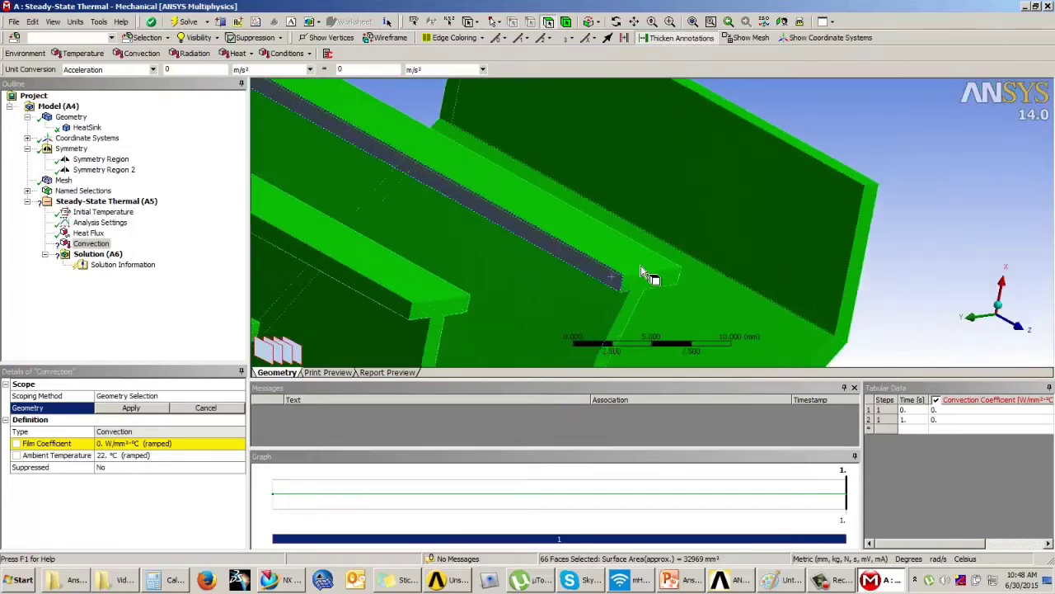
{"action": "scroll", "coordinate": [642, 266], "scroll_direction": "up", "scroll_amount": 3}
{"action": "left_click", "coordinate": [566, 313], "text": "ctrl"}
{"action": "scroll", "coordinate": [695, 240], "scroll_direction": "down", "scroll_amount": 3}
{"action": "middle_click_drag", "start_coordinate": [695, 240], "coordinate": [647, 82]}
{"action": "scroll", "coordinate": [734, 166], "scroll_direction": "down", "scroll_amount": 3}
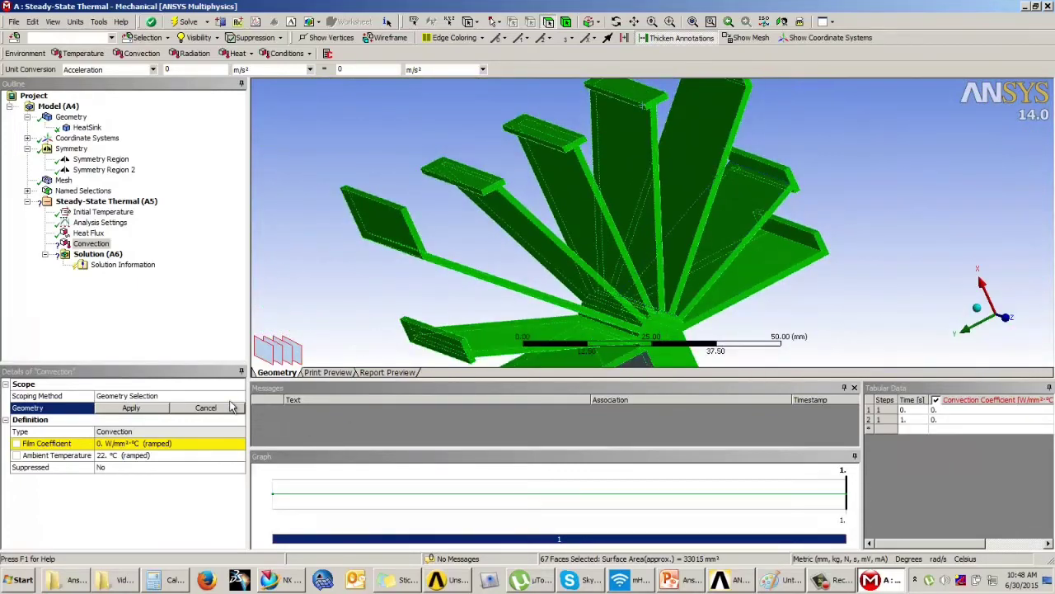
{"action": "left_click", "coordinate": [132, 408]}
Step: Compare the faces assigned to the heat flux and the convection to check that the two loads cover the whole heat sink
{"action": "mouse_move", "coordinate": [671, 199]}
{"action": "middle_mouse_down"}
{"action": "mouse_move", "coordinate": [668, 160]}
{"action": "mouse_move", "coordinate": [666, 183]}
{"action": "middle_mouse_up"}
{"action": "left_click", "coordinate": [88, 234]}
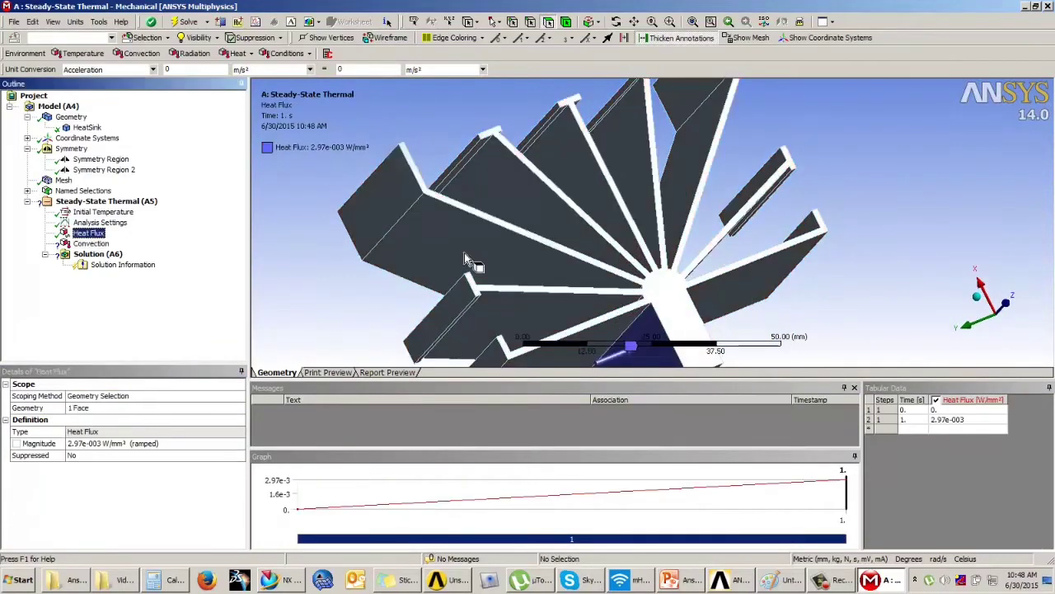
{"action": "left_click", "coordinate": [89, 243]}
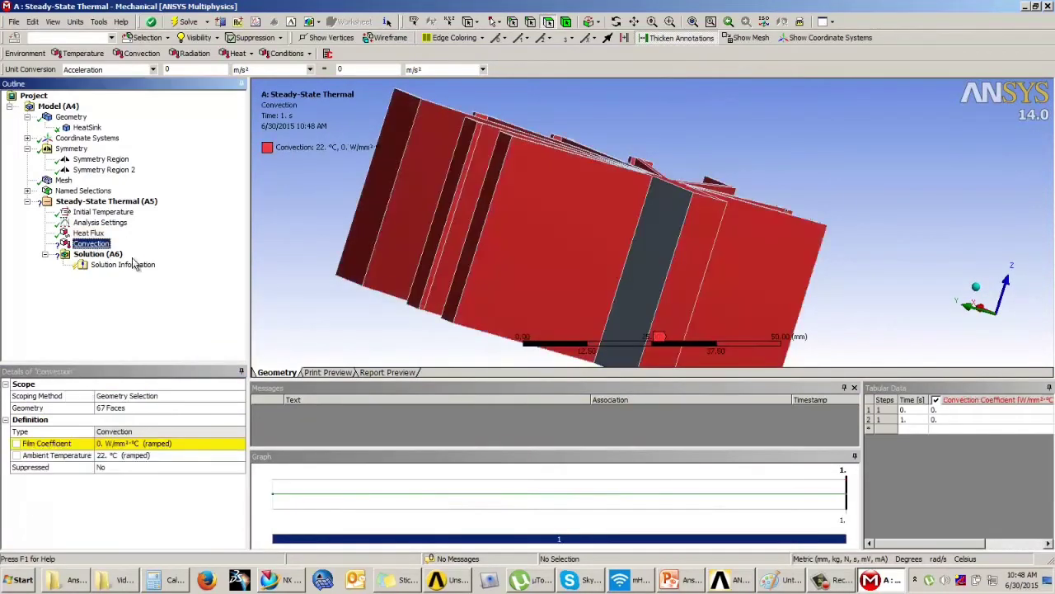
{"action": "middle_click_drag", "start_coordinate": [486, 252], "coordinate": [586, 183]}
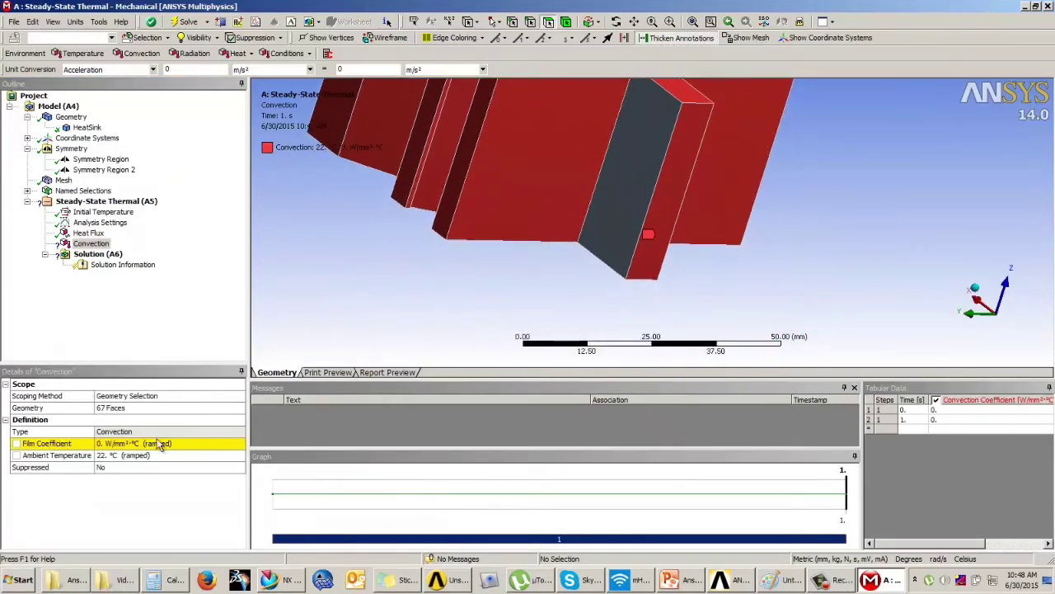
Step: Define the convection's film coefficient by importing the Stagnant Air - Simplified Case data from Convection_Samples
{"action": "left_click", "coordinate": [119, 455]}
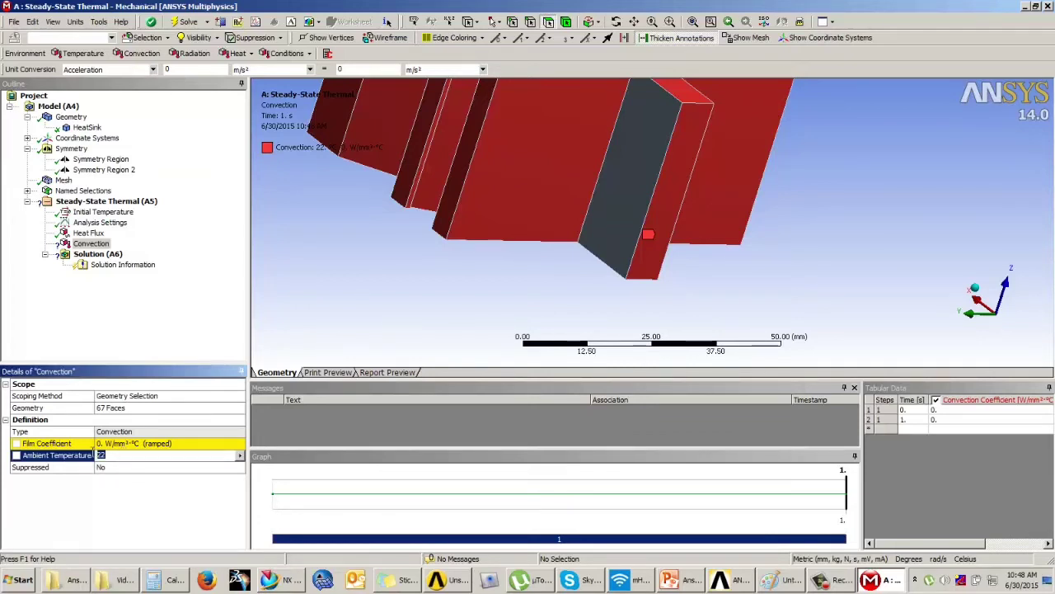
{"action": "left_click", "coordinate": [145, 444]}
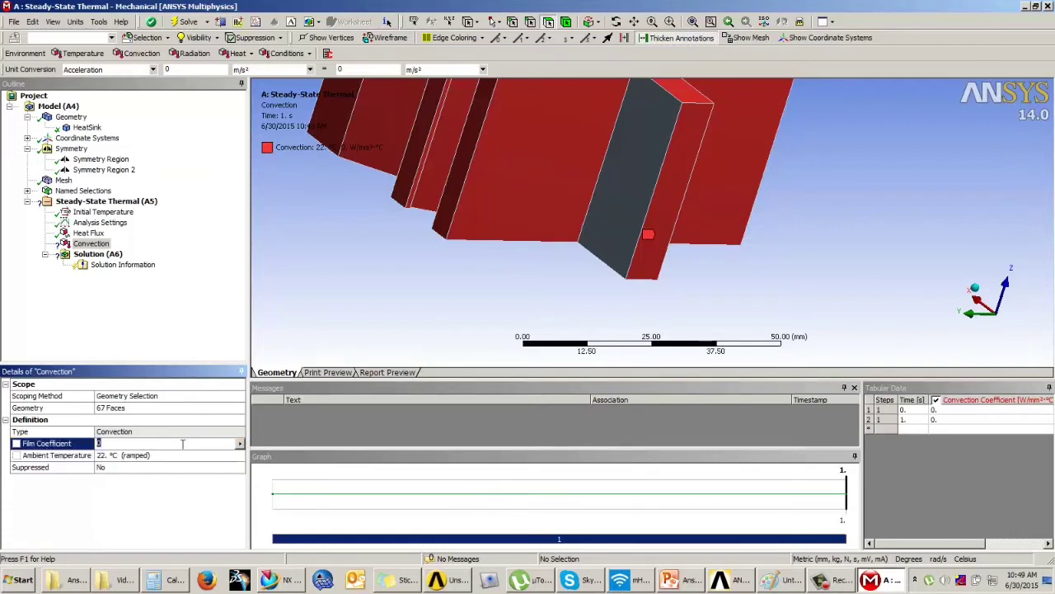
{"action": "left_click", "coordinate": [240, 446]}
{"action": "left_click", "coordinate": [268, 456]}
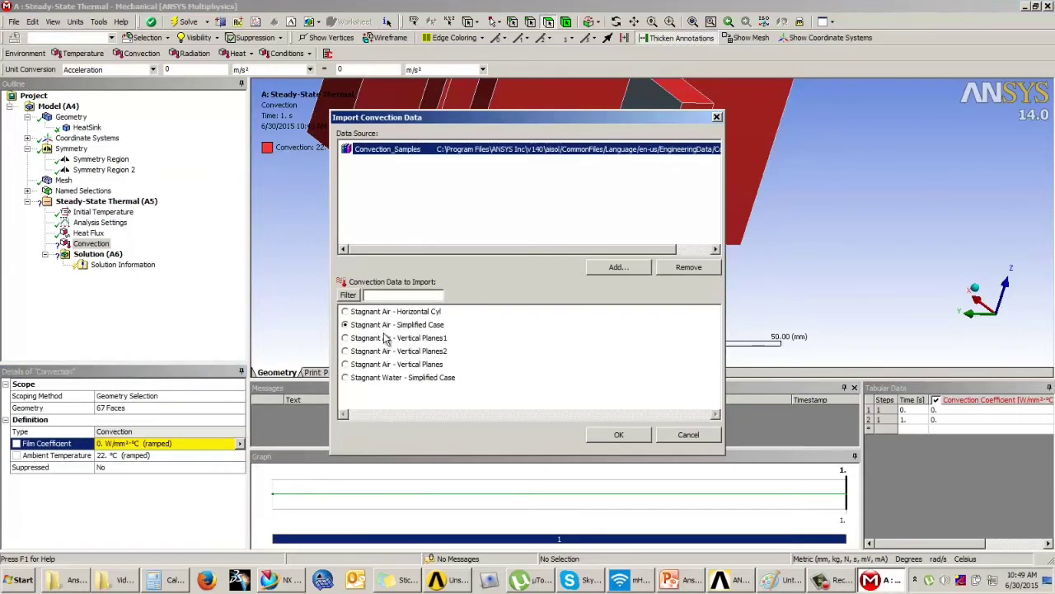
{"action": "left_click", "coordinate": [619, 434]}
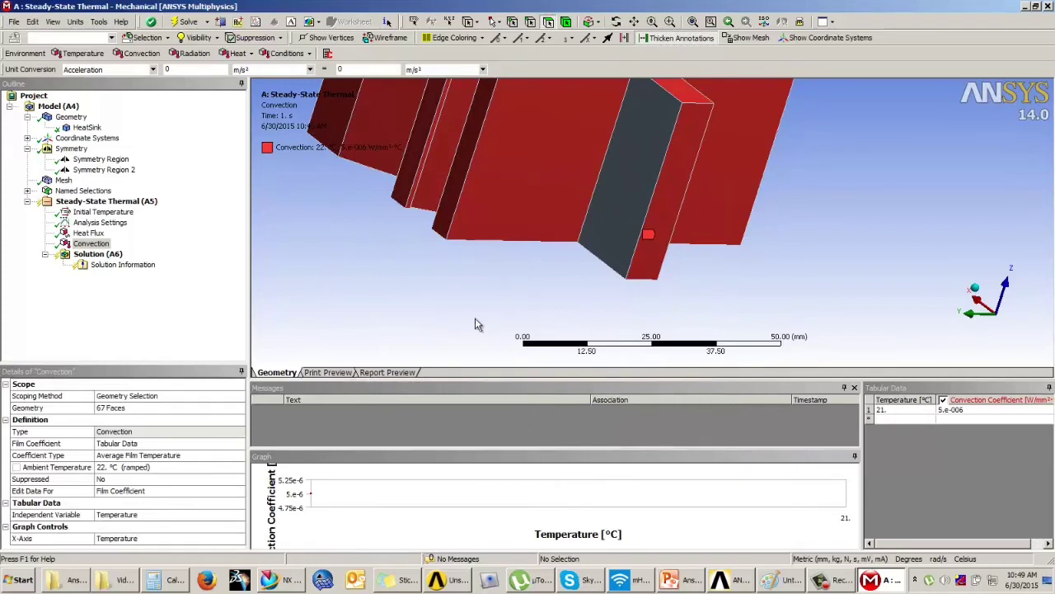
Step: Add Temperature and Total Heat Flux results for all bodies to the solution
{"action": "left_click", "coordinate": [93, 255]}
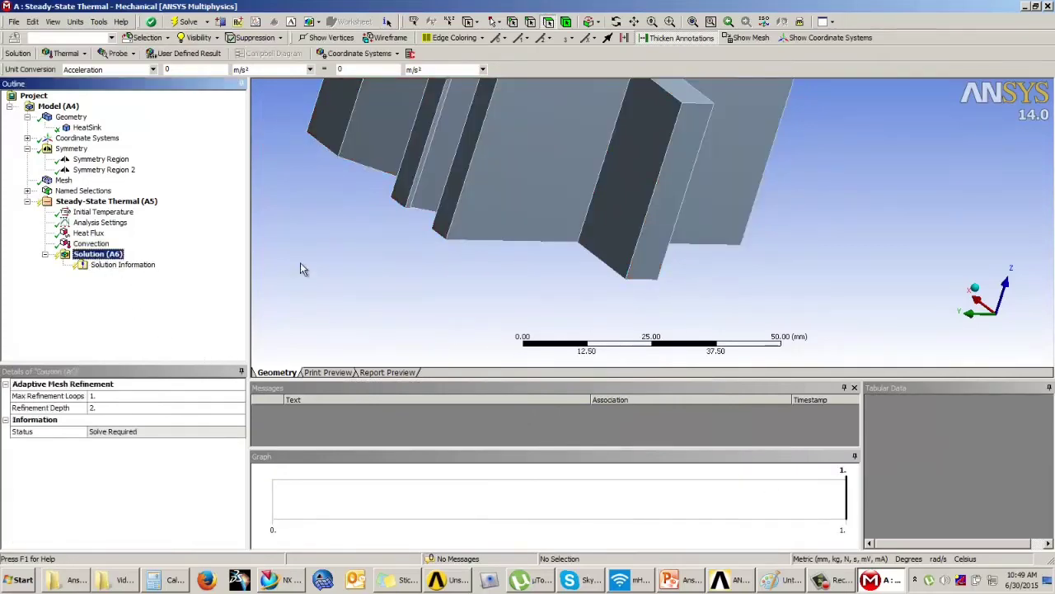
{"action": "middle_click_drag", "start_coordinate": [499, 231], "coordinate": [635, 242]}
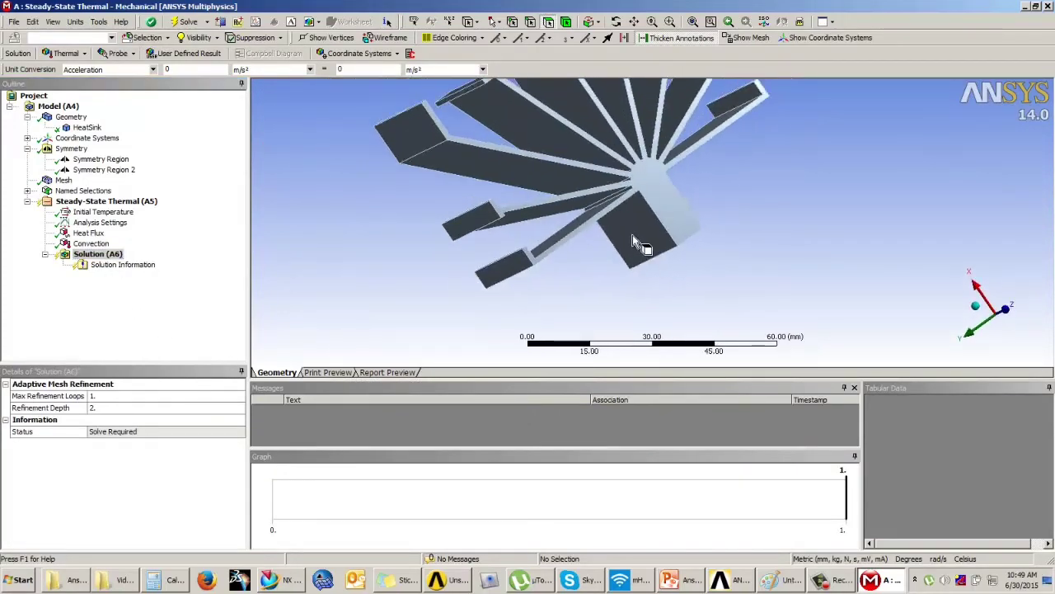
{"action": "scroll", "coordinate": [635, 242], "scroll_direction": "down", "scroll_amount": 3}
{"action": "left_click", "coordinate": [65, 53]}
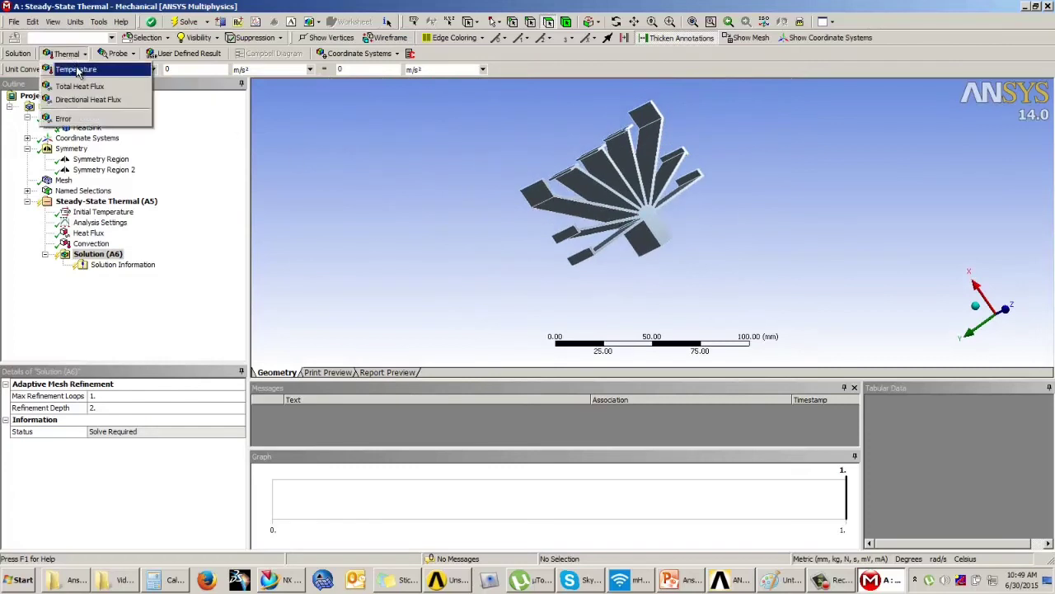
{"action": "left_click", "coordinate": [80, 69]}
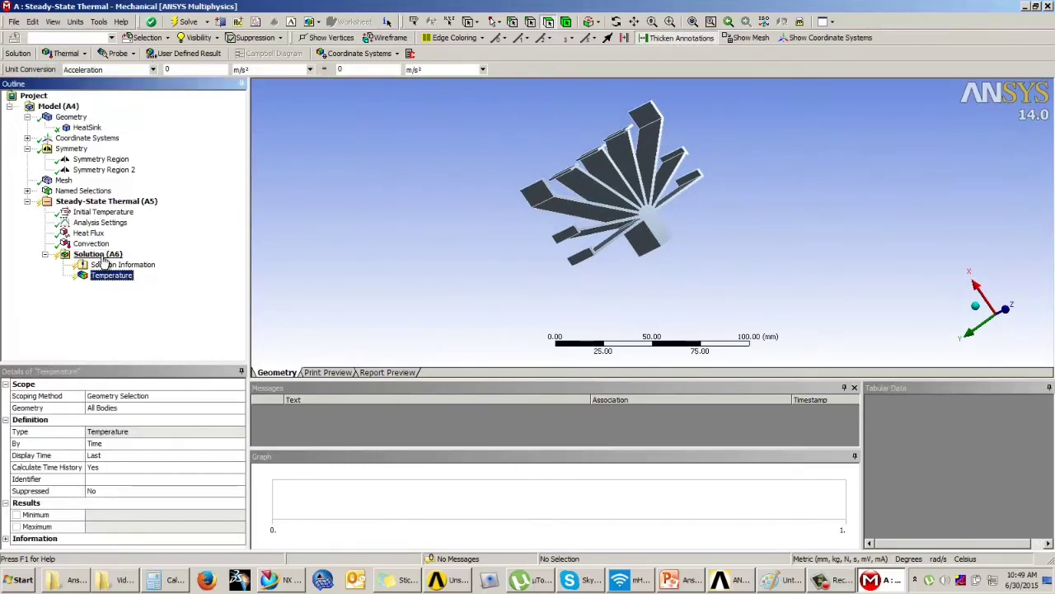
{"action": "left_click", "coordinate": [65, 53]}
{"action": "left_click", "coordinate": [80, 86]}
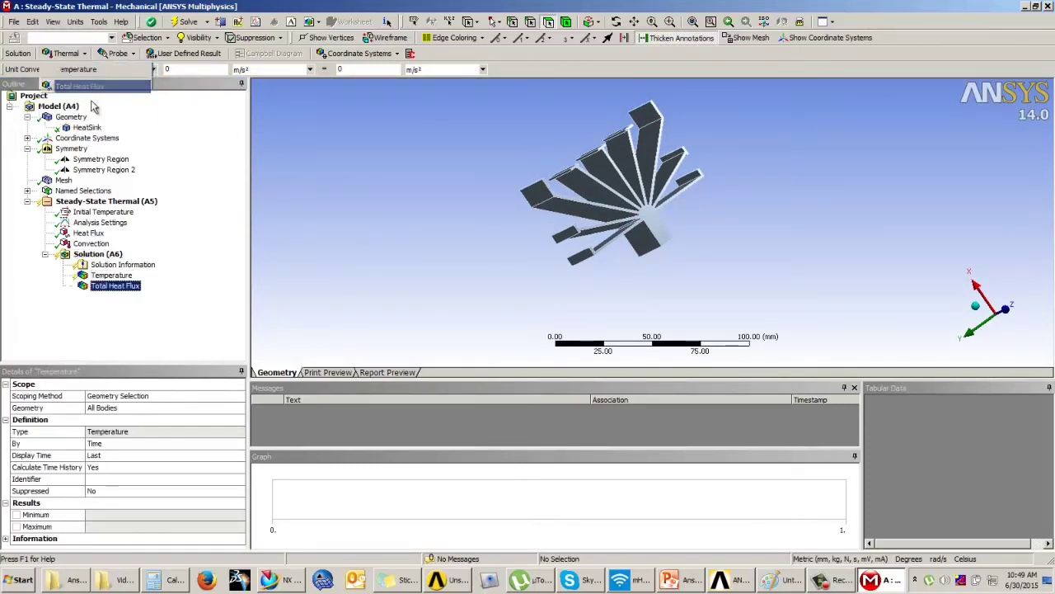
{"action": "left_click", "coordinate": [119, 54]}
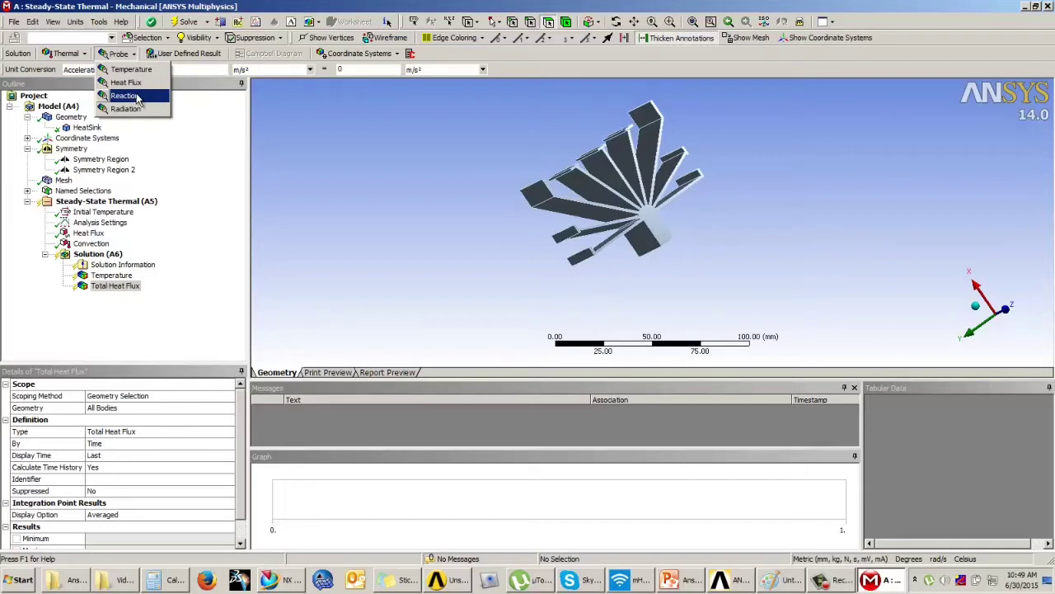
Step: Solve the steady-state thermal analysis
{"action": "left_click", "coordinate": [95, 254]}
{"action": "right_click", "coordinate": [97, 254]}
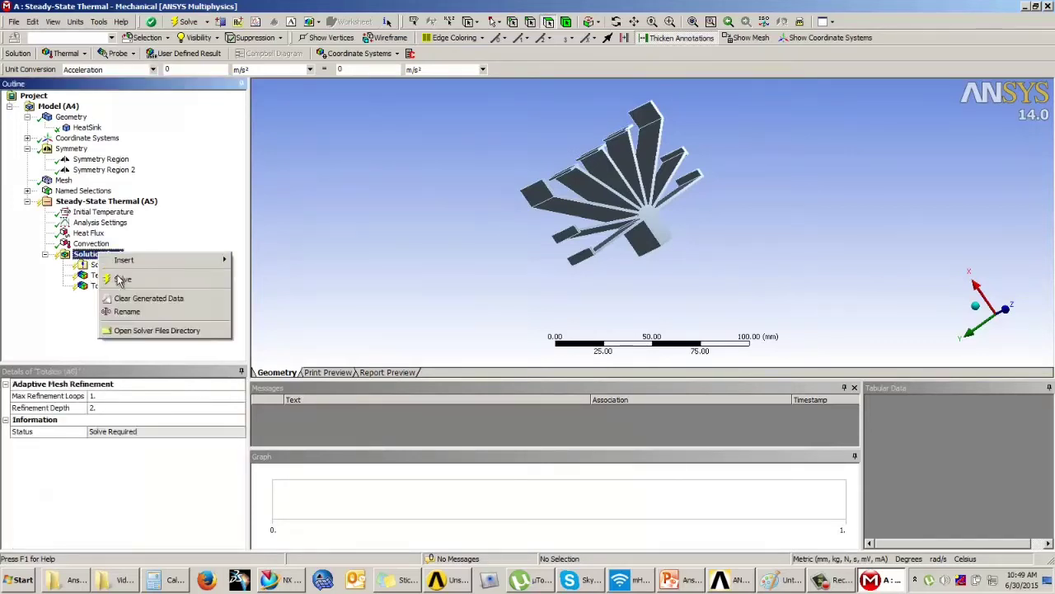
{"action": "left_click", "coordinate": [122, 279]}
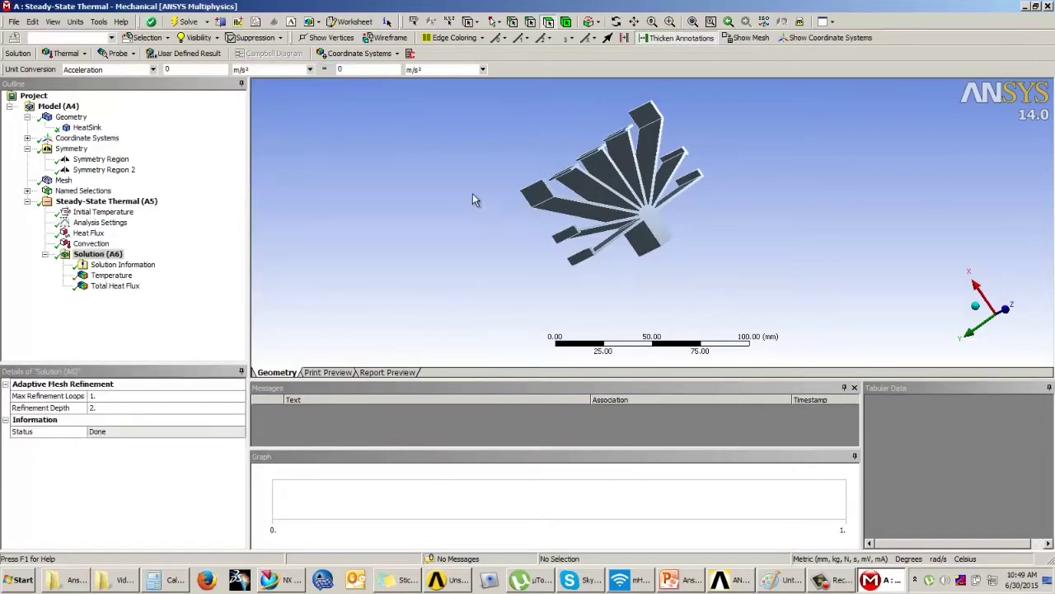
Step: Examine the temperature distribution over the heat sink and its fins
{"action": "left_click", "coordinate": [111, 275]}
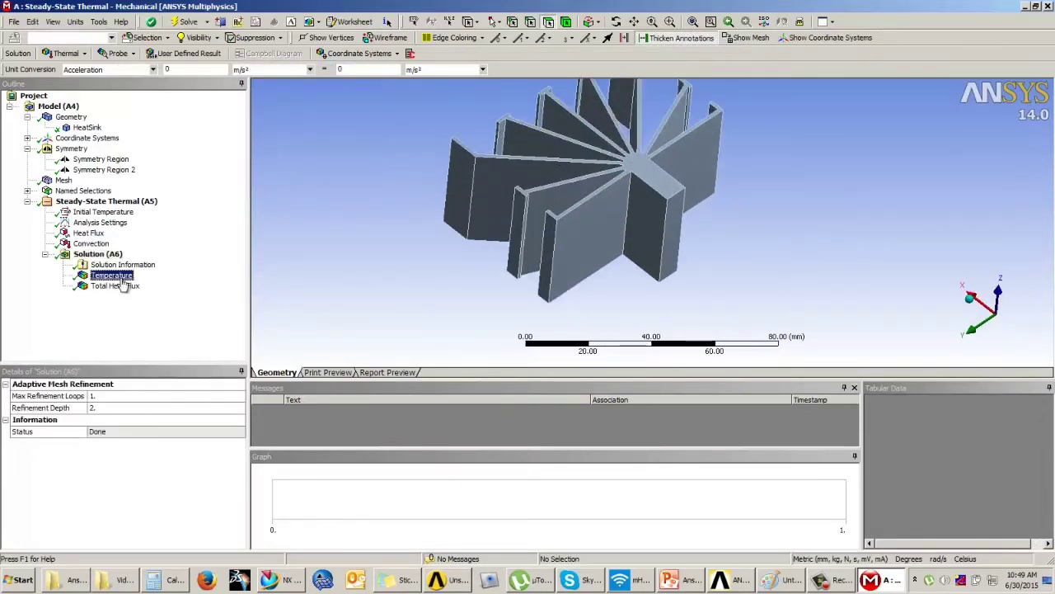
{"action": "middle_click_drag", "start_coordinate": [581, 183], "coordinate": [662, 231]}
{"action": "scroll", "coordinate": [706, 259], "scroll_direction": "down", "scroll_amount": 5}
{"action": "mouse_move", "coordinate": [661, 231]}
{"action": "middle_mouse_down"}
{"action": "mouse_move", "coordinate": [674, 244]}
{"action": "mouse_move", "coordinate": [664, 243]}
{"action": "middle_mouse_up"}
{"action": "scroll", "coordinate": [664, 243], "scroll_direction": "up", "scroll_amount": 5}
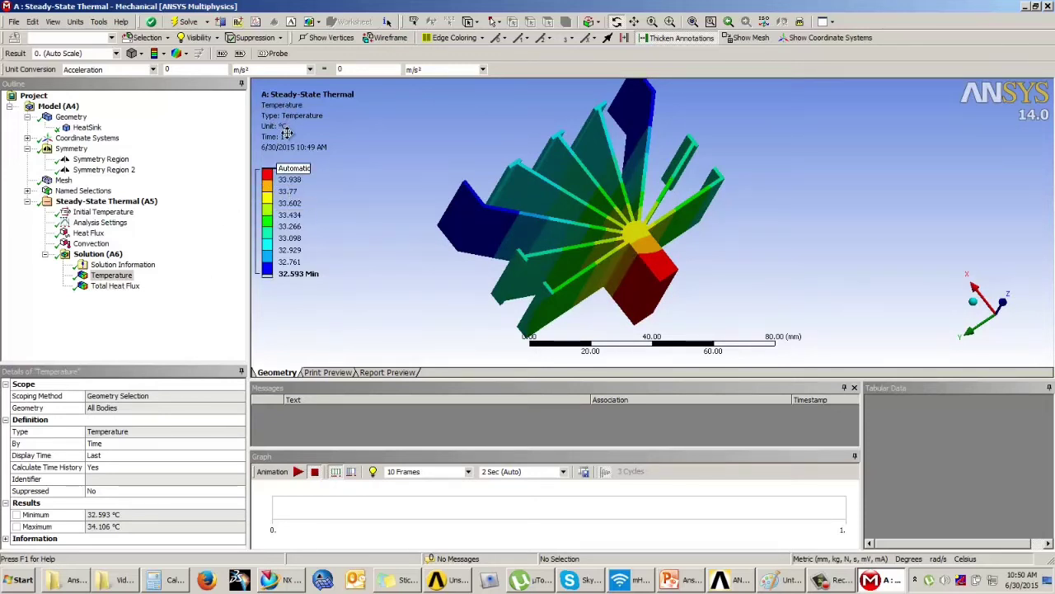
Step: Examine the total heat flux distribution on the whole heat sink from several directions
{"action": "left_click", "coordinate": [123, 286]}
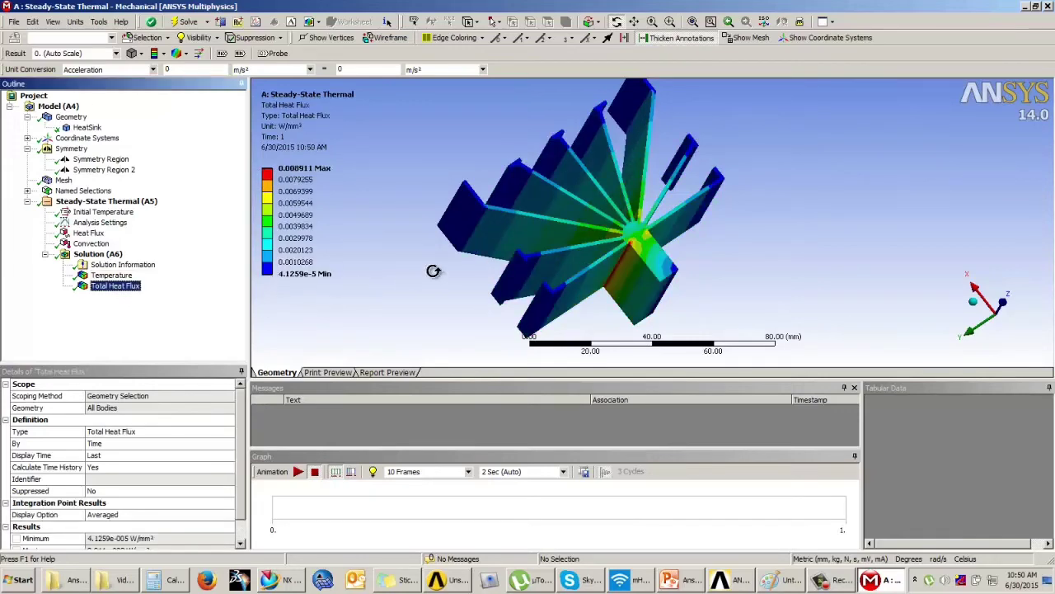
{"action": "left_click_drag", "start_coordinate": [434, 269], "coordinate": [660, 237]}
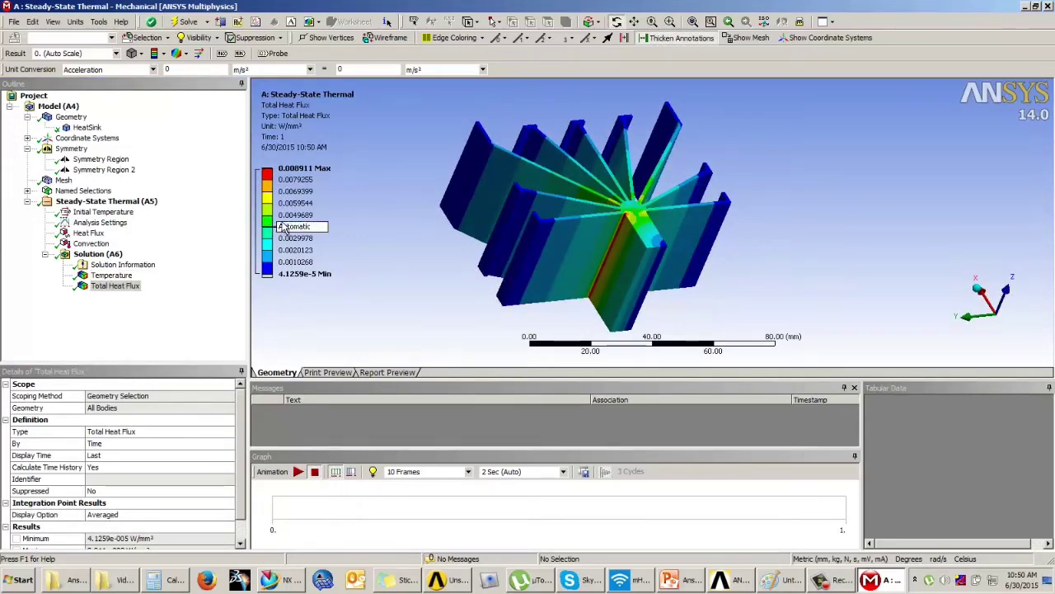
{"action": "left_click", "coordinate": [293, 168]}
{"action": "left_click", "coordinate": [387, 174]}
{"action": "middle_click_drag", "start_coordinate": [513, 209], "coordinate": [605, 251]}
{"action": "scroll", "coordinate": [595, 217], "scroll_direction": "up", "scroll_amount": 1}
{"action": "scroll", "coordinate": [595, 218], "scroll_direction": "down", "scroll_amount": 3}
{"action": "left_click", "coordinate": [146, 315]}
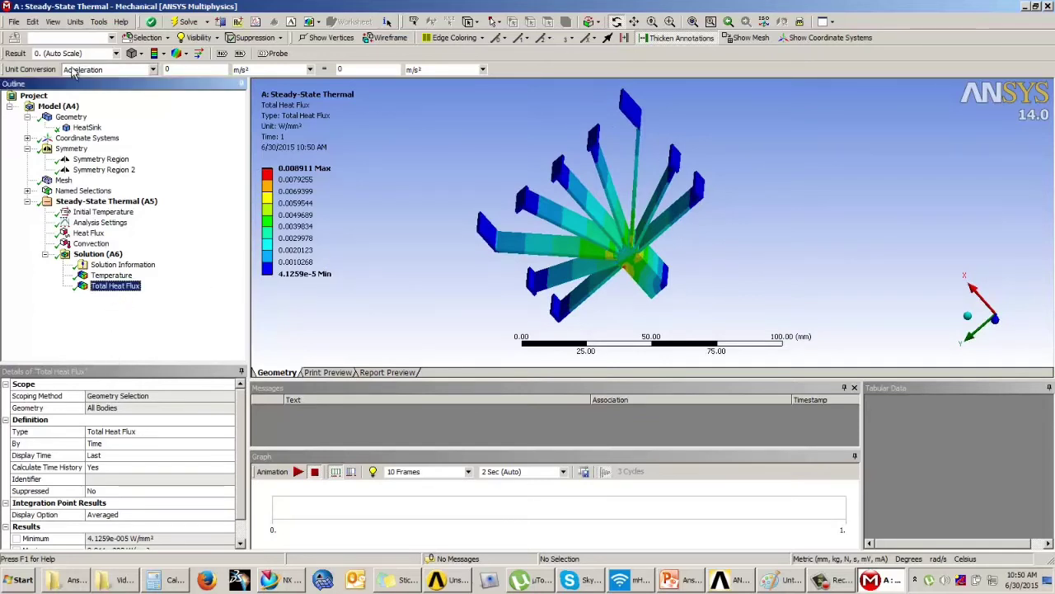
Step: Add a second Total Heat Flux result scoped to the end profile face of the hub and fins, and evaluate it
{"action": "left_click", "coordinate": [95, 255]}
{"action": "left_click", "coordinate": [66, 52]}
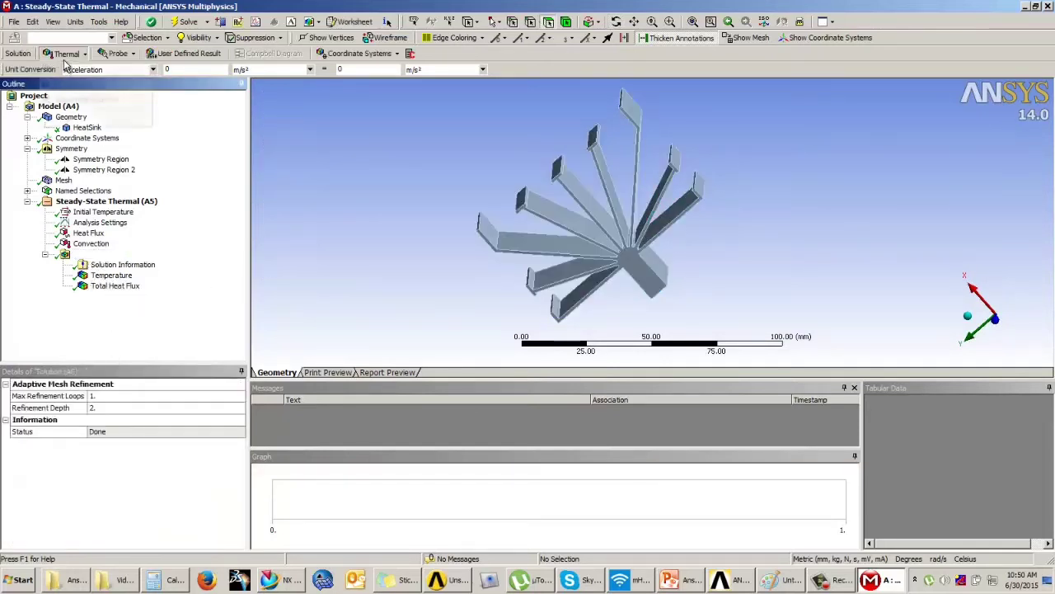
{"action": "left_click", "coordinate": [83, 77]}
{"action": "left_click", "coordinate": [104, 409]}
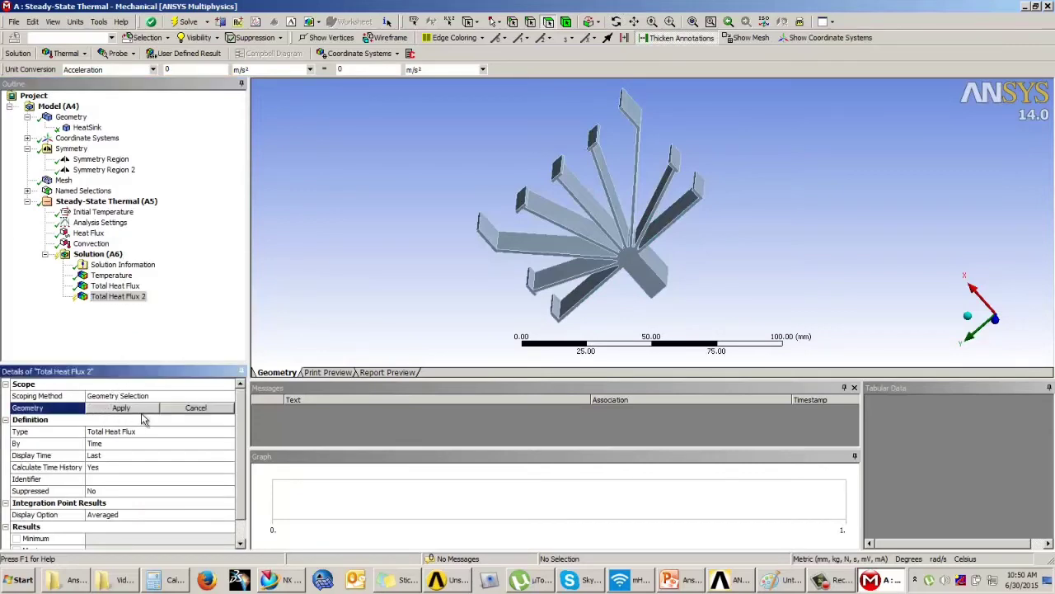
{"action": "middle_click_drag", "start_coordinate": [677, 219], "coordinate": [606, 221]}
{"action": "left_click", "coordinate": [643, 251]}
{"action": "middle_click_drag", "start_coordinate": [676, 261], "coordinate": [512, 310]}
{"action": "scroll", "coordinate": [599, 233], "scroll_direction": "up", "scroll_amount": 3}
{"action": "scroll", "coordinate": [600, 232], "scroll_direction": "up", "scroll_amount": 2}
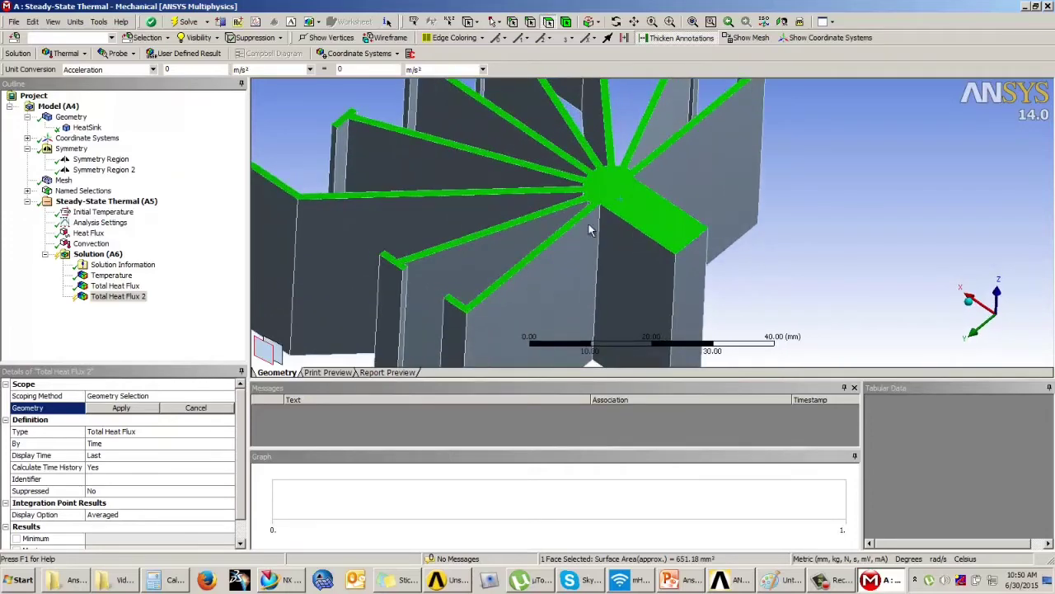
{"action": "left_click", "coordinate": [140, 408]}
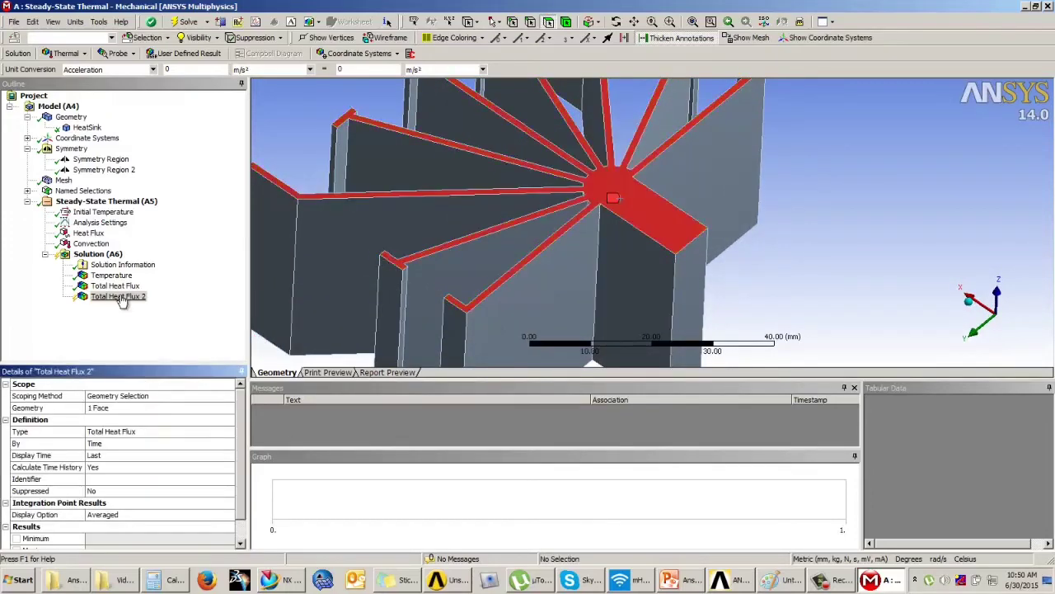
{"action": "right_click", "coordinate": [118, 295]}
{"action": "left_click", "coordinate": [145, 318]}
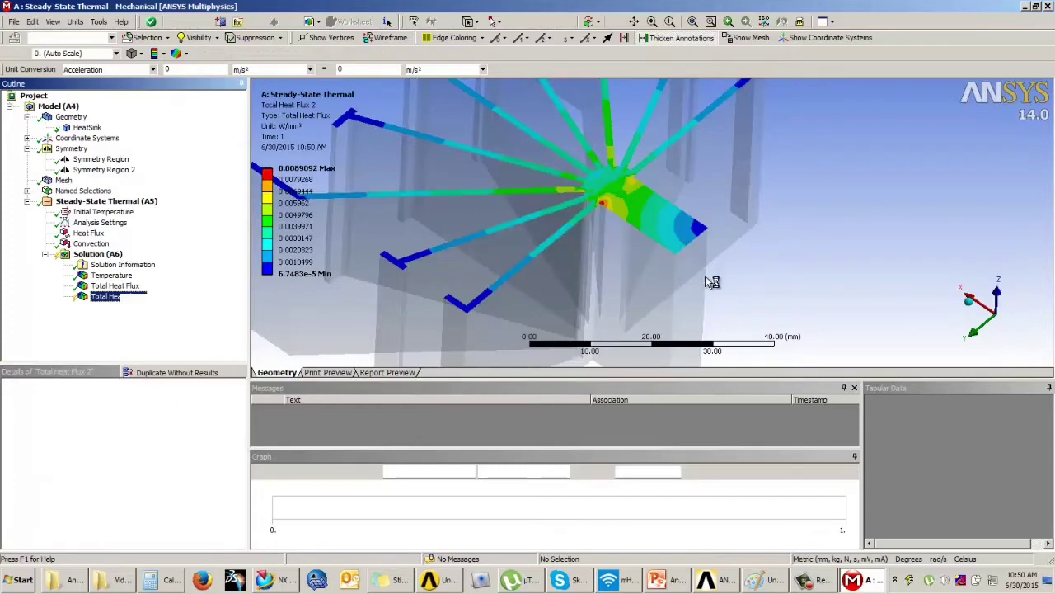
Step: Probe the total heat flux at a point along one fin on the end profile face
{"action": "middle_click_drag", "start_coordinate": [638, 218], "coordinate": [716, 233], "text": "ctrl"}
{"action": "scroll", "coordinate": [738, 234], "scroll_direction": "down", "scroll_amount": 2}
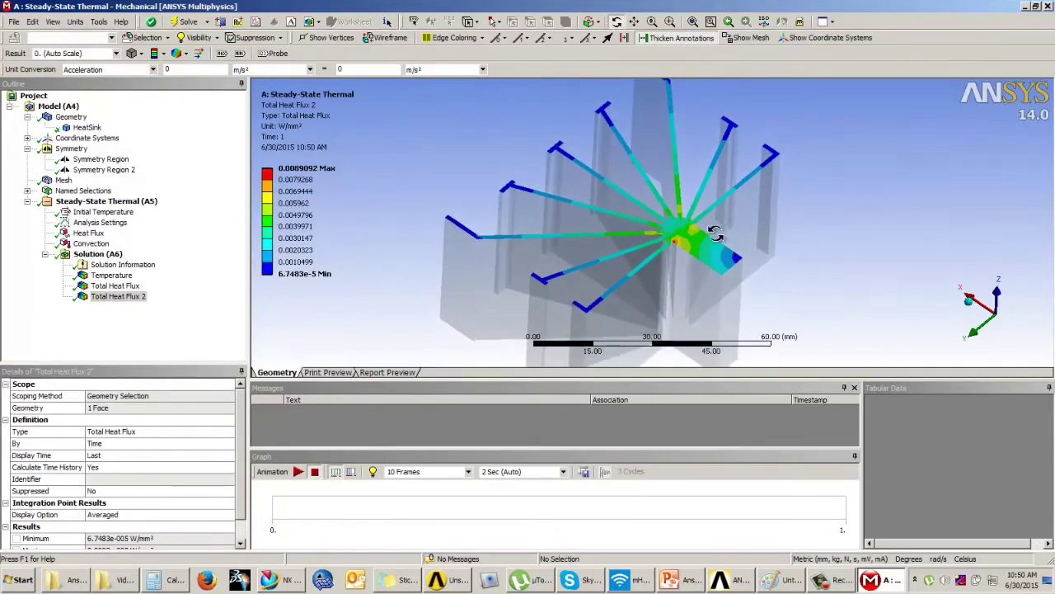
{"action": "left_click", "coordinate": [274, 52]}
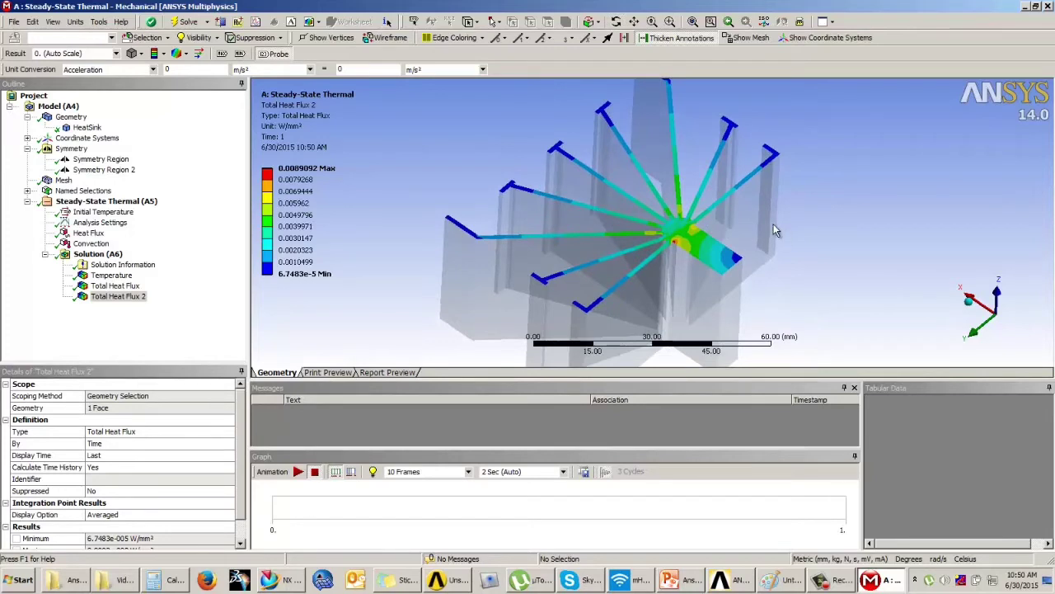
{"action": "left_click", "coordinate": [730, 189]}
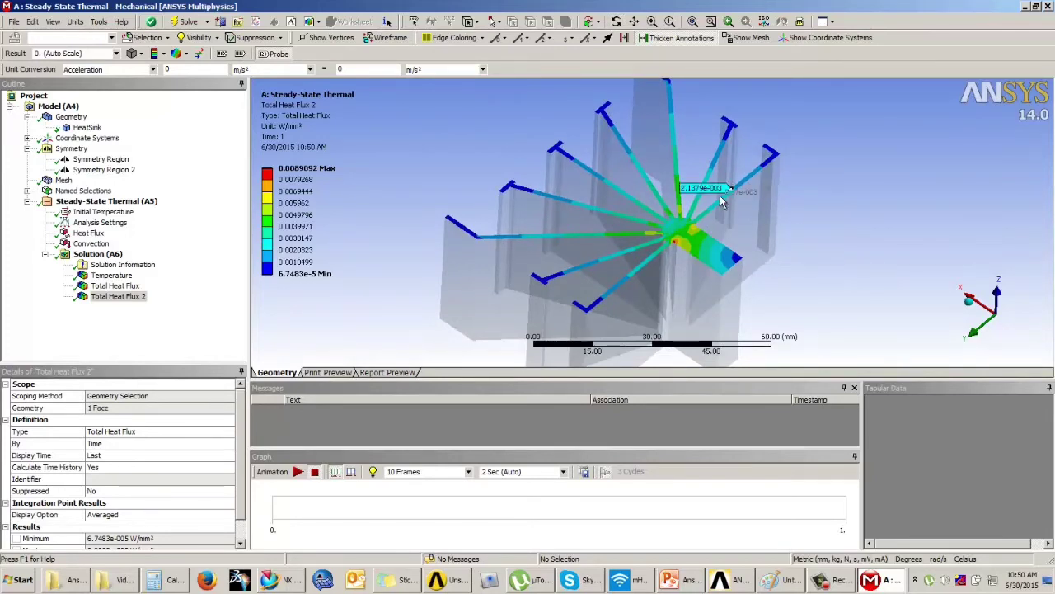
Step: Probe the total heat flux at three more points on different fins of the end profile face
{"action": "left_click", "coordinate": [673, 142]}
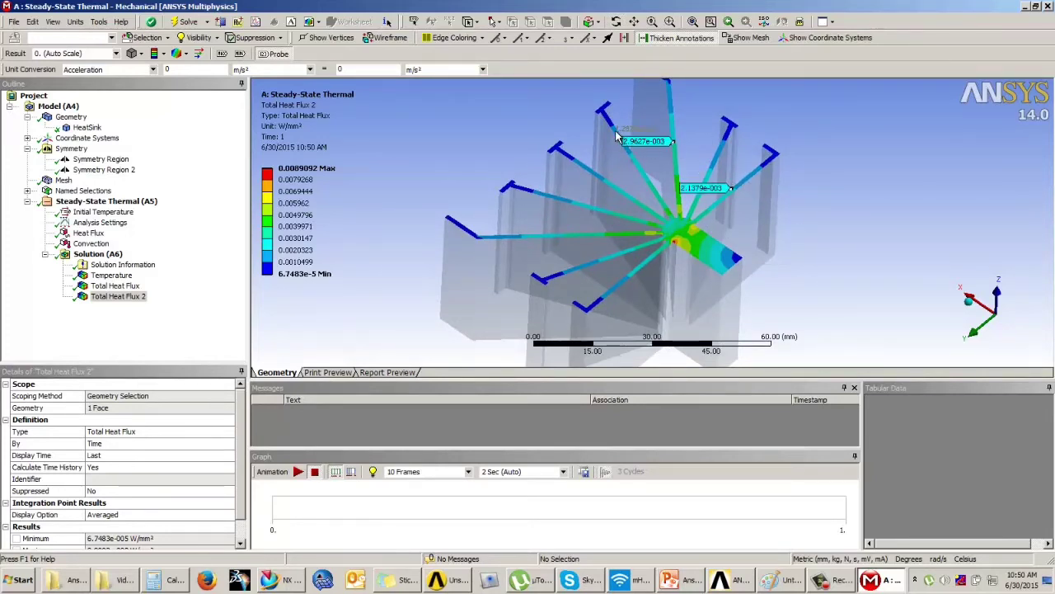
{"action": "left_click", "coordinate": [616, 133]}
{"action": "left_click", "coordinate": [558, 149]}
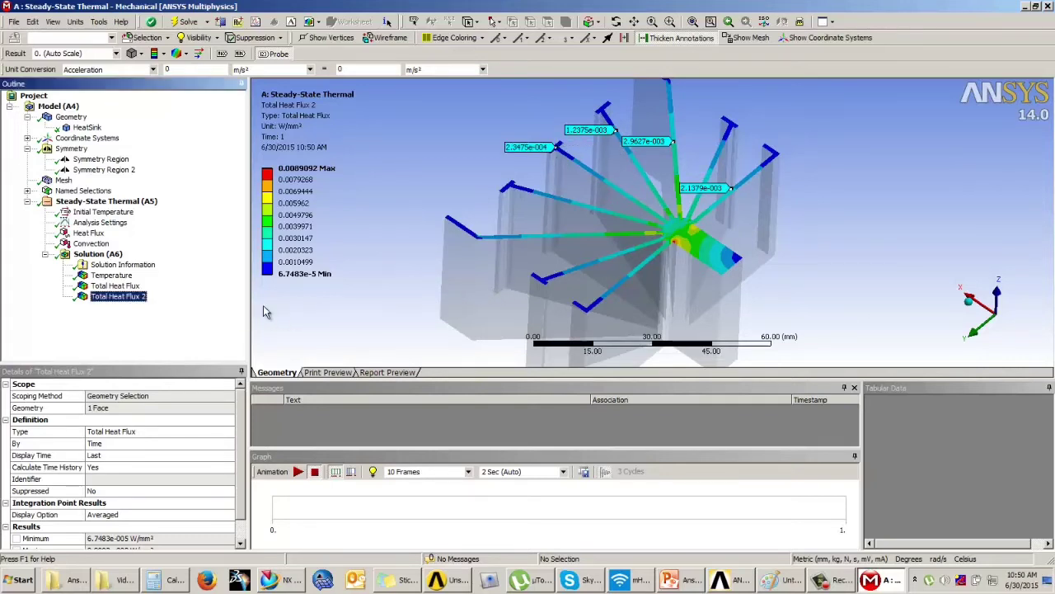
Step: Display the maximum and minimum markers on the Total Heat Flux 2 result, and hide them again
{"action": "left_click", "coordinate": [240, 55]}
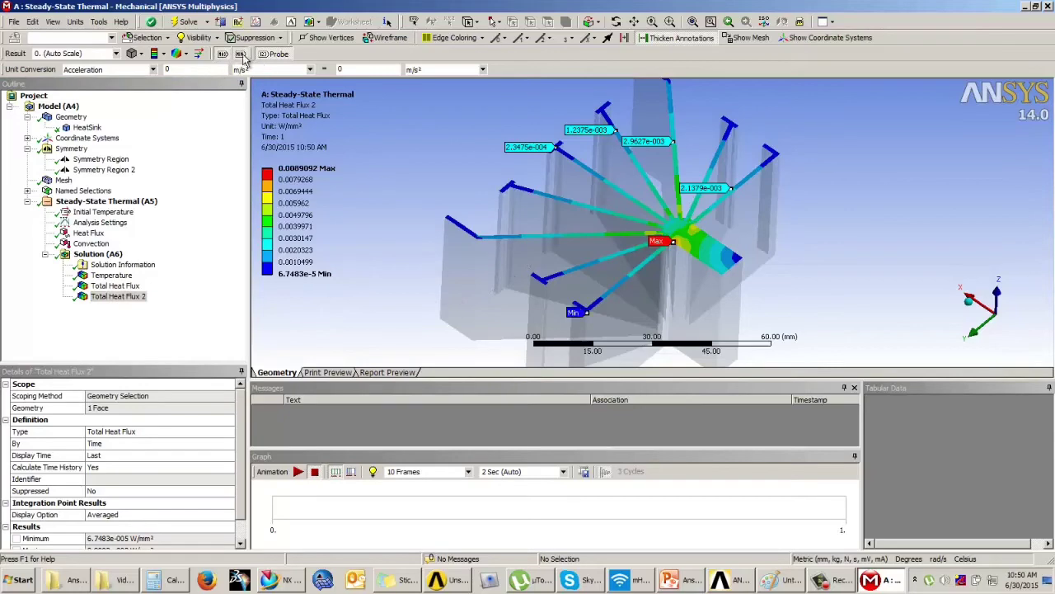
{"action": "left_click", "coordinate": [223, 57]}
{"action": "left_click", "coordinate": [240, 55]}
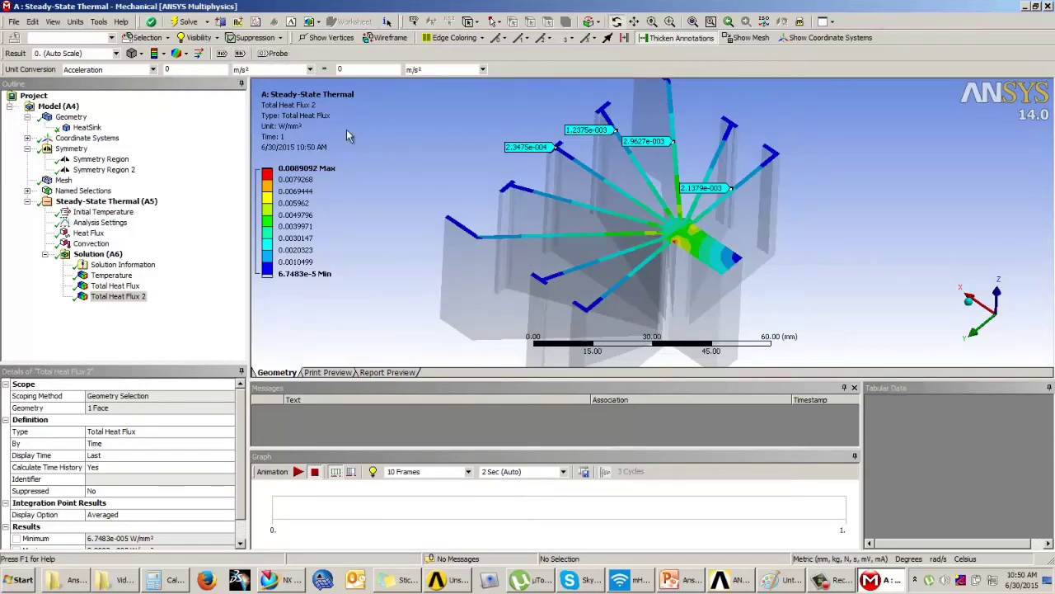
{"action": "middle_click_drag", "start_coordinate": [608, 175], "coordinate": [754, 175]}
Step: Add a Reaction probe to the solution, set its boundary condition to Convection, and evaluate it
{"action": "left_click", "coordinate": [92, 254]}
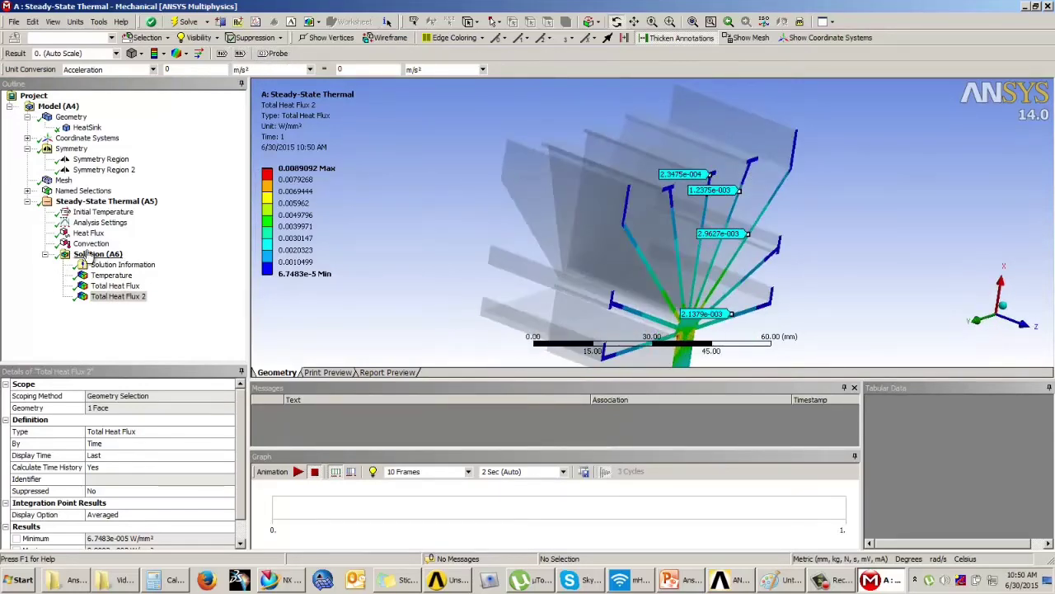
{"action": "left_click", "coordinate": [117, 53]}
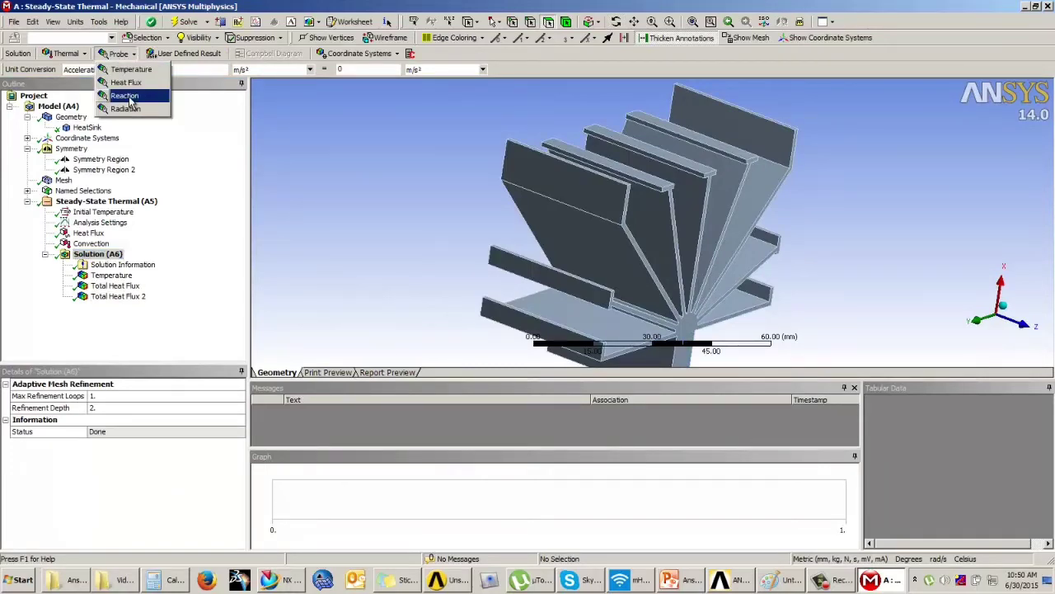
{"action": "left_click", "coordinate": [125, 96]}
{"action": "middle_click_drag", "start_coordinate": [474, 260], "coordinate": [558, 261]}
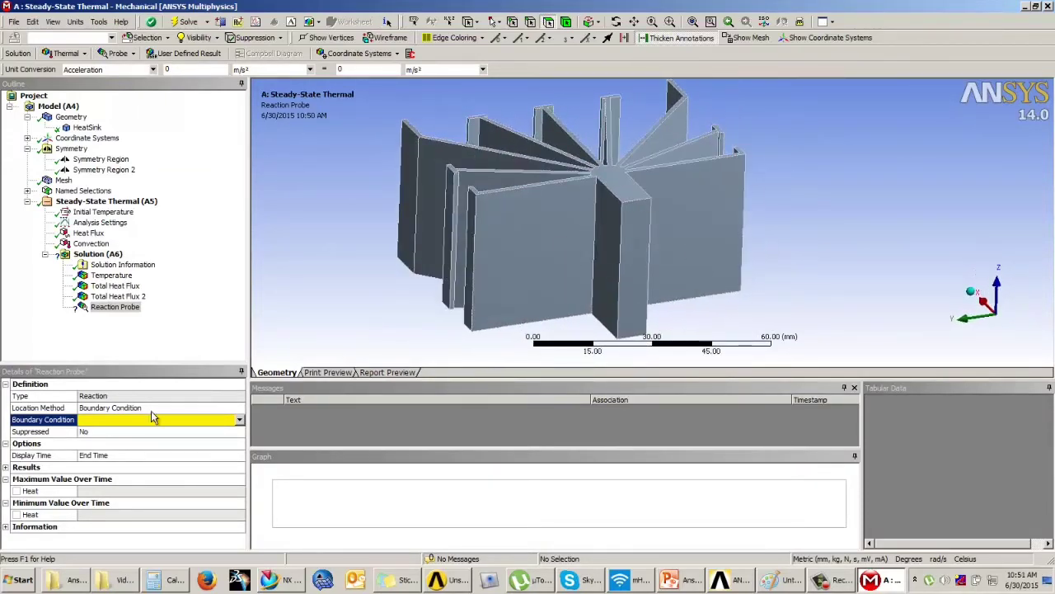
{"action": "left_click", "coordinate": [238, 420]}
{"action": "left_click", "coordinate": [123, 432]}
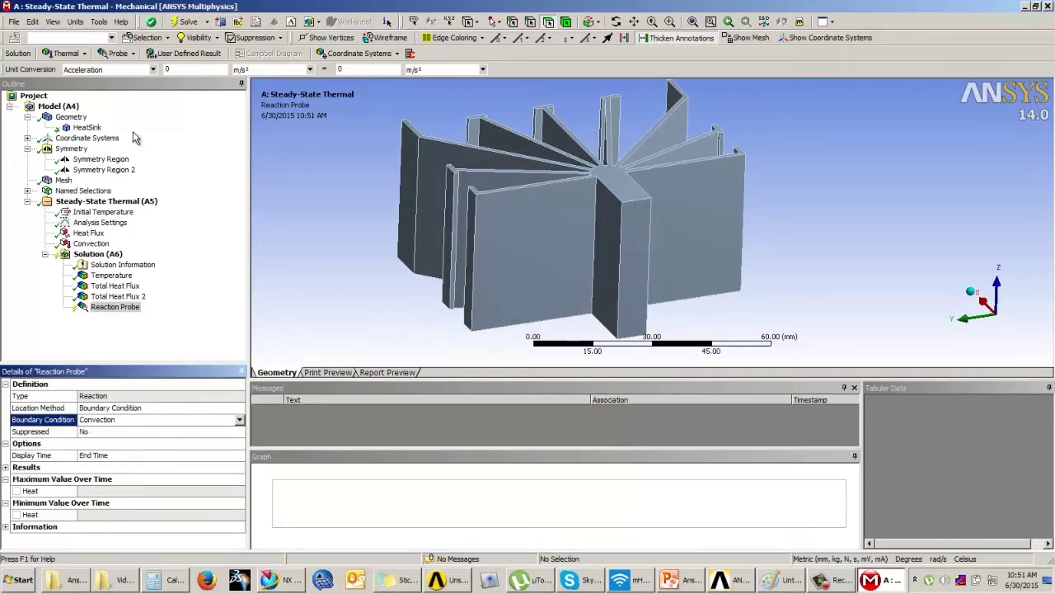
{"action": "right_click", "coordinate": [122, 307]}
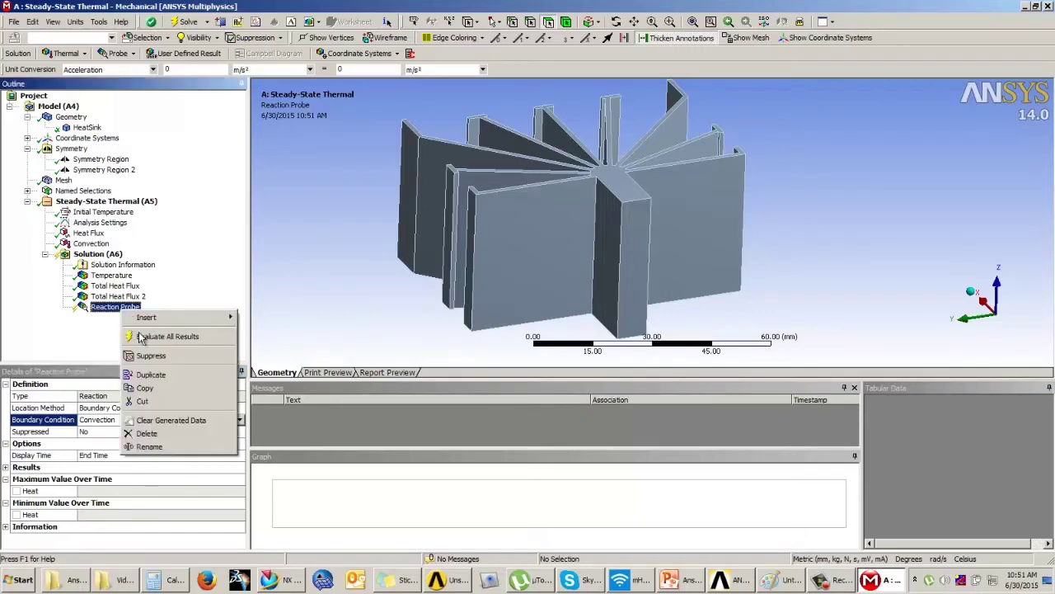
{"action": "left_click", "coordinate": [144, 336]}
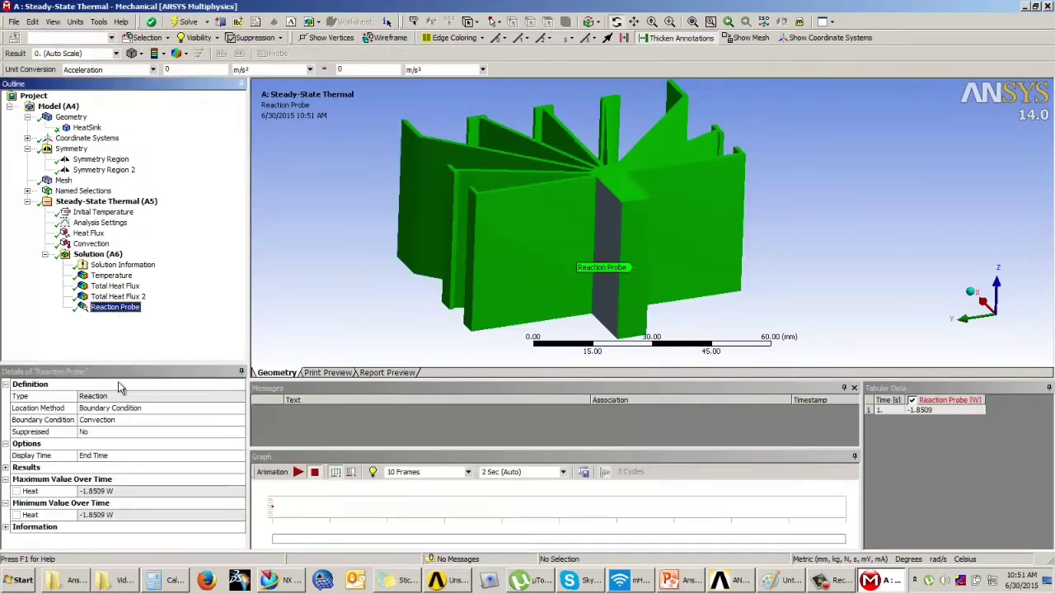
Step: Examine the heat reaction of the convection probe and the convective faces it covers from several directions
{"action": "left_click_drag", "start_coordinate": [586, 267], "coordinate": [635, 264]}
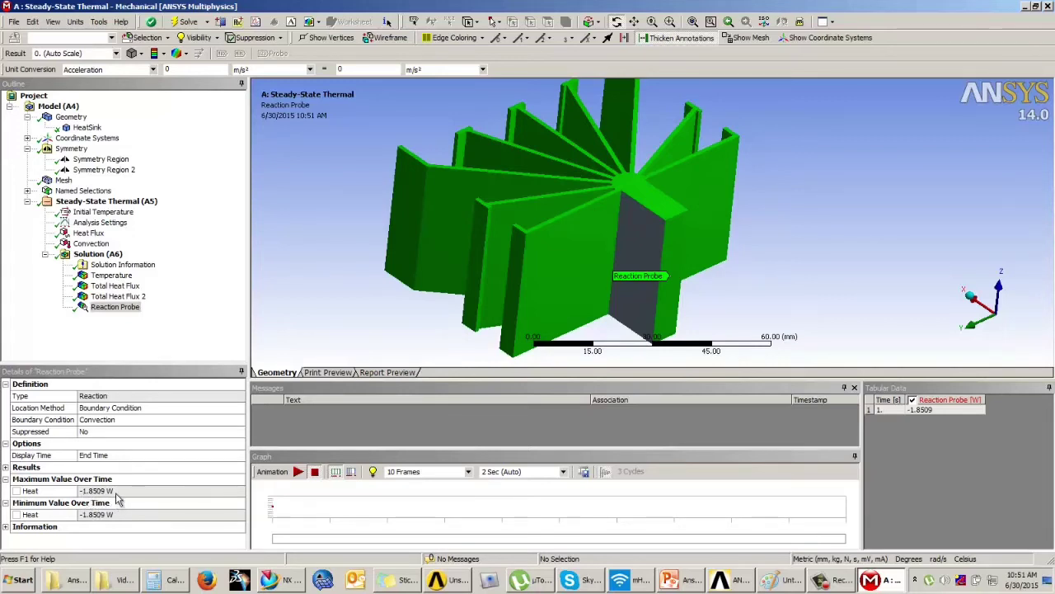
{"action": "left_click_drag", "start_coordinate": [327, 301], "coordinate": [705, 195]}
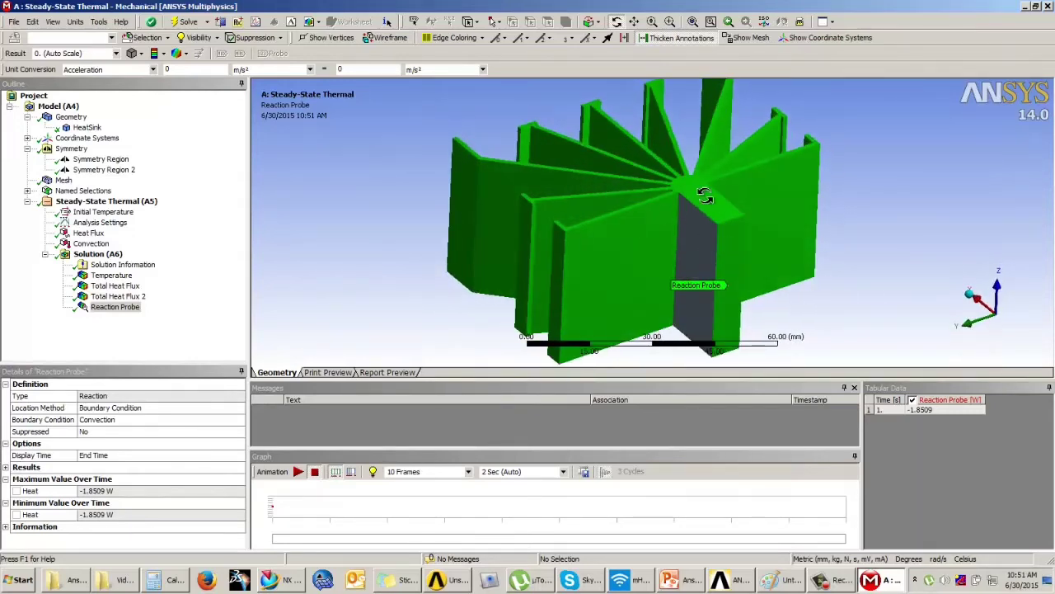
{"action": "left_click", "coordinate": [136, 358]}
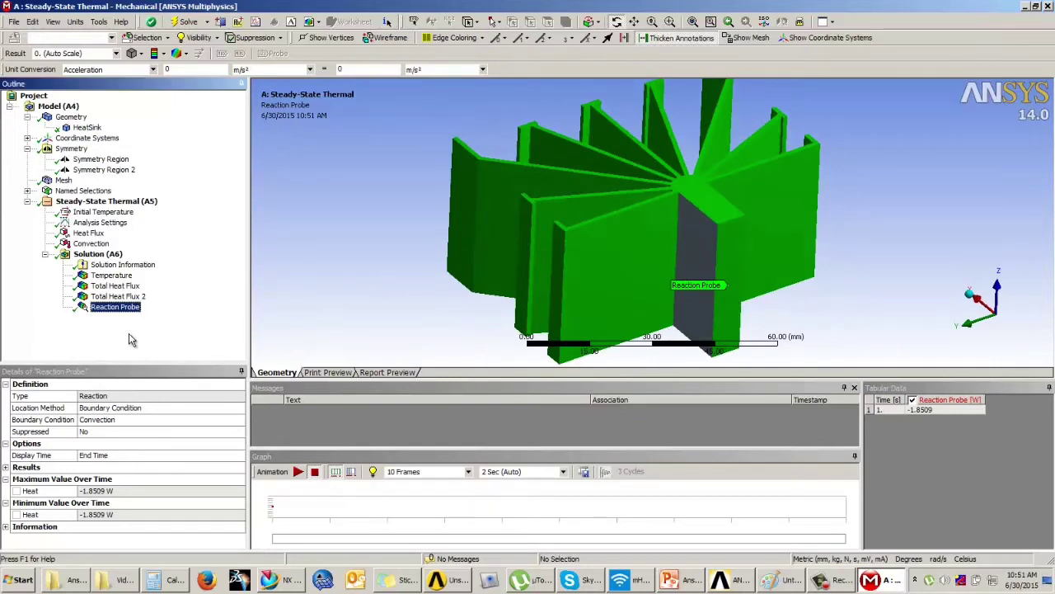
{"action": "left_click_drag", "start_coordinate": [476, 266], "coordinate": [358, 262]}
{"action": "left_click", "coordinate": [143, 334]}
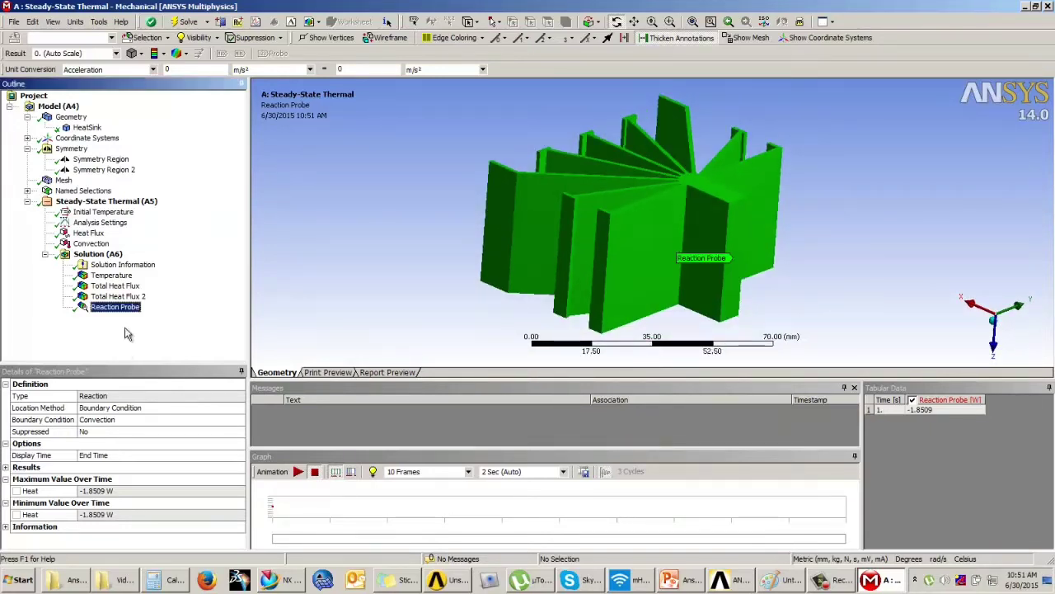
{"action": "left_click", "coordinate": [97, 254]}
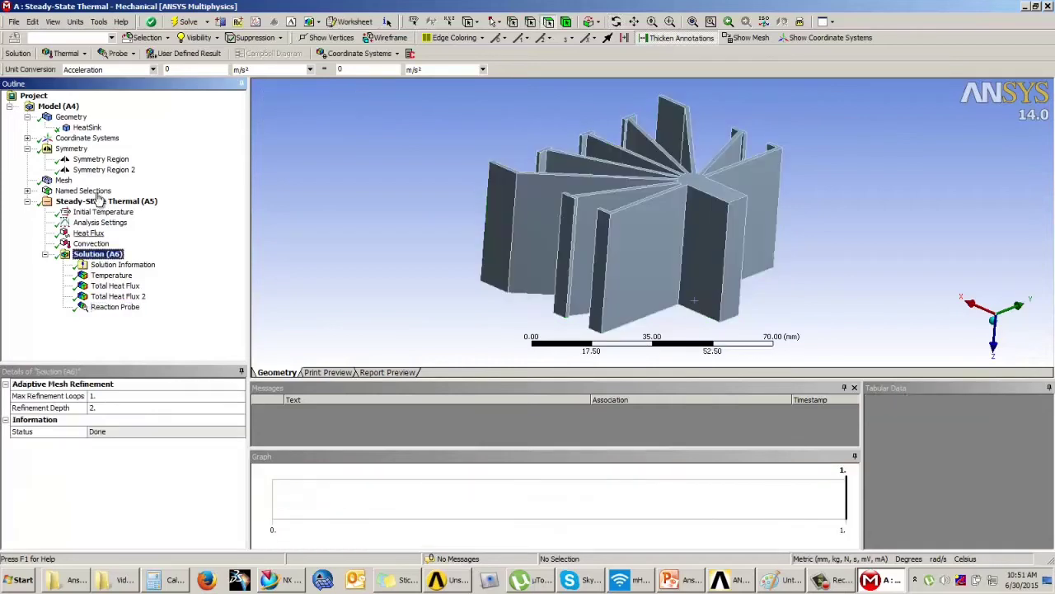
{"action": "left_click", "coordinate": [76, 54]}
{"action": "left_click", "coordinate": [420, 292]}
{"action": "middle_click_drag", "start_coordinate": [466, 212], "coordinate": [620, 250]}
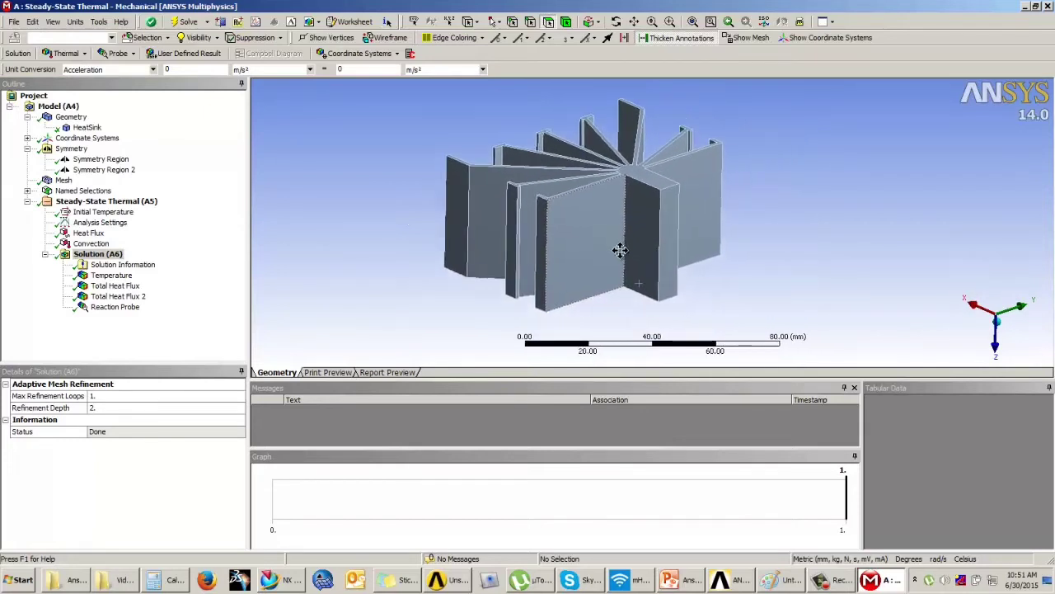
{"action": "scroll", "coordinate": [665, 280], "scroll_direction": "up", "scroll_amount": 2}
{"action": "scroll", "coordinate": [682, 287], "scroll_direction": "down", "scroll_amount": 2}
{"action": "scroll", "coordinate": [672, 283], "scroll_direction": "down", "scroll_amount": 4}
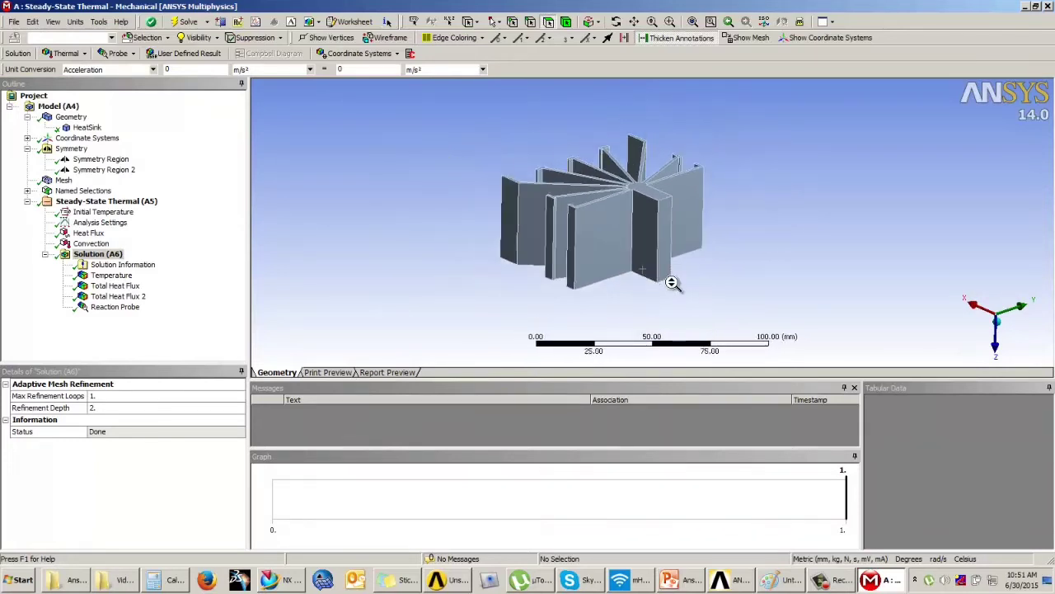
{"action": "scroll", "coordinate": [672, 283], "scroll_direction": "up", "scroll_amount": 2}
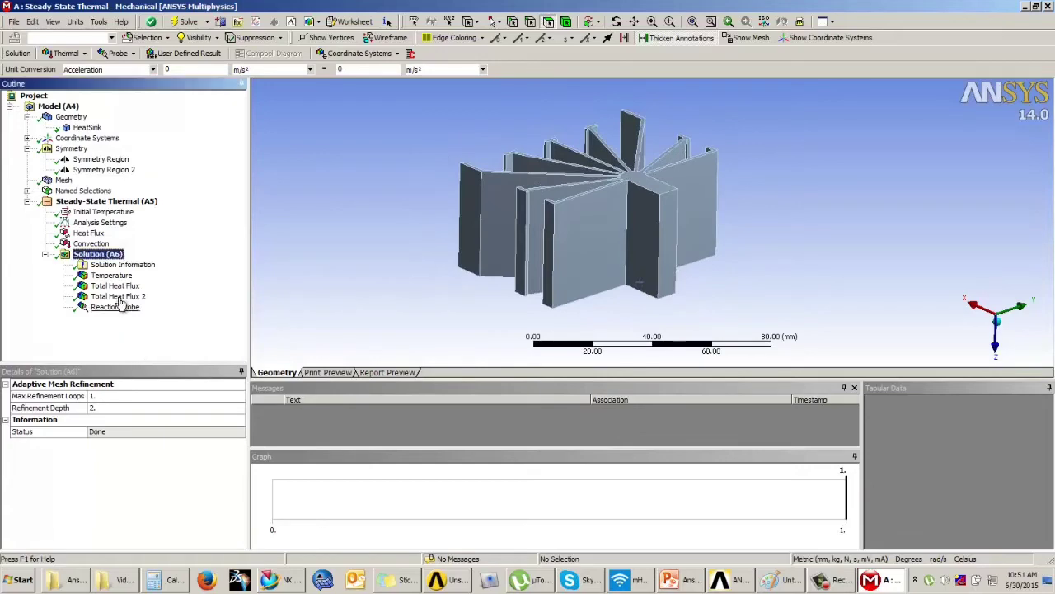
Step: Review the Total Heat Flux, Total Heat Flux 2 and Reaction Probe results one after another
{"action": "left_click", "coordinate": [115, 285]}
{"action": "left_click", "coordinate": [117, 296]}
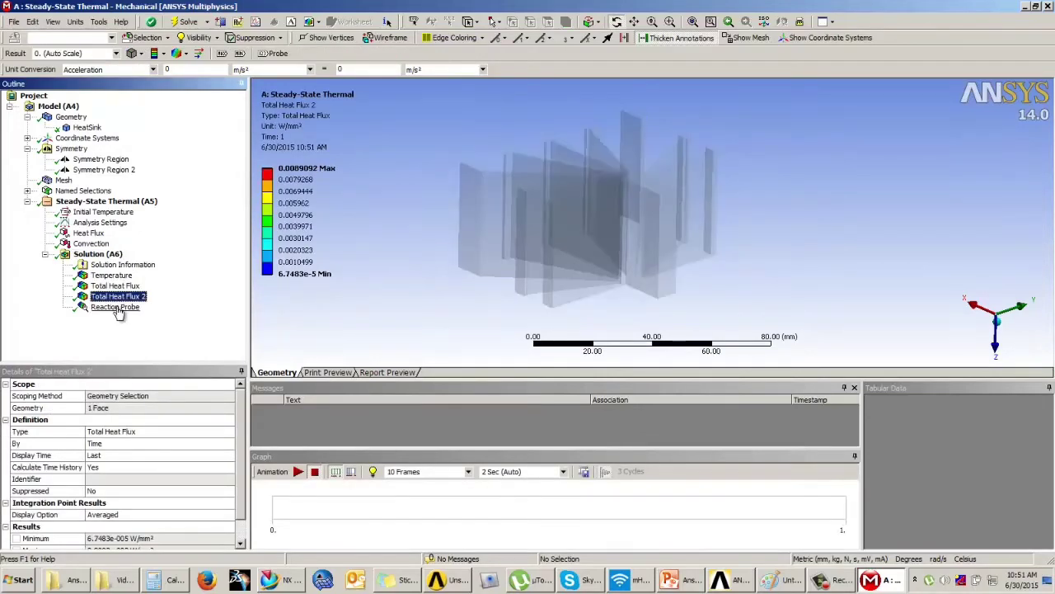
{"action": "left_click", "coordinate": [116, 306]}
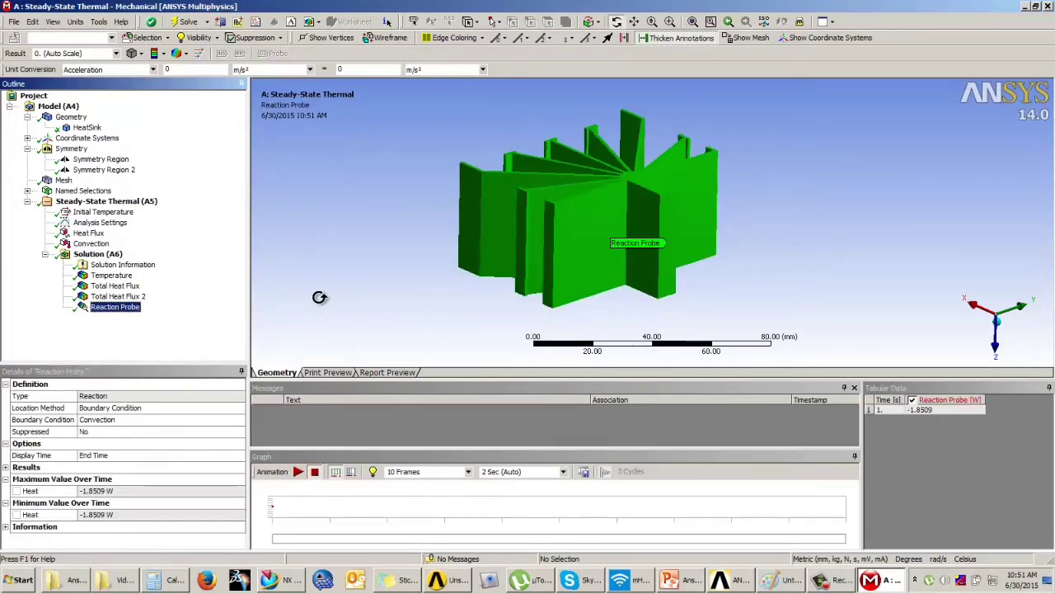
{"action": "middle_click_drag", "start_coordinate": [347, 286], "coordinate": [396, 293], "text": "ctrl"}
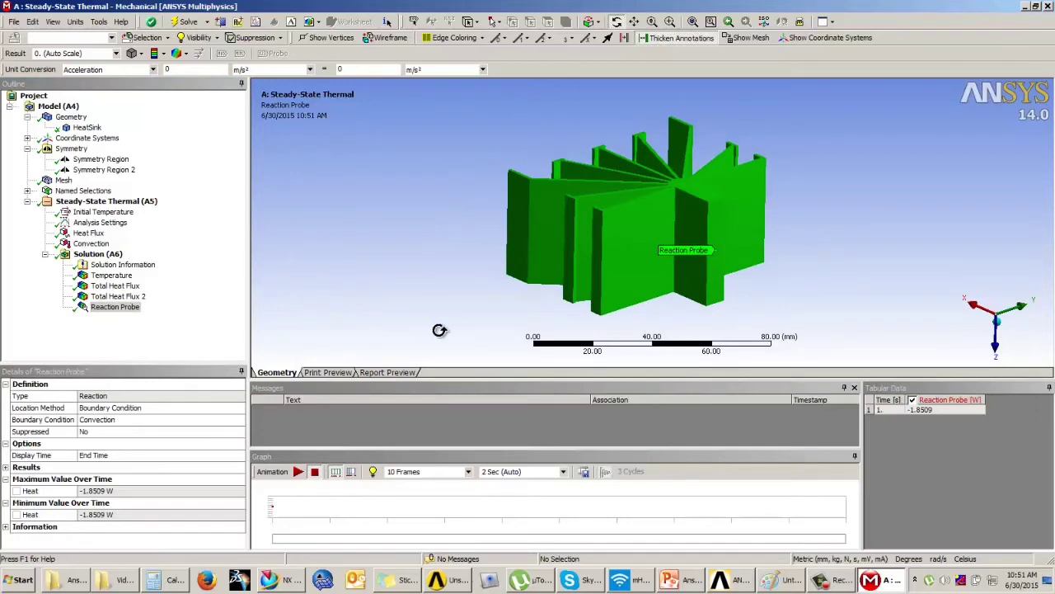
{"action": "left_click", "coordinate": [837, 584]}
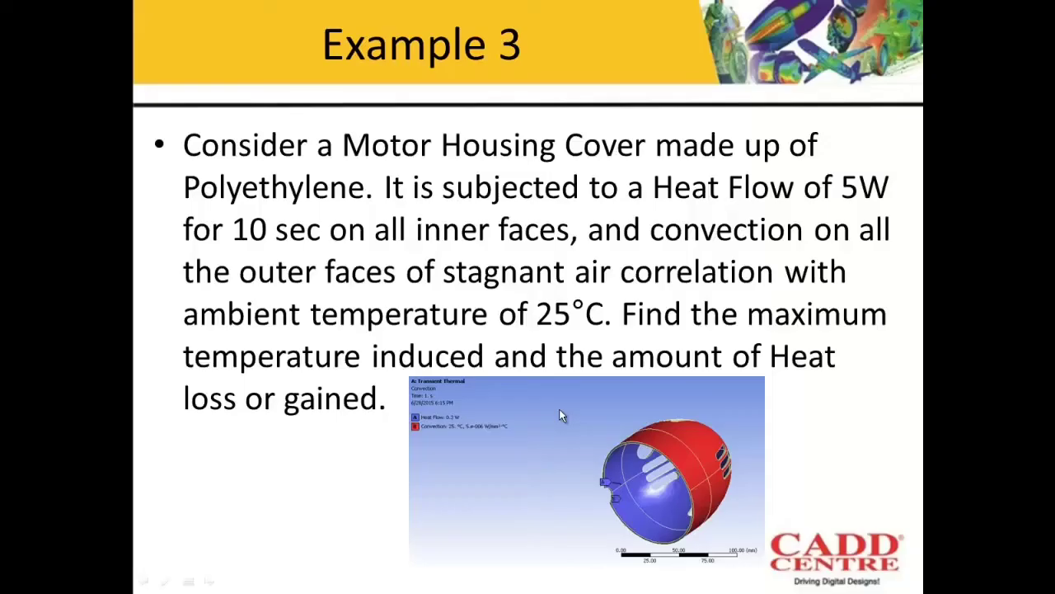
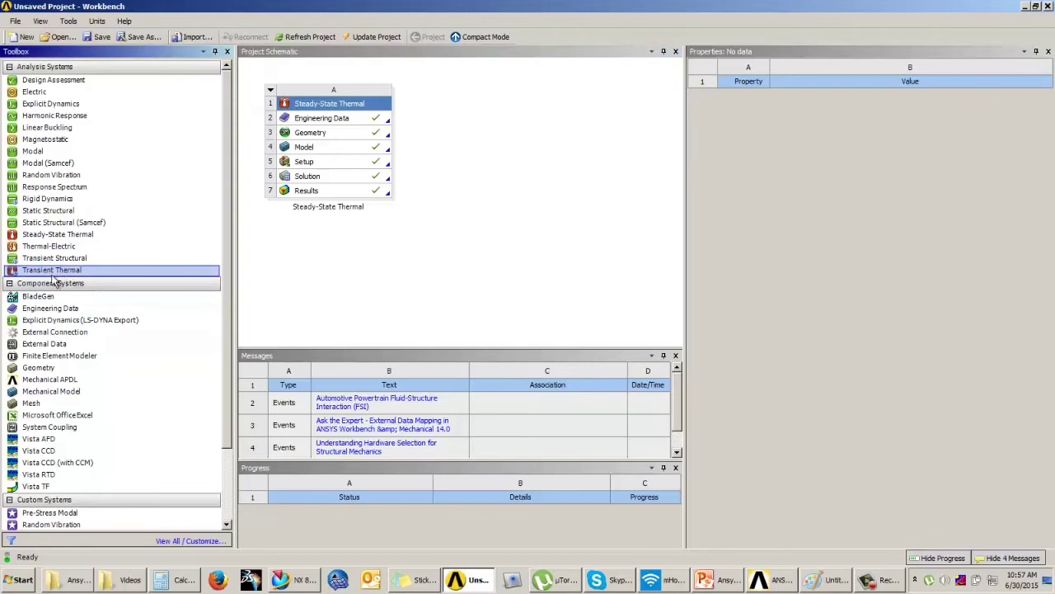
Step: Add a standalone Transient Thermal system to the project schematic beside the Steady-State Thermal system
{"action": "left_click_drag", "start_coordinate": [52, 276], "coordinate": [503, 230]}
{"action": "left_click", "coordinate": [504, 233]}
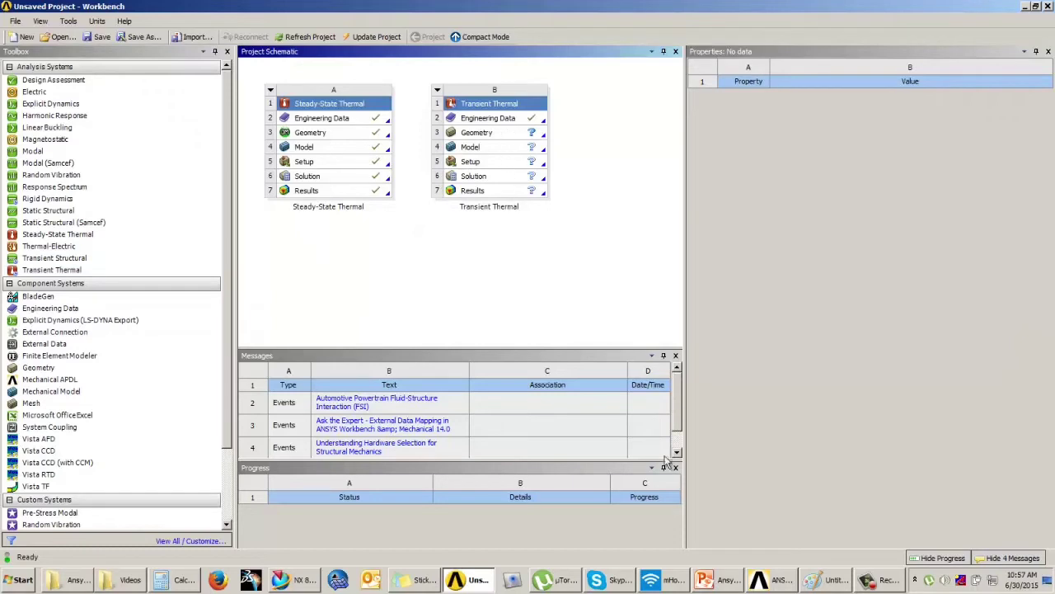
Step: Add Polyethylene from the General Materials library to the Transient Thermal system's engineering data and return to the project
{"action": "left_click", "coordinate": [498, 120]}
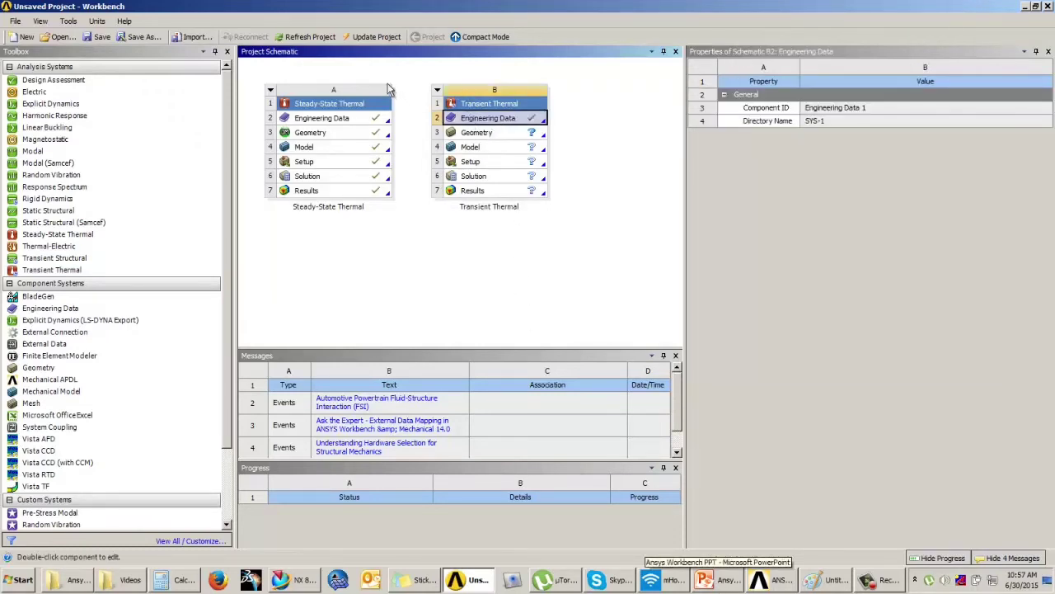
{"action": "double_click", "coordinate": [488, 122]}
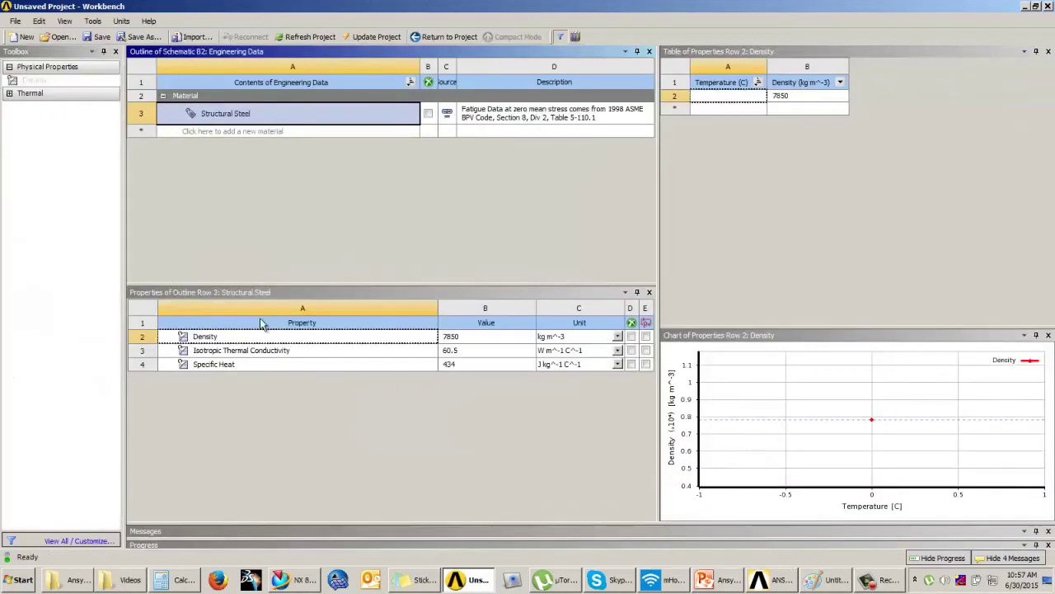
{"action": "left_click", "coordinate": [574, 37]}
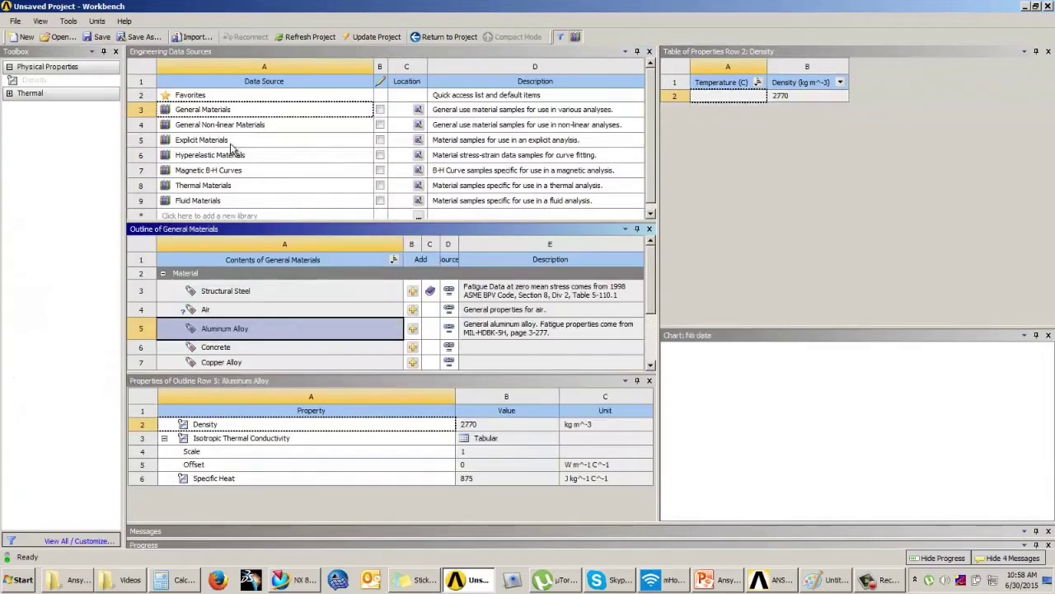
{"action": "left_click_drag", "start_coordinate": [651, 272], "coordinate": [650, 332]}
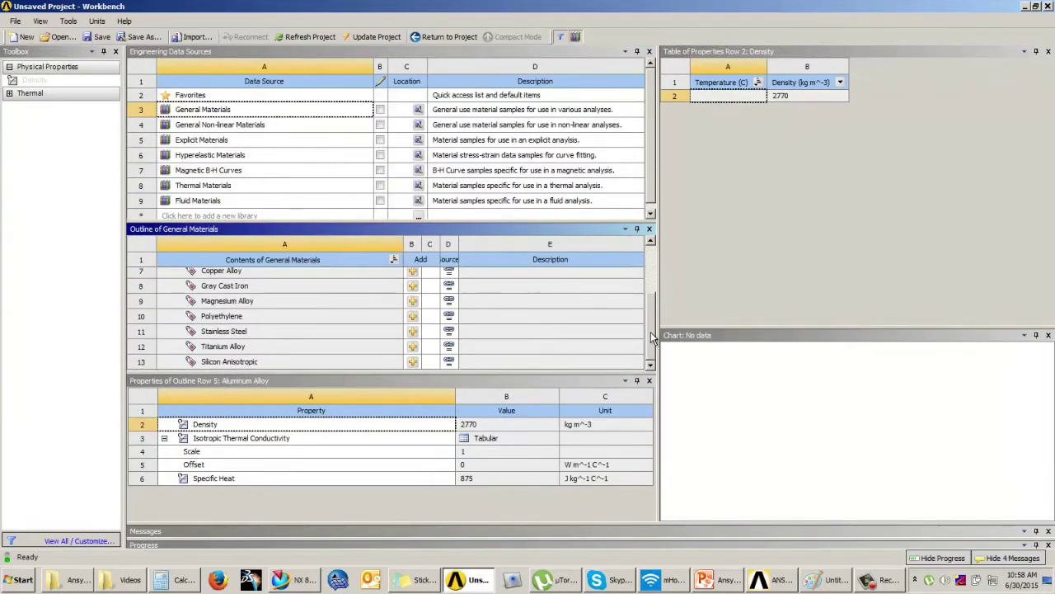
{"action": "left_click", "coordinate": [254, 317]}
{"action": "left_click", "coordinate": [412, 317]}
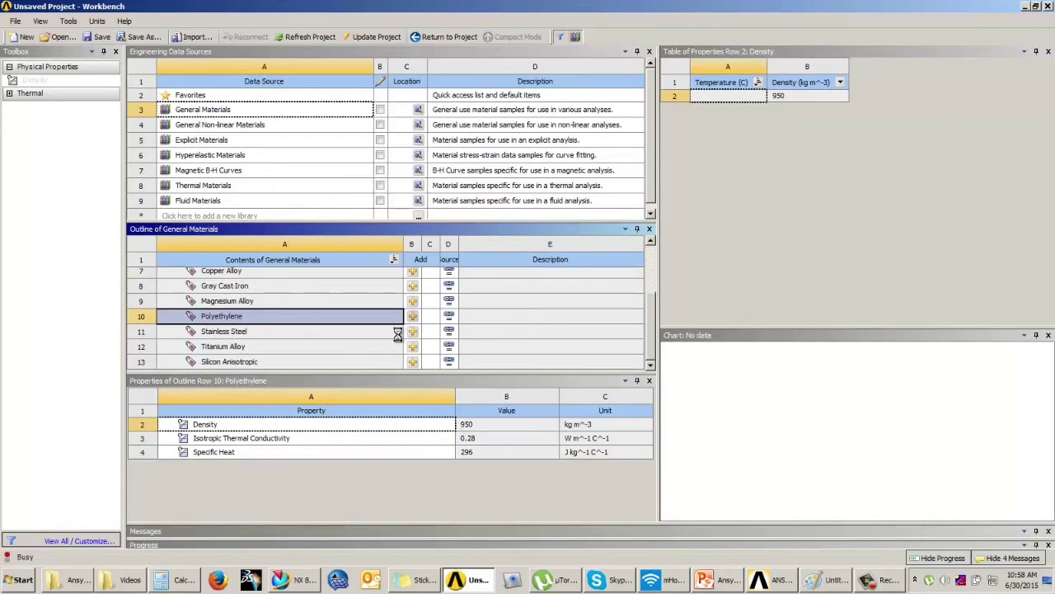
{"action": "left_click", "coordinate": [446, 38]}
Step: Check the thermal properties of Polyethylene in the Transient Thermal system's engineering data and return to the project
{"action": "double_click", "coordinate": [502, 117]}
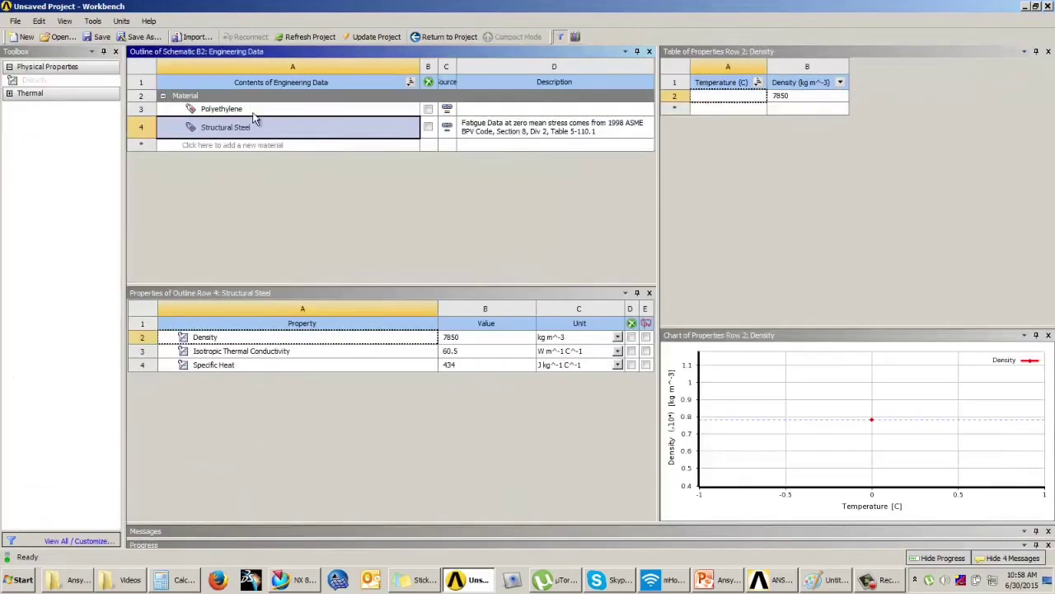
{"action": "left_click", "coordinate": [254, 110]}
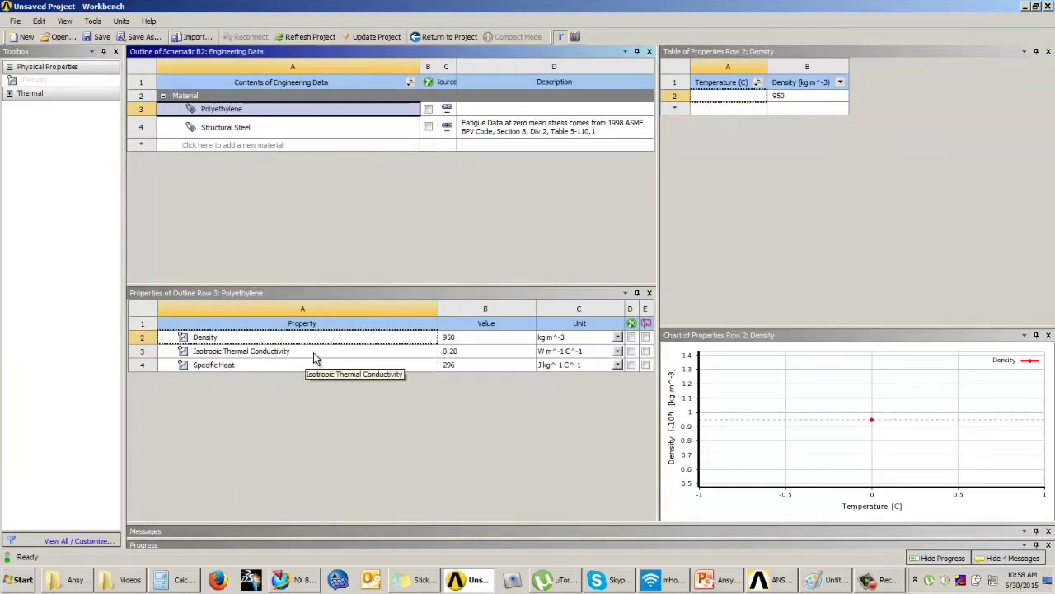
{"action": "left_click", "coordinate": [450, 36]}
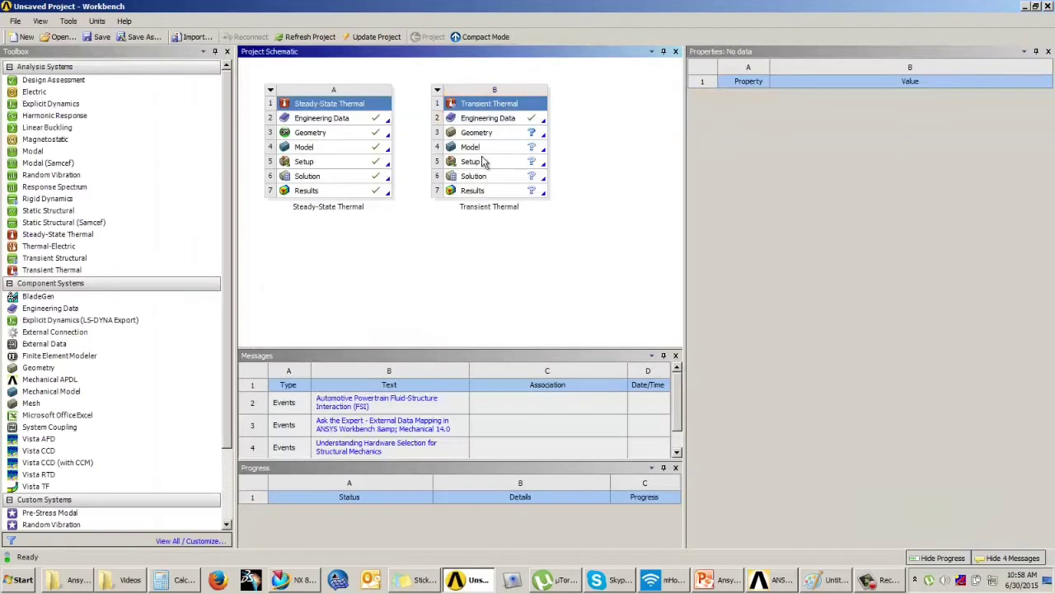
Step: Import housing_rear_transientthermal.stp as the geometry of the Transient Thermal system
{"action": "left_click", "coordinate": [487, 133]}
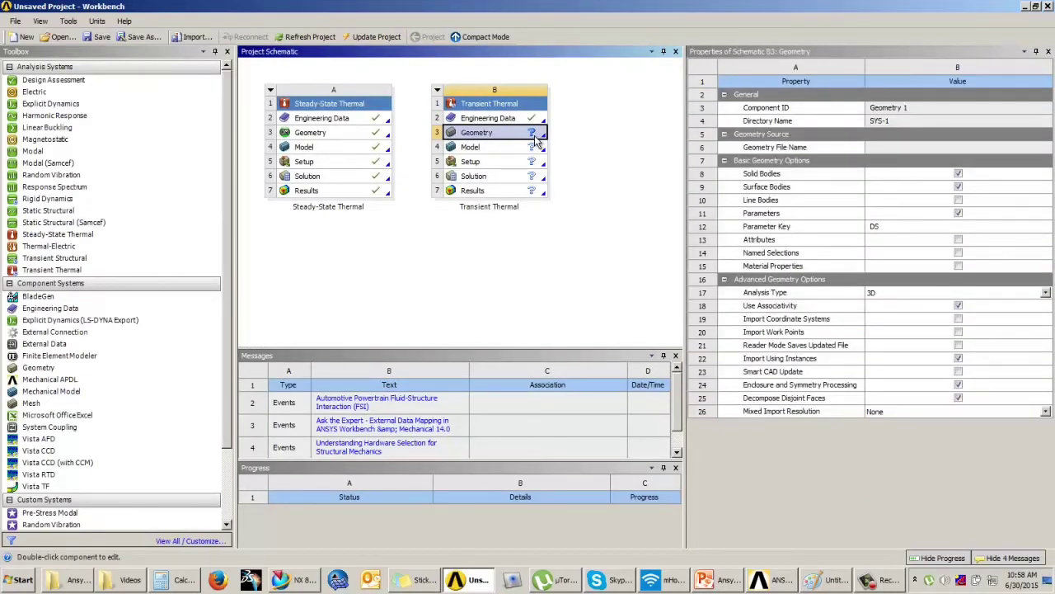
{"action": "right_click", "coordinate": [493, 135]}
{"action": "mouse_move", "coordinate": [577, 156]}
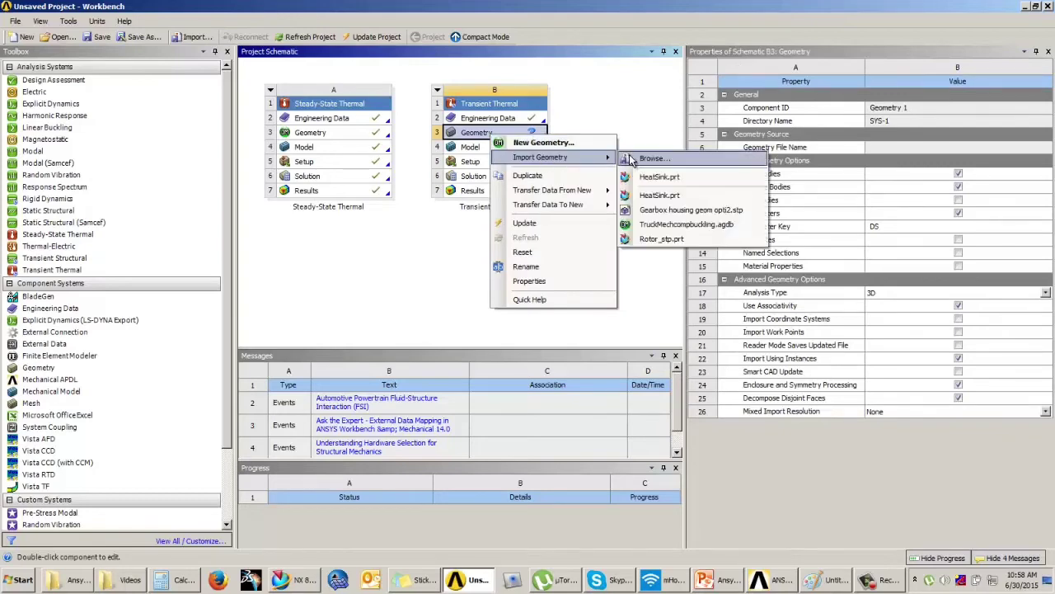
{"action": "left_click", "coordinate": [632, 159]}
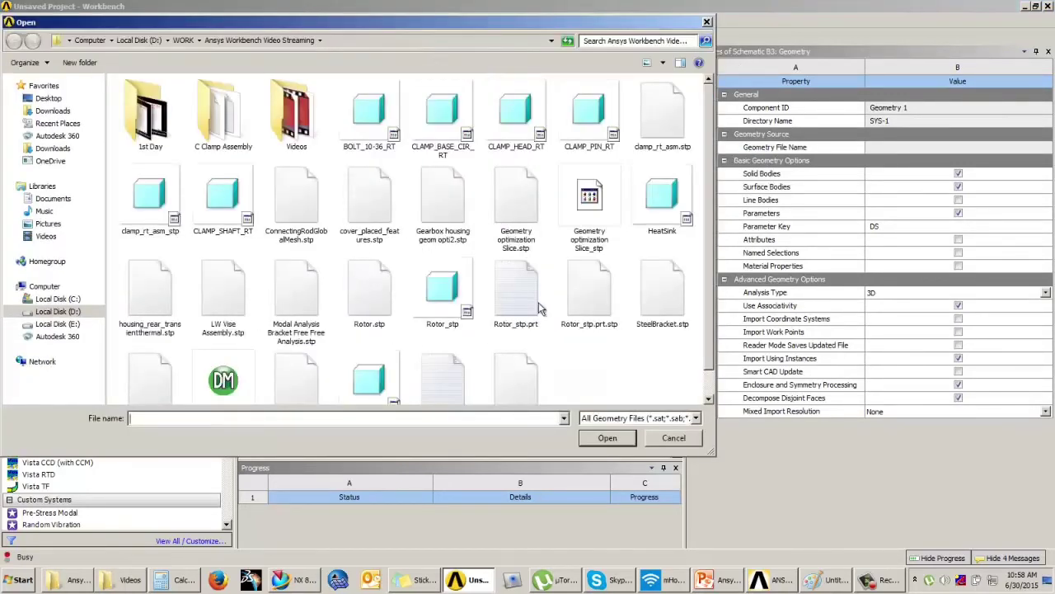
{"action": "left_click_drag", "start_coordinate": [709, 229], "coordinate": [710, 273]}
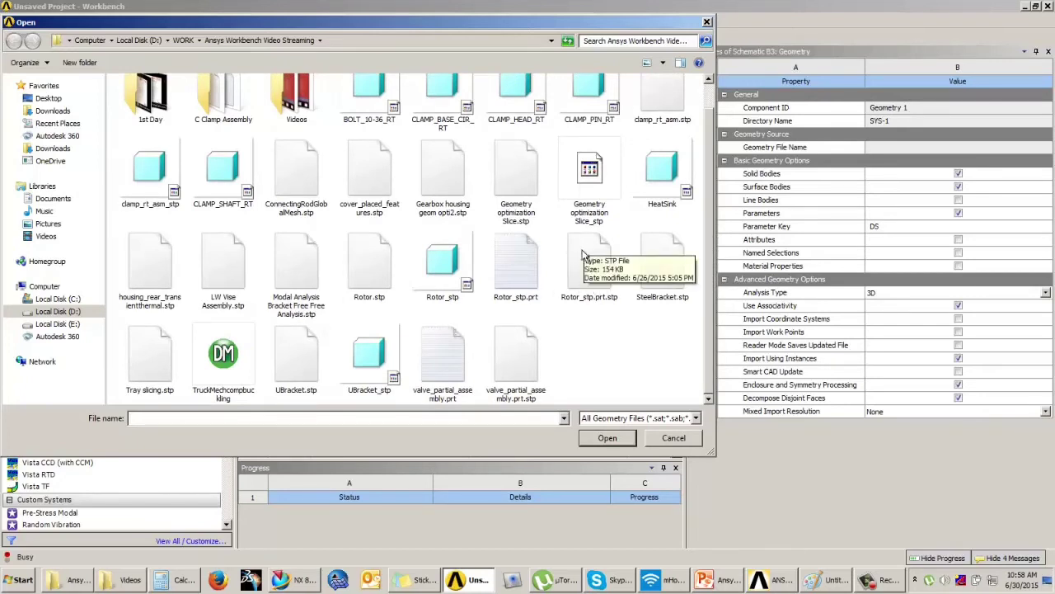
{"action": "left_click", "coordinate": [871, 583]}
{"action": "left_click", "coordinate": [614, 330]}
{"action": "left_click", "coordinate": [164, 297]}
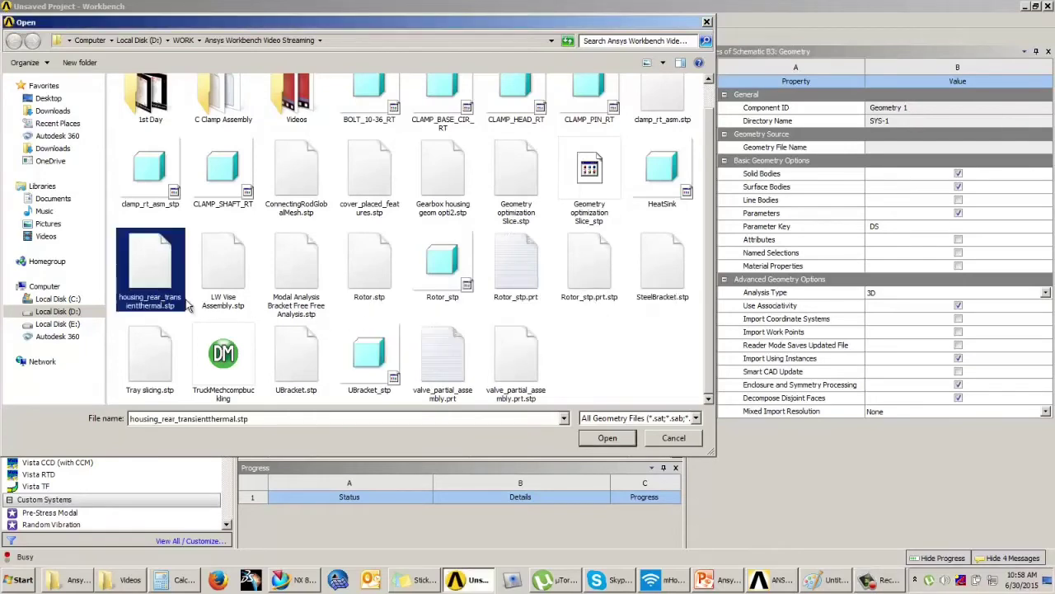
{"action": "left_click", "coordinate": [607, 439]}
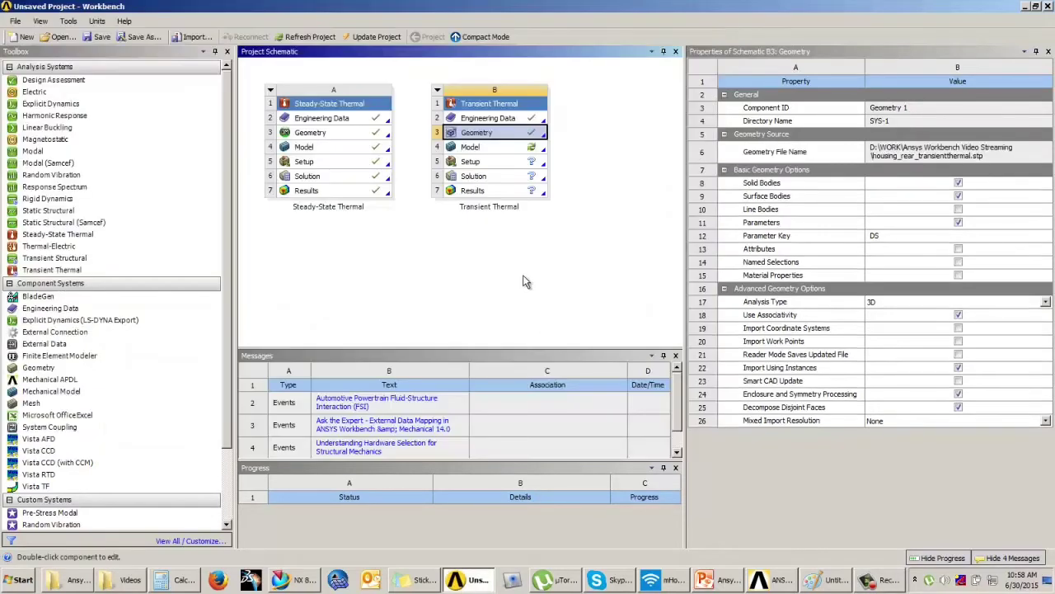
Step: Open the Transient Thermal geometry in DesignModeler with millimeter as the length unit and inspect the housing inside and out
{"action": "left_click", "coordinate": [525, 262]}
{"action": "left_click", "coordinate": [506, 137]}
{"action": "double_click", "coordinate": [508, 141]}
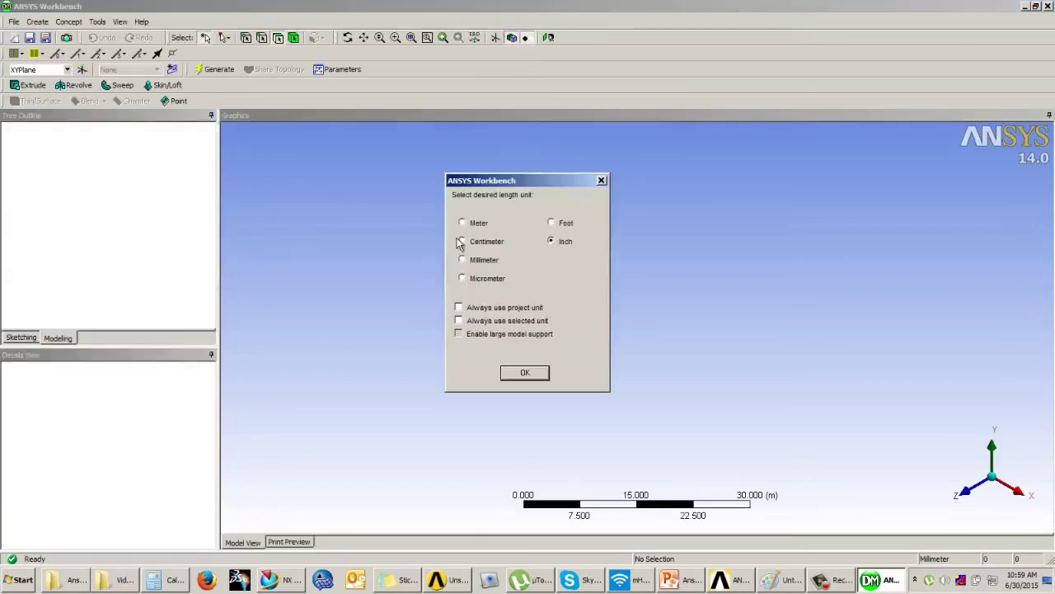
{"action": "left_click", "coordinate": [463, 260]}
{"action": "left_click", "coordinate": [523, 373]}
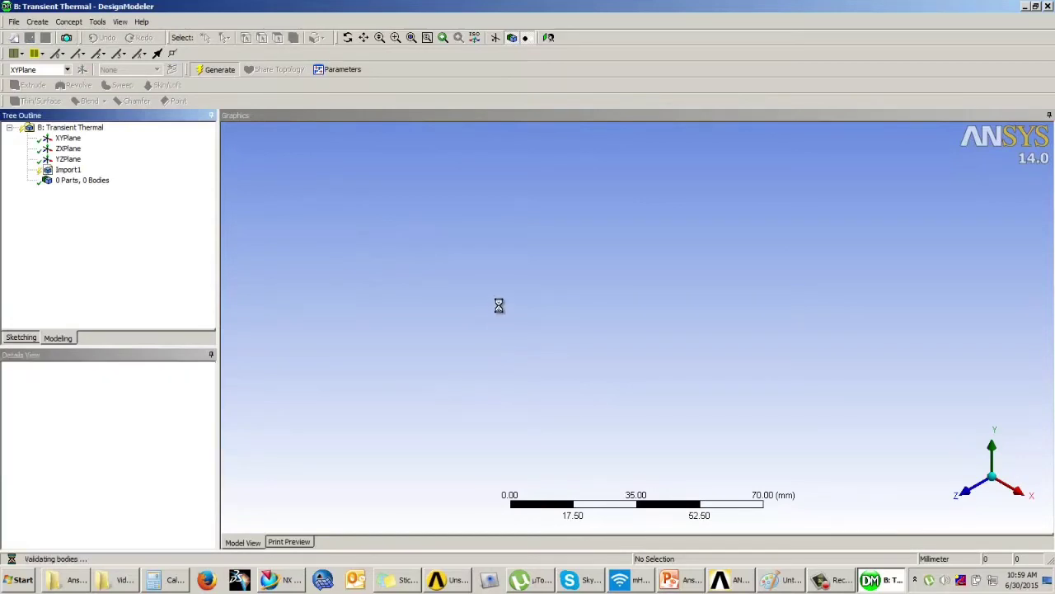
{"action": "middle_click_drag", "start_coordinate": [513, 299], "coordinate": [514, 231]}
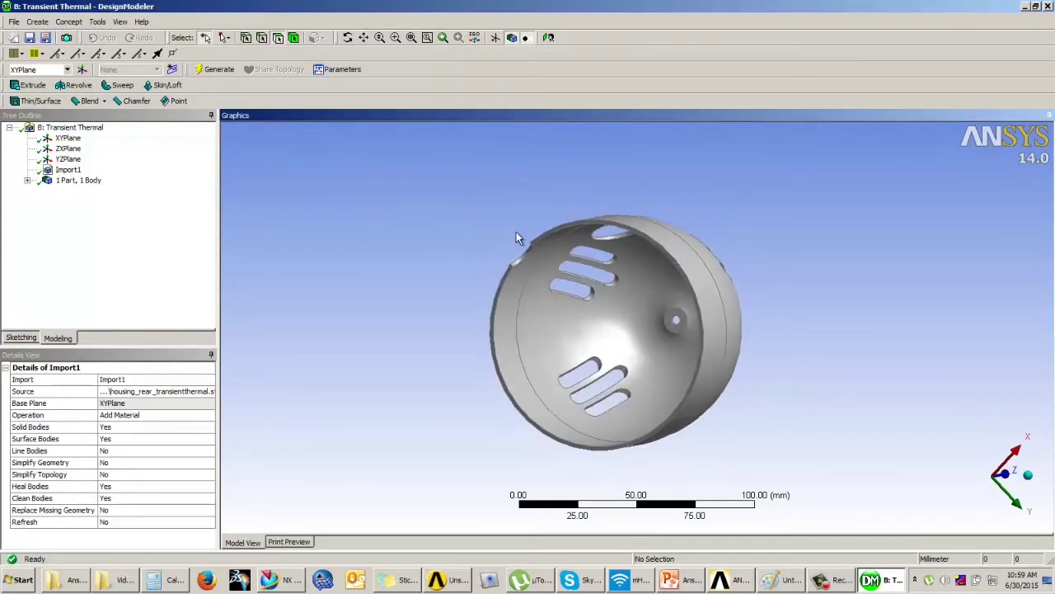
{"action": "scroll", "coordinate": [611, 260], "scroll_direction": "up", "scroll_amount": 2}
{"action": "middle_click_drag", "start_coordinate": [611, 260], "coordinate": [646, 321]}
{"action": "scroll", "coordinate": [597, 272], "scroll_direction": "up", "scroll_amount": 3}
{"action": "scroll", "coordinate": [758, 275], "scroll_direction": "down", "scroll_amount": 3}
{"action": "scroll", "coordinate": [647, 321], "scroll_direction": "up", "scroll_amount": 1}
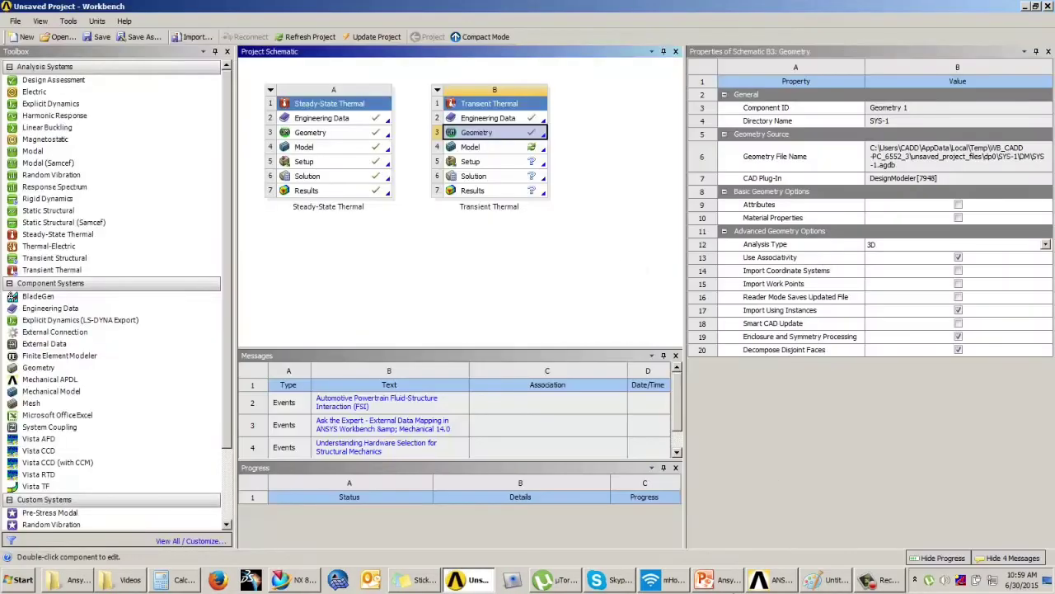
Step: Check the Example 3 problem statement in the PowerPoint presentation and open the Transient Thermal system's model in Mechanical
{"action": "left_click", "coordinate": [723, 580]}
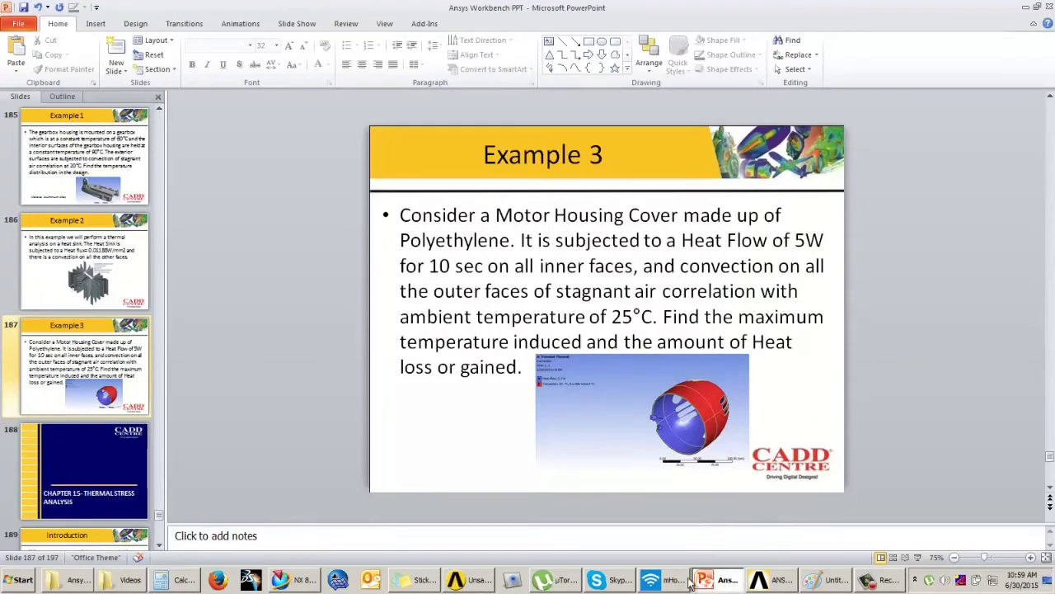
{"action": "left_click", "coordinate": [467, 579]}
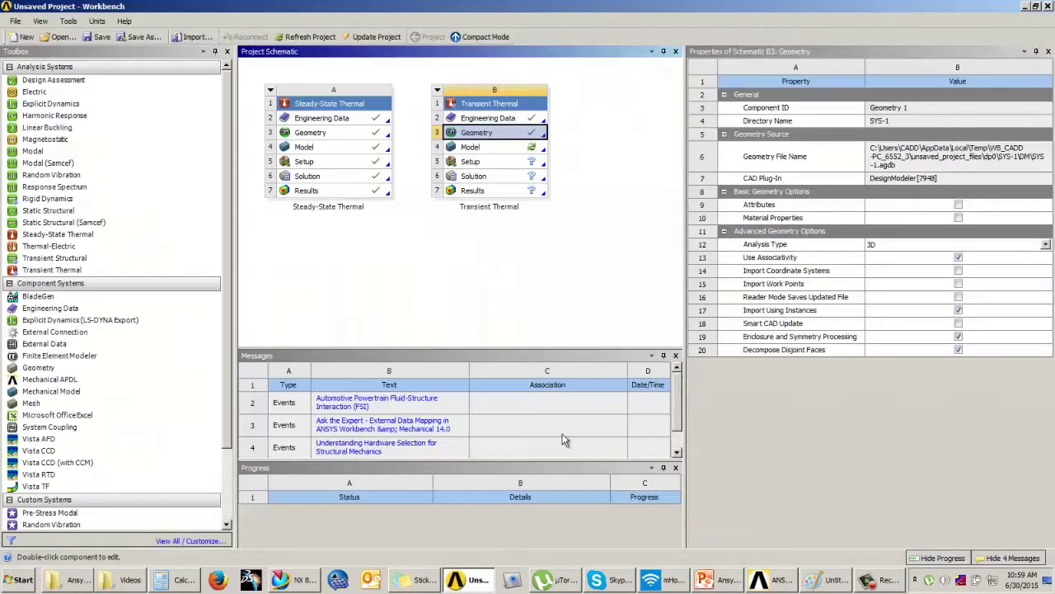
{"action": "left_click", "coordinate": [511, 154]}
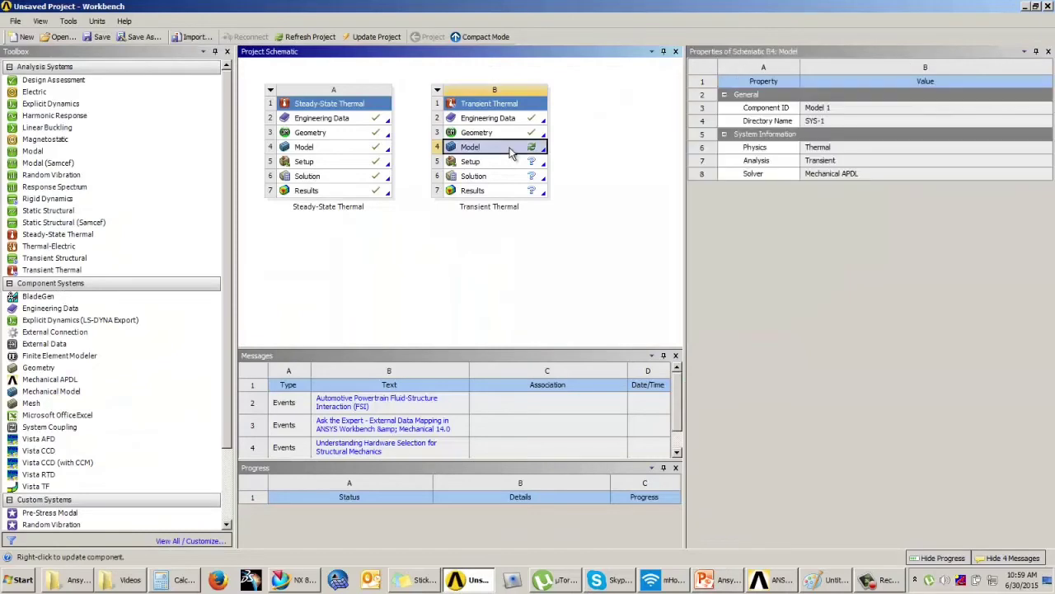
{"action": "double_click", "coordinate": [509, 149]}
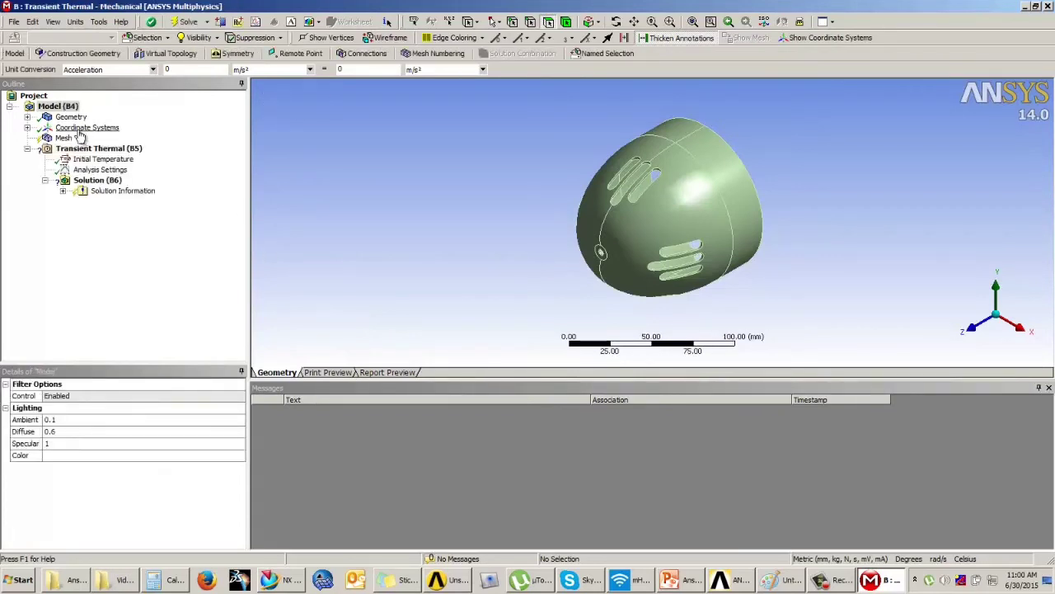
Step: Assign Polyethylene as the material of the HOUSING_REAR body
{"action": "left_click", "coordinate": [27, 116]}
{"action": "left_click", "coordinate": [71, 130]}
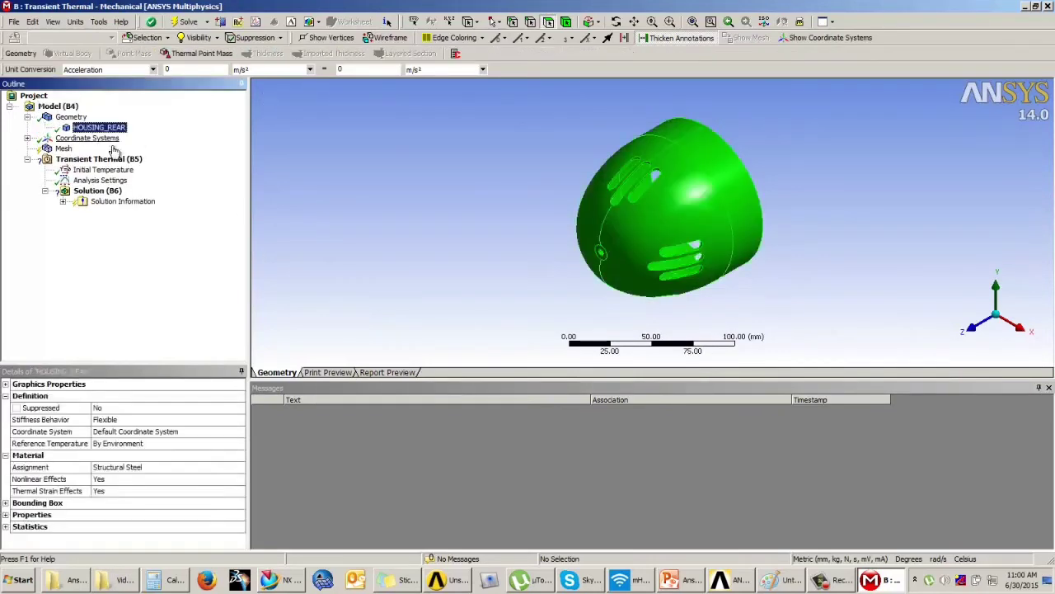
{"action": "left_click", "coordinate": [221, 468]}
{"action": "left_click", "coordinate": [240, 467]}
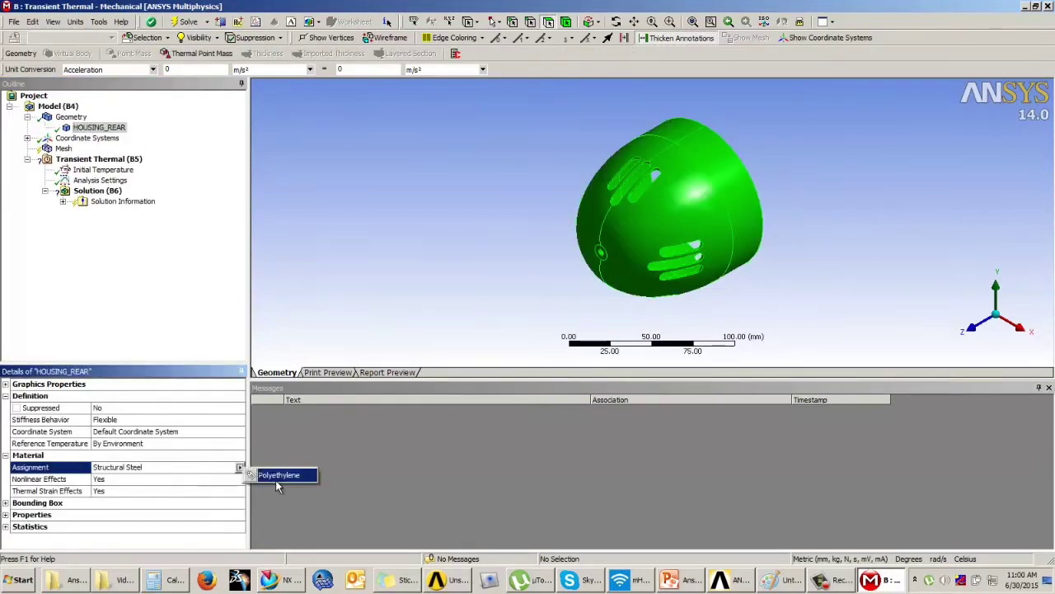
{"action": "left_click", "coordinate": [278, 478]}
{"action": "middle_click_drag", "start_coordinate": [466, 255], "coordinate": [460, 234]}
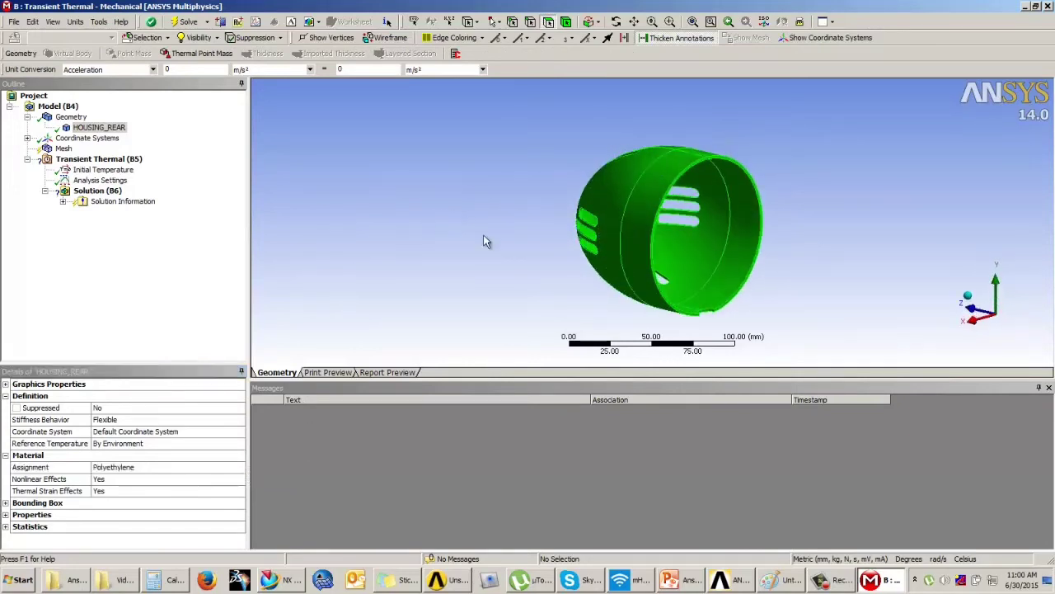
Step: Generate the housing's mesh with the default sizing settings and inspect it
{"action": "left_click", "coordinate": [63, 149]}
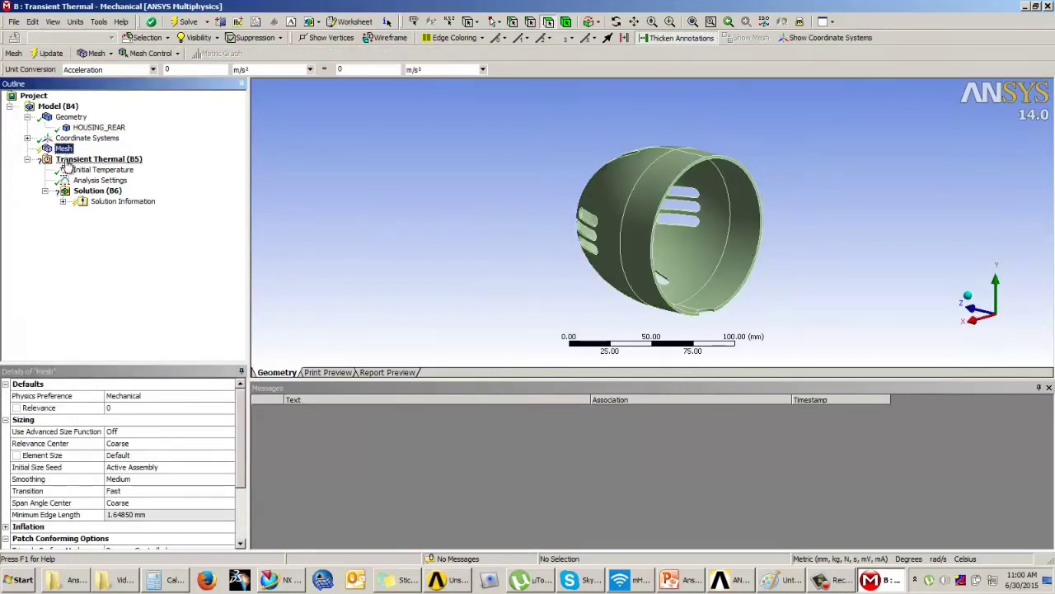
{"action": "left_click", "coordinate": [47, 53]}
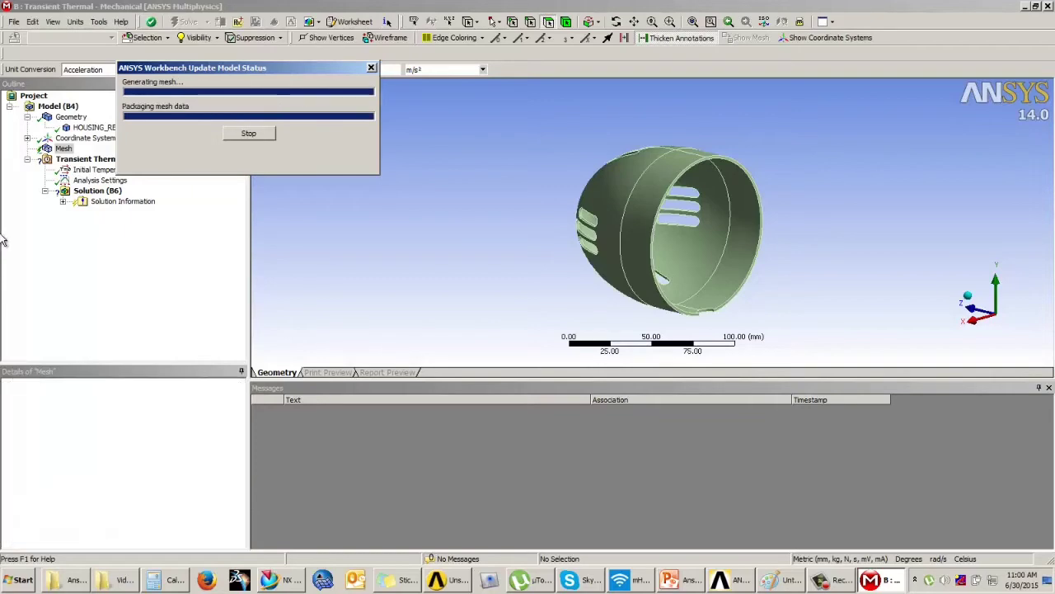
{"action": "middle_click_drag", "start_coordinate": [496, 237], "coordinate": [532, 239]}
Step: Set the mesh's advanced size function to On: Curvature, regenerate the mesh and inspect the housing
{"action": "left_click", "coordinate": [195, 433]}
{"action": "left_click", "coordinate": [229, 431]}
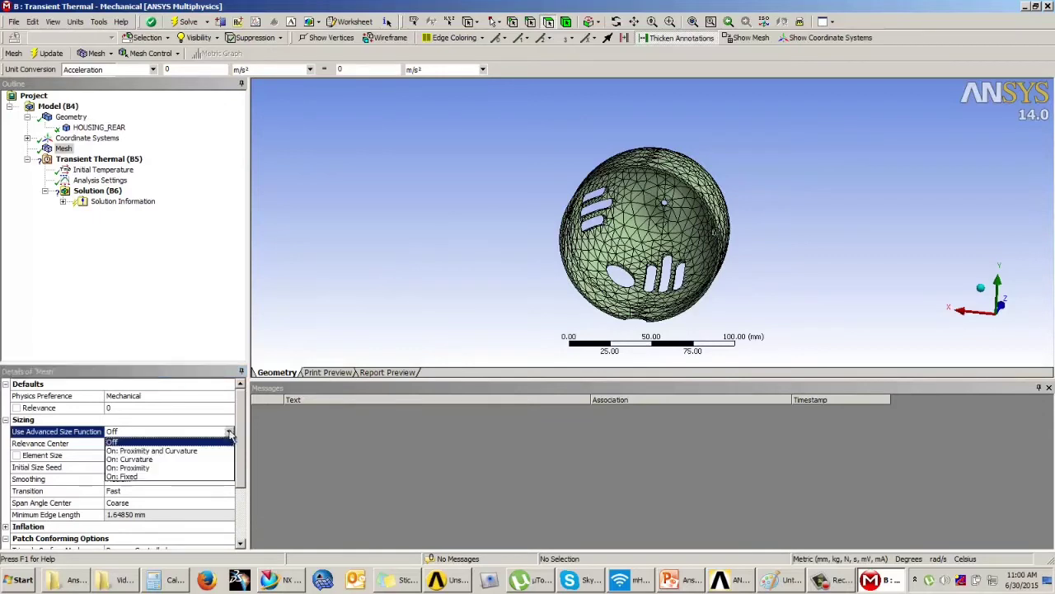
{"action": "left_click", "coordinate": [132, 459]}
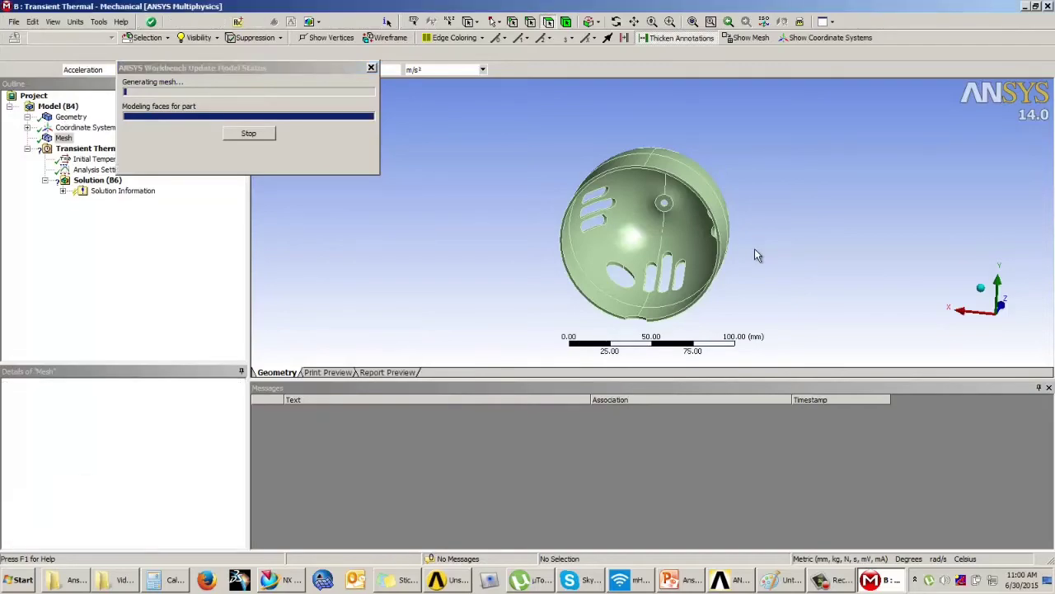
{"action": "middle_click_drag", "start_coordinate": [796, 223], "coordinate": [569, 244]}
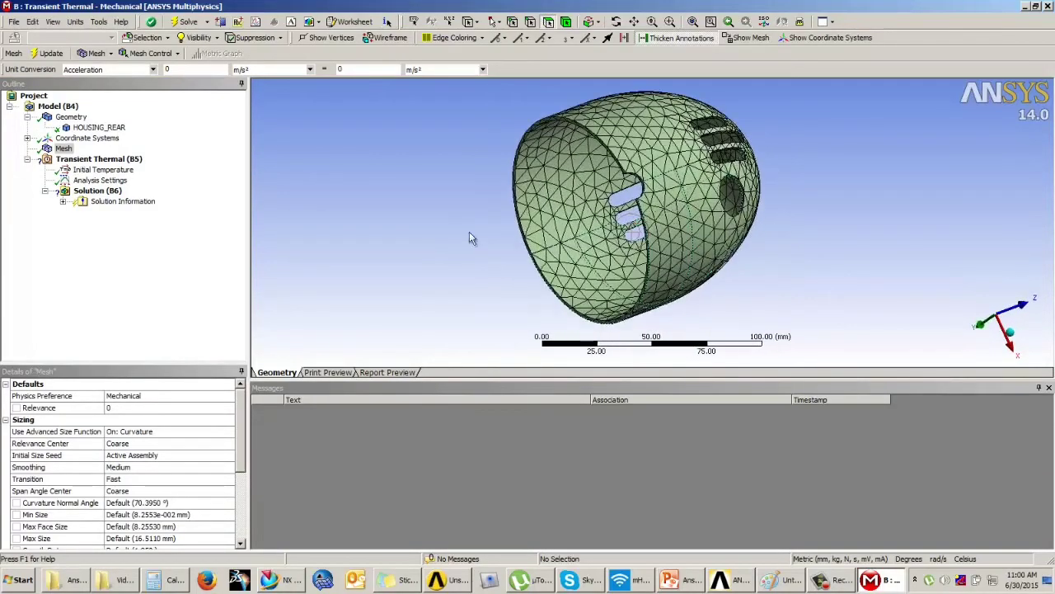
Step: Check the heat flow value and its duration in the Example 3 slide in PowerPoint and return to the Transient Thermal environment in Mechanical
{"action": "left_click", "coordinate": [80, 160]}
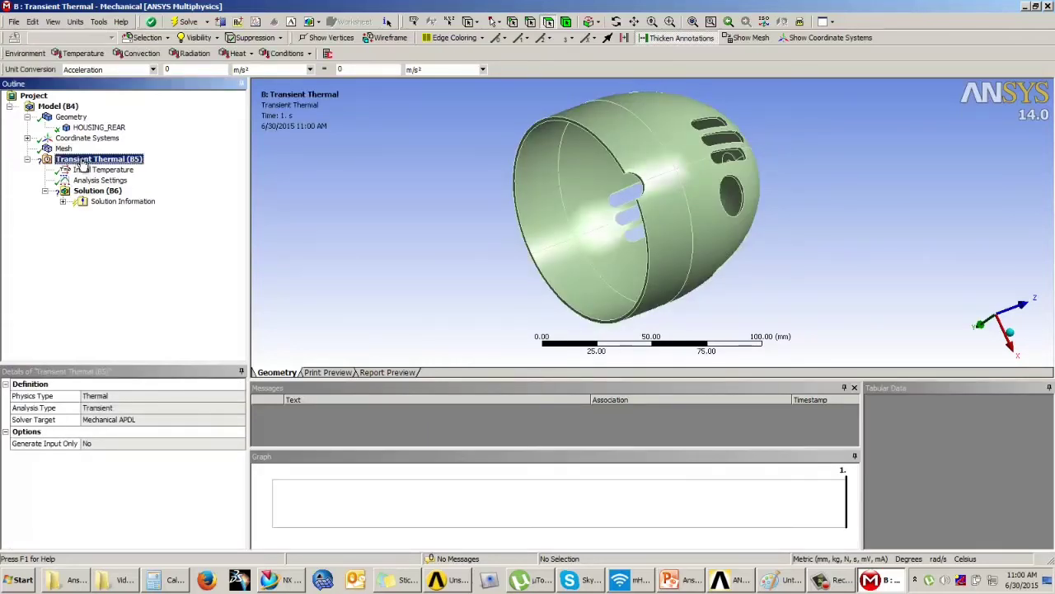
{"action": "middle_click_drag", "start_coordinate": [509, 183], "coordinate": [551, 183]}
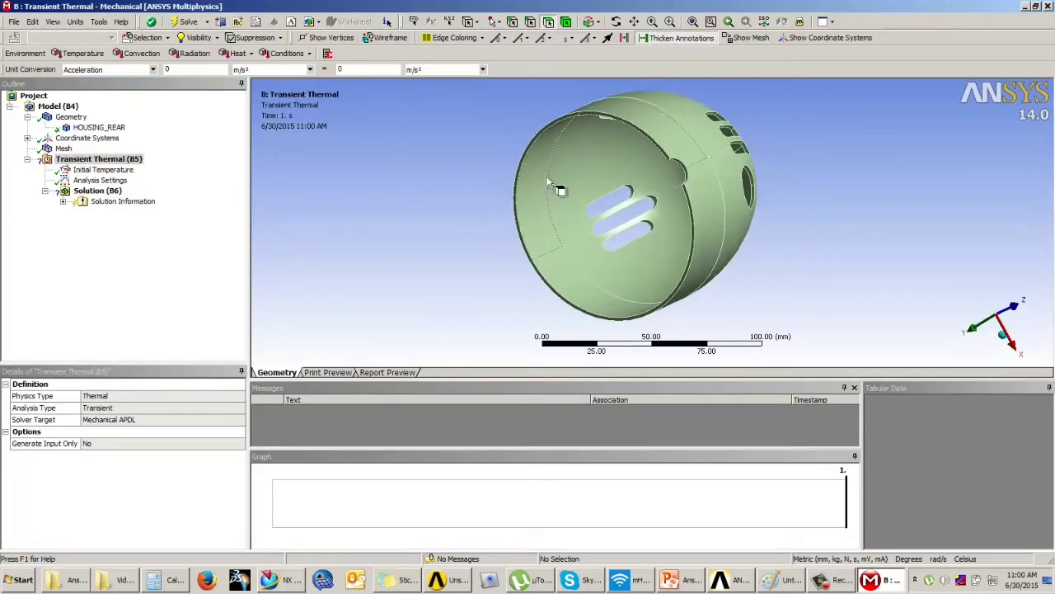
{"action": "left_click", "coordinate": [678, 580]}
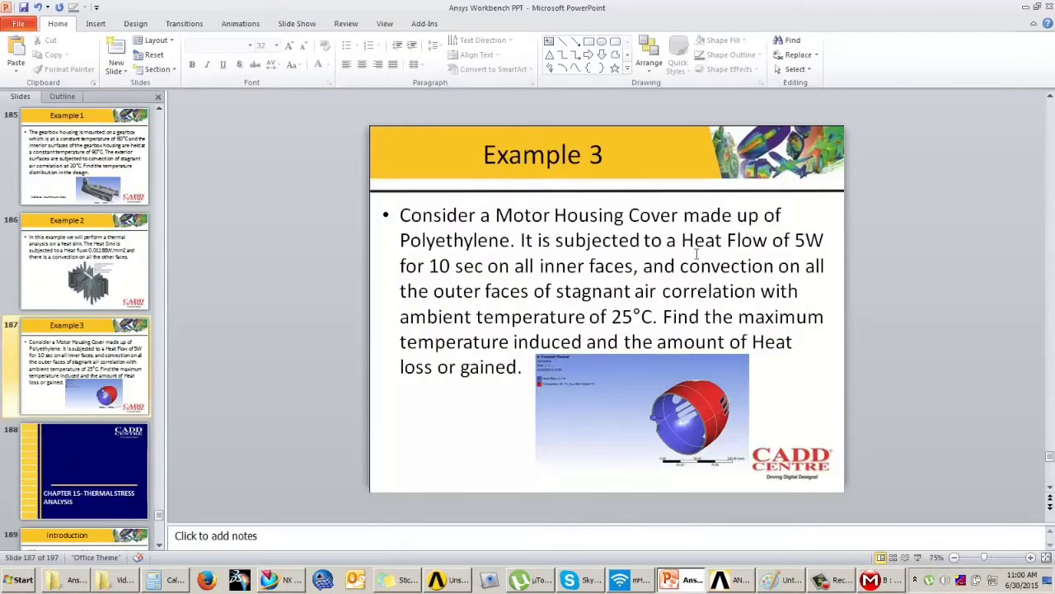
{"action": "left_click_drag", "start_coordinate": [685, 239], "coordinate": [816, 239]}
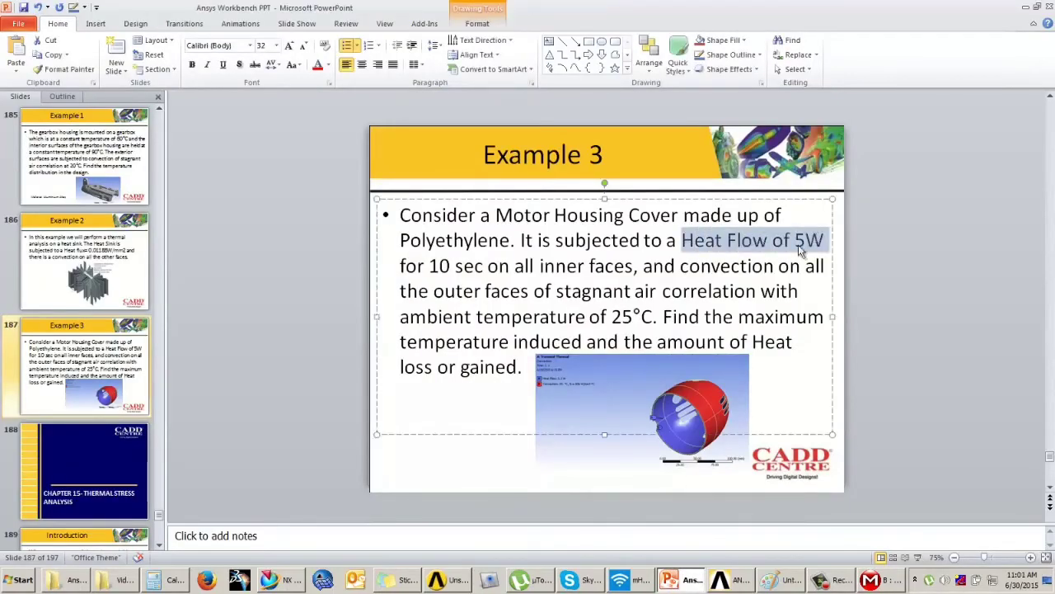
{"action": "left_click_drag", "start_coordinate": [401, 264], "coordinate": [478, 265]}
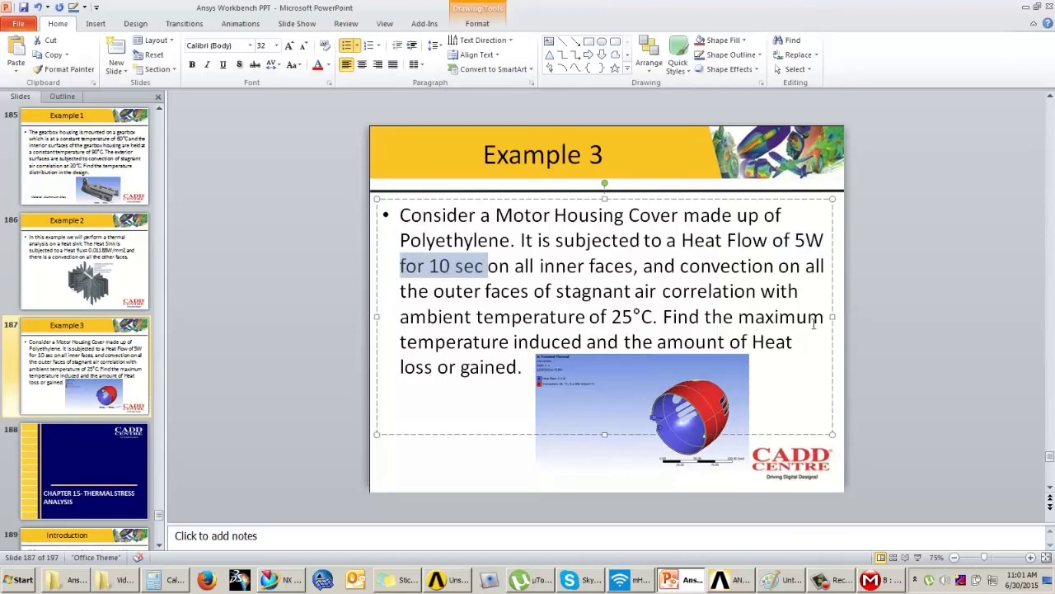
{"action": "left_click", "coordinate": [871, 303]}
{"action": "left_click", "coordinate": [871, 579]}
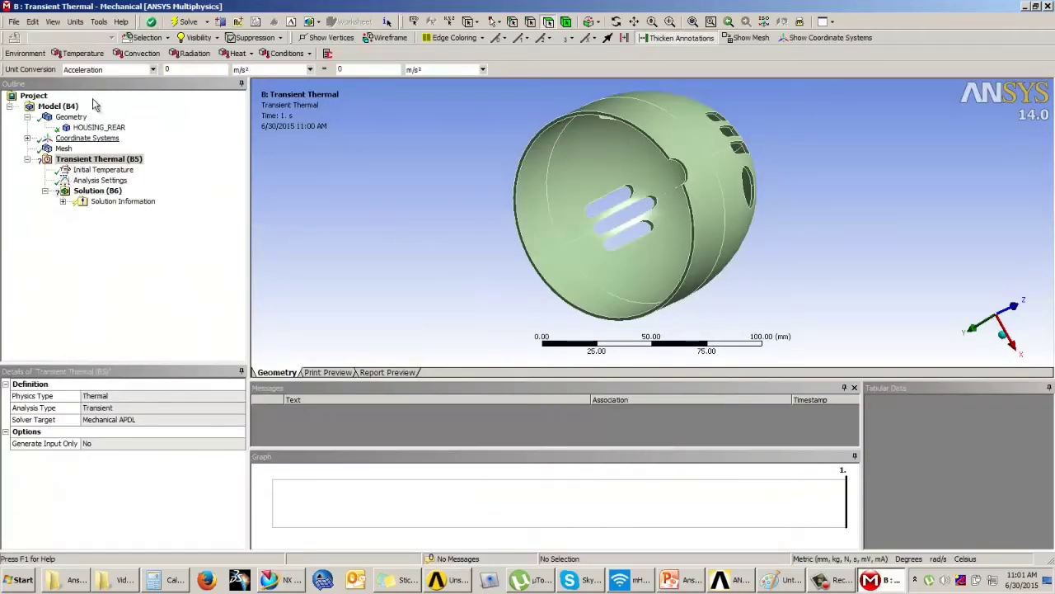
Step: Add a Heat Flow load to the transient analysis and scope it to the housing's five inner faces
{"action": "left_click", "coordinate": [238, 53]}
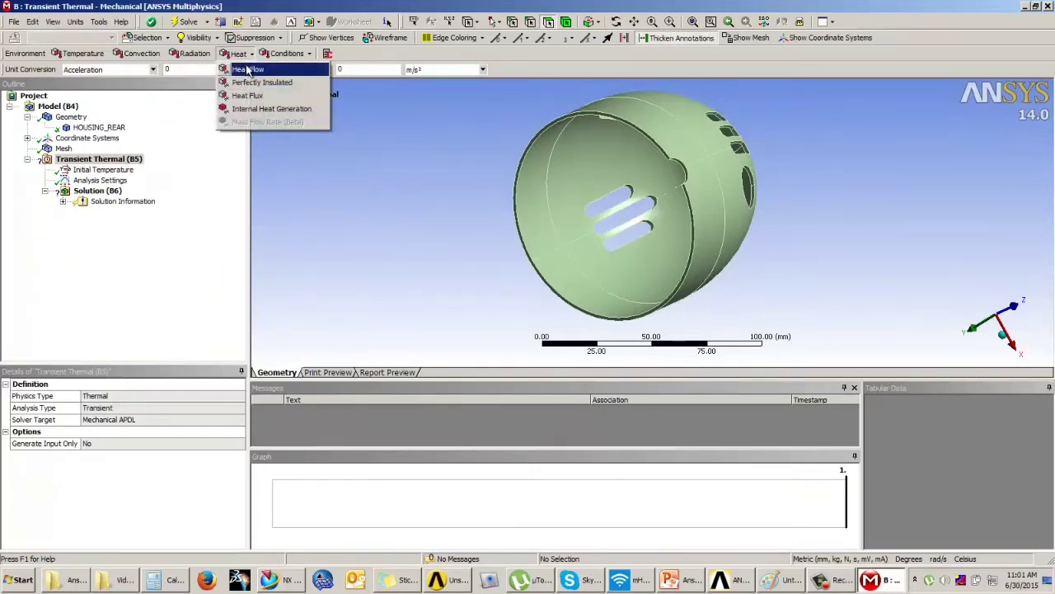
{"action": "left_click", "coordinate": [247, 69]}
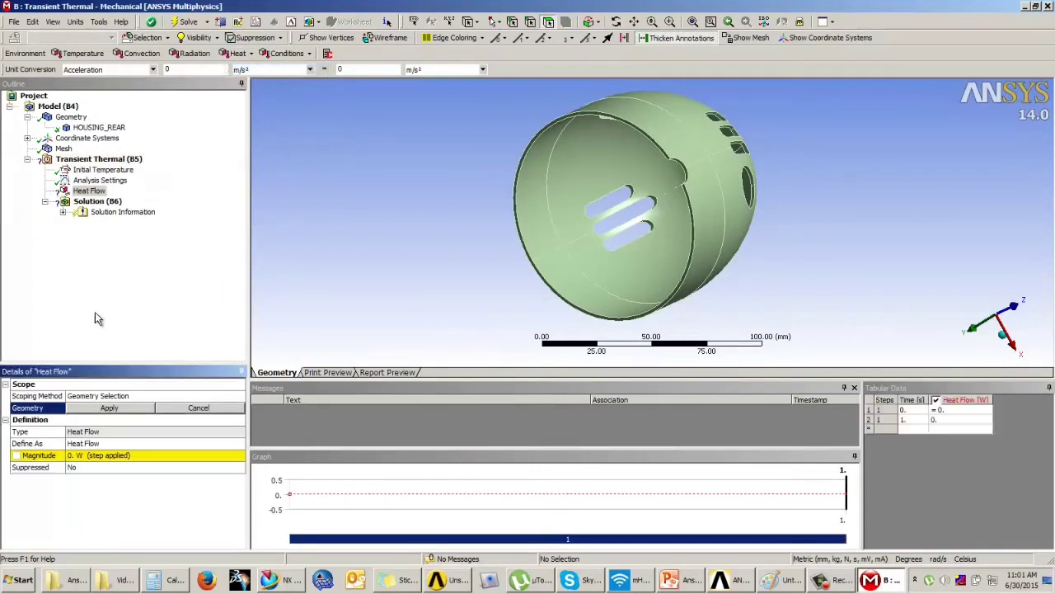
{"action": "left_click", "coordinate": [567, 190]}
{"action": "left_click", "coordinate": [550, 214], "text": "ctrl"}
{"action": "middle_click_drag", "start_coordinate": [550, 213], "coordinate": [688, 211]}
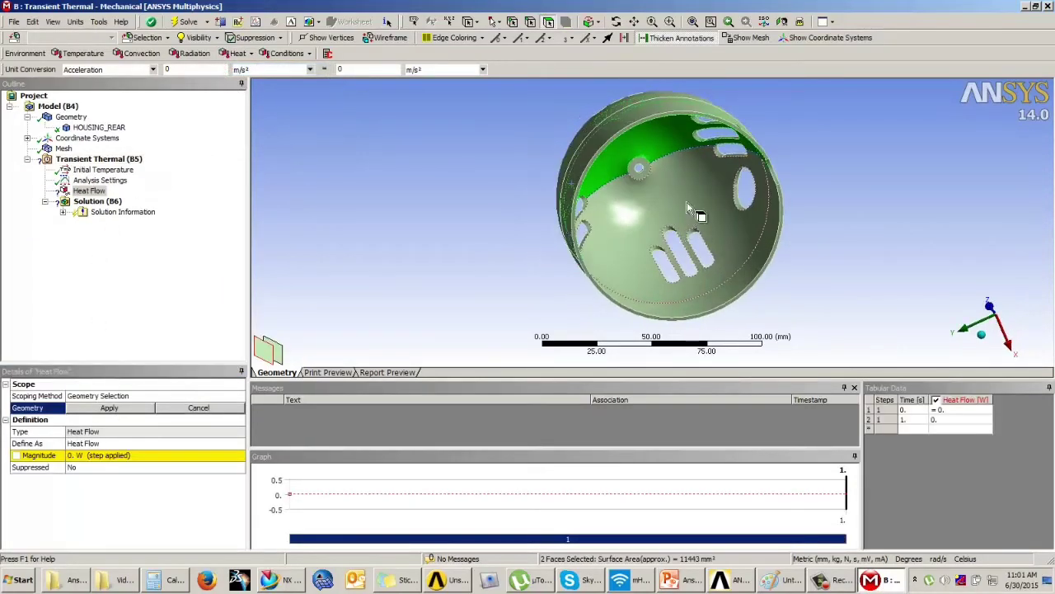
{"action": "left_click", "coordinate": [686, 210], "text": "ctrl"}
{"action": "left_click", "coordinate": [647, 310], "text": "ctrl"}
{"action": "middle_click_drag", "start_coordinate": [647, 309], "coordinate": [618, 221]}
{"action": "left_click", "coordinate": [674, 192], "text": "ctrl"}
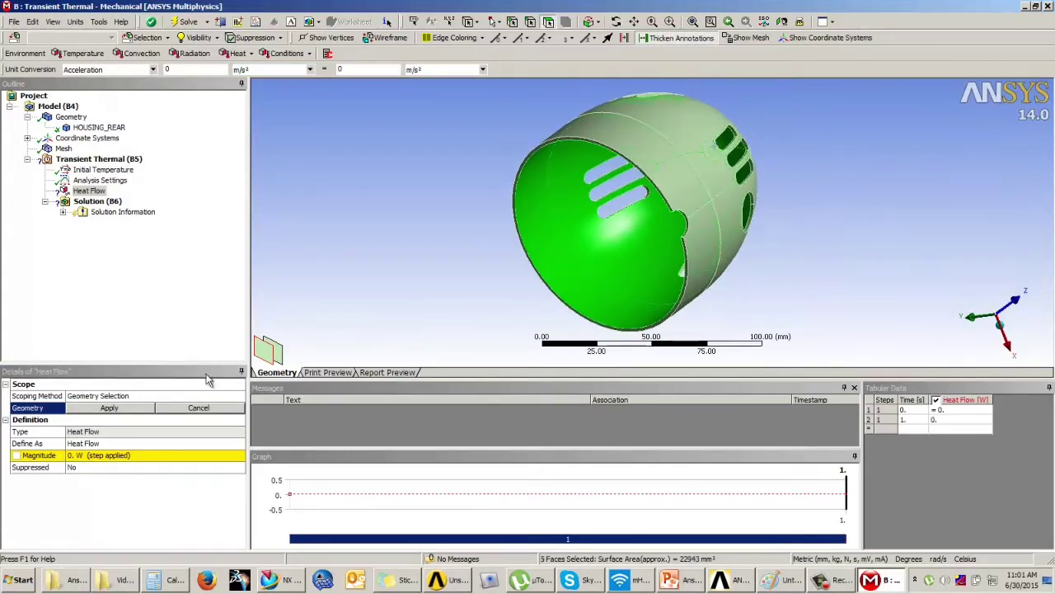
{"action": "left_click", "coordinate": [85, 408]}
Step: Set the magnitude of the Heat Flow load to 5 W
{"action": "left_click", "coordinate": [90, 456]}
{"action": "type", "text": "5"}
{"action": "key", "text": "Return"}
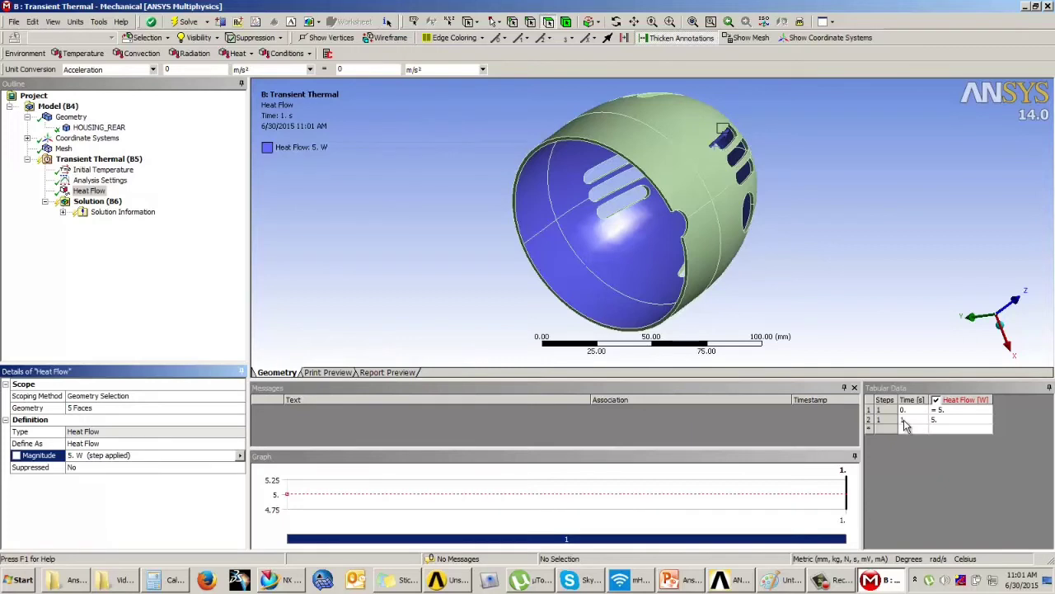
Step: Set the number of steps to 10 in the Analysis Settings and check the end times of the steps
{"action": "left_click", "coordinate": [93, 181]}
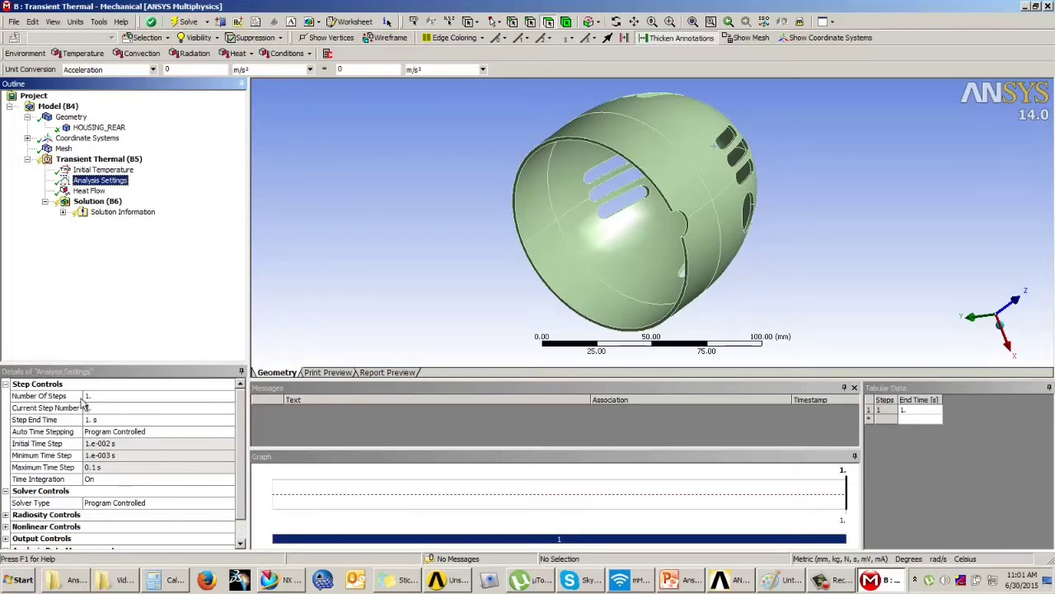
{"action": "left_click", "coordinate": [92, 397]}
{"action": "type", "text": "10"}
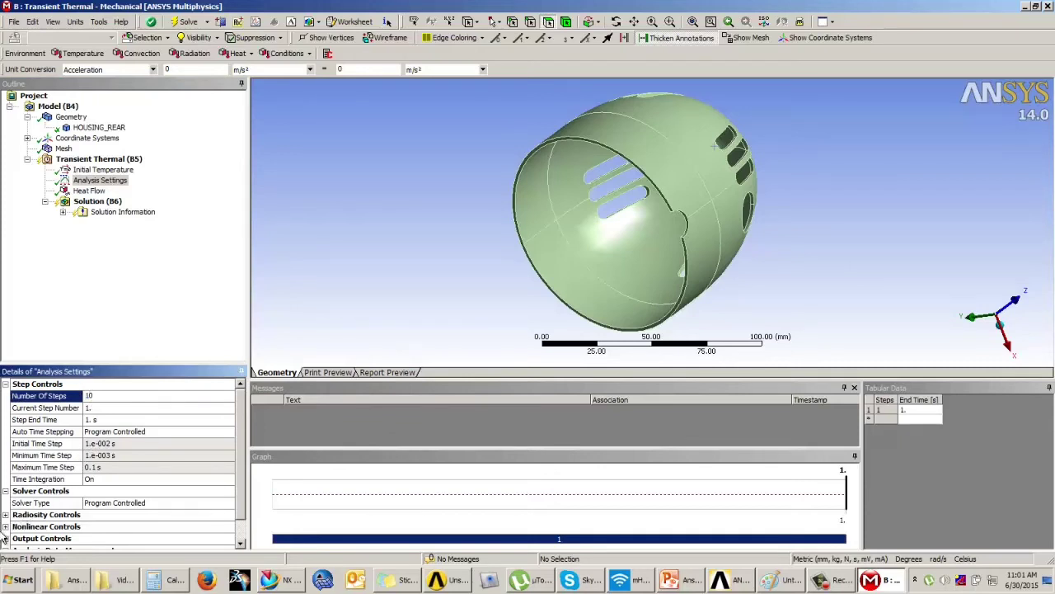
{"action": "key", "text": "Return"}
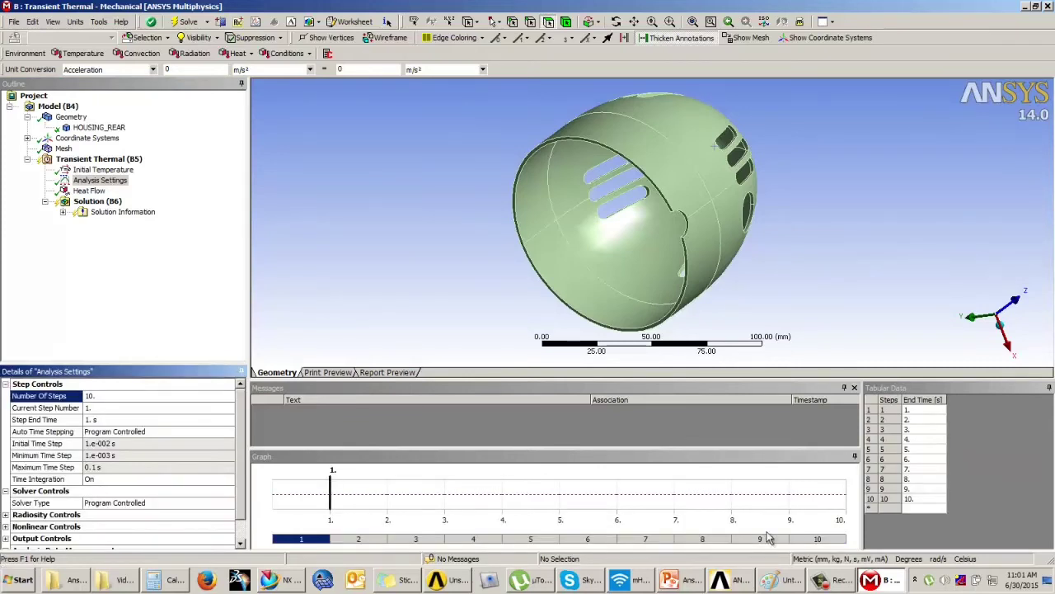
{"action": "left_click", "coordinate": [910, 411]}
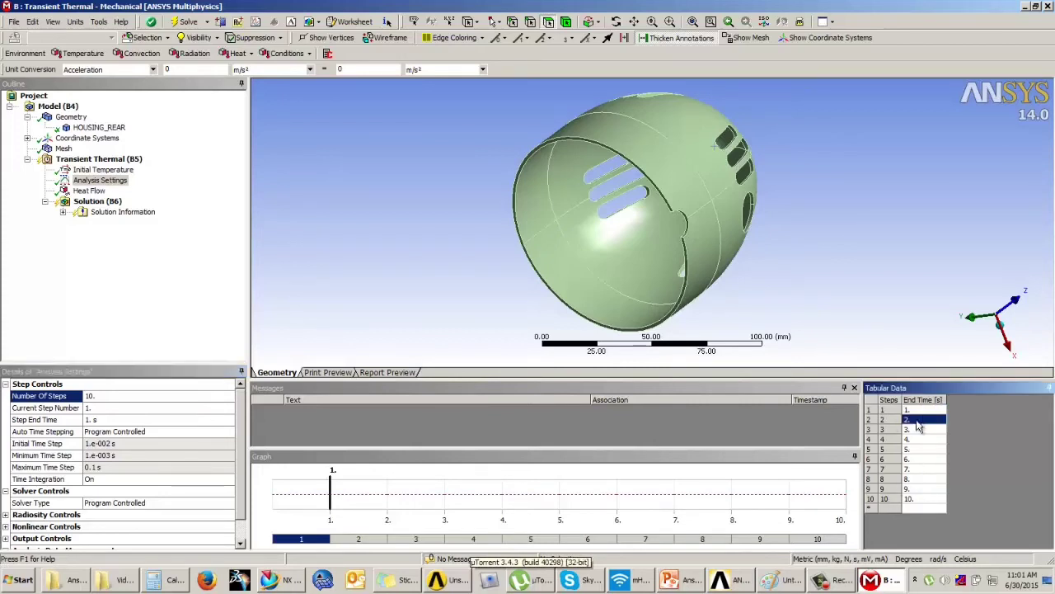
{"action": "left_click", "coordinate": [924, 500]}
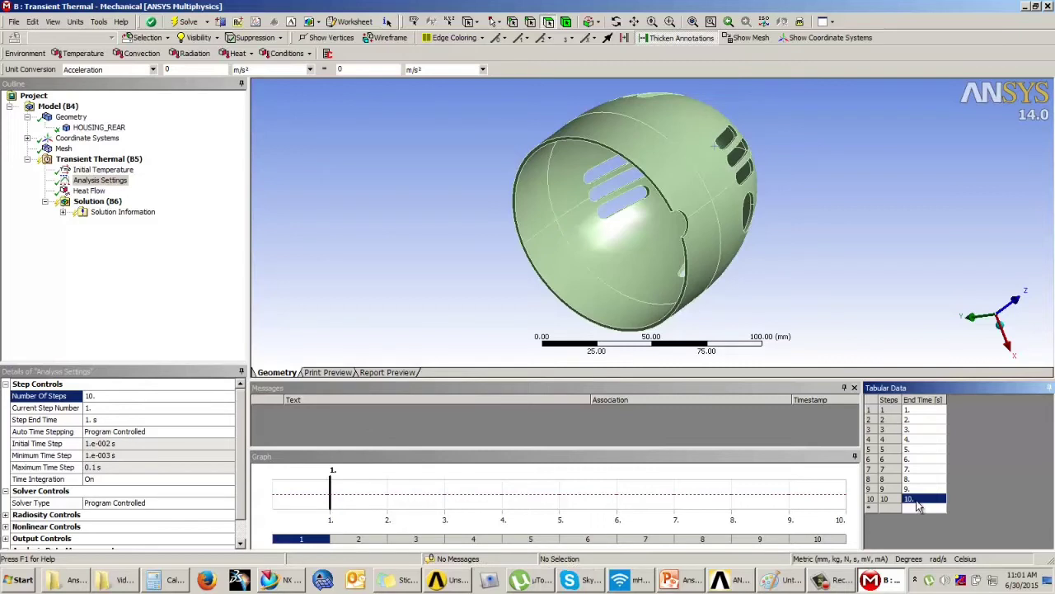
{"action": "left_click", "coordinate": [915, 420]}
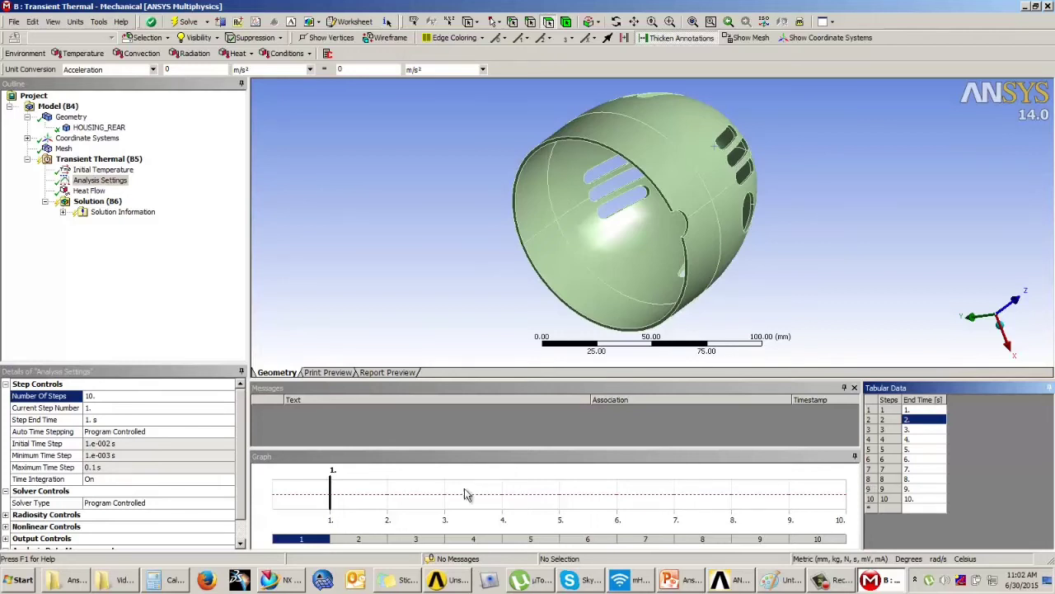
Step: Turn Auto Time Stepping on for load step 1 in the Analysis Settings
{"action": "left_click", "coordinate": [41, 433]}
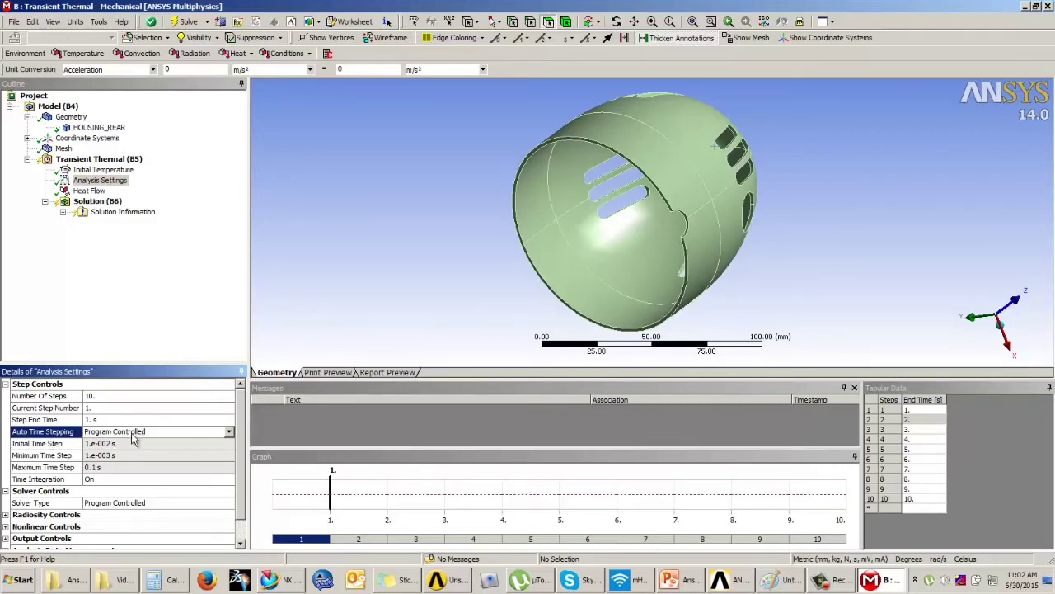
{"action": "left_click", "coordinate": [228, 433]}
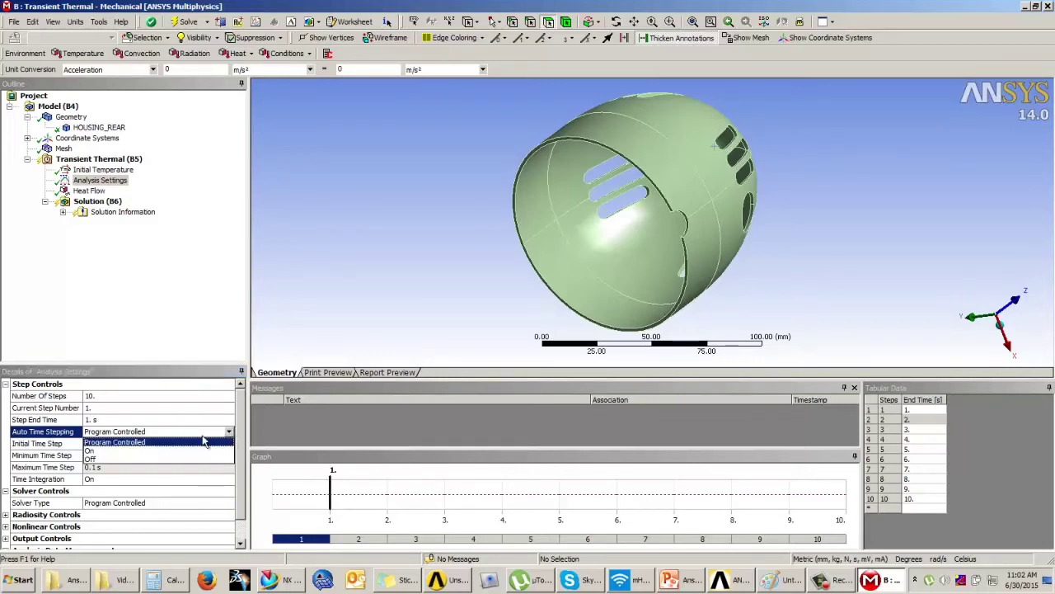
{"action": "left_click", "coordinate": [124, 443]}
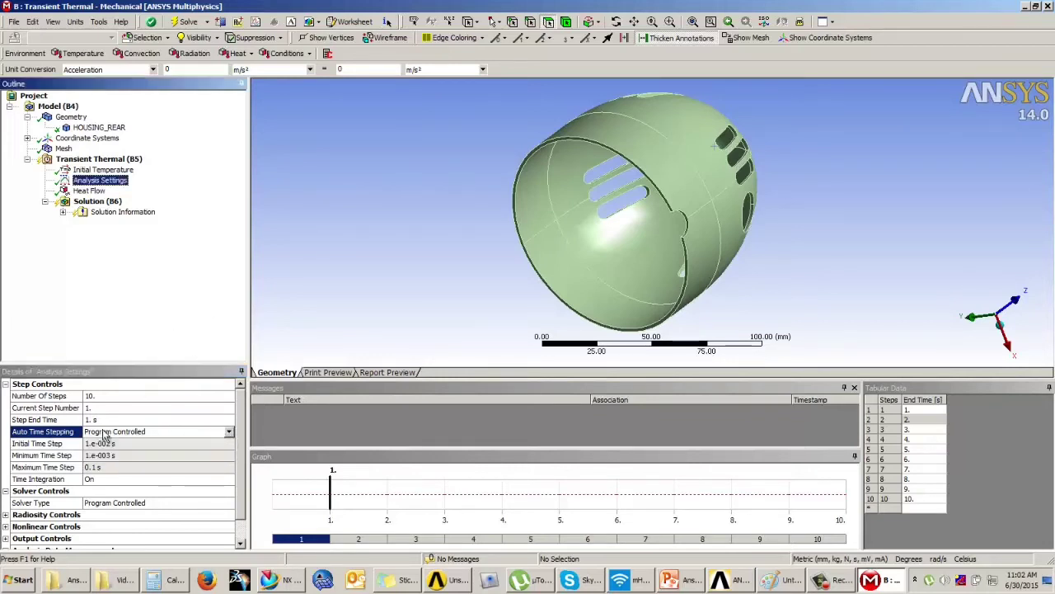
{"action": "left_click", "coordinate": [101, 455]}
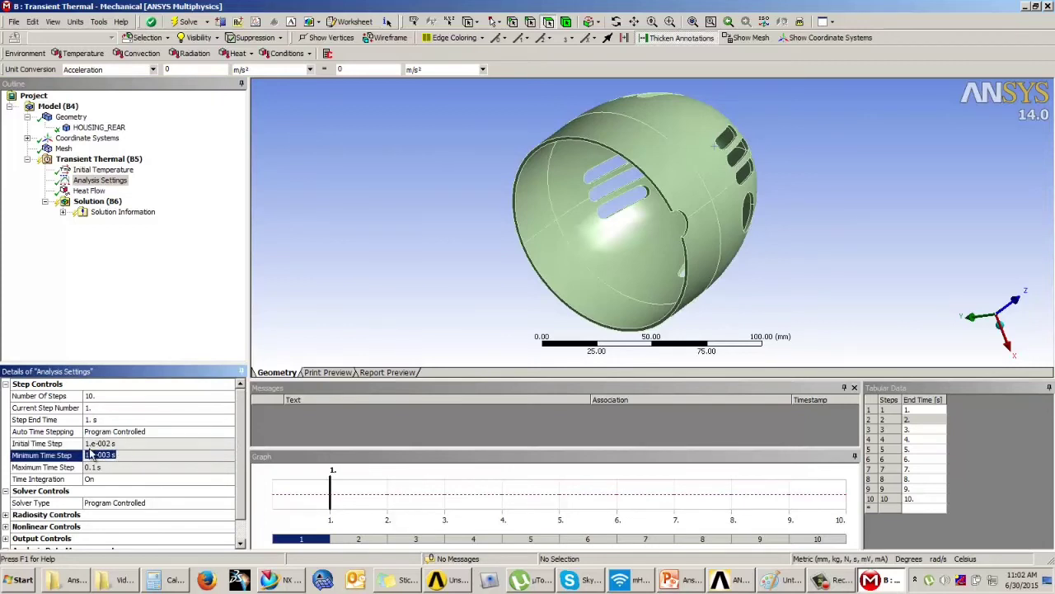
{"action": "left_click", "coordinate": [115, 443]}
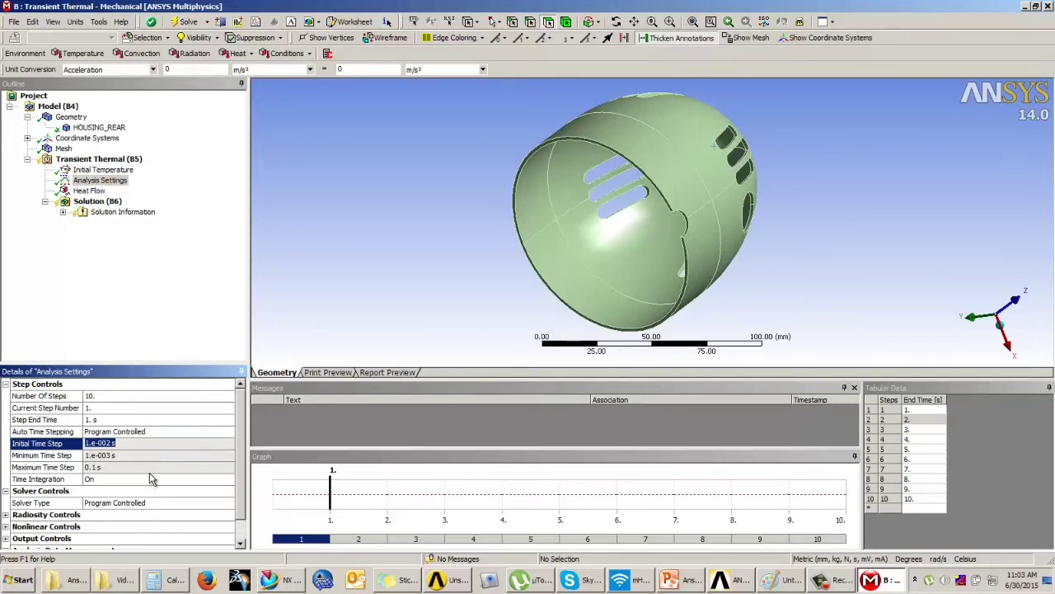
{"action": "left_click", "coordinate": [148, 432]}
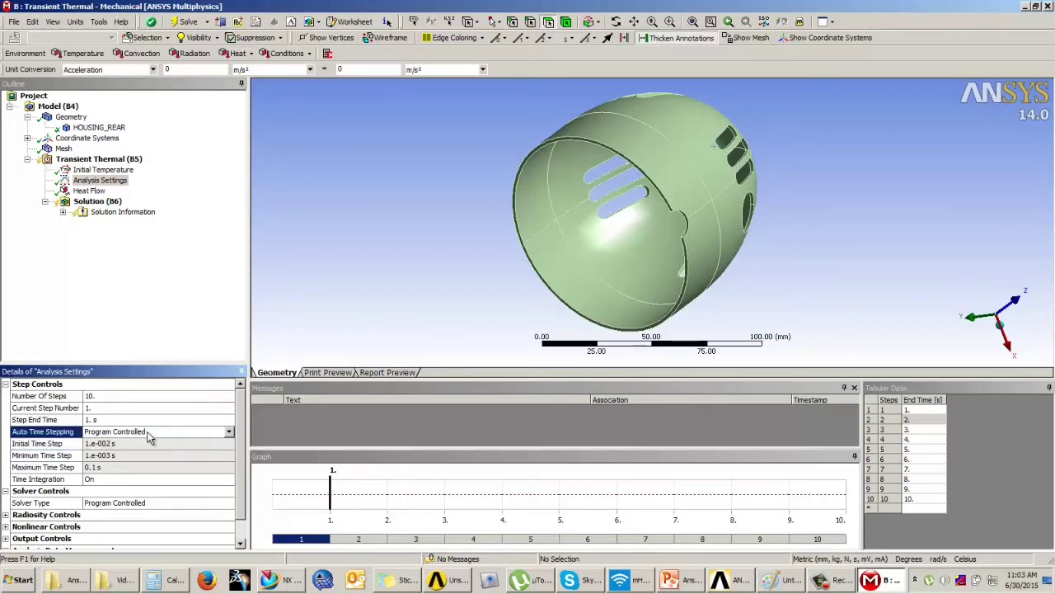
{"action": "left_click", "coordinate": [229, 434]}
{"action": "left_click", "coordinate": [103, 455]}
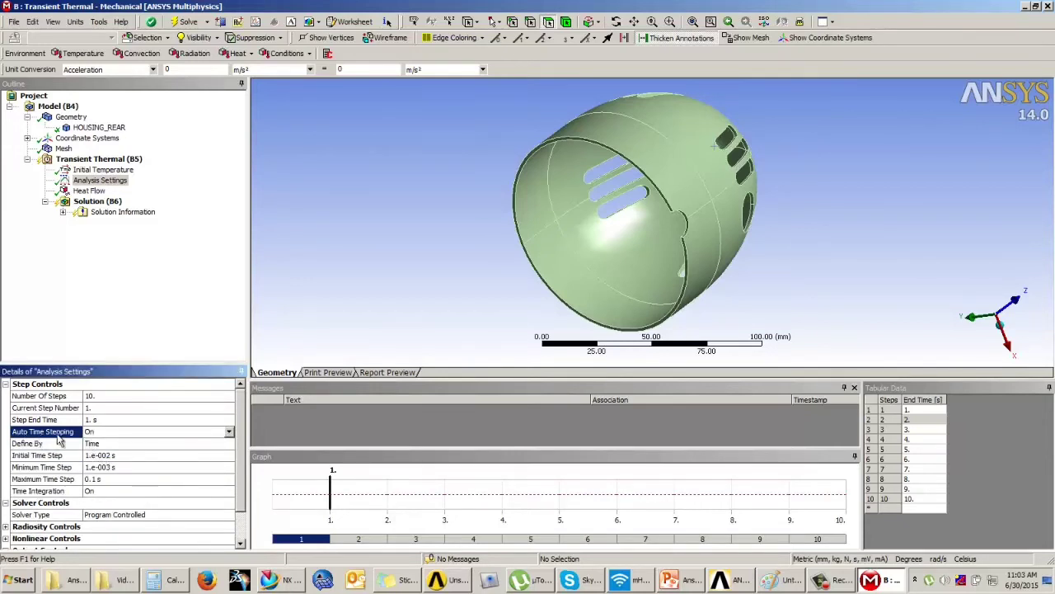
Step: Check the initial, minimum and maximum time steps of load step 1 against its end time
{"action": "left_click", "coordinate": [107, 456]}
{"action": "left_click", "coordinate": [108, 466]}
{"action": "left_click", "coordinate": [106, 478]}
{"action": "left_click", "coordinate": [108, 467]}
{"action": "left_click", "coordinate": [110, 455]}
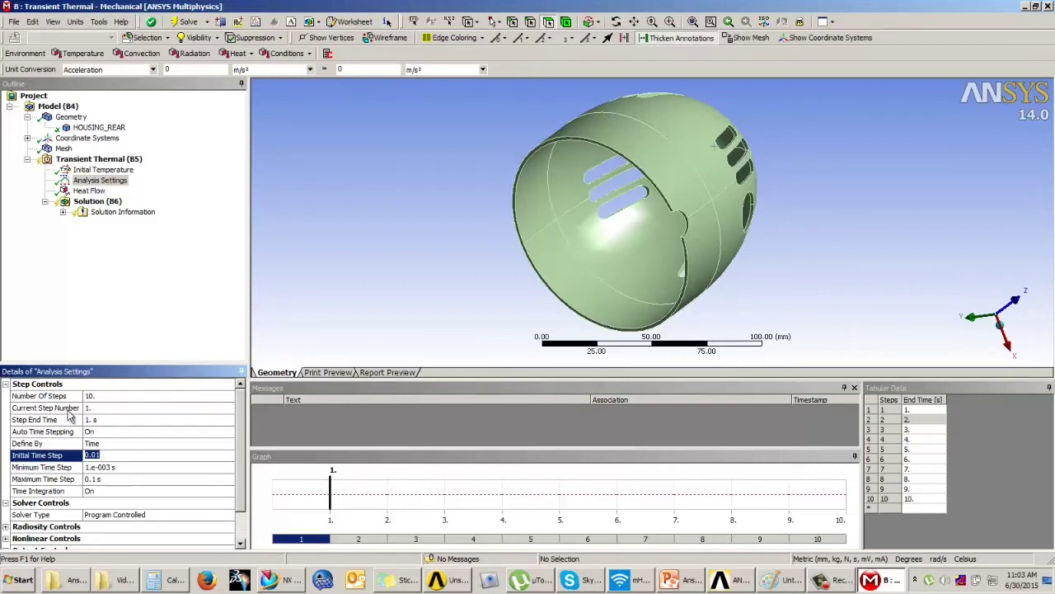
{"action": "left_click", "coordinate": [103, 409]}
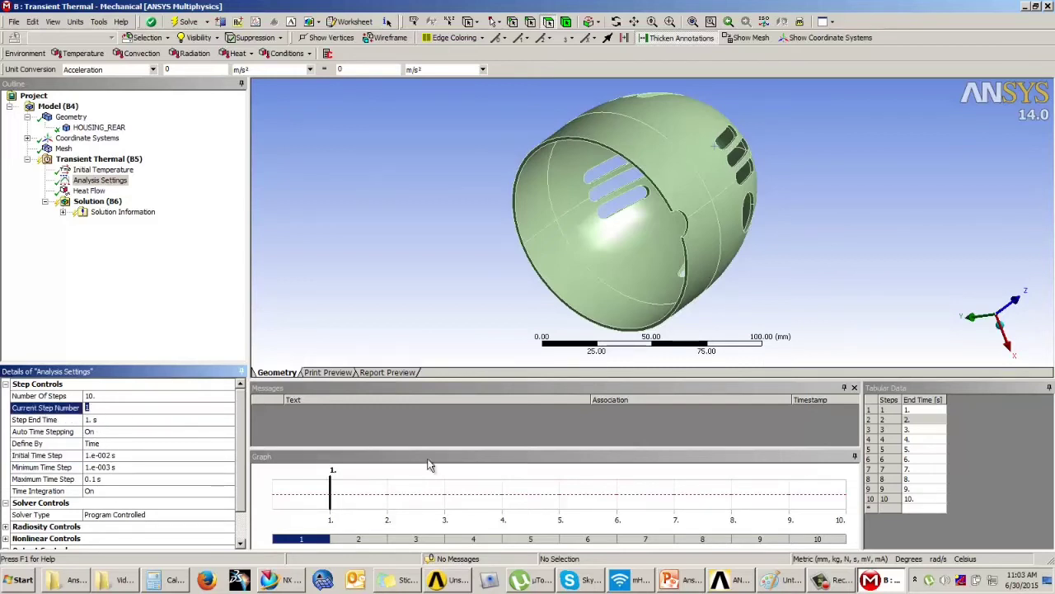
{"action": "left_click", "coordinate": [912, 412]}
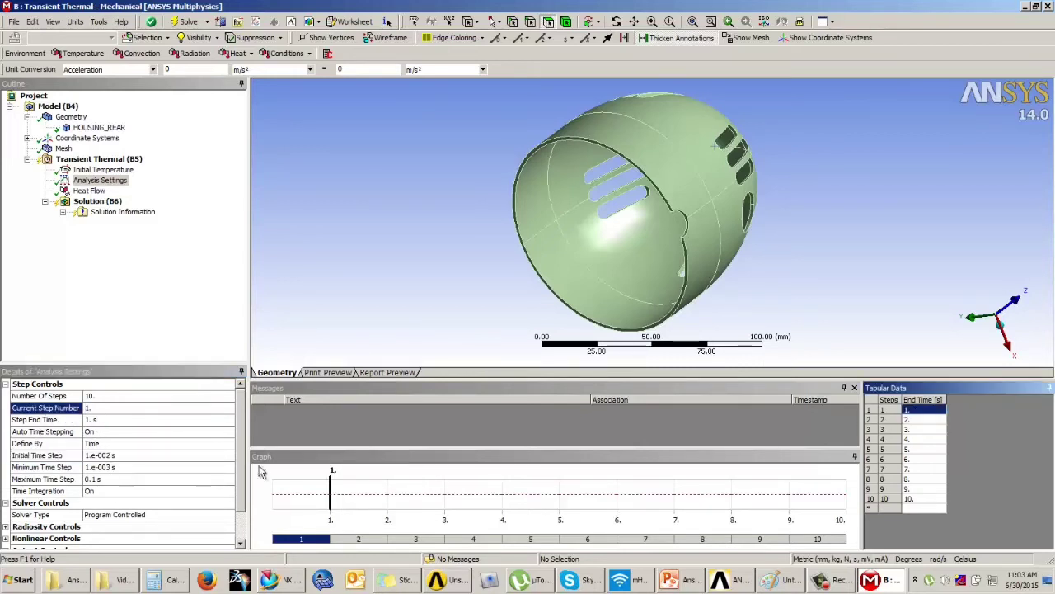
Step: Set the initial, minimum and maximum time steps of load step 1 to 0.2 s
{"action": "left_click", "coordinate": [110, 456]}
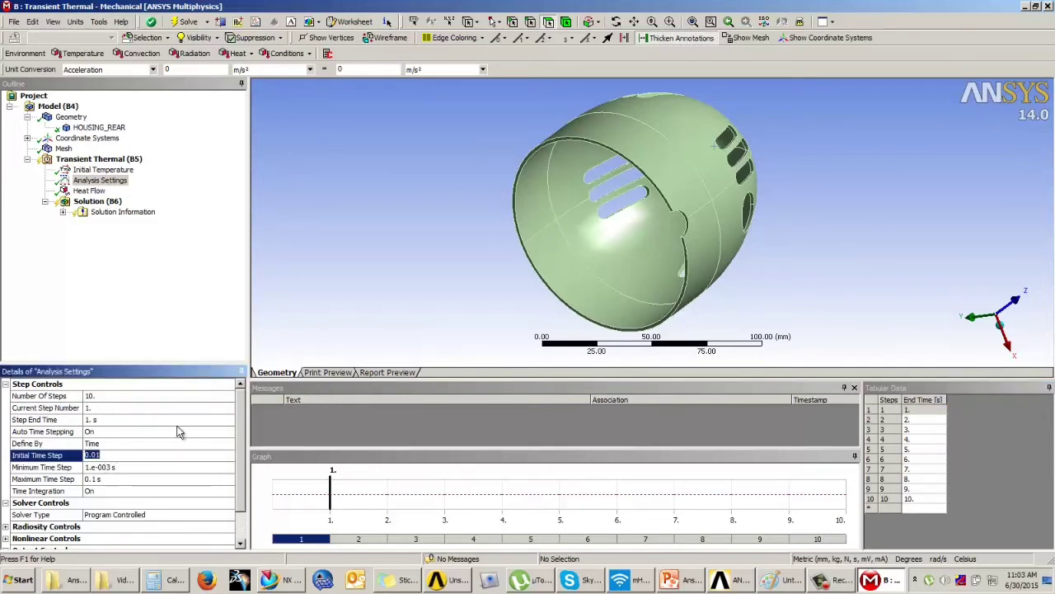
{"action": "type", "text": "0.2"}
{"action": "key", "text": "Return"}
{"action": "left_click", "coordinate": [116, 468]}
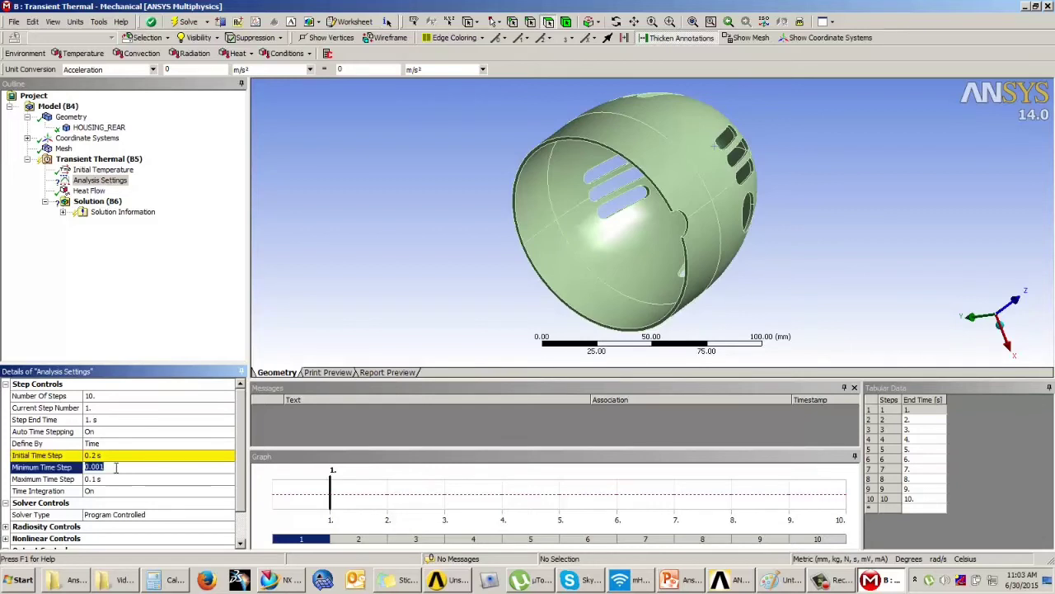
{"action": "type", "text": "0."}
{"action": "key", "text": "Return"}
{"action": "left_click", "coordinate": [105, 478]}
{"action": "type", "text": "0.2"}
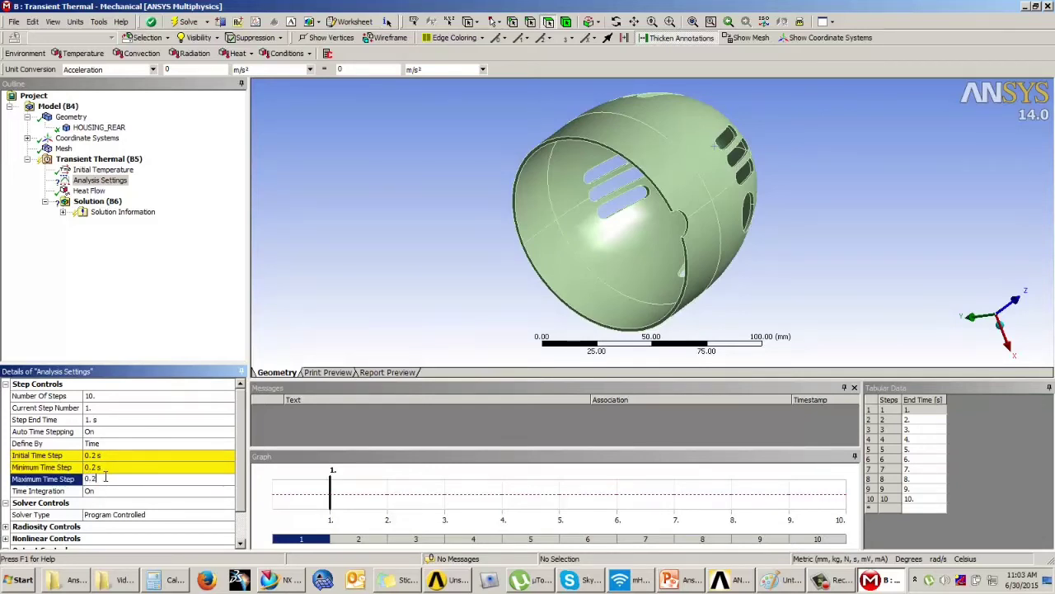
{"action": "key", "text": "Return"}
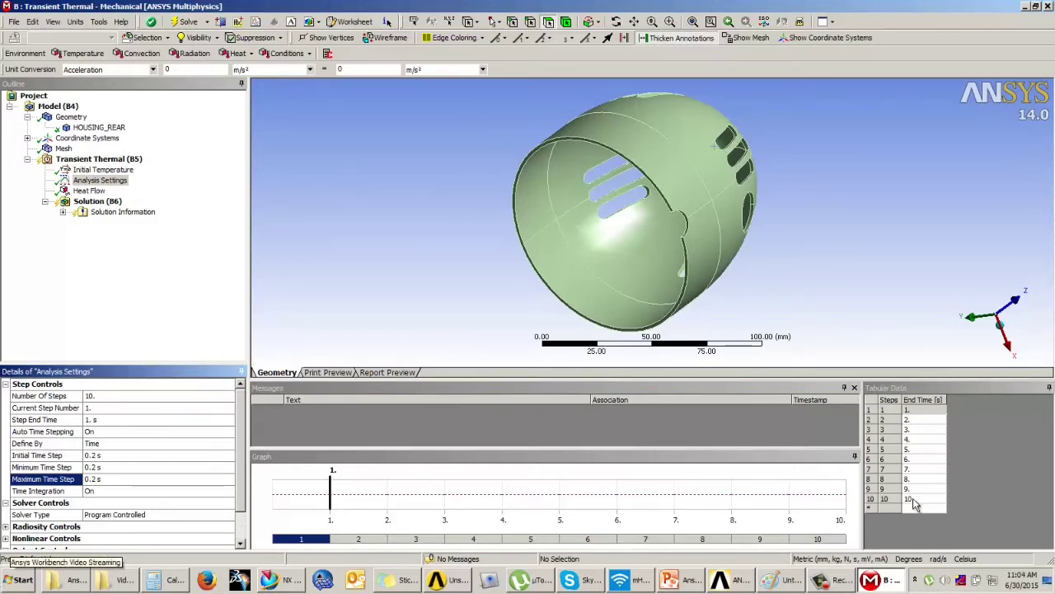
Step: Make load step 2 the current step and turn on its Auto Time Stepping
{"action": "left_click", "coordinate": [101, 407]}
{"action": "type", "text": "2"}
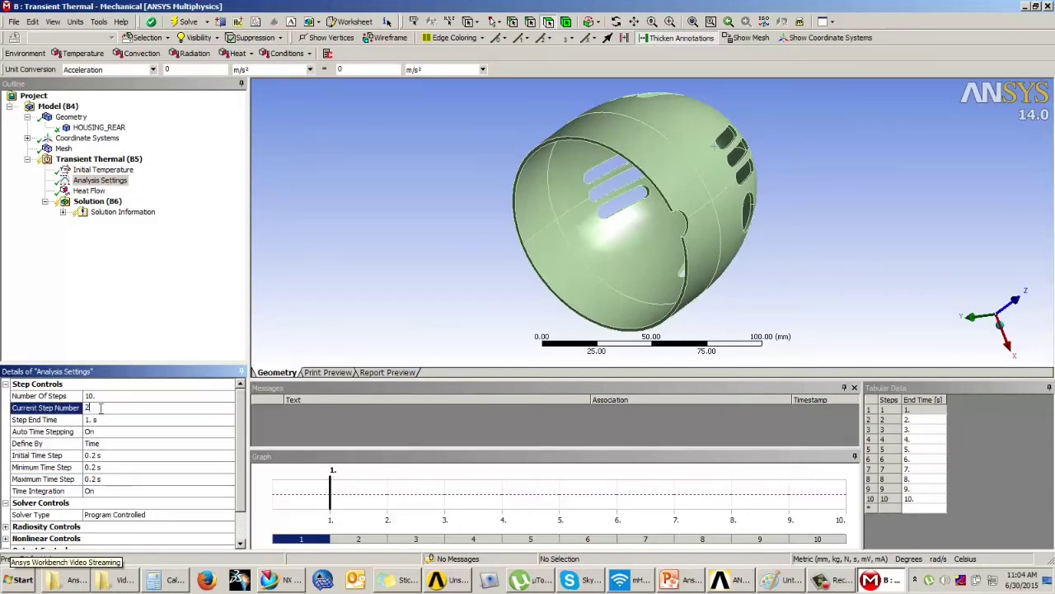
{"action": "key", "text": "Return"}
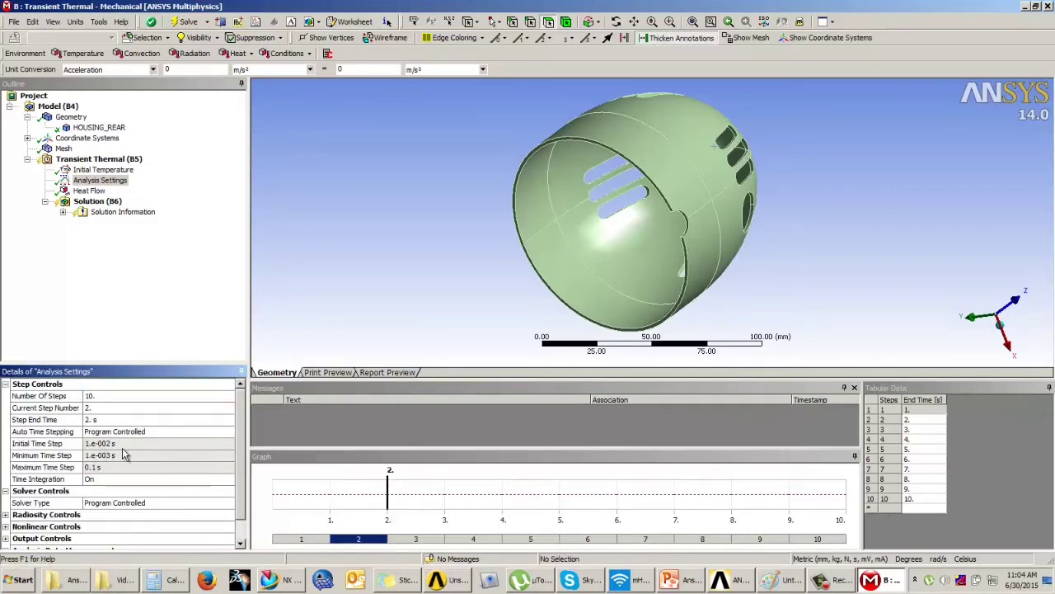
{"action": "left_click", "coordinate": [124, 432]}
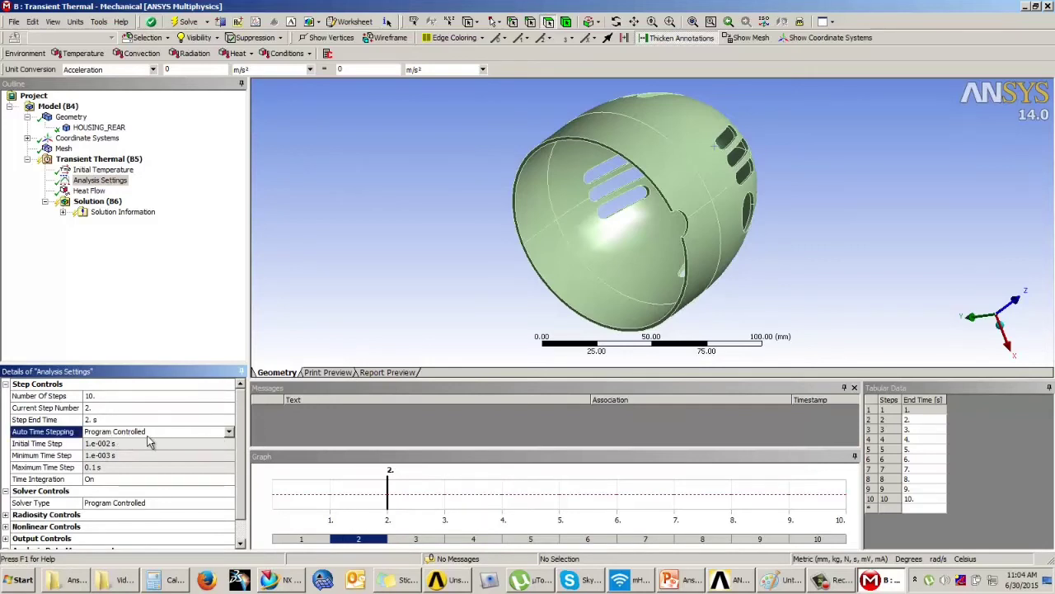
{"action": "left_click", "coordinate": [230, 433]}
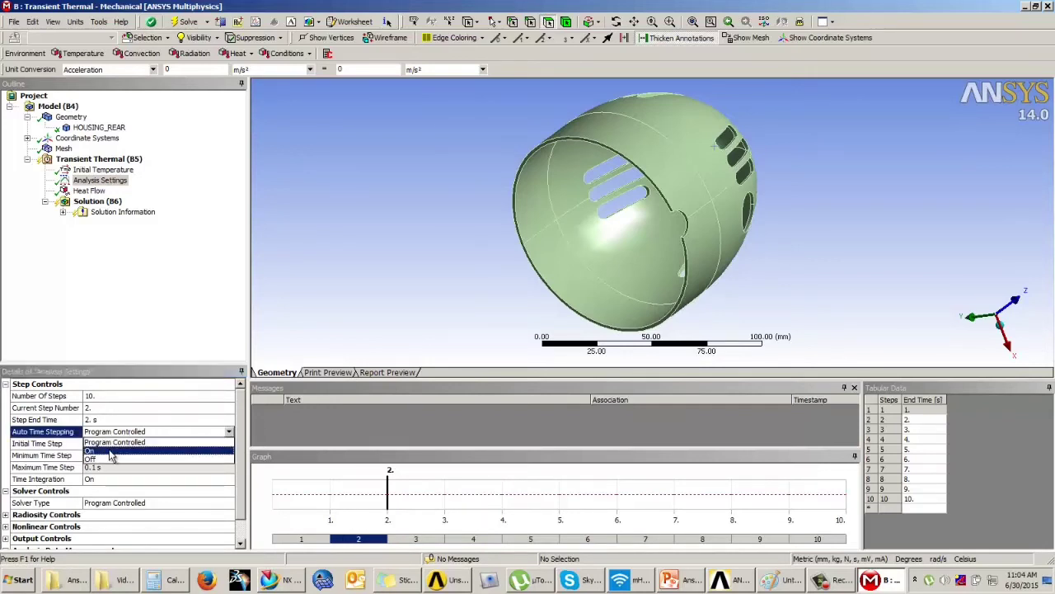
{"action": "left_click", "coordinate": [110, 453]}
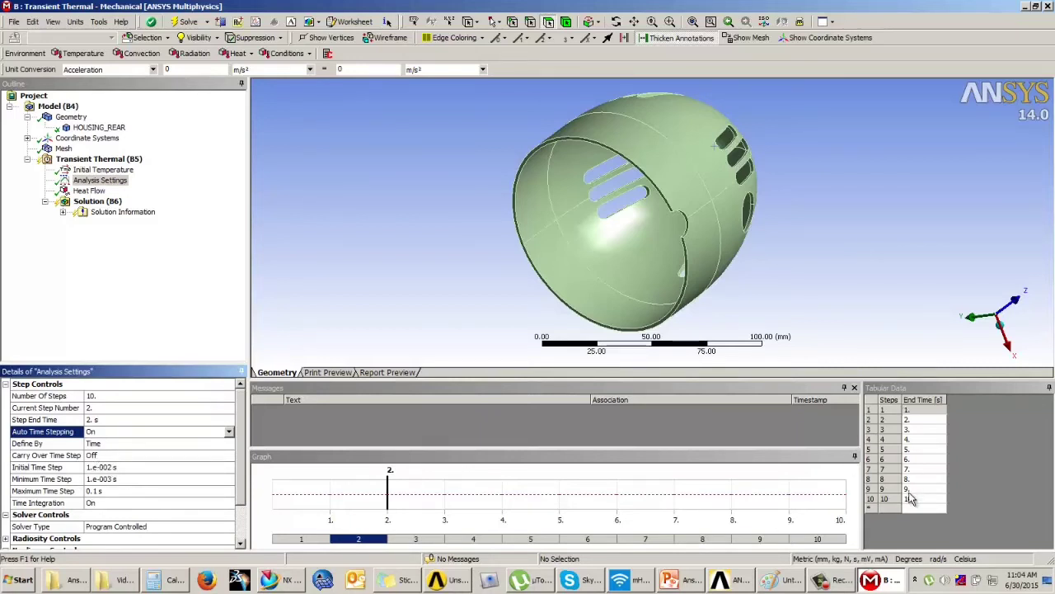
Step: Select all ten load steps together and set their Auto Time Stepping to On
{"action": "right_click", "coordinate": [907, 447]}
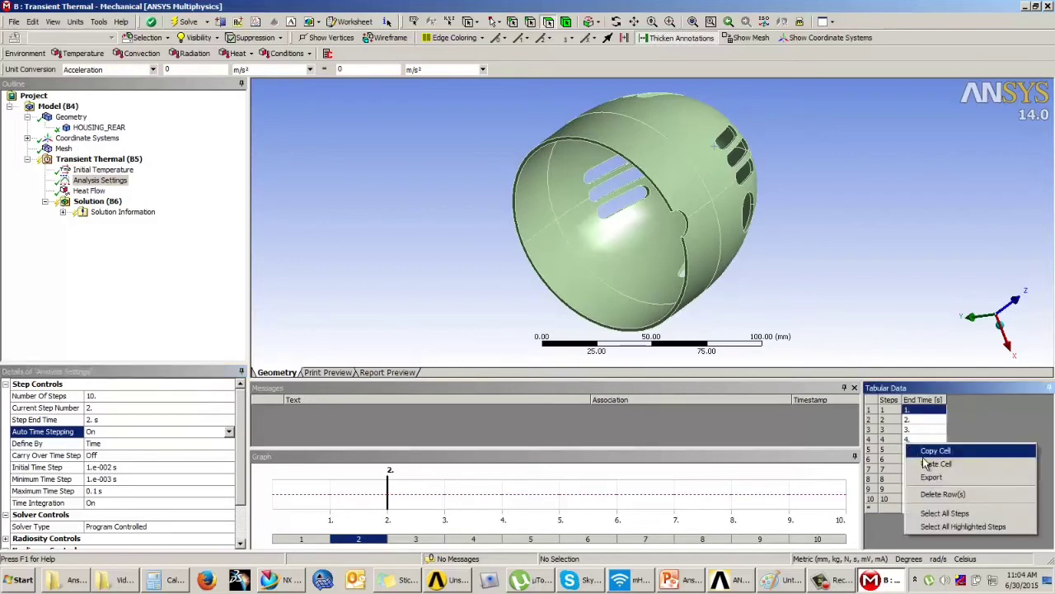
{"action": "left_click", "coordinate": [937, 514]}
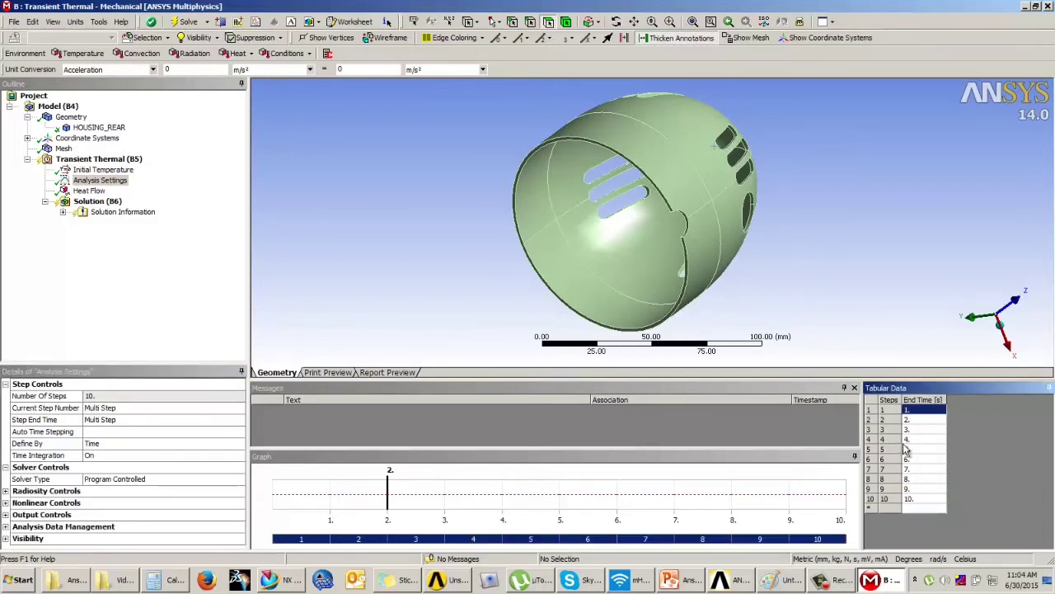
{"action": "right_click", "coordinate": [904, 452]}
{"action": "left_click", "coordinate": [931, 515]}
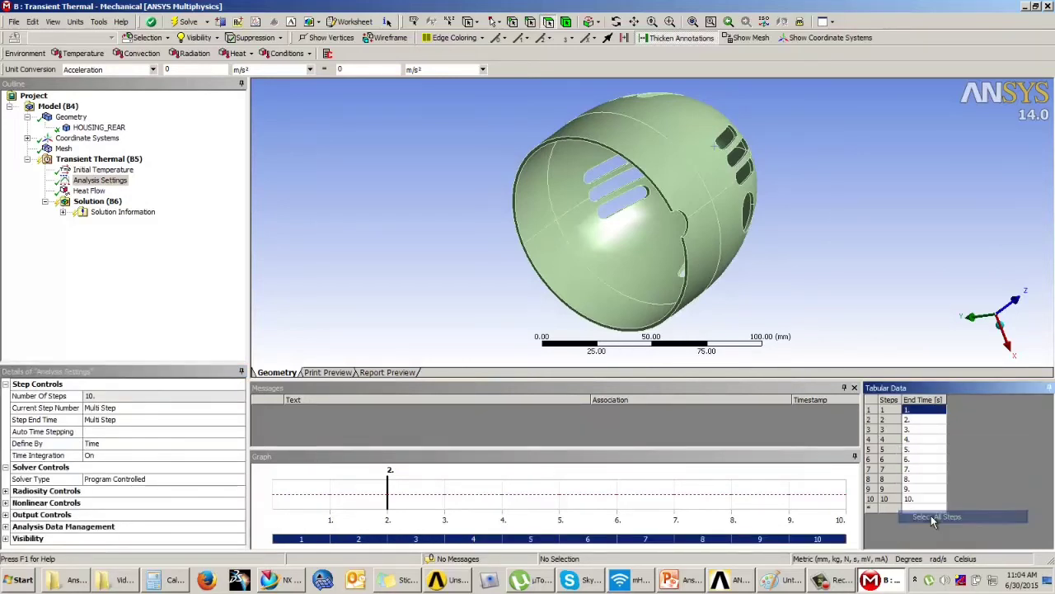
{"action": "left_click", "coordinate": [37, 432]}
{"action": "left_click", "coordinate": [239, 433]}
{"action": "left_click", "coordinate": [110, 450]}
{"action": "left_click", "coordinate": [238, 435]}
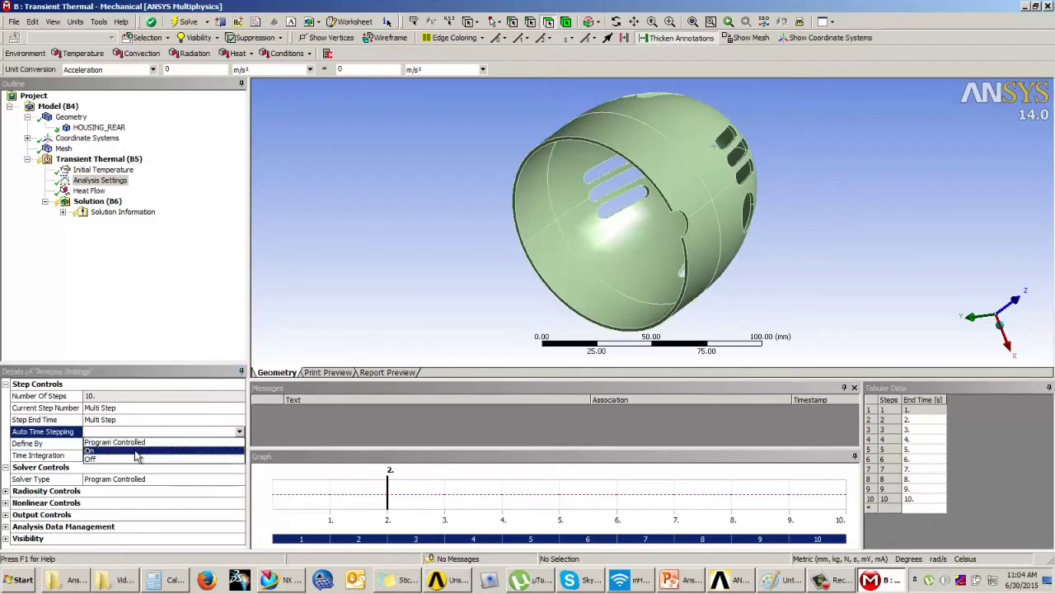
{"action": "left_click", "coordinate": [106, 458]}
Step: Set the maximum, minimum and initial time steps to 0.2 s for all selected load steps
{"action": "left_click", "coordinate": [97, 493]}
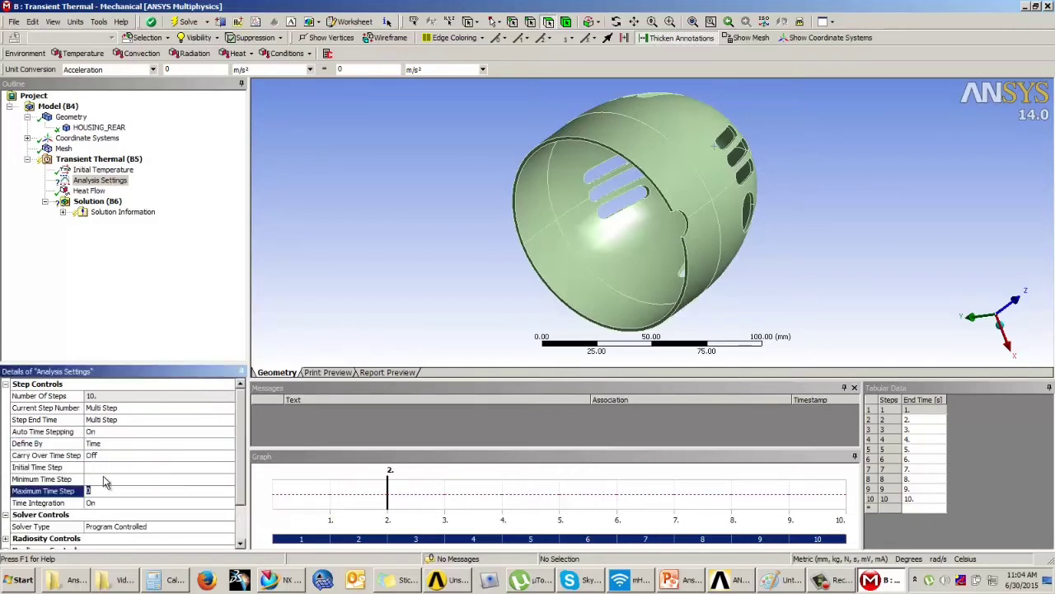
{"action": "type", "text": "0.2 s"}
{"action": "left_click", "coordinate": [103, 479]}
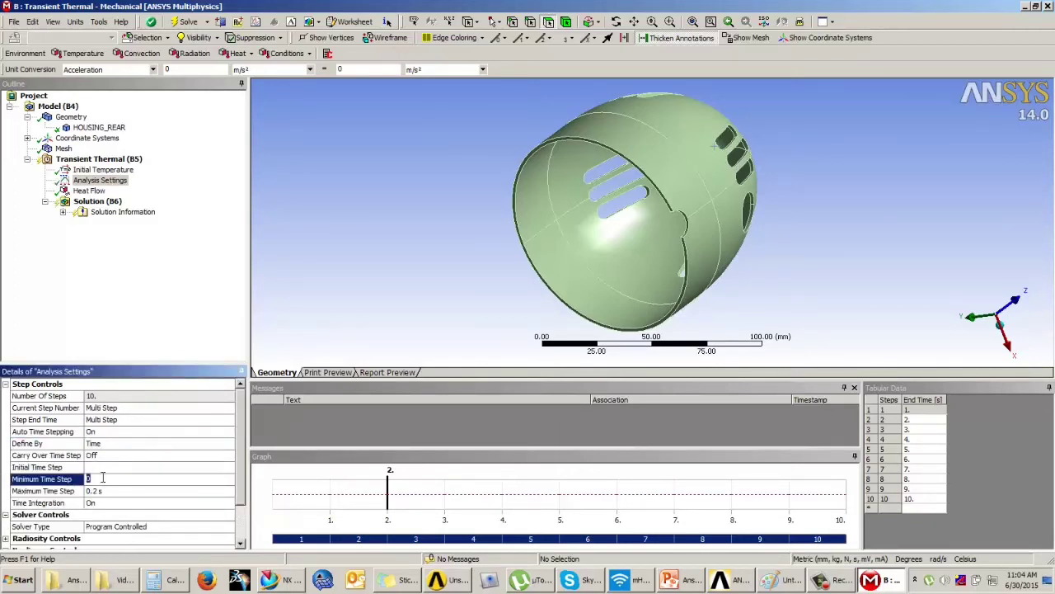
{"action": "type", "text": "2"}
{"action": "key", "text": "Return"}
{"action": "left_click", "coordinate": [103, 467]}
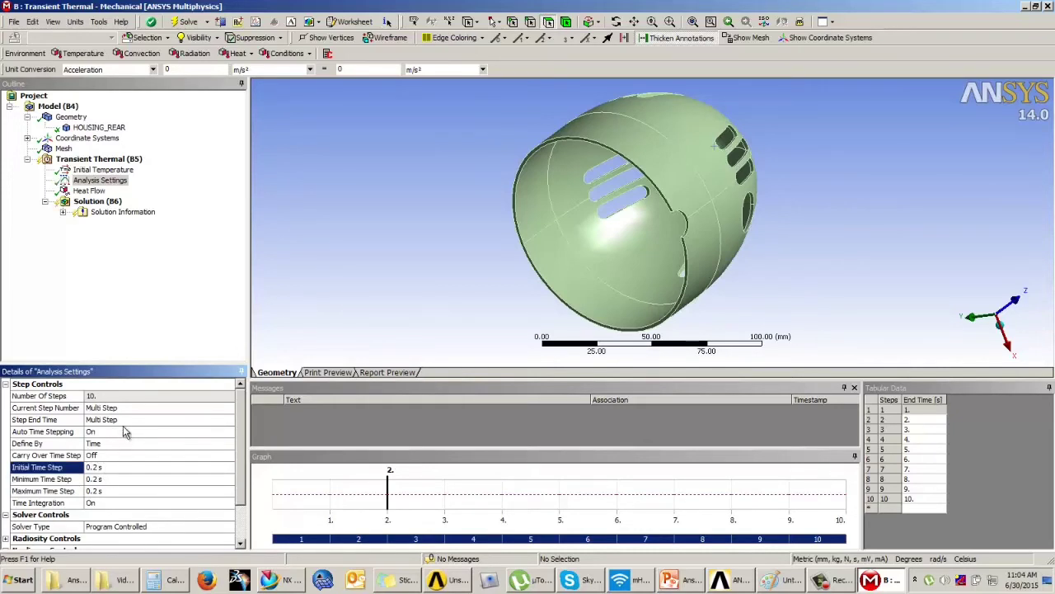
Step: Review the time step settings of load steps 2 through 7 one by one
{"action": "left_click", "coordinate": [894, 421]}
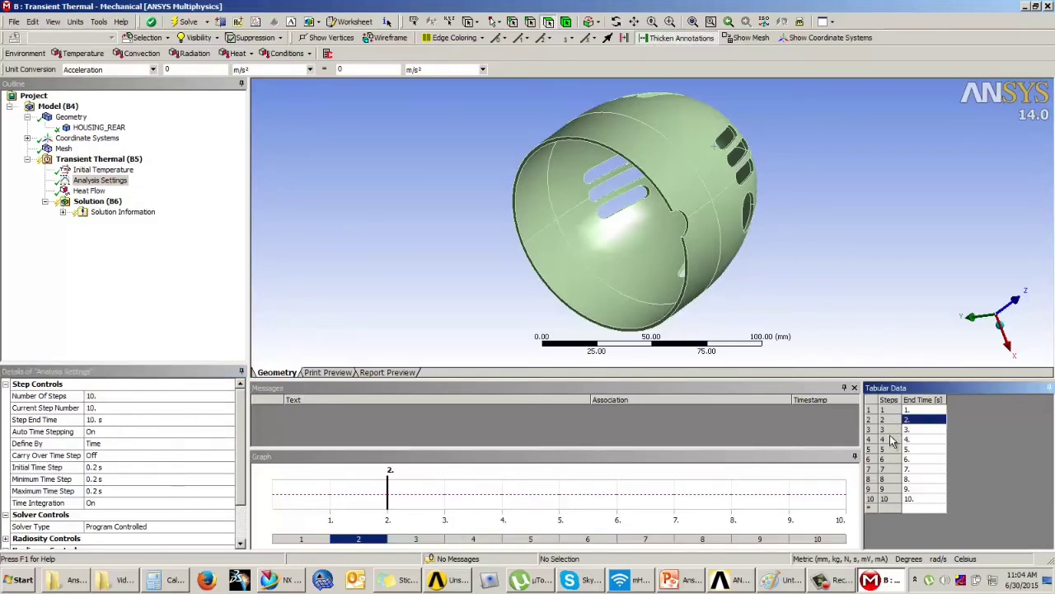
{"action": "left_click", "coordinate": [893, 429]}
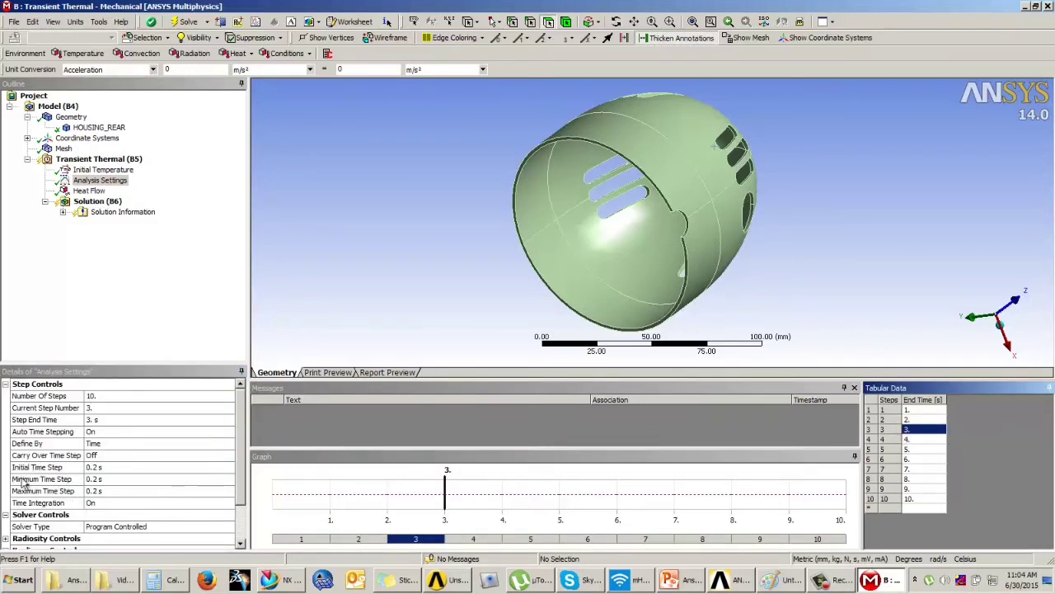
{"action": "left_click", "coordinate": [896, 440]}
{"action": "left_click", "coordinate": [895, 450]}
{"action": "left_click", "coordinate": [895, 459]}
{"action": "left_click", "coordinate": [892, 470]}
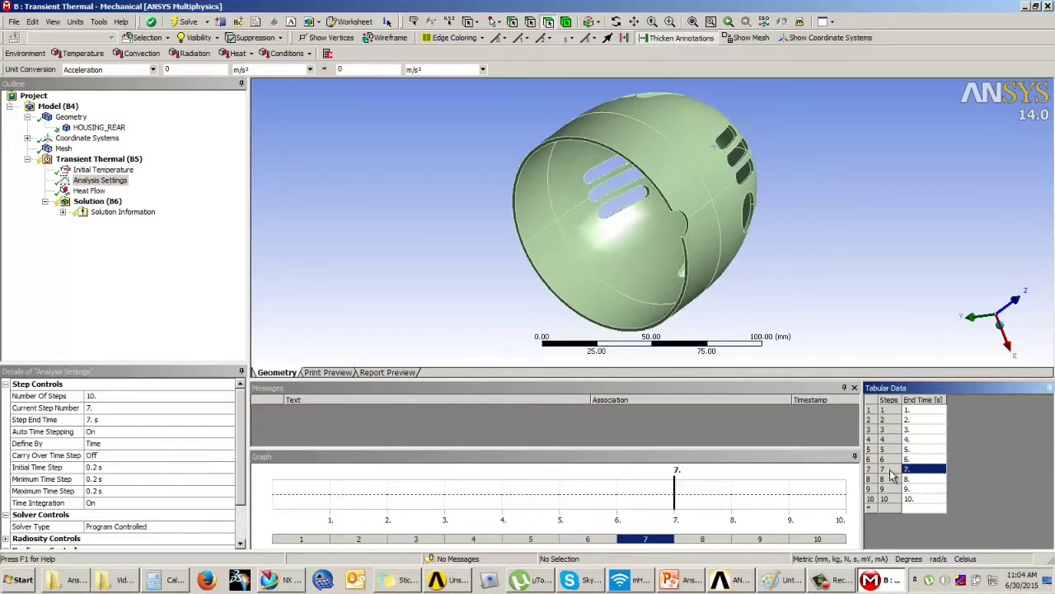
Step: Review the time step settings of load steps 8, 9 and 10 and the Auto Time Stepping of the last step
{"action": "left_click", "coordinate": [890, 479]}
{"action": "left_click", "coordinate": [890, 490]}
{"action": "left_click", "coordinate": [890, 500]}
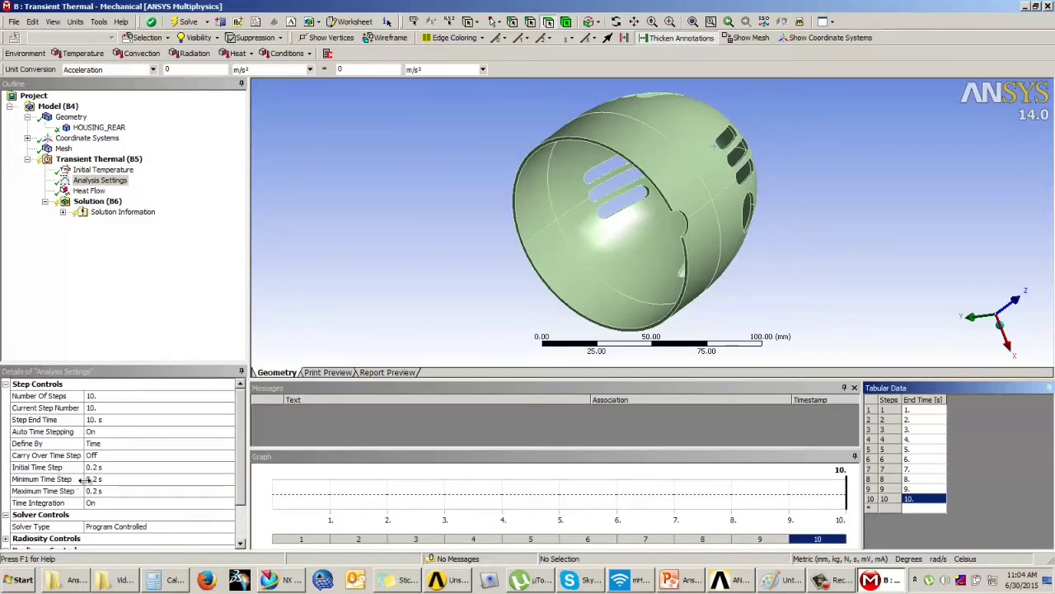
{"action": "left_click", "coordinate": [101, 397]}
{"action": "left_click", "coordinate": [100, 408]}
{"action": "left_click", "coordinate": [100, 396]}
{"action": "left_click", "coordinate": [100, 407]}
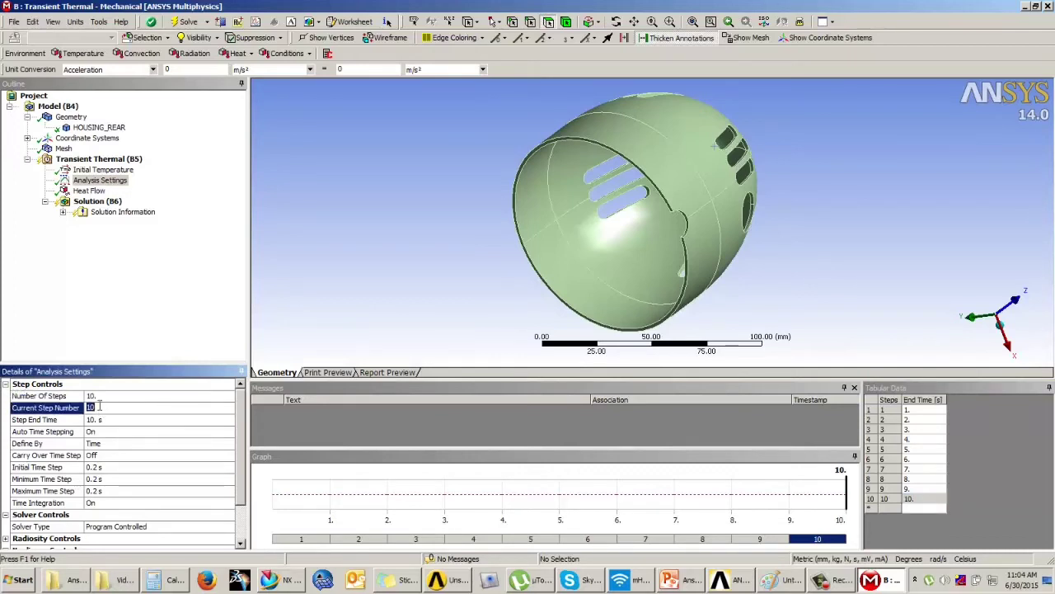
{"action": "left_click", "coordinate": [919, 500]}
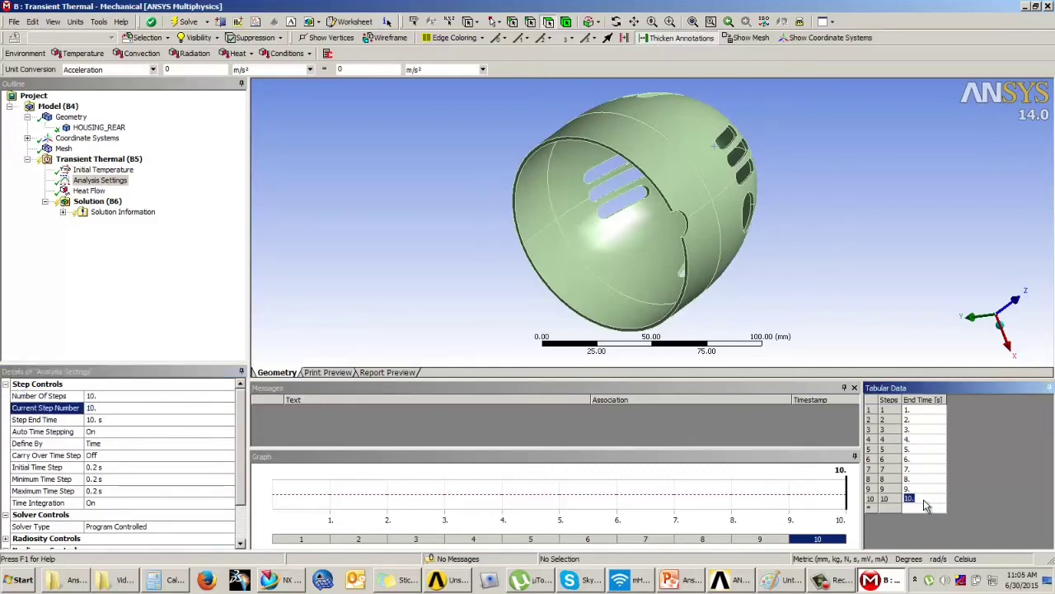
{"action": "left_click", "coordinate": [51, 432]}
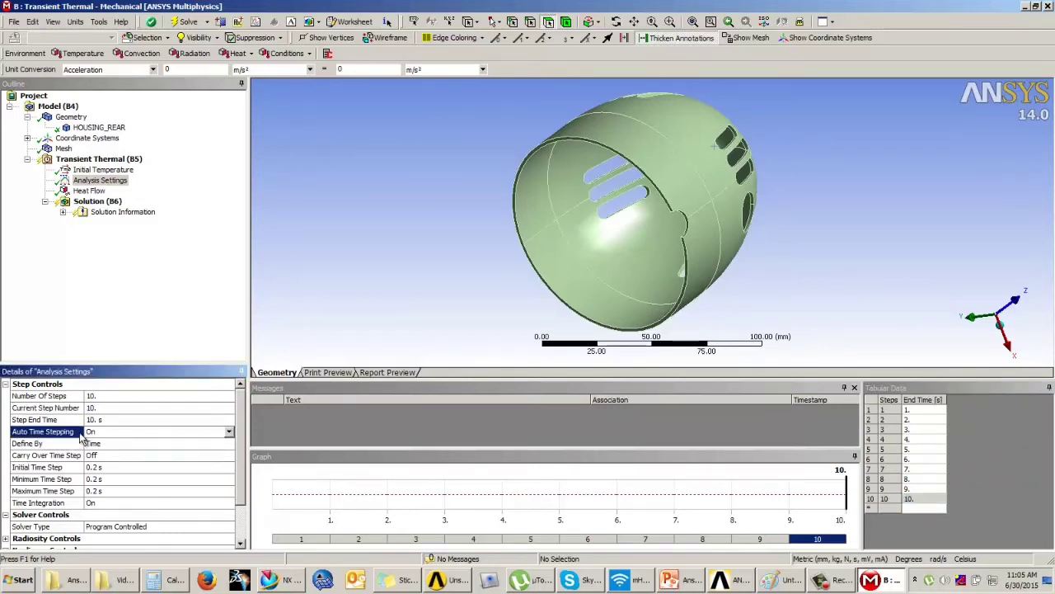
{"action": "left_click", "coordinate": [151, 327]}
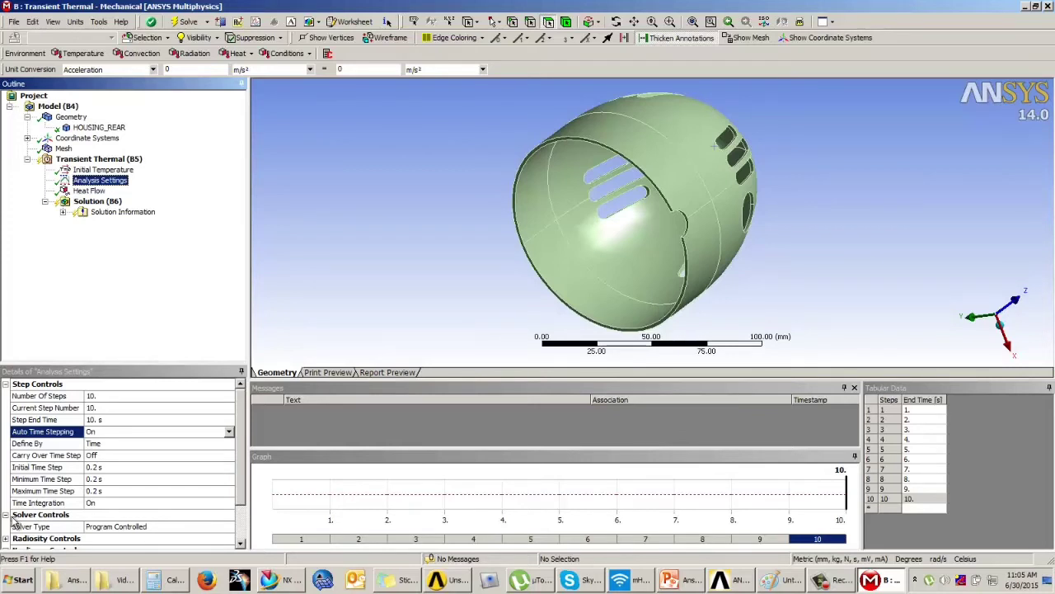
Step: Examine the Heat Flow load's tabular values across all ten load steps
{"action": "left_click", "coordinate": [98, 182]}
{"action": "left_click", "coordinate": [89, 191]}
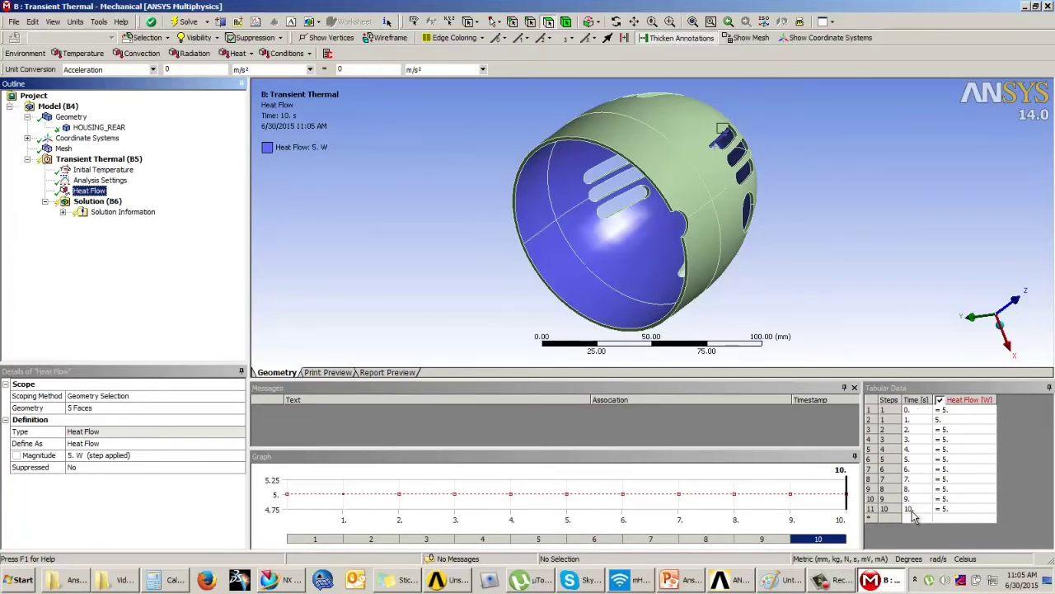
{"action": "left_click_drag", "start_coordinate": [948, 412], "coordinate": [956, 510]}
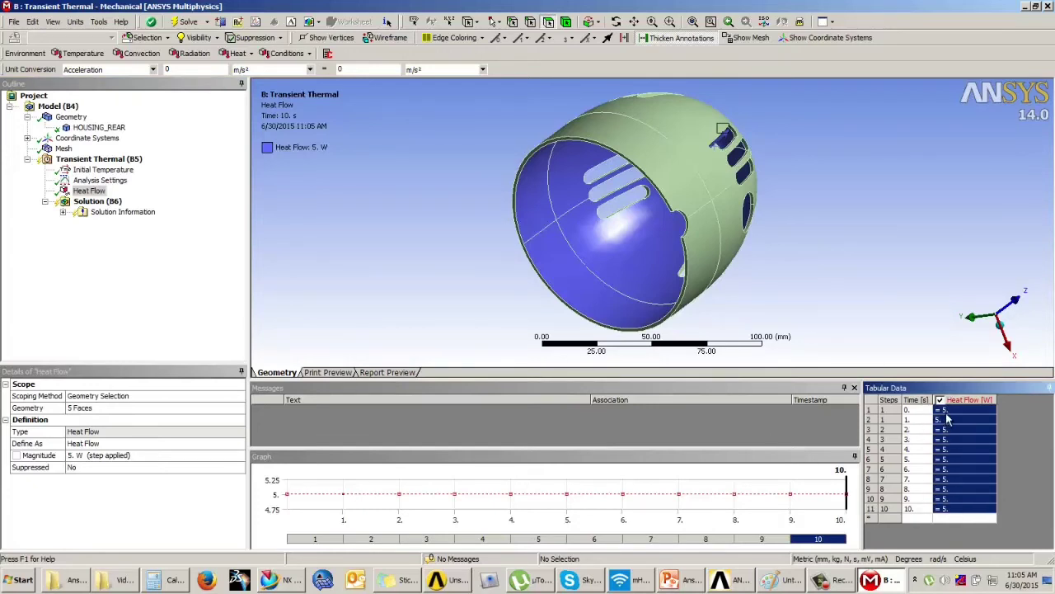
{"action": "left_click_drag", "start_coordinate": [950, 415], "coordinate": [957, 511]}
{"action": "left_click", "coordinate": [924, 337]}
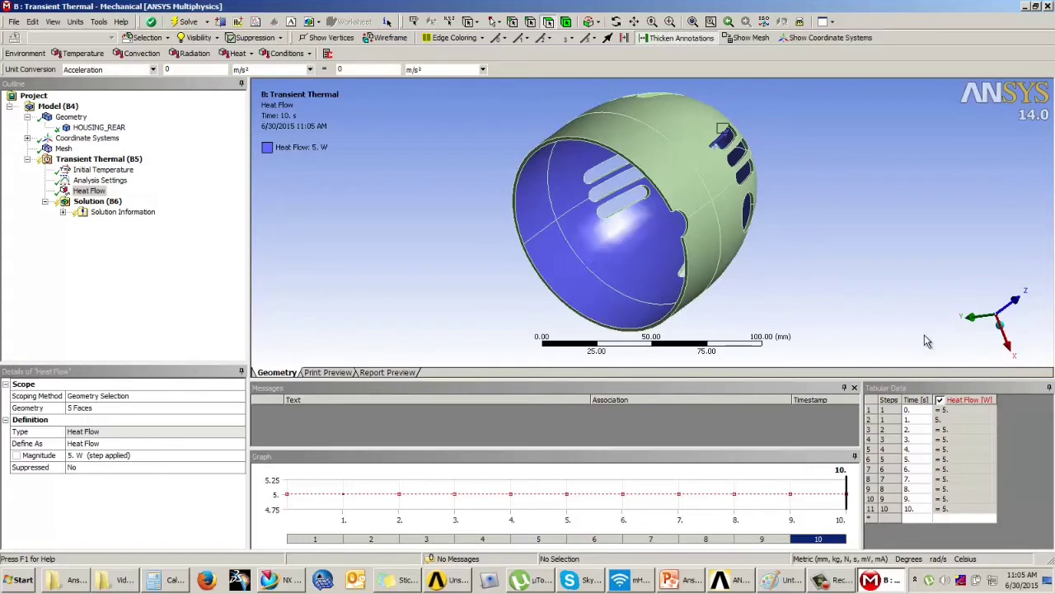
{"action": "left_click", "coordinate": [952, 411]}
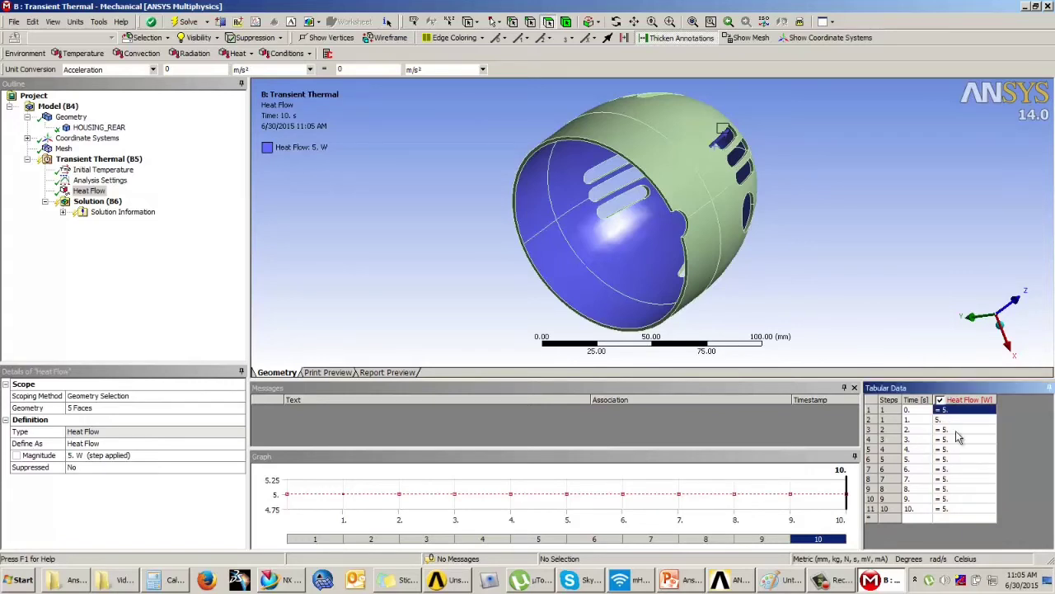
{"action": "left_click", "coordinate": [916, 332]}
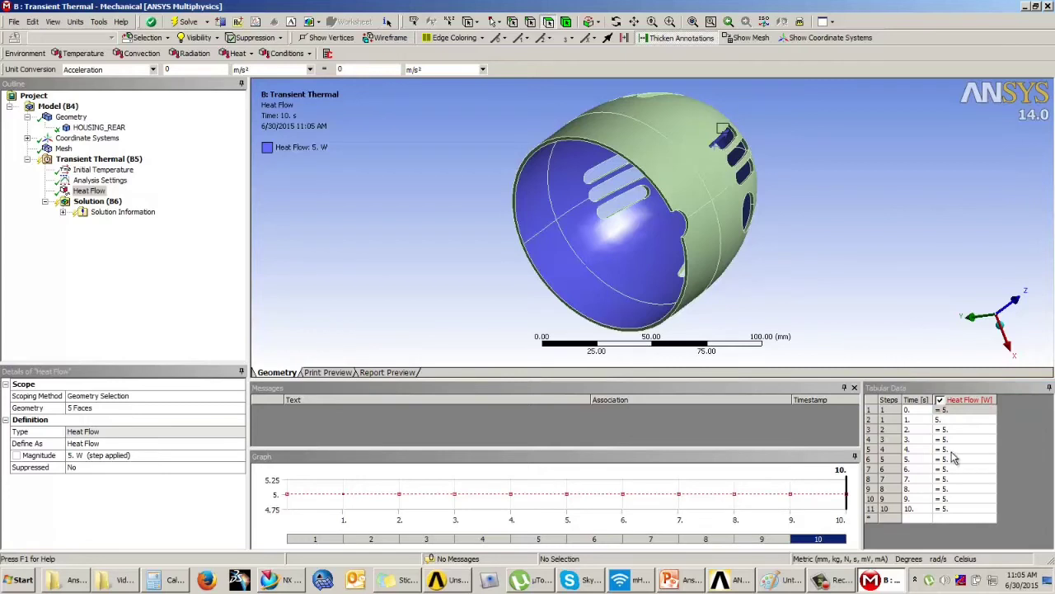
Step: Add a convection load to the transient thermal environment and scope it to the five outer faces of the housing
{"action": "left_click", "coordinate": [95, 202]}
{"action": "left_click", "coordinate": [99, 158]}
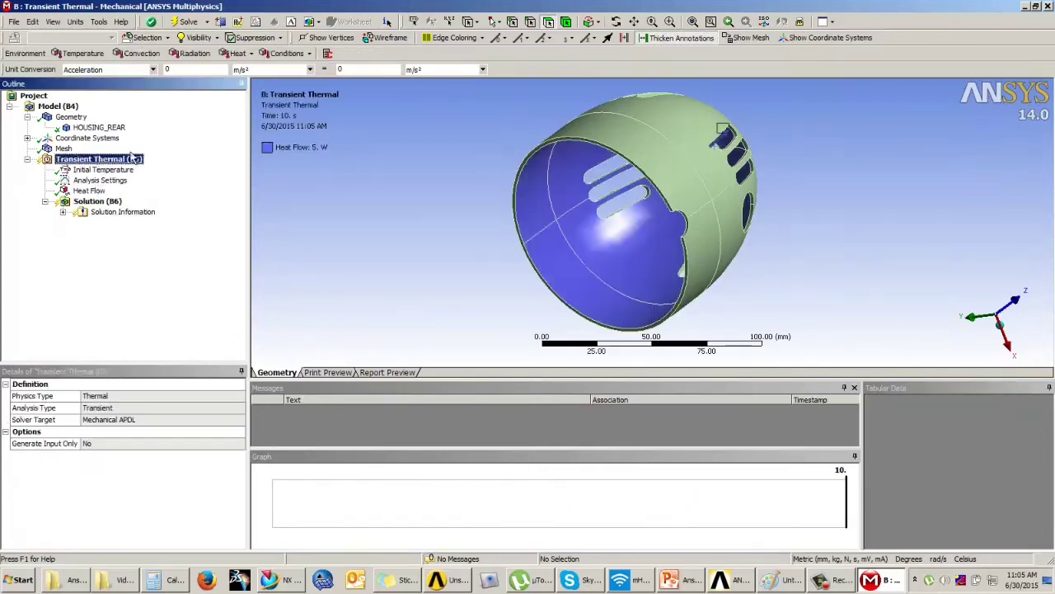
{"action": "left_click", "coordinate": [136, 53]}
{"action": "middle_click_drag", "start_coordinate": [547, 200], "coordinate": [579, 239]}
{"action": "left_click_drag", "start_coordinate": [583, 241], "coordinate": [653, 224]}
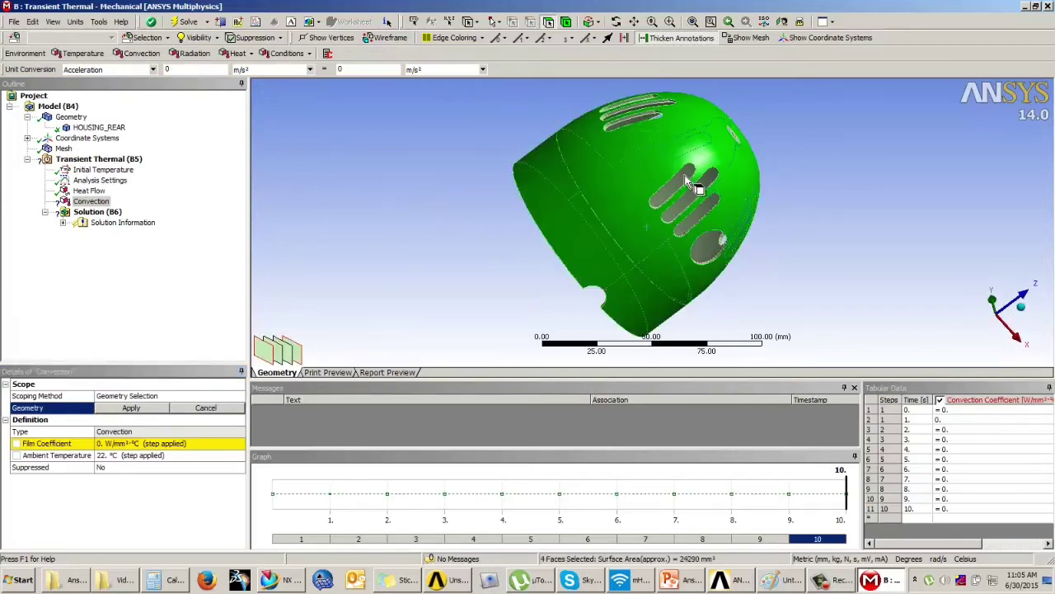
{"action": "middle_click_drag", "start_coordinate": [691, 176], "coordinate": [611, 210]}
{"action": "scroll", "coordinate": [707, 171], "scroll_direction": "up", "scroll_amount": 3}
{"action": "left_click", "coordinate": [711, 169], "text": "ctrl"}
{"action": "middle_click_drag", "start_coordinate": [722, 170], "coordinate": [119, 324]}
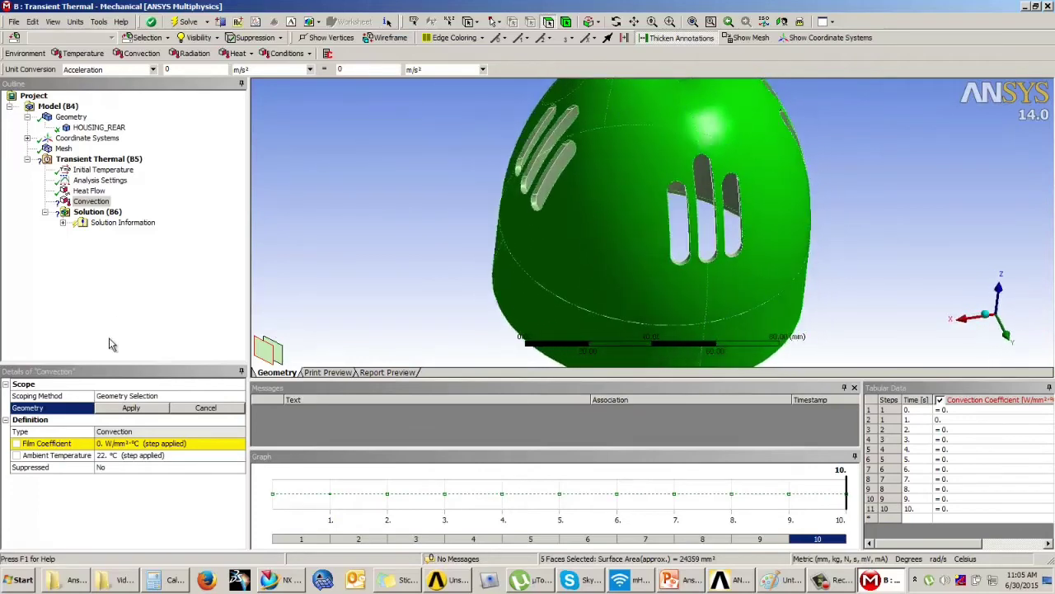
{"action": "left_click", "coordinate": [130, 408]}
Step: Set the convection's ambient temperature to 25 °C and import the stagnant air film coefficient of 5e-6 W/mm²·°C
{"action": "left_click", "coordinate": [132, 455]}
{"action": "type", "text": "25"}
{"action": "key", "text": "Return"}
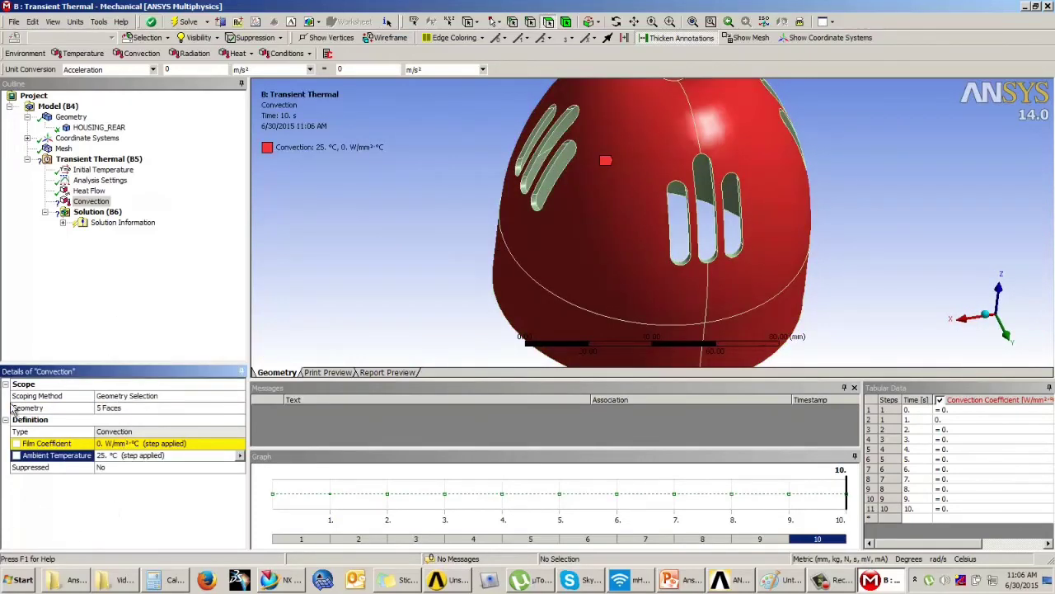
{"action": "left_click", "coordinate": [235, 445]}
{"action": "left_click", "coordinate": [239, 444]}
{"action": "left_click", "coordinate": [260, 455]}
{"action": "left_click", "coordinate": [357, 327]}
{"action": "left_click", "coordinate": [618, 435]}
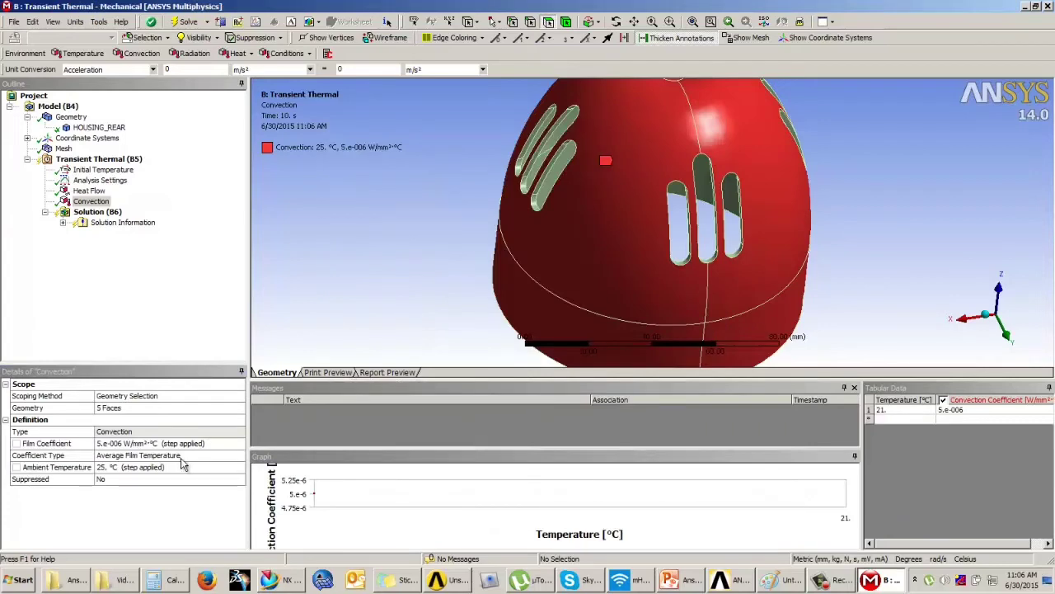
{"action": "middle_click_drag", "start_coordinate": [388, 251], "coordinate": [448, 212]}
Step: Switch to PowerPoint and reread which results the Example 3 slide asks for
{"action": "left_click", "coordinate": [97, 211]}
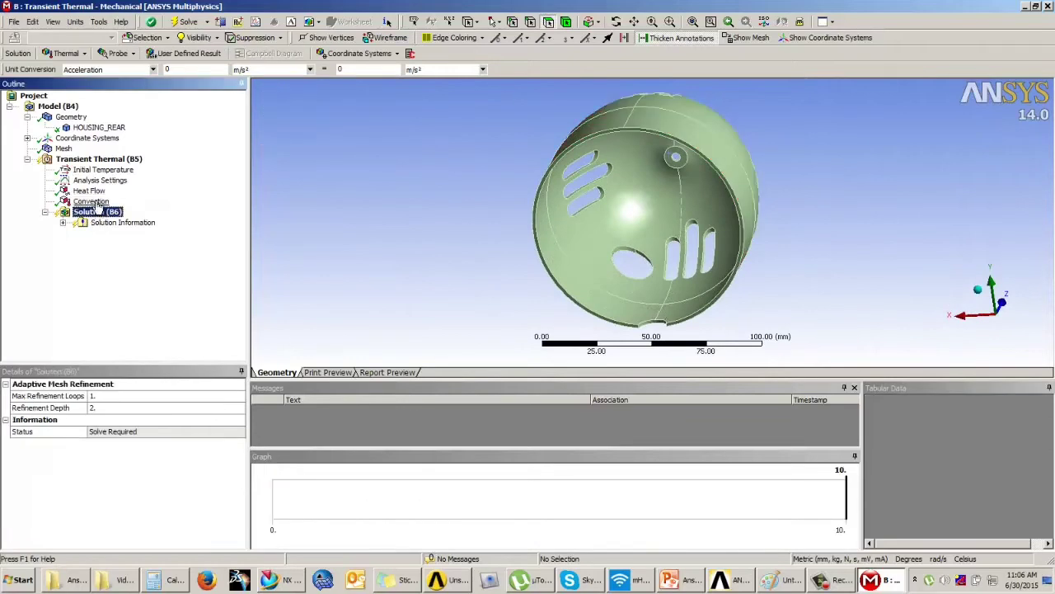
{"action": "left_click", "coordinate": [661, 582]}
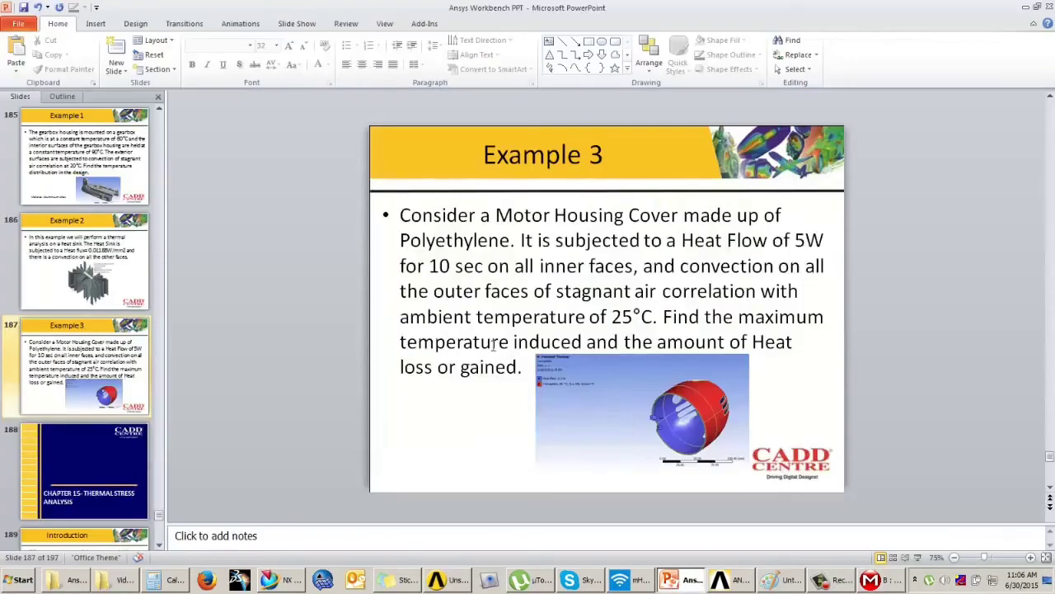
{"action": "left_click_drag", "start_coordinate": [409, 341], "coordinate": [524, 367]}
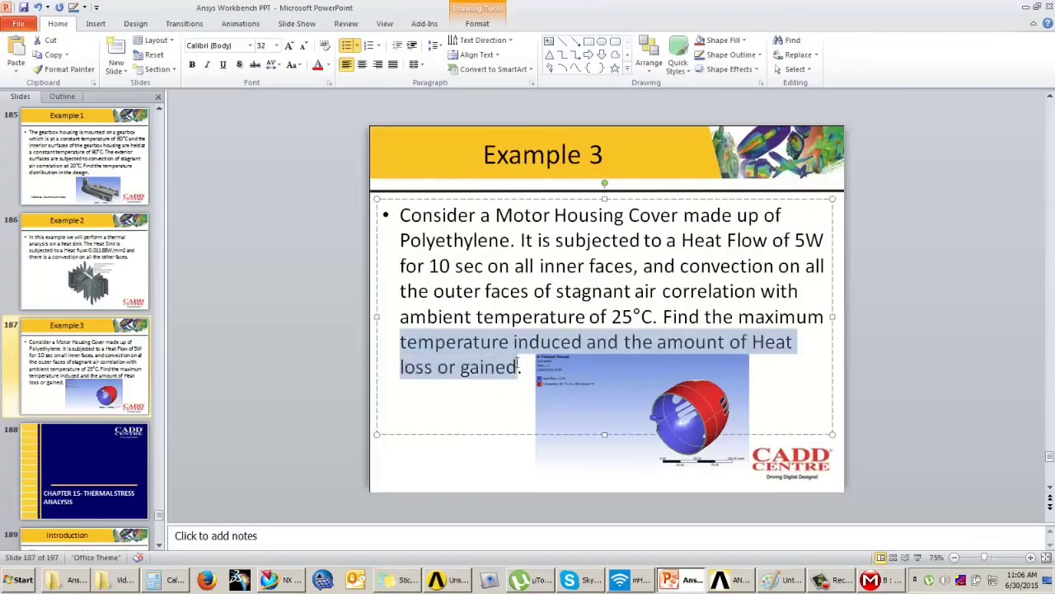
{"action": "left_click", "coordinate": [907, 357]}
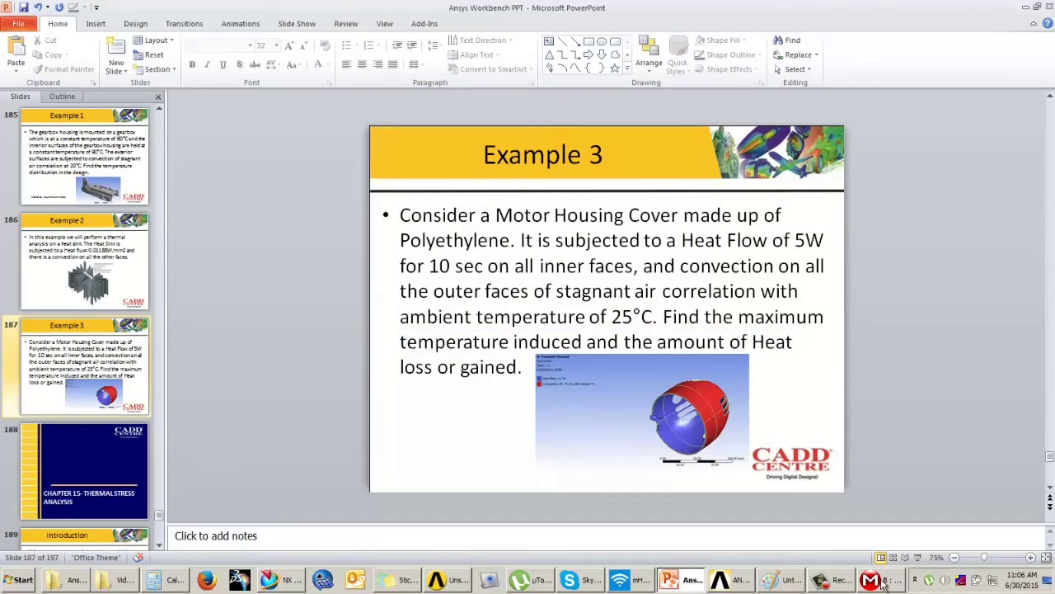
Step: Switch back to ANSYS Mechanical and add Temperature and Total Heat Flux results to the solution
{"action": "left_click", "coordinate": [887, 581]}
{"action": "left_click", "coordinate": [102, 214]}
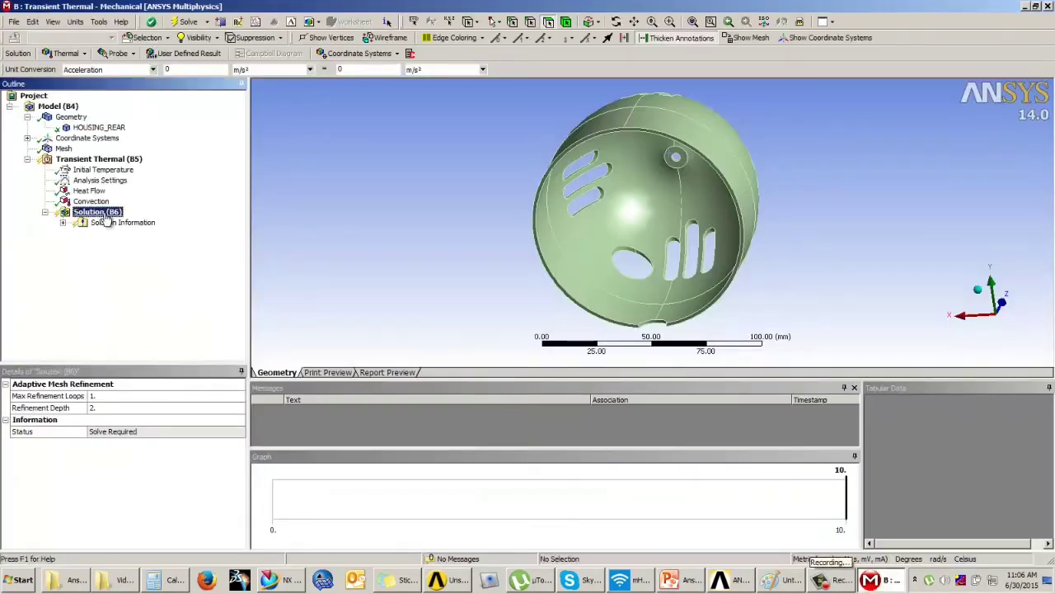
{"action": "left_click", "coordinate": [66, 53]}
{"action": "left_click", "coordinate": [76, 70]}
{"action": "left_click", "coordinate": [97, 212]}
{"action": "left_click", "coordinate": [66, 53]}
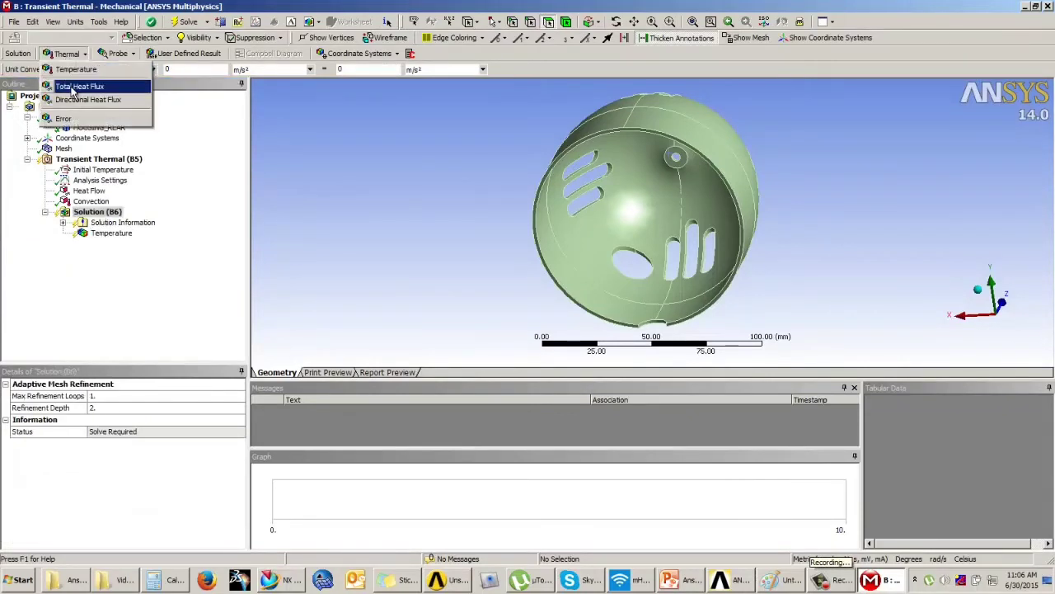
{"action": "left_click", "coordinate": [79, 83]}
Step: Add a reaction probe to the solution and assign it to the Convection boundary condition
{"action": "left_click", "coordinate": [128, 54]}
{"action": "left_click", "coordinate": [125, 95]}
{"action": "left_click", "coordinate": [132, 420]}
{"action": "left_click", "coordinate": [151, 433]}
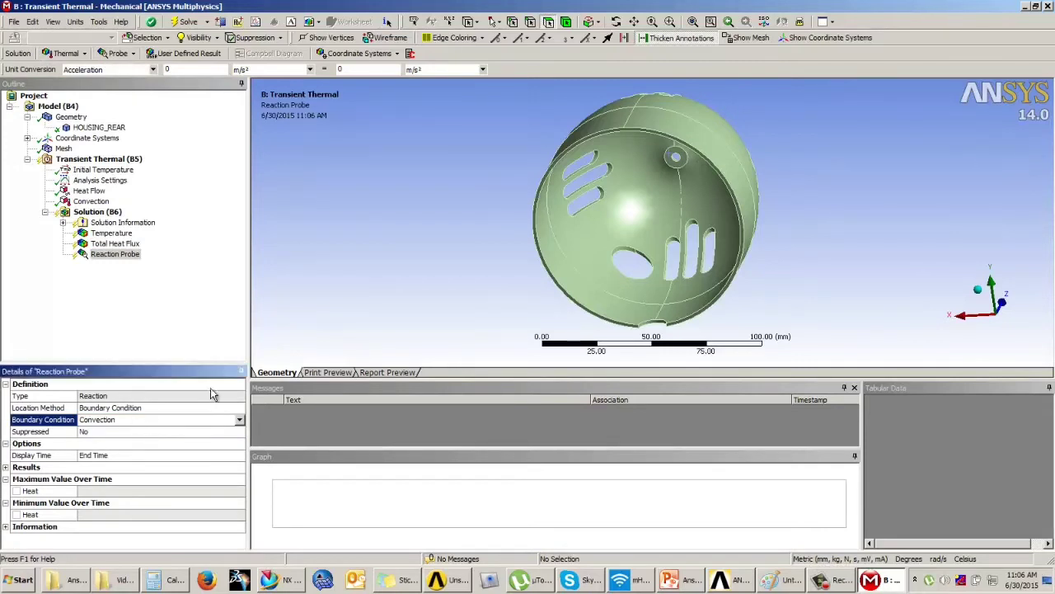
{"action": "left_click", "coordinate": [190, 320]}
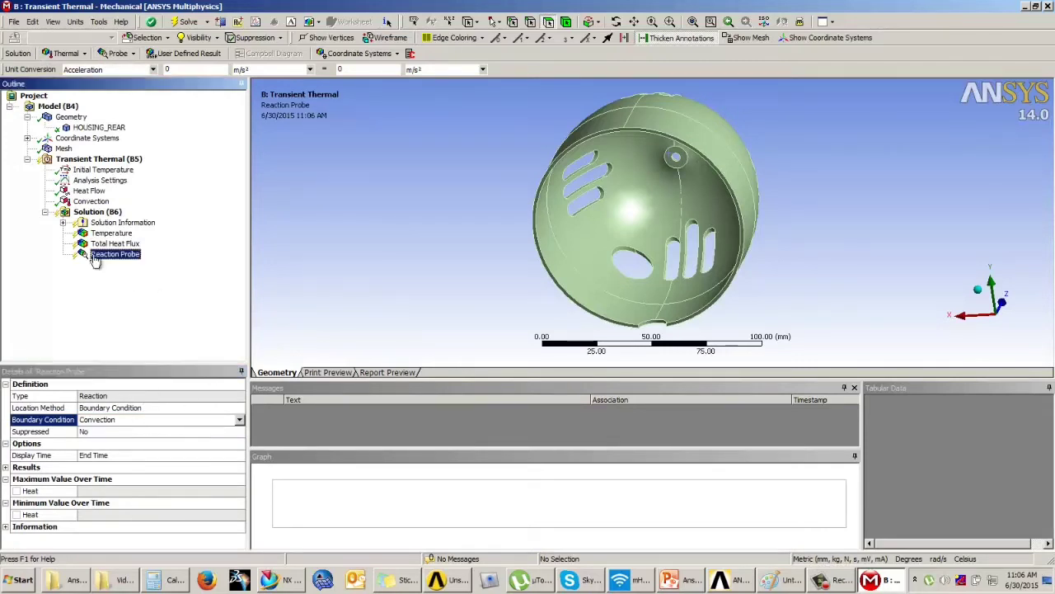
Step: Solve the transient thermal analysis
{"action": "left_click", "coordinate": [89, 213]}
{"action": "right_click", "coordinate": [89, 213]}
{"action": "left_click", "coordinate": [108, 239]}
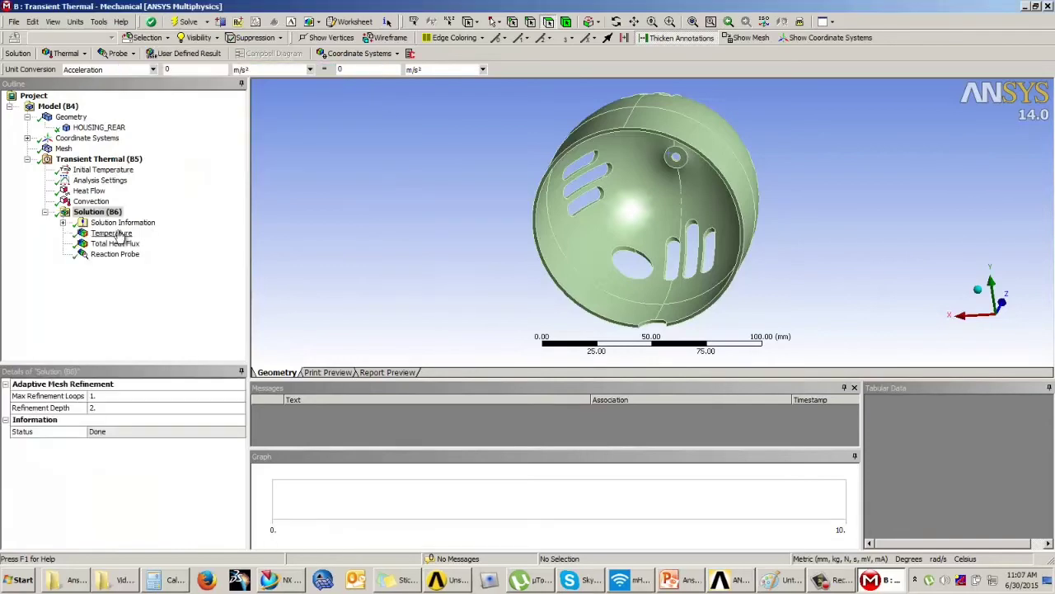
Step: Examine the Temperature contour on the housing and the Reaction Probe's maximum and minimum heat over time
{"action": "middle_click_drag", "start_coordinate": [469, 240], "coordinate": [762, 203]}
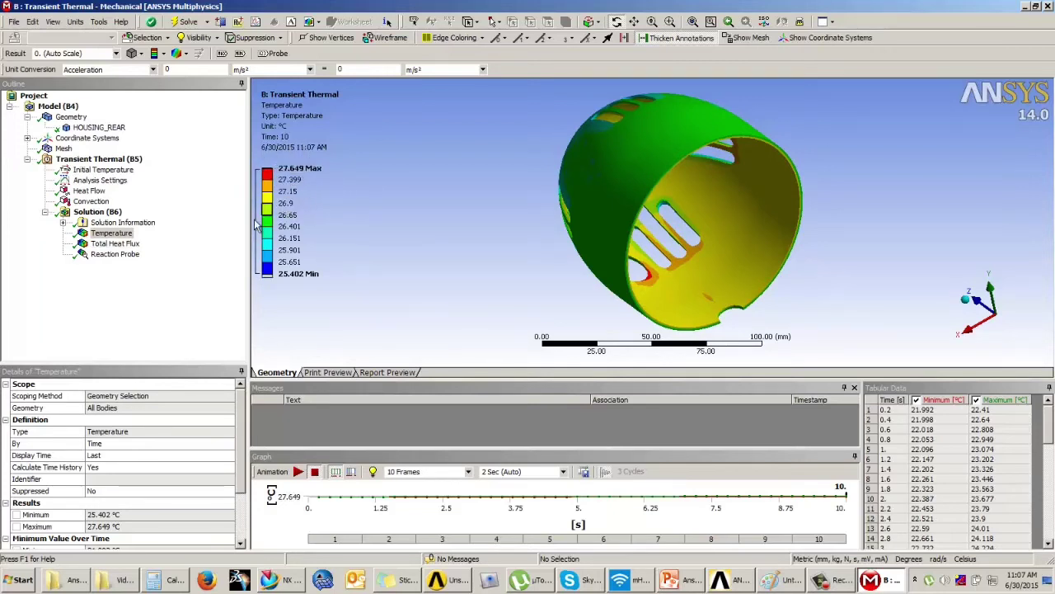
{"action": "left_click", "coordinate": [126, 256]}
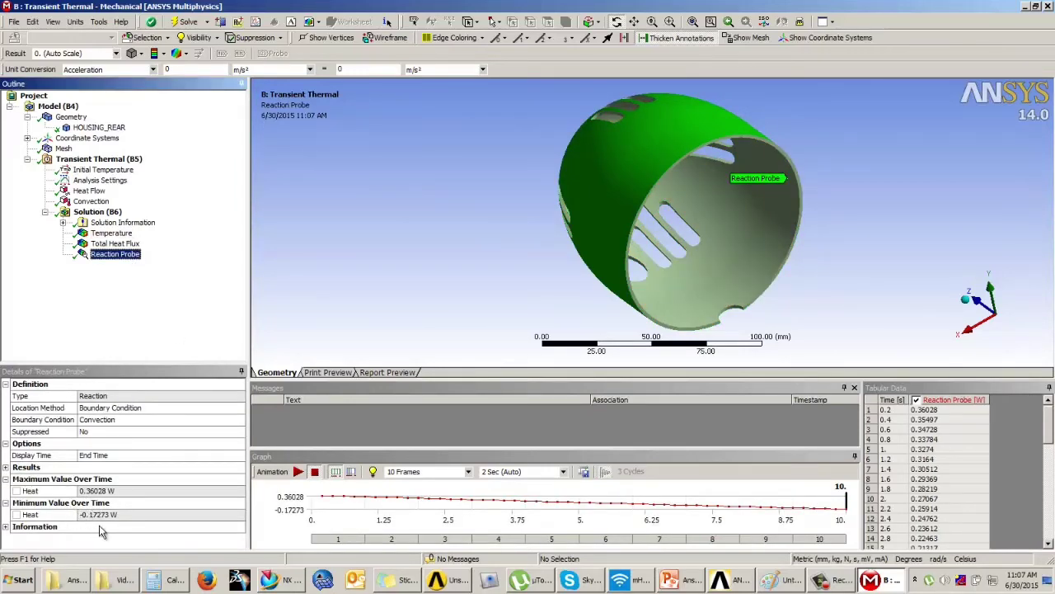
{"action": "left_click", "coordinate": [112, 232]}
Step: Display the Total Heat Flux result as vectors and lengthen the arrows
{"action": "left_click", "coordinate": [116, 244]}
{"action": "left_click_drag", "start_coordinate": [626, 191], "coordinate": [521, 212]}
{"action": "left_click", "coordinate": [200, 54]}
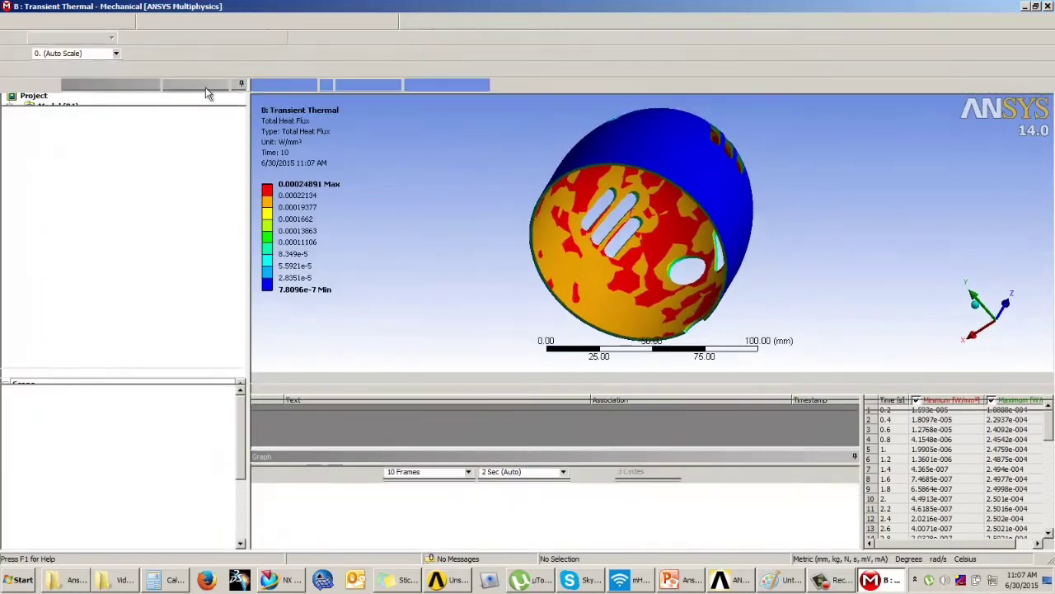
{"action": "left_click_drag", "start_coordinate": [610, 228], "coordinate": [729, 242]}
{"action": "left_click_drag", "start_coordinate": [647, 203], "coordinate": [557, 204]}
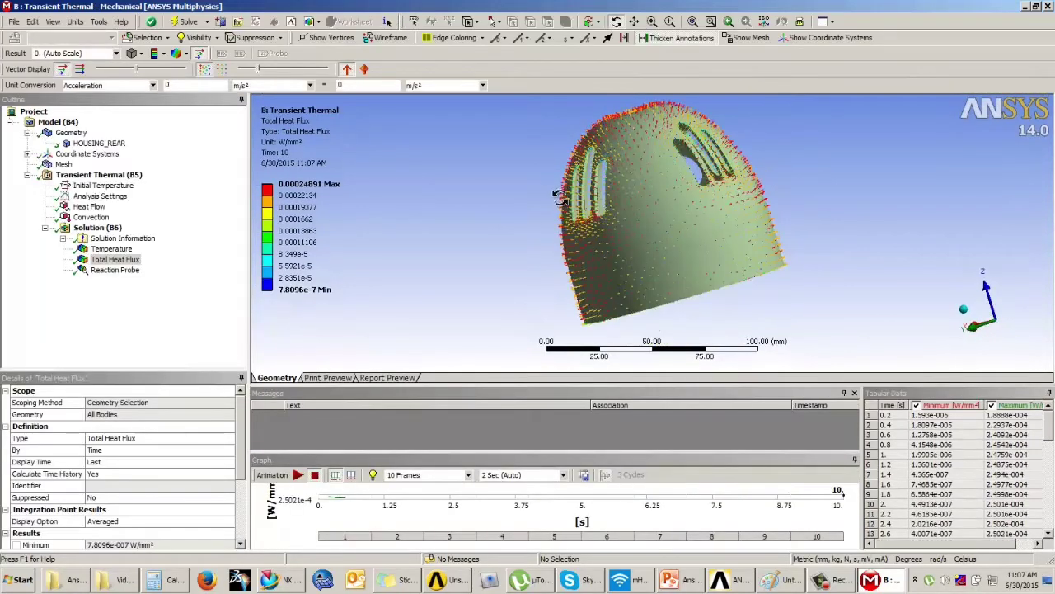
{"action": "scroll", "coordinate": [557, 204], "scroll_direction": "up", "scroll_amount": 3}
{"action": "left_click_drag", "start_coordinate": [138, 69], "coordinate": [164, 71]}
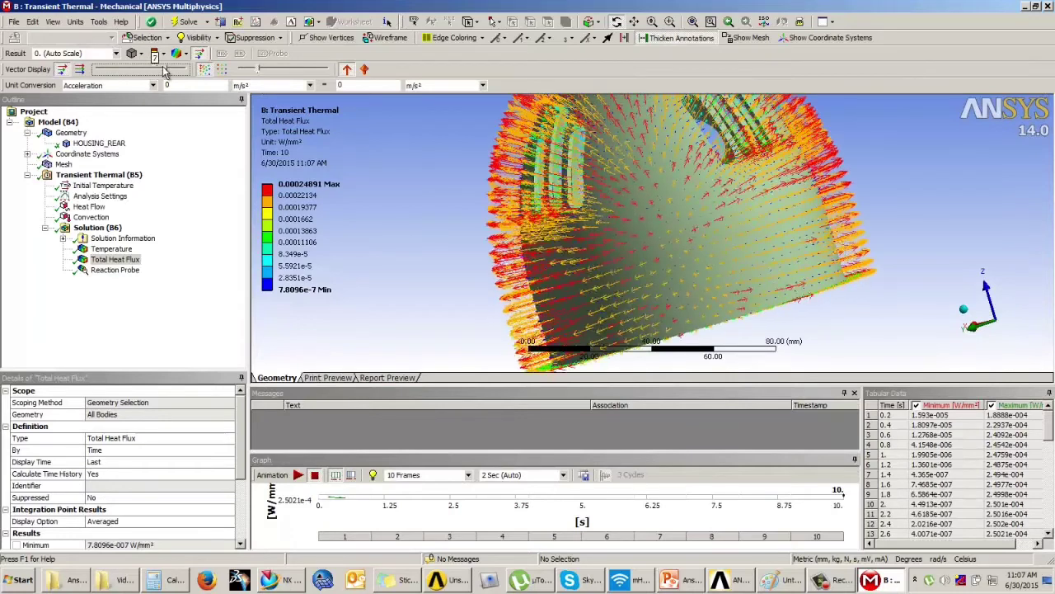
Step: Animate the heat flux vectors, stop the animation and inspect the arrow directions inside and outside the housing
{"action": "left_click", "coordinate": [297, 475]}
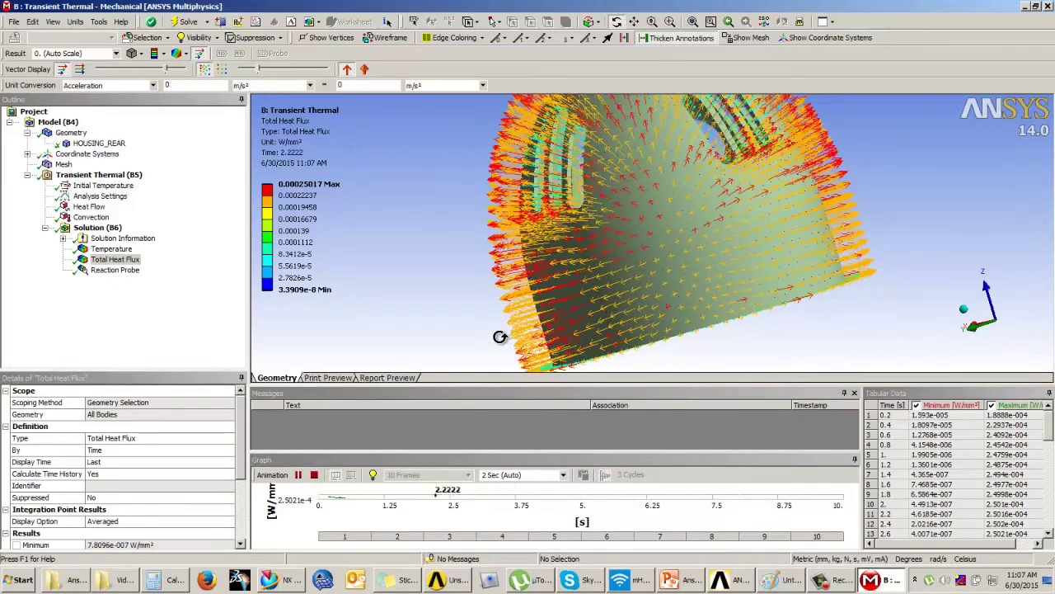
{"action": "left_click_drag", "start_coordinate": [699, 319], "coordinate": [641, 236]}
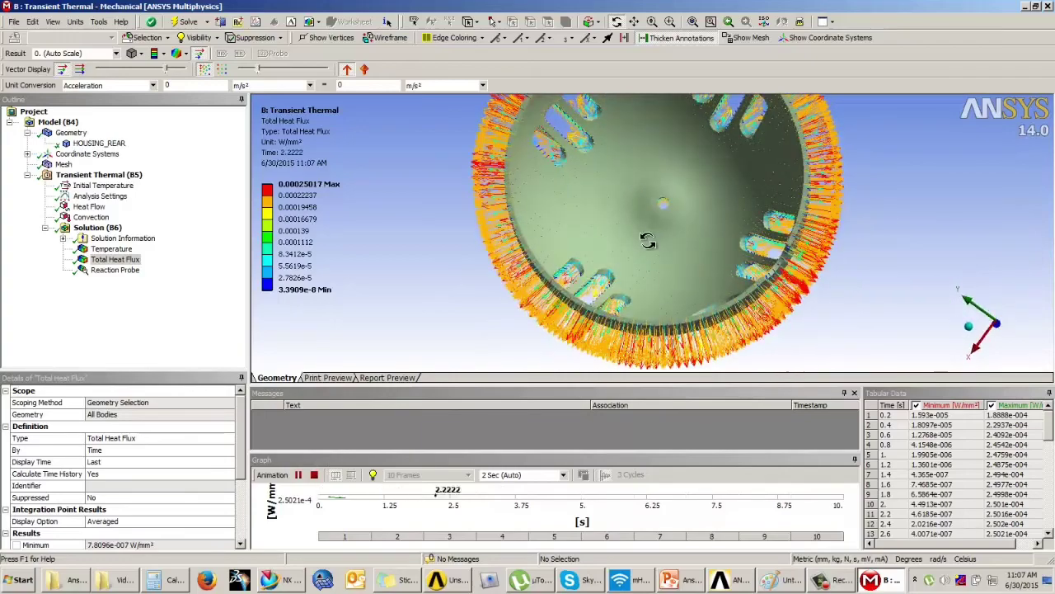
{"action": "left_click", "coordinate": [315, 475]}
{"action": "left_click_drag", "start_coordinate": [441, 287], "coordinate": [478, 221]}
{"action": "left_click_drag", "start_coordinate": [661, 241], "coordinate": [863, 220]}
{"action": "scroll", "coordinate": [797, 220], "scroll_direction": "up", "scroll_amount": 5}
{"action": "scroll", "coordinate": [797, 220], "scroll_direction": "down", "scroll_amount": 5}
{"action": "left_click_drag", "start_coordinate": [802, 245], "coordinate": [762, 250]}
Step: Retrieve the Reaction Probe result at 1.8 s from its table of heat values over time
{"action": "left_click", "coordinate": [116, 268]}
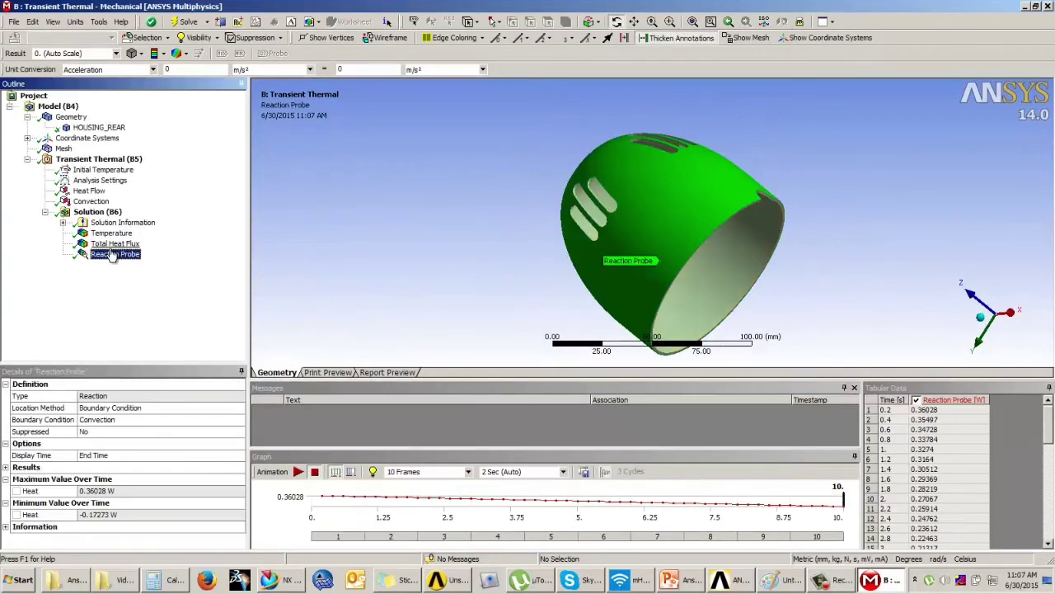
{"action": "left_click_drag", "start_coordinate": [1049, 429], "coordinate": [1046, 403]}
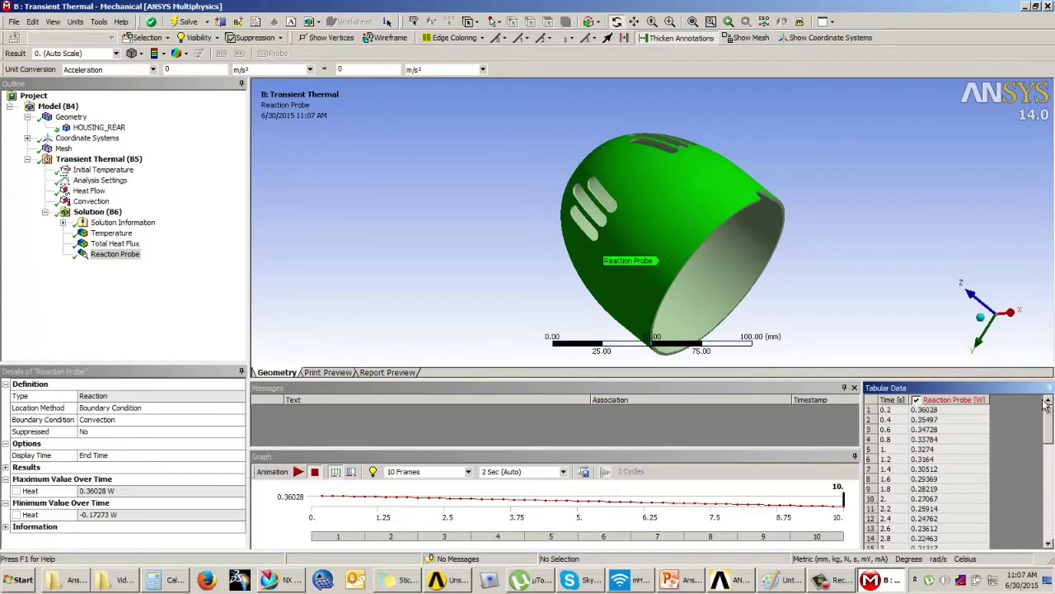
{"action": "left_click", "coordinate": [886, 490]}
{"action": "left_click", "coordinate": [924, 491]}
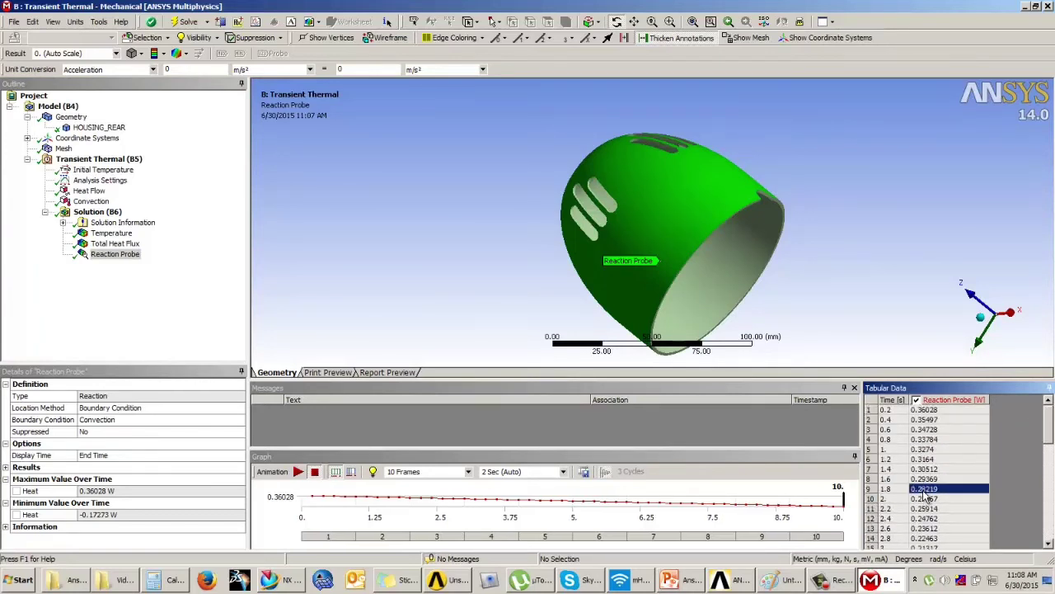
{"action": "right_click", "coordinate": [925, 492]}
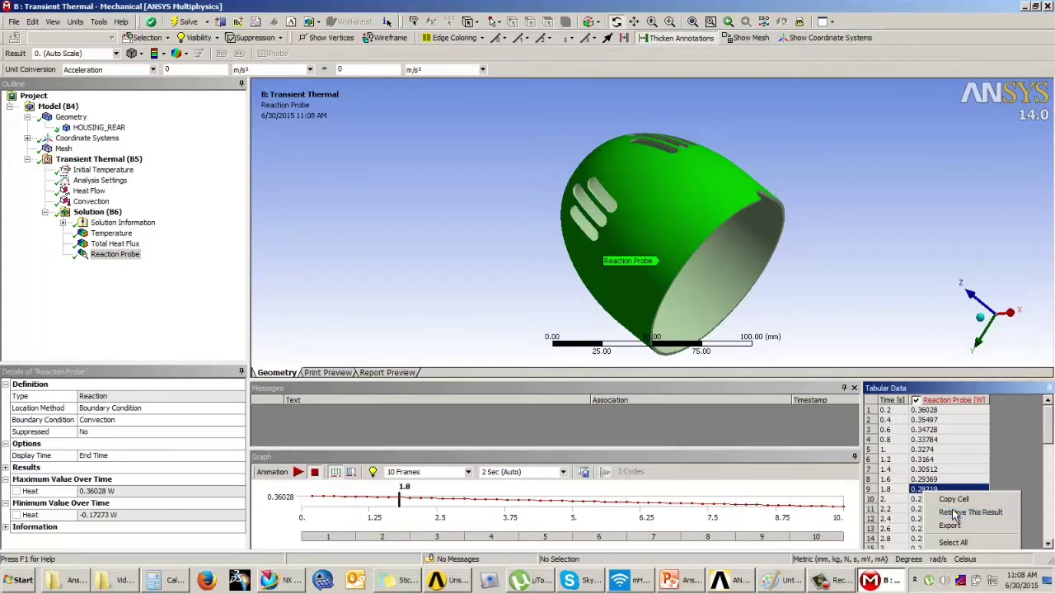
{"action": "left_click", "coordinate": [956, 512]}
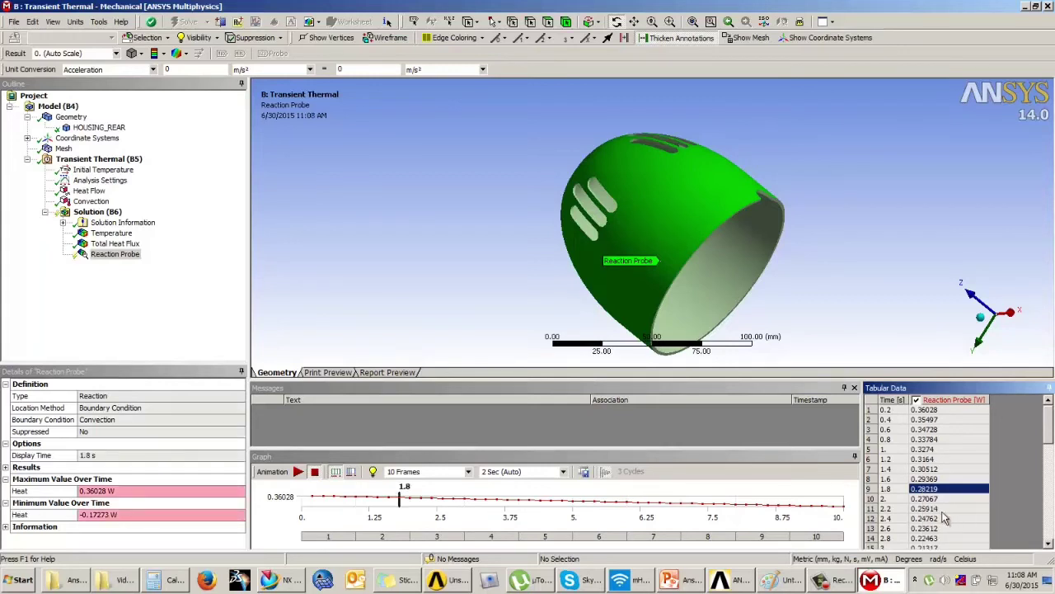
Step: Retrieve the Temperature result at 2.4 s and inspect the contour inside the housing
{"action": "left_click", "coordinate": [110, 234]}
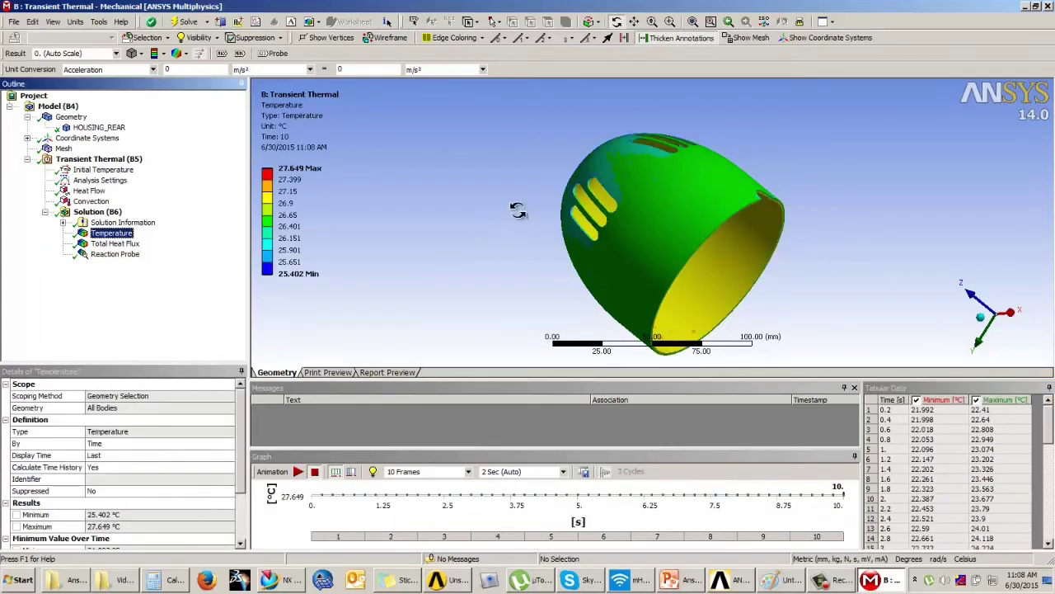
{"action": "left_click_drag", "start_coordinate": [516, 213], "coordinate": [485, 186]}
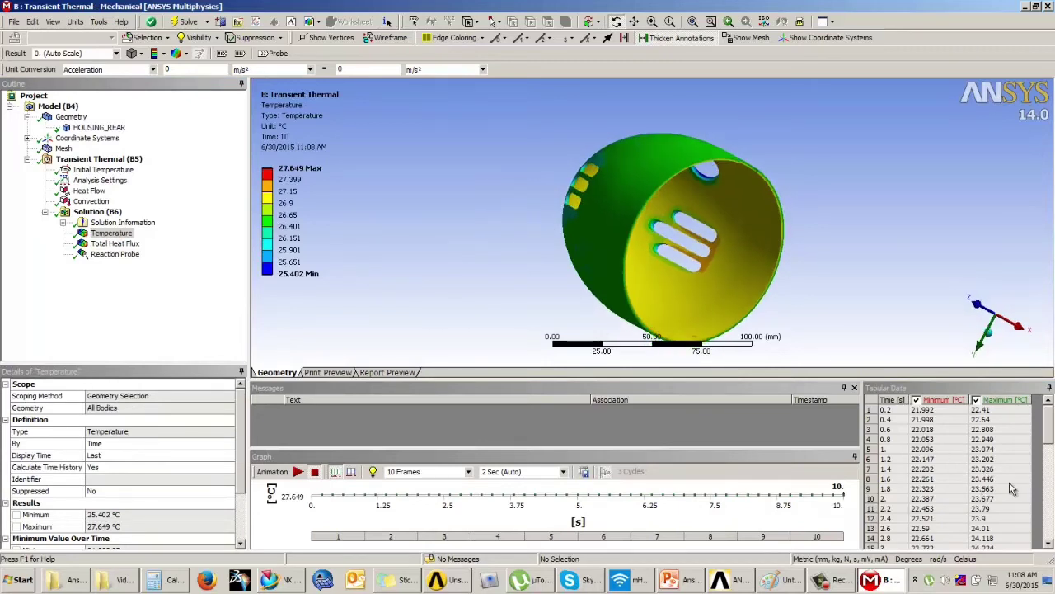
{"action": "left_click", "coordinate": [929, 519]}
{"action": "left_click", "coordinate": [888, 520]}
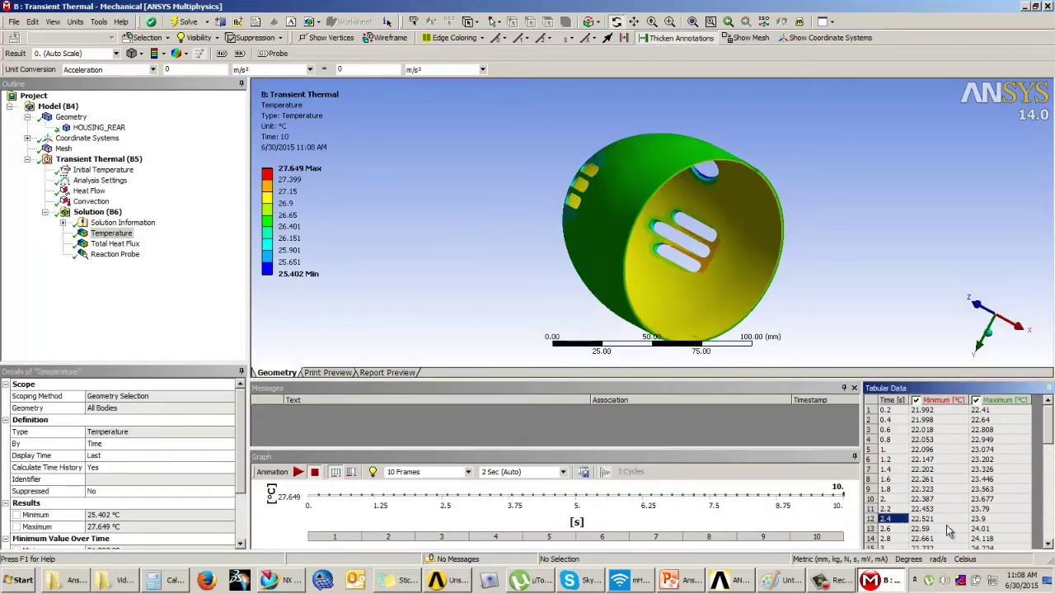
{"action": "right_click", "coordinate": [892, 526]}
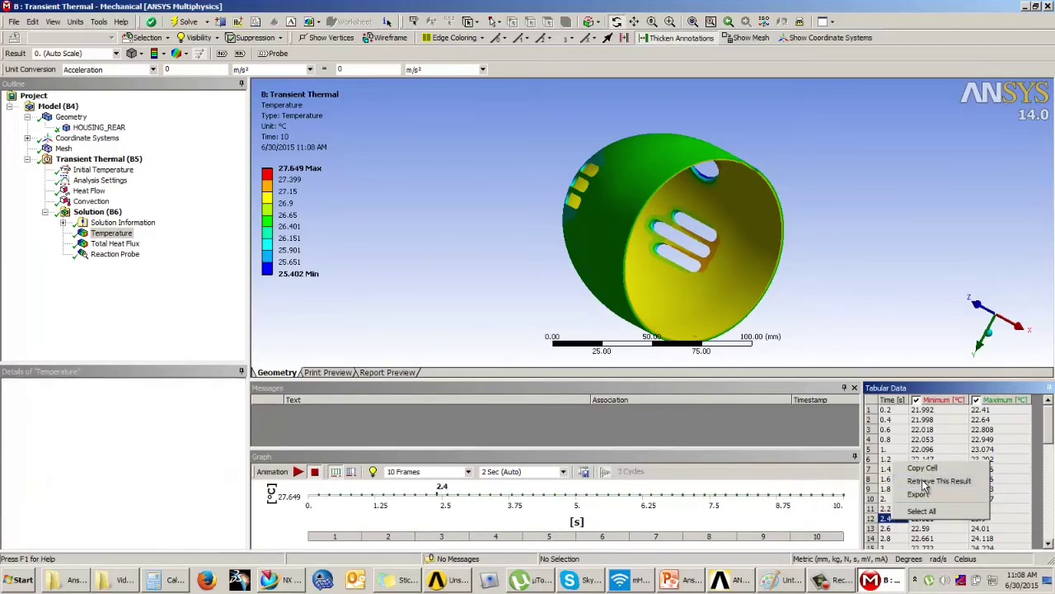
{"action": "left_click", "coordinate": [929, 482]}
{"action": "left_click_drag", "start_coordinate": [775, 239], "coordinate": [789, 340]}
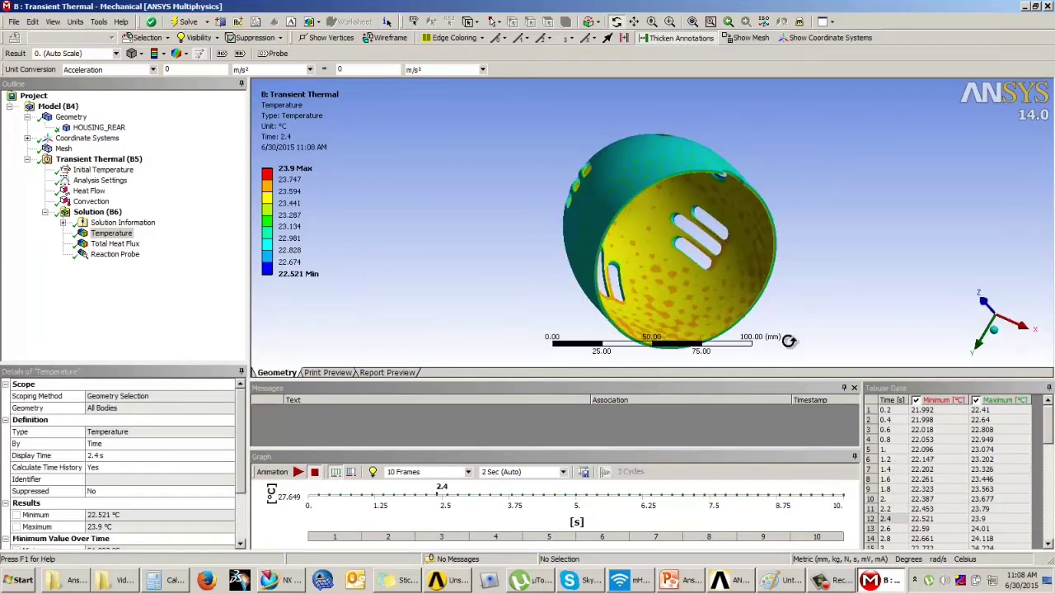
Step: Retrieve the Temperature result at 1 s and inspect the contour on the housing
{"action": "left_click", "coordinate": [891, 452]}
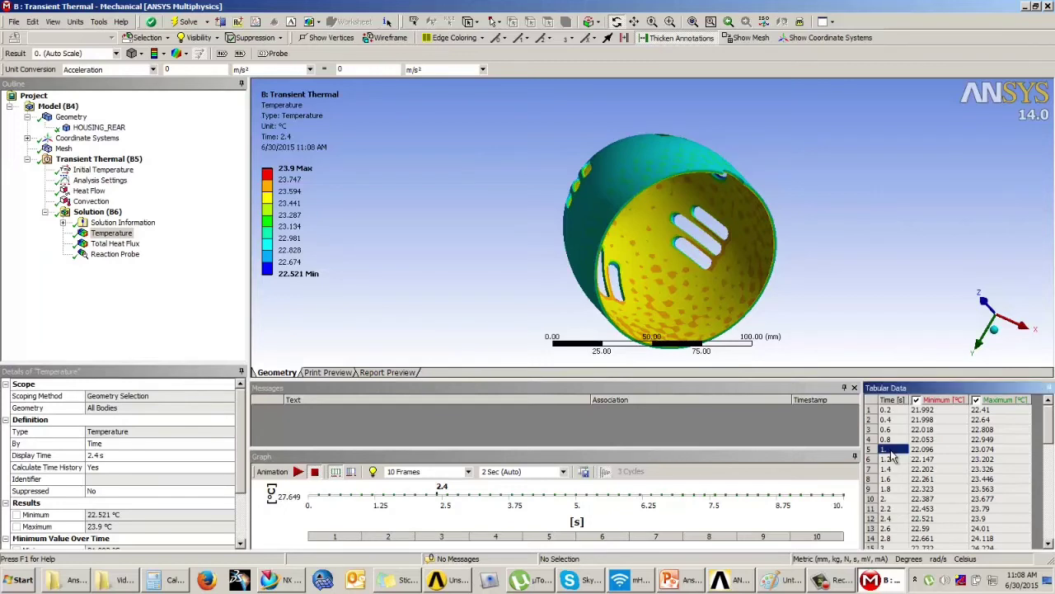
{"action": "right_click", "coordinate": [891, 455]}
{"action": "left_click", "coordinate": [914, 476]}
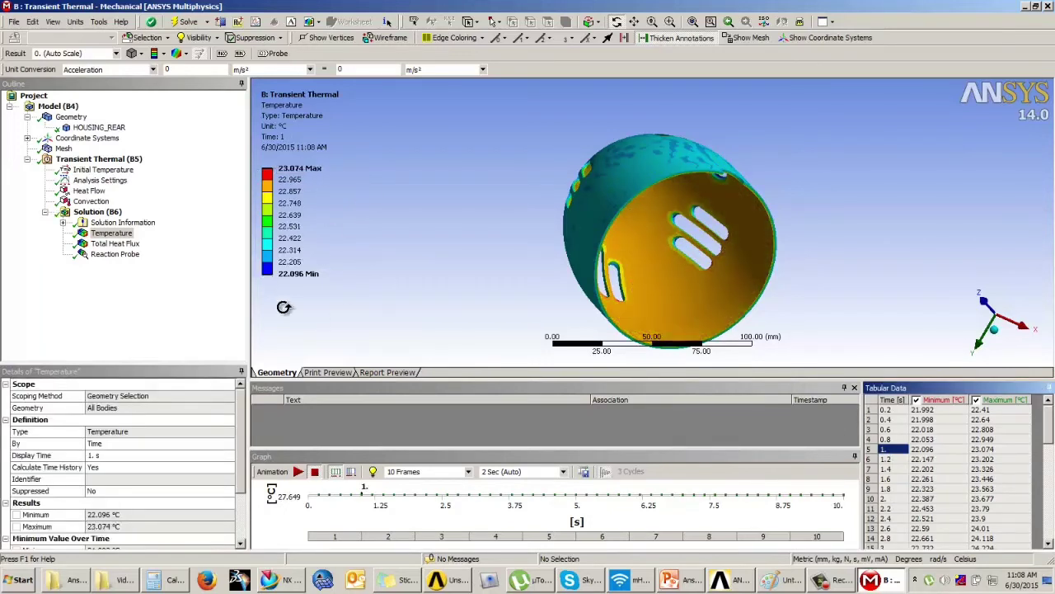
{"action": "left_click", "coordinate": [923, 453]}
{"action": "middle_click_drag", "start_coordinate": [670, 164], "coordinate": [755, 148]}
{"action": "scroll", "coordinate": [755, 148], "scroll_direction": "up", "scroll_amount": 1}
Step: Make the Heat Flow load vary with time, entering 1.2 W at 0 s and 1.8 W at 1 s
{"action": "left_click", "coordinate": [92, 190]}
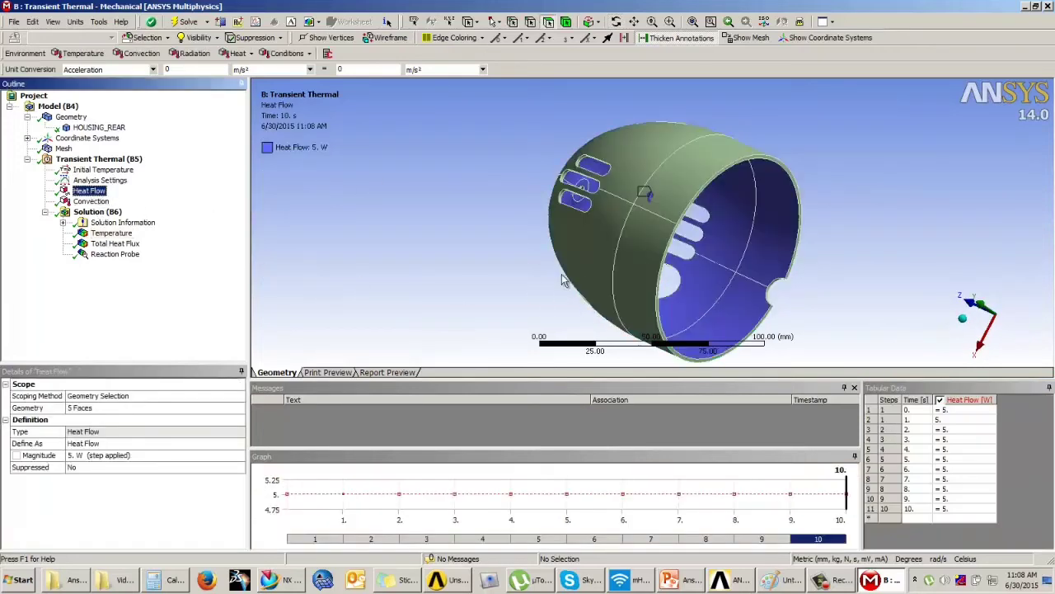
{"action": "scroll", "coordinate": [833, 245], "scroll_direction": "up", "scroll_amount": 2}
{"action": "scroll", "coordinate": [872, 245], "scroll_direction": "down", "scroll_amount": 4}
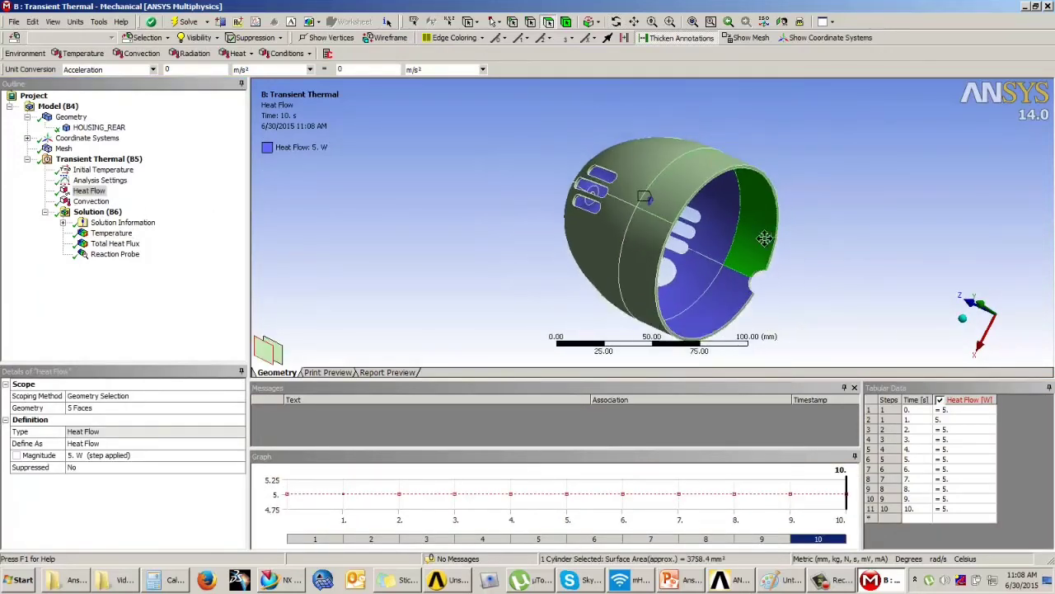
{"action": "middle_click_drag", "start_coordinate": [792, 259], "coordinate": [706, 216], "text": "ctrl"}
{"action": "left_click", "coordinate": [767, 222]}
{"action": "double_click", "coordinate": [945, 420]}
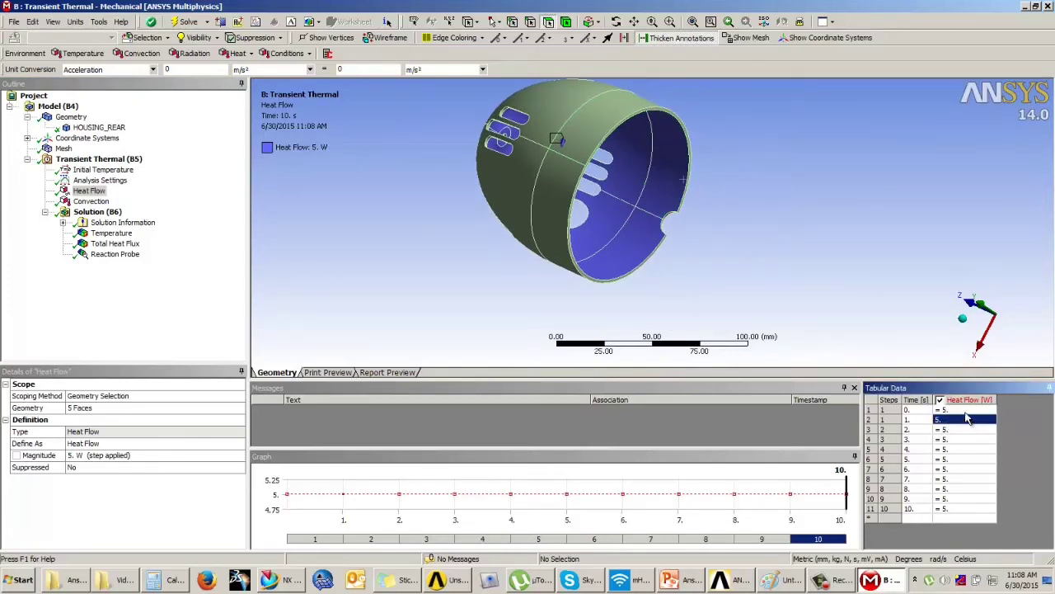
{"action": "key", "text": "Up"}
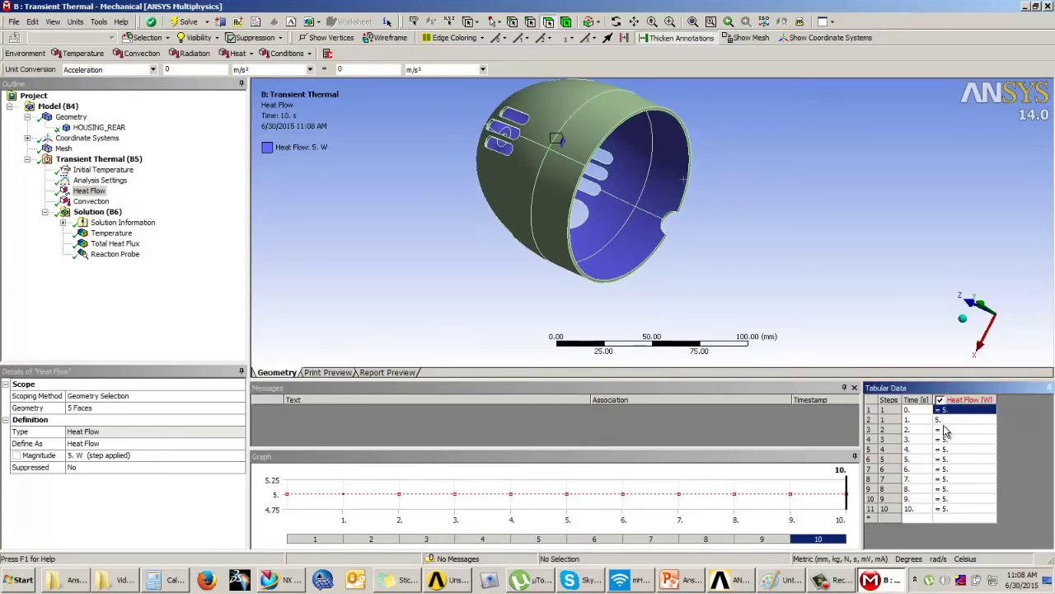
{"action": "type", "text": "1.2"}
{"action": "key", "text": "Return"}
{"action": "left_click", "coordinate": [952, 422]}
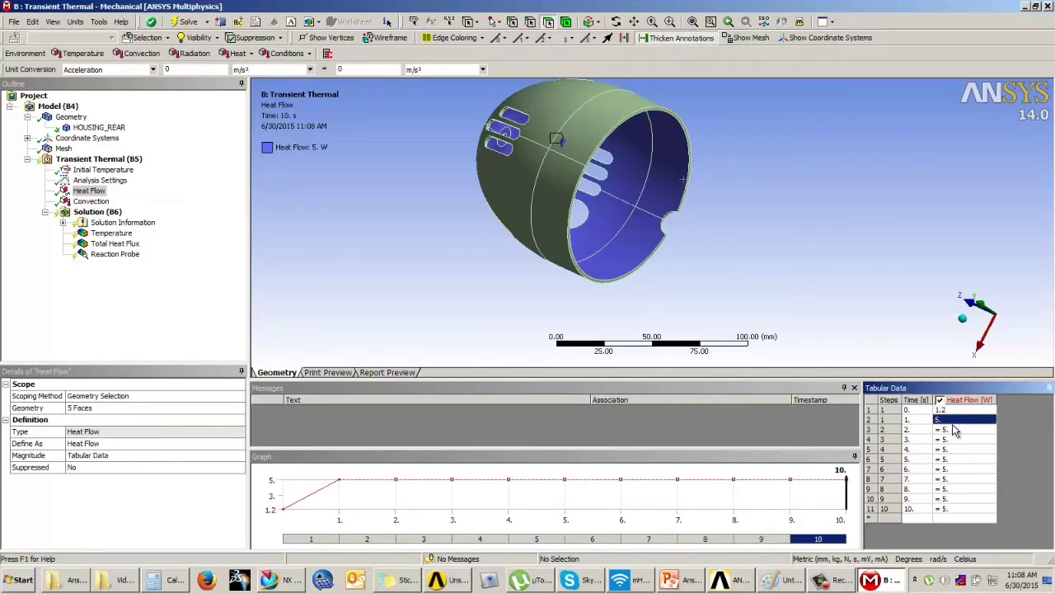
{"action": "type", "text": "1"}
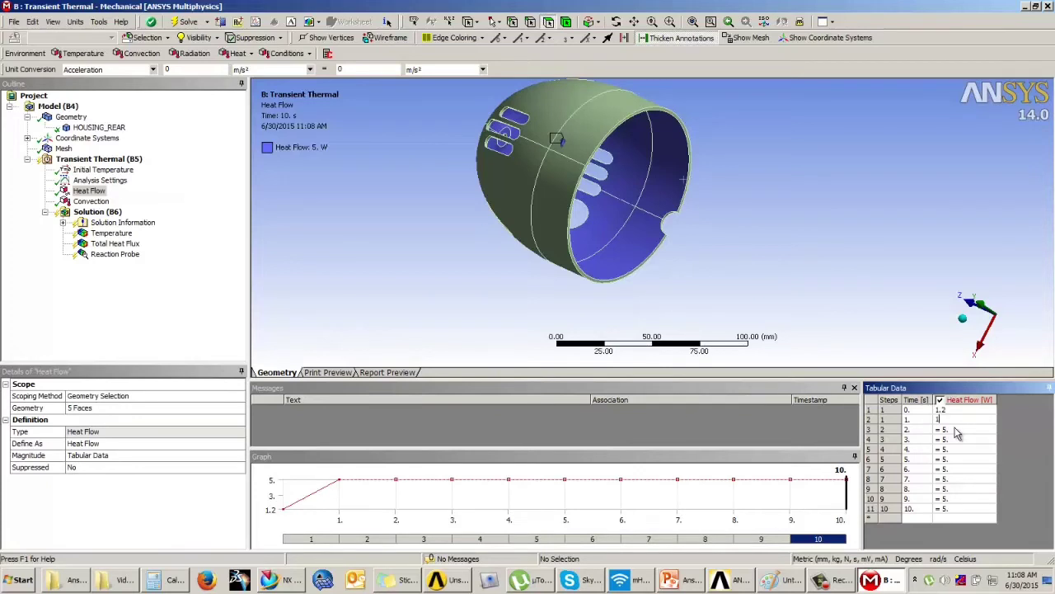
Step: Set the Heat Flow to 2.2 W at 2 s, 2.5 W at 3 s and 3.2 W at 4 s
{"action": "left_click", "coordinate": [957, 430]}
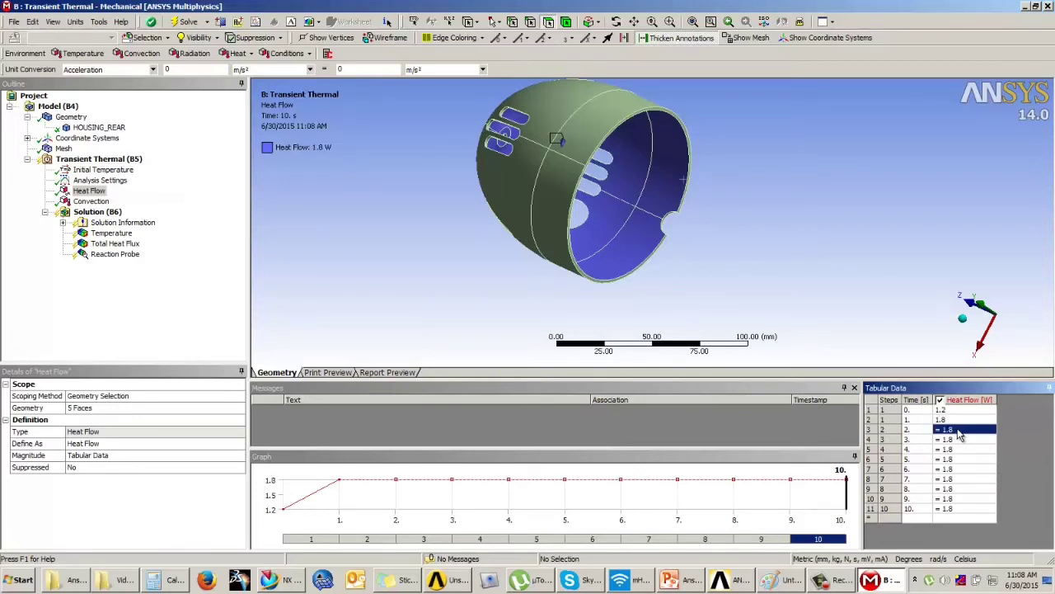
{"action": "type", "text": "2.2"}
{"action": "left_click", "coordinate": [960, 441]}
{"action": "type", "text": "2."}
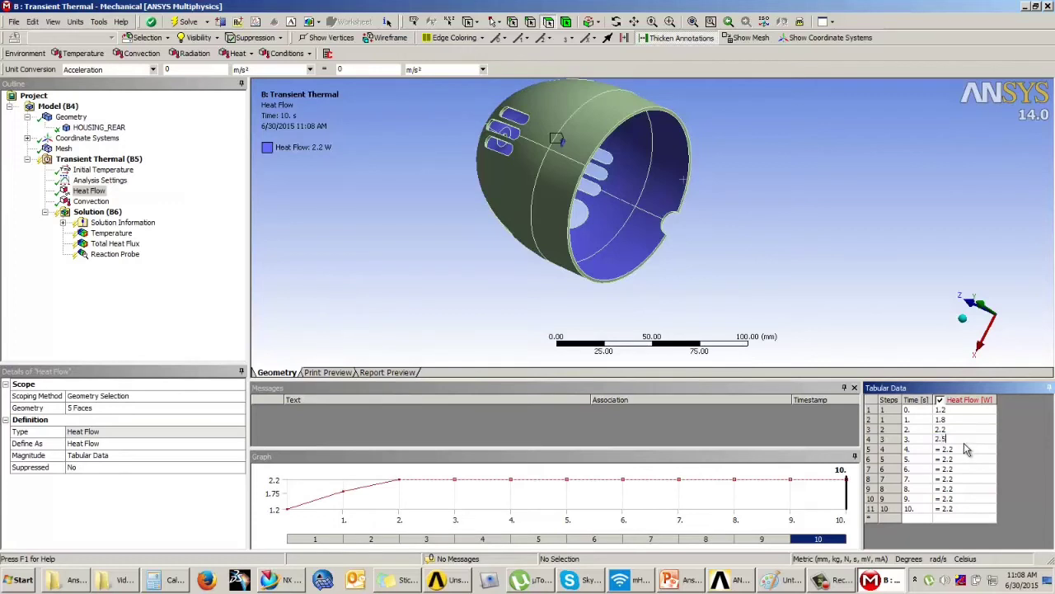
{"action": "left_click", "coordinate": [967, 449]}
{"action": "type", "text": "3.2"}
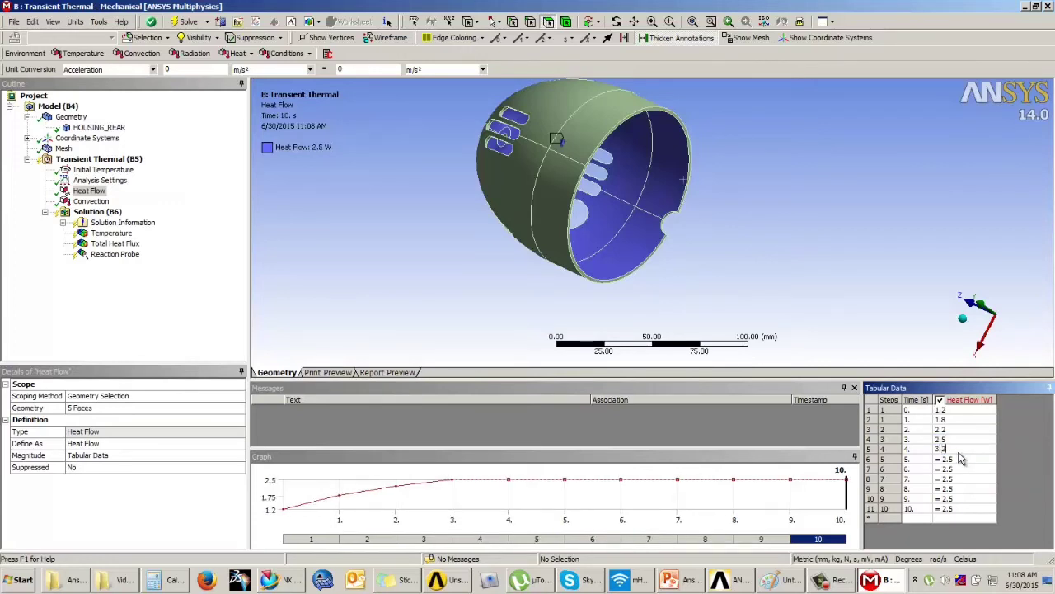
{"action": "key", "text": "Return"}
Step: Set the Heat Flow to 3.8 W at 5 s, 4 W at 6 s and 4.2 W at 7 s
{"action": "left_click", "coordinate": [961, 461]}
{"action": "type", "text": "3."}
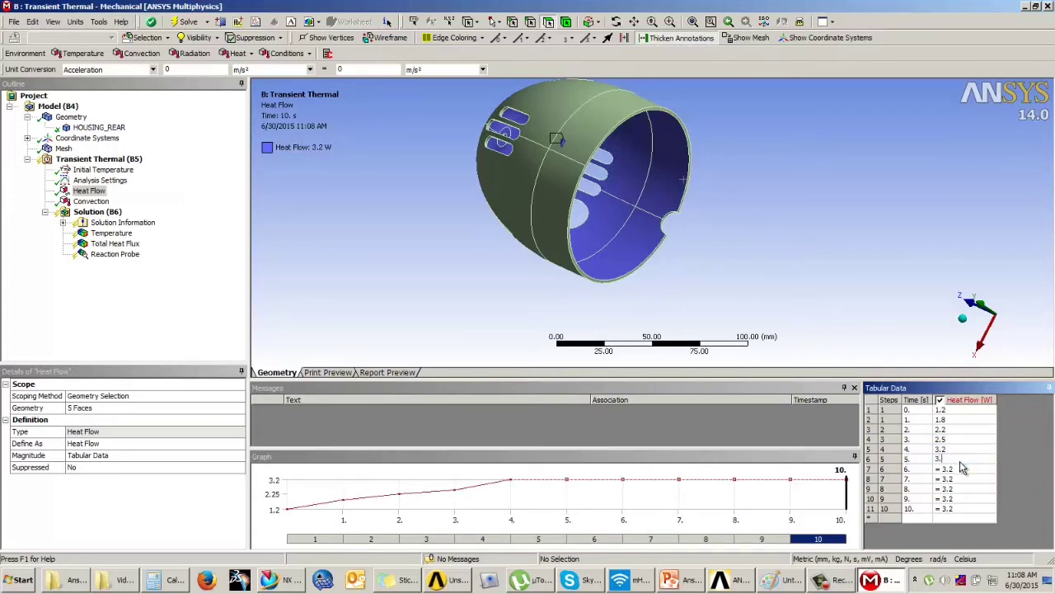
{"action": "type", "text": "8"}
{"action": "key", "text": "Return"}
{"action": "left_click", "coordinate": [959, 469]}
{"action": "type", "text": "4"}
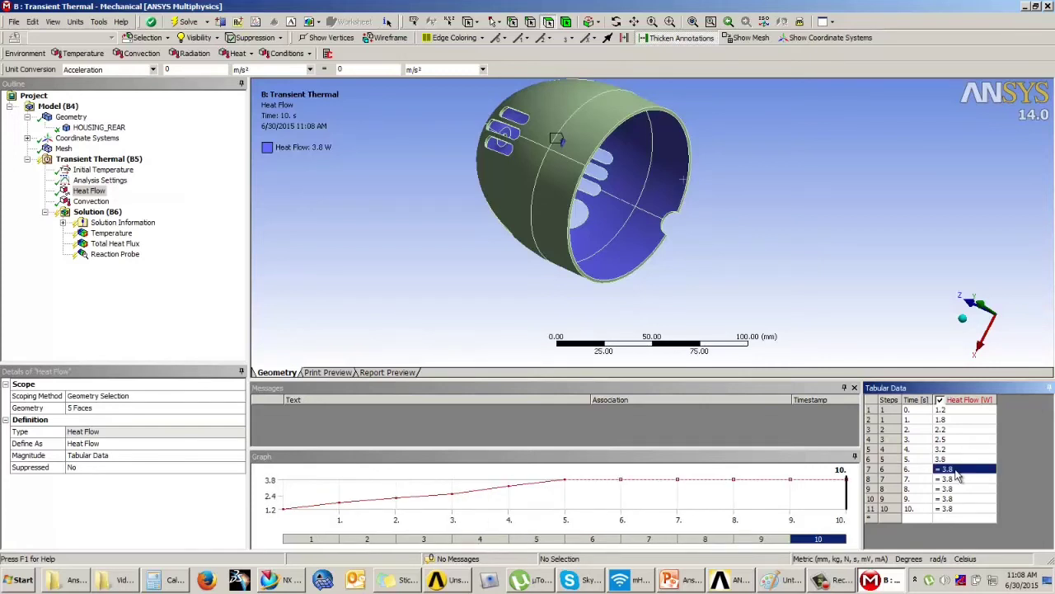
{"action": "key", "text": "Return"}
{"action": "left_click", "coordinate": [953, 479]}
{"action": "type", "text": "4.2"}
{"action": "key", "text": "Return"}
Step: Set the Heat Flow to 4.5 W at 8 s, 4.8 W at 9 s and 5 W at 10 s
{"action": "left_click", "coordinate": [952, 488]}
{"action": "type", "text": "4.5"}
{"action": "key", "text": "Return"}
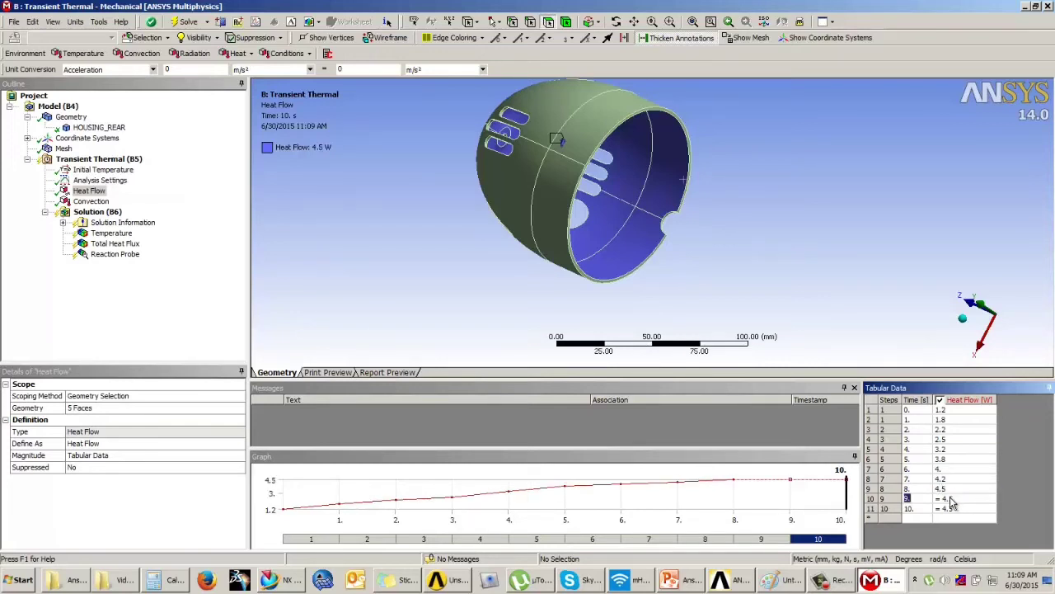
{"action": "left_click", "coordinate": [951, 499]}
{"action": "type", "text": "4.8"}
{"action": "key", "text": "Return"}
{"action": "left_click", "coordinate": [954, 509]}
{"action": "type", "text": "5"}
{"action": "key", "text": "Return"}
Step: Check the tabulated heat flow values from 3 s to 7 s and solve the transient thermal analysis again
{"action": "left_click", "coordinate": [947, 438]}
{"action": "left_click", "coordinate": [947, 448]}
{"action": "left_click", "coordinate": [947, 459]}
{"action": "left_click", "coordinate": [948, 468]}
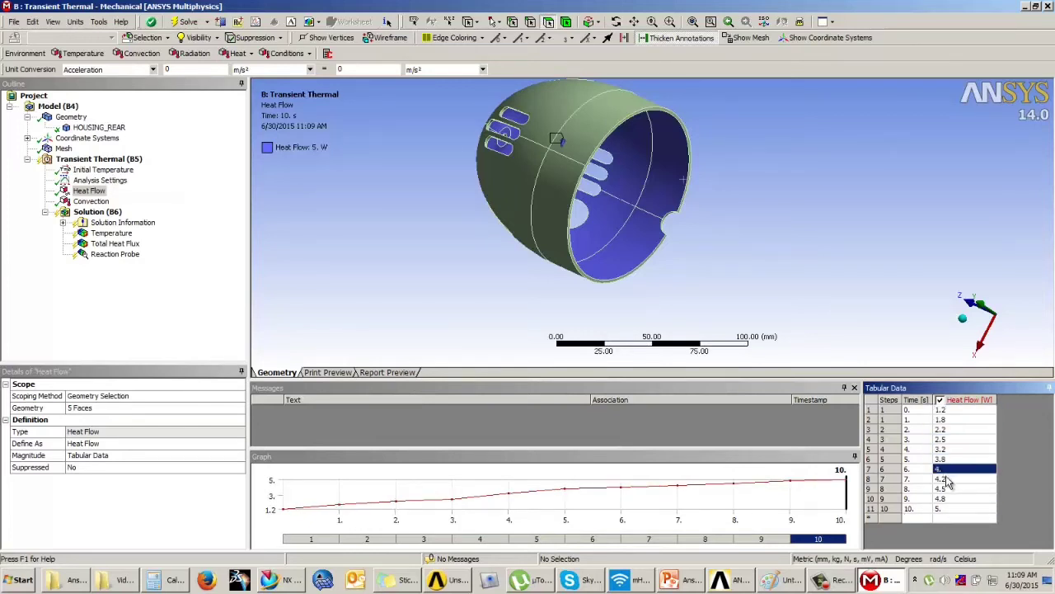
{"action": "left_click", "coordinate": [948, 479]}
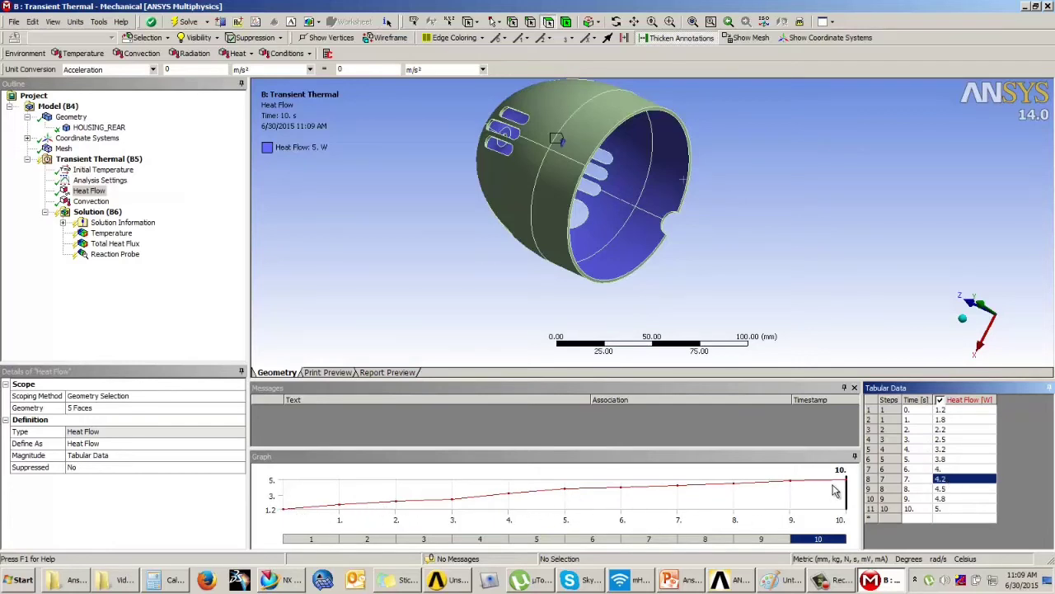
{"action": "right_click", "coordinate": [97, 214]}
{"action": "left_click", "coordinate": [116, 240]}
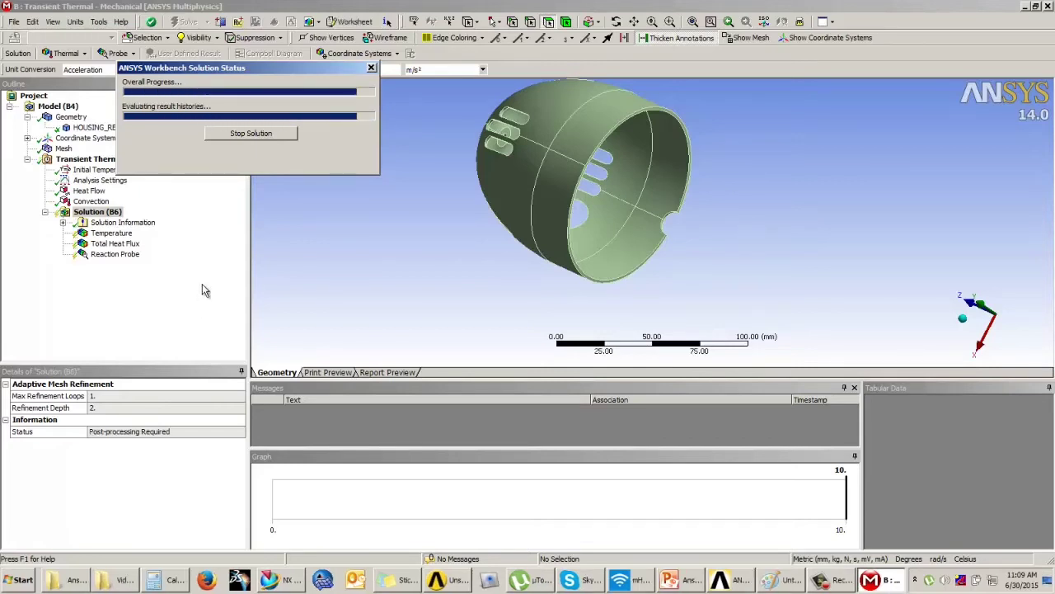
Step: Examine the Temperature contour at 1 s inside and outside the housing and compare it with the Heat Flow table
{"action": "left_click", "coordinate": [121, 235]}
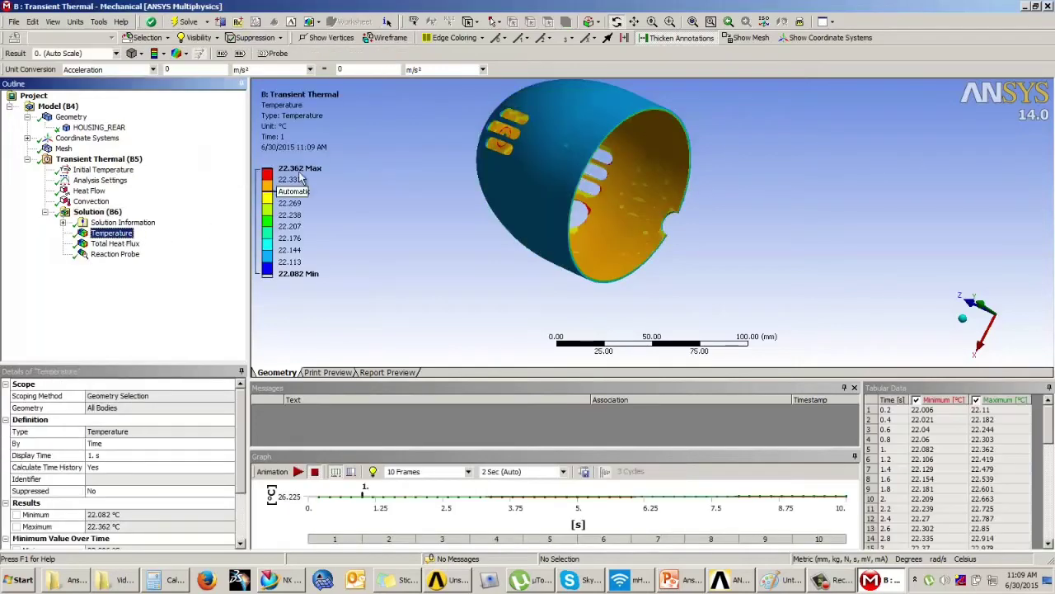
{"action": "left_click_drag", "start_coordinate": [484, 193], "coordinate": [471, 172]}
{"action": "left_click_drag", "start_coordinate": [354, 179], "coordinate": [594, 189]}
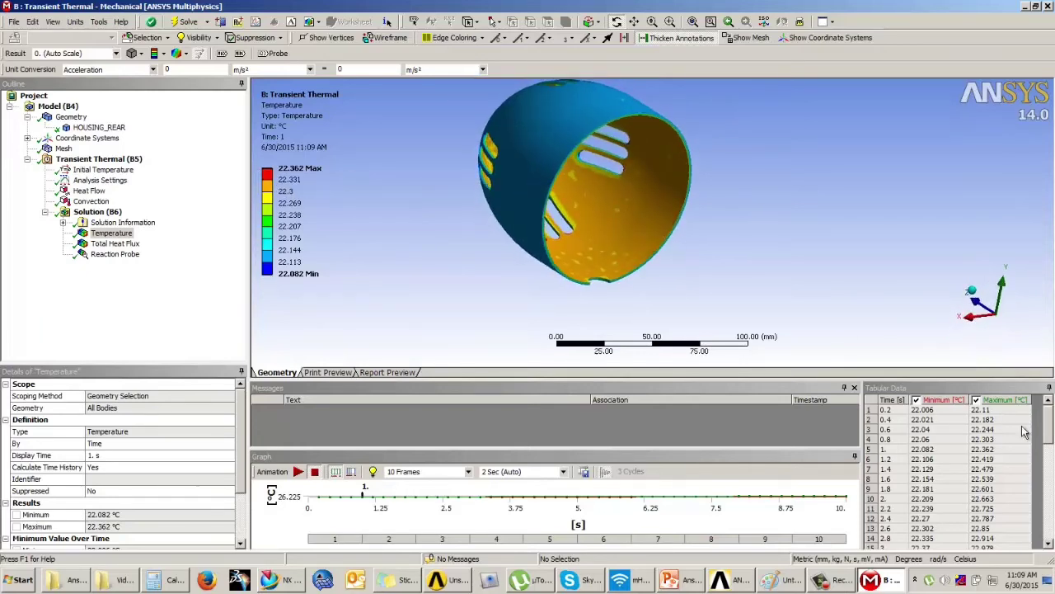
{"action": "left_click", "coordinate": [89, 190]}
{"action": "left_click", "coordinate": [941, 410]}
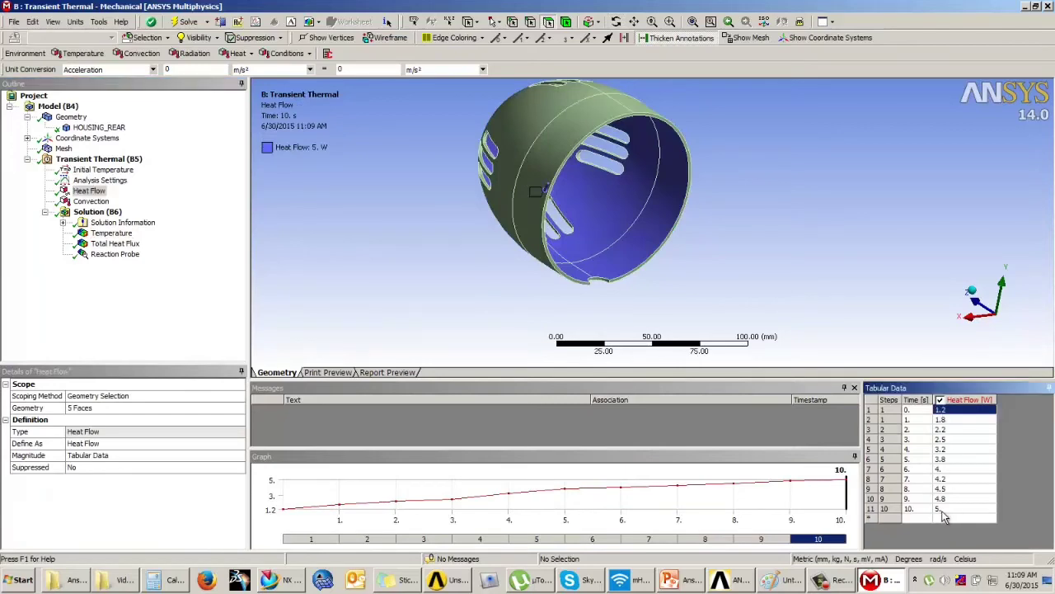
{"action": "left_click", "coordinate": [111, 233]}
{"action": "left_click_drag", "start_coordinate": [436, 203], "coordinate": [525, 190]}
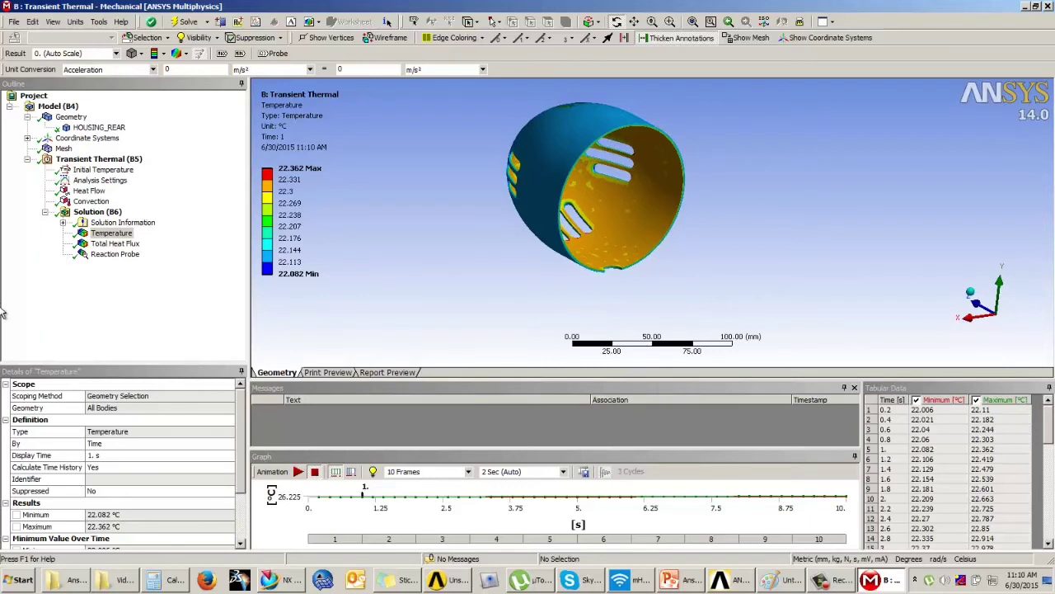
{"action": "right_click", "coordinate": [915, 470]}
{"action": "left_click", "coordinate": [915, 312]}
{"action": "left_click_drag", "start_coordinate": [644, 284], "coordinate": [599, 164]}
{"action": "left_click_drag", "start_coordinate": [602, 225], "coordinate": [606, 231]}
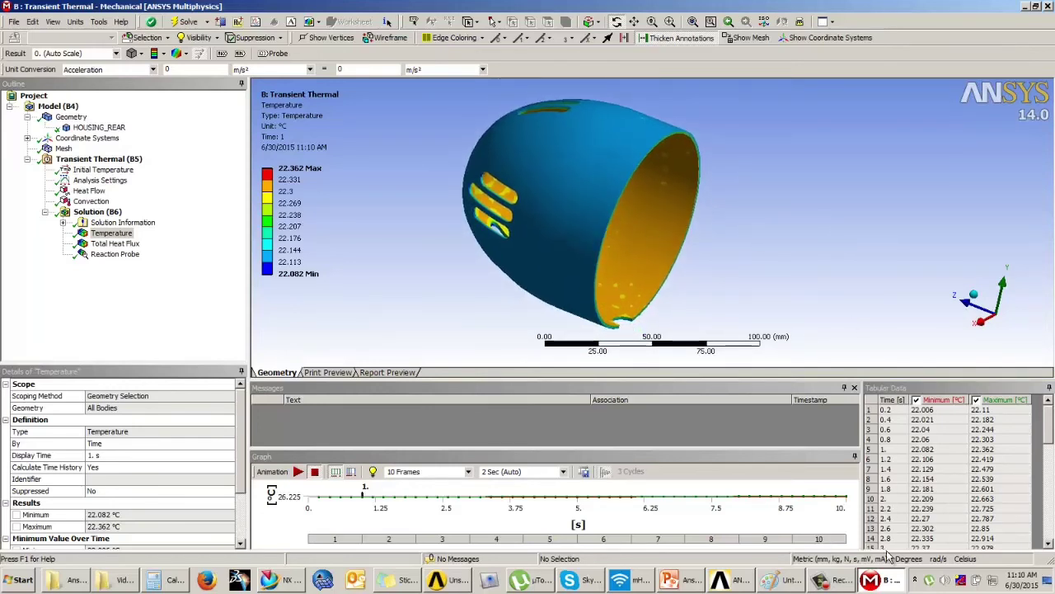
{"action": "left_click", "coordinate": [840, 580]}
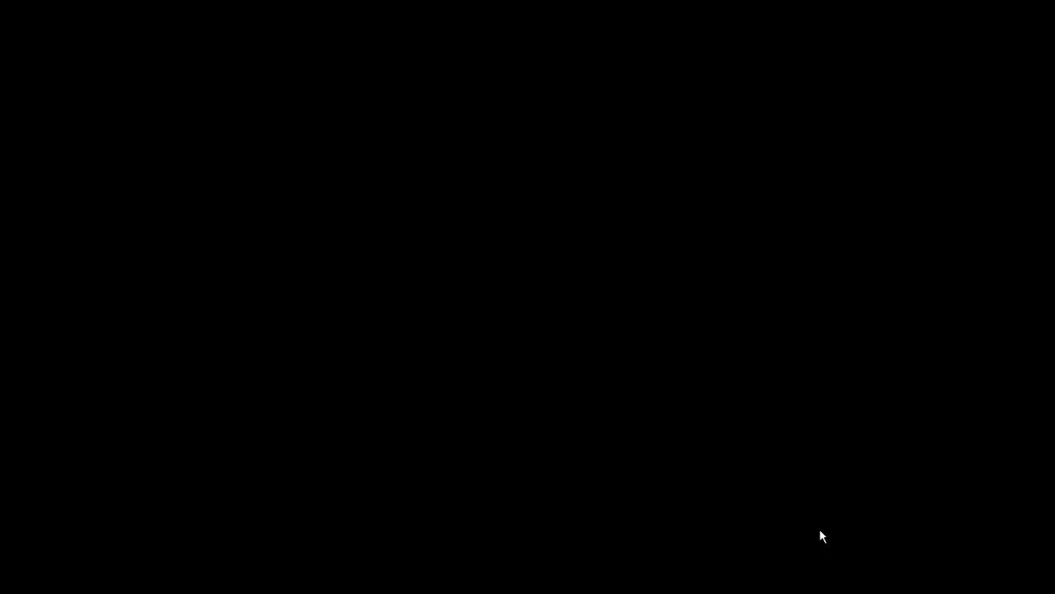
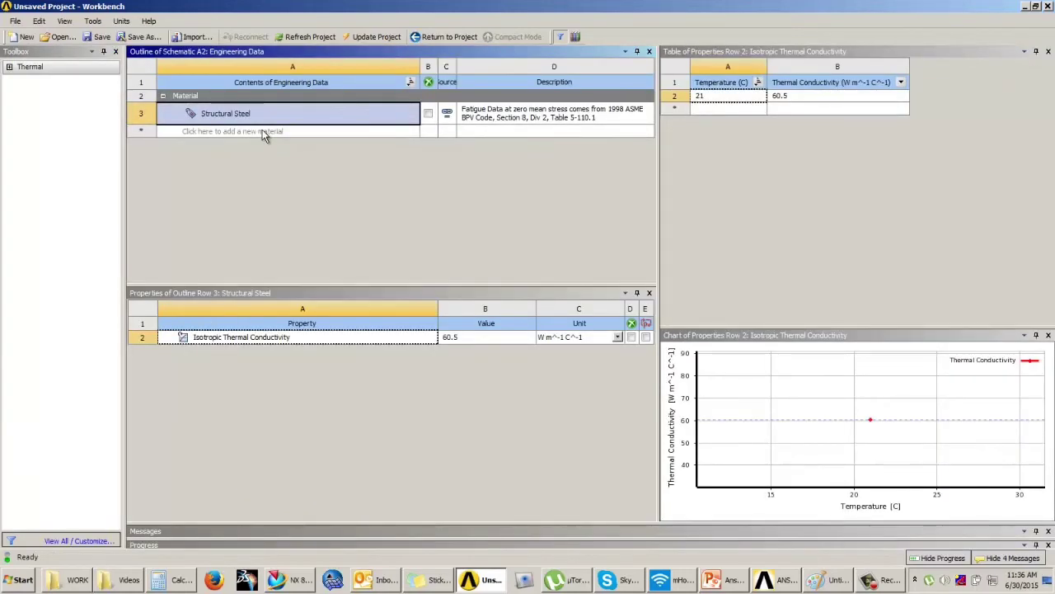
Step: Add Copper Alloy from the General Materials library to the engineering data alongside Structural Steel
{"action": "left_click", "coordinate": [262, 131]}
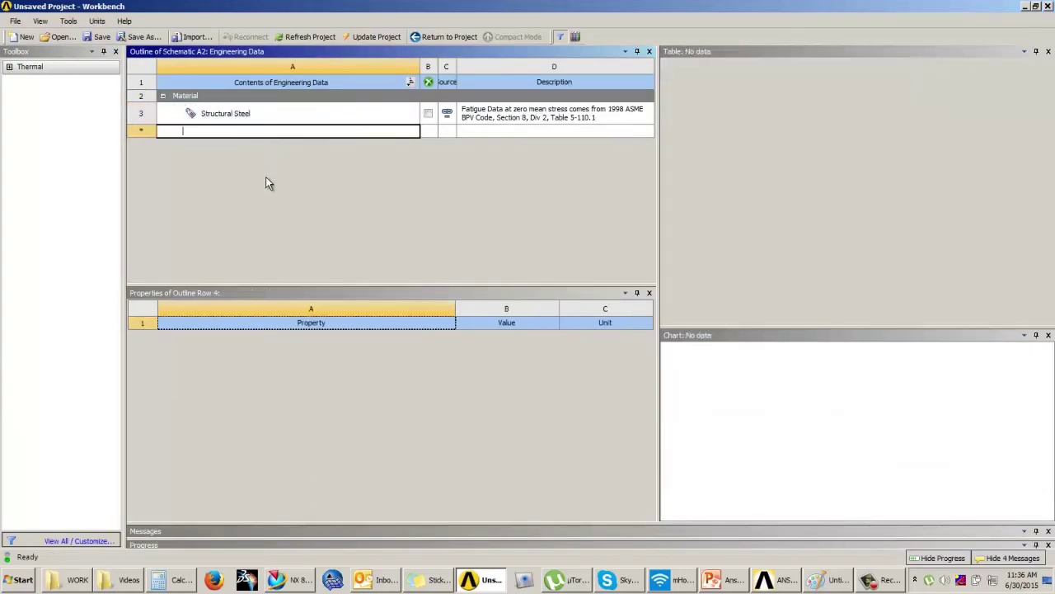
{"action": "left_click", "coordinate": [576, 36]}
{"action": "left_click", "coordinate": [203, 110]}
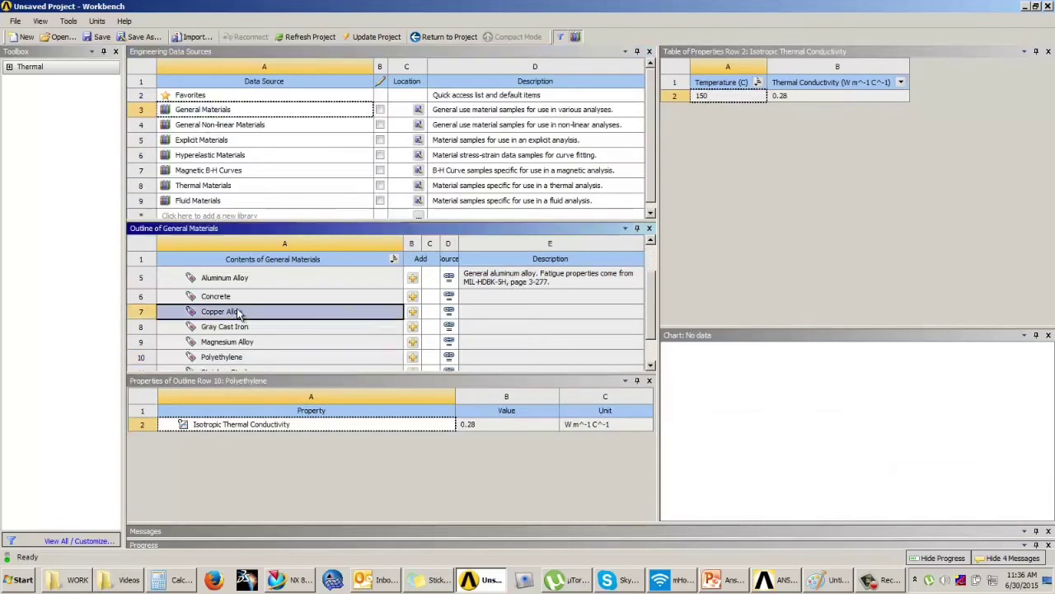
{"action": "left_click", "coordinate": [413, 311]}
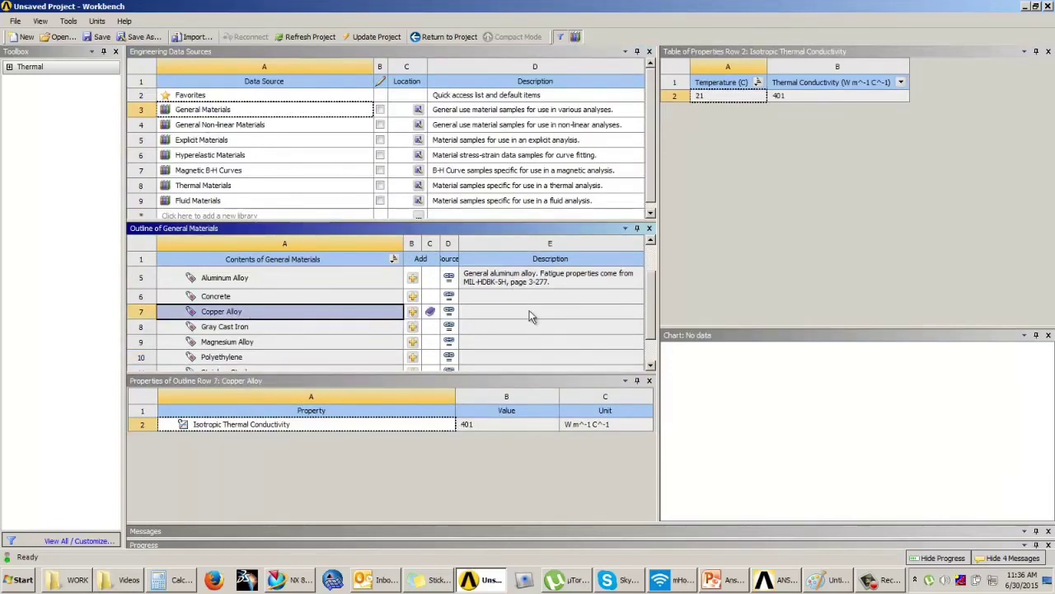
{"action": "left_click", "coordinate": [576, 36]}
{"action": "left_click", "coordinate": [246, 114]}
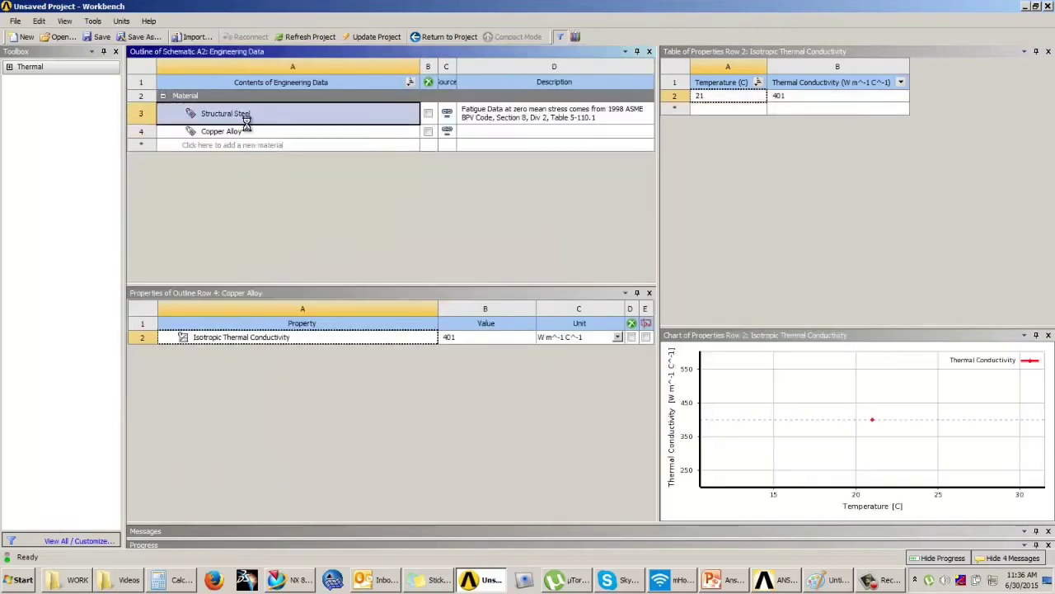
Step: Return to the project and open the Steady-State Thermal geometry in DesignModeler with millimetre as the length unit
{"action": "left_click", "coordinate": [438, 37]}
{"action": "left_click", "coordinate": [344, 136]}
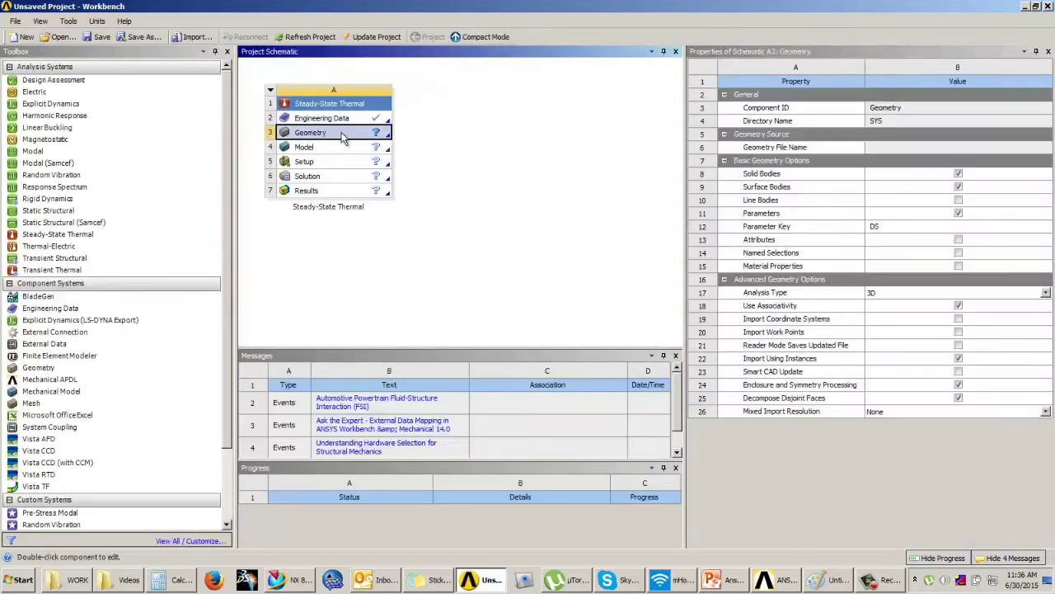
{"action": "double_click", "coordinate": [346, 137]}
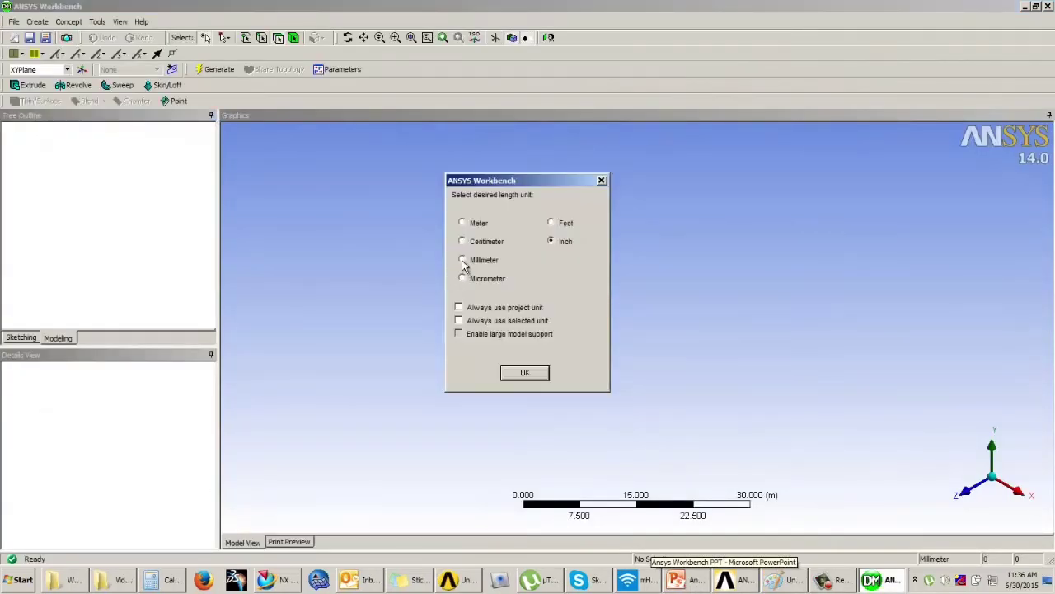
{"action": "left_click", "coordinate": [525, 375]}
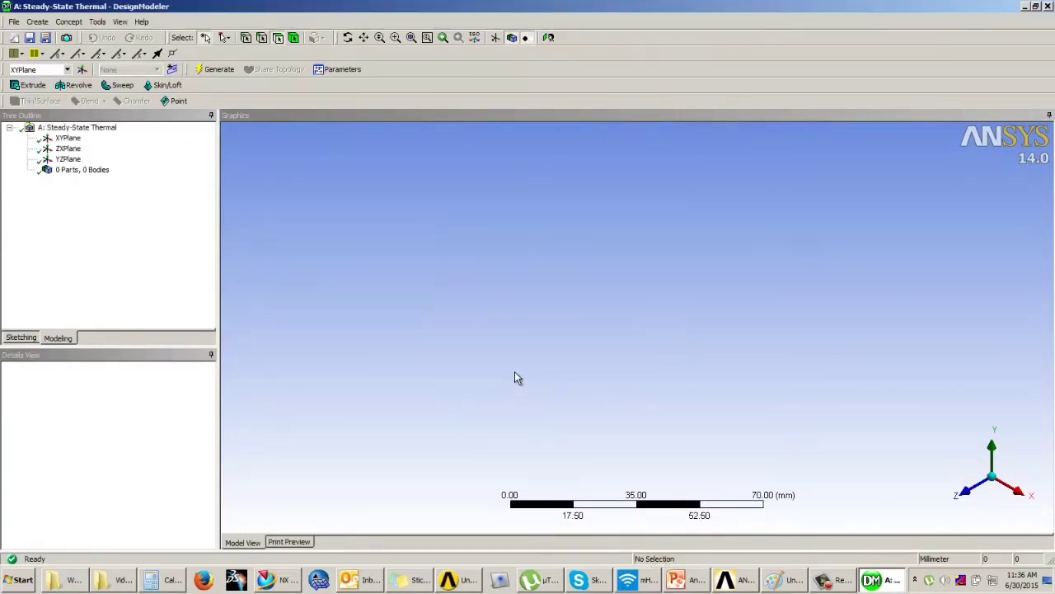
Step: Check the Example 1 slide in PowerPoint and sketch a rectangle about 73 by 40 mm around the origin on the XY plane
{"action": "left_click", "coordinate": [22, 338]}
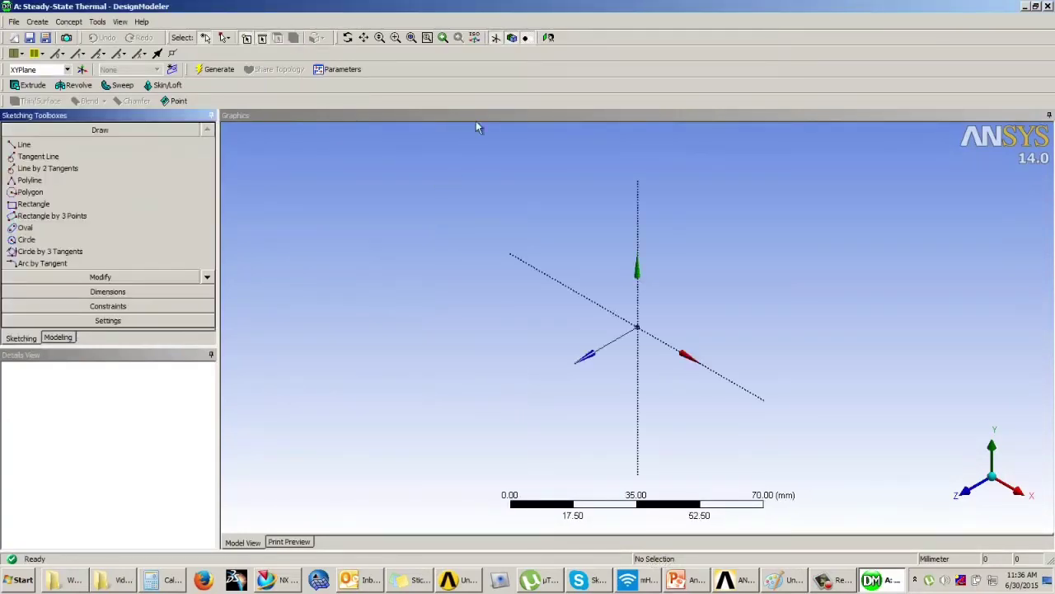
{"action": "left_click", "coordinate": [548, 38]}
{"action": "left_click", "coordinate": [676, 579]}
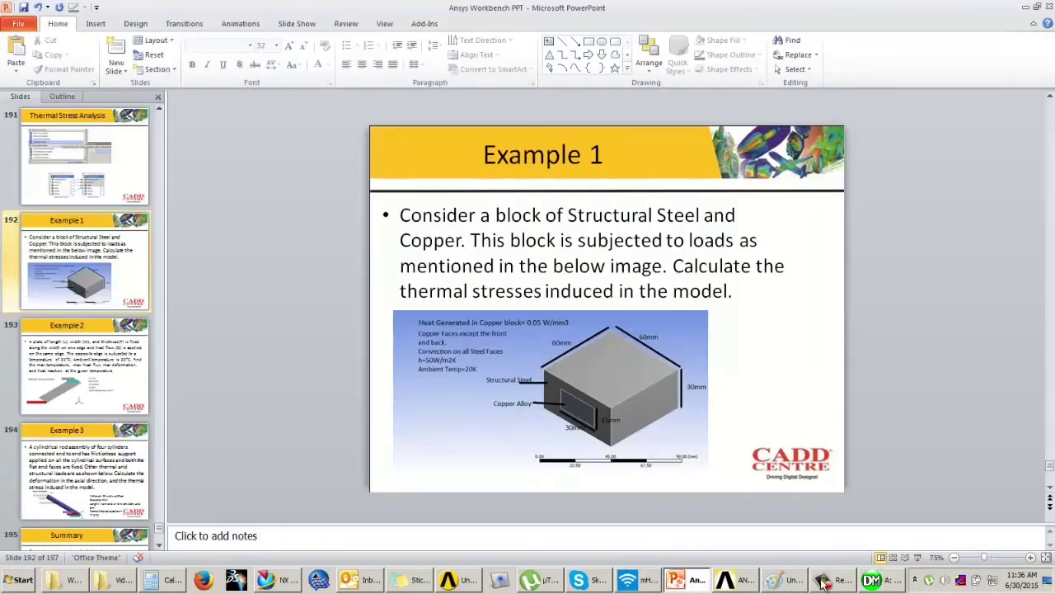
{"action": "left_click", "coordinate": [882, 581]}
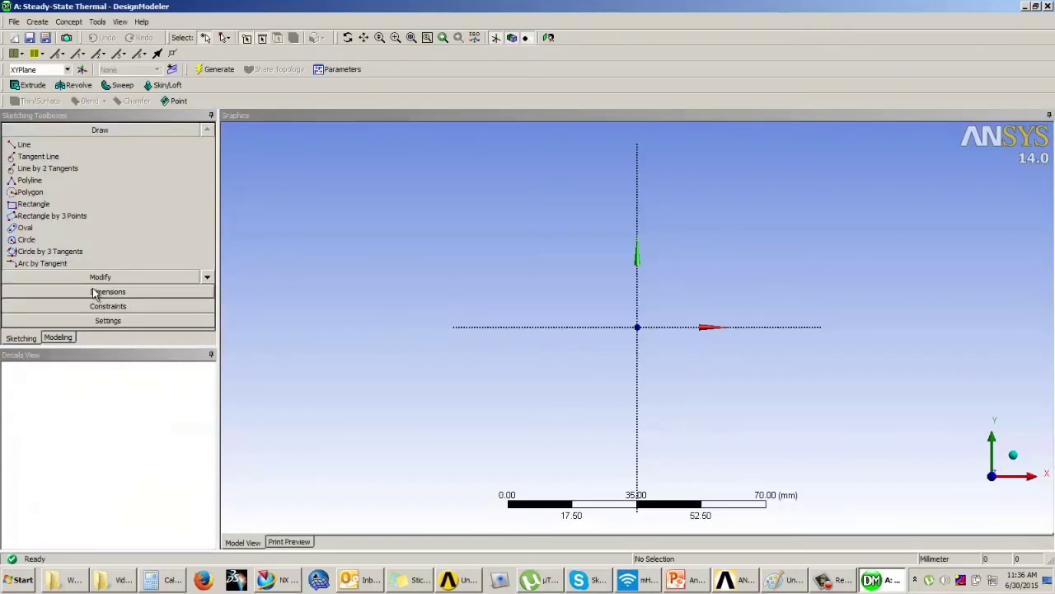
{"action": "left_click", "coordinate": [35, 205]}
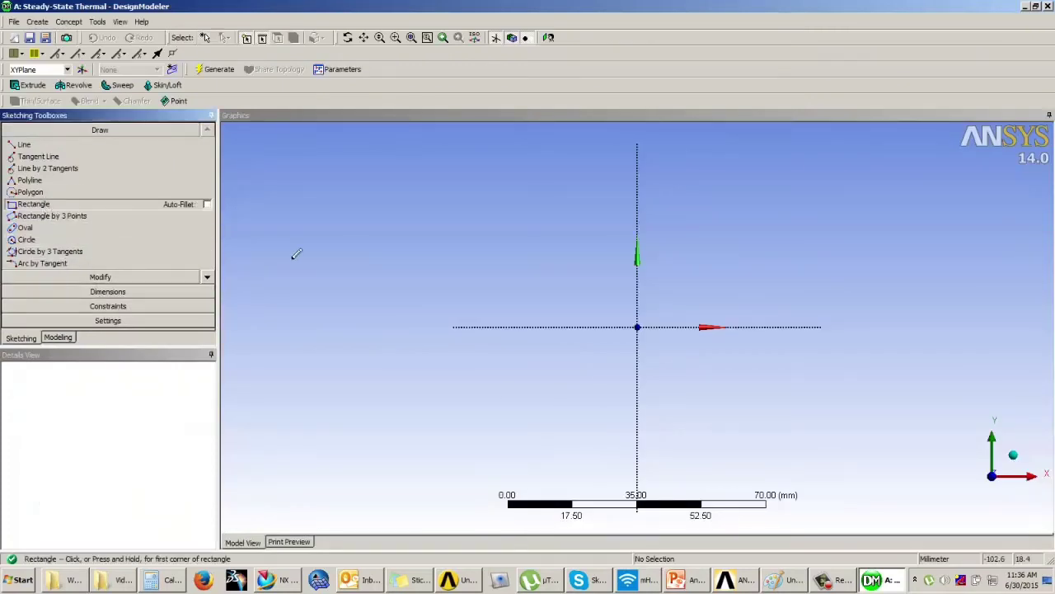
{"action": "left_click", "coordinate": [515, 258]}
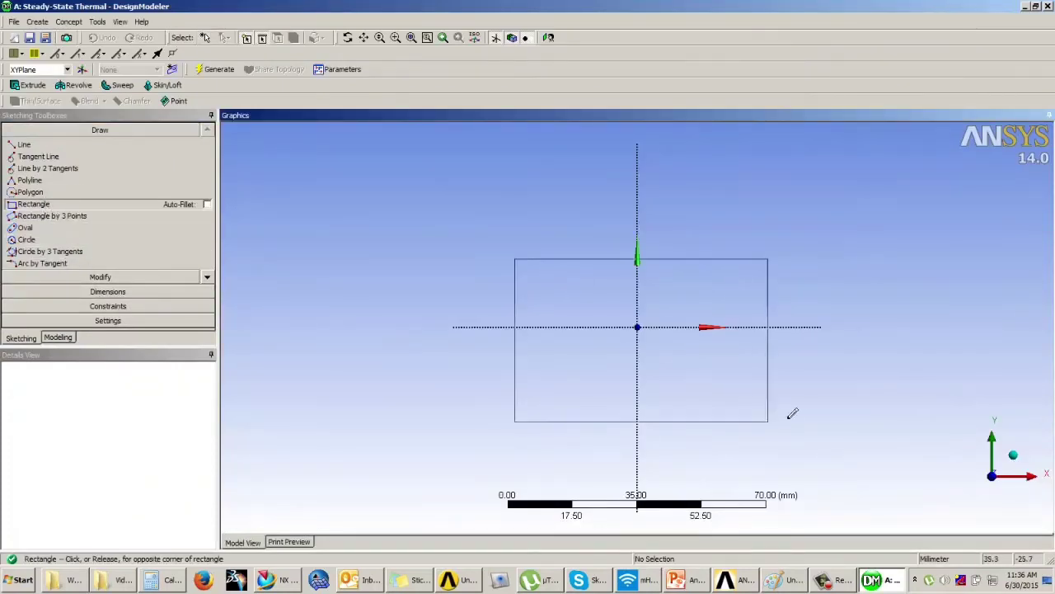
{"action": "left_click", "coordinate": [785, 407]}
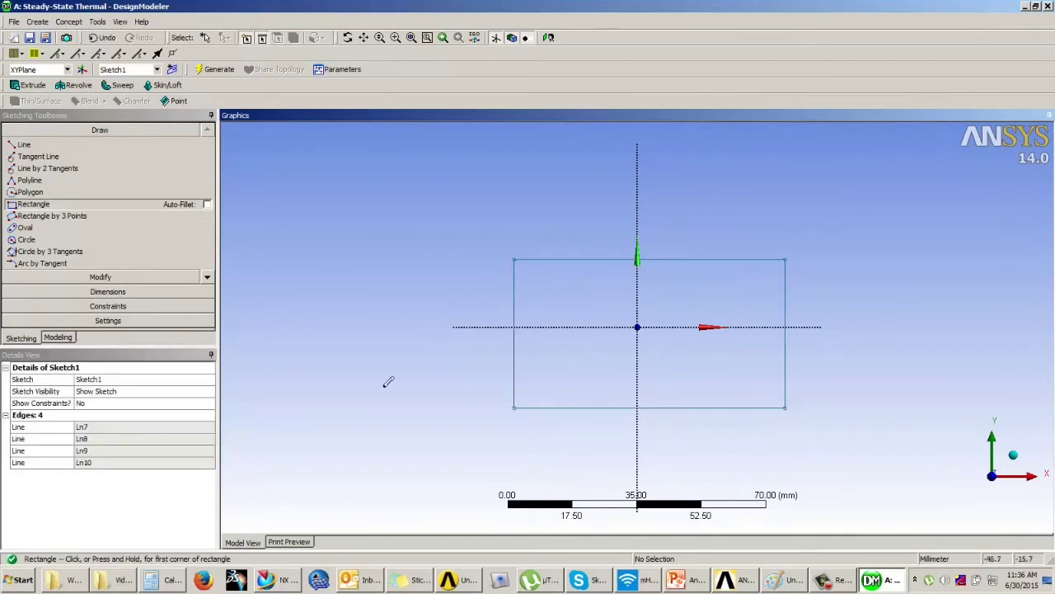
Step: Dimension the rectangle's horizontal width and vertical height
{"action": "left_click", "coordinate": [111, 295]}
{"action": "left_click", "coordinate": [589, 260]}
{"action": "left_click", "coordinate": [592, 231]}
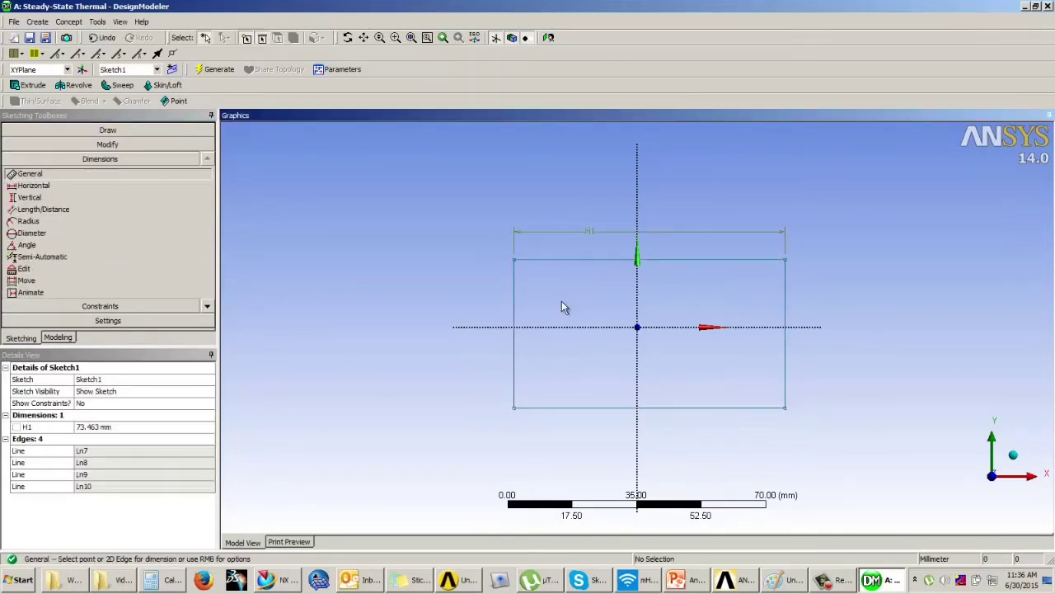
{"action": "left_click", "coordinate": [516, 297]}
{"action": "left_click", "coordinate": [475, 295]}
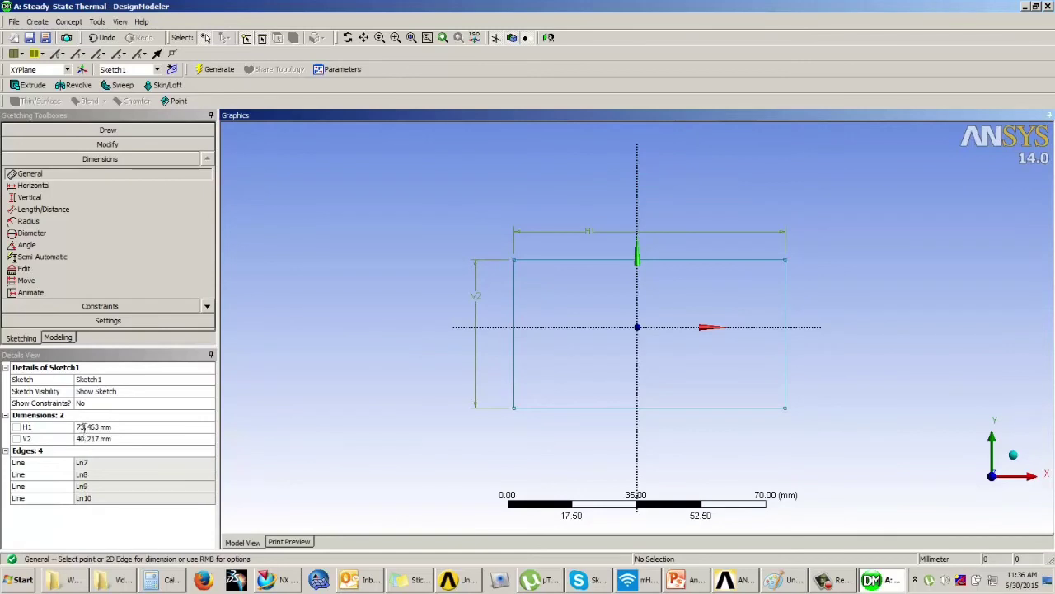
Step: Set the rectangle's width to 60 mm and its height to 30 mm
{"action": "left_click", "coordinate": [83, 427]}
{"action": "type", "text": "60"}
{"action": "key", "text": "Return"}
{"action": "left_click", "coordinate": [107, 439]}
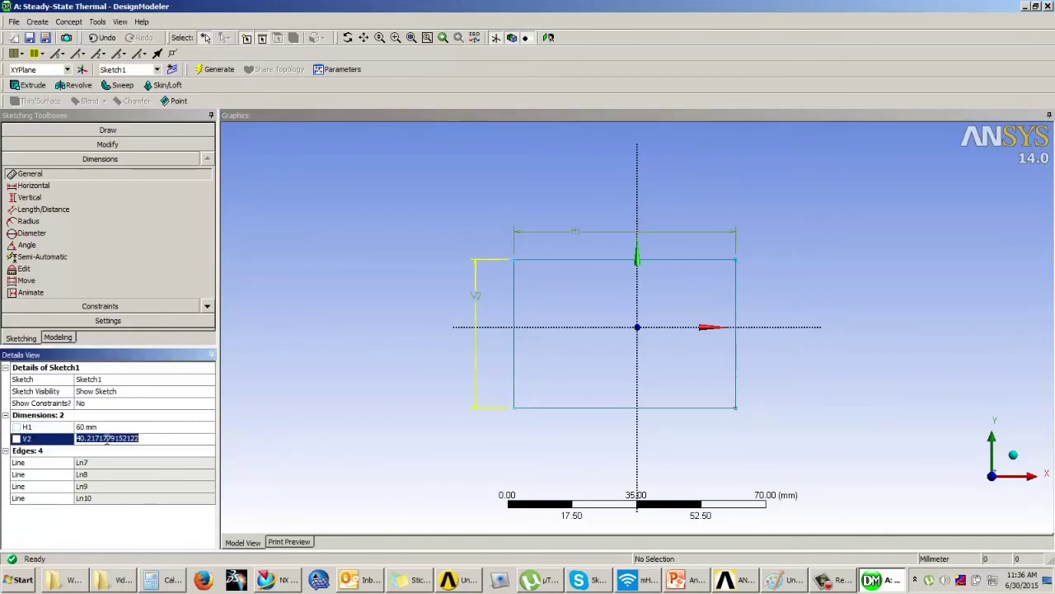
{"action": "type", "text": "30"}
{"action": "key", "text": "Return"}
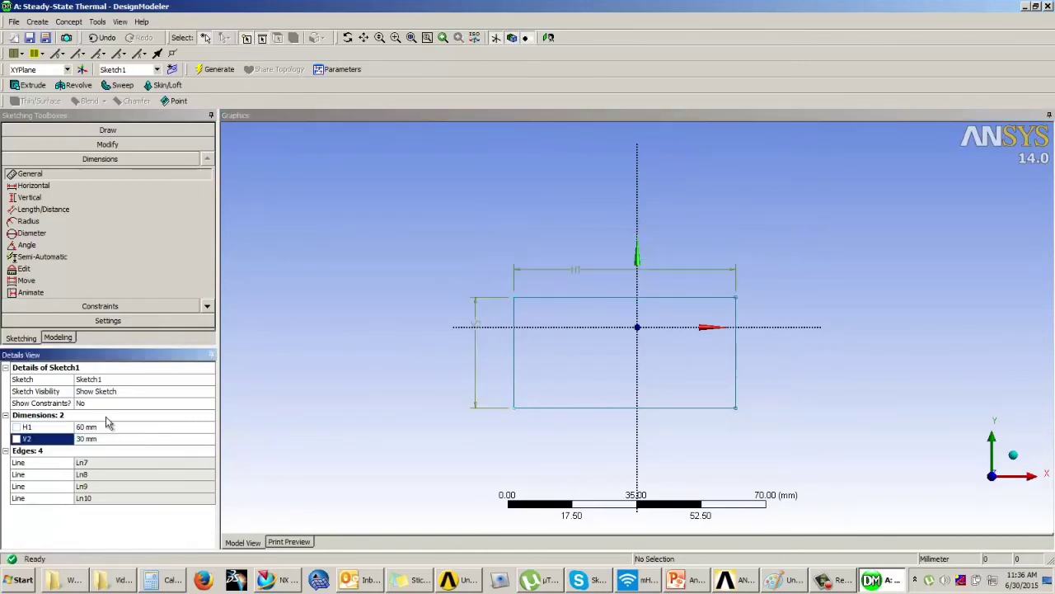
Step: Centre the rectangle on the origin with symmetry constraints about the vertical and horizontal axes
{"action": "left_click", "coordinate": [99, 306]}
{"action": "left_click", "coordinate": [35, 271]}
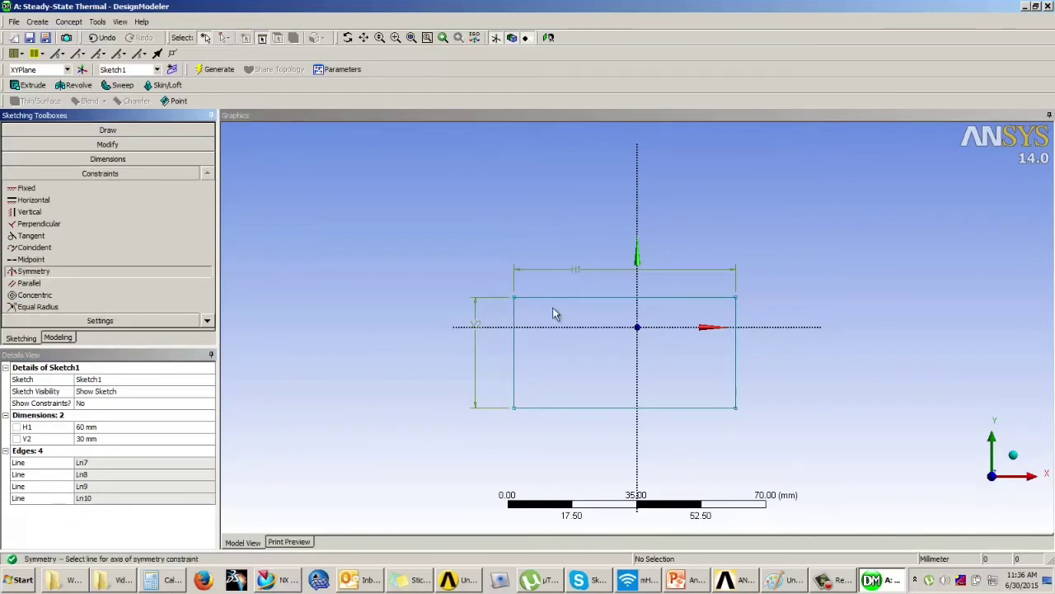
{"action": "left_click", "coordinate": [637, 315]}
{"action": "left_click", "coordinate": [514, 325]}
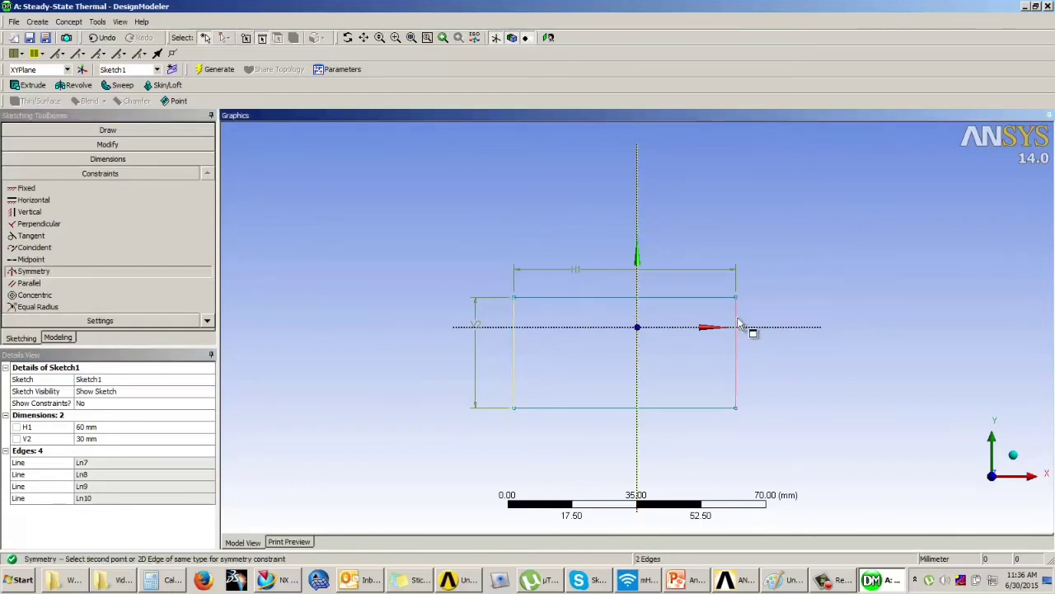
{"action": "left_click", "coordinate": [736, 326]}
{"action": "left_click", "coordinate": [45, 274]}
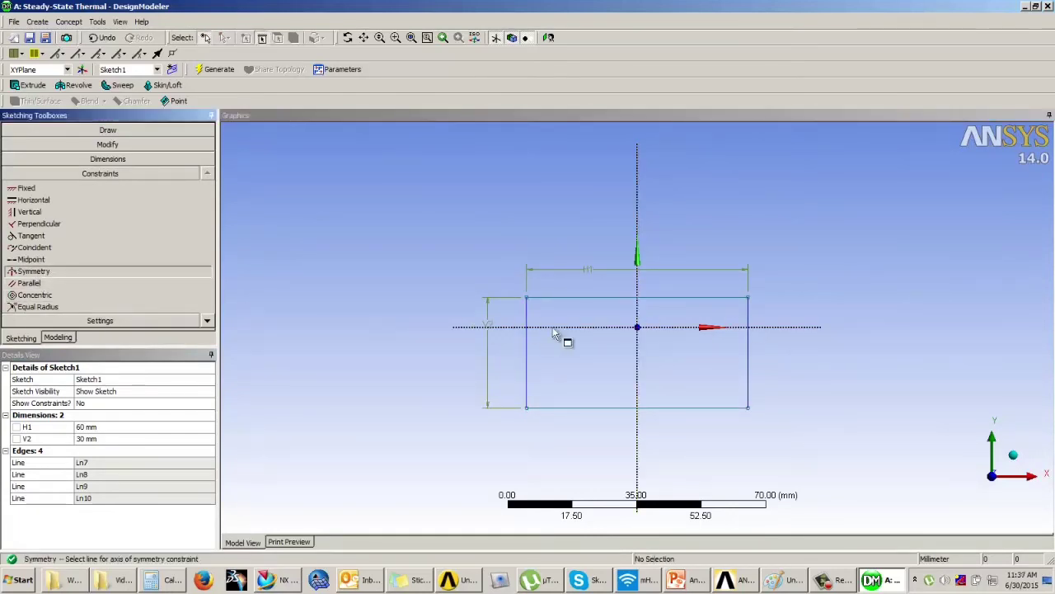
{"action": "left_click", "coordinate": [583, 299]}
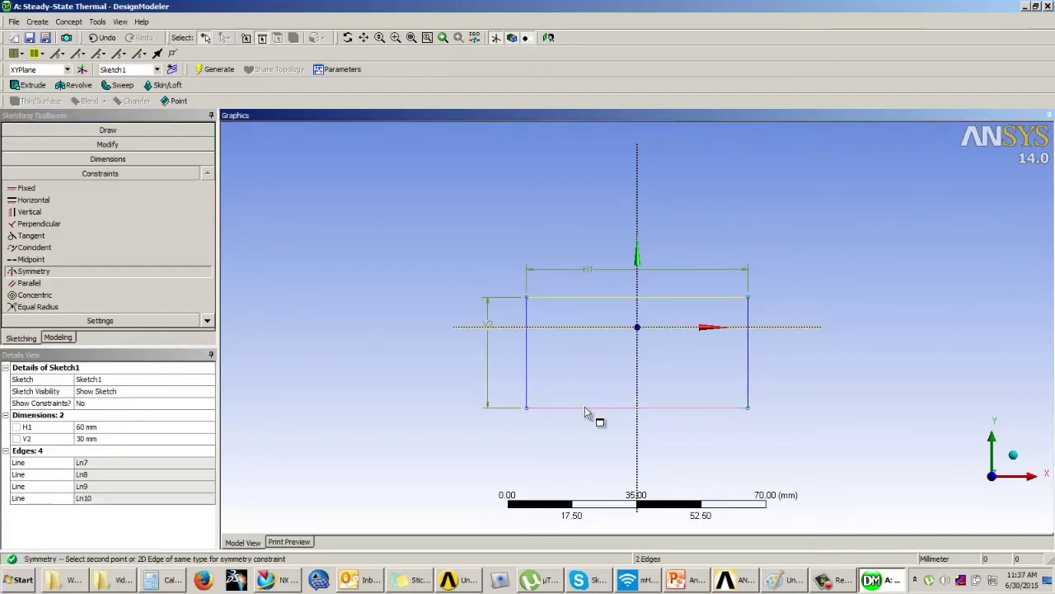
{"action": "left_click", "coordinate": [584, 408]}
Step: Extrude the rectangle 30 mm with direction Both - Symmetric as added material and generate the block
{"action": "left_click", "coordinate": [58, 338]}
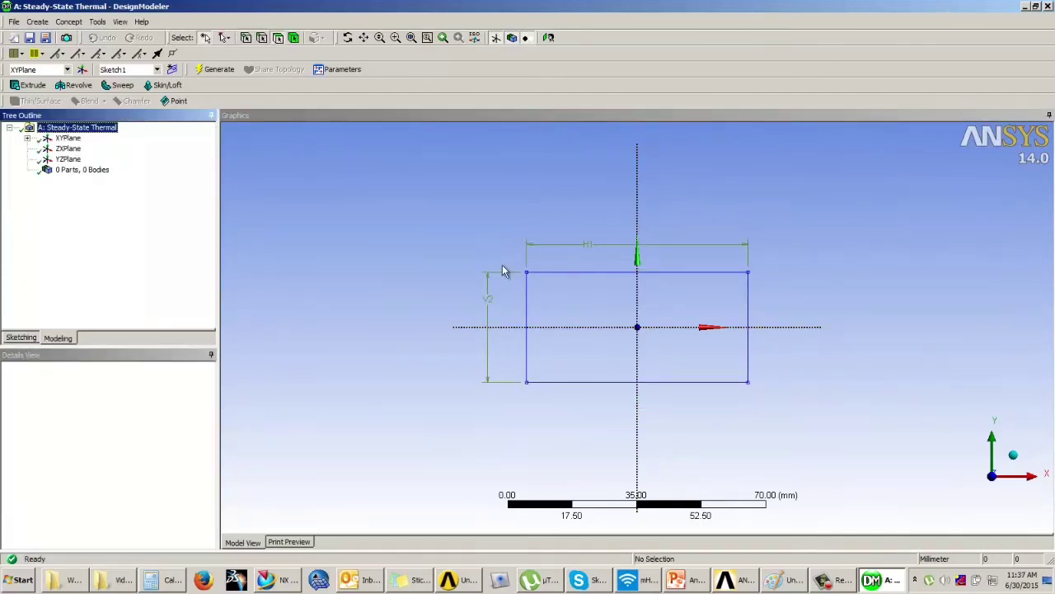
{"action": "mouse_move", "coordinate": [469, 245]}
{"action": "middle_mouse_down"}
{"action": "mouse_move", "coordinate": [389, 291]}
{"action": "mouse_move", "coordinate": [511, 250]}
{"action": "mouse_move", "coordinate": [589, 277]}
{"action": "middle_mouse_up"}
{"action": "left_click", "coordinate": [33, 85]}
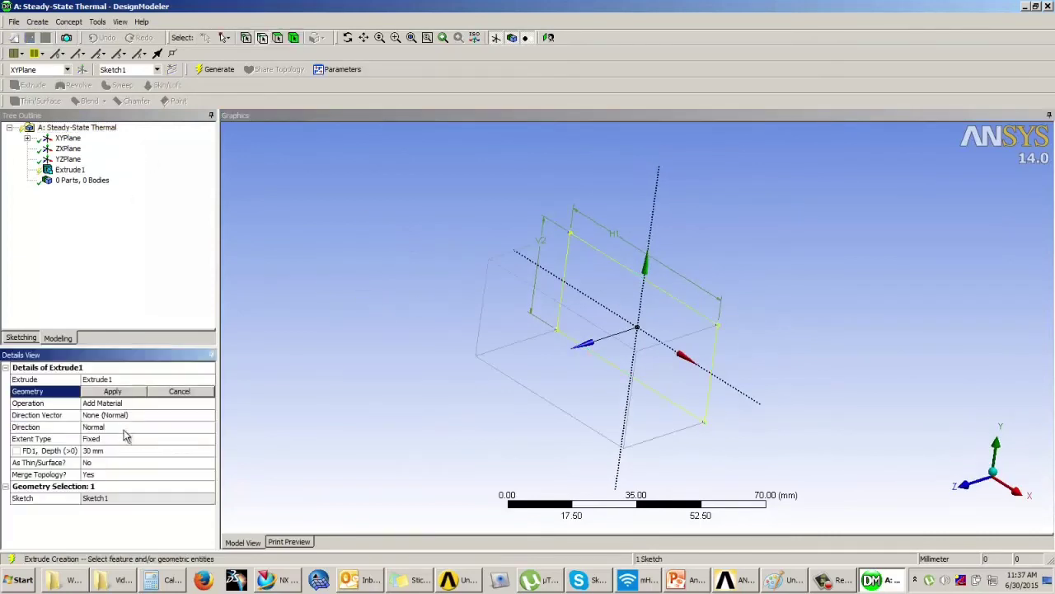
{"action": "left_click", "coordinate": [112, 391]}
{"action": "left_click", "coordinate": [111, 415]}
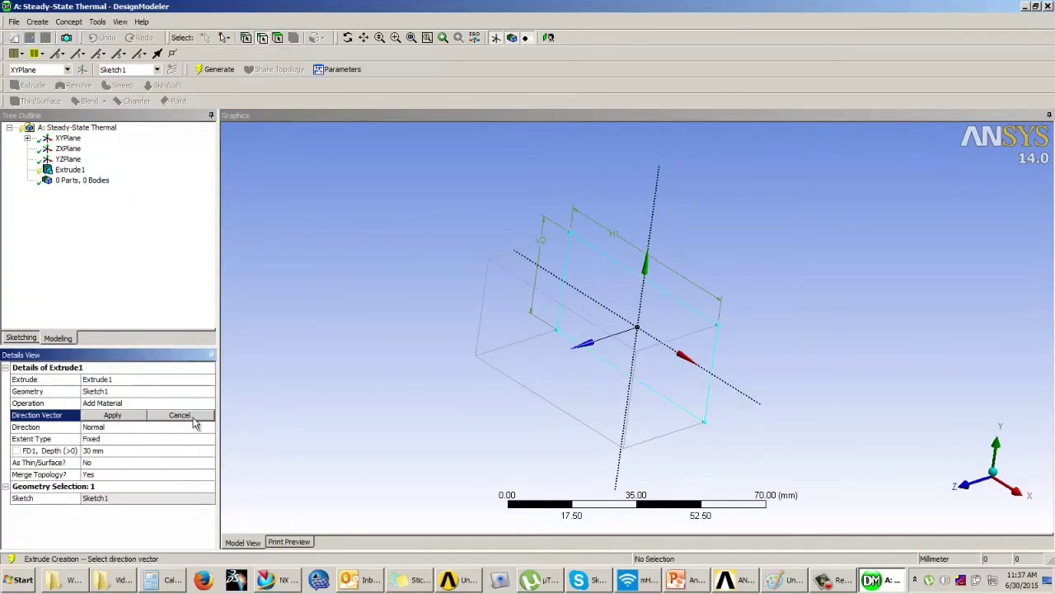
{"action": "left_click", "coordinate": [155, 428]}
{"action": "left_click", "coordinate": [209, 430]}
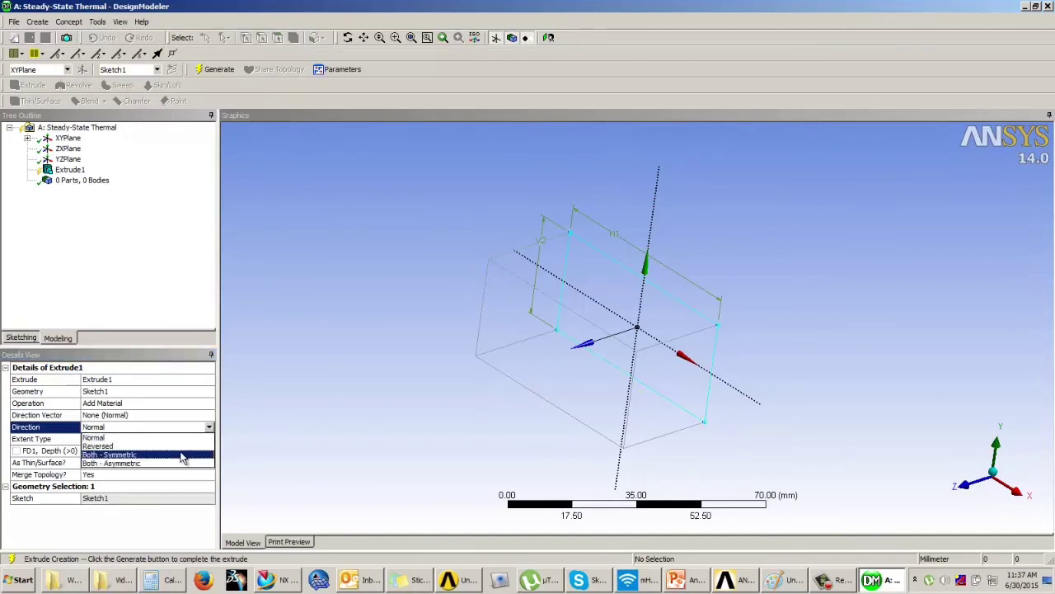
{"action": "left_click", "coordinate": [115, 462]}
{"action": "middle_click_drag", "start_coordinate": [342, 382], "coordinate": [326, 256]}
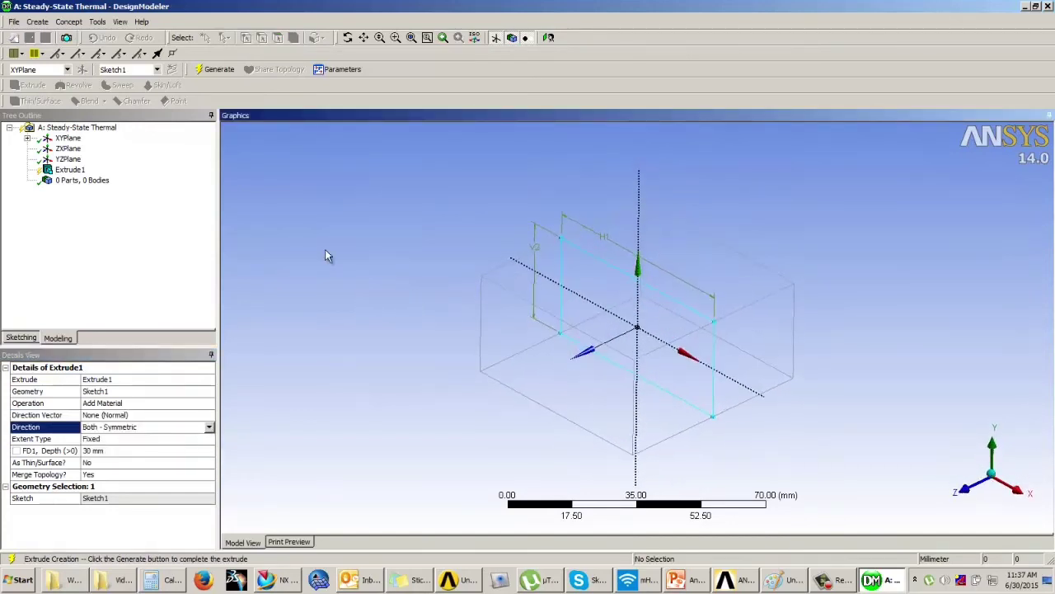
{"action": "left_click", "coordinate": [211, 72]}
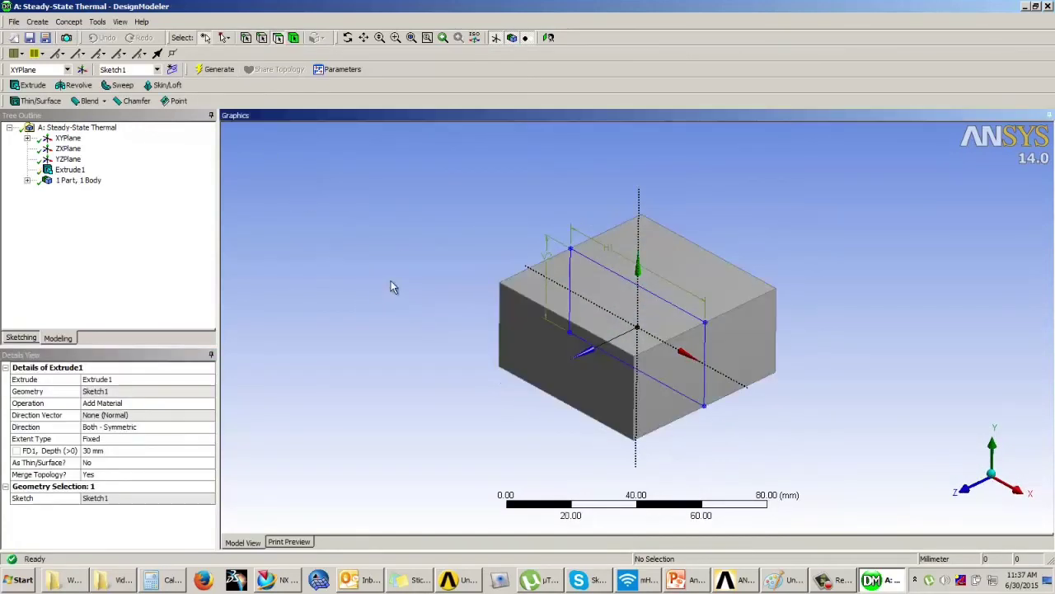
Step: Create a second sketch on the XY plane and select it
{"action": "middle_click_drag", "start_coordinate": [390, 285], "coordinate": [177, 278]}
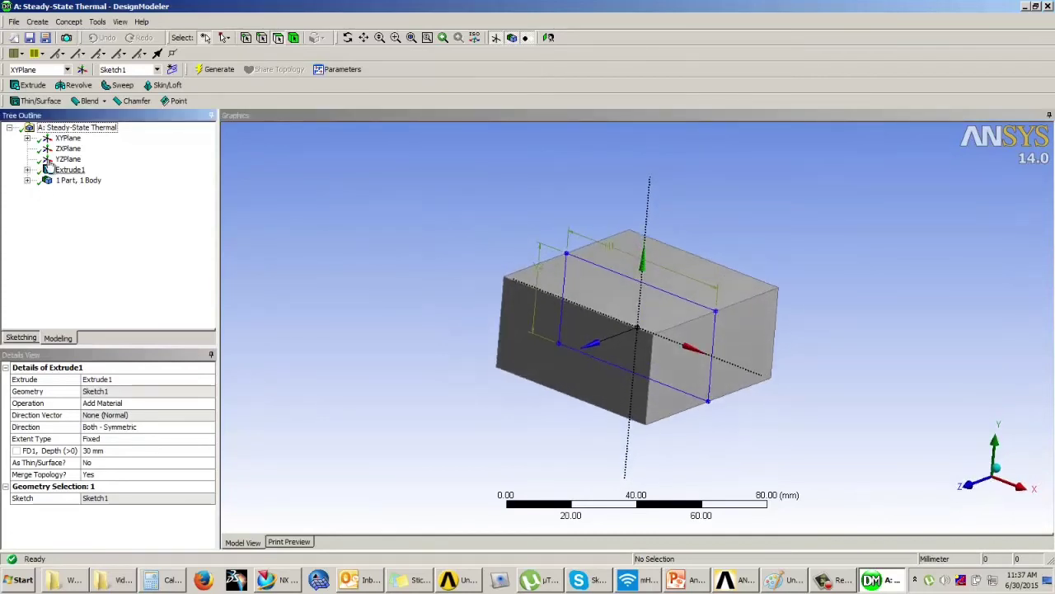
{"action": "left_click", "coordinate": [27, 138]}
{"action": "left_click", "coordinate": [67, 138]}
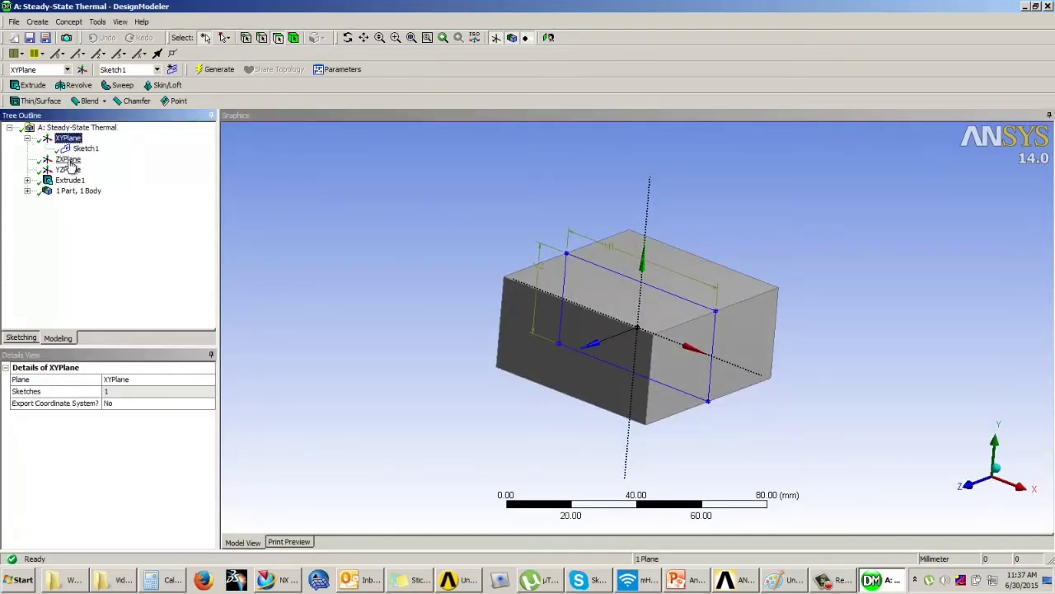
{"action": "left_click", "coordinate": [172, 70]}
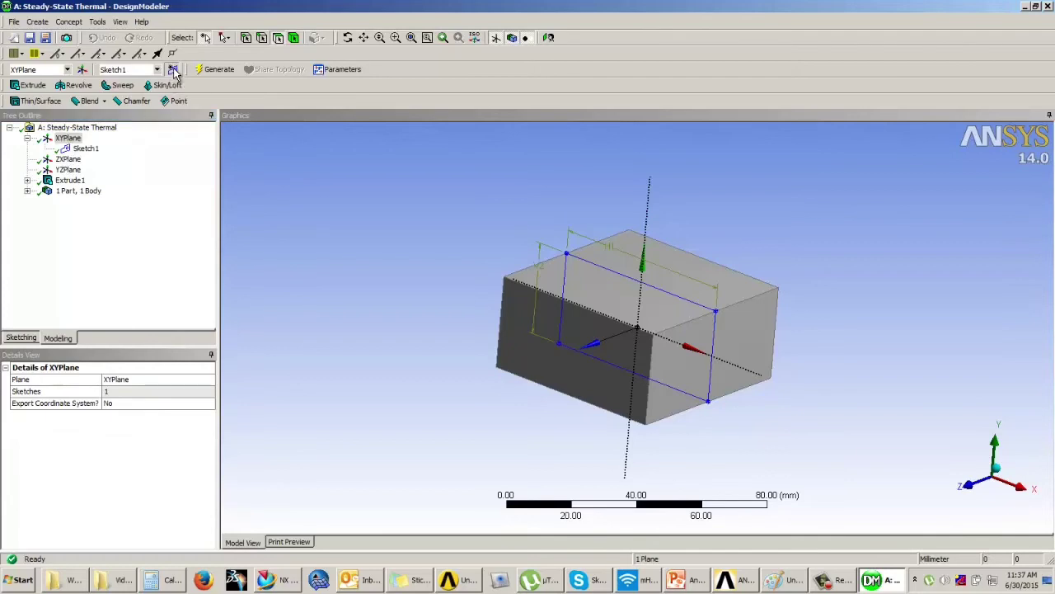
{"action": "left_click", "coordinate": [95, 162]}
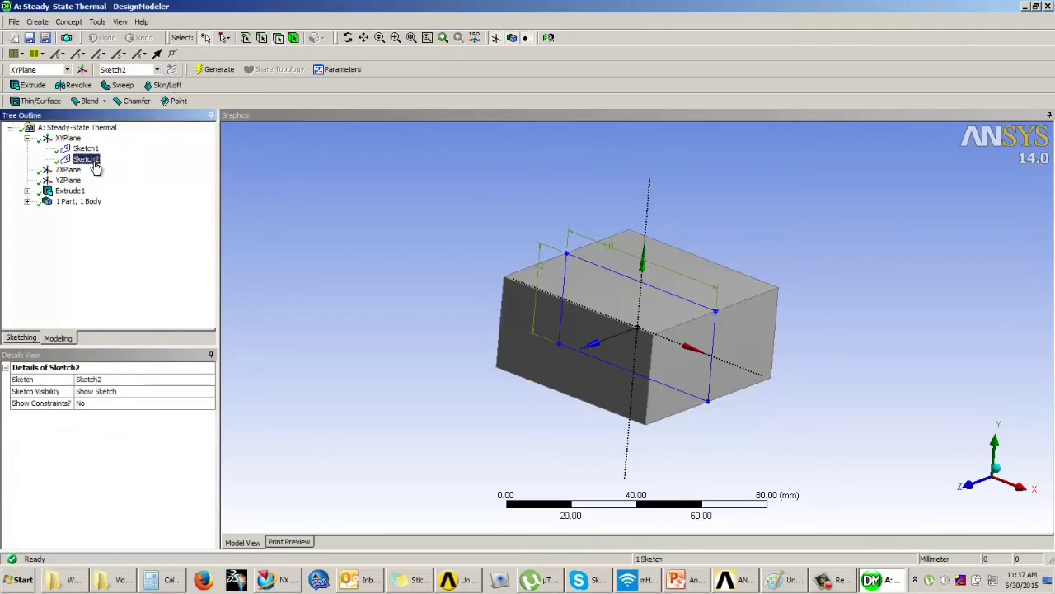
Step: Sketch a smaller rectangle around the origin inside the block's outline in the second sketch, viewed face-on
{"action": "left_click", "coordinate": [21, 338]}
{"action": "left_click", "coordinate": [548, 37]}
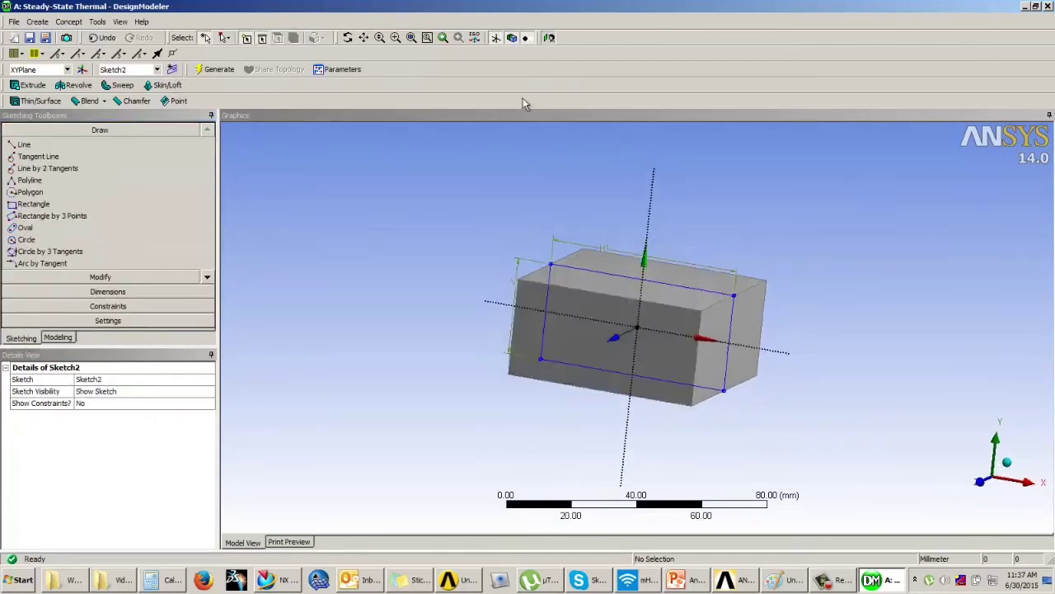
{"action": "left_click", "coordinate": [33, 204]}
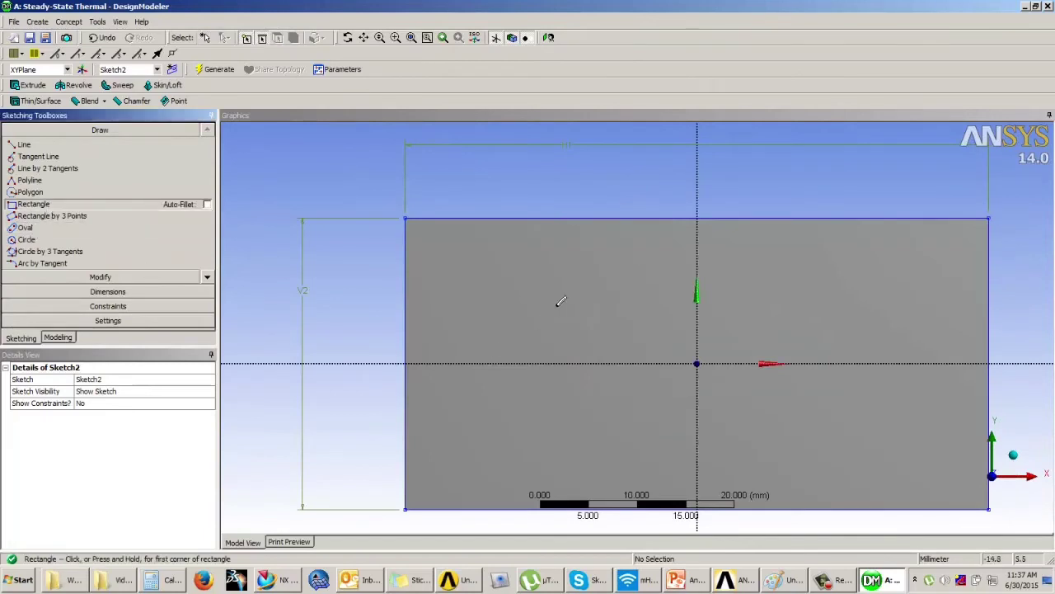
{"action": "left_click", "coordinate": [563, 297]}
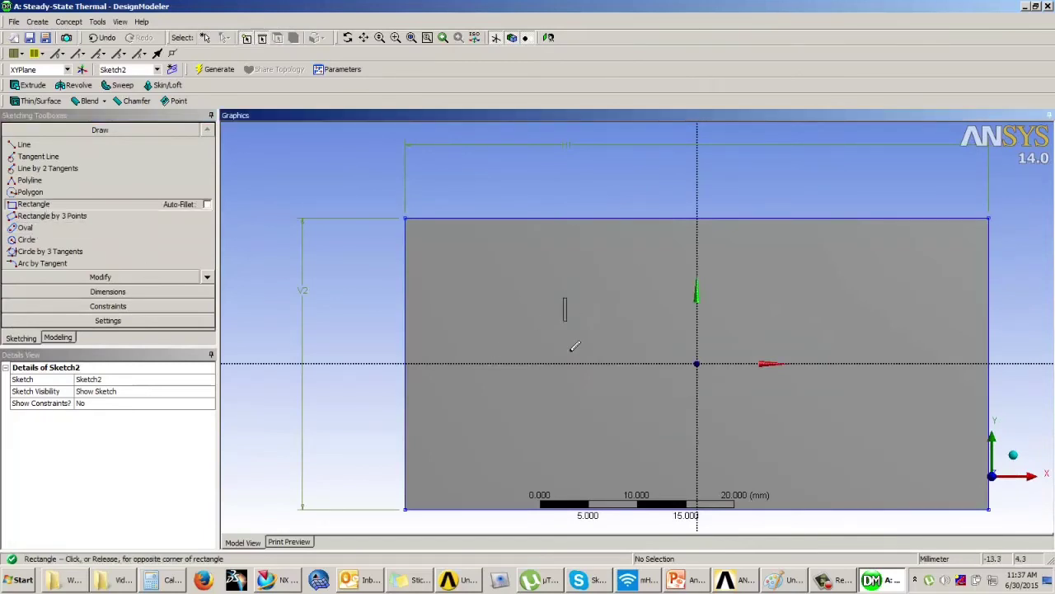
{"action": "left_click", "coordinate": [830, 434]}
Step: Dimension the inner rectangle's width and height, placing the dimensions above and beside it
{"action": "left_click", "coordinate": [174, 296]}
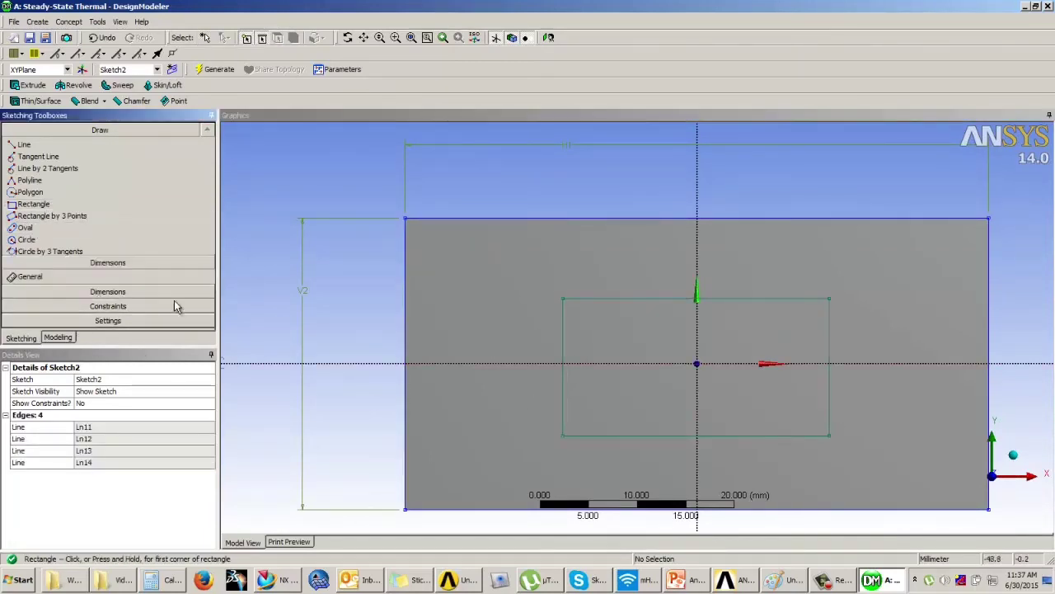
{"action": "left_click", "coordinate": [614, 299]}
{"action": "left_click", "coordinate": [630, 188]}
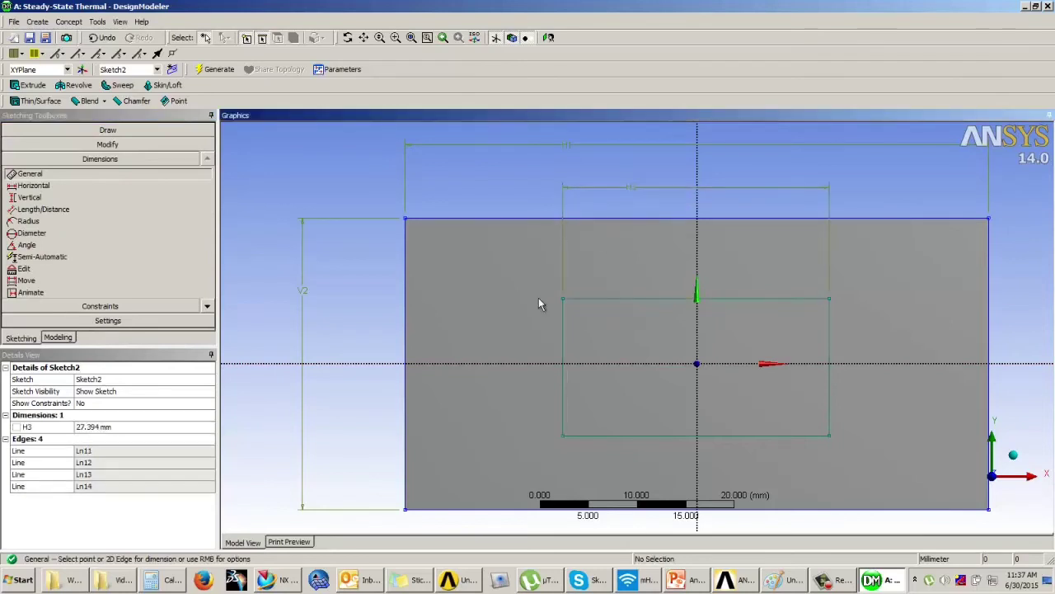
{"action": "left_click", "coordinate": [564, 336]}
{"action": "left_click", "coordinate": [510, 331]}
Step: Set the inner rectangle's width to 30 mm and its height to 15 mm
{"action": "left_click", "coordinate": [112, 427]}
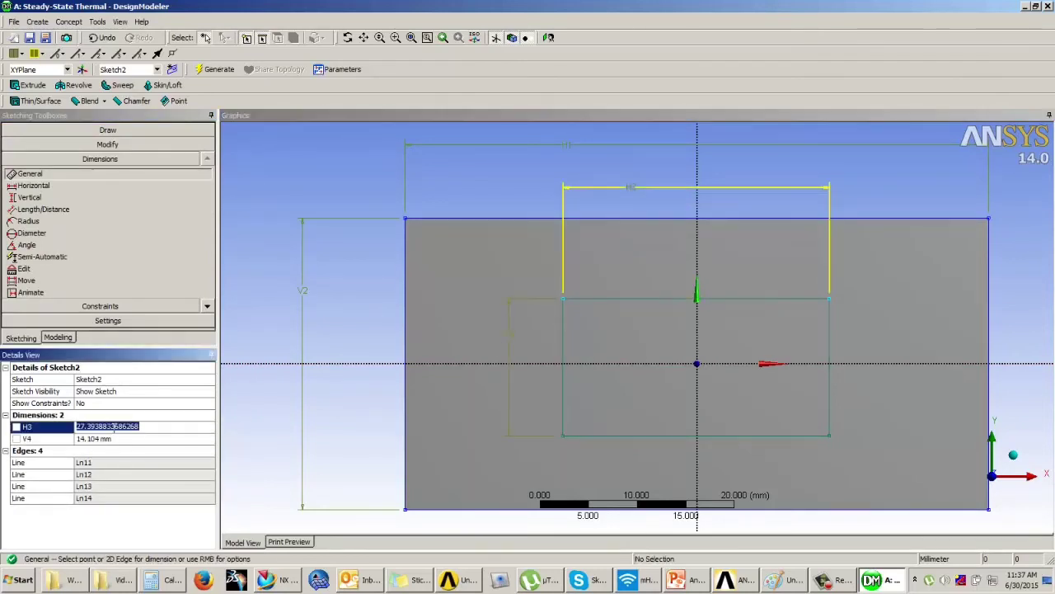
{"action": "type", "text": "30"}
{"action": "key", "text": "Return"}
{"action": "left_click", "coordinate": [111, 438]}
{"action": "type", "text": "15"}
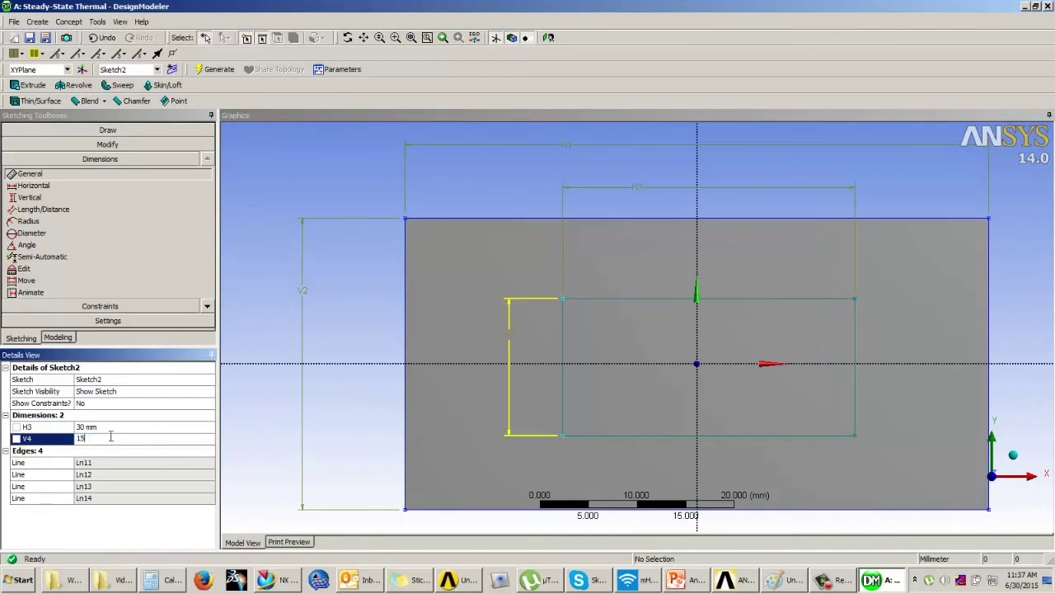
{"action": "key", "text": "Return"}
Step: Centre the inner rectangle on the origin with symmetry constraints about the vertical and horizontal axes
{"action": "left_click", "coordinate": [53, 306]}
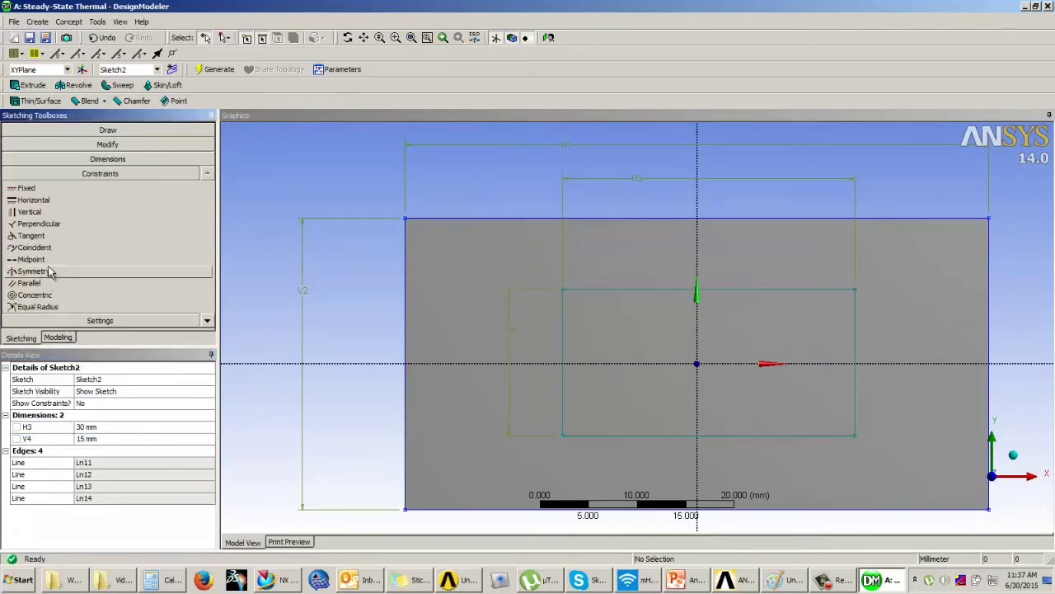
{"action": "left_click", "coordinate": [33, 271]}
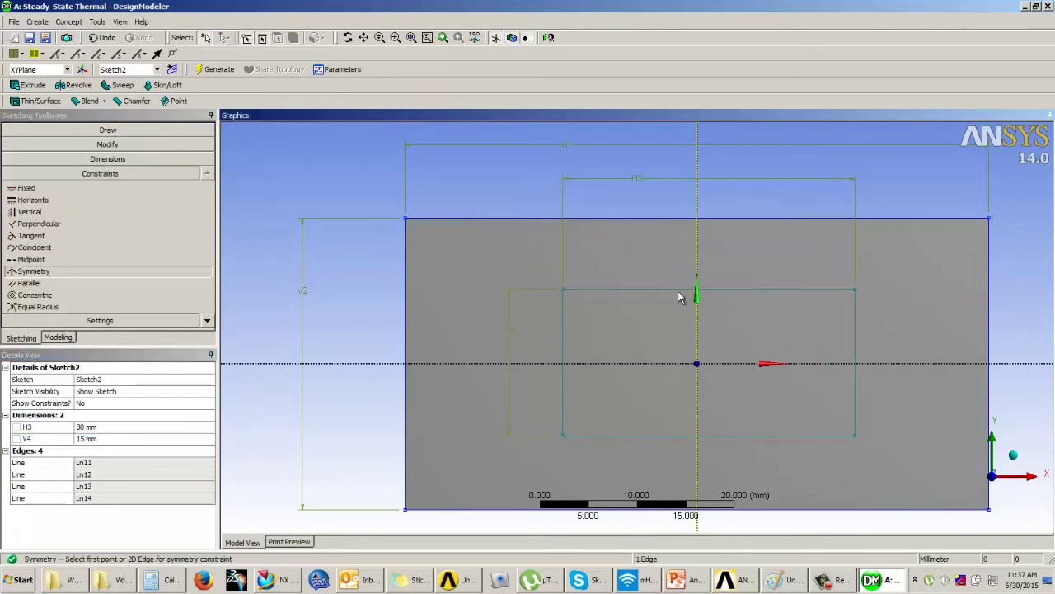
{"action": "left_click", "coordinate": [564, 320]}
{"action": "left_click", "coordinate": [855, 330]}
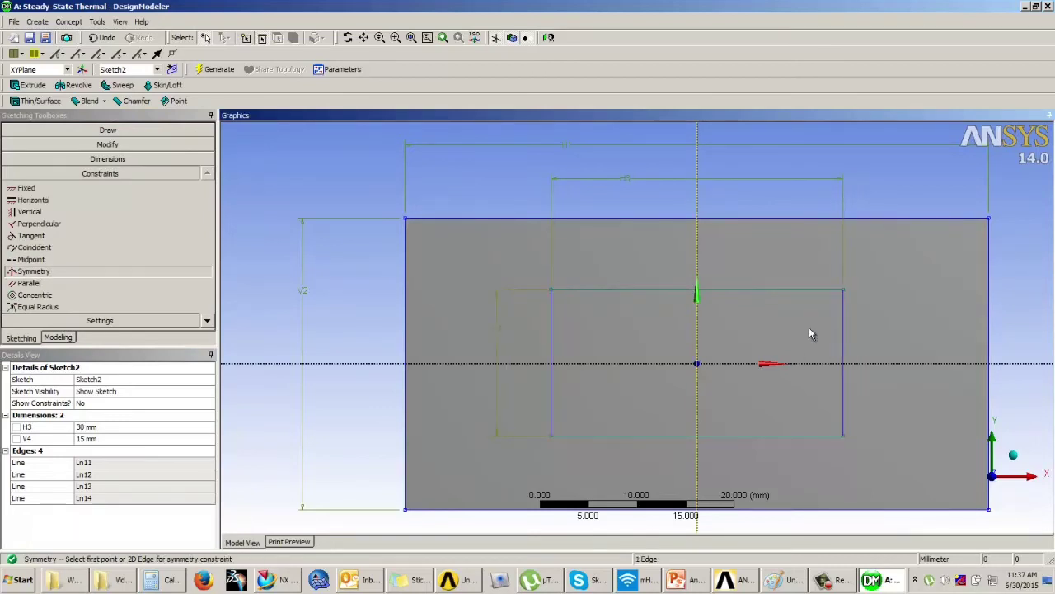
{"action": "left_click", "coordinate": [33, 271]}
{"action": "left_click", "coordinate": [641, 364]}
{"action": "left_click", "coordinate": [640, 290]}
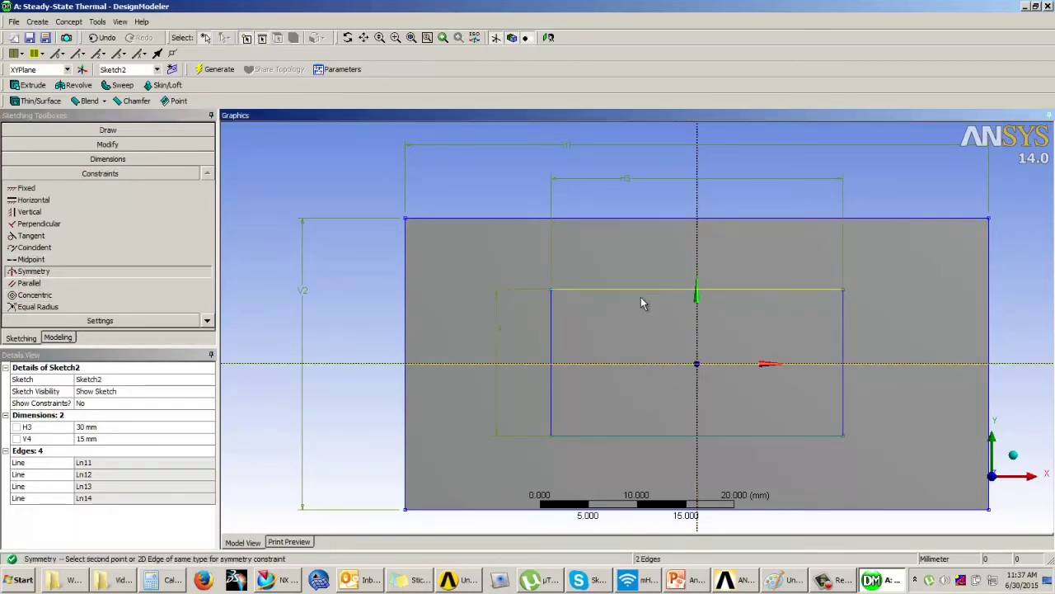
{"action": "left_click", "coordinate": [636, 436]}
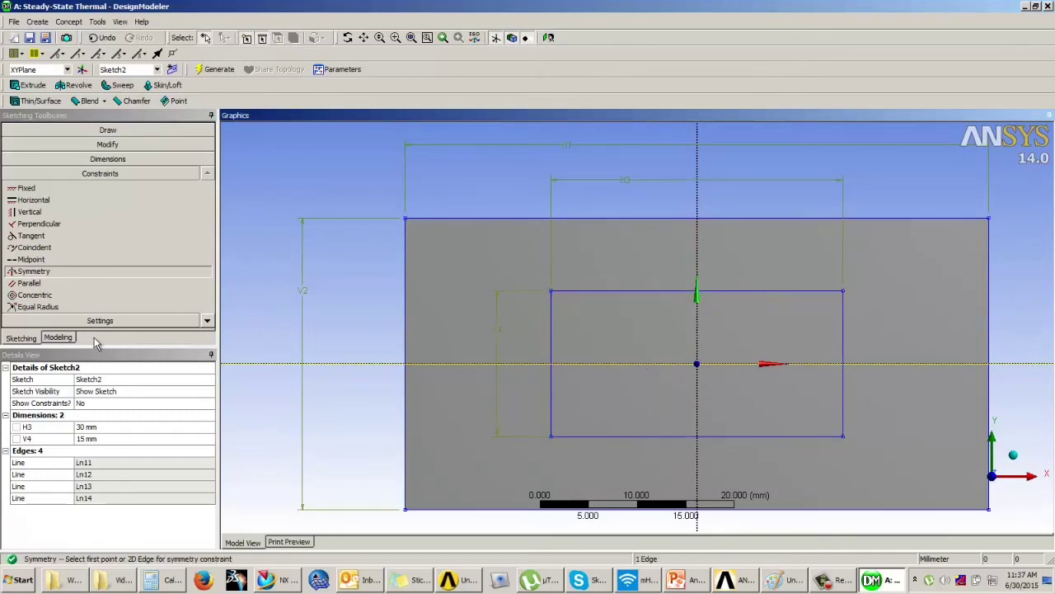
Step: Start an extrusion of the second sketch's inner rectangle inside the block
{"action": "left_click", "coordinate": [68, 338]}
{"action": "middle_click_drag", "start_coordinate": [690, 268], "coordinate": [707, 299]}
{"action": "scroll", "coordinate": [718, 286], "scroll_direction": "up", "scroll_amount": 3}
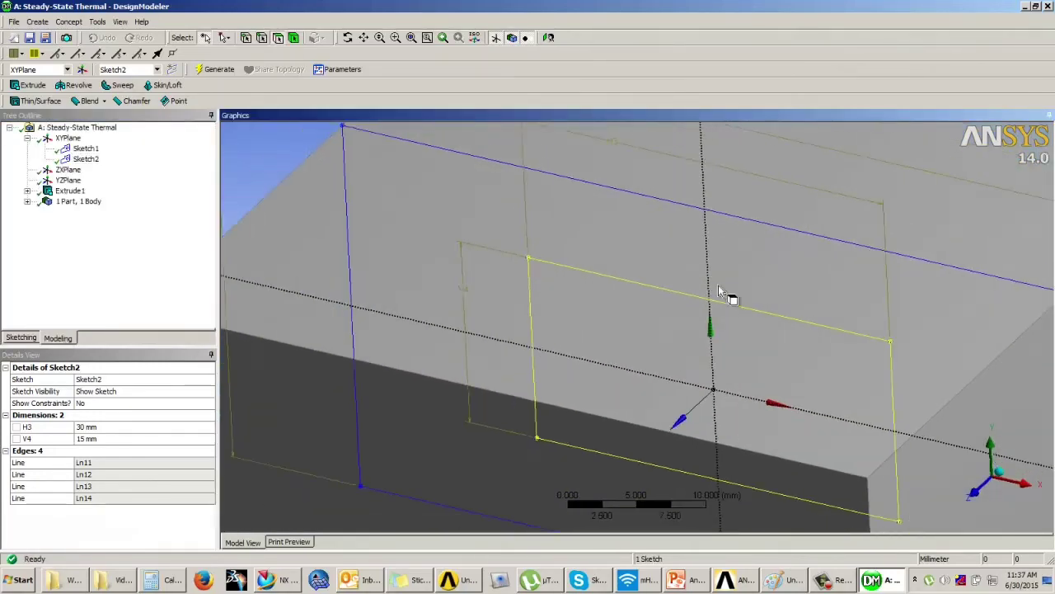
{"action": "scroll", "coordinate": [719, 294], "scroll_direction": "down", "scroll_amount": 5}
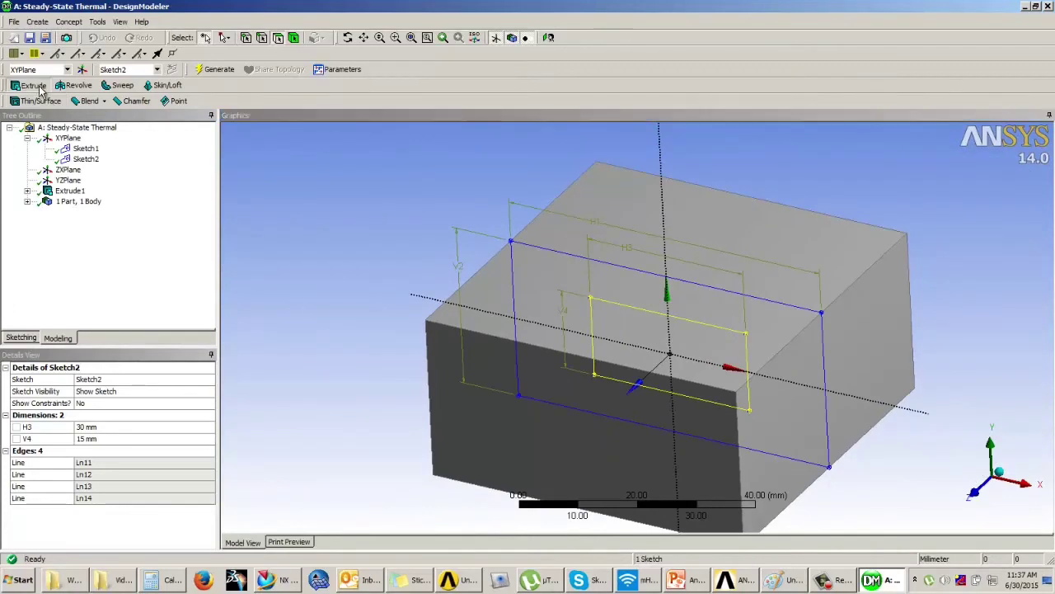
{"action": "left_click", "coordinate": [33, 85]}
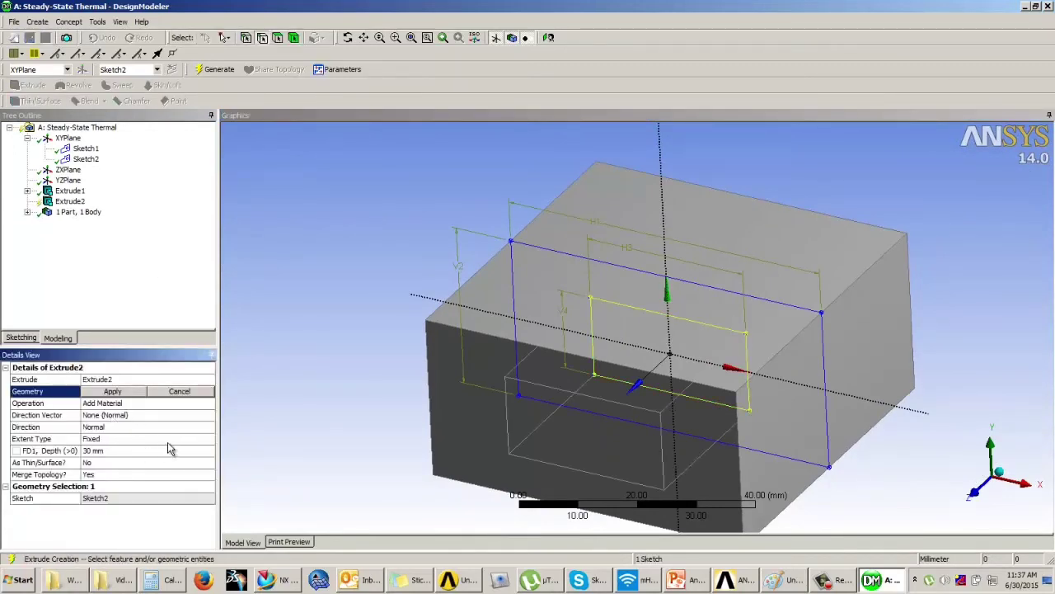
Step: Slice the block with Sketch2 using a 30 mm Both - Symmetric extrusion with the Slice Material operation, and generate it
{"action": "left_click", "coordinate": [198, 438]}
{"action": "left_click", "coordinate": [210, 439]}
{"action": "left_click", "coordinate": [210, 427]}
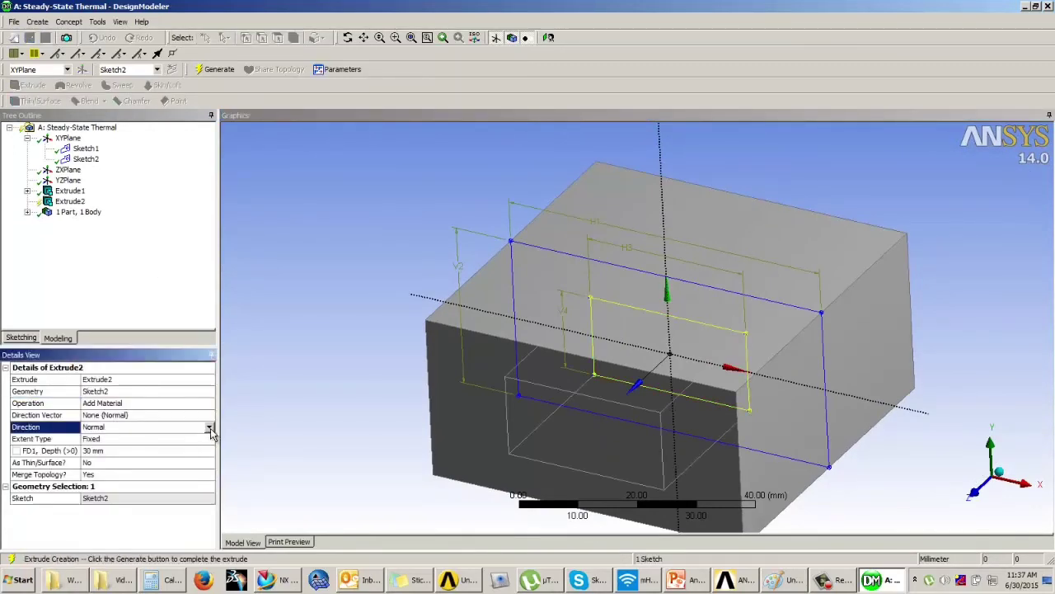
{"action": "left_click", "coordinate": [210, 429]}
{"action": "left_click", "coordinate": [141, 452]}
{"action": "left_click", "coordinate": [153, 404]}
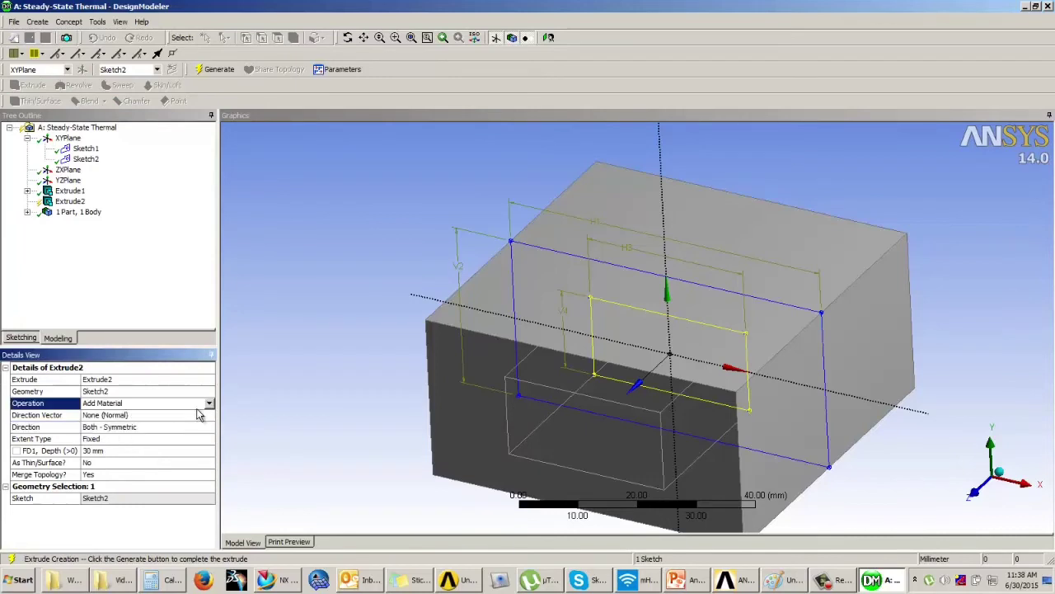
{"action": "left_click", "coordinate": [210, 403]}
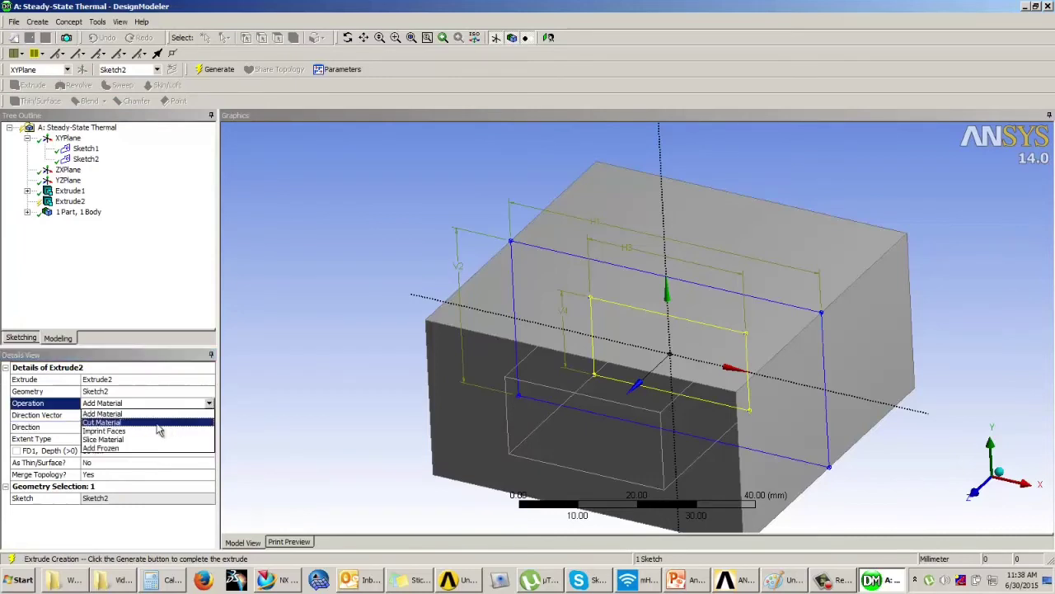
{"action": "left_click", "coordinate": [130, 441]}
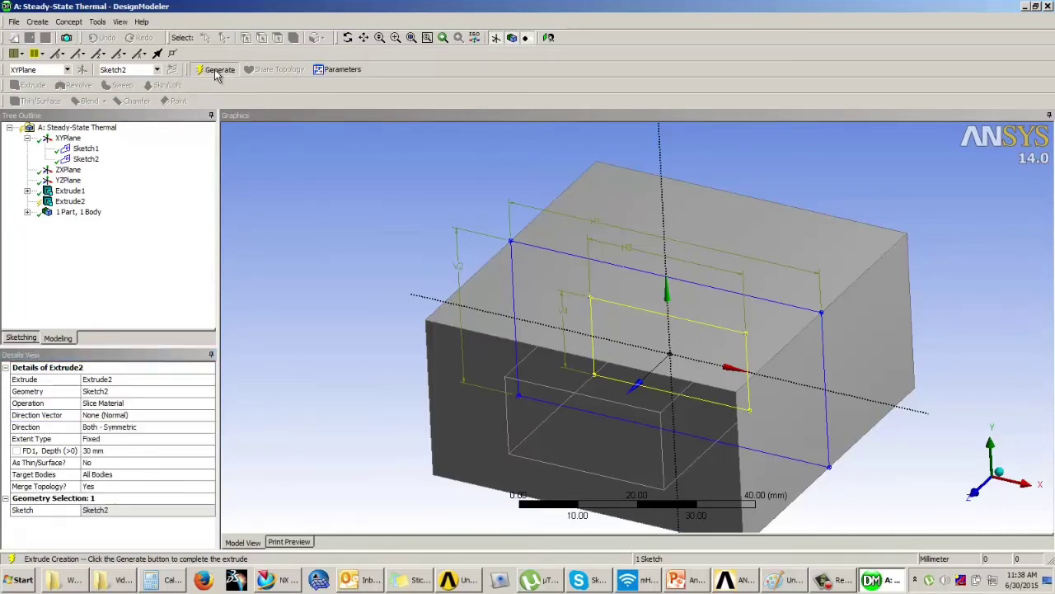
{"action": "left_click", "coordinate": [216, 71]}
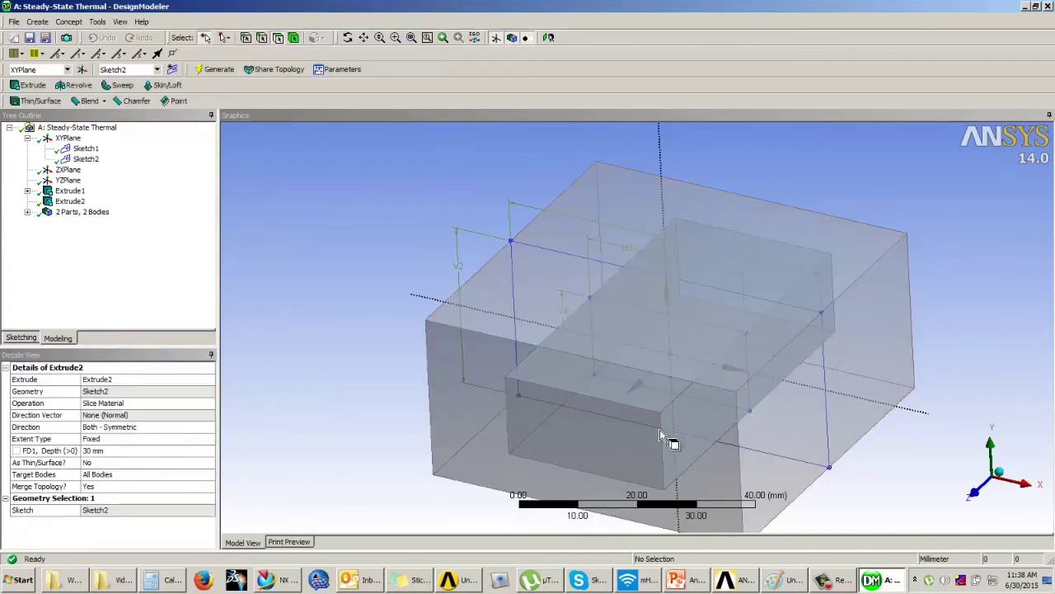
Step: Rename the outer solid body of the sliced block as Steel
{"action": "left_click", "coordinate": [139, 277]}
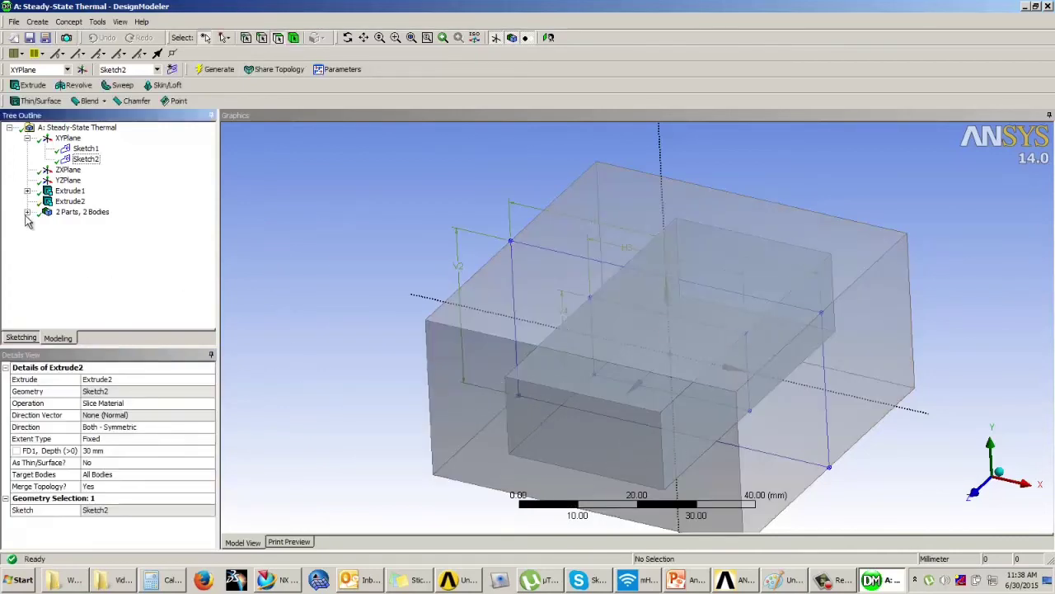
{"action": "left_click", "coordinate": [27, 212]}
{"action": "left_click", "coordinate": [78, 222]}
{"action": "left_click", "coordinate": [78, 234]}
{"action": "right_click", "coordinate": [83, 223]}
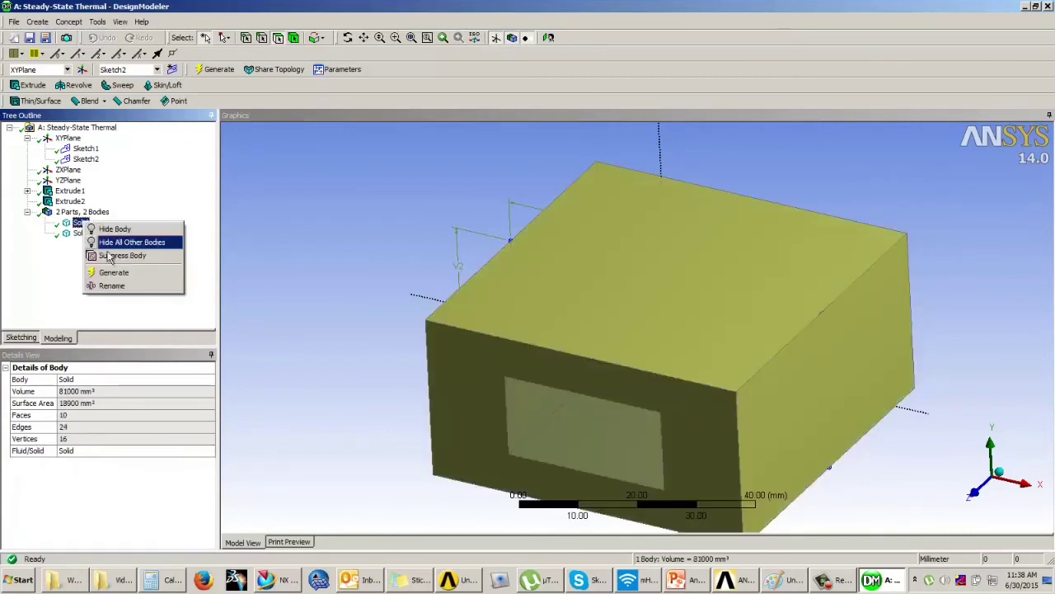
{"action": "left_click", "coordinate": [112, 285]}
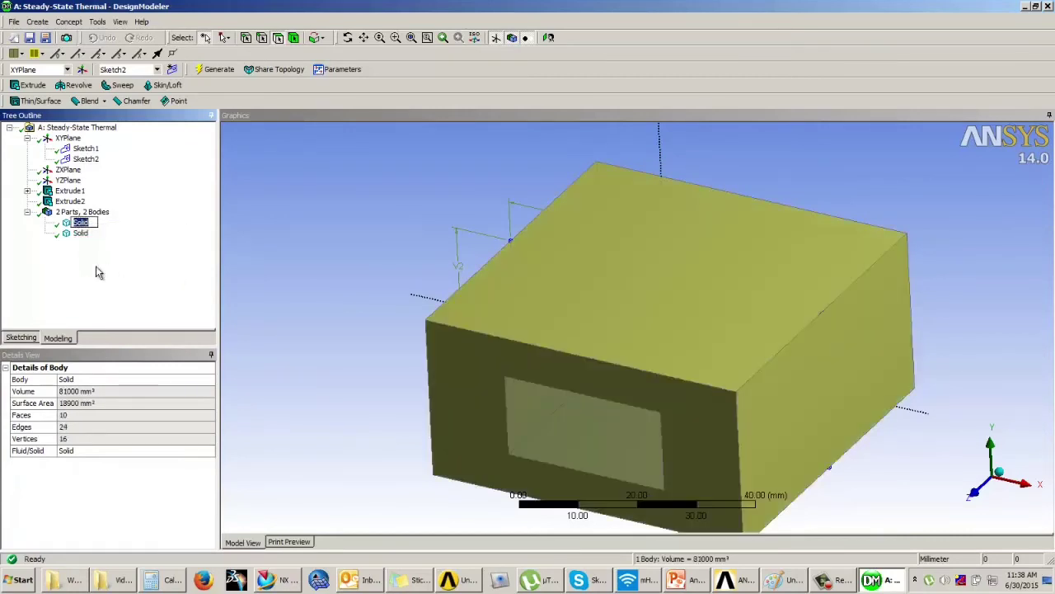
{"action": "type", "text": "Steel"}
{"action": "key", "text": "Return"}
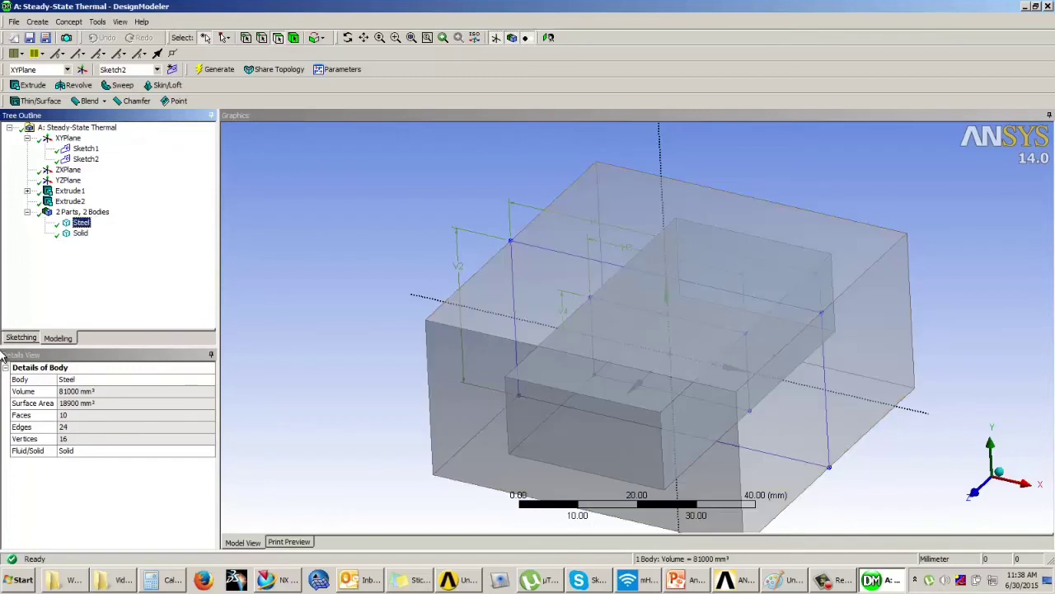
Step: Rename the inner rectangular solid body as Copper
{"action": "right_click", "coordinate": [79, 233]}
{"action": "left_click", "coordinate": [110, 300]}
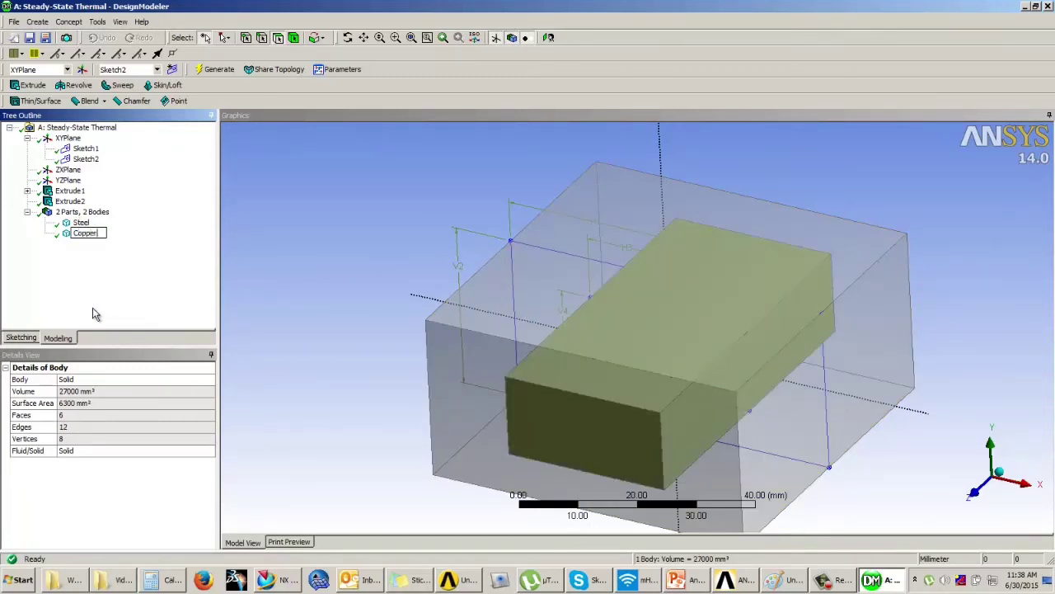
{"action": "key", "text": "Return"}
{"action": "left_click", "coordinate": [419, 240]}
Step: Turn off frozen body transparency and examine the two-body block from several angles
{"action": "mouse_move", "coordinate": [419, 241]}
{"action": "middle_mouse_down"}
{"action": "mouse_move", "coordinate": [476, 236]}
{"action": "mouse_move", "coordinate": [404, 244]}
{"action": "middle_mouse_up"}
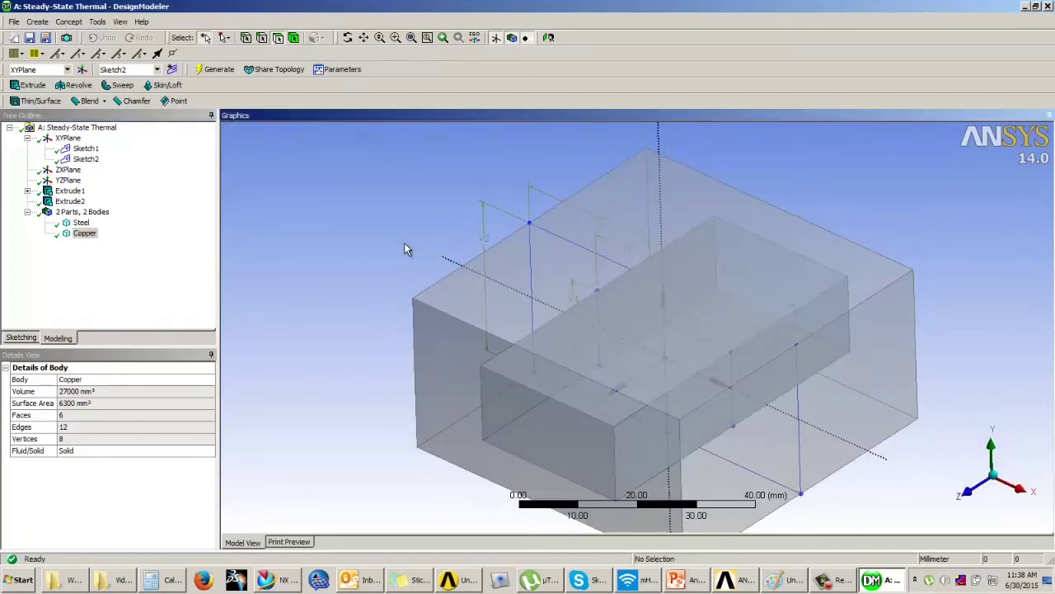
{"action": "left_click", "coordinate": [120, 21]}
{"action": "left_click", "coordinate": [165, 94]}
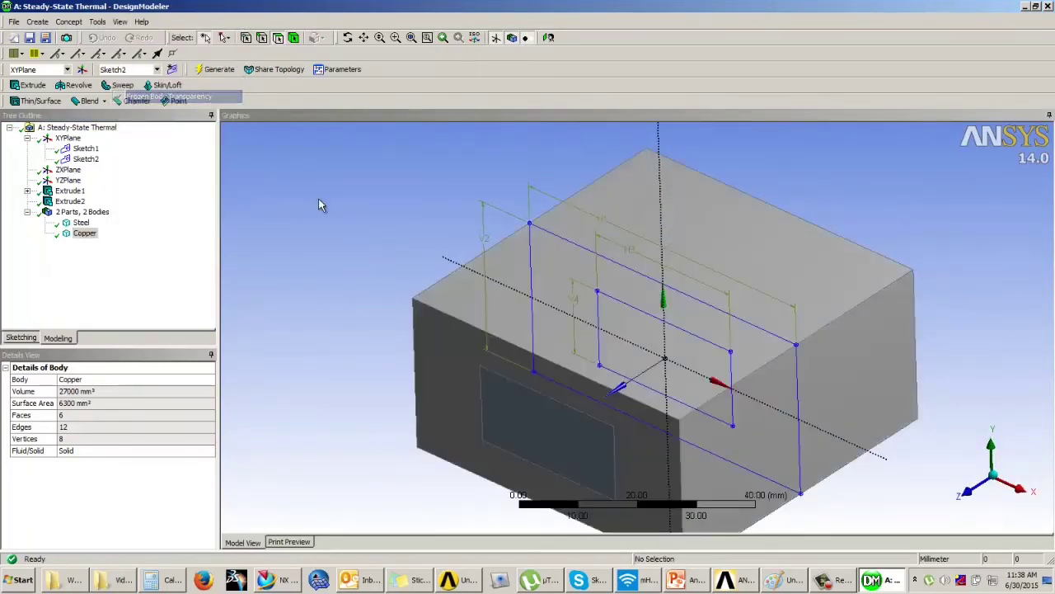
{"action": "middle_click_drag", "start_coordinate": [611, 262], "coordinate": [587, 278]}
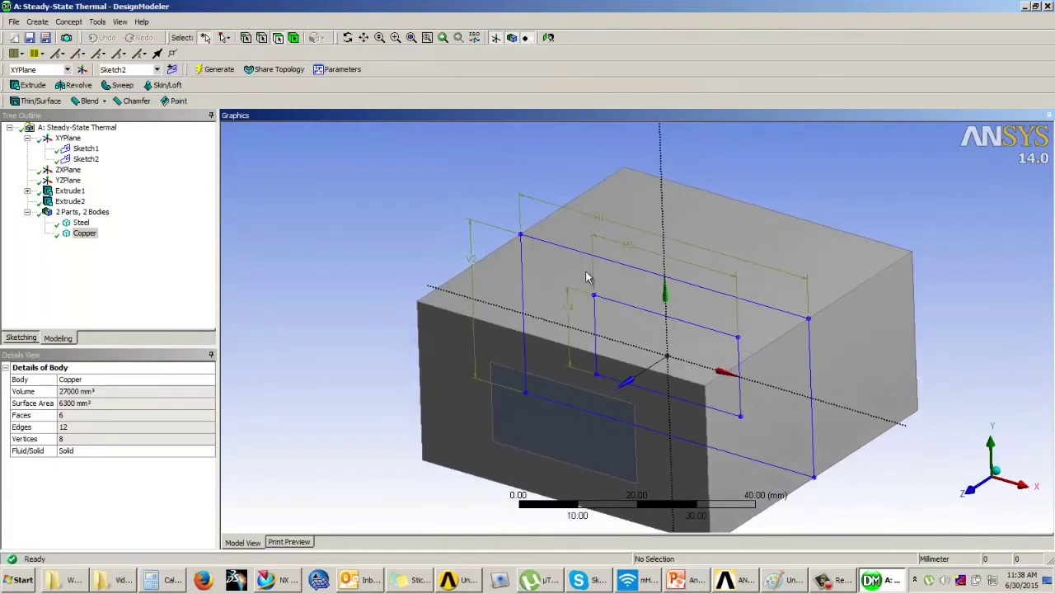
{"action": "middle_click_drag", "start_coordinate": [666, 322], "coordinate": [691, 322]}
{"action": "middle_click_drag", "start_coordinate": [601, 487], "coordinate": [662, 420]}
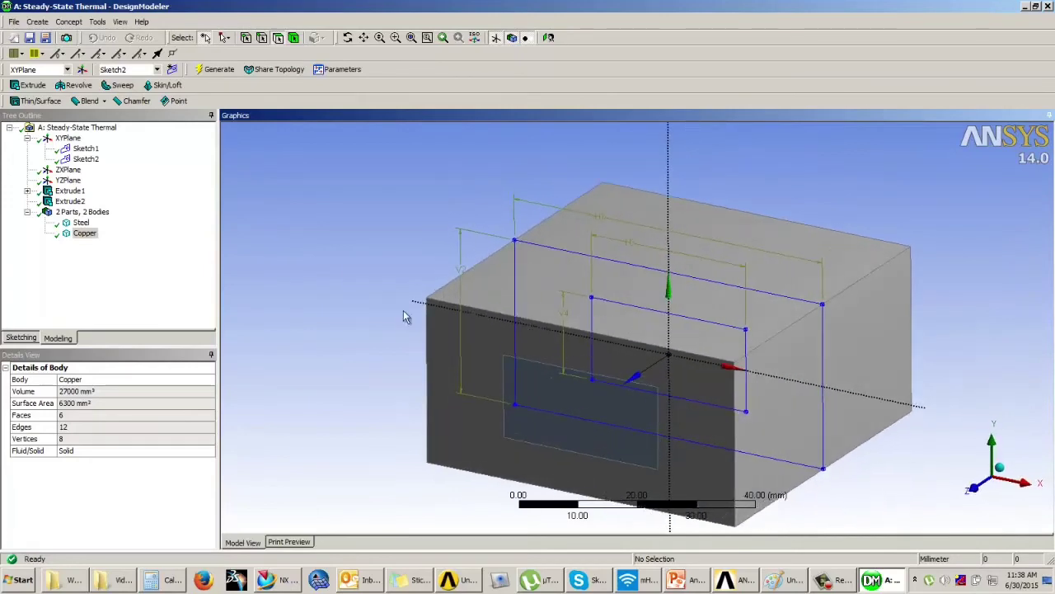
{"action": "mouse_move", "coordinate": [598, 320]}
{"action": "middle_mouse_down"}
{"action": "mouse_move", "coordinate": [593, 184]}
{"action": "mouse_move", "coordinate": [589, 324]}
{"action": "mouse_move", "coordinate": [725, 313]}
{"action": "mouse_move", "coordinate": [693, 317]}
{"action": "middle_mouse_up"}
{"action": "scroll", "coordinate": [612, 321], "scroll_direction": "up", "scroll_amount": 2}
{"action": "scroll", "coordinate": [613, 316], "scroll_direction": "down", "scroll_amount": 4}
{"action": "scroll", "coordinate": [796, 238], "scroll_direction": "up", "scroll_amount": 2}
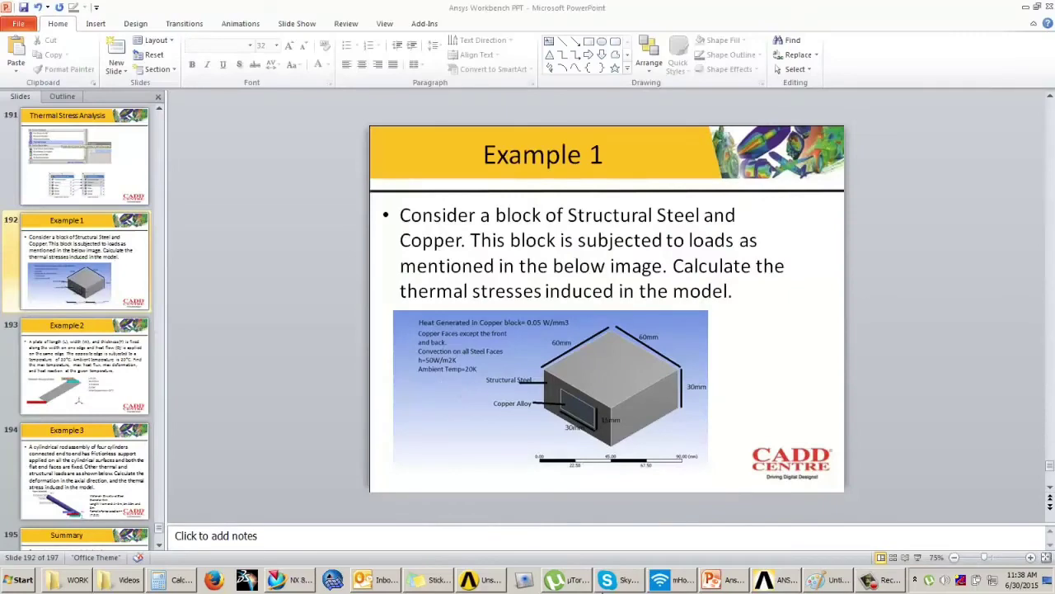
Step: Switch to the Workbench project and open the Model cell of the Steady-State Thermal system in Mechanical
{"action": "left_click", "coordinate": [484, 583]}
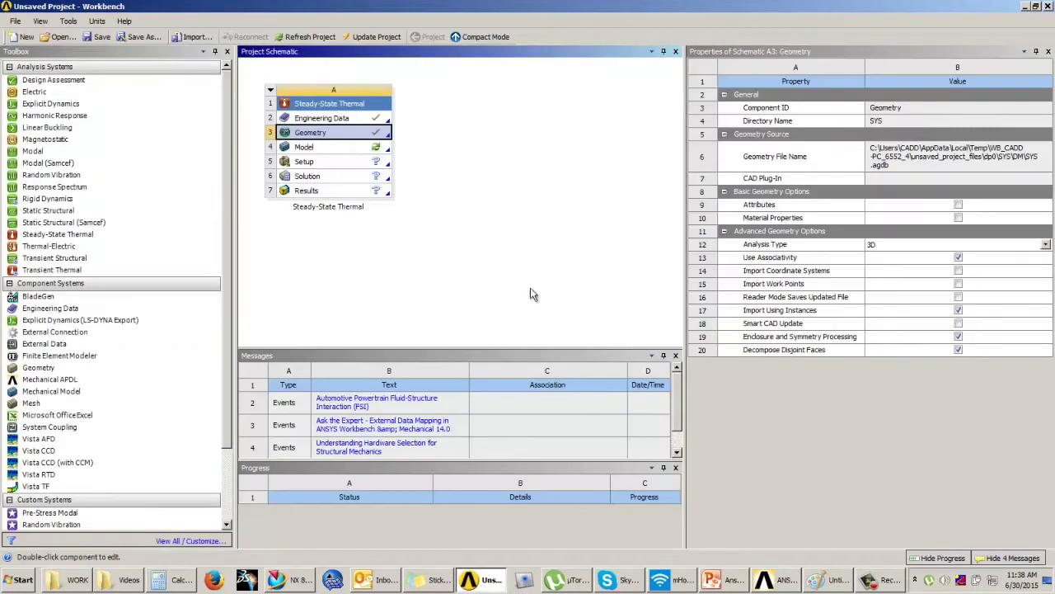
{"action": "left_click", "coordinate": [424, 213]}
{"action": "double_click", "coordinate": [347, 150]}
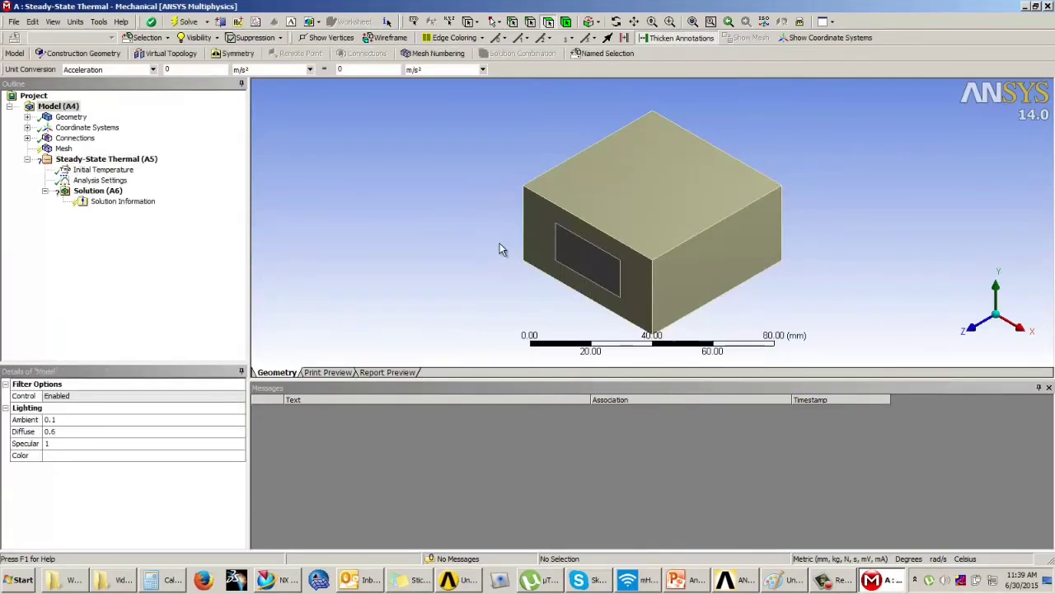
Step: Assign Copper Alloy to the Copper body and check the material assignments of both bodies
{"action": "mouse_move", "coordinate": [502, 248]}
{"action": "middle_mouse_down"}
{"action": "mouse_move", "coordinate": [536, 242]}
{"action": "mouse_move", "coordinate": [584, 262]}
{"action": "mouse_move", "coordinate": [596, 245]}
{"action": "mouse_move", "coordinate": [515, 246]}
{"action": "middle_mouse_up"}
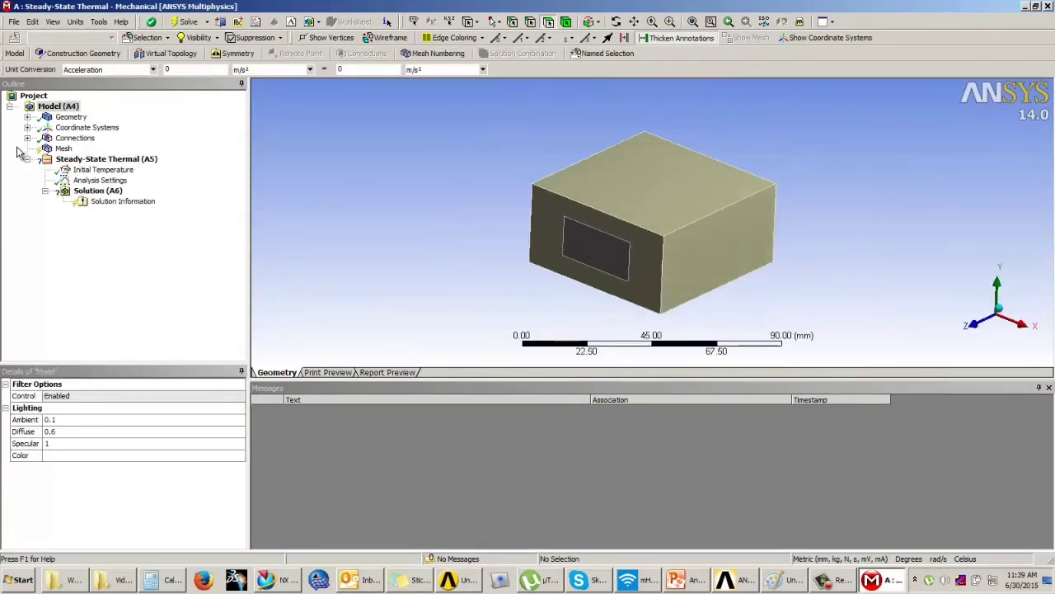
{"action": "left_click", "coordinate": [27, 117]}
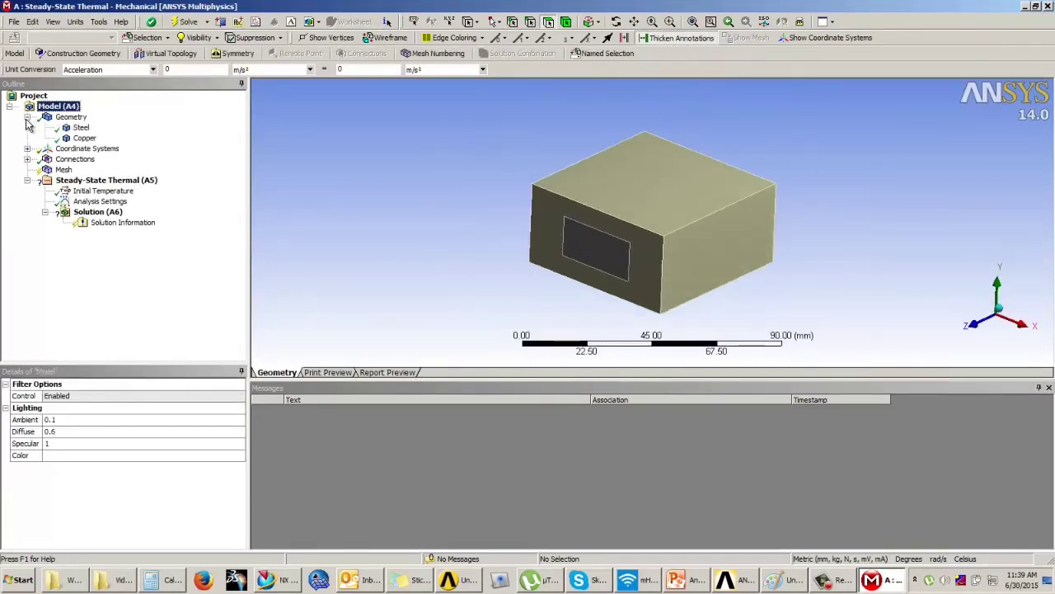
{"action": "left_click", "coordinate": [80, 129]}
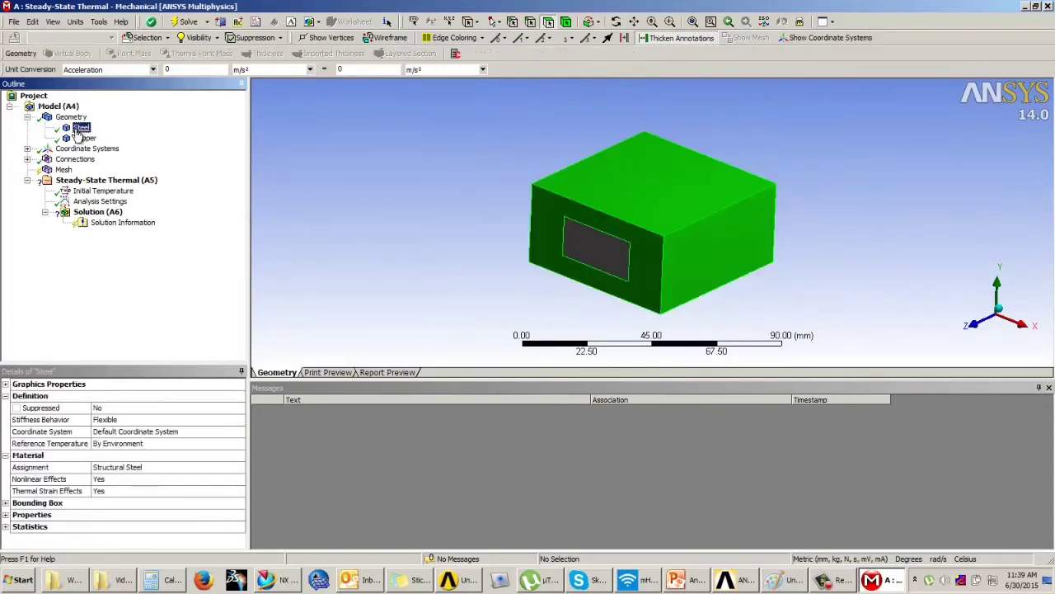
{"action": "left_click", "coordinate": [129, 470]}
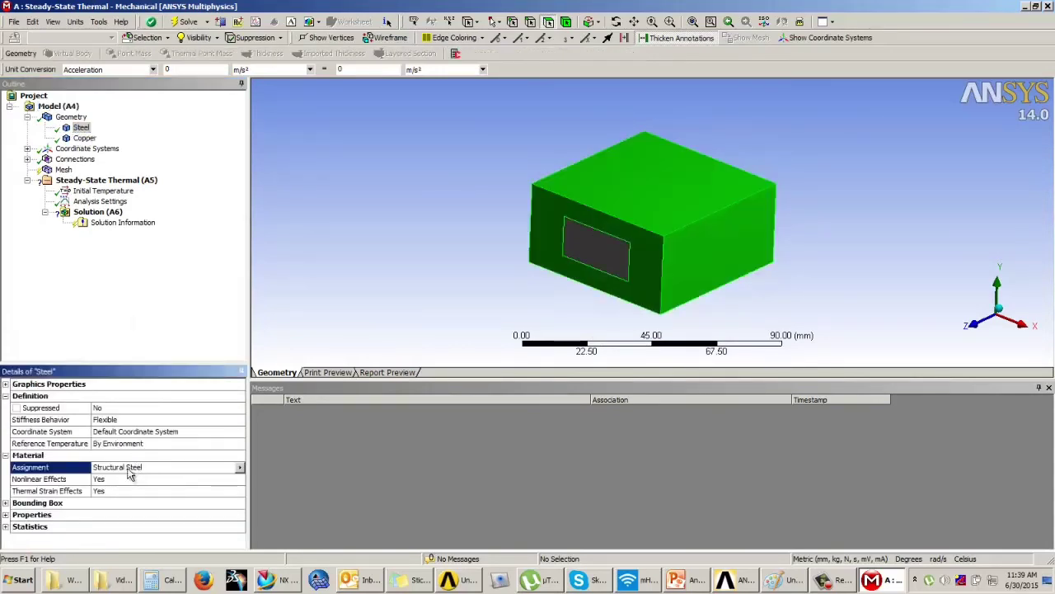
{"action": "left_click", "coordinate": [84, 138]}
{"action": "left_click", "coordinate": [239, 467]}
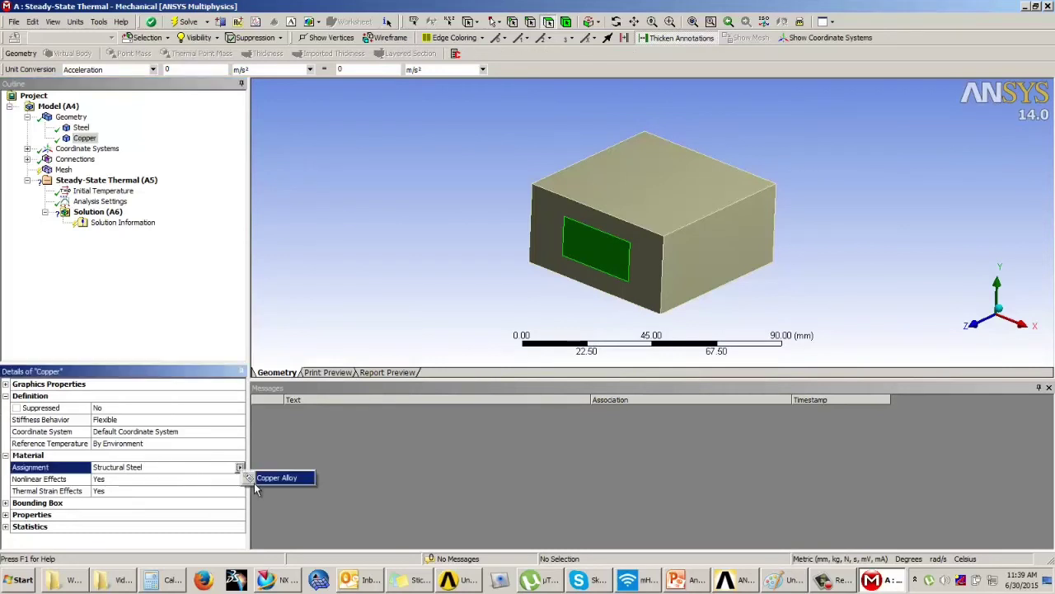
{"action": "left_click", "coordinate": [276, 479]}
{"action": "left_click", "coordinate": [80, 129]}
{"action": "left_click", "coordinate": [85, 138]}
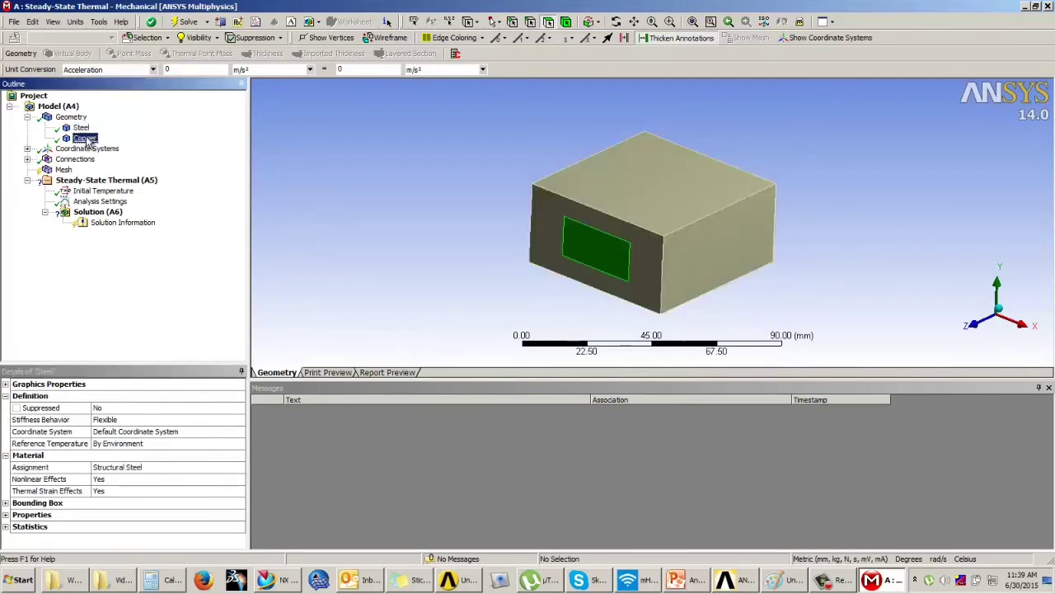
{"action": "left_click", "coordinate": [82, 128]}
{"action": "left_click", "coordinate": [84, 138]}
{"action": "left_click", "coordinate": [81, 129]}
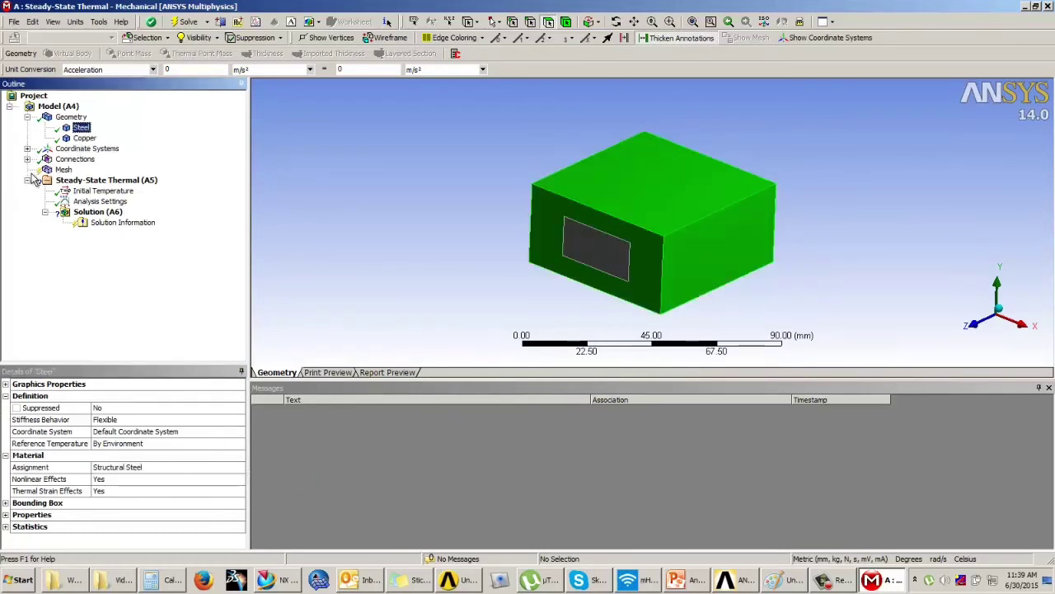
Step: Generate the mesh for both bodies with the default mesh settings
{"action": "left_click", "coordinate": [63, 169]}
{"action": "left_click", "coordinate": [51, 54]}
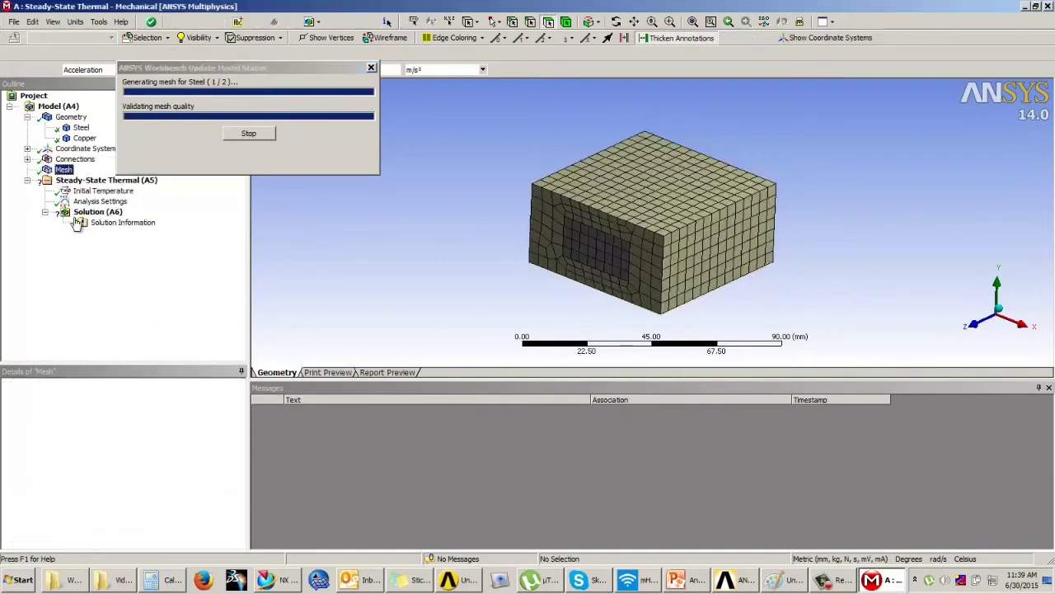
{"action": "middle_click_drag", "start_coordinate": [447, 225], "coordinate": [417, 219]}
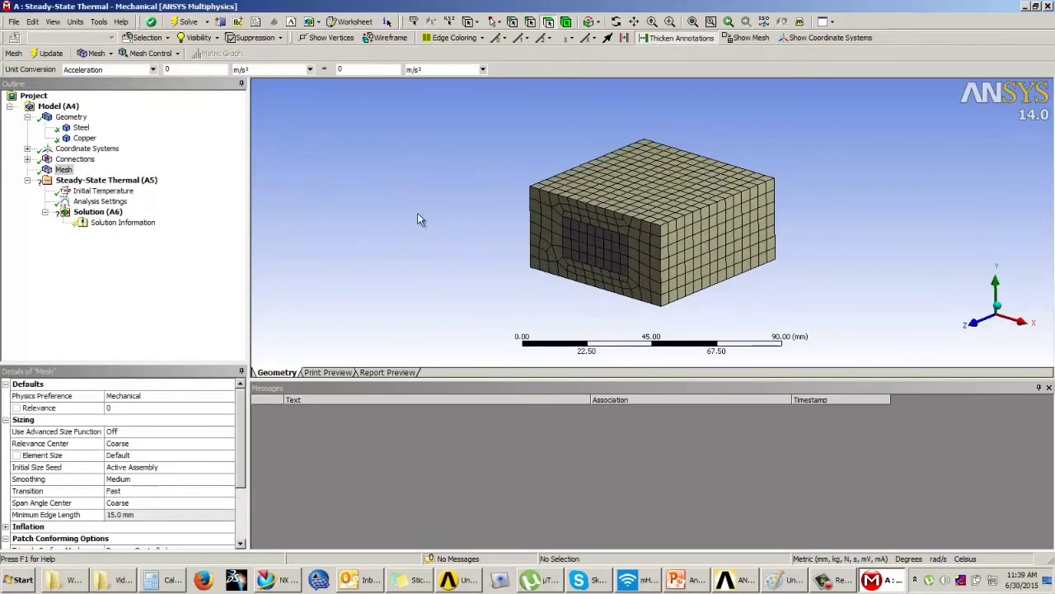
Step: Examine the contact region between the Steel and Copper bodies and its contact type
{"action": "left_click", "coordinate": [27, 158]}
{"action": "left_click", "coordinate": [45, 169]}
{"action": "left_click", "coordinate": [114, 180]}
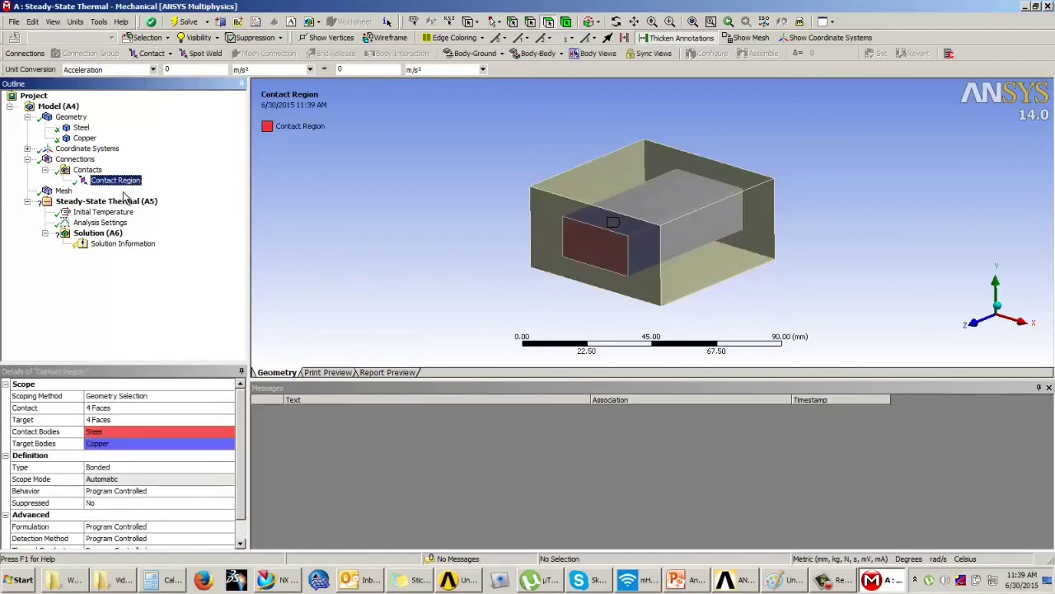
{"action": "left_click", "coordinate": [101, 467]}
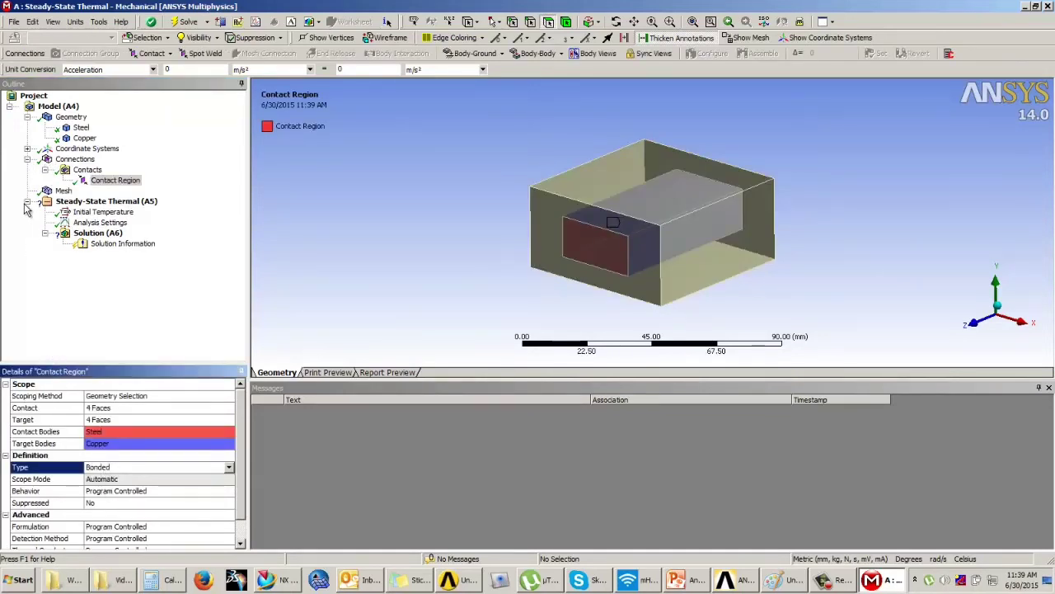
Step: Select the Steady-State Thermal environment, consult the Example 1 slide in PowerPoint for the loads, and return to Mechanical
{"action": "left_click", "coordinate": [91, 201]}
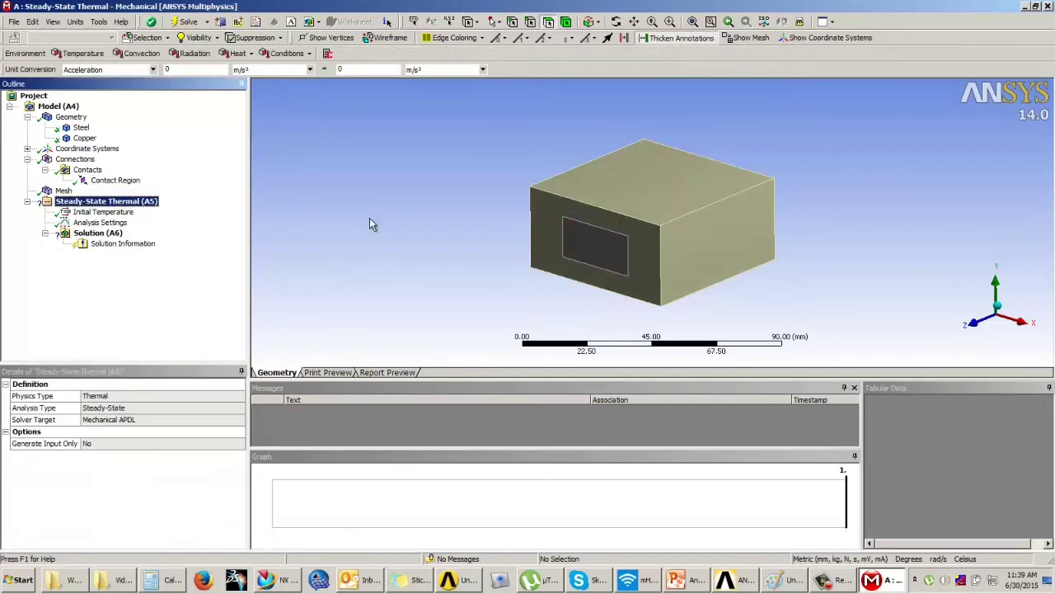
{"action": "mouse_move", "coordinate": [370, 225]}
{"action": "middle_mouse_down"}
{"action": "mouse_move", "coordinate": [377, 216]}
{"action": "mouse_move", "coordinate": [370, 235]}
{"action": "middle_mouse_up"}
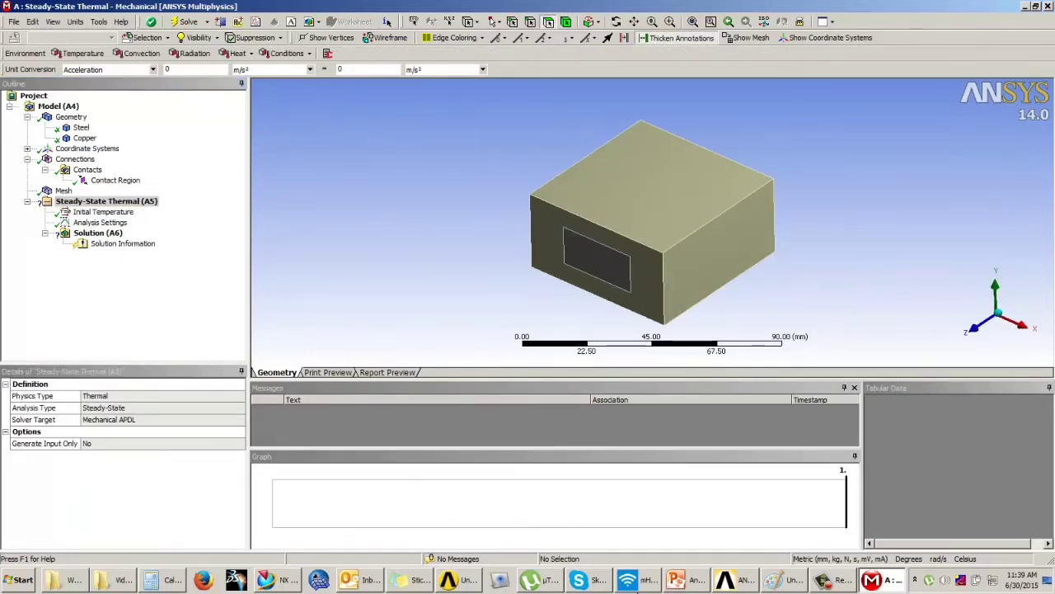
{"action": "left_click", "coordinate": [681, 581]}
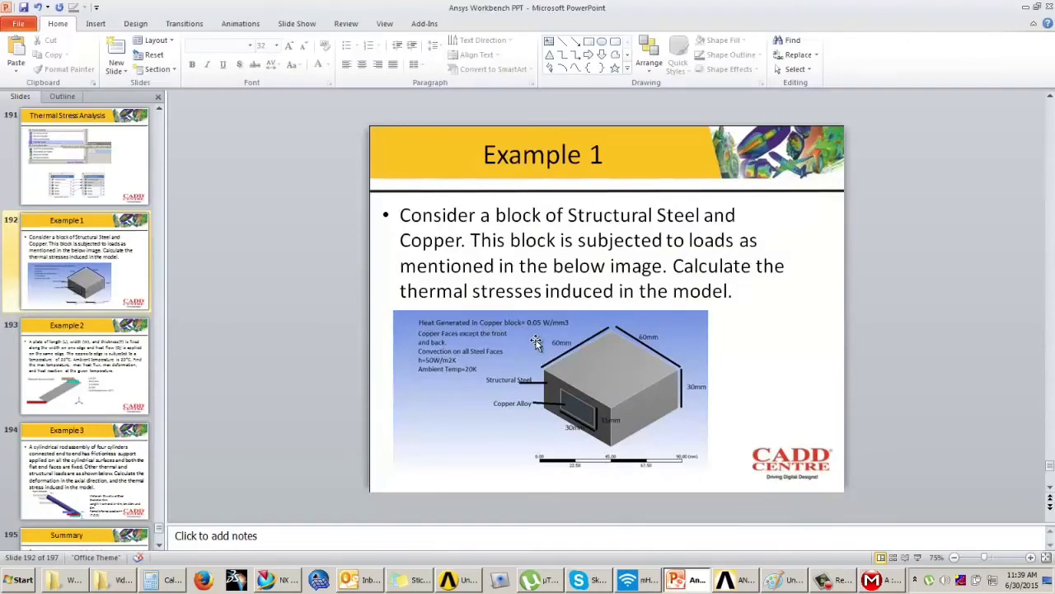
{"action": "left_click", "coordinate": [882, 582]}
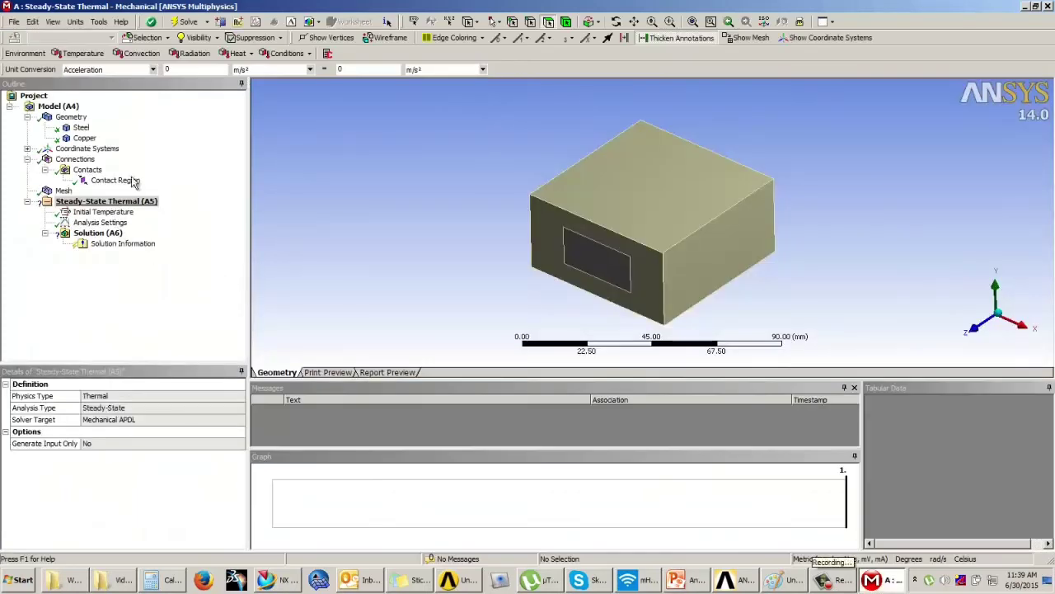
Step: Insert an Internal Heat Generation load and scope it to the inner copper body
{"action": "left_click", "coordinate": [237, 54]}
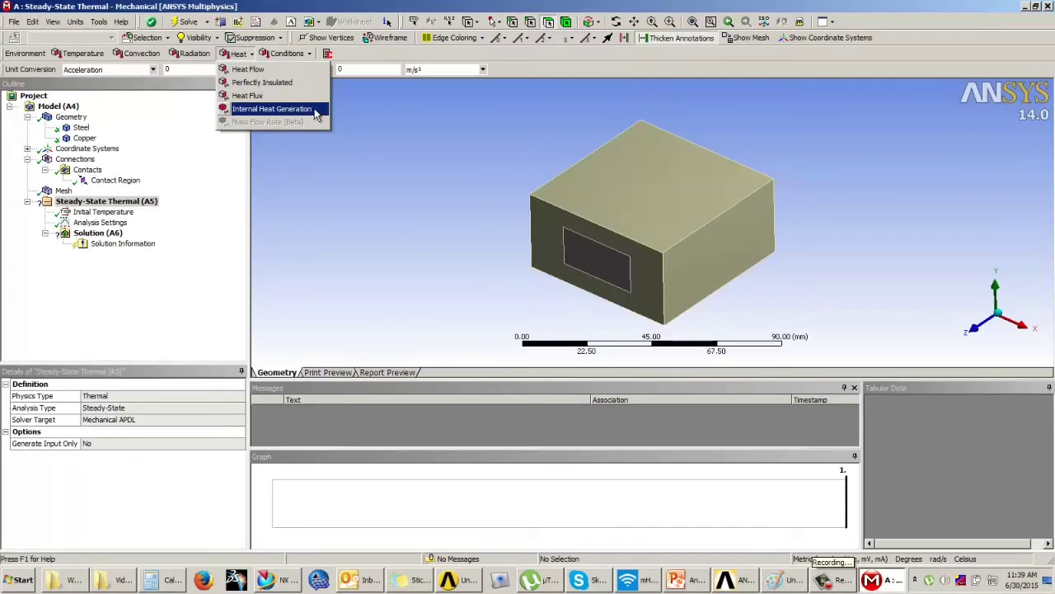
{"action": "left_click", "coordinate": [272, 108]}
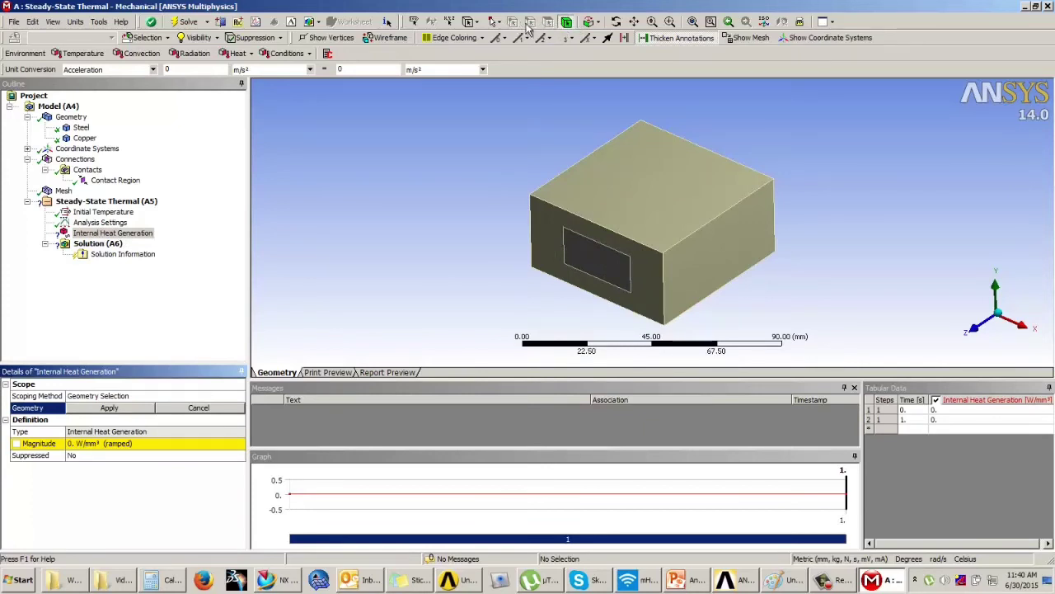
{"action": "left_click", "coordinate": [597, 258]}
{"action": "left_click", "coordinate": [106, 410]}
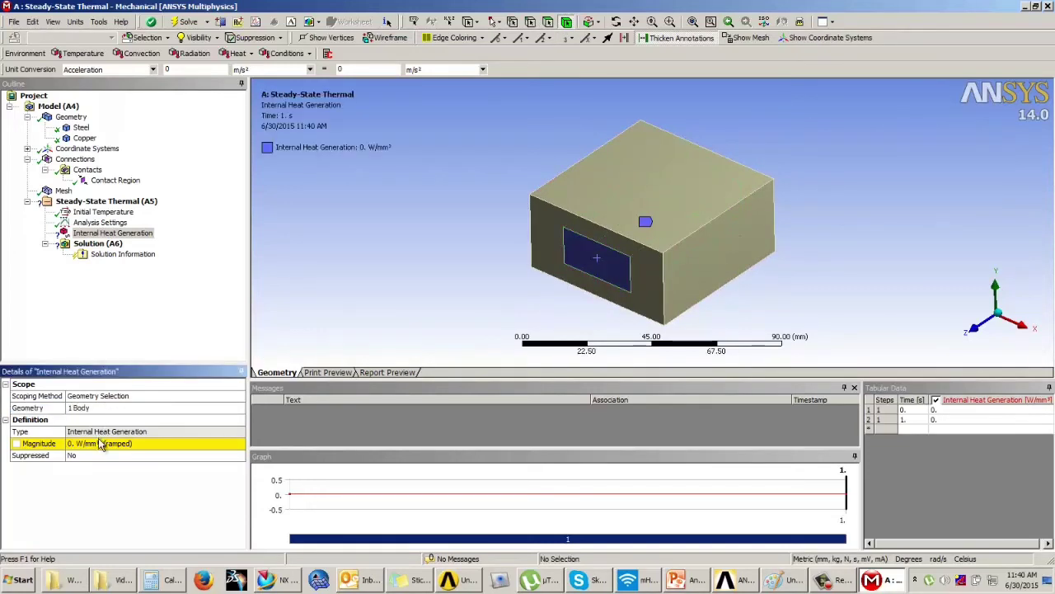
Step: Set the magnitude of the copper body's internal heat generation to 0.05 W/mm³
{"action": "left_click", "coordinate": [108, 443]}
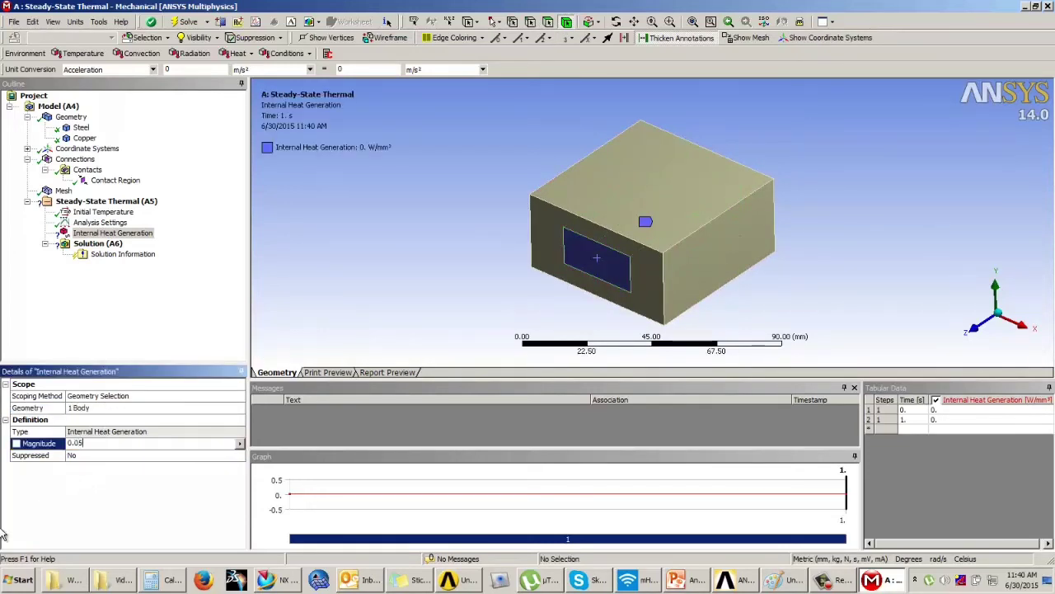
{"action": "type", "text": "0.05"}
{"action": "key", "text": "Return"}
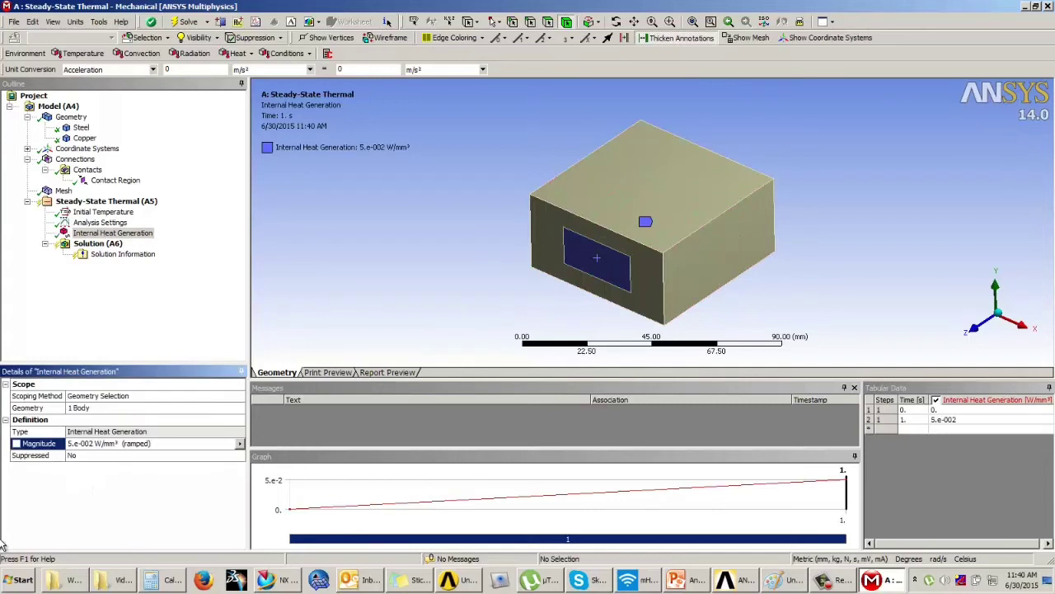
Step: Insert a Convection load in the Steady-State Thermal environment and scope it to all six outer faces of the steel body
{"action": "left_click", "coordinate": [73, 203]}
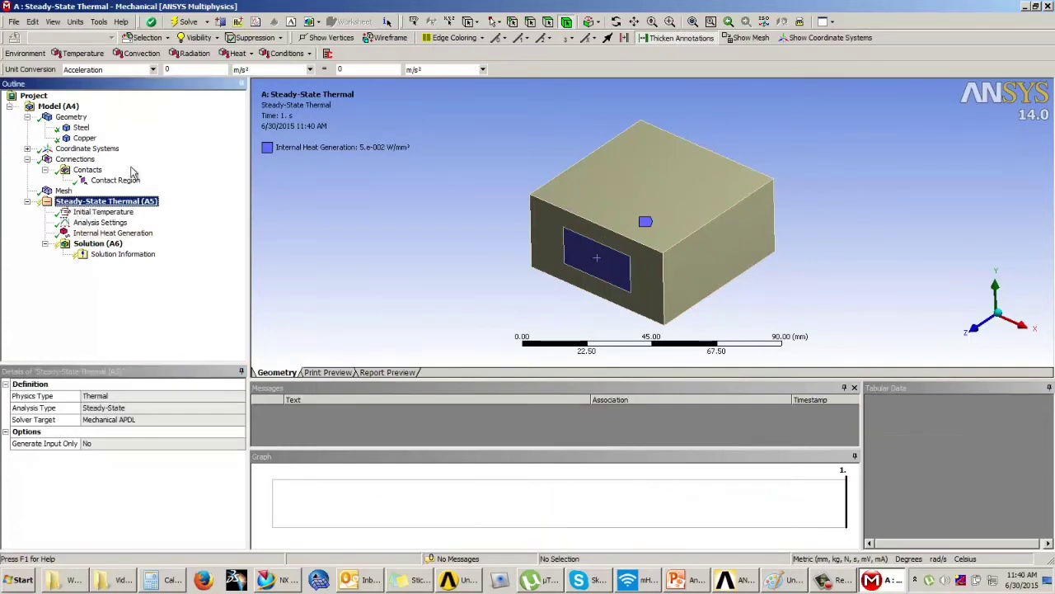
{"action": "left_click", "coordinate": [141, 54]}
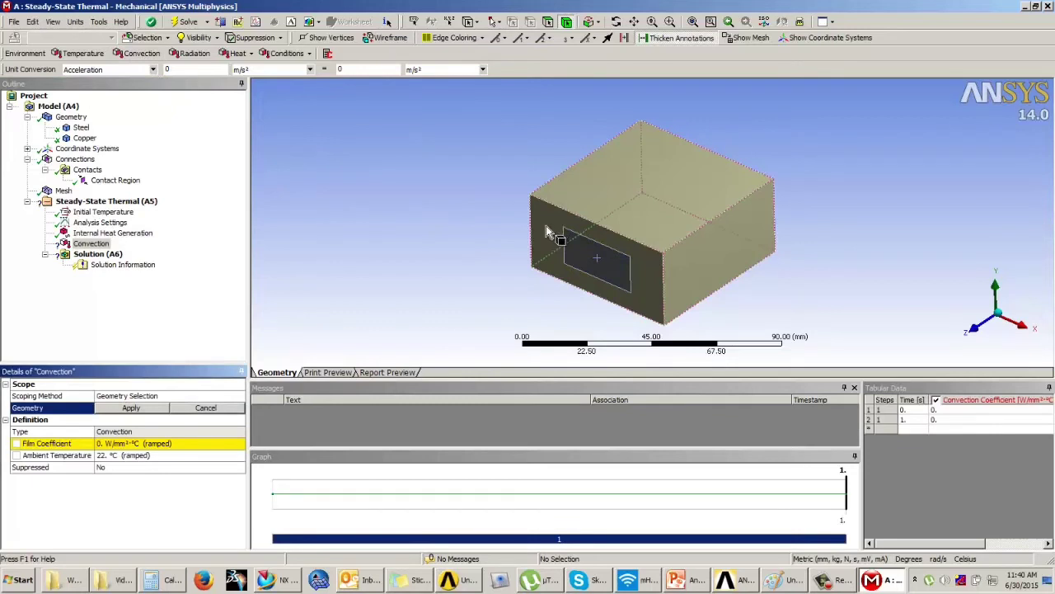
{"action": "left_click", "coordinate": [549, 23]}
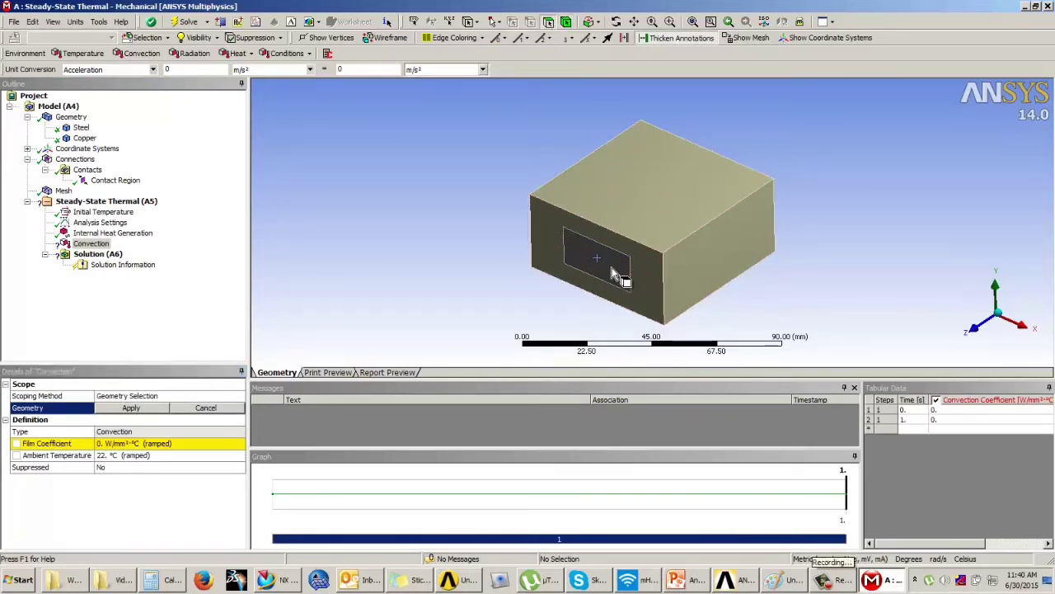
{"action": "middle_click_drag", "start_coordinate": [625, 278], "coordinate": [655, 215]}
{"action": "left_click", "coordinate": [650, 251]}
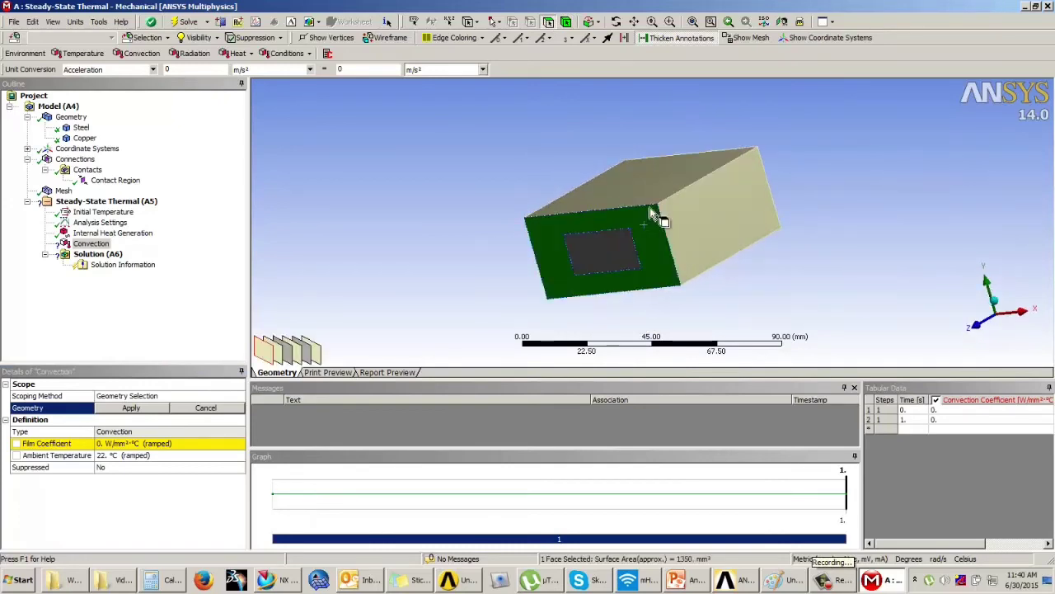
{"action": "left_click", "coordinate": [659, 183], "text": "ctrl"}
{"action": "left_click", "coordinate": [710, 210], "text": "ctrl"}
{"action": "middle_click_drag", "start_coordinate": [733, 210], "coordinate": [544, 268]}
{"action": "left_click", "coordinate": [675, 209], "text": "ctrl"}
{"action": "left_click", "coordinate": [741, 187], "text": "ctrl"}
{"action": "middle_click_drag", "start_coordinate": [639, 244], "coordinate": [762, 162]}
{"action": "left_click", "coordinate": [636, 194], "text": "ctrl"}
{"action": "left_click", "coordinate": [131, 408]}
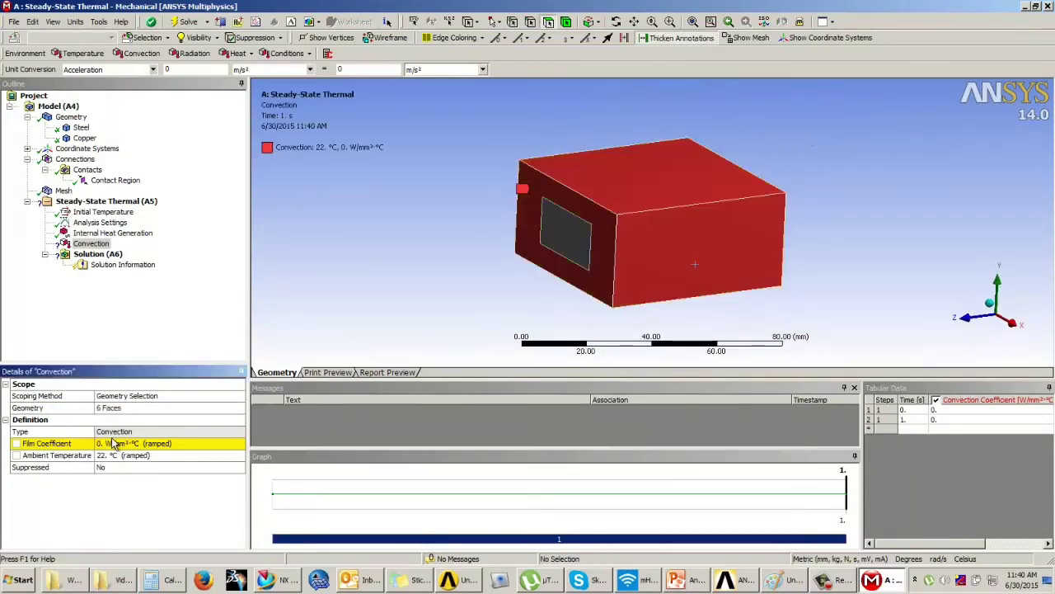
Step: Check the convection data on the Example 1 slide in PowerPoint, then set Mechanical's units to Metric (m, kg, N, s, V, A) with Kelvin
{"action": "left_click", "coordinate": [116, 442]}
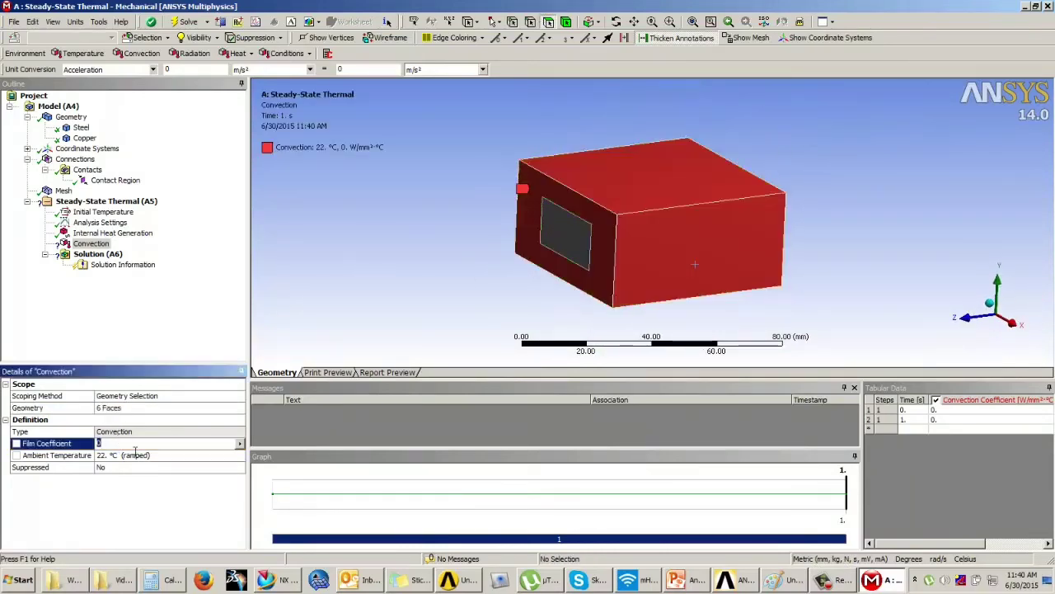
{"action": "left_click", "coordinate": [672, 580]}
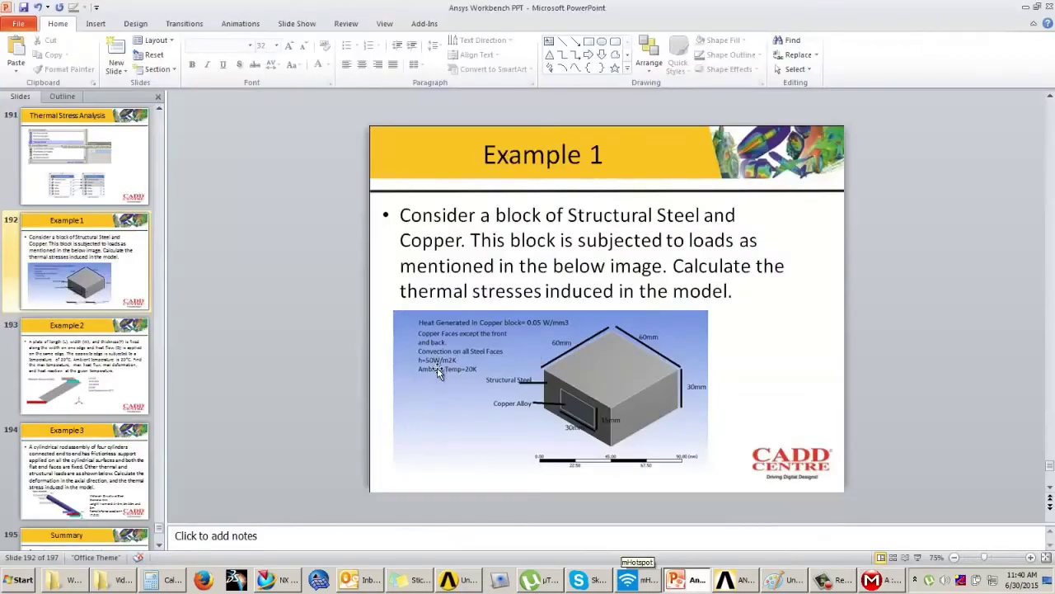
{"action": "left_click", "coordinate": [890, 586]}
{"action": "left_click", "coordinate": [75, 22]}
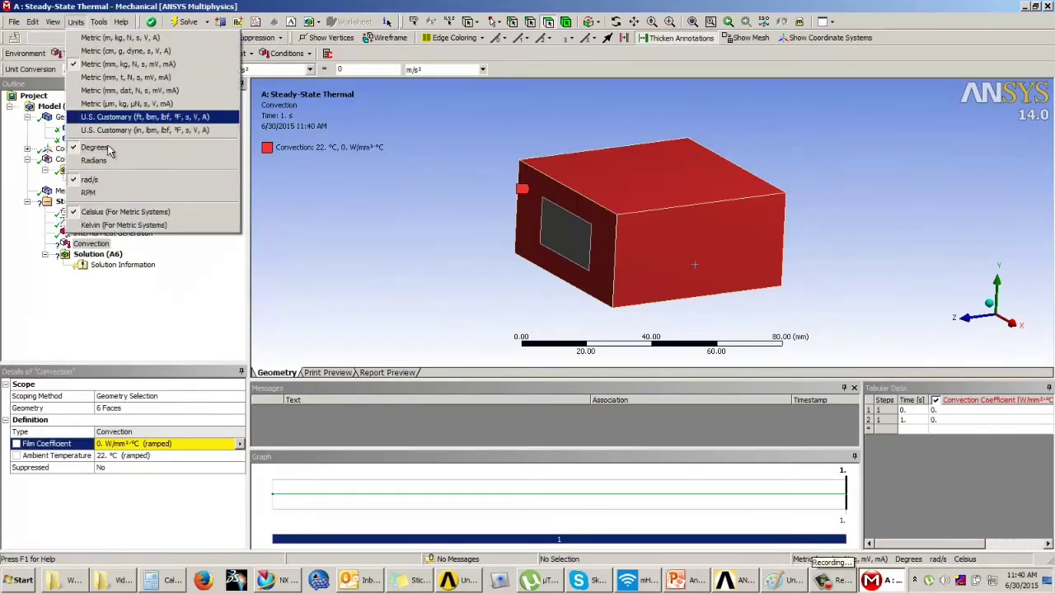
{"action": "left_click", "coordinate": [115, 224]}
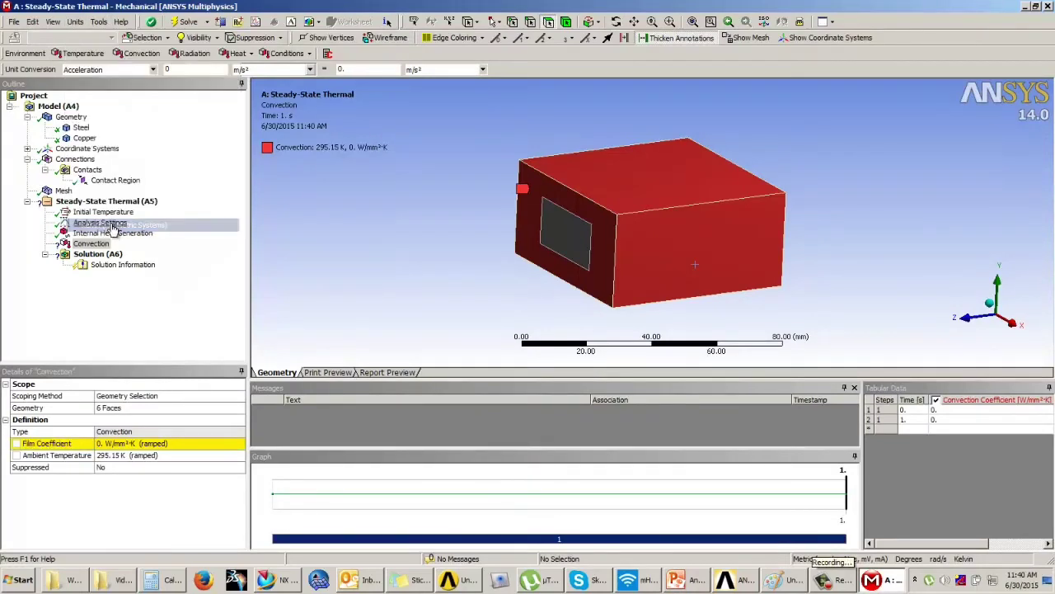
{"action": "left_click", "coordinate": [78, 22]}
{"action": "left_click", "coordinate": [111, 38]}
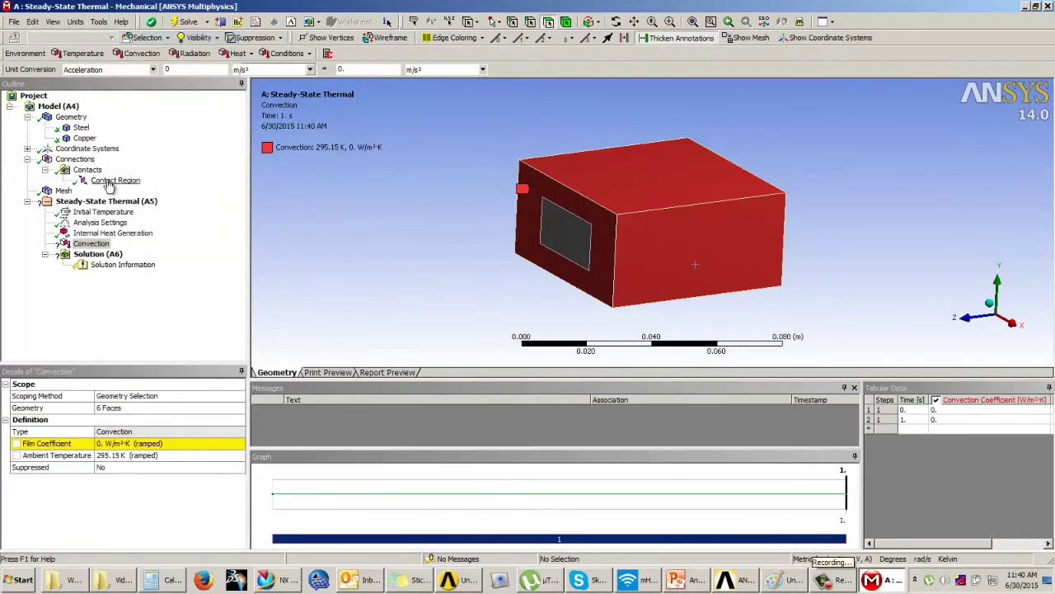
Step: Set the convection film coefficient to 50 W/m²·K and the ambient temperature to 20 K
{"action": "left_click", "coordinate": [124, 443]}
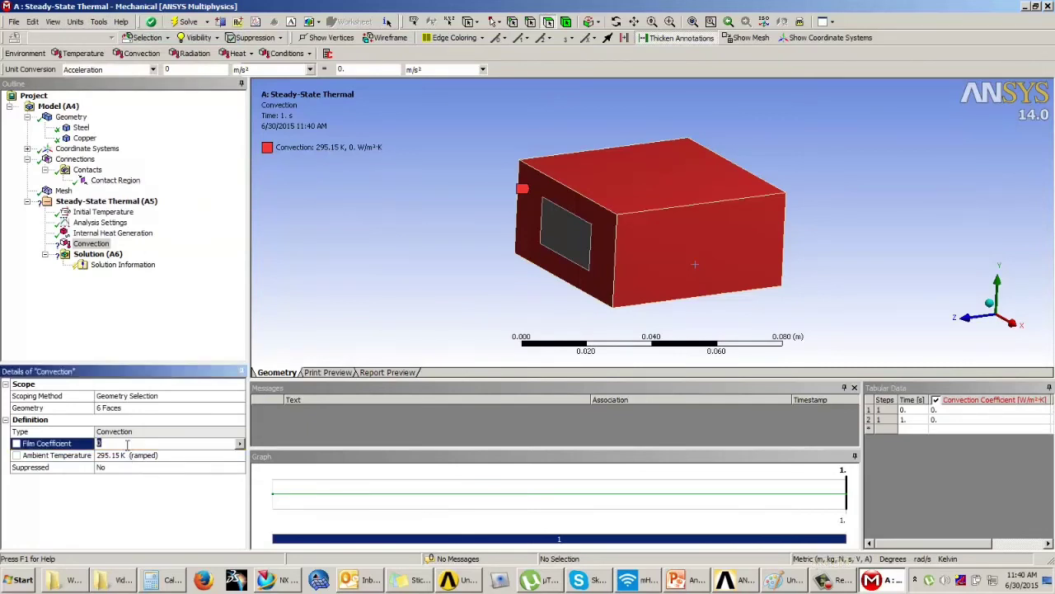
{"action": "type", "text": "50"}
{"action": "key", "text": "Return"}
{"action": "left_click", "coordinate": [125, 456]}
{"action": "type", "text": "20"}
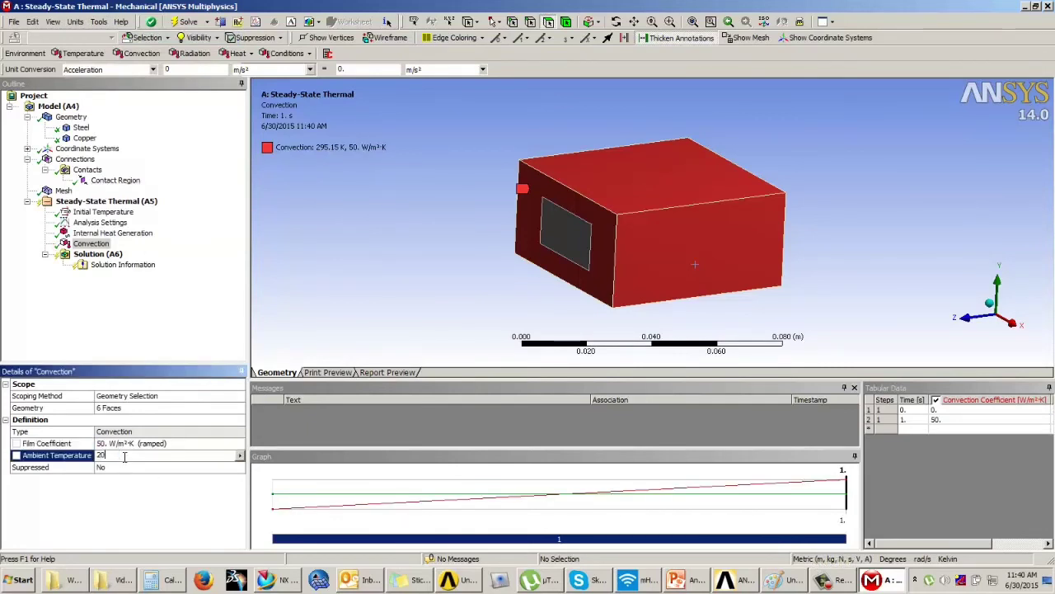
{"action": "key", "text": "Return"}
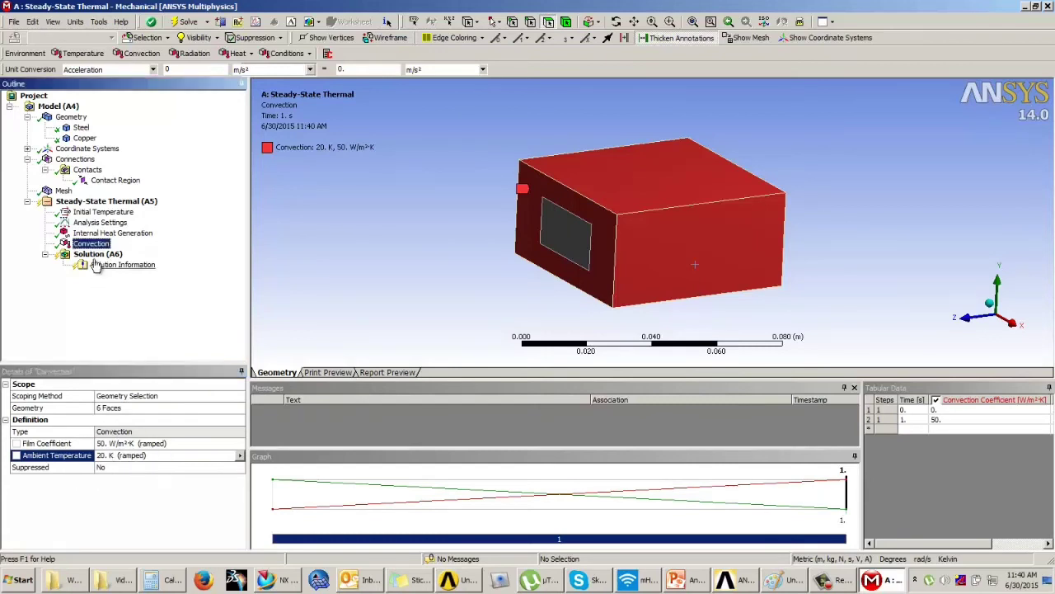
Step: Add a Temperature result for all bodies to the thermal solution and solve the analysis
{"action": "left_click", "coordinate": [74, 255]}
{"action": "left_click", "coordinate": [66, 53]}
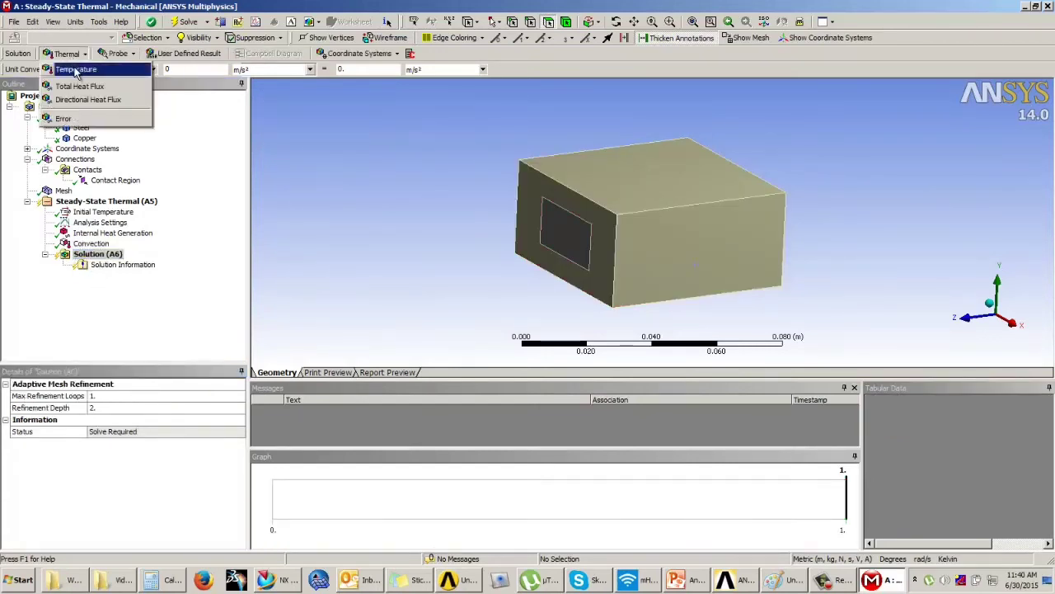
{"action": "left_click", "coordinate": [79, 69]}
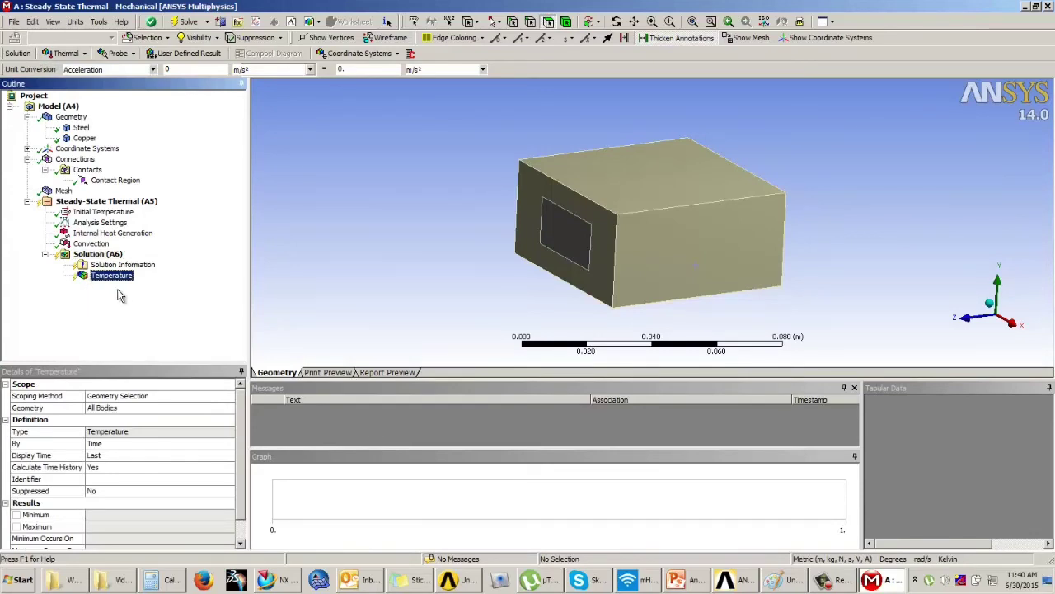
{"action": "right_click", "coordinate": [100, 255]}
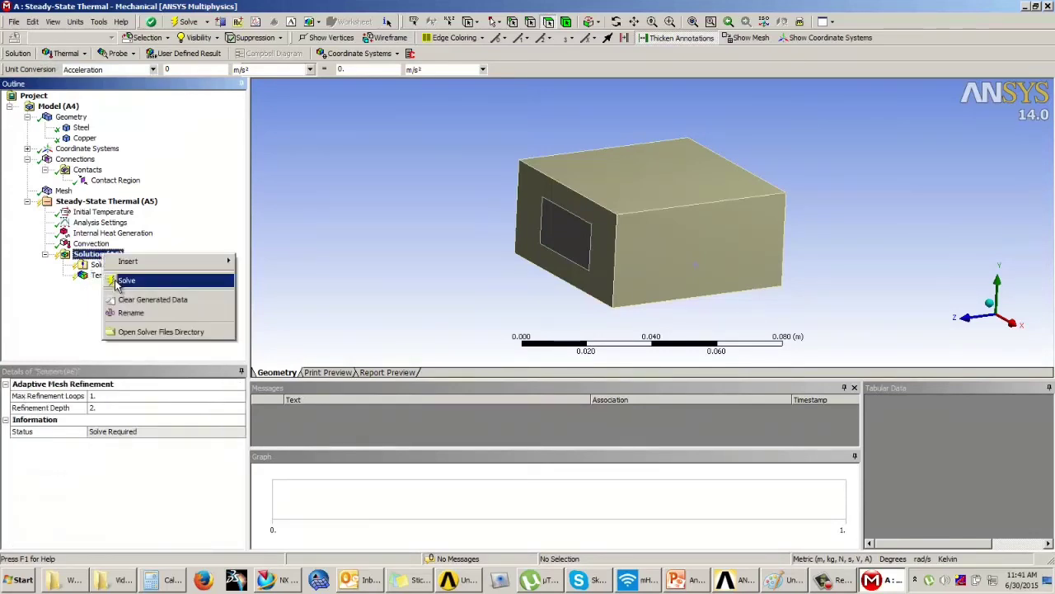
{"action": "left_click", "coordinate": [124, 281]}
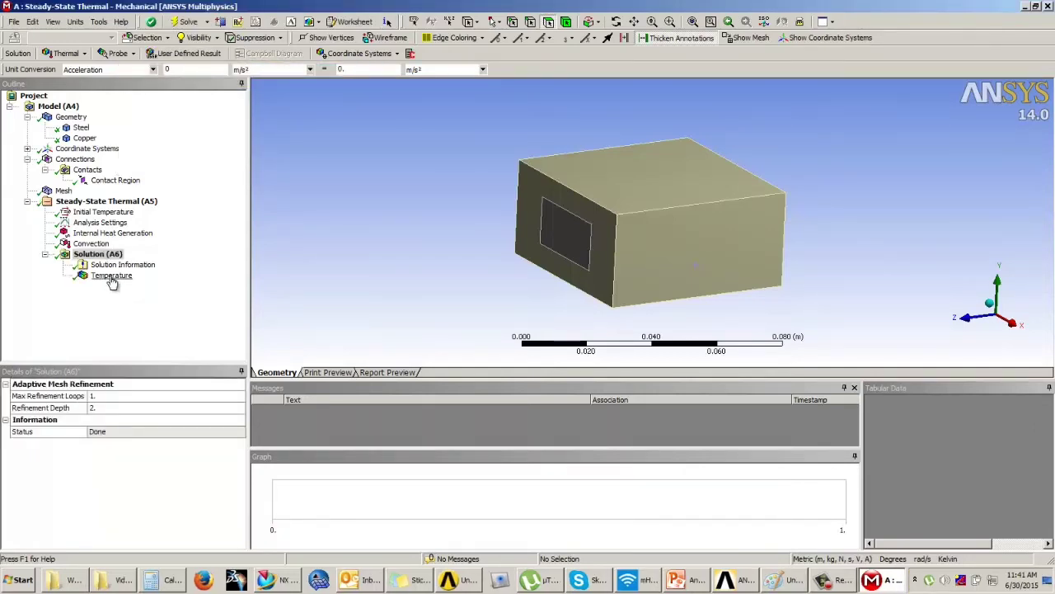
Step: Examine the temperature distribution on the block from several angles, viewing the values in Celsius and again in Kelvin
{"action": "left_click", "coordinate": [111, 276]}
{"action": "middle_click_drag", "start_coordinate": [459, 210], "coordinate": [690, 236]}
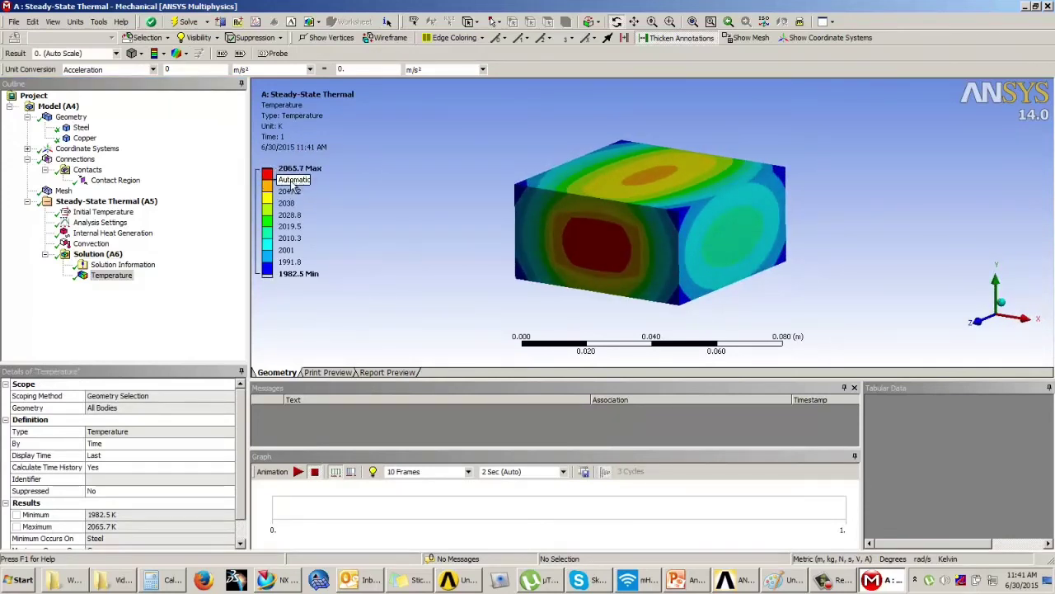
{"action": "left_click", "coordinate": [75, 22]}
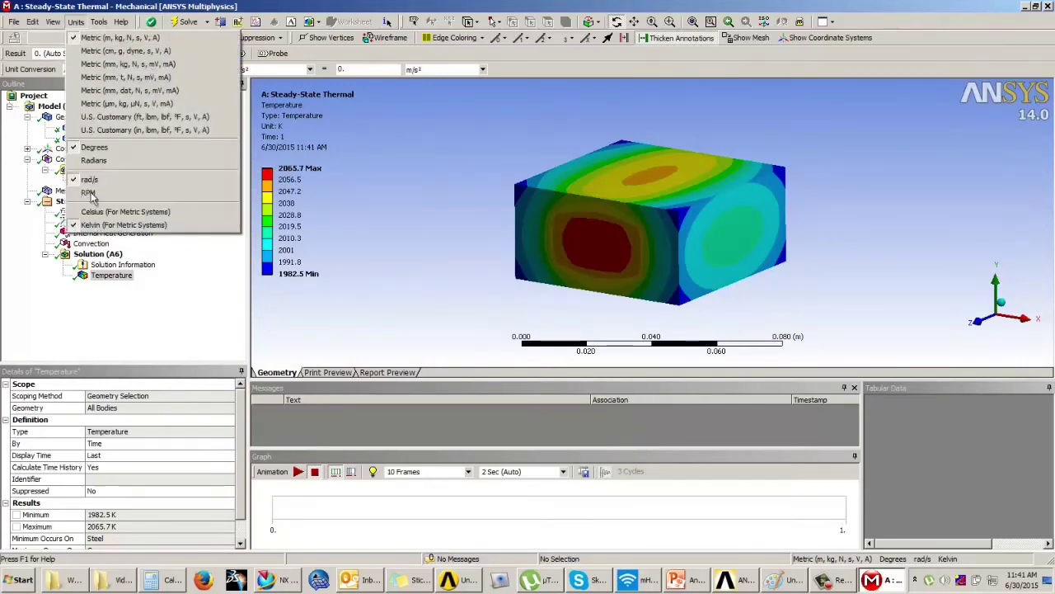
{"action": "left_click", "coordinate": [98, 207]}
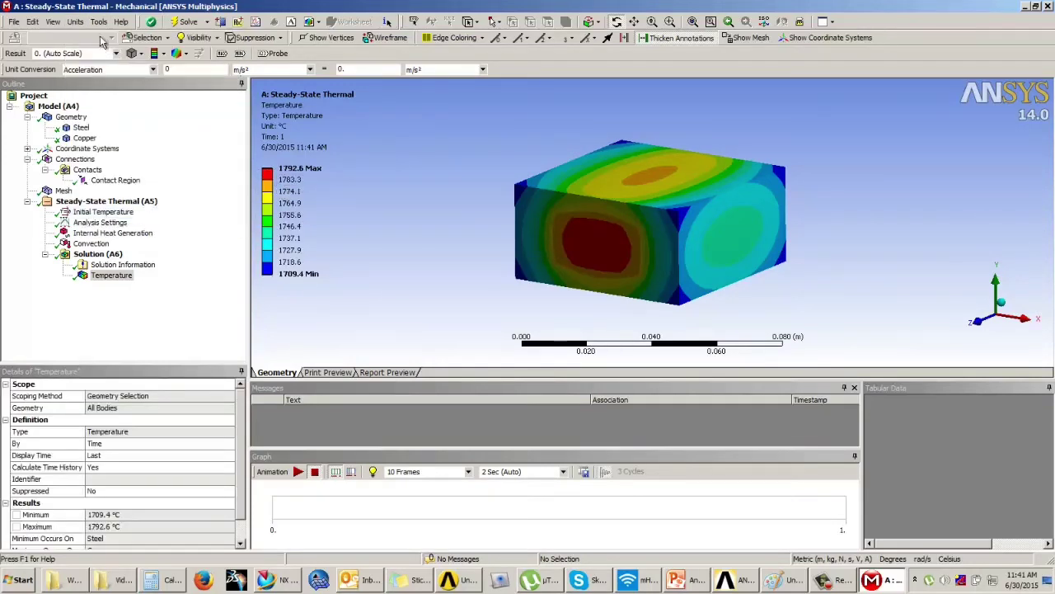
{"action": "left_click", "coordinate": [75, 21]}
{"action": "left_click", "coordinate": [111, 225]}
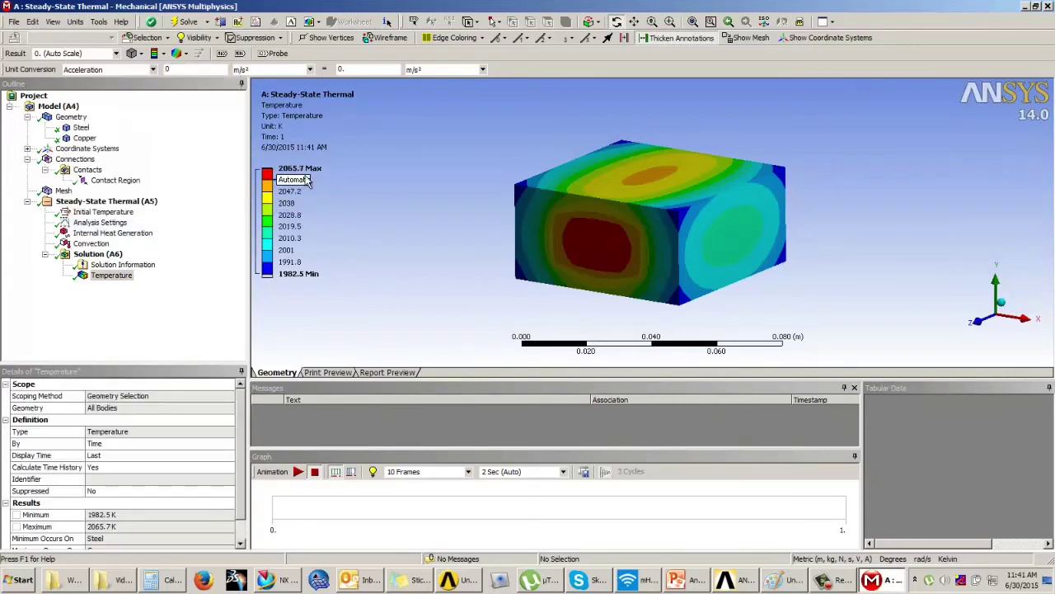
{"action": "left_click_drag", "start_coordinate": [577, 186], "coordinate": [566, 243]}
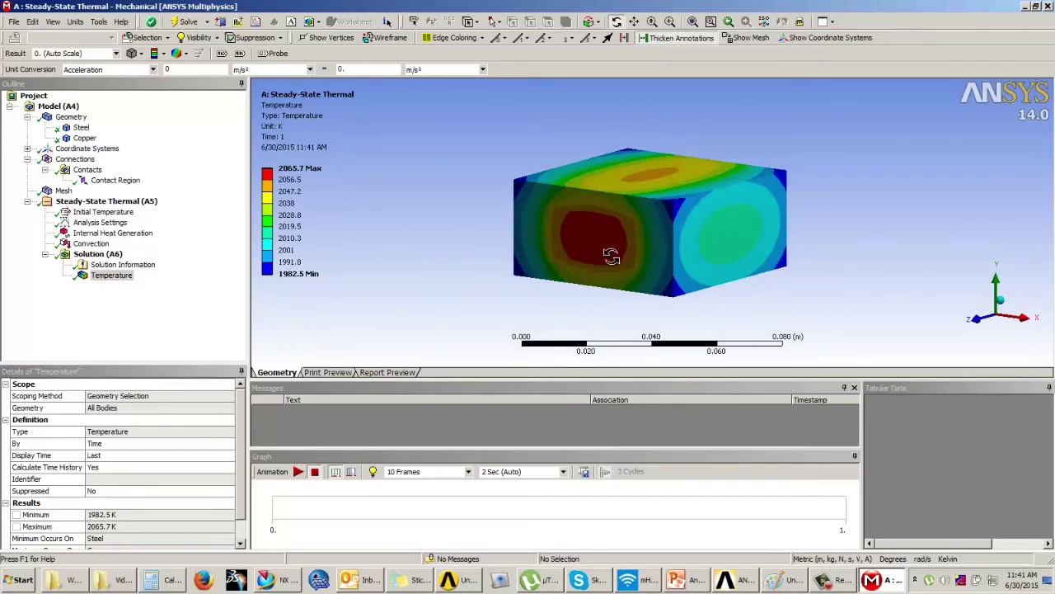
{"action": "left_click_drag", "start_coordinate": [745, 183], "coordinate": [739, 189]}
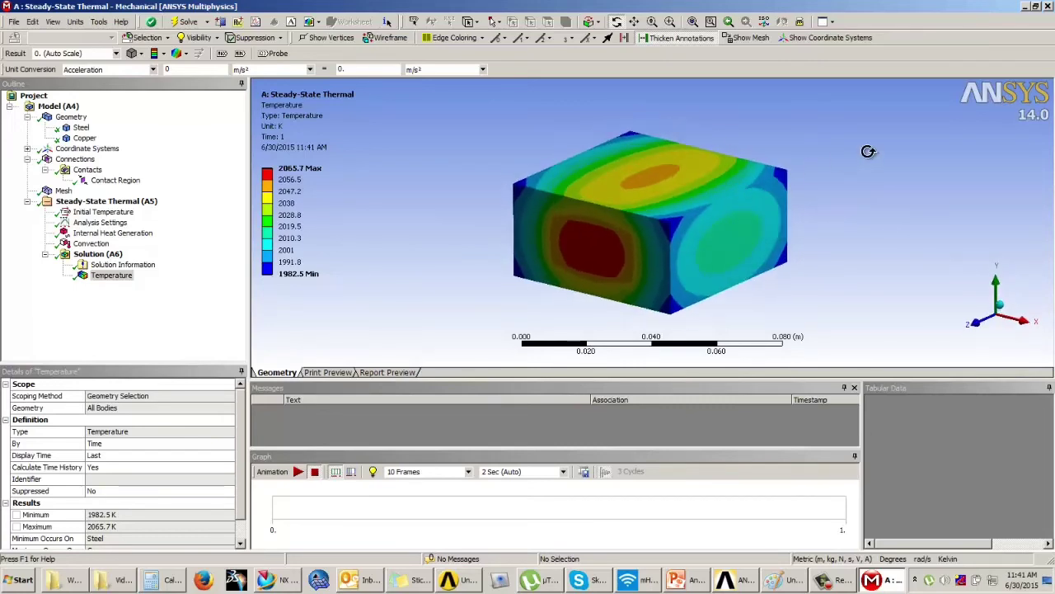
{"action": "left_click_drag", "start_coordinate": [867, 151], "coordinate": [825, 169]}
Step: Review the Example 1 problem statement in PowerPoint, return to Mechanical and select the thermal solution
{"action": "left_click", "coordinate": [686, 575]}
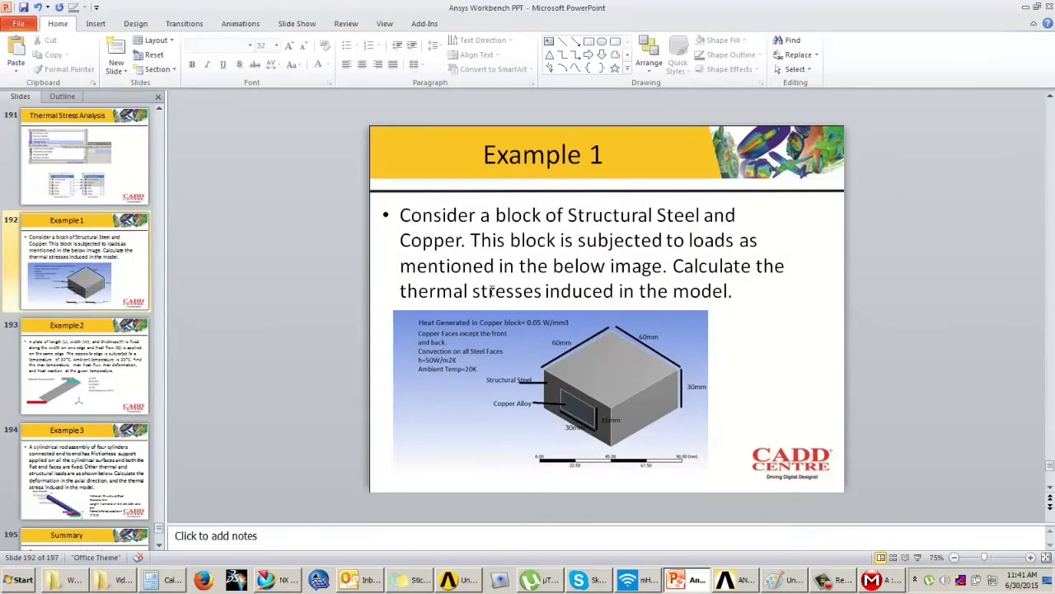
{"action": "left_click", "coordinate": [882, 580]}
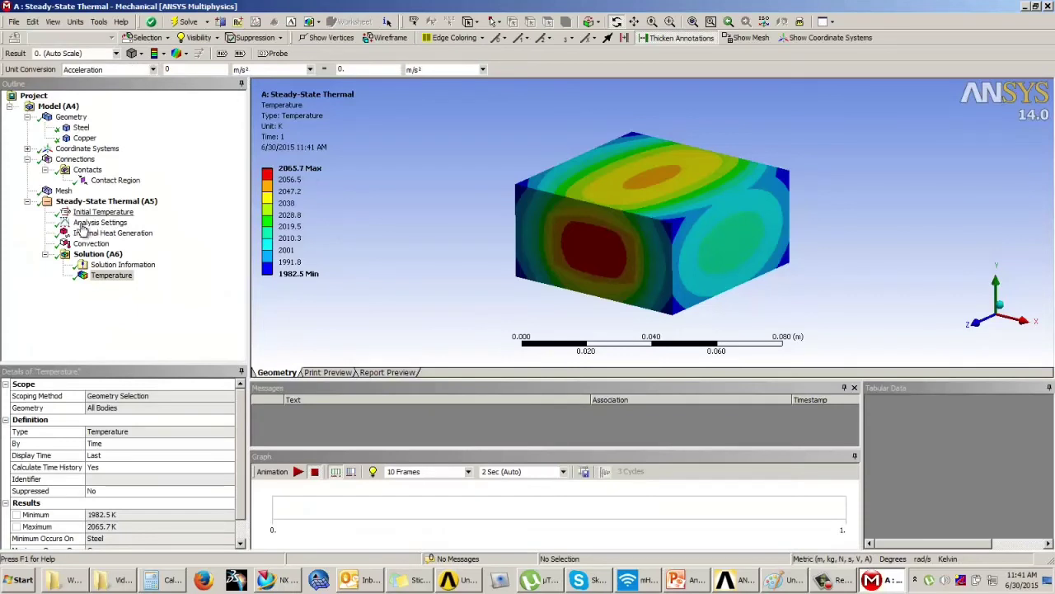
{"action": "left_click", "coordinate": [97, 254]}
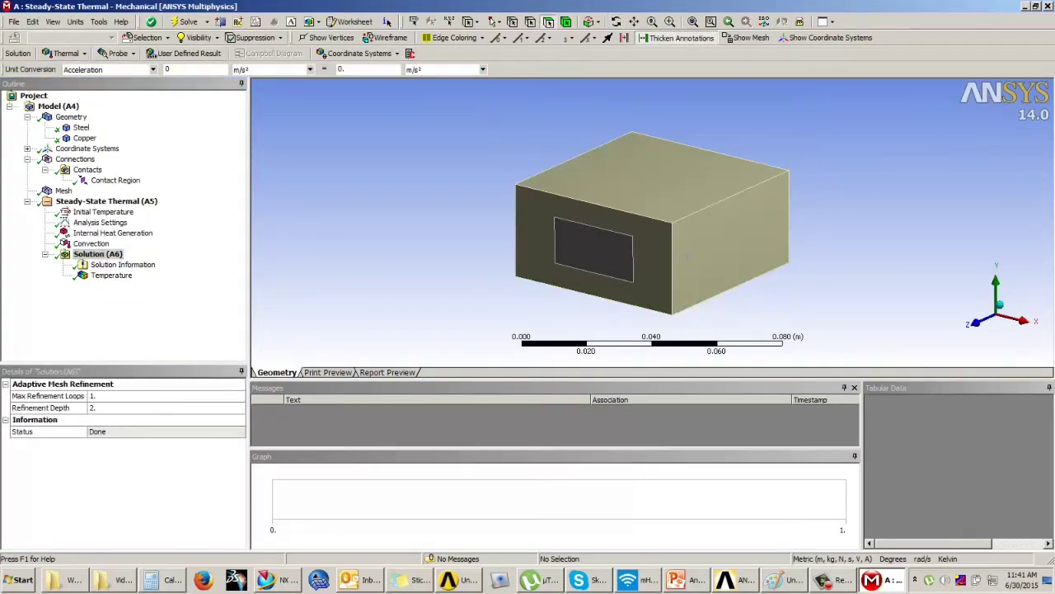
Step: Close Mechanical and switch to the project schematic in Workbench
{"action": "left_click", "coordinate": [1048, 6]}
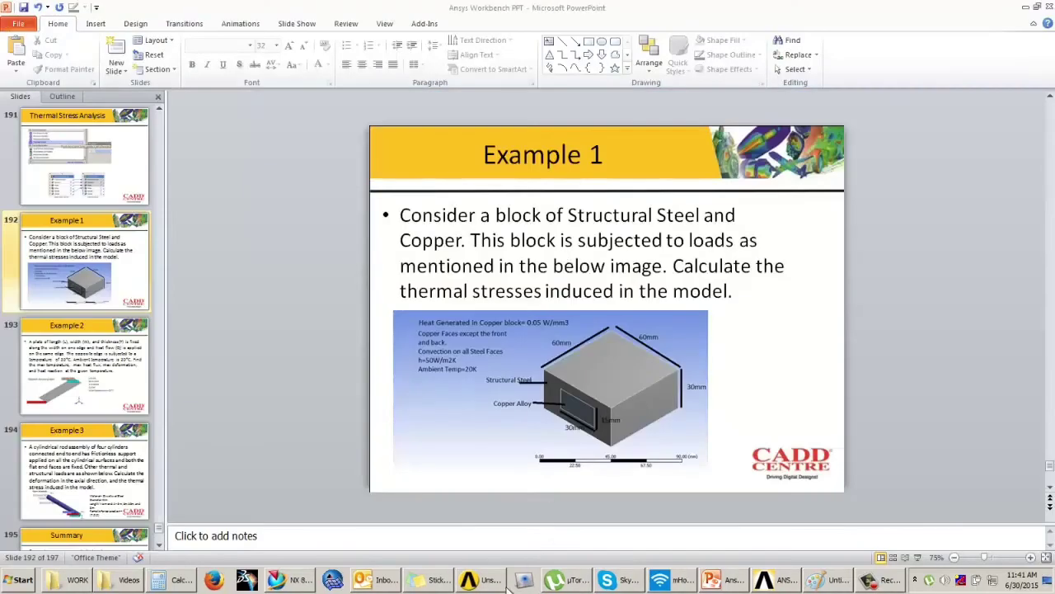
{"action": "left_click", "coordinate": [486, 581]}
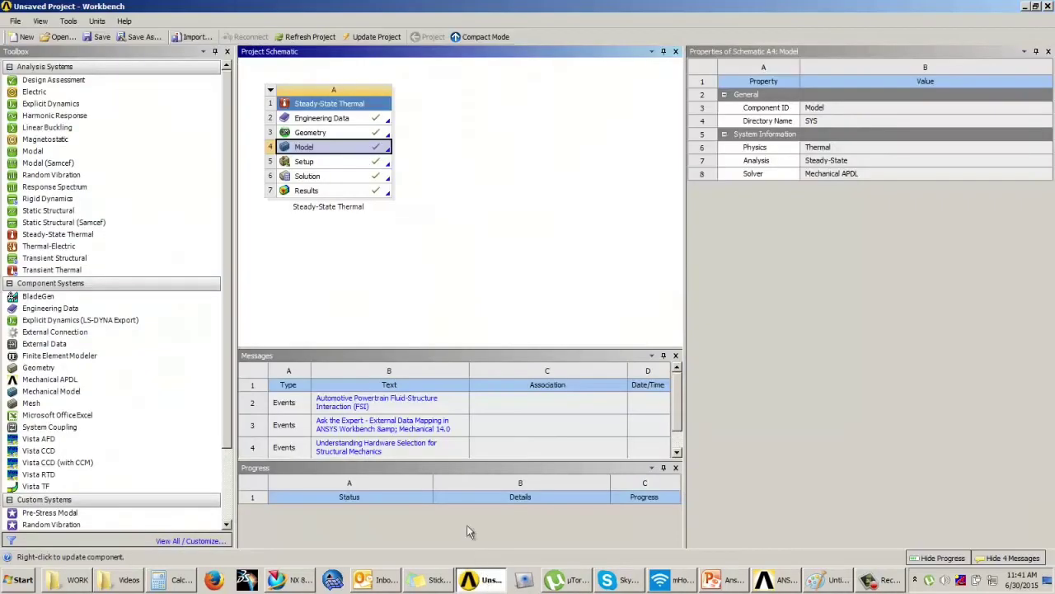
{"action": "left_click", "coordinate": [251, 310]}
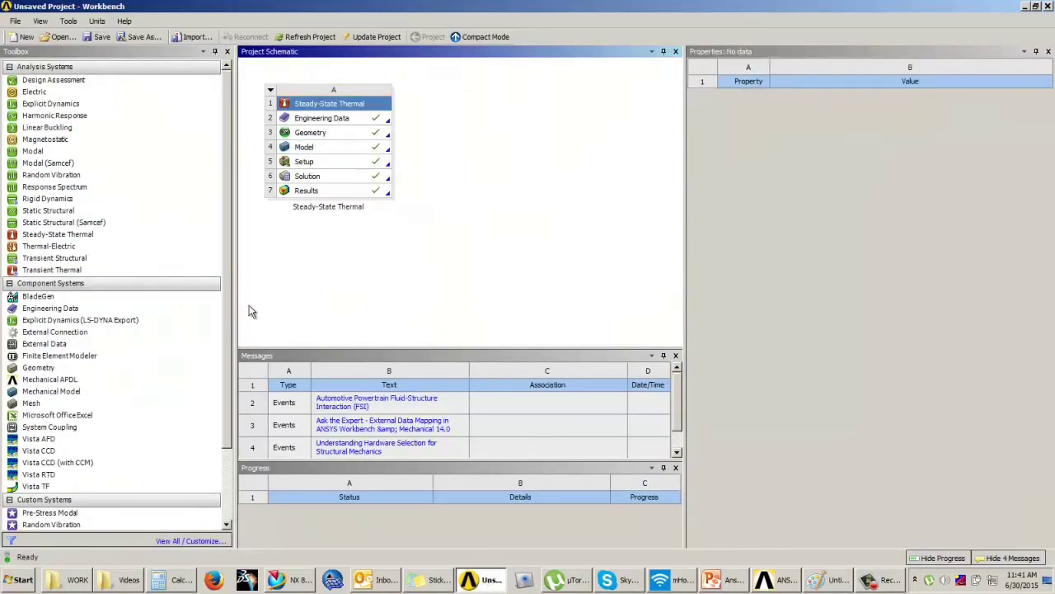
Step: Add a Static Structural system linked to the Steady-State Thermal system's Solution cell, sharing its engineering data, geometry and model, and select the new Setup cell
{"action": "left_click", "coordinate": [48, 213]}
{"action": "left_click_drag", "start_coordinate": [47, 216], "coordinate": [312, 183]}
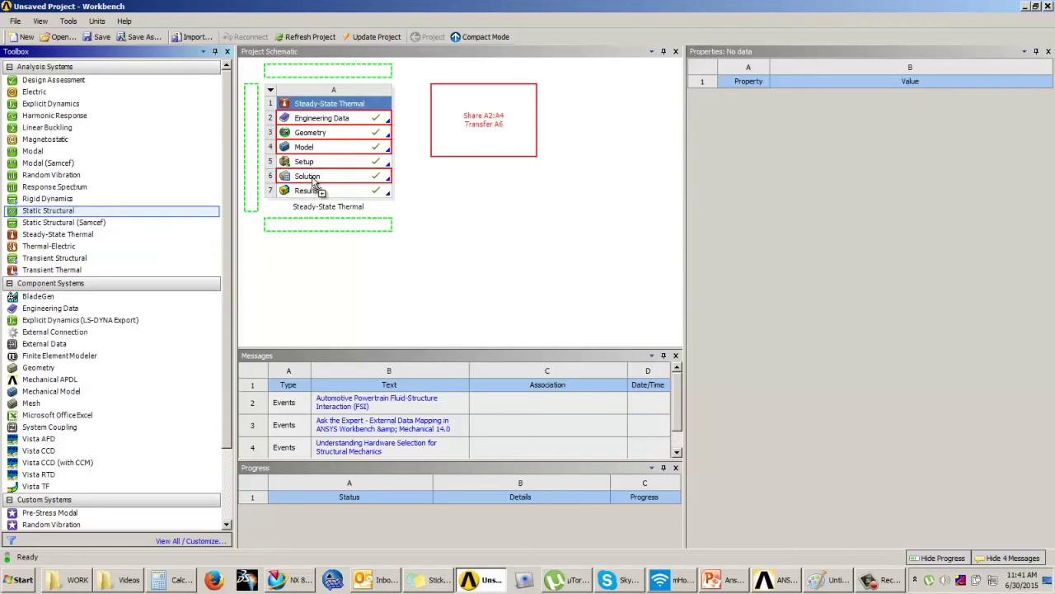
{"action": "left_click_drag", "start_coordinate": [312, 178], "coordinate": [313, 180]}
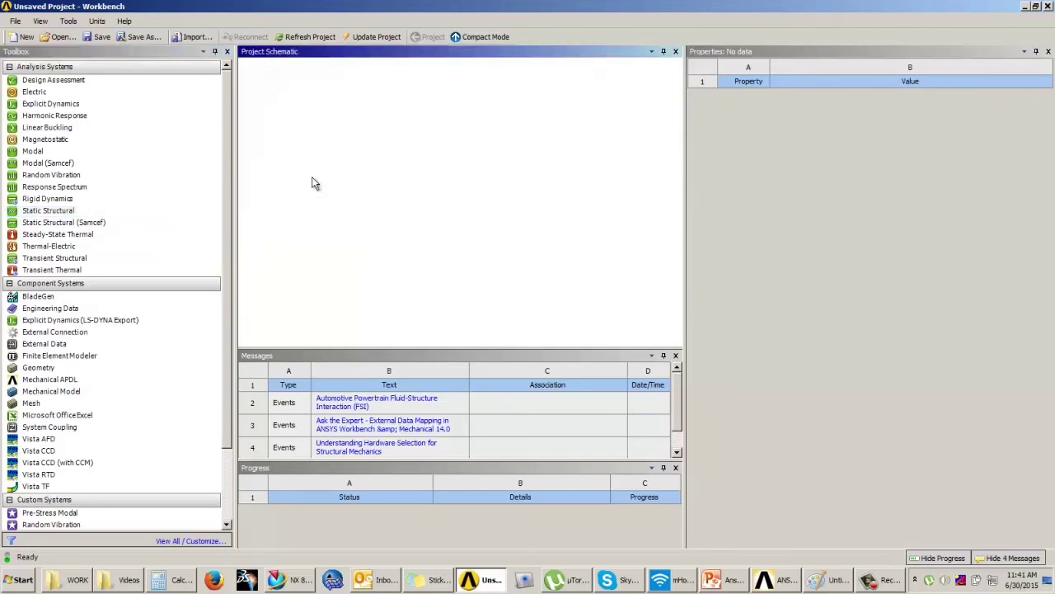
{"action": "left_click", "coordinate": [346, 122]}
{"action": "left_click", "coordinate": [414, 214]}
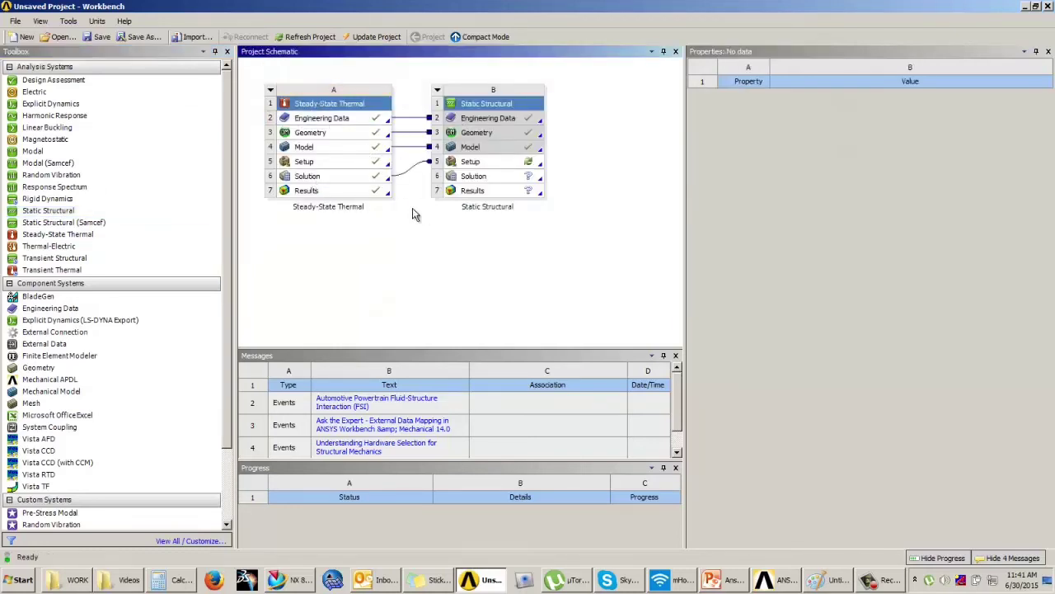
{"action": "left_click", "coordinate": [478, 164]}
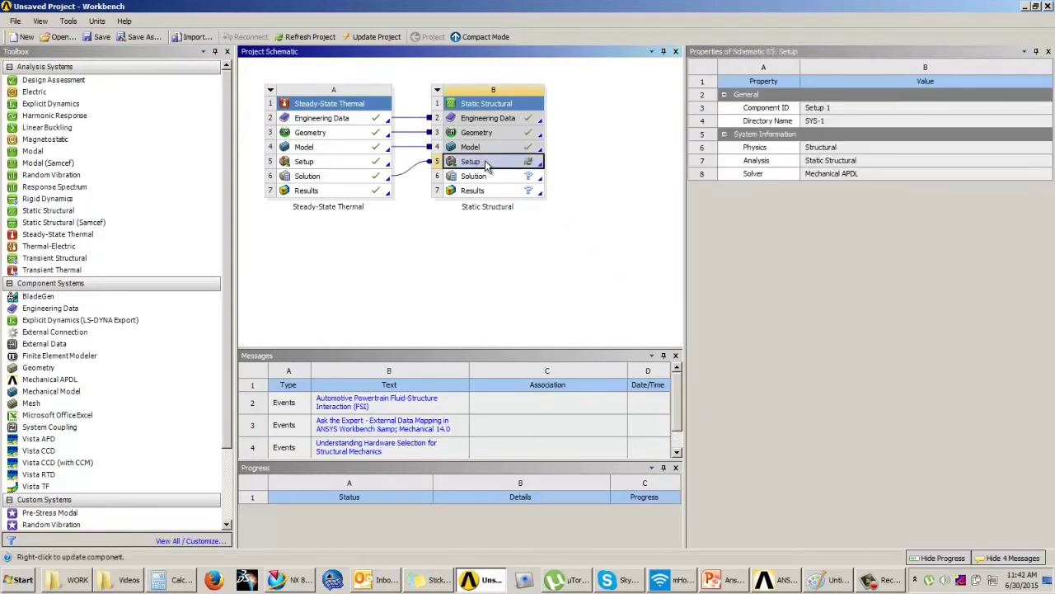
Step: Open the Static Structural setup in Mechanical and add Total Deformation and Equivalent (von-Mises) Stress results to its solution
{"action": "double_click", "coordinate": [486, 164]}
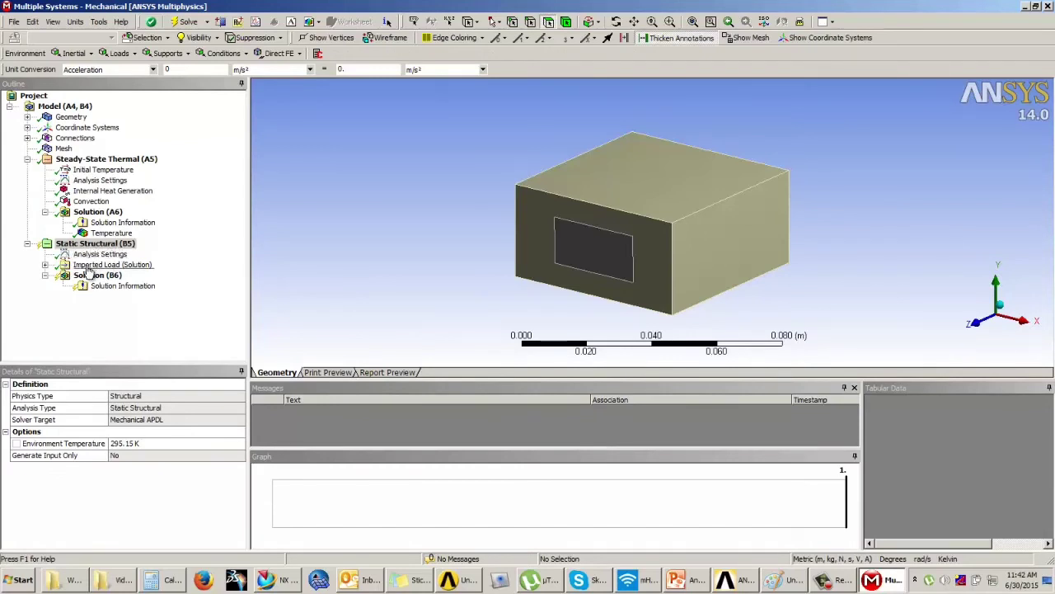
{"action": "left_click", "coordinate": [45, 265]}
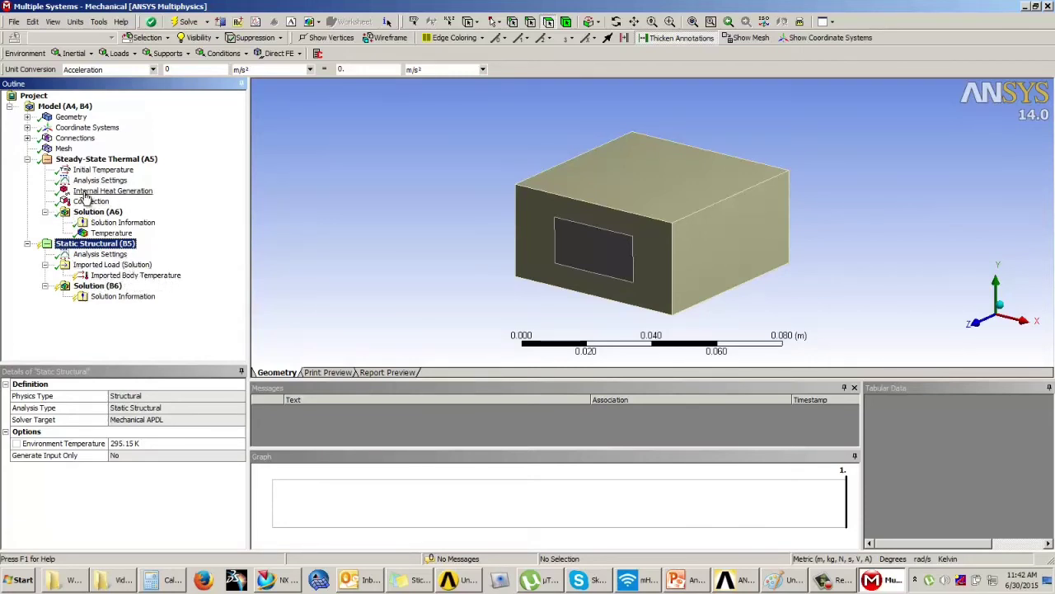
{"action": "left_click", "coordinate": [105, 286]}
{"action": "left_click", "coordinate": [67, 52]}
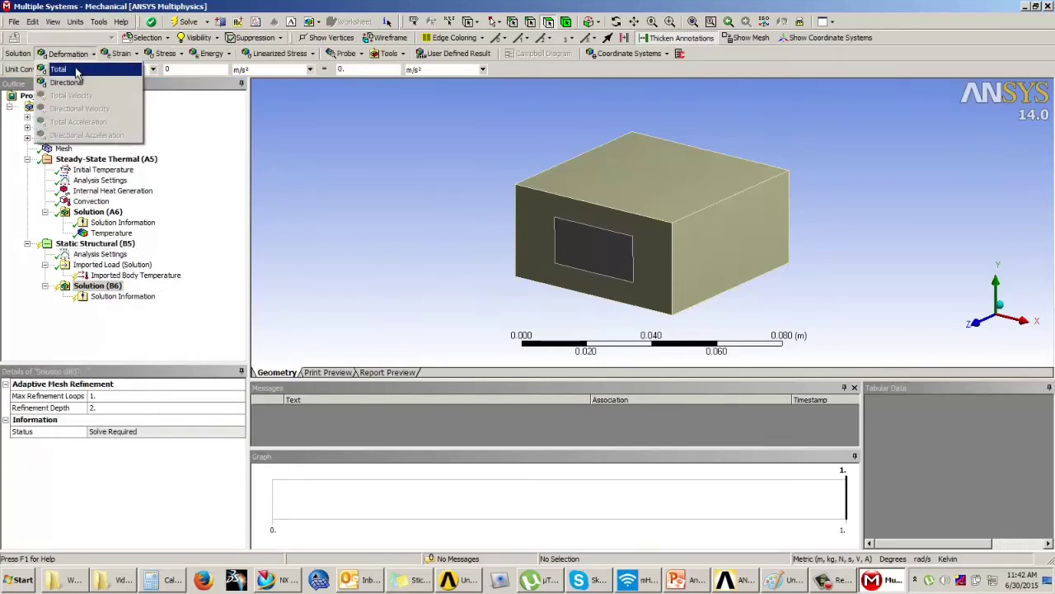
{"action": "left_click", "coordinate": [93, 72]}
{"action": "left_click", "coordinate": [165, 53]}
{"action": "left_click", "coordinate": [194, 62]}
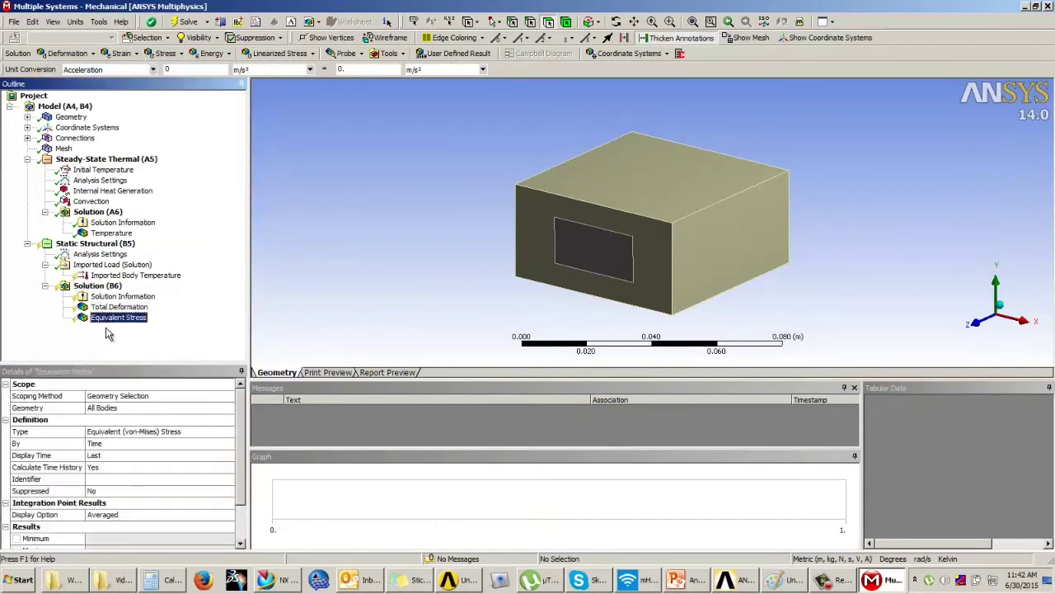
Step: Solve the static structural analysis and display the Equivalent Stress result on the block
{"action": "right_click", "coordinate": [106, 286]}
{"action": "left_click", "coordinate": [131, 316]}
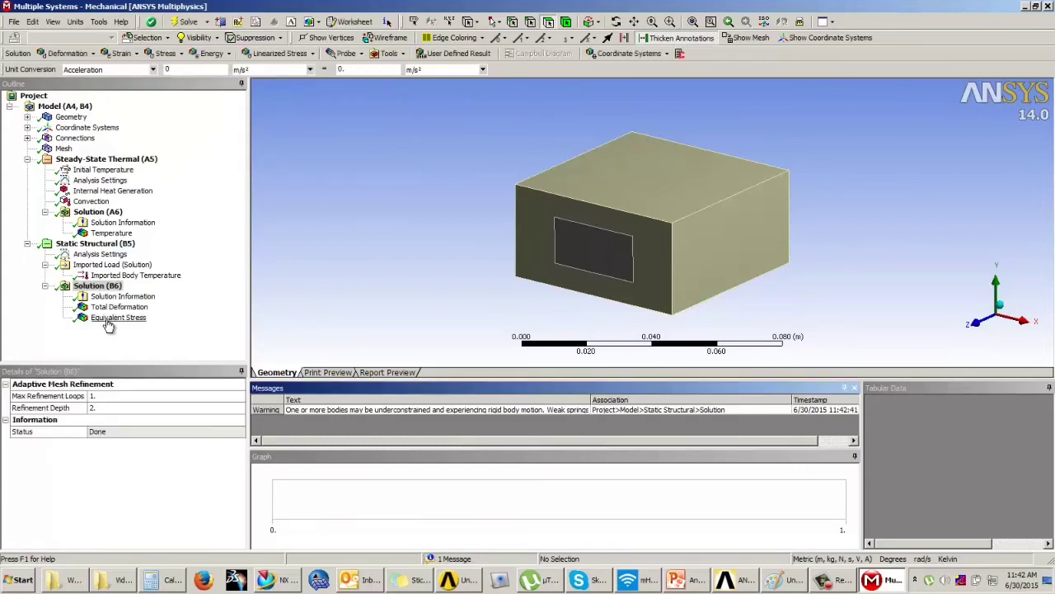
{"action": "left_click", "coordinate": [116, 320]}
{"action": "mouse_move", "coordinate": [580, 238]}
{"action": "middle_mouse_down"}
{"action": "mouse_move", "coordinate": [609, 222]}
{"action": "mouse_move", "coordinate": [594, 230]}
{"action": "mouse_move", "coordinate": [608, 236]}
{"action": "mouse_move", "coordinate": [575, 234]}
{"action": "middle_mouse_up"}
{"action": "scroll", "coordinate": [575, 235], "scroll_direction": "up", "scroll_amount": 2}
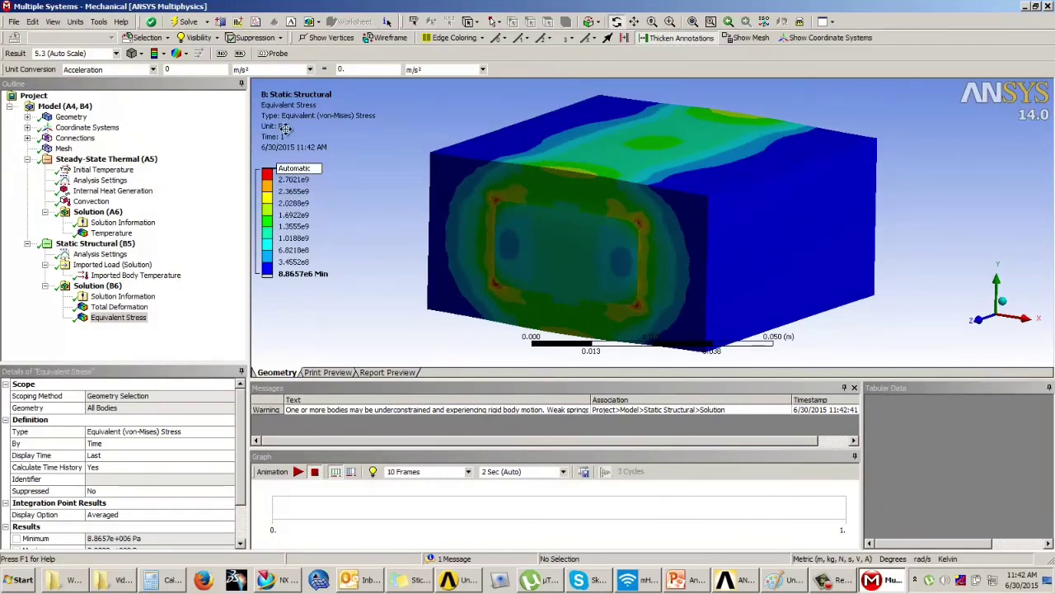
Step: Switch the units to Metric (mm, kg, N, s, mV, mA) and briefly animate the equivalent stress result
{"action": "left_click", "coordinate": [75, 22]}
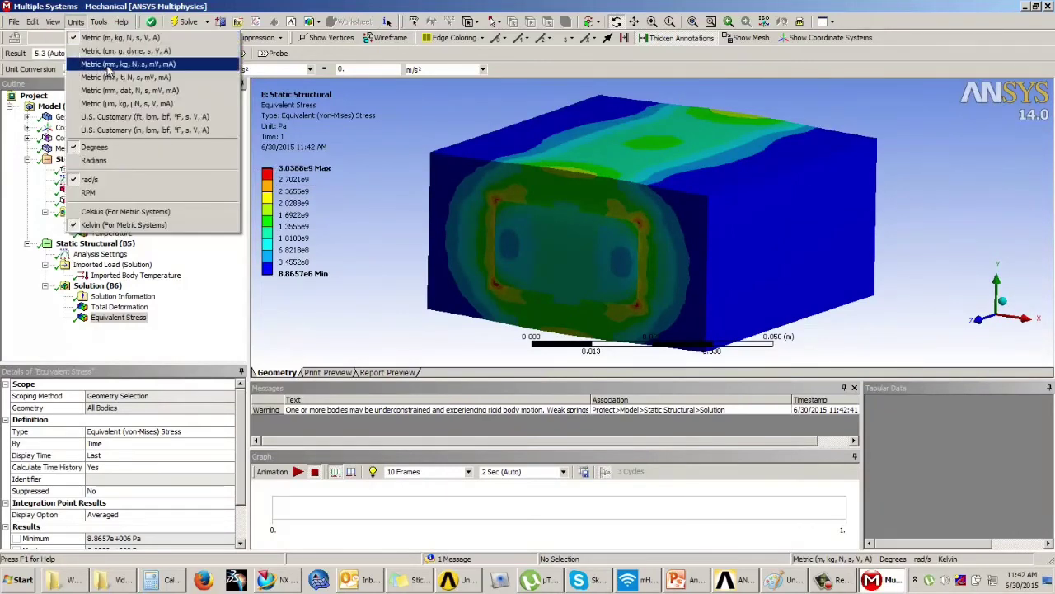
{"action": "left_click", "coordinate": [105, 66]}
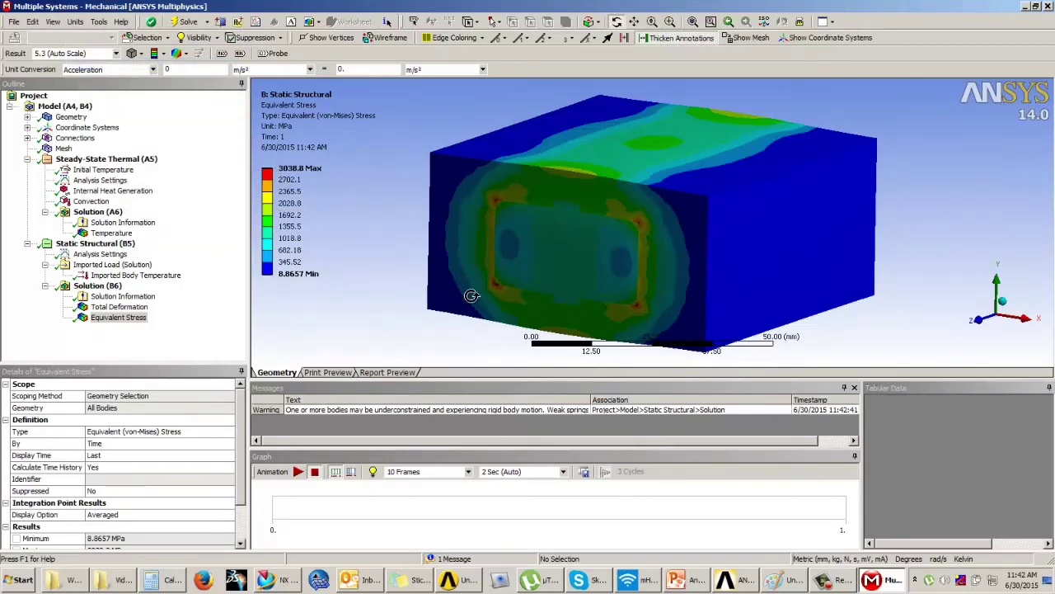
{"action": "left_click", "coordinate": [299, 471]}
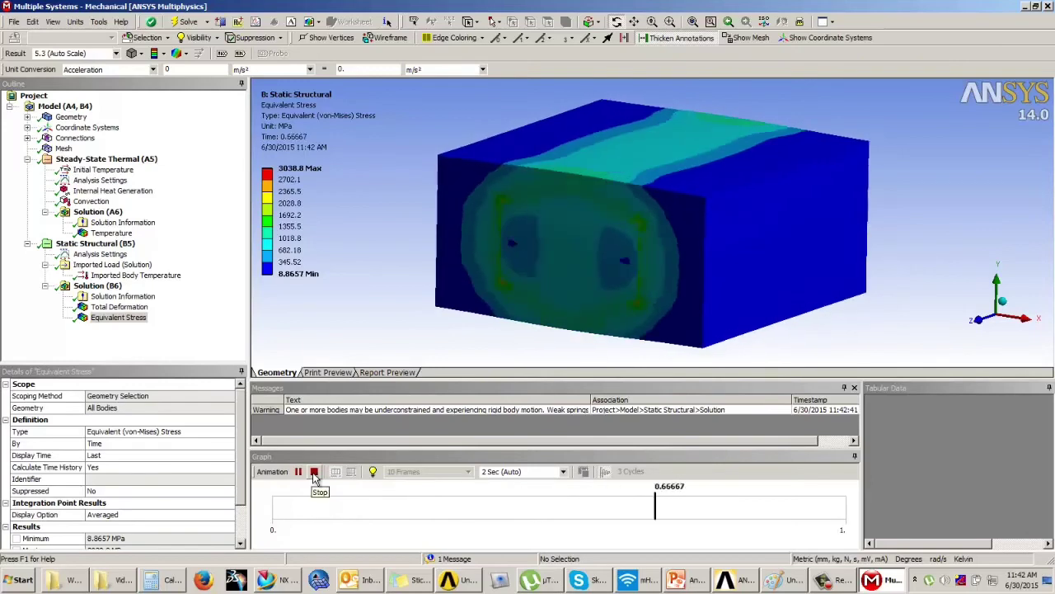
{"action": "left_click", "coordinate": [314, 472]}
Step: Examine the Total Deformation result on the block from different angles
{"action": "left_click", "coordinate": [118, 307]}
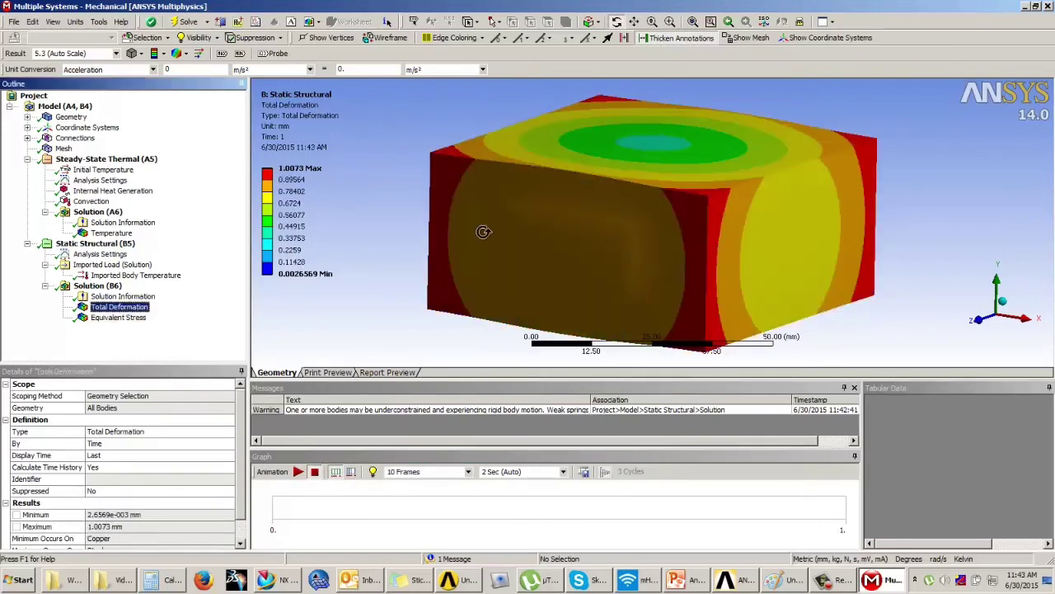
{"action": "left_click_drag", "start_coordinate": [546, 209], "coordinate": [544, 234]}
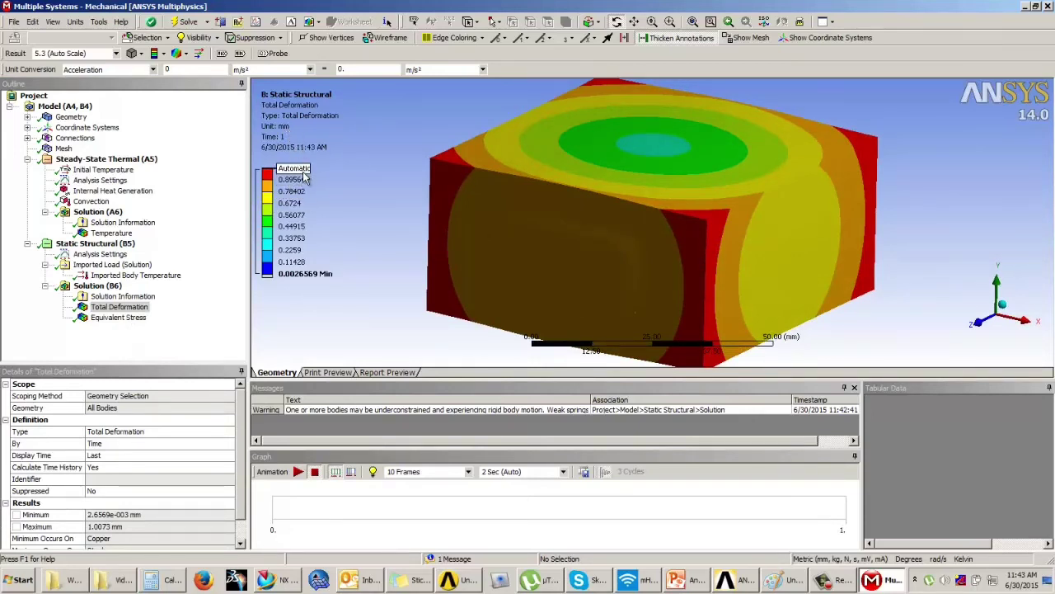
{"action": "left_click_drag", "start_coordinate": [392, 187], "coordinate": [625, 194]}
Step: Inspect and animate the total deformation on a slice through the block, and delete the slice plane when finished
{"action": "left_click", "coordinate": [237, 22]}
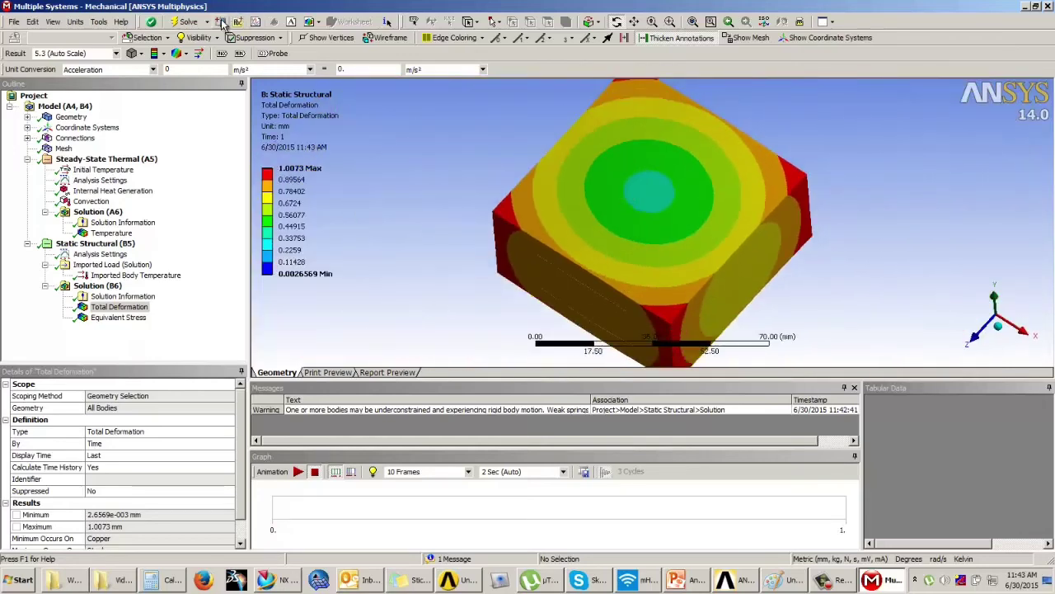
{"action": "mouse_move", "coordinate": [521, 127]}
{"action": "left_mouse_down"}
{"action": "mouse_move", "coordinate": [740, 244]}
{"action": "mouse_move", "coordinate": [766, 276]}
{"action": "left_mouse_up"}
{"action": "middle_click_drag", "start_coordinate": [760, 240], "coordinate": [536, 270]}
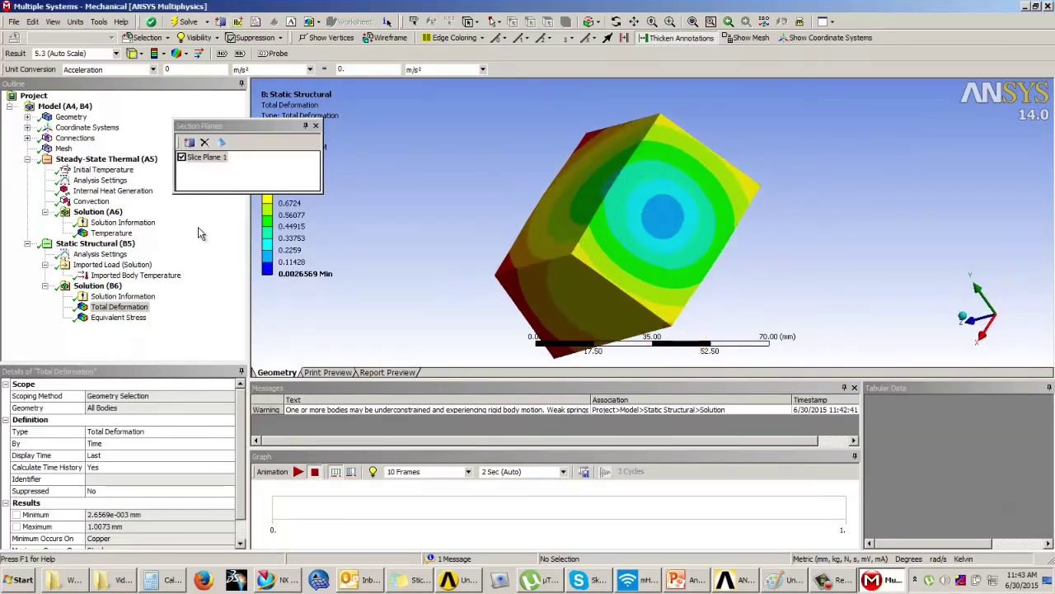
{"action": "left_click", "coordinate": [299, 471]}
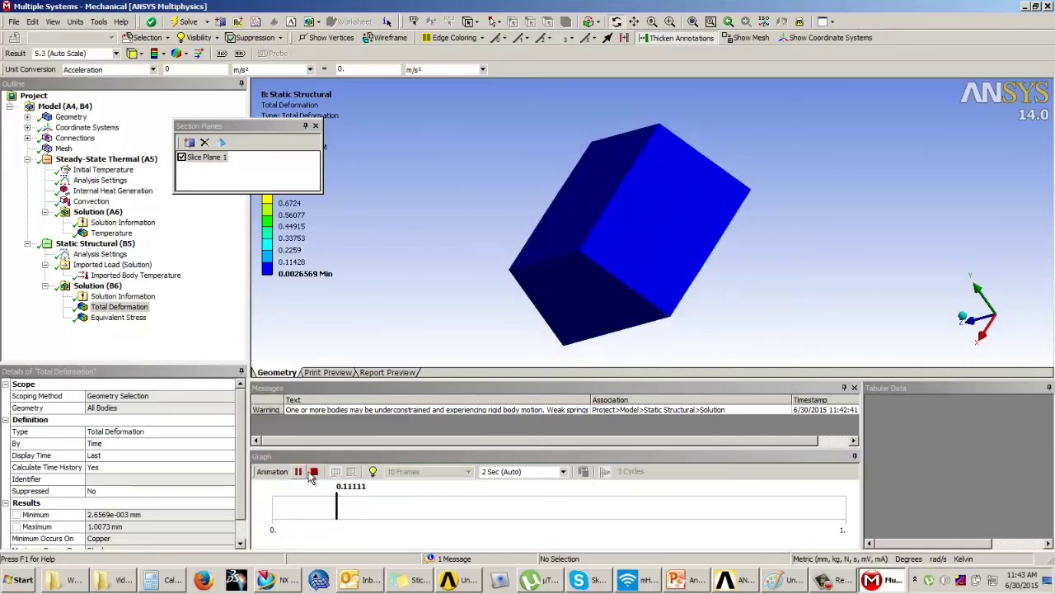
{"action": "left_click", "coordinate": [314, 472]}
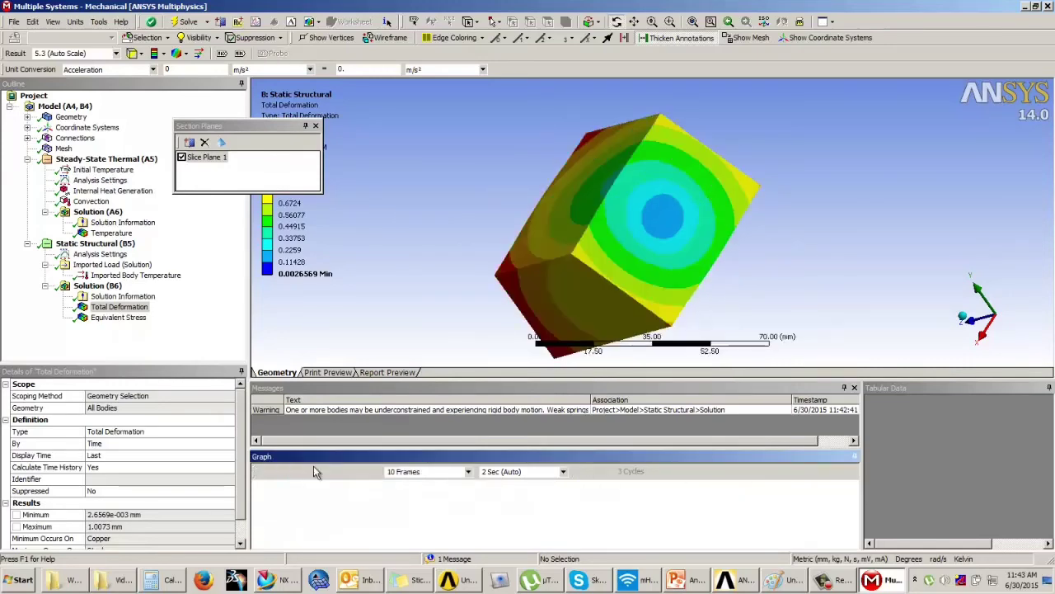
{"action": "left_click", "coordinate": [204, 142]}
{"action": "left_click_drag", "start_coordinate": [471, 174], "coordinate": [630, 138]}
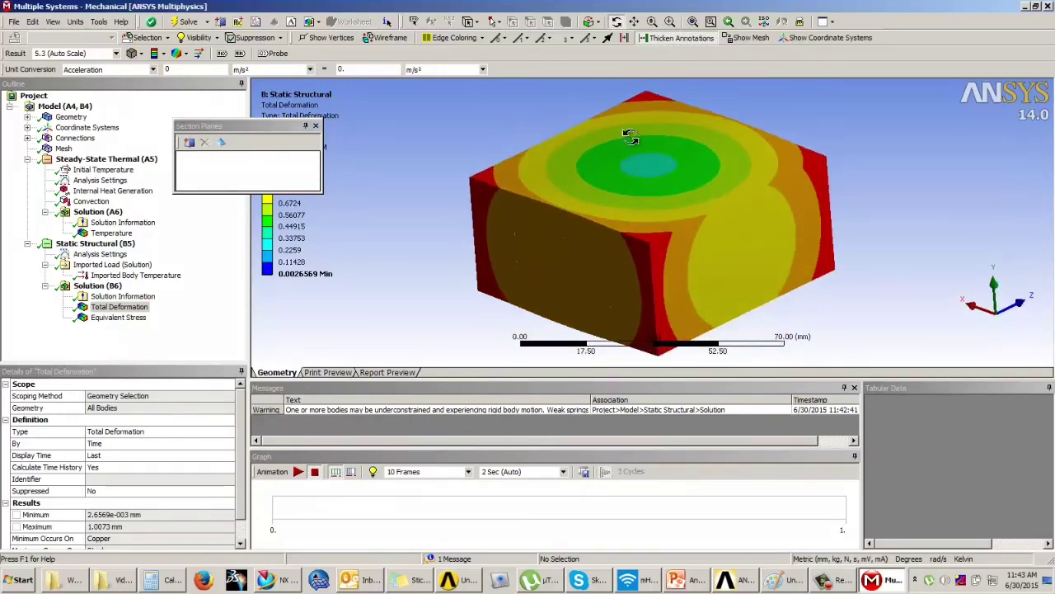
{"action": "left_click", "coordinate": [316, 126]}
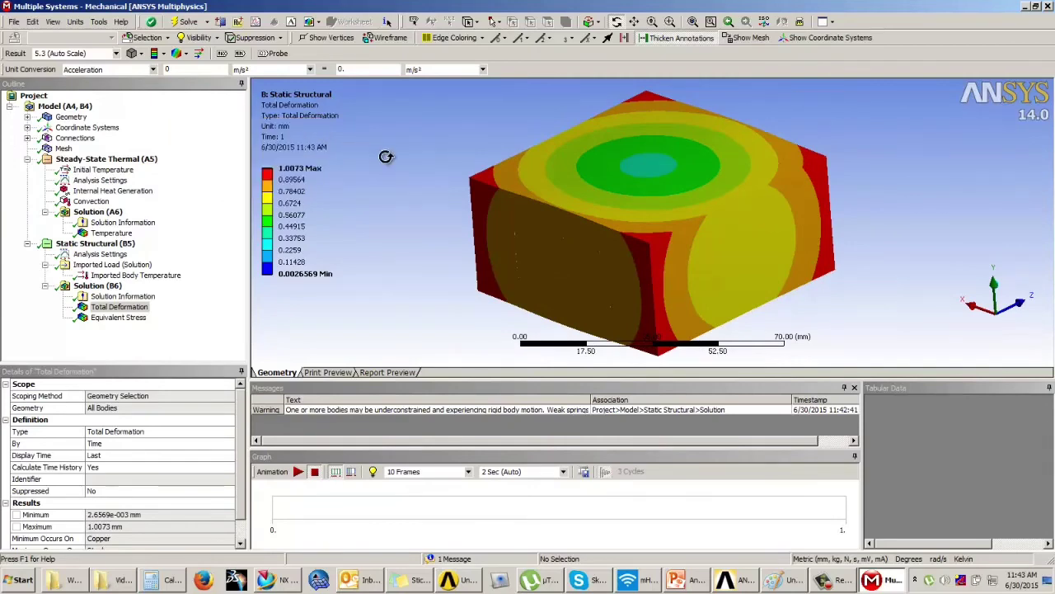
{"action": "left_click_drag", "start_coordinate": [468, 178], "coordinate": [544, 165]}
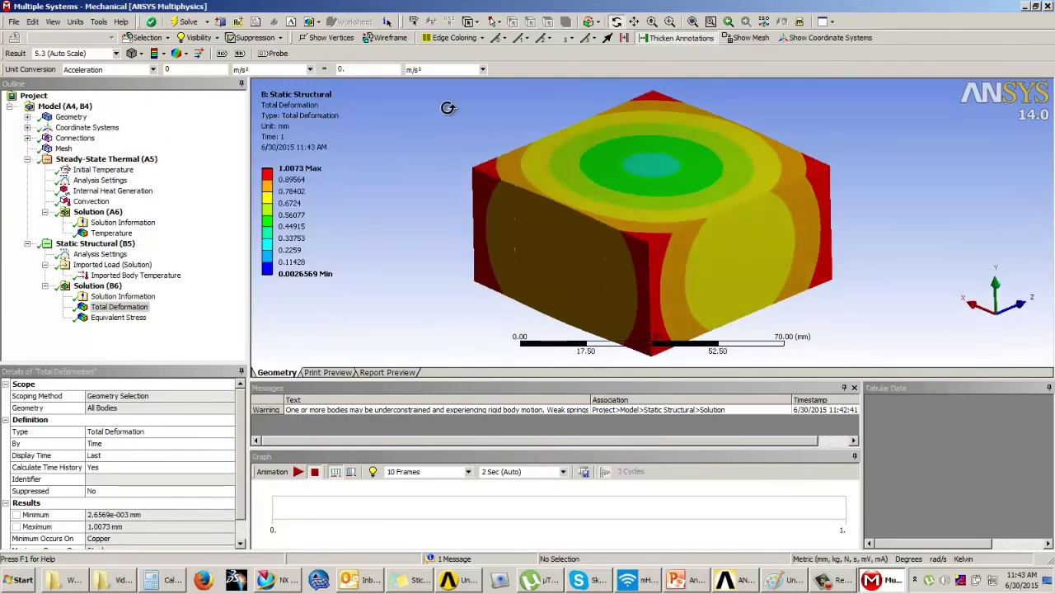
Step: Compare the Equivalent Stress plot with Total Deformation and view the deformation as vectors
{"action": "left_click", "coordinate": [118, 317]}
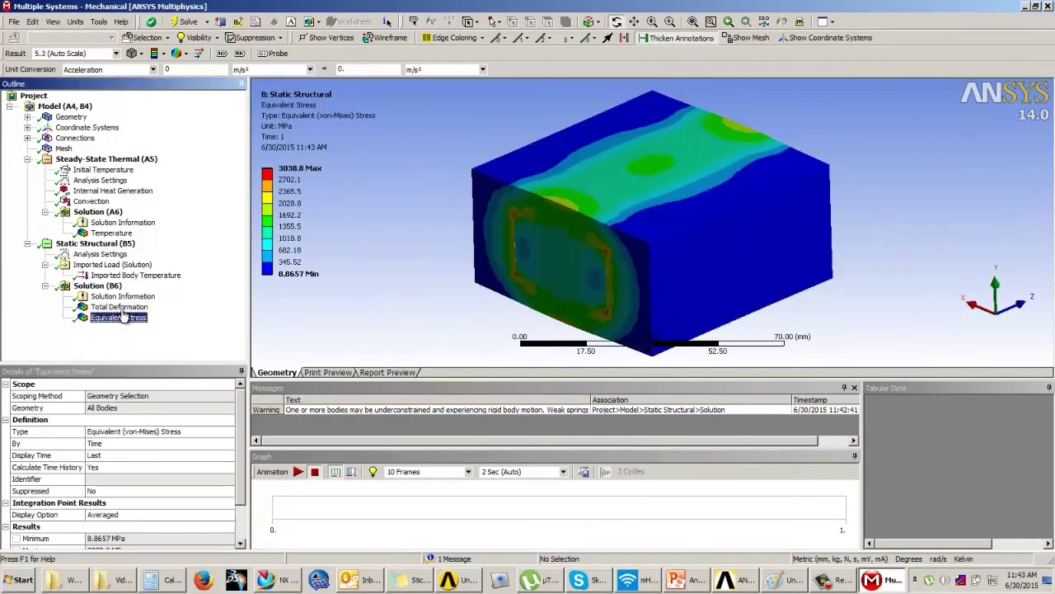
{"action": "left_click", "coordinate": [118, 307]}
{"action": "left_click", "coordinate": [198, 53]}
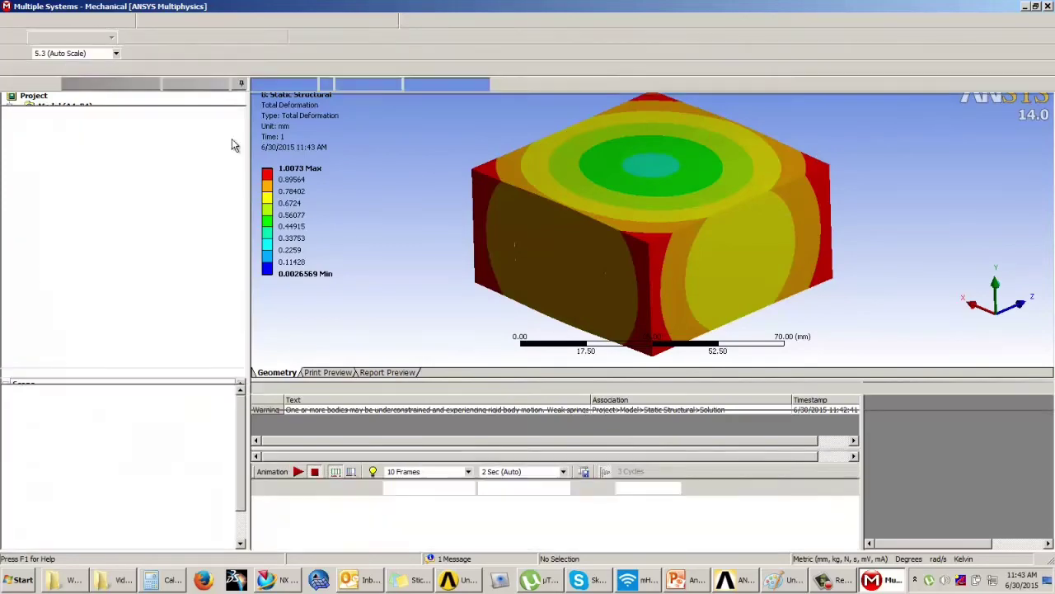
{"action": "left_click_drag", "start_coordinate": [591, 206], "coordinate": [557, 195]}
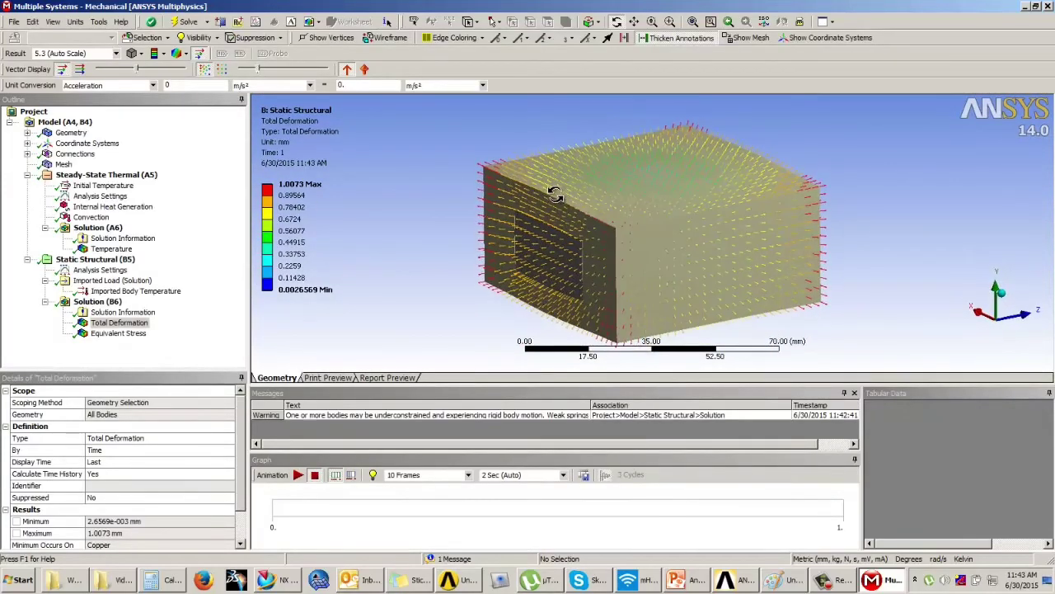
Step: Review the Equivalent Stress distribution around the block and return to the Workbench project schematic
{"action": "left_click", "coordinate": [118, 334]}
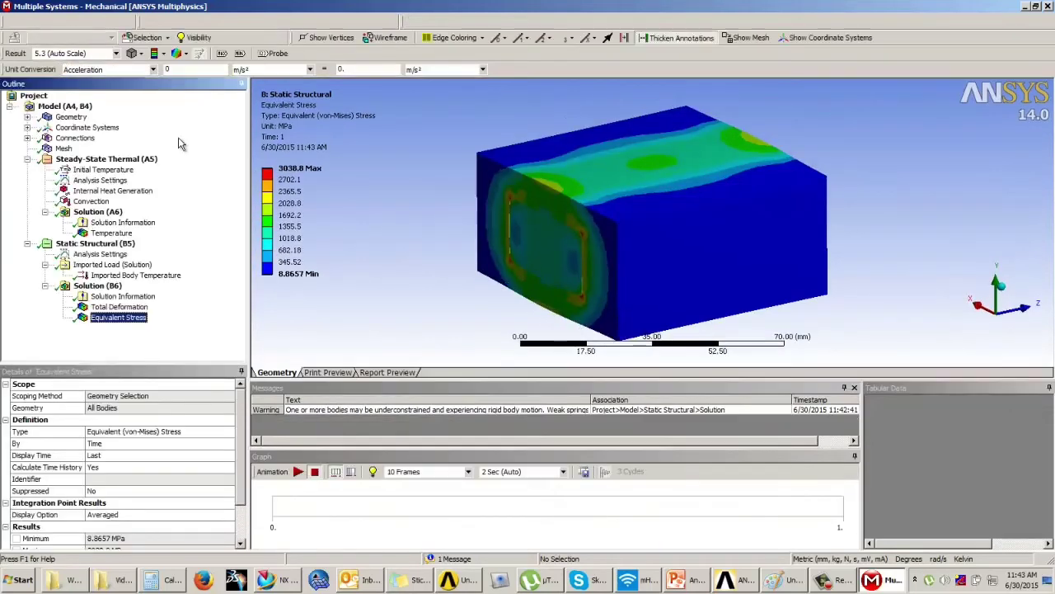
{"action": "left_click", "coordinate": [99, 287]}
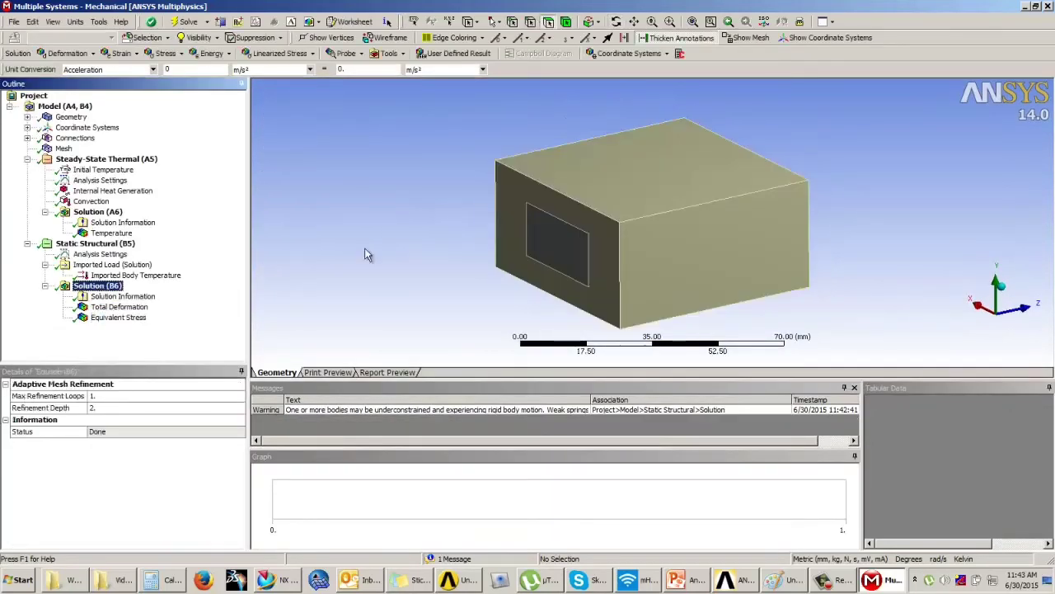
{"action": "left_click", "coordinate": [111, 319]}
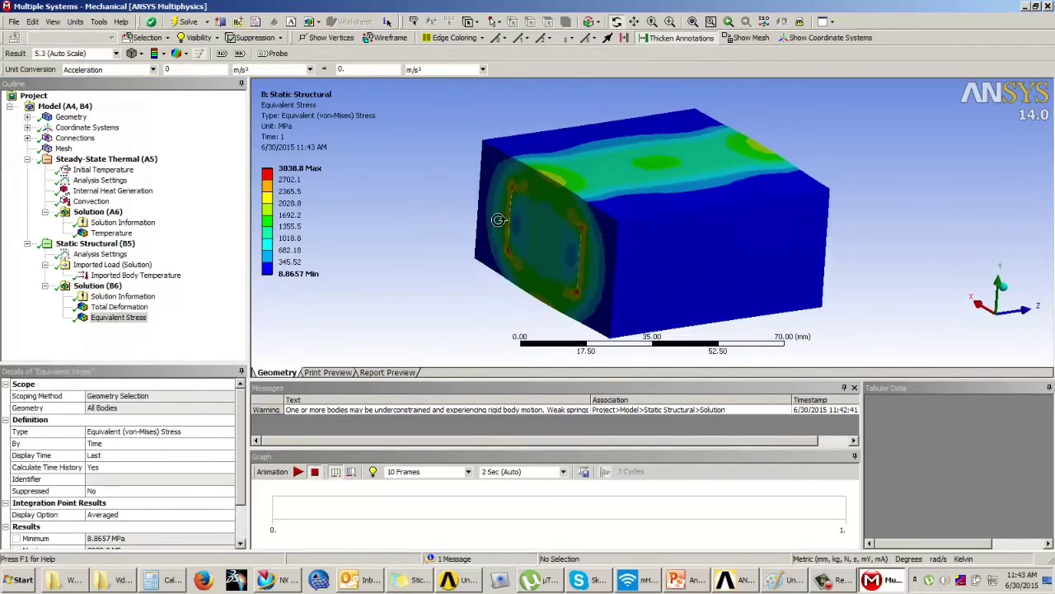
{"action": "left_click_drag", "start_coordinate": [525, 220], "coordinate": [643, 219]}
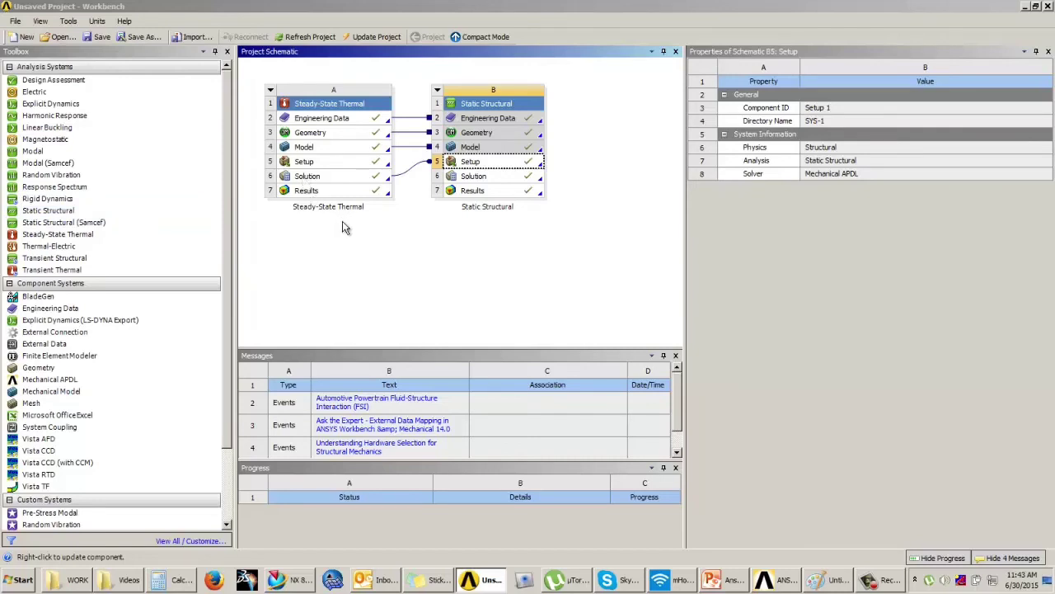
{"action": "left_click", "coordinate": [349, 255]}
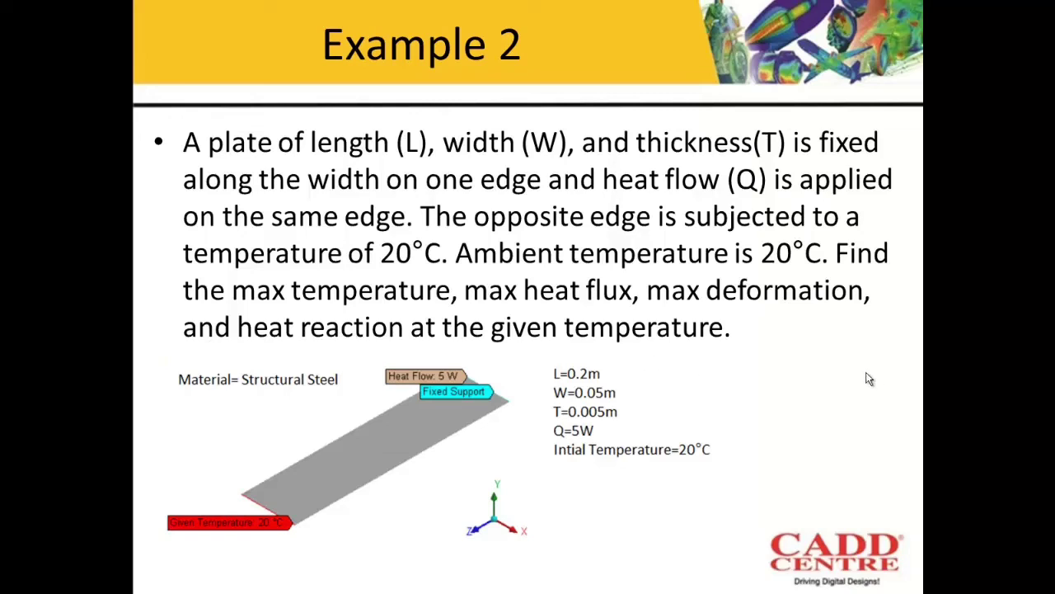
Step: Leave the Example 2 slide show, switch to Workbench and add a standalone Steady-State Thermal system below the existing ones
{"action": "key", "text": "Escape"}
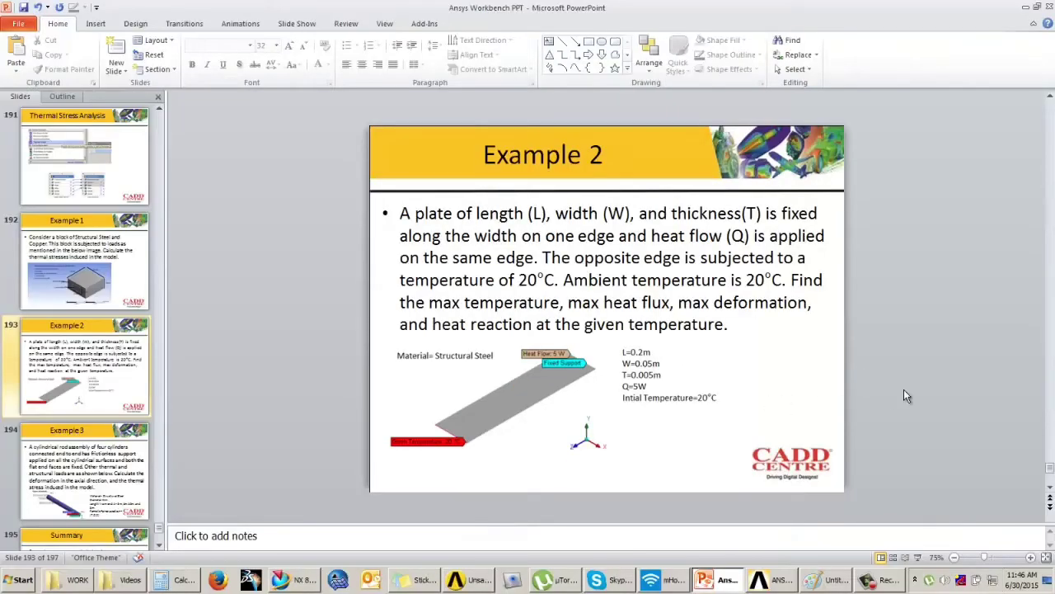
{"action": "left_click", "coordinate": [474, 580]}
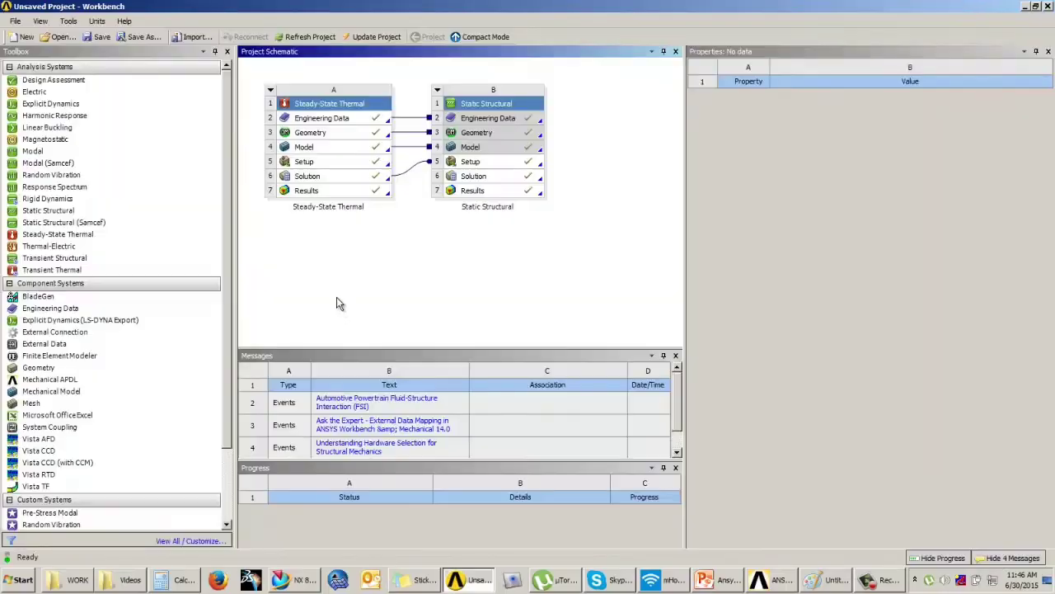
{"action": "mouse_move", "coordinate": [227, 307]}
{"action": "left_mouse_down"}
{"action": "mouse_move", "coordinate": [229, 329]}
{"action": "mouse_move", "coordinate": [227, 301]}
{"action": "left_mouse_up"}
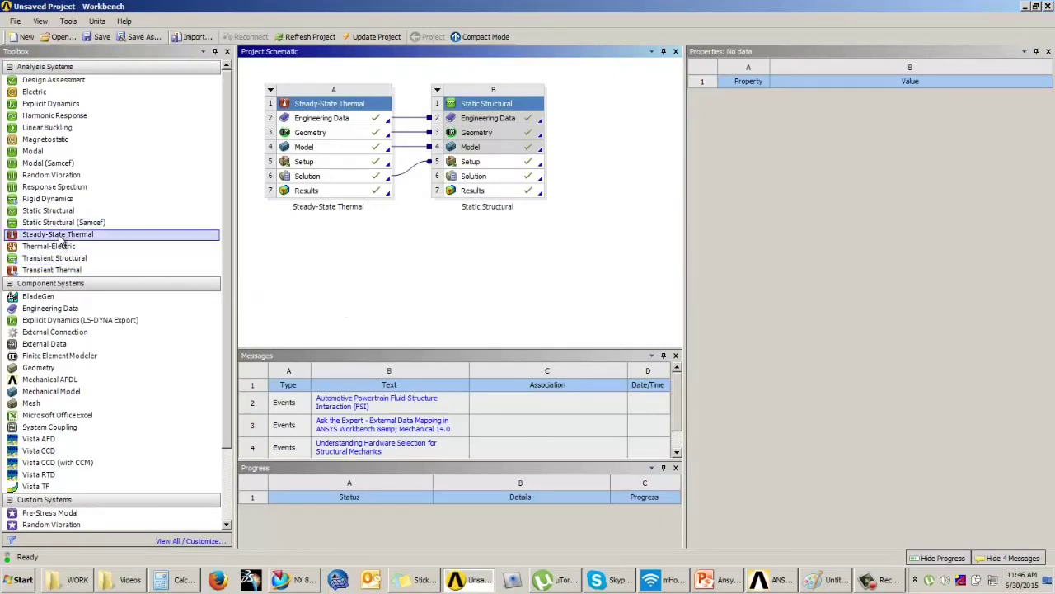
{"action": "left_click_drag", "start_coordinate": [60, 239], "coordinate": [487, 301]}
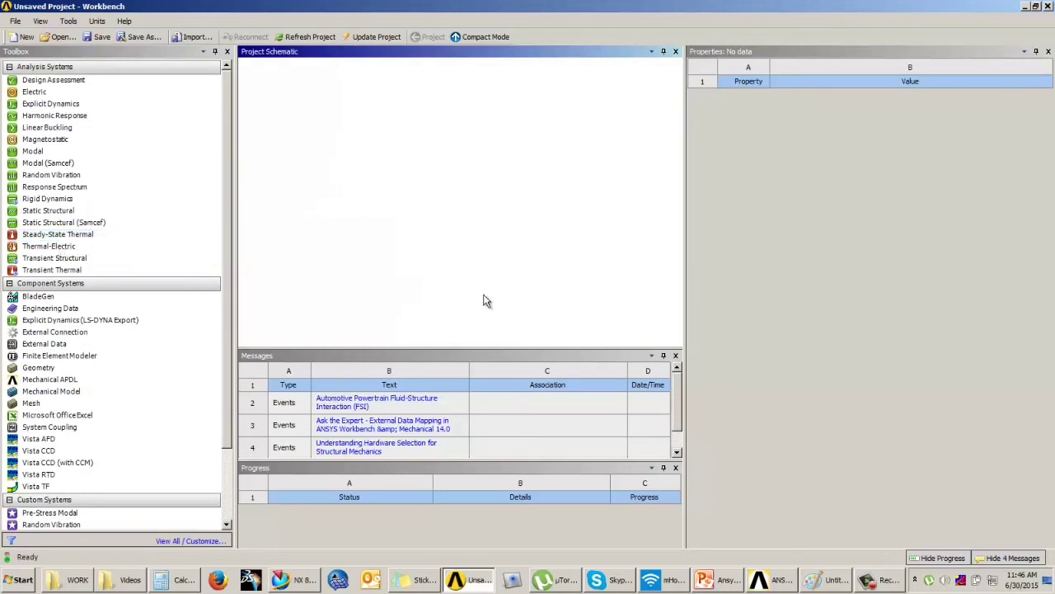
{"action": "left_click", "coordinate": [336, 249]}
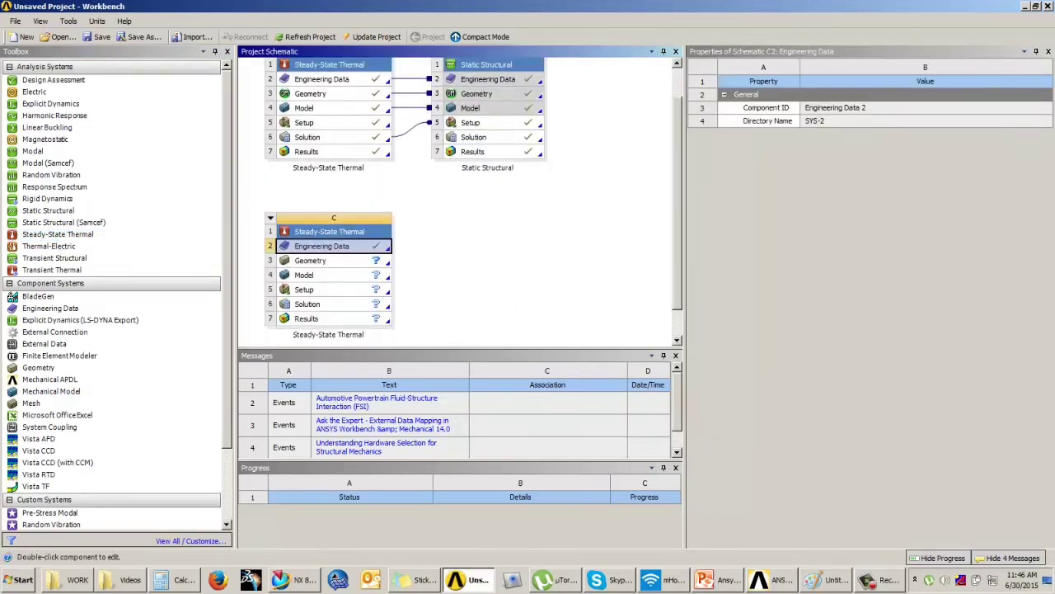
Step: Check the Example 2 plate data in PowerPoint, return to Workbench and open the new thermal system's Geometry cell in DesignModeler
{"action": "left_click", "coordinate": [725, 580]}
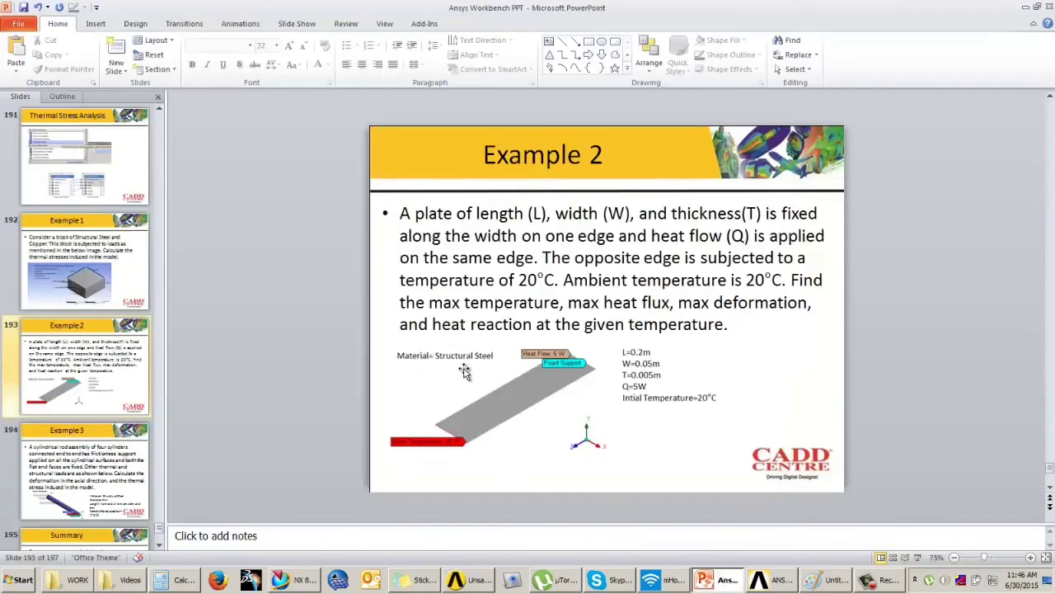
{"action": "left_click", "coordinate": [466, 581]}
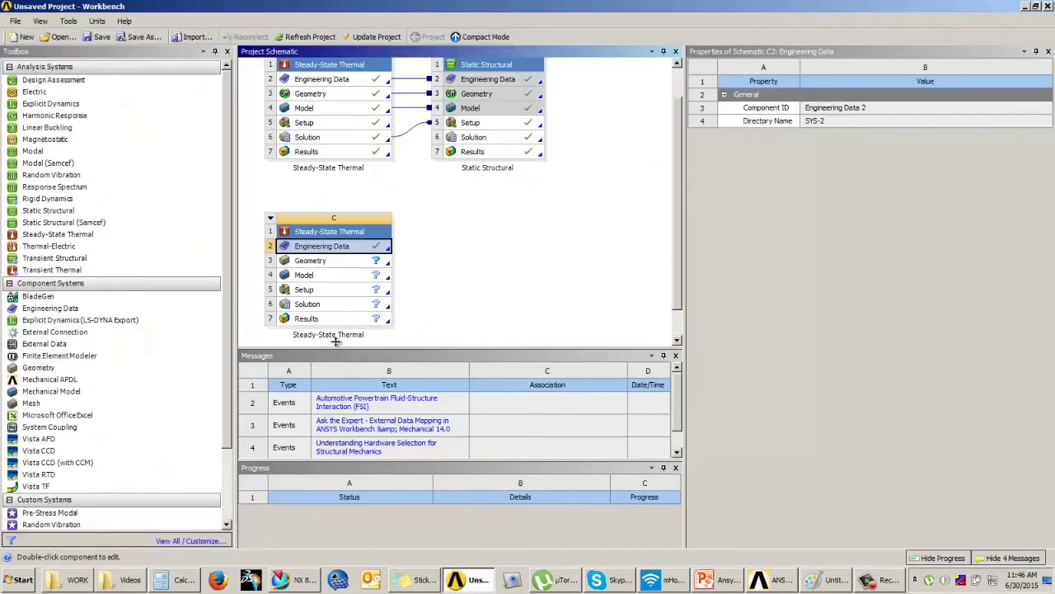
{"action": "left_click", "coordinate": [315, 262]}
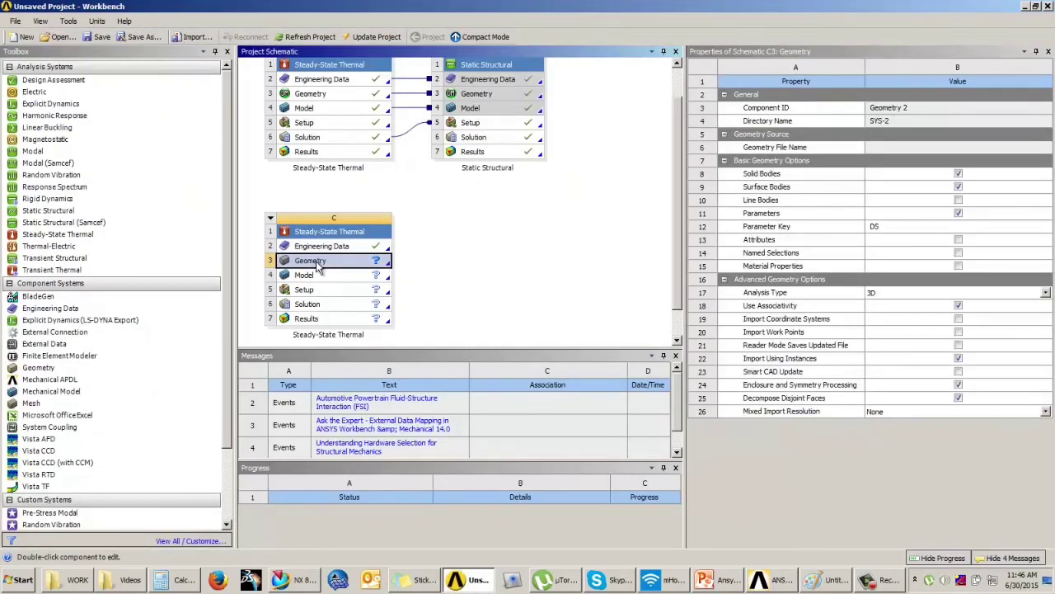
{"action": "double_click", "coordinate": [318, 263]}
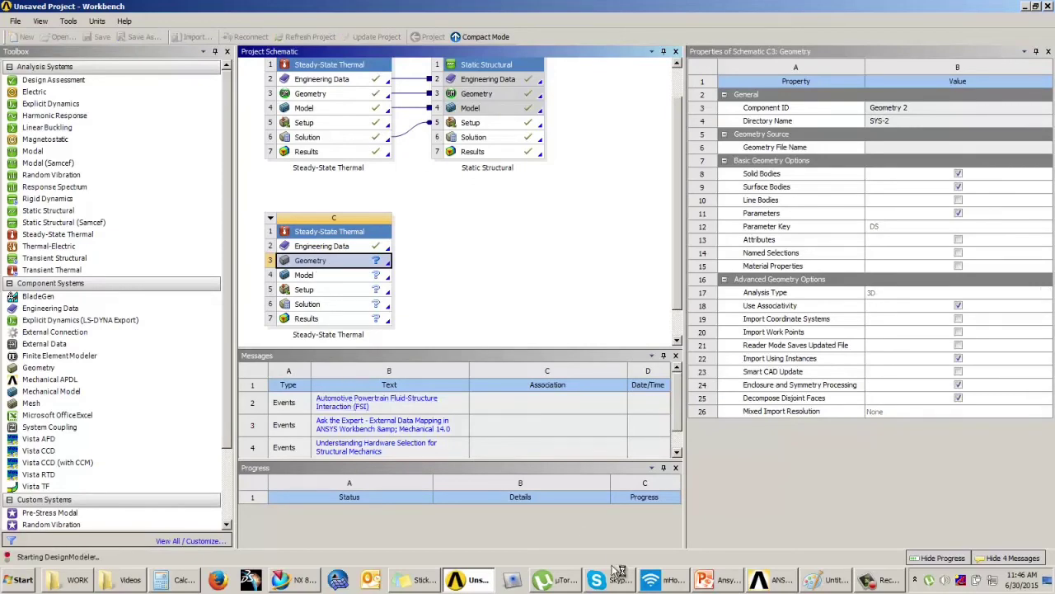
Step: Check the Example 2 plate data in PowerPoint and set DesignModeler's length unit to Meter
{"action": "left_click", "coordinate": [709, 581]}
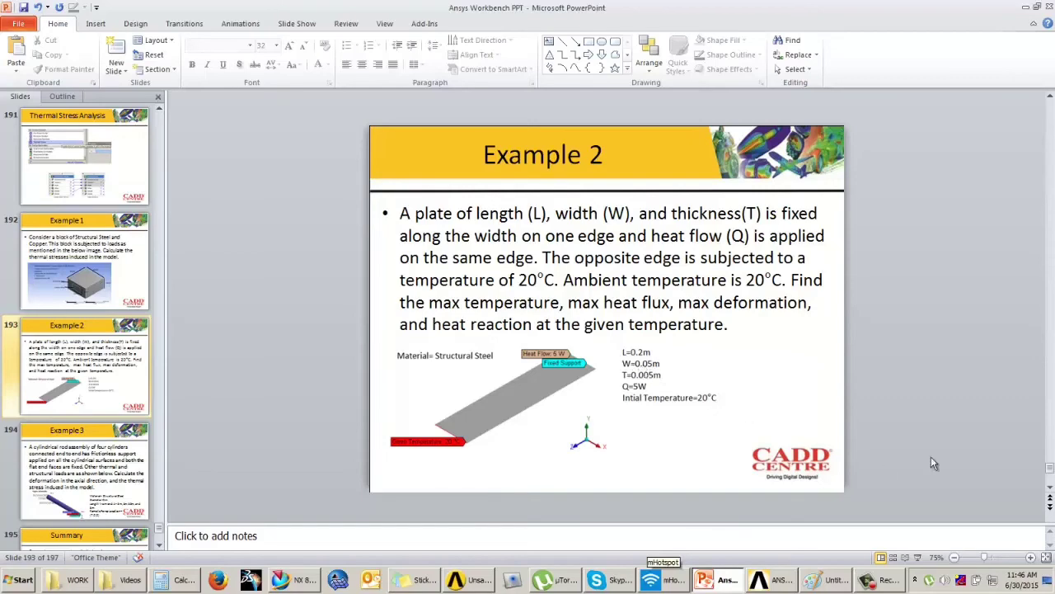
{"action": "left_click", "coordinate": [918, 558]}
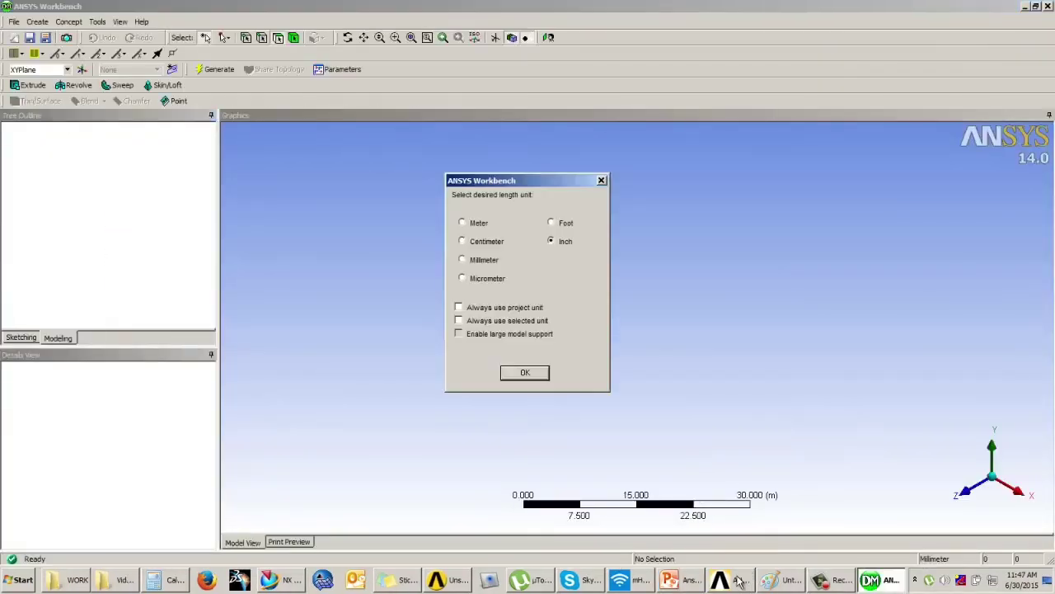
{"action": "left_click", "coordinate": [463, 222]}
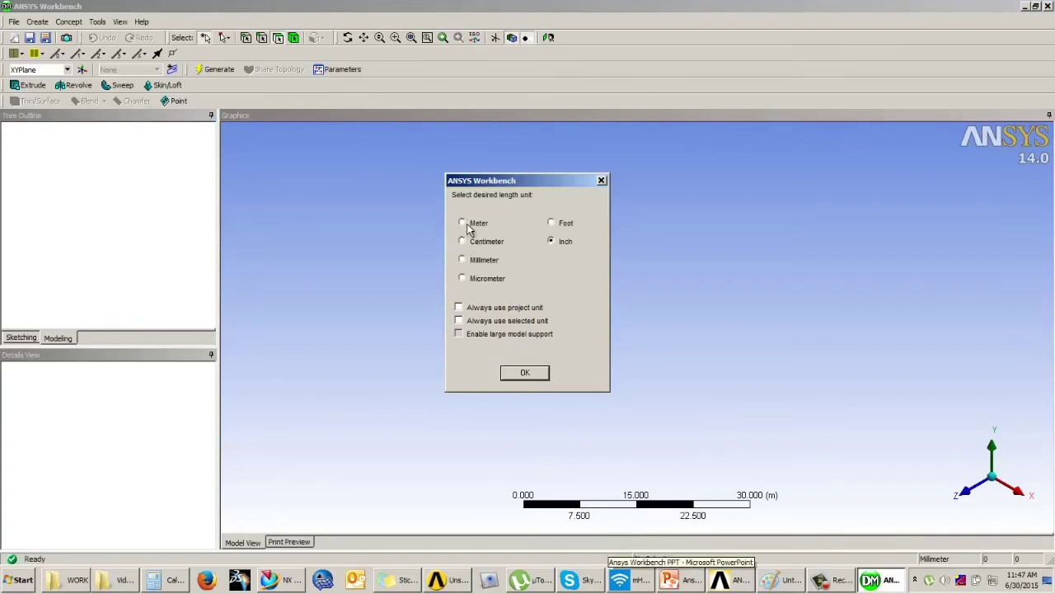
{"action": "left_click", "coordinate": [527, 375]}
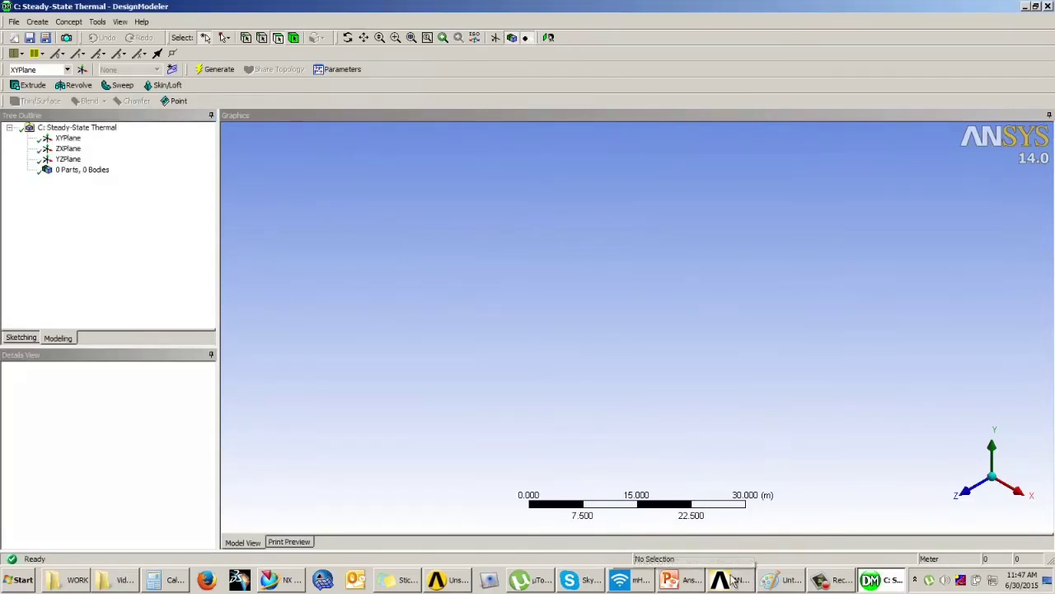
Step: Recheck the plate dimensions in PowerPoint, return to DesignModeler and sketch a line about 33.6 m long along the XYPlane's horizontal axis
{"action": "left_click", "coordinate": [691, 583]}
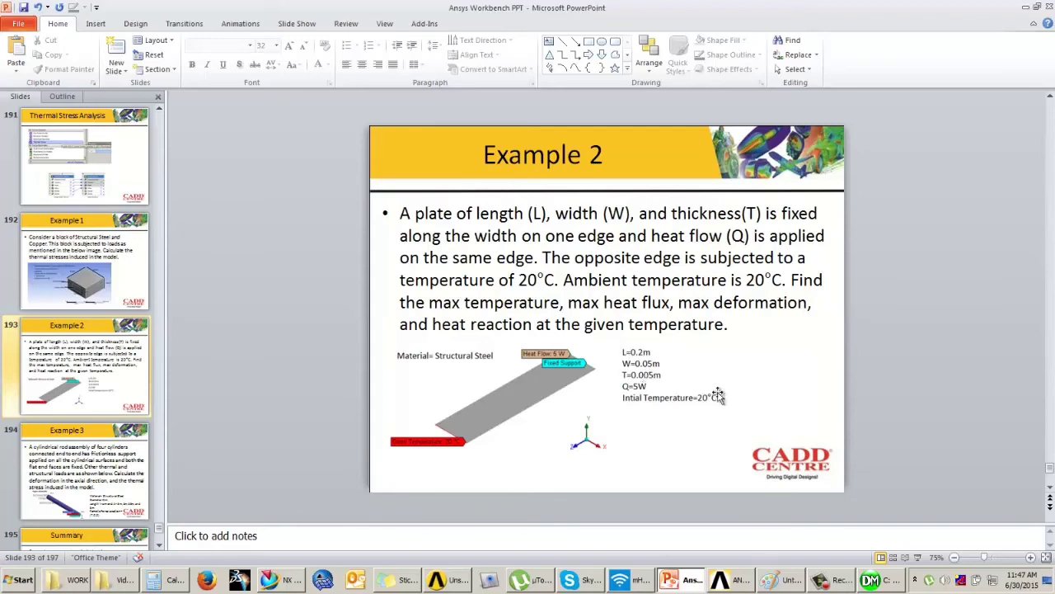
{"action": "left_click", "coordinate": [870, 580]}
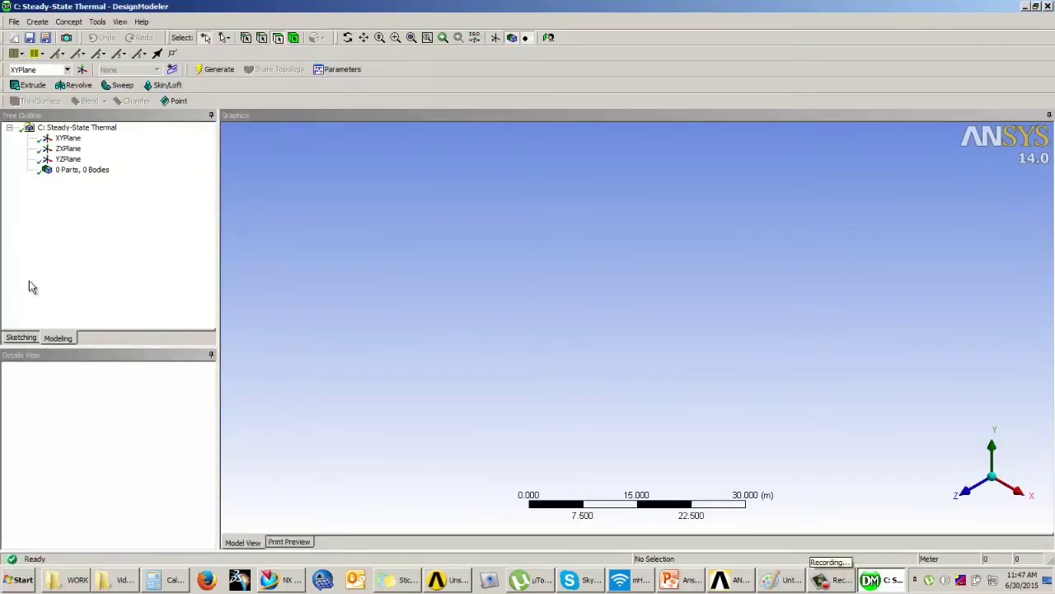
{"action": "left_click", "coordinate": [21, 339]}
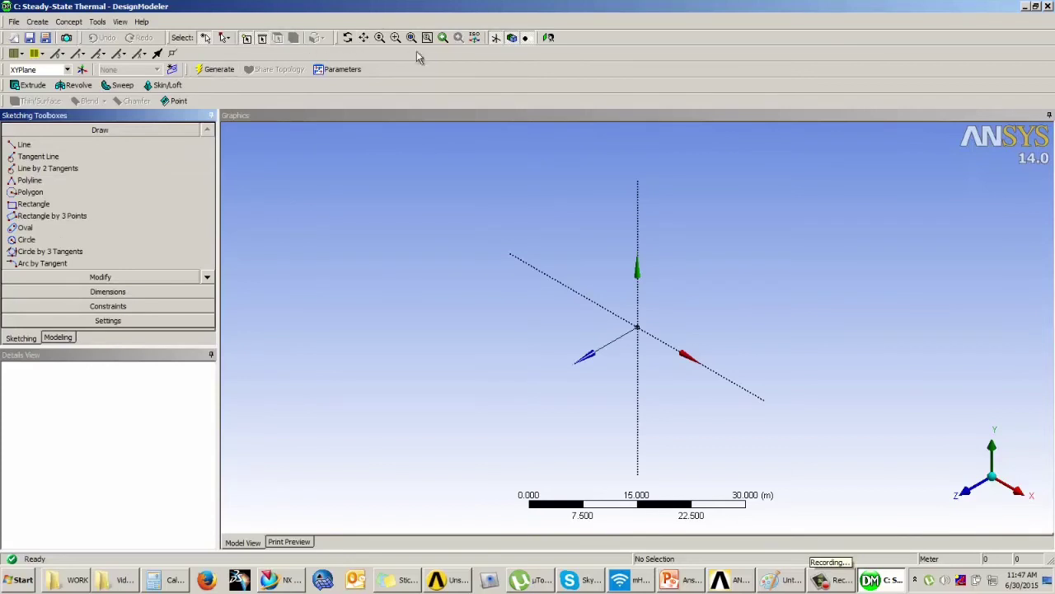
{"action": "left_click", "coordinate": [549, 37]}
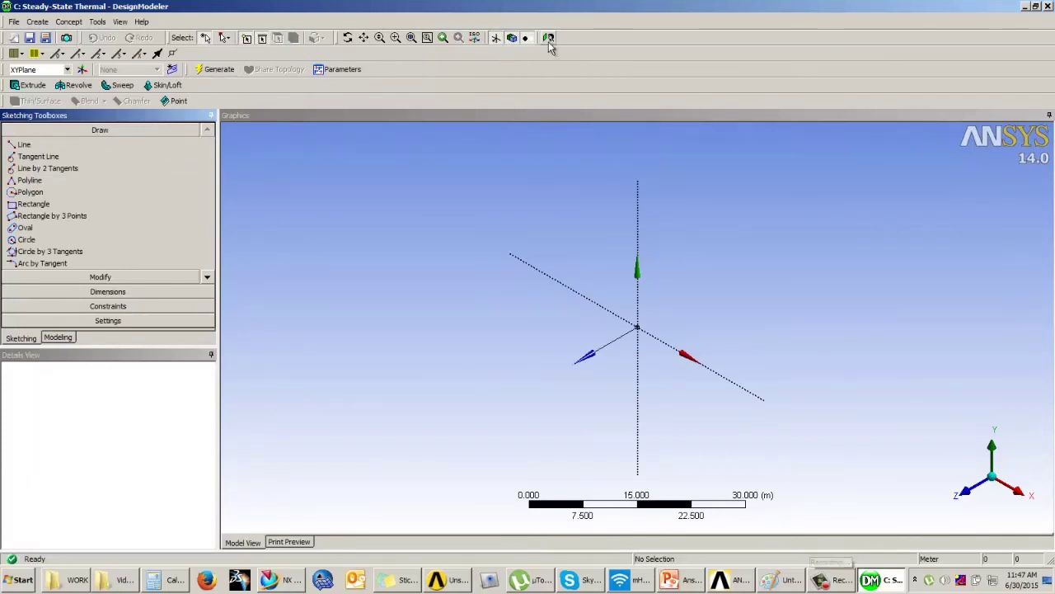
{"action": "left_click", "coordinate": [33, 144]}
{"action": "left_click", "coordinate": [519, 326]}
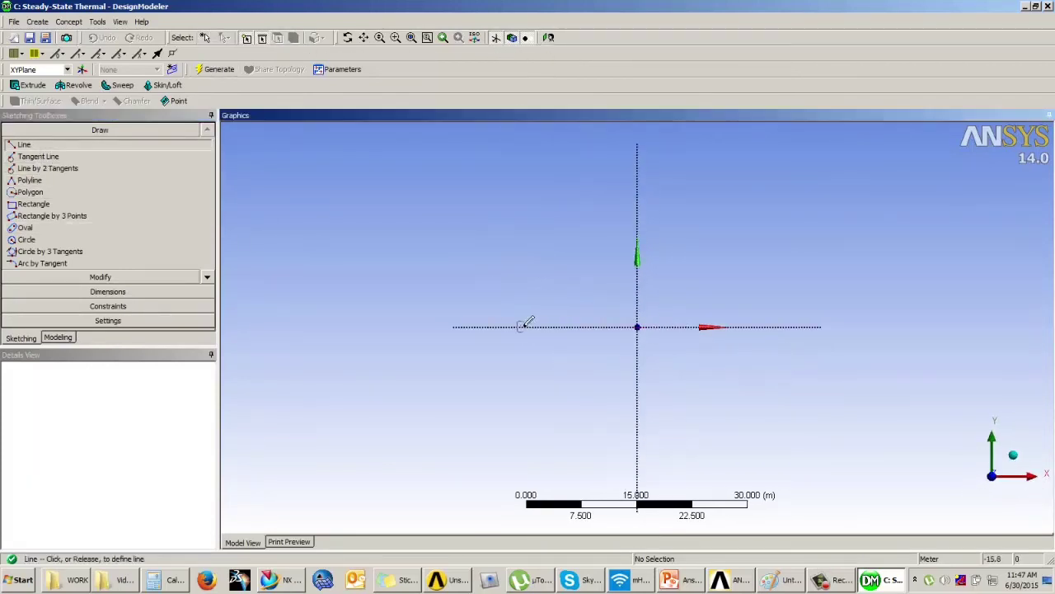
{"action": "left_click", "coordinate": [769, 326]}
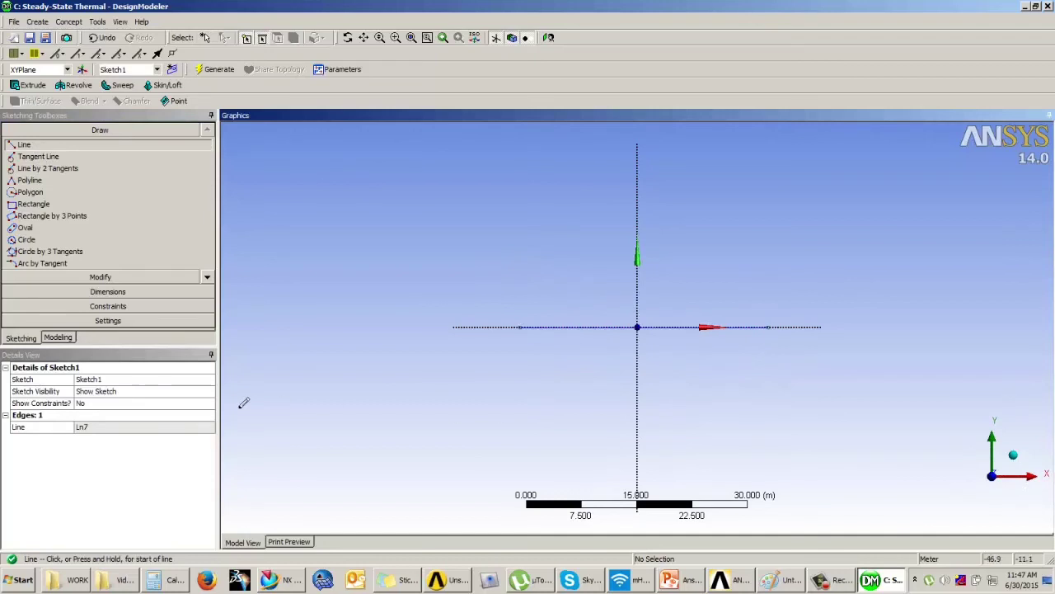
Step: Dimension the sketched line's length and set it to 0.2 m
{"action": "left_click", "coordinate": [108, 291]}
{"action": "left_click", "coordinate": [586, 305]}
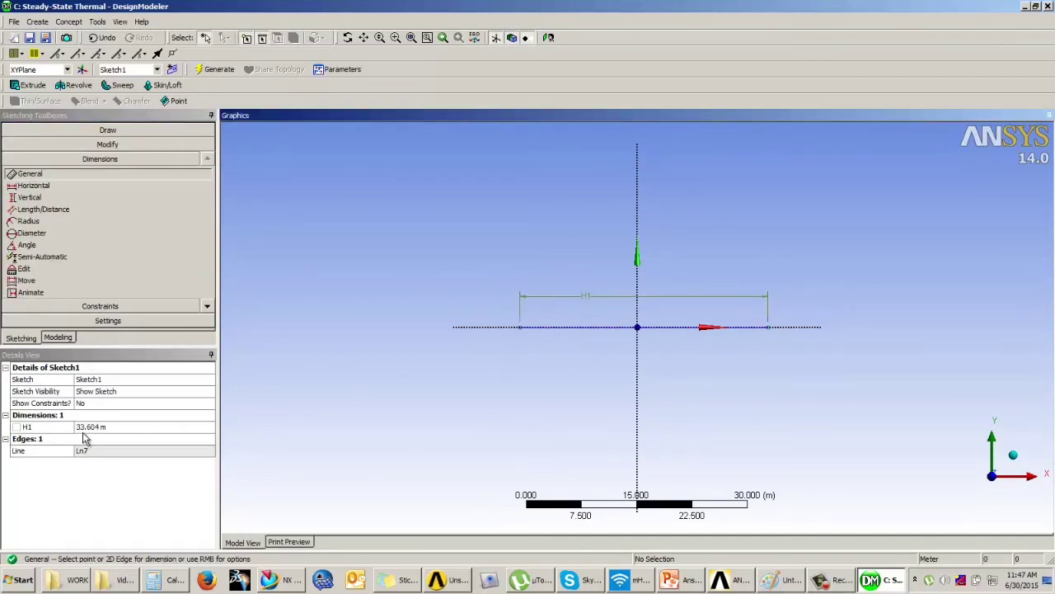
{"action": "left_click", "coordinate": [106, 427]}
{"action": "type", "text": "0.2"}
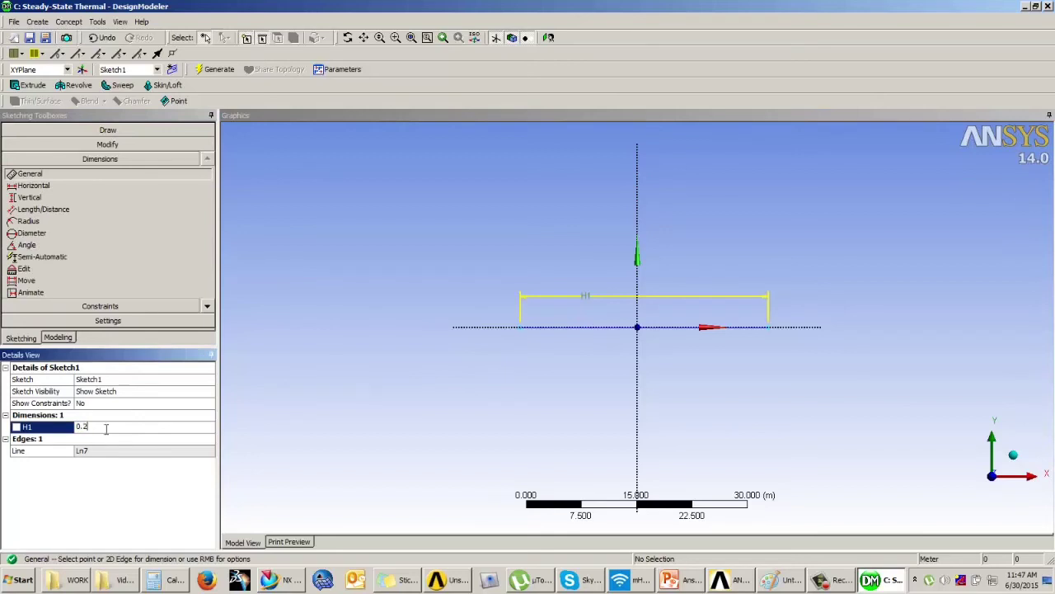
{"action": "key", "text": "Return"}
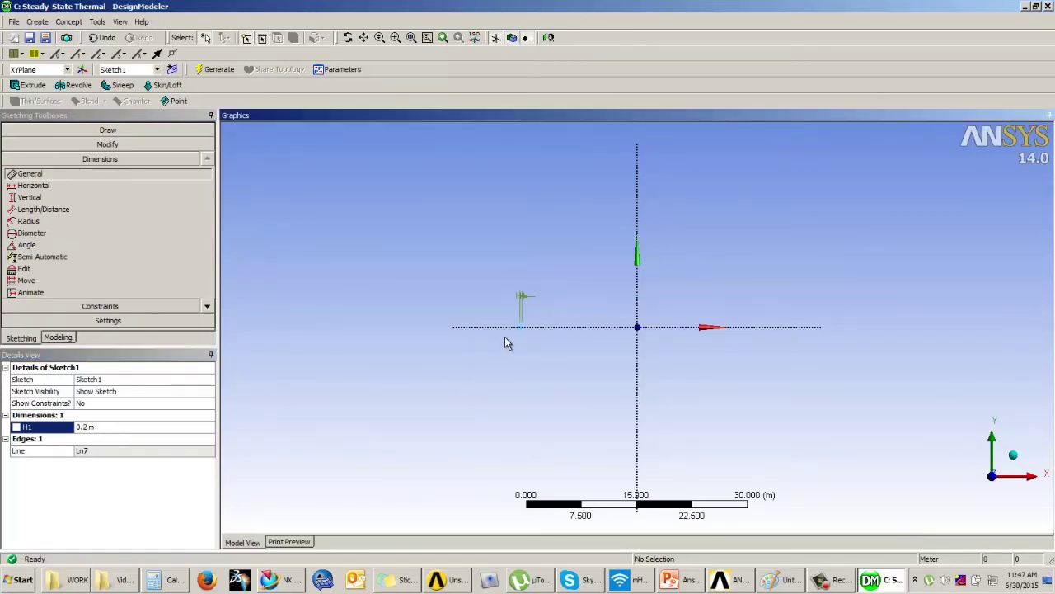
Step: Apply a Symmetry constraint to the line's two endpoints about the vertical axis so the line is centred on the origin
{"action": "scroll", "coordinate": [504, 344], "scroll_direction": "up", "scroll_amount": 4}
{"action": "middle_click_drag", "start_coordinate": [419, 339], "coordinate": [624, 358], "text": "ctrl"}
{"action": "scroll", "coordinate": [624, 358], "scroll_direction": "up", "scroll_amount": 1}
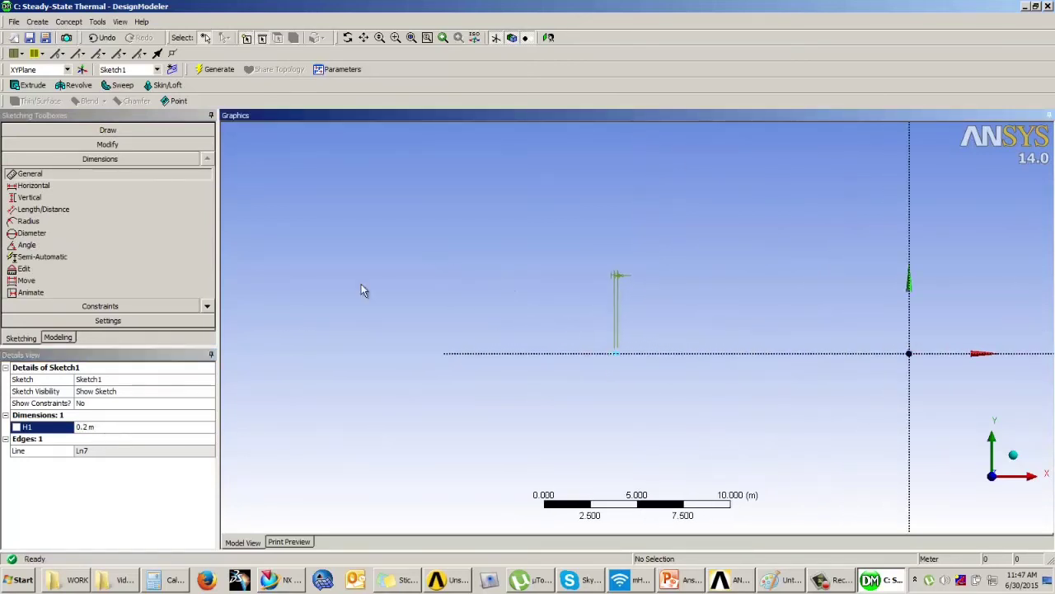
{"action": "left_click", "coordinate": [73, 307]}
{"action": "left_click", "coordinate": [49, 271]}
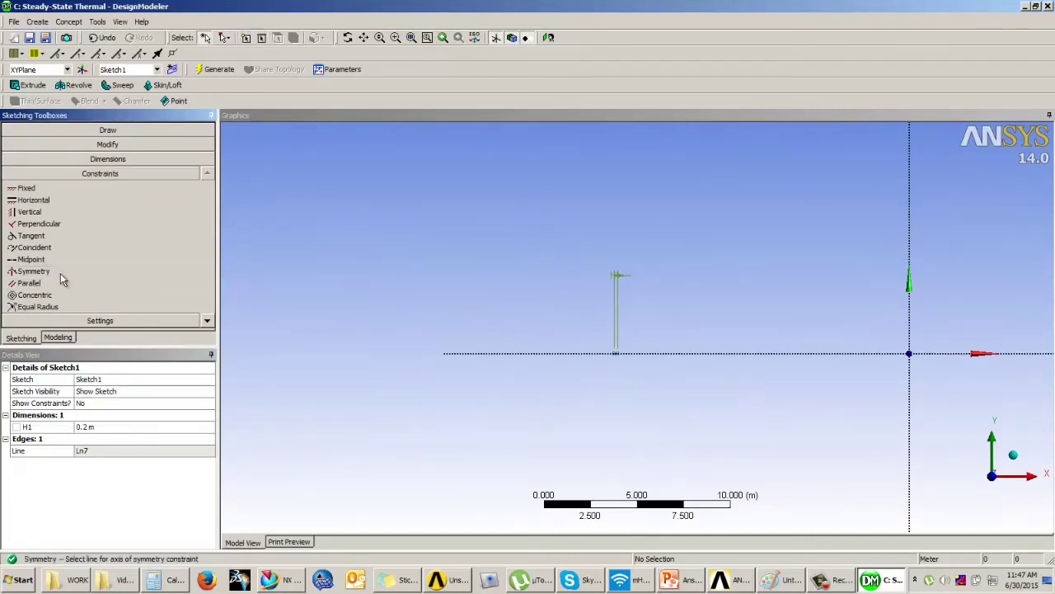
{"action": "scroll", "coordinate": [600, 383], "scroll_direction": "up", "scroll_amount": 3}
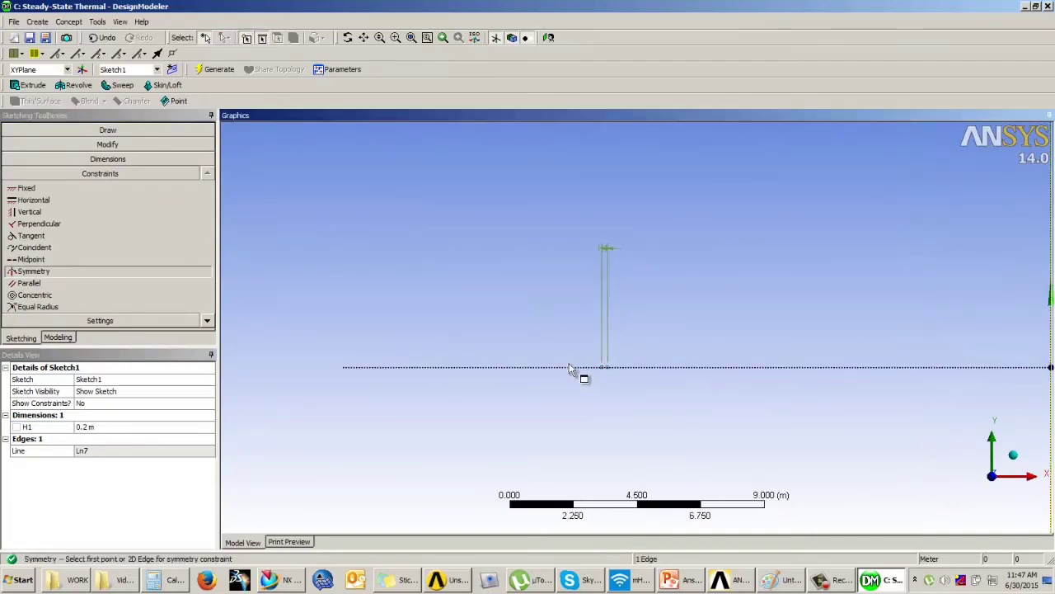
{"action": "scroll", "coordinate": [685, 330], "scroll_direction": "up", "scroll_amount": 2}
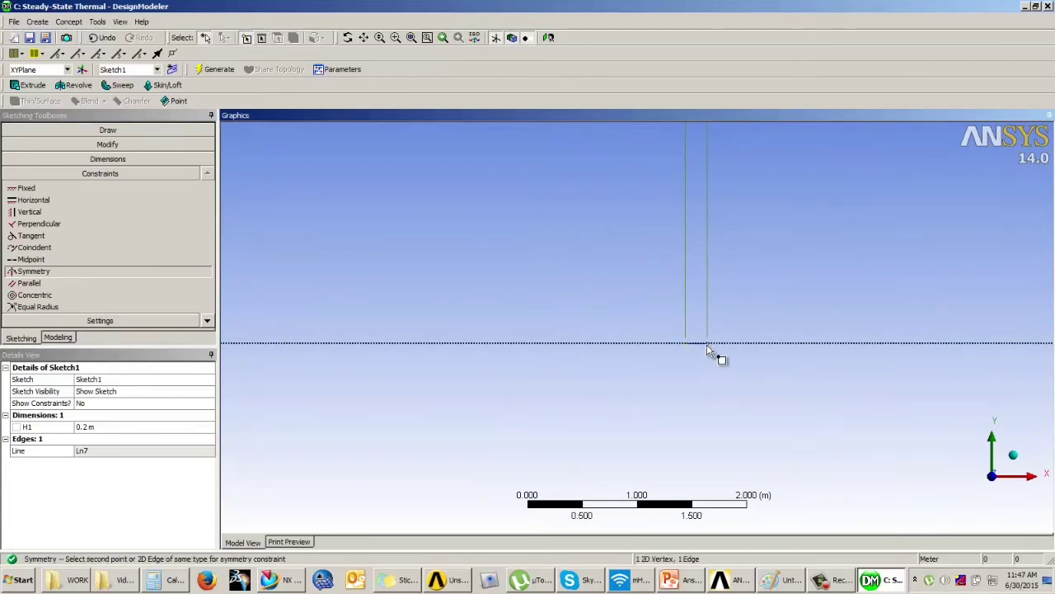
{"action": "scroll", "coordinate": [629, 313], "scroll_direction": "down", "scroll_amount": 2}
{"action": "scroll", "coordinate": [824, 329], "scroll_direction": "down", "scroll_amount": 1}
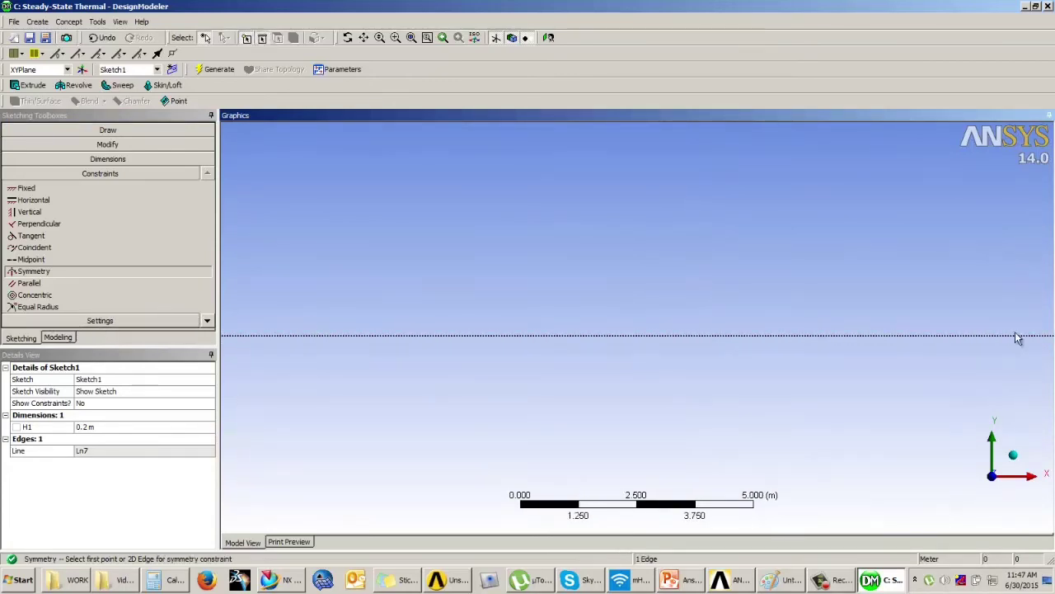
{"action": "middle_click_drag", "start_coordinate": [1017, 338], "coordinate": [636, 346], "text": "ctrl"}
{"action": "scroll", "coordinate": [617, 354], "scroll_direction": "up", "scroll_amount": 6}
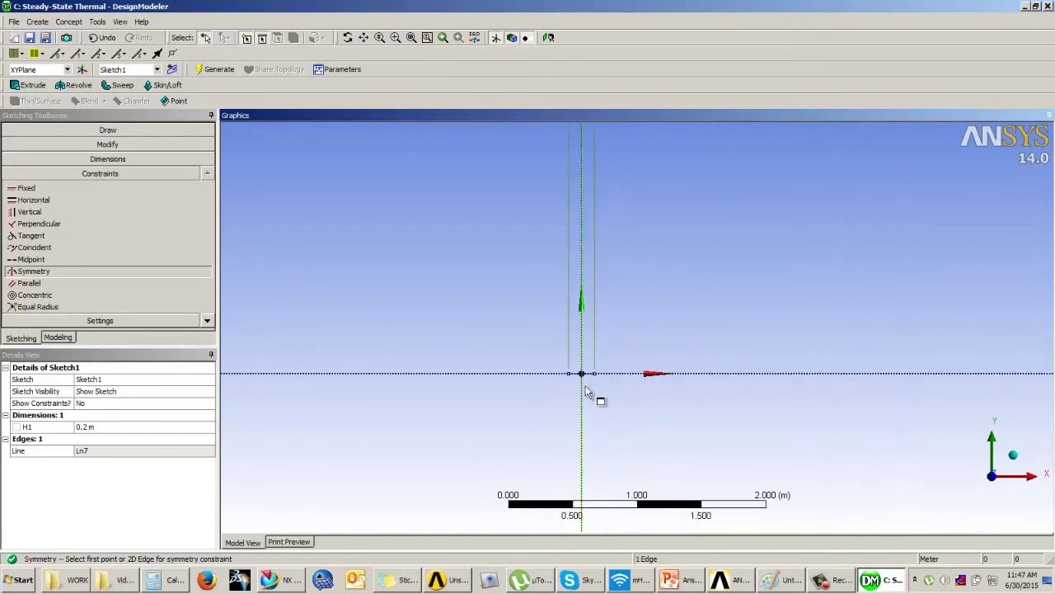
{"action": "middle_click_drag", "start_coordinate": [585, 386], "coordinate": [638, 337]}
{"action": "scroll", "coordinate": [571, 382], "scroll_direction": "up", "scroll_amount": 7}
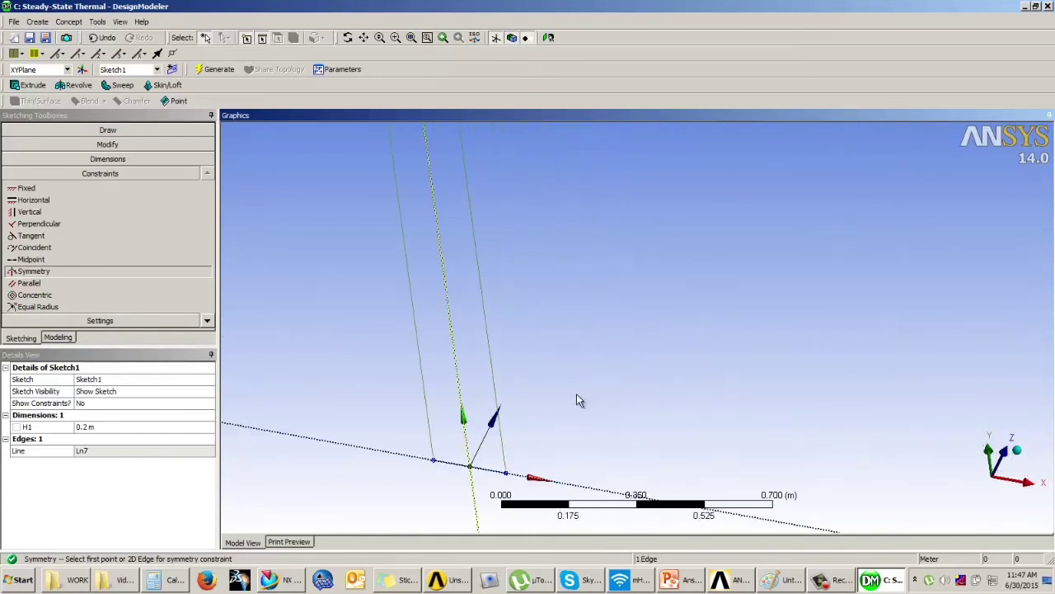
{"action": "middle_click_drag", "start_coordinate": [577, 400], "coordinate": [723, 245], "text": "ctrl"}
{"action": "scroll", "coordinate": [690, 325], "scroll_direction": "up", "scroll_amount": 10}
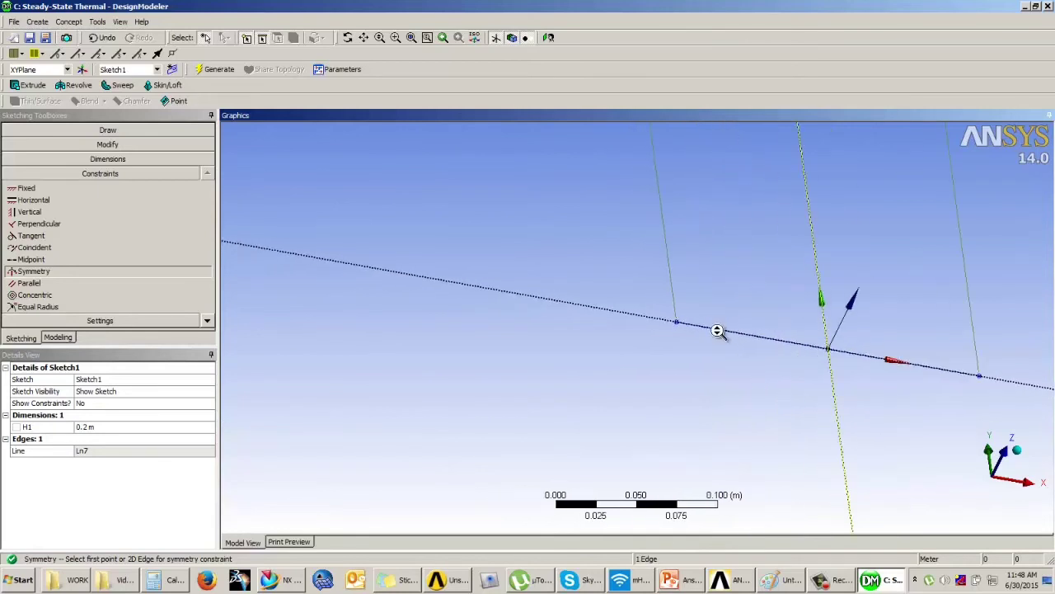
Step: Check the plate width in PowerPoint, extrude the line sketch to a depth of 0.05 m and generate the surface
{"action": "left_click", "coordinate": [60, 339]}
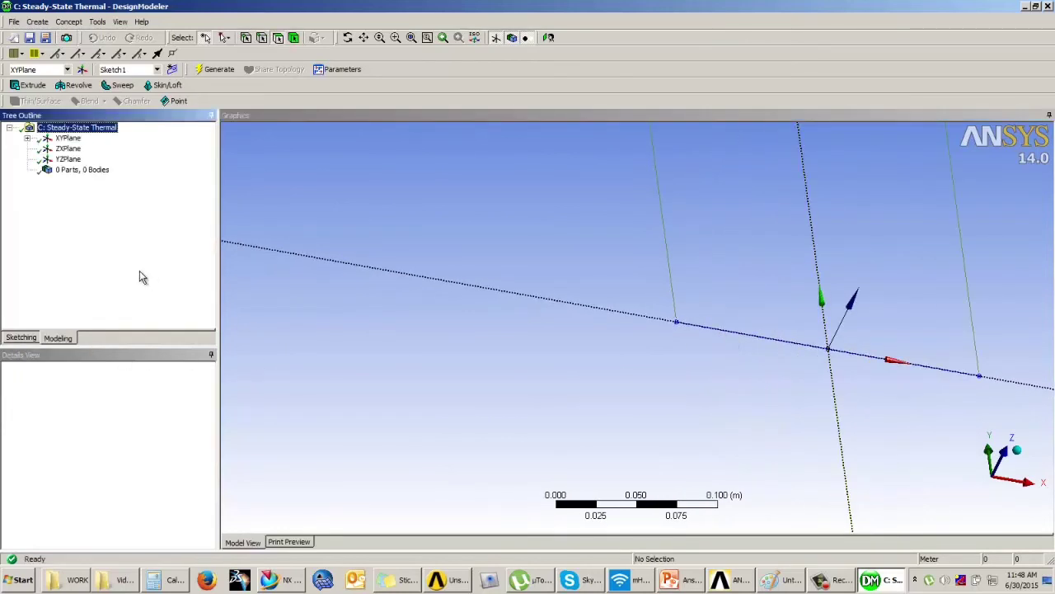
{"action": "left_click", "coordinate": [30, 87]}
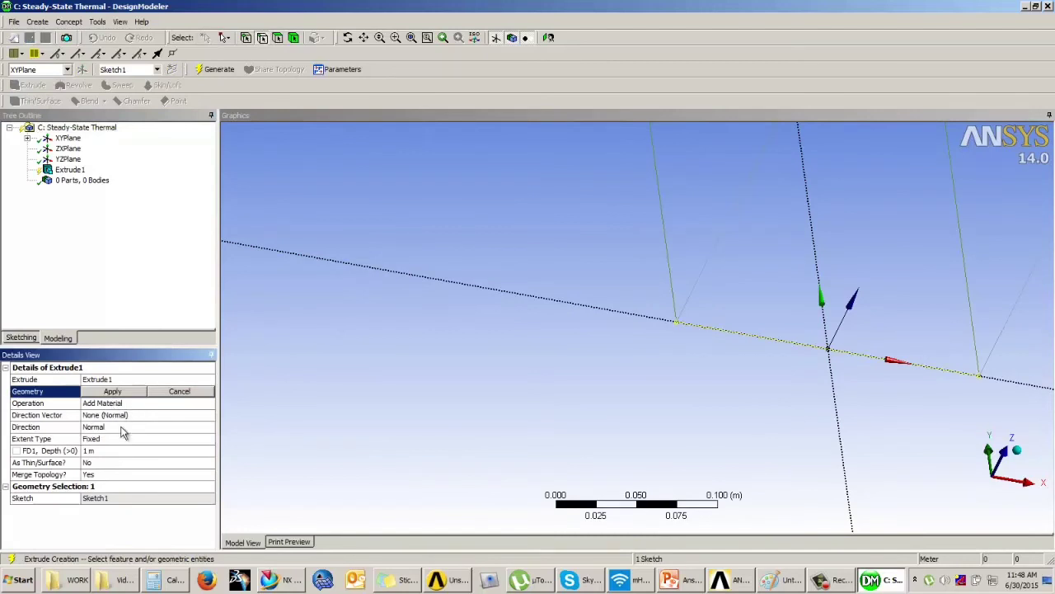
{"action": "left_click", "coordinate": [108, 452]}
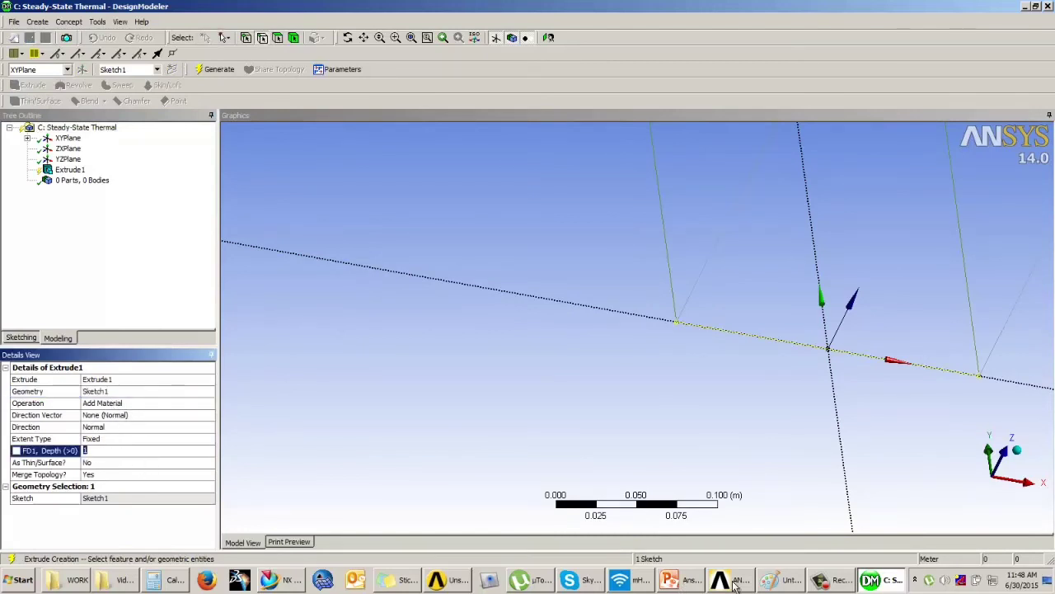
{"action": "left_click", "coordinate": [701, 581]}
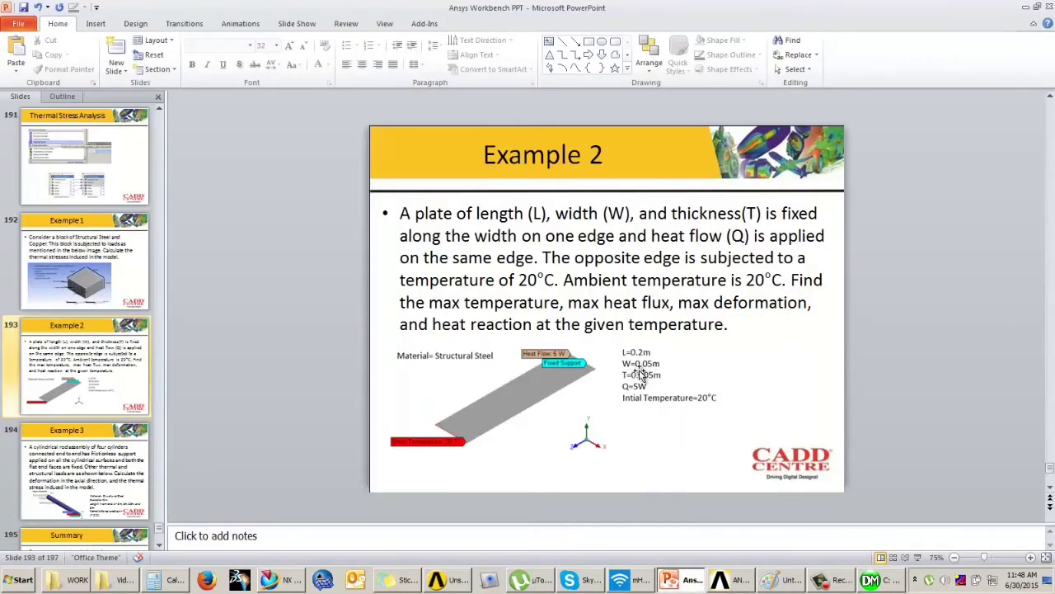
{"action": "left_click", "coordinate": [866, 581]}
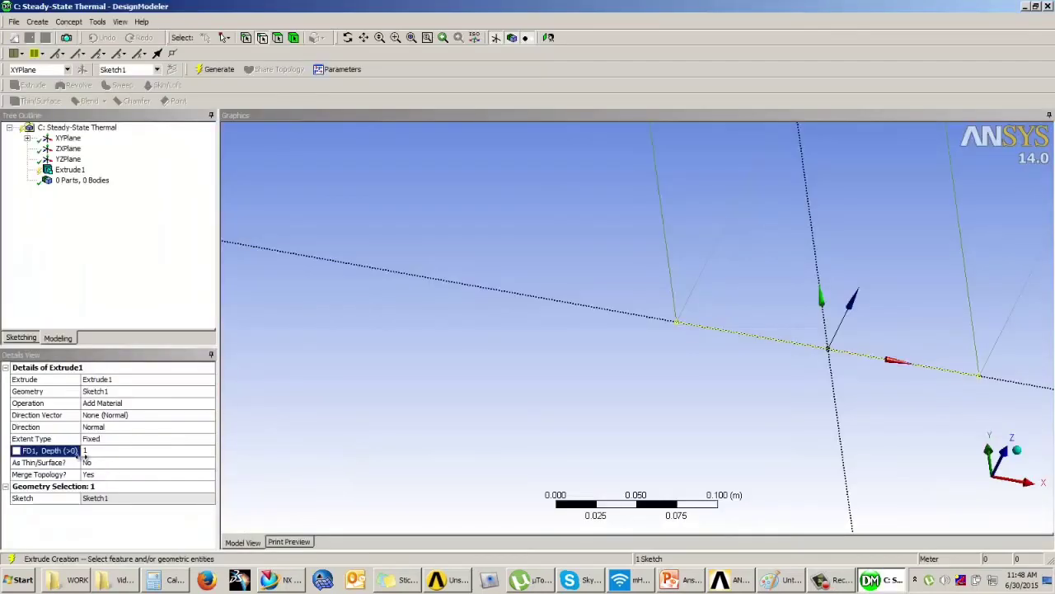
{"action": "left_click", "coordinate": [93, 450]}
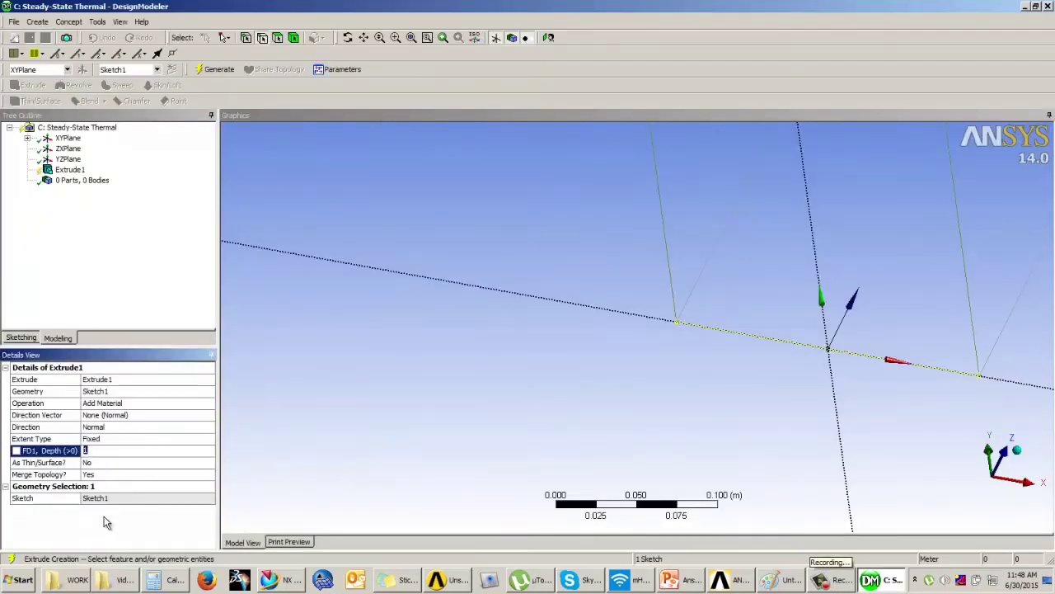
{"action": "type", "text": "0.05"}
{"action": "key", "text": "Return"}
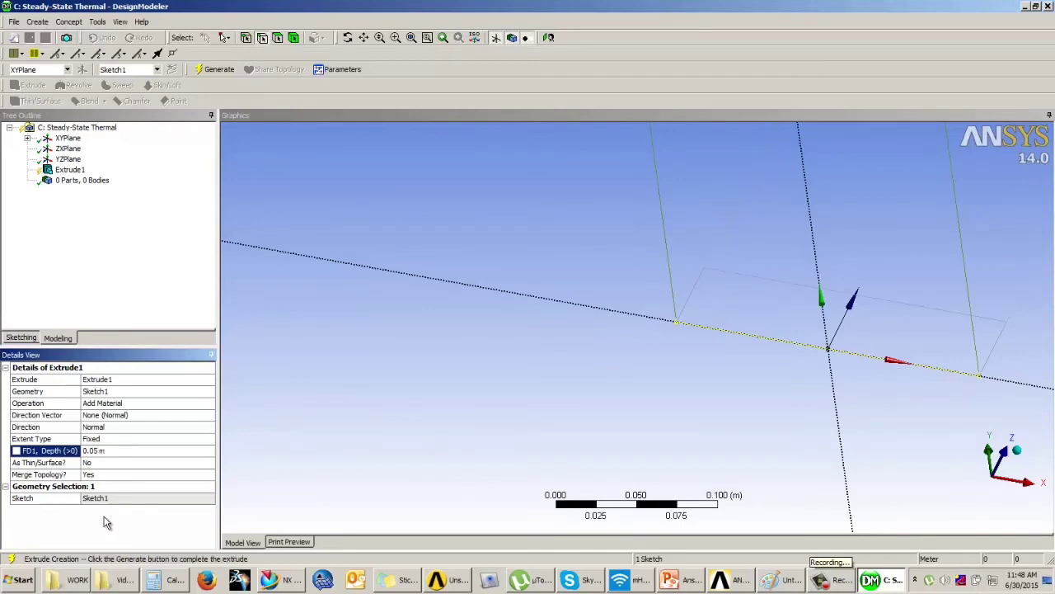
{"action": "left_click", "coordinate": [213, 69]}
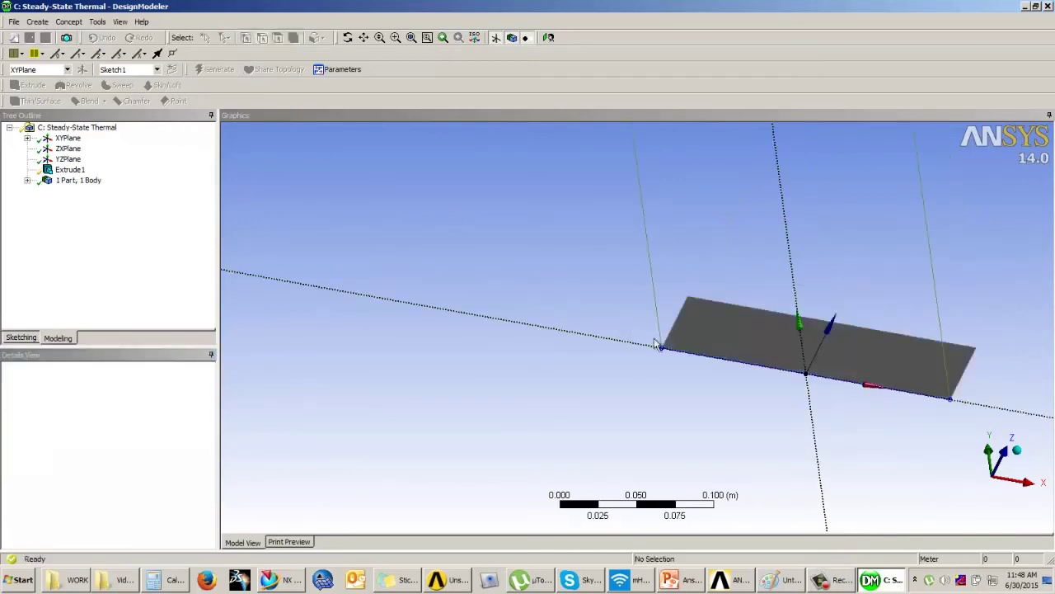
Step: Inspect the extruded plate and the body type listed under its part, and leave DesignModeler
{"action": "middle_click_drag", "start_coordinate": [939, 272], "coordinate": [781, 383]}
{"action": "scroll", "coordinate": [656, 347], "scroll_direction": "up", "scroll_amount": 5}
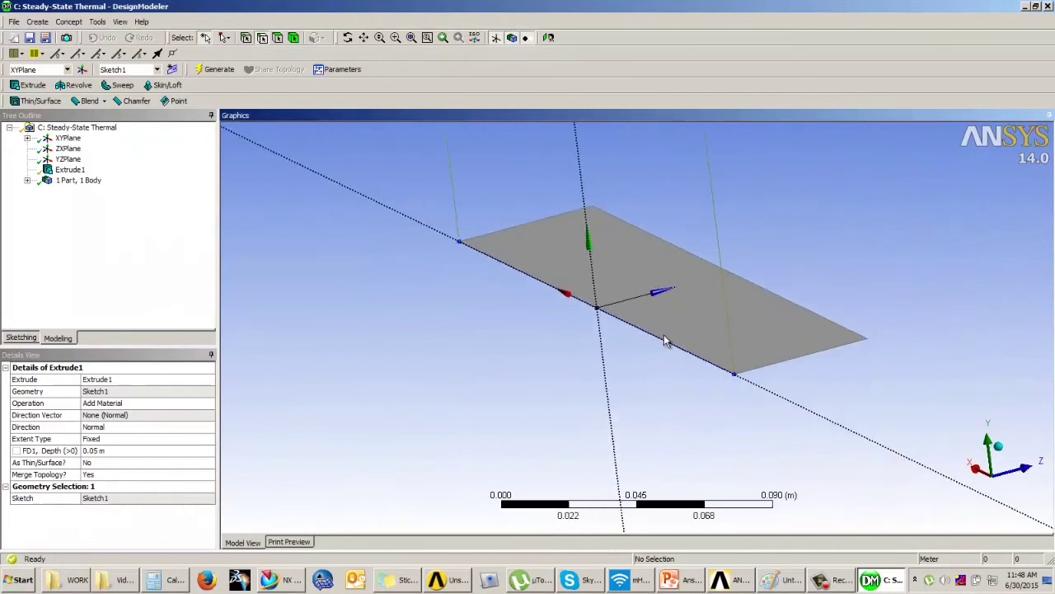
{"action": "left_click", "coordinate": [27, 179]}
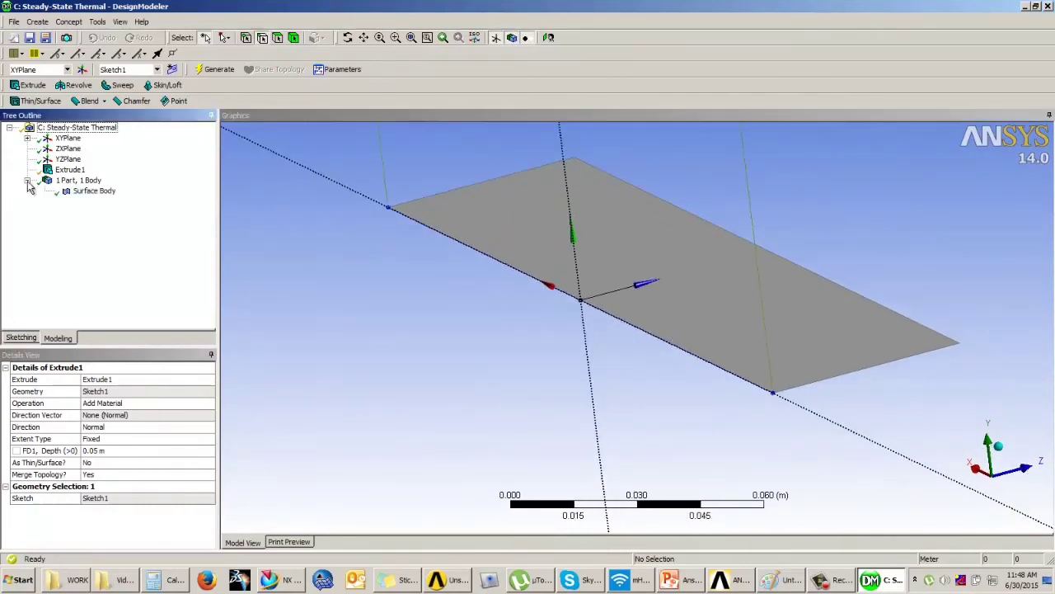
{"action": "left_click", "coordinate": [401, 312]}
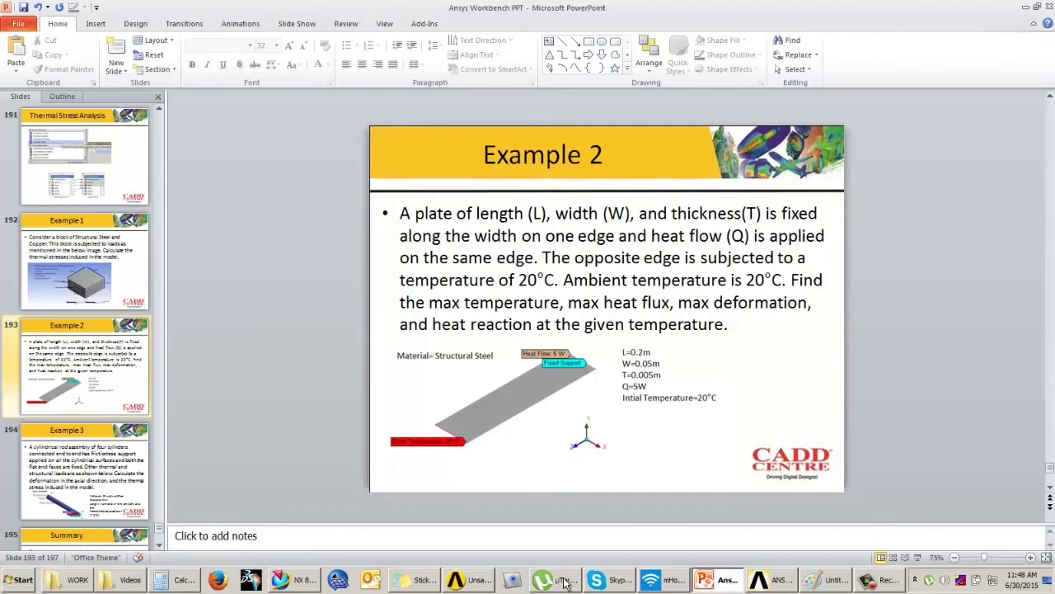
Step: Switch to Workbench, open the new thermal system's Model cell in Mechanical and expand its Geometry branch
{"action": "left_click", "coordinate": [467, 581]}
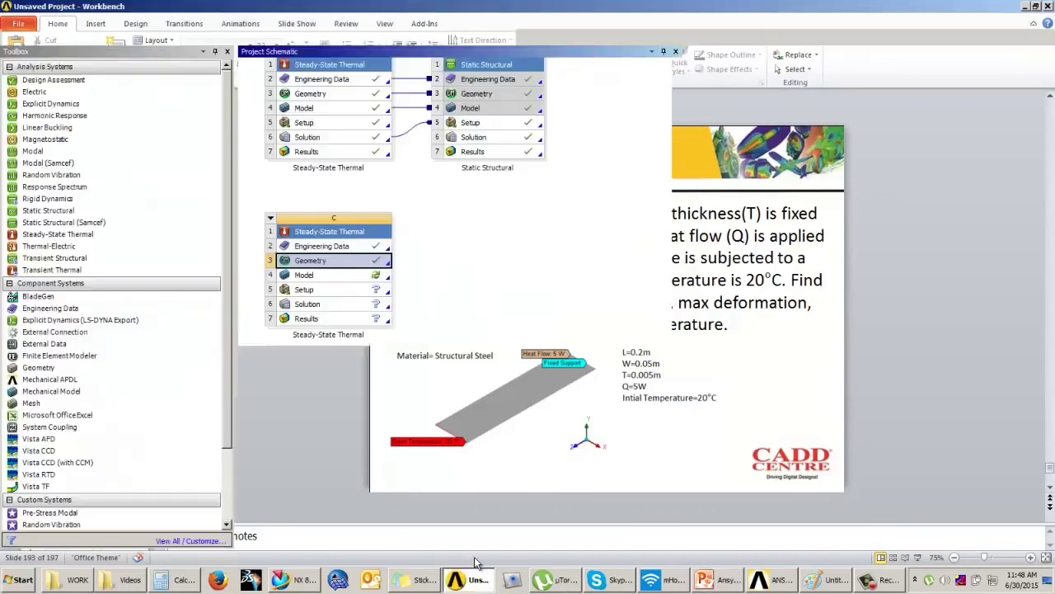
{"action": "double_click", "coordinate": [352, 277]}
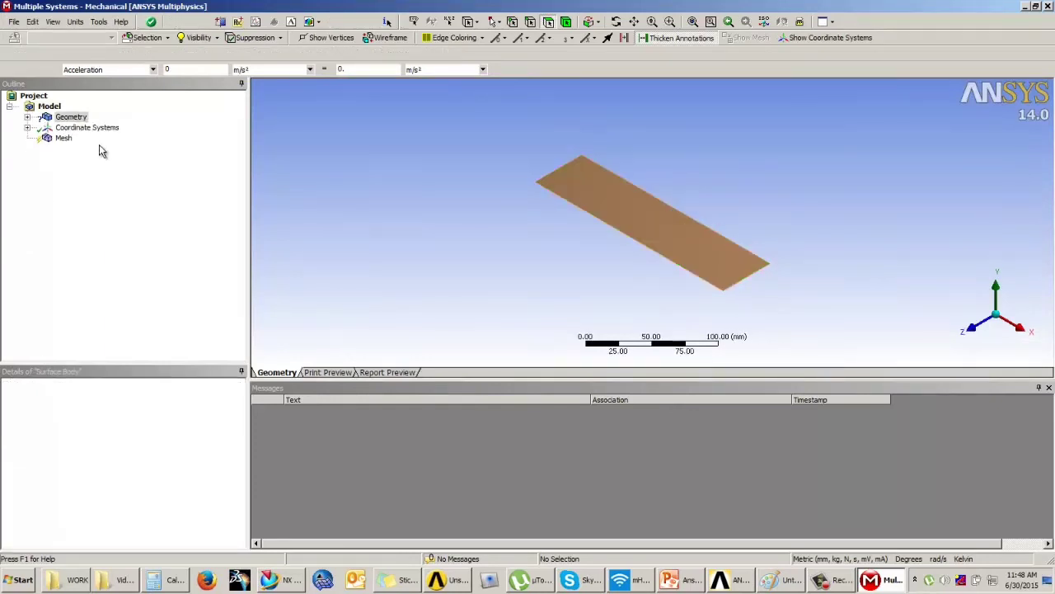
{"action": "left_click", "coordinate": [27, 117]}
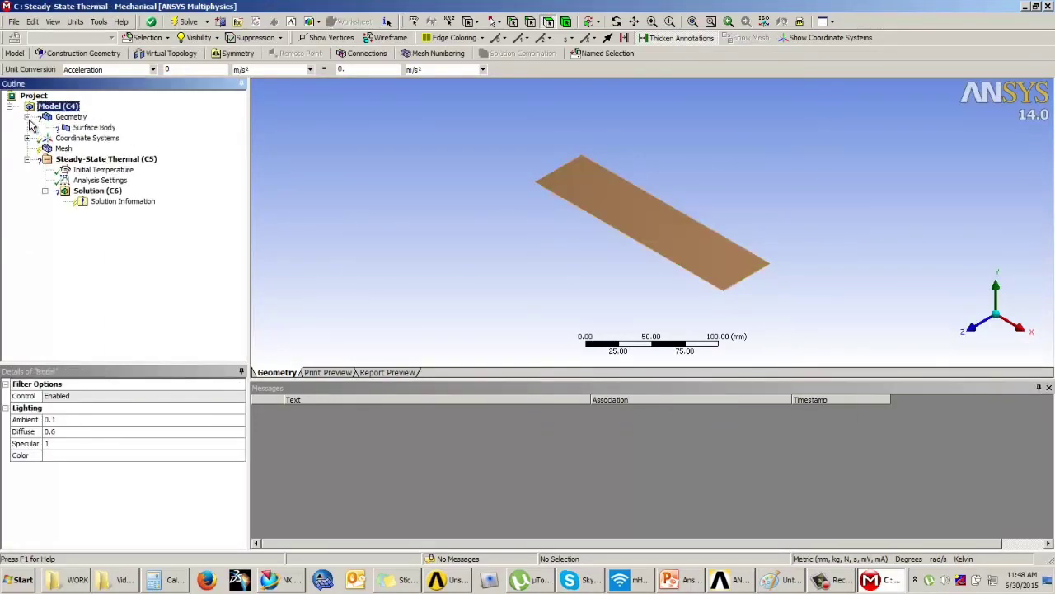
Step: Switch the units to Metric (m, kg, N, s, V, A) and set the Surface Body's thickness to 0.005 m
{"action": "left_click", "coordinate": [97, 127]}
{"action": "left_click", "coordinate": [111, 454]}
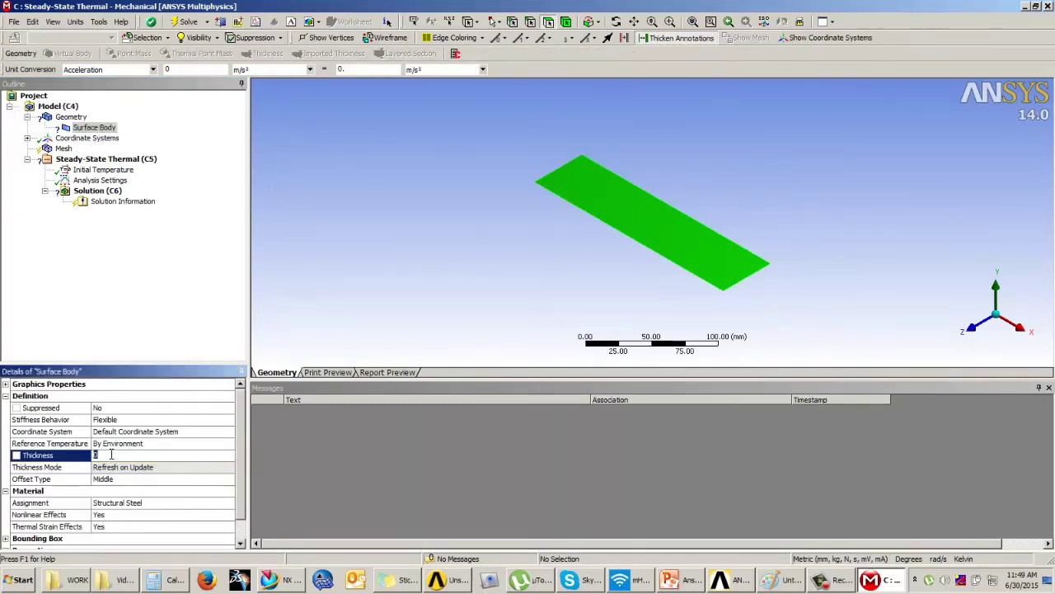
{"action": "left_click", "coordinate": [75, 22]}
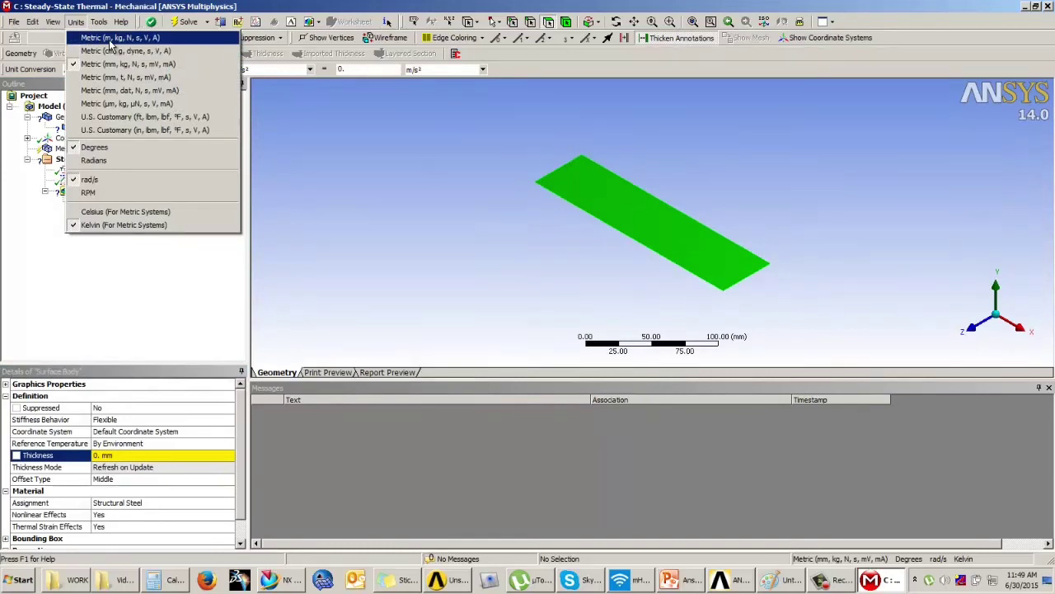
{"action": "left_click", "coordinate": [83, 36]}
{"action": "left_click", "coordinate": [116, 456]}
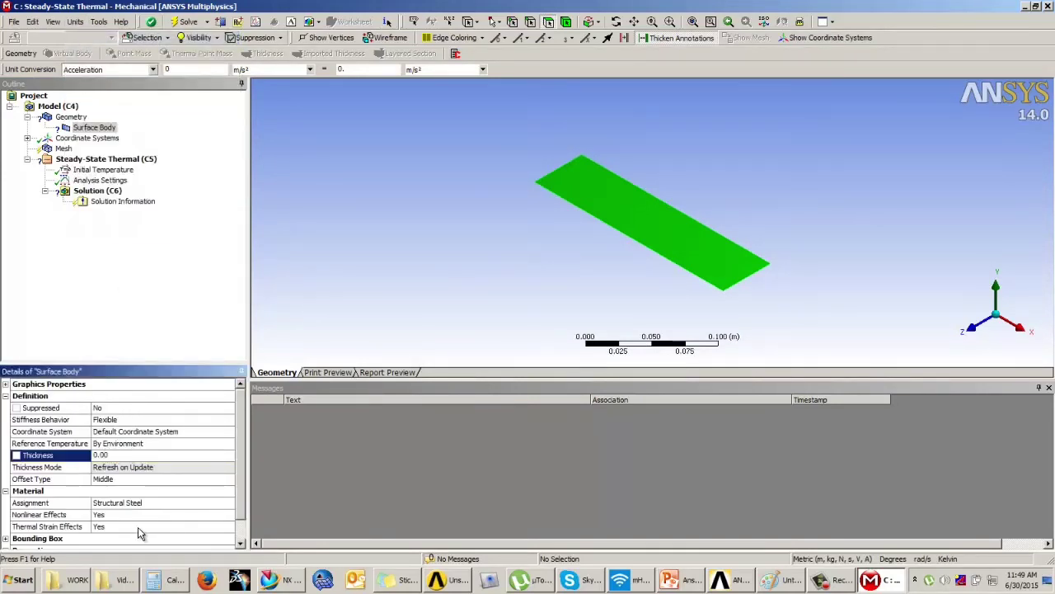
{"action": "type", "text": "0.005"}
{"action": "key", "text": "Return"}
Step: Check the plate data of Example 2 in PowerPoint and return to the Mechanical window
{"action": "left_click", "coordinate": [681, 580]}
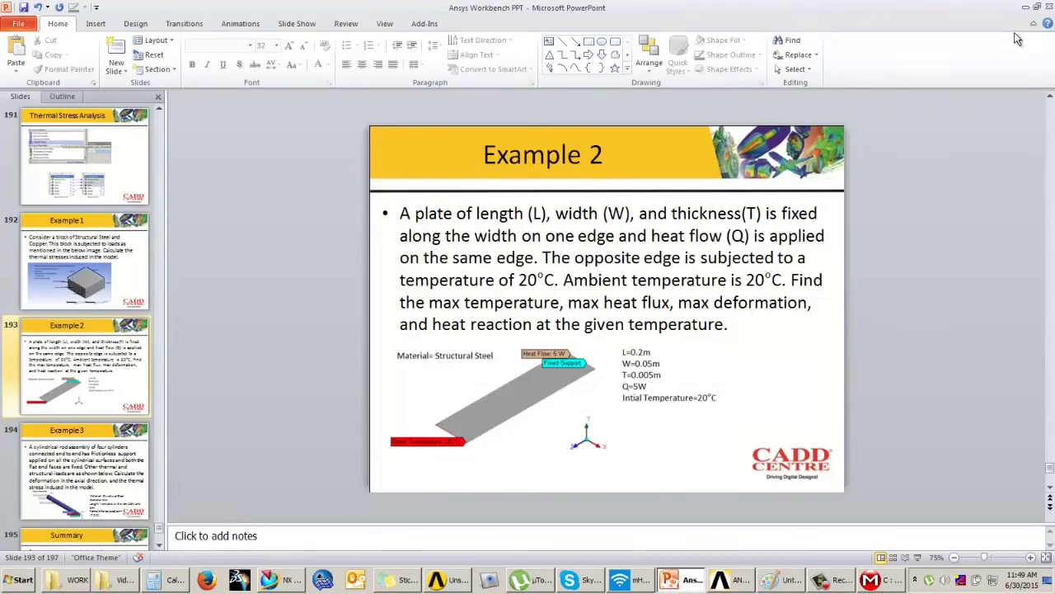
{"action": "key", "text": "alt+Tab"}
{"action": "left_click", "coordinate": [447, 580]}
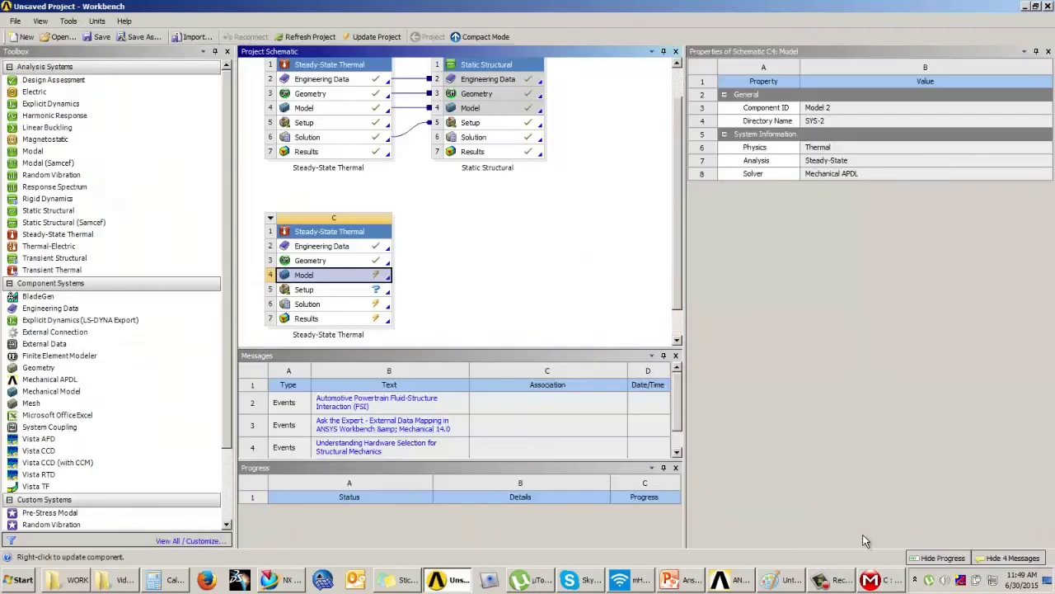
{"action": "left_click", "coordinate": [872, 579]}
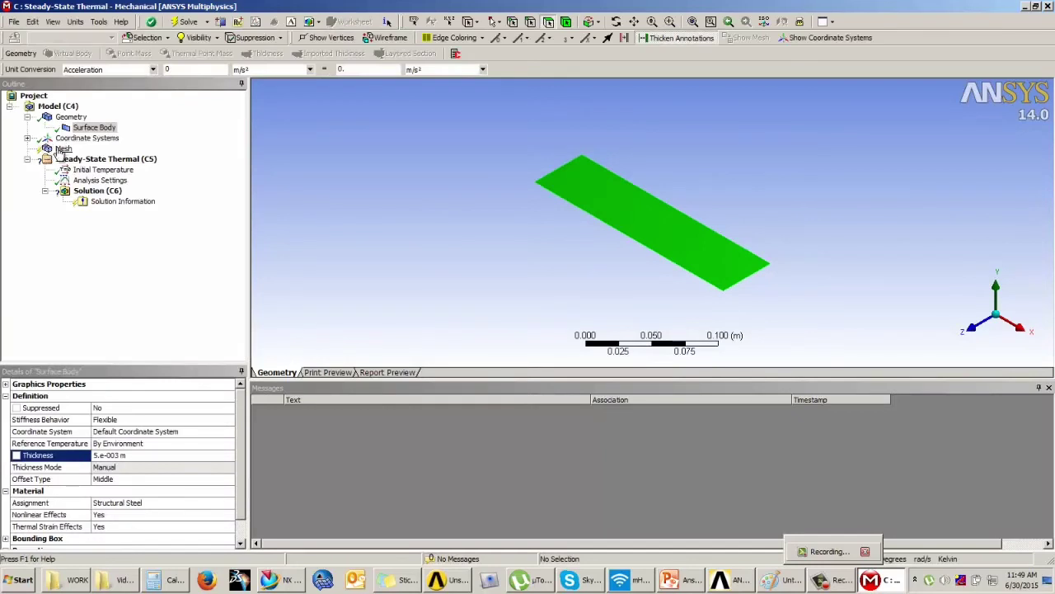
Step: Generate the plate's mesh with the default settings and inspect the elements
{"action": "left_click", "coordinate": [64, 149]}
{"action": "left_click", "coordinate": [51, 53]}
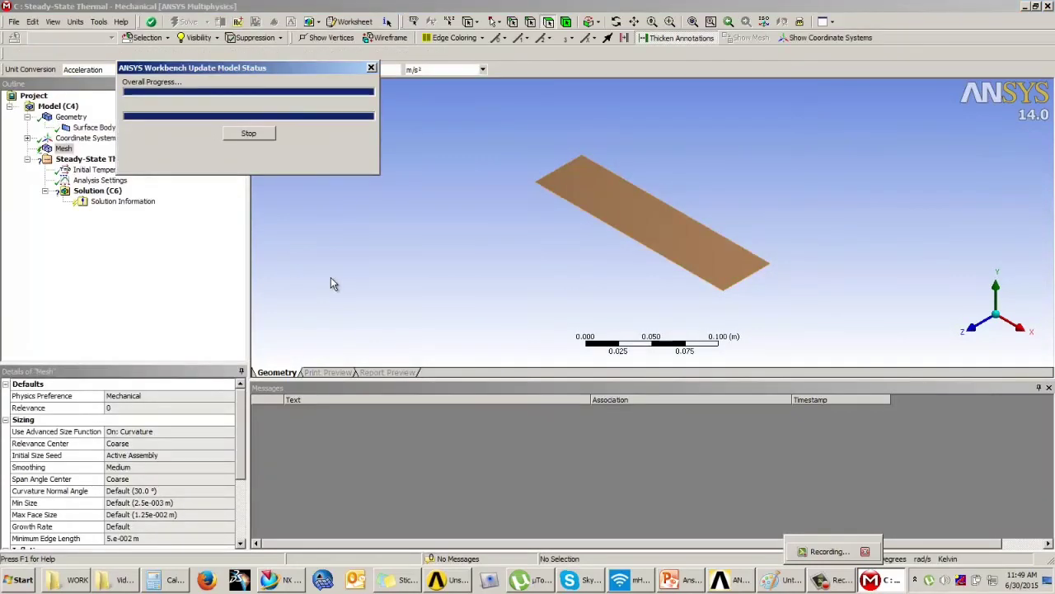
{"action": "mouse_move", "coordinate": [600, 238]}
{"action": "middle_mouse_down"}
{"action": "mouse_move", "coordinate": [610, 219]}
{"action": "mouse_move", "coordinate": [608, 235]}
{"action": "middle_mouse_up"}
{"action": "scroll", "coordinate": [611, 221], "scroll_direction": "up", "scroll_amount": 5}
{"action": "scroll", "coordinate": [614, 219], "scroll_direction": "down", "scroll_amount": 5}
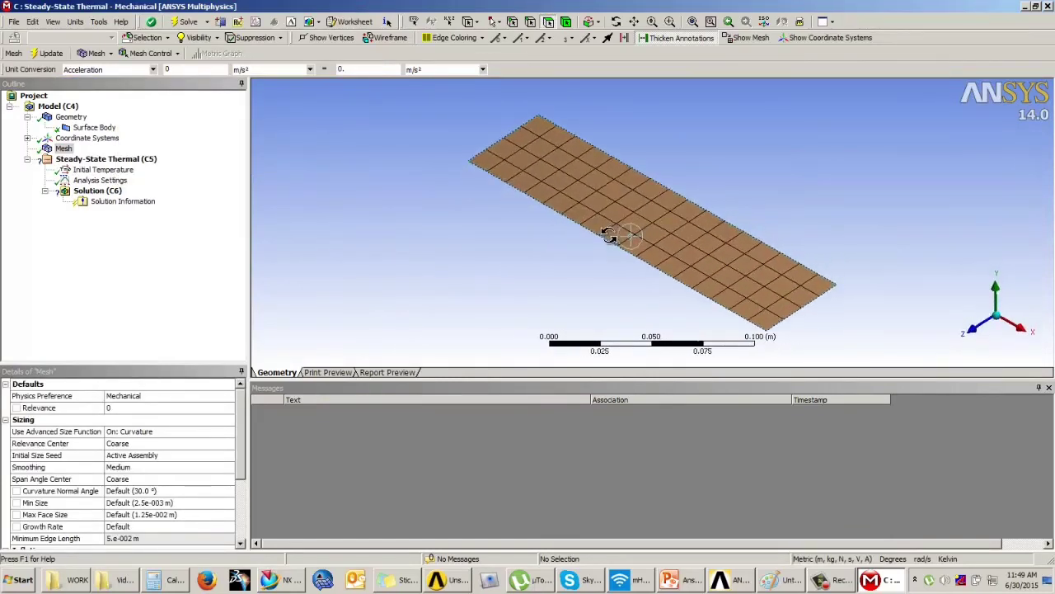
Step: Check in PowerPoint which edges carry the heat flow and temperature loads, and return to Mechanical
{"action": "left_click", "coordinate": [65, 159]}
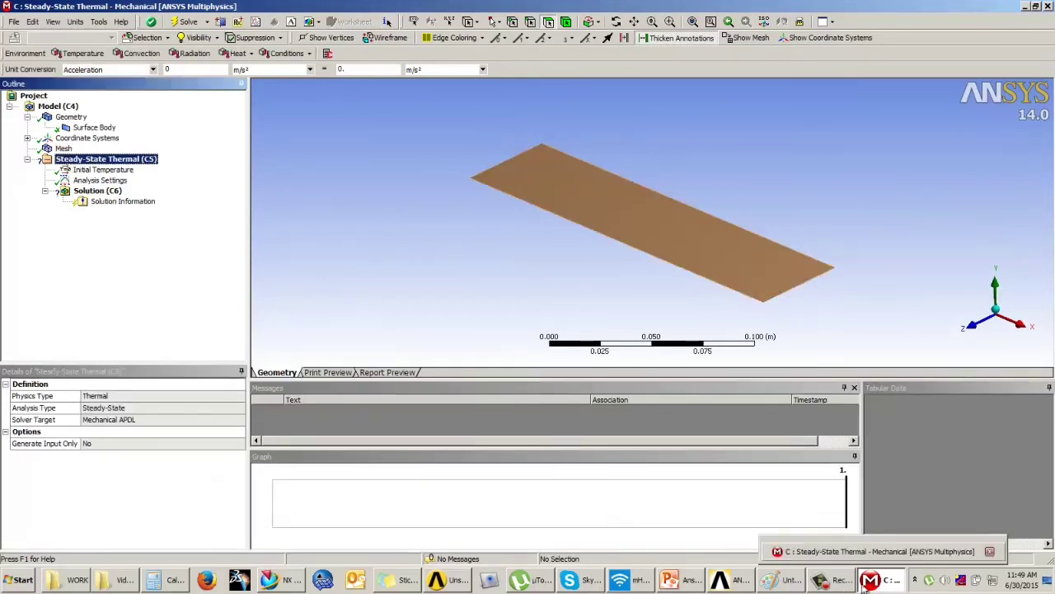
{"action": "left_click", "coordinate": [691, 580]}
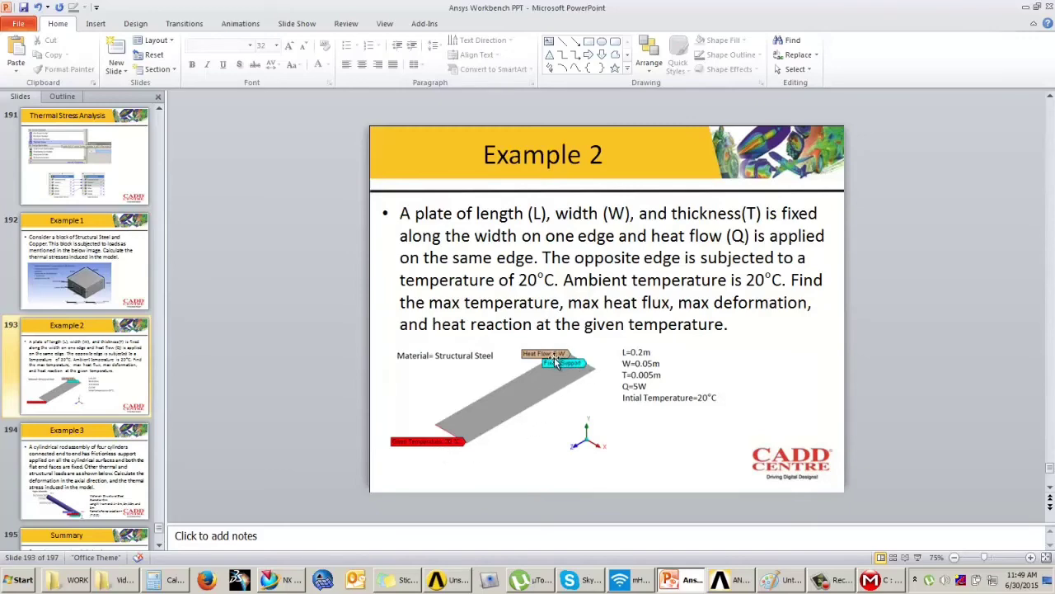
{"action": "left_click", "coordinate": [886, 582]}
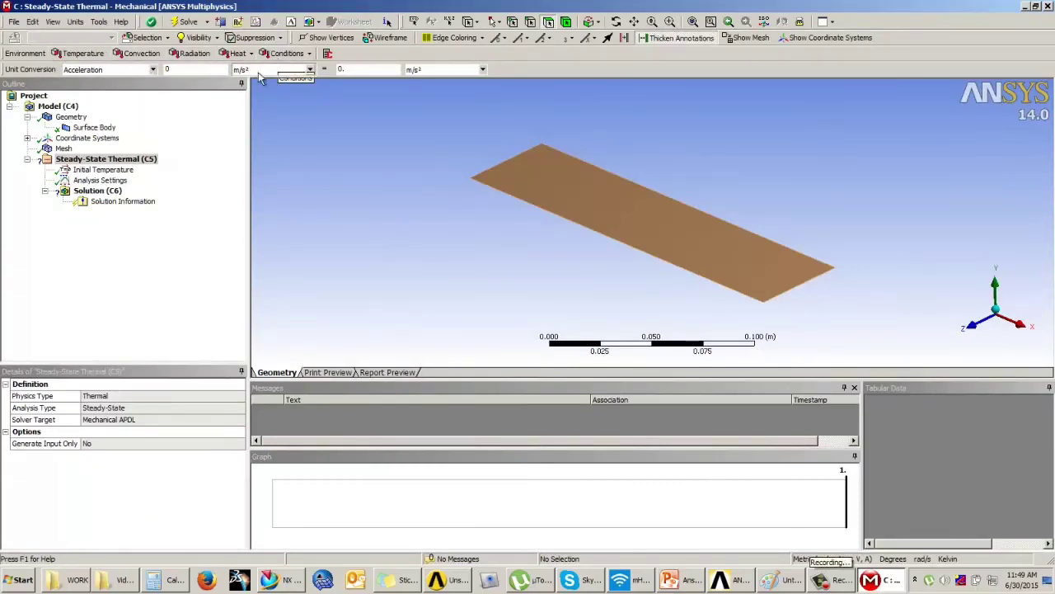
Step: Add a Temperature load to the steady-state thermal analysis, scoped to the plate's short edge at the positive X end
{"action": "left_click", "coordinate": [116, 159]}
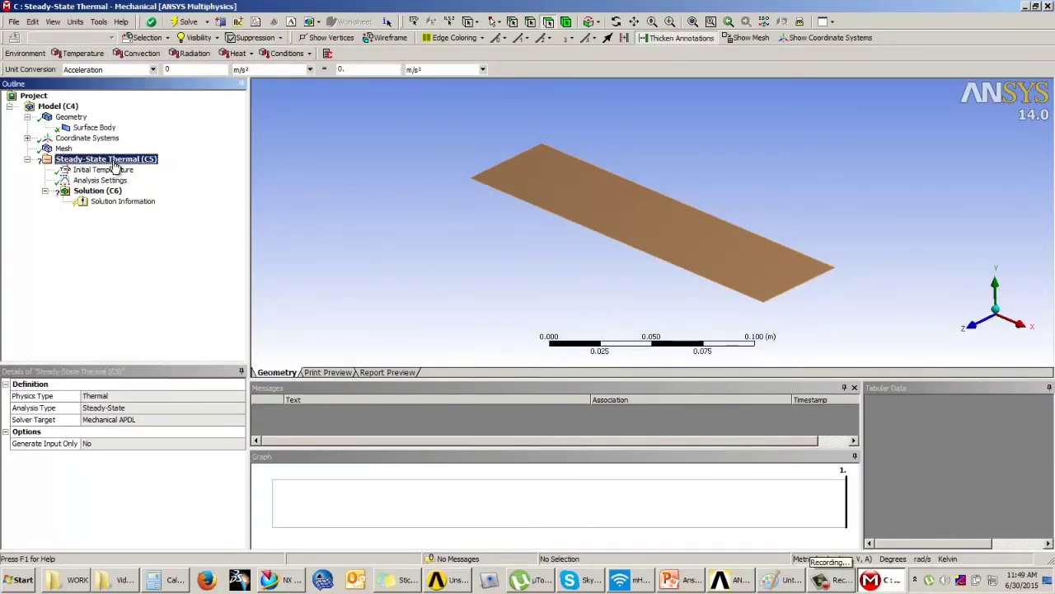
{"action": "left_click", "coordinate": [91, 54]}
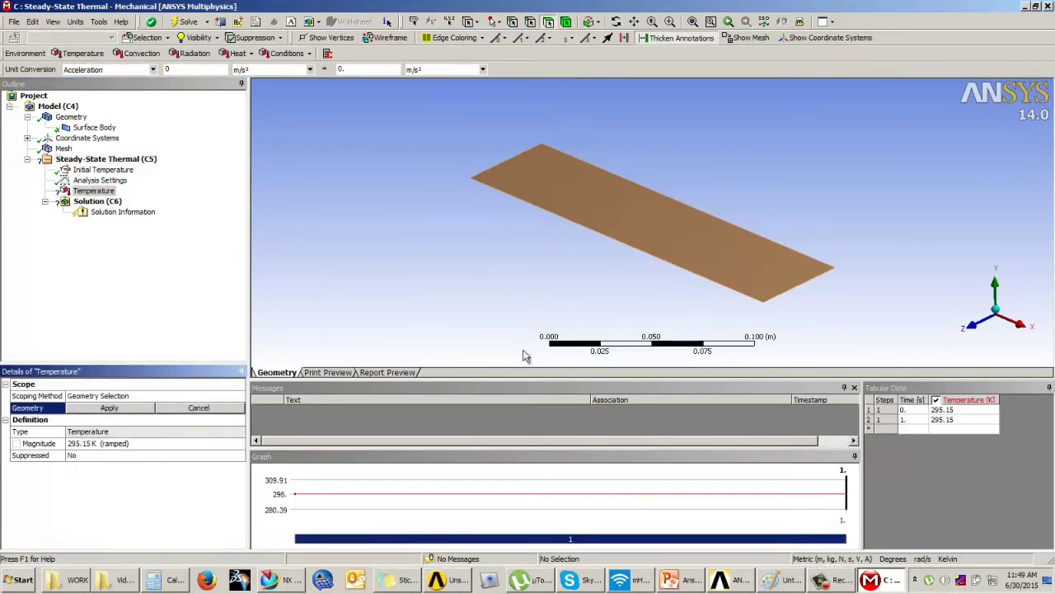
{"action": "left_click", "coordinate": [532, 23]}
{"action": "left_click", "coordinate": [796, 293]}
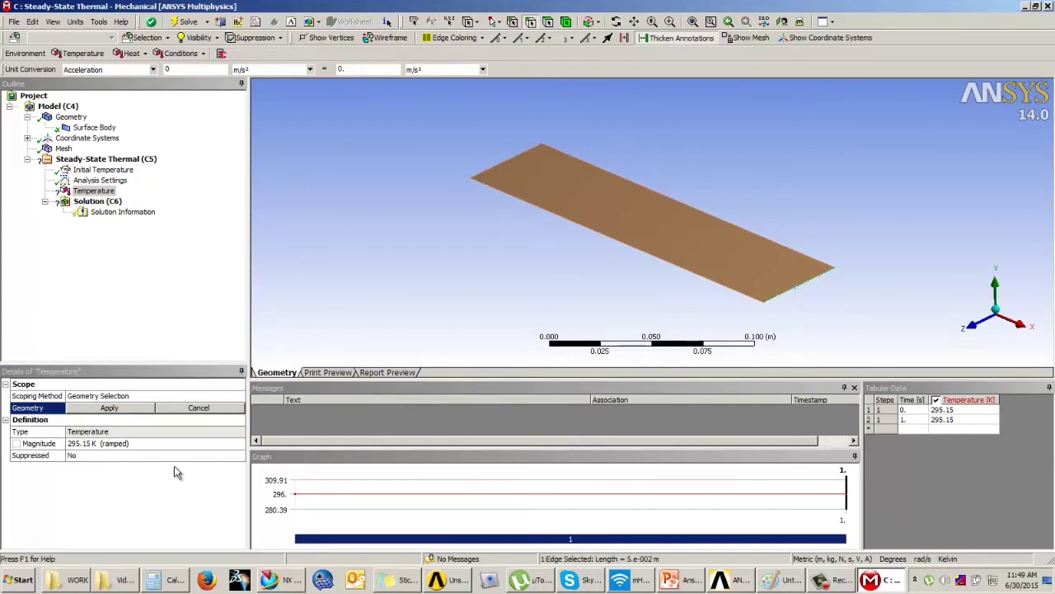
{"action": "left_click", "coordinate": [132, 408]}
Step: Switch the temperature unit to Celsius and set the Temperature load's magnitude to 20 °C
{"action": "left_click", "coordinate": [76, 22]}
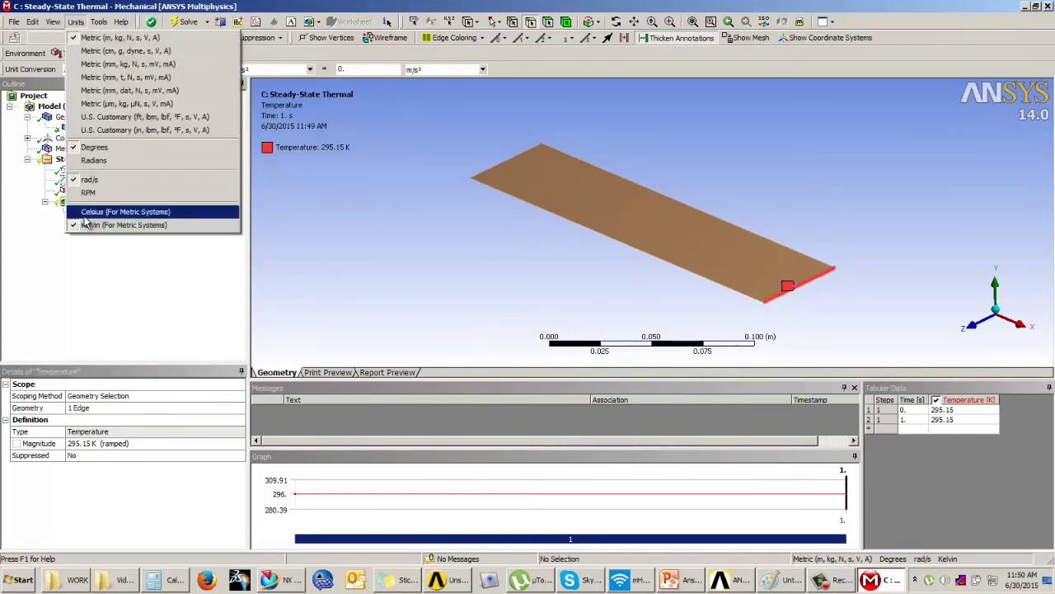
{"action": "left_click", "coordinate": [111, 211]}
{"action": "left_click", "coordinate": [95, 443]}
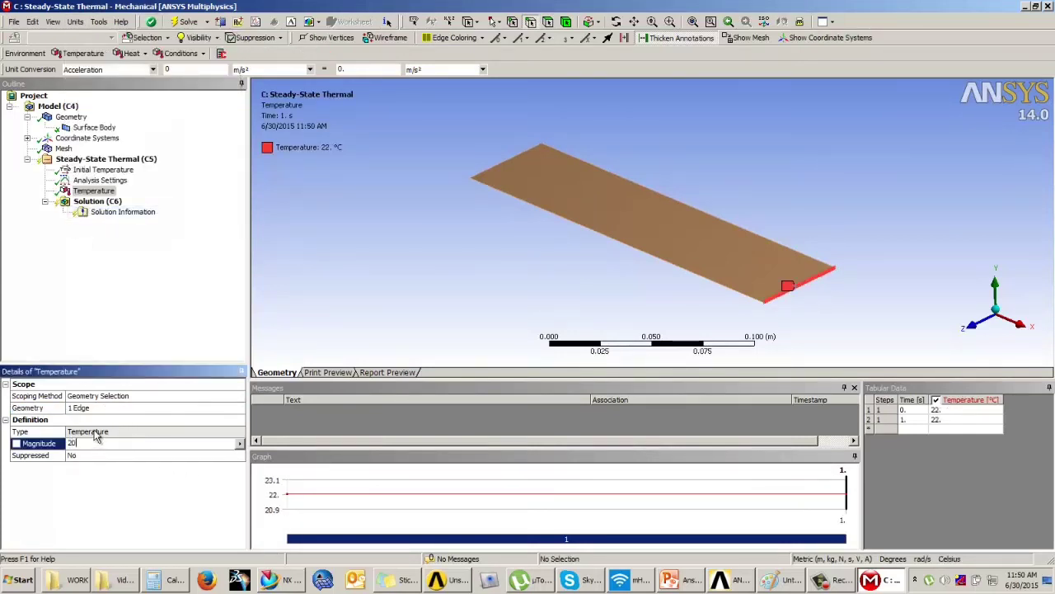
{"action": "key", "text": "Return"}
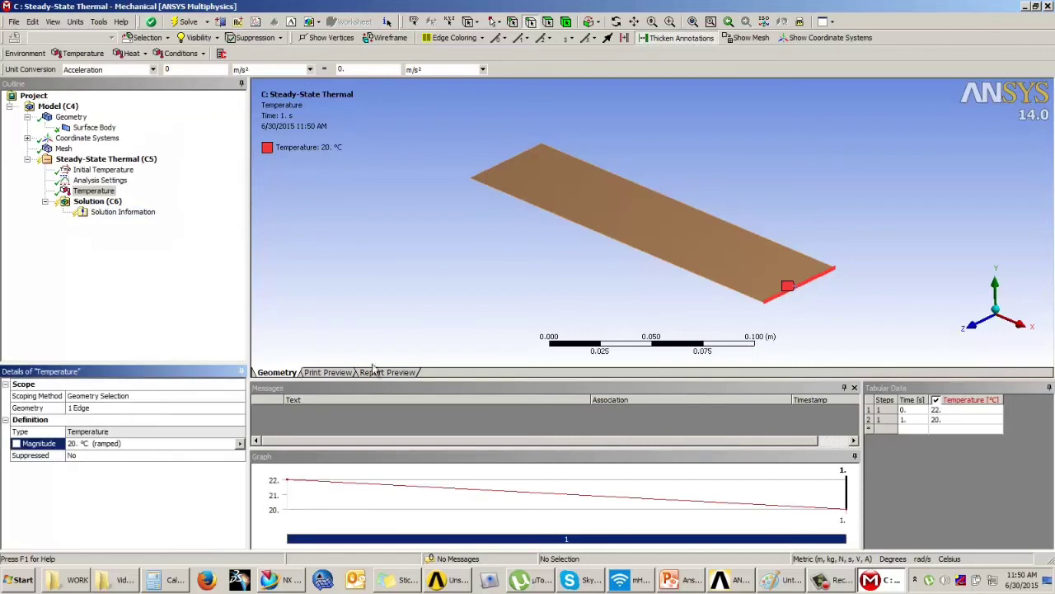
Step: Add a 5 W Heat Flow load on the opposite short edge of the plate and review both thermal loads
{"action": "left_click", "coordinate": [99, 158]}
{"action": "left_click", "coordinate": [238, 52]}
{"action": "left_click", "coordinate": [251, 69]}
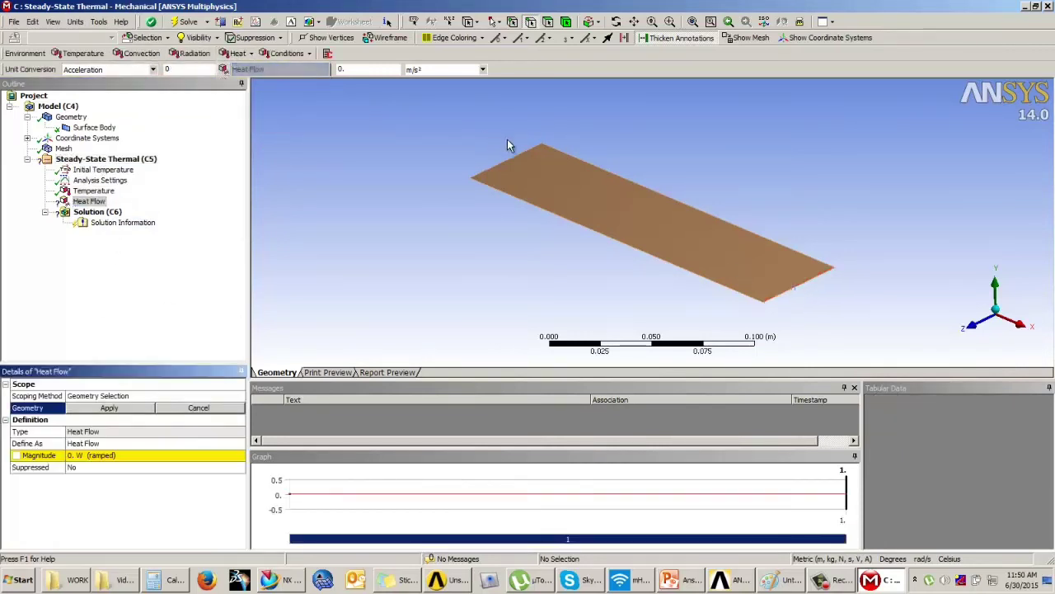
{"action": "left_click", "coordinate": [513, 158]}
{"action": "left_click", "coordinate": [109, 407]}
{"action": "left_click", "coordinate": [107, 456]}
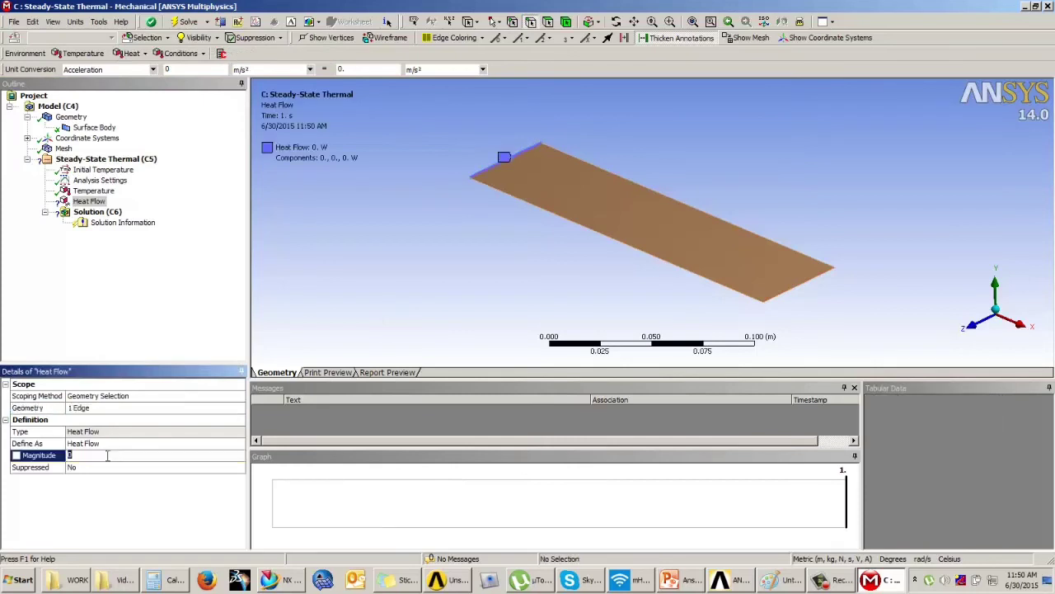
{"action": "key", "text": "Return"}
{"action": "middle_click_drag", "start_coordinate": [437, 256], "coordinate": [465, 214]}
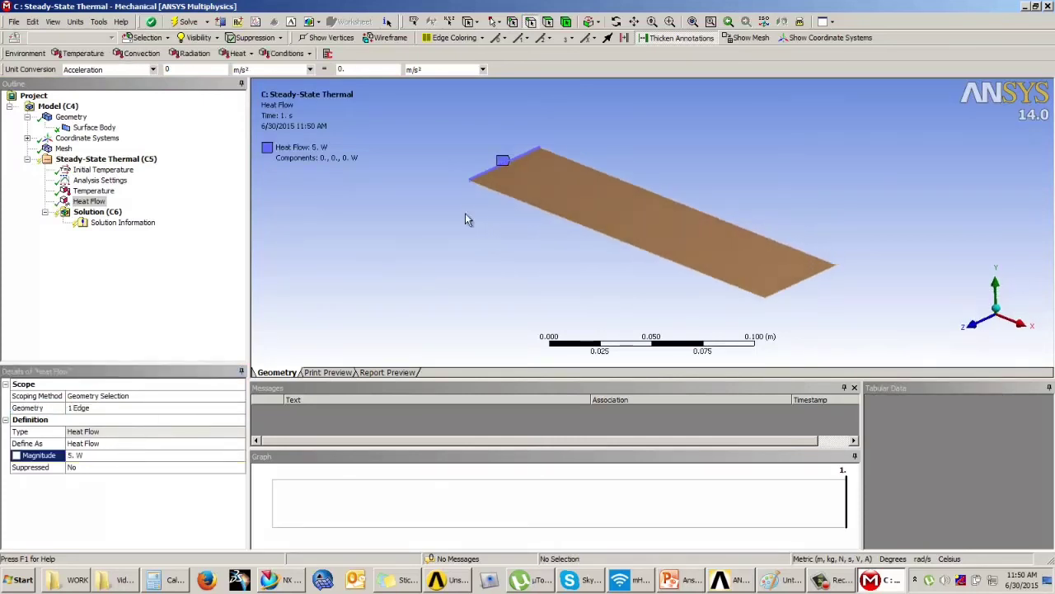
{"action": "left_click", "coordinate": [103, 159]}
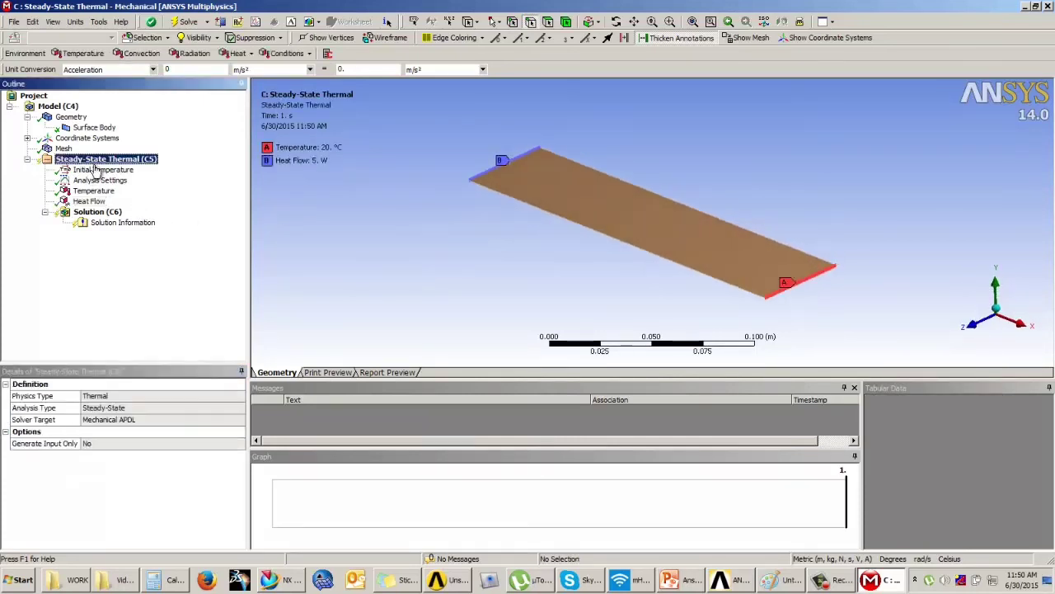
Step: Add Temperature and Total Heat Flux results for all bodies to the solution
{"action": "left_click", "coordinate": [97, 213]}
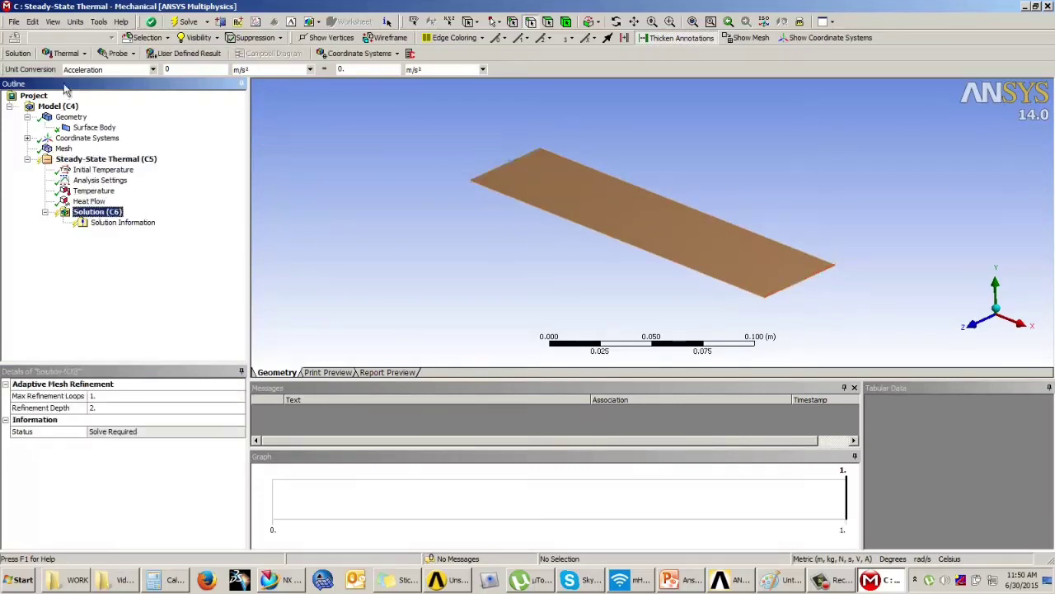
{"action": "left_click", "coordinate": [66, 54]}
{"action": "left_click", "coordinate": [70, 69]}
{"action": "left_click", "coordinate": [66, 54]}
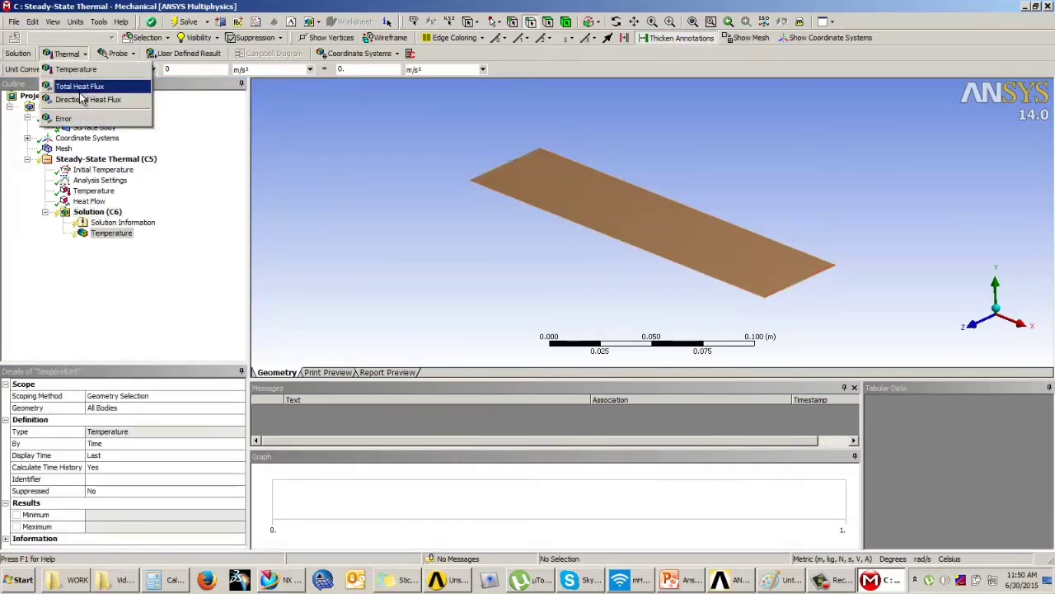
{"action": "left_click", "coordinate": [79, 86]}
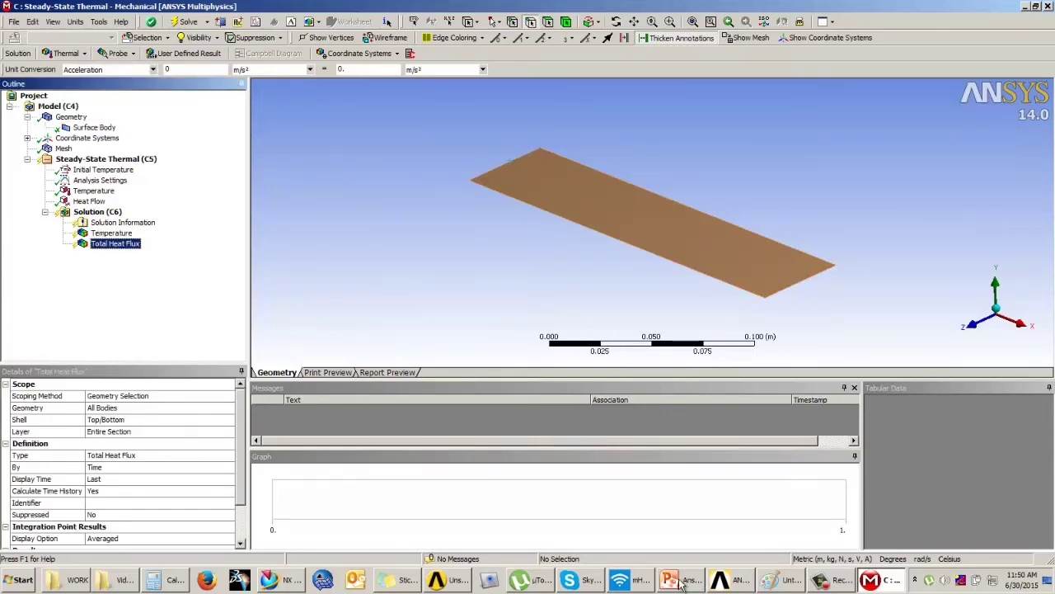
Step: Check the required results in PowerPoint and add a Reaction probe to the solution, using the Temperature load as its boundary condition
{"action": "left_click", "coordinate": [681, 581]}
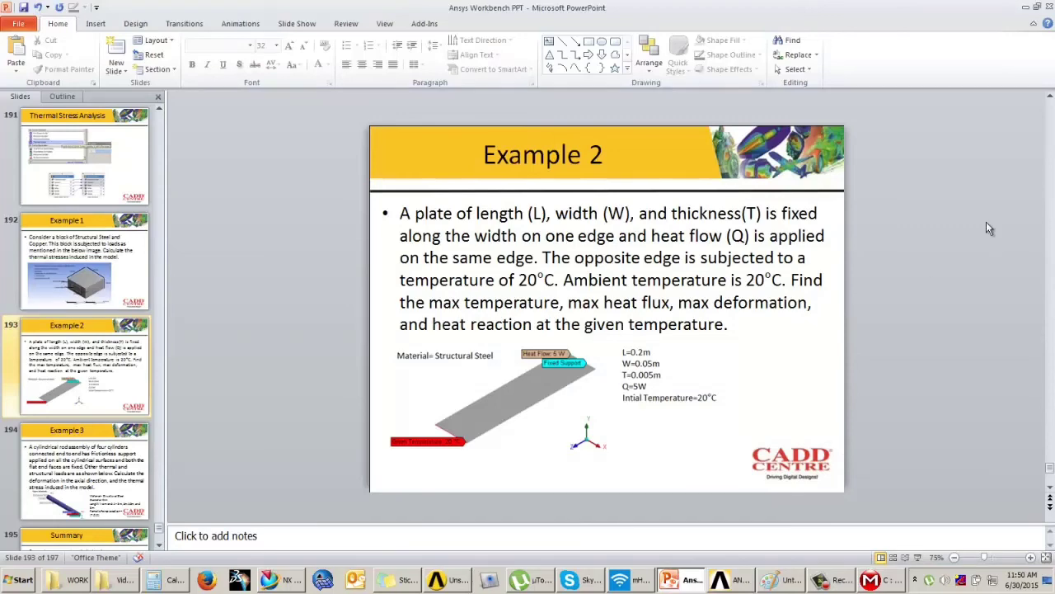
{"action": "left_click", "coordinate": [1024, 6]}
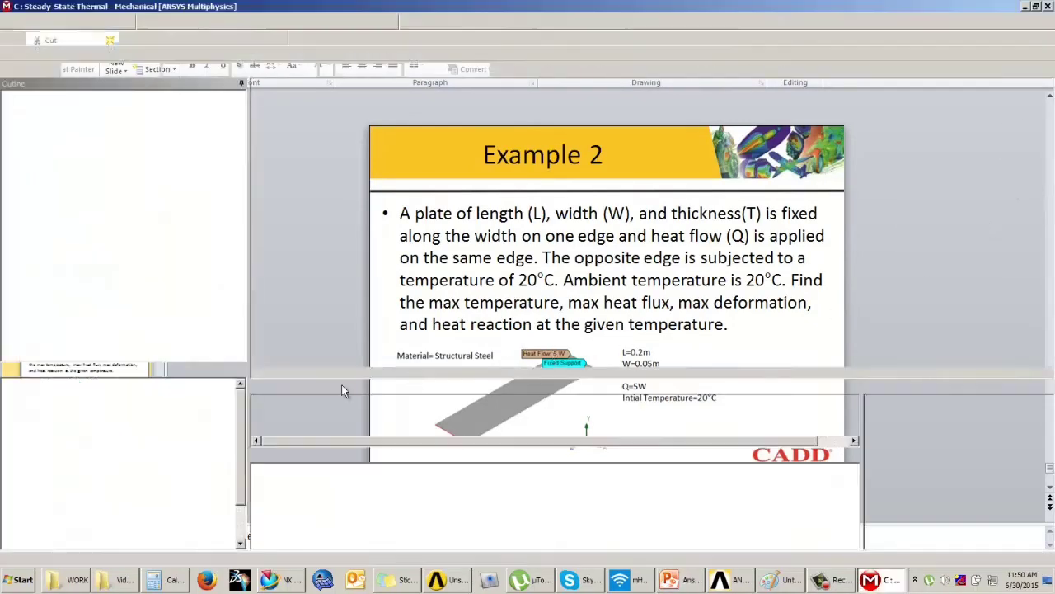
{"action": "left_click", "coordinate": [97, 212]}
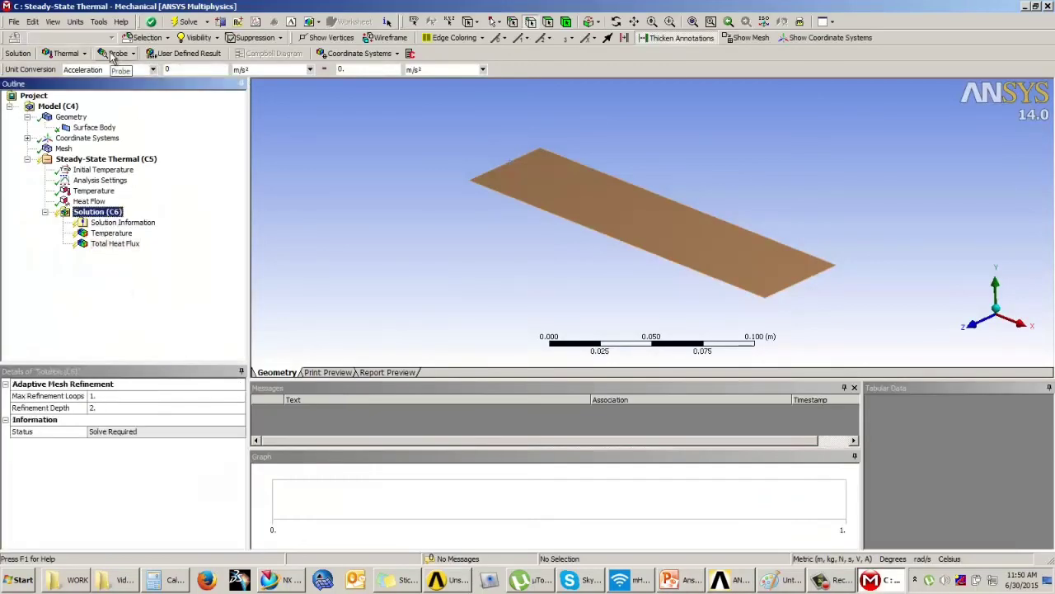
{"action": "left_click", "coordinate": [113, 53]}
{"action": "left_click", "coordinate": [123, 87]}
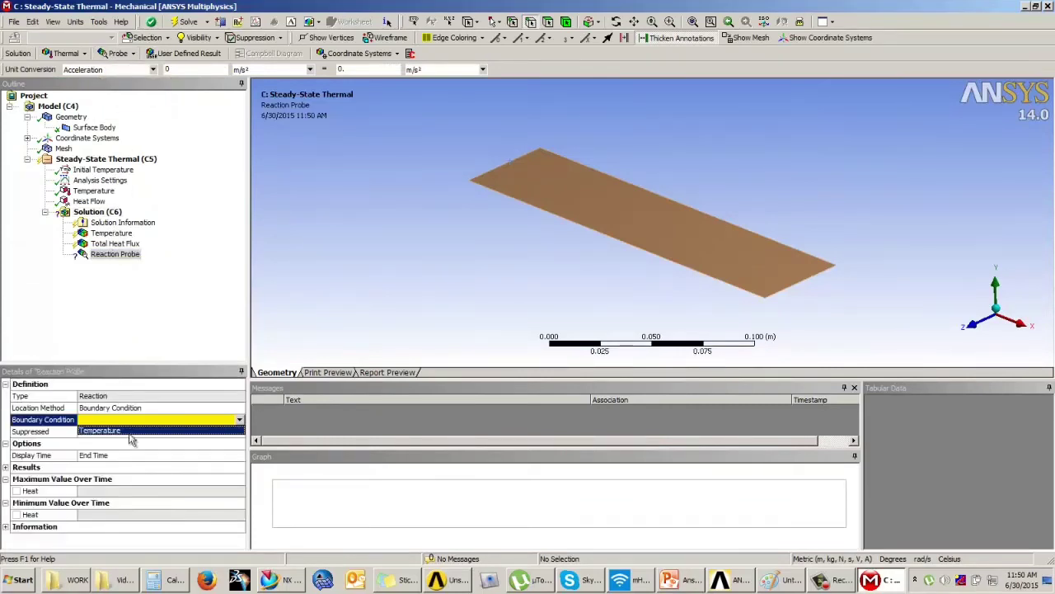
{"action": "left_click", "coordinate": [106, 430]}
Step: Solve the steady-state thermal analysis
{"action": "left_click", "coordinate": [89, 201]}
{"action": "left_click", "coordinate": [98, 212]}
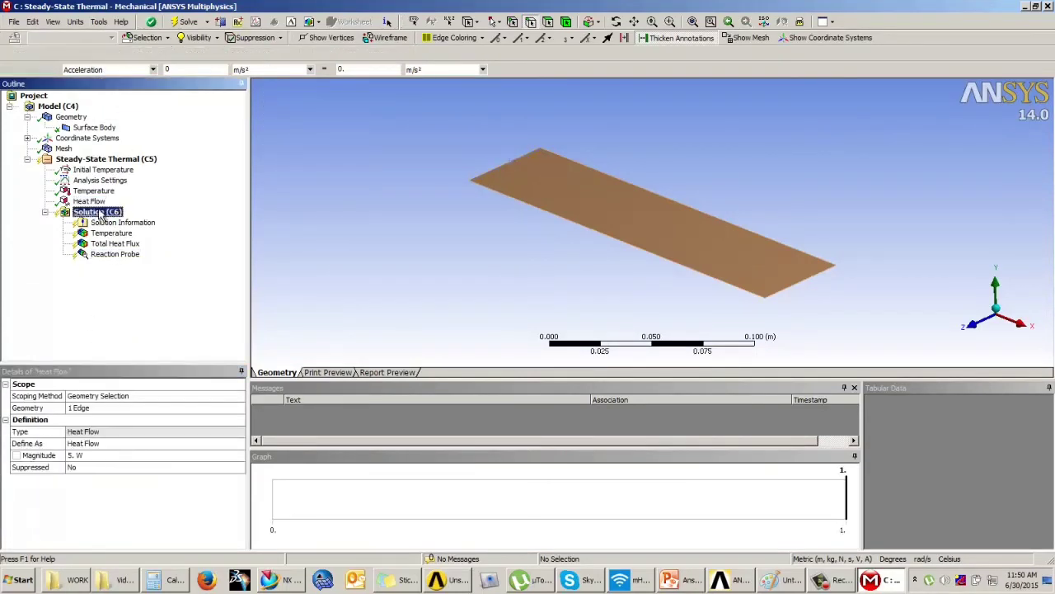
{"action": "right_click", "coordinate": [99, 214]}
{"action": "left_click", "coordinate": [117, 236]}
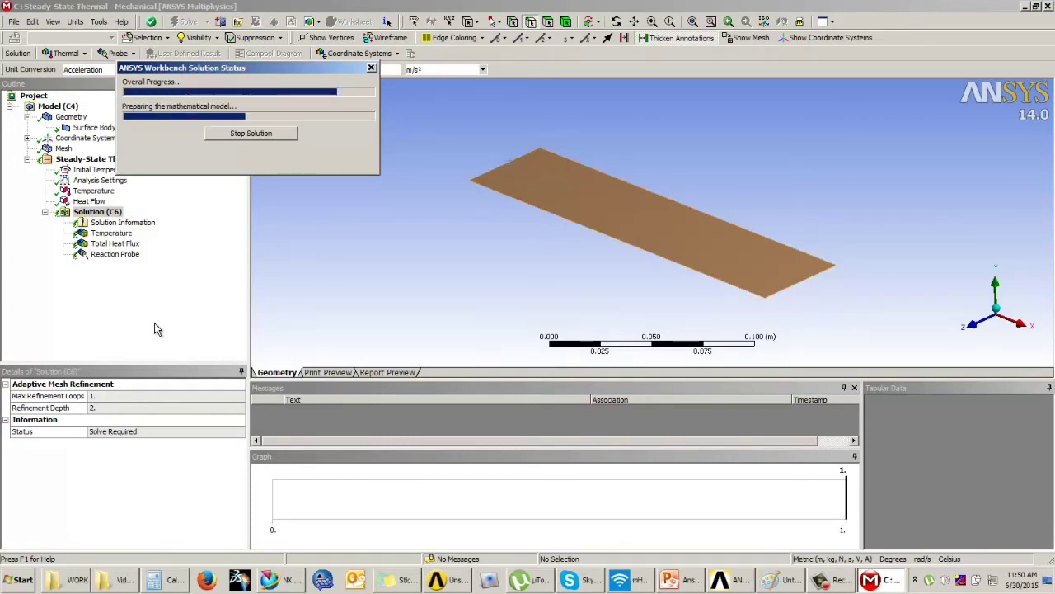
Step: Review the temperature, total heat flux and reaction probe results on the plate, and close Mechanical
{"action": "left_click", "coordinate": [112, 232]}
{"action": "middle_click_drag", "start_coordinate": [577, 248], "coordinate": [520, 231]}
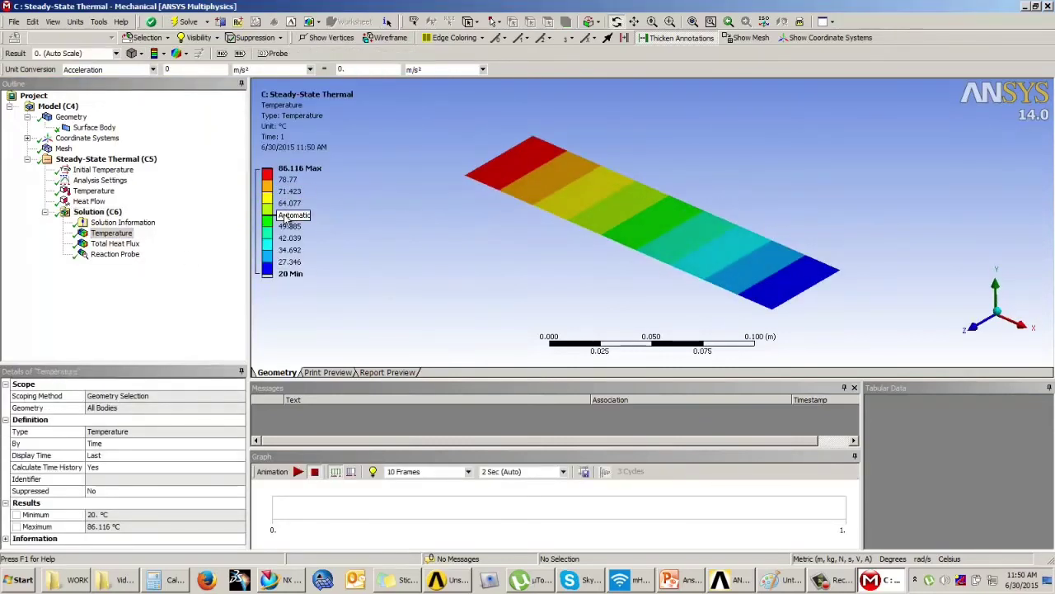
{"action": "left_click", "coordinate": [114, 243]}
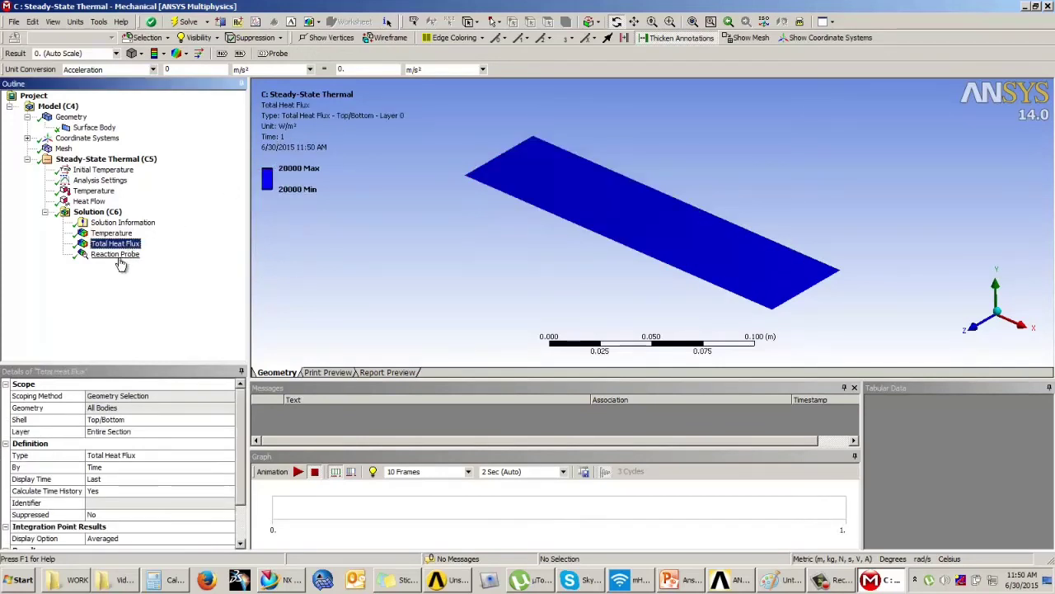
{"action": "left_click", "coordinate": [115, 254]}
{"action": "middle_click_drag", "start_coordinate": [507, 222], "coordinate": [560, 256]}
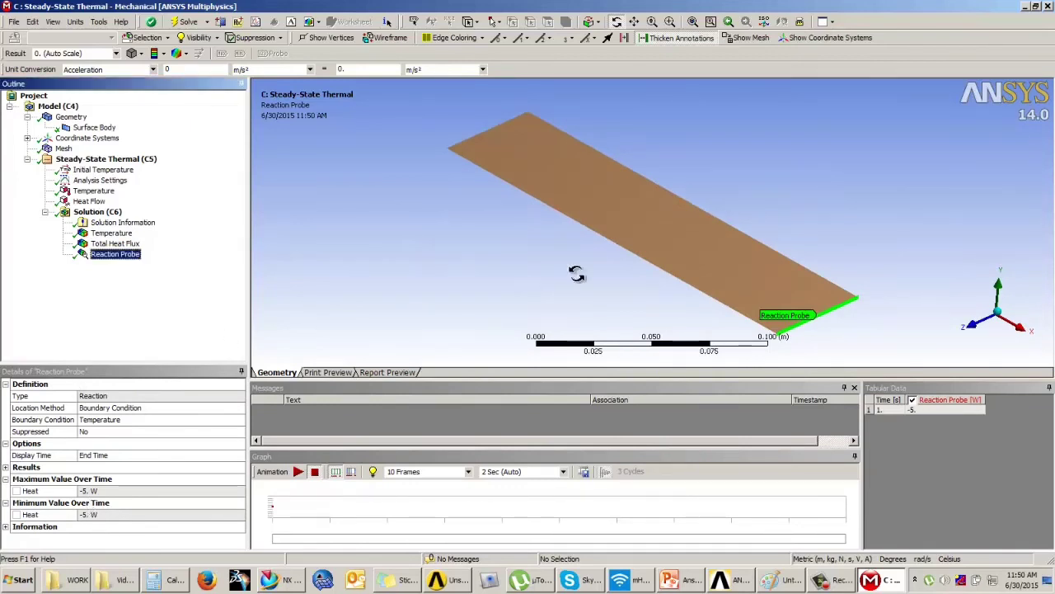
{"action": "middle_click_drag", "start_coordinate": [574, 274], "coordinate": [611, 260]}
{"action": "left_click_drag", "start_coordinate": [435, 293], "coordinate": [476, 289]}
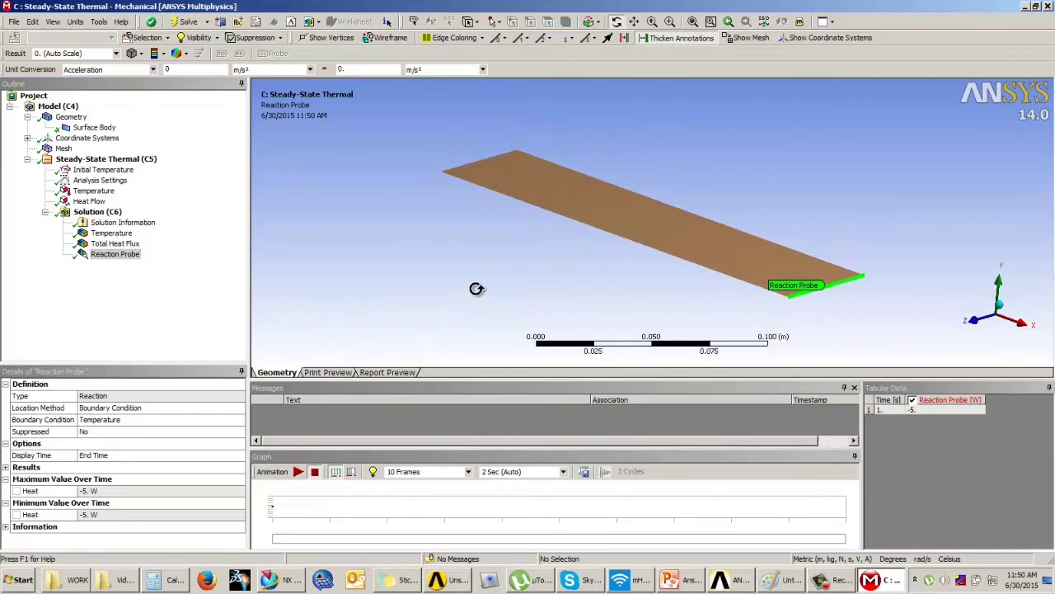
{"action": "left_click_drag", "start_coordinate": [652, 200], "coordinate": [840, 195]}
{"action": "left_click", "coordinate": [1048, 5]}
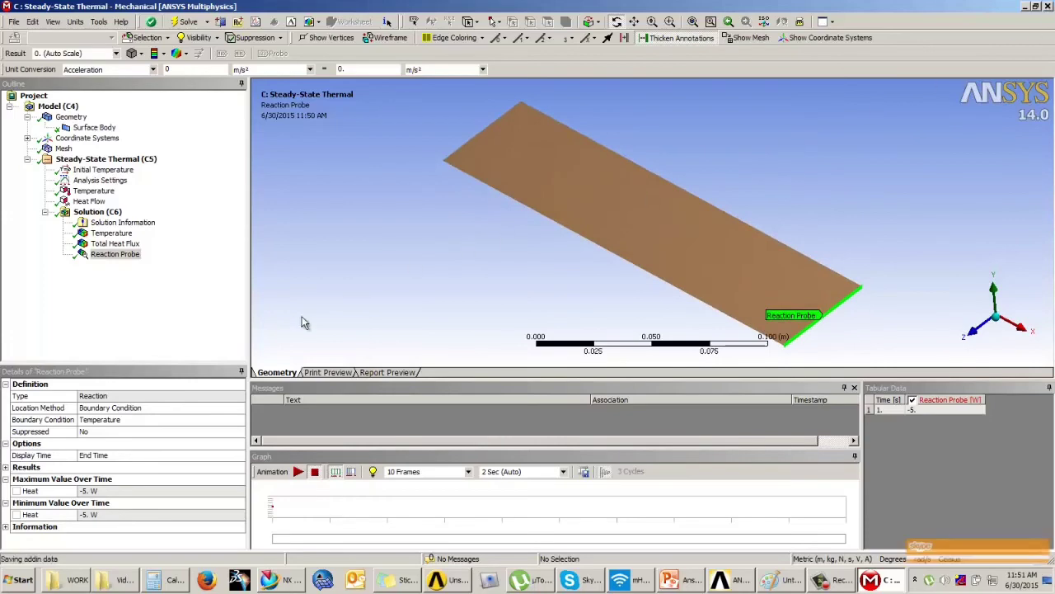
Step: Add a Static Structural system linked to the second Steady-State Thermal system's solution and open its model in Mechanical
{"action": "left_click_drag", "start_coordinate": [48, 210], "coordinate": [74, 223]}
{"action": "left_click_drag", "start_coordinate": [237, 286], "coordinate": [303, 306]}
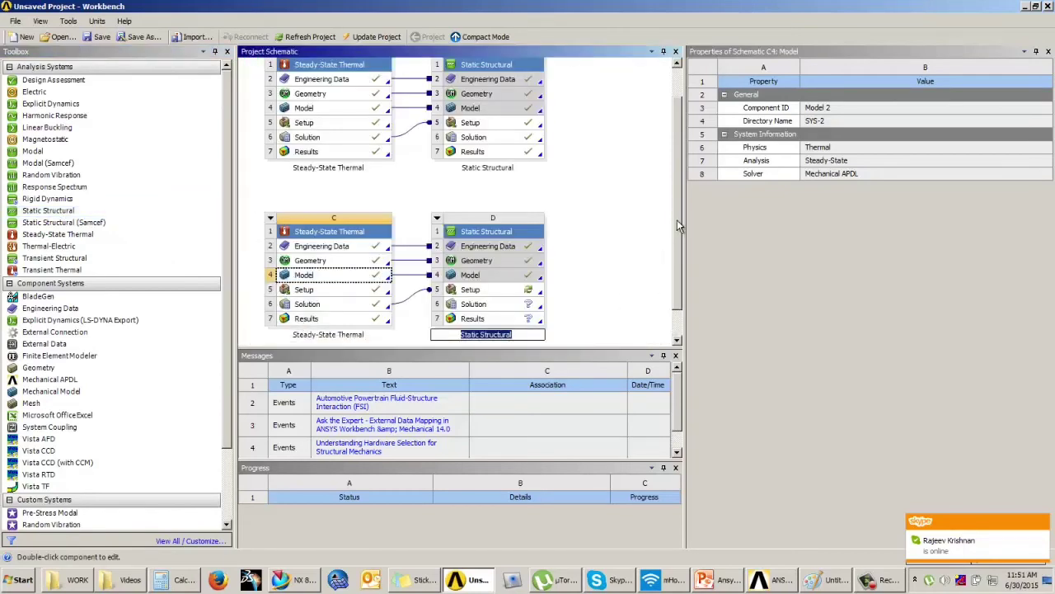
{"action": "left_click_drag", "start_coordinate": [677, 220], "coordinate": [676, 268]}
{"action": "left_click", "coordinate": [656, 292]}
{"action": "double_click", "coordinate": [514, 258]}
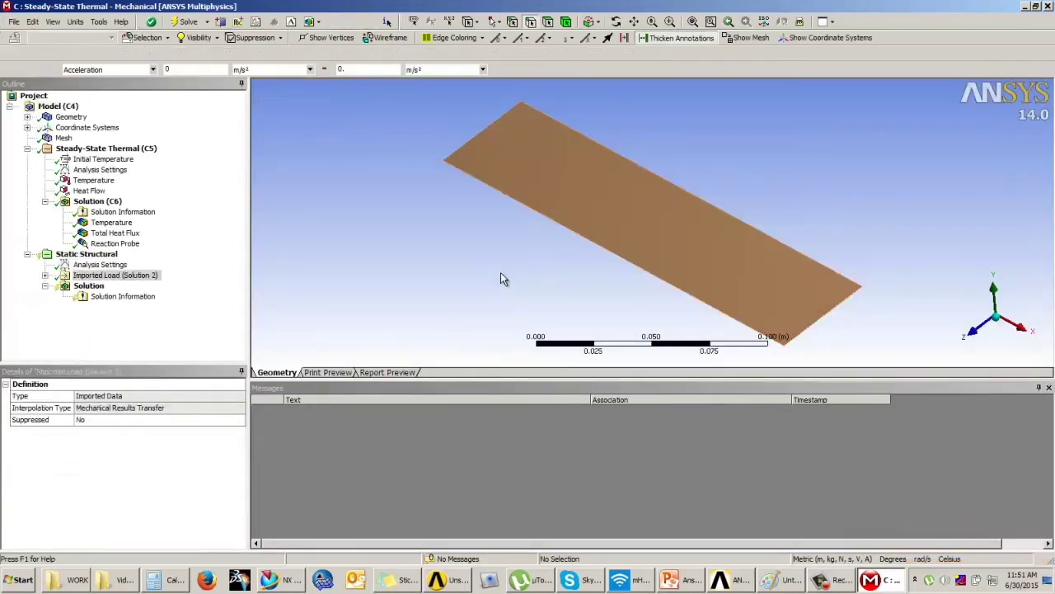
{"action": "middle_click_drag", "start_coordinate": [500, 275], "coordinate": [685, 248]}
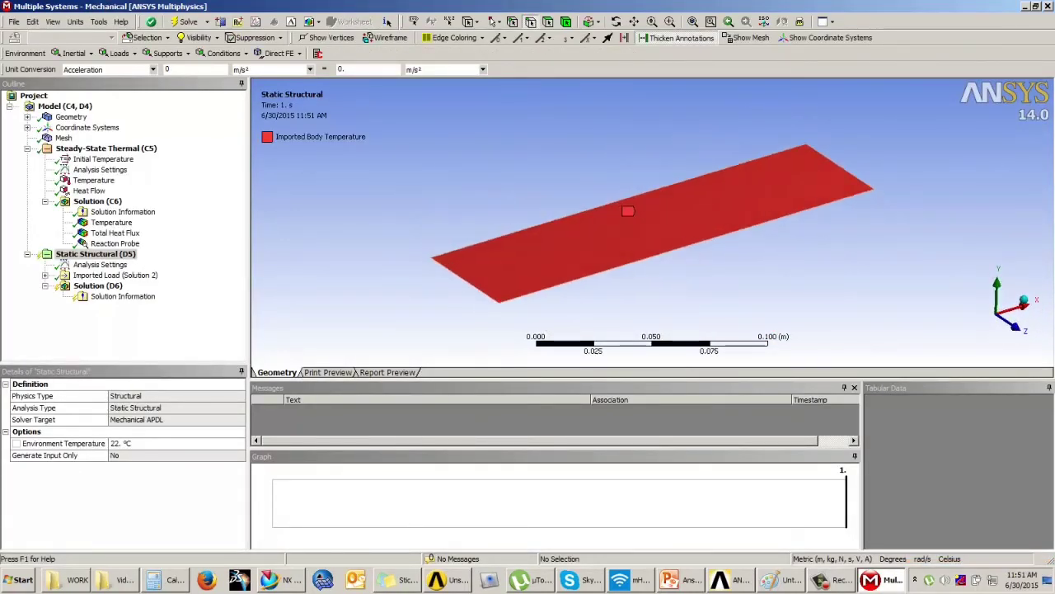
Step: Check the support in the Example 2 slide and apply a Fixed Support to the plate's short edge that carries the heat flow
{"action": "left_click", "coordinate": [688, 584]}
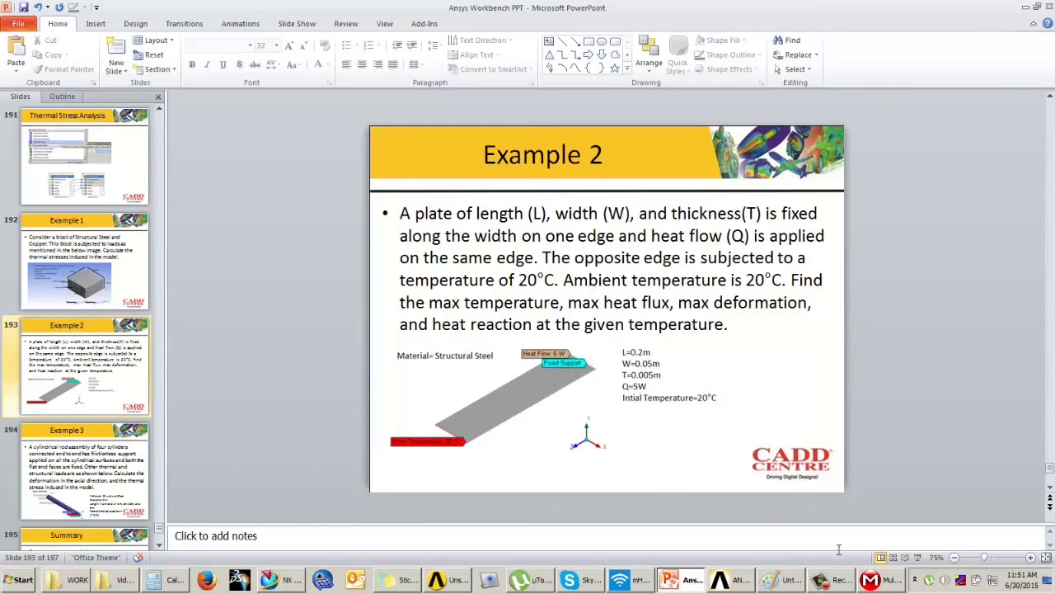
{"action": "left_click", "coordinate": [882, 580]}
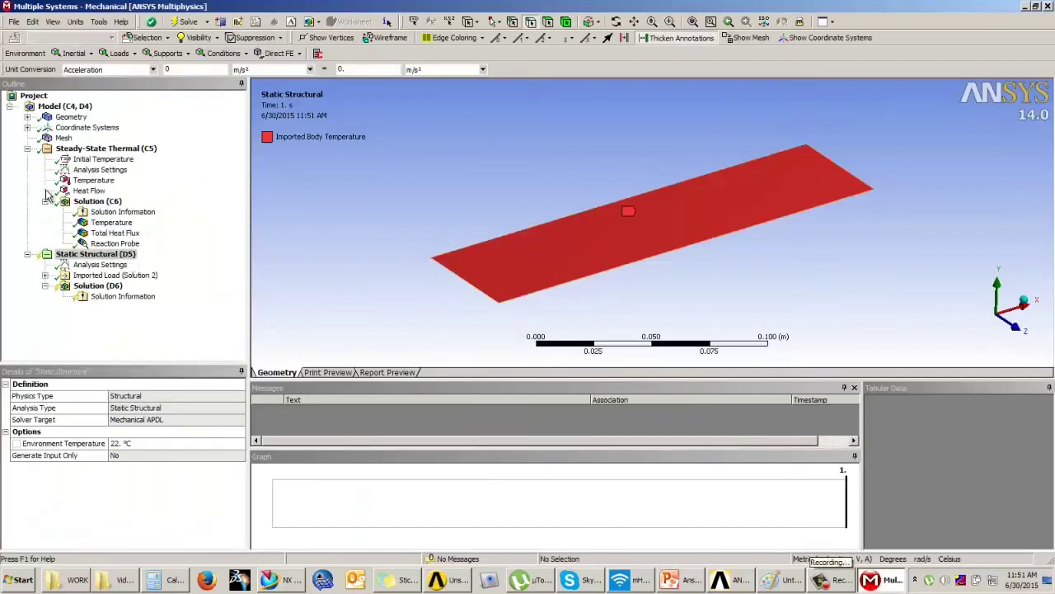
{"action": "left_click", "coordinate": [86, 191]}
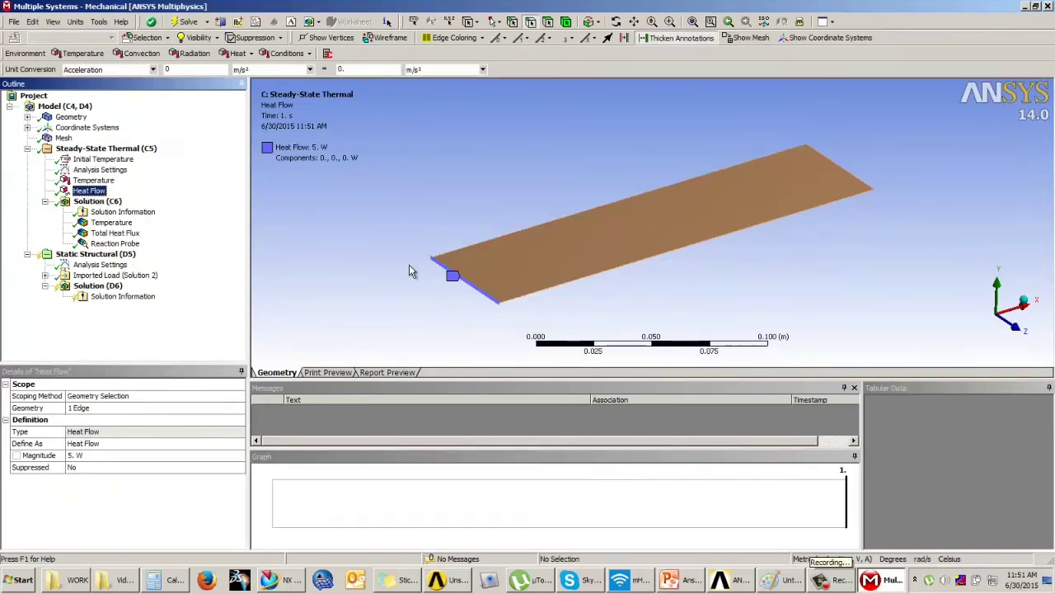
{"action": "left_click", "coordinate": [95, 255]}
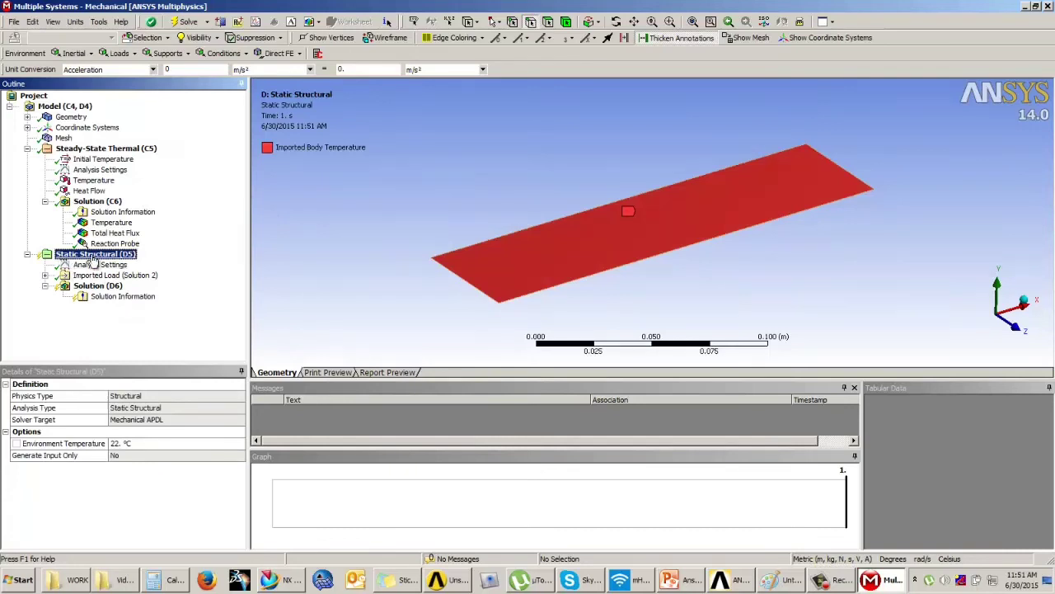
{"action": "left_click", "coordinate": [167, 53]}
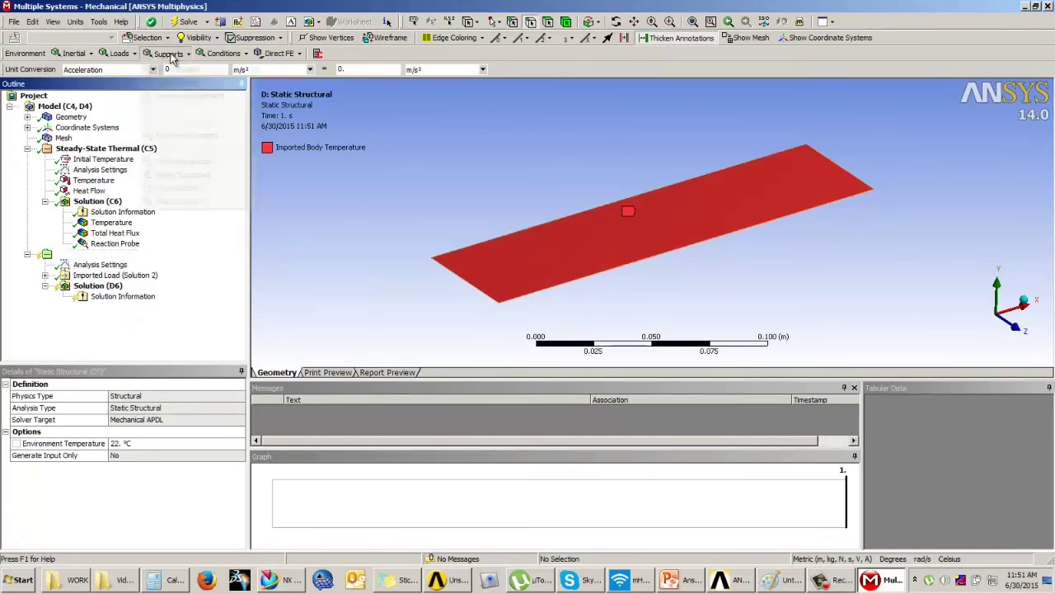
{"action": "left_click", "coordinate": [177, 69]}
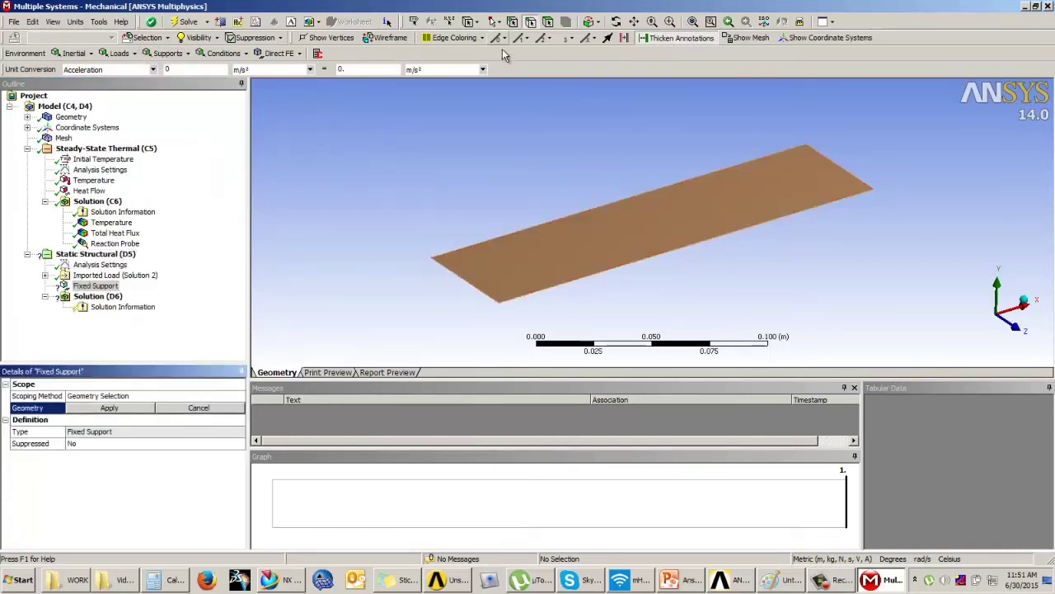
{"action": "left_click", "coordinate": [459, 275]}
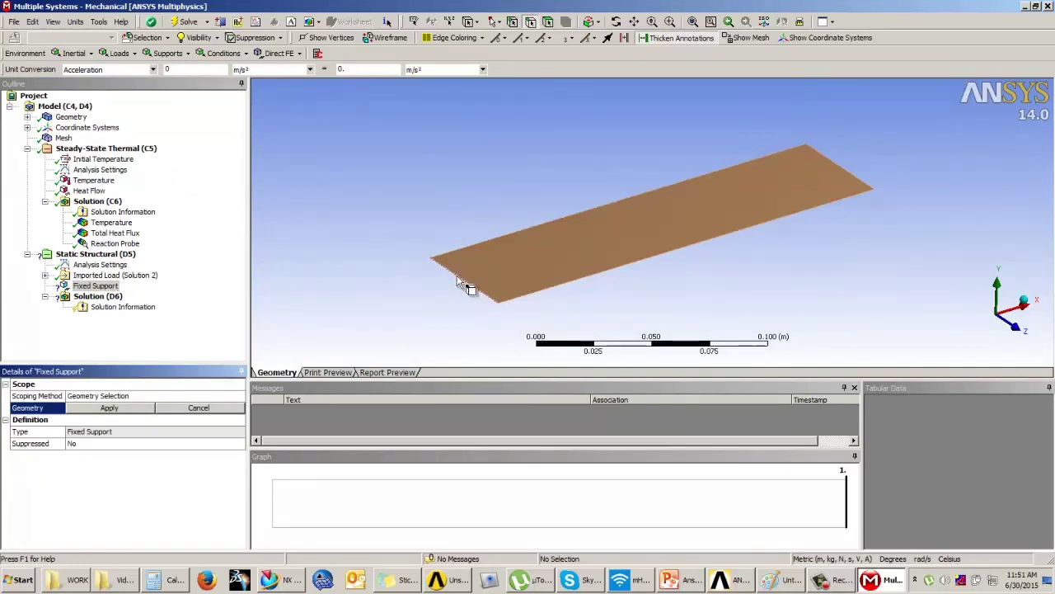
{"action": "left_click", "coordinate": [115, 406]}
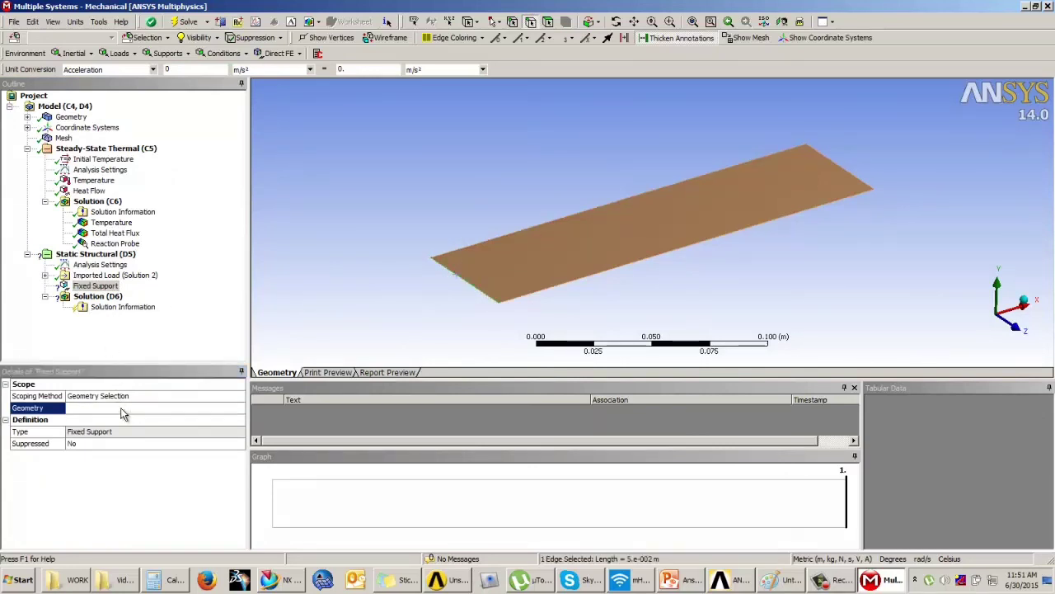
Step: Add Total Deformation and Equivalent (von-Mises) Stress results to the Static Structural solution and solve it
{"action": "left_click", "coordinate": [97, 296]}
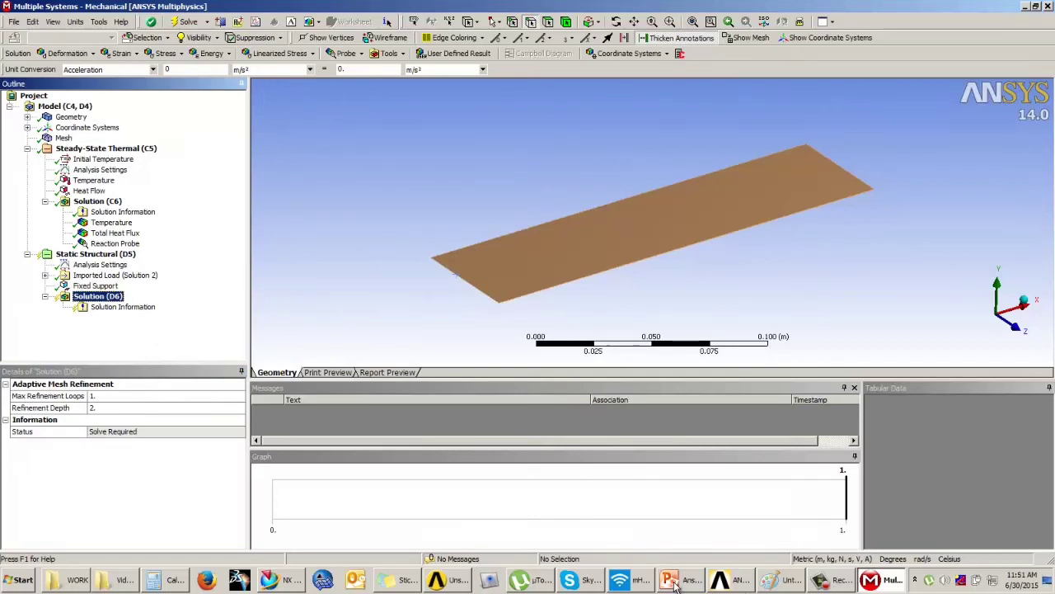
{"action": "left_click", "coordinate": [671, 580]}
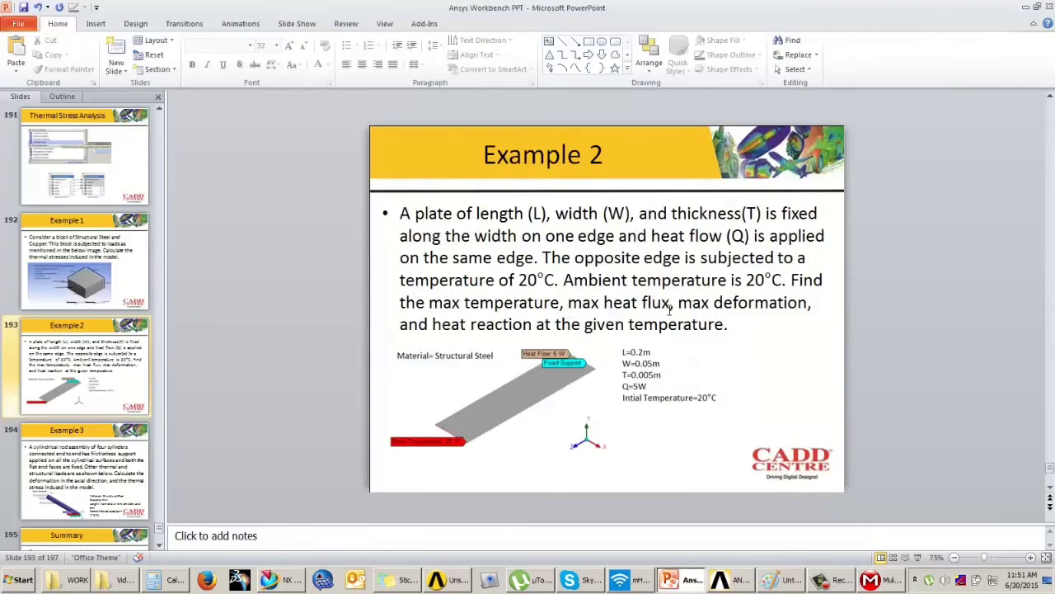
{"action": "left_click", "coordinate": [871, 581]}
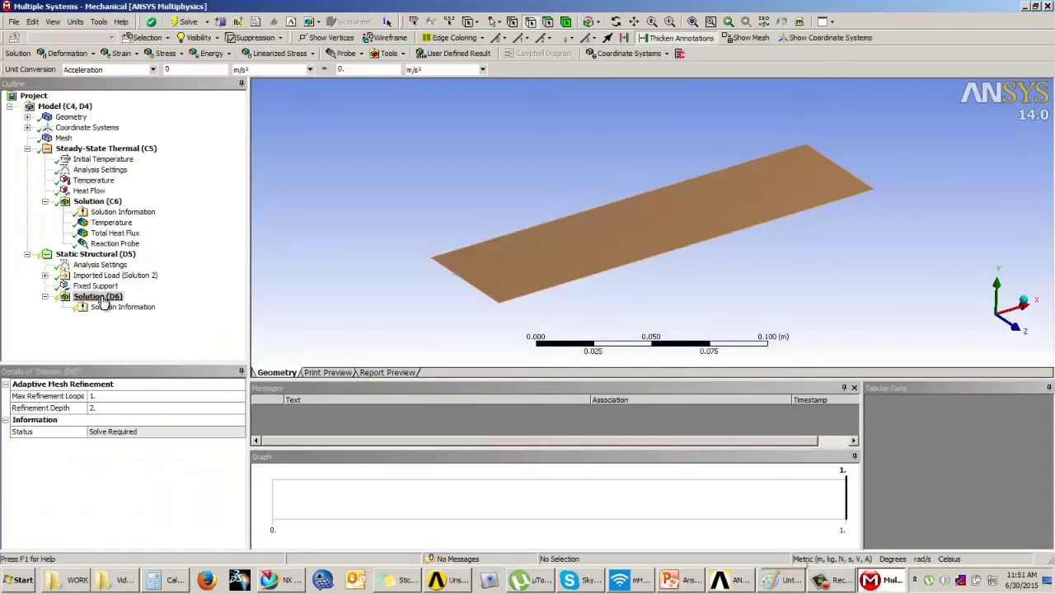
{"action": "left_click", "coordinate": [67, 52]}
{"action": "left_click", "coordinate": [59, 65]}
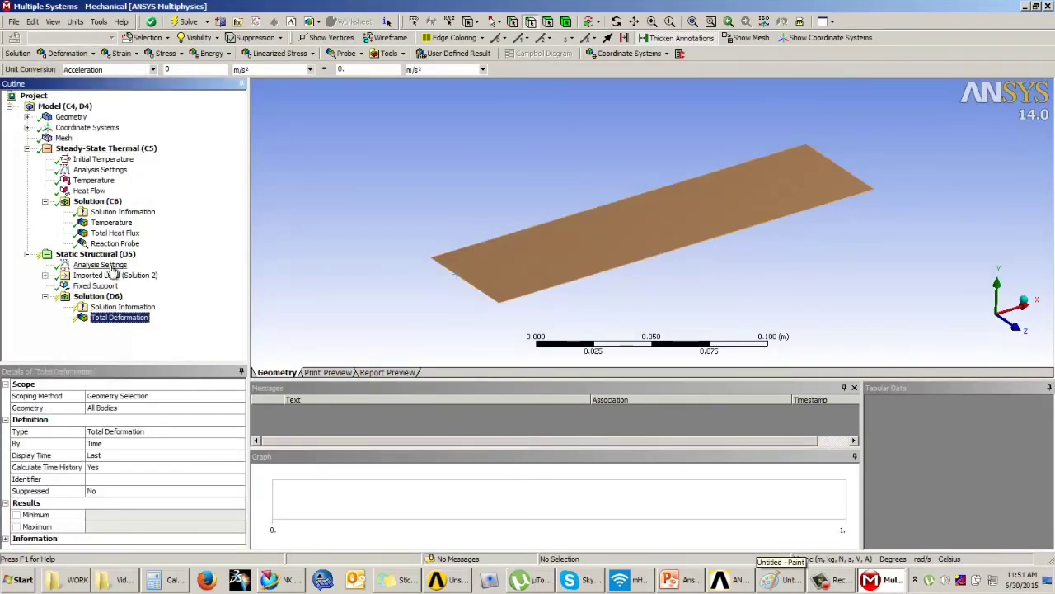
{"action": "left_click", "coordinate": [100, 298]}
{"action": "left_click", "coordinate": [164, 53]}
{"action": "left_click", "coordinate": [178, 70]}
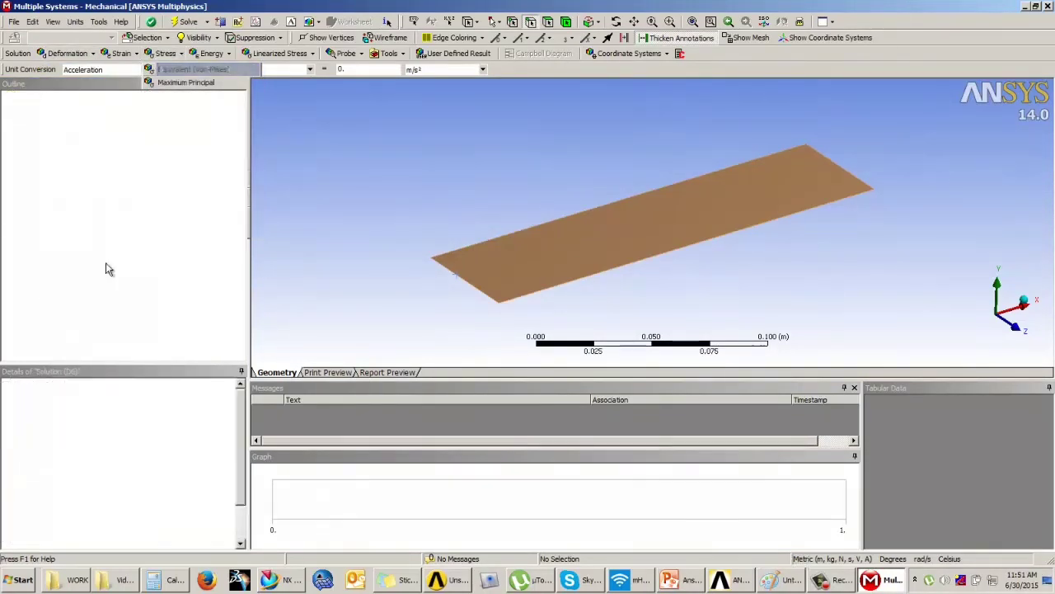
{"action": "right_click", "coordinate": [95, 302]}
{"action": "left_click", "coordinate": [115, 320]}
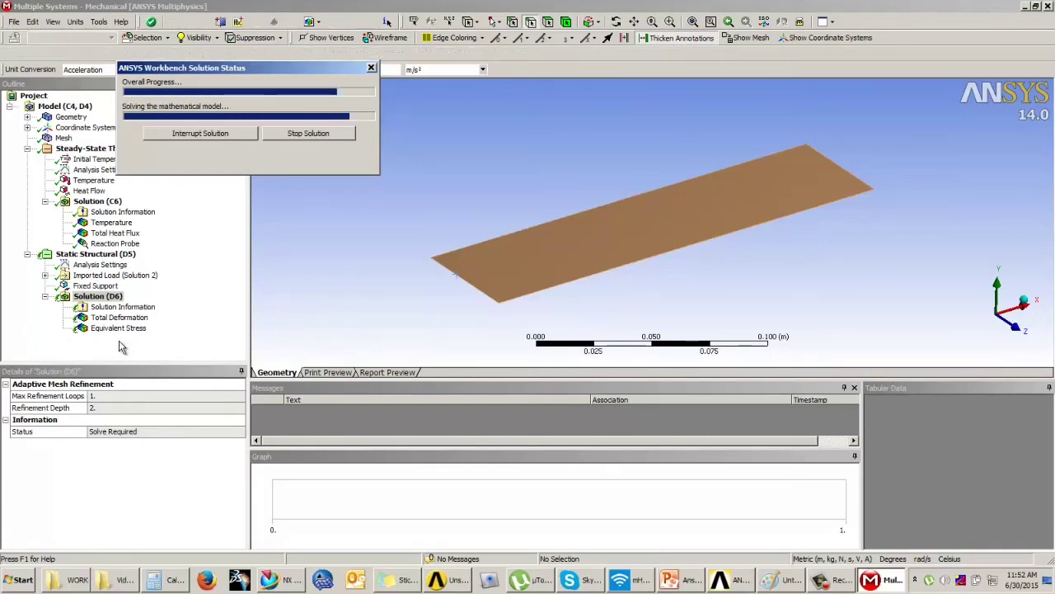
Step: Display the plate's total deformation and switch the units to Metric (mm, kg, N, s, mV, mA)
{"action": "left_click", "coordinate": [119, 318]}
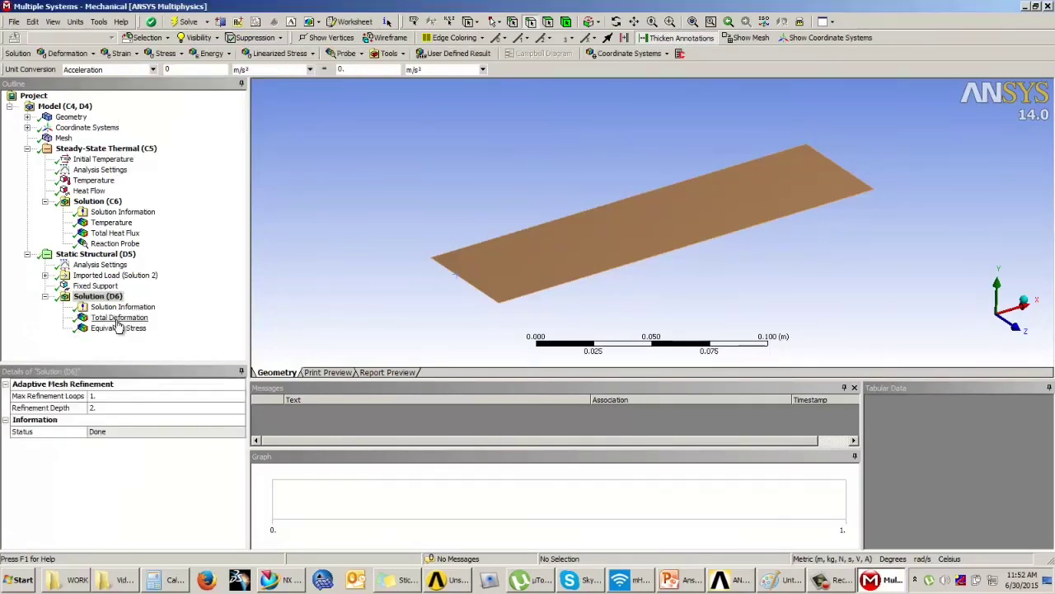
{"action": "left_click_drag", "start_coordinate": [363, 255], "coordinate": [548, 249]}
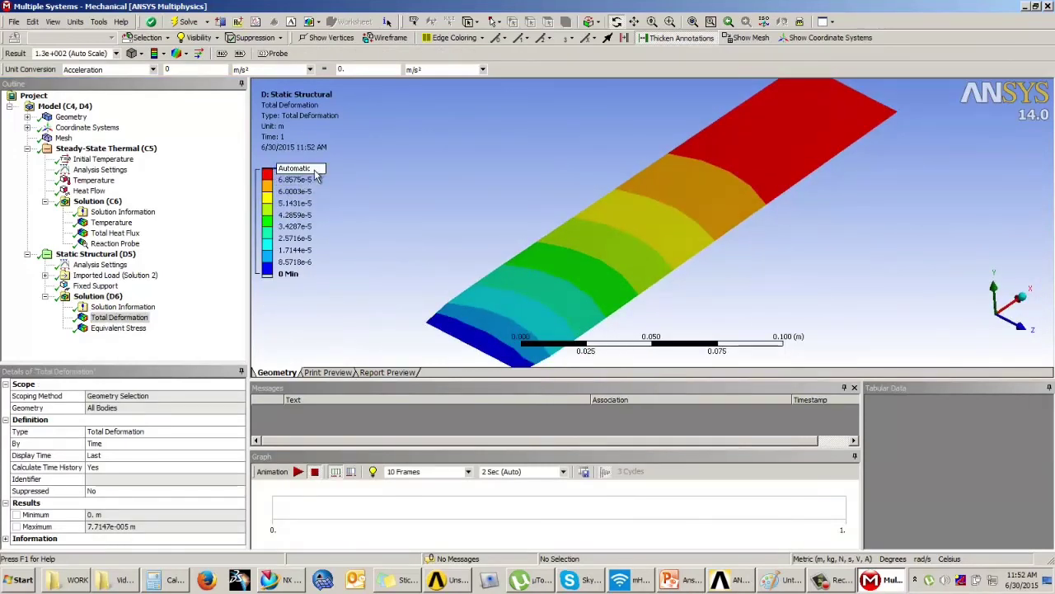
{"action": "left_click", "coordinate": [75, 21]}
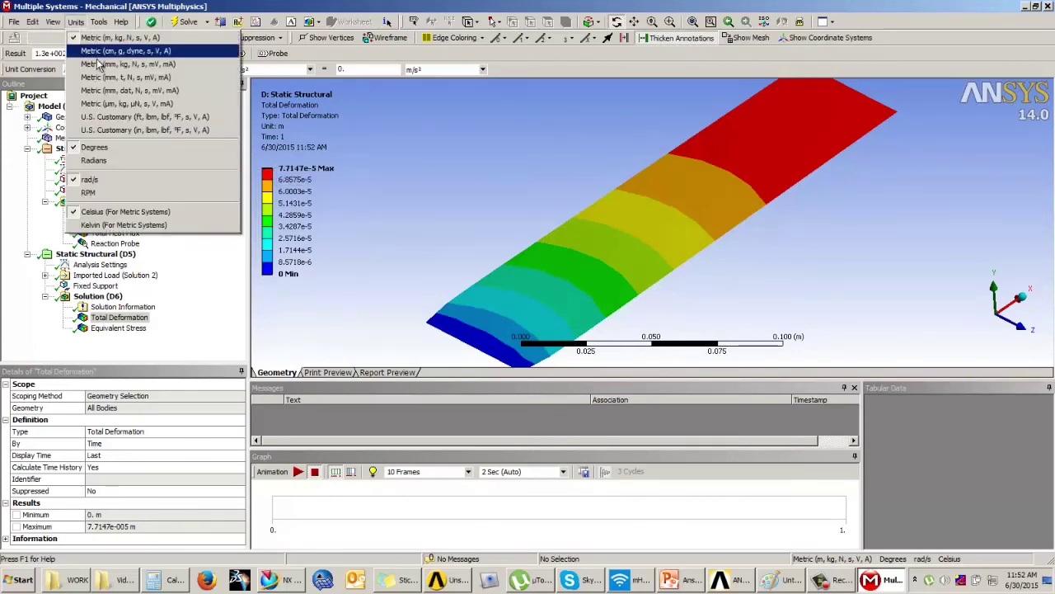
{"action": "left_click", "coordinate": [105, 69]}
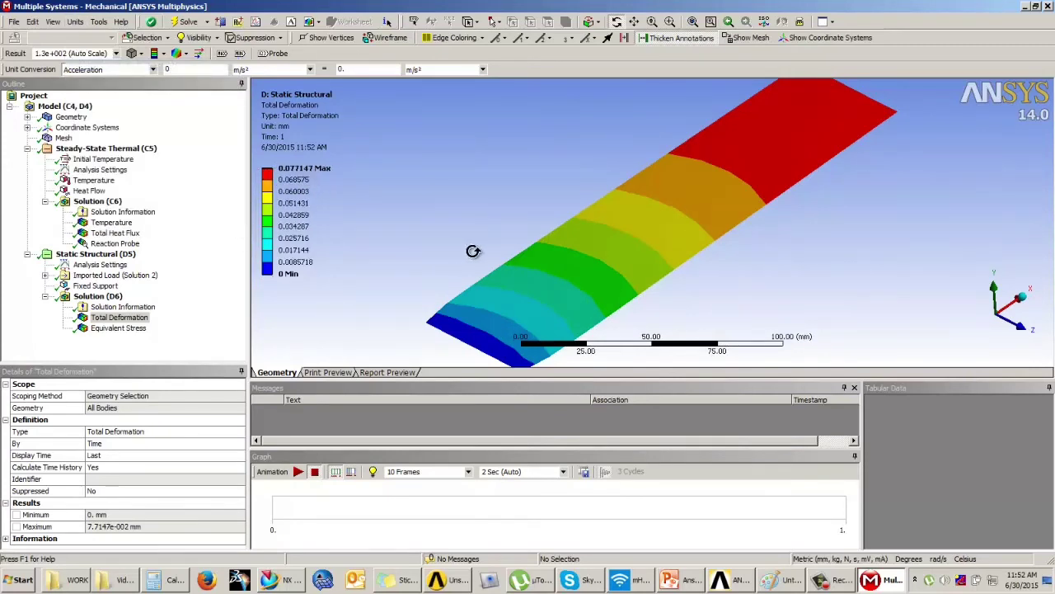
{"action": "left_click_drag", "start_coordinate": [471, 247], "coordinate": [541, 231]}
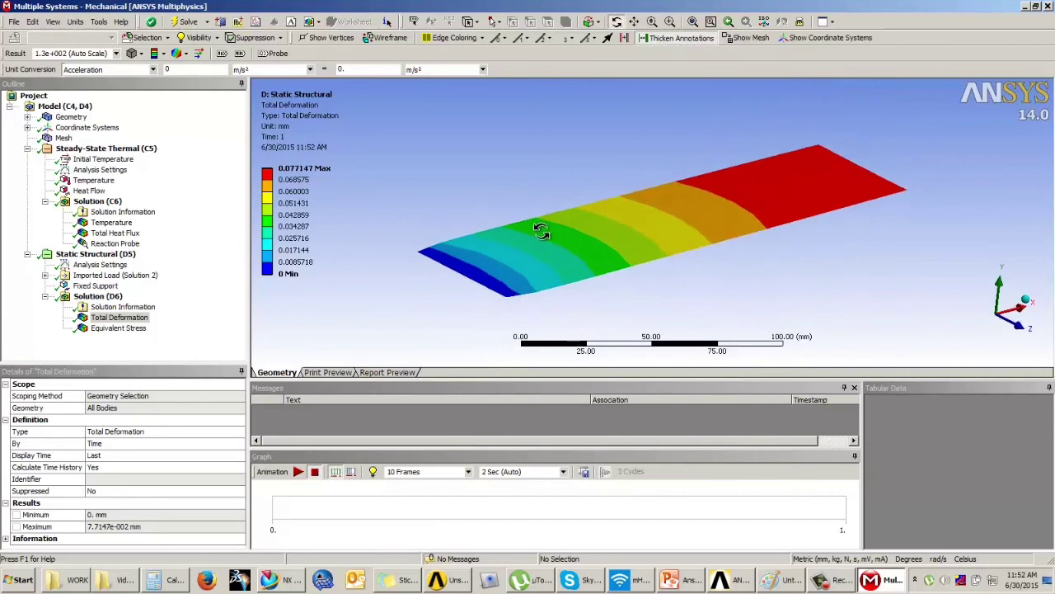
{"action": "left_click_drag", "start_coordinate": [494, 270], "coordinate": [409, 275]}
Step: Display the plate's equivalent stress, play and stop its animation, and examine the stress distribution at the fixed edge
{"action": "left_click", "coordinate": [128, 328]}
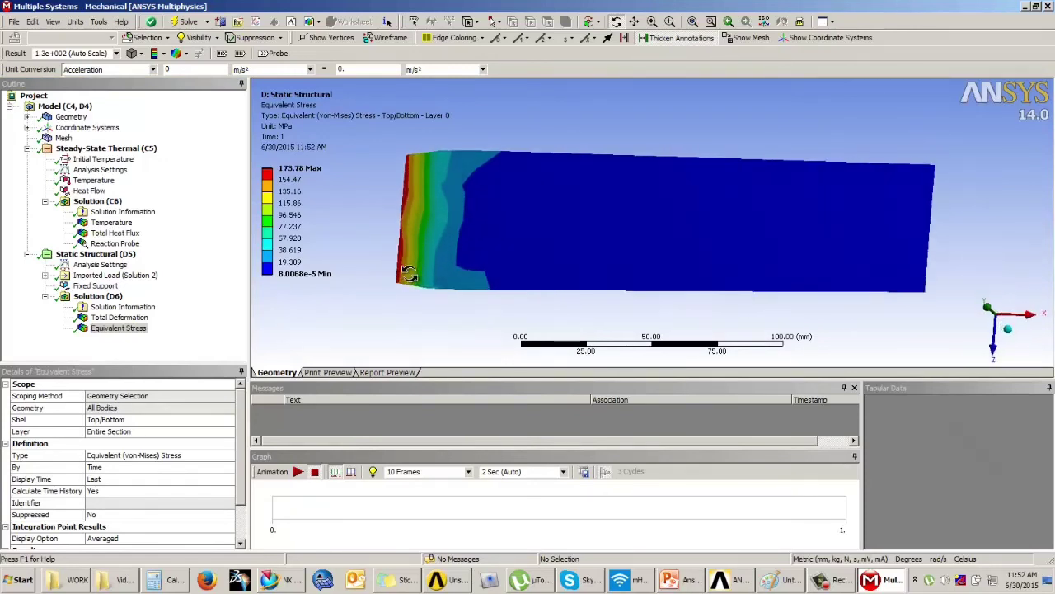
{"action": "left_click", "coordinate": [298, 471]}
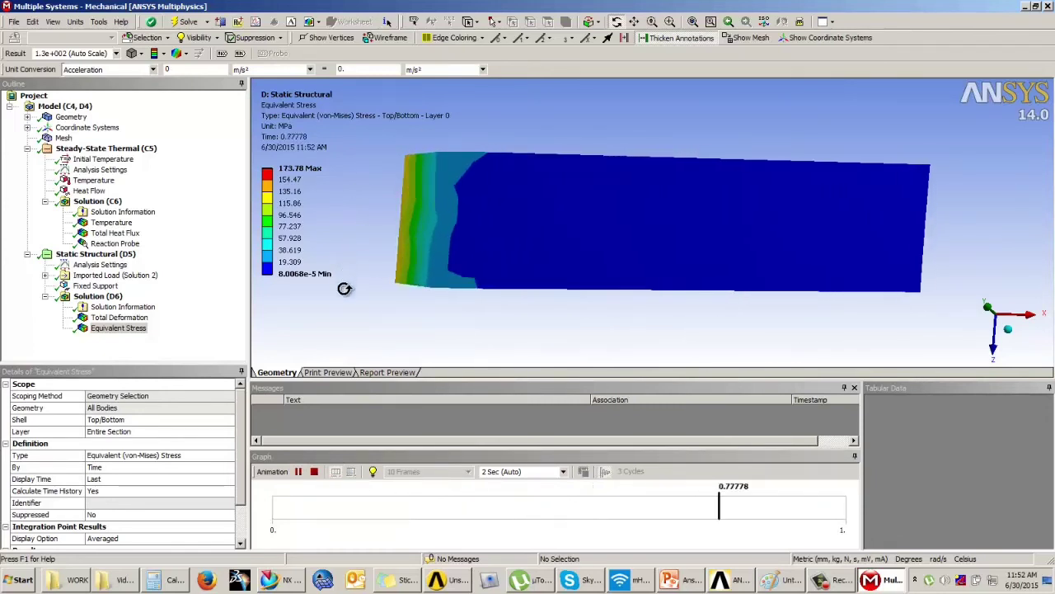
{"action": "left_click", "coordinate": [315, 473]}
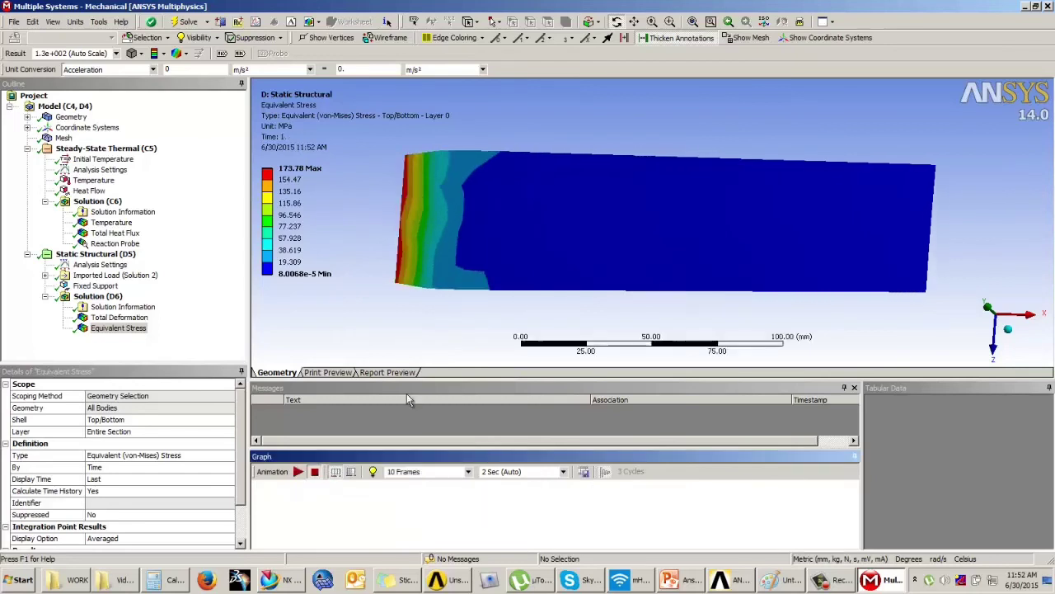
{"action": "mouse_move", "coordinate": [528, 273]}
{"action": "left_mouse_down"}
{"action": "mouse_move", "coordinate": [549, 253]}
{"action": "mouse_move", "coordinate": [520, 236]}
{"action": "mouse_move", "coordinate": [644, 236]}
{"action": "mouse_move", "coordinate": [648, 254]}
{"action": "mouse_move", "coordinate": [658, 252]}
{"action": "mouse_move", "coordinate": [494, 278]}
{"action": "left_mouse_up"}
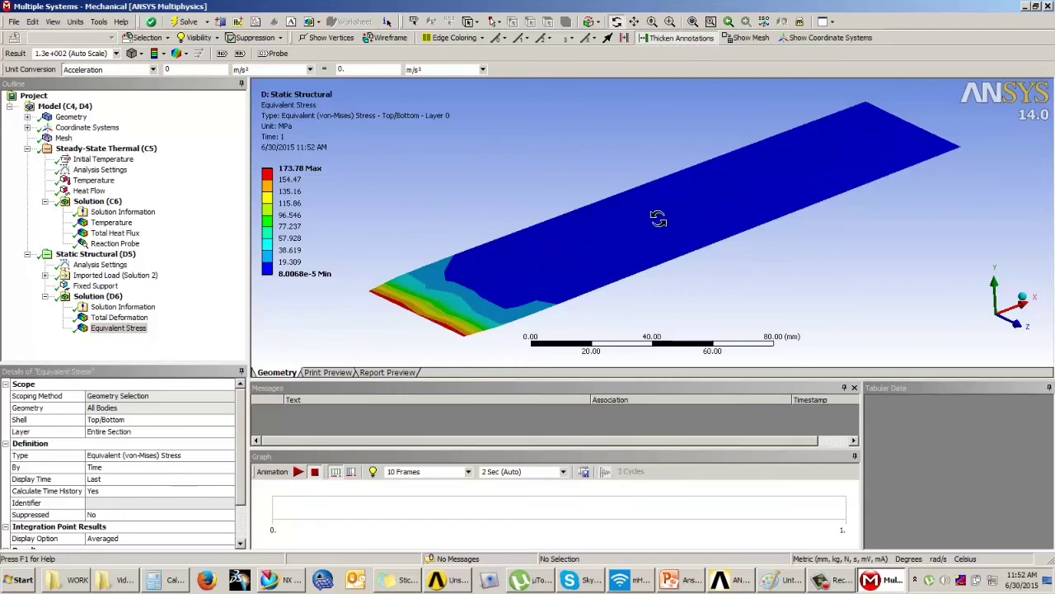
{"action": "mouse_move", "coordinate": [651, 225]}
{"action": "left_mouse_down"}
{"action": "mouse_move", "coordinate": [665, 191]}
{"action": "mouse_move", "coordinate": [676, 210]}
{"action": "mouse_move", "coordinate": [663, 216]}
{"action": "left_mouse_up"}
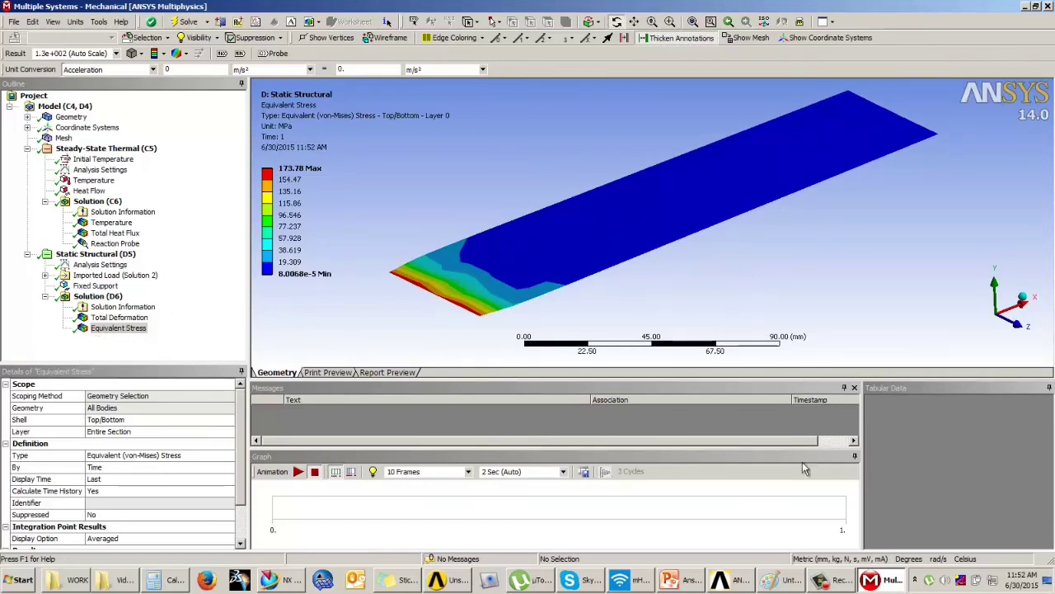
{"action": "left_click", "coordinate": [834, 580]}
{"action": "left_click", "coordinate": [765, 328]}
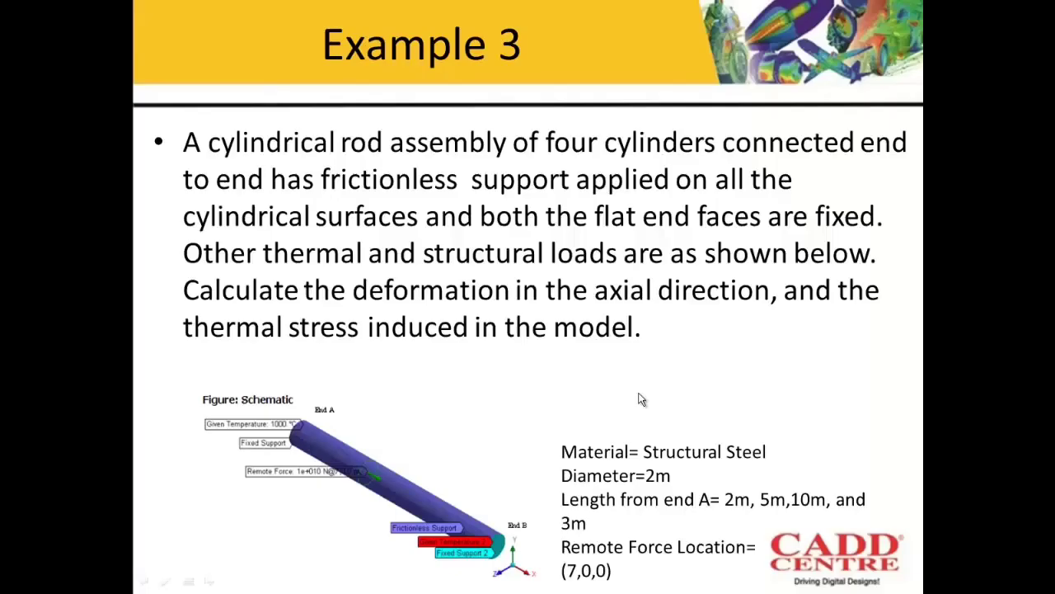
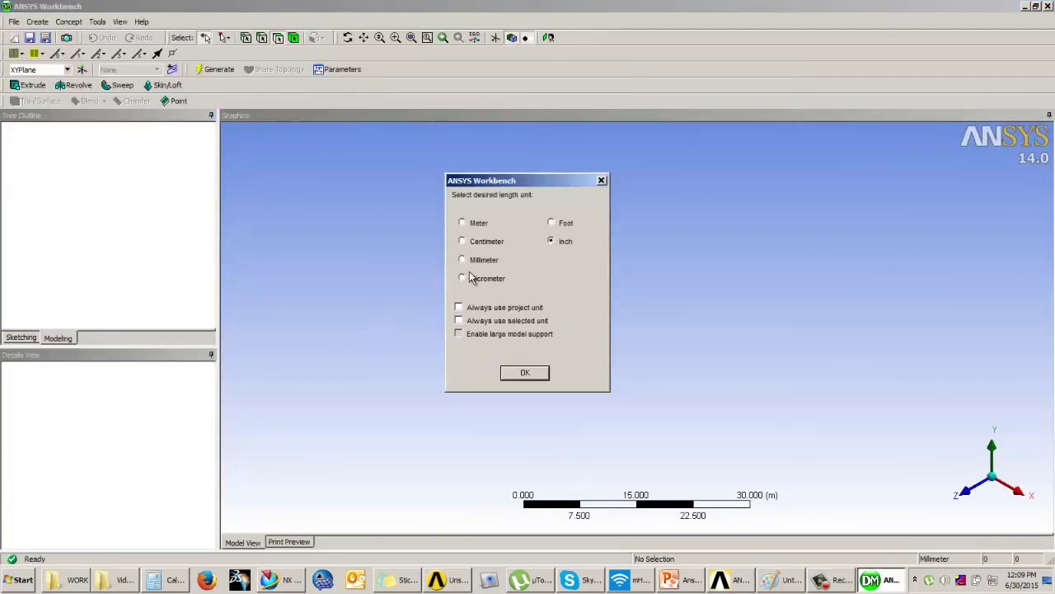
Step: Set the length unit of the new geometry to meter and start a sketch on the XYPlane, viewed face-on
{"action": "left_click", "coordinate": [520, 378]}
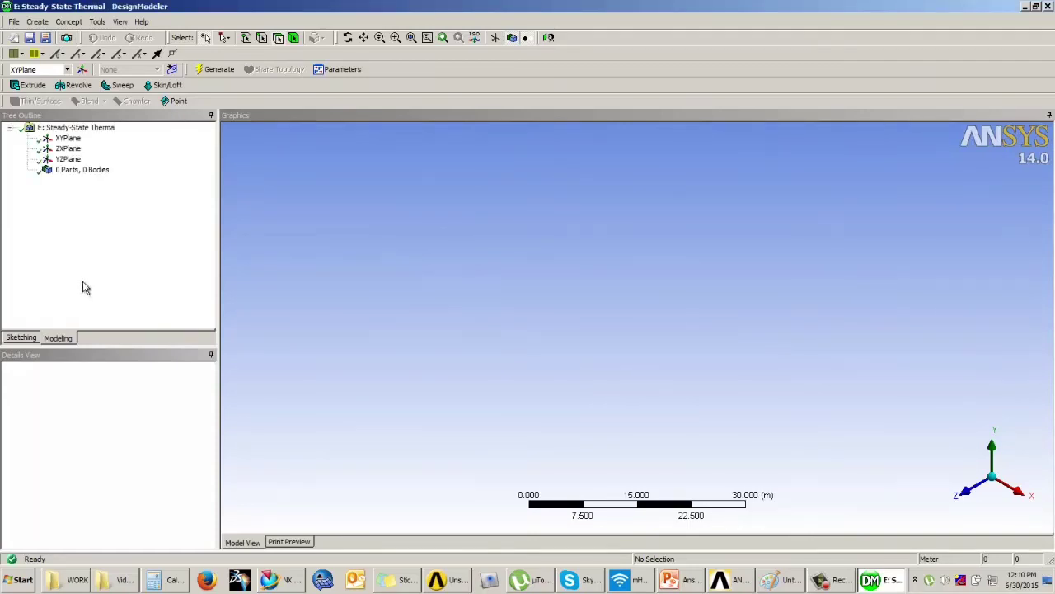
{"action": "left_click", "coordinate": [67, 138]}
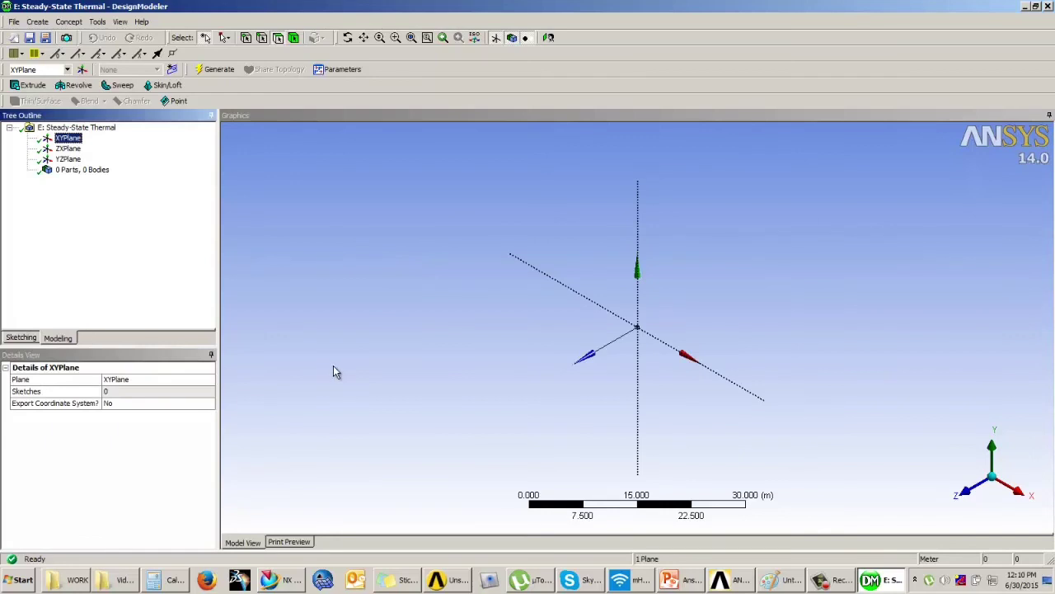
{"action": "left_click", "coordinate": [22, 338]}
{"action": "left_click", "coordinate": [550, 38]}
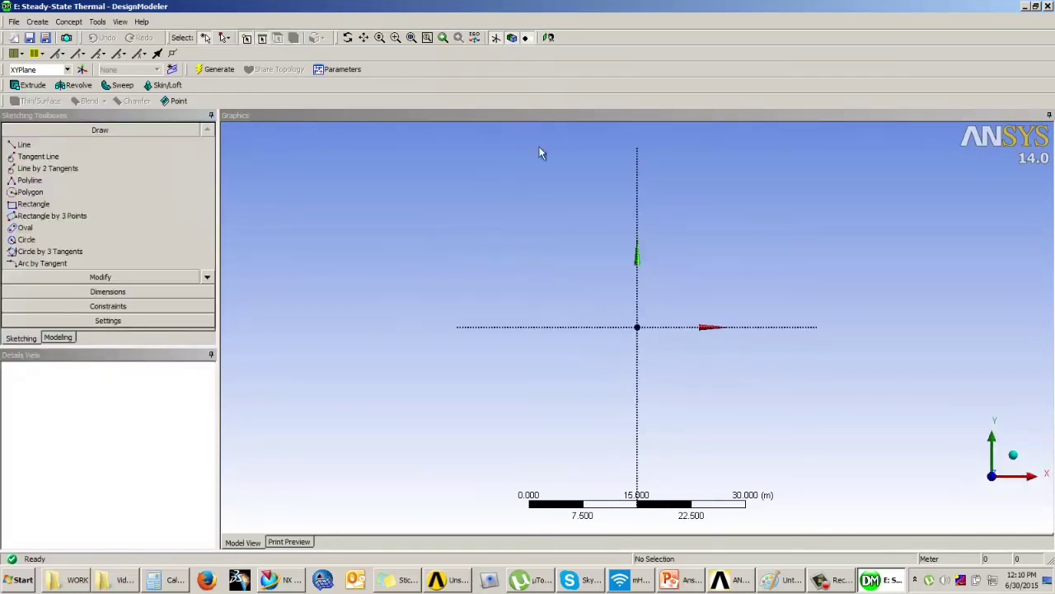
Step: Sketch a horizontal line about 7.6 m long on the negative part of the X axis
{"action": "left_click", "coordinate": [36, 148]}
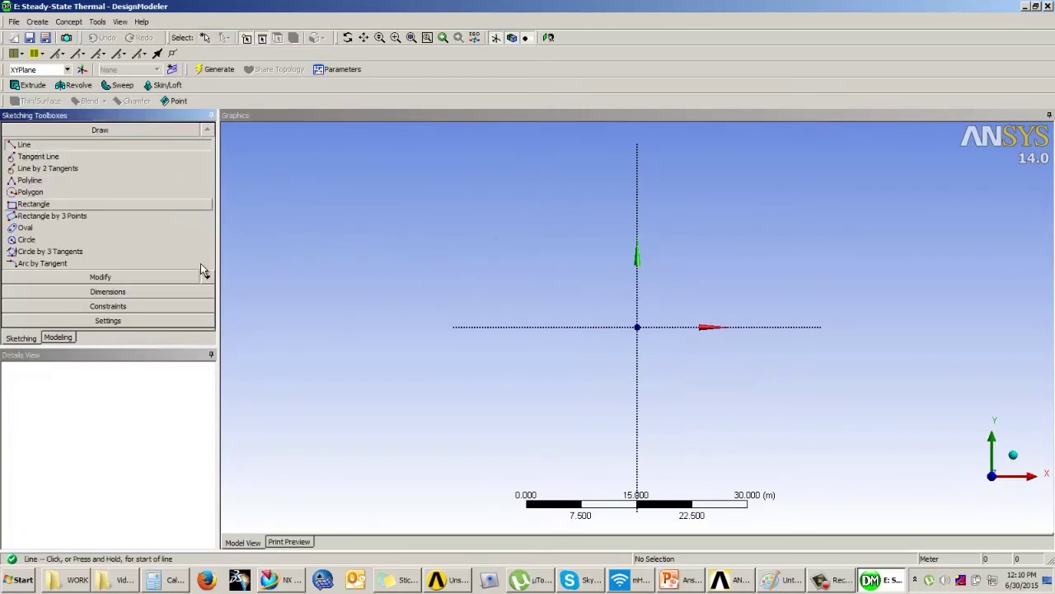
{"action": "left_click", "coordinate": [472, 327]}
{"action": "left_click", "coordinate": [530, 326]}
Step: Dimension the horizontal line's length and set it to 2 m
{"action": "left_click", "coordinate": [108, 291]}
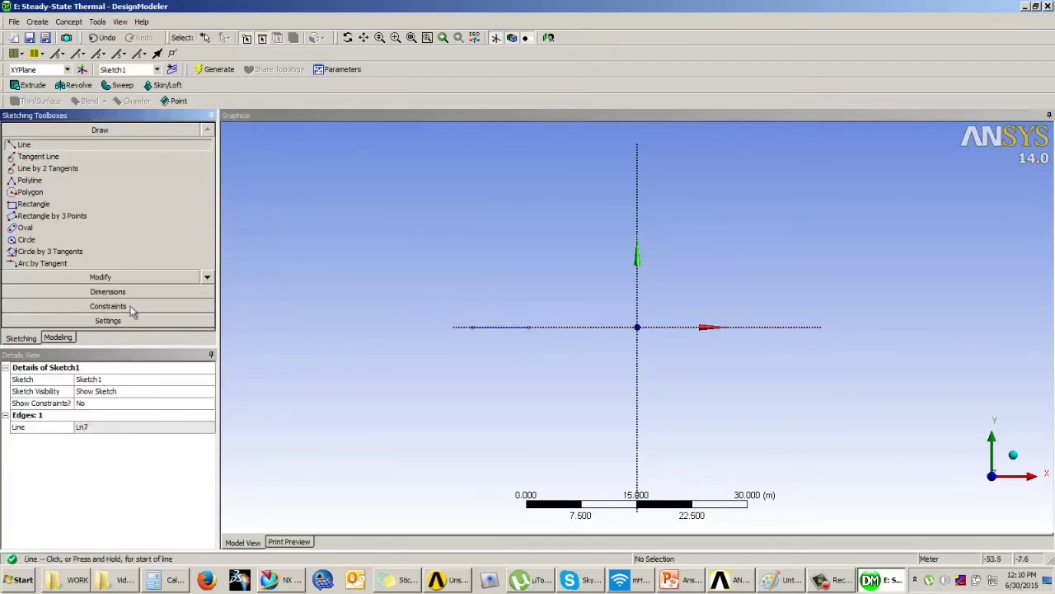
{"action": "left_click", "coordinate": [492, 330]}
{"action": "left_click", "coordinate": [500, 355]}
{"action": "left_click", "coordinate": [116, 426]}
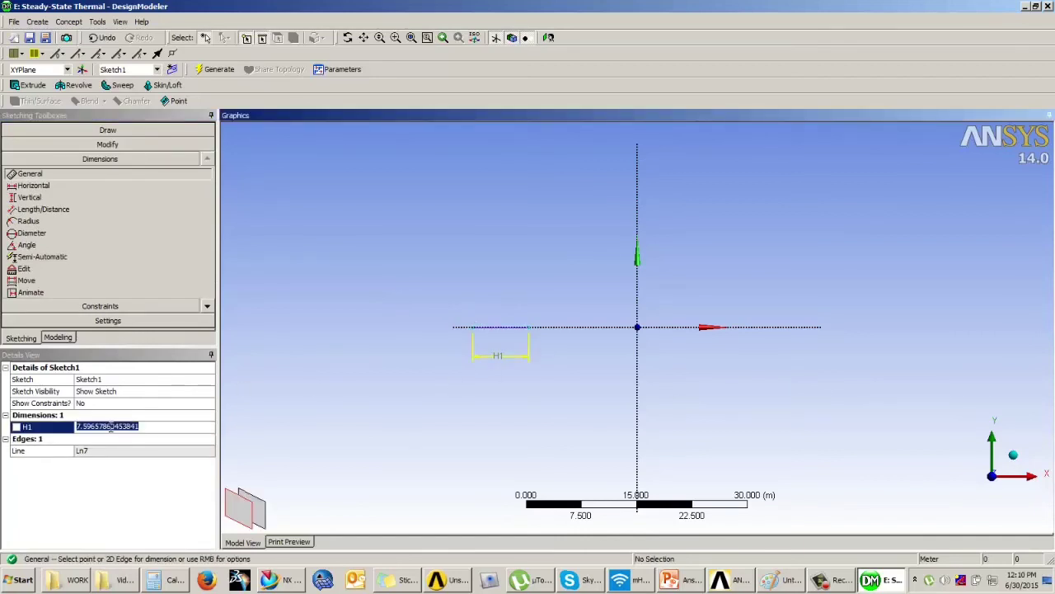
{"action": "type", "text": "2"}
{"action": "key", "text": "Return"}
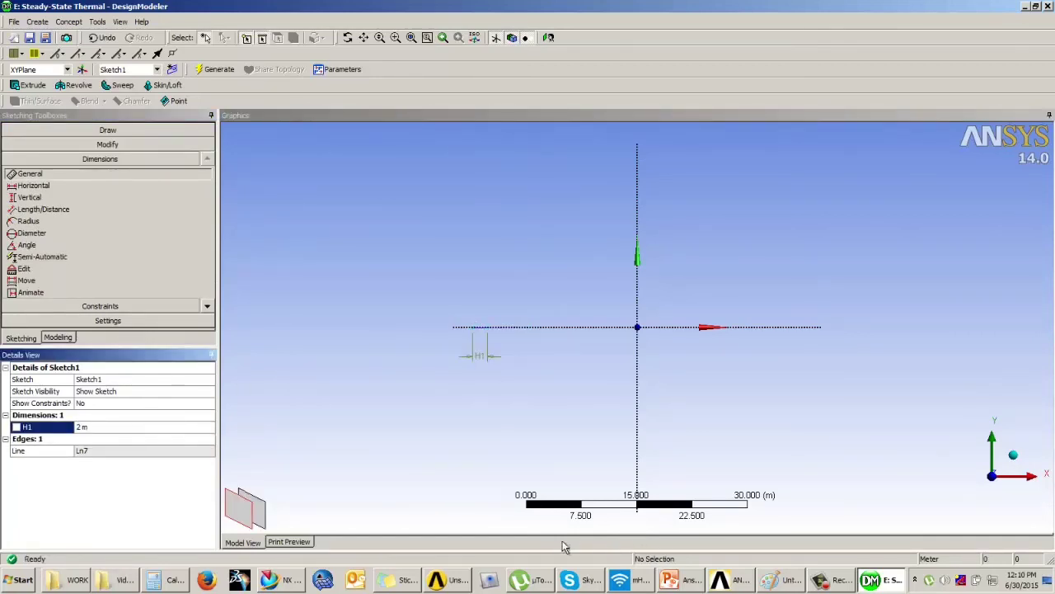
Step: Check the cylinder lengths on the Example 3 slide in PowerPoint and dimension the horizontal distance from the line's inner end to the origin
{"action": "left_click", "coordinate": [691, 579]}
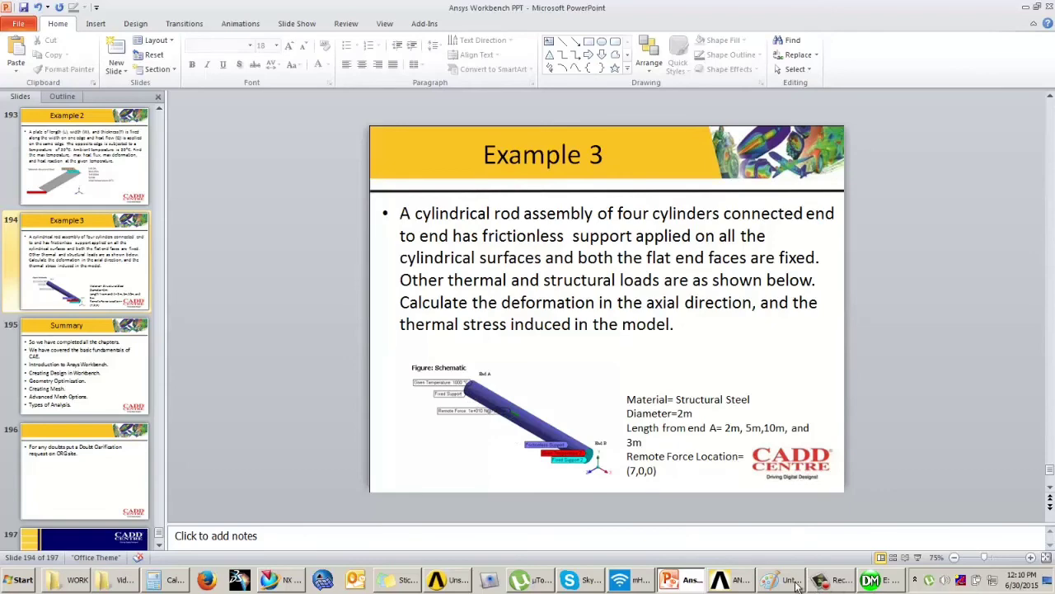
{"action": "left_click", "coordinate": [873, 580]}
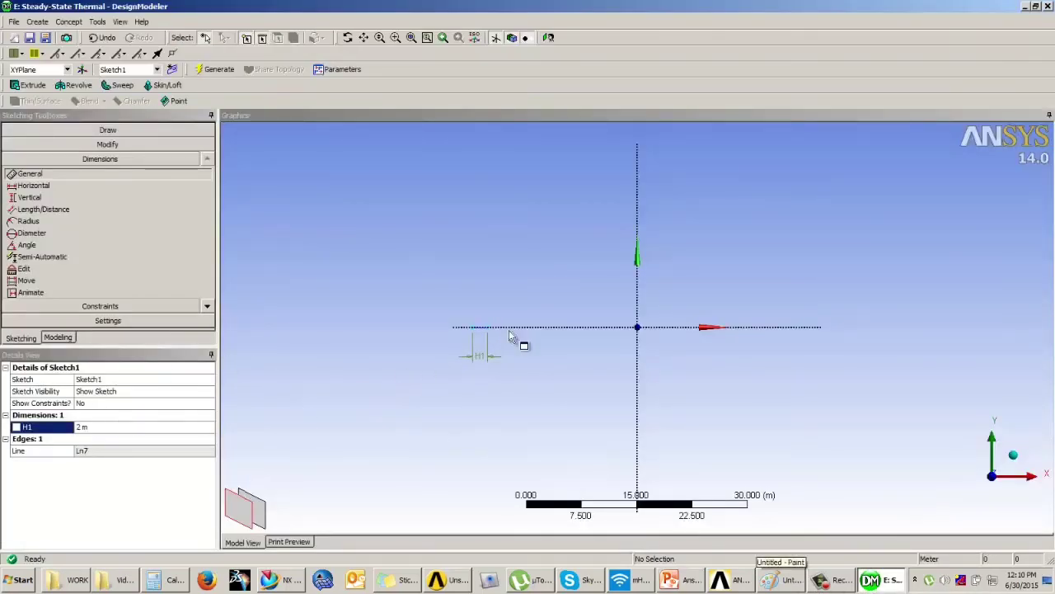
{"action": "scroll", "coordinate": [495, 330], "scroll_direction": "up", "scroll_amount": 2}
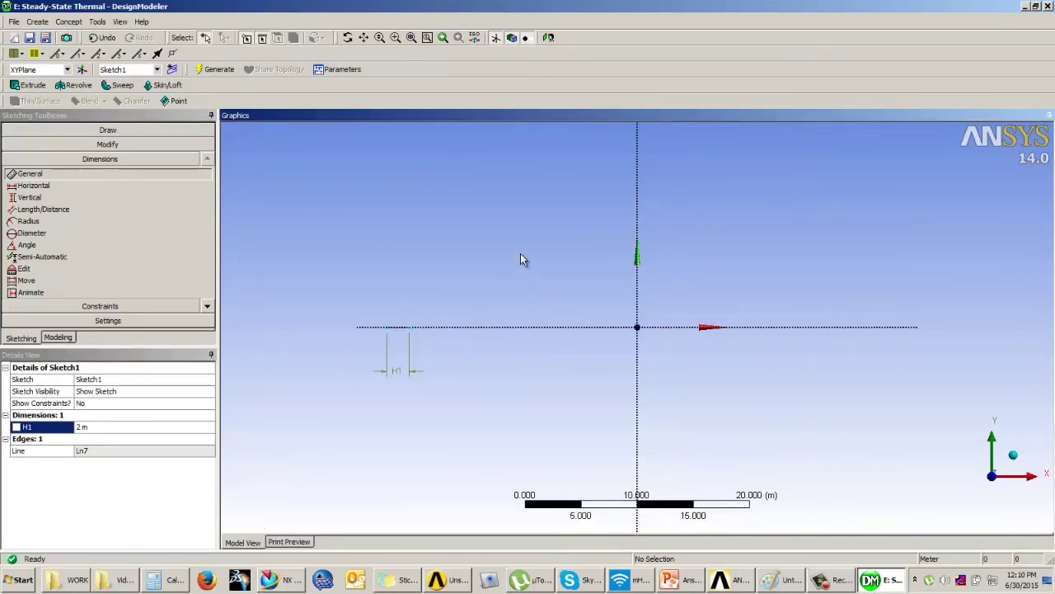
{"action": "left_click", "coordinate": [33, 186]}
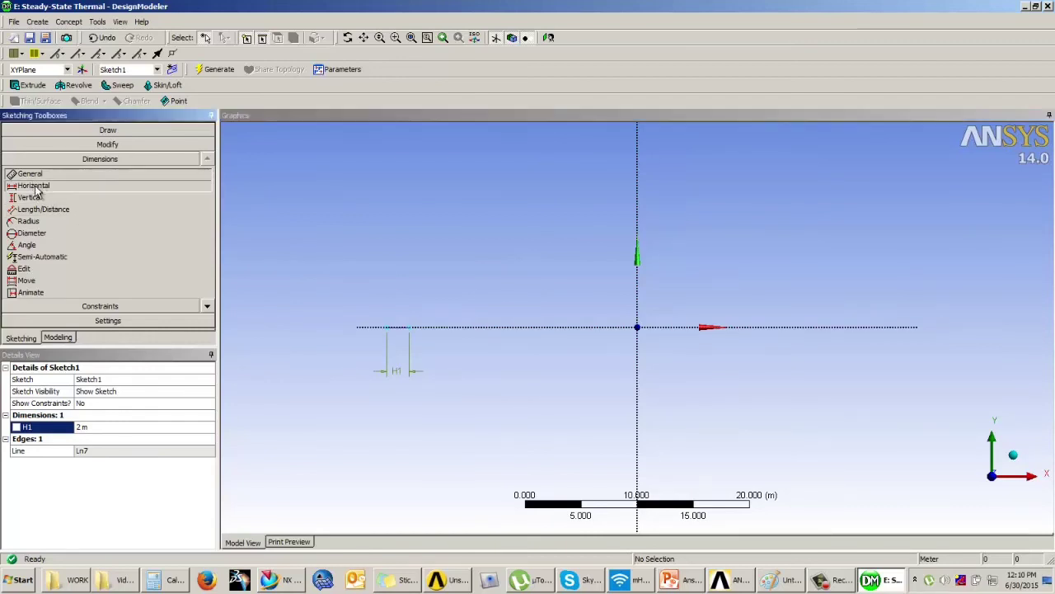
{"action": "left_click", "coordinate": [411, 327]}
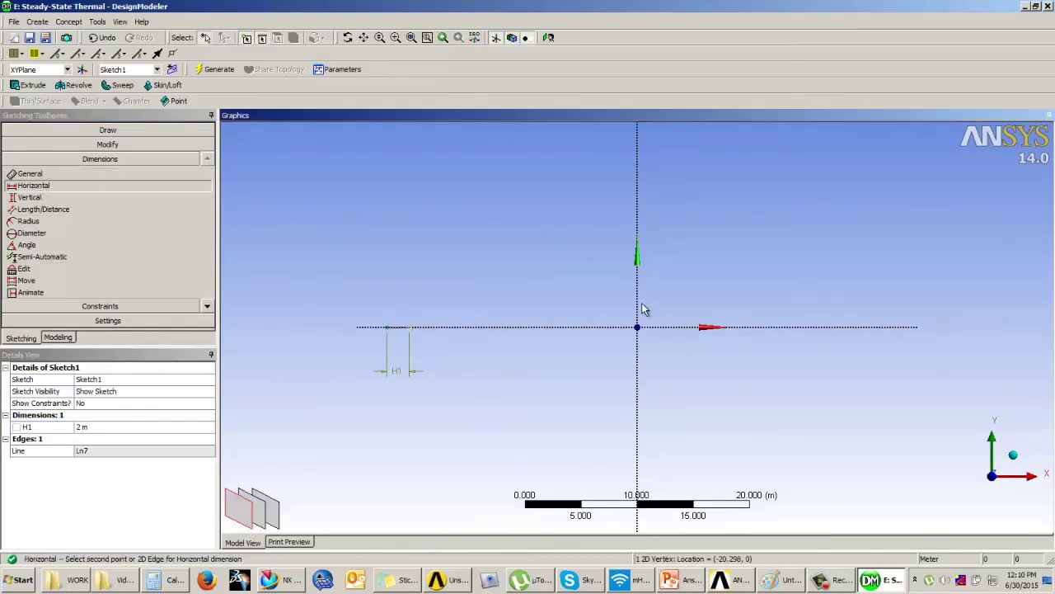
{"action": "left_click", "coordinate": [638, 326]}
{"action": "left_click", "coordinate": [513, 292]}
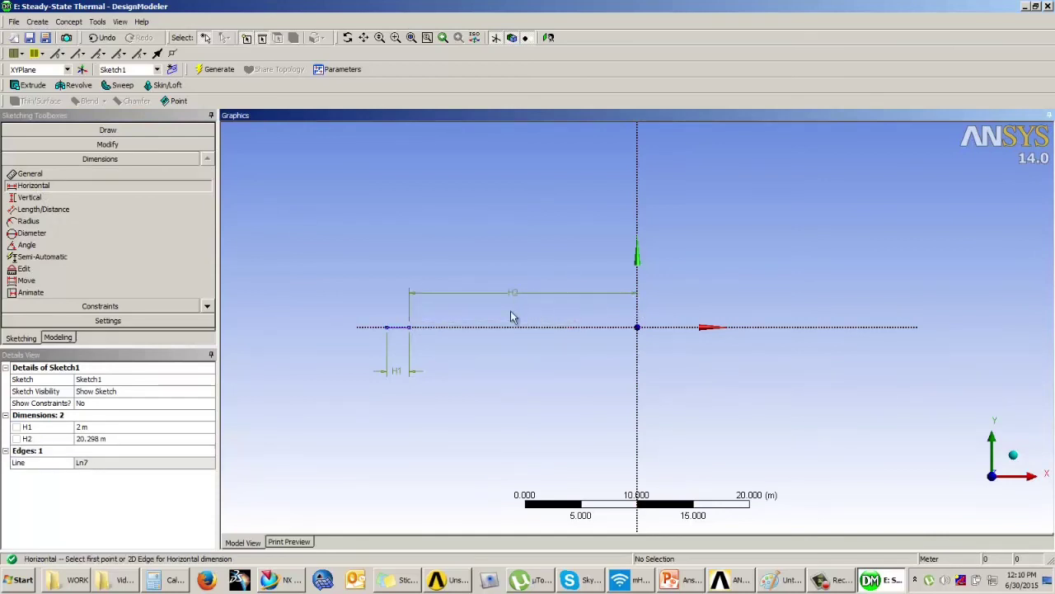
Step: Recheck the slide and set the distance from the line's inner end to the origin to 18 m, with the line's length at 2 m
{"action": "left_click", "coordinate": [119, 439]}
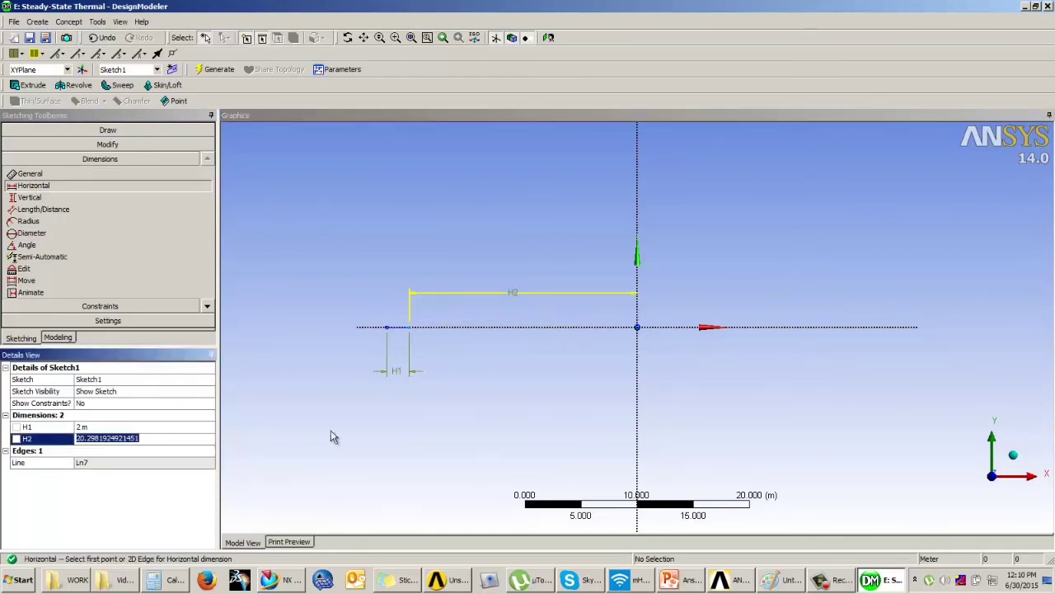
{"action": "left_click", "coordinate": [685, 579]}
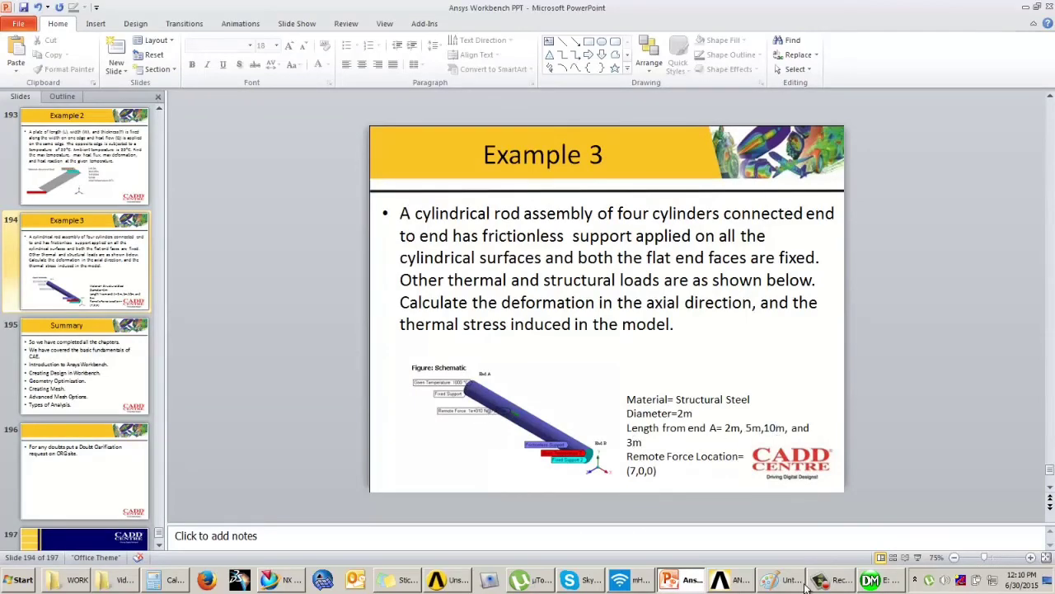
{"action": "left_click", "coordinate": [874, 580]}
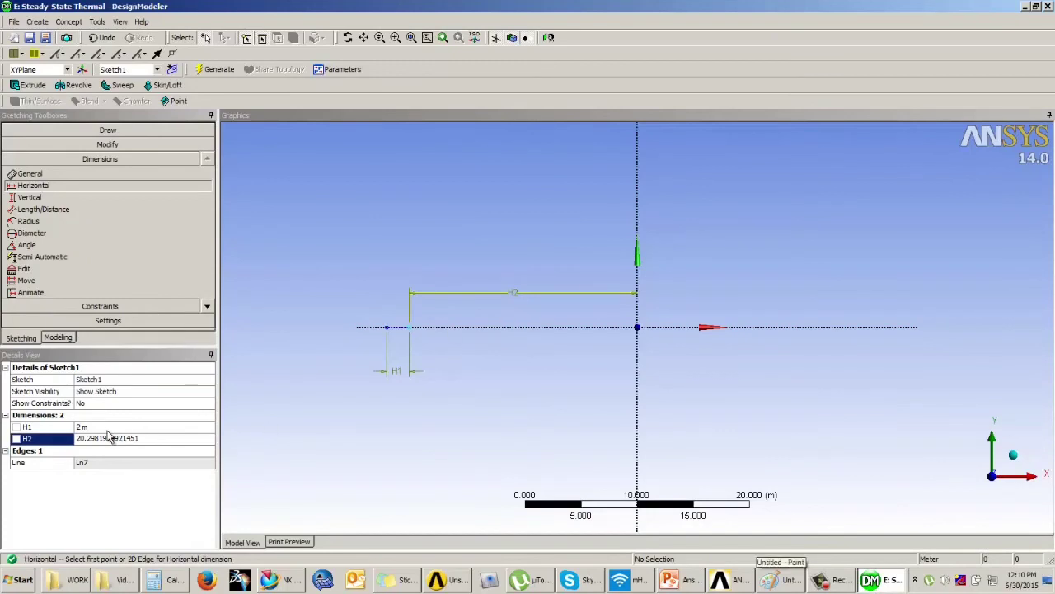
{"action": "left_click", "coordinate": [107, 427]}
{"action": "key", "text": "Return"}
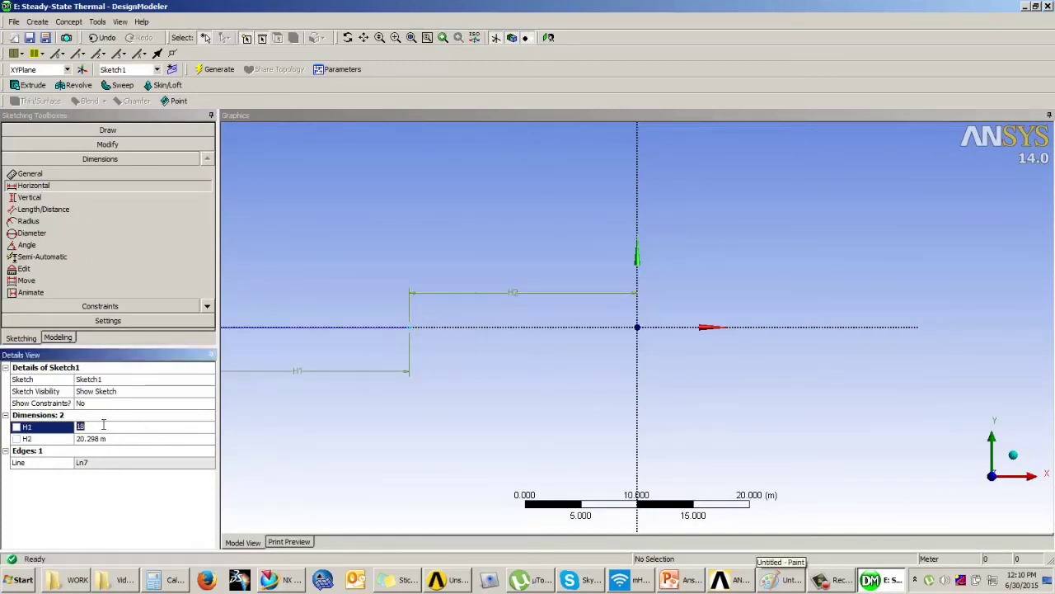
{"action": "type", "text": "2"}
{"action": "key", "text": "Return"}
{"action": "left_click", "coordinate": [101, 439]}
{"action": "type", "text": "18"}
{"action": "key", "text": "Return"}
{"action": "left_click", "coordinate": [299, 259]}
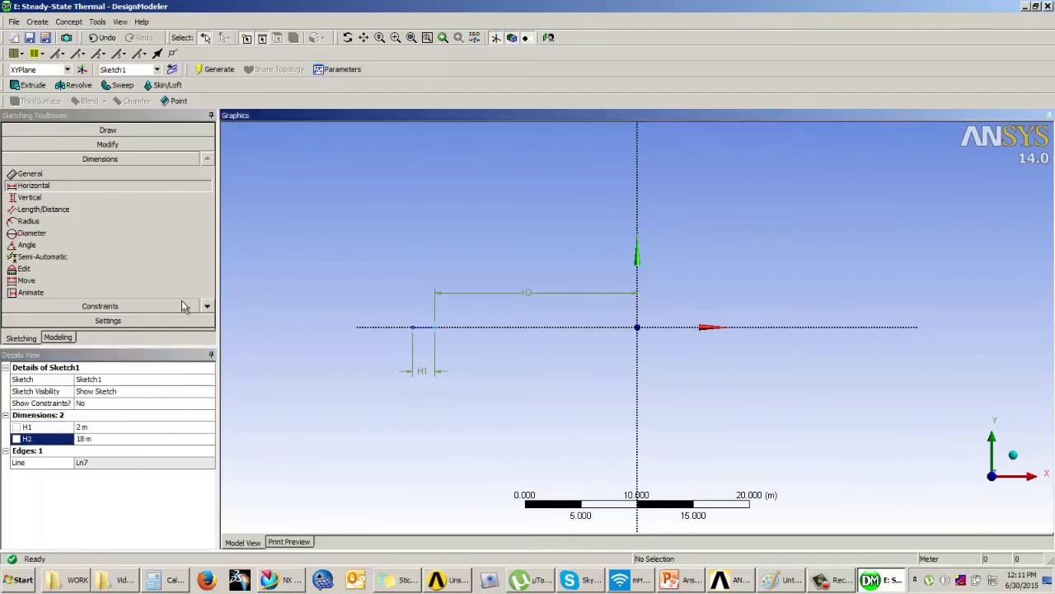
{"action": "left_click", "coordinate": [58, 338]}
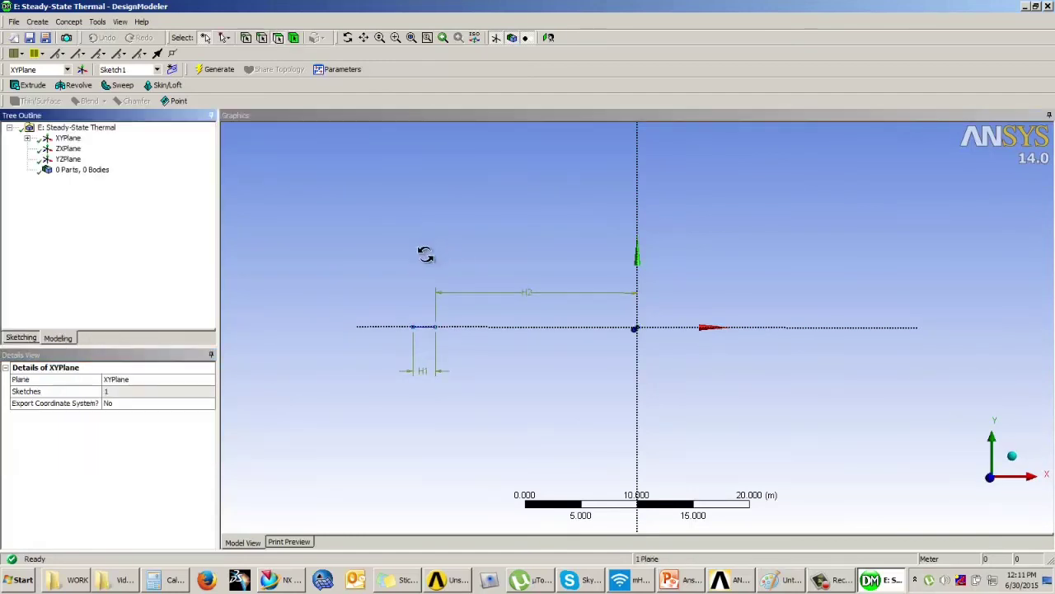
{"action": "middle_click_drag", "start_coordinate": [427, 249], "coordinate": [278, 217]}
{"action": "left_click", "coordinate": [31, 85]}
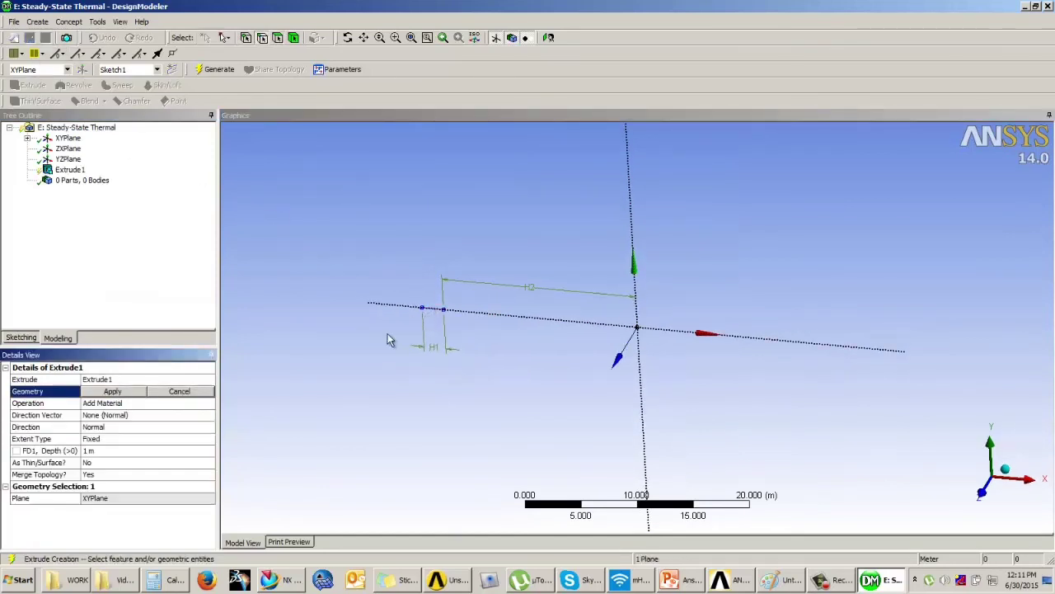
{"action": "left_click", "coordinate": [156, 292]}
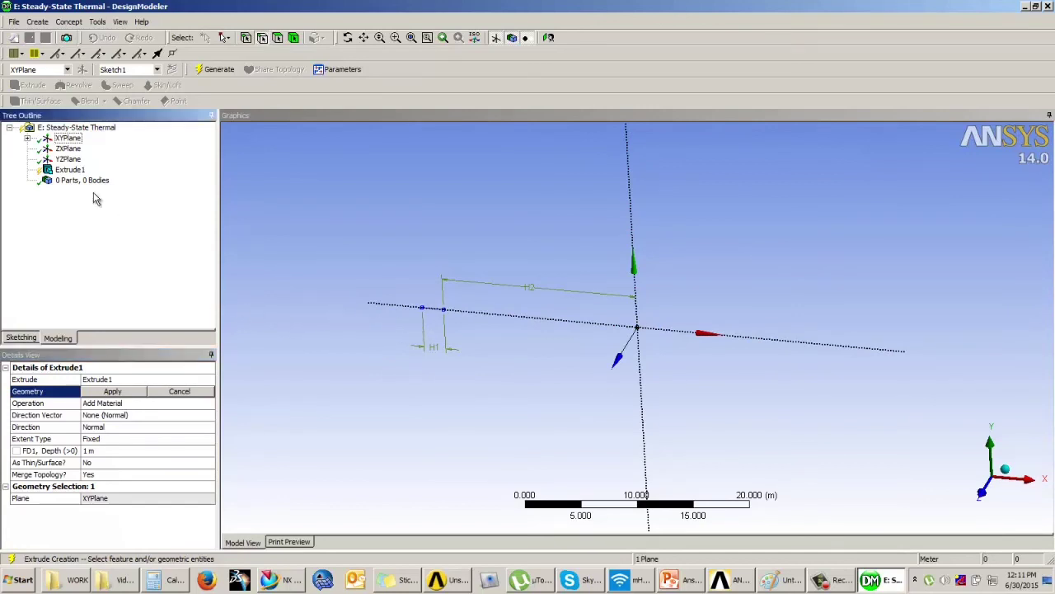
{"action": "left_click", "coordinate": [264, 260]}
{"action": "left_click", "coordinate": [127, 242]}
{"action": "left_click", "coordinate": [66, 171]}
{"action": "right_click", "coordinate": [69, 173]}
{"action": "left_click", "coordinate": [99, 187]}
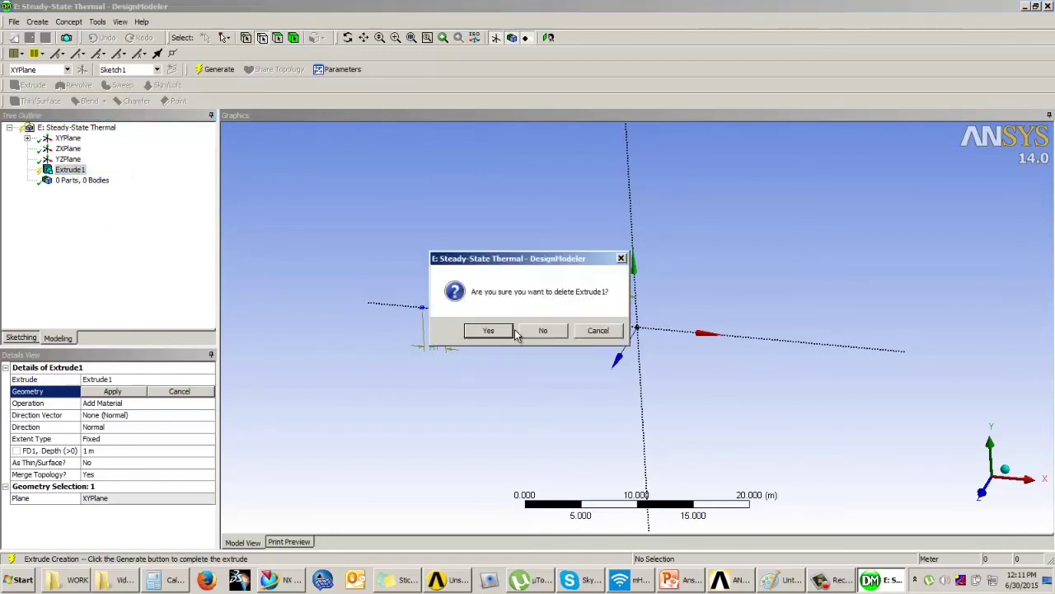
{"action": "left_click", "coordinate": [493, 329]}
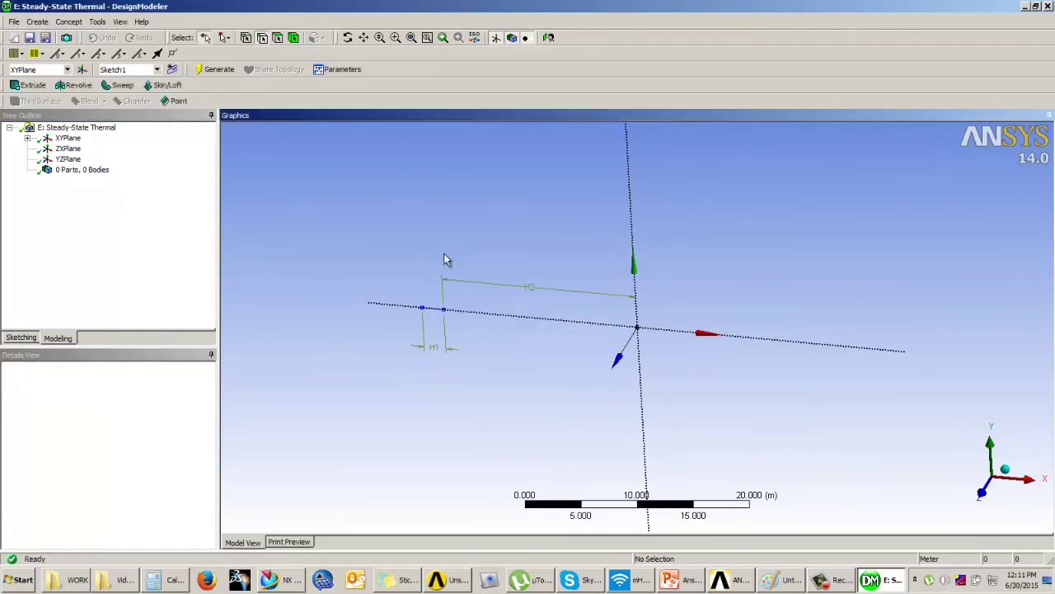
Step: Create and generate a new plane based on the YZPlane with an Offset Z transform of -18 m
{"action": "left_click", "coordinate": [82, 69]}
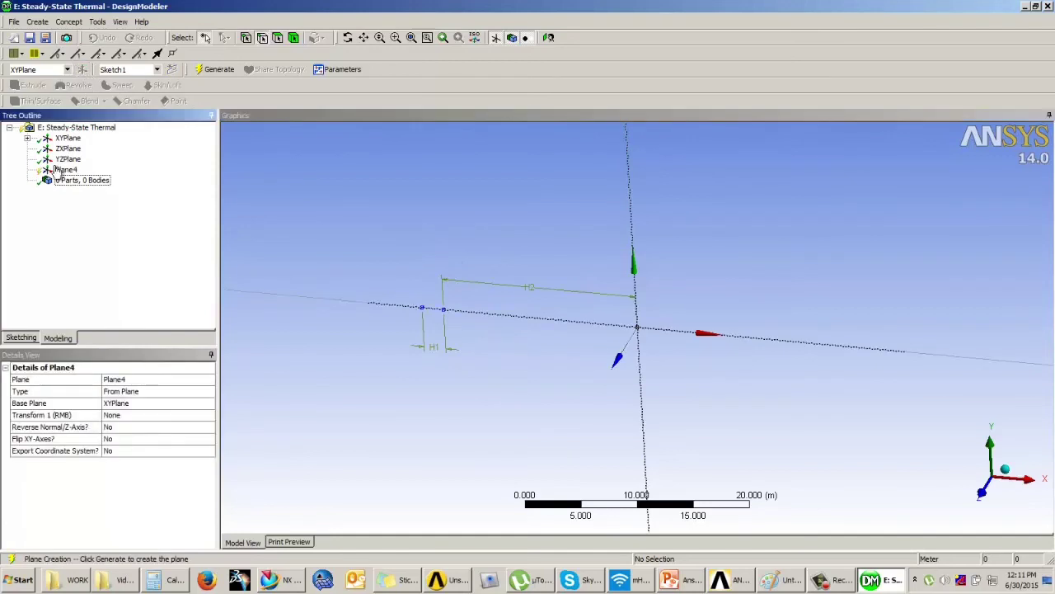
{"action": "left_click", "coordinate": [120, 403]}
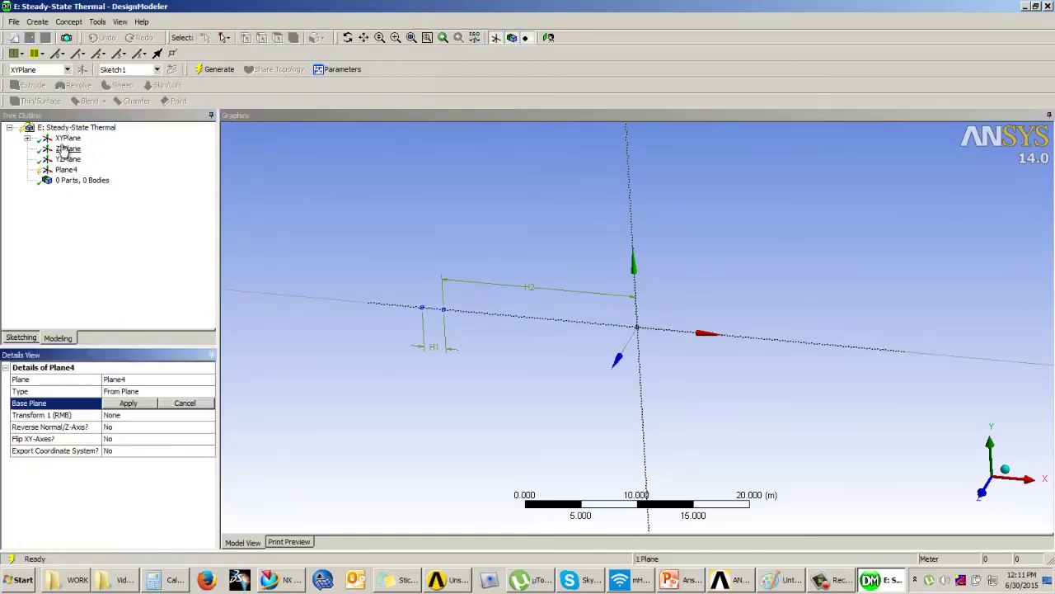
{"action": "left_click", "coordinate": [68, 159]}
{"action": "left_click", "coordinate": [127, 404]}
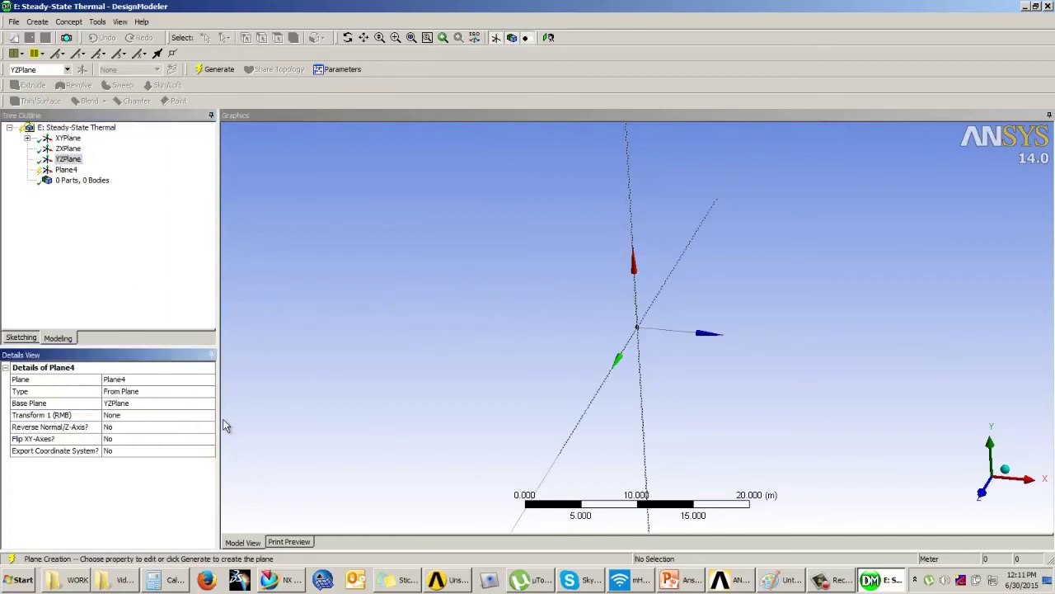
{"action": "left_click", "coordinate": [120, 418]}
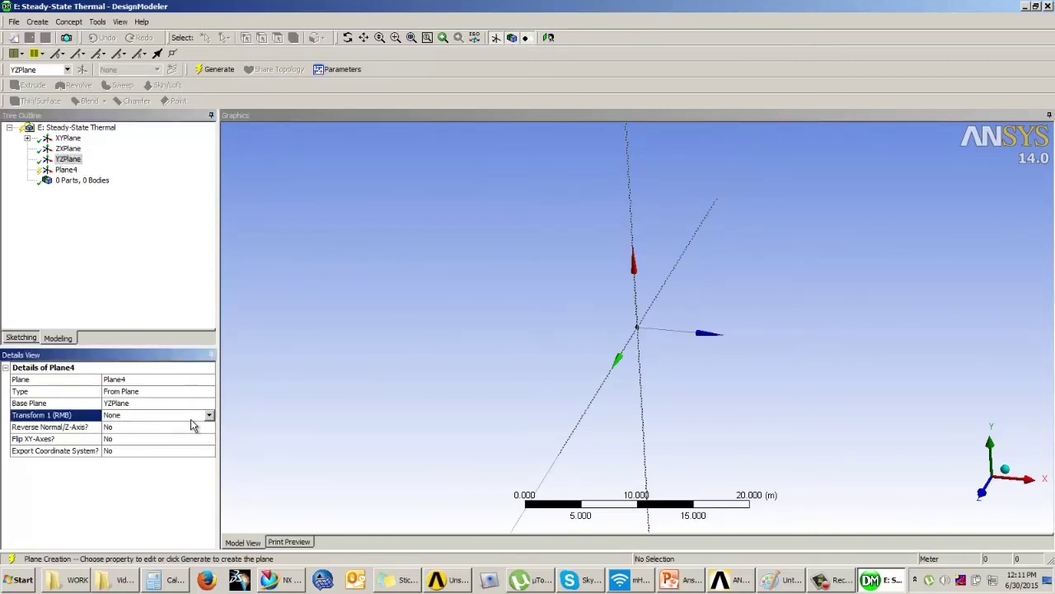
{"action": "left_click", "coordinate": [211, 418]}
{"action": "left_click", "coordinate": [128, 468]}
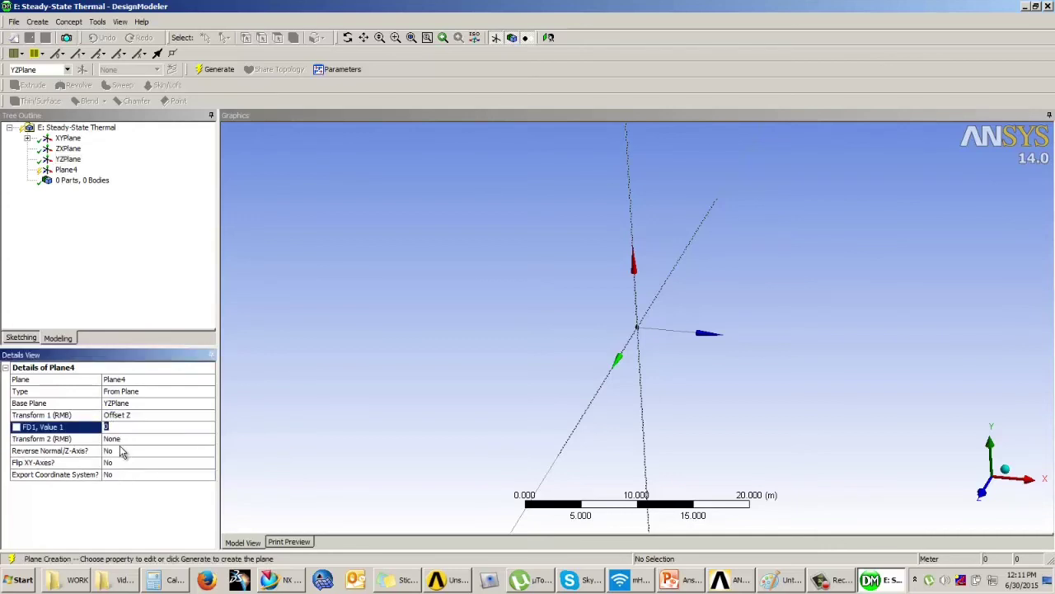
{"action": "key", "text": "Return"}
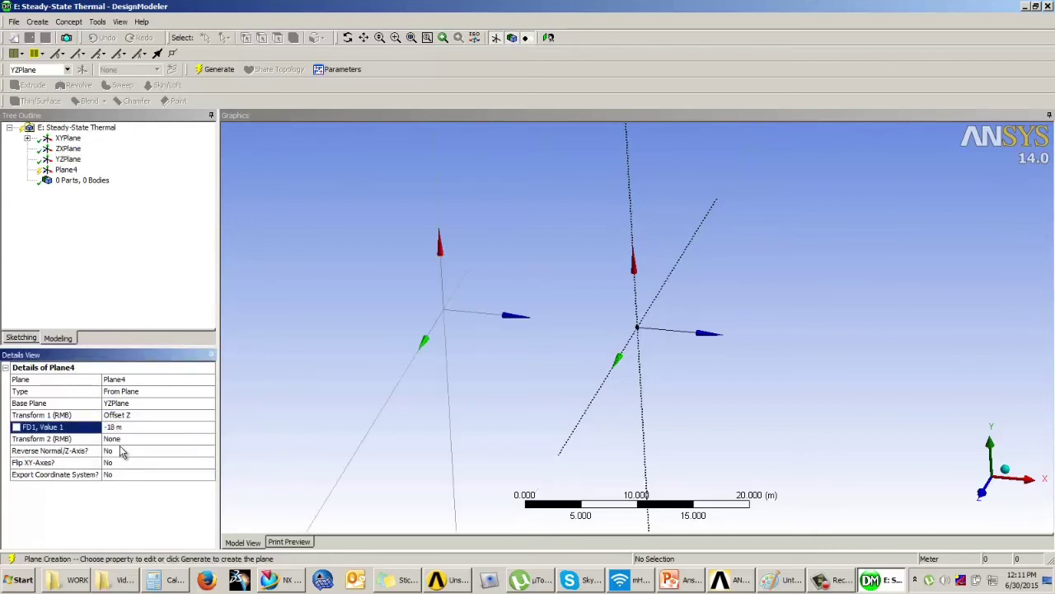
{"action": "left_click", "coordinate": [216, 70]}
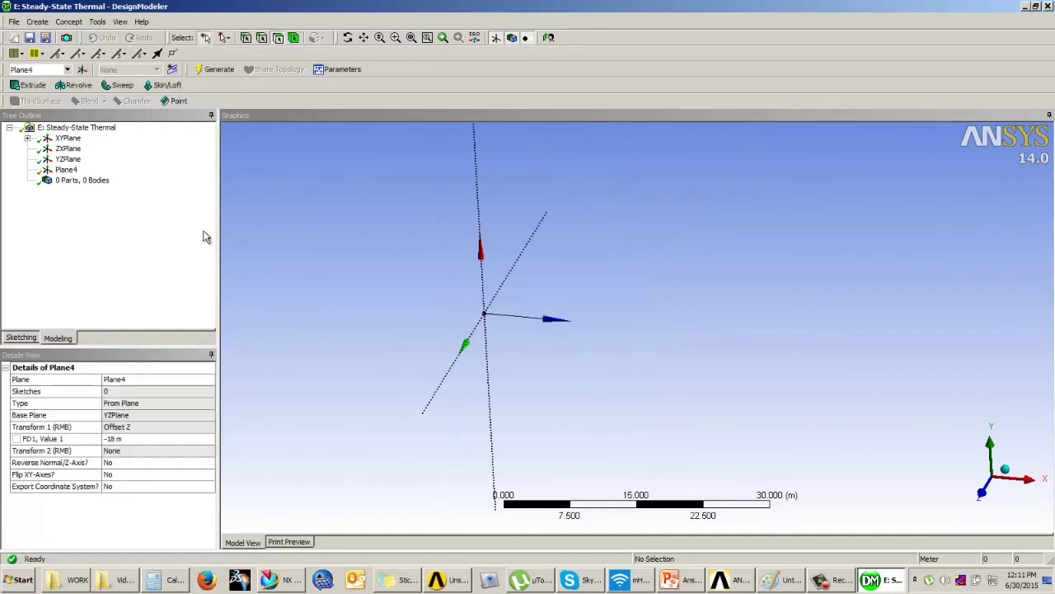
Step: Look face-on at the new offset plane and sketch a circle centred on its origin
{"action": "left_click", "coordinate": [69, 170]}
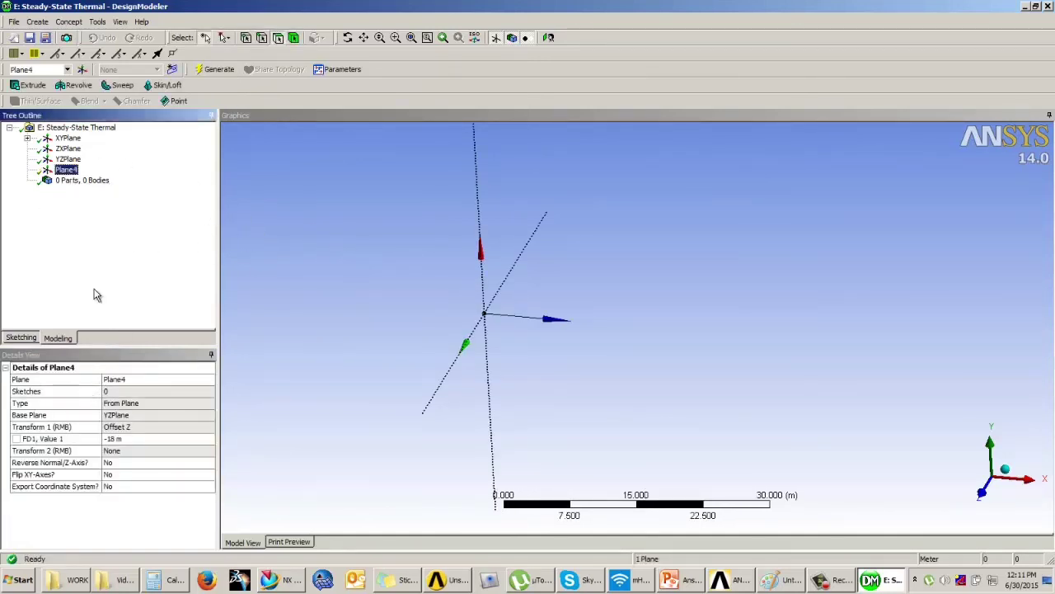
{"action": "left_click", "coordinate": [549, 39]}
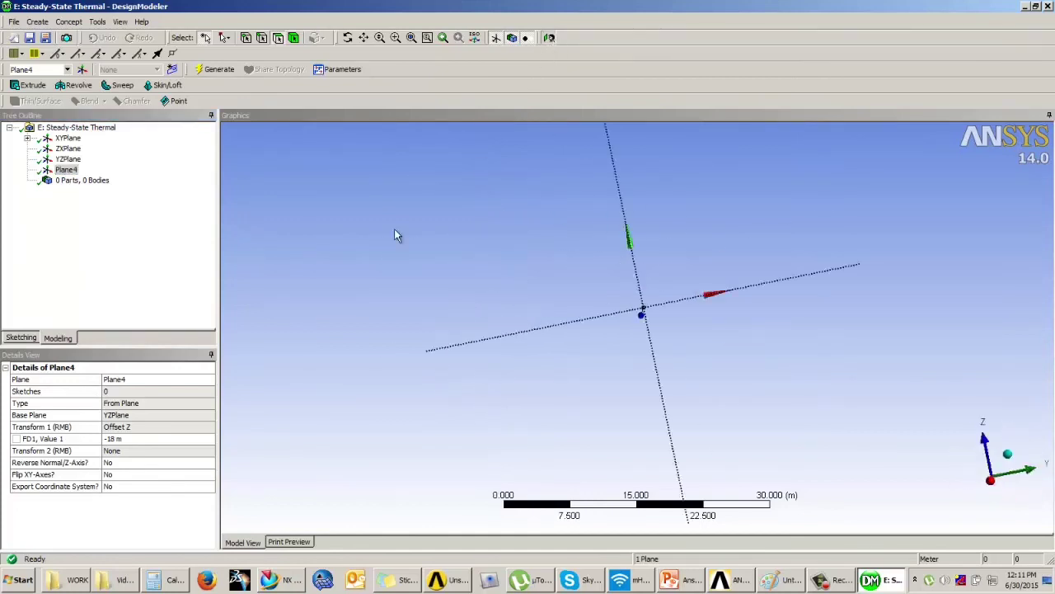
{"action": "left_click", "coordinate": [20, 337]}
{"action": "left_click", "coordinate": [26, 239]}
{"action": "left_click_drag", "start_coordinate": [638, 326], "coordinate": [649, 322]}
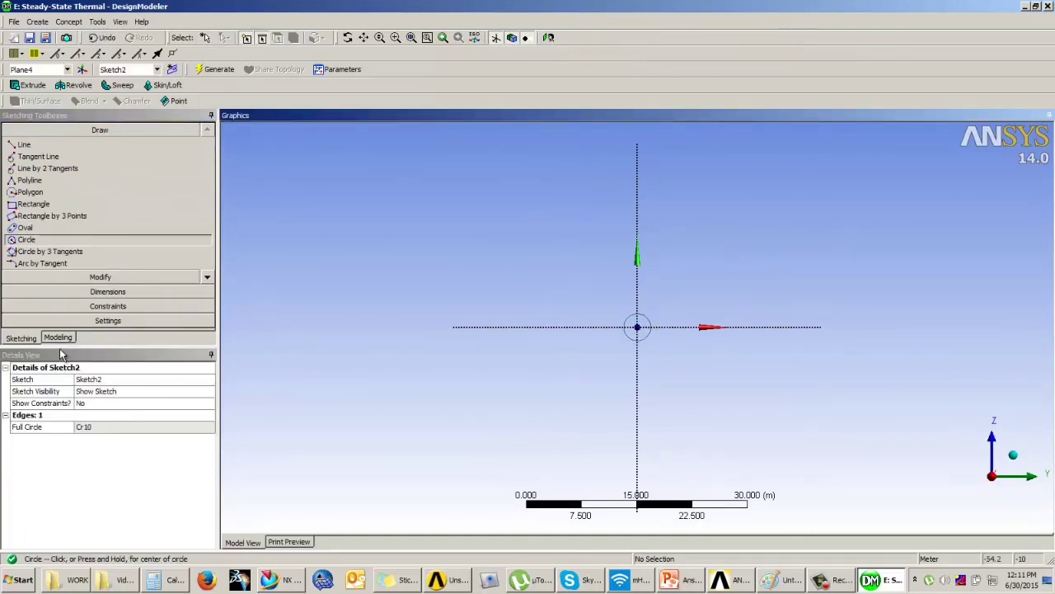
Step: Dimension the circle's diameter and set it to 2 m
{"action": "left_click", "coordinate": [114, 292]}
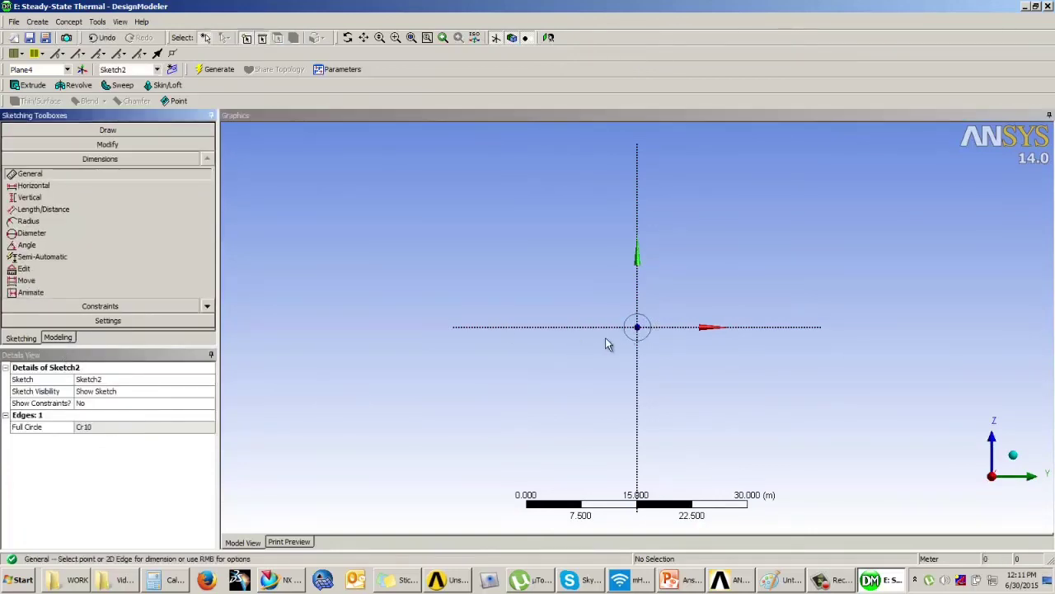
{"action": "left_click", "coordinate": [660, 326]}
{"action": "left_click", "coordinate": [697, 283]}
{"action": "left_click", "coordinate": [81, 427]}
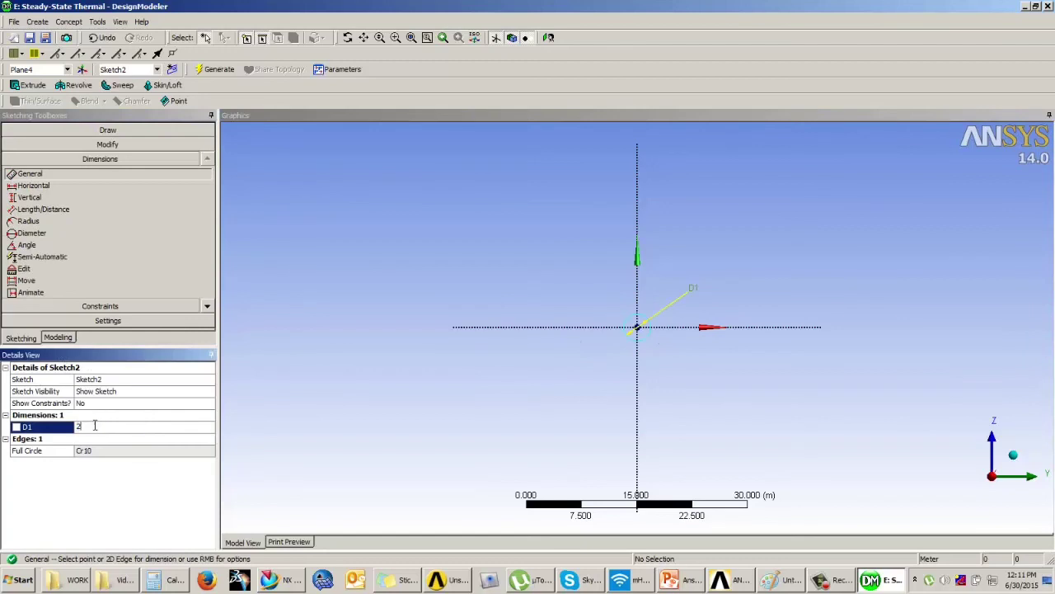
Step: Set the line sketch on the XYPlane to Always Show Sketch
{"action": "left_click", "coordinate": [58, 338]}
{"action": "mouse_move", "coordinate": [435, 278]}
{"action": "middle_mouse_down"}
{"action": "mouse_move", "coordinate": [453, 361]}
{"action": "mouse_move", "coordinate": [537, 306]}
{"action": "mouse_move", "coordinate": [528, 314]}
{"action": "middle_mouse_up"}
{"action": "left_click", "coordinate": [27, 138]}
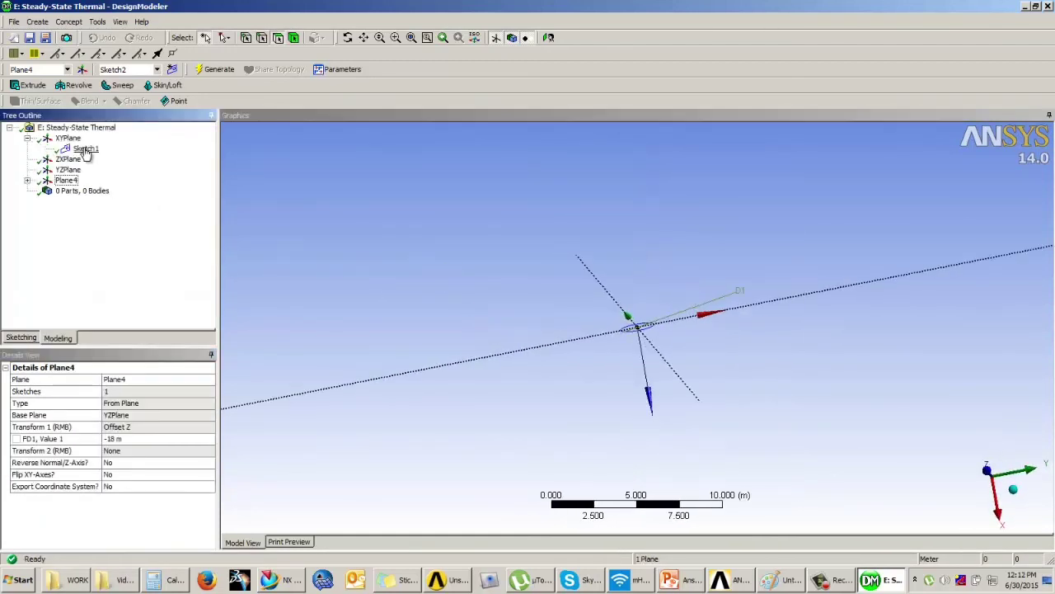
{"action": "right_click", "coordinate": [88, 148]}
{"action": "left_click", "coordinate": [139, 158]}
{"action": "middle_click_drag", "start_coordinate": [424, 276], "coordinate": [437, 283]}
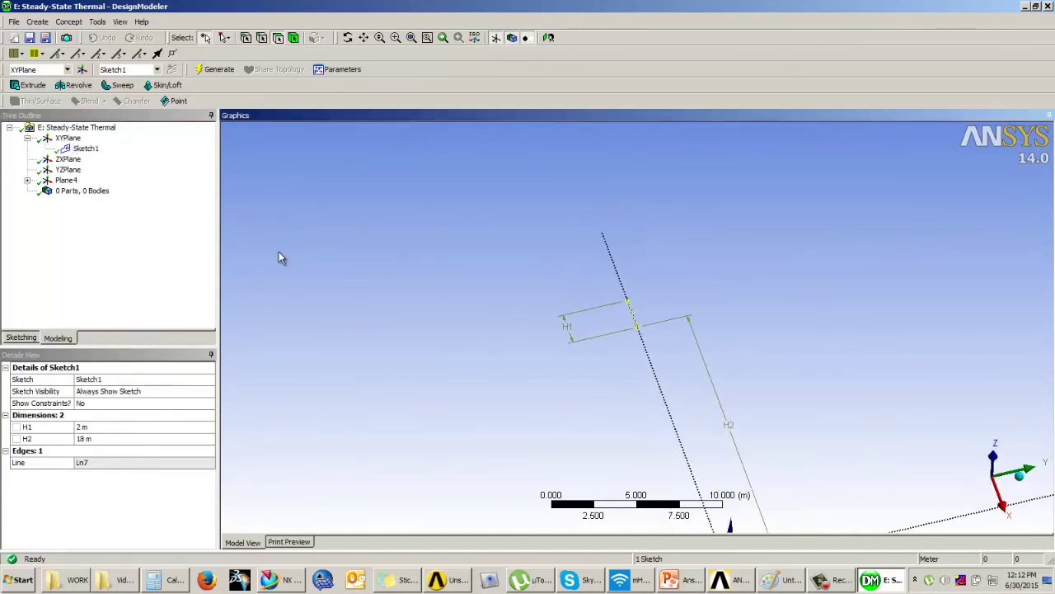
Step: Set the circle sketch on the offset plane to Always Show Sketch
{"action": "left_click", "coordinate": [27, 180]}
{"action": "left_click", "coordinate": [82, 190]}
{"action": "right_click", "coordinate": [85, 193]}
{"action": "left_click", "coordinate": [136, 200]}
{"action": "middle_click_drag", "start_coordinate": [502, 278], "coordinate": [564, 281]}
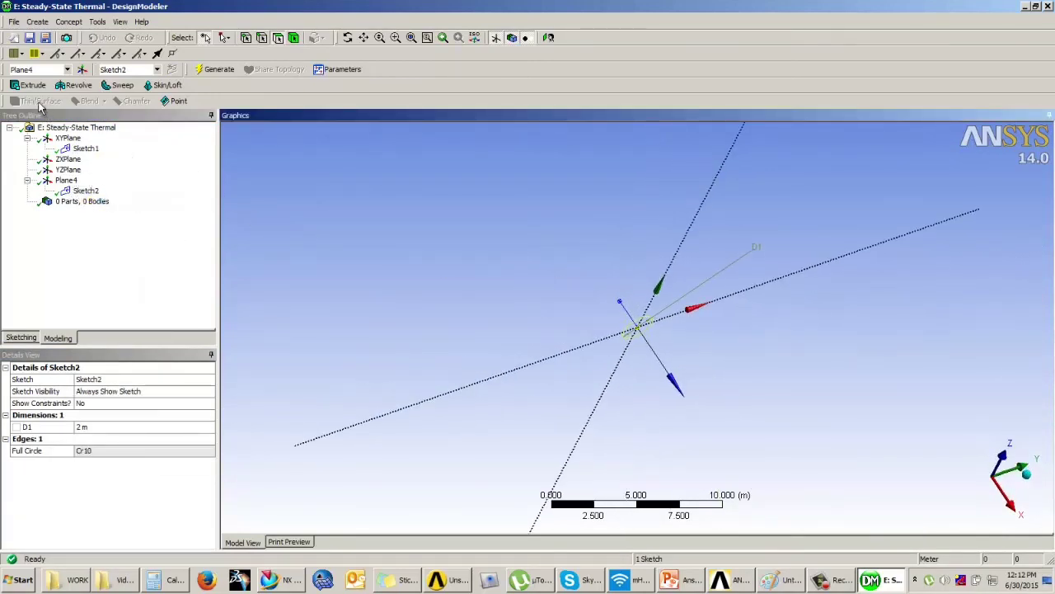
Step: Sweep the 2 m circle sketch along the line sketch and generate the first solid cylinder
{"action": "left_click", "coordinate": [121, 85]}
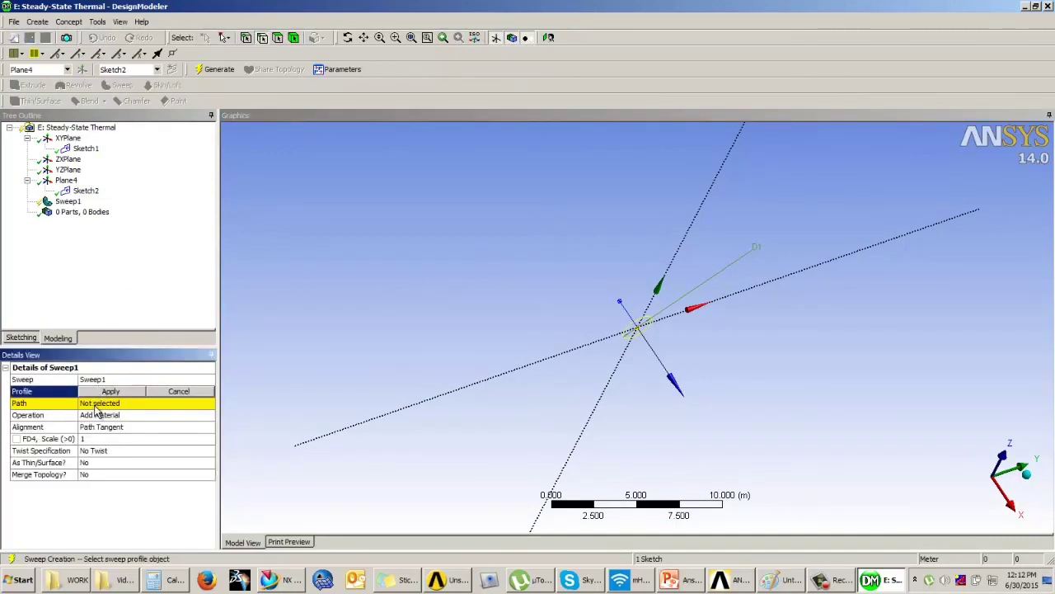
{"action": "left_click", "coordinate": [635, 333]}
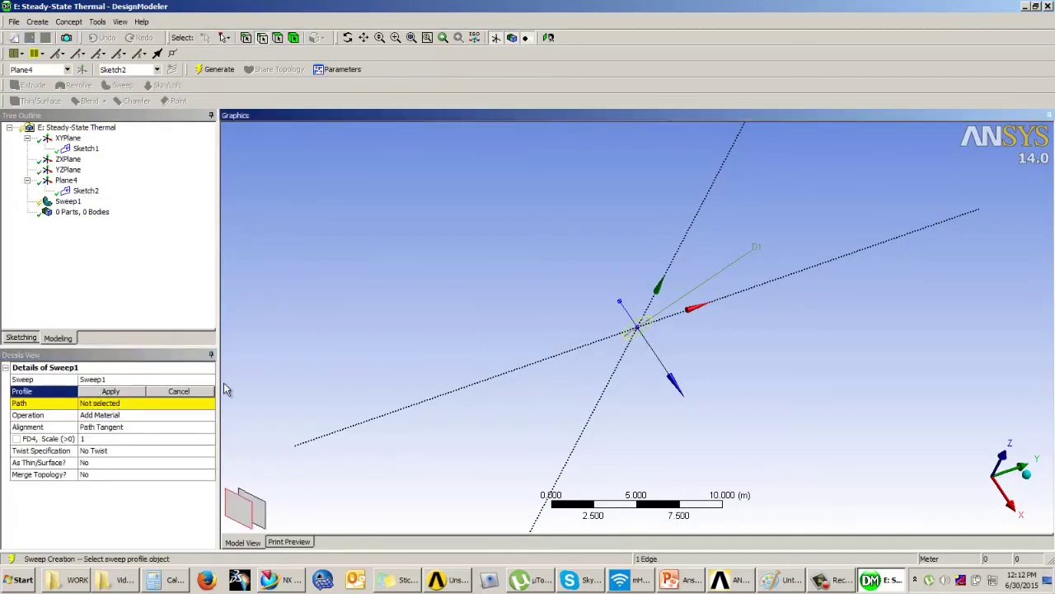
{"action": "left_click", "coordinate": [110, 392]}
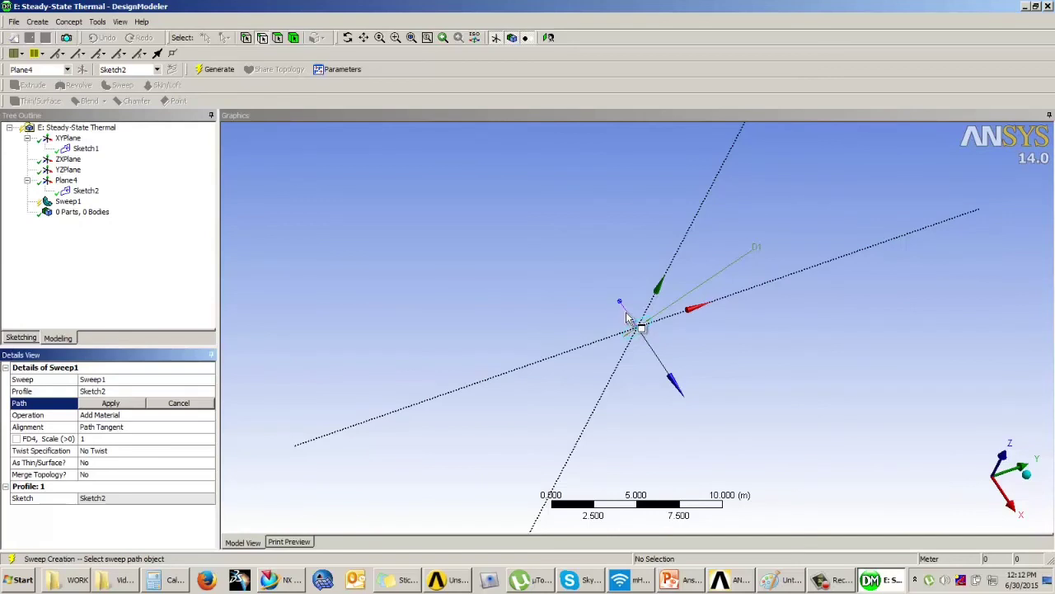
{"action": "left_click", "coordinate": [92, 405]}
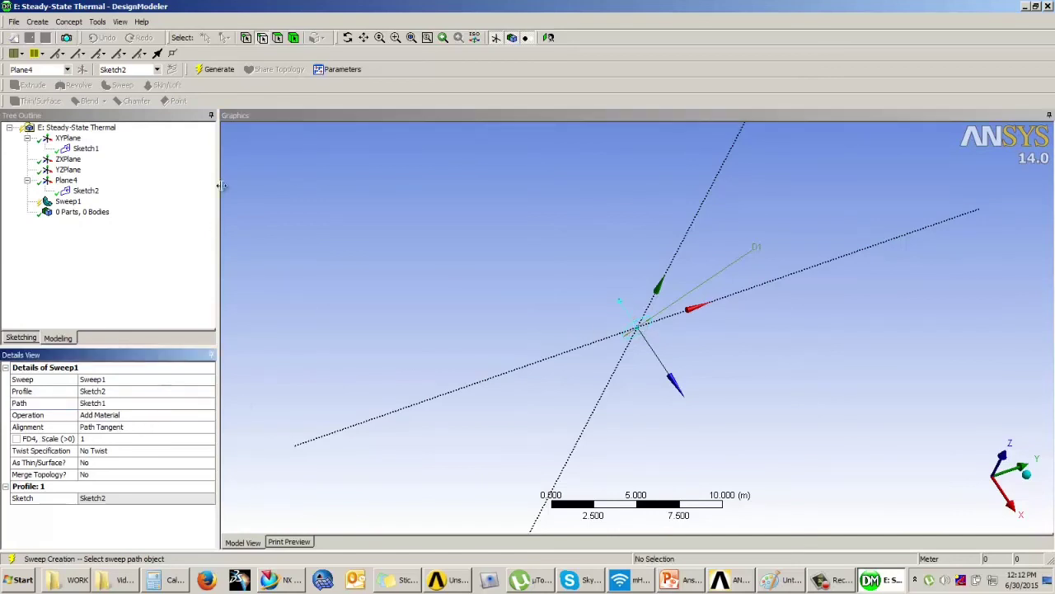
{"action": "left_click", "coordinate": [214, 69]}
{"action": "mouse_move", "coordinate": [571, 328]}
{"action": "middle_mouse_down"}
{"action": "mouse_move", "coordinate": [669, 262]}
{"action": "mouse_move", "coordinate": [631, 324]}
{"action": "middle_mouse_up"}
{"action": "scroll", "coordinate": [712, 314], "scroll_direction": "up", "scroll_amount": 5}
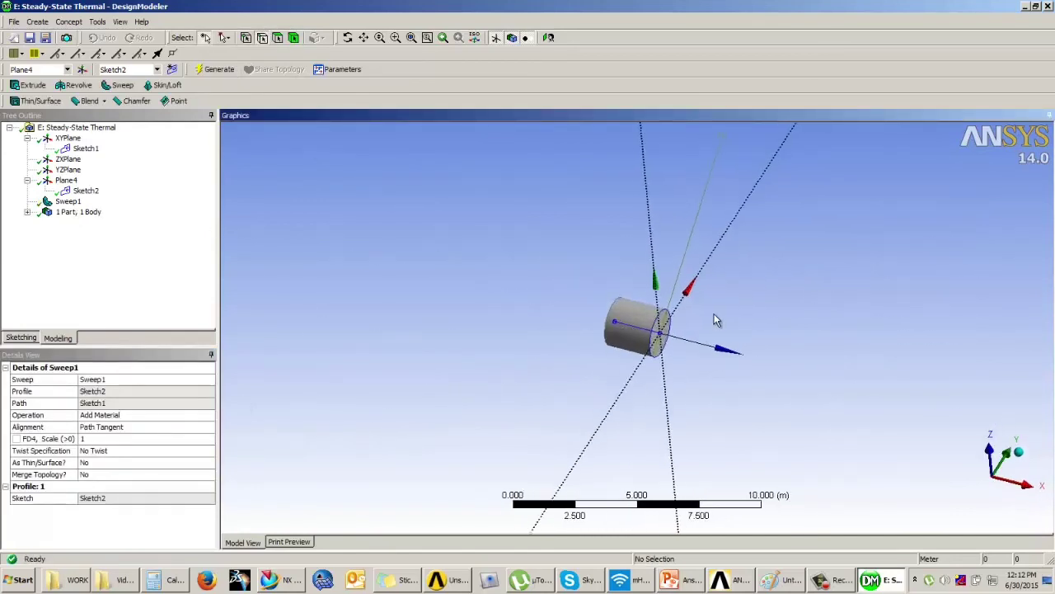
Step: Start a sketch on the swept cylinder's end face at the circle-sketch plane and draw a circle centred on its origin
{"action": "left_click", "coordinate": [549, 39]}
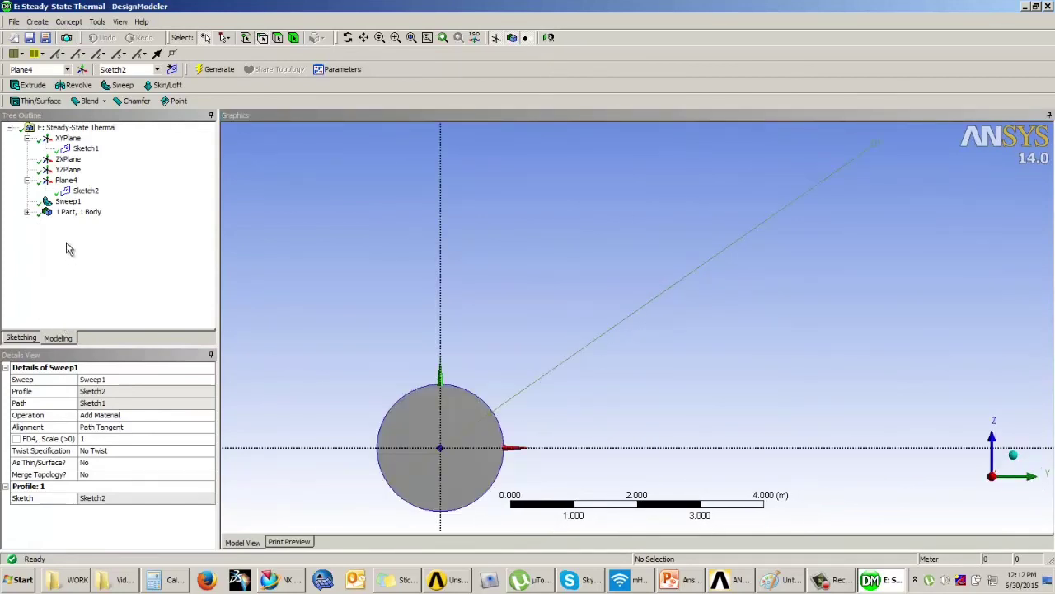
{"action": "middle_click_drag", "start_coordinate": [414, 291], "coordinate": [577, 297]}
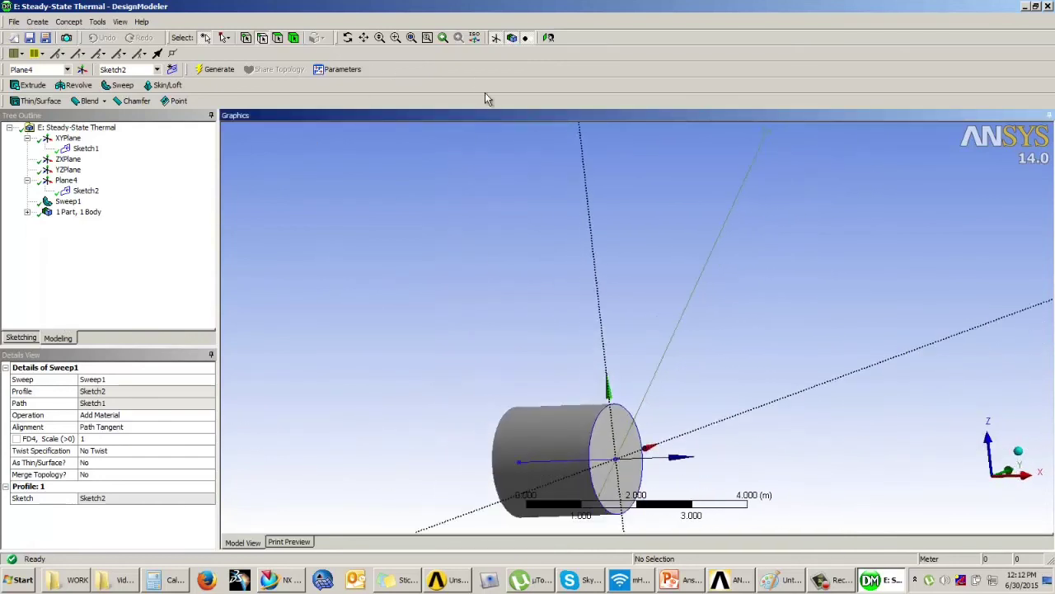
{"action": "left_click", "coordinate": [595, 446]}
{"action": "left_click", "coordinate": [27, 339]}
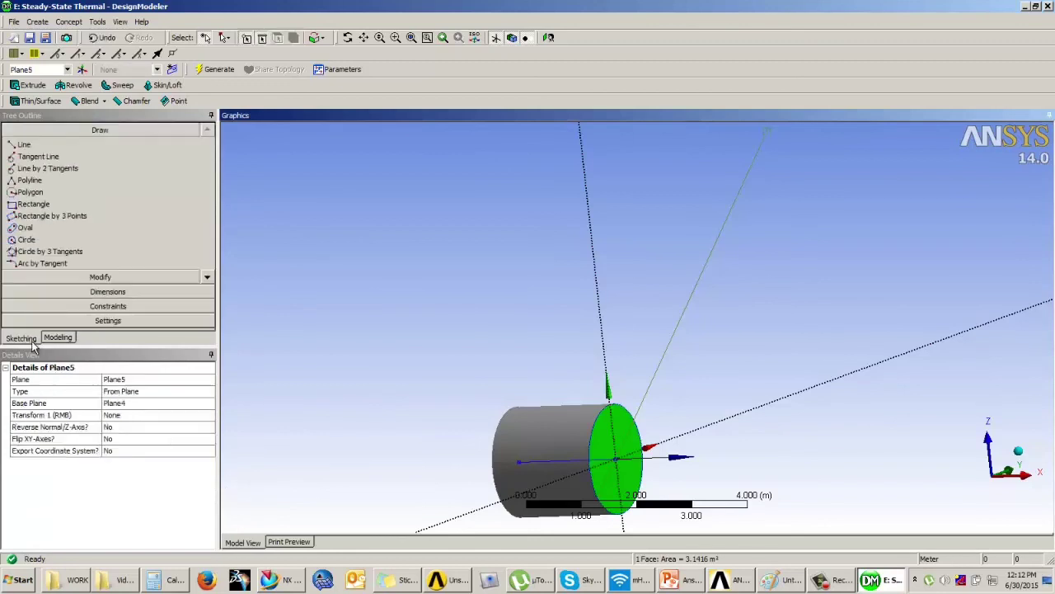
{"action": "left_click", "coordinate": [549, 38]}
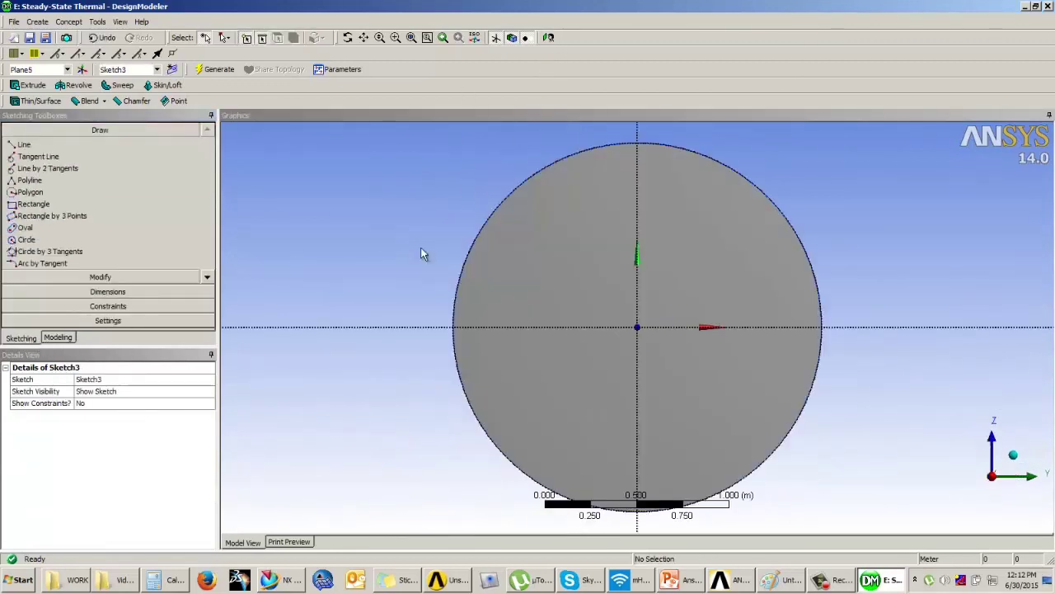
{"action": "left_click", "coordinate": [27, 239]}
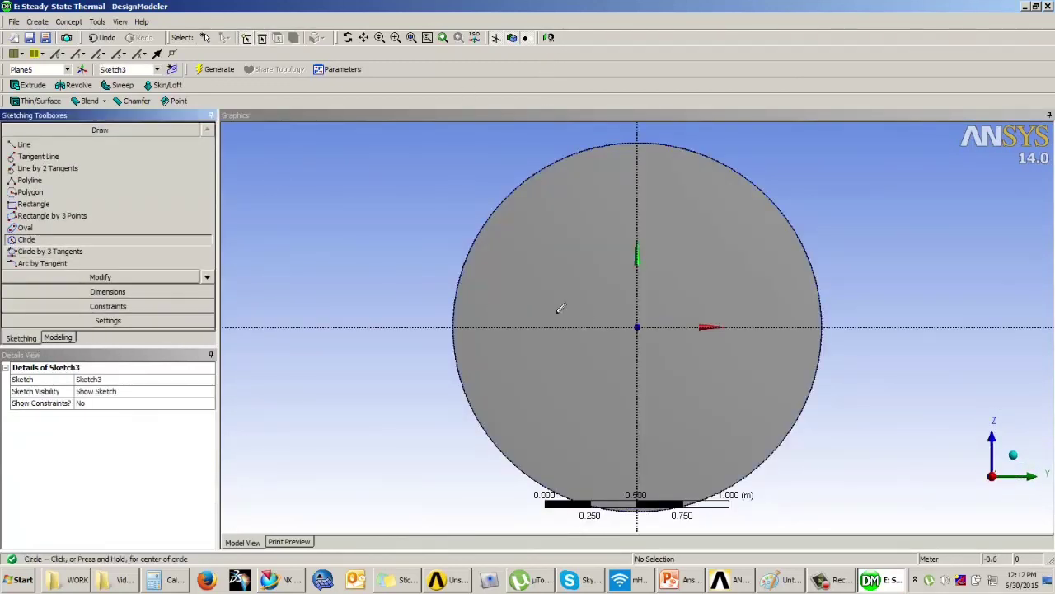
{"action": "left_click", "coordinate": [637, 326]}
{"action": "left_click", "coordinate": [707, 256]}
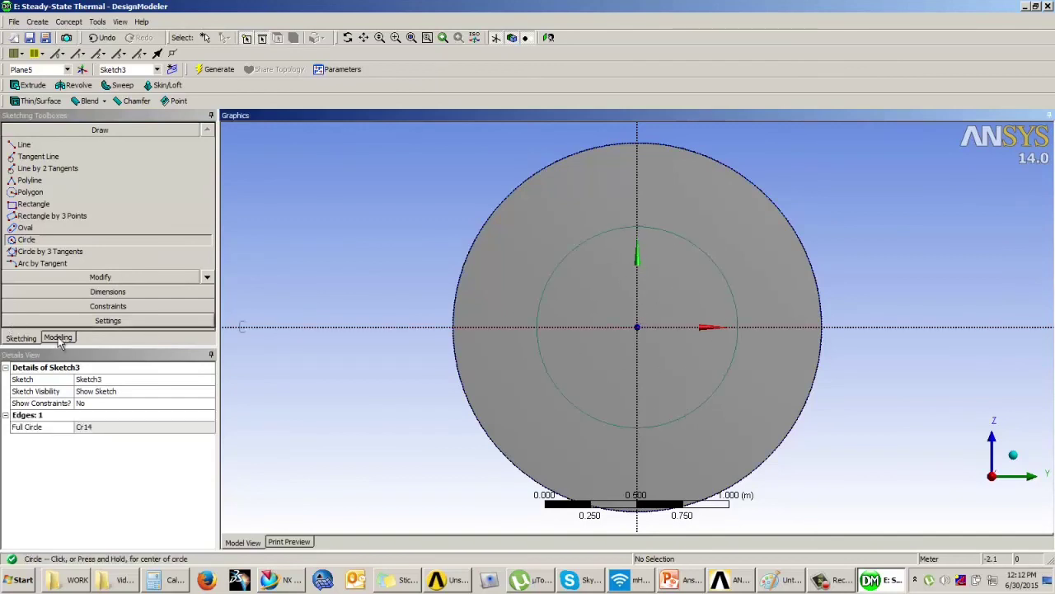
Step: Dimension the new circle on the first cylinder's end face and set its diameter to 2 m
{"action": "left_click", "coordinate": [97, 293]}
{"action": "left_click", "coordinate": [548, 282]}
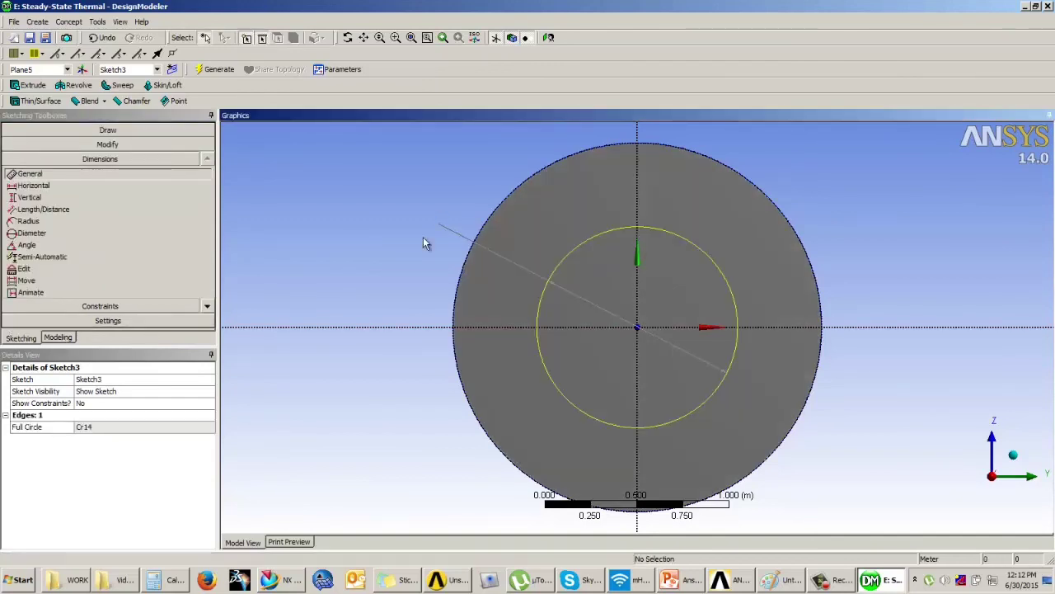
{"action": "left_click", "coordinate": [434, 221]}
{"action": "left_click", "coordinate": [97, 429]}
{"action": "type", "text": "2"}
{"action": "key", "text": "Return"}
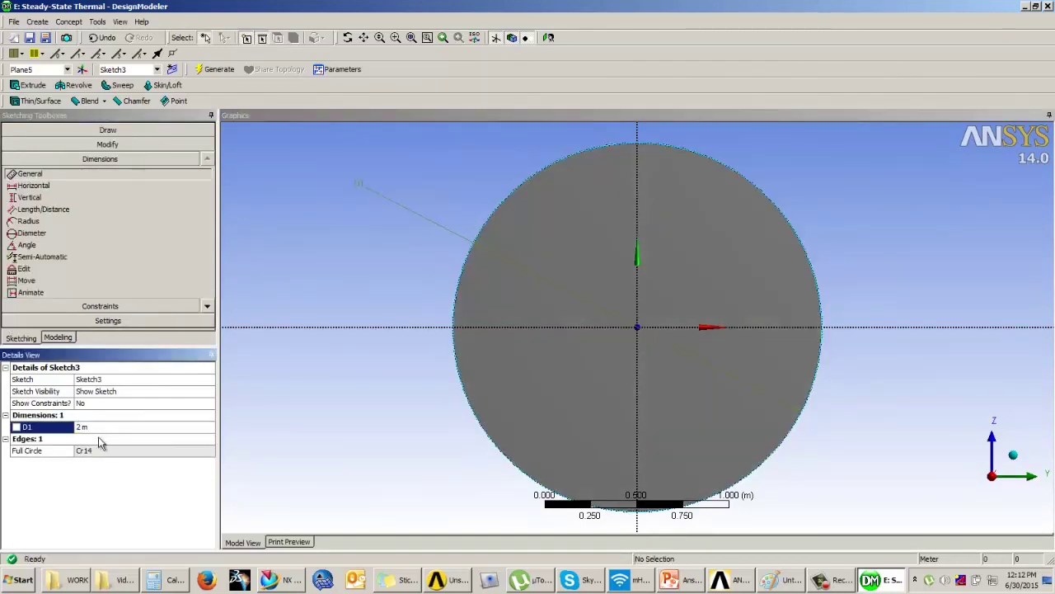
Step: Extrude the end-face circle 5 m with the Add Frozen operation to generate the second cylinder
{"action": "left_click", "coordinate": [62, 339]}
{"action": "middle_click_drag", "start_coordinate": [540, 265], "coordinate": [634, 310]}
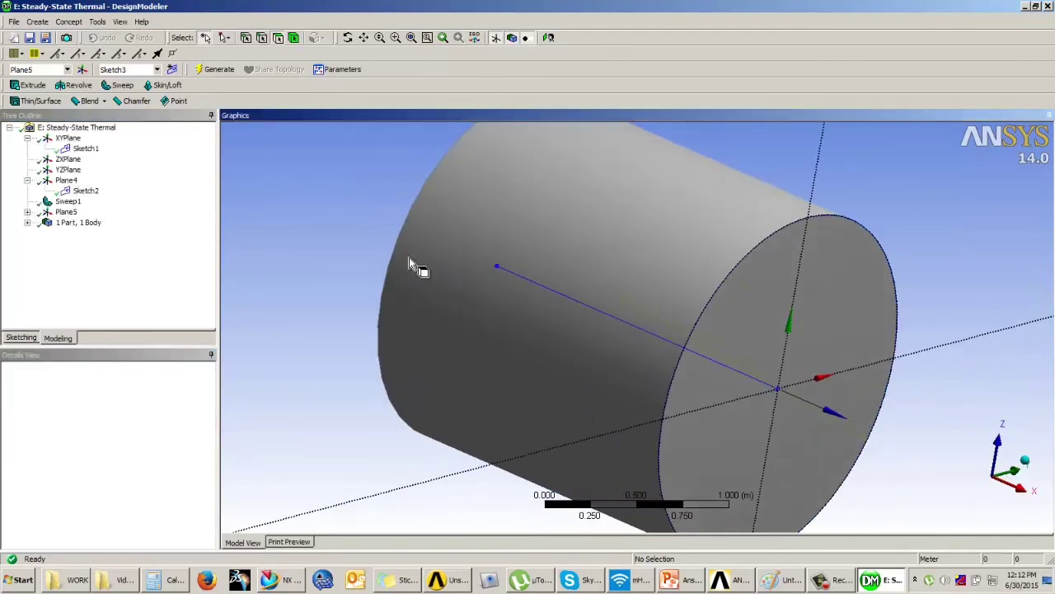
{"action": "left_click", "coordinate": [29, 85]}
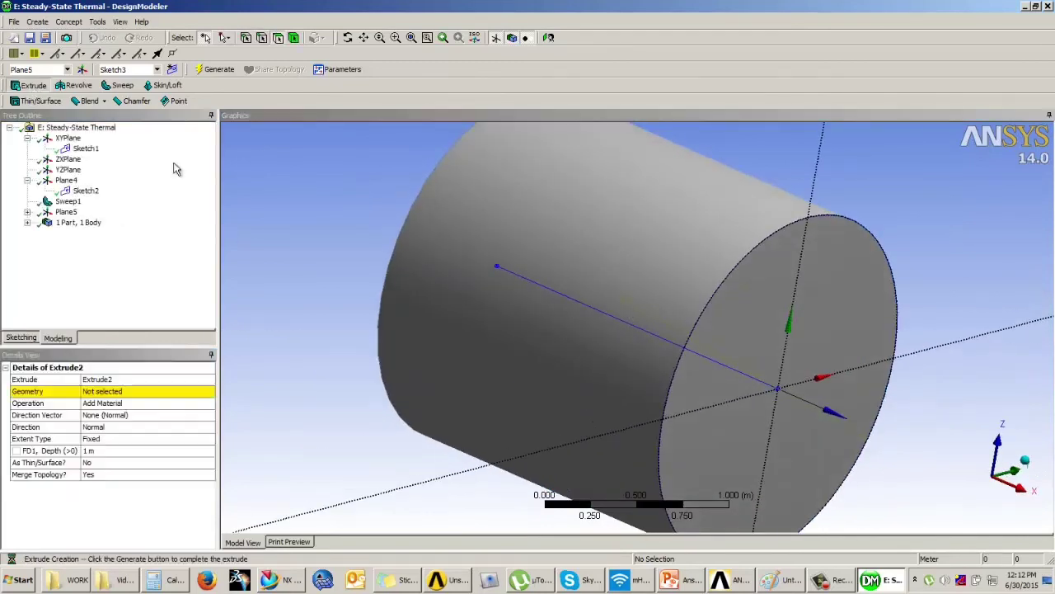
{"action": "left_click", "coordinate": [100, 452]}
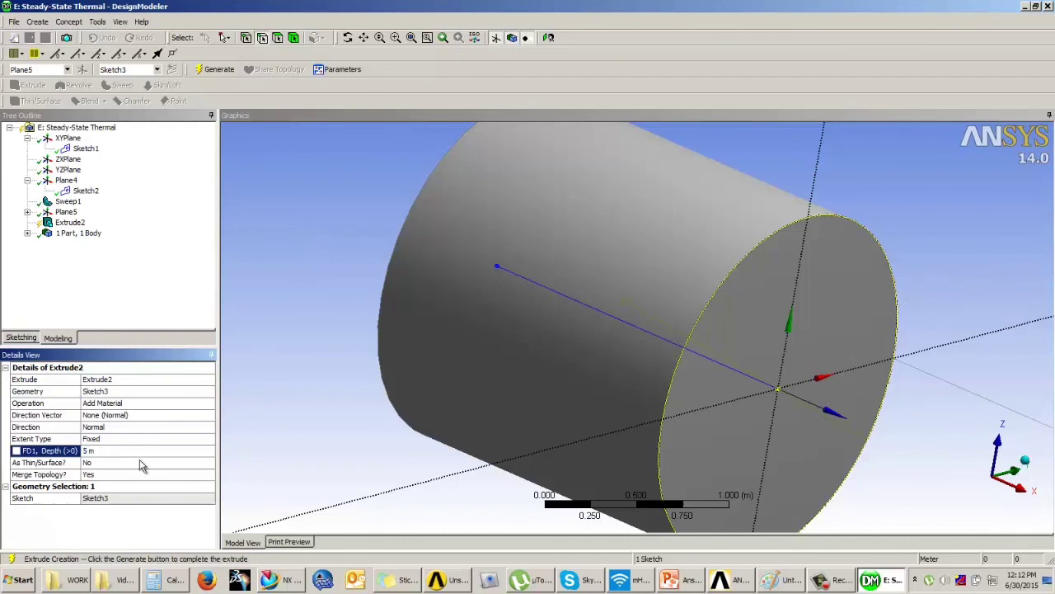
{"action": "left_click", "coordinate": [185, 404]}
{"action": "left_click", "coordinate": [208, 408]}
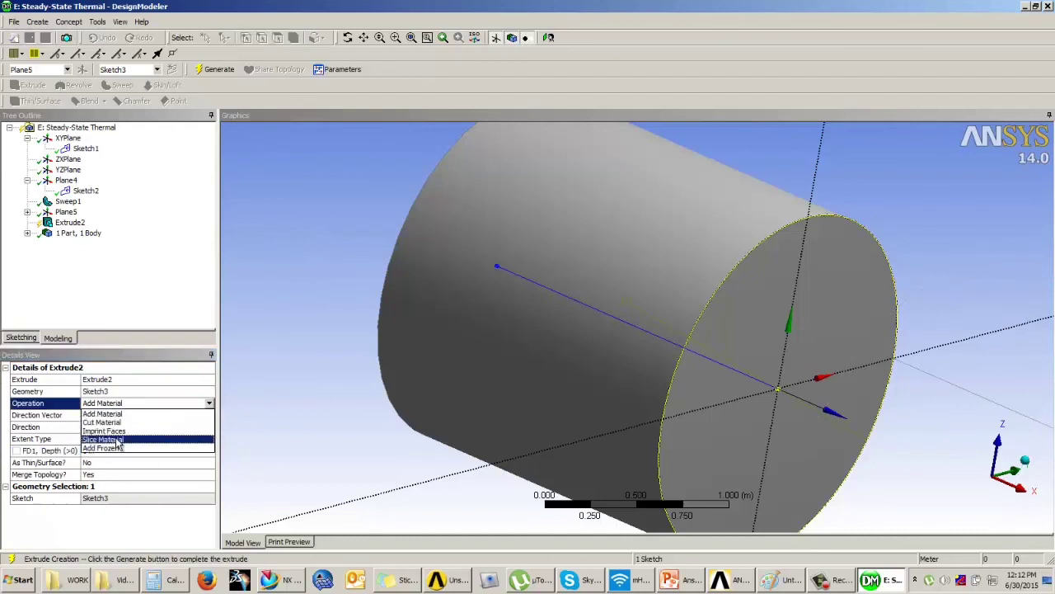
{"action": "left_click", "coordinate": [121, 450]}
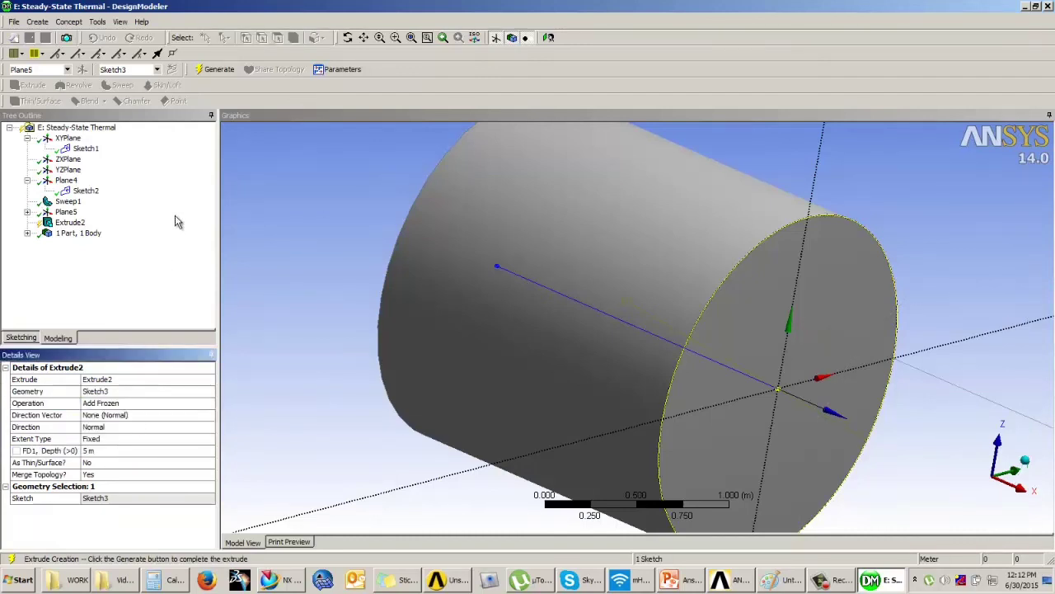
{"action": "left_click", "coordinate": [216, 69]}
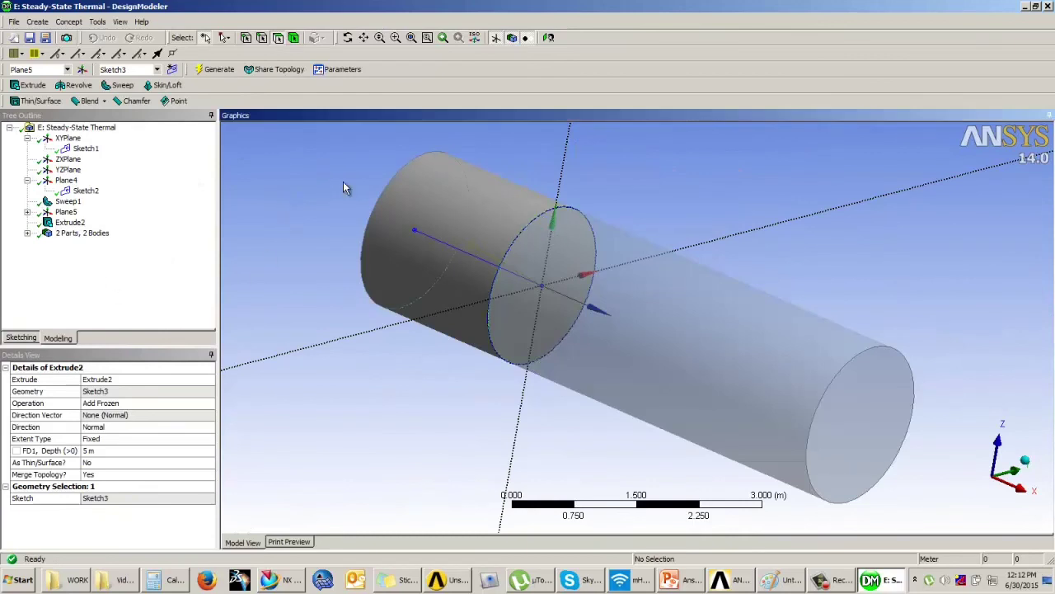
Step: Start a sketch on the second cylinder's free end face and draw an origin-centred circle about 1.05 m in diameter
{"action": "left_click", "coordinate": [845, 399]}
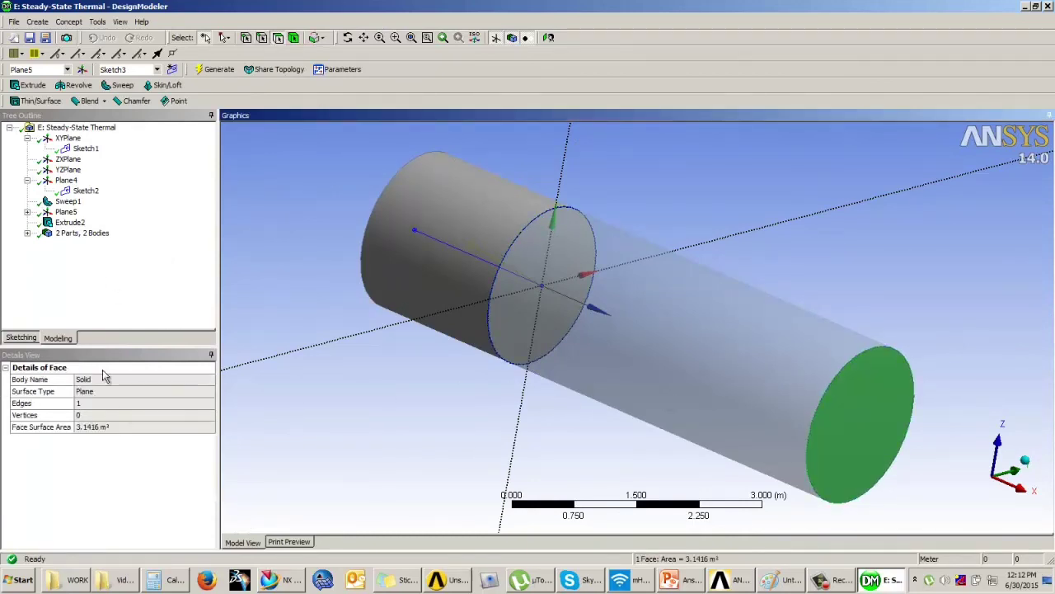
{"action": "left_click", "coordinate": [30, 340]}
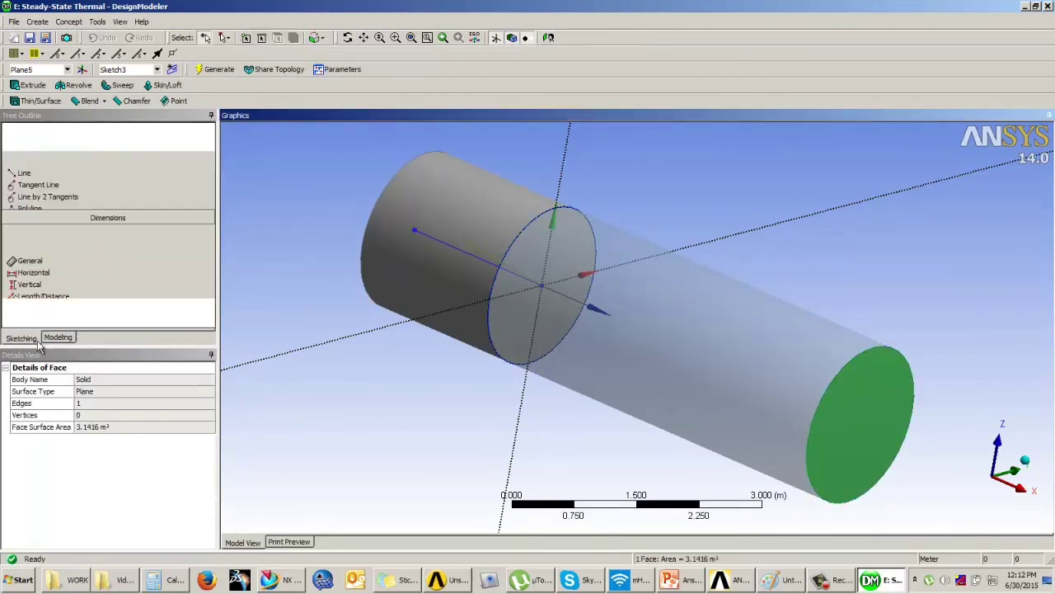
{"action": "left_click", "coordinate": [549, 39]}
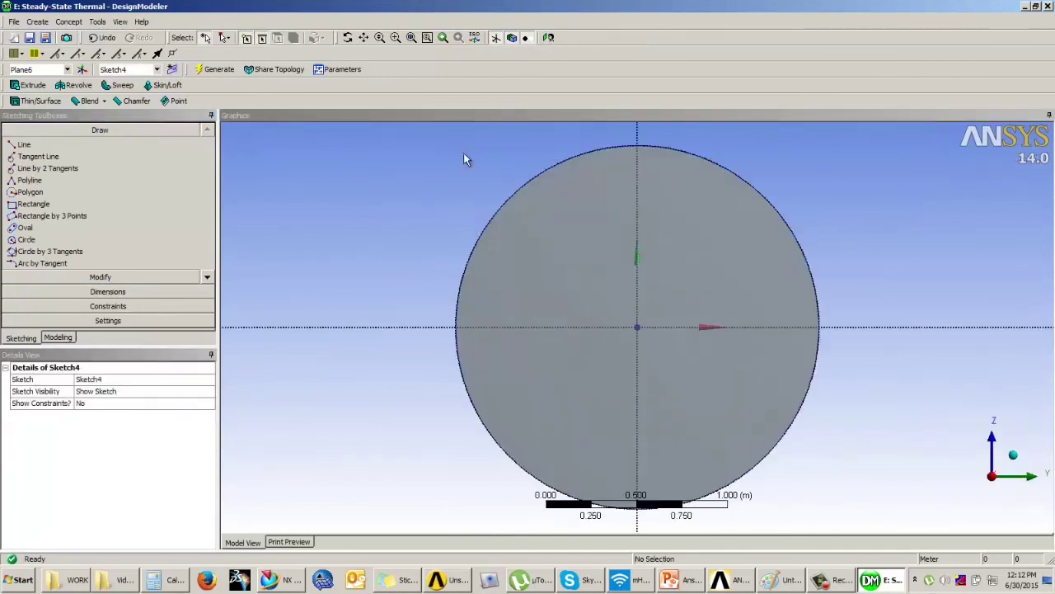
{"action": "left_click", "coordinate": [27, 239]}
{"action": "left_click", "coordinate": [637, 328]}
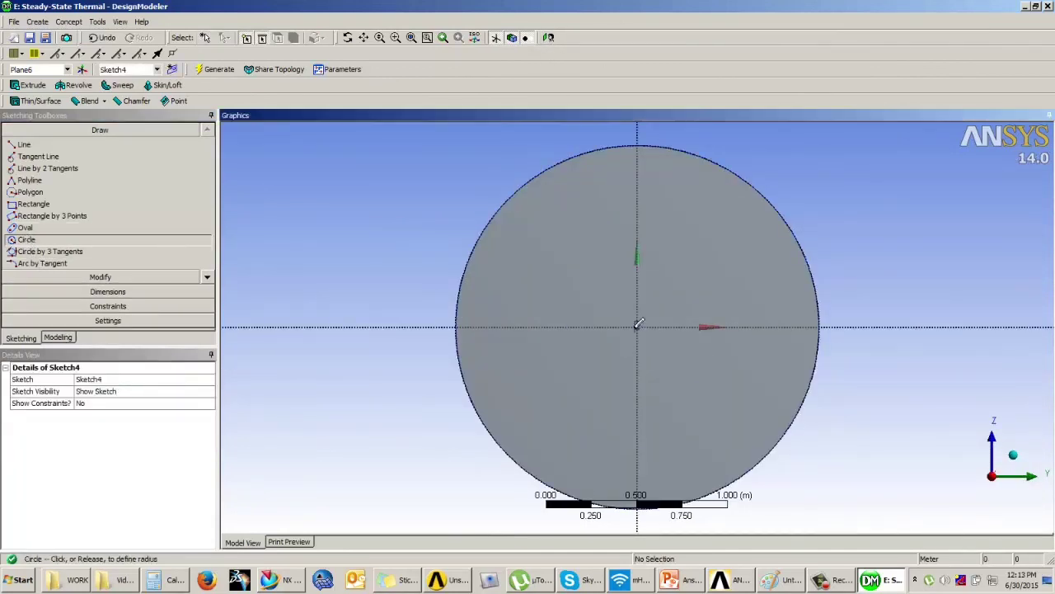
{"action": "left_click", "coordinate": [571, 261]}
Step: Dimension the circle on the second cylinder's end face and set its diameter to 2 m
{"action": "left_click", "coordinate": [107, 291]}
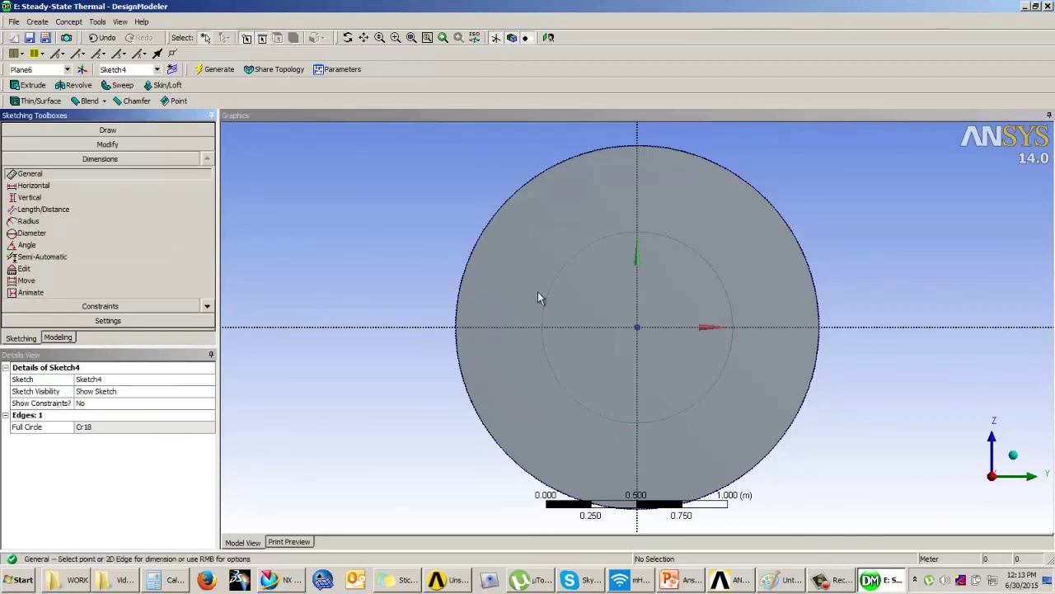
{"action": "left_click", "coordinate": [561, 278]}
{"action": "left_click", "coordinate": [394, 221]}
{"action": "left_click", "coordinate": [100, 426]}
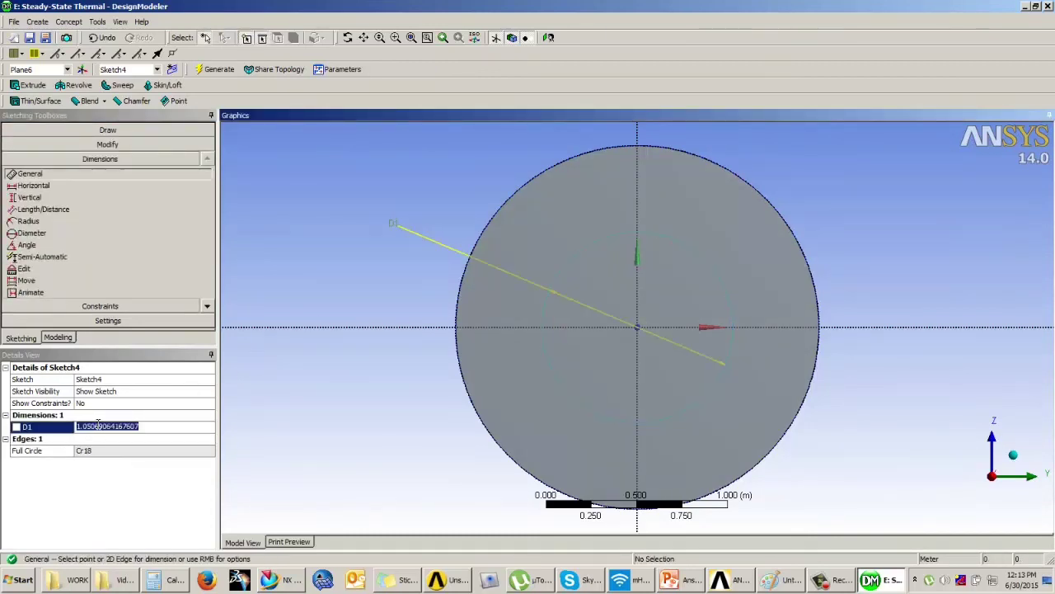
{"action": "type", "text": "2"}
{"action": "key", "text": "Return"}
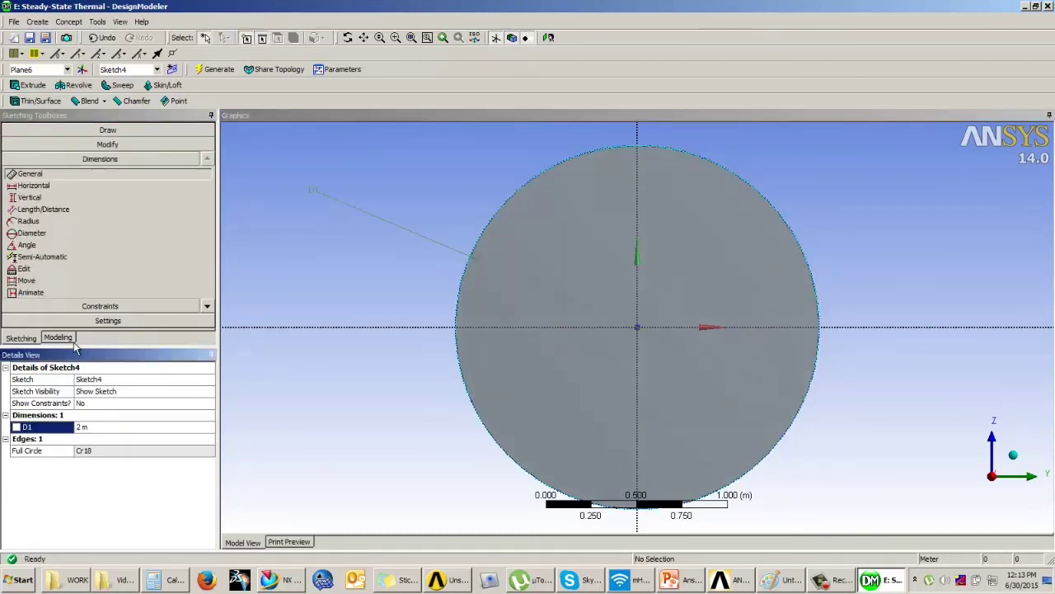
Step: Extrude the circle on the second cylinder's end 10 m as Add Frozen to generate the third cylinder
{"action": "left_click", "coordinate": [58, 337]}
{"action": "left_click", "coordinate": [28, 84]}
{"action": "left_click", "coordinate": [97, 450]}
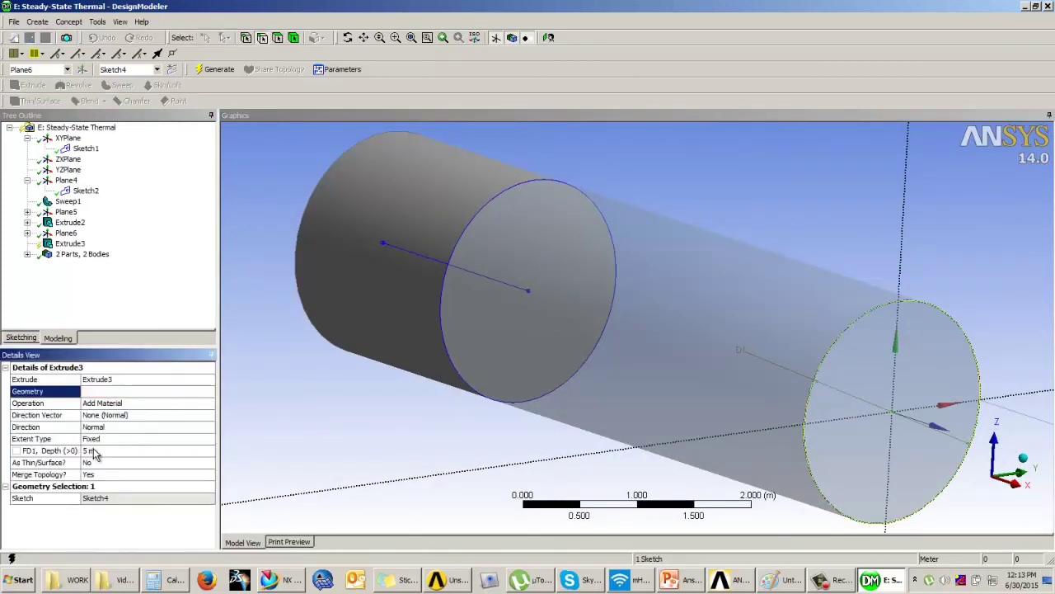
{"action": "key", "text": "Return"}
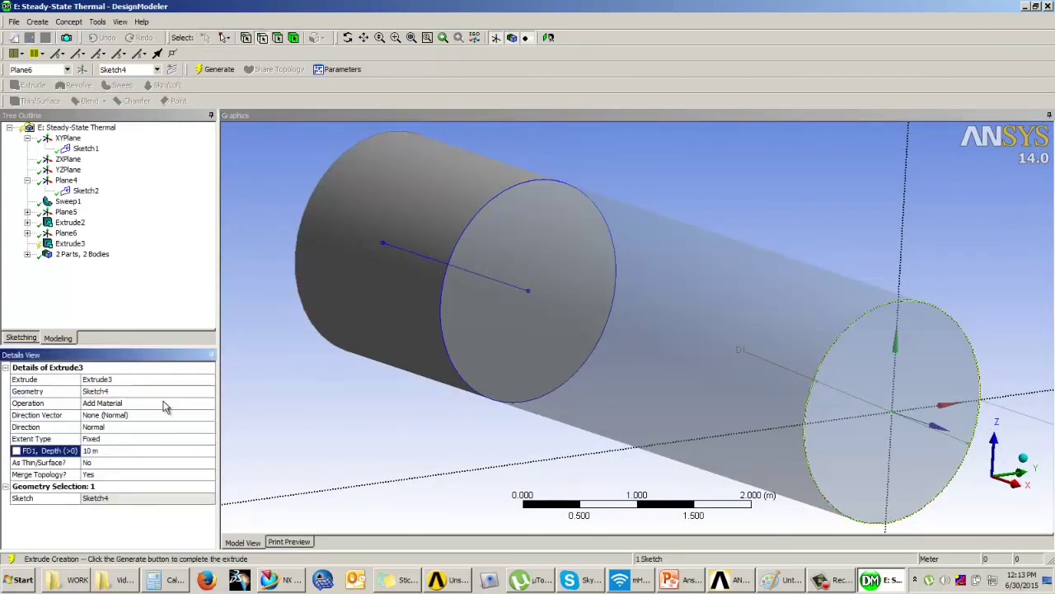
{"action": "left_click", "coordinate": [161, 404]}
{"action": "left_click", "coordinate": [210, 403]}
{"action": "left_click", "coordinate": [150, 445]}
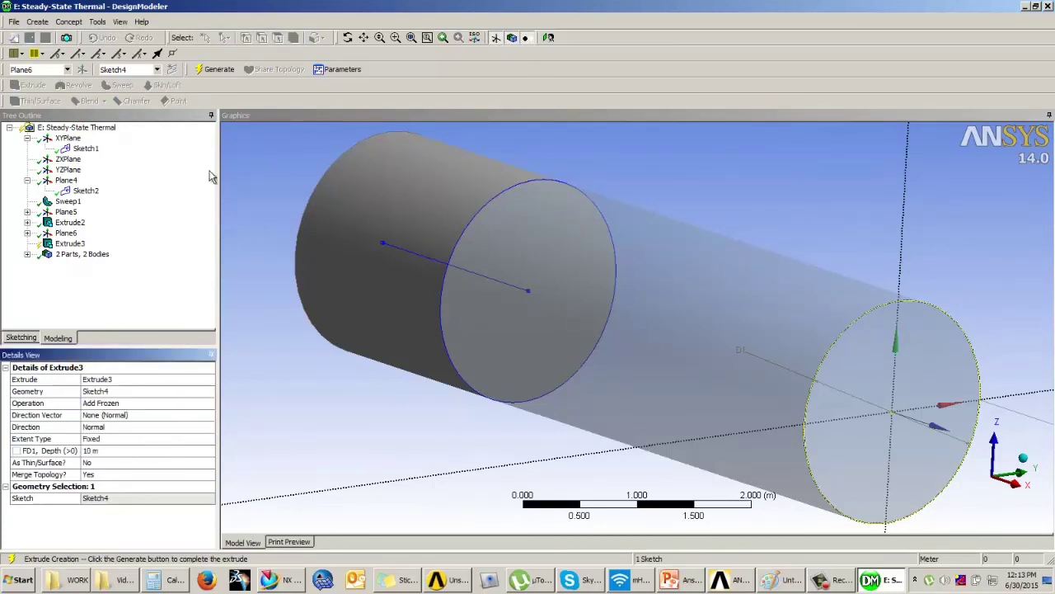
{"action": "left_click", "coordinate": [216, 71]}
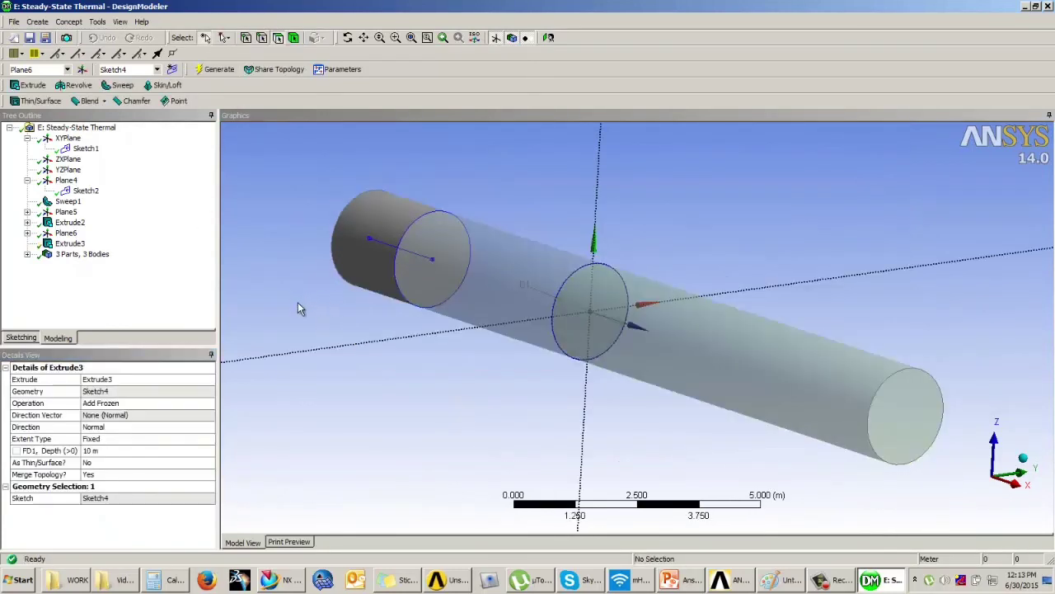
Step: Start a sketch on the third cylinder's free end face and draw an origin-centred circle about 1.18 m in diameter
{"action": "left_click", "coordinate": [896, 398]}
{"action": "left_click", "coordinate": [25, 338]}
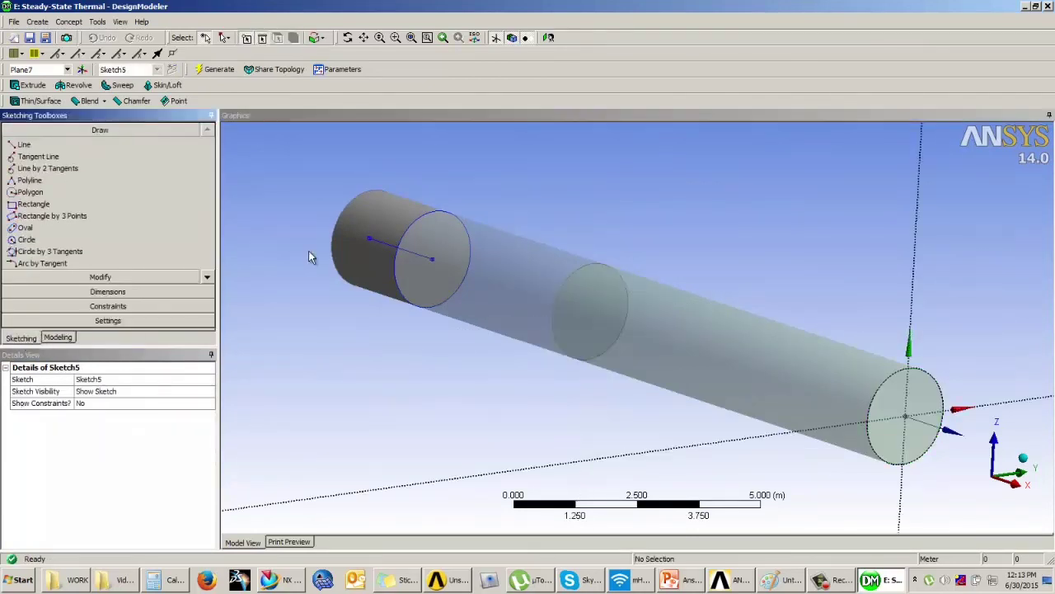
{"action": "left_click", "coordinate": [26, 239]}
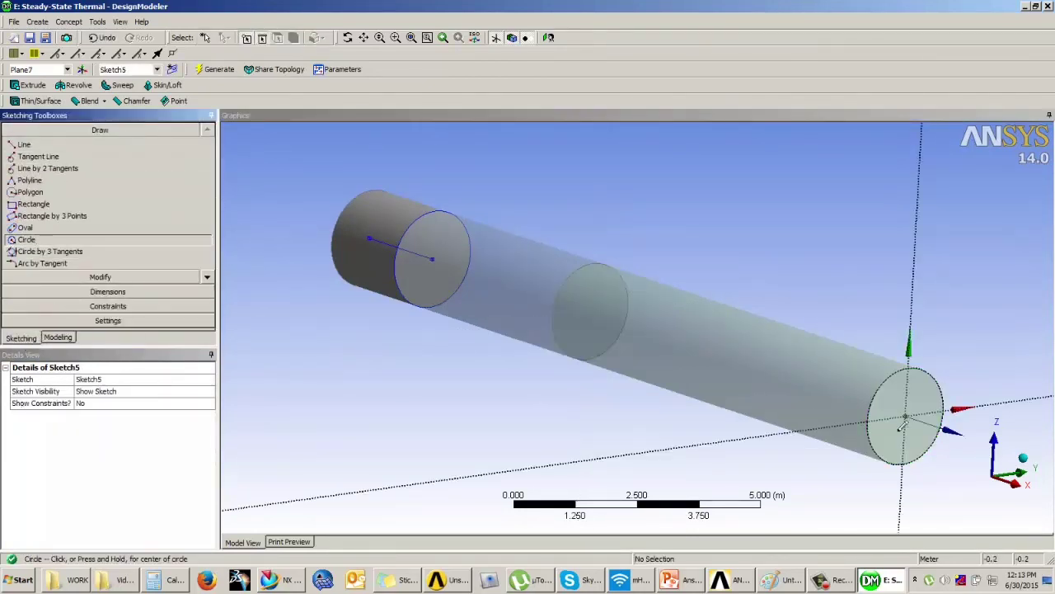
{"action": "left_click", "coordinate": [905, 417]}
{"action": "left_click", "coordinate": [922, 383]}
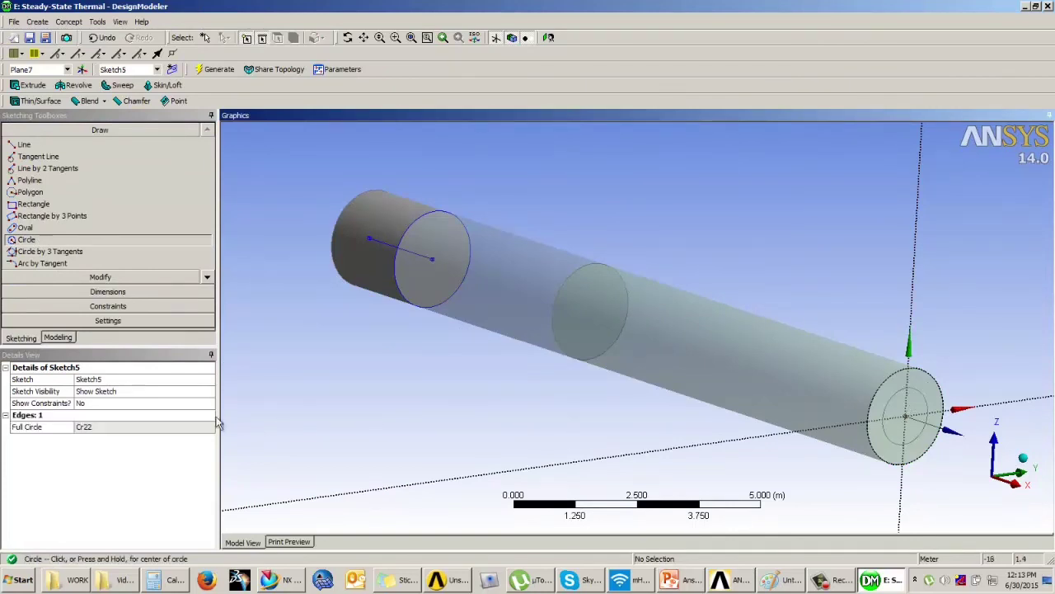
Step: Dimension the circle on the third cylinder's end face and set its diameter to 2 m
{"action": "left_click", "coordinate": [100, 291]}
{"action": "left_click", "coordinate": [902, 400]}
{"action": "left_click", "coordinate": [879, 322]}
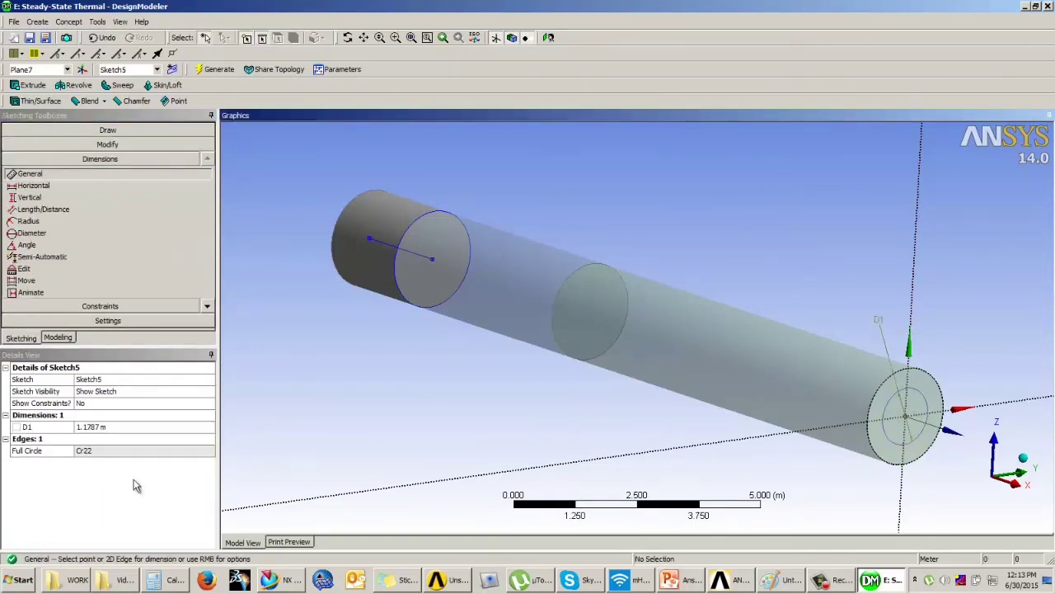
{"action": "left_click", "coordinate": [82, 427]}
{"action": "type", "text": "2"}
{"action": "key", "text": "Return"}
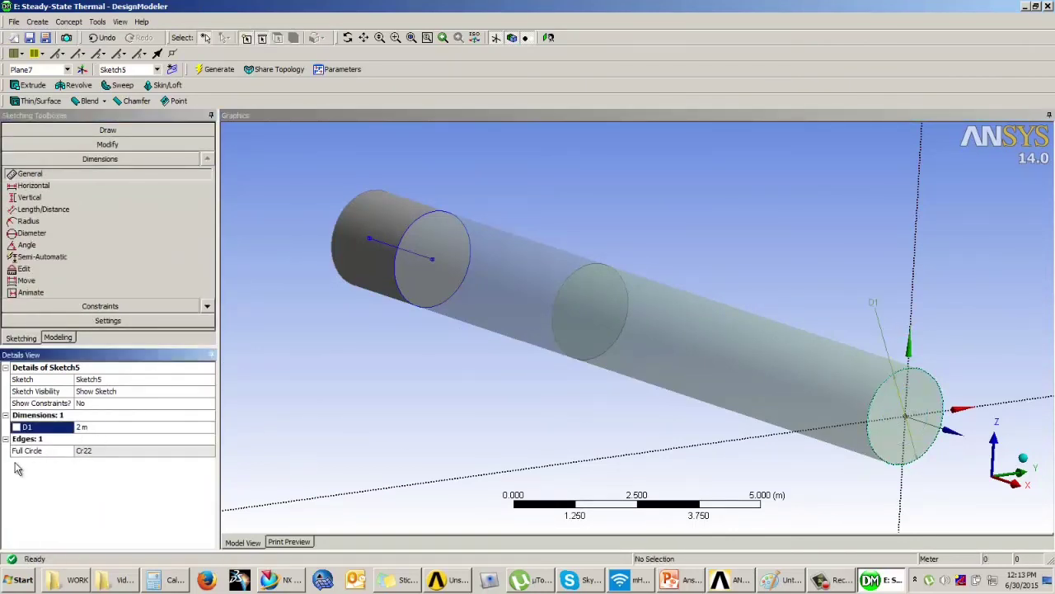
Step: Extrude the circle on the third cylinder's end 3 m as Add Frozen and generate the fourth cylinder
{"action": "left_click", "coordinate": [58, 337]}
{"action": "left_click", "coordinate": [28, 85]}
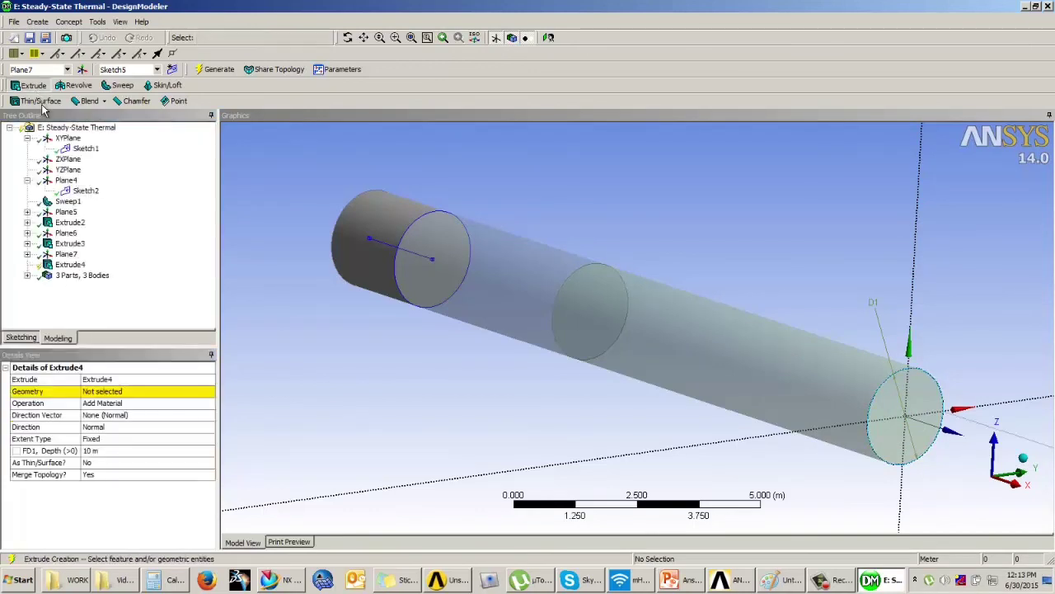
{"action": "left_click", "coordinate": [107, 450]}
{"action": "type", "text": "3"}
{"action": "key", "text": "Return"}
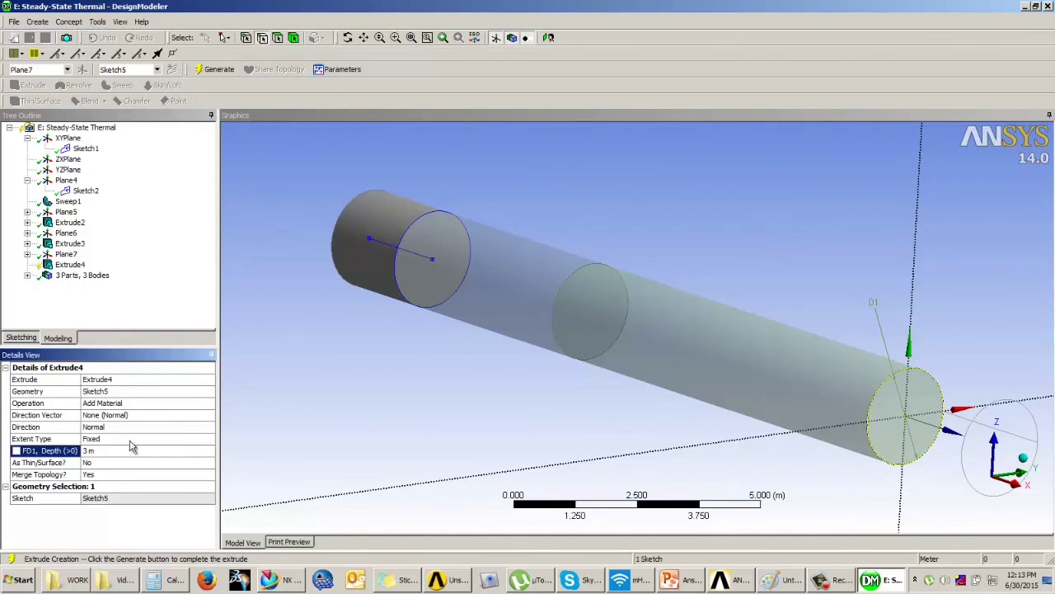
{"action": "left_click", "coordinate": [206, 403]}
{"action": "left_click", "coordinate": [102, 448]}
{"action": "left_click", "coordinate": [215, 69]}
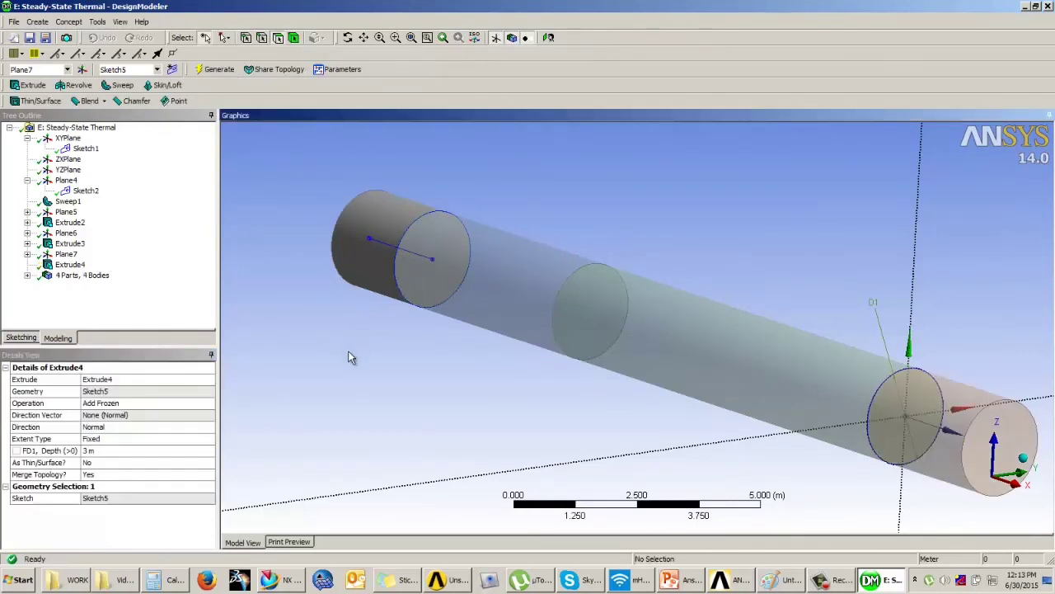
Step: Inspect the rod's solid bodies, then switch to Workbench and open the Model of Steady-State Thermal system E in Mechanical
{"action": "left_click", "coordinate": [27, 275]}
{"action": "left_click", "coordinate": [80, 296]}
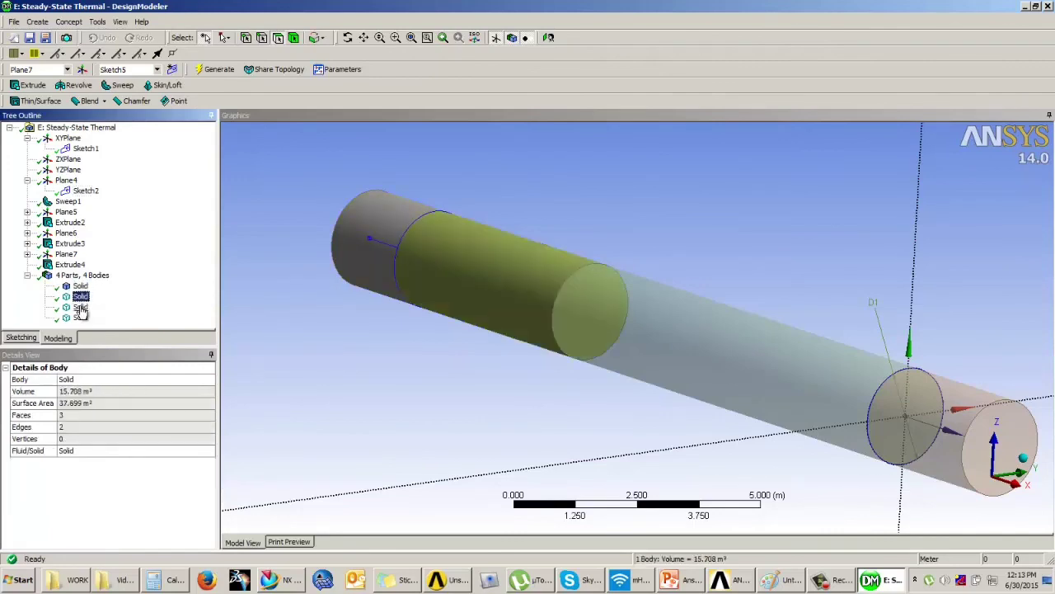
{"action": "left_click", "coordinate": [80, 316]}
{"action": "left_click", "coordinate": [589, 220]}
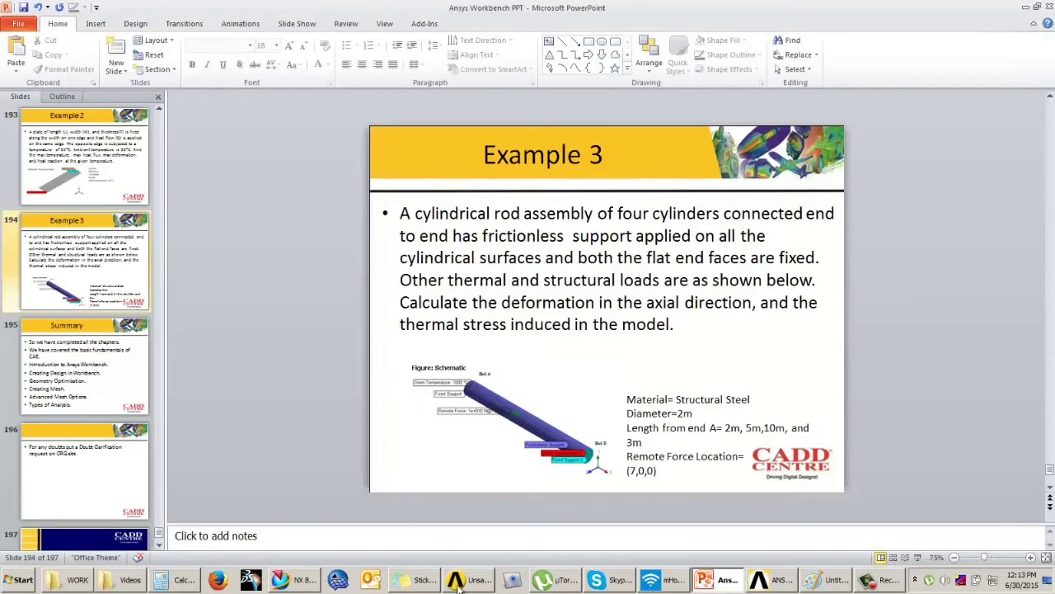
{"action": "left_click", "coordinate": [458, 580]}
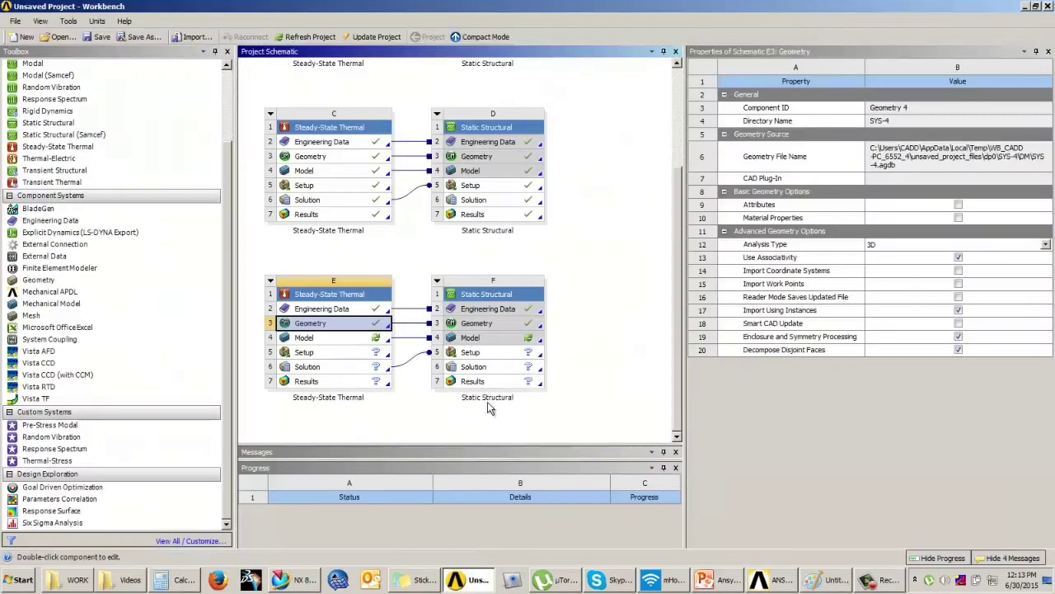
{"action": "double_click", "coordinate": [372, 337]}
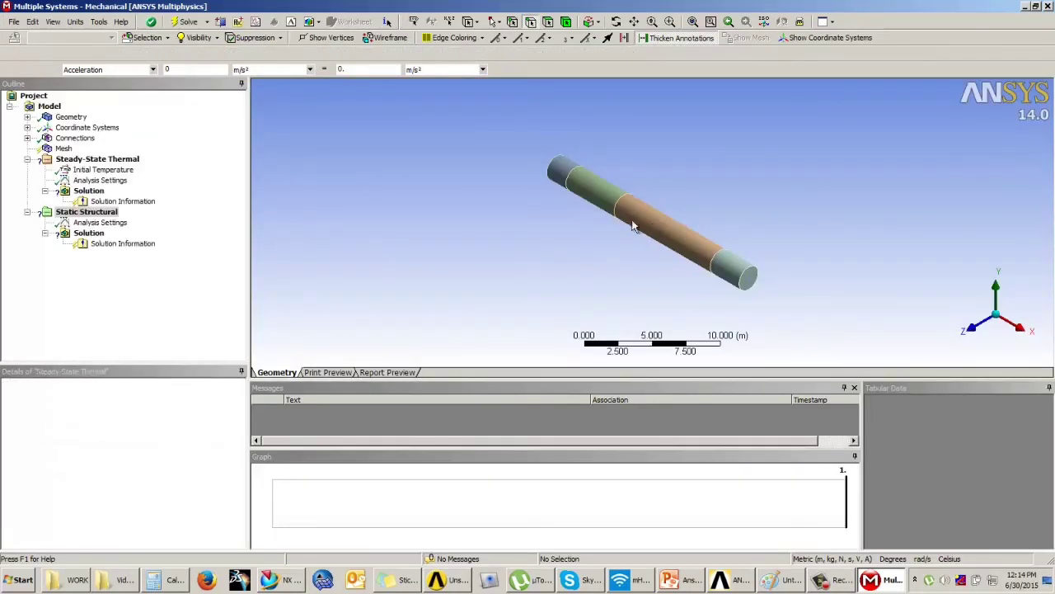
Step: Examine the material assignment of the rod's solids and the settings of the contact regions between them
{"action": "middle_click_drag", "start_coordinate": [615, 246], "coordinate": [754, 256]}
{"action": "left_click", "coordinate": [28, 118]}
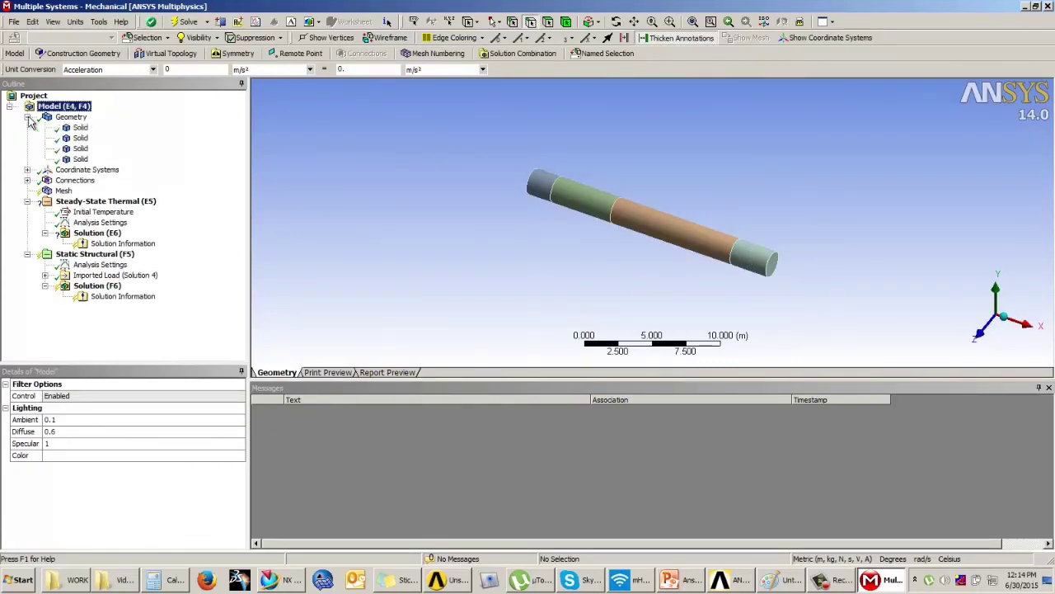
{"action": "left_click", "coordinate": [80, 138]}
{"action": "left_click", "coordinate": [80, 148]}
{"action": "left_click", "coordinate": [80, 158]}
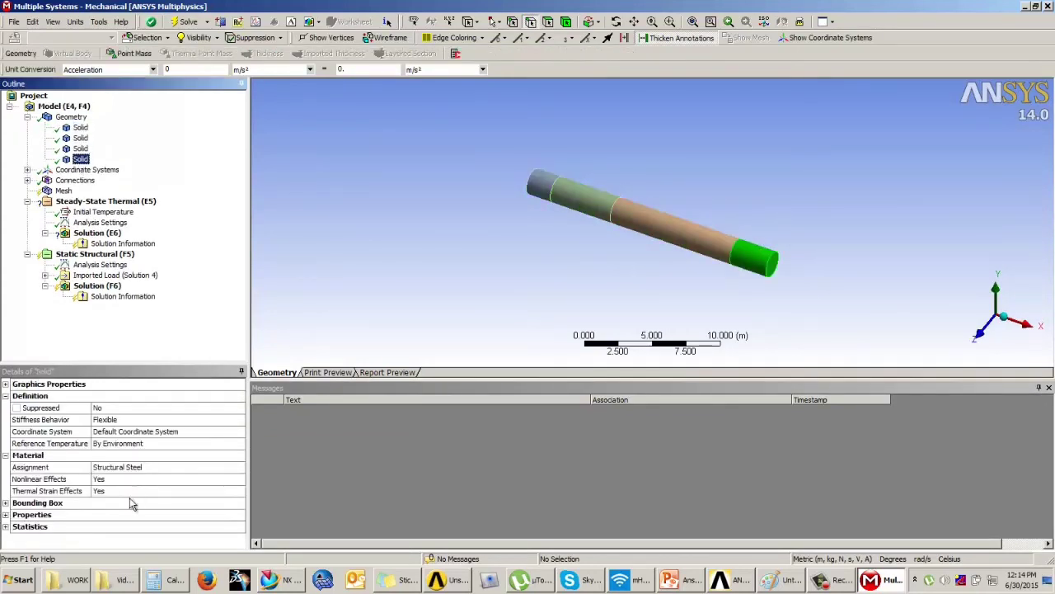
{"action": "left_click", "coordinate": [27, 179]}
{"action": "left_click", "coordinate": [45, 190]}
{"action": "left_click", "coordinate": [118, 212]}
{"action": "left_click", "coordinate": [120, 223]}
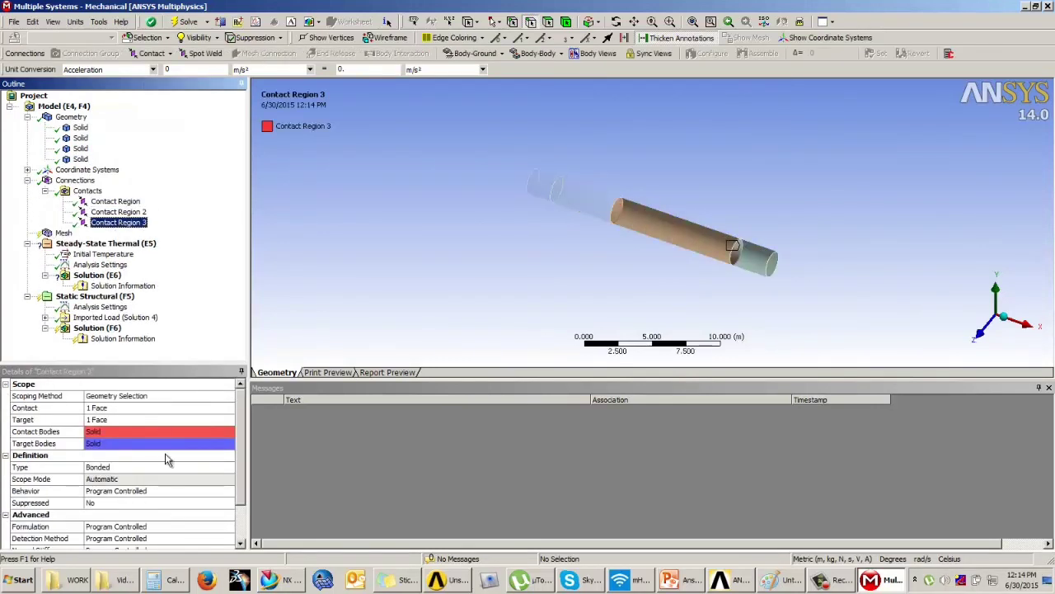
Step: Generate the mesh for the four-cylinder rod with the default sizing settings
{"action": "left_click", "coordinate": [63, 233]}
{"action": "left_click", "coordinate": [52, 54]}
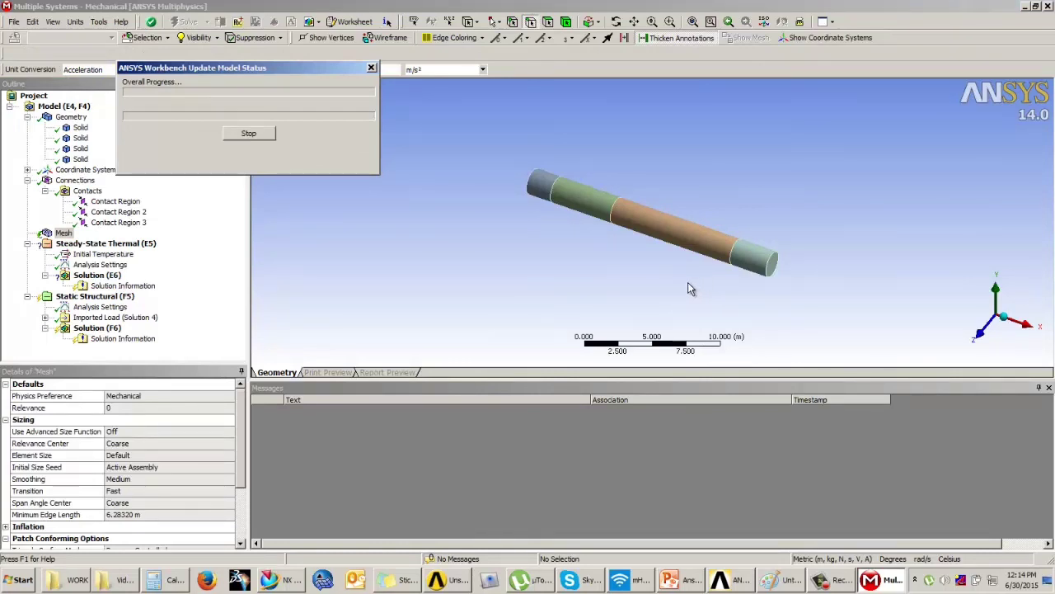
{"action": "mouse_move", "coordinate": [688, 286]}
{"action": "middle_mouse_down"}
{"action": "mouse_move", "coordinate": [625, 247]}
{"action": "mouse_move", "coordinate": [631, 262]}
{"action": "mouse_move", "coordinate": [670, 276]}
{"action": "middle_mouse_up"}
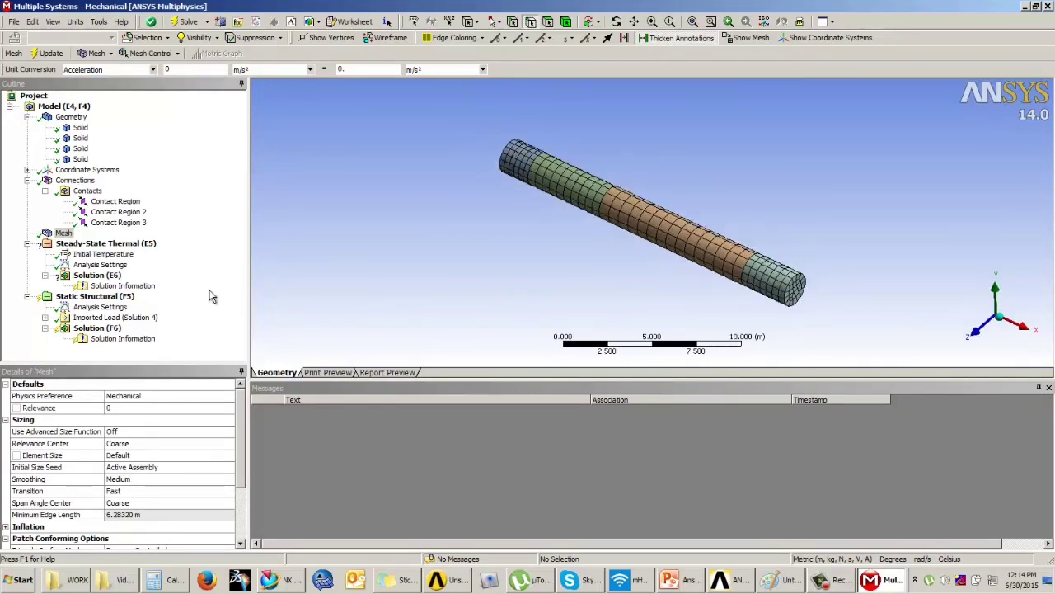
Step: Check the thermal loads on the Example 3 PowerPoint slide and apply a 1000 °C temperature to both flat end faces in Mechanical's Steady-State Thermal analysis
{"action": "left_click", "coordinate": [84, 242]}
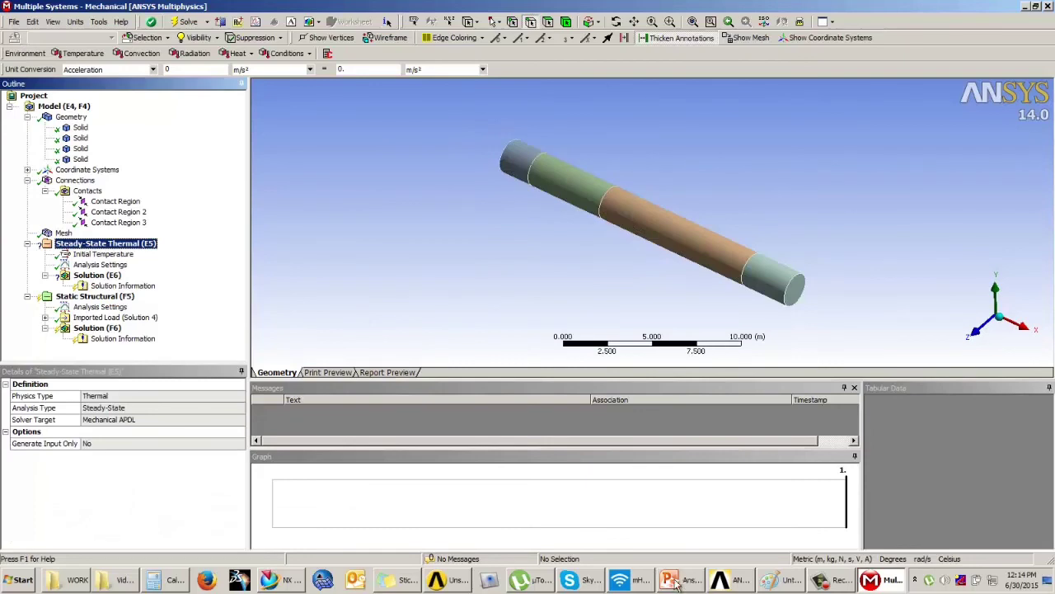
{"action": "left_click", "coordinate": [674, 582]}
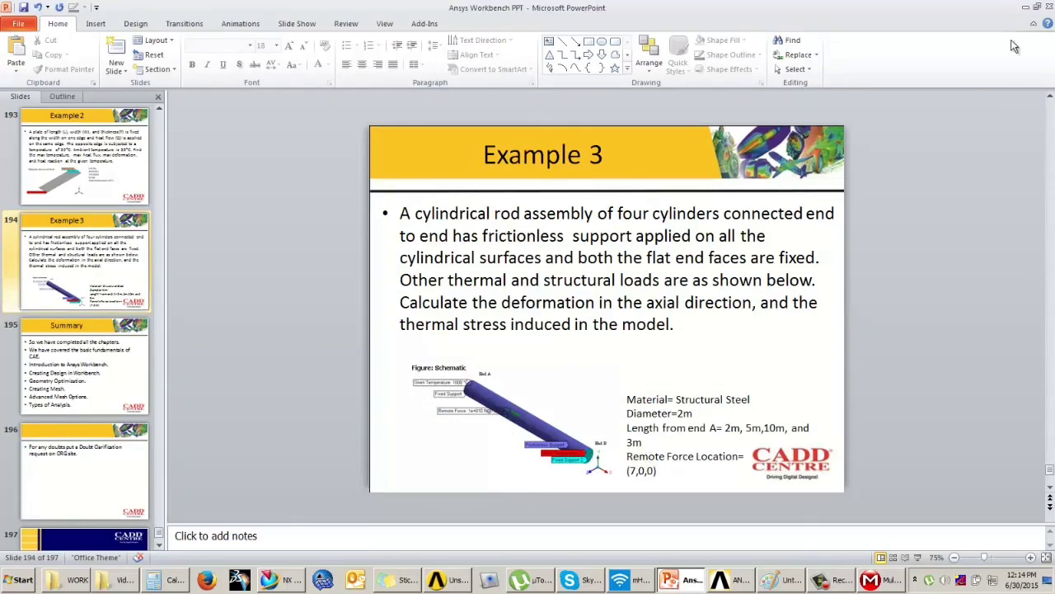
{"action": "left_click", "coordinate": [1023, 9]}
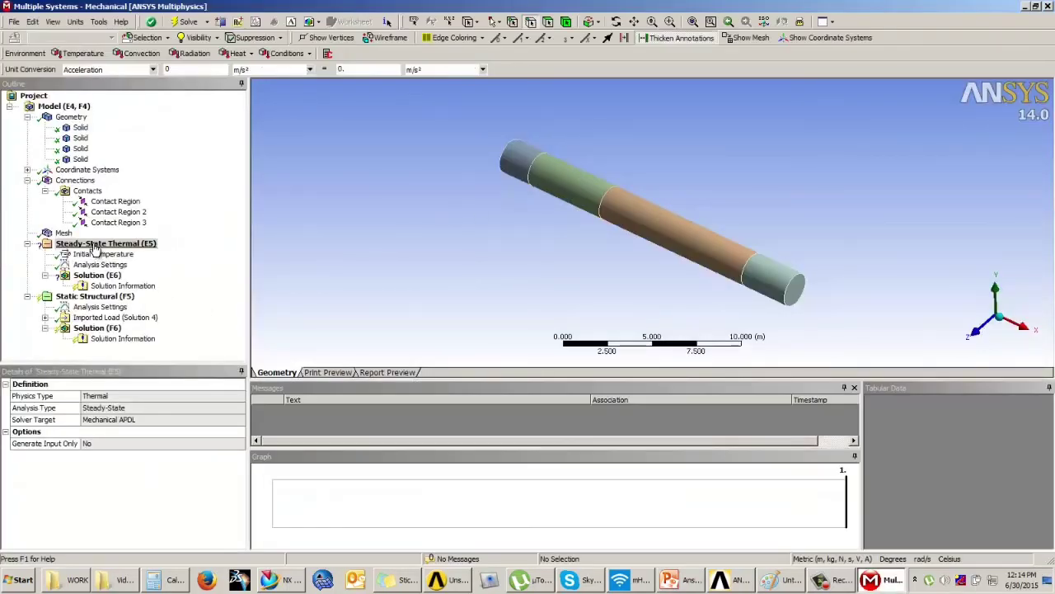
{"action": "left_click", "coordinate": [81, 52]}
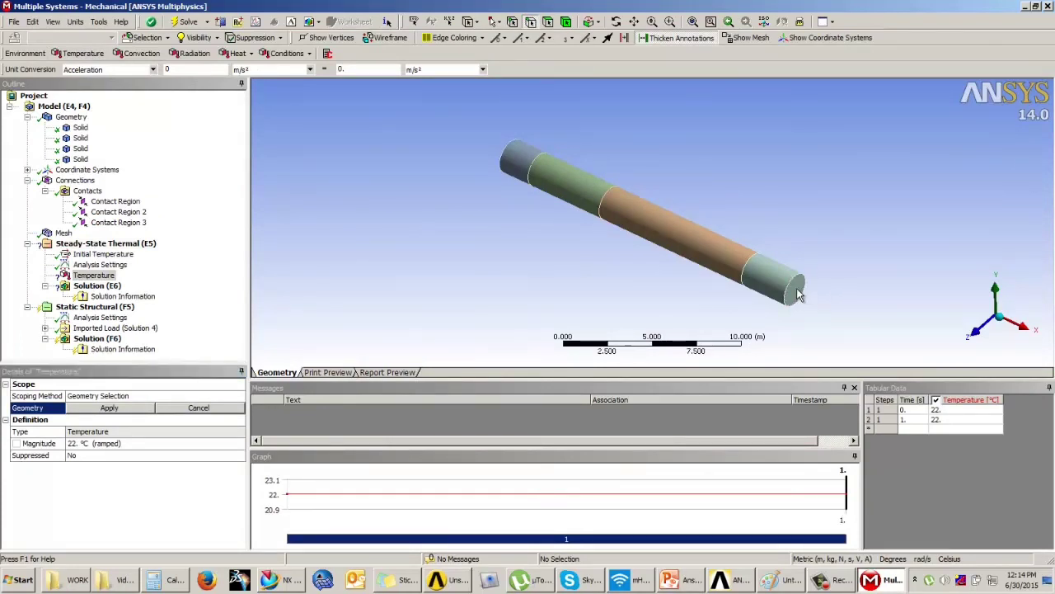
{"action": "left_click", "coordinate": [545, 23]}
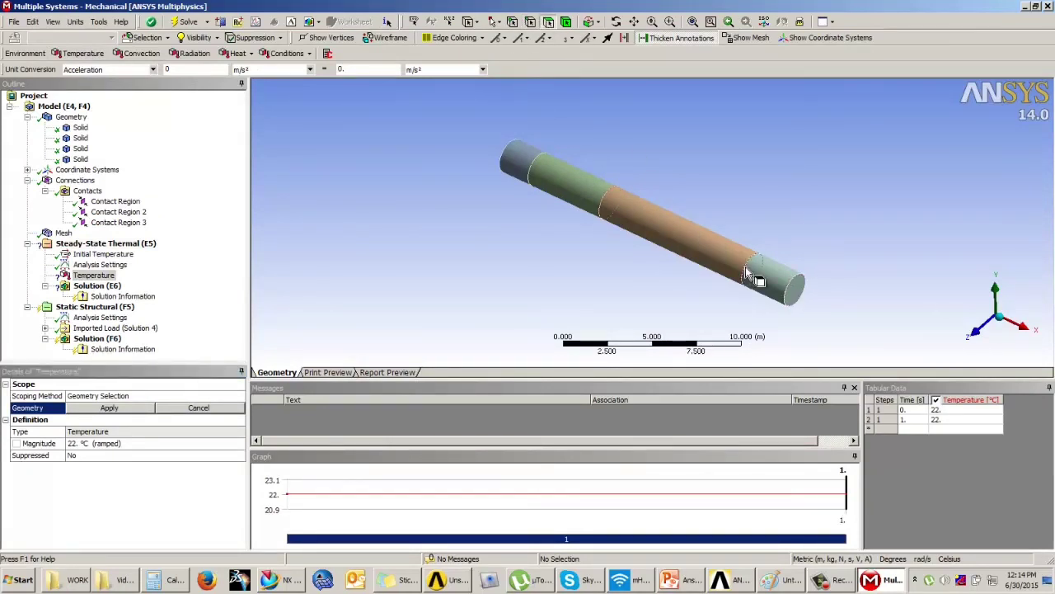
{"action": "left_click", "coordinate": [793, 290]}
{"action": "middle_click_drag", "start_coordinate": [554, 188], "coordinate": [732, 247]}
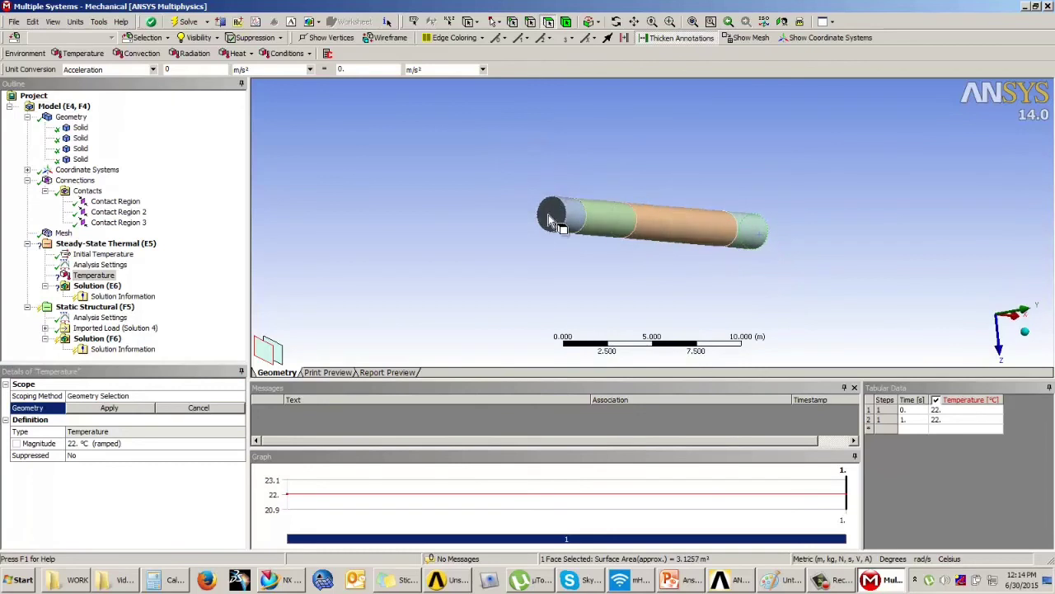
{"action": "left_click", "coordinate": [547, 214], "text": "ctrl"}
{"action": "left_click", "coordinate": [140, 410]}
{"action": "left_click", "coordinate": [143, 445]}
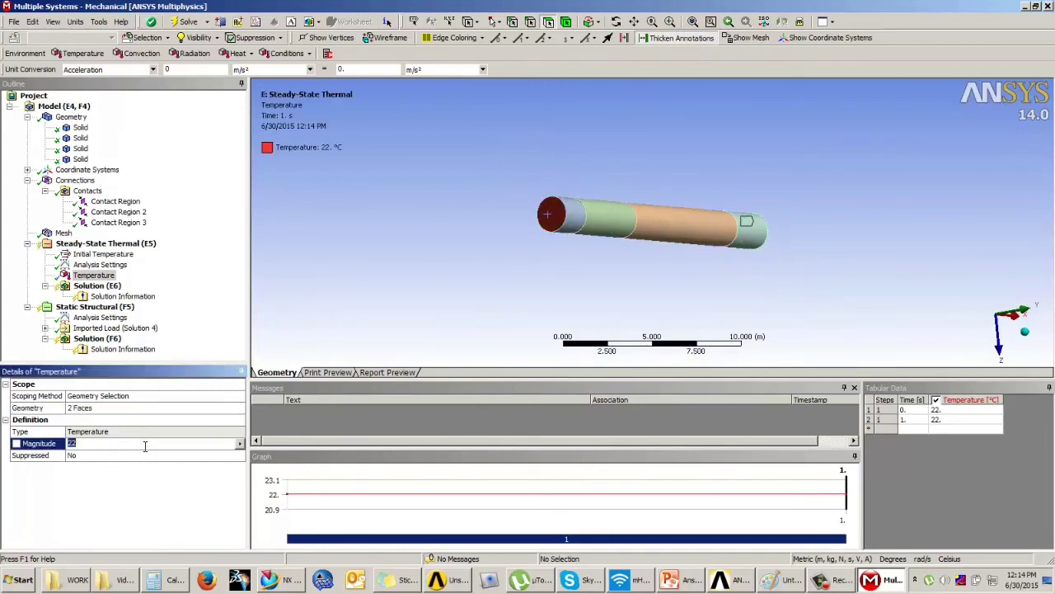
{"action": "type", "text": "1000"}
{"action": "key", "text": "Return"}
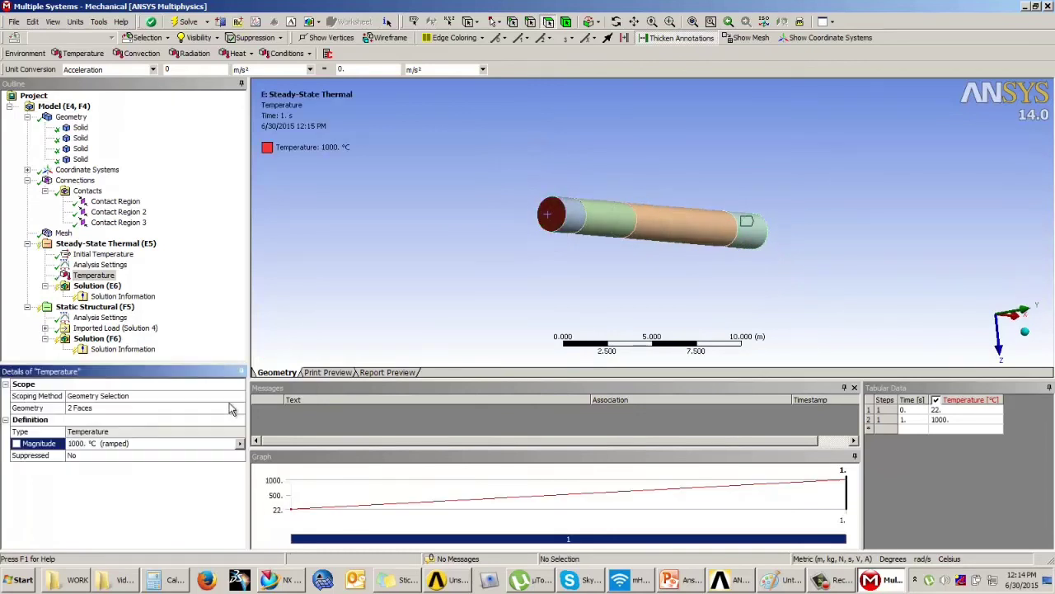
Step: Solve the Steady-State Thermal analysis of the rod
{"action": "middle_click_drag", "start_coordinate": [542, 245], "coordinate": [580, 246]}
{"action": "left_click", "coordinate": [97, 285]}
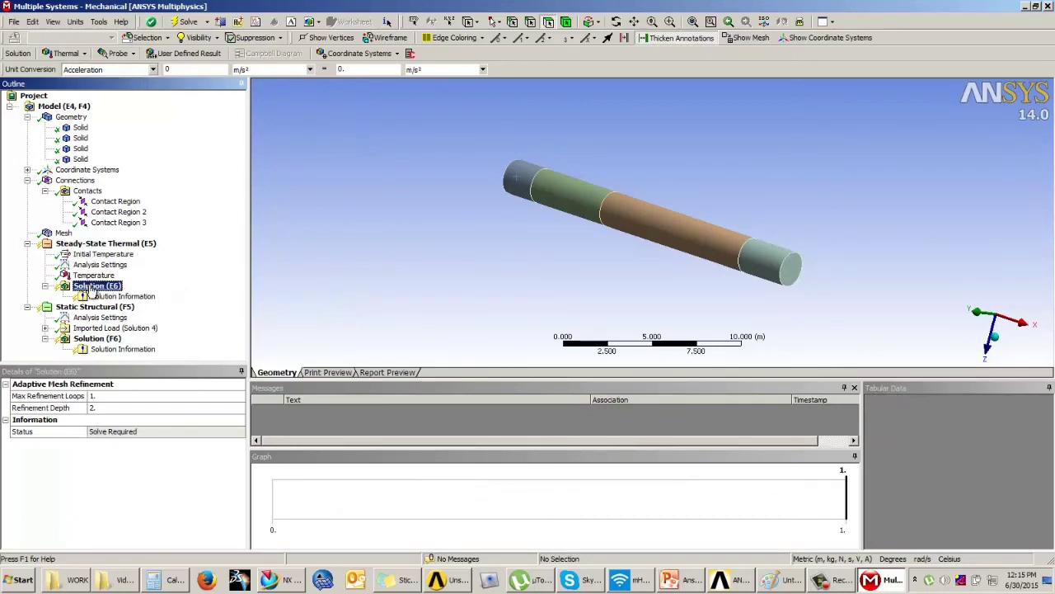
{"action": "right_click", "coordinate": [93, 286]}
{"action": "left_click", "coordinate": [114, 311]}
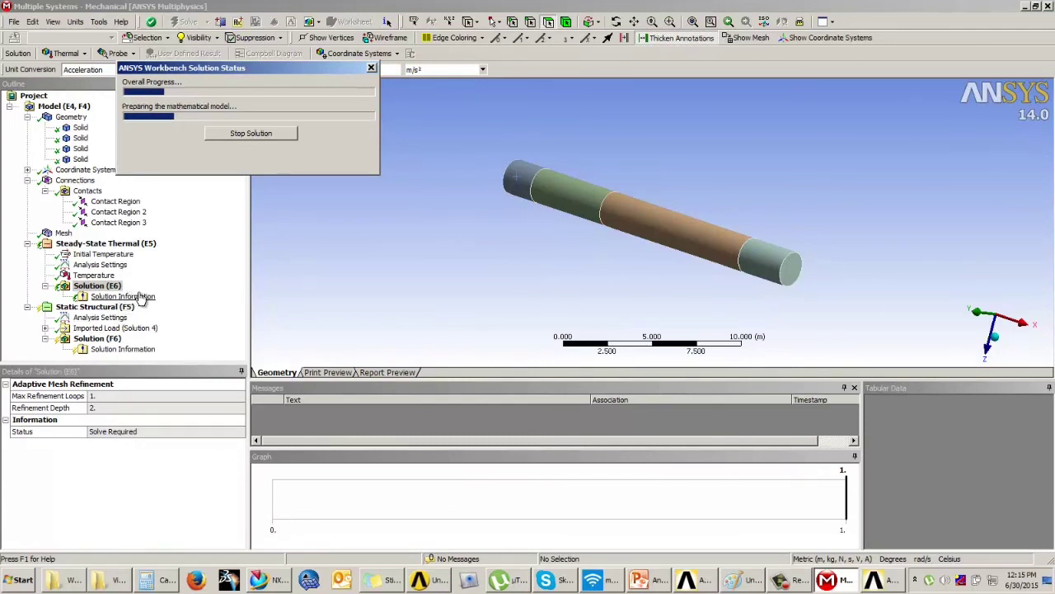
Step: Add a Temperature result for all bodies to the thermal solution, evaluate it and display its contour plot
{"action": "left_click", "coordinate": [73, 54]}
{"action": "left_click", "coordinate": [78, 69]}
{"action": "left_click", "coordinate": [97, 285]}
{"action": "right_click", "coordinate": [96, 286]}
{"action": "left_click", "coordinate": [116, 317]}
{"action": "left_click", "coordinate": [112, 307]}
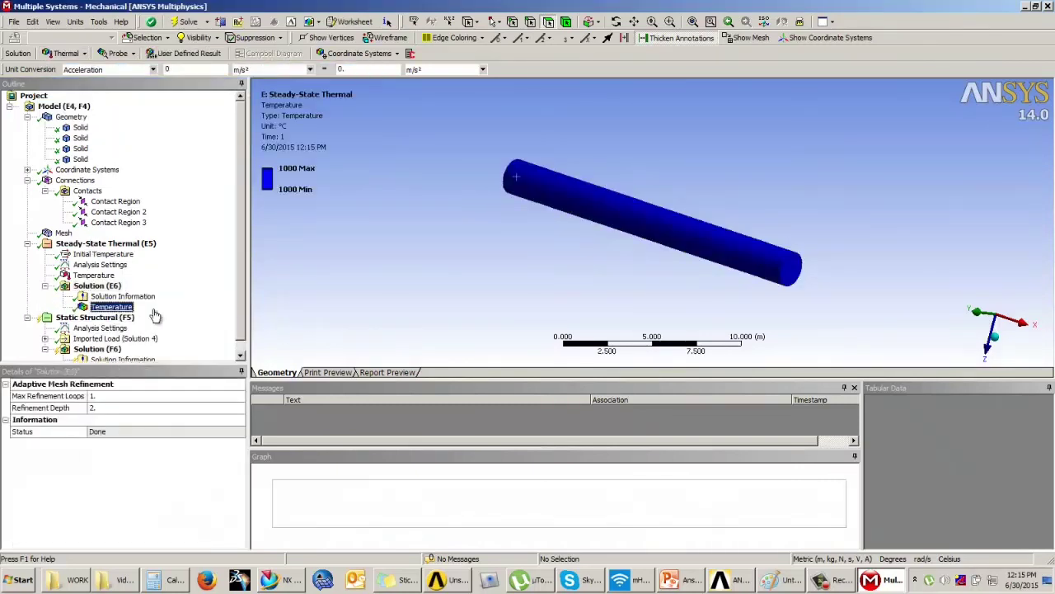
{"action": "left_click_drag", "start_coordinate": [477, 231], "coordinate": [472, 236]}
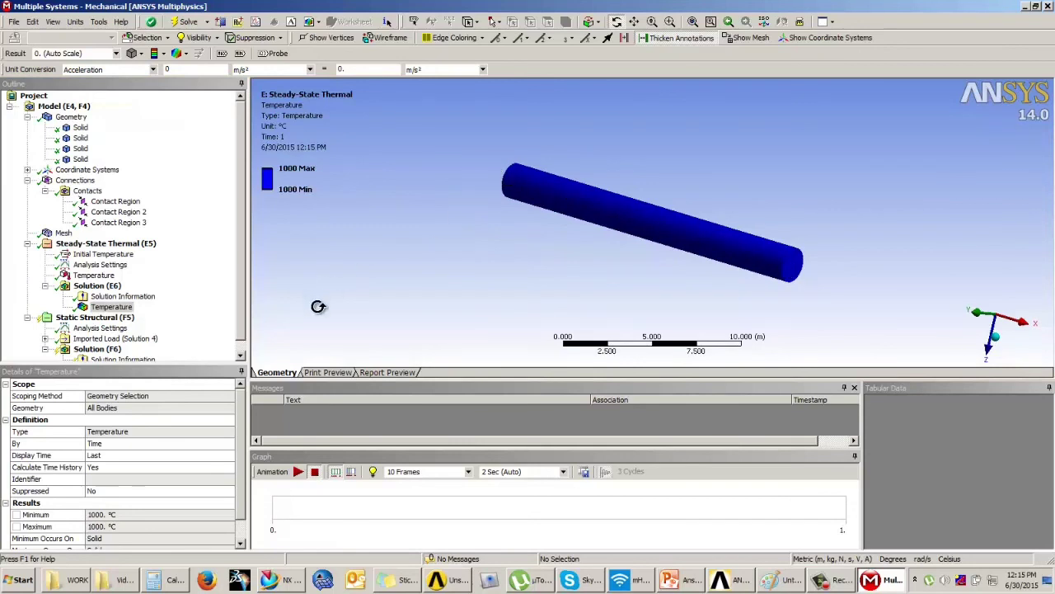
{"action": "left_click_drag", "start_coordinate": [242, 276], "coordinate": [243, 298]}
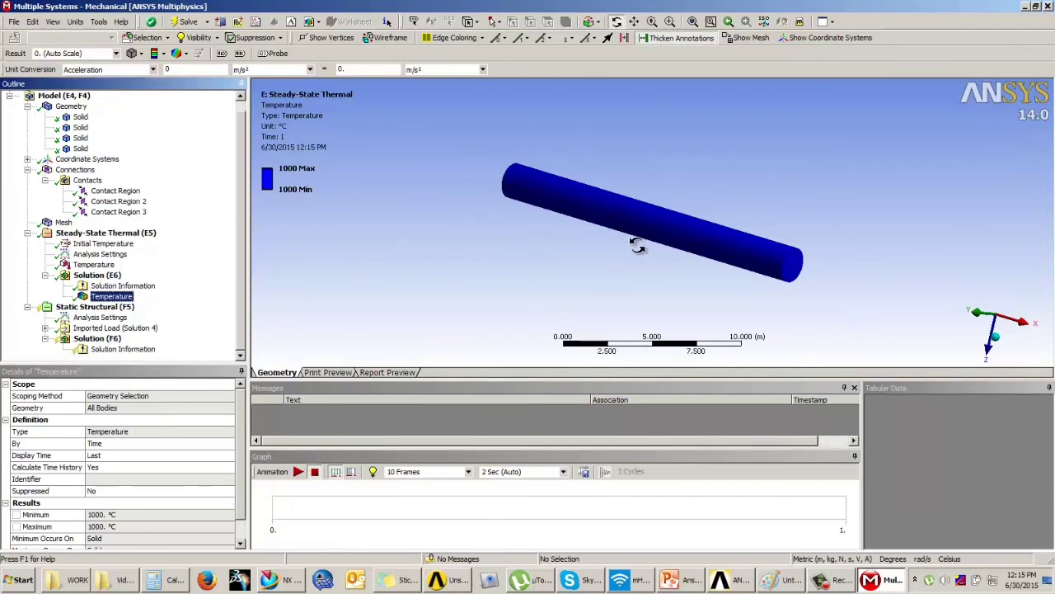
Step: Add a Fixed Support to both flat end faces of the rod in the Static Structural analysis
{"action": "left_click", "coordinate": [102, 307]}
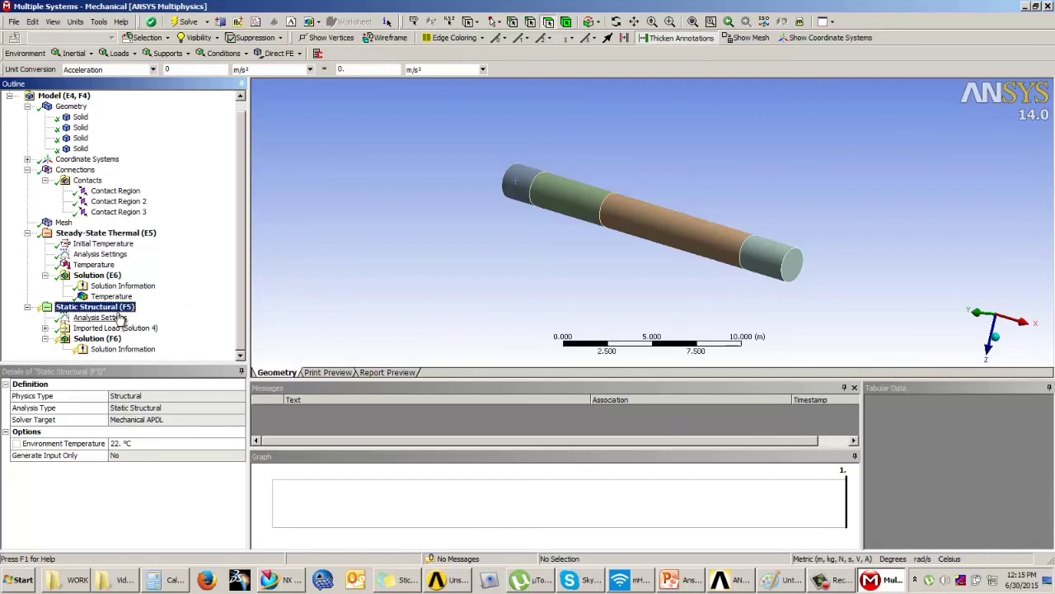
{"action": "left_click", "coordinate": [168, 53]}
{"action": "left_click", "coordinate": [177, 69]}
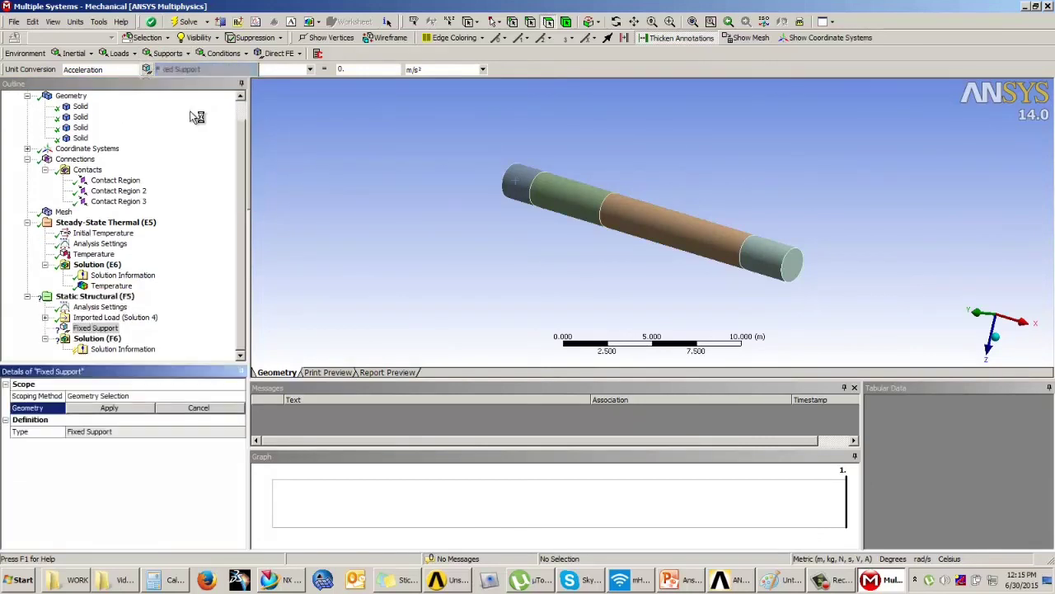
{"action": "left_click", "coordinate": [796, 274]}
{"action": "middle_click_drag", "start_coordinate": [507, 201], "coordinate": [663, 232]}
{"action": "left_click", "coordinate": [640, 218], "text": "ctrl"}
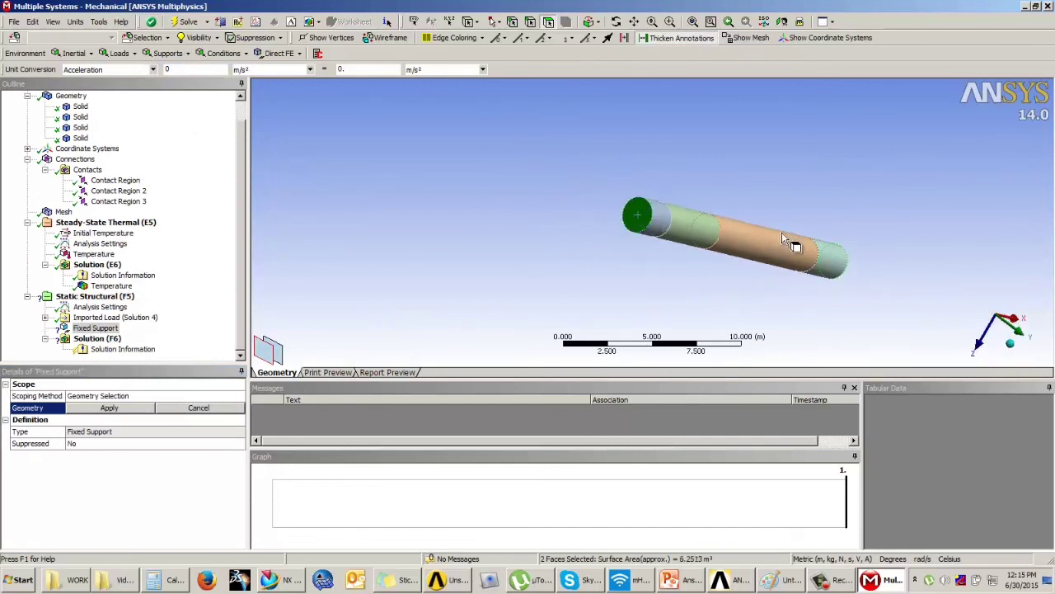
{"action": "middle_click_drag", "start_coordinate": [784, 239], "coordinate": [631, 212]}
{"action": "left_click", "coordinate": [110, 409]}
{"action": "middle_click_drag", "start_coordinate": [782, 219], "coordinate": [725, 228]}
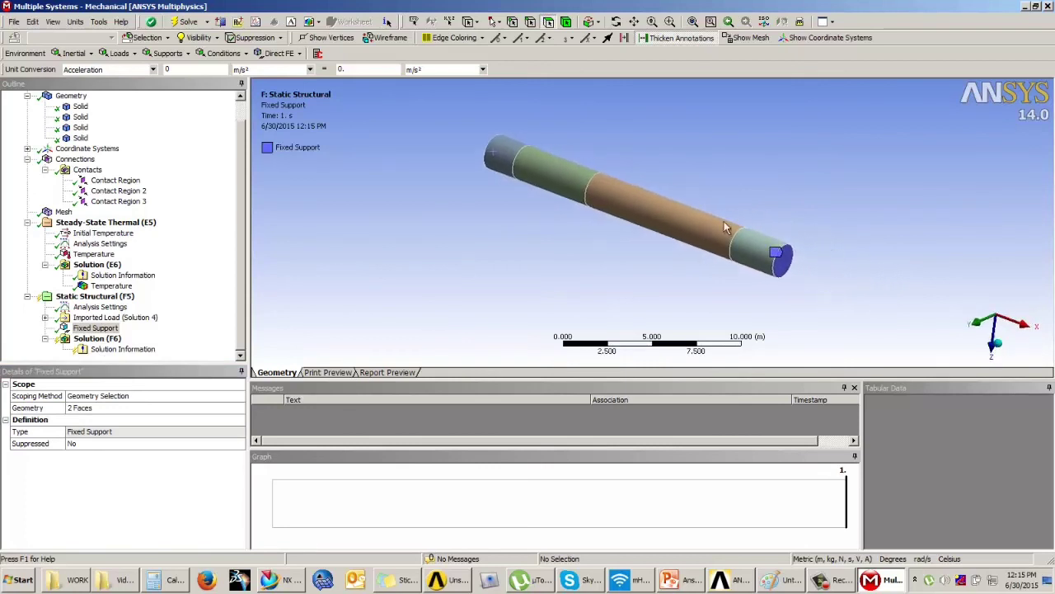
Step: Add a Frictionless Support to the Static Structural analysis and check the supported surfaces on the Example 3 PowerPoint slide
{"action": "left_click", "coordinate": [167, 53]}
{"action": "left_click", "coordinate": [188, 134]}
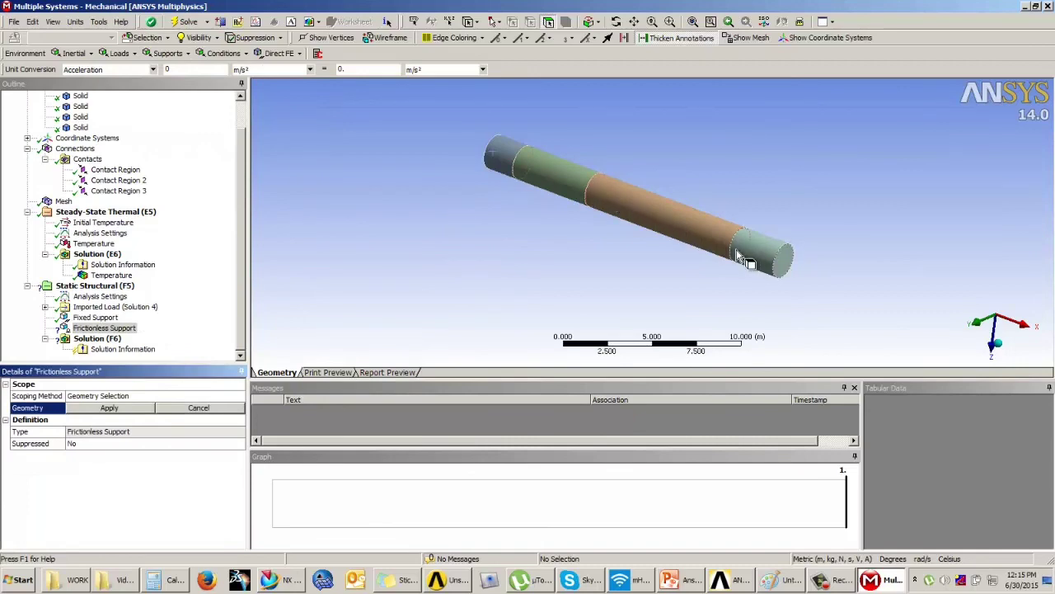
{"action": "left_click", "coordinate": [684, 578]}
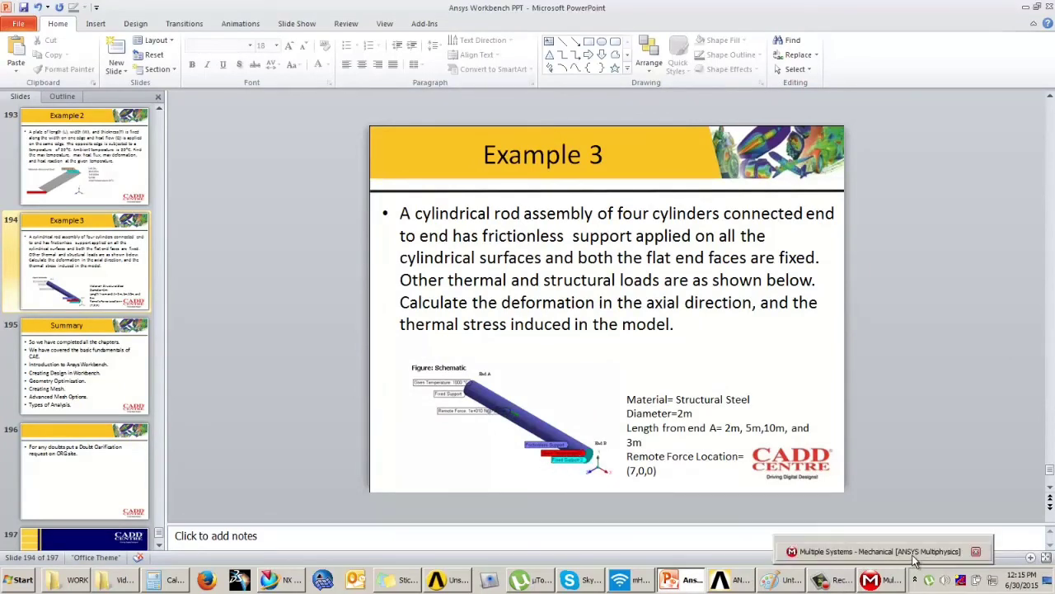
{"action": "left_click", "coordinate": [918, 557]}
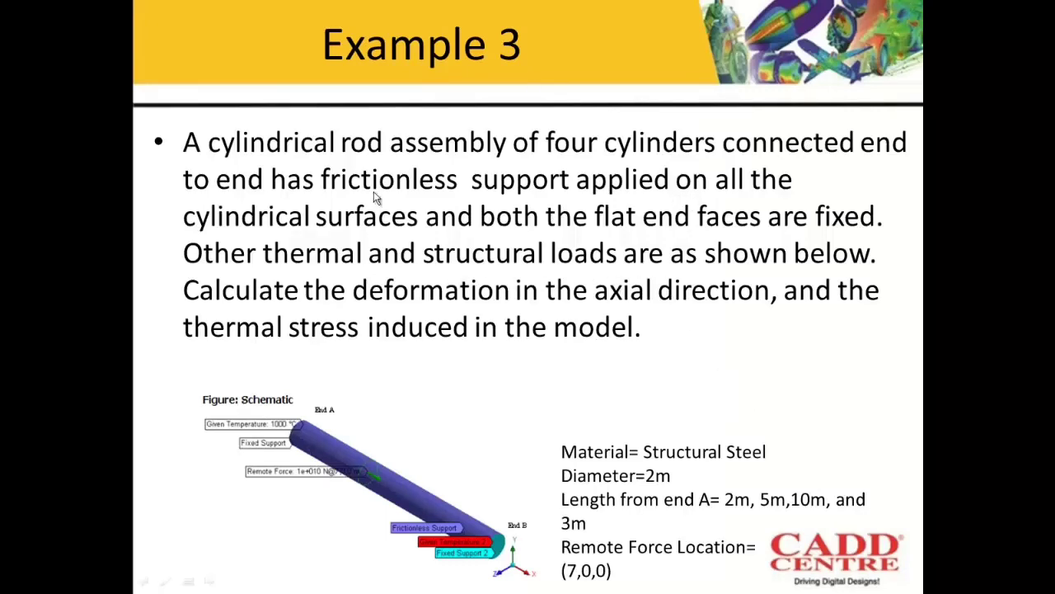
{"action": "key", "text": "Escape"}
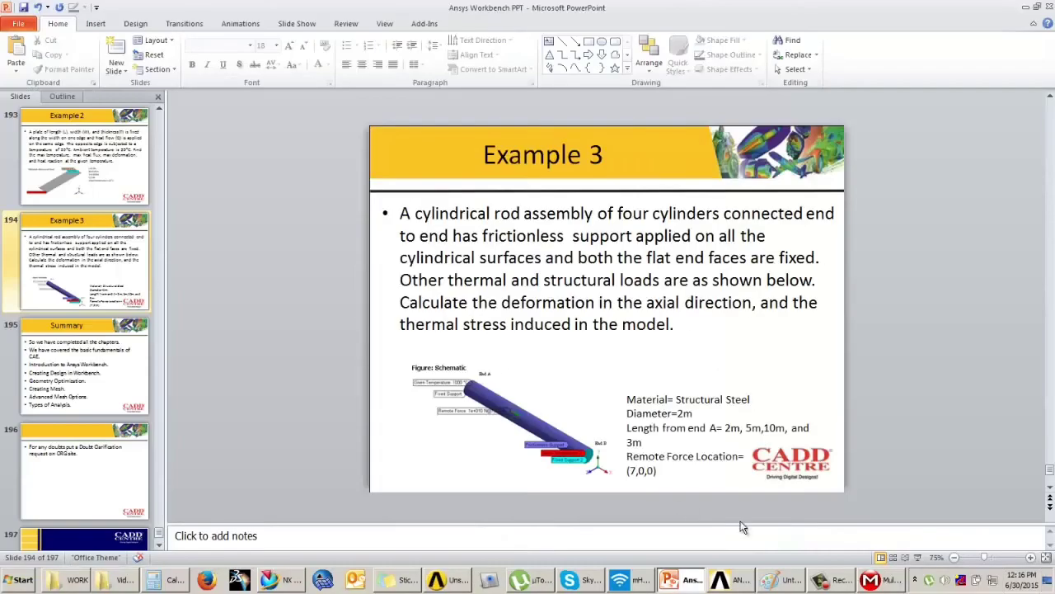
{"action": "left_click", "coordinate": [879, 580]}
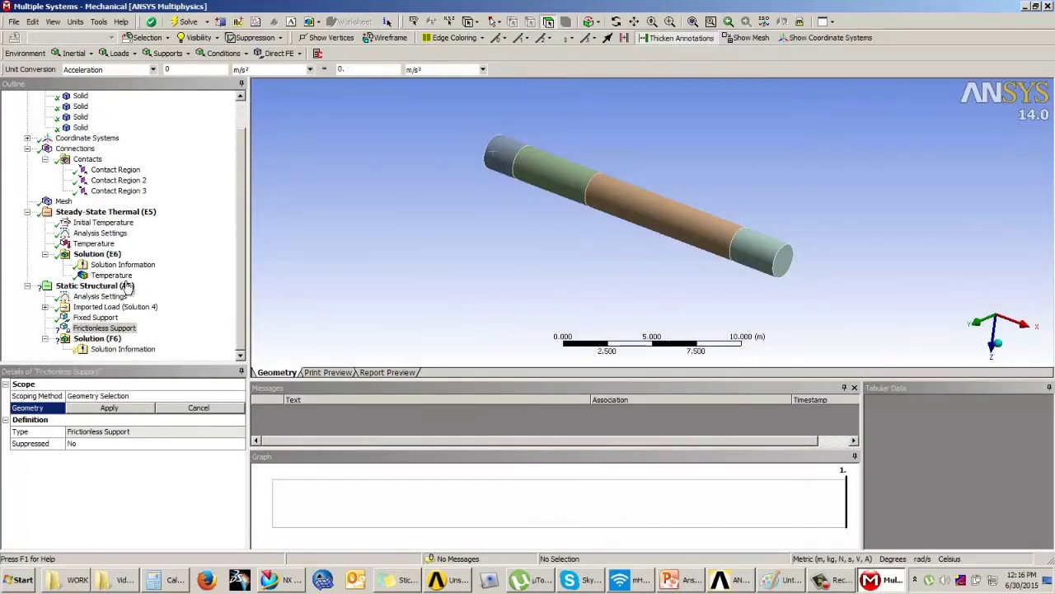
Step: Scope the Frictionless Support to the cylindrical surfaces of all four cylinders in Mechanical
{"action": "left_click", "coordinate": [740, 256]}
{"action": "middle_click_drag", "start_coordinate": [775, 226], "coordinate": [676, 242]}
{"action": "left_click", "coordinate": [676, 242], "text": "ctrl"}
{"action": "left_click", "coordinate": [569, 118], "text": "ctrl"}
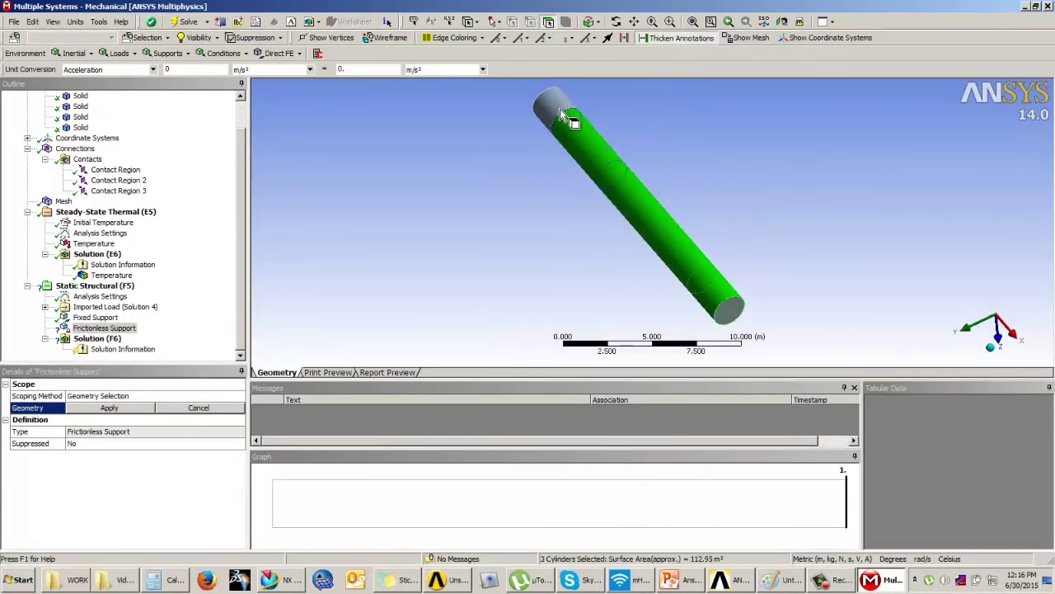
{"action": "left_click", "coordinate": [564, 113], "text": "ctrl"}
{"action": "middle_click_drag", "start_coordinate": [612, 198], "coordinate": [701, 189]}
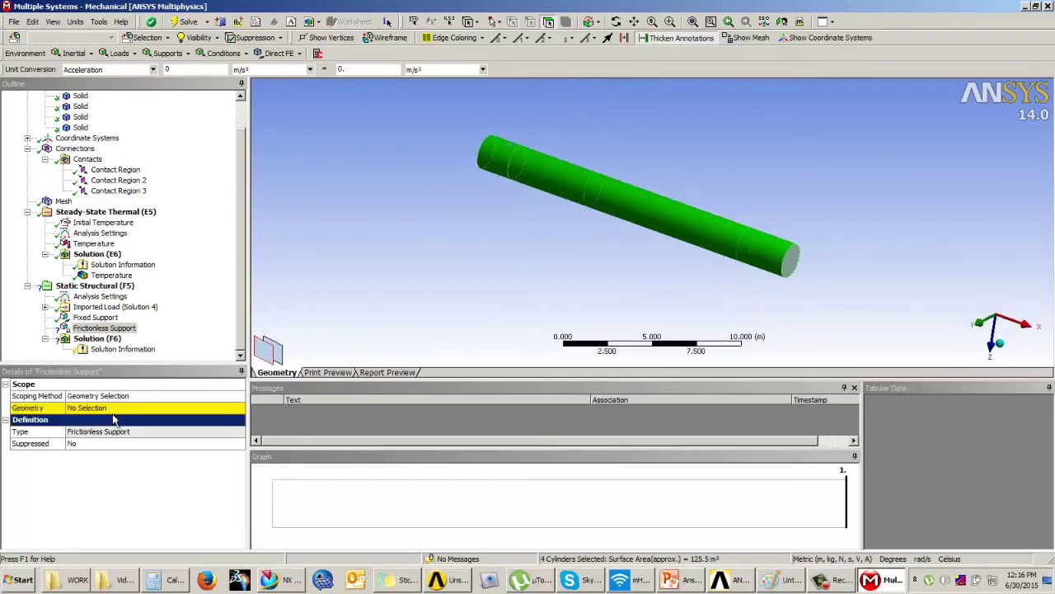
{"action": "left_click", "coordinate": [114, 408]}
{"action": "middle_click_drag", "start_coordinate": [429, 262], "coordinate": [449, 271]}
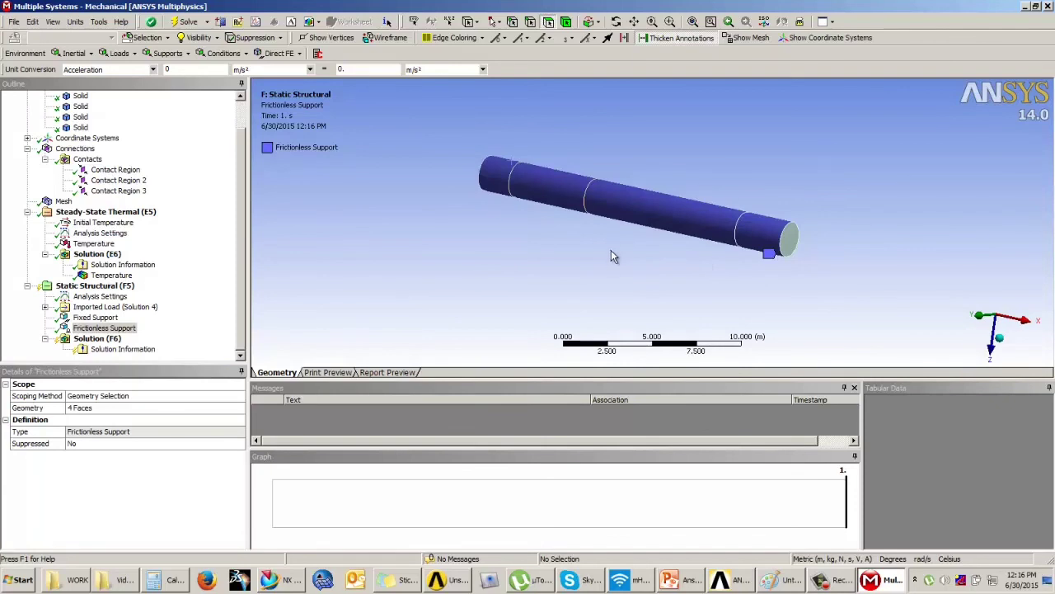
{"action": "middle_click_drag", "start_coordinate": [611, 250], "coordinate": [610, 267]}
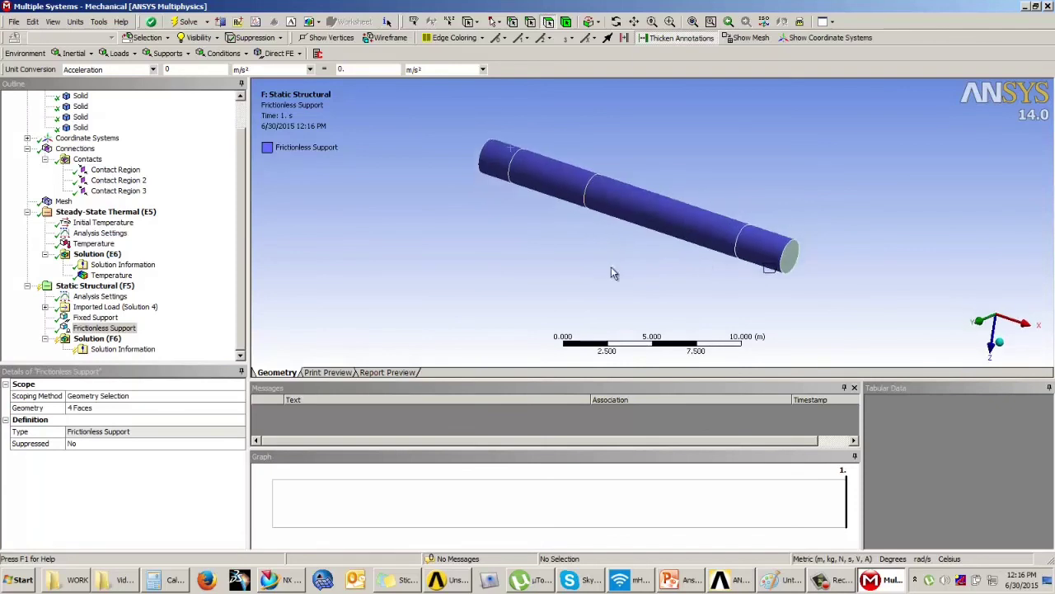
Step: Check the remote force location on the Example 3 PowerPoint slide and add a Remote Force to Mechanical's Static Structural analysis
{"action": "left_click", "coordinate": [95, 285]}
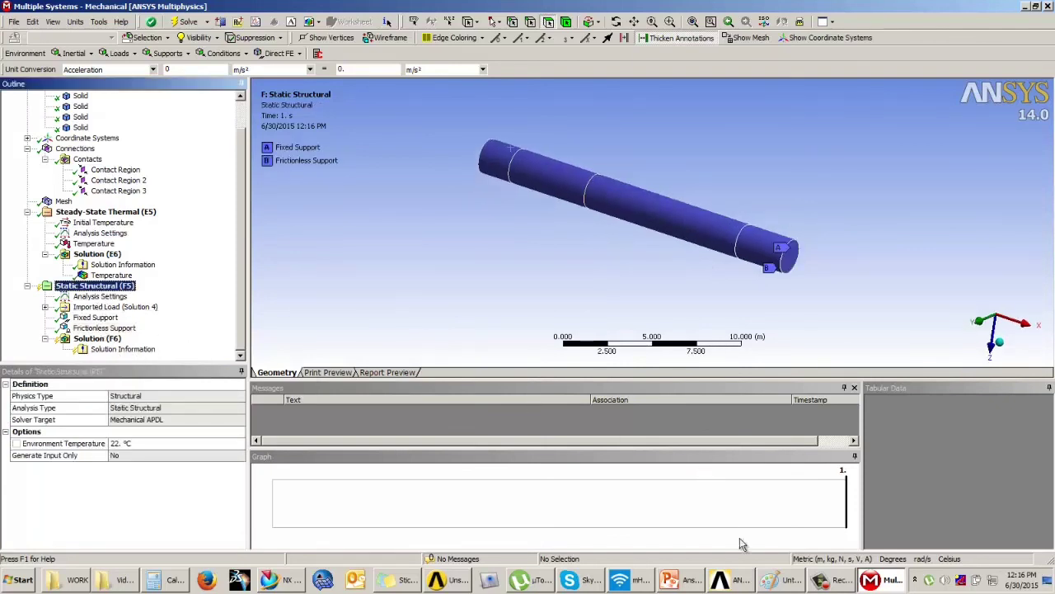
{"action": "left_click", "coordinate": [696, 580]}
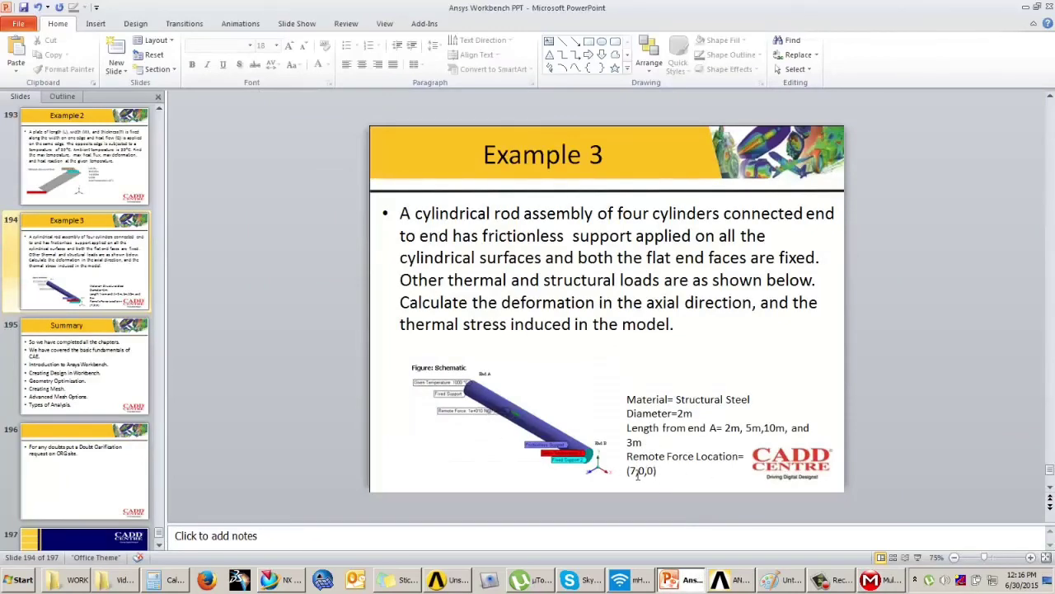
{"action": "left_click", "coordinate": [876, 582]}
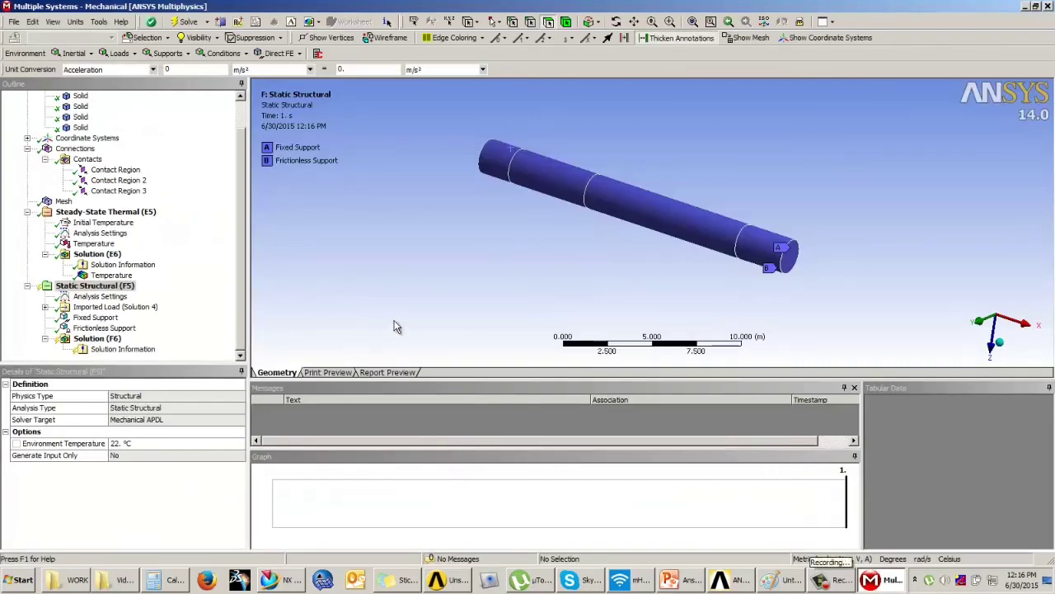
{"action": "middle_click_drag", "start_coordinate": [456, 248], "coordinate": [505, 242]}
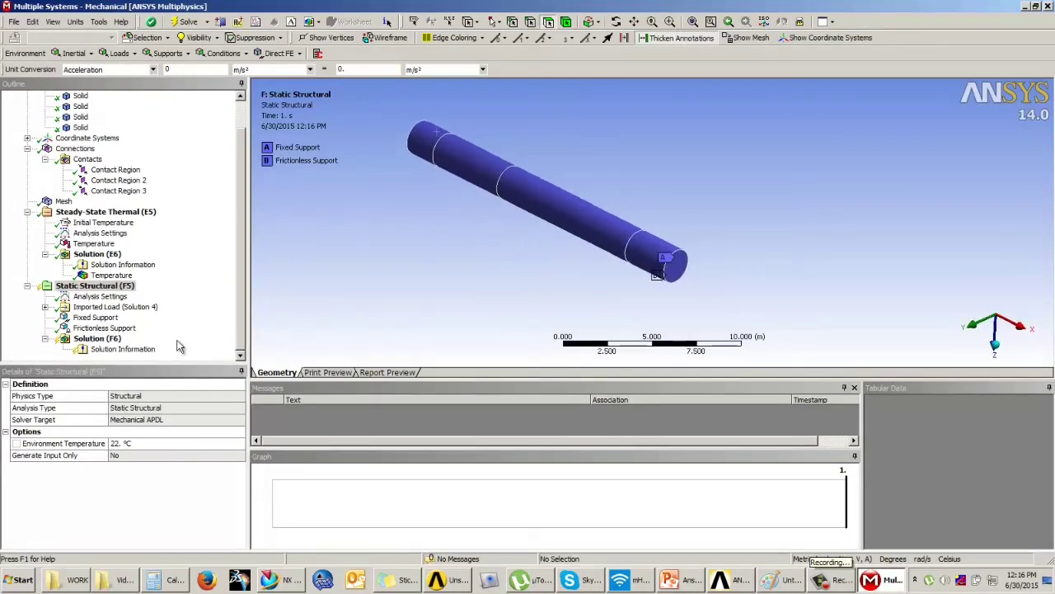
{"action": "left_click", "coordinate": [119, 52]}
{"action": "left_click", "coordinate": [135, 122]}
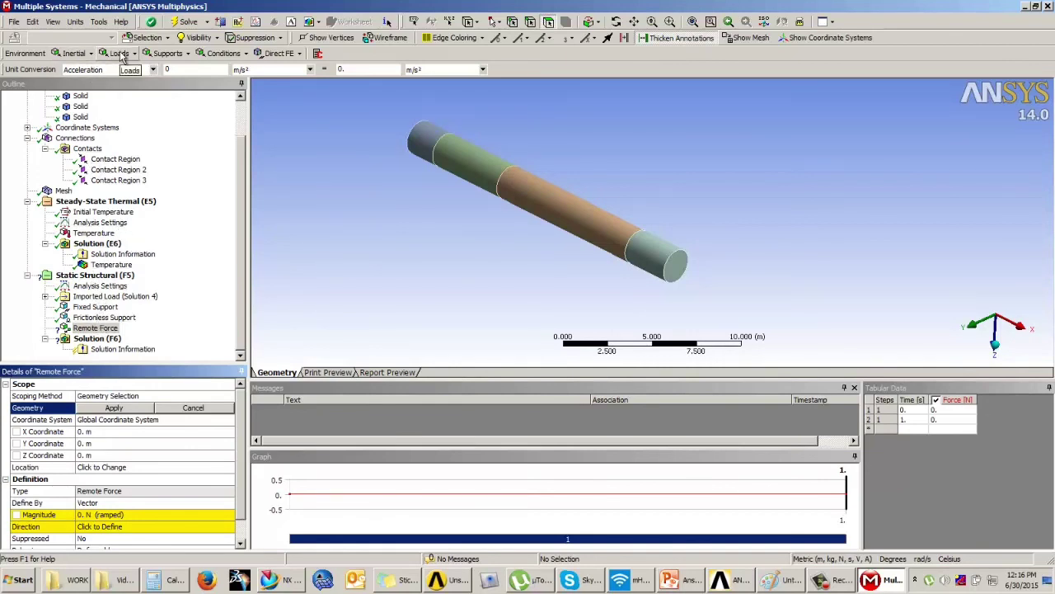
Step: Set the Remote Force's X Coordinate to 7 m
{"action": "left_click", "coordinate": [95, 327]}
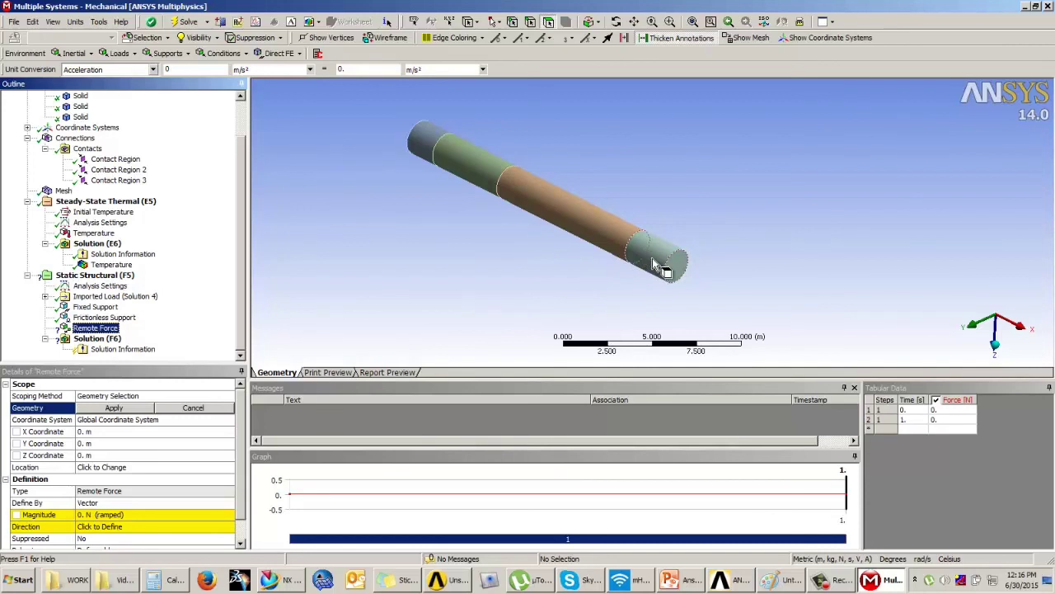
{"action": "left_click", "coordinate": [105, 435]}
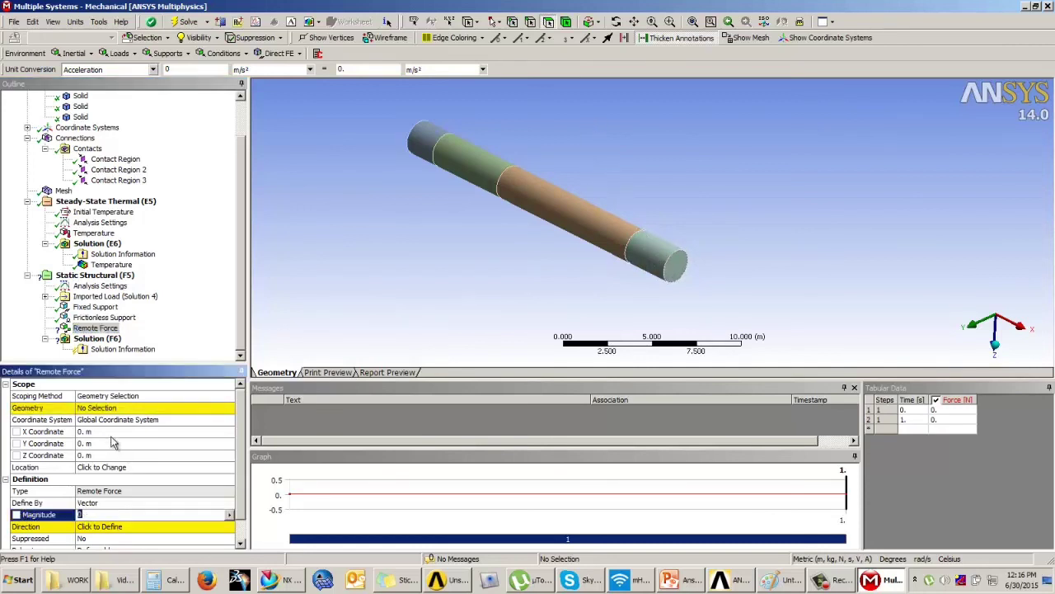
{"action": "type", "text": "7"}
{"action": "key", "text": "Return"}
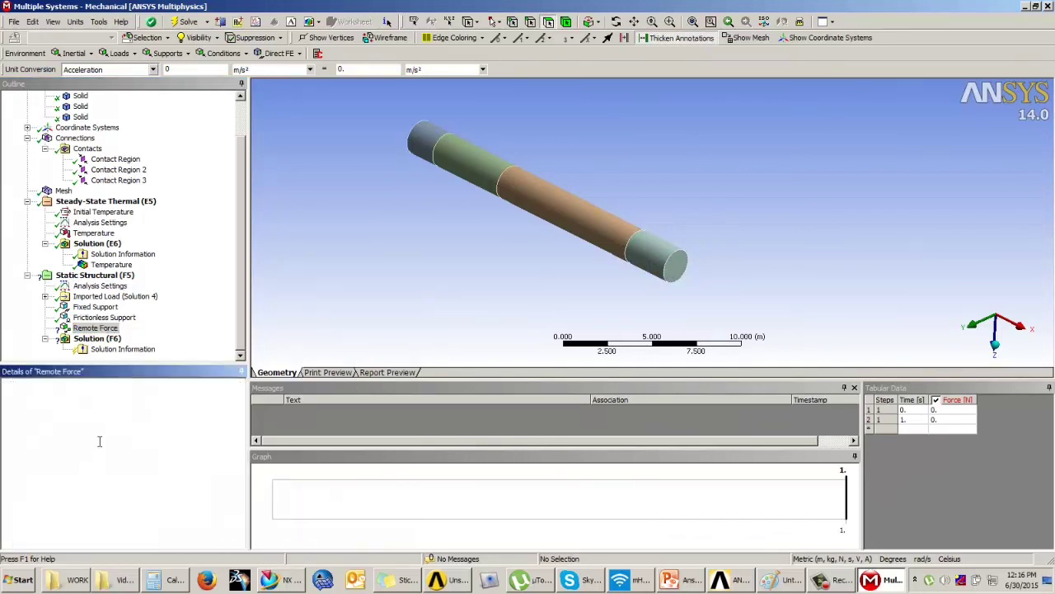
Step: Check the loaded surface on the PowerPoint slide and apply a 1e10 N Remote Force to the 10 m cylinder's curved face in Mechanical
{"action": "left_click", "coordinate": [103, 409]}
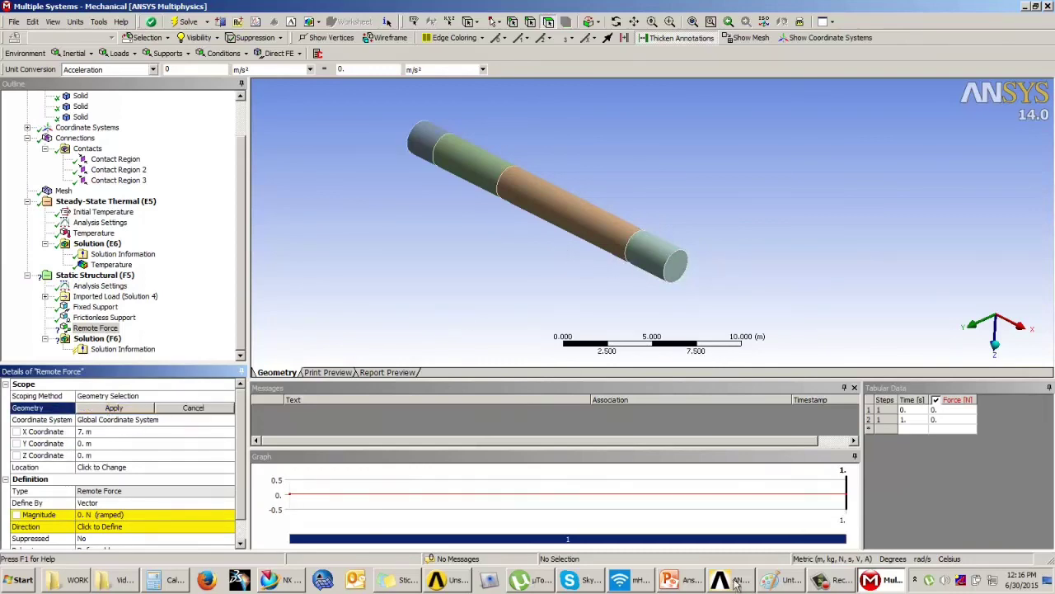
{"action": "left_click", "coordinate": [689, 579]}
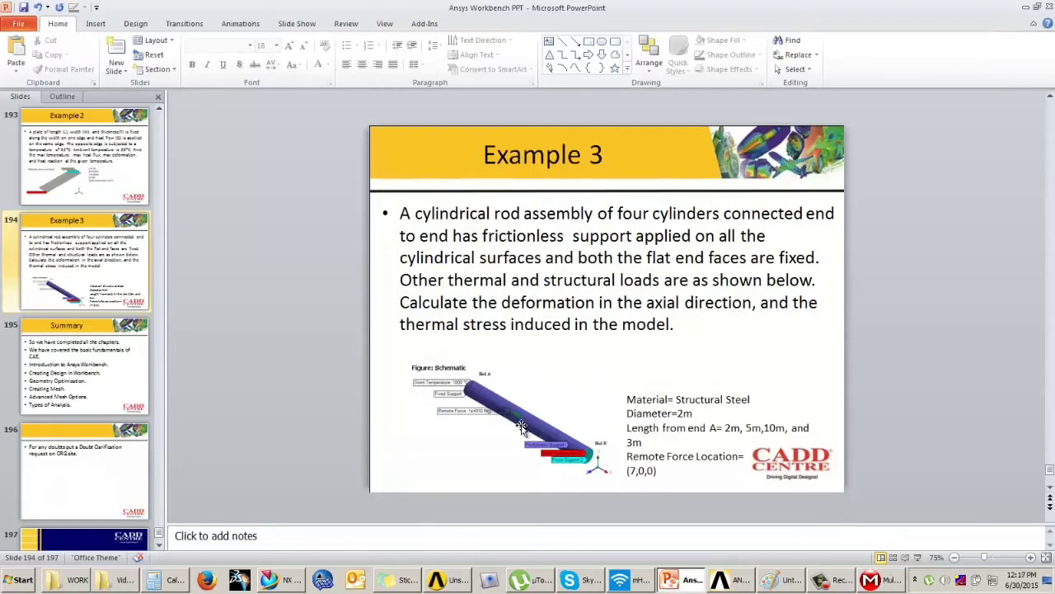
{"action": "key", "text": "alt+Tab"}
{"action": "left_click", "coordinate": [573, 221]}
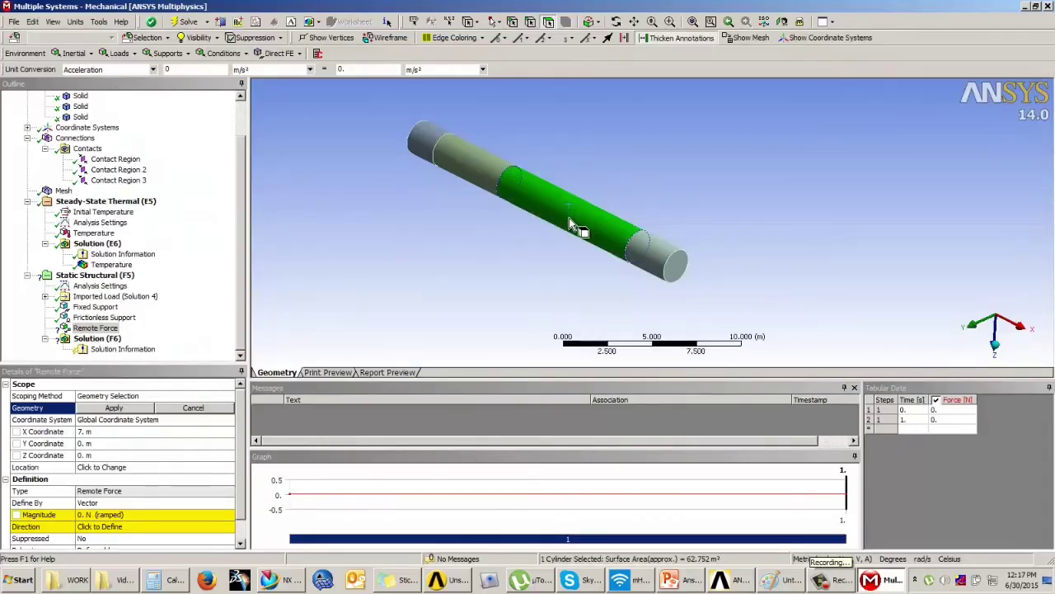
{"action": "middle_click_drag", "start_coordinate": [524, 232], "coordinate": [486, 233]}
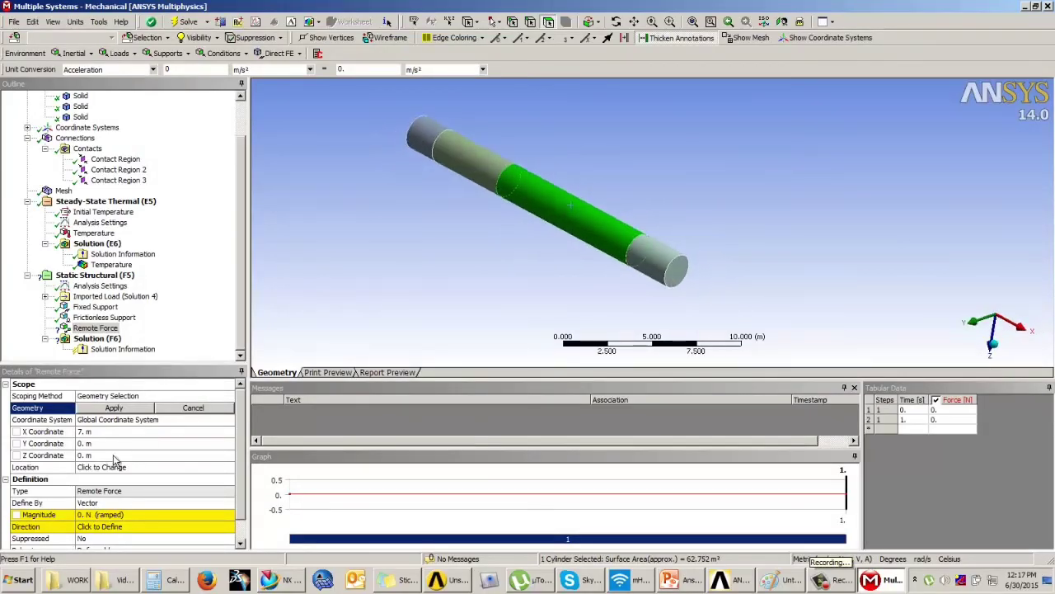
{"action": "left_click", "coordinate": [114, 408]}
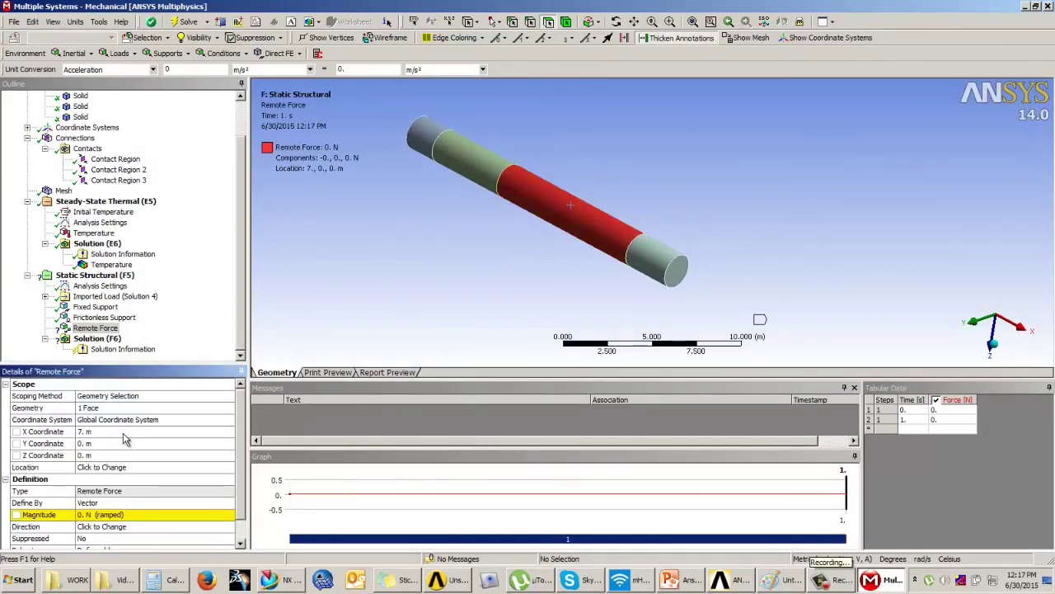
{"action": "left_click", "coordinate": [103, 514]}
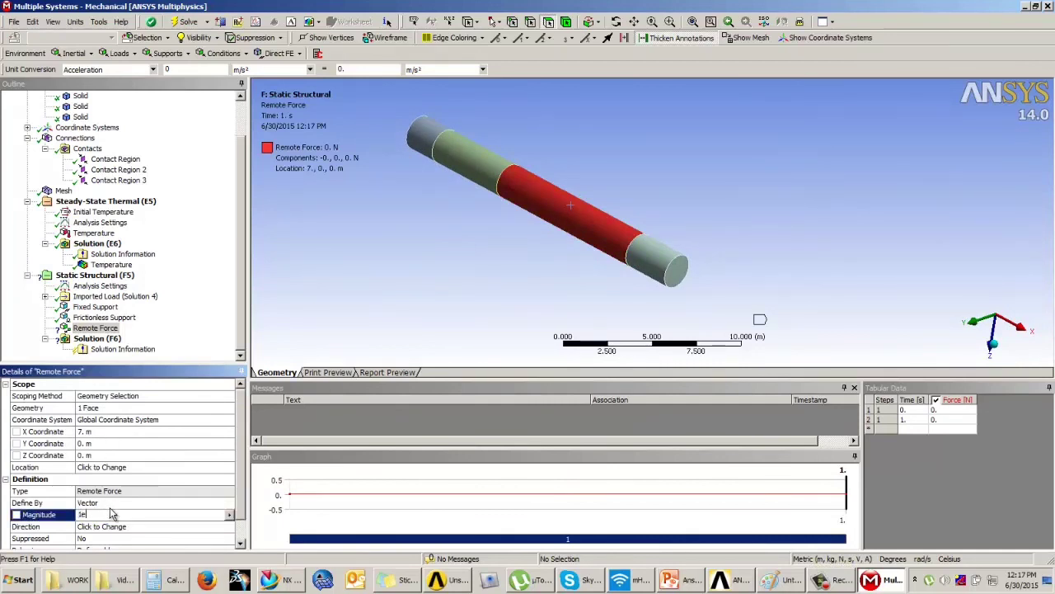
{"action": "key", "text": "Return"}
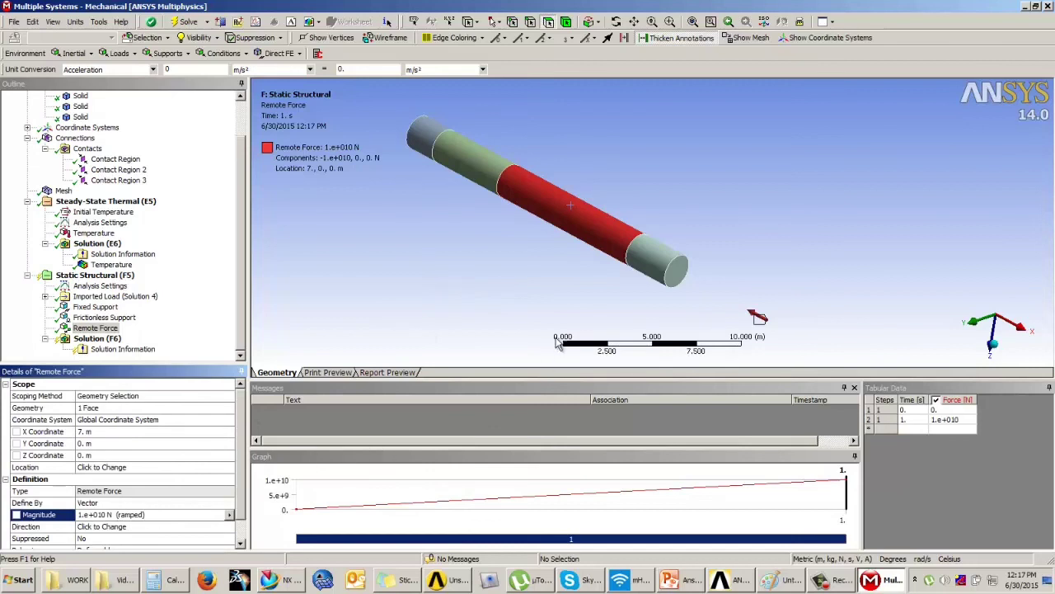
Step: Try to reverse the Remote Force's direction along the rod's axis
{"action": "left_click", "coordinate": [118, 528]}
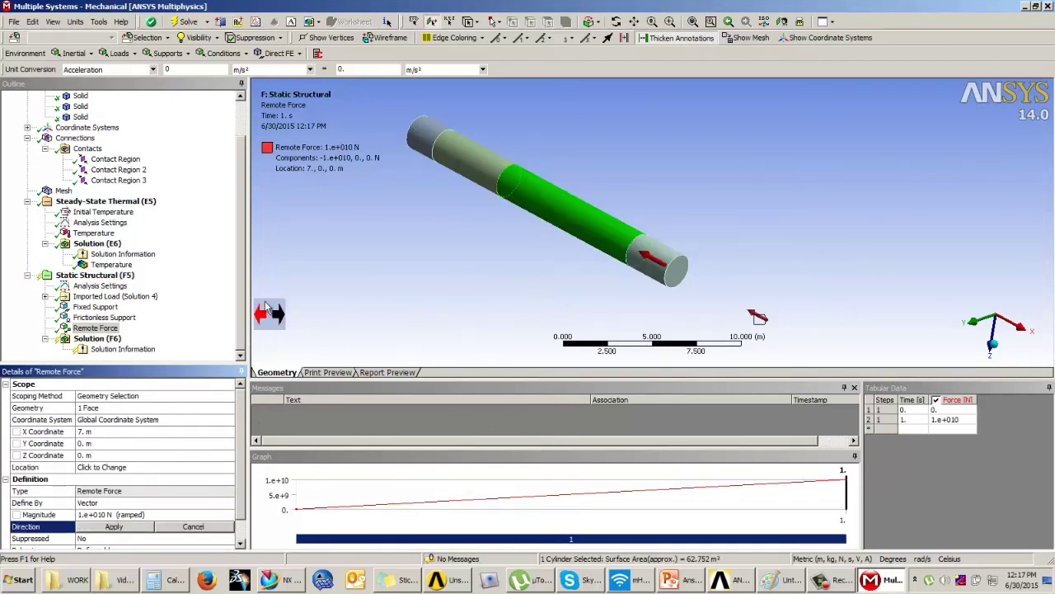
{"action": "middle_click_drag", "start_coordinate": [541, 255], "coordinate": [636, 267], "text": "ctrl"}
{"action": "scroll", "coordinate": [560, 226], "scroll_direction": "up", "scroll_amount": 5}
{"action": "scroll", "coordinate": [560, 245], "scroll_direction": "down", "scroll_amount": 5}
{"action": "scroll", "coordinate": [561, 245], "scroll_direction": "down", "scroll_amount": 3}
{"action": "scroll", "coordinate": [558, 239], "scroll_direction": "up", "scroll_amount": 4}
{"action": "scroll", "coordinate": [608, 268], "scroll_direction": "up", "scroll_amount": 3}
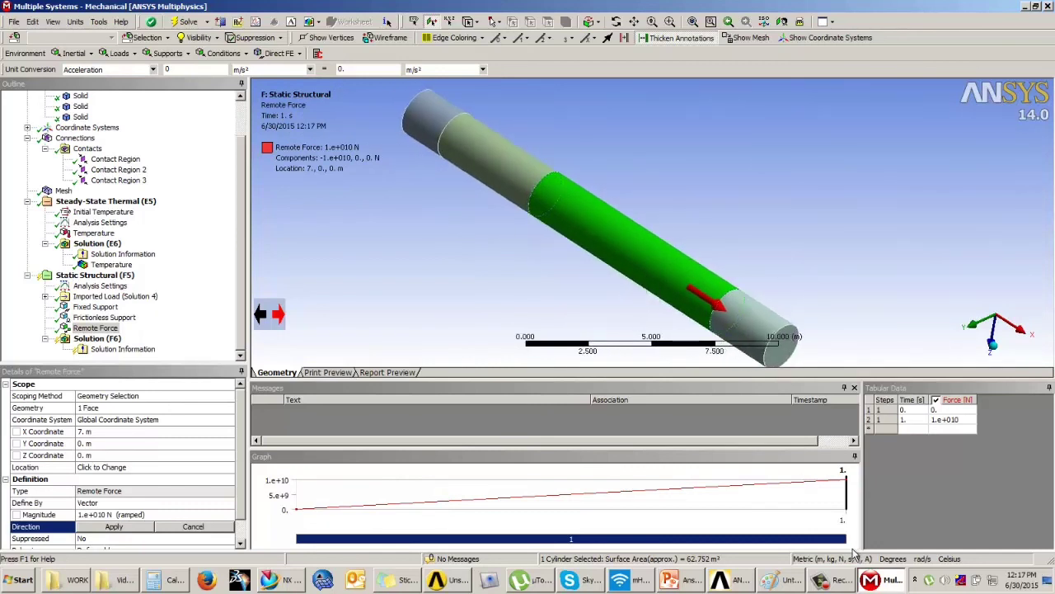
{"action": "scroll", "coordinate": [697, 284], "scroll_direction": "down", "scroll_amount": 2}
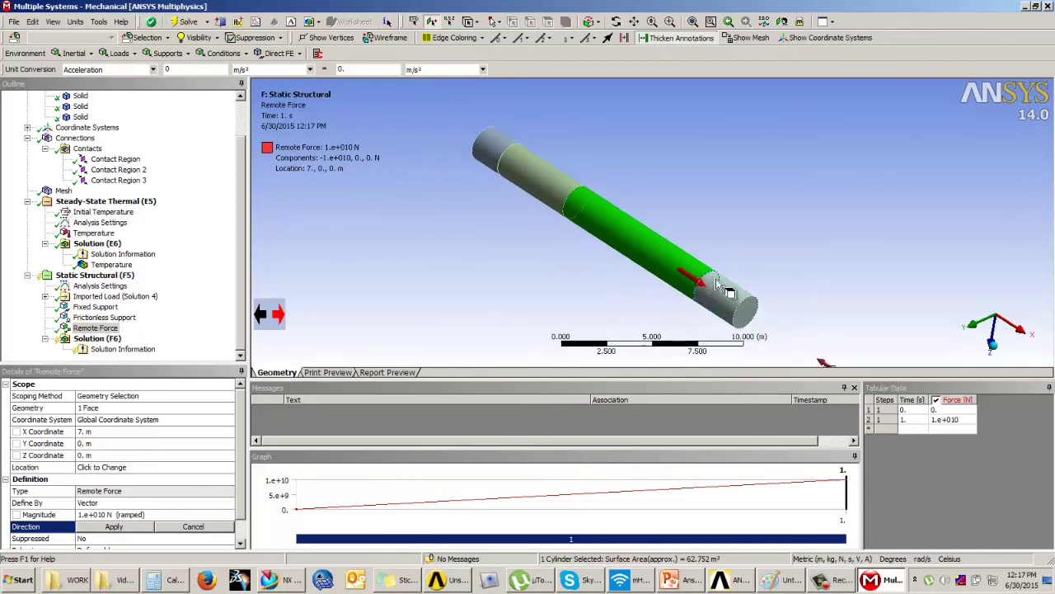
{"action": "middle_click_drag", "start_coordinate": [717, 274], "coordinate": [729, 240], "text": "ctrl"}
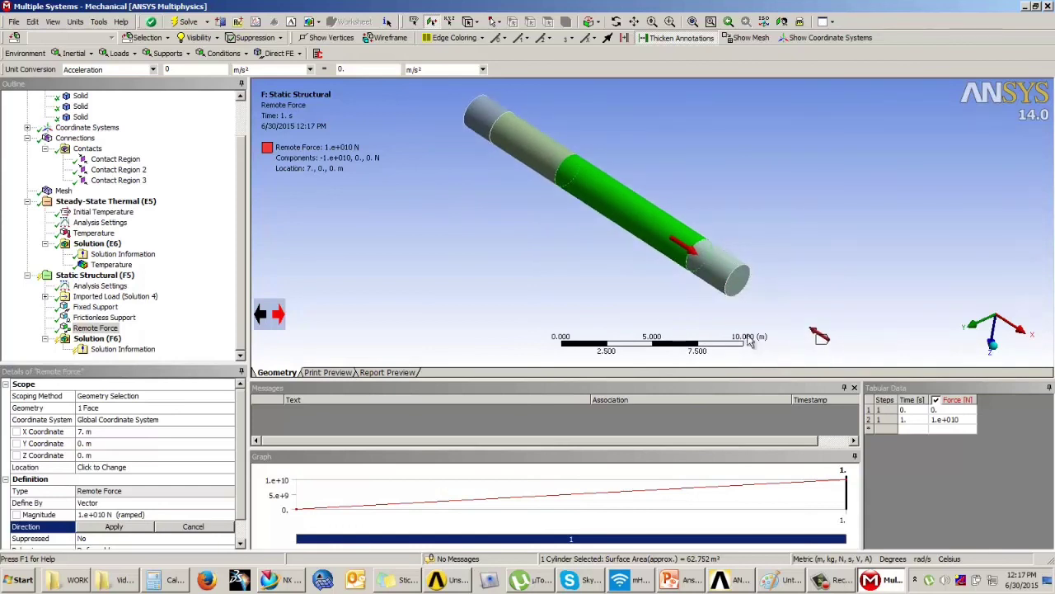
{"action": "left_click", "coordinate": [112, 431]}
Step: Review the Remote Force's Y and Z location coordinates
{"action": "left_click", "coordinate": [105, 442]}
{"action": "left_click", "coordinate": [105, 454]}
{"action": "left_click", "coordinate": [105, 440]}
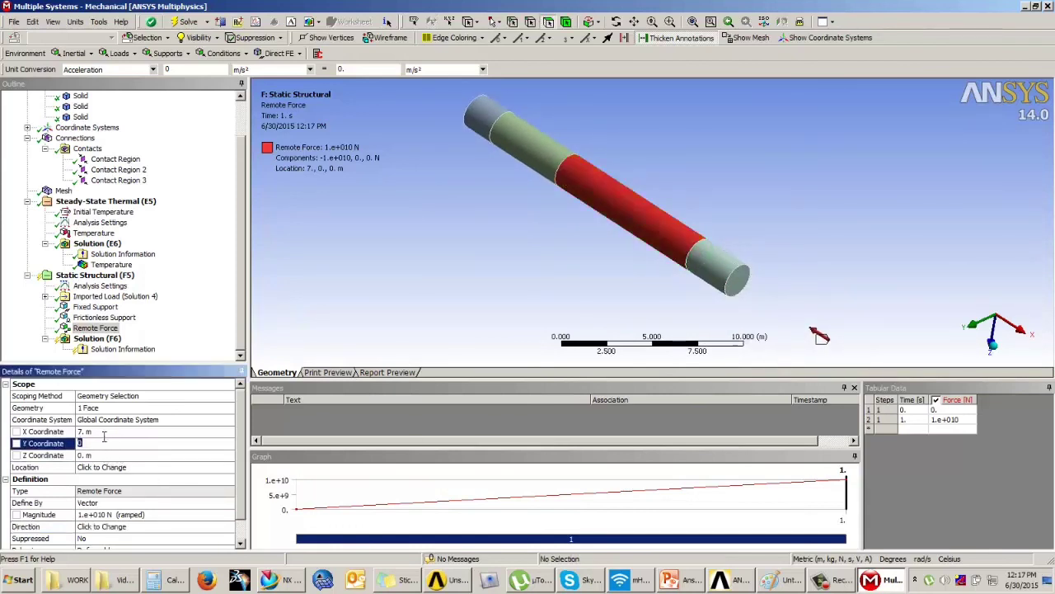
{"action": "left_click", "coordinate": [105, 454]}
{"action": "left_click", "coordinate": [96, 328]}
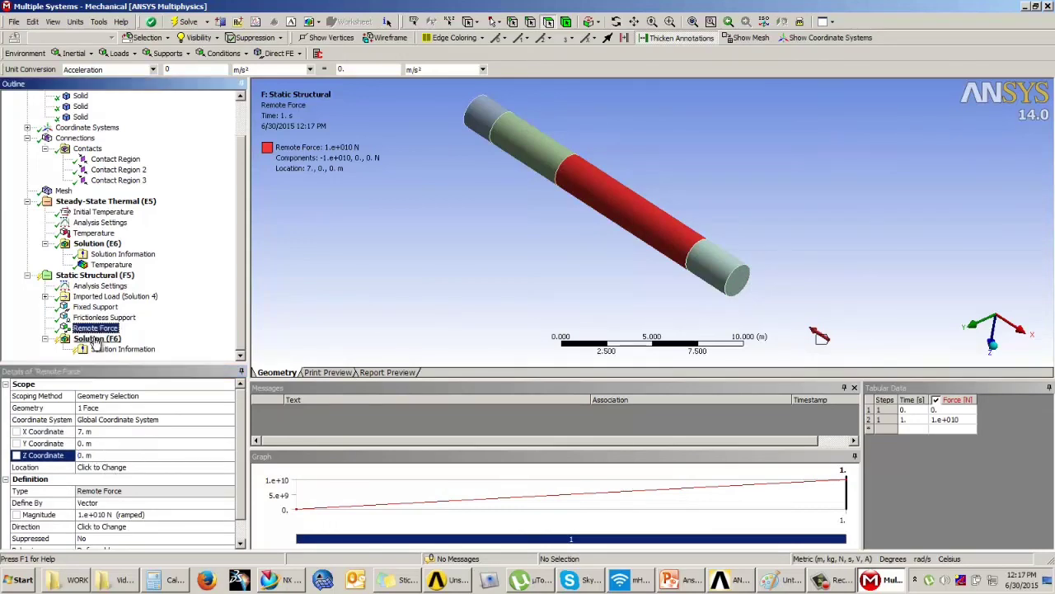
Step: Add Total Deformation and Equivalent (von-Mises) Stress results to the Static Structural solution
{"action": "left_click", "coordinate": [96, 339]}
{"action": "left_click", "coordinate": [67, 53]}
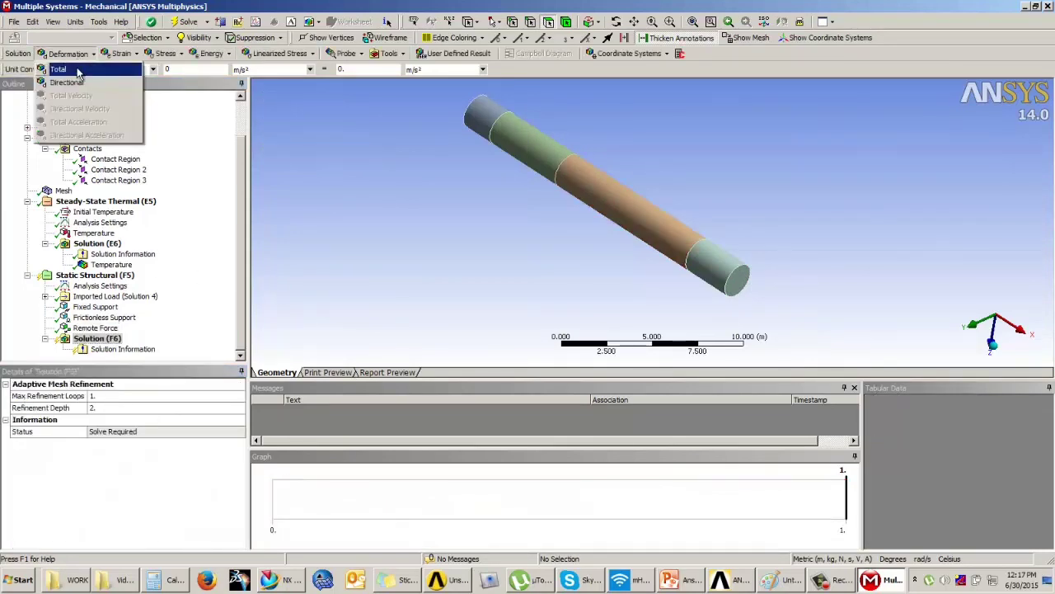
{"action": "left_click", "coordinate": [78, 73]}
{"action": "left_click", "coordinate": [123, 55]}
{"action": "left_click", "coordinate": [159, 55]}
{"action": "left_click", "coordinate": [162, 55]}
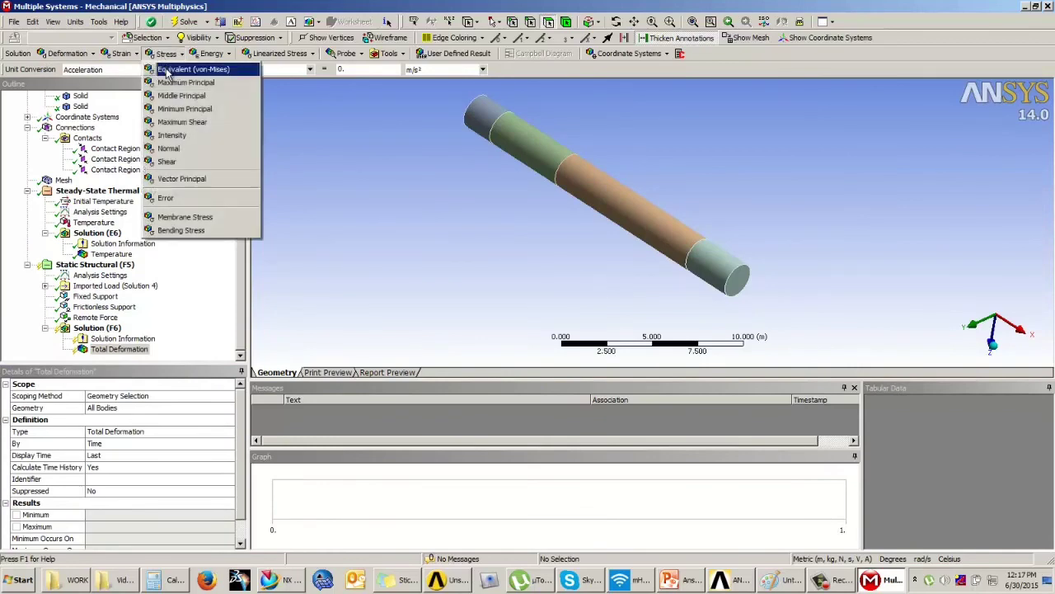
{"action": "left_click", "coordinate": [168, 73]}
Step: Solve the Static Structural analysis of the rod and open its Equivalent Stress result
{"action": "left_click", "coordinate": [94, 318]}
{"action": "right_click", "coordinate": [93, 322]}
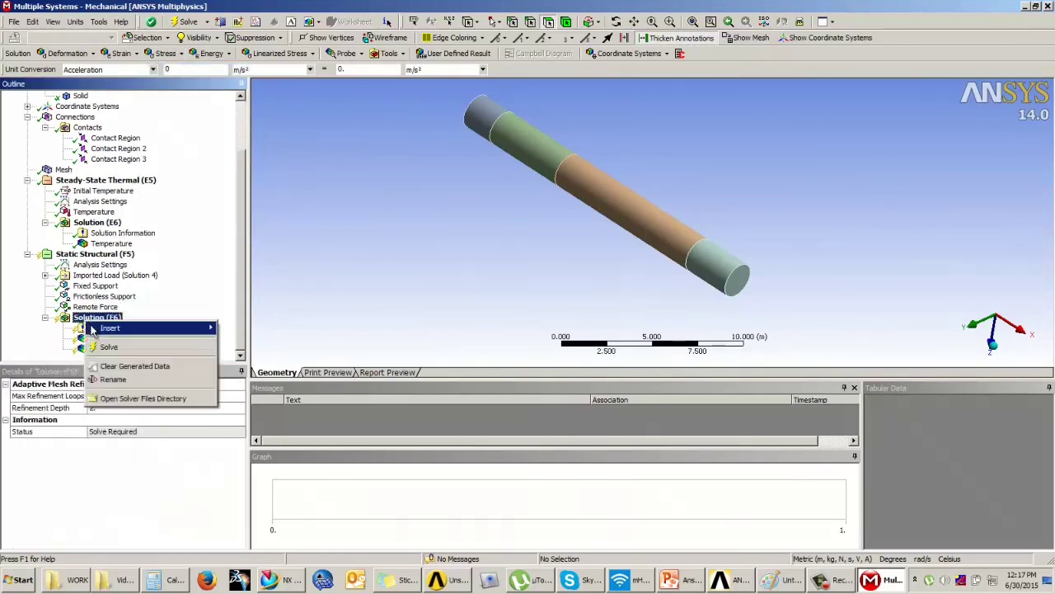
{"action": "left_click", "coordinate": [107, 344]}
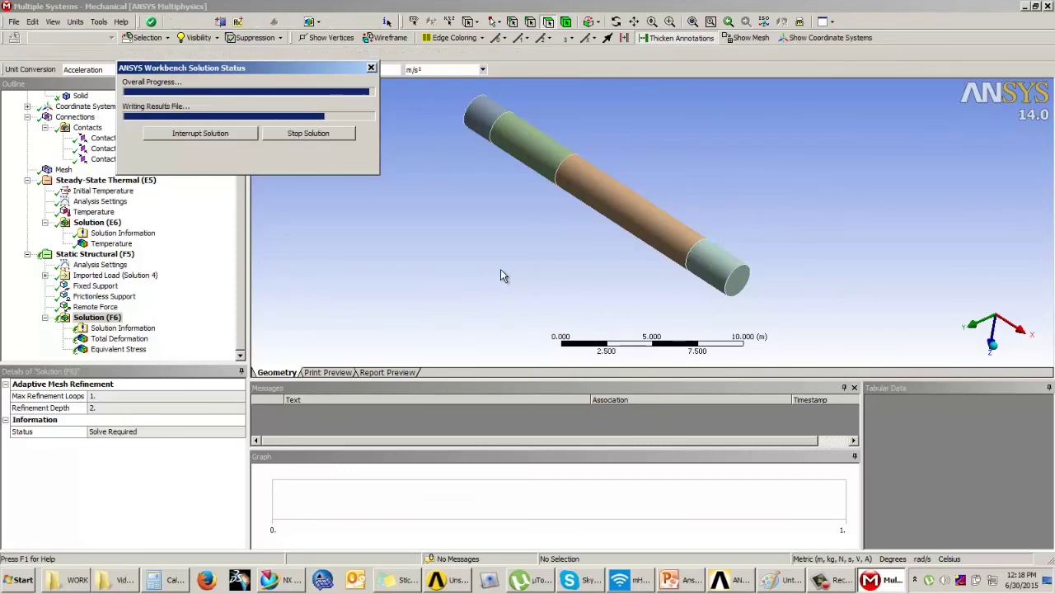
{"action": "left_click", "coordinate": [116, 350]}
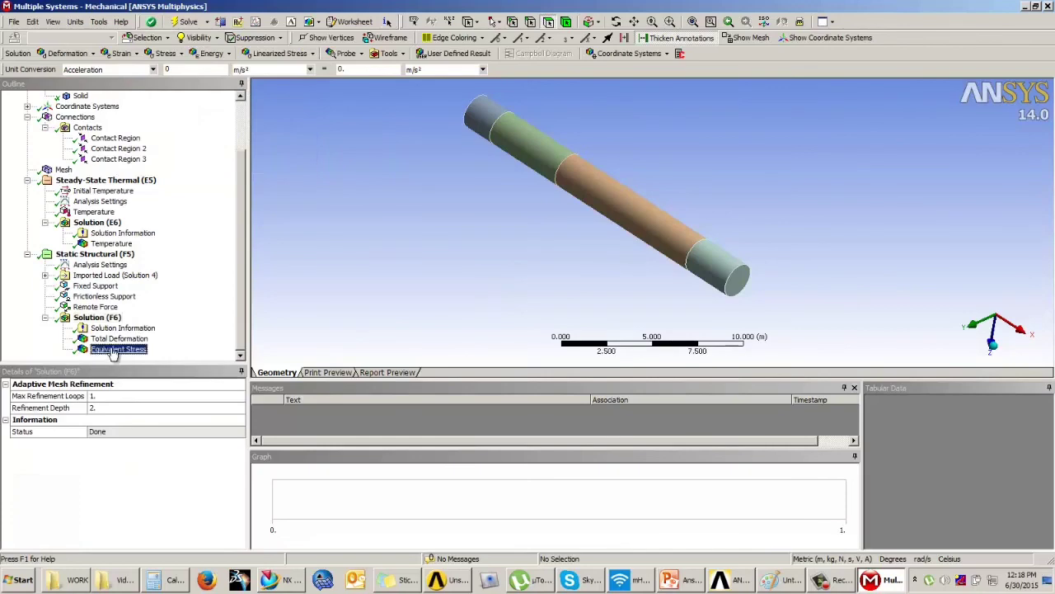
Step: Change the unit system for the Equivalent Stress result to Metric (mm, kg, N, s, mV, mA)
{"action": "left_click_drag", "start_coordinate": [541, 263], "coordinate": [598, 216]}
{"action": "left_click", "coordinate": [75, 22]}
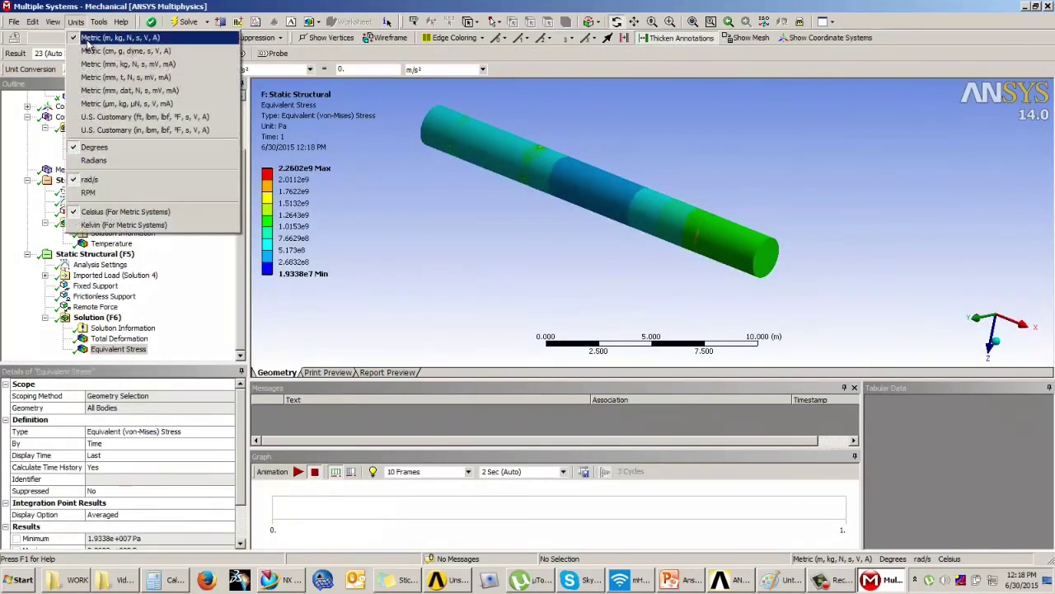
{"action": "left_click", "coordinate": [99, 64]}
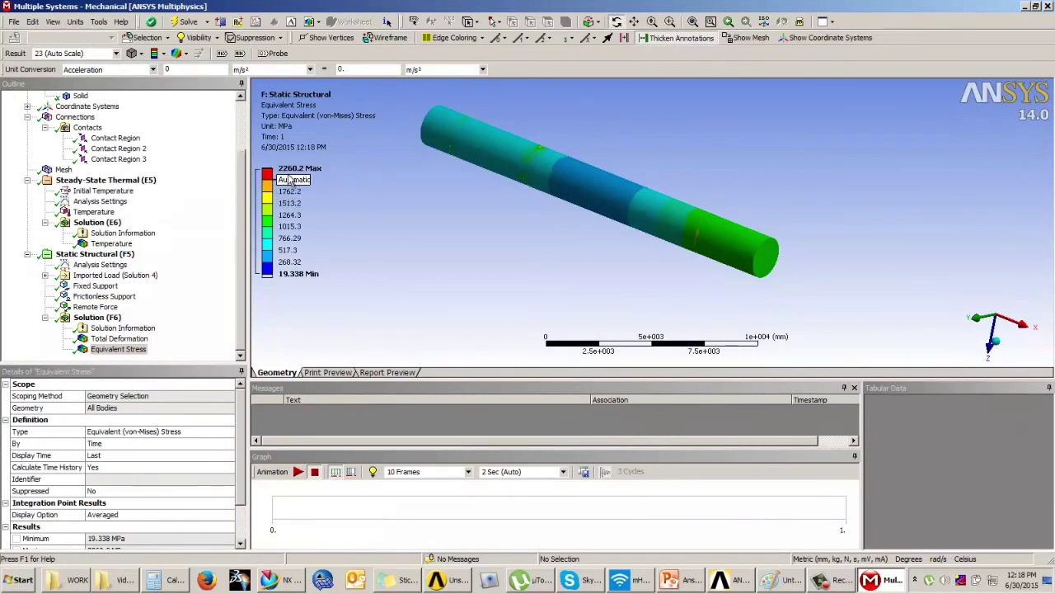
Step: Play the animation of the rod's Equivalent Stress result and stop it
{"action": "left_click_drag", "start_coordinate": [513, 214], "coordinate": [502, 200]}
{"action": "left_click", "coordinate": [299, 472]}
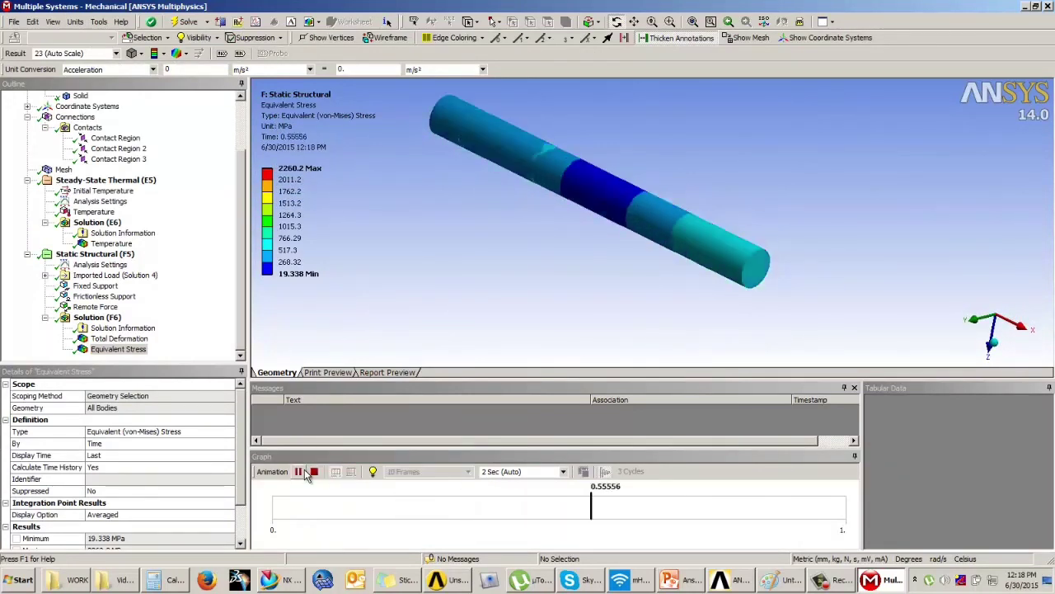
{"action": "left_click", "coordinate": [314, 472]}
Step: Open the rod's Total Deformation result, play and stop its animation, and examine the deformation contours along the rod
{"action": "left_click", "coordinate": [128, 338]}
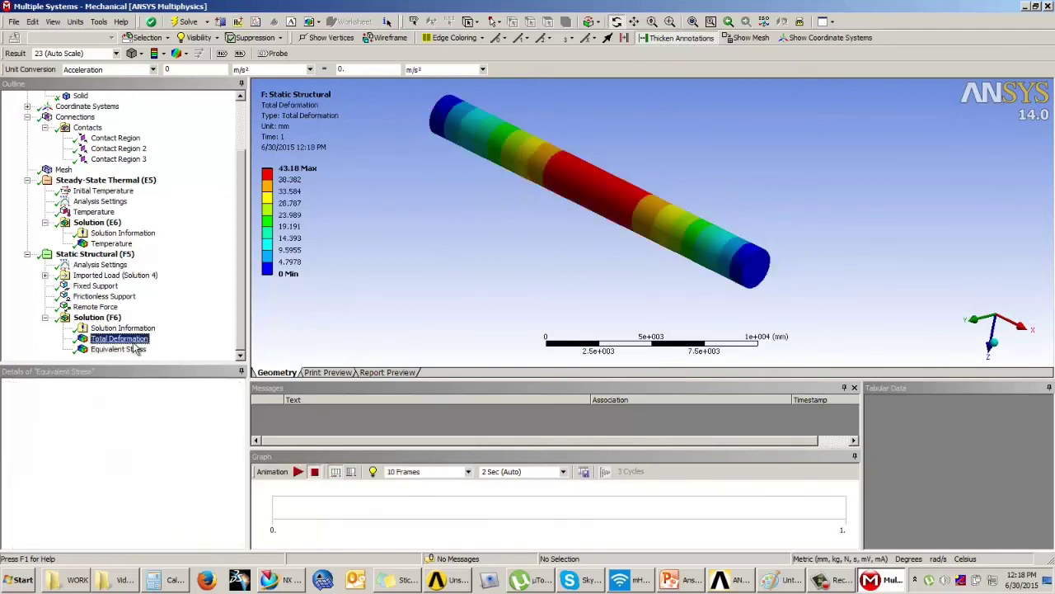
{"action": "left_click_drag", "start_coordinate": [453, 283], "coordinate": [531, 258]}
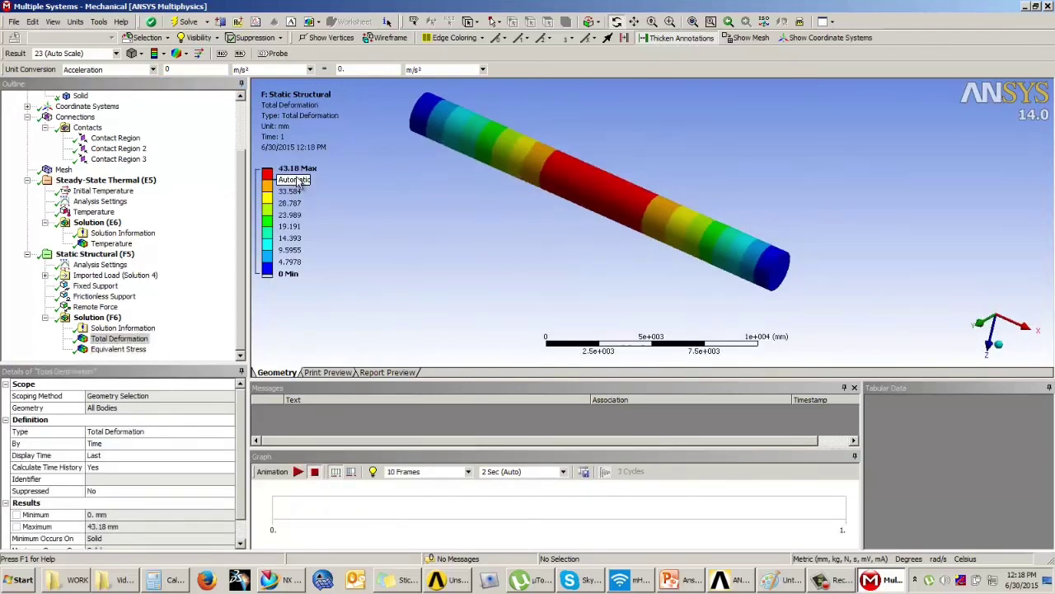
{"action": "left_click", "coordinate": [298, 472]}
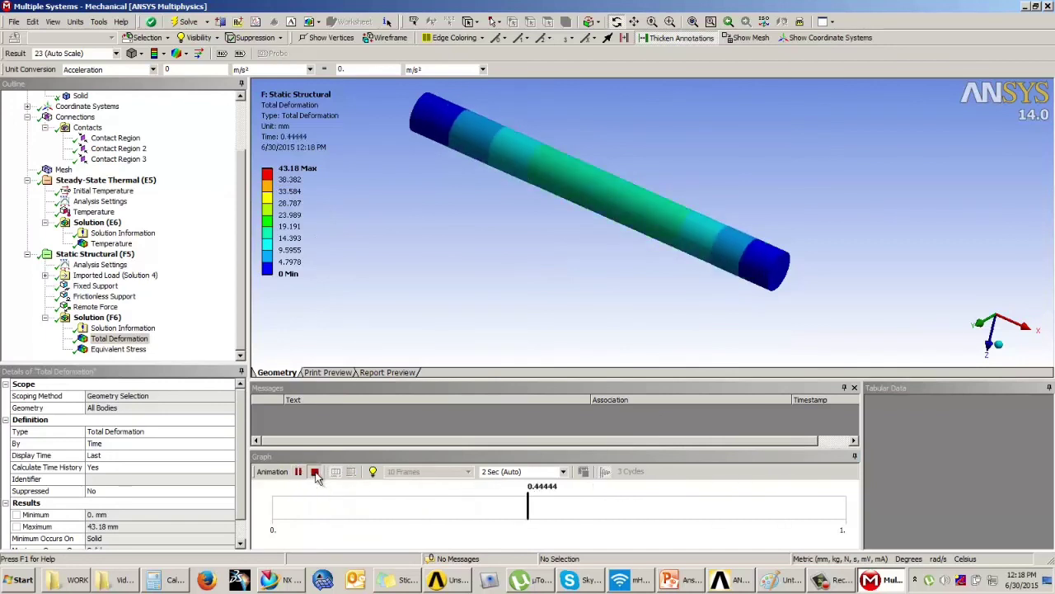
{"action": "left_click", "coordinate": [314, 472]}
{"action": "mouse_move", "coordinate": [537, 292]}
{"action": "left_mouse_down"}
{"action": "mouse_move", "coordinate": [571, 237]}
{"action": "mouse_move", "coordinate": [400, 231]}
{"action": "mouse_move", "coordinate": [549, 236]}
{"action": "mouse_move", "coordinate": [610, 250]}
{"action": "mouse_move", "coordinate": [619, 219]}
{"action": "mouse_move", "coordinate": [624, 252]}
{"action": "left_mouse_up"}
{"action": "scroll", "coordinate": [612, 252], "scroll_direction": "up", "scroll_amount": 3}
{"action": "scroll", "coordinate": [611, 252], "scroll_direction": "down", "scroll_amount": 3}
{"action": "scroll", "coordinate": [625, 251], "scroll_direction": "down", "scroll_amount": 2}
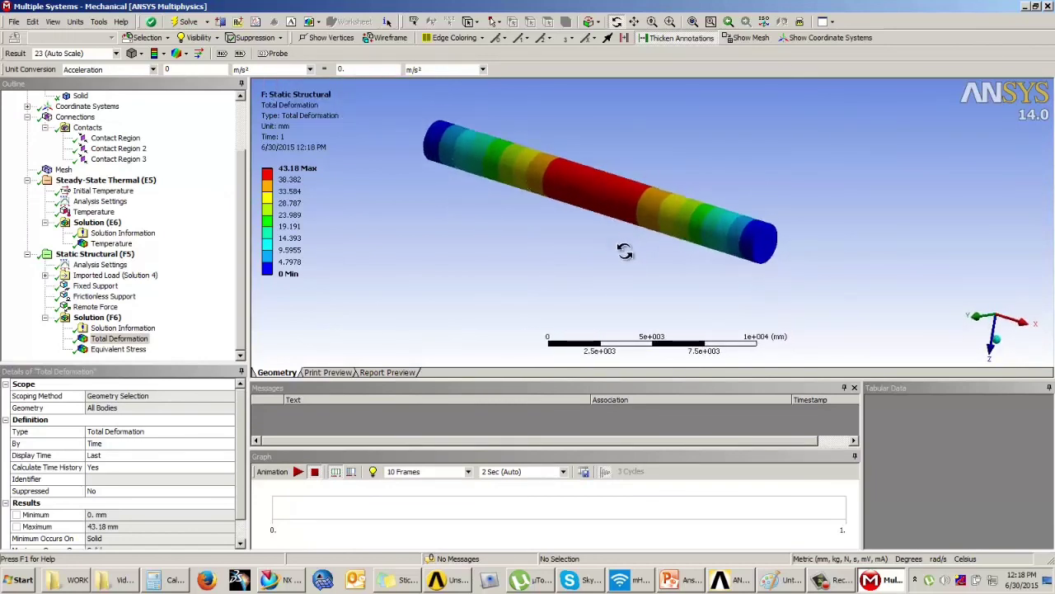
Step: Switch to the PowerPoint presentation and show the Example 3 slide as a full-screen slide show
{"action": "left_click", "coordinate": [686, 581]}
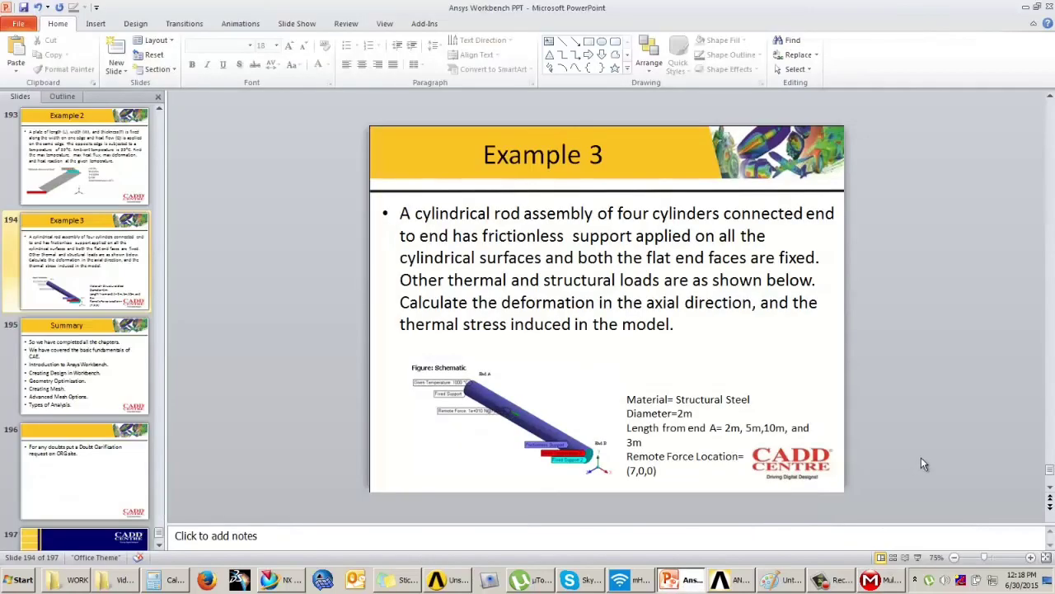
{"action": "left_click", "coordinate": [917, 558]}
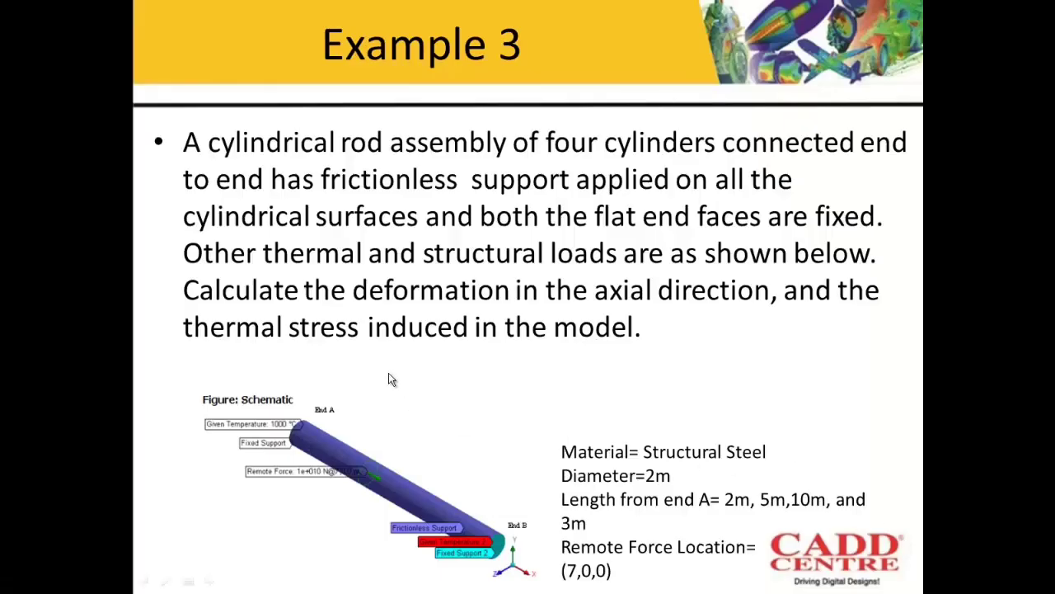